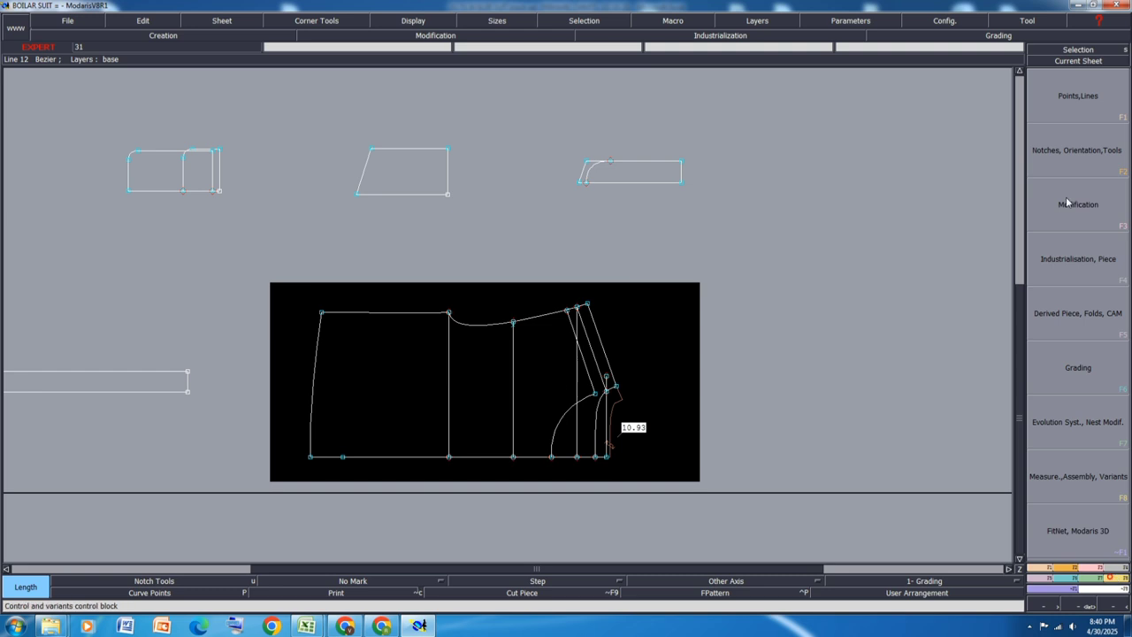
Display the size-by-size table for the measured line, minimize it, and arrange all sheets on the desk
click(1079, 89)
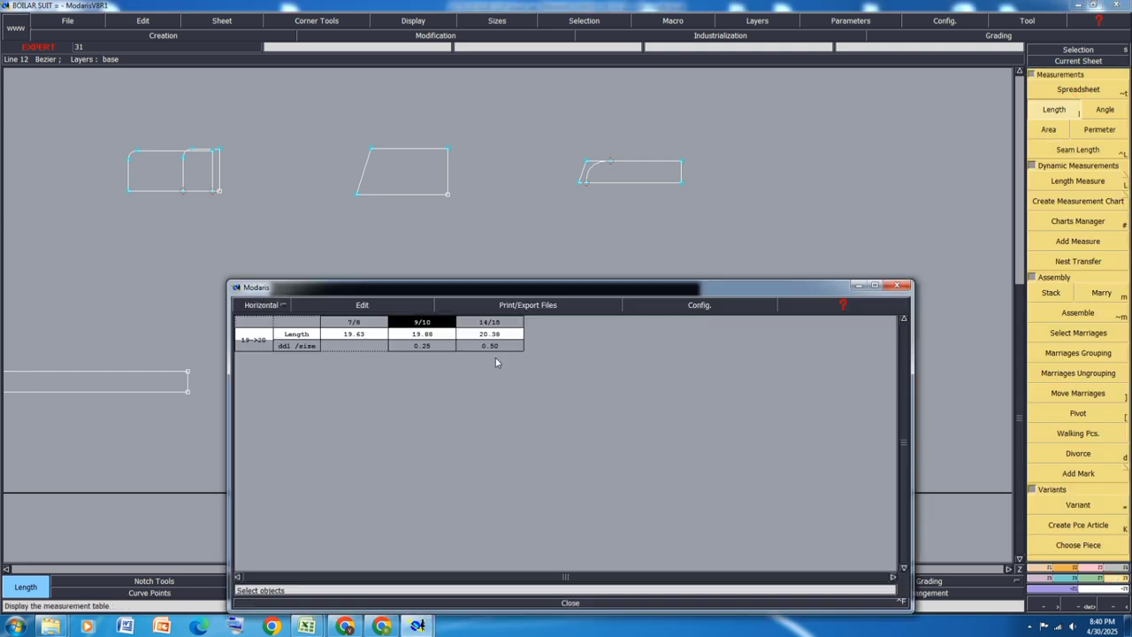
click(859, 286)
key(j)
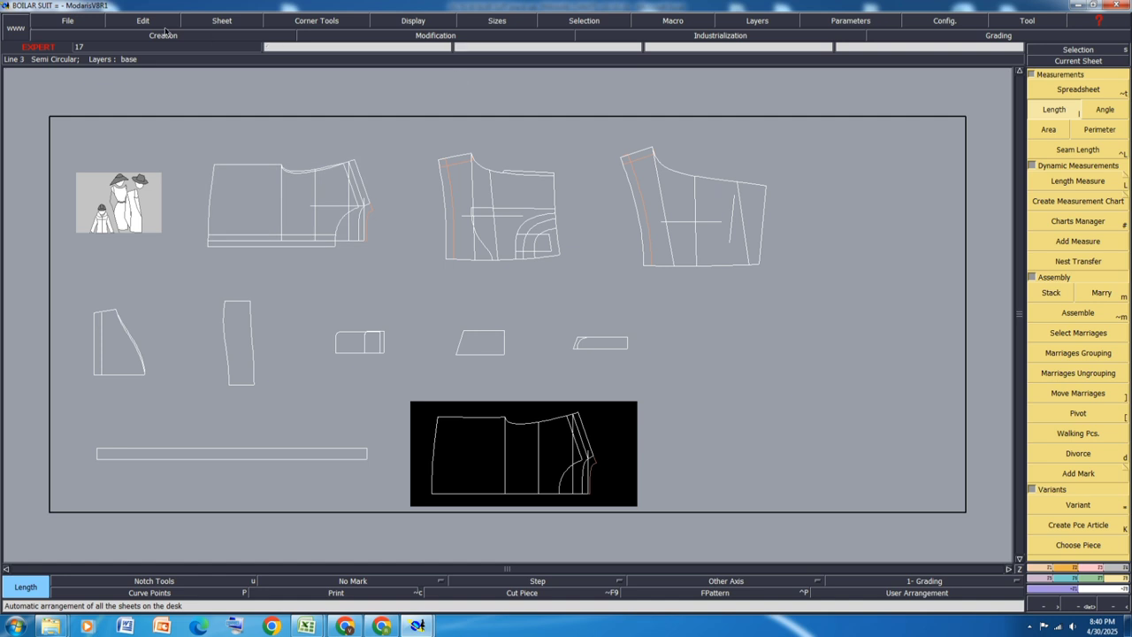
Create a new blank sheet and recheck the length measurement table for the graded sizes
click(221, 20)
click(222, 35)
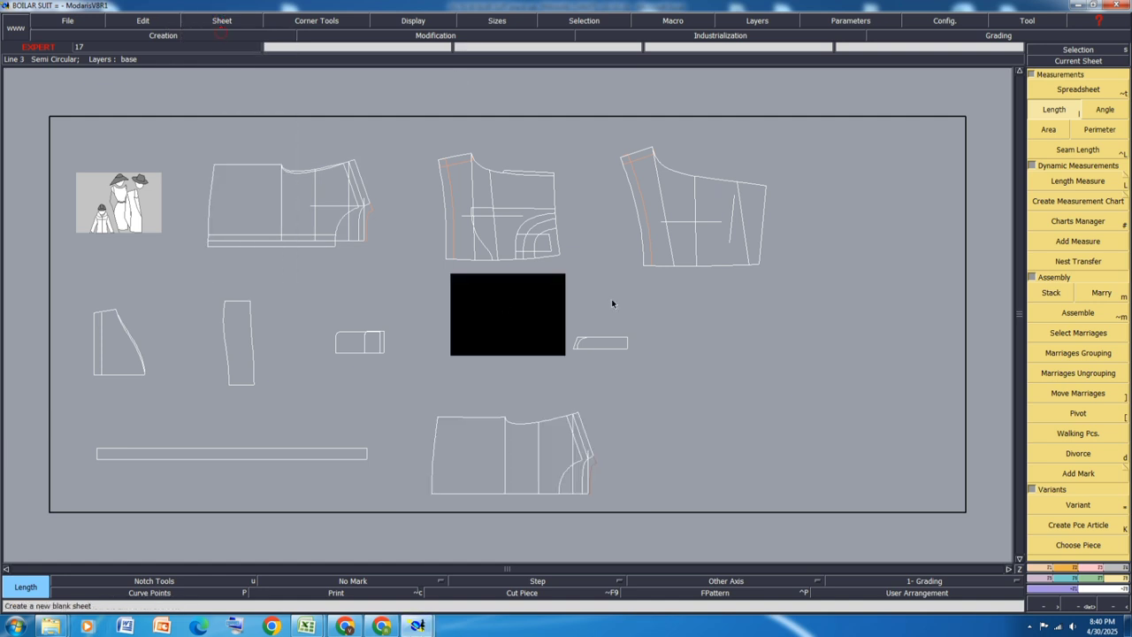
click(1067, 574)
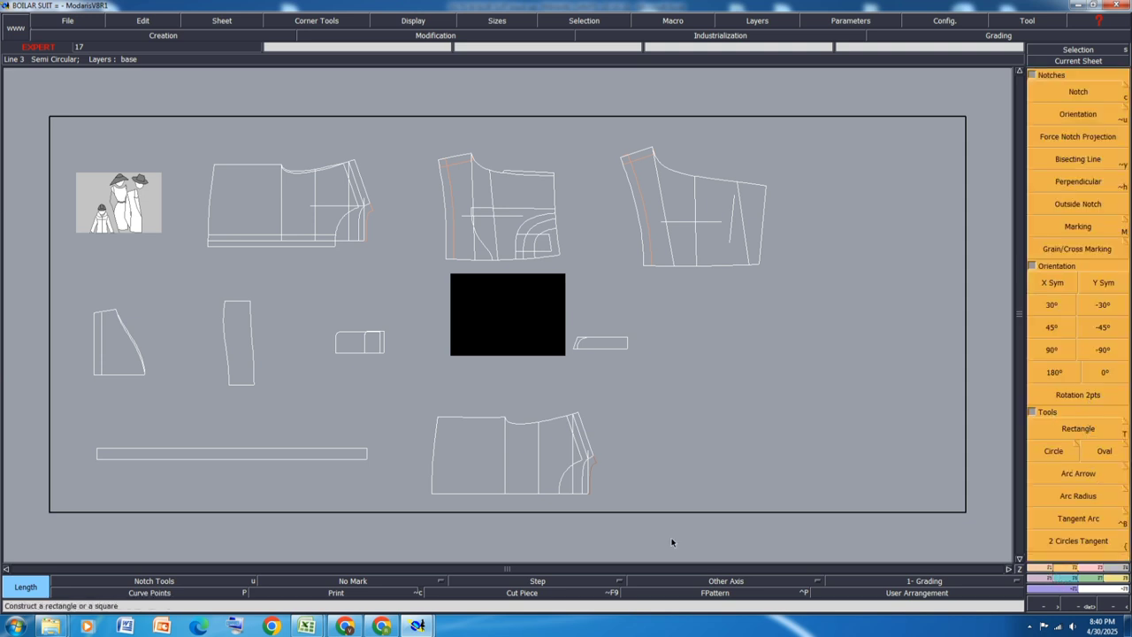
key(ctrl+f)
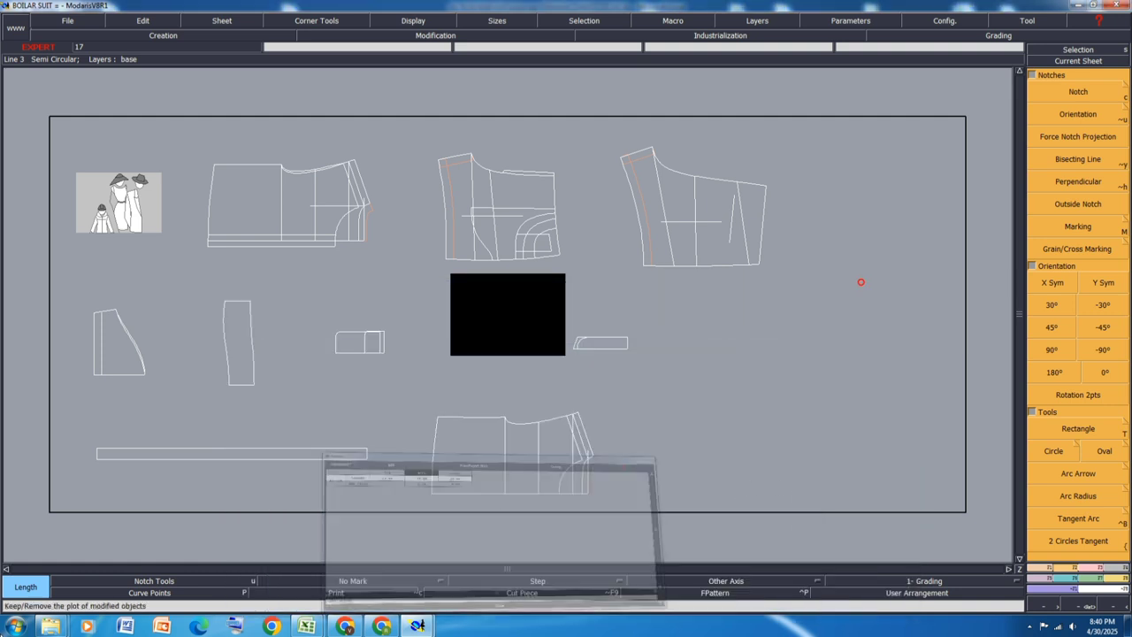
click(858, 286)
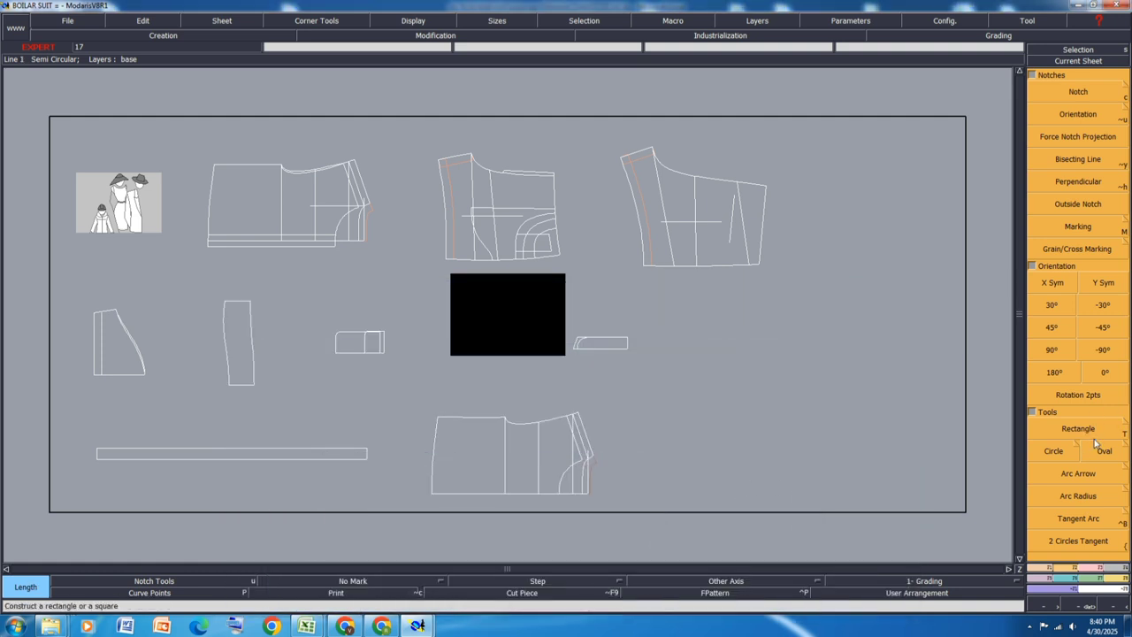
Draw a waistband rectangle on the blank sheet with a width of -4.5 cm and a height of 19.9 cm
click(1089, 431)
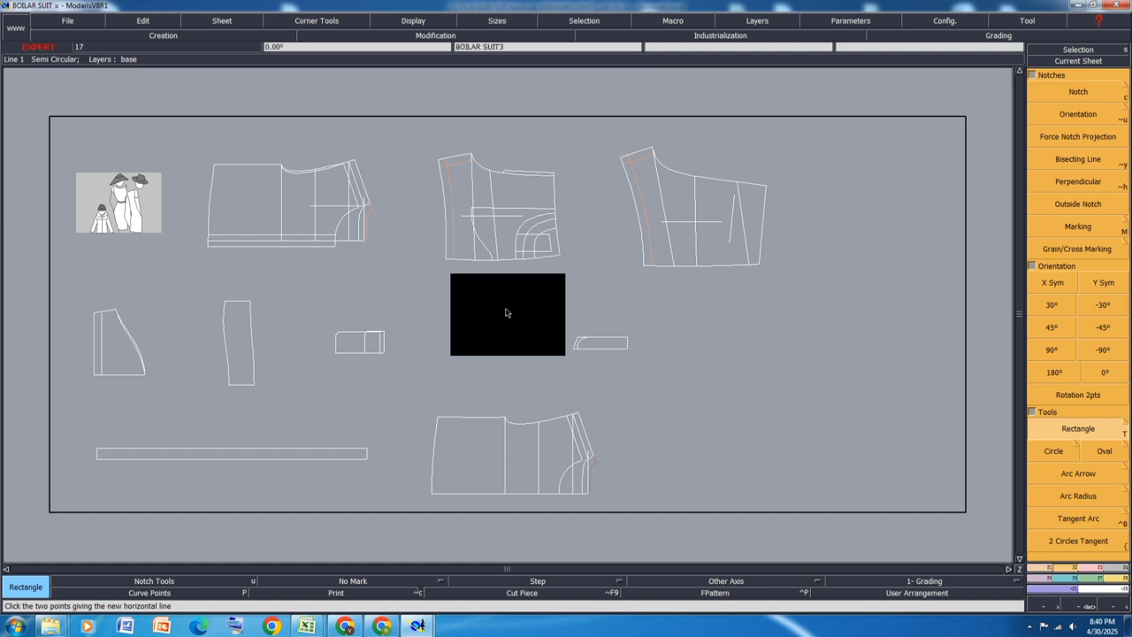
click(538, 283)
click(500, 337)
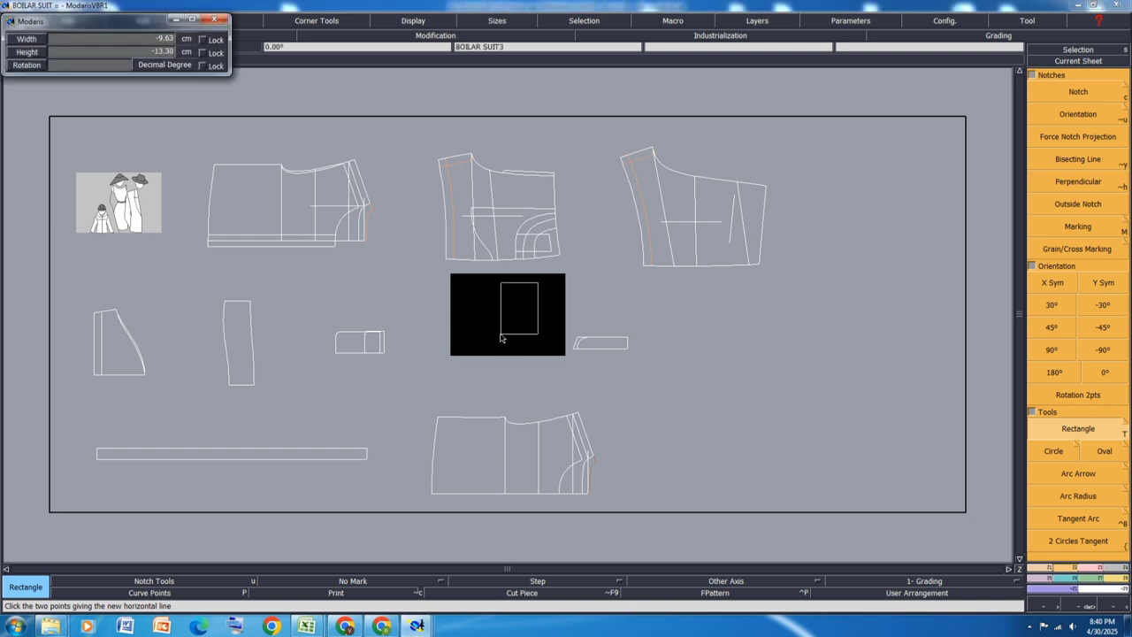
key(Down)
text(-4.5)
key(Return)
text(19.9)
key(Return)
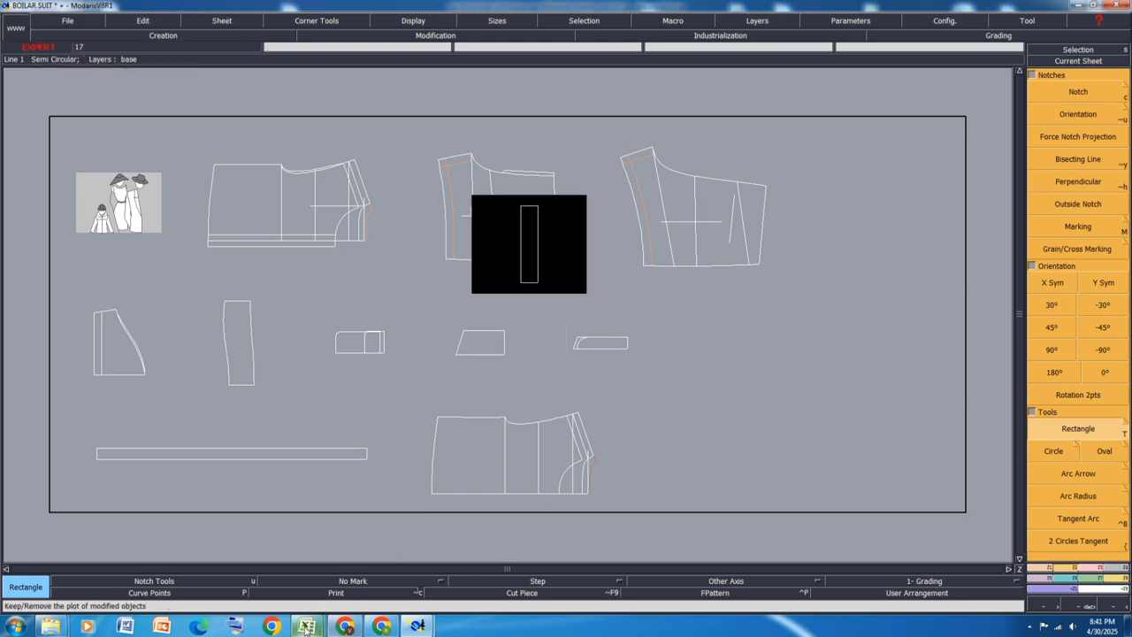
Consult the graded boiler suit spec in Excel, then switch to the Modaris length table and minimize it
mouse_move(306, 625)
click(351, 575)
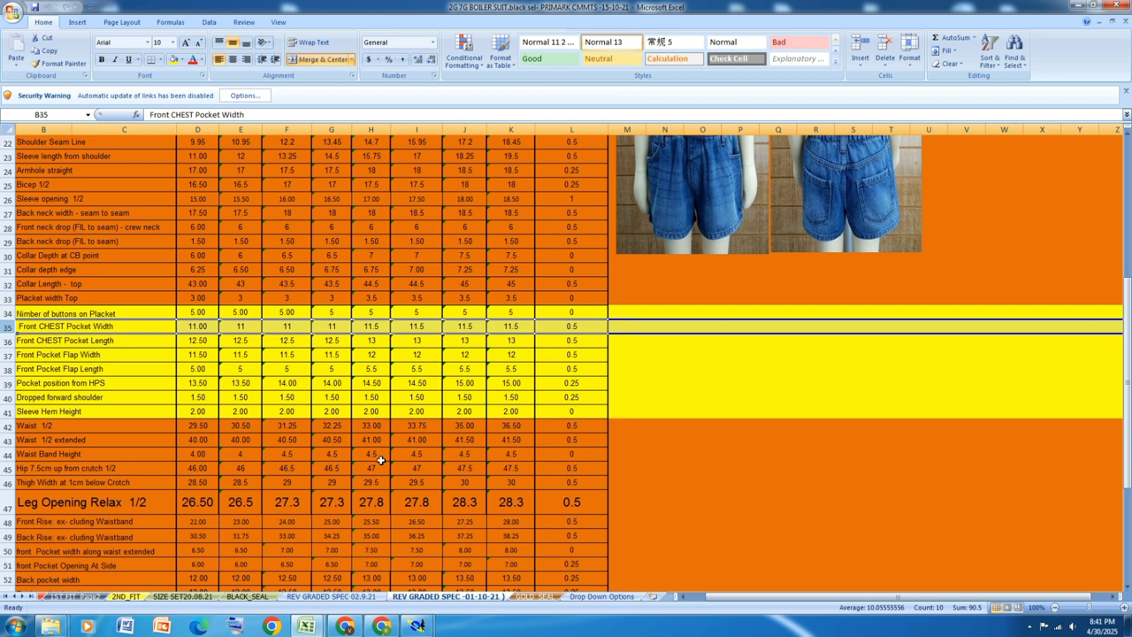
click(416, 626)
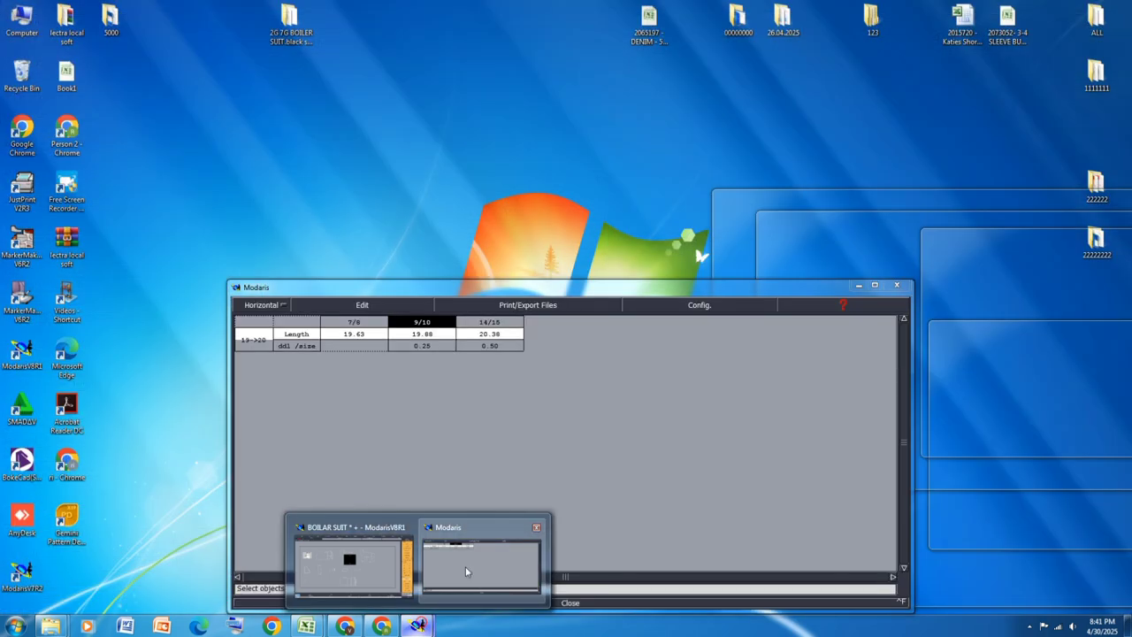
click(467, 571)
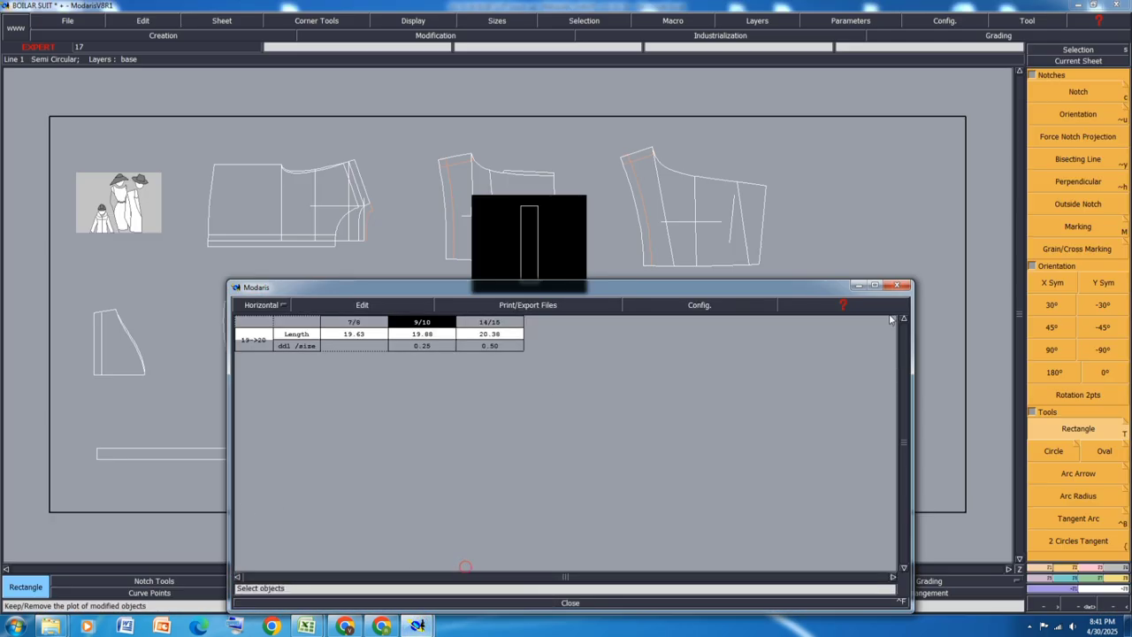
click(859, 286)
Add dynamic length measures along the waist edges of the back shorts piece and the front bodice piece
scroll(525, 213, up, 1)
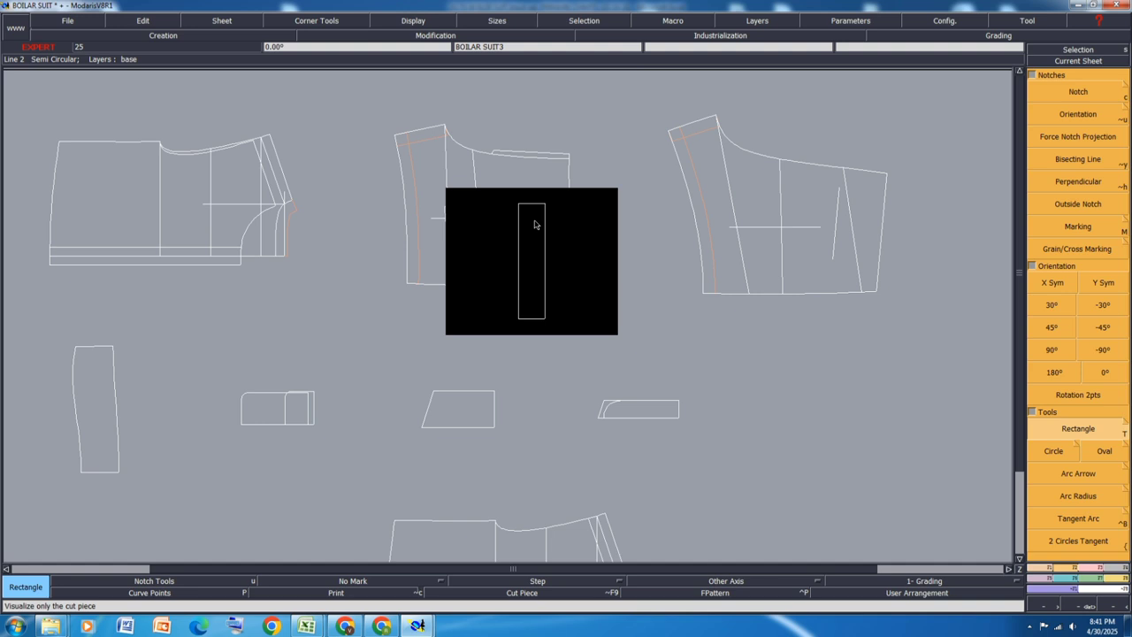
key(l)
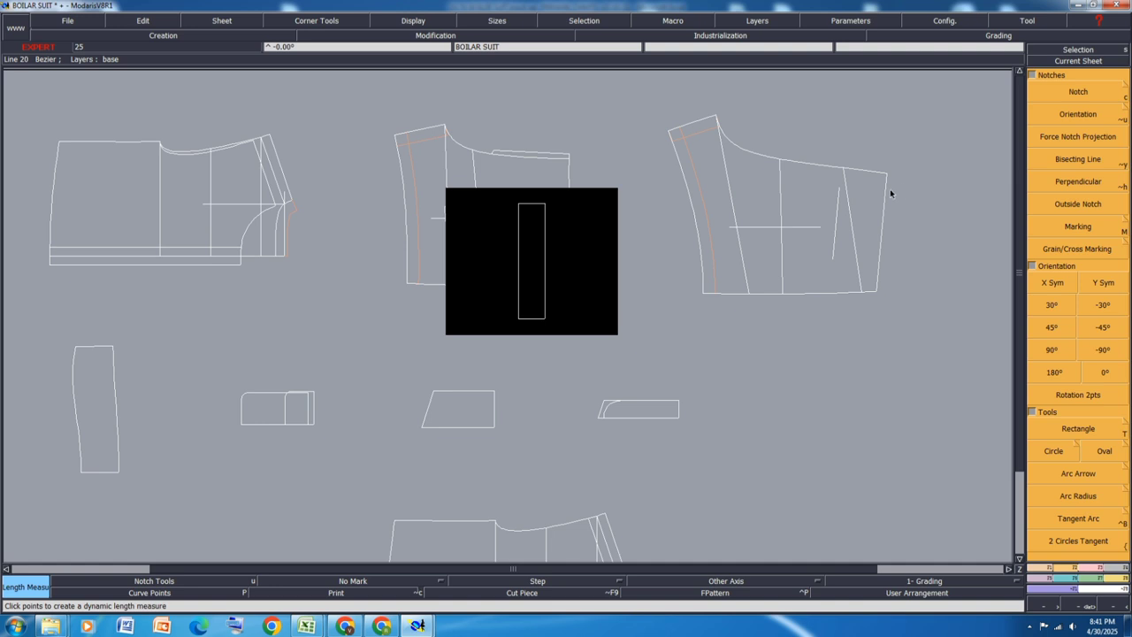
click(886, 189)
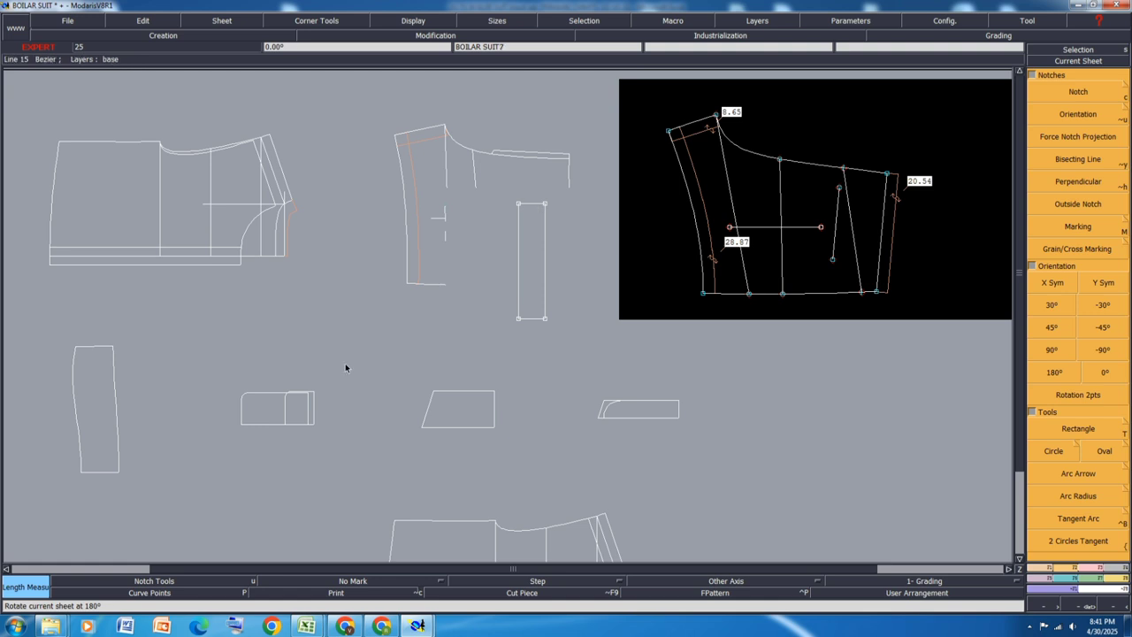
click(53, 190)
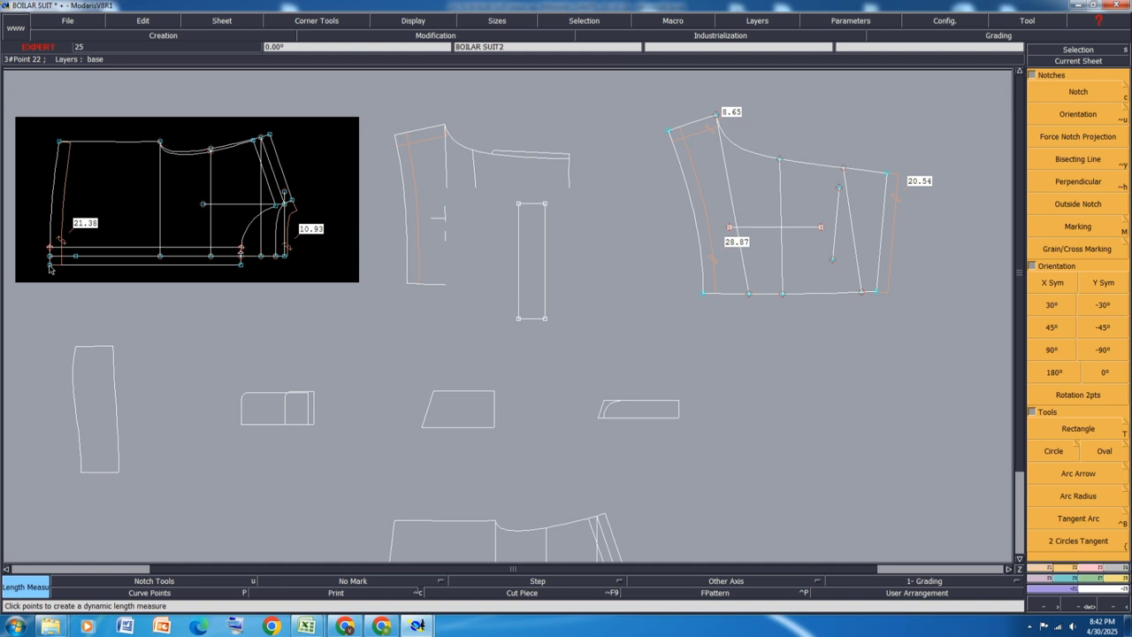
Review the graded spec rows and garment photos in Excel, dismiss the Windows color scheme prompt, and switch back to the Modaris pattern
mouse_move(310, 626)
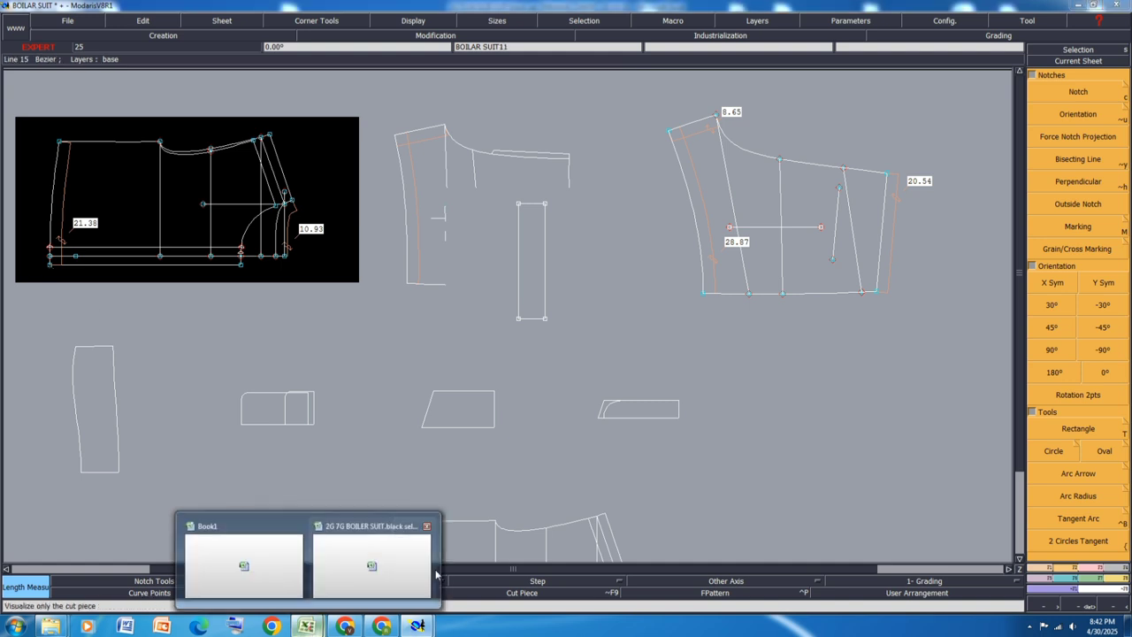
click(396, 559)
scroll(837, 287, up, 2)
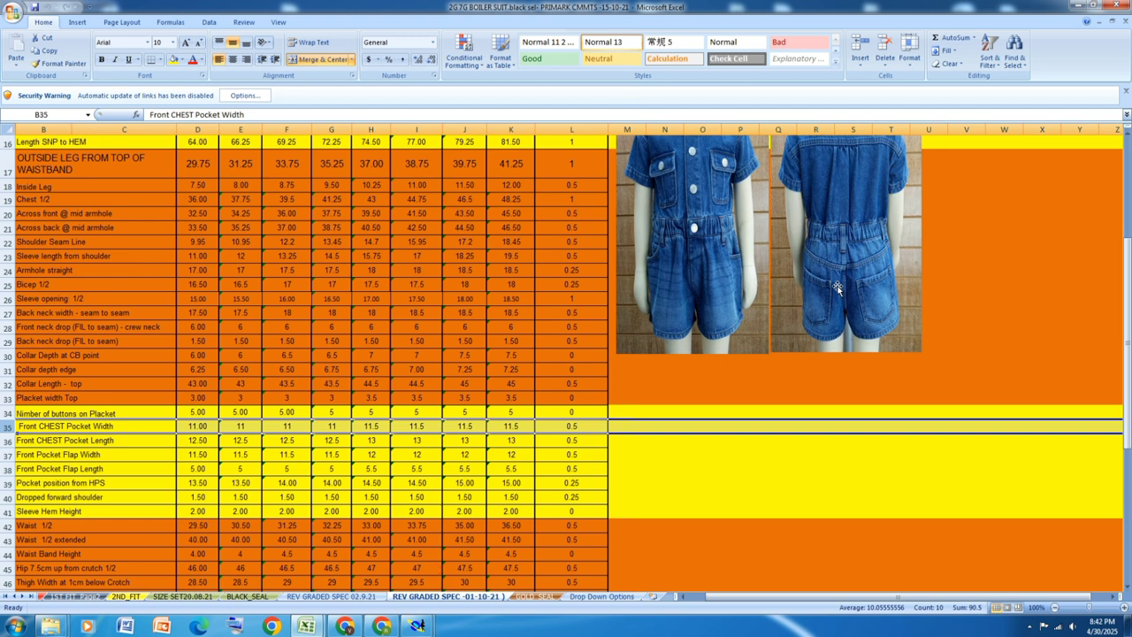
scroll(837, 287, up, 1)
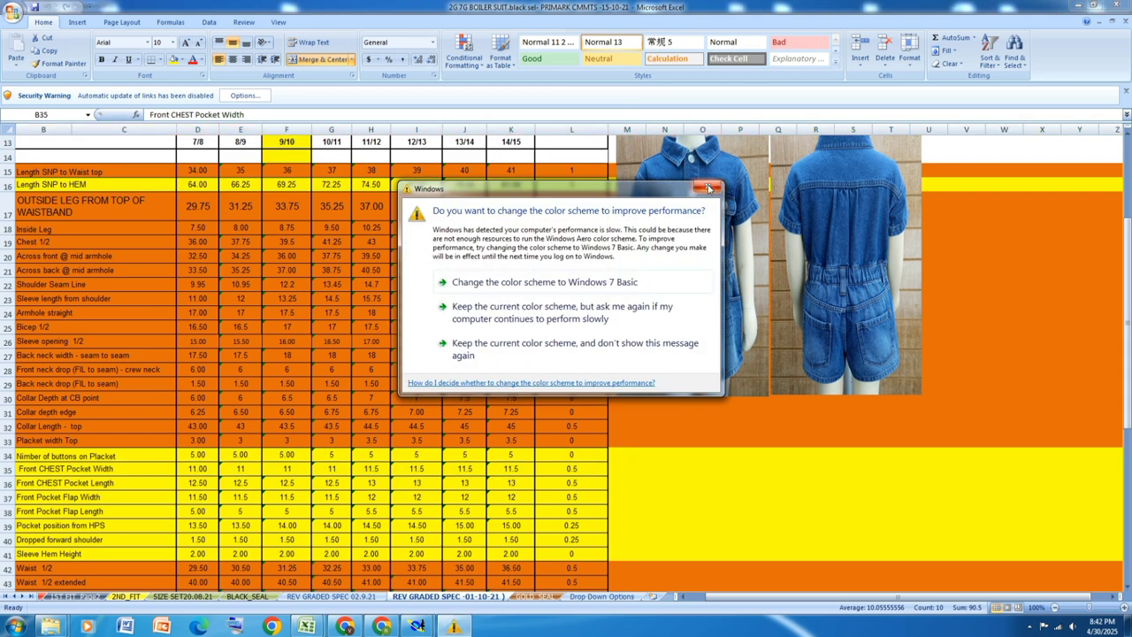
click(708, 188)
mouse_move(417, 625)
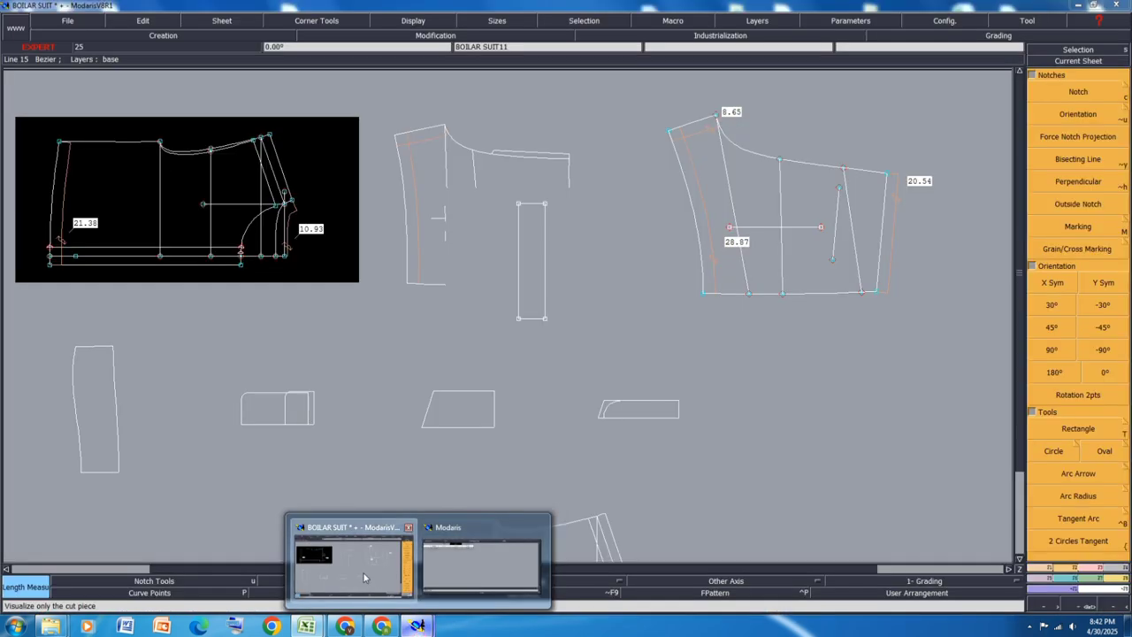
click(371, 581)
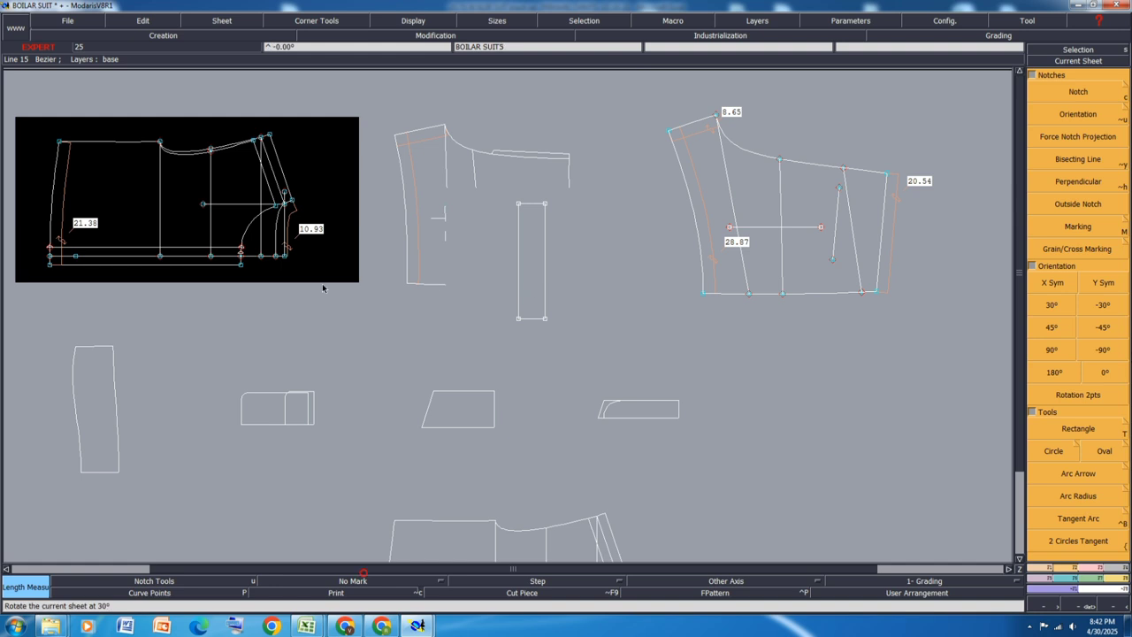
Replace the front bodice's waist measure with one from the side seam corner to the centre front line, excluding the placket extension
key(Delete)
click(63, 213)
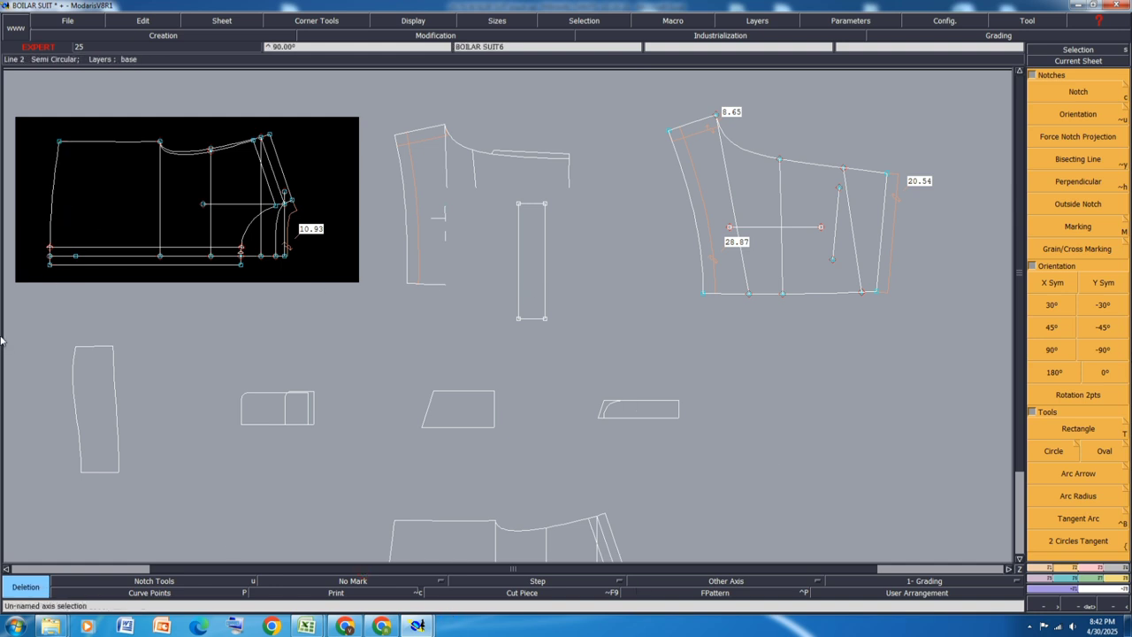
key(l)
click(59, 141)
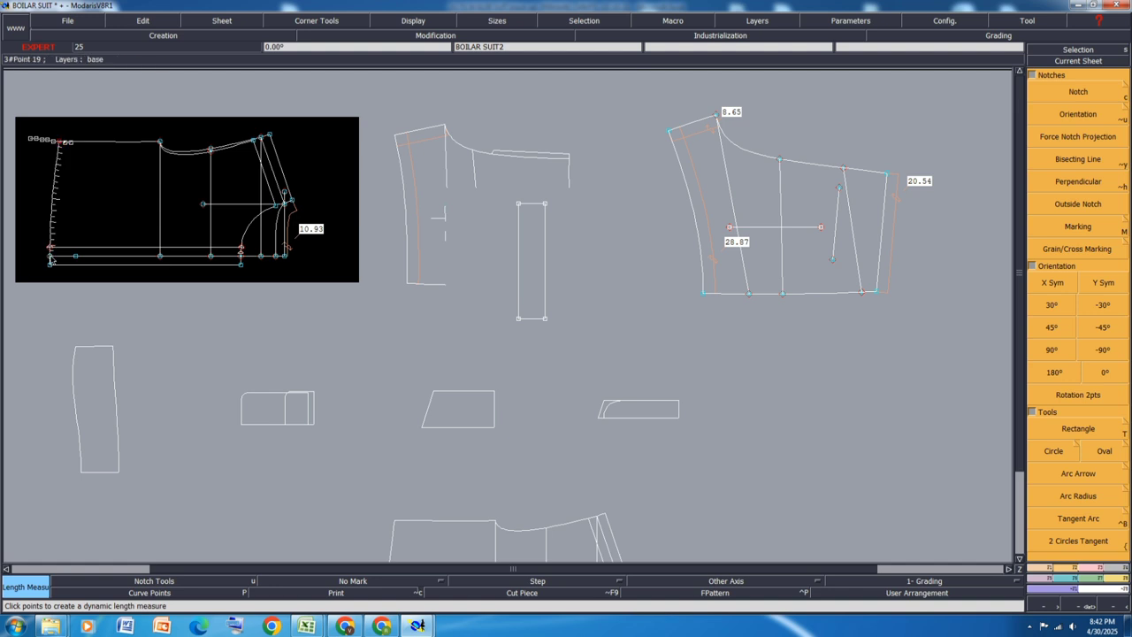
click(50, 253)
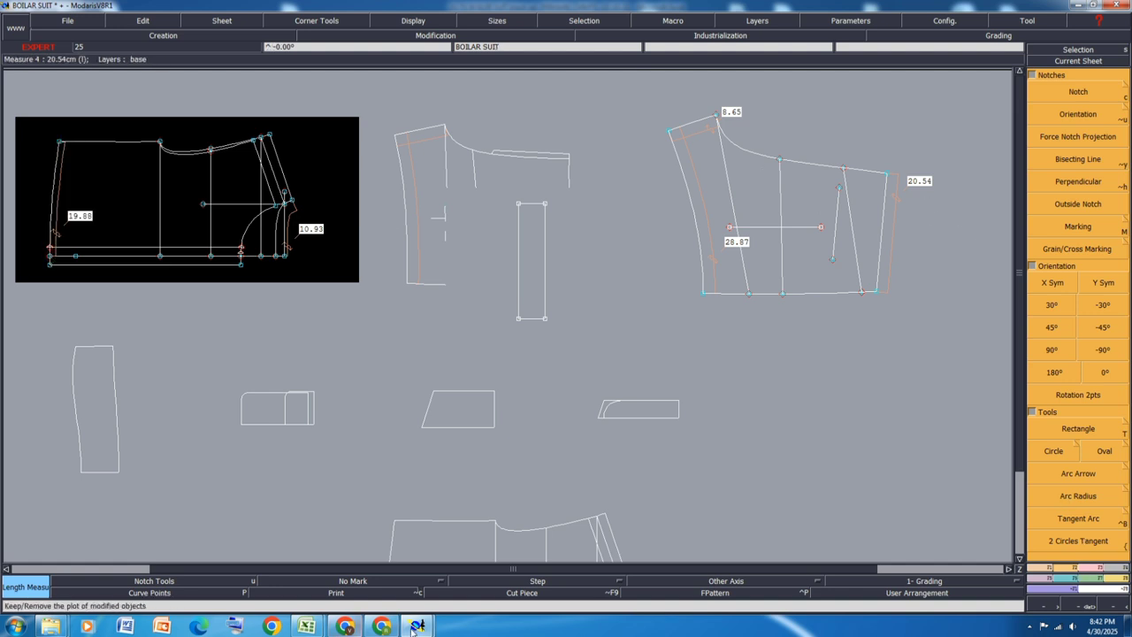
Check the waist measurements in the Excel graded spec and return to the Modaris pattern
mouse_move(306, 627)
click(375, 557)
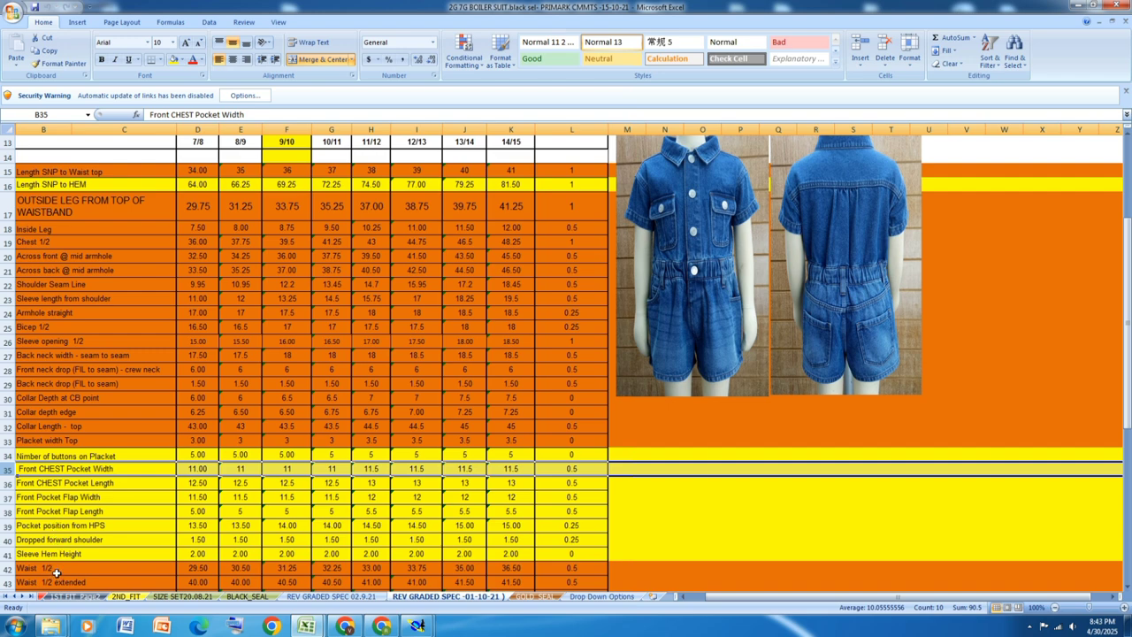
click(1079, 7)
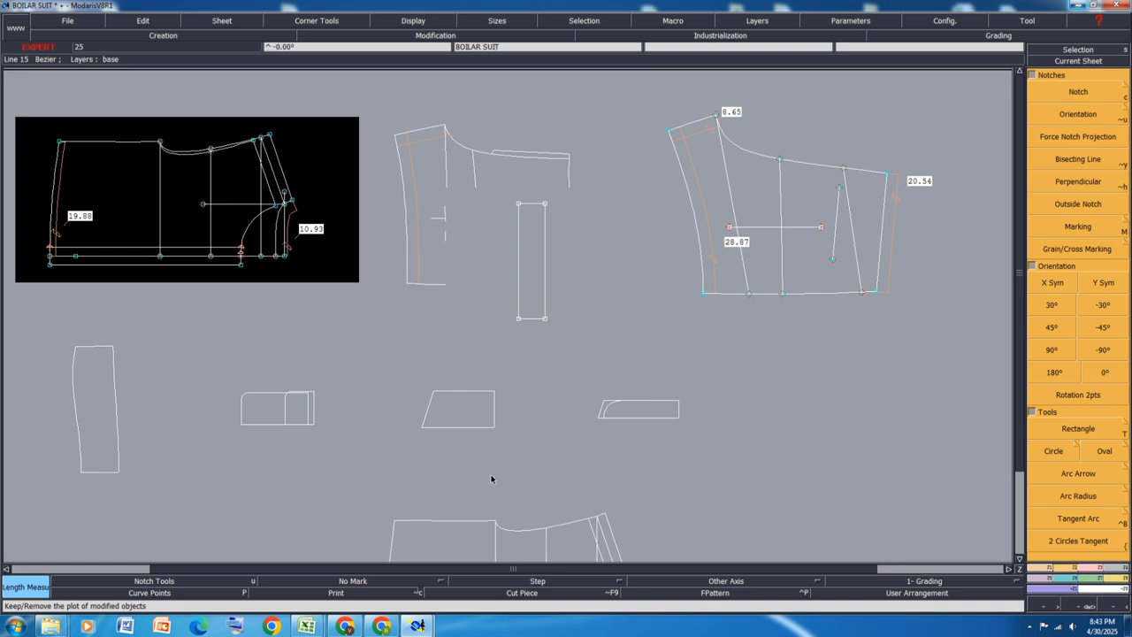
mouse_move(312, 626)
click(374, 571)
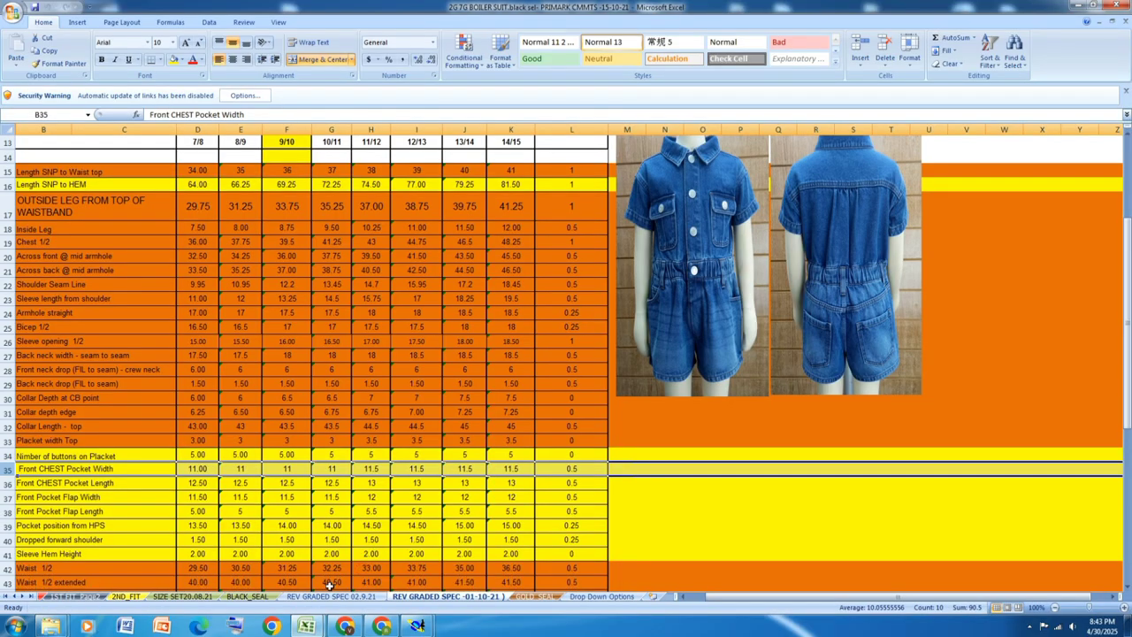
click(1080, 6)
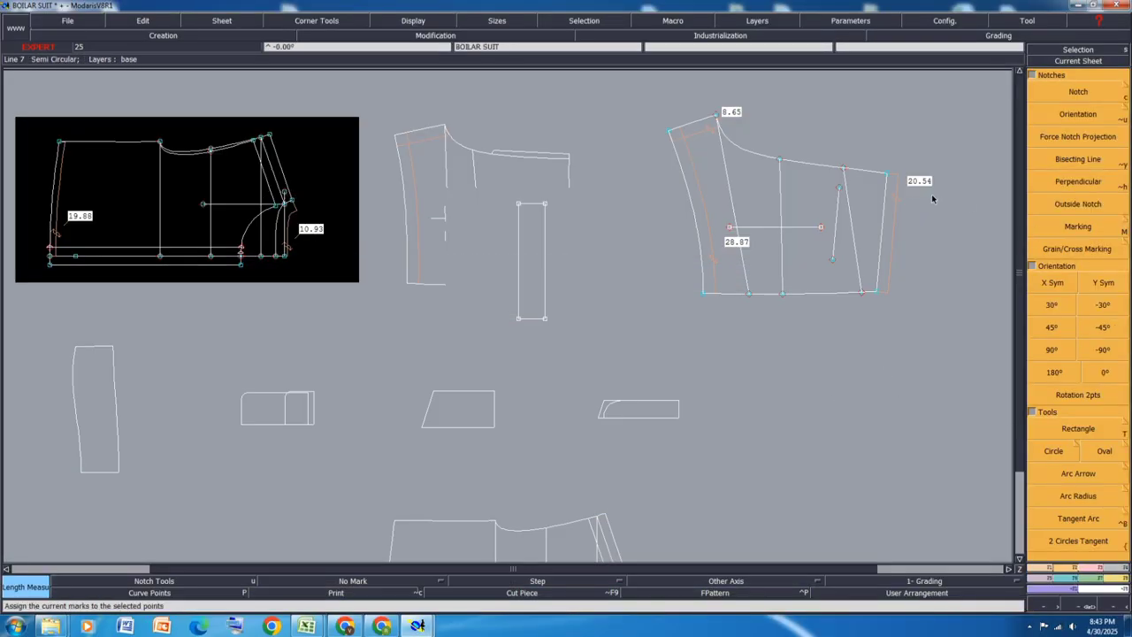
Move the two lower points at the back shorts' waist end by 0.00 cm in X and 0.30 cm in Y
click(1089, 567)
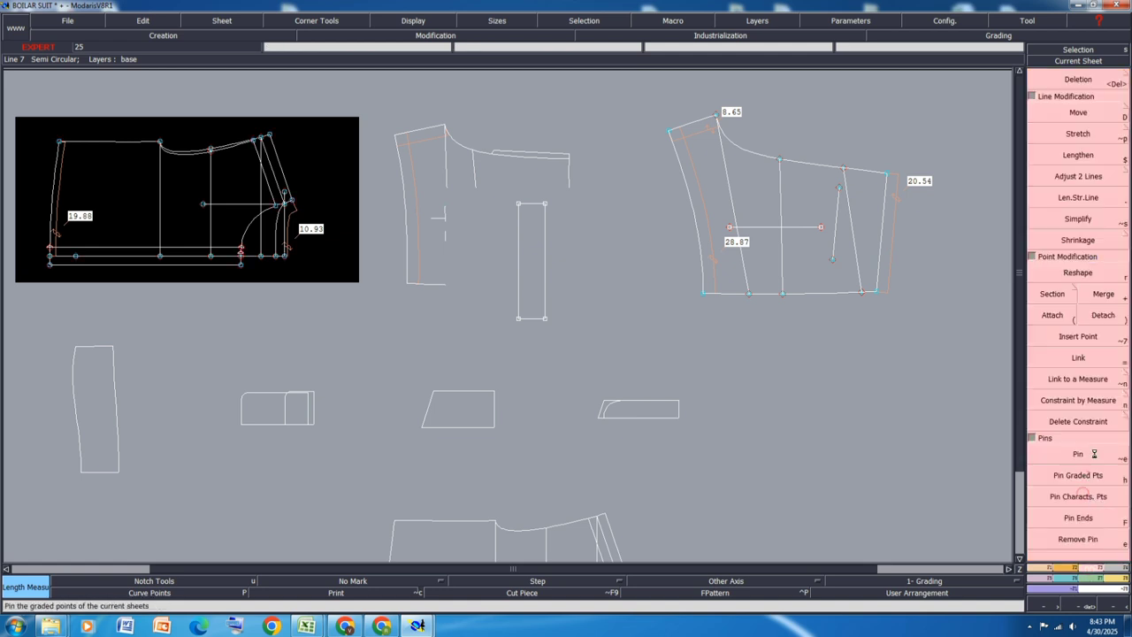
click(1074, 115)
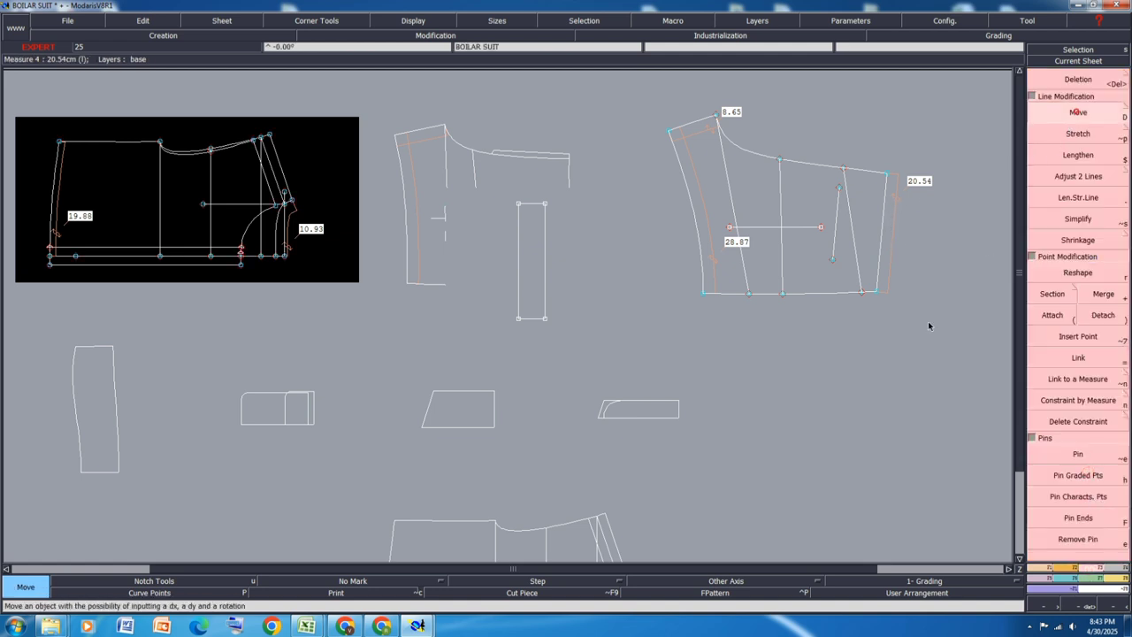
click(875, 306)
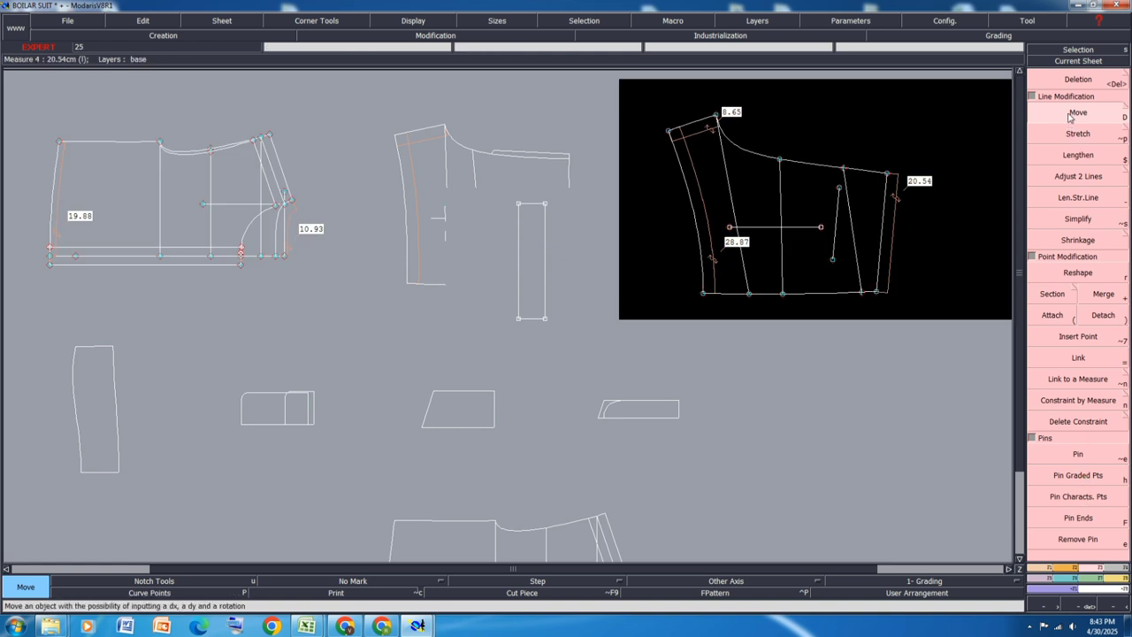
drag(917, 264, 849, 326)
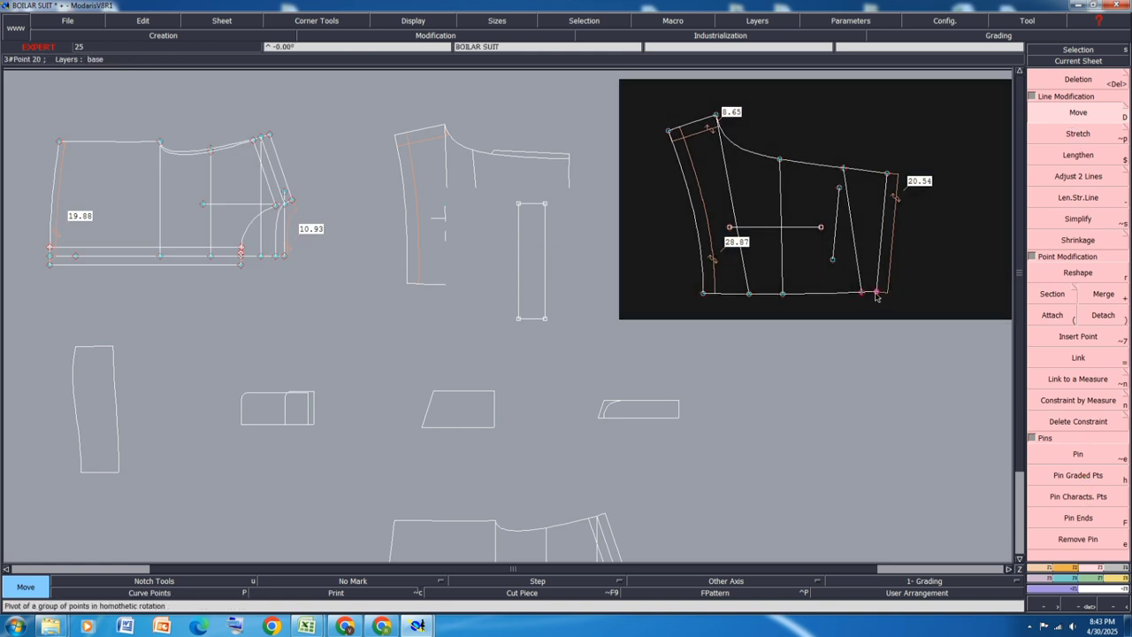
click(876, 291)
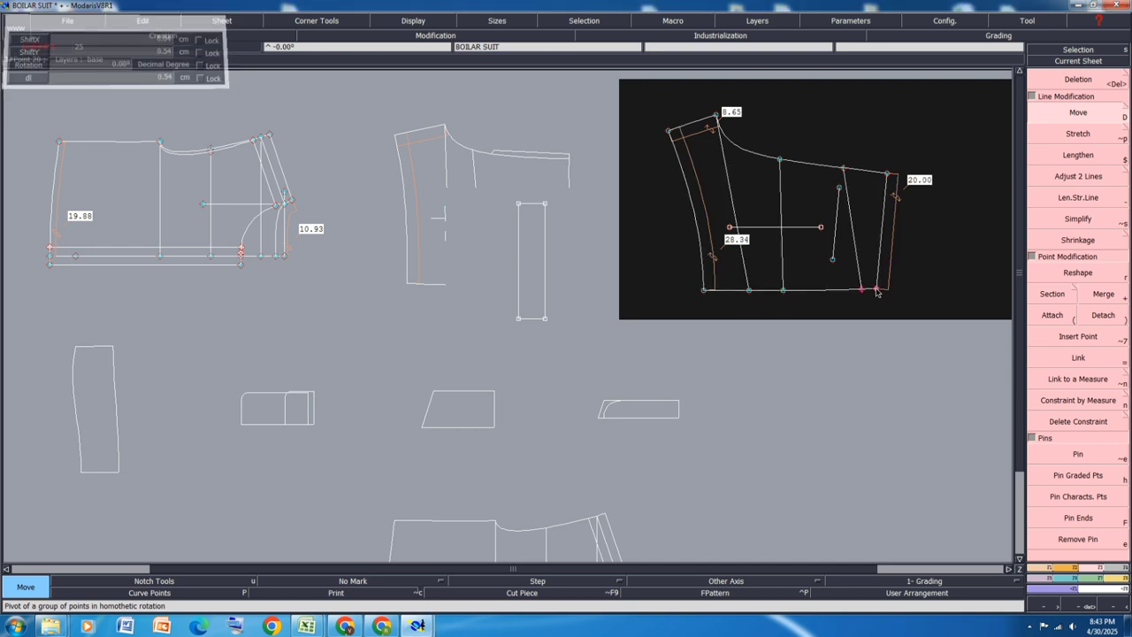
click(878, 294)
click(879, 293)
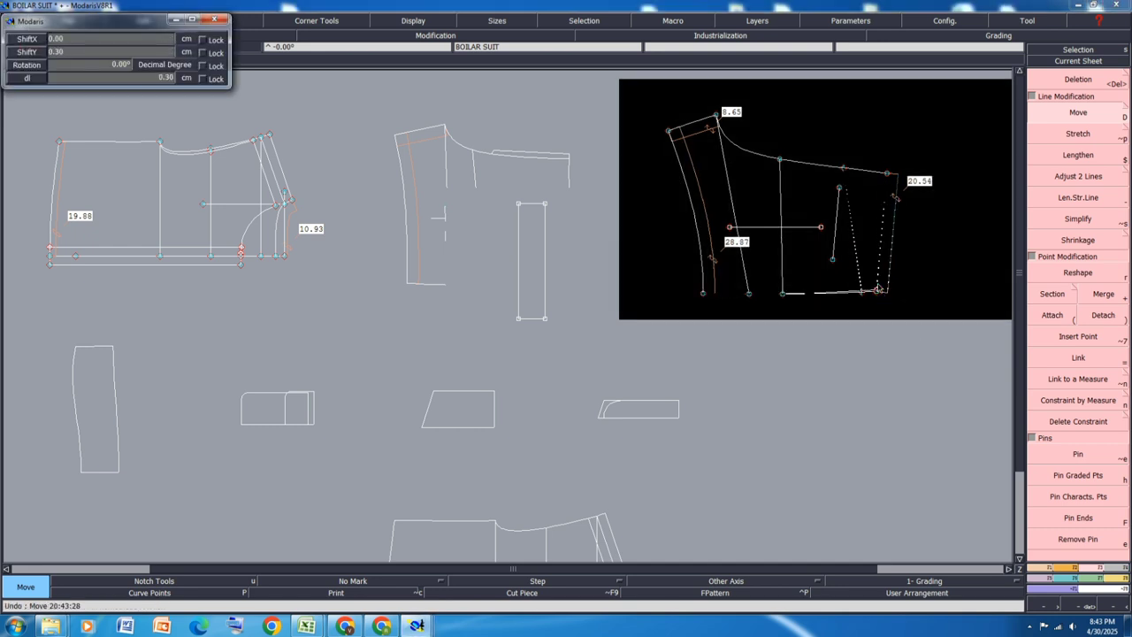
click(913, 269)
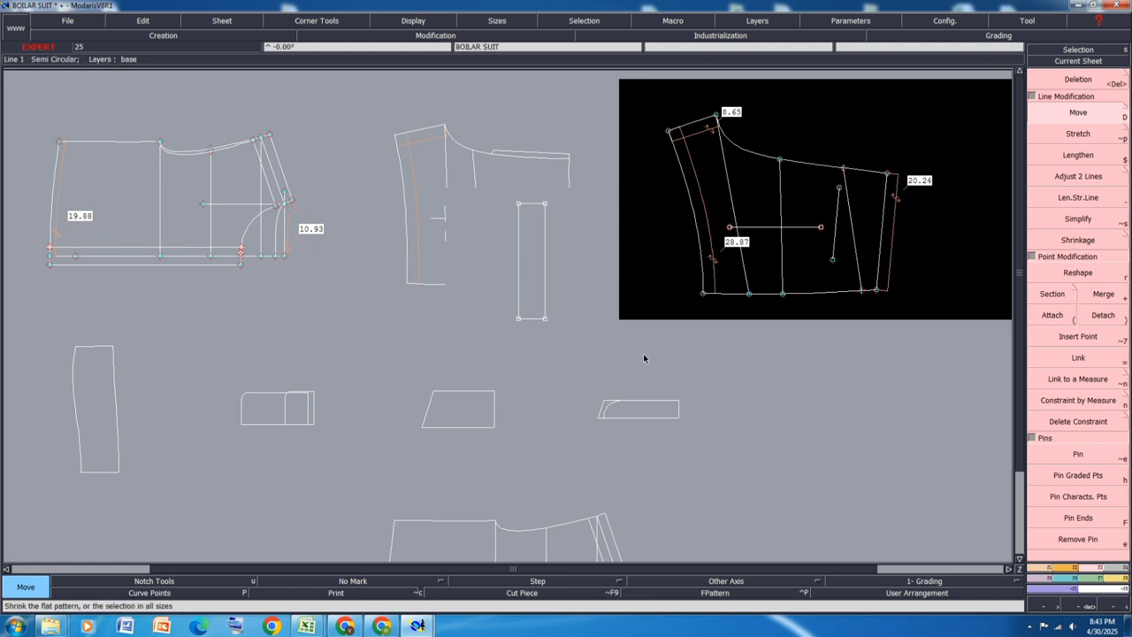
Rearrange the sheets and add a length measure along the back bodice's waist, from the side seam corner to the centre back line
key(j)
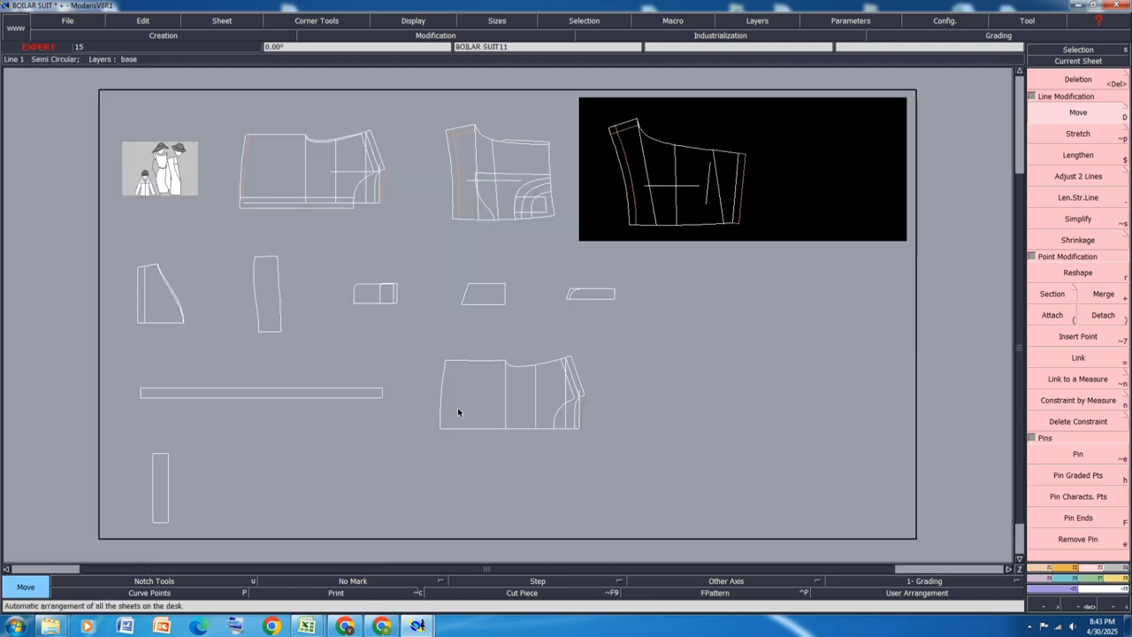
click(458, 411)
scroll(458, 411, up, 2)
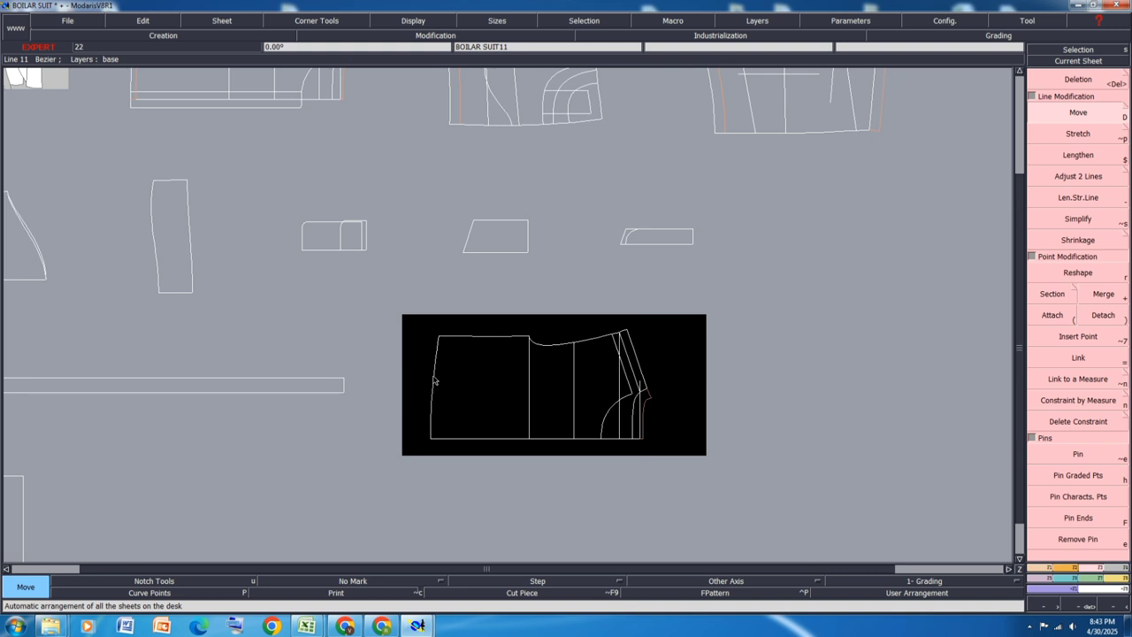
key(l)
click(434, 381)
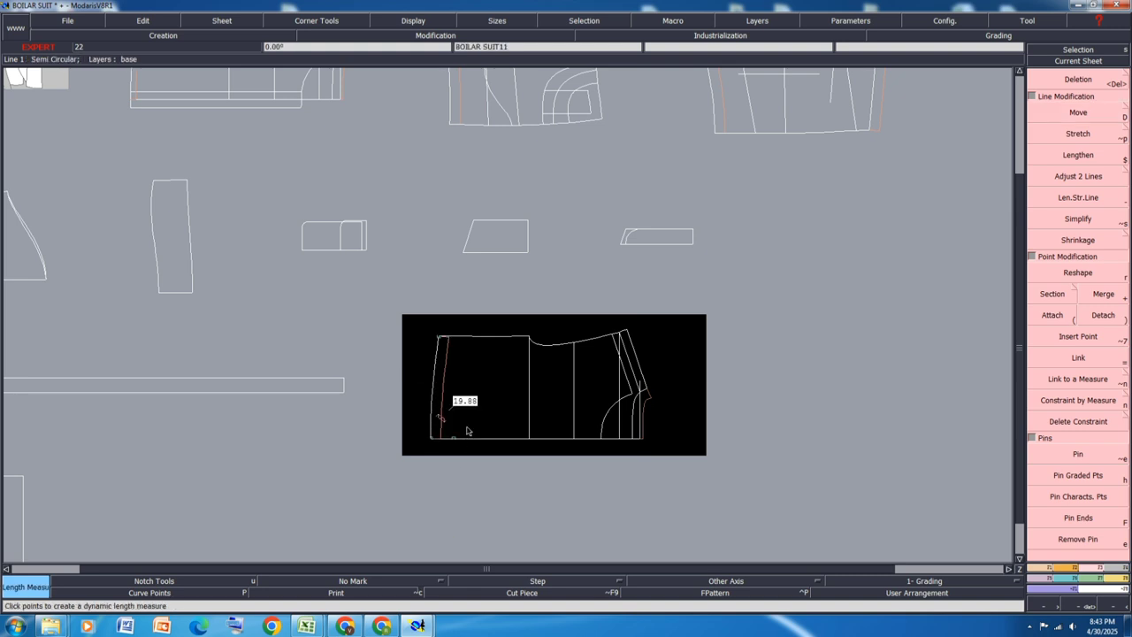
Delete the extra point on the back bodice's centre back line near the waist
scroll(468, 431, down, 2)
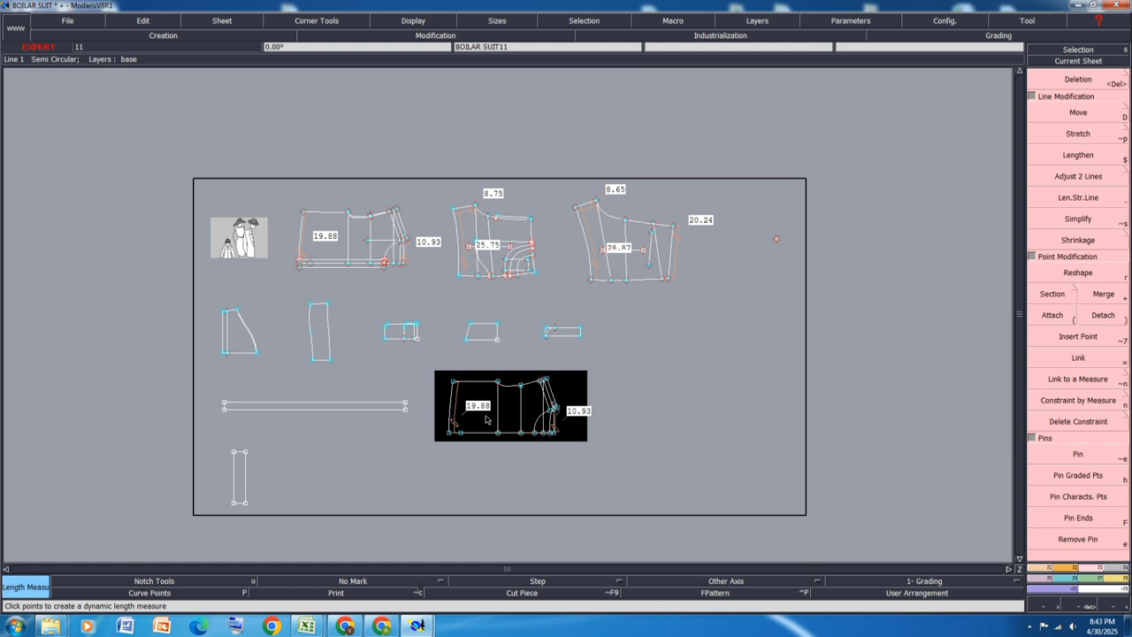
scroll(481, 416, up, 1)
key(plus)
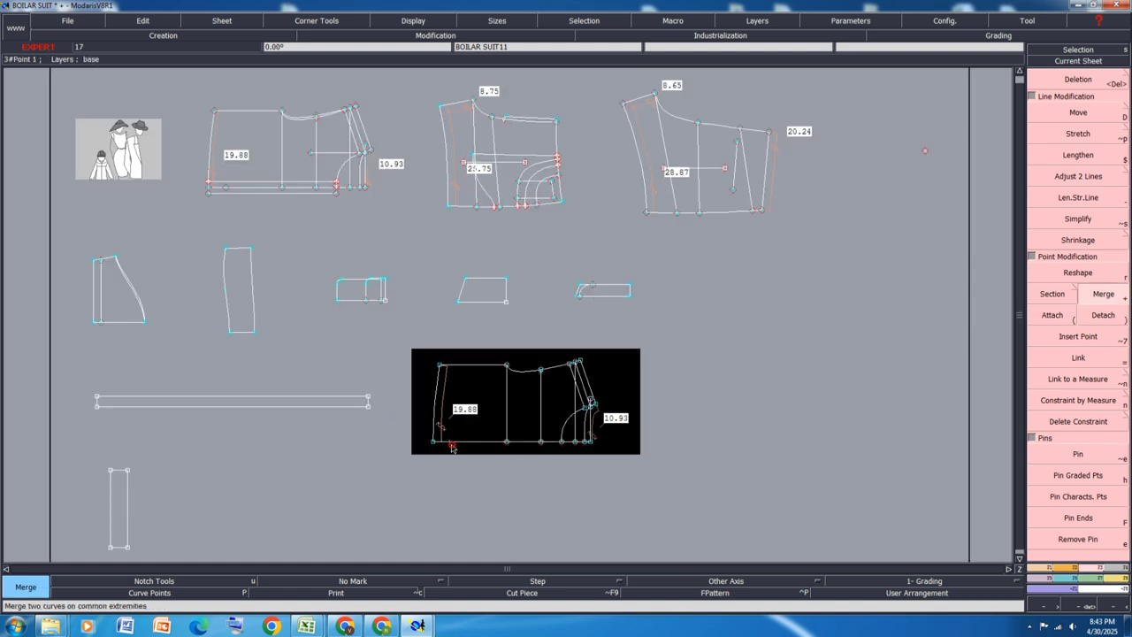
click(451, 448)
key(Delete)
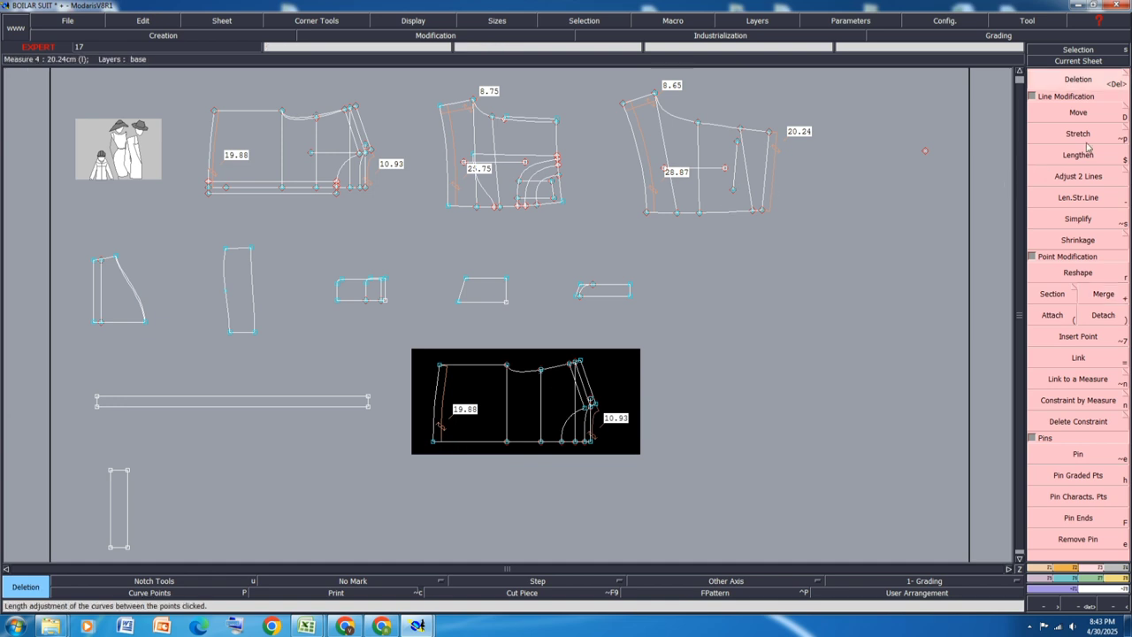
Pin the back bodice's characteristic points and move its side seam waist corner by 0.00 cm in X and 0.36 cm in Y
key(d)
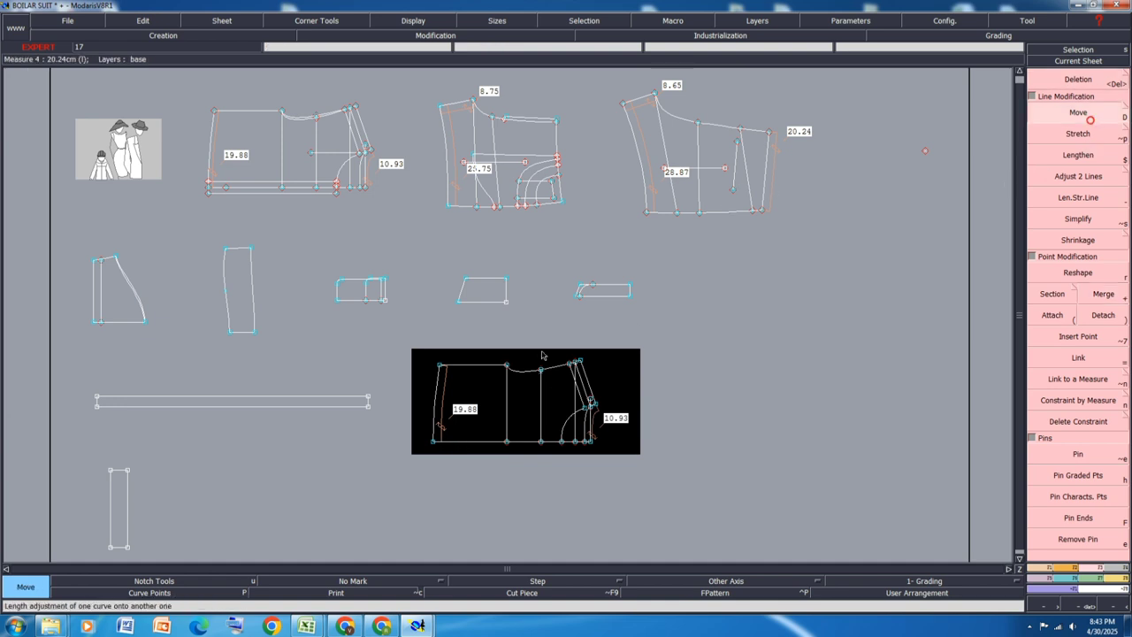
click(436, 365)
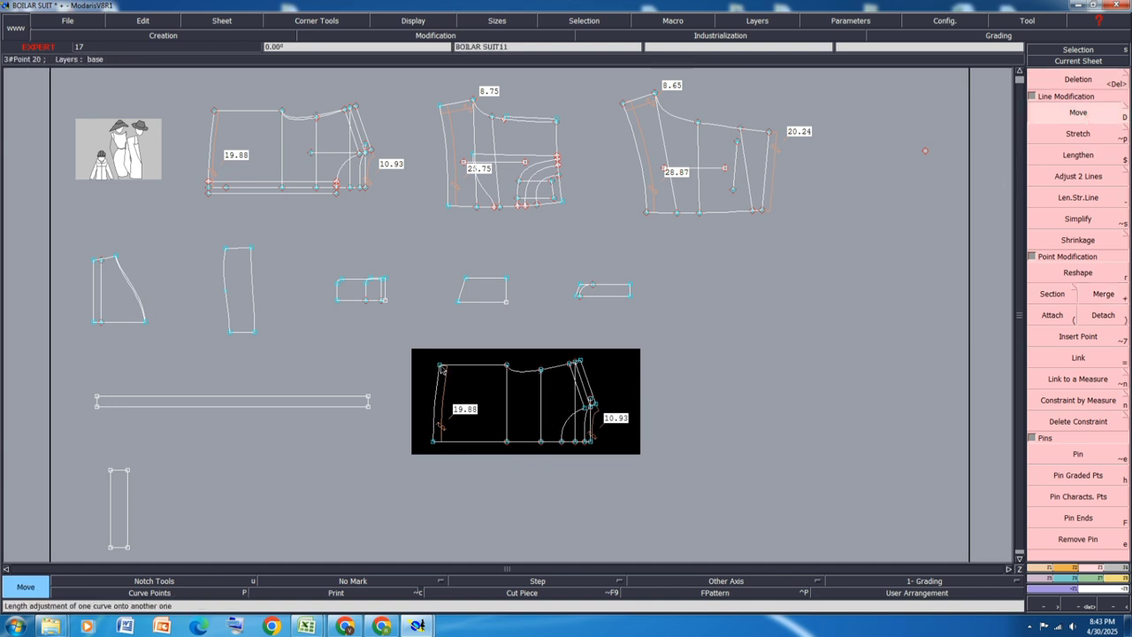
click(1080, 496)
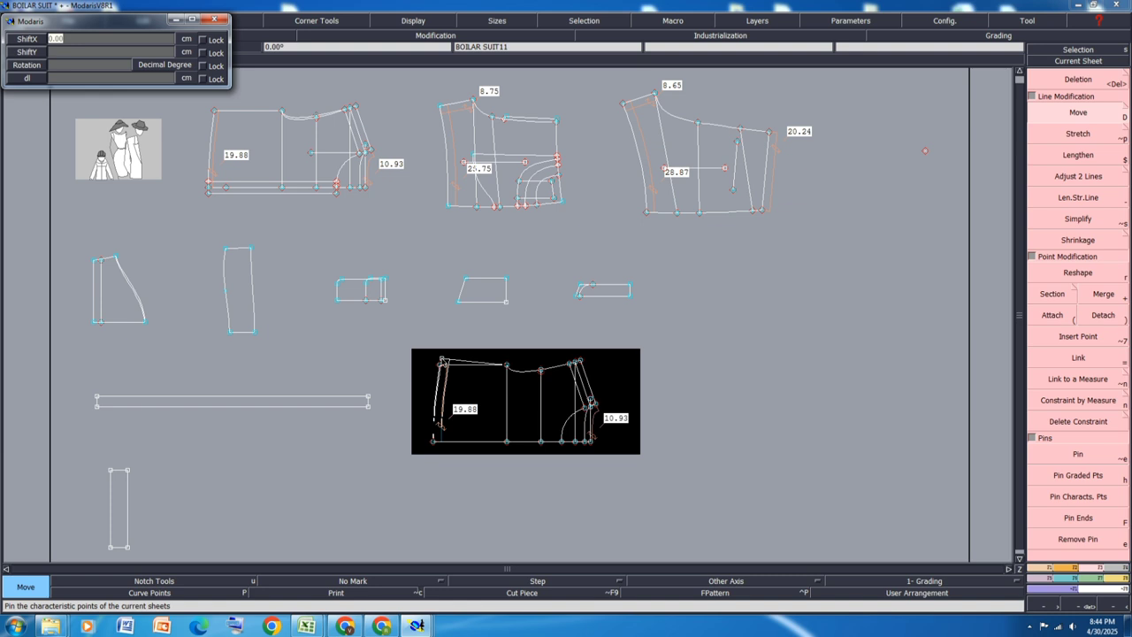
key(Tab)
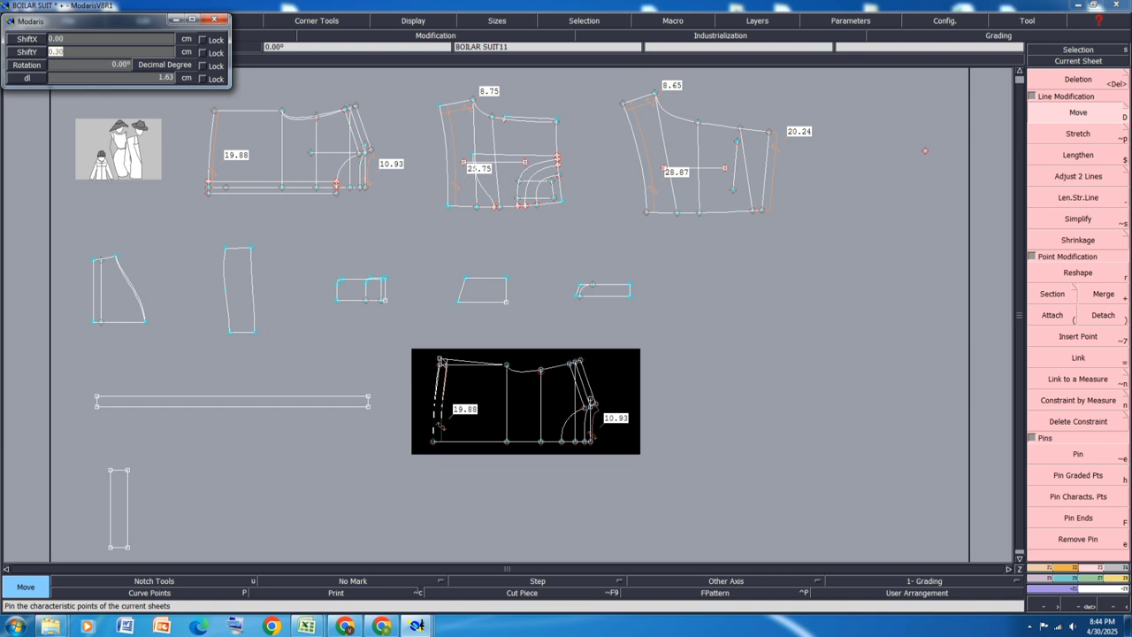
text(.36)
key(Return)
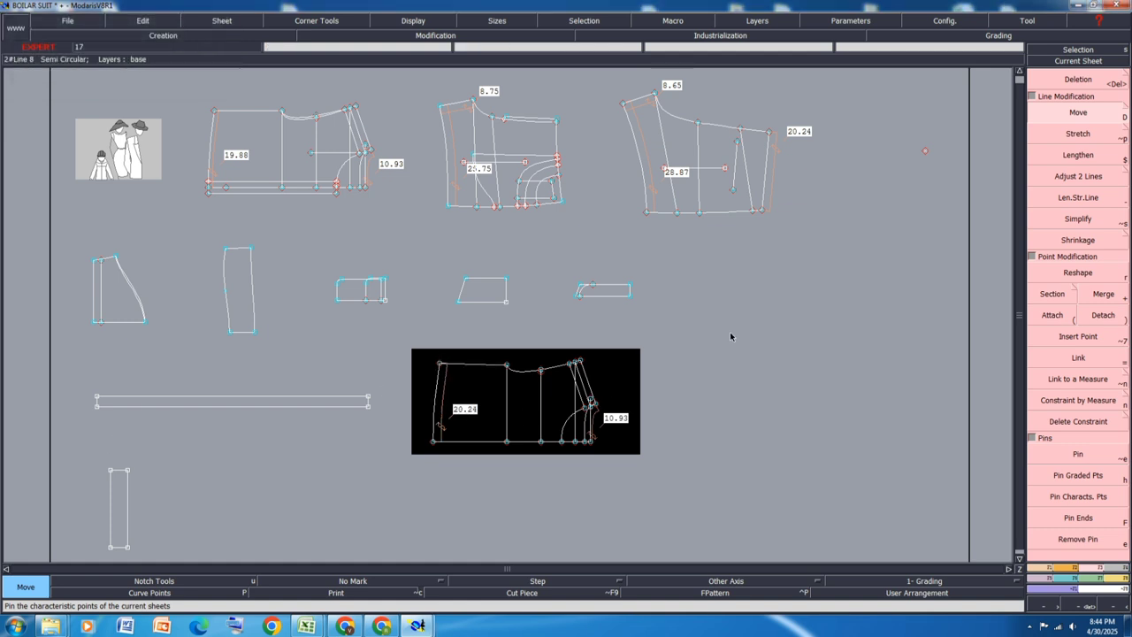
Move the front bodice's side seam waist corner by the same 0.00 cm in X and 0.36 cm in Y
click(213, 112)
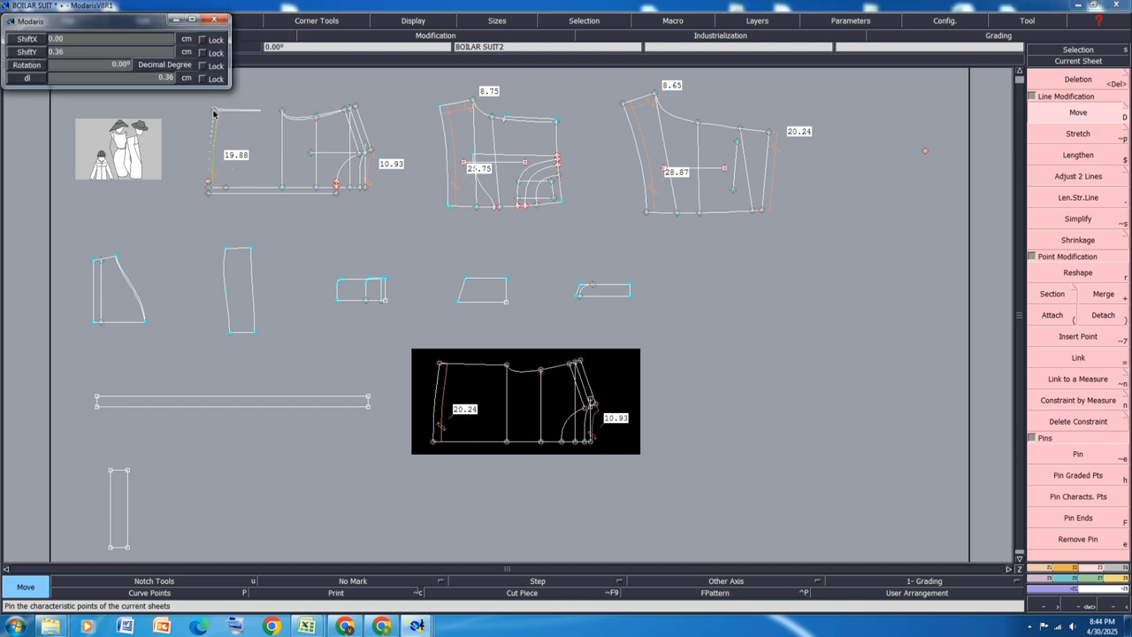
key(Return)
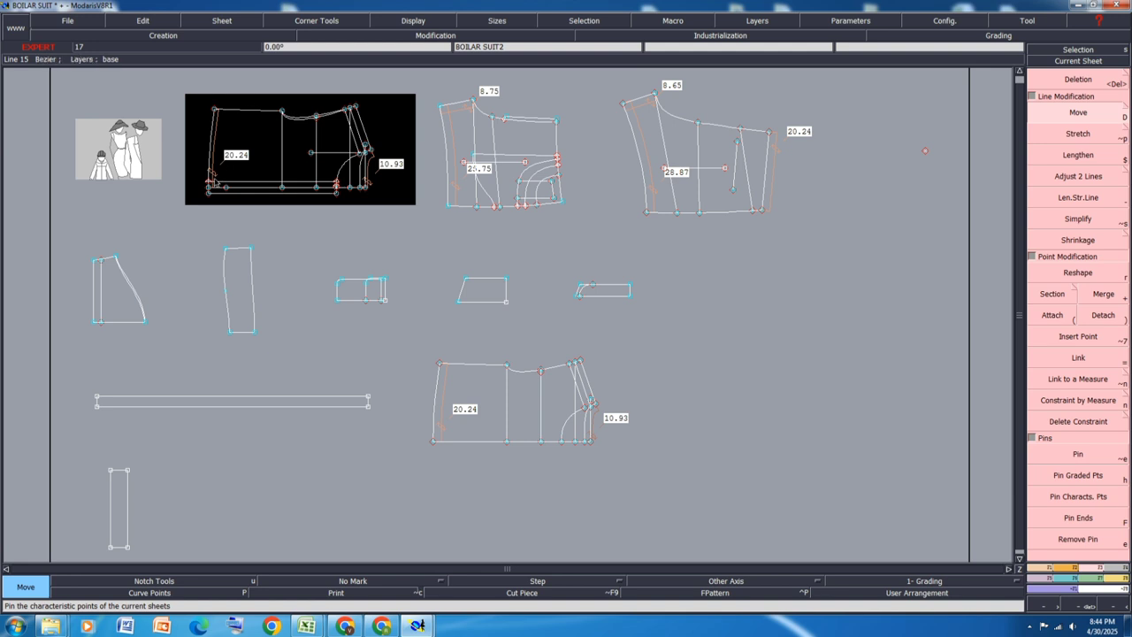
scroll(212, 190, up, 2)
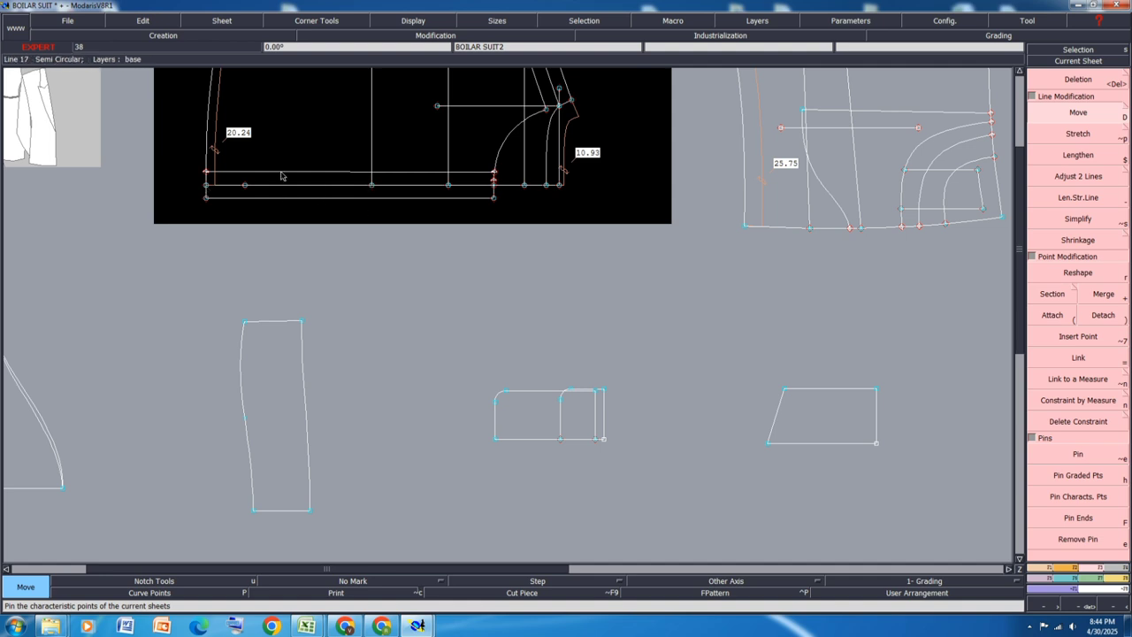
Add a second waist measure on the front bodice, from the side seam corner to the outer edge of the placket extension
key(j)
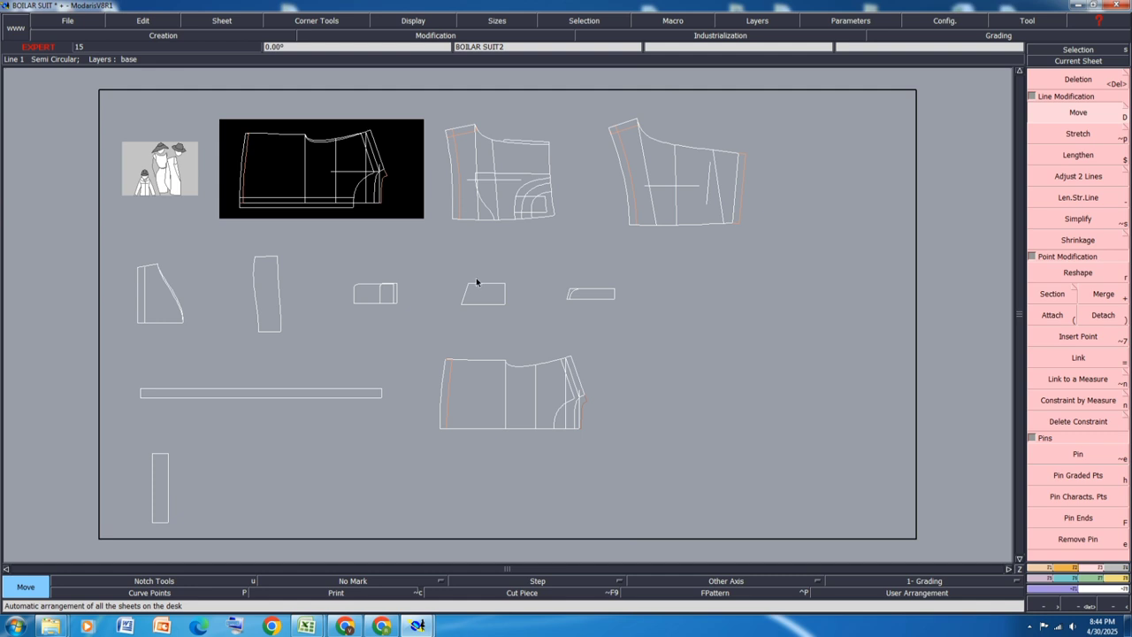
scroll(292, 186, up, 2)
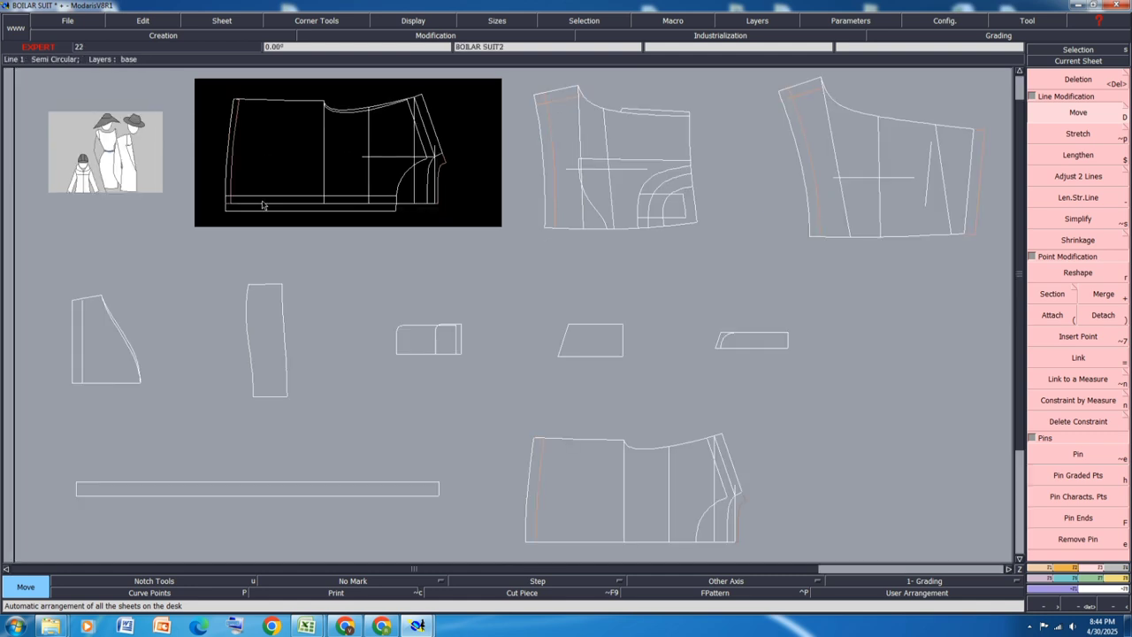
scroll(245, 129, up, 2)
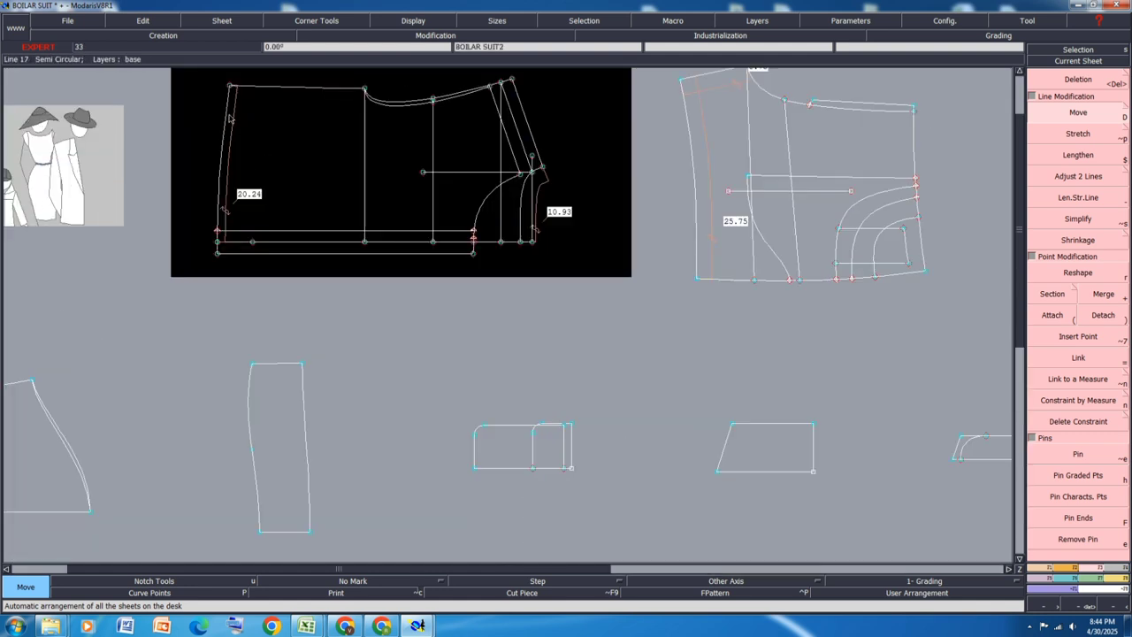
key(l)
click(229, 87)
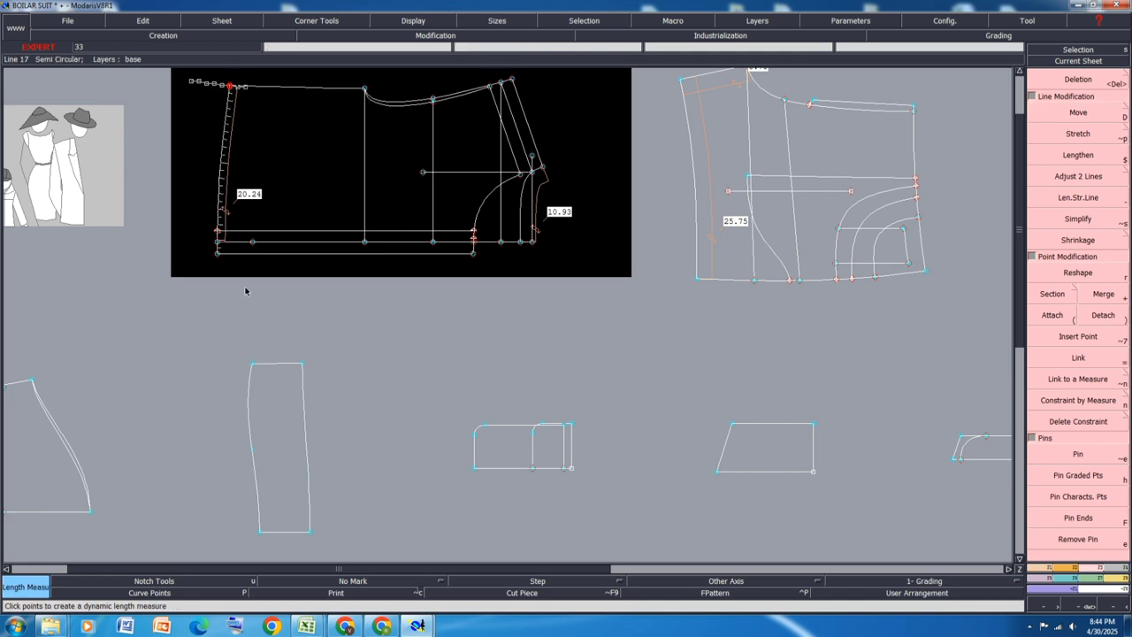
click(244, 297)
scroll(149, 236, down, 3)
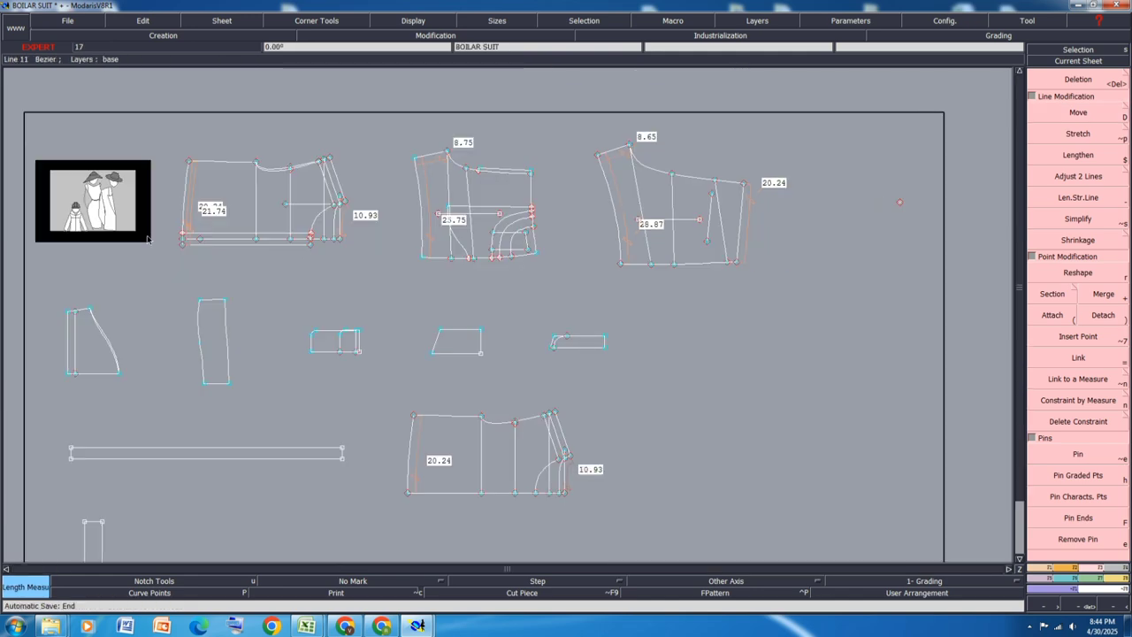
Add a length measure along the front shorts' full waist edge, from the side seam to the fly extension corner
scroll(521, 251, up, 3)
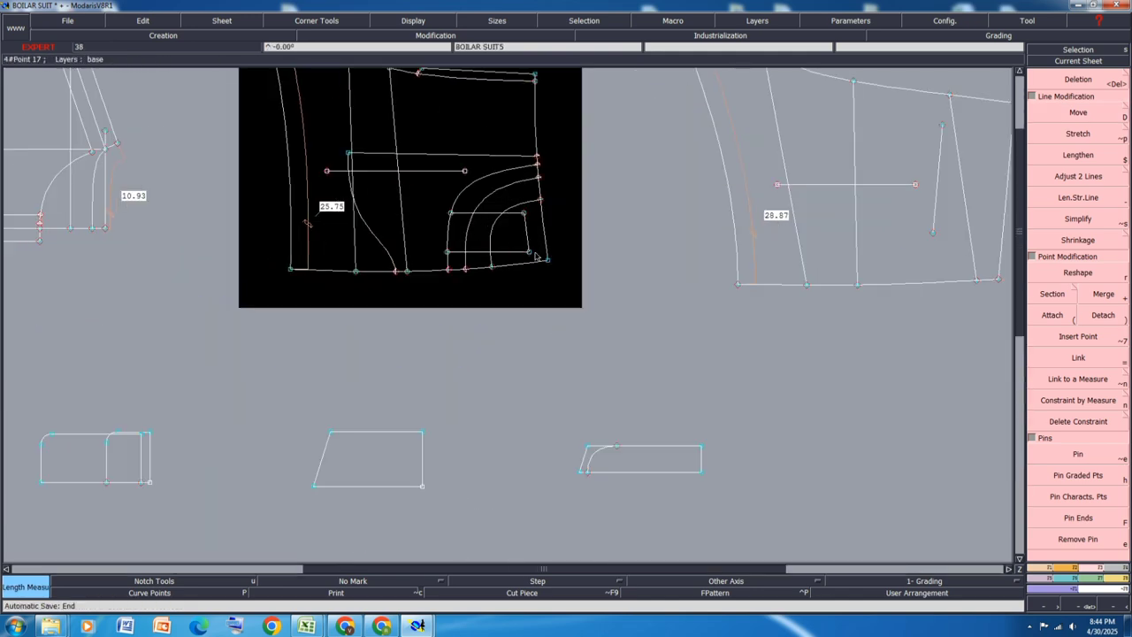
click(536, 115)
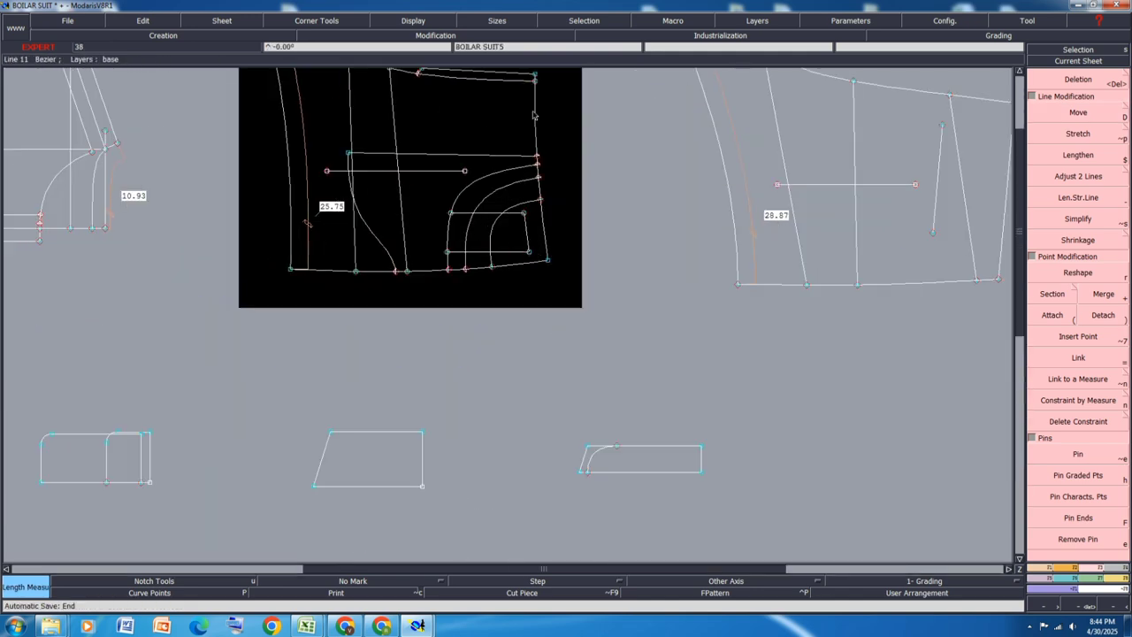
click(594, 310)
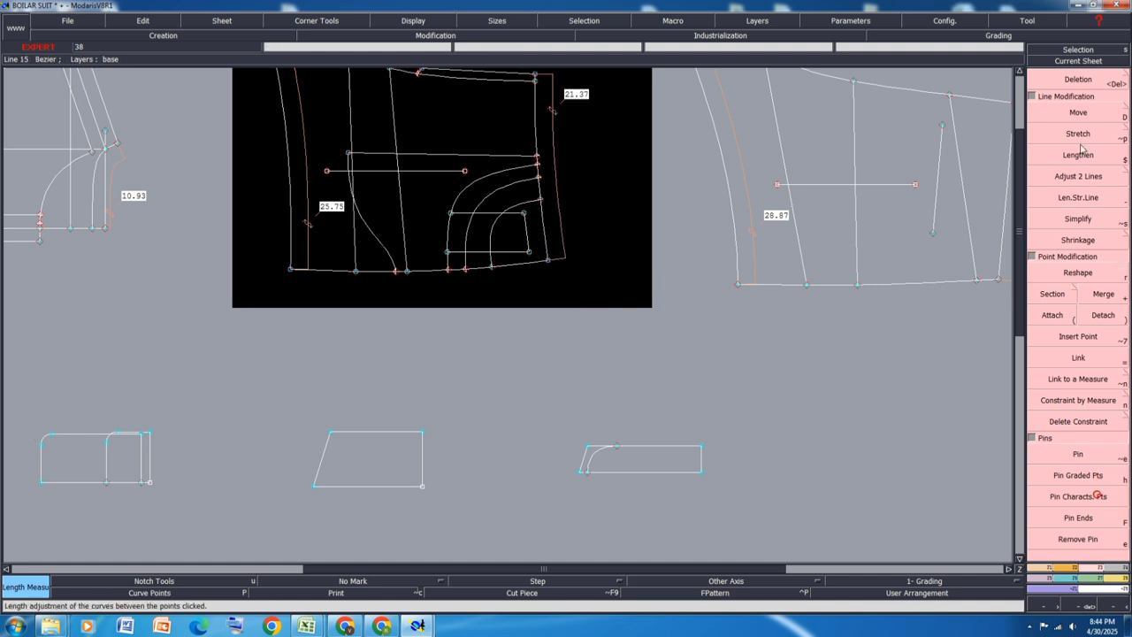
Shift the fly extension corner and centre front corner of the front shorts' waist together in Y to lengthen the waist, with 0.00 cm in X
click(1085, 113)
scroll(521, 326, down, 3)
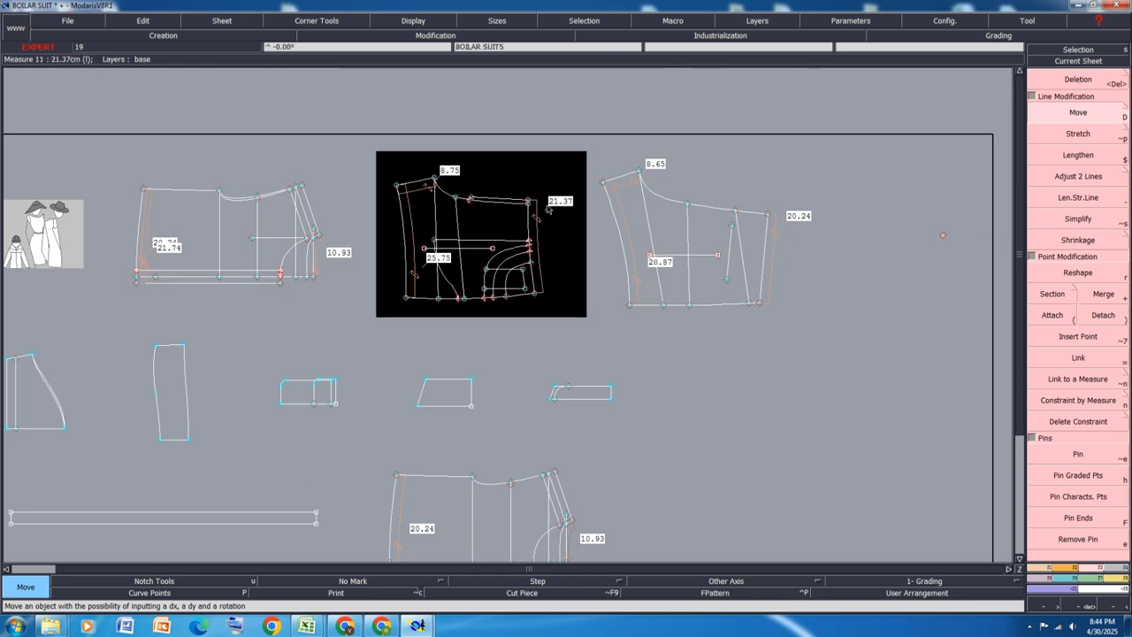
scroll(530, 203, up, 5)
scroll(522, 233, up, 2)
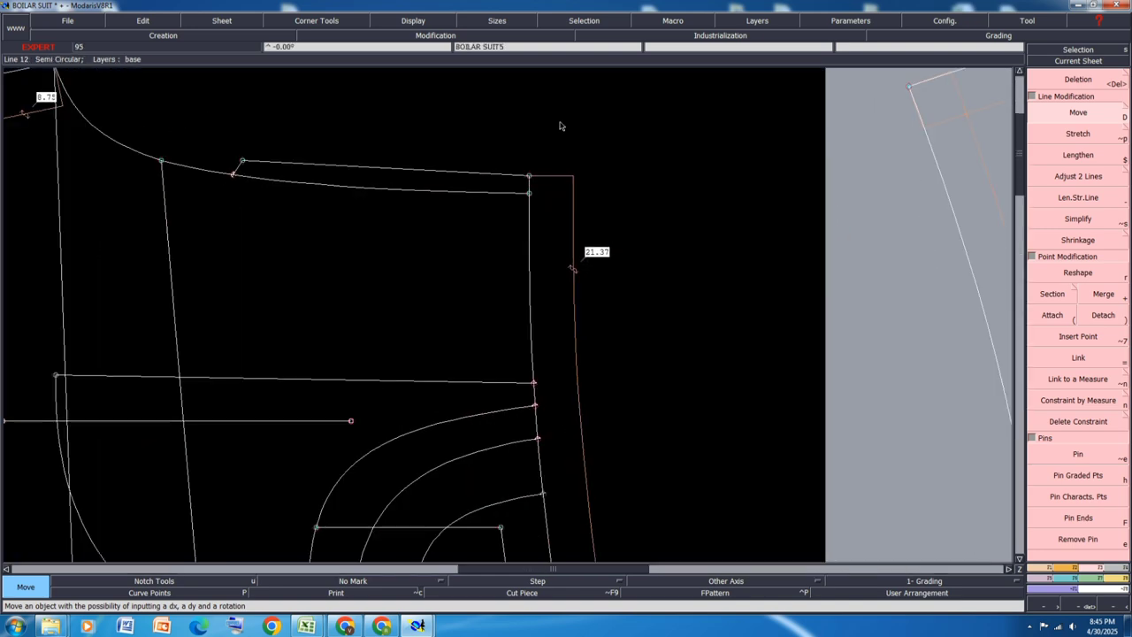
click(535, 226)
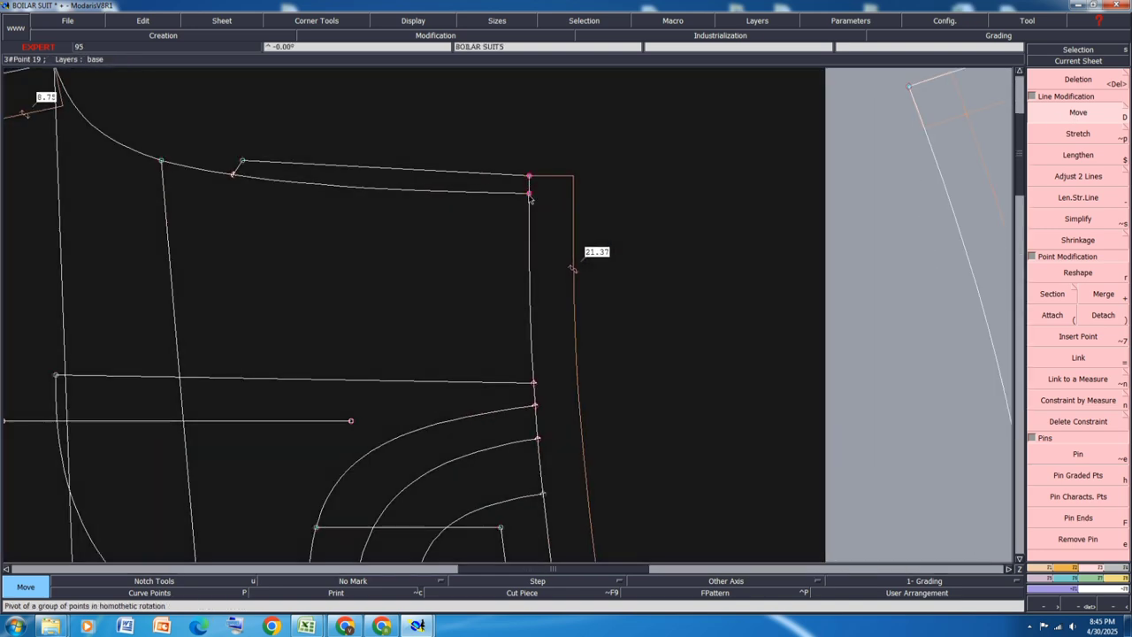
click(529, 194)
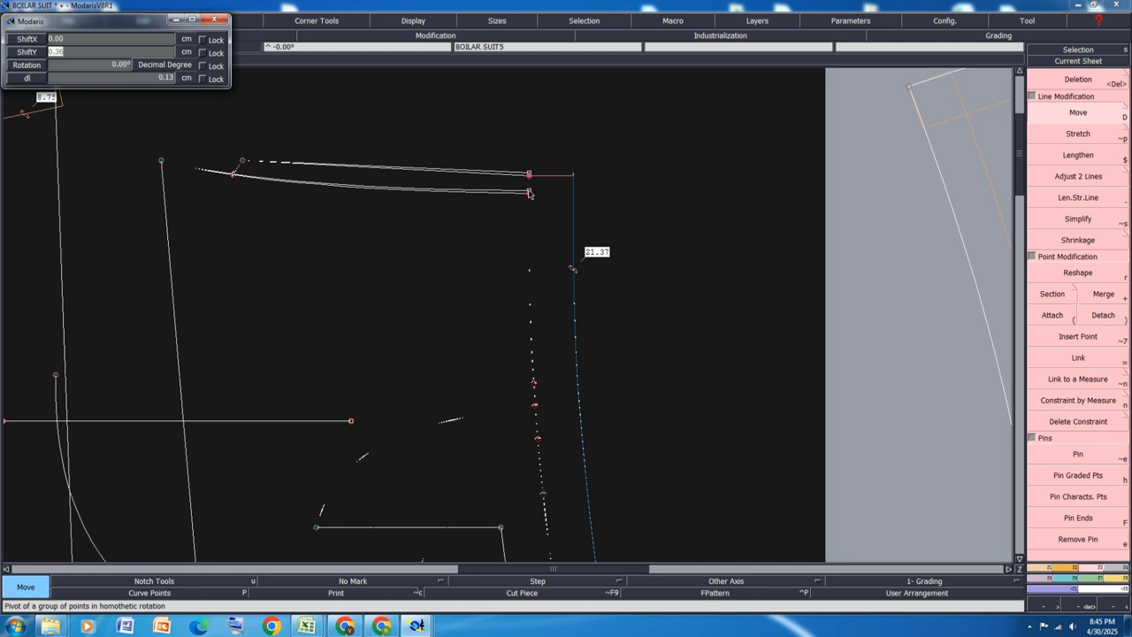
key(Return)
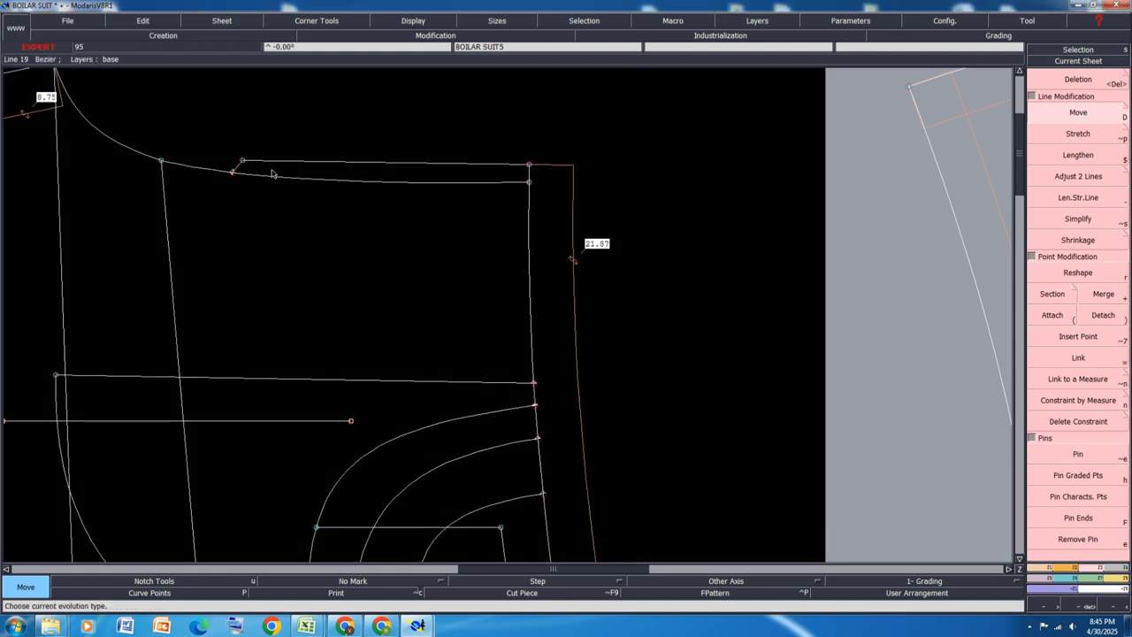
Display the curve handles and reshape the front shorts' centre front curve into a smooth line from the crotch curve to the waist
scroll(195, 167, up, 1)
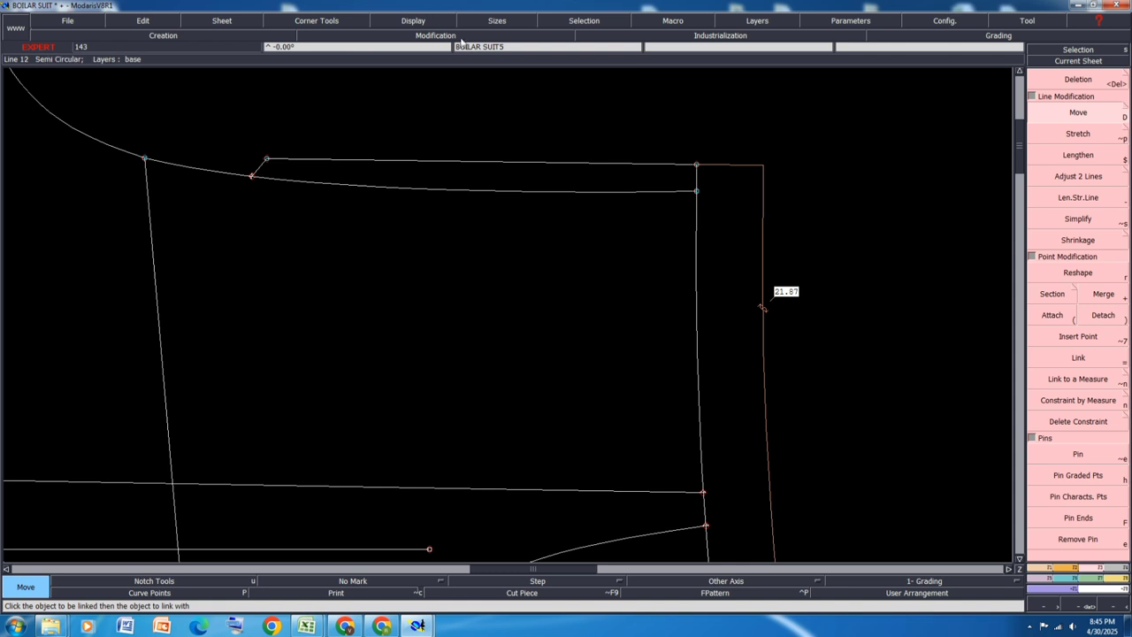
click(414, 21)
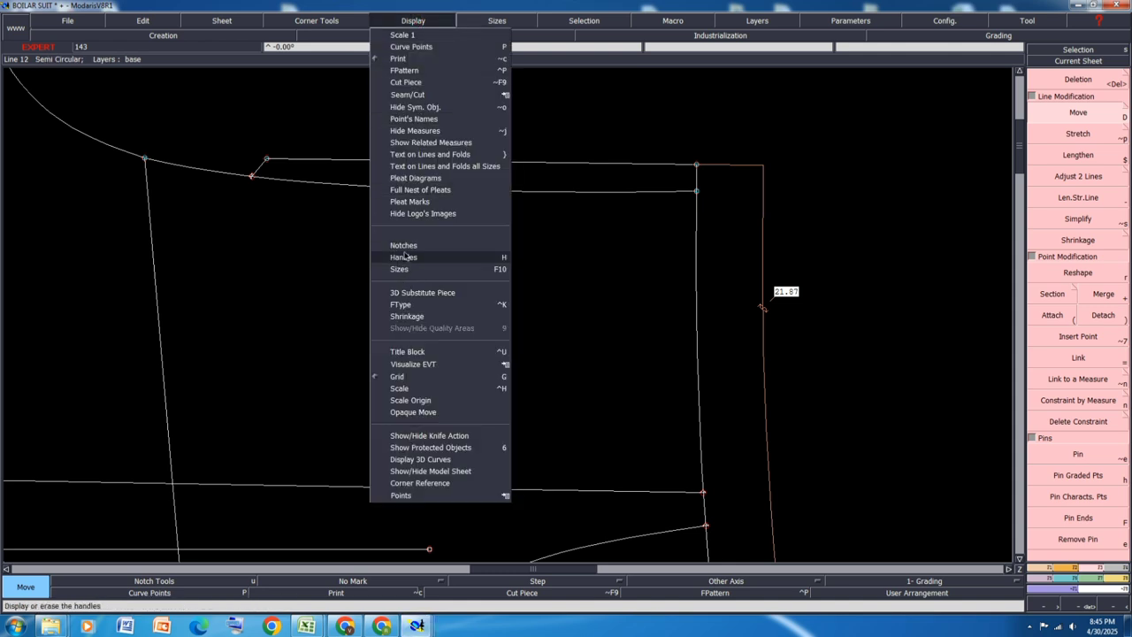
click(404, 257)
key(r)
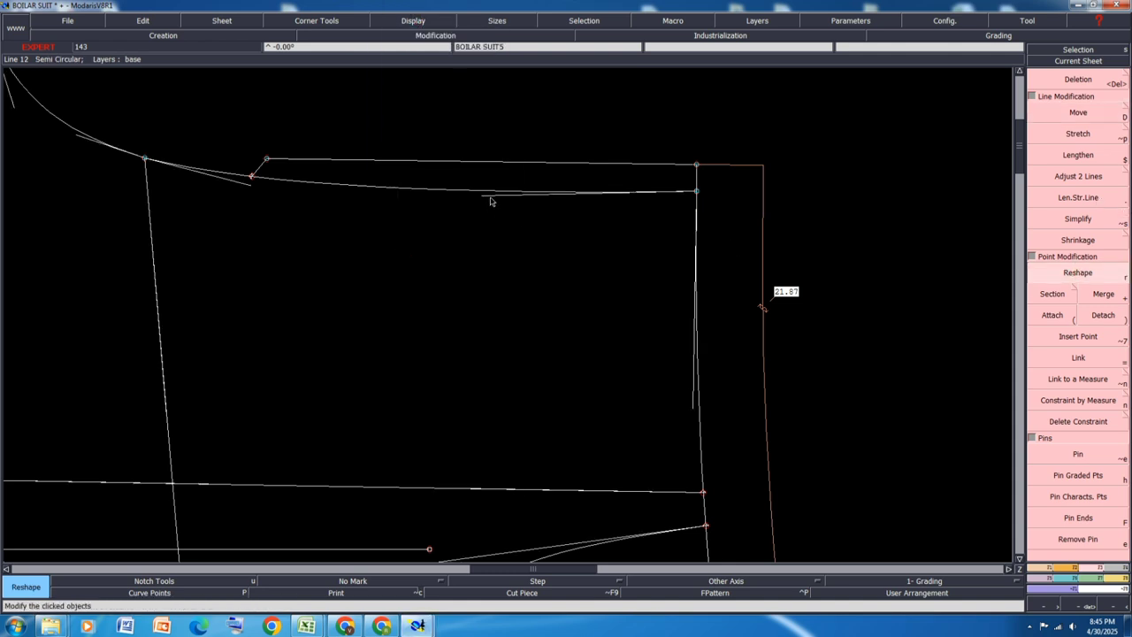
click(478, 189)
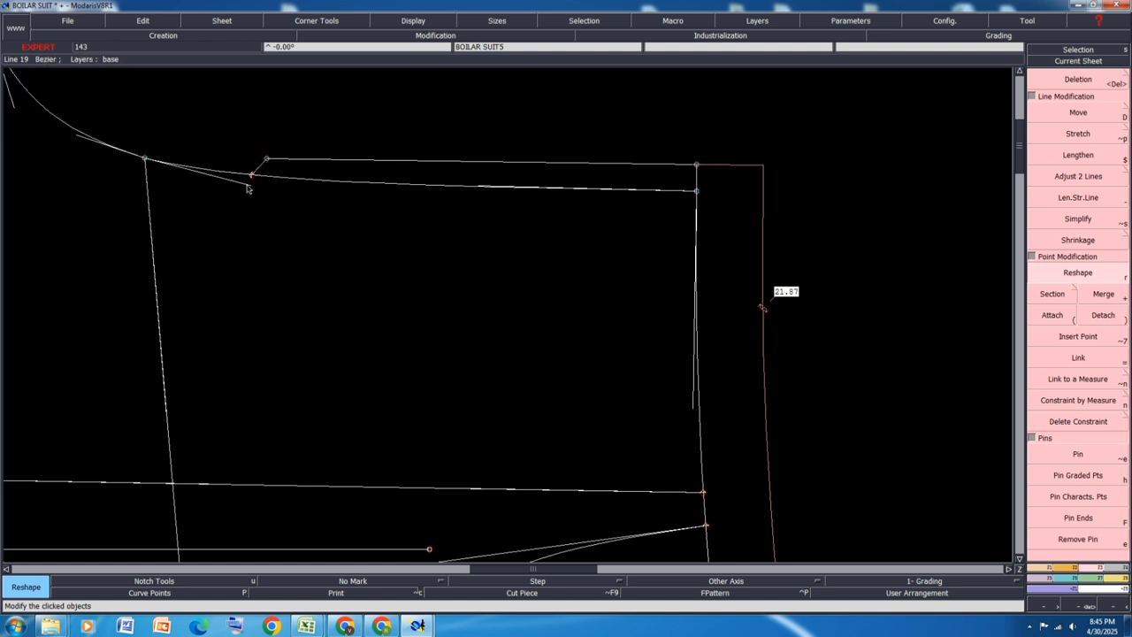
drag(248, 188, 271, 192)
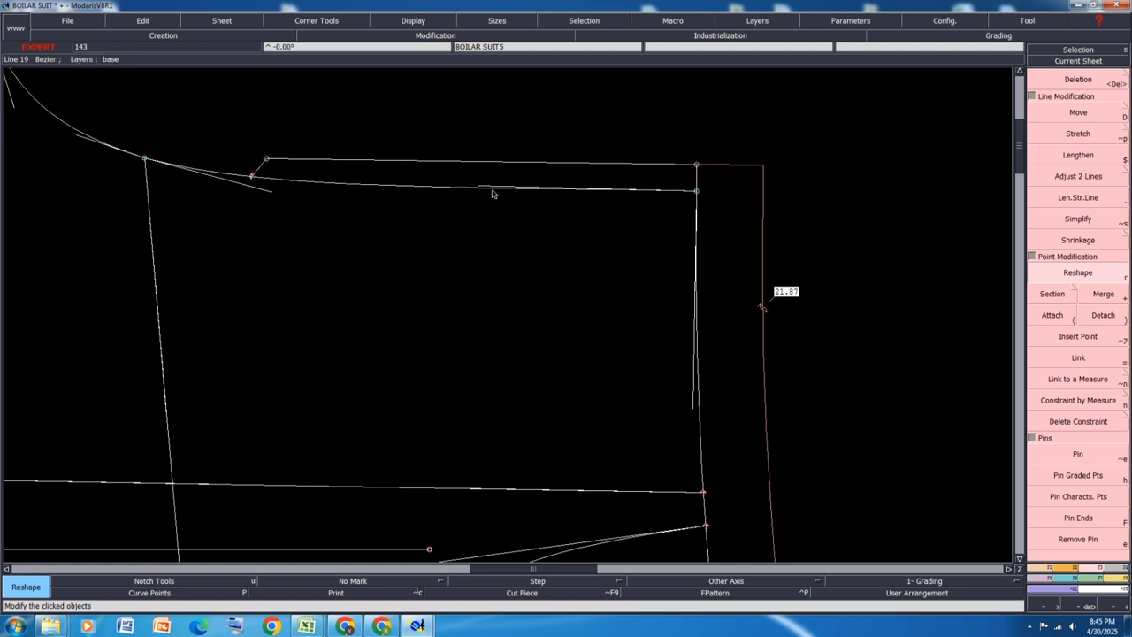
scroll(275, 203, down, 2)
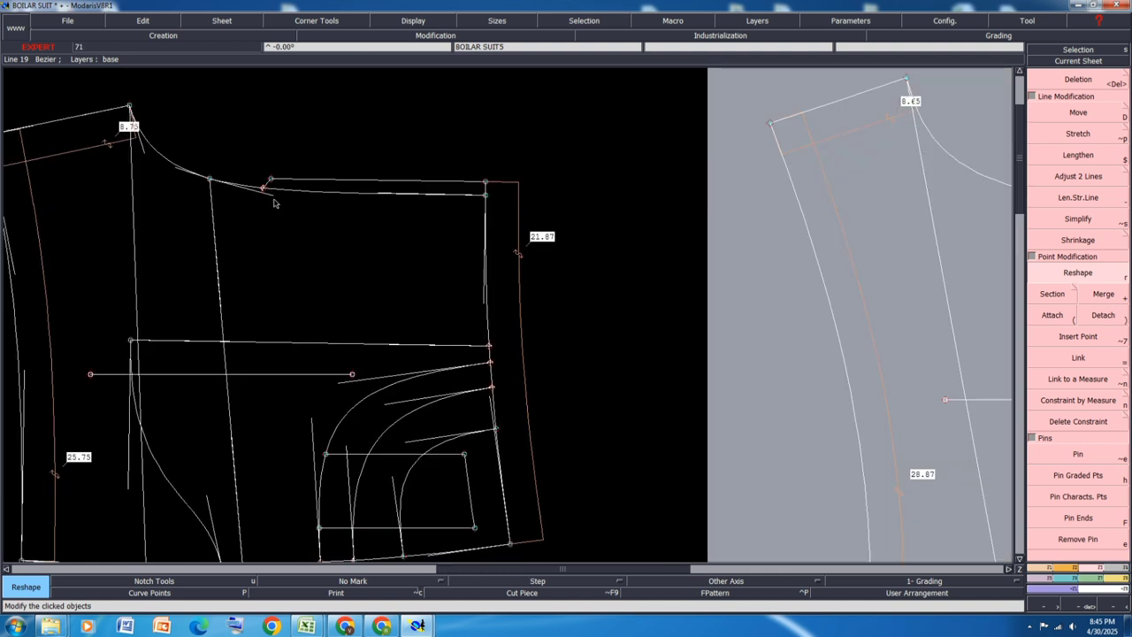
scroll(184, 180, up, 2)
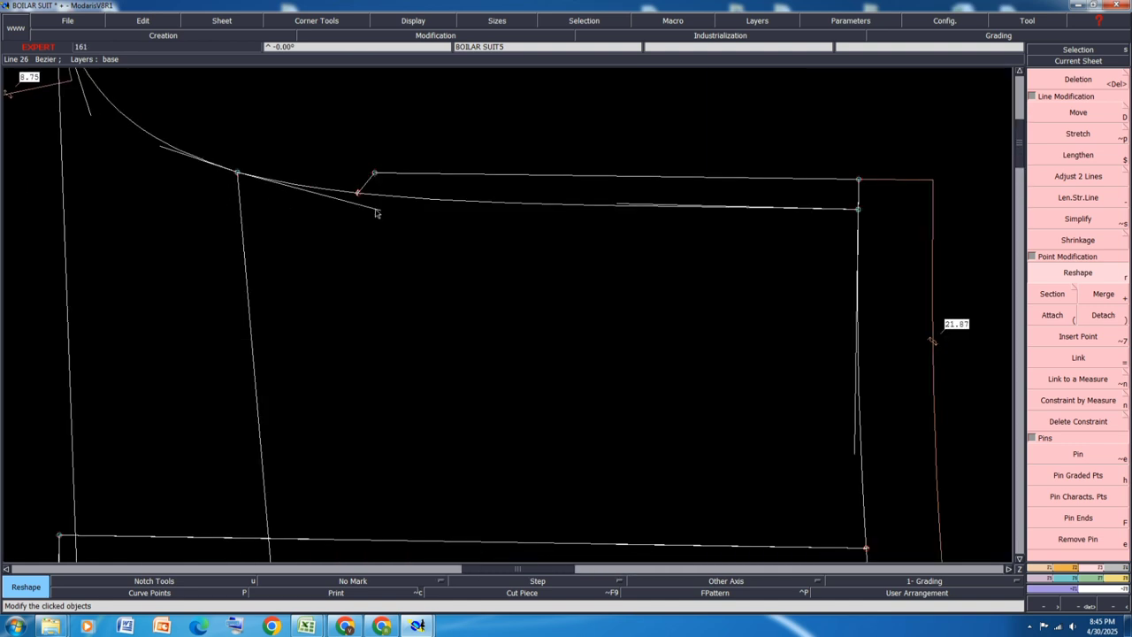
drag(376, 213, 337, 203)
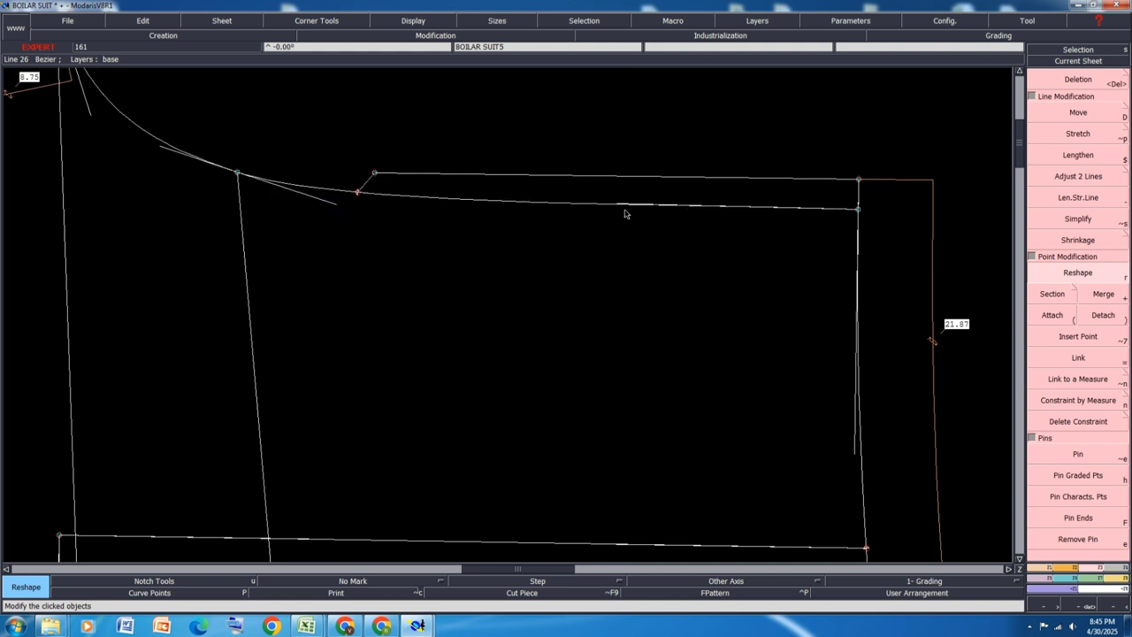
Shift the side seam corner of the front shorts' waist in Y to adjust its length, with 0.00 cm in X, and save the model
scroll(624, 213, down, 2)
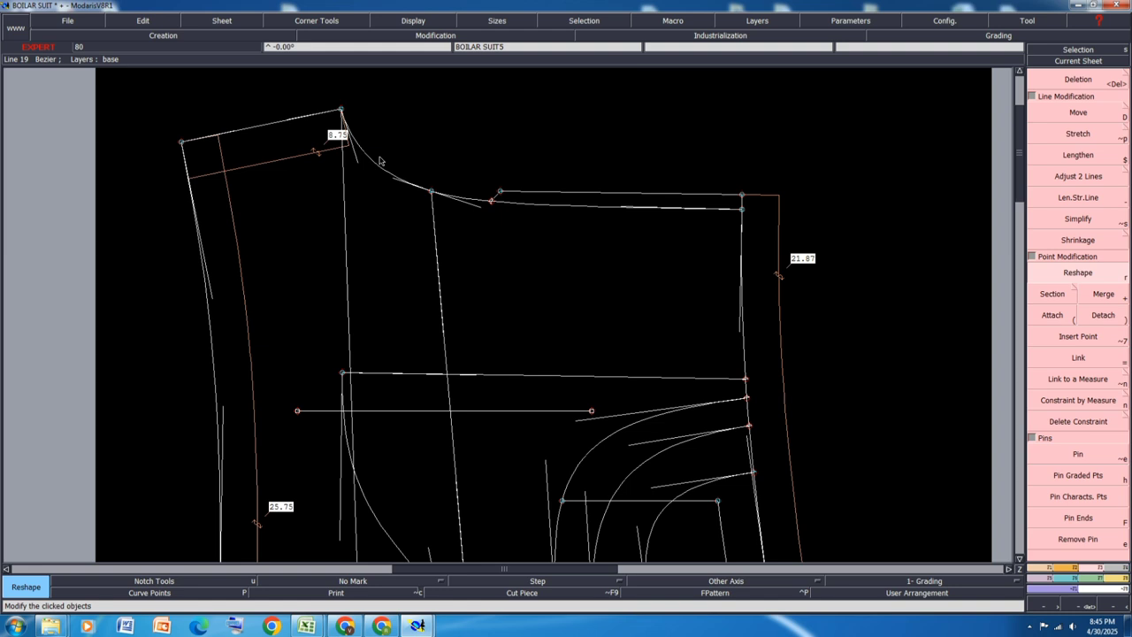
scroll(435, 219, down, 2)
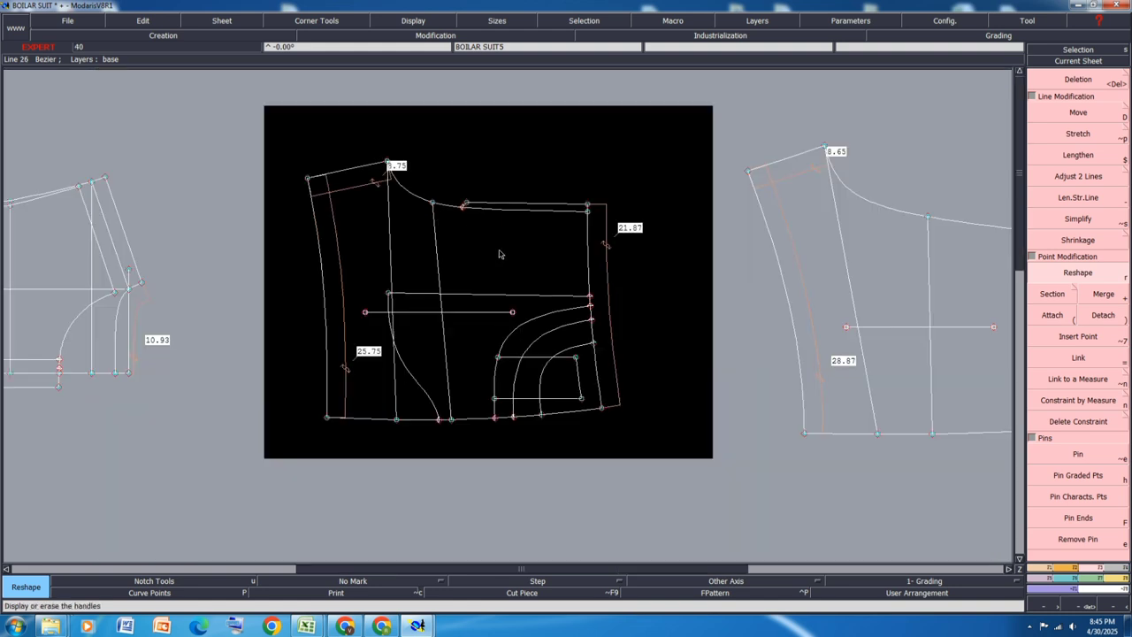
scroll(609, 220, up, 1)
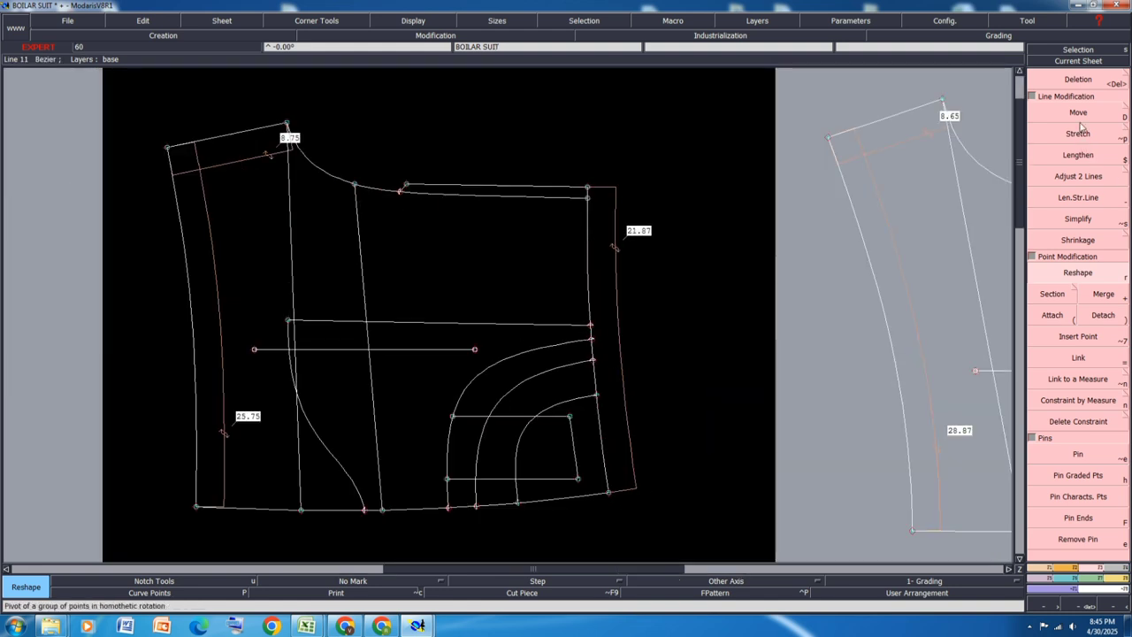
click(1078, 113)
click(609, 492)
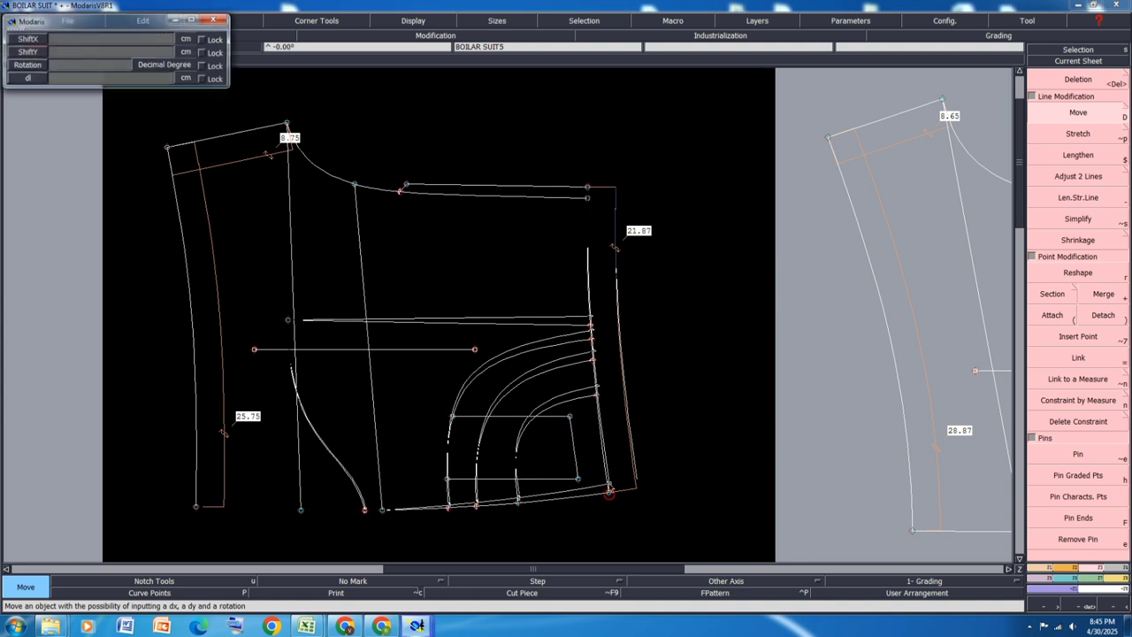
key(Return)
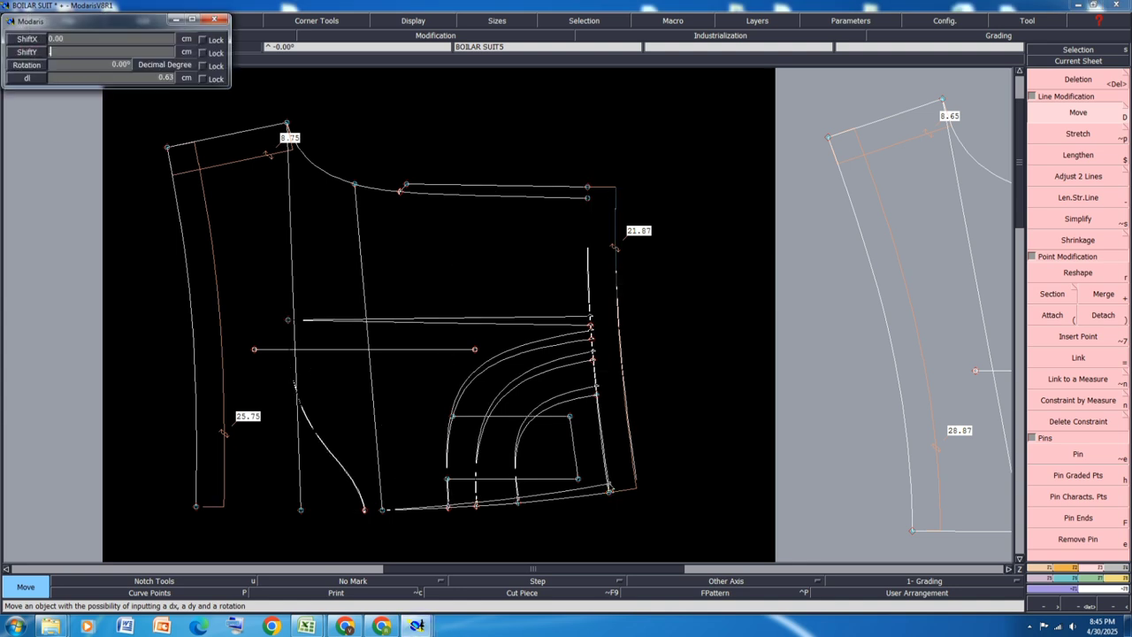
key(Return)
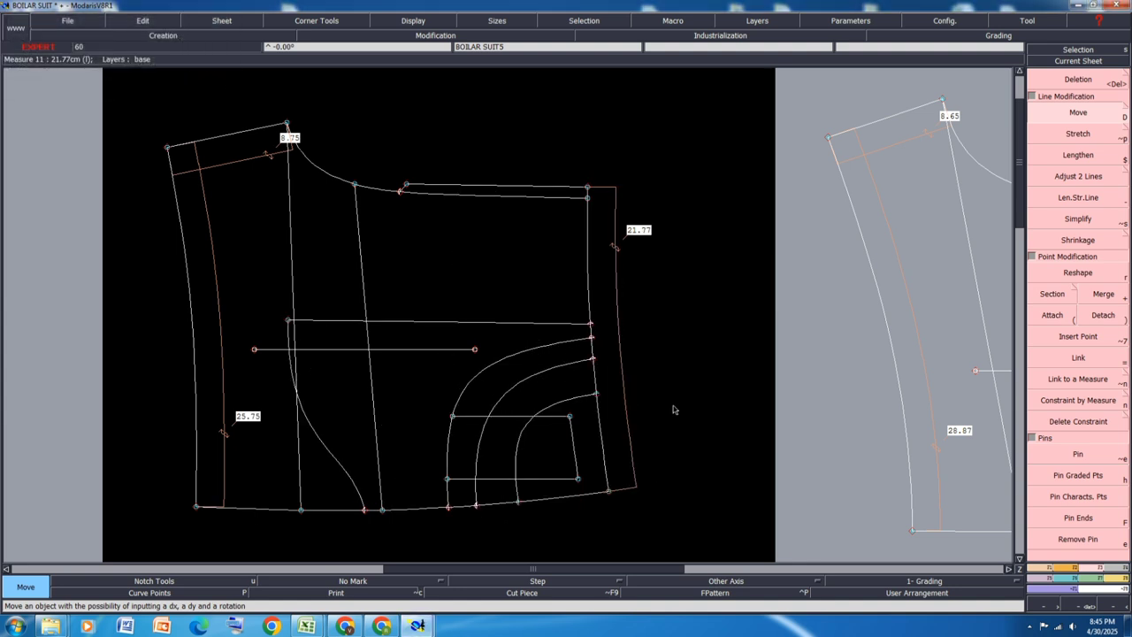
key(ctrl+s)
click(492, 380)
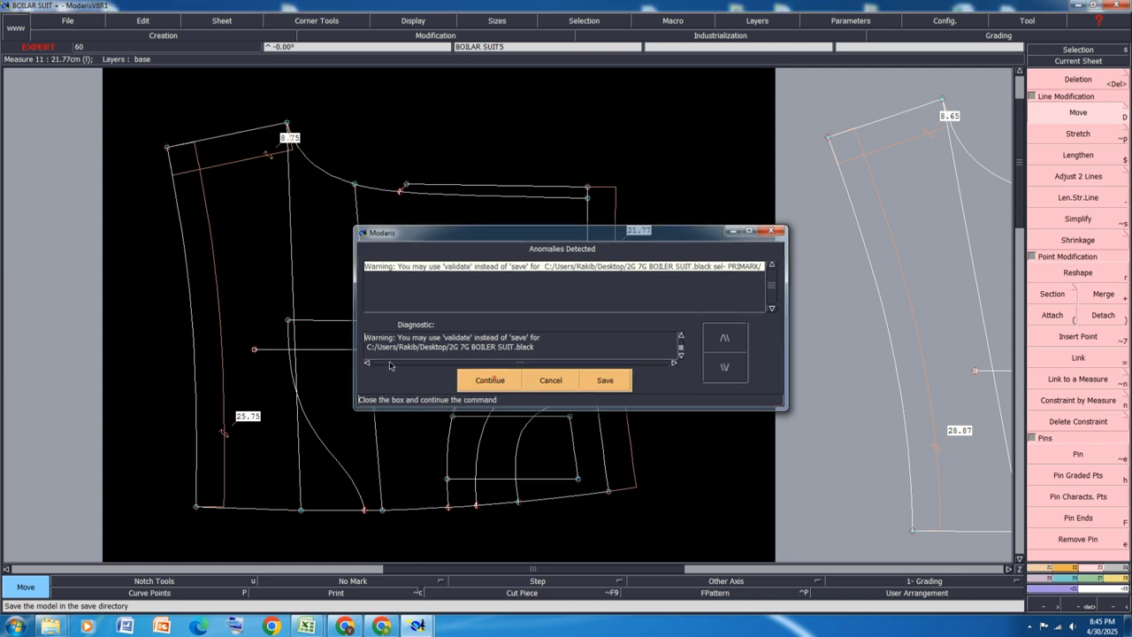
Delete the three length measures on the front shorts and the waist measure on the back shorts
scroll(383, 363, down, 1)
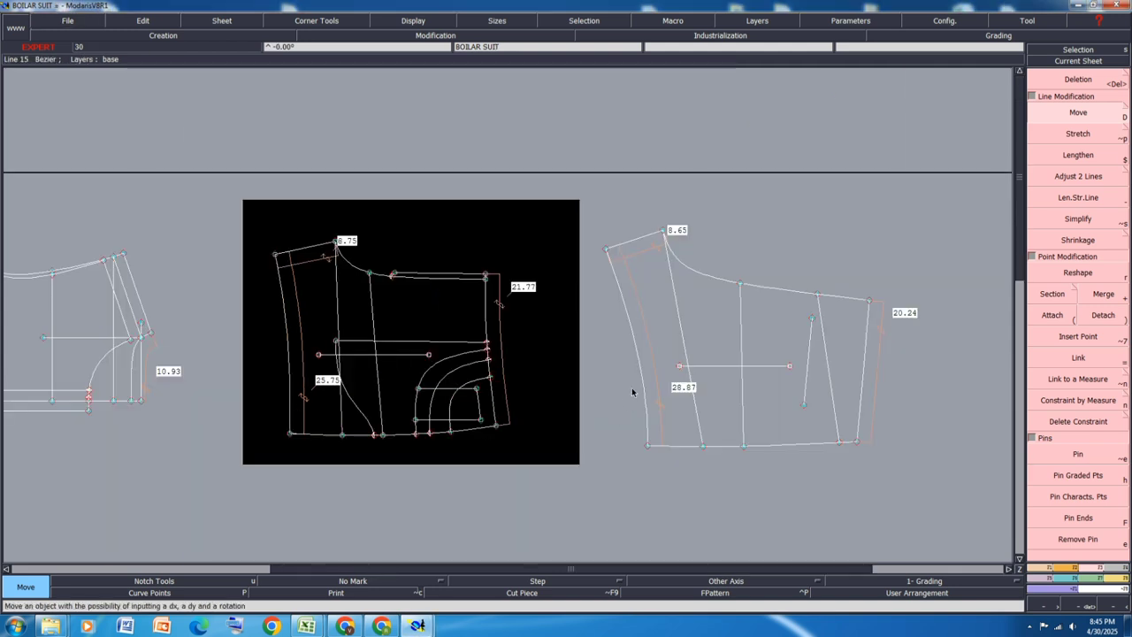
key(Delete)
click(502, 345)
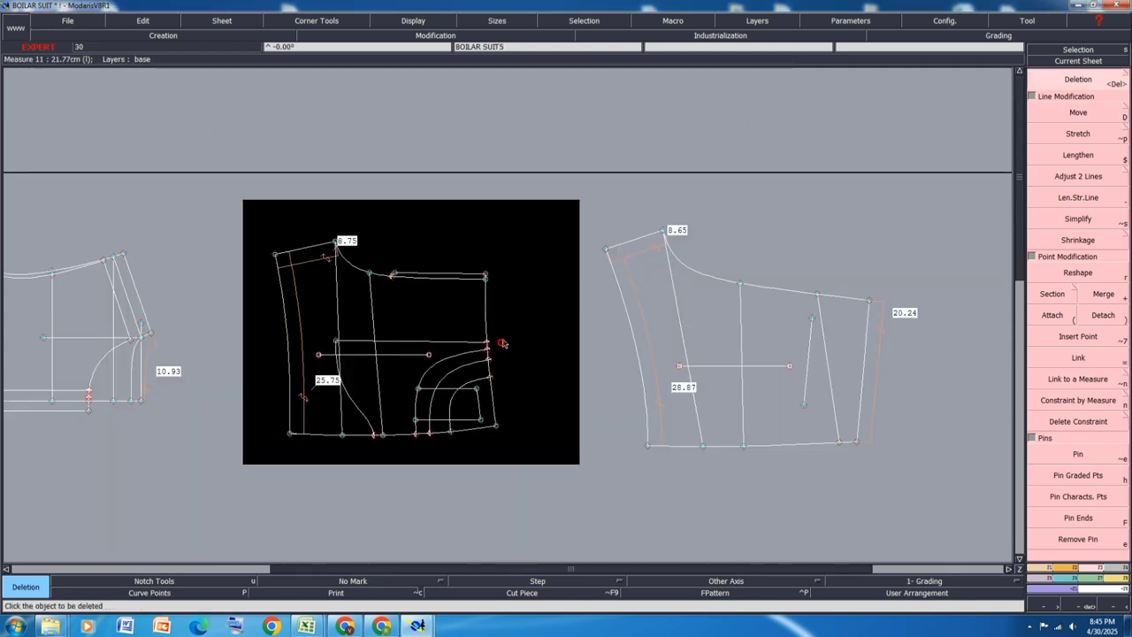
click(299, 301)
click(304, 262)
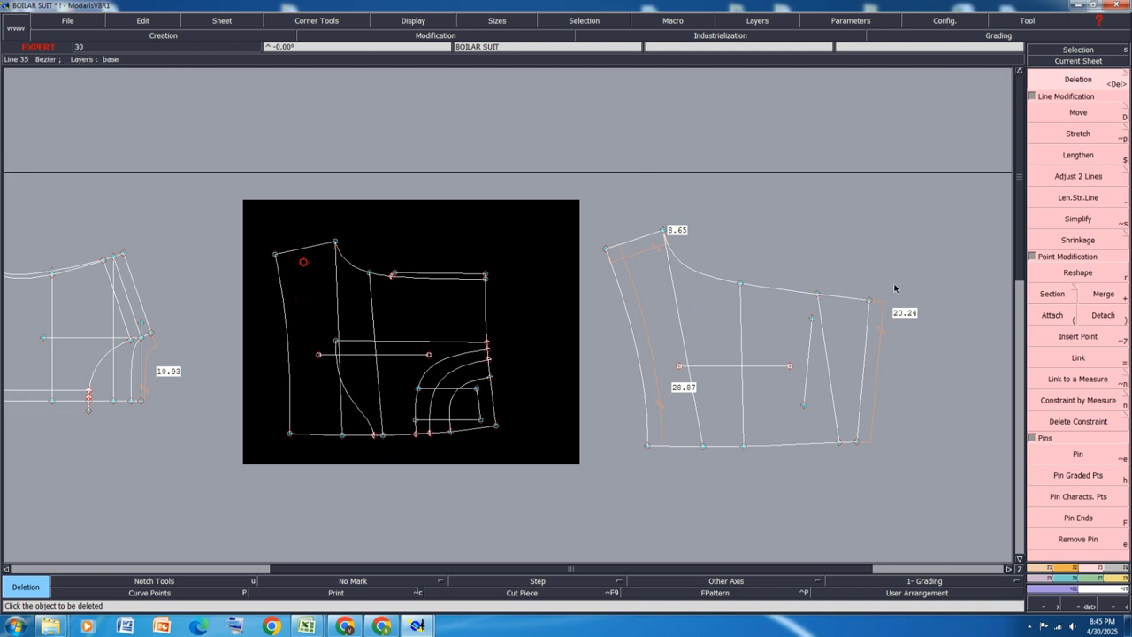
click(878, 361)
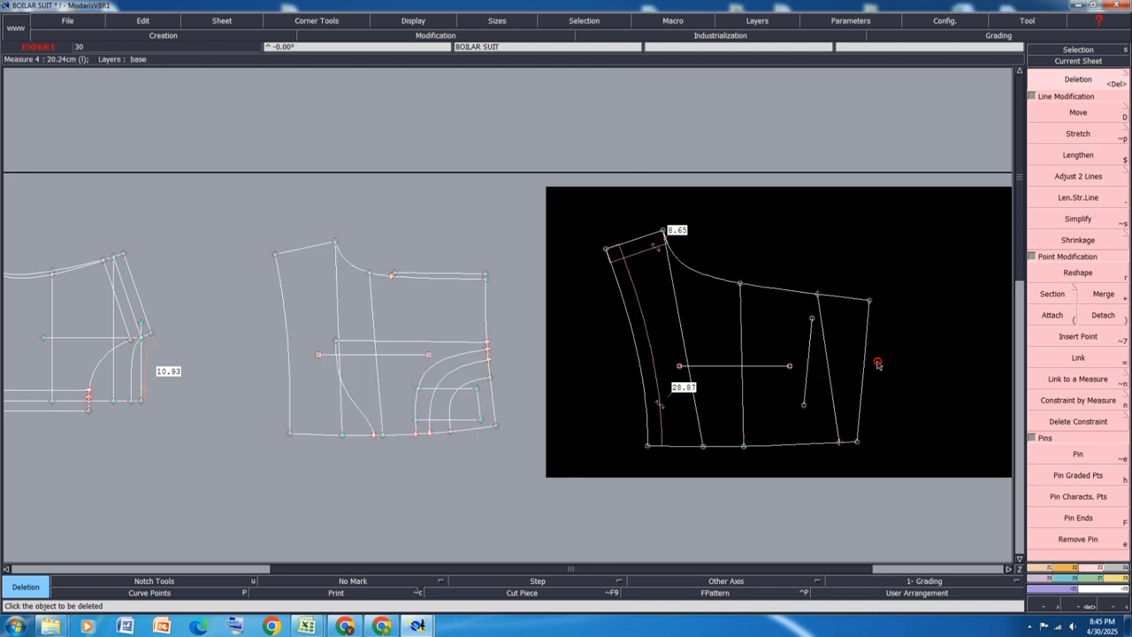
Arrange all sheets automatically and add a length measure along the waistband's full long edge, from corner to corner
key(j)
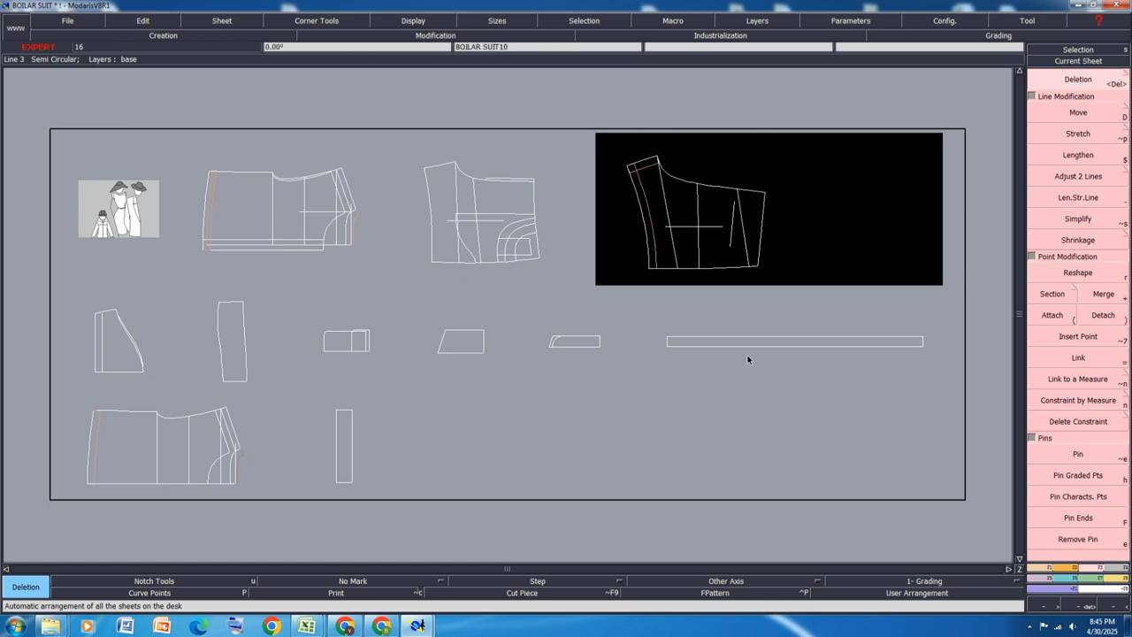
click(344, 478)
scroll(344, 478, up, 2)
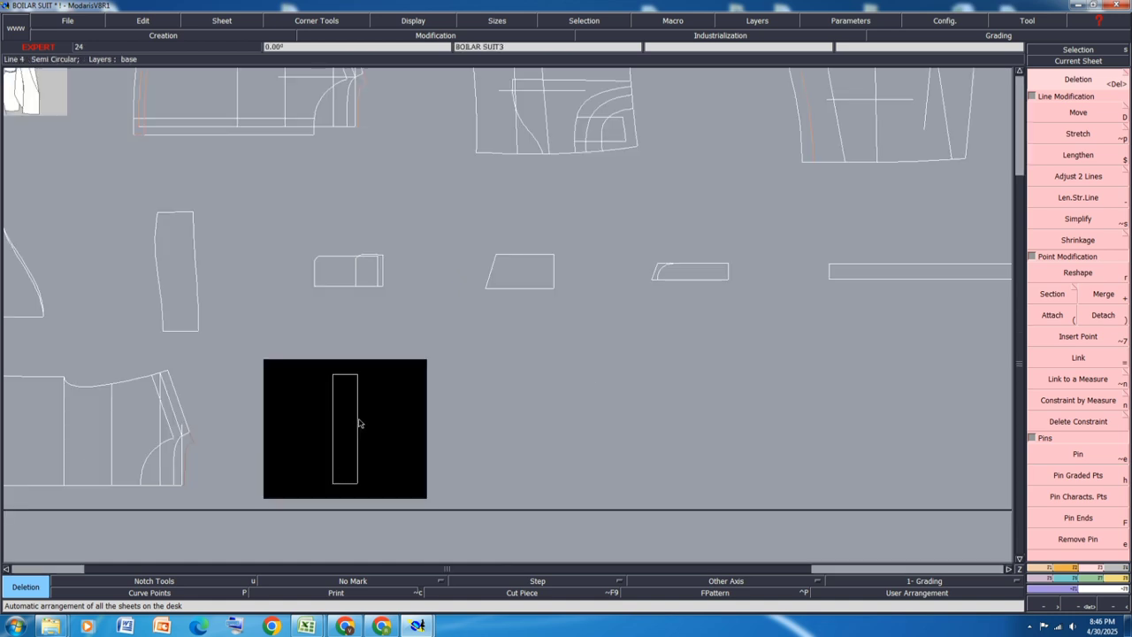
key(l)
click(358, 420)
click(384, 581)
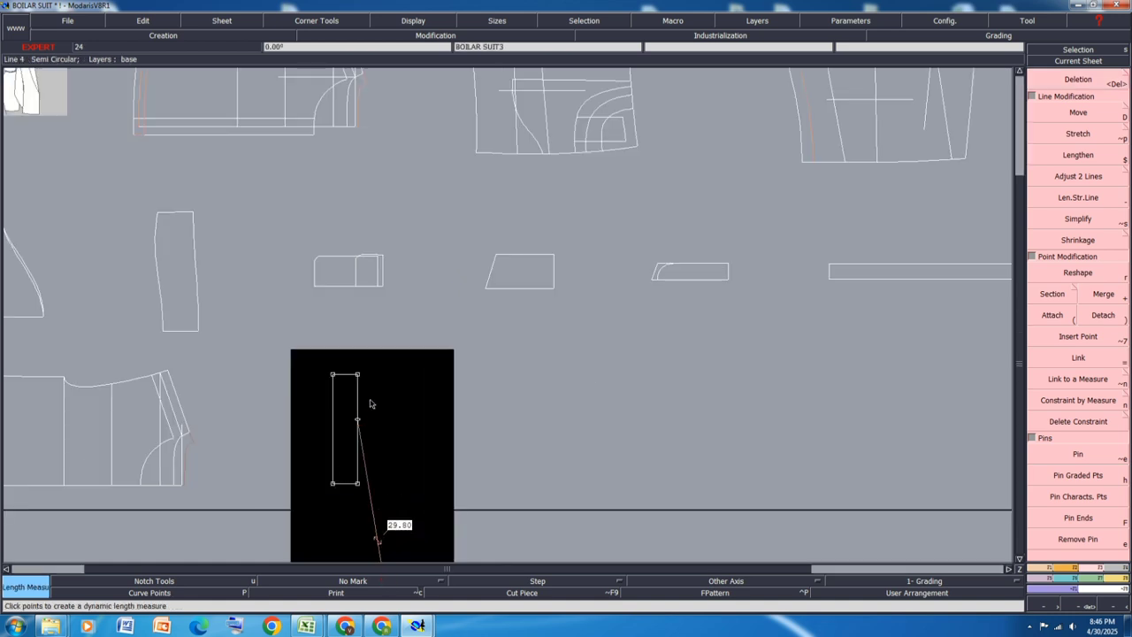
key(ctrl+z)
click(358, 374)
click(381, 535)
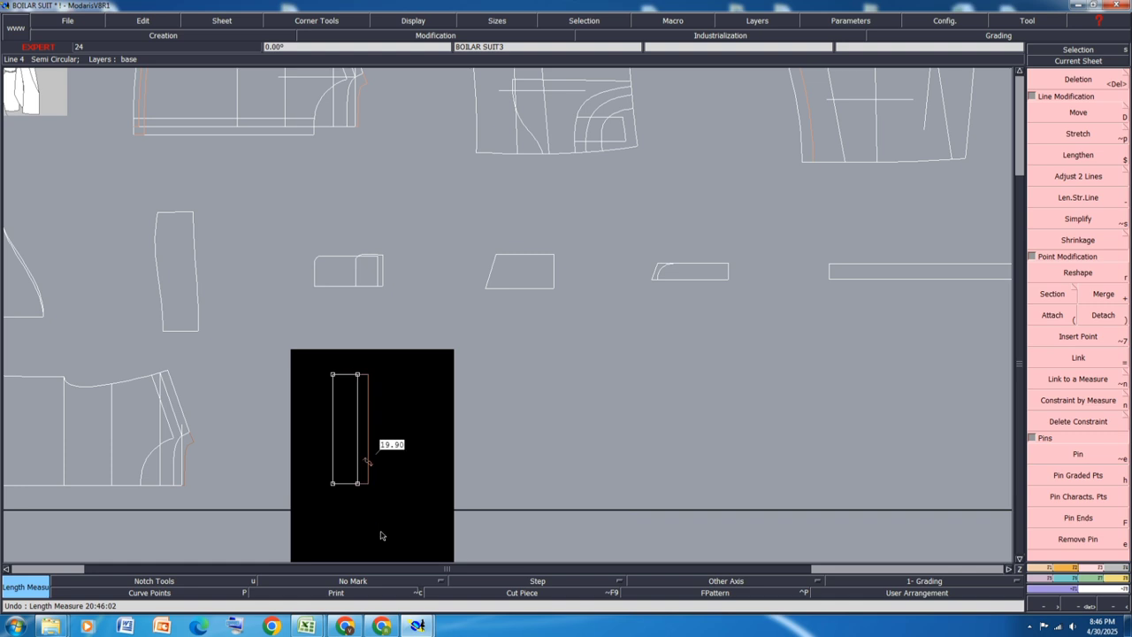
click(1071, 496)
click(1078, 112)
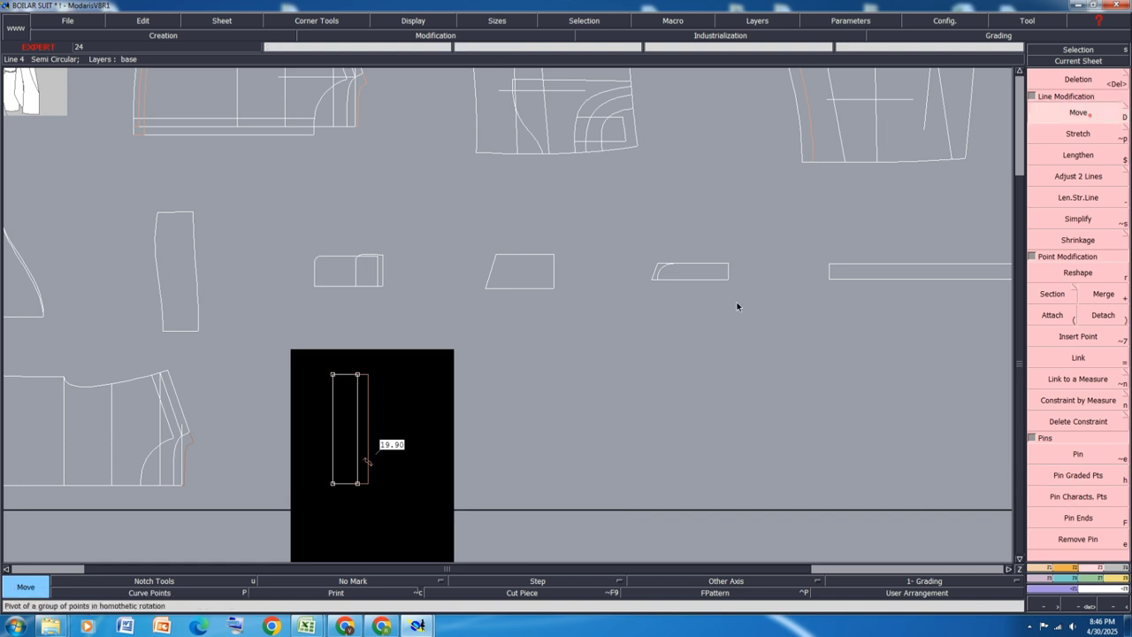
click(321, 401)
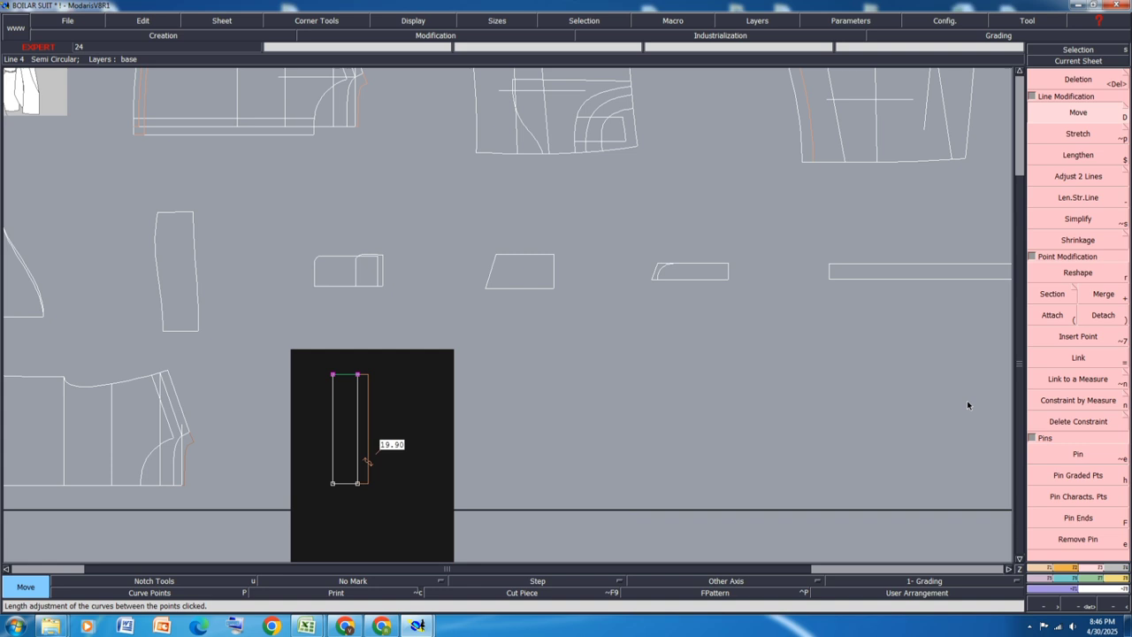
click(1068, 496)
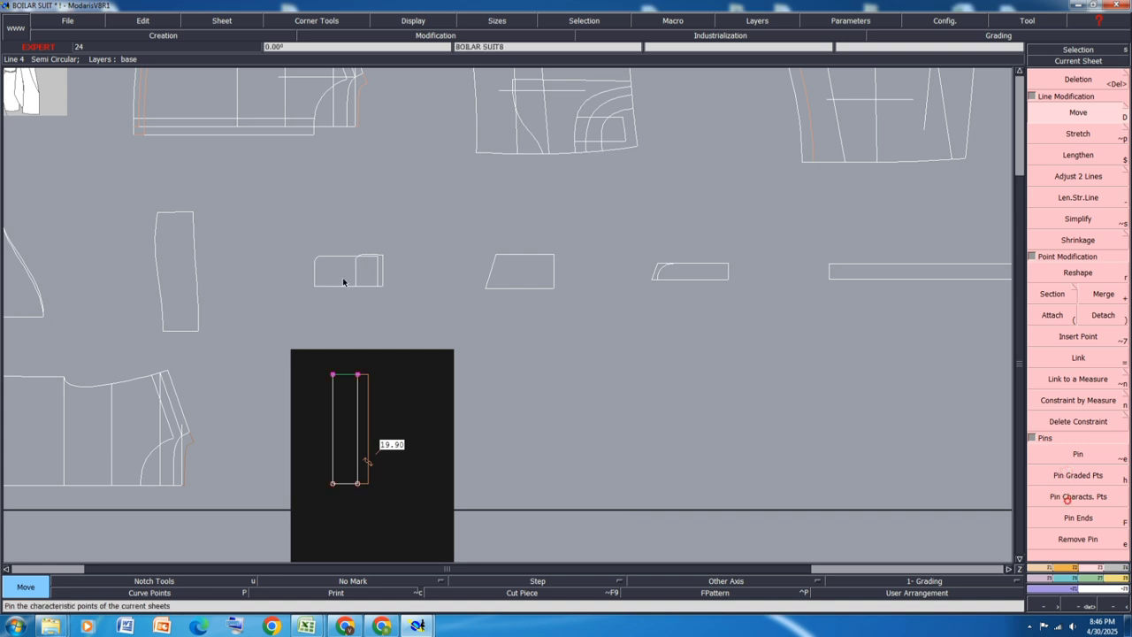
click(358, 377)
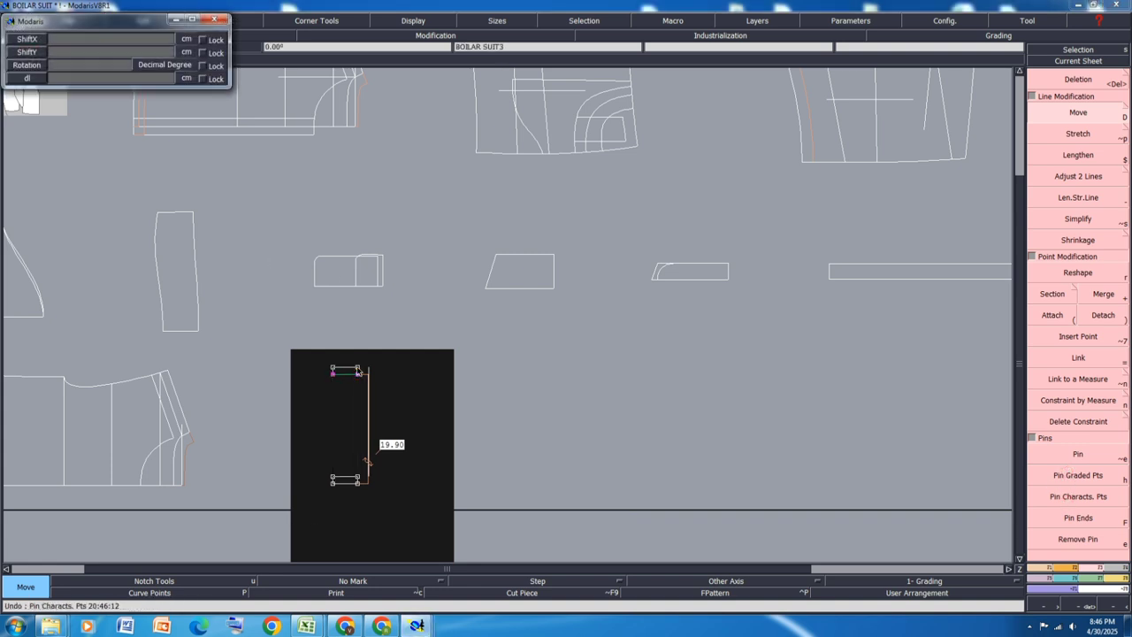
click(358, 372)
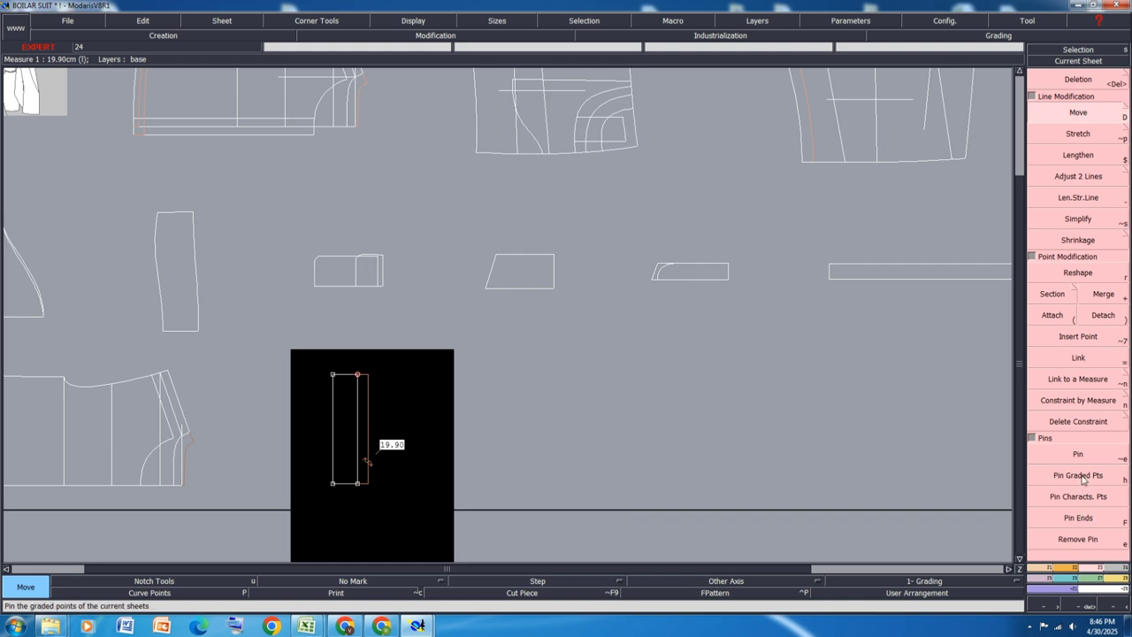
Move the upper short end of the pinned waistband by 0.31 cm in Y to lengthen it, with 0.00 cm in X
click(354, 373)
key(Down)
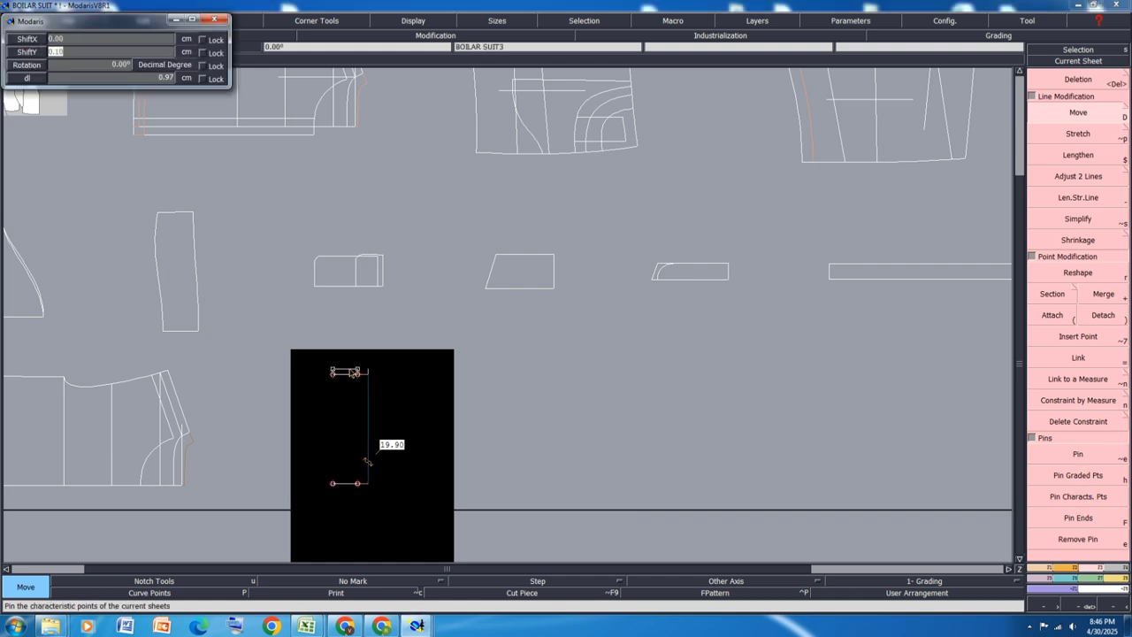
text(.31)
key(Return)
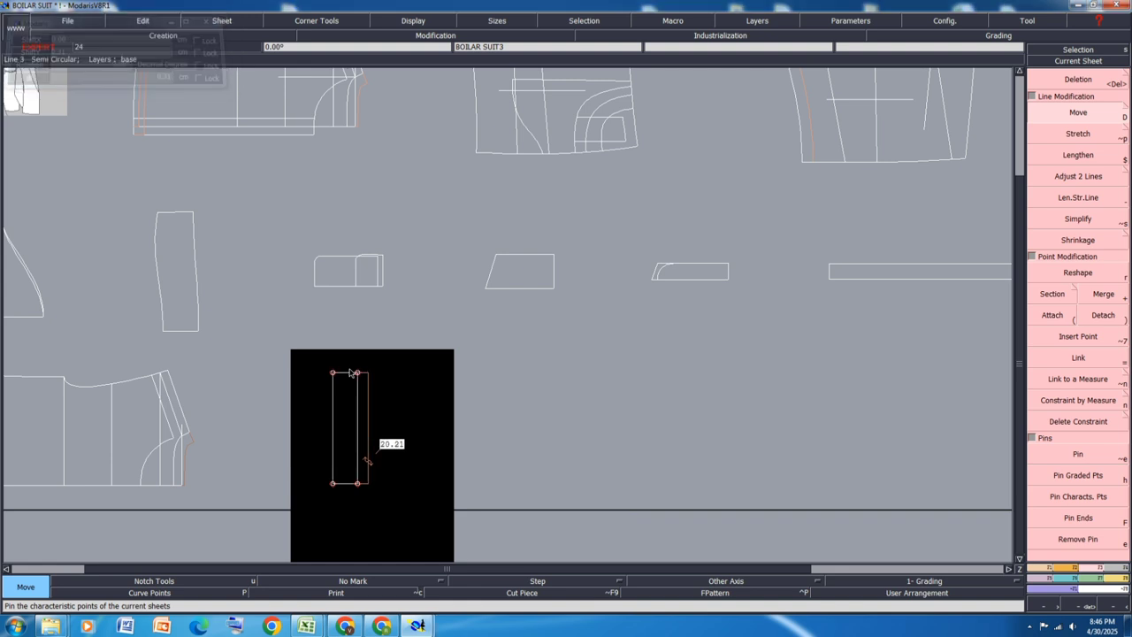
Move the waistband's upper short end again, by 0.05 cm in X and 0.05 cm in Y
click(346, 374)
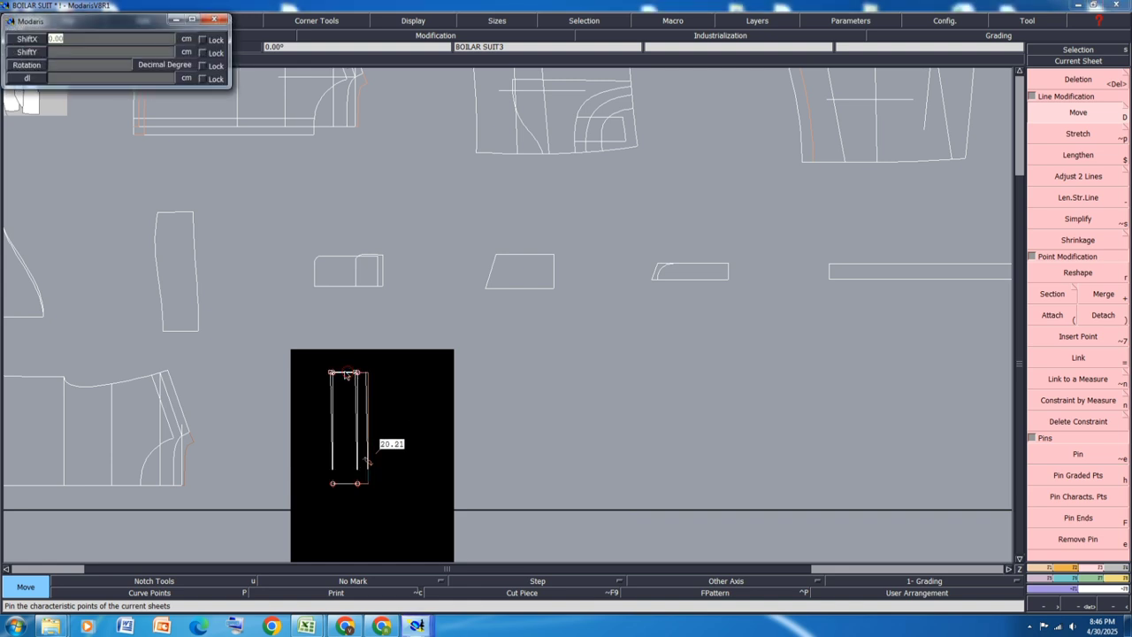
text(.05)
key(Tab)
text(.05)
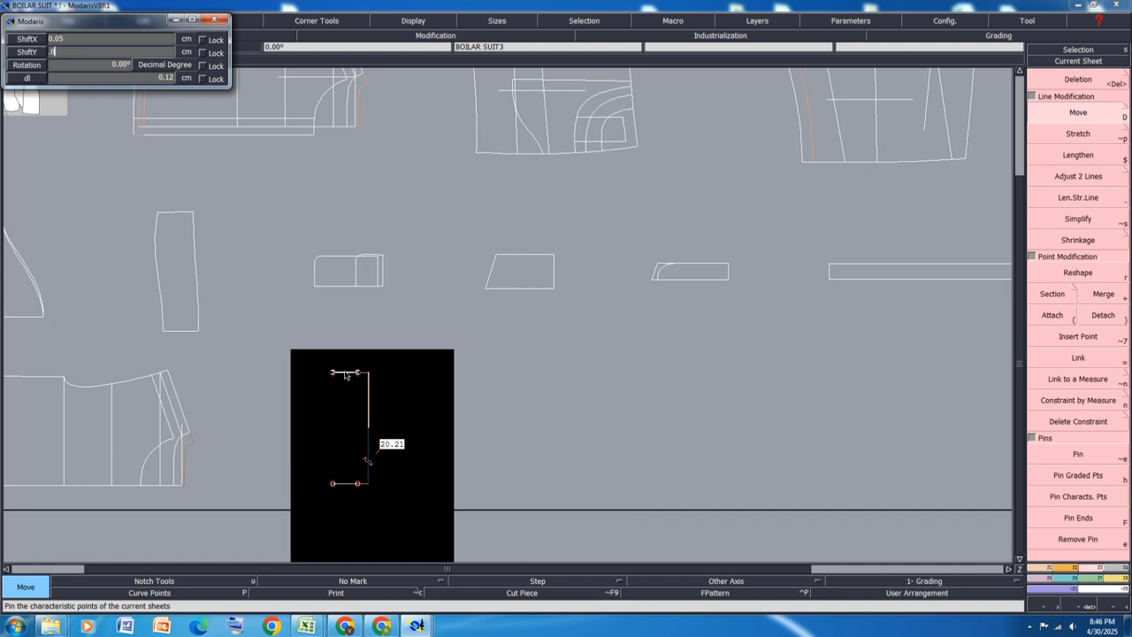
key(Return)
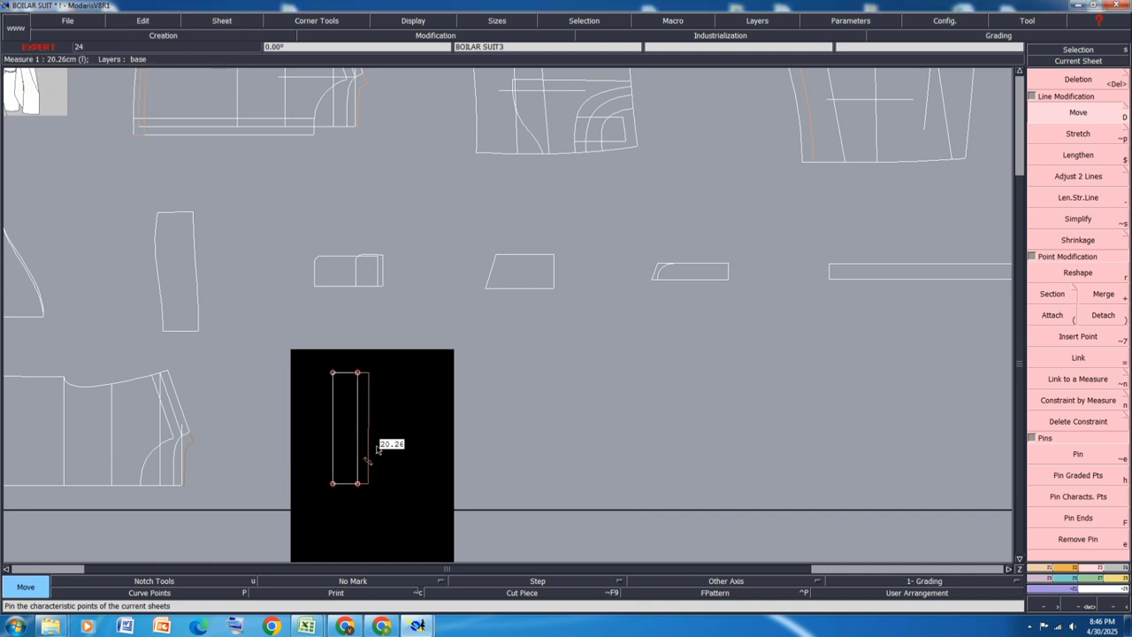
Examine the waist length measures on the bodice with the placket extension for comparison with the waistband
scroll(409, 458, down, 1)
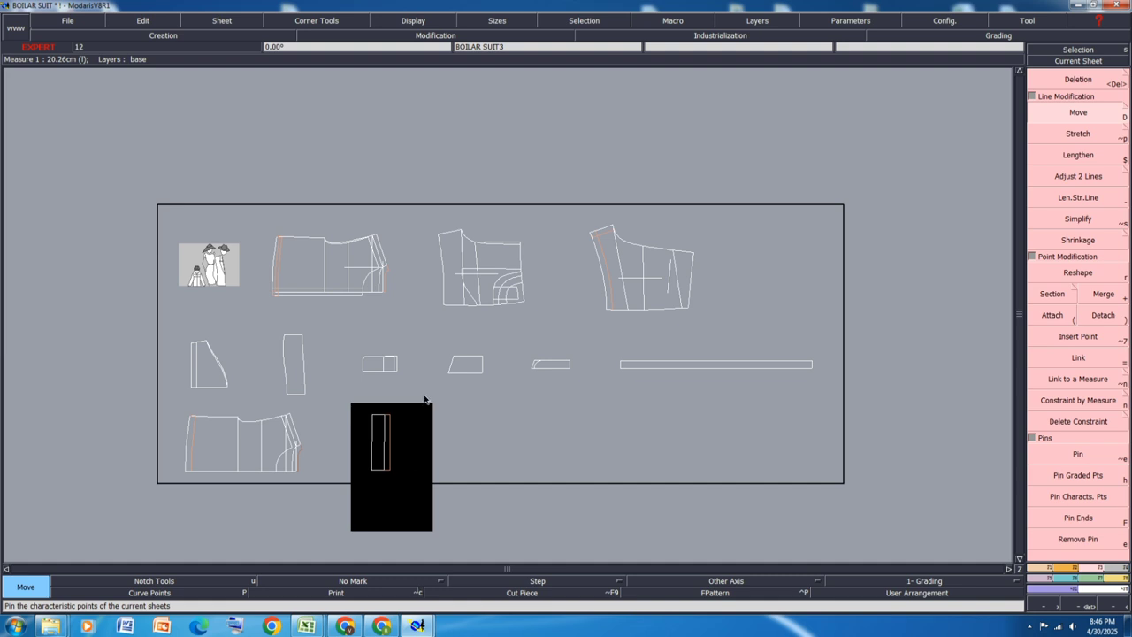
scroll(280, 273, up, 4)
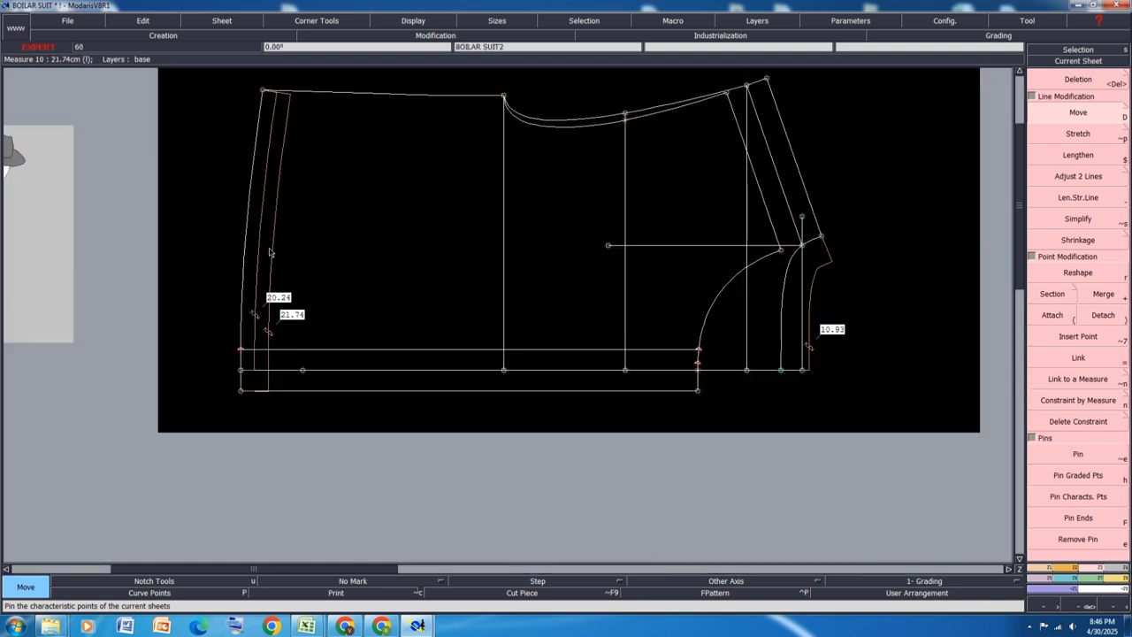
scroll(270, 254, down, 1)
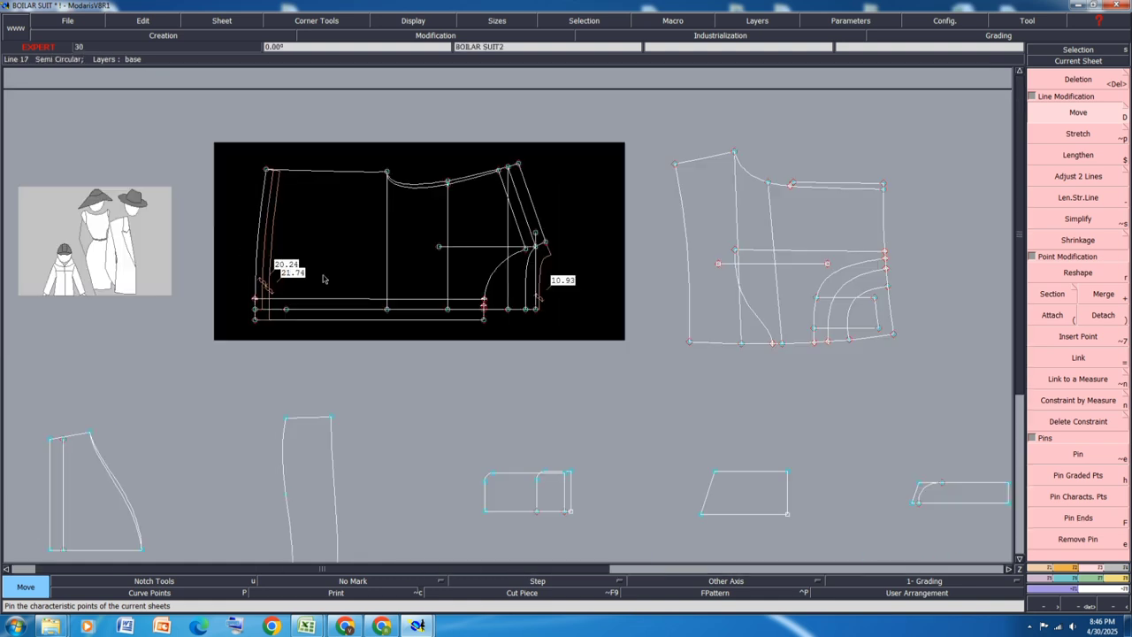
scroll(323, 292, down, 1)
scroll(423, 468, up, 1)
scroll(423, 468, up, 1)
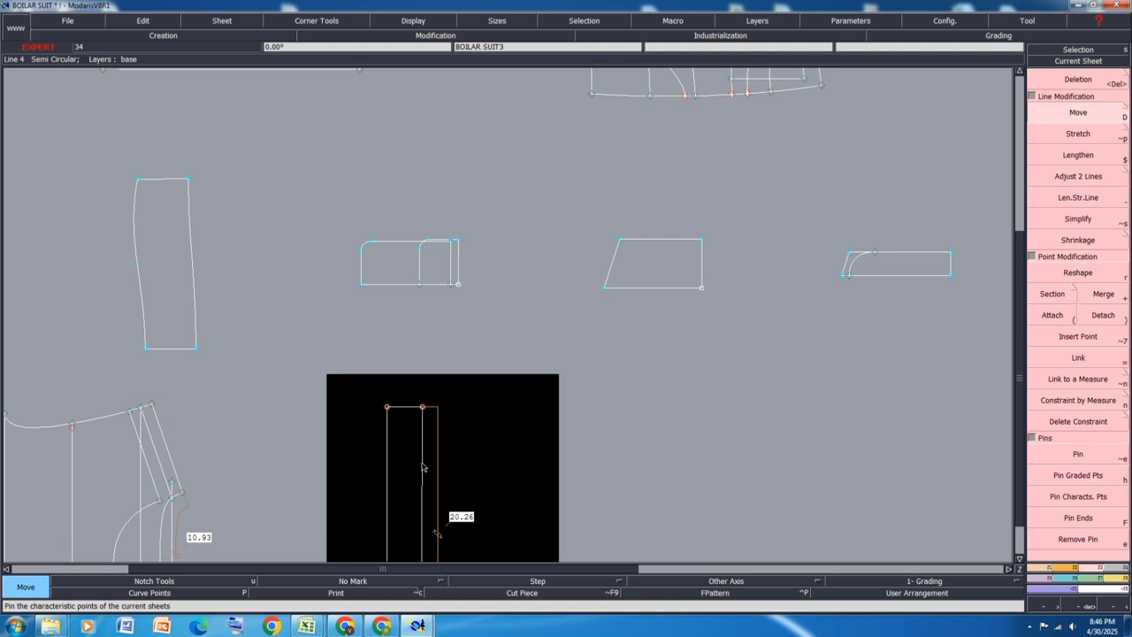
key(minus)
click(424, 458)
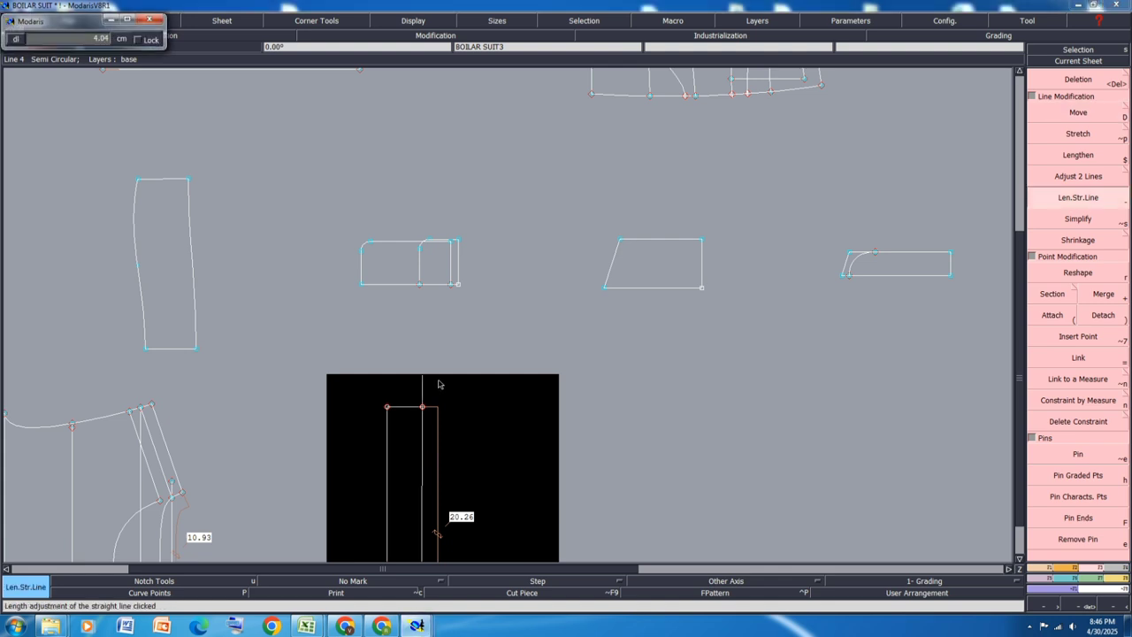
key(Return)
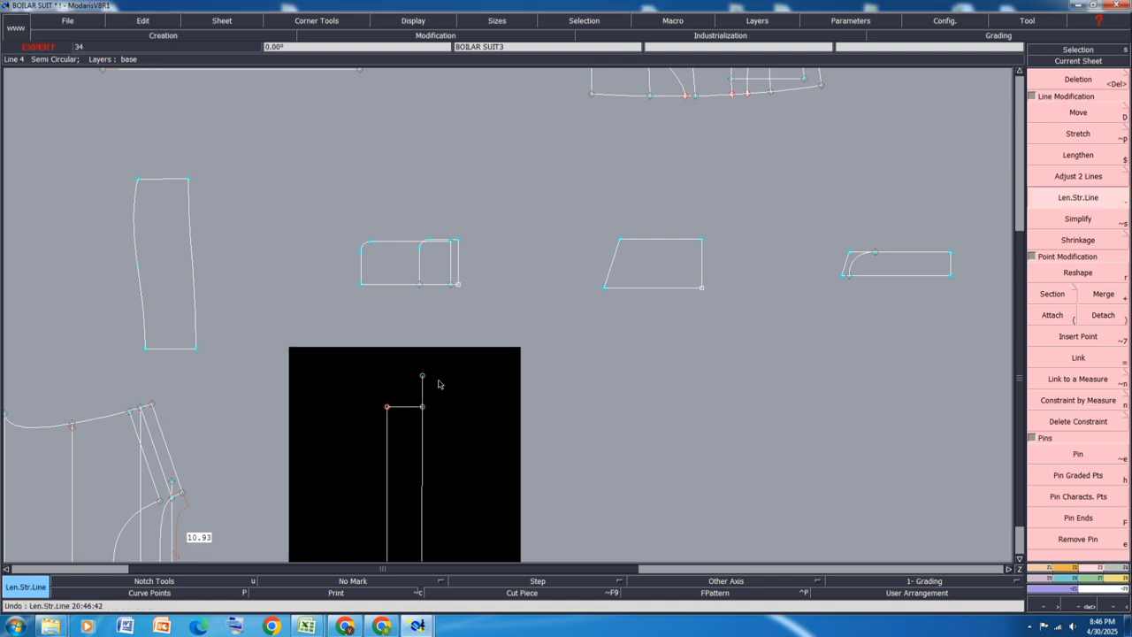
scroll(437, 384, down, 1)
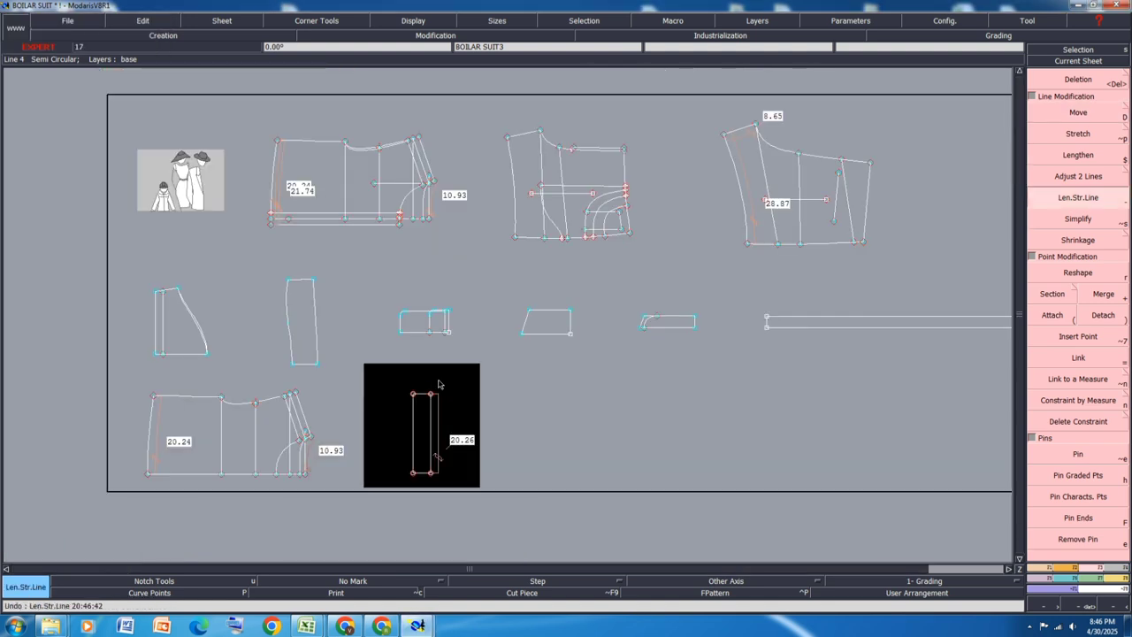
Align the two end points of the waistband's measured long edge and extend that line upward by 21.74 cm
key(6)
click(431, 474)
click(431, 394)
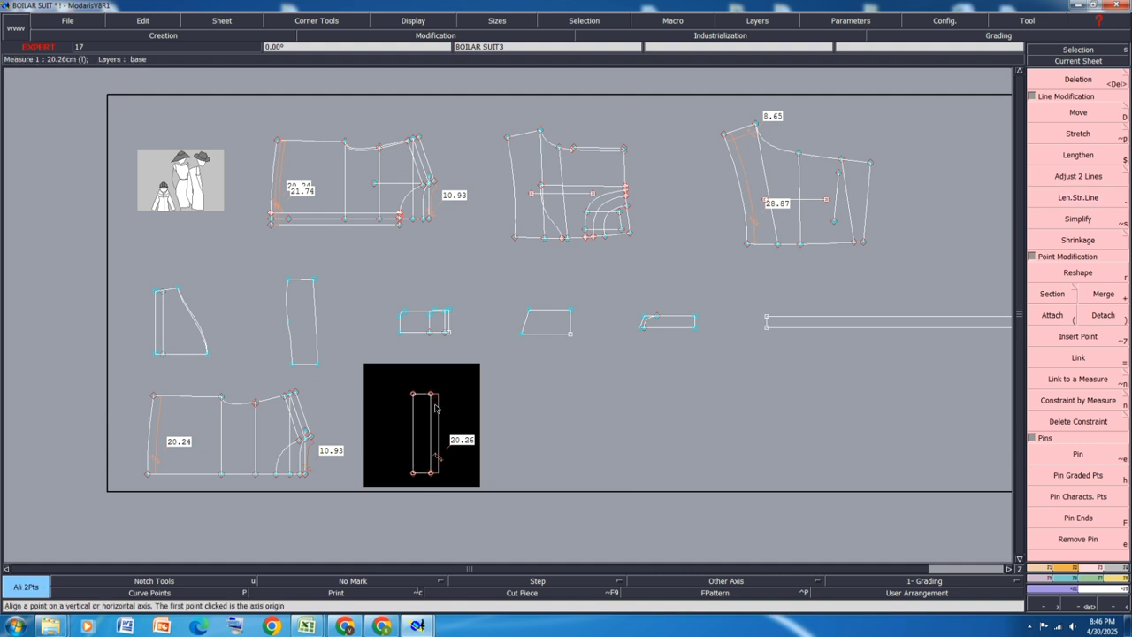
key(period)
click(434, 407)
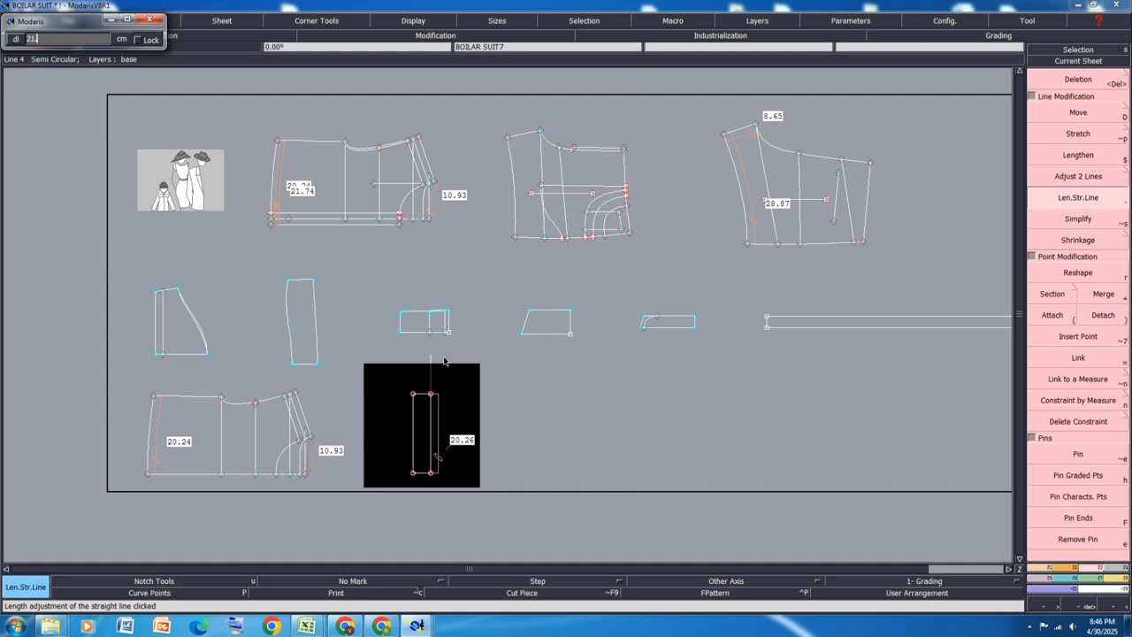
text(21.74)
key(Return)
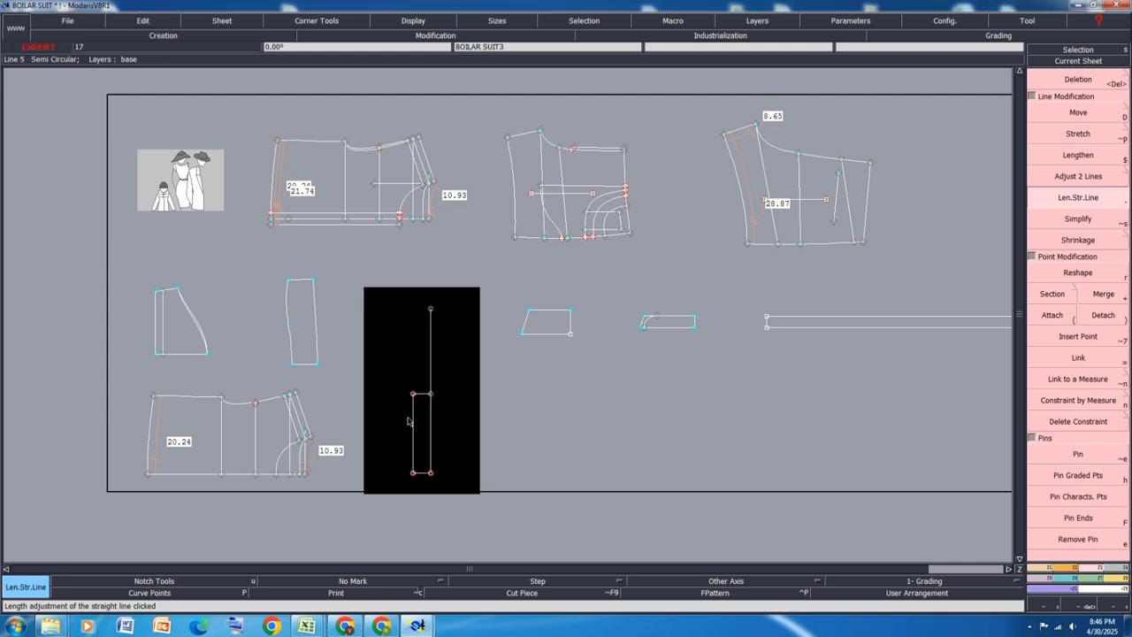
Extend the waistband's opposite long edge upward by 21.74 cm and align that edge's points vertically
click(414, 419)
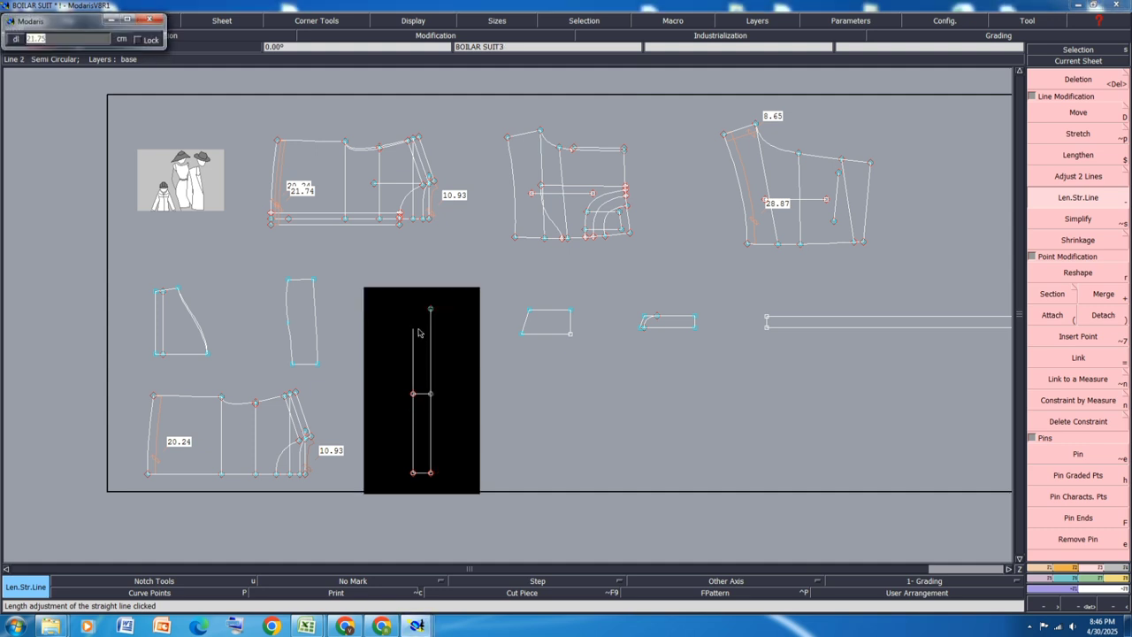
text(21.74)
key(Return)
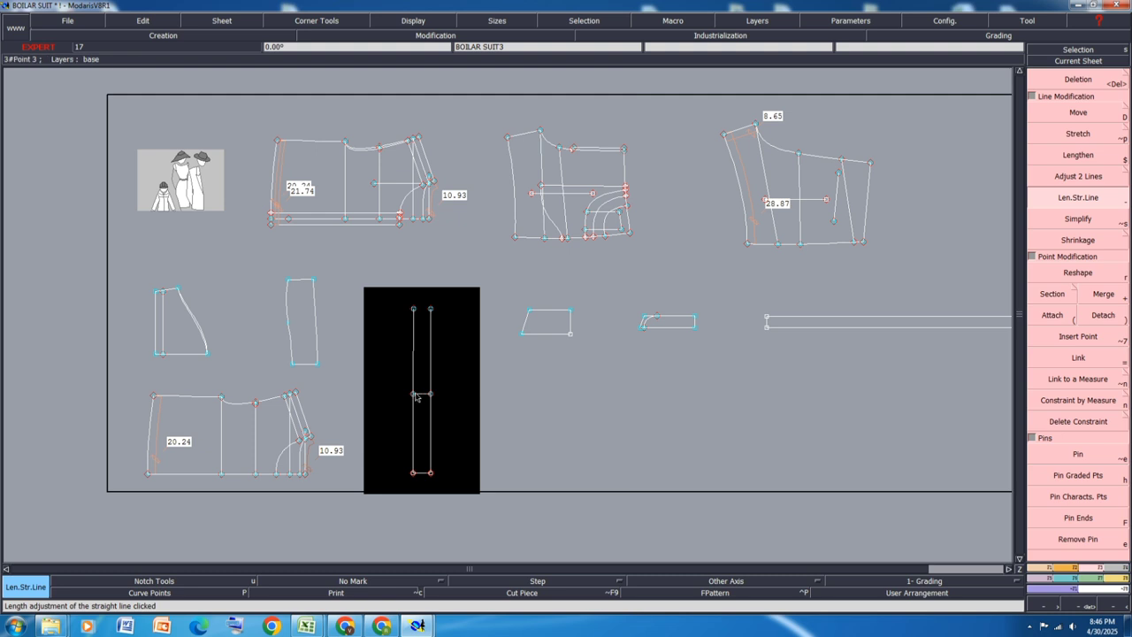
key(6)
click(413, 473)
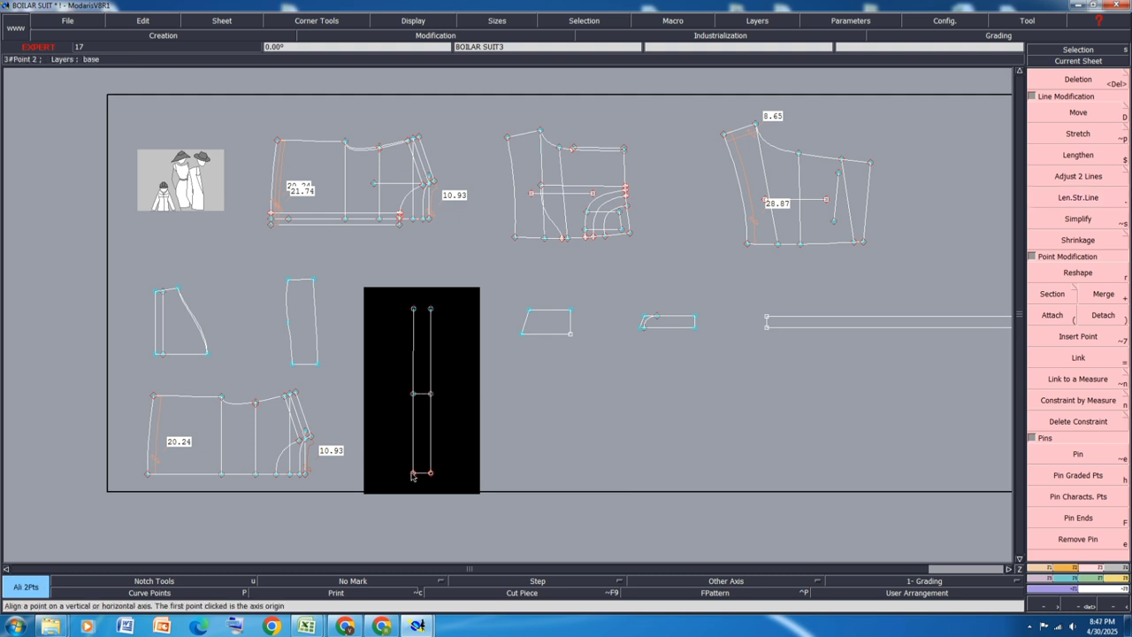
click(413, 395)
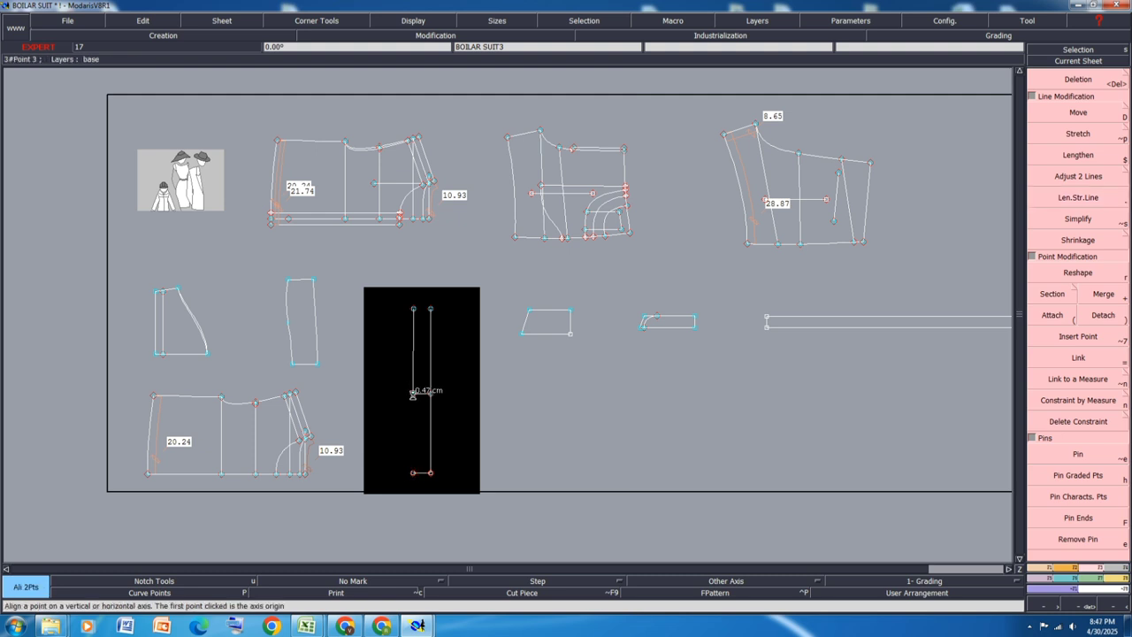
click(415, 308)
Close the waistband's open upper end with a straight line between the endpoints of the two long edges
scroll(416, 308, up, 2)
key(d)
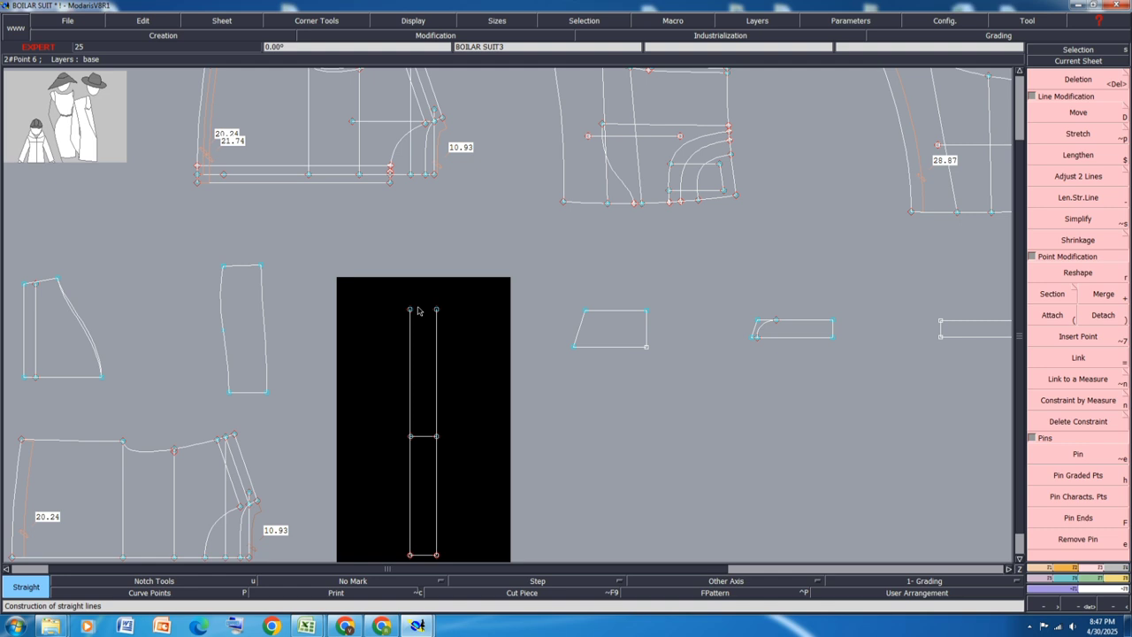
click(410, 310)
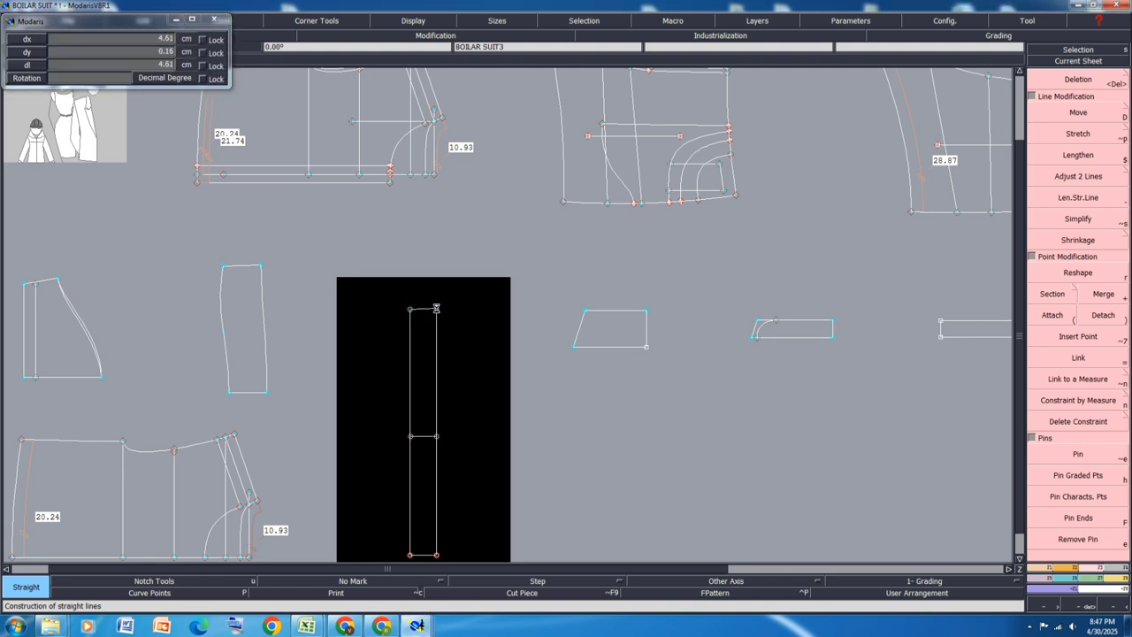
click(436, 309)
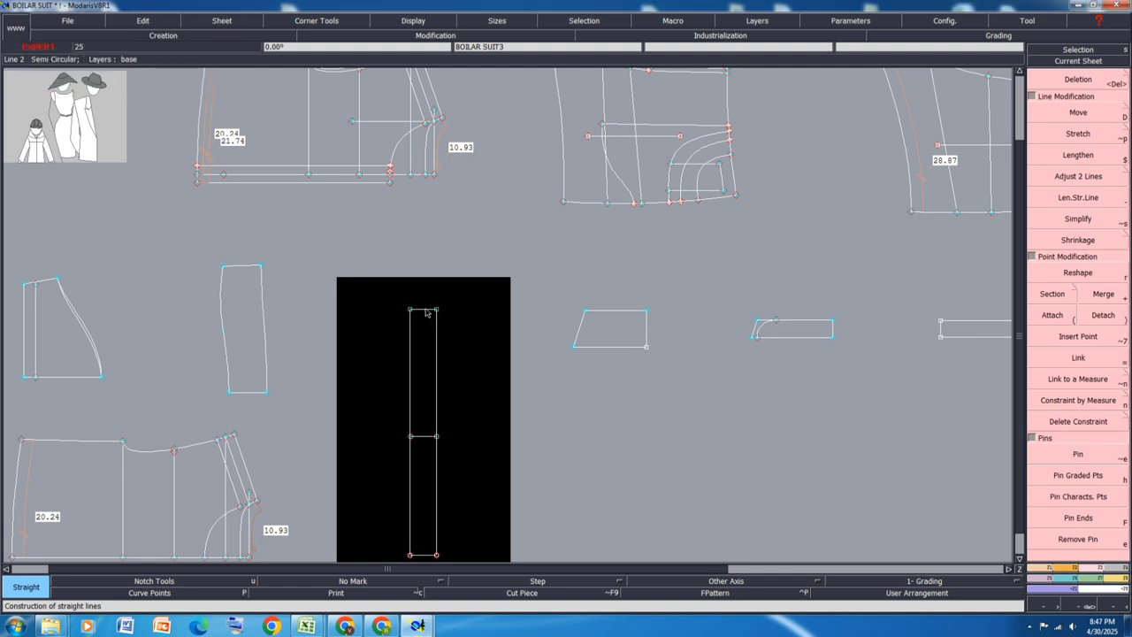
Create a line parallel to the waistband's upper short end, inside the band, and save the model
key(l)
click(426, 311)
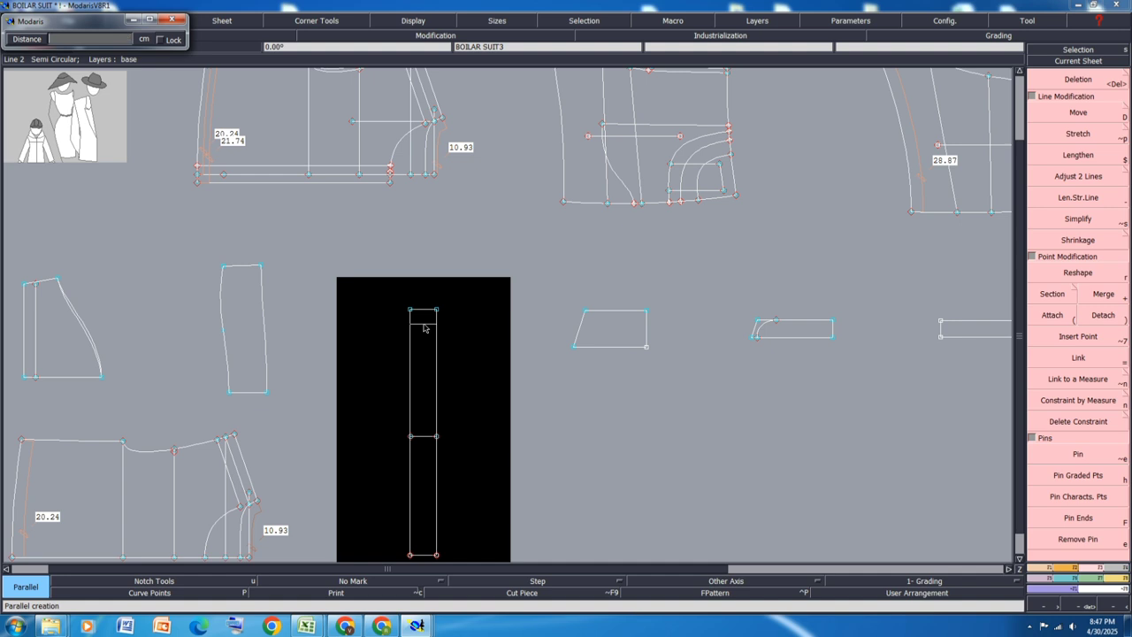
text(25)
key(Return)
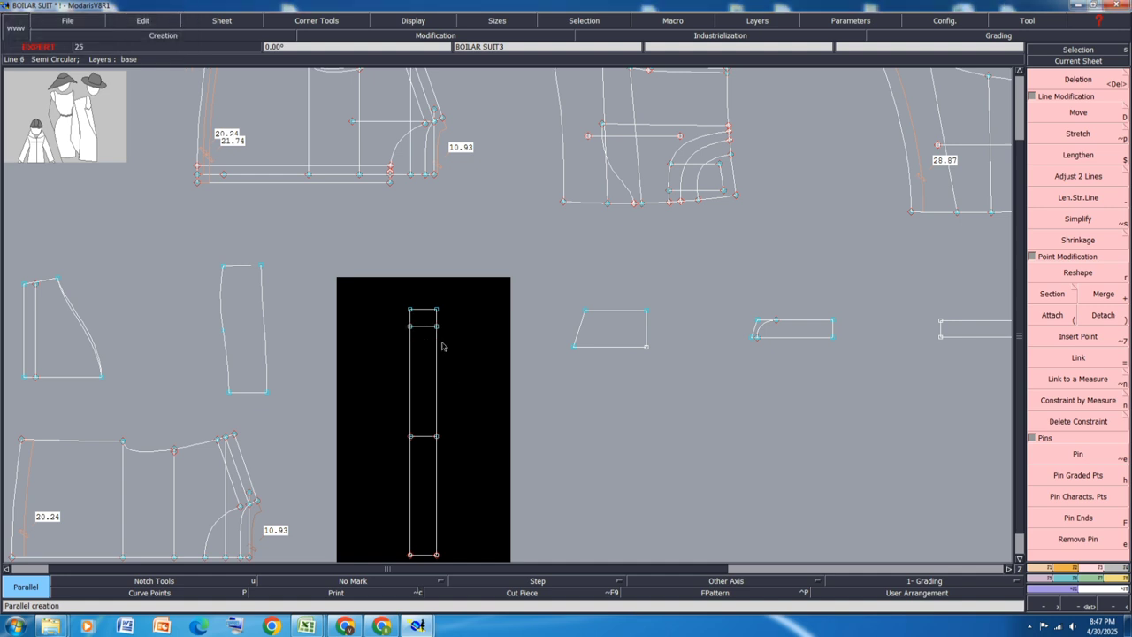
key(ctrl+s)
click(484, 381)
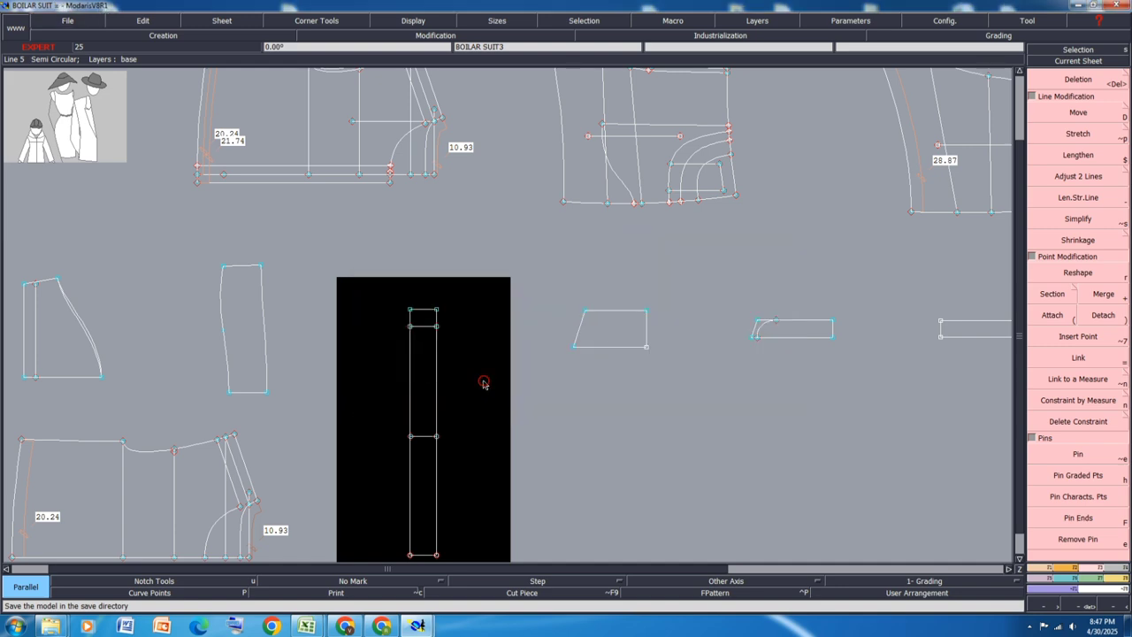
Select all pattern sheets and display them as a nest of the graded sizes
key(ctrl+a)
key(F9)
key(F10)
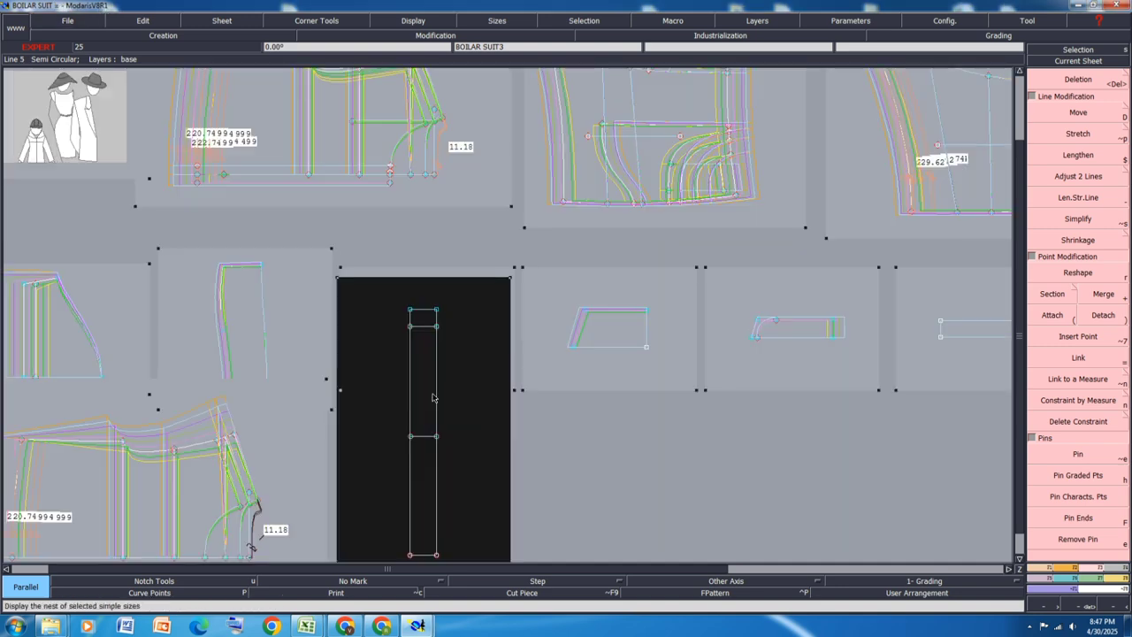
click(649, 518)
key(j)
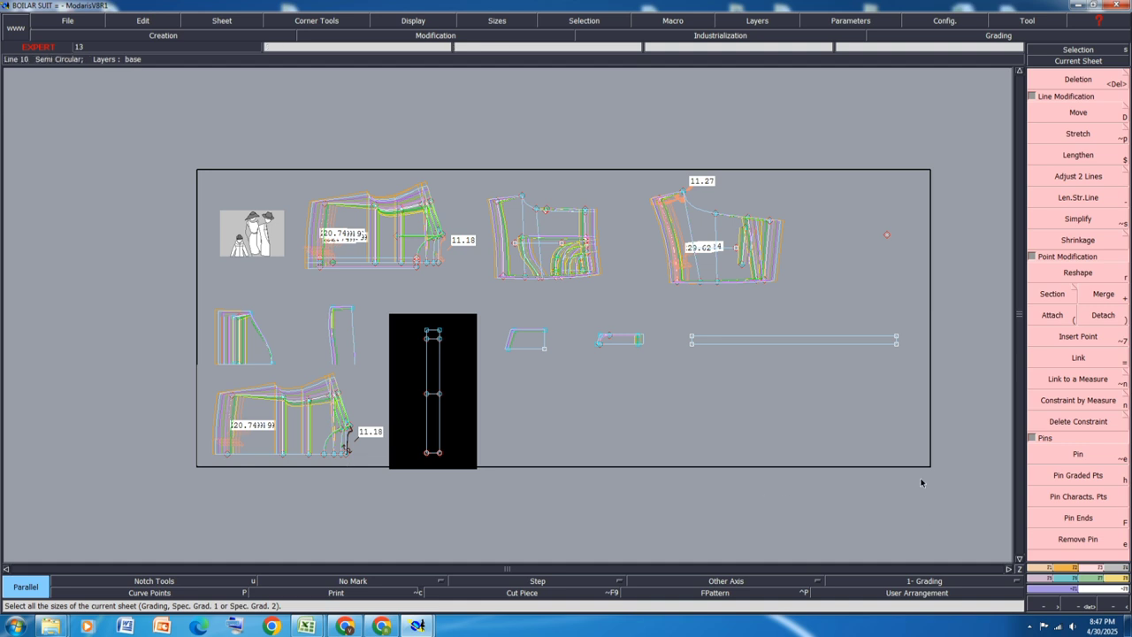
Copy the Y grading of the waist corner on the bodice without placket to the waistband's middle line and pack the nest there
click(1064, 587)
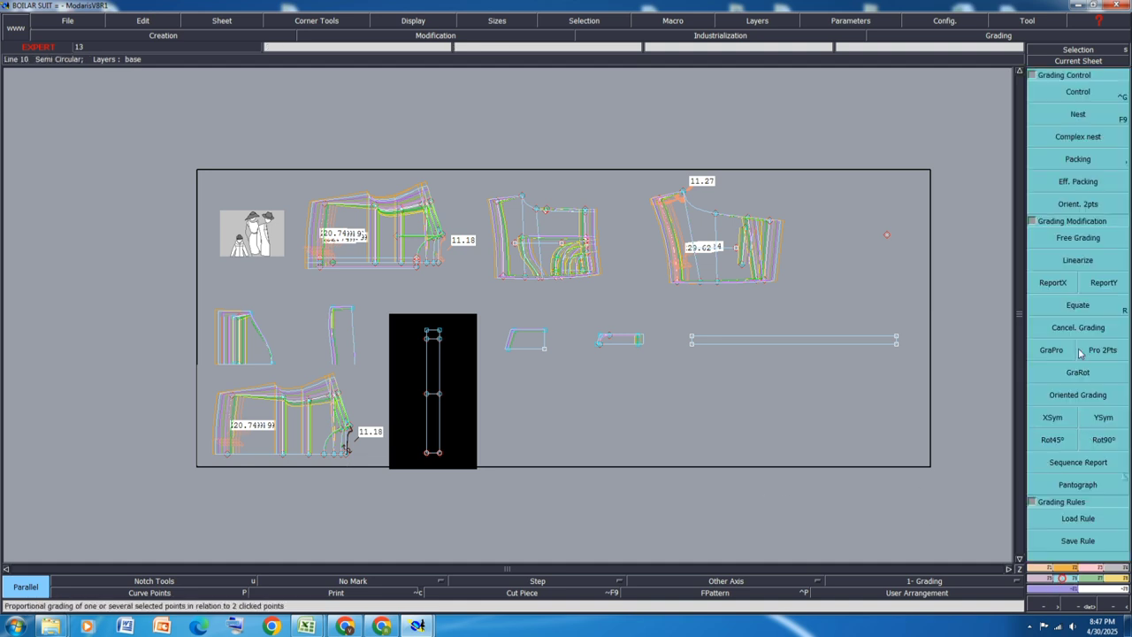
click(1102, 290)
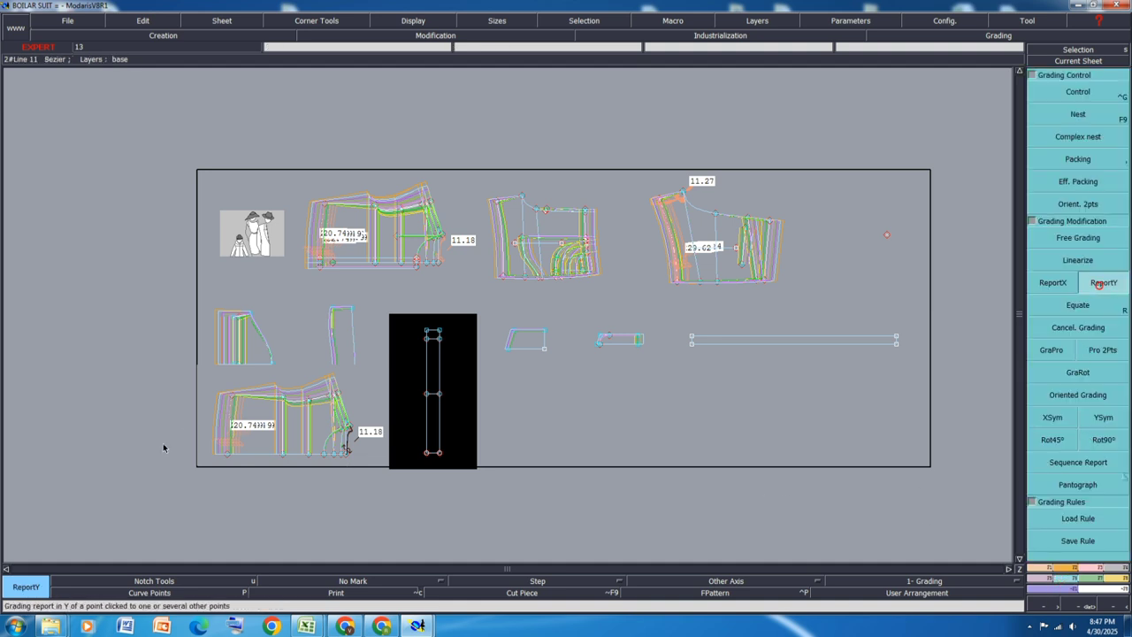
click(231, 395)
click(434, 392)
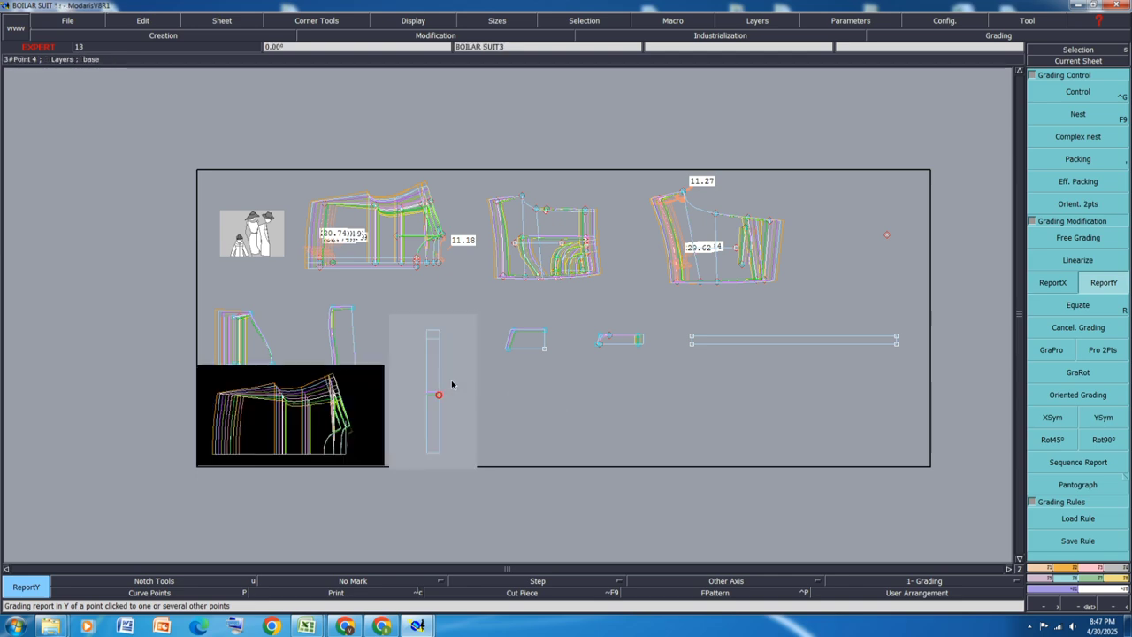
scroll(449, 332, up, 2)
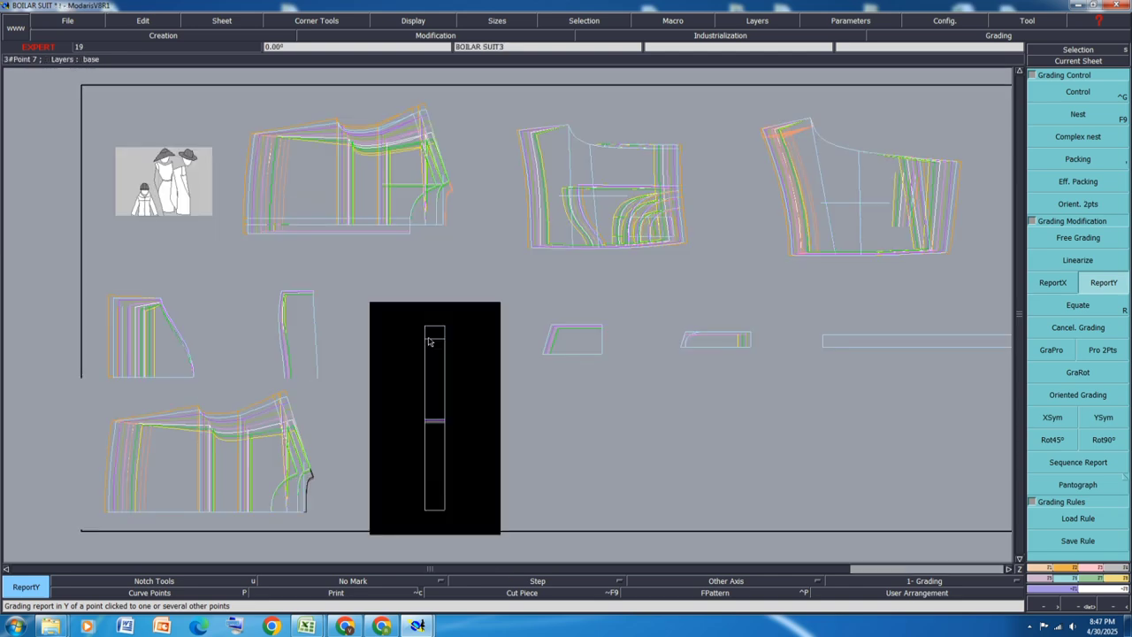
click(1086, 163)
click(430, 422)
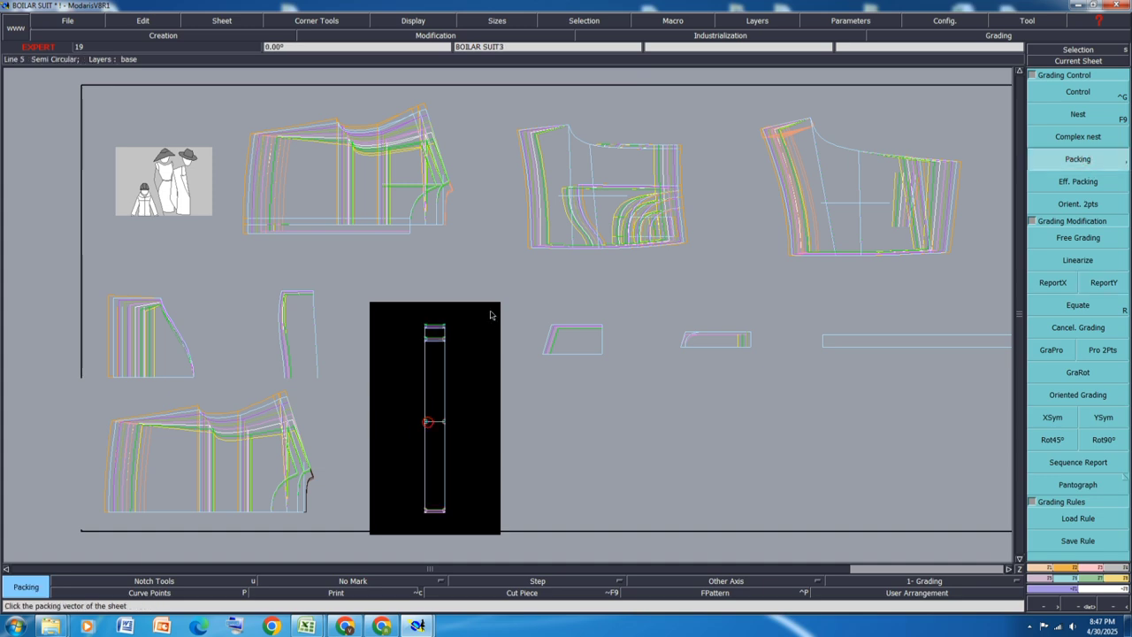
Copy the Y grading of the placket bodice's upper waist corner to the waistband's upper end with ReportY
click(1104, 282)
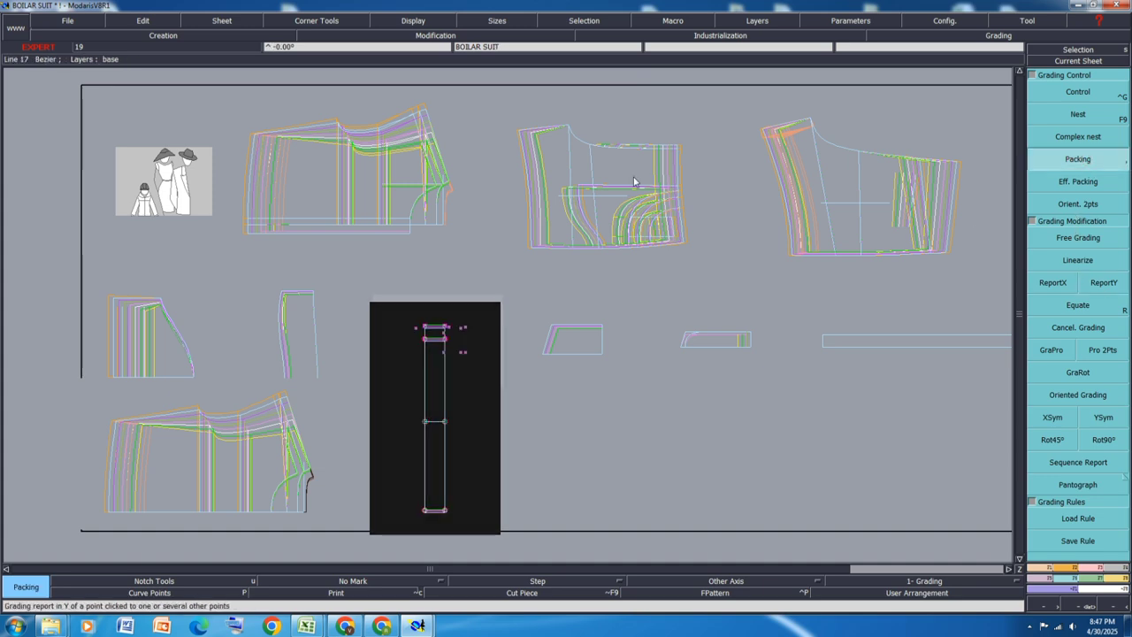
click(281, 139)
scroll(281, 140, up, 2)
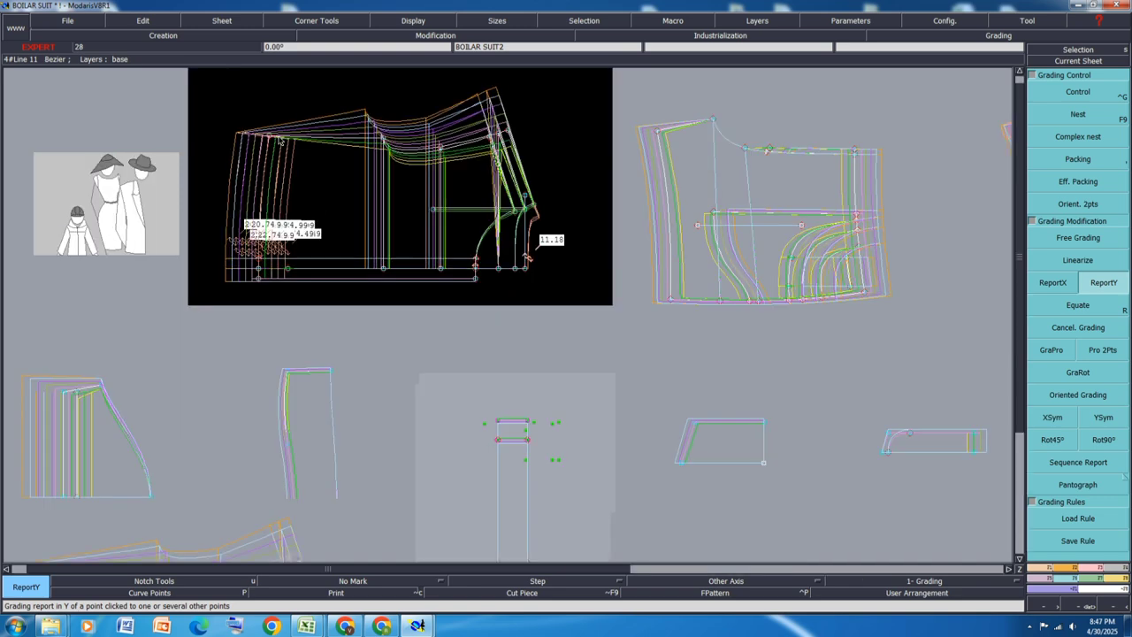
scroll(325, 155, down, 2)
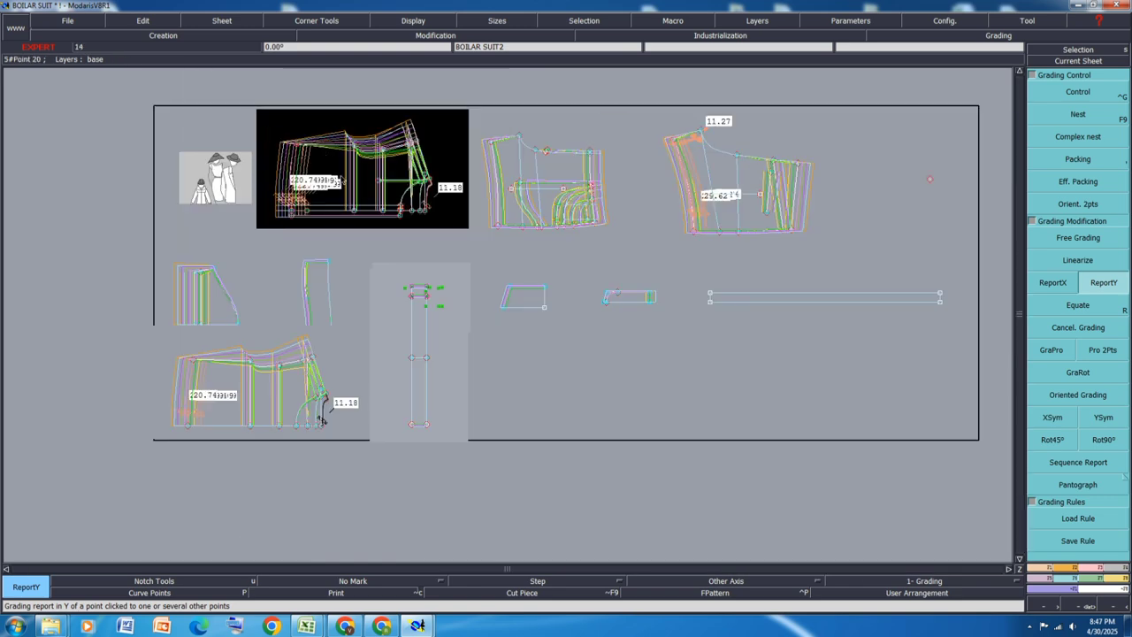
scroll(426, 298, up, 3)
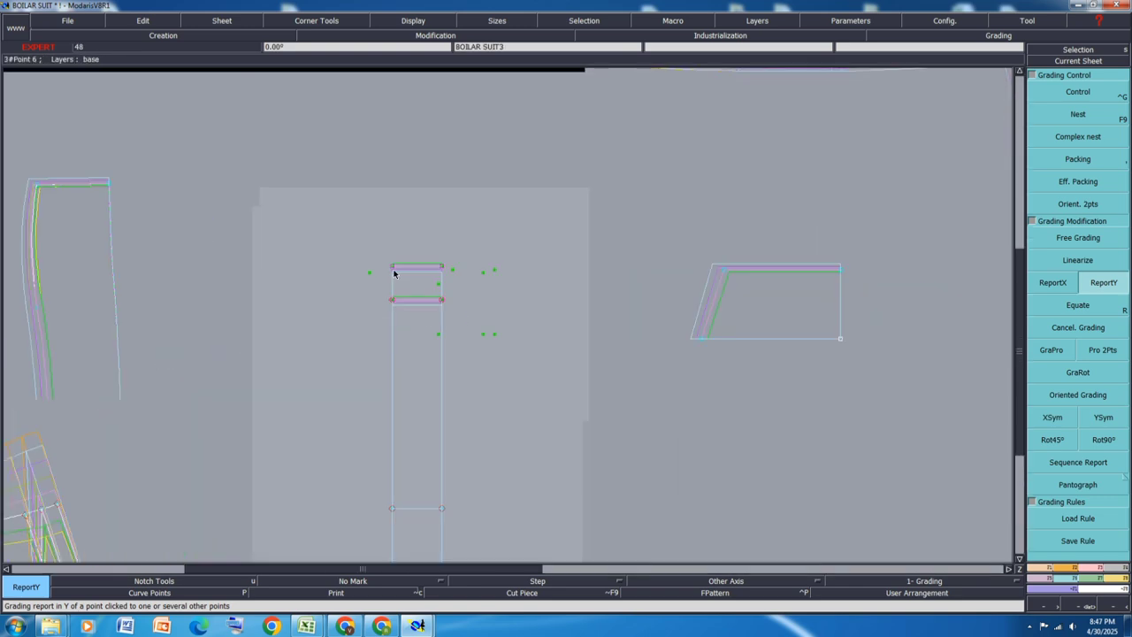
click(393, 268)
Pack the waistband's nest of sizes on its lower short end to compare it with the bodice grading
scroll(367, 263, down, 3)
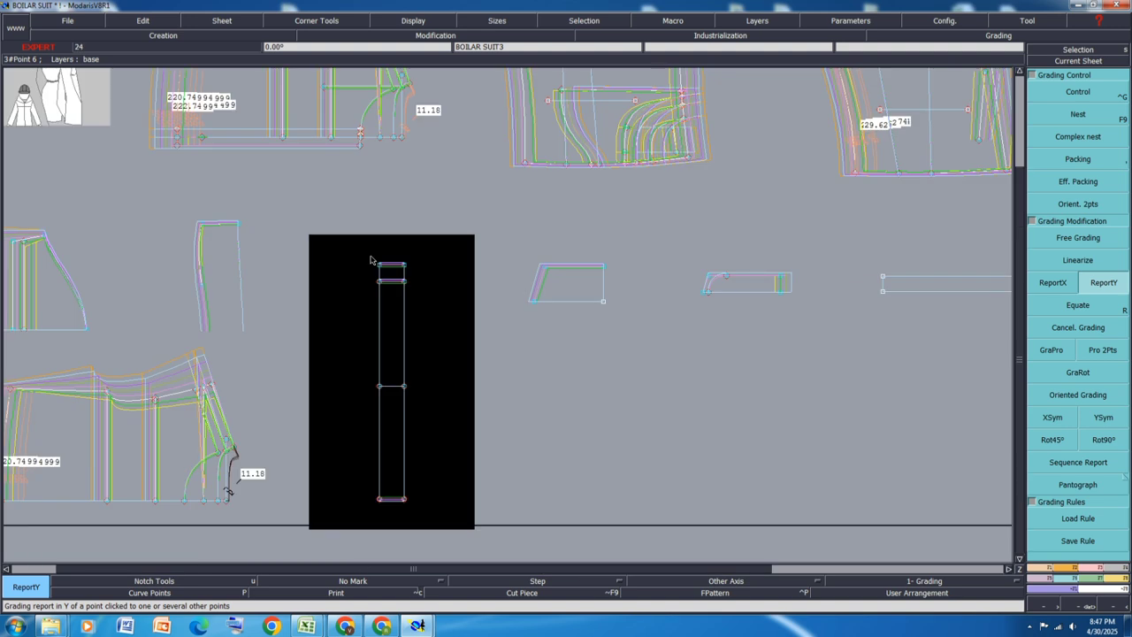
click(1097, 164)
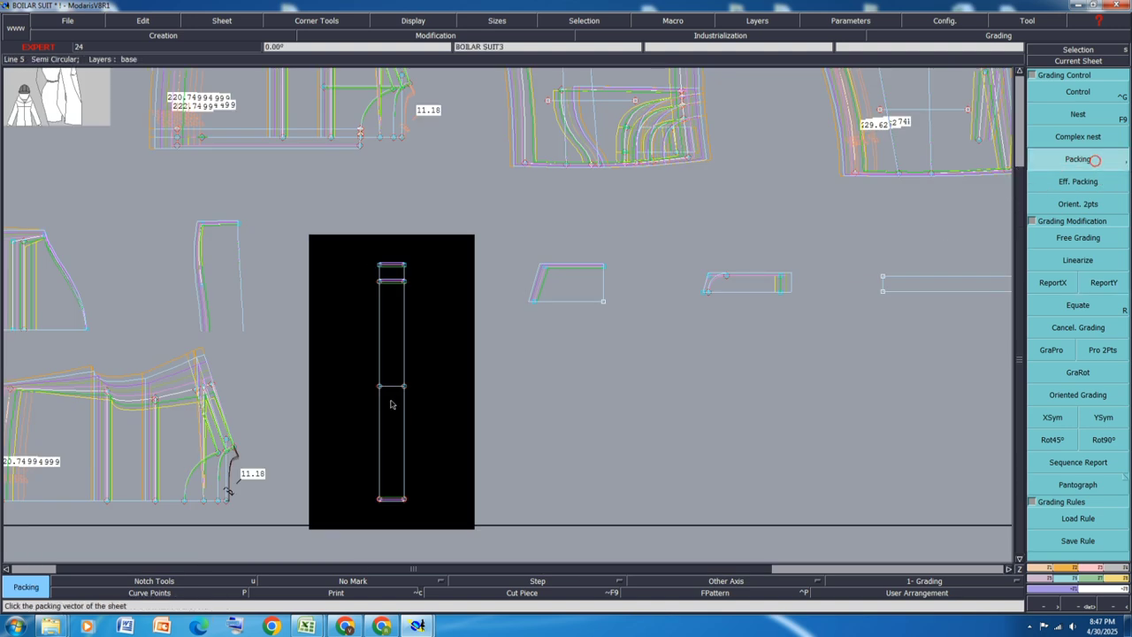
scroll(424, 415, down, 3)
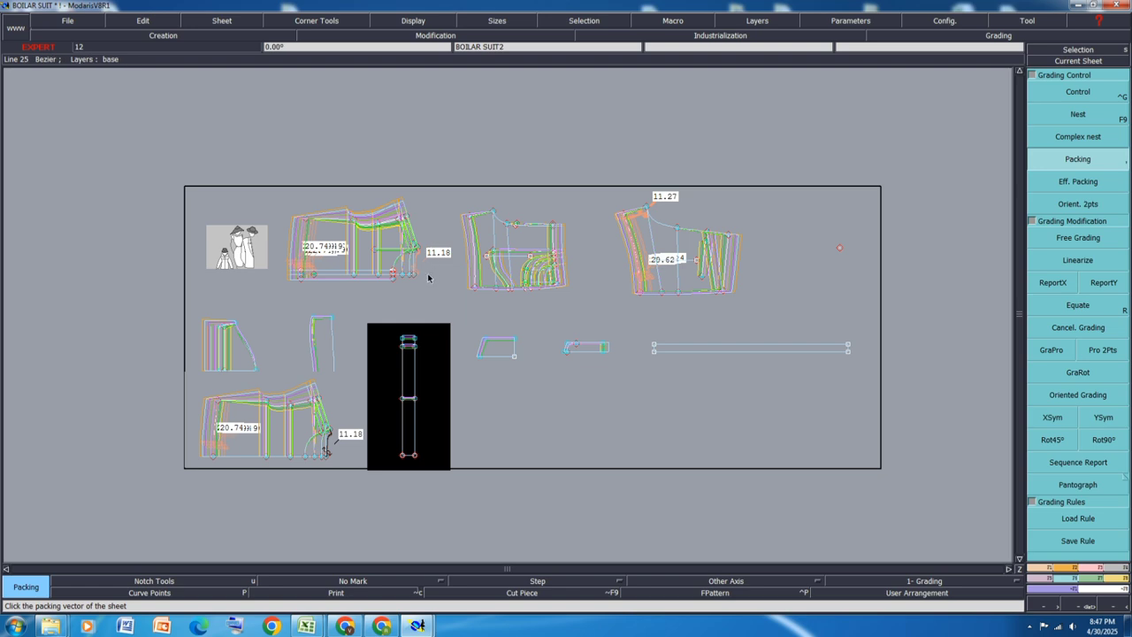
scroll(430, 277, up, 3)
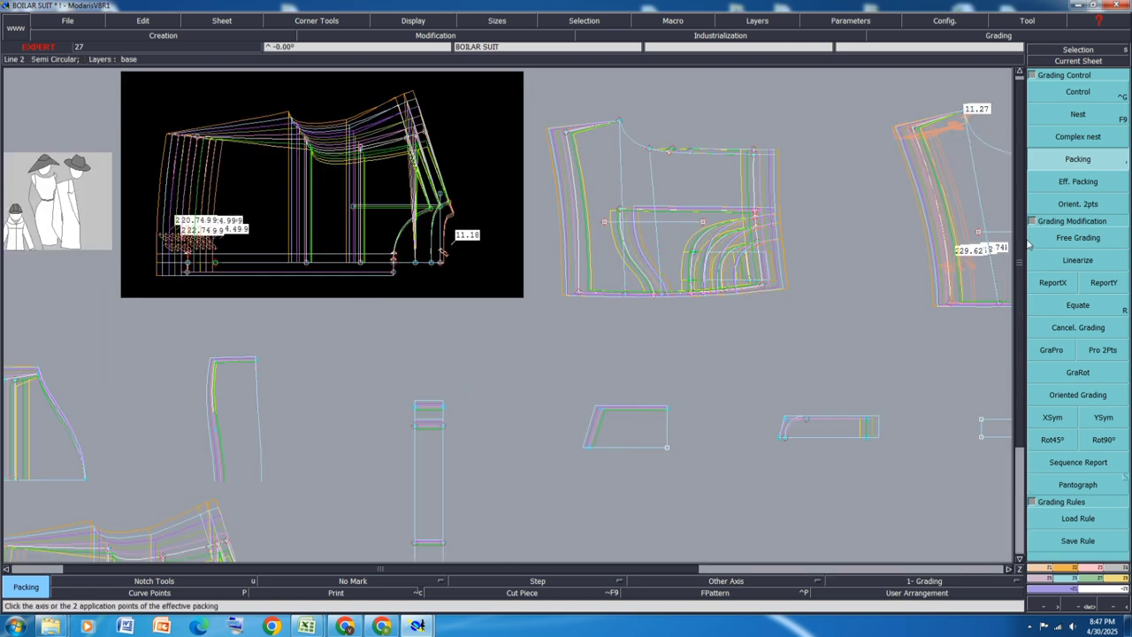
Try mirroring the placket bodice sheet with X symmetry to compare its graded nest with the waistband's
click(1065, 572)
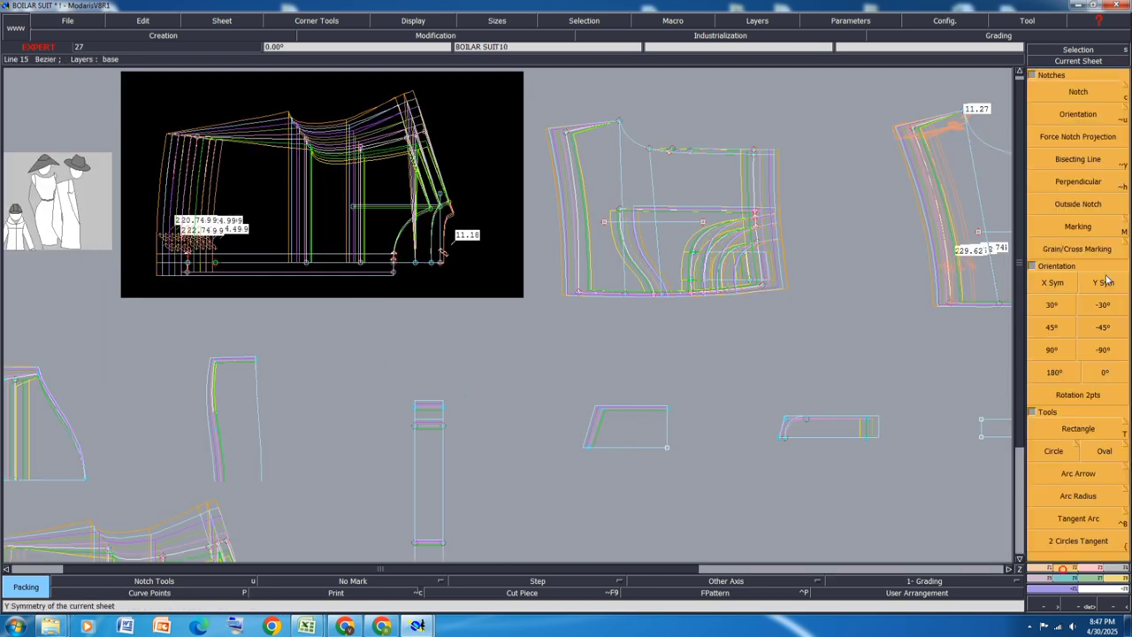
click(1055, 282)
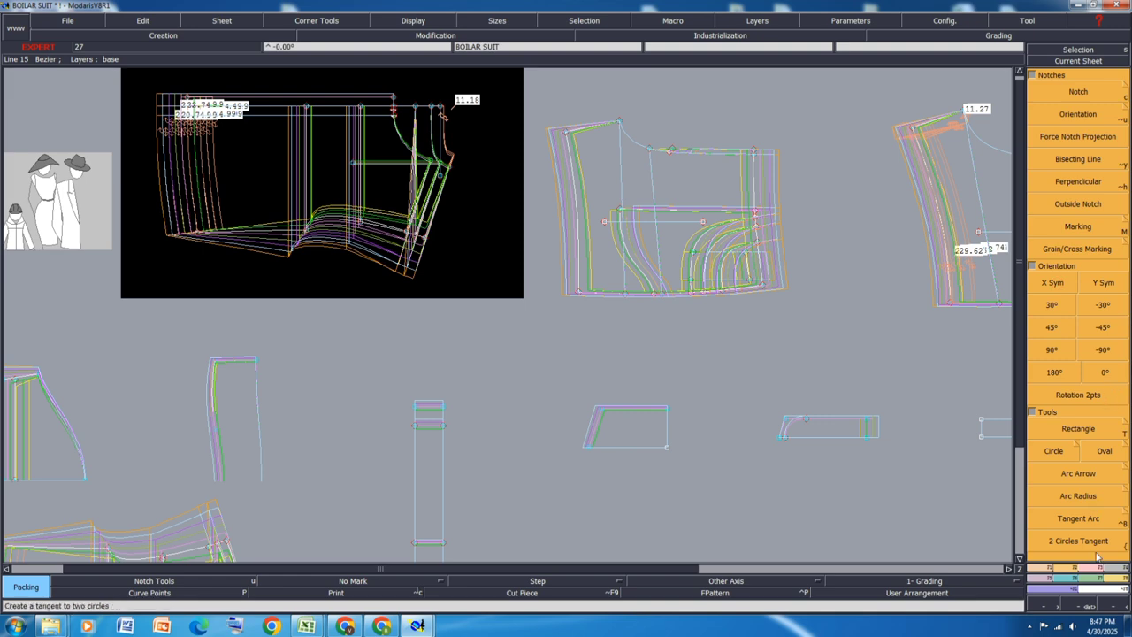
click(1070, 571)
click(1114, 167)
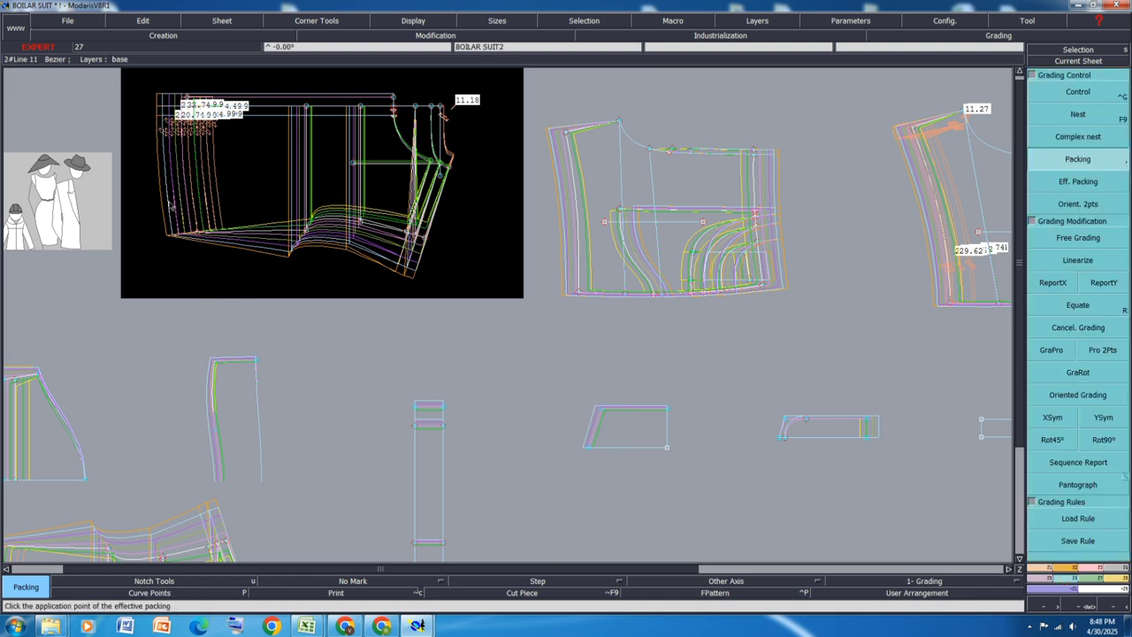
scroll(417, 362, down, 1)
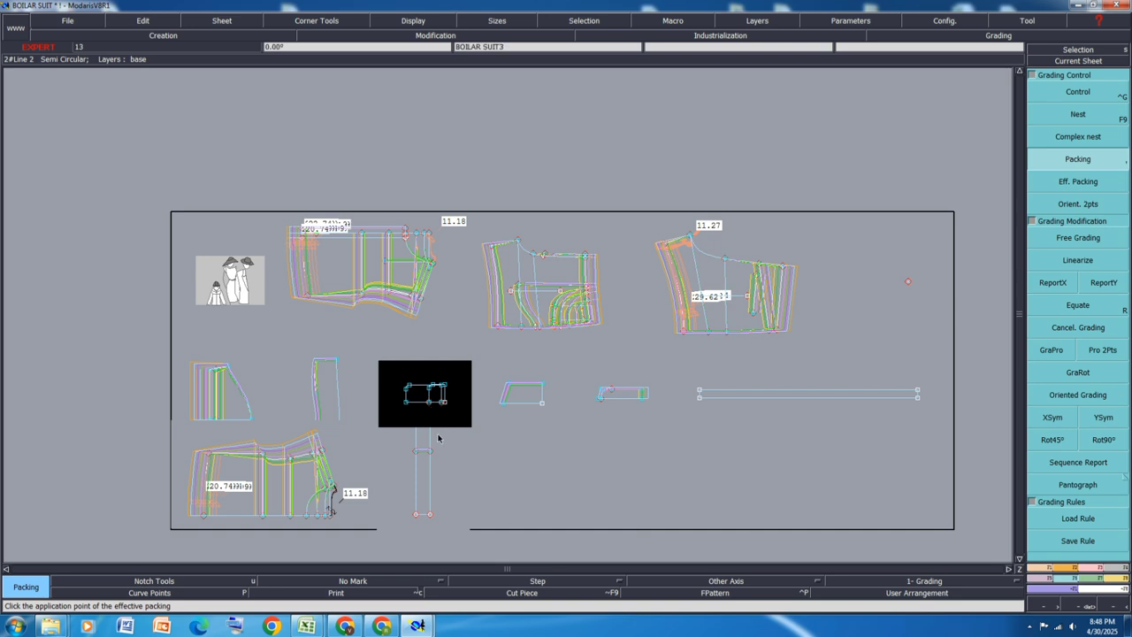
scroll(436, 436, up, 1)
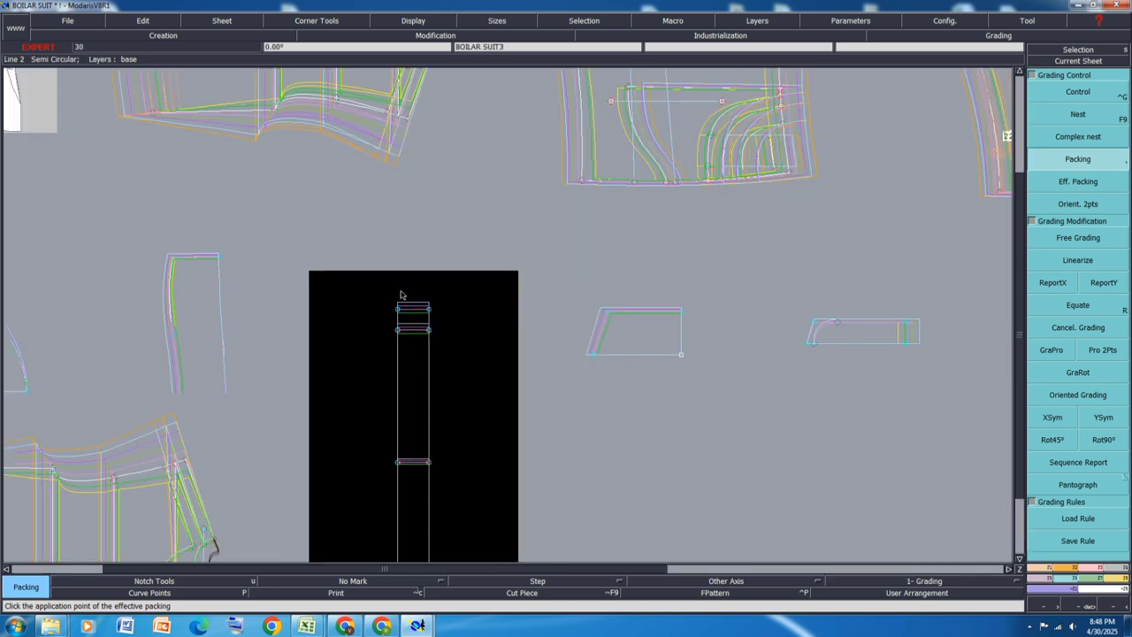
scroll(401, 295, down, 1)
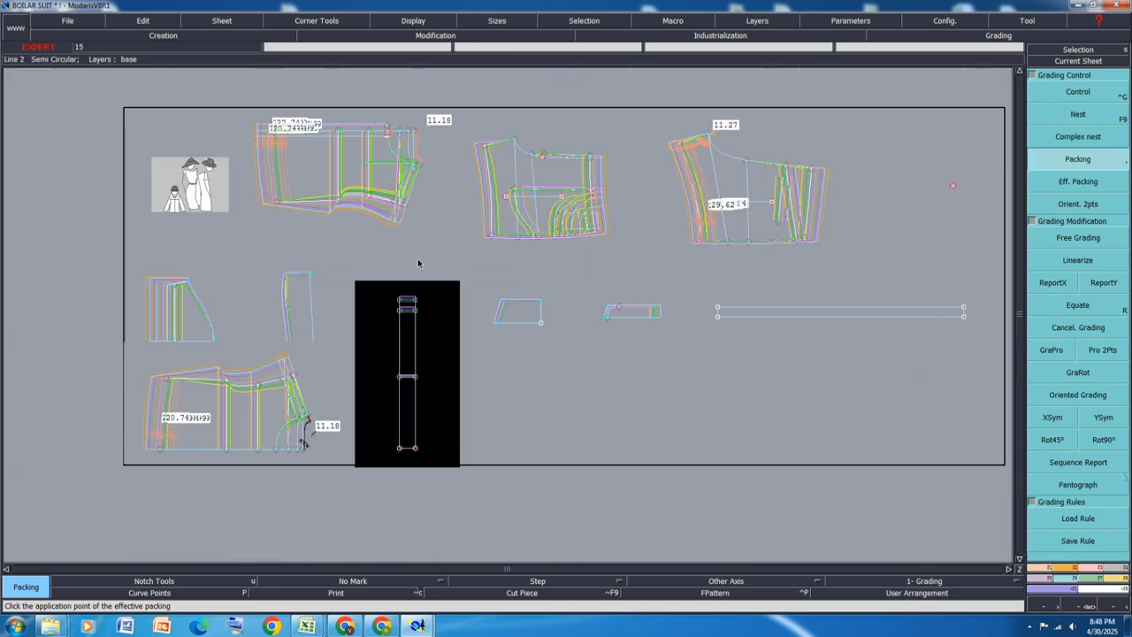
key(ctrl+z)
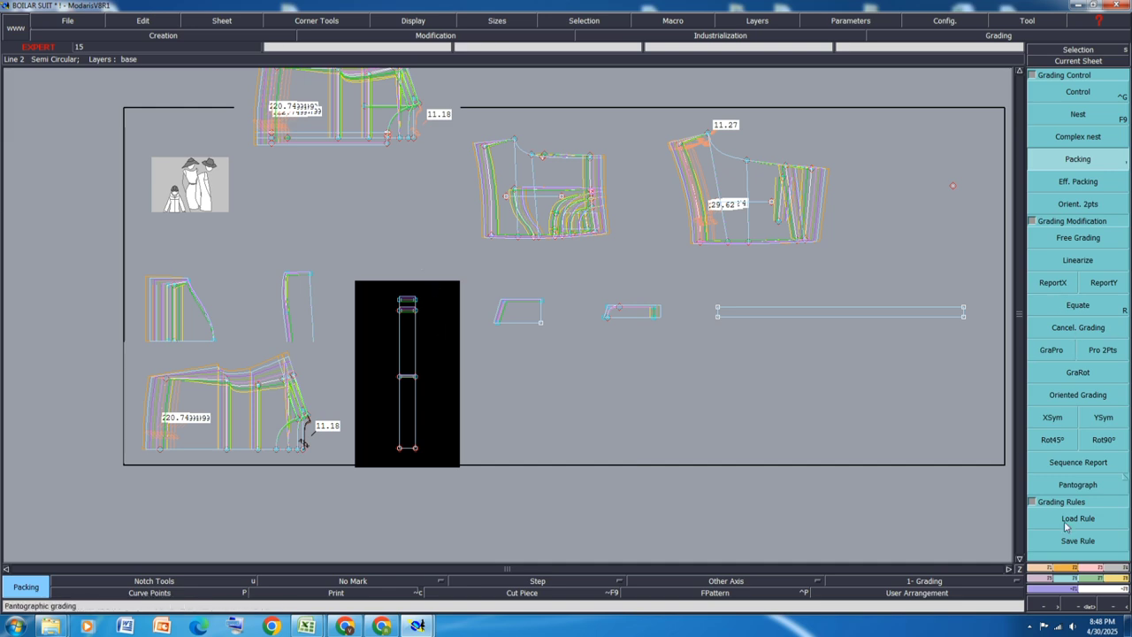
Mirror the waistband sheet with X symmetry and bring back the grading control tools
click(1065, 570)
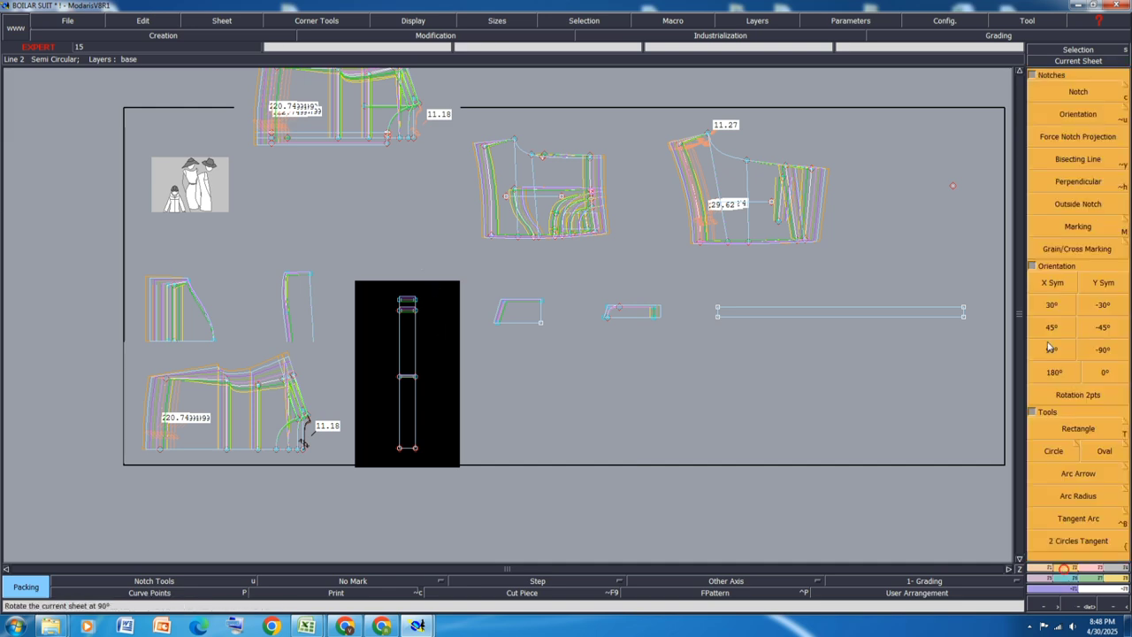
click(1055, 281)
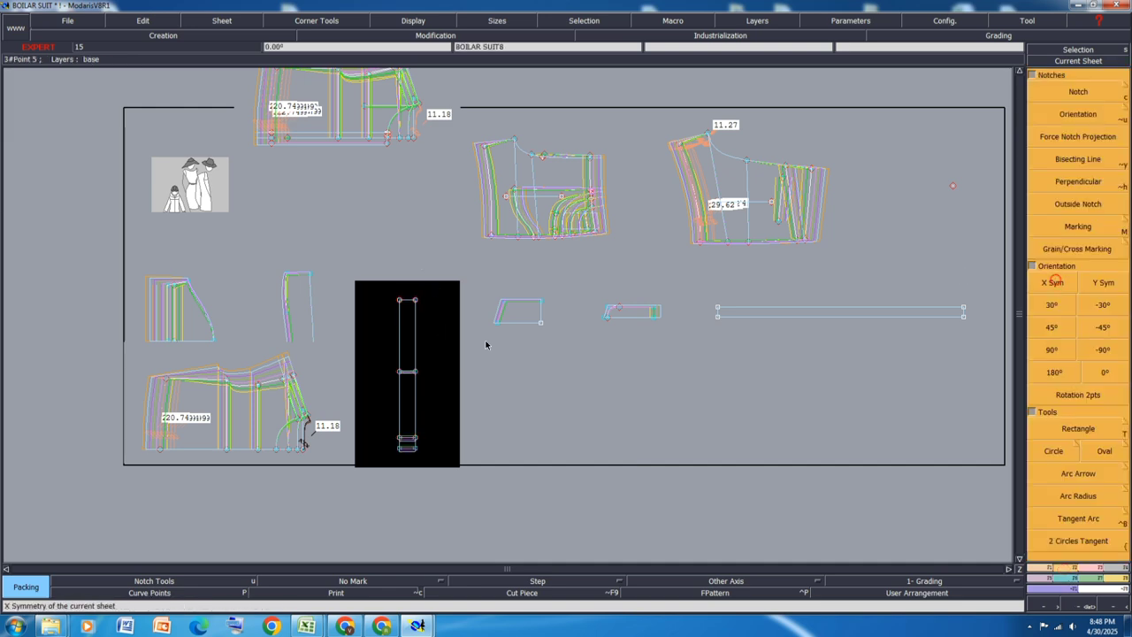
click(1069, 585)
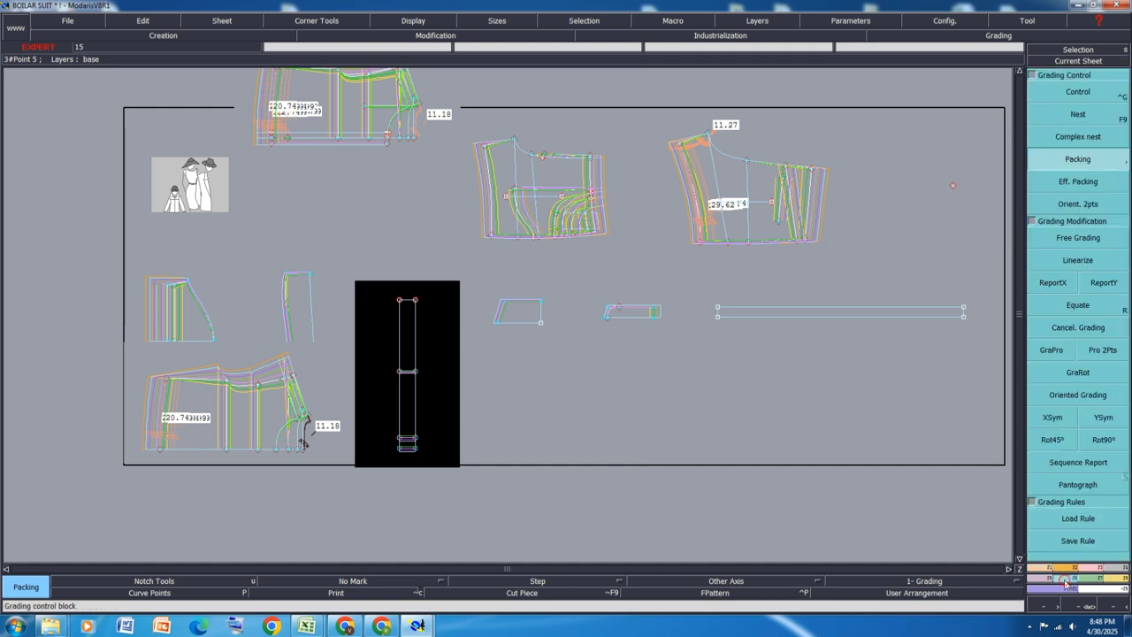
Apply effective packing at the waistband's lower end and copy the Y grading of the placket bodice's lower corner to that end with ReportY
click(1081, 182)
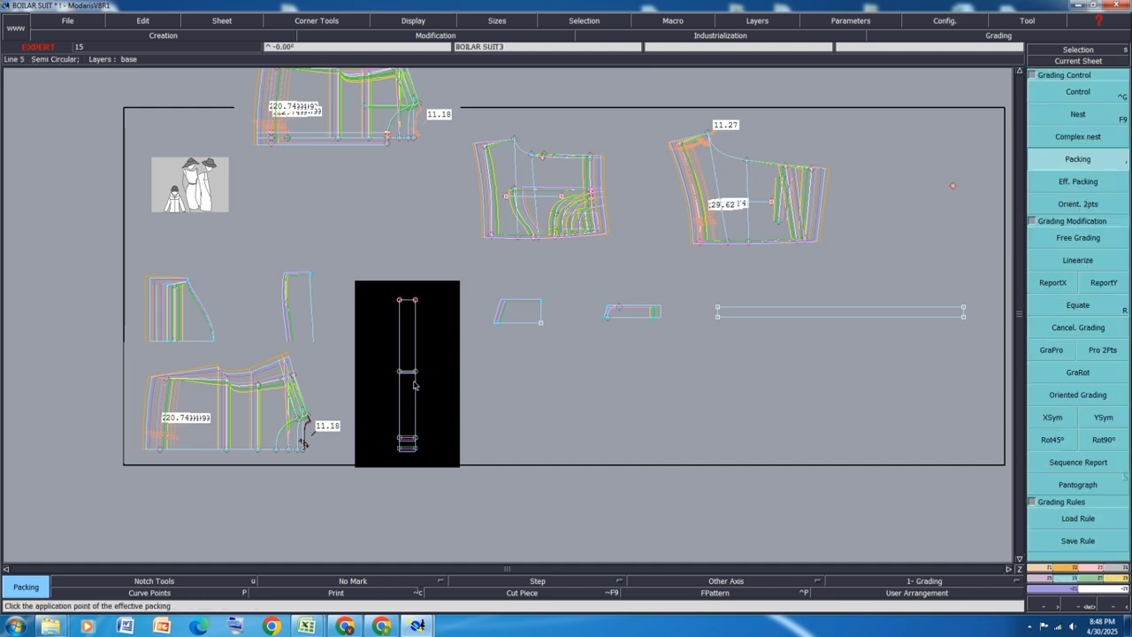
click(417, 443)
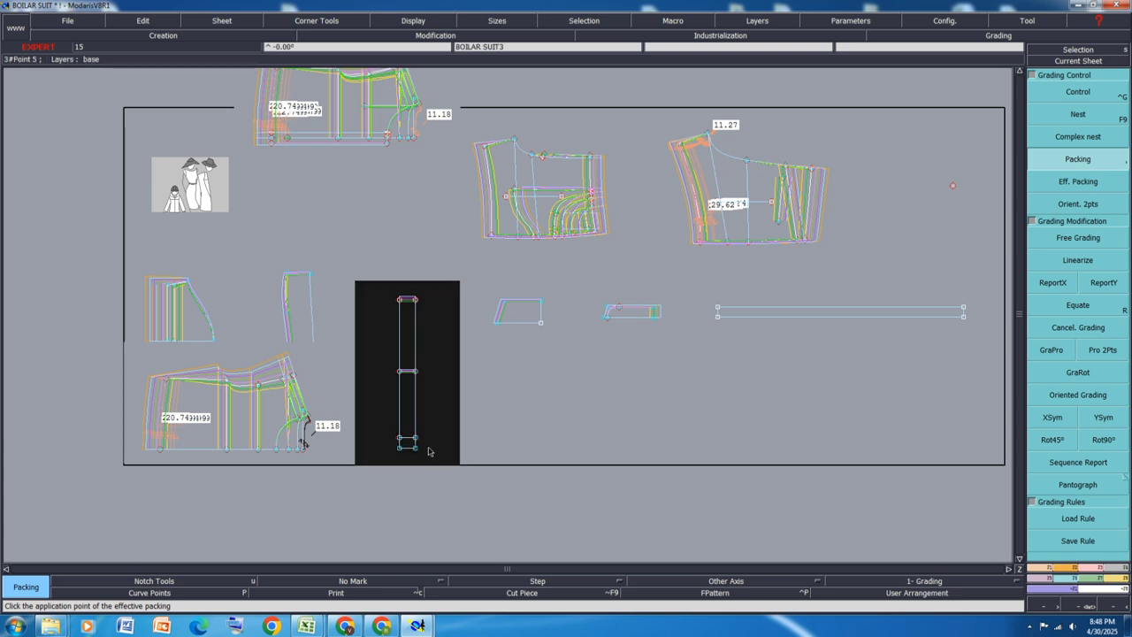
click(1103, 283)
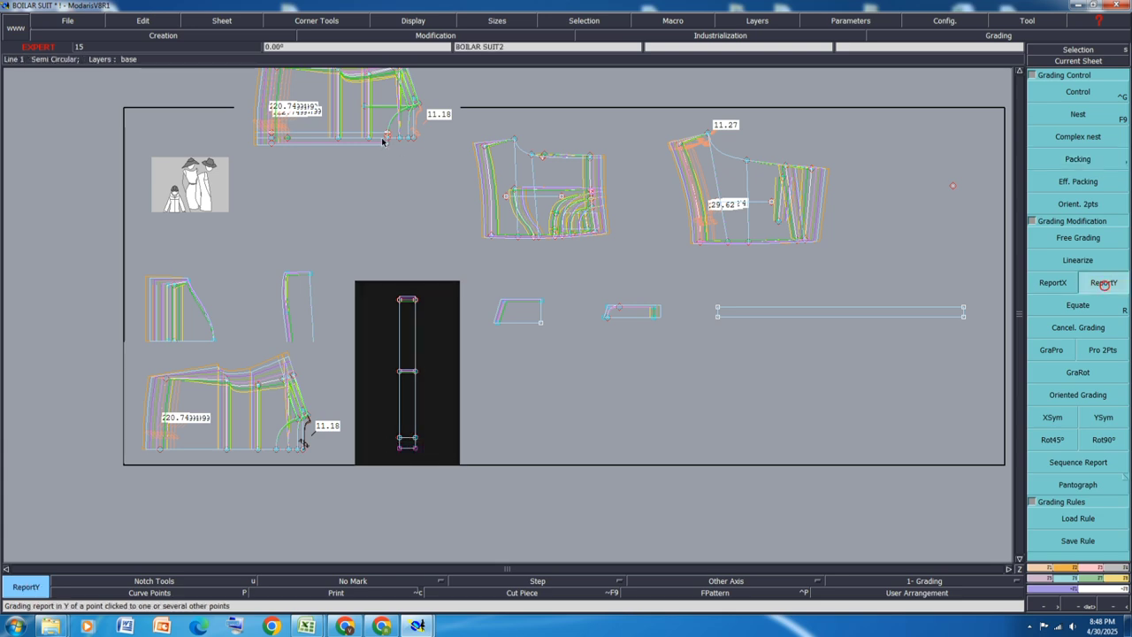
click(415, 449)
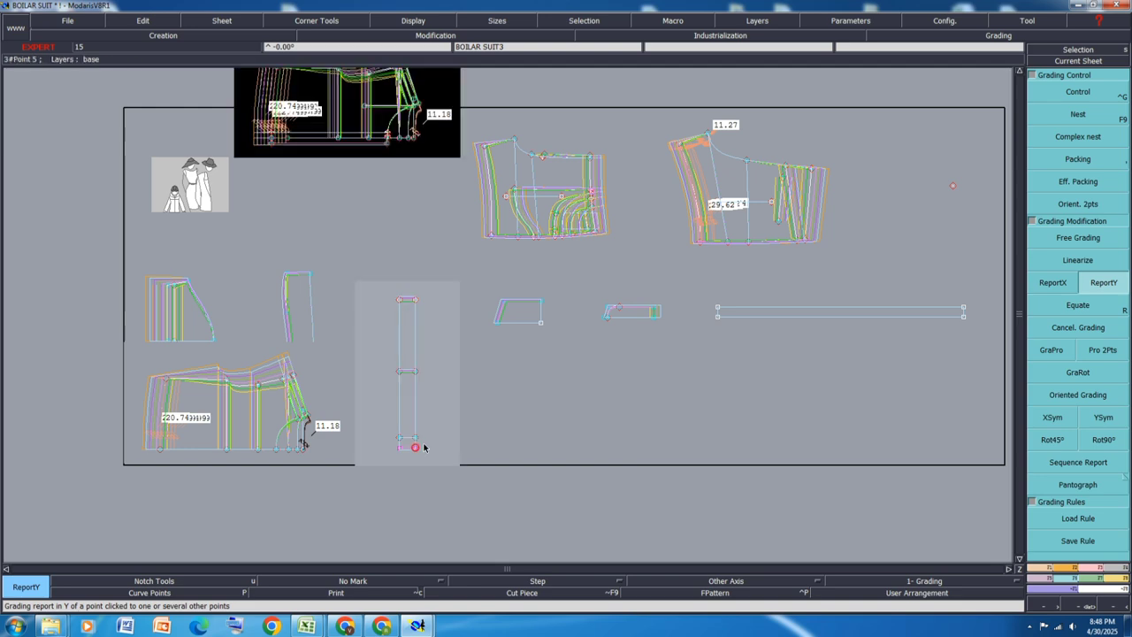
Flip the waistband sheet back with X symmetry and save the model
click(1068, 573)
click(1055, 283)
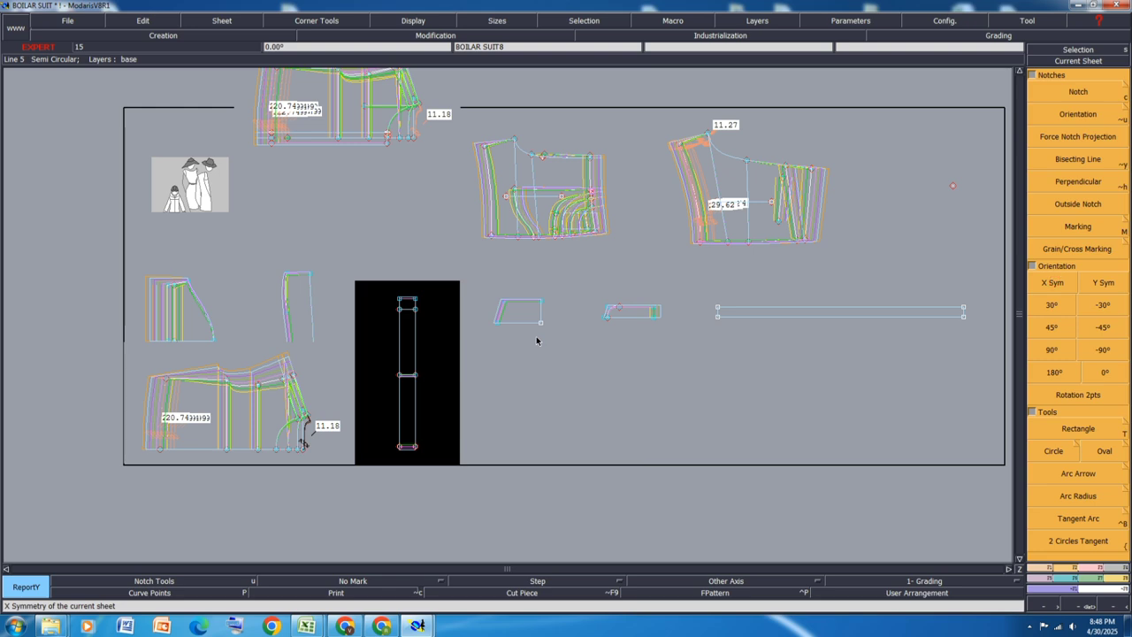
click(483, 382)
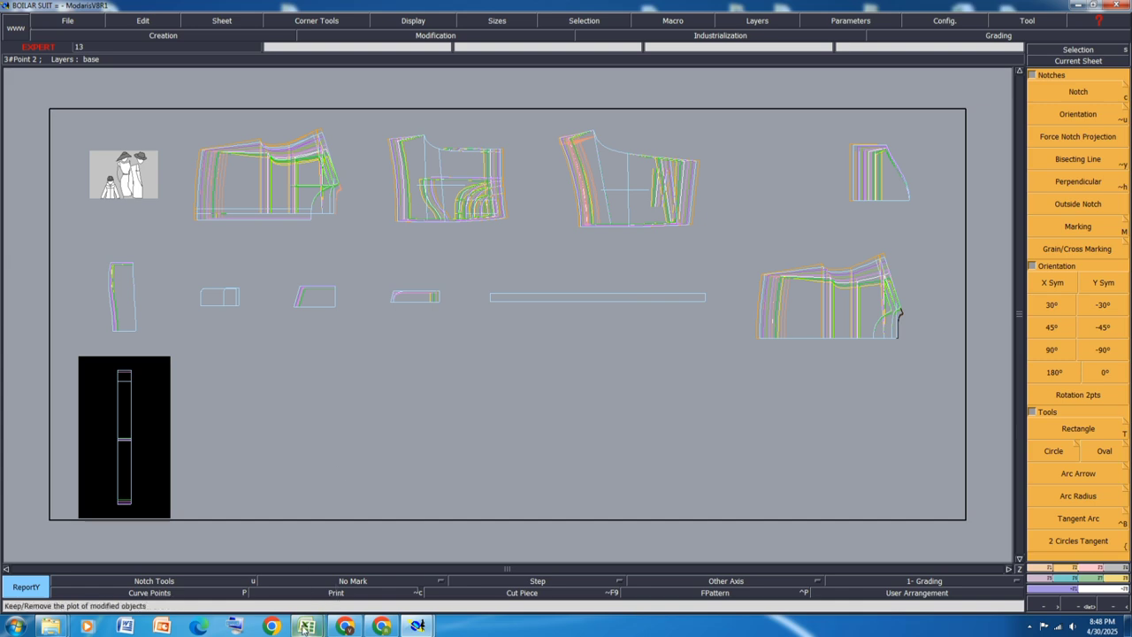
Switch to the boiler suit spec sheet in Excel, check the Waist Band Height grading, and return to Modaris
mouse_move(305, 626)
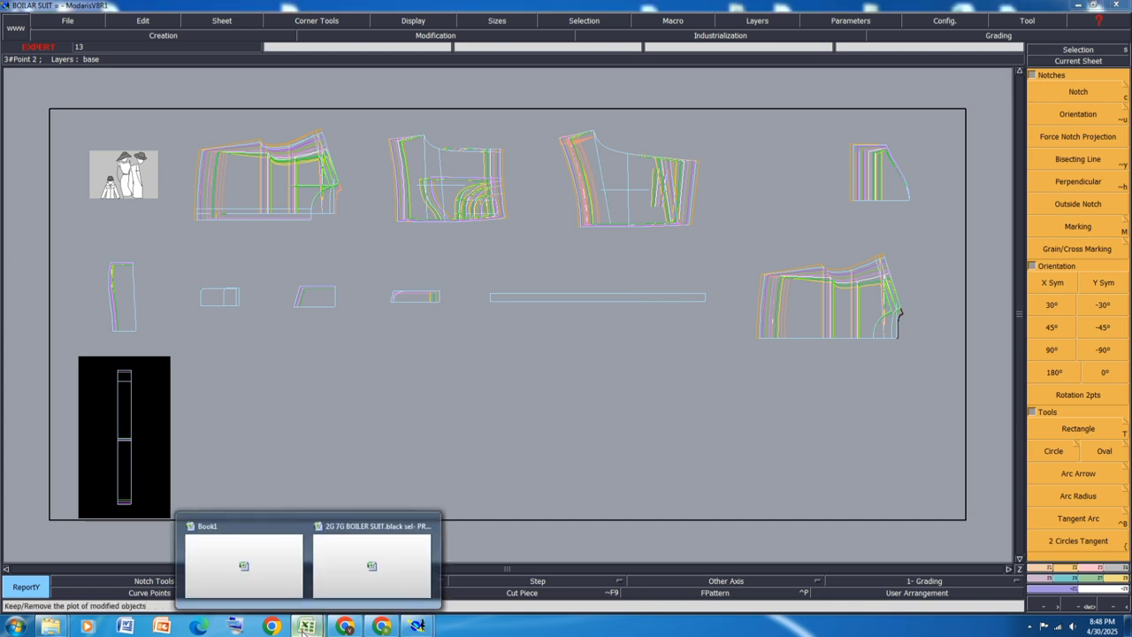
click(378, 569)
scroll(373, 316, down, 2)
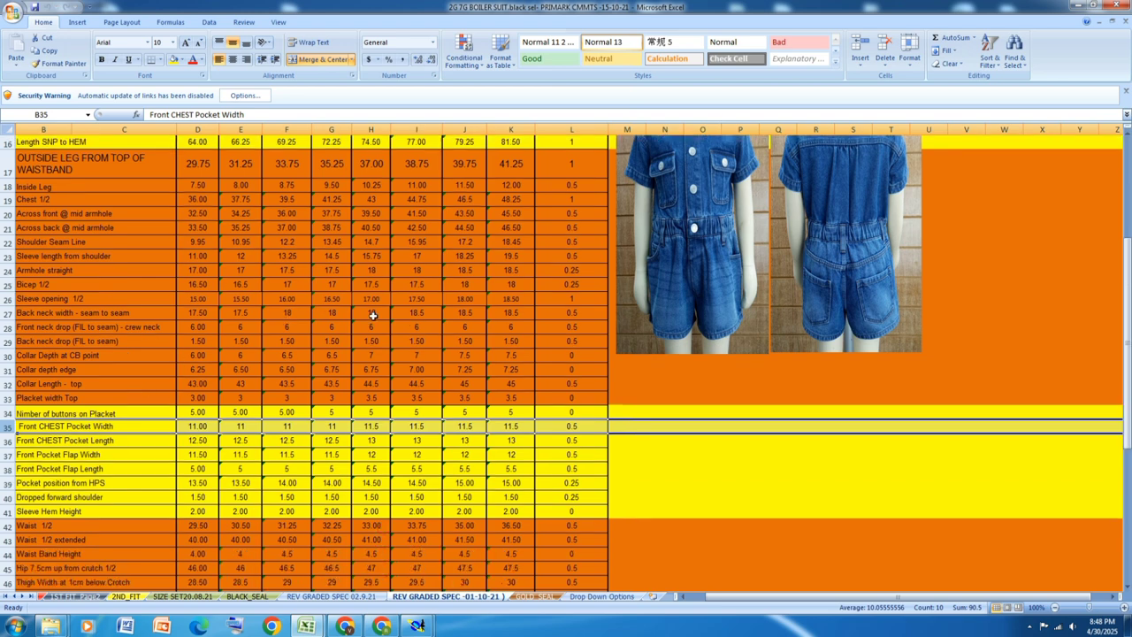
scroll(373, 316, down, 2)
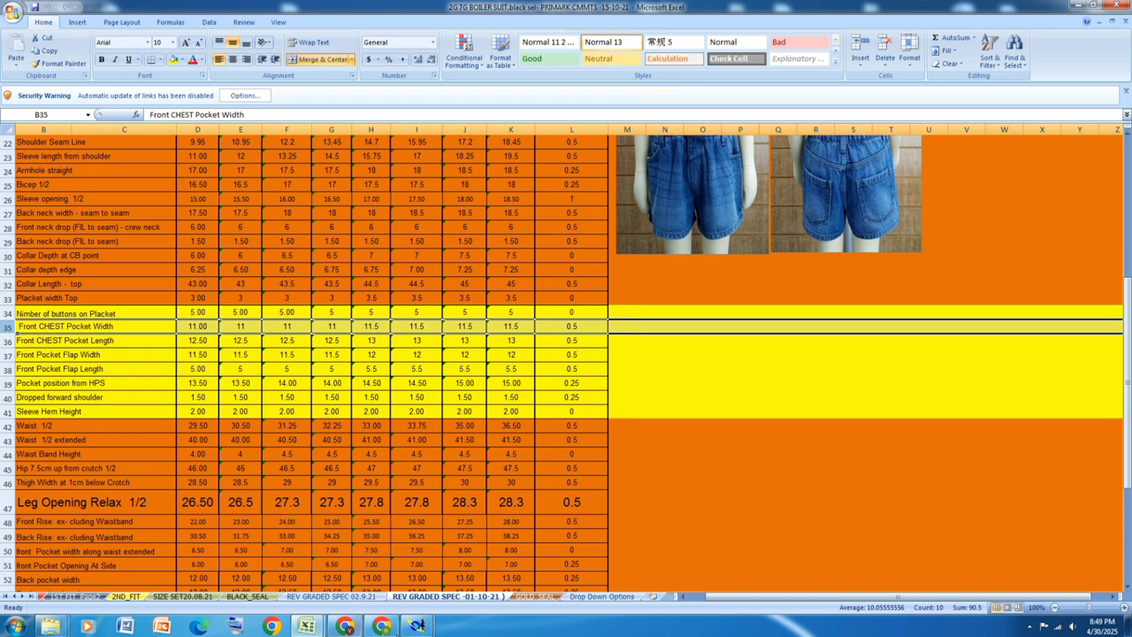
mouse_move(416, 625)
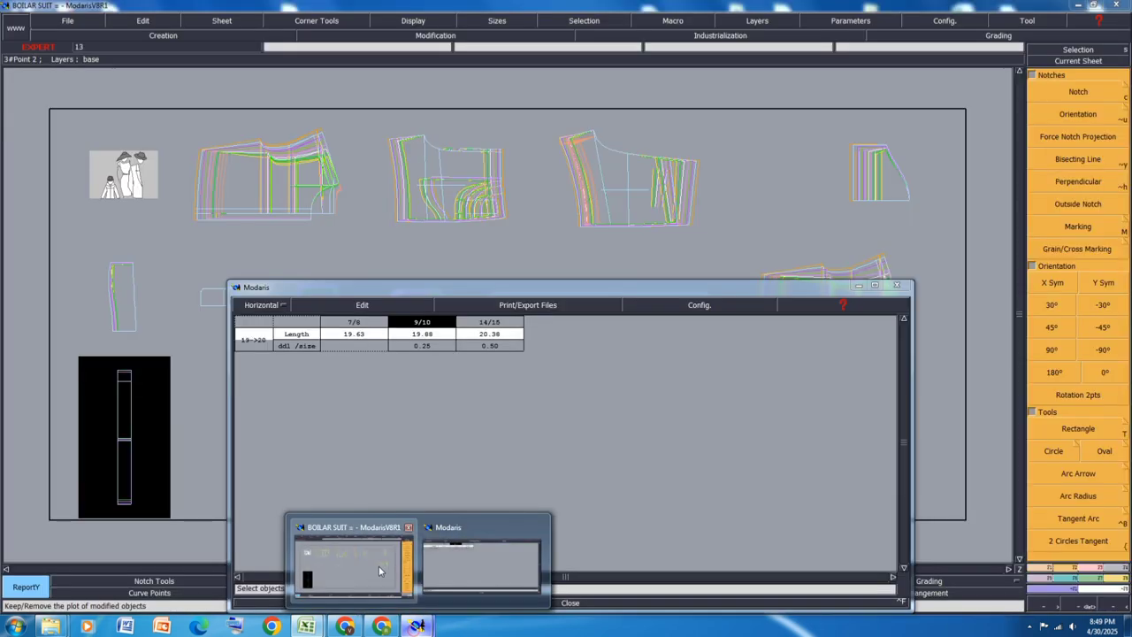
click(378, 570)
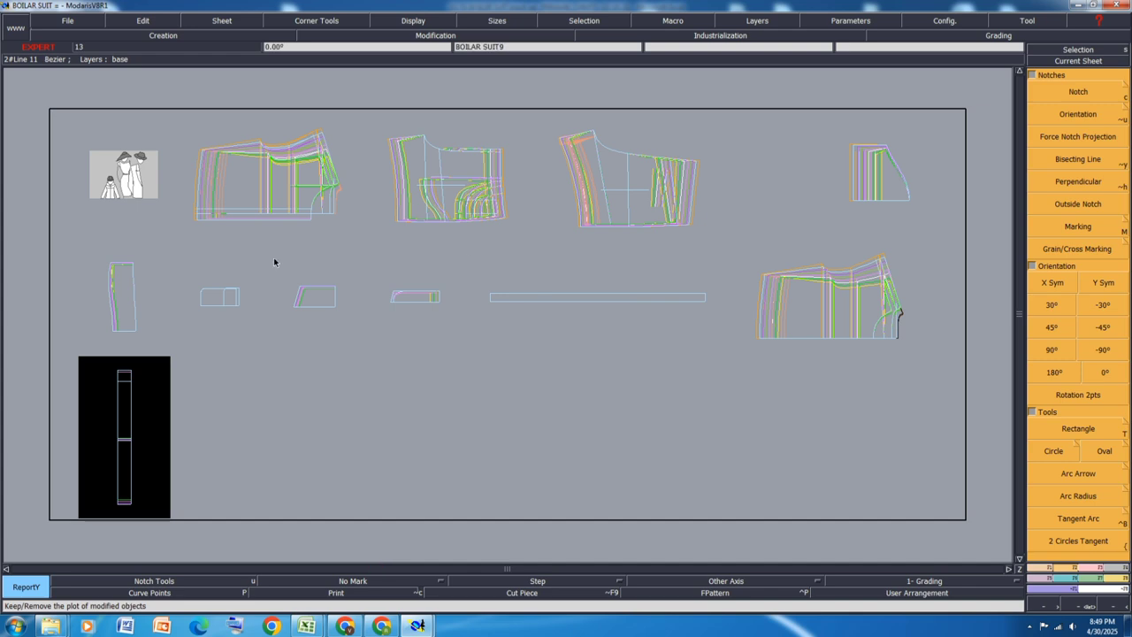
Set the waistband's lower-left corner grading to a ddx of -0.50 between sizes 8/9 and 9/10
scroll(107, 508, up, 5)
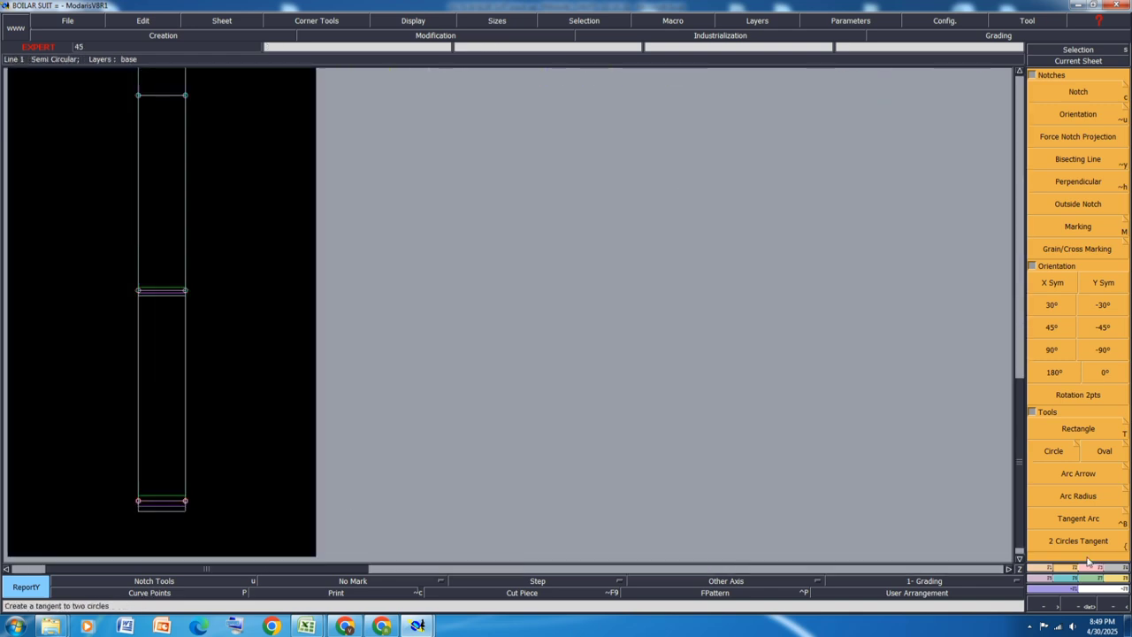
click(1066, 585)
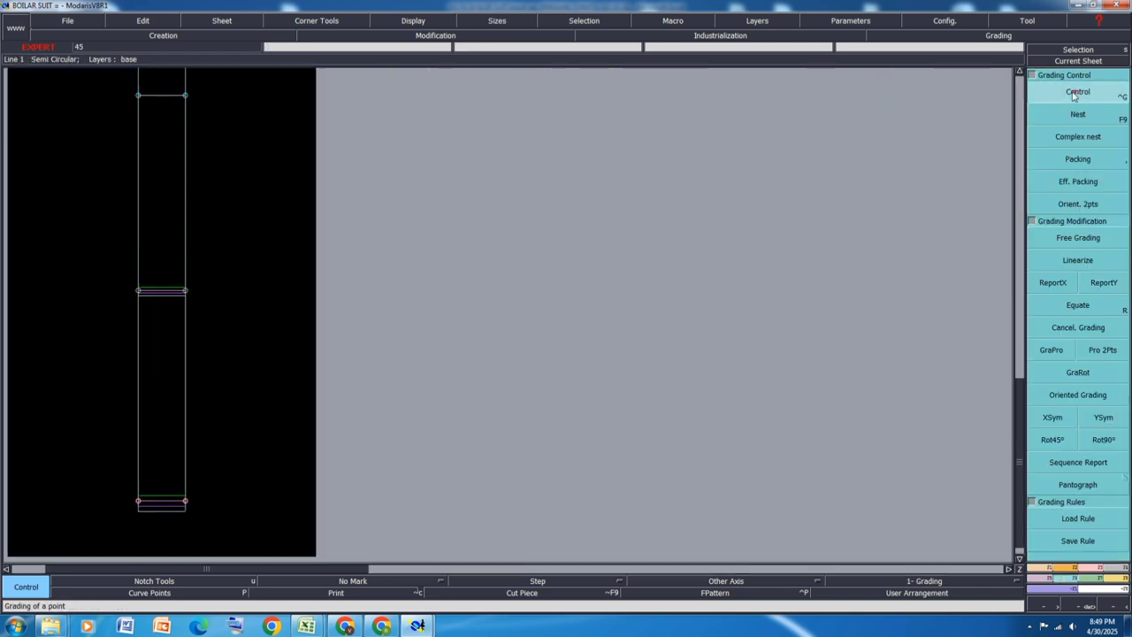
scroll(683, 400, down, 3)
key(F10)
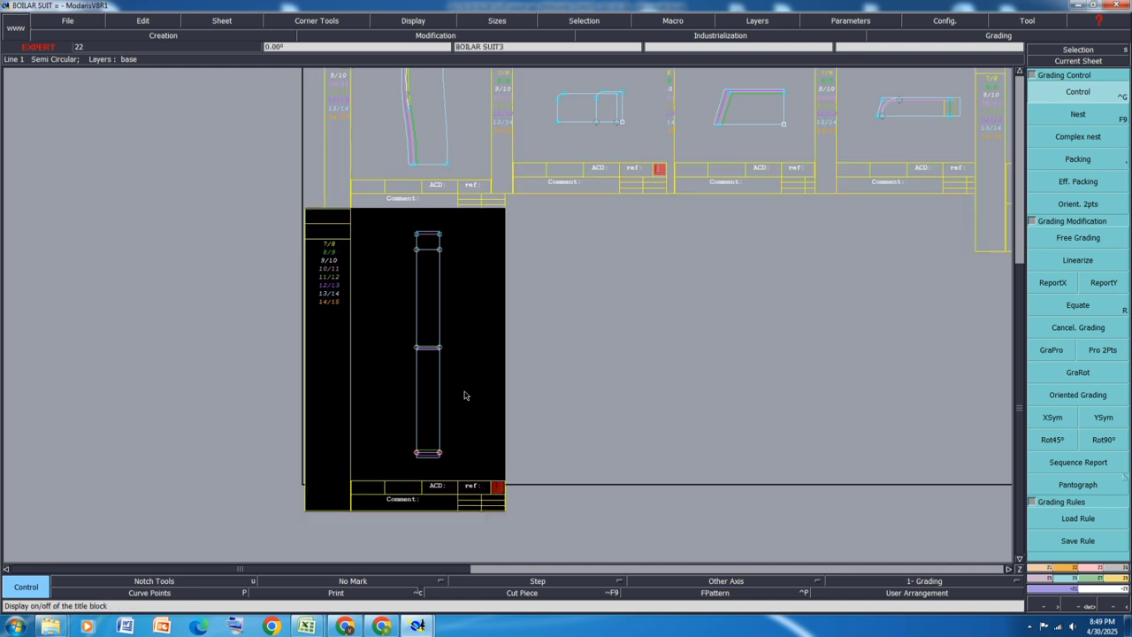
key(F10)
scroll(424, 451, up, 2)
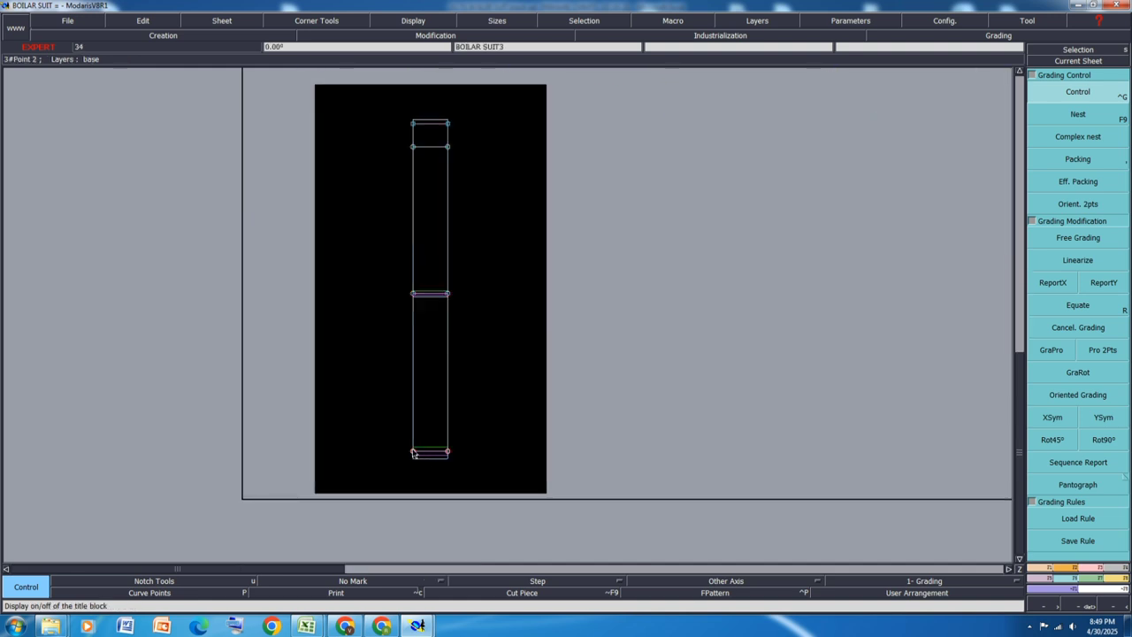
click(413, 451)
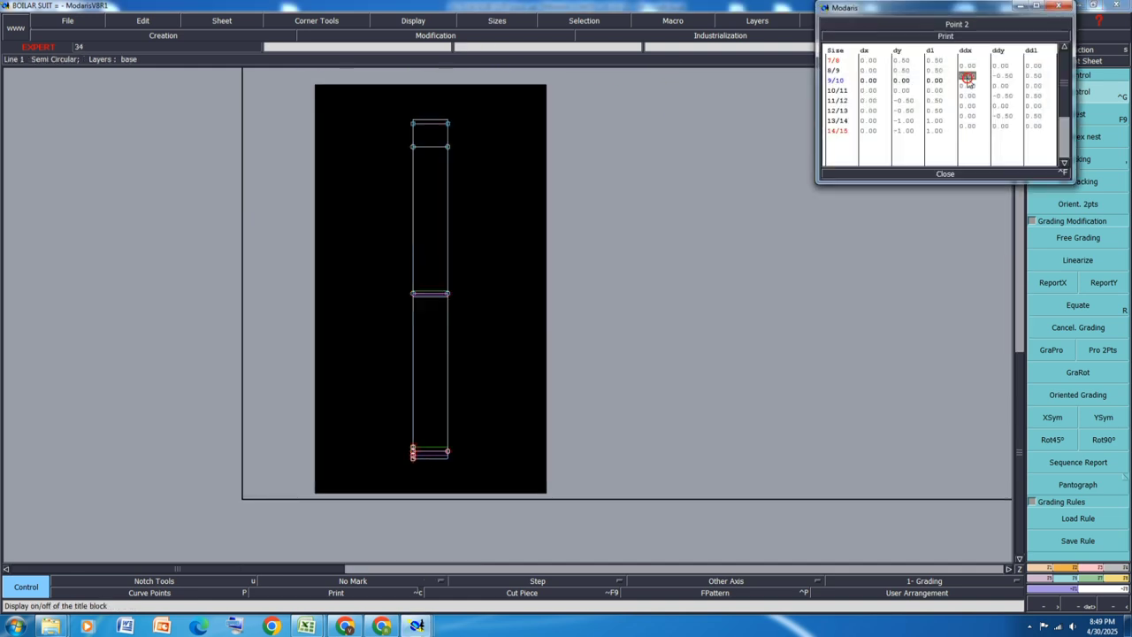
key(Return)
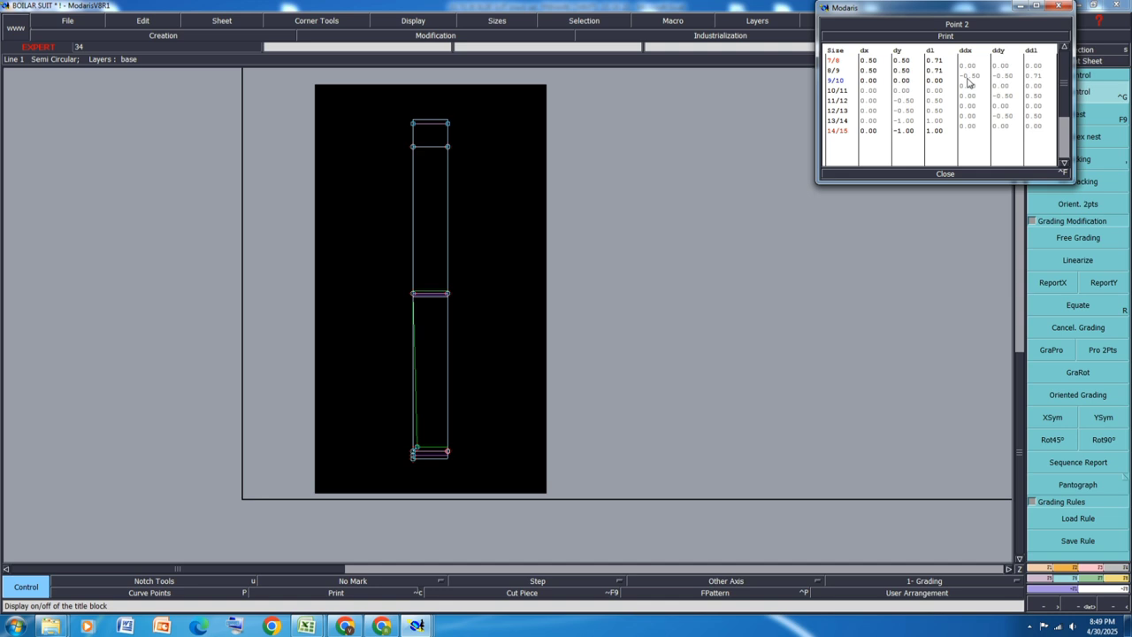
click(951, 176)
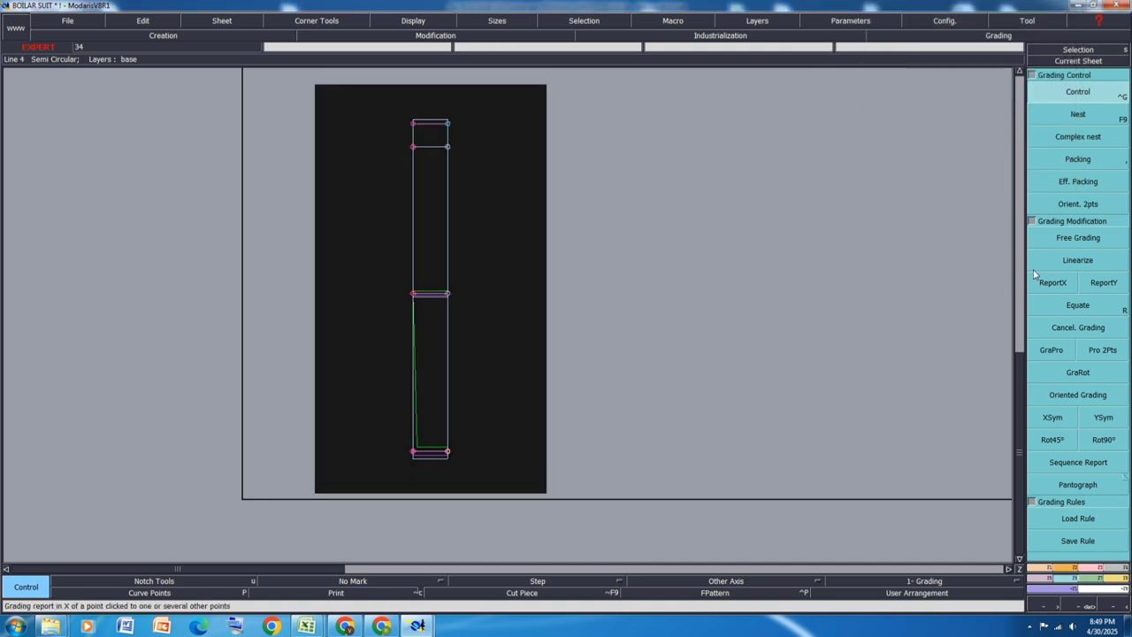
Copy the corner's X grading to the other points on the waistband's left edge with ReportX, and save the model
click(1062, 282)
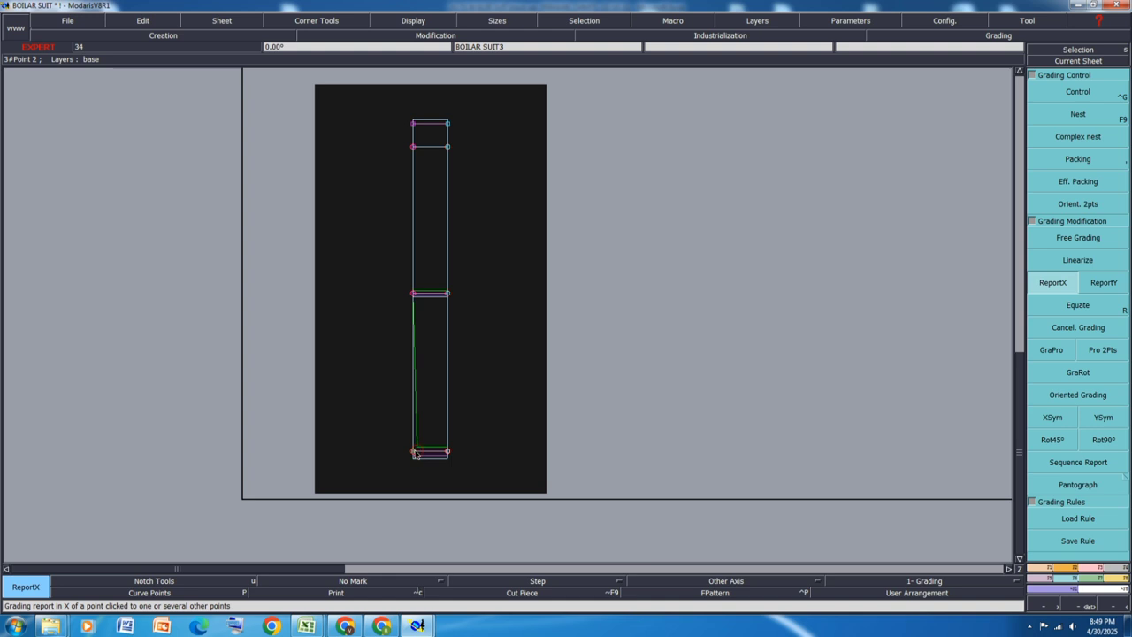
click(413, 451)
click(599, 341)
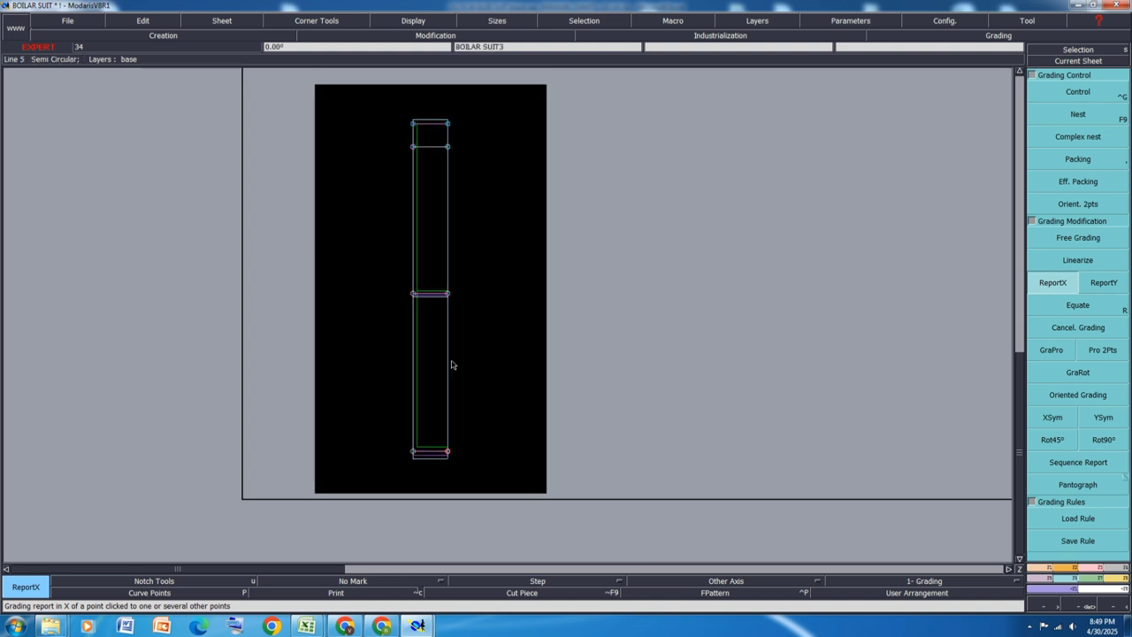
key(ctrl+s)
click(487, 379)
key(j)
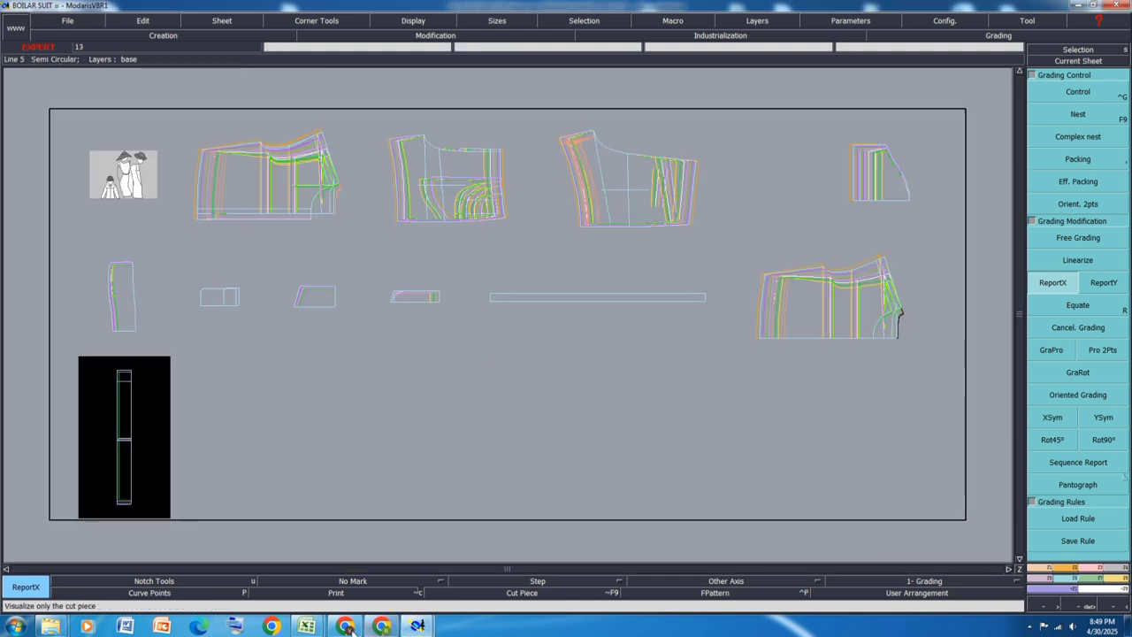
In the Excel spec sheet, fill the Number of buttons on Placket and Front CHEST Pocket Width rows with orange and save the workbook
mouse_move(306, 625)
click(372, 560)
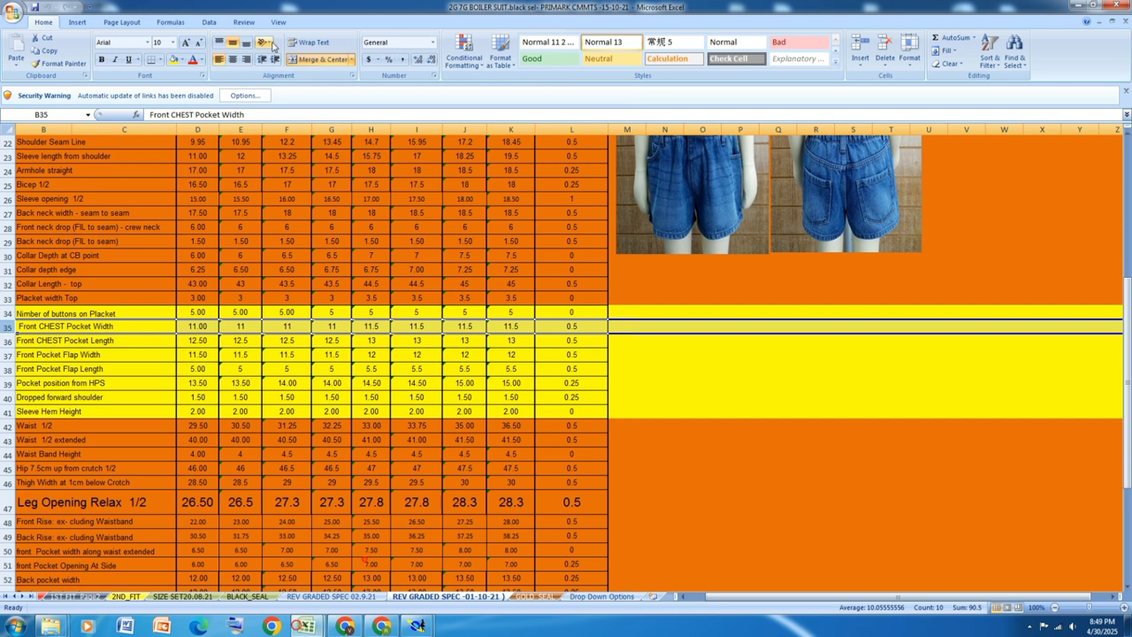
click(11, 313)
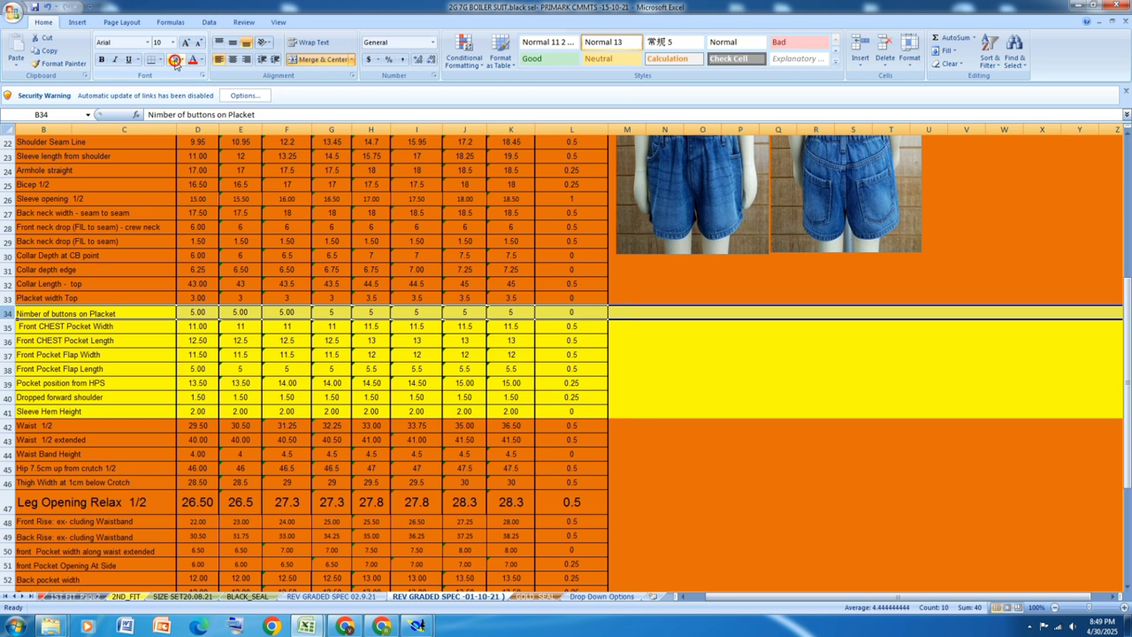
click(184, 61)
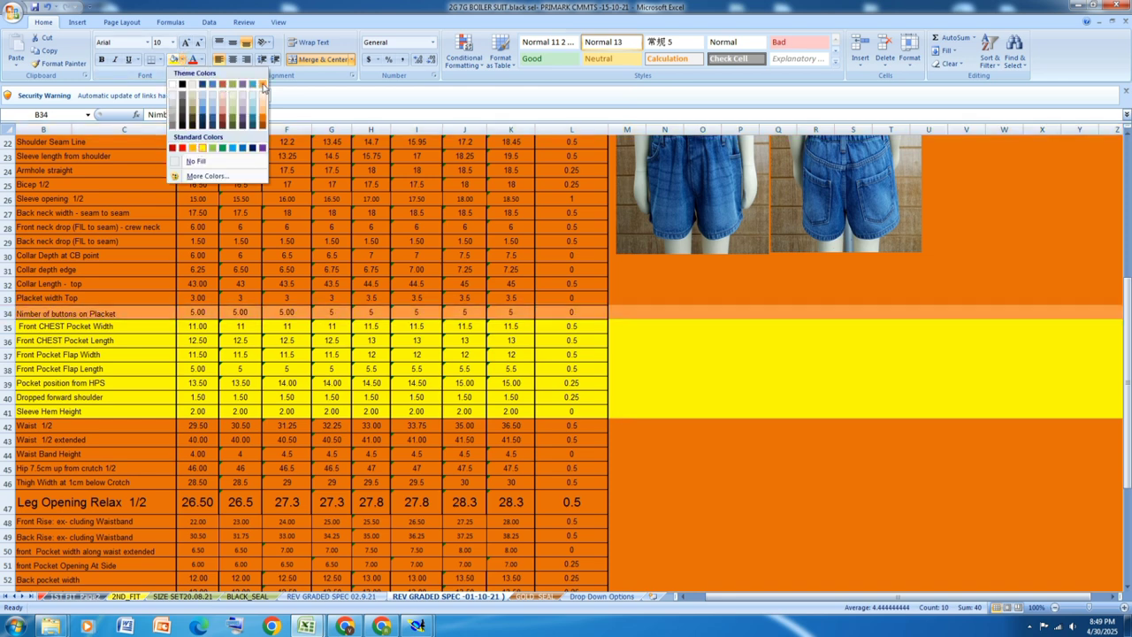
click(263, 118)
click(286, 385)
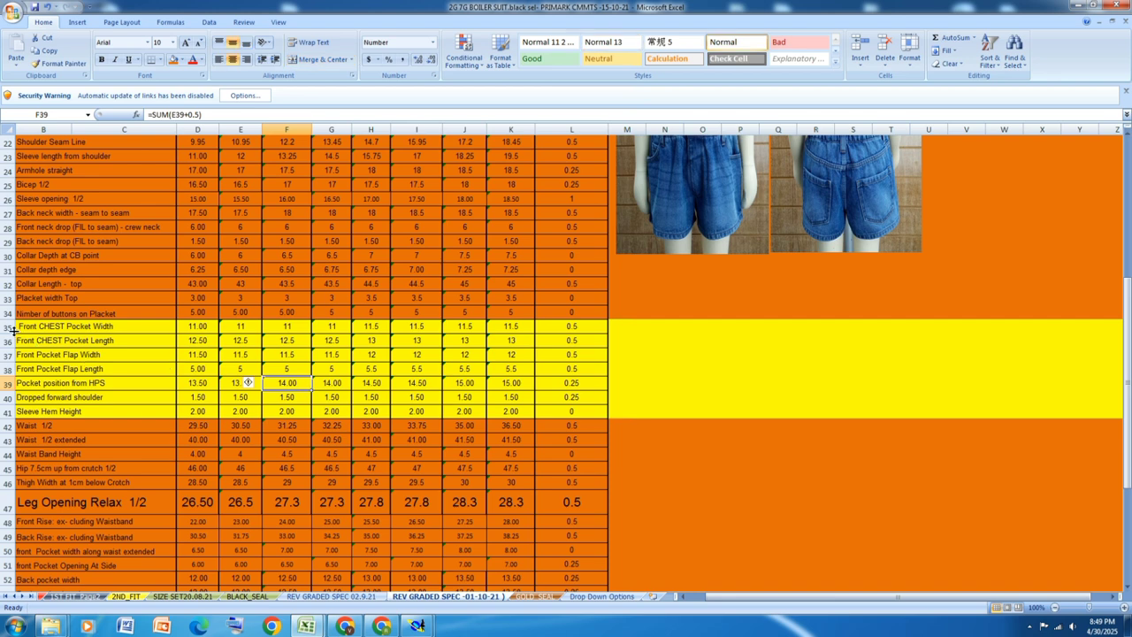
click(11, 327)
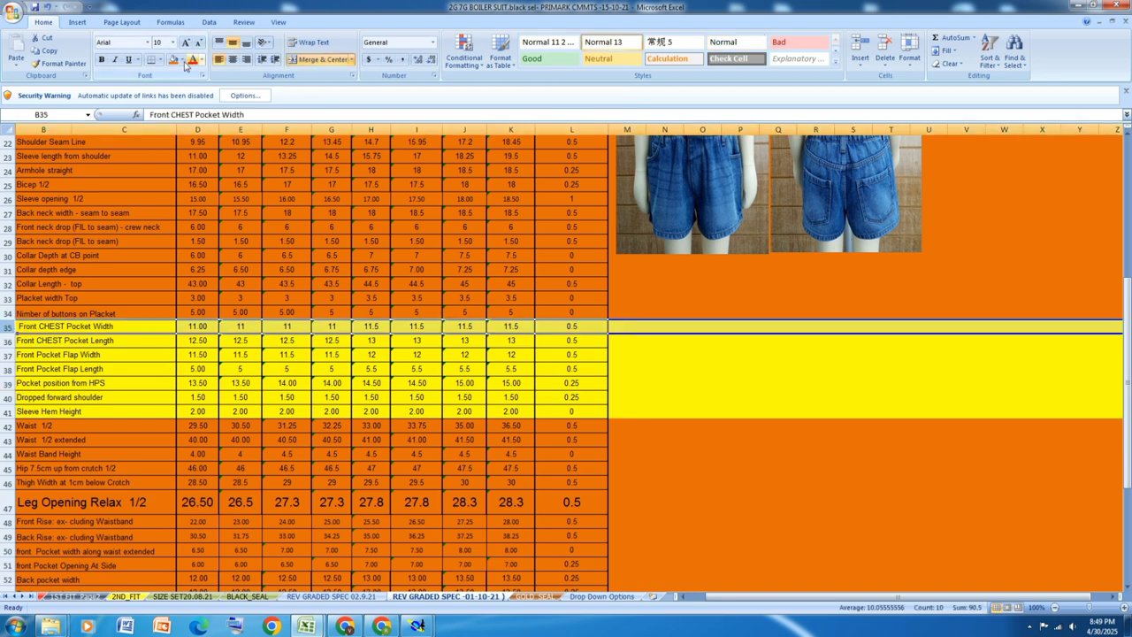
click(175, 59)
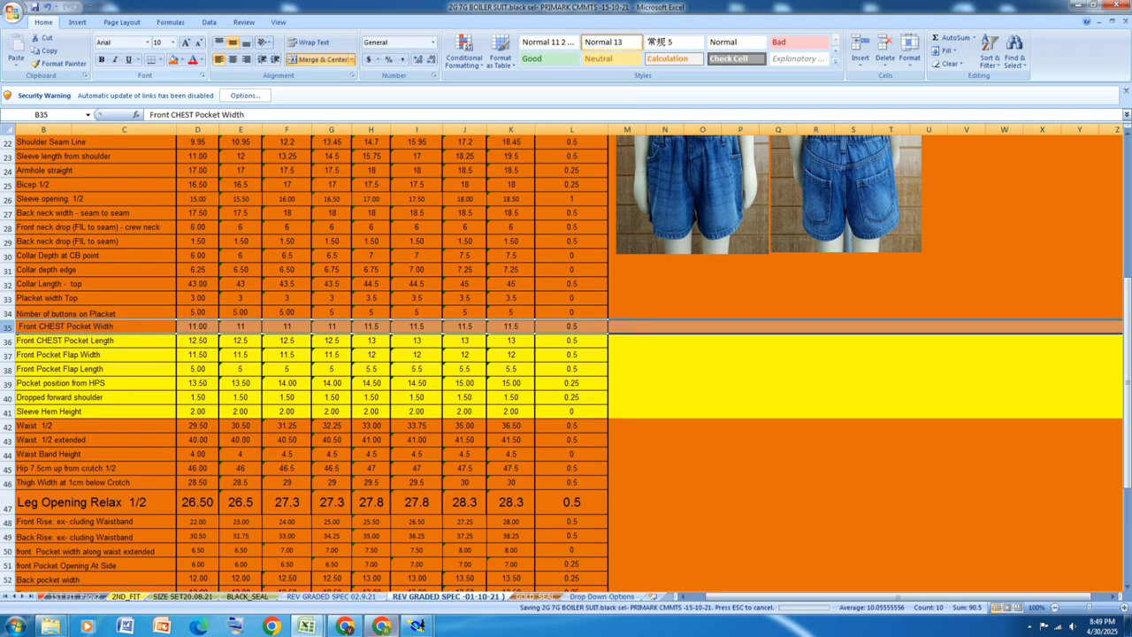
Switch to the Modaris measurement table, erase all its measurements and minimise it
mouse_move(417, 626)
click(487, 567)
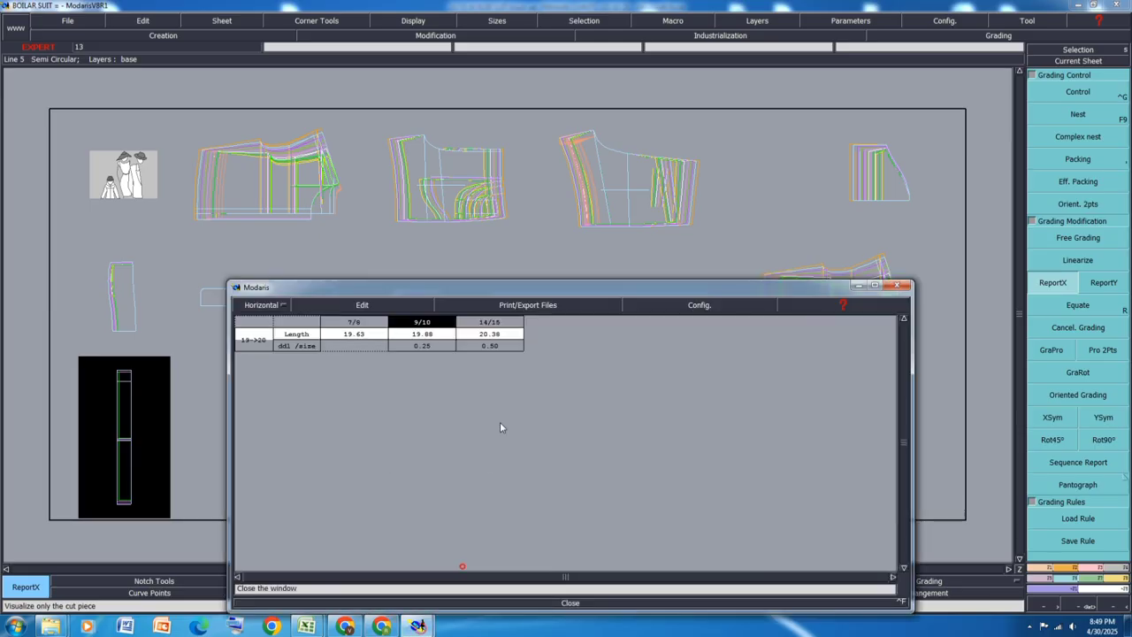
click(353, 305)
click(341, 354)
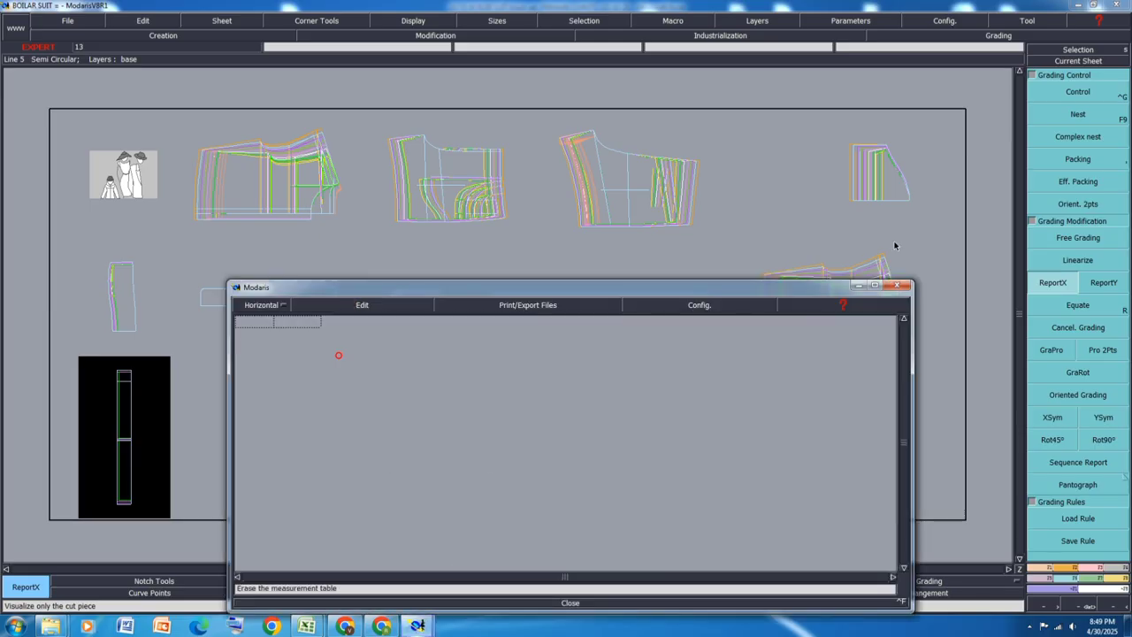
click(860, 287)
Zoom to the chest pocket and flap piece with grading Control active, and check its length grading in the Excel spec sheet
scroll(214, 292, up, 3)
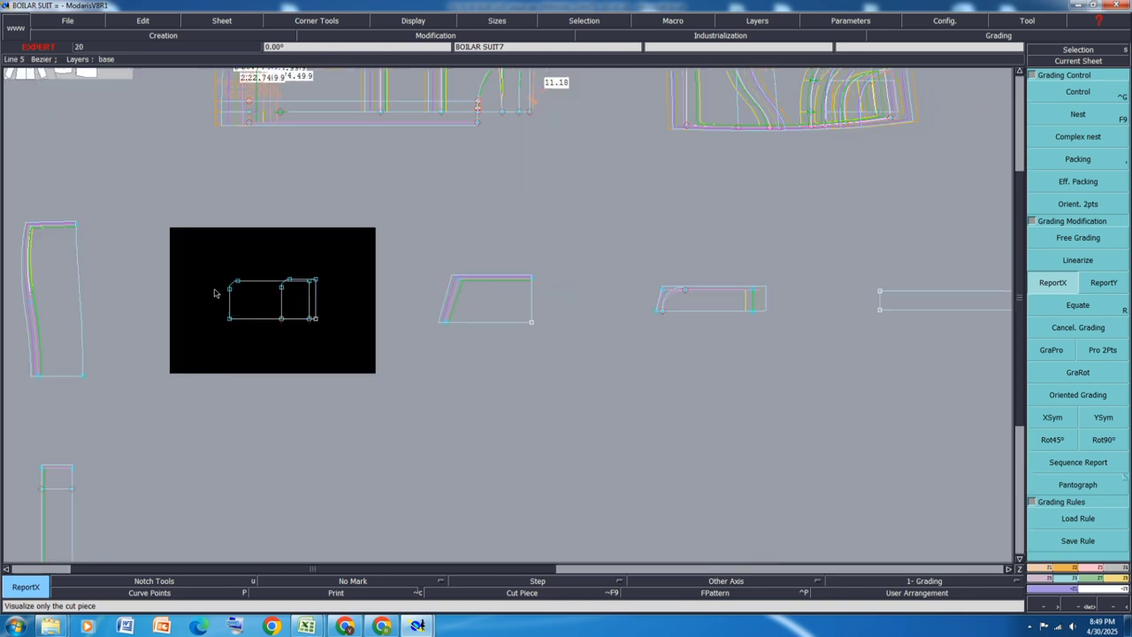
scroll(214, 291, up, 2)
key(ctrl+g)
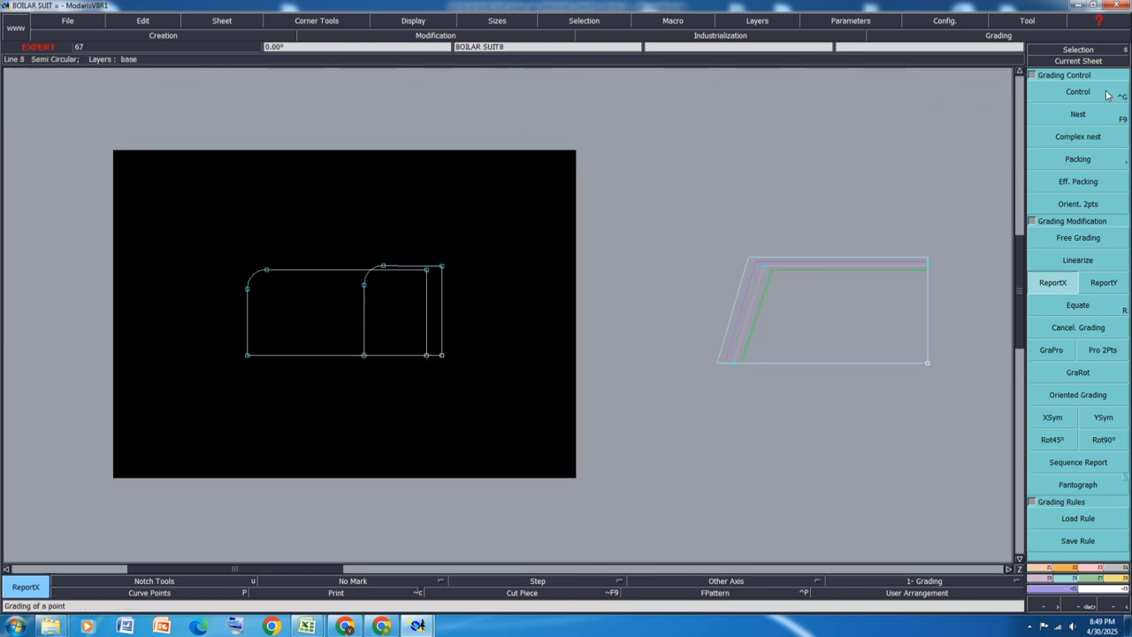
click(315, 623)
click(371, 558)
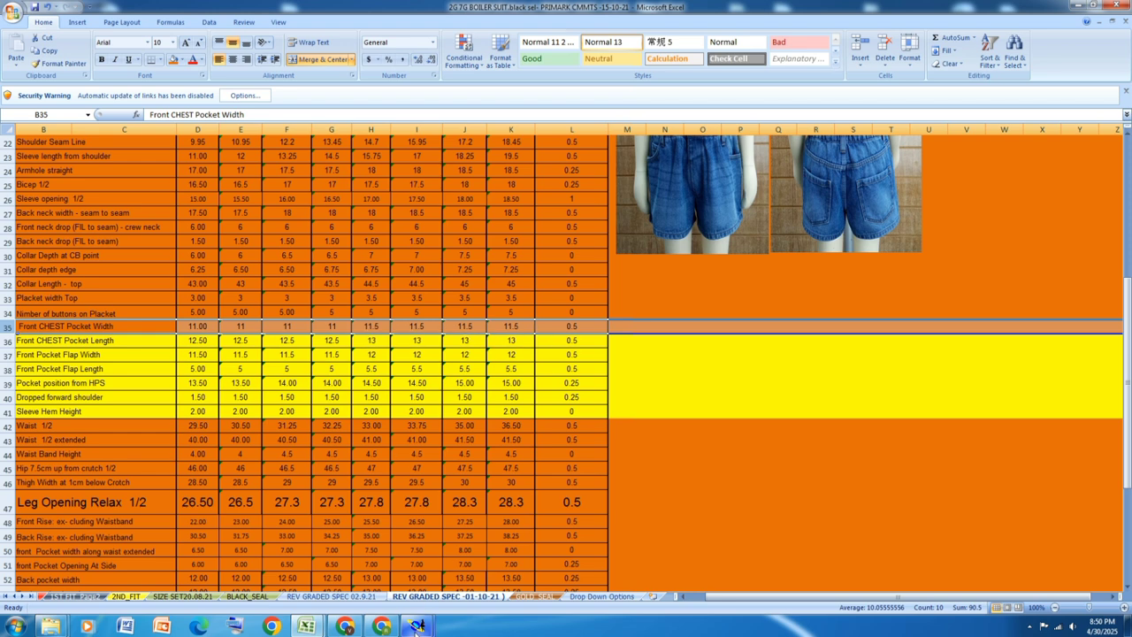
mouse_move(414, 623)
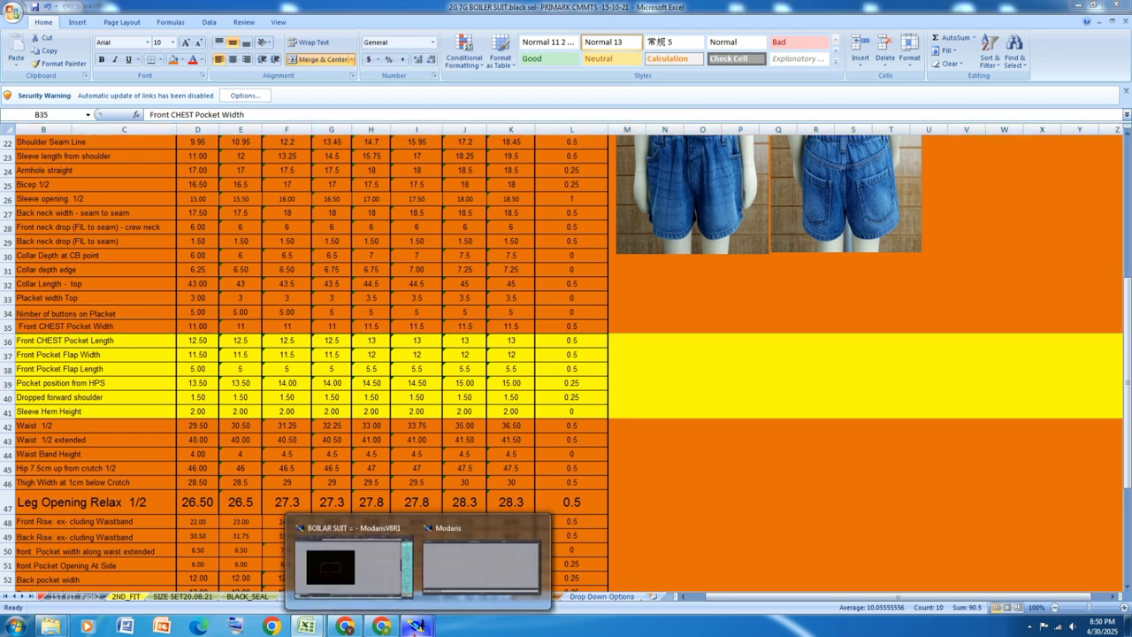
click(377, 560)
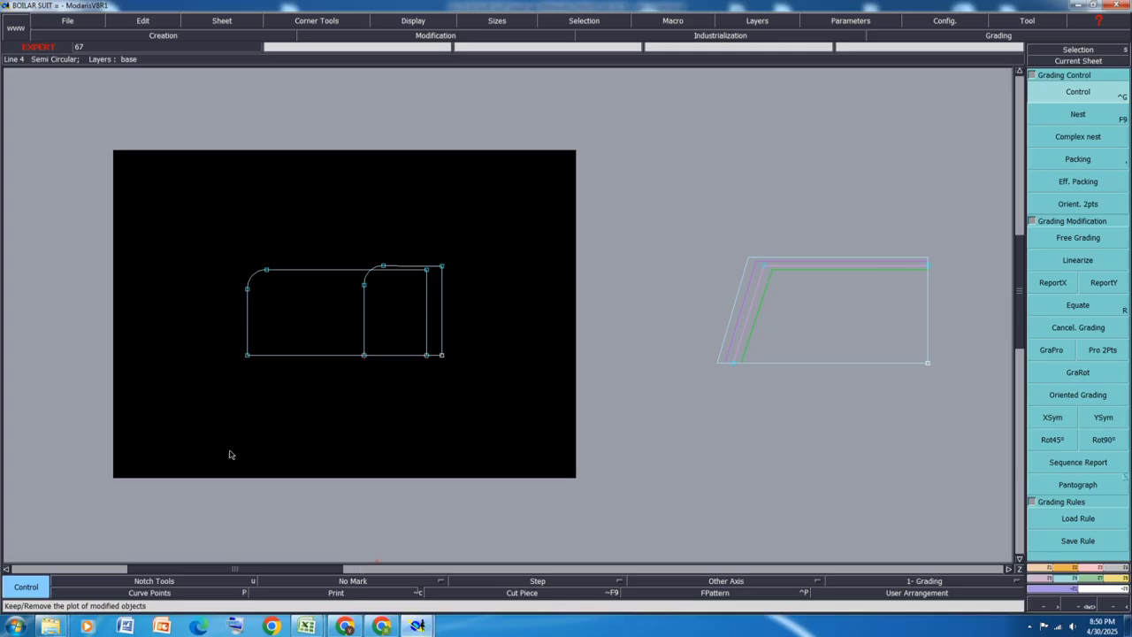
Set the ddy grading of the piece's upper-right corner to 0.25 between sizes 10/11 and 11/12
click(441, 266)
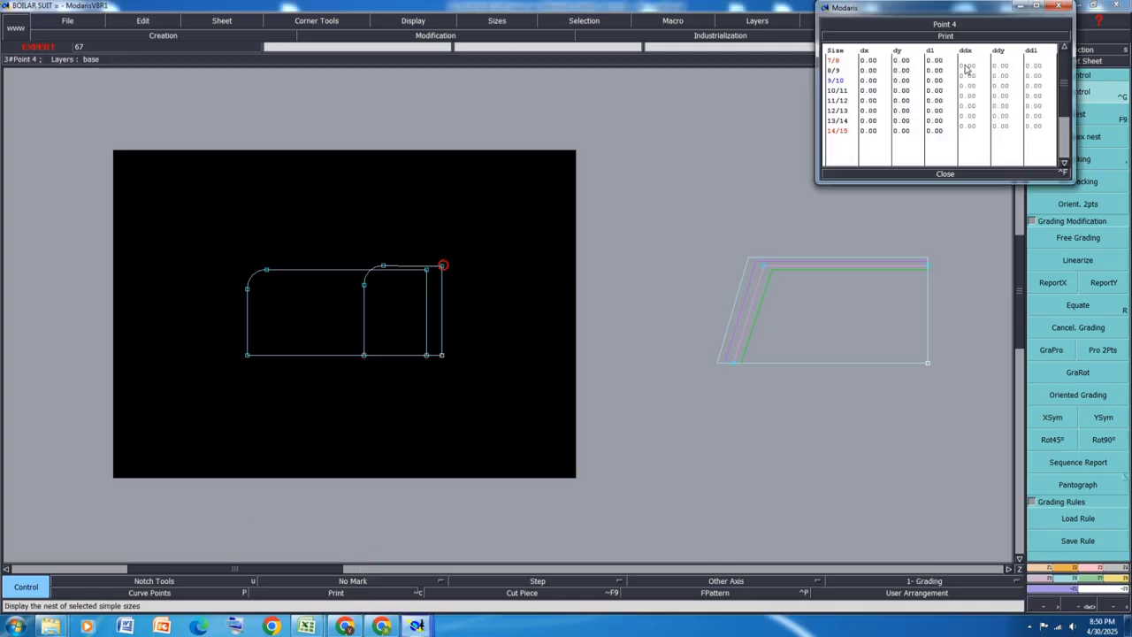
click(1003, 96)
text(-)
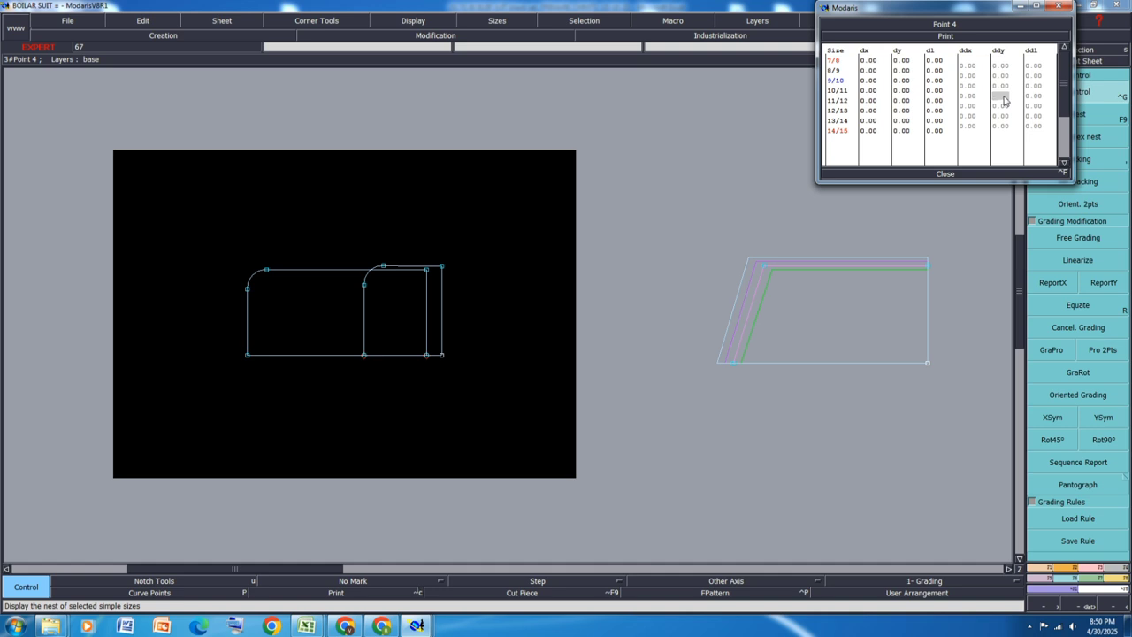
text(0.25)
key(Return)
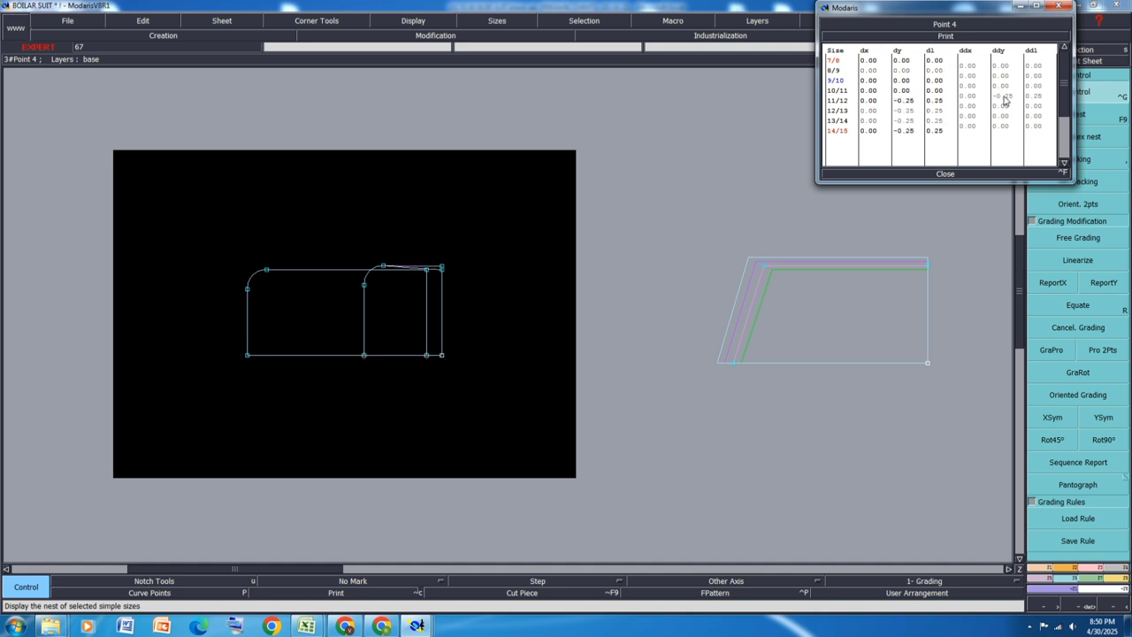
click(1003, 97)
text(0.25)
key(Return)
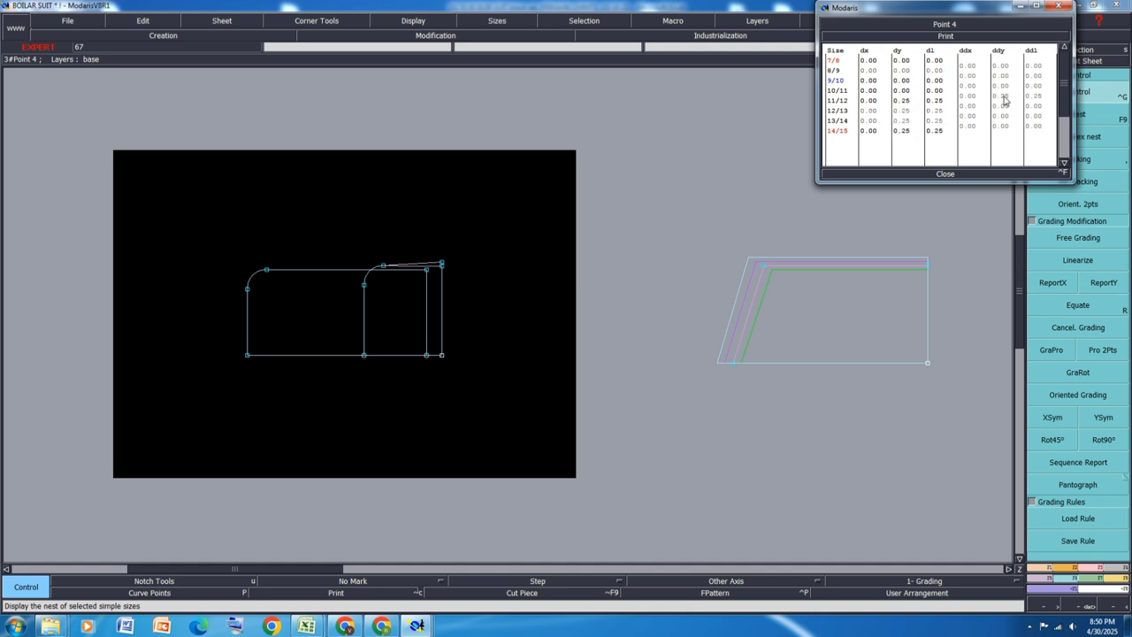
click(947, 175)
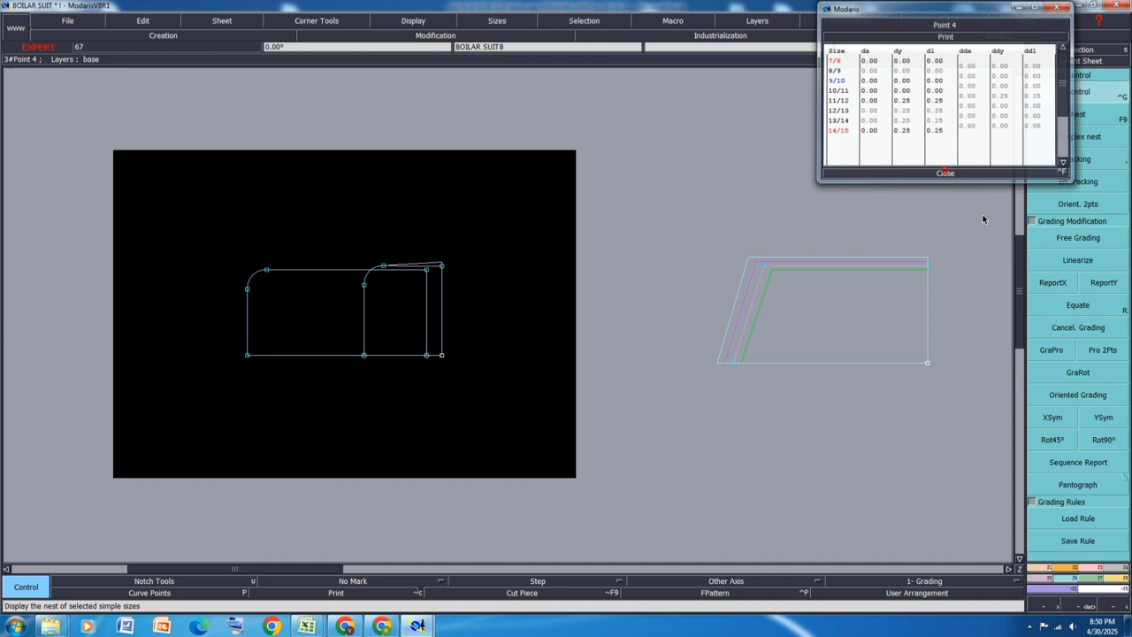
Copy the upper-right corner's Y grading to the other points on the outlines' top edges and rounded corners with ReportY
click(1097, 288)
drag(499, 248, 115, 374)
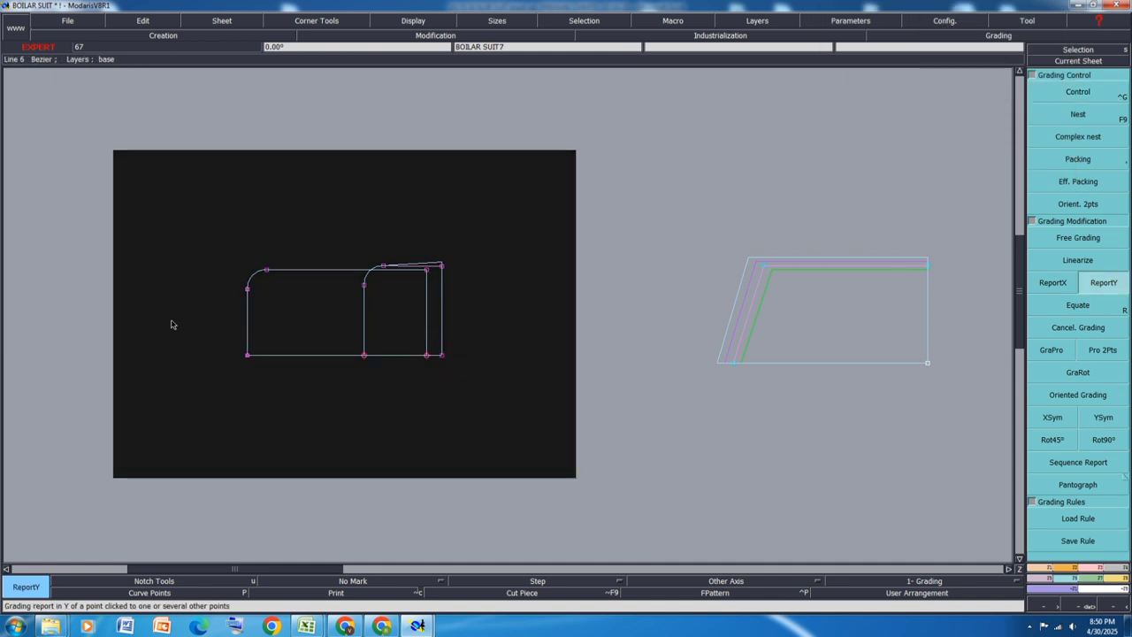
click(439, 271)
click(444, 271)
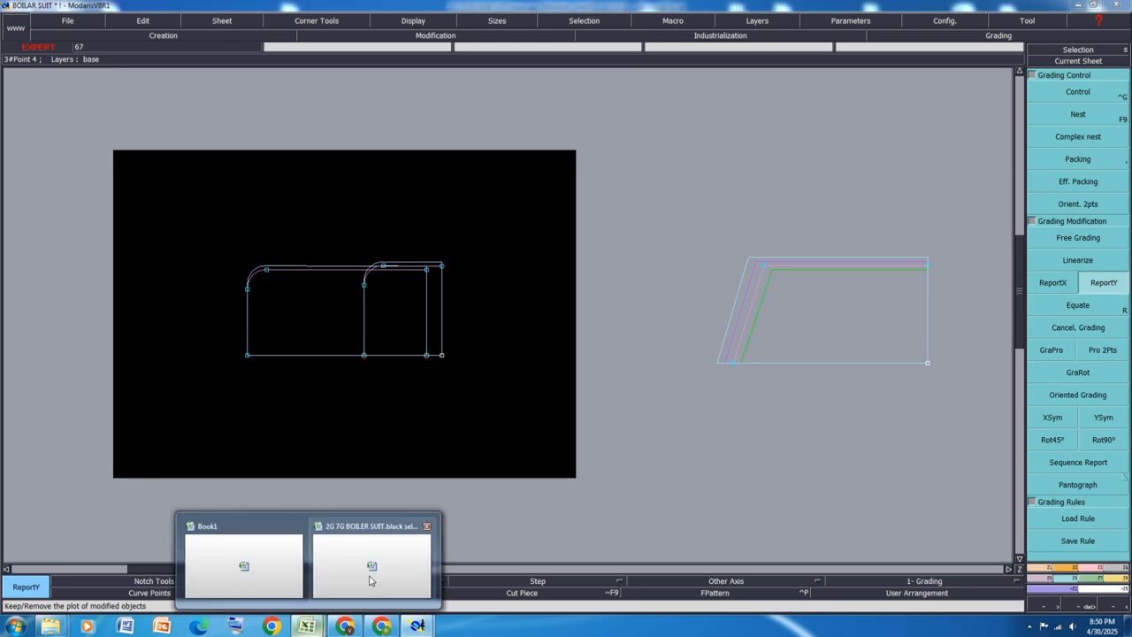
Switch to the Excel spec sheet and fill the Front CHEST Pocket Length row with orange
click(369, 571)
click(7, 342)
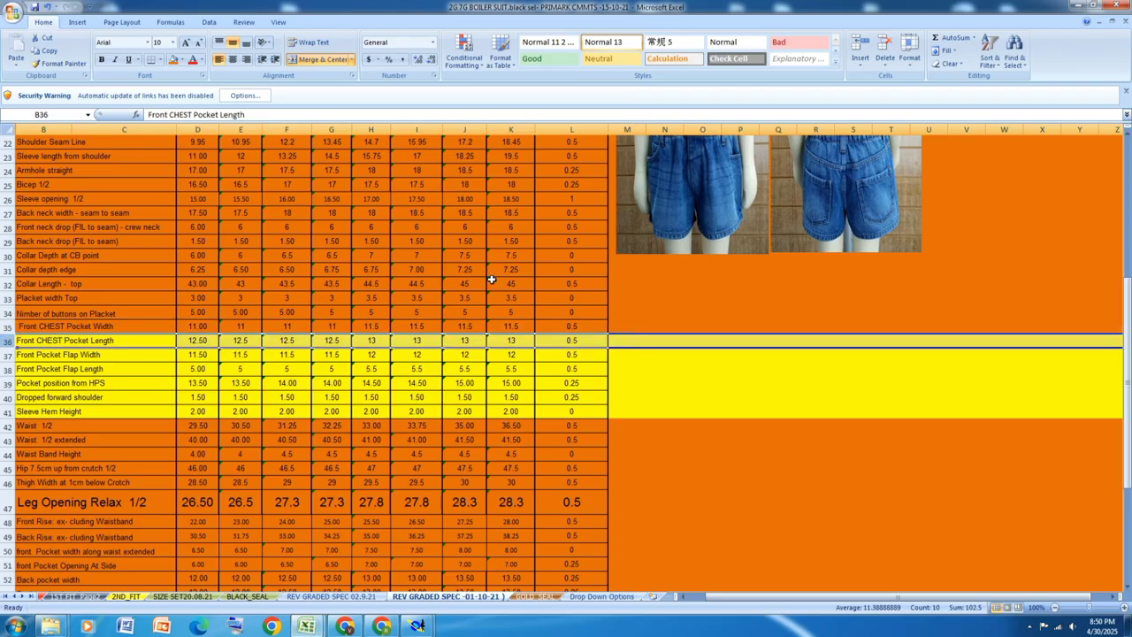
click(173, 60)
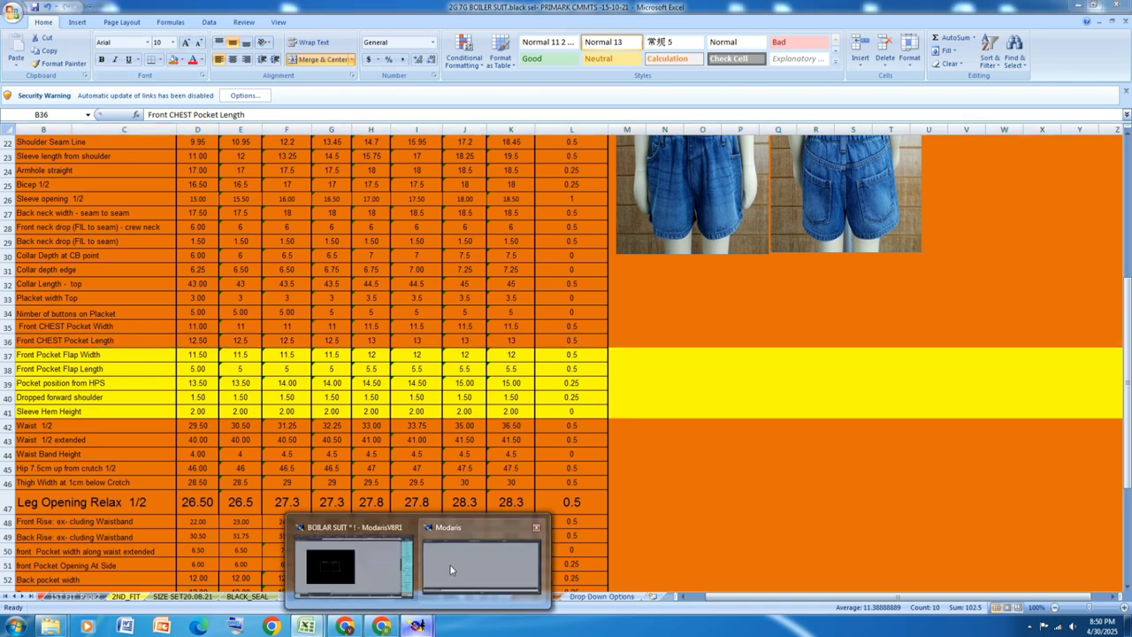
In Modaris, set the wider outline's upper-left curve point to ddx -0.50 between sizes 10/11 and 11/12, and copy it along the left edge with ReportX
click(416, 626)
key(ctrl+g)
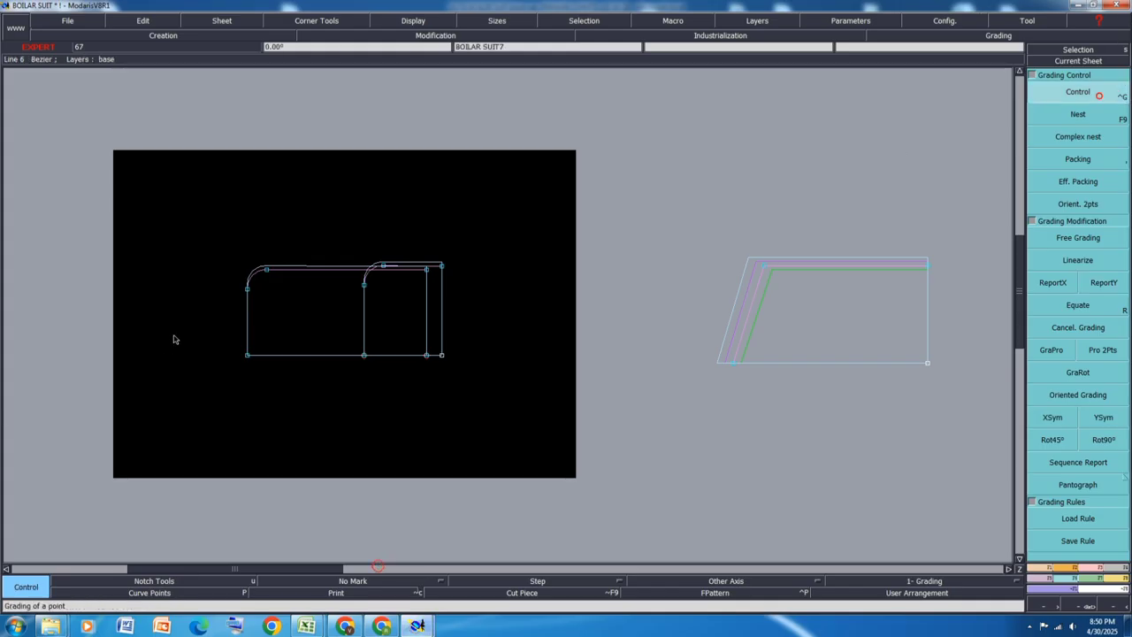
click(267, 270)
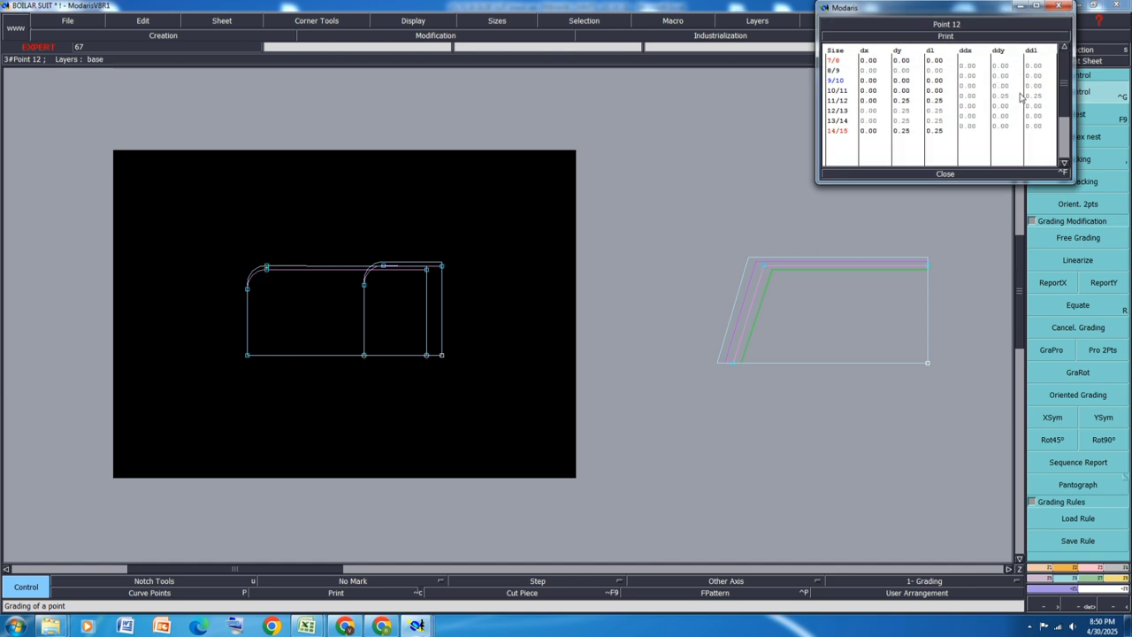
click(969, 96)
key(Return)
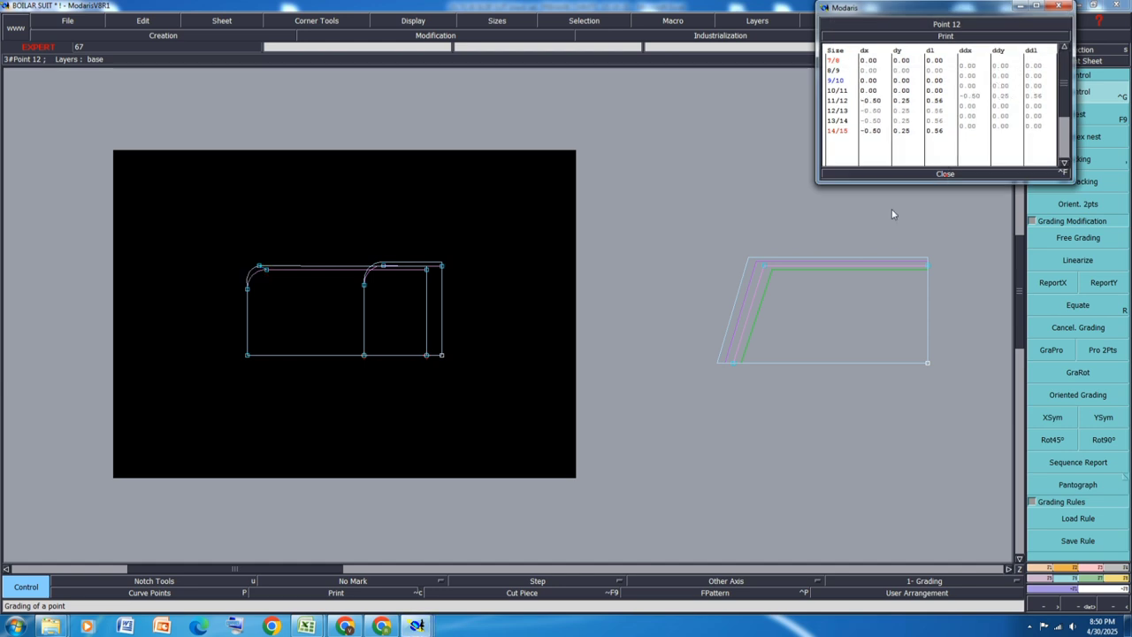
click(946, 173)
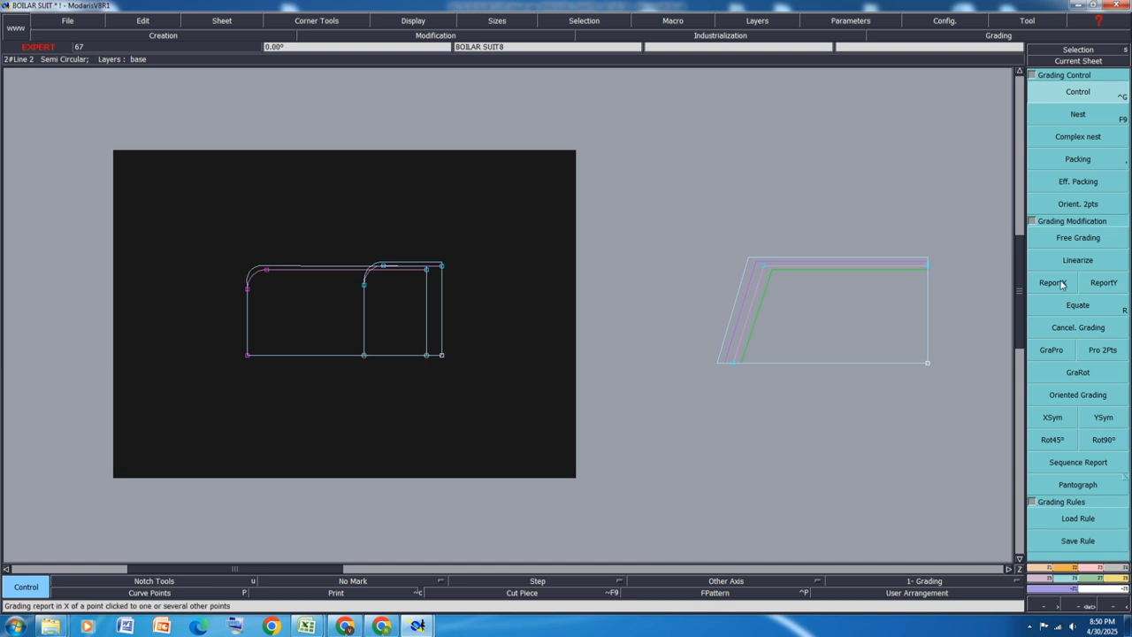
click(1054, 282)
click(266, 276)
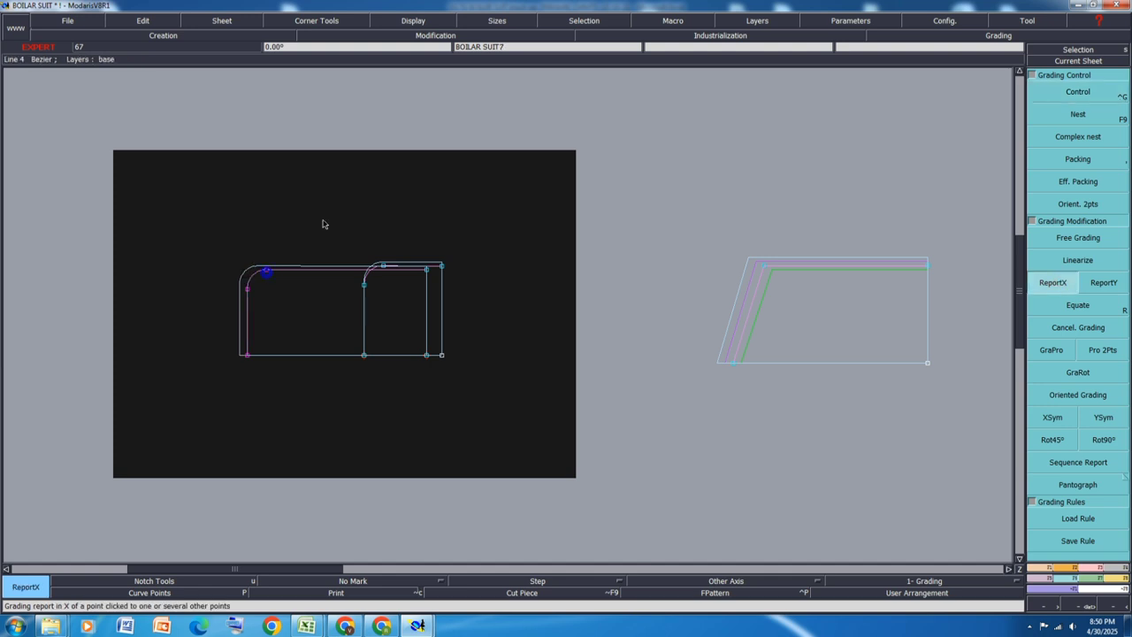
In the Excel spec sheet, fill the Front Pocket Flap Width and Front Pocket Flap Length rows with orange
mouse_move(321, 625)
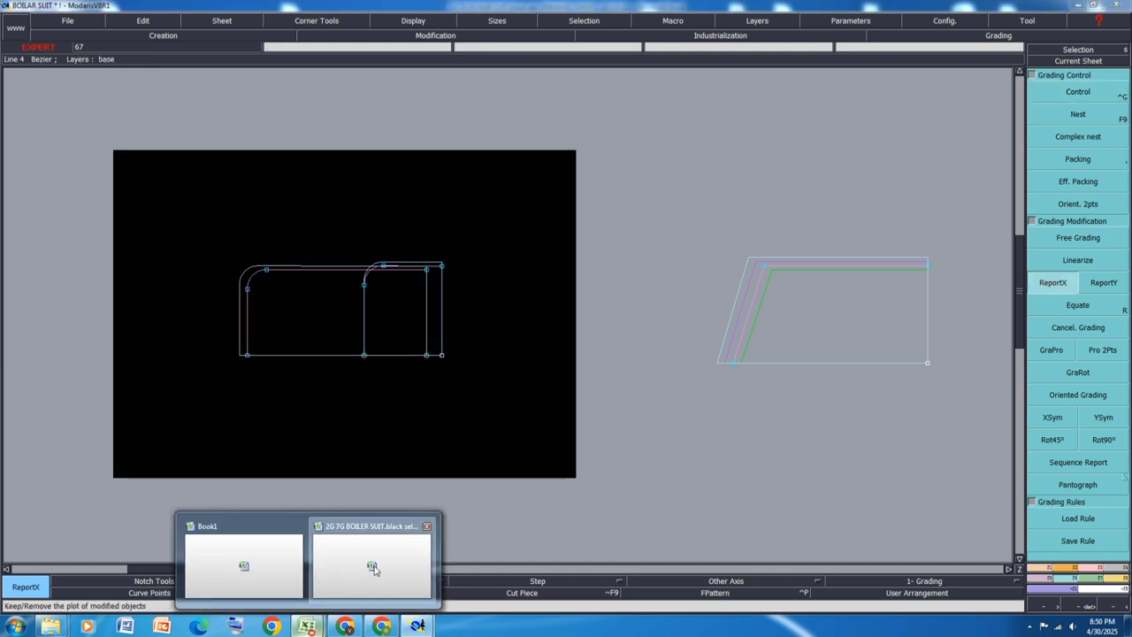
click(350, 591)
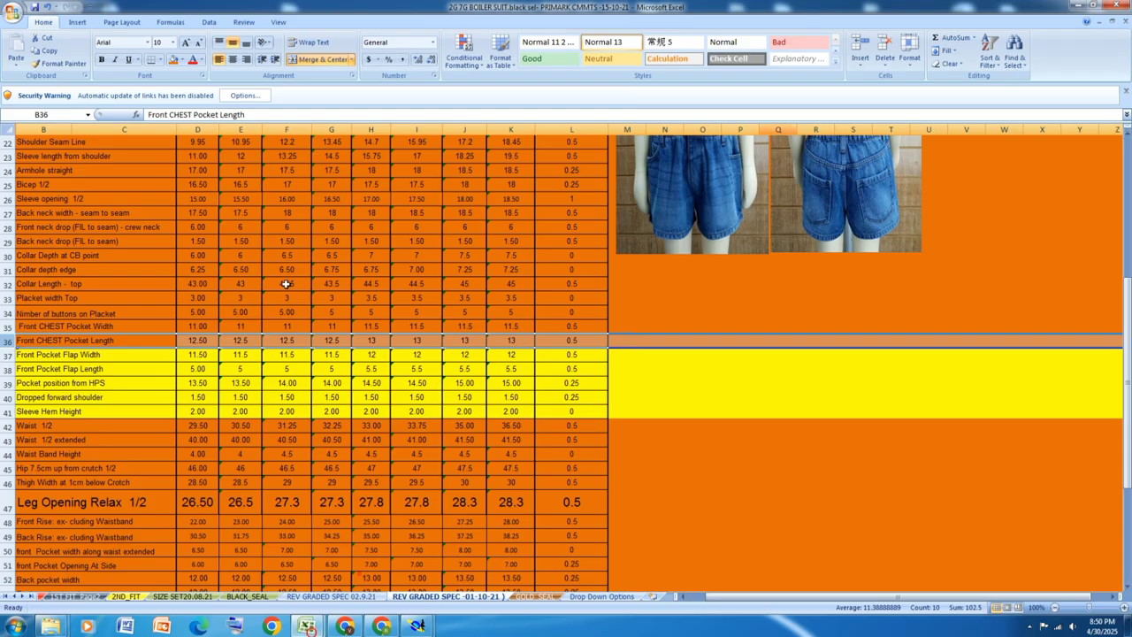
click(7, 355)
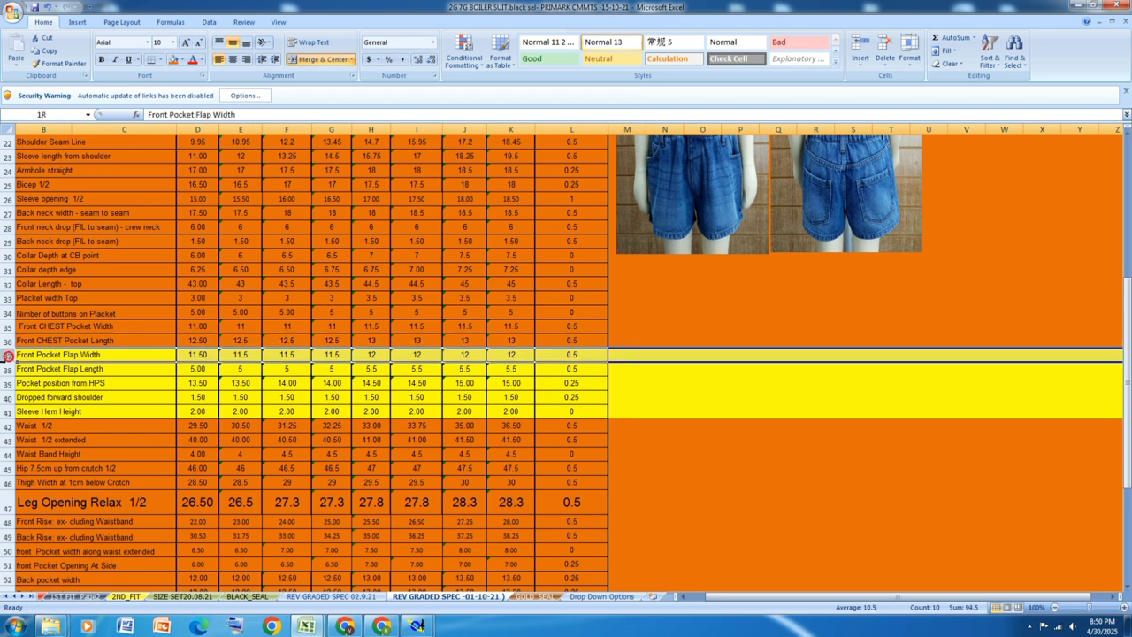
drag(7, 354, 7, 369)
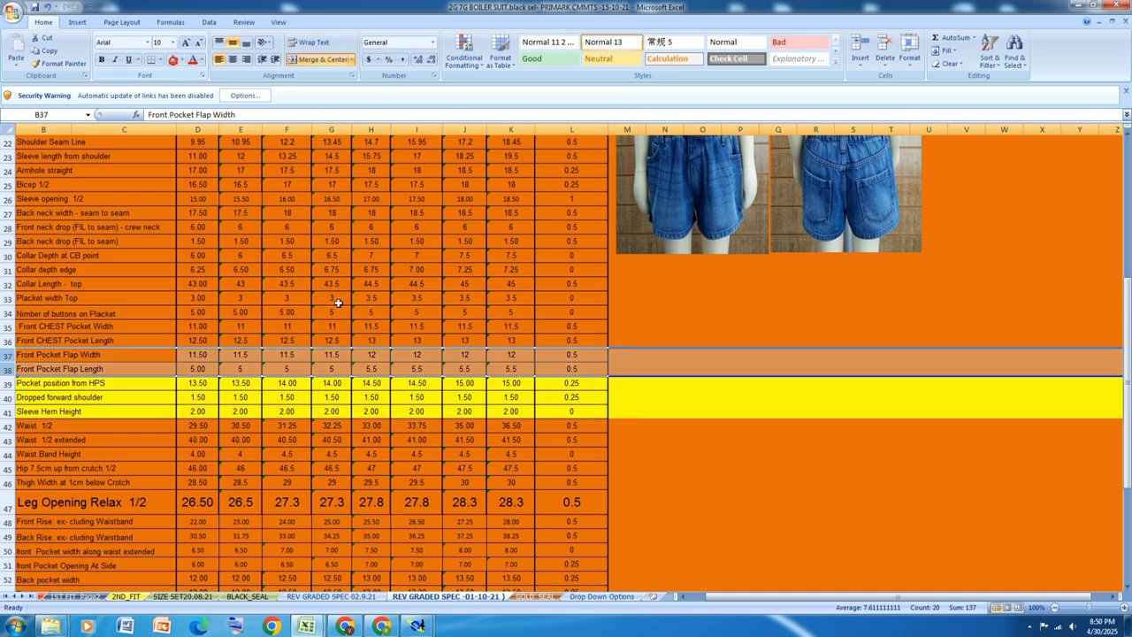
right_click(699, 466)
key(Escape)
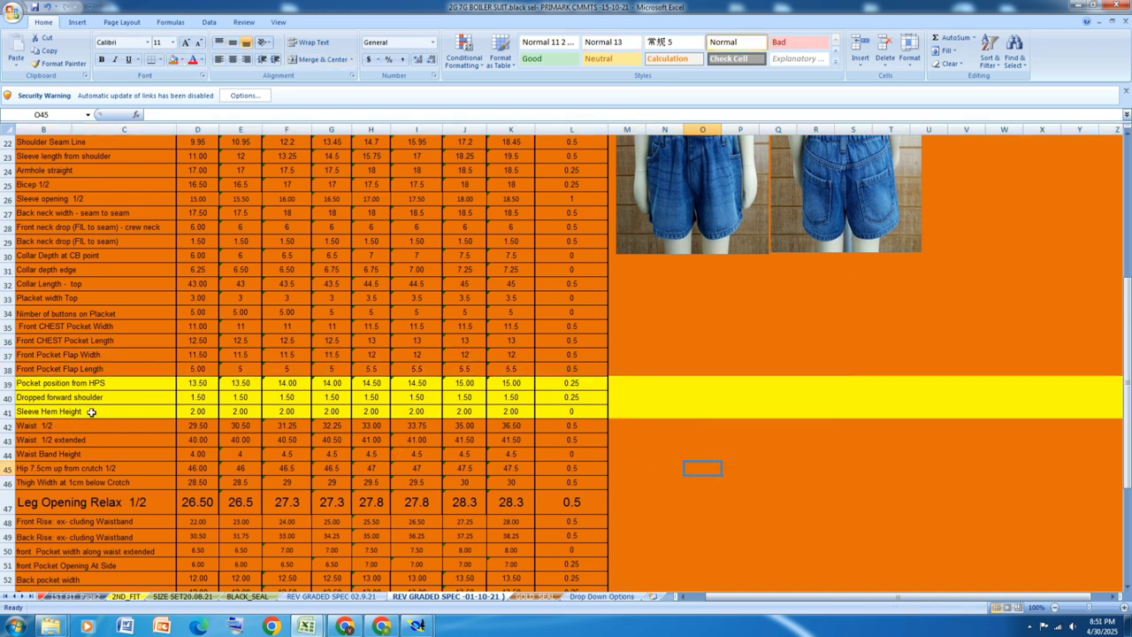
Fill the Dropped forward shoulder and Sleeve Hem Height rows with orange
click(5, 397)
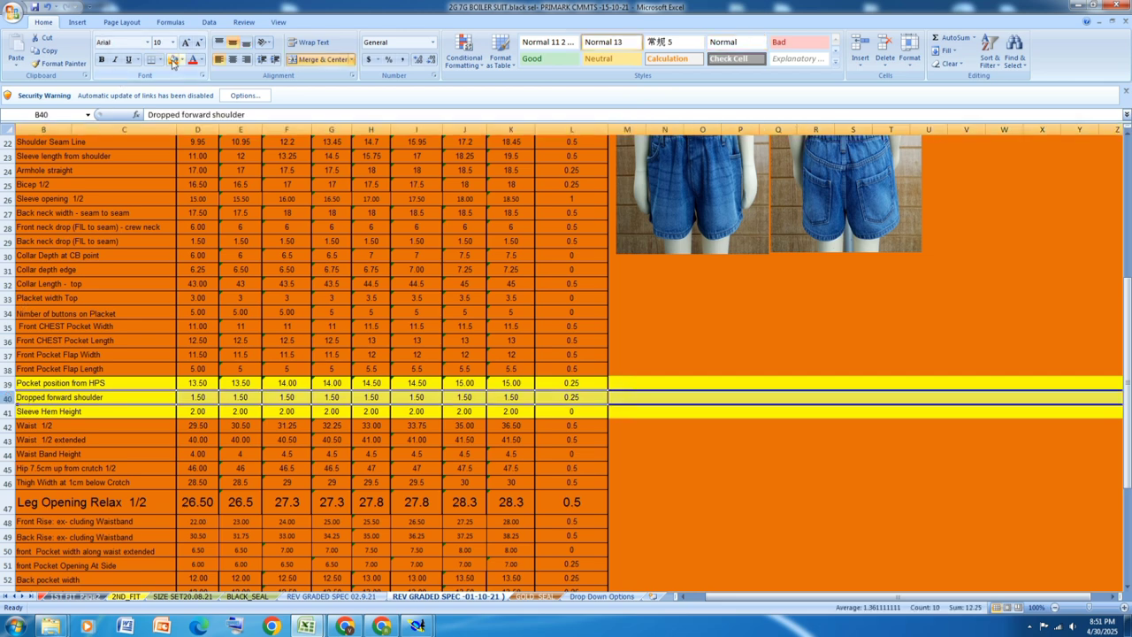
click(32, 398)
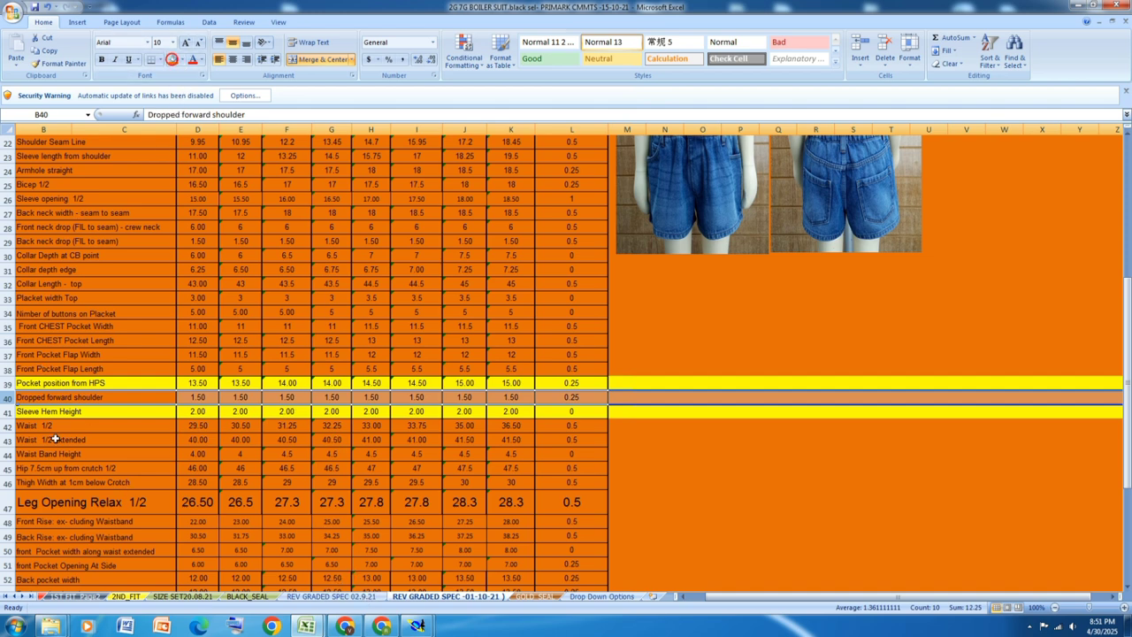
click(7, 412)
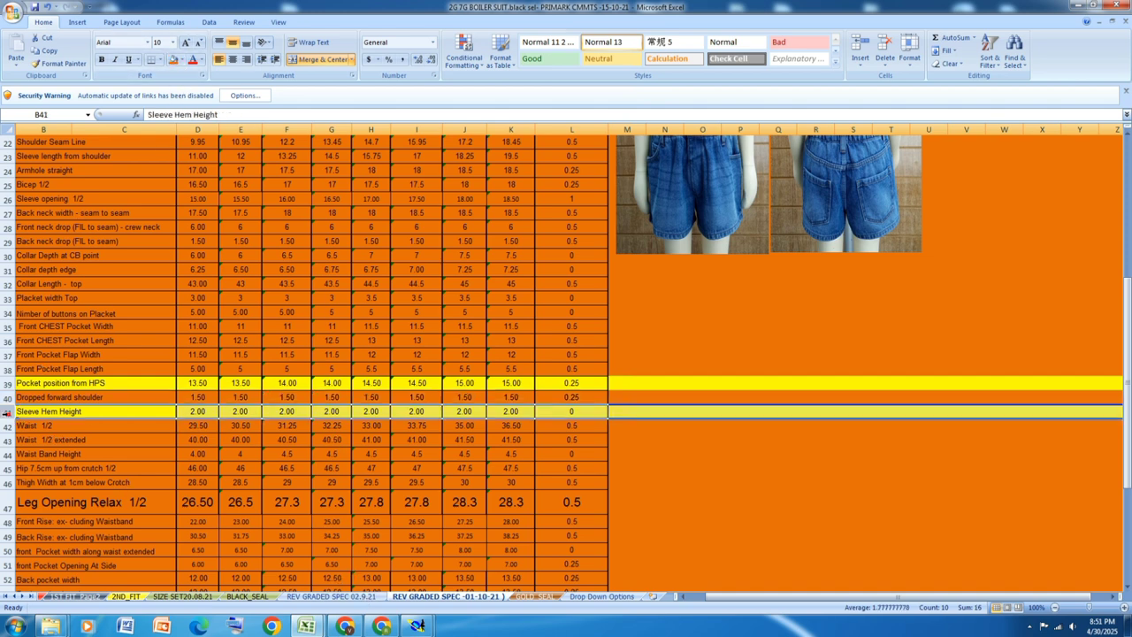
click(174, 60)
click(450, 500)
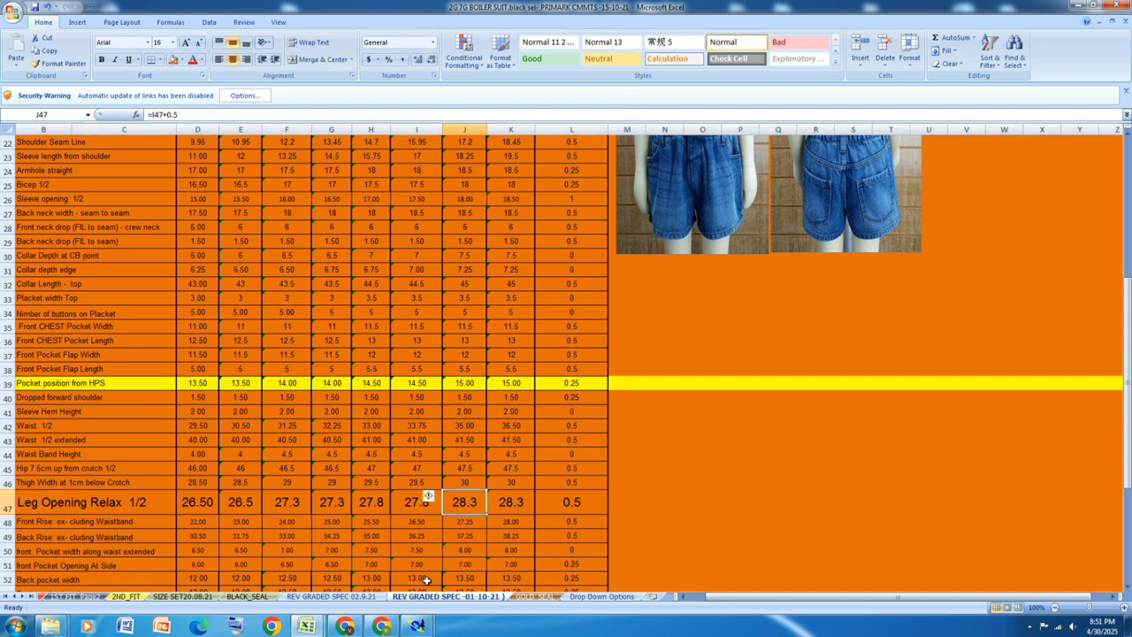
Switch to Modaris and copy the wider outline's left-edge X grading to the left-edge points of the narrower outline with ReportX
mouse_move(418, 626)
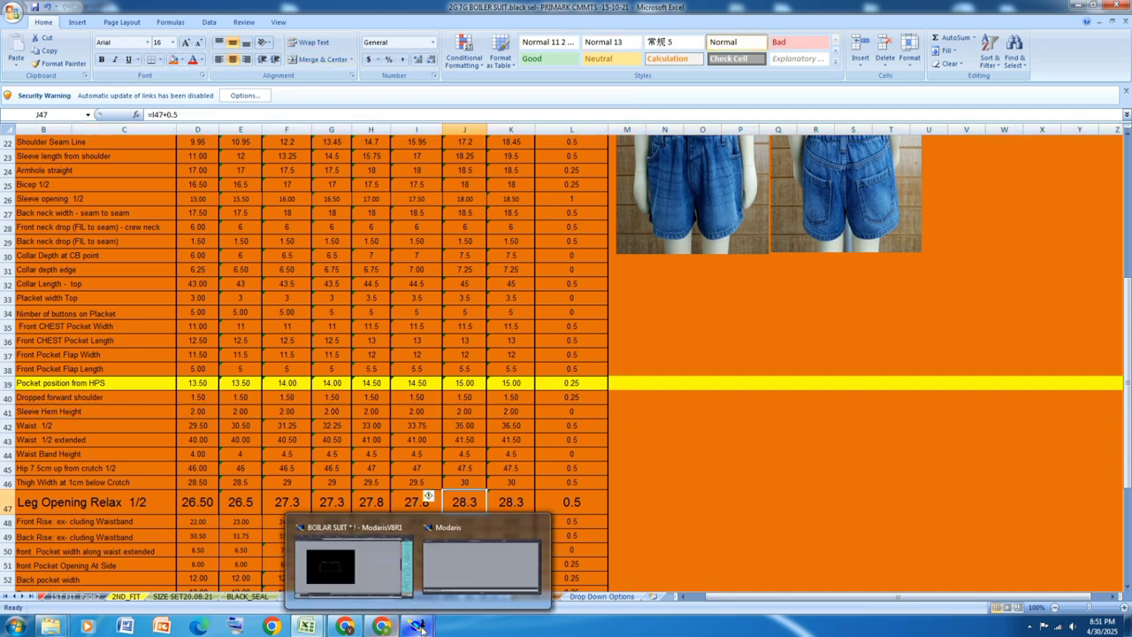
click(354, 564)
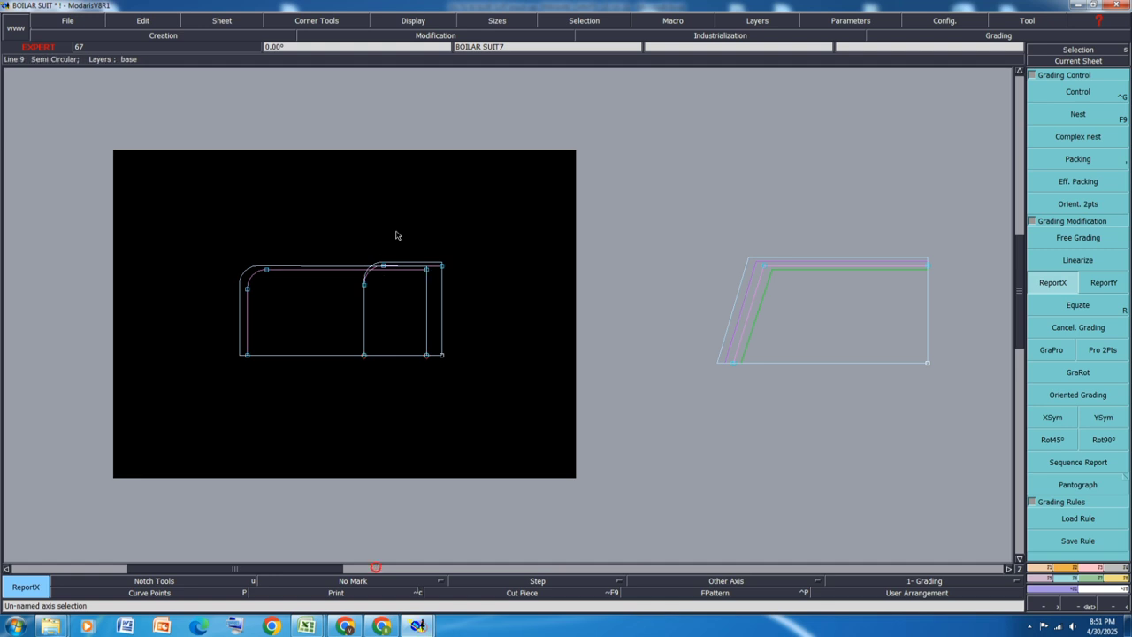
drag(397, 233, 346, 398)
click(1032, 287)
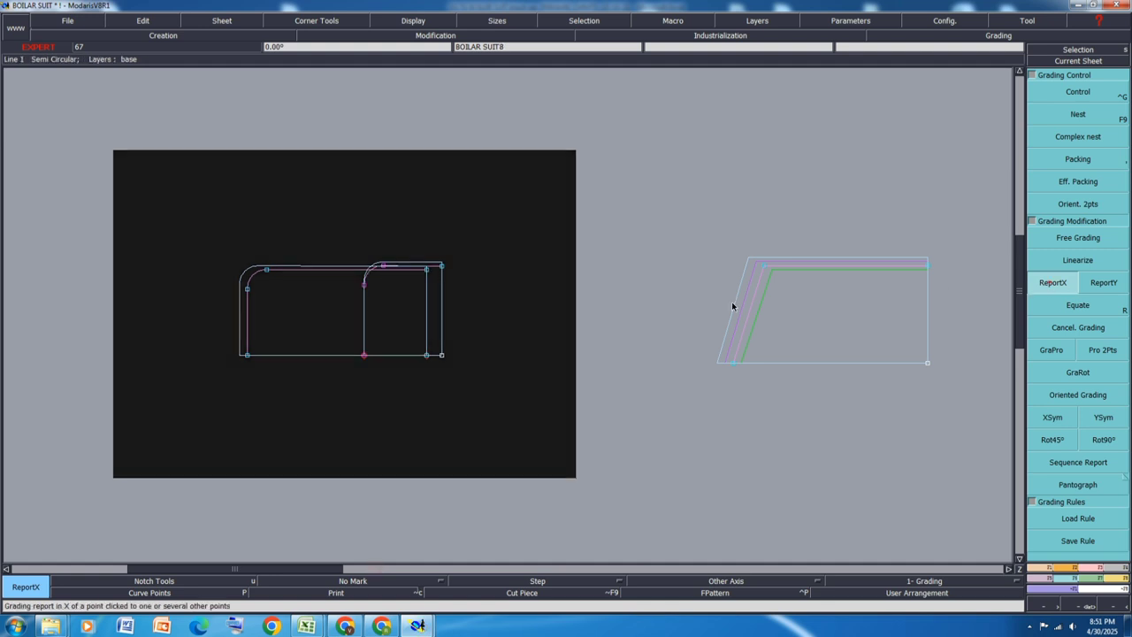
click(246, 288)
click(364, 286)
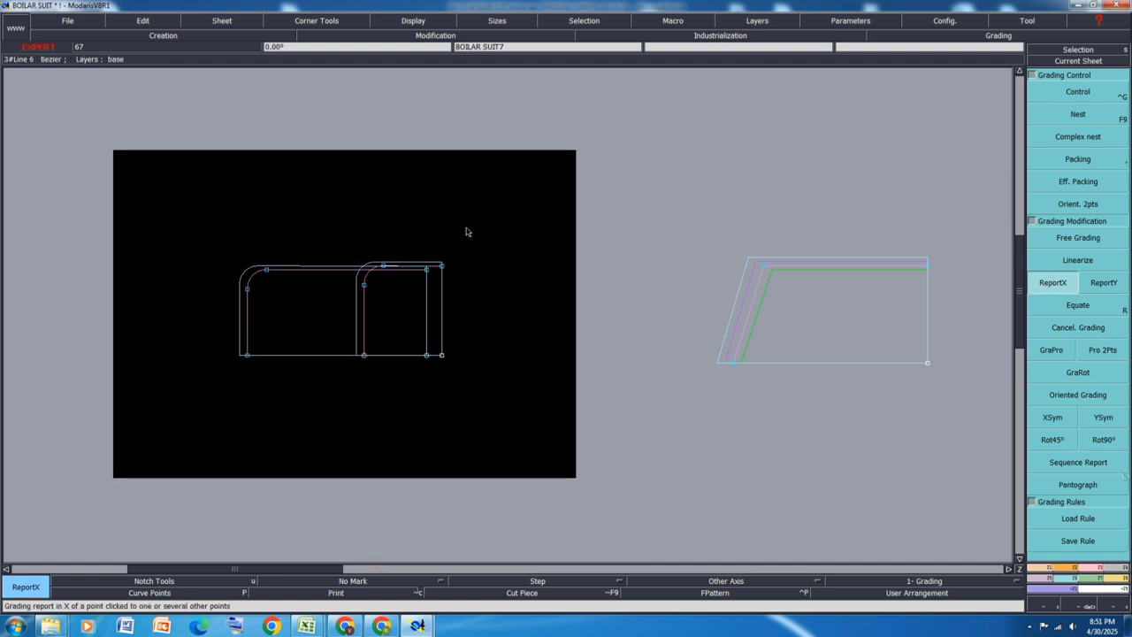
Align the wider outline's top curve point horizontally with its upper-right corner using Ali 2Pts, and save the model
key(a)
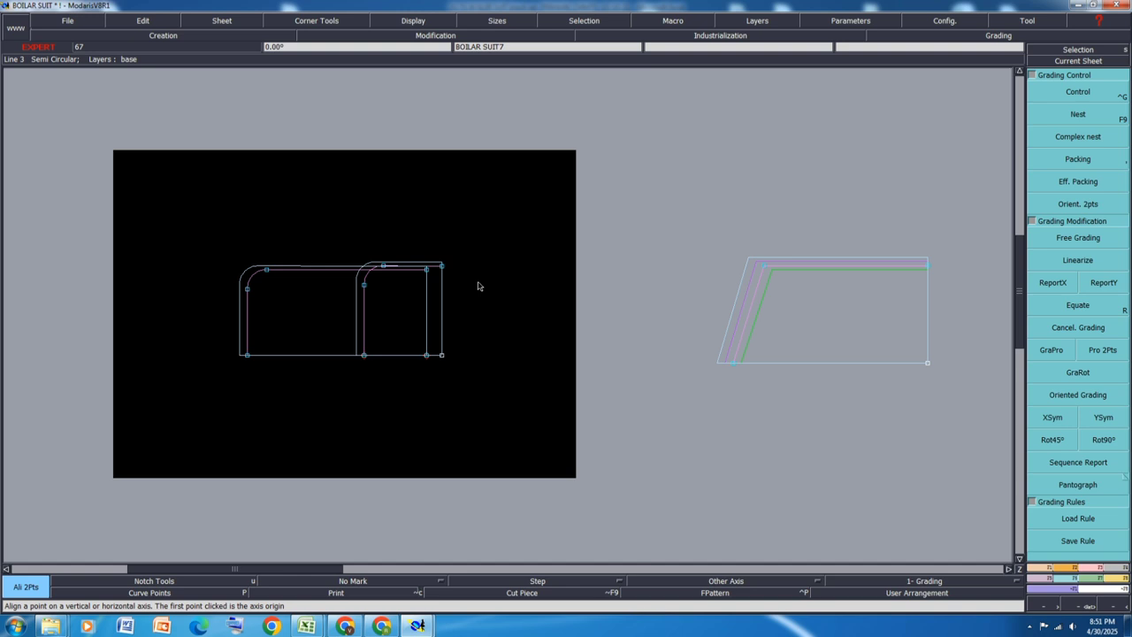
click(427, 270)
click(267, 270)
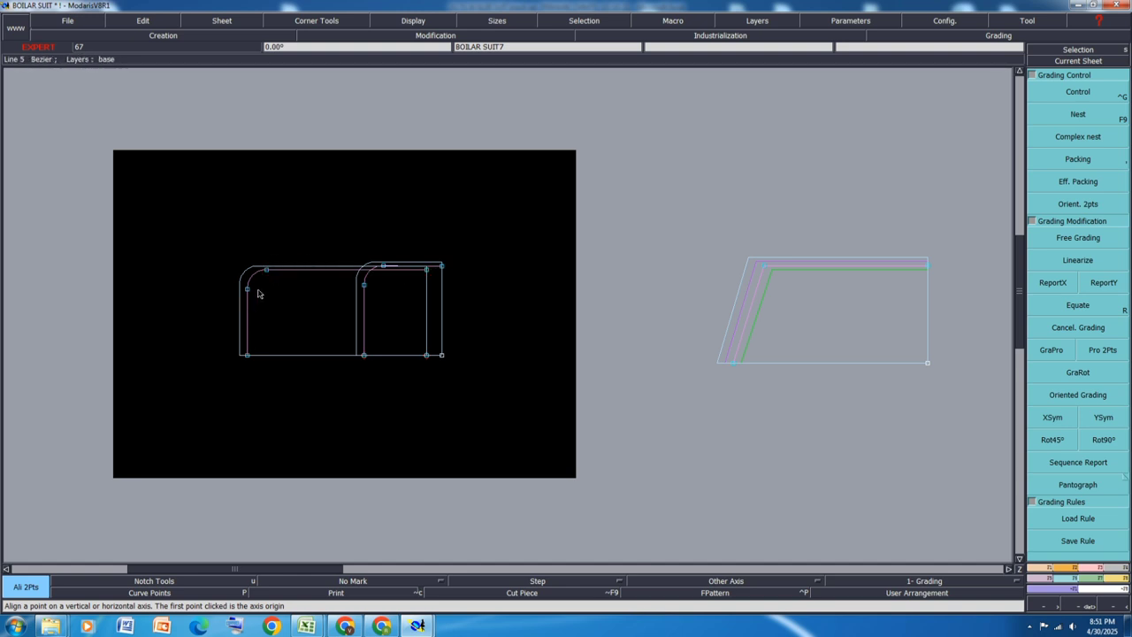
key(ctrl+s)
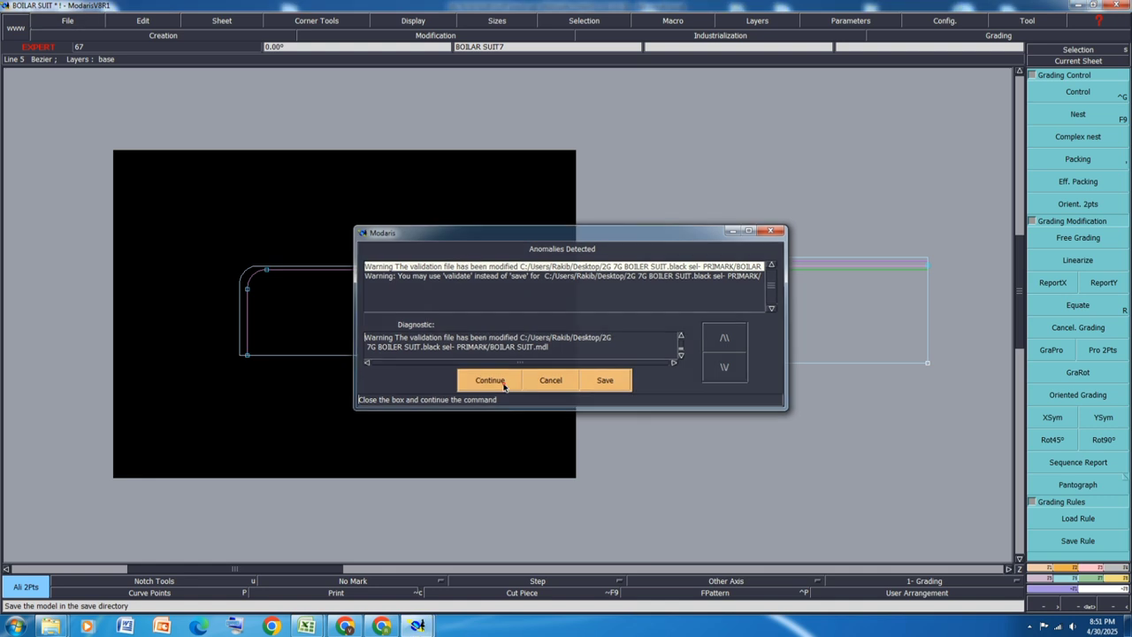
click(496, 380)
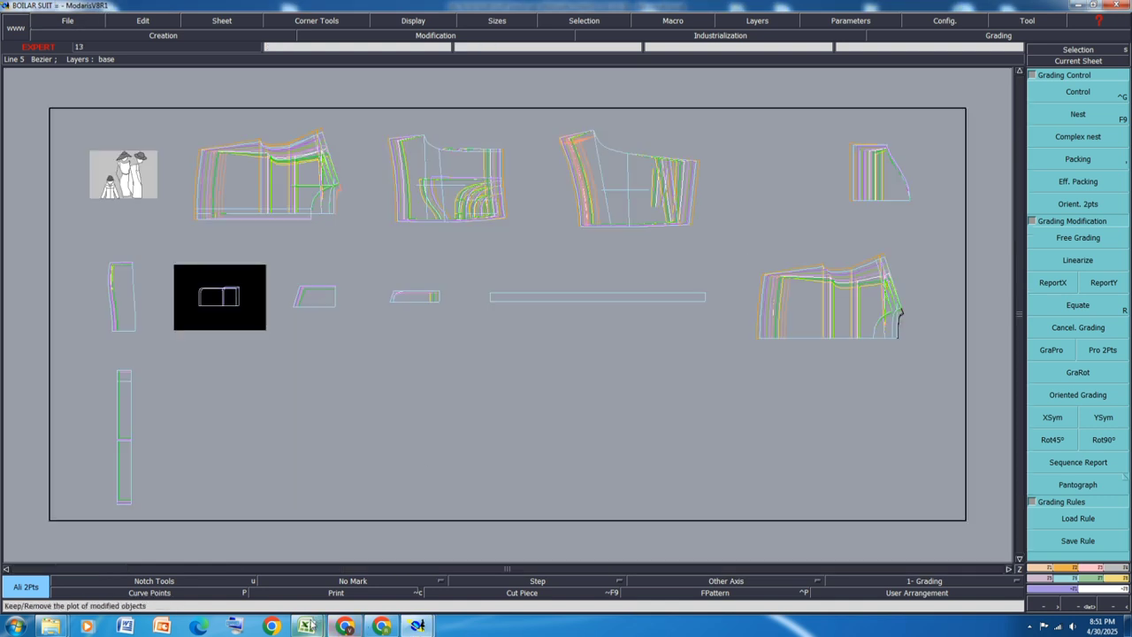
Switch to the boiler suit spec workbook in Excel, fill the Pocket position from HPS row with orange, and save the workbook
mouse_move(306, 625)
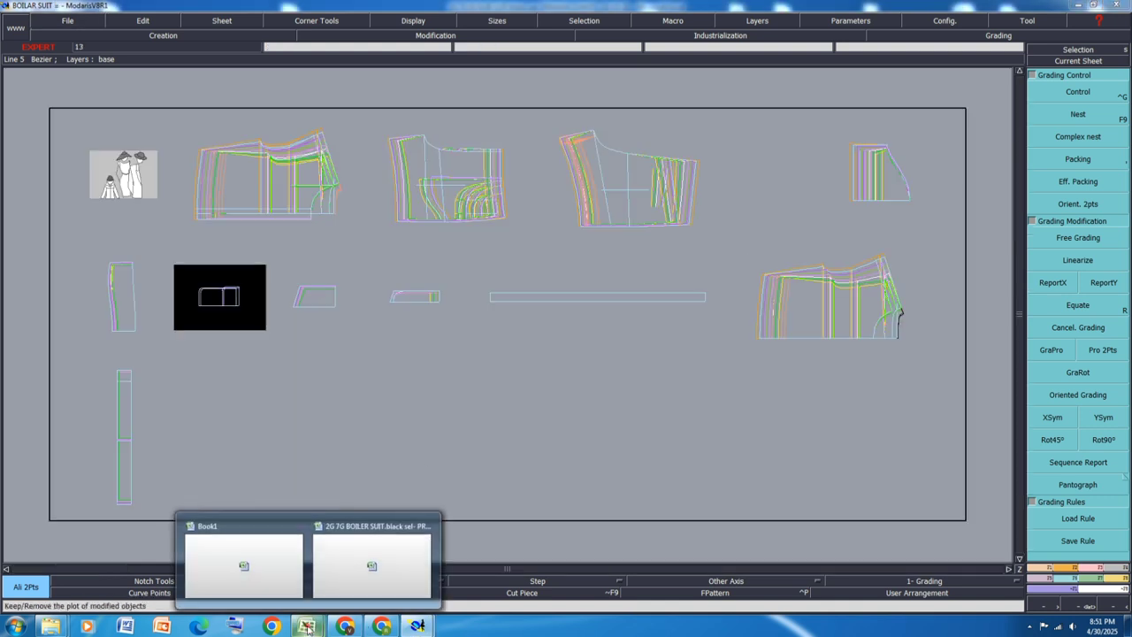
click(269, 548)
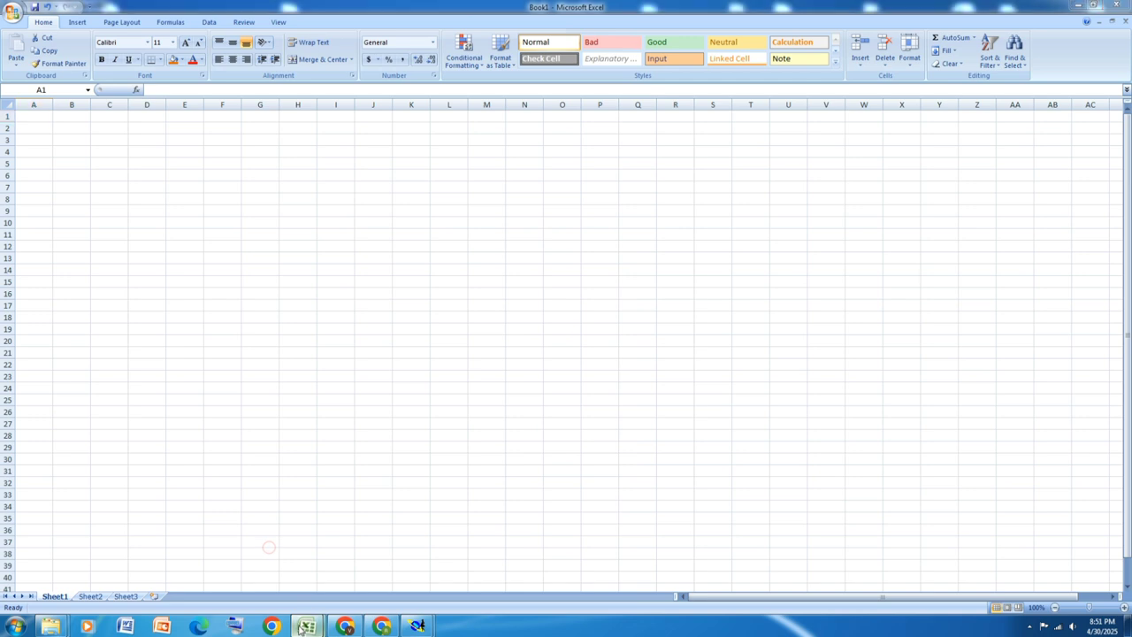
mouse_move(307, 626)
click(353, 578)
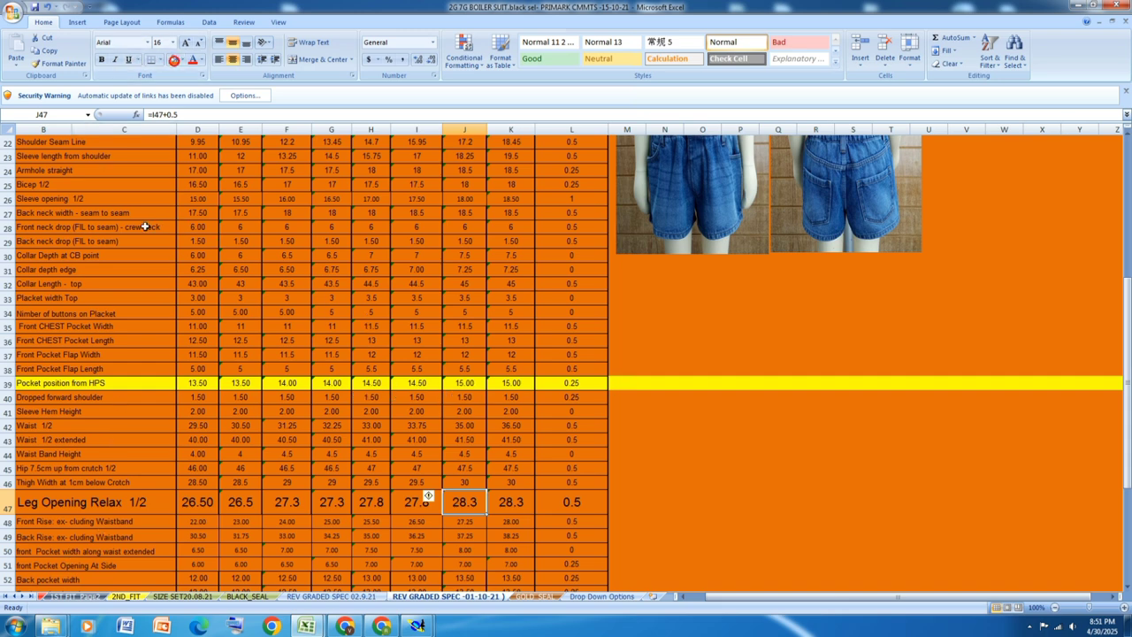
click(8, 383)
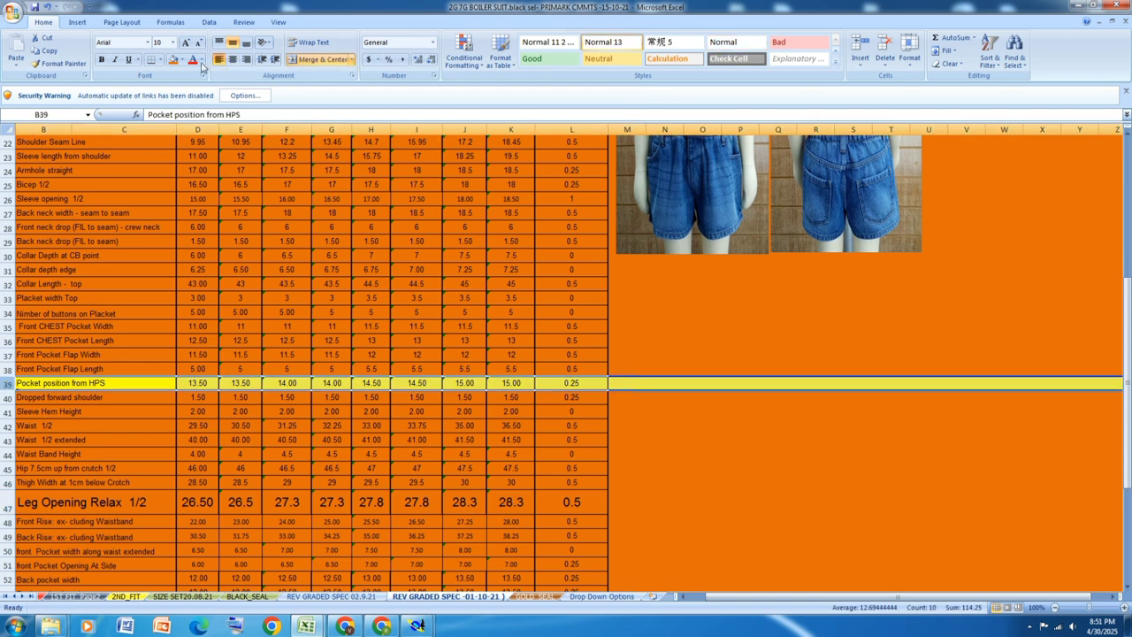
scroll(370, 325, down, 4)
scroll(387, 339, up, 7)
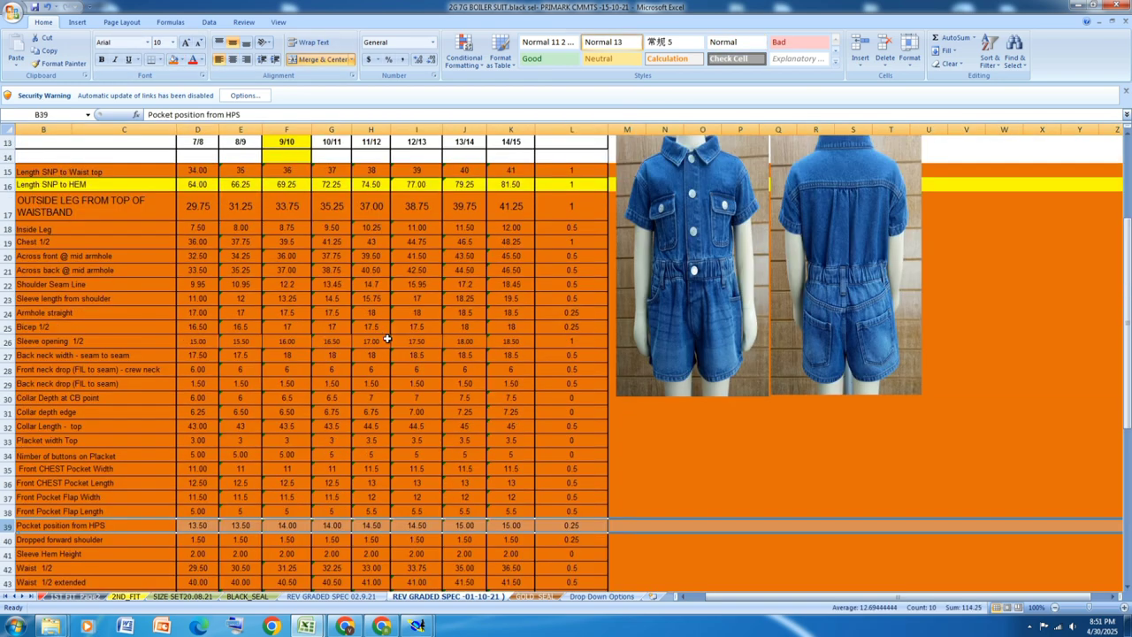
scroll(386, 339, down, 2)
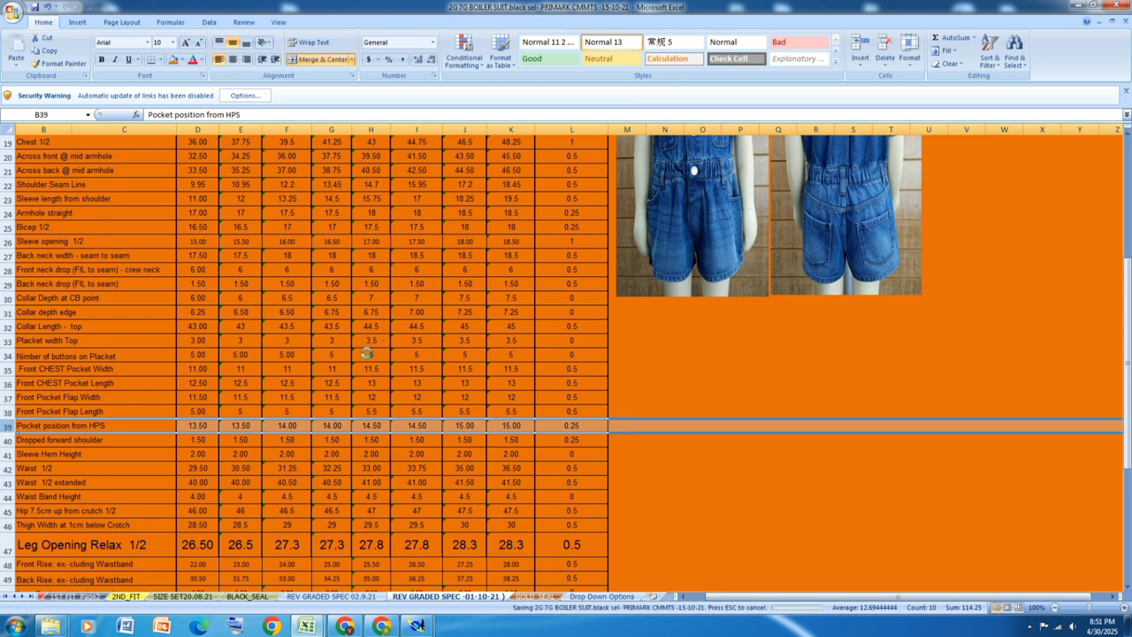
scroll(330, 379, up, 1)
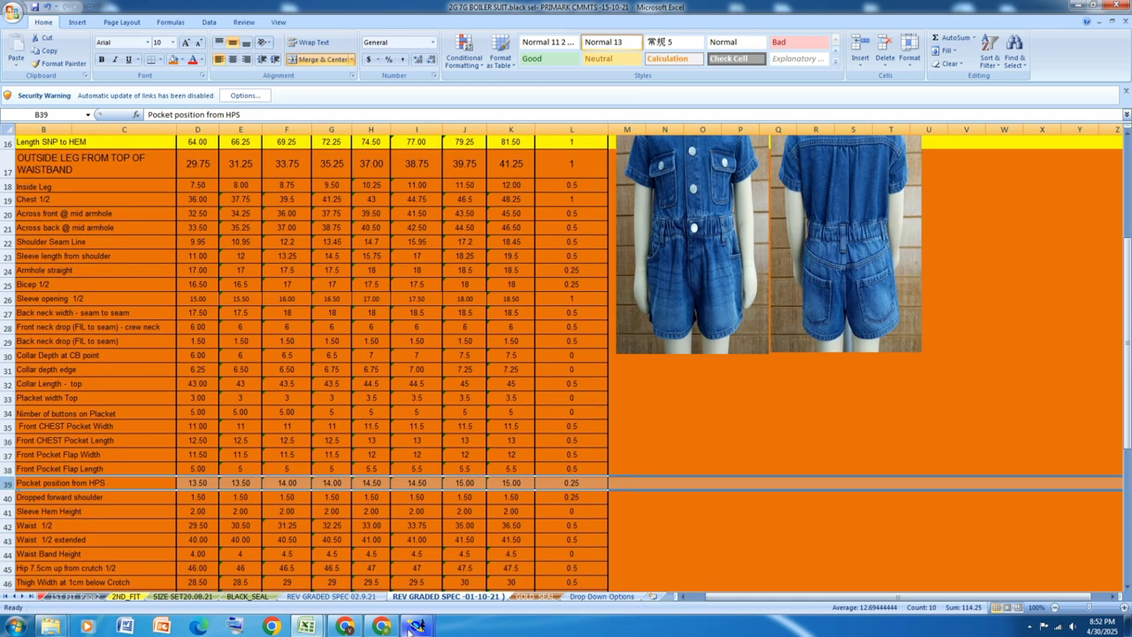
In Modaris, set the front piece's pocket position point below the shoulder to ddx -0.50 between sizes 8/9 and 9/10
mouse_move(417, 626)
click(362, 579)
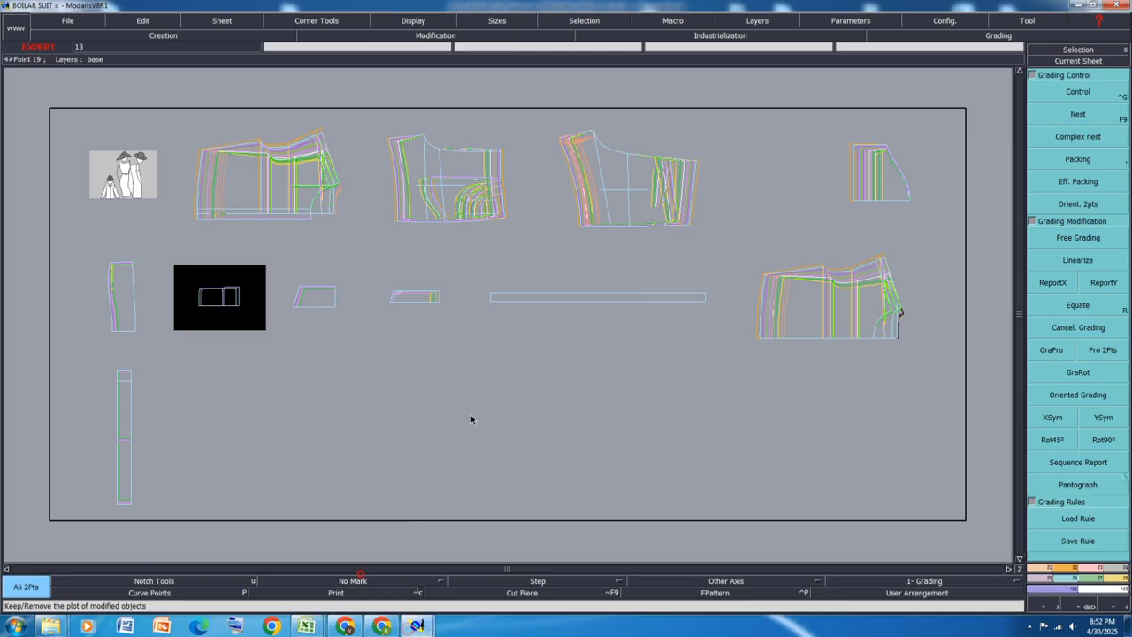
scroll(273, 209, up, 3)
scroll(221, 196, up, 1)
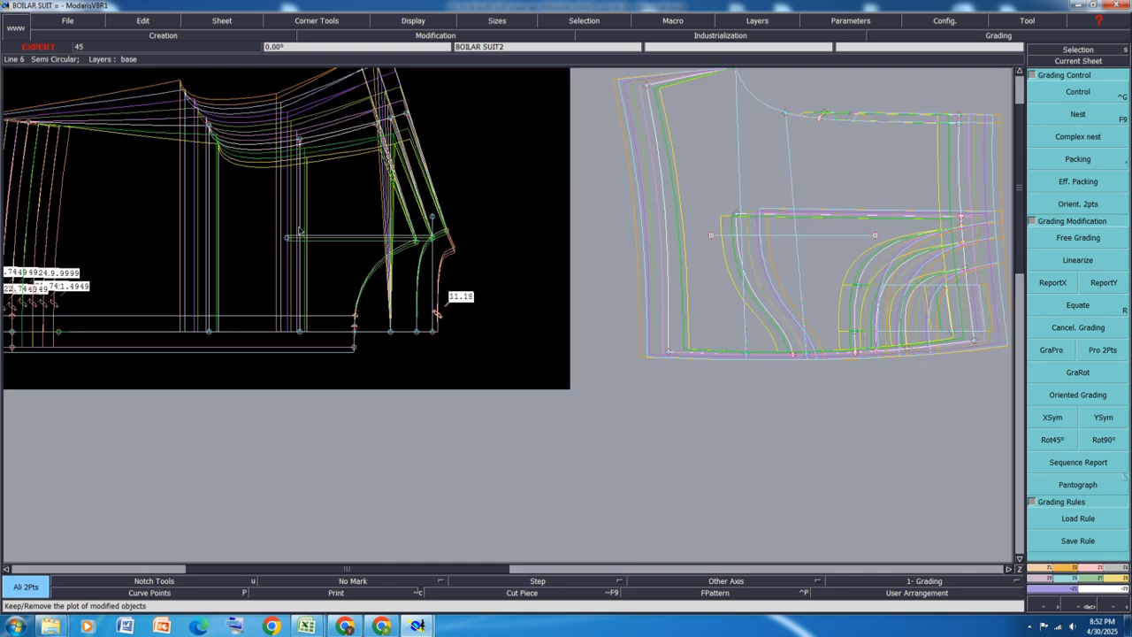
scroll(212, 198, up, 1)
click(1059, 94)
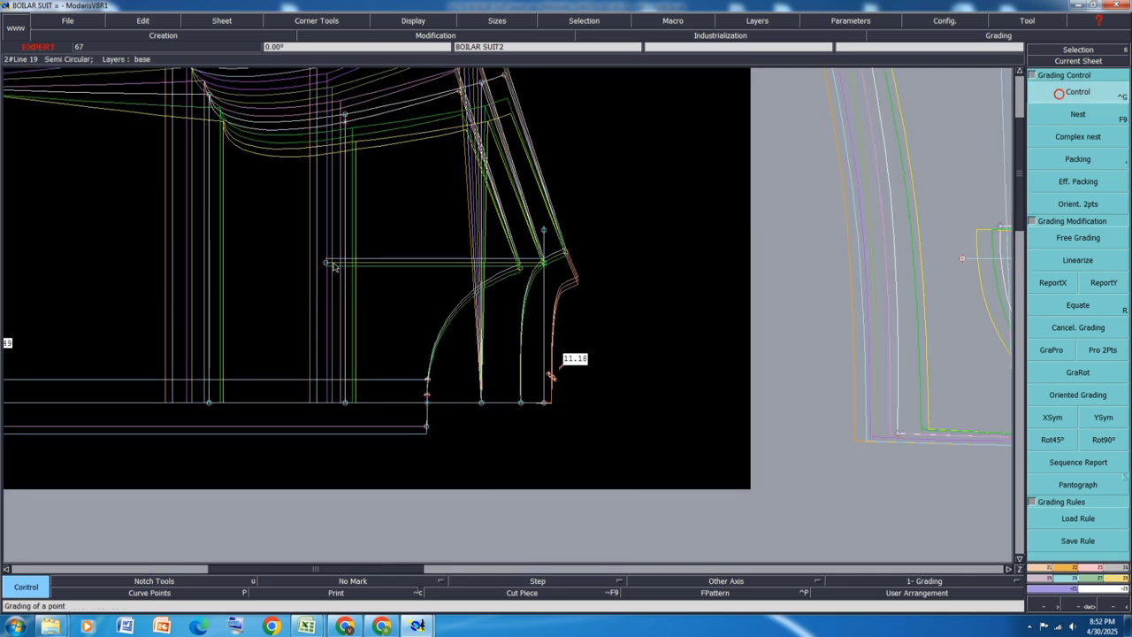
click(325, 263)
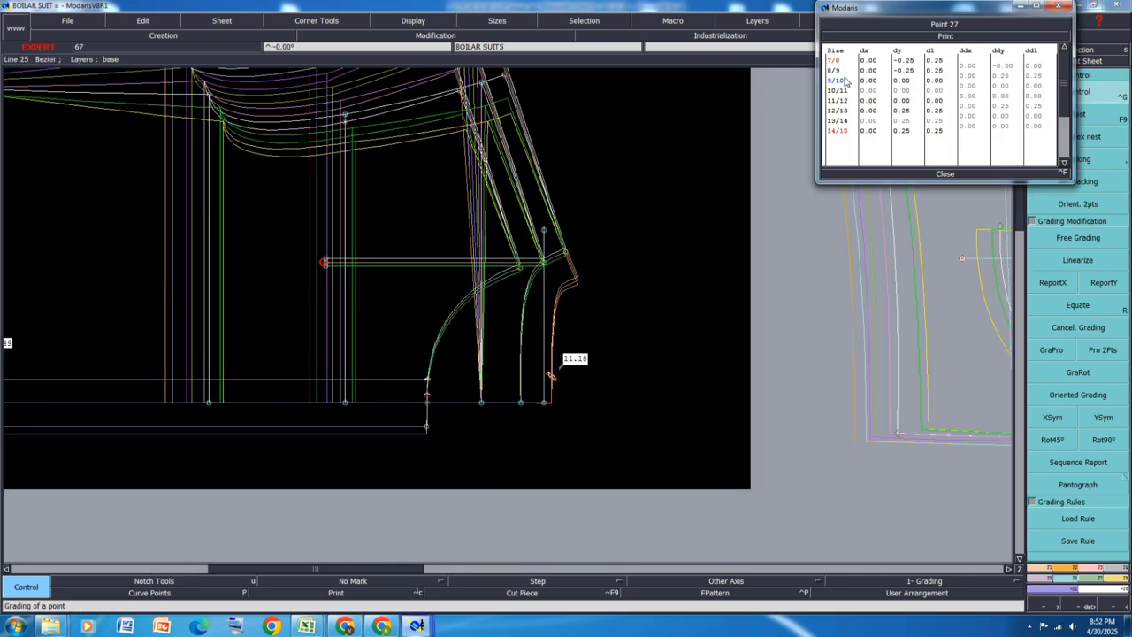
click(968, 76)
text(-0.5)
key(Return)
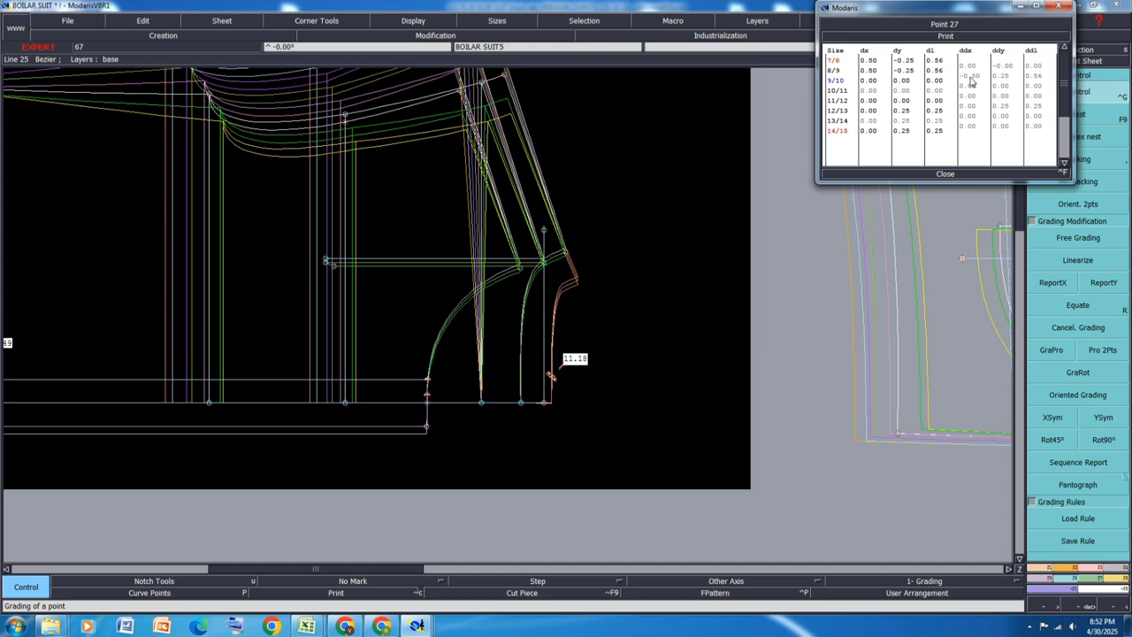
Set the same point's ddx to -0.50 between sizes 10/11 and 11/12 and between 12/13 and 13/14
click(970, 96)
text(-0.5)
key(Return)
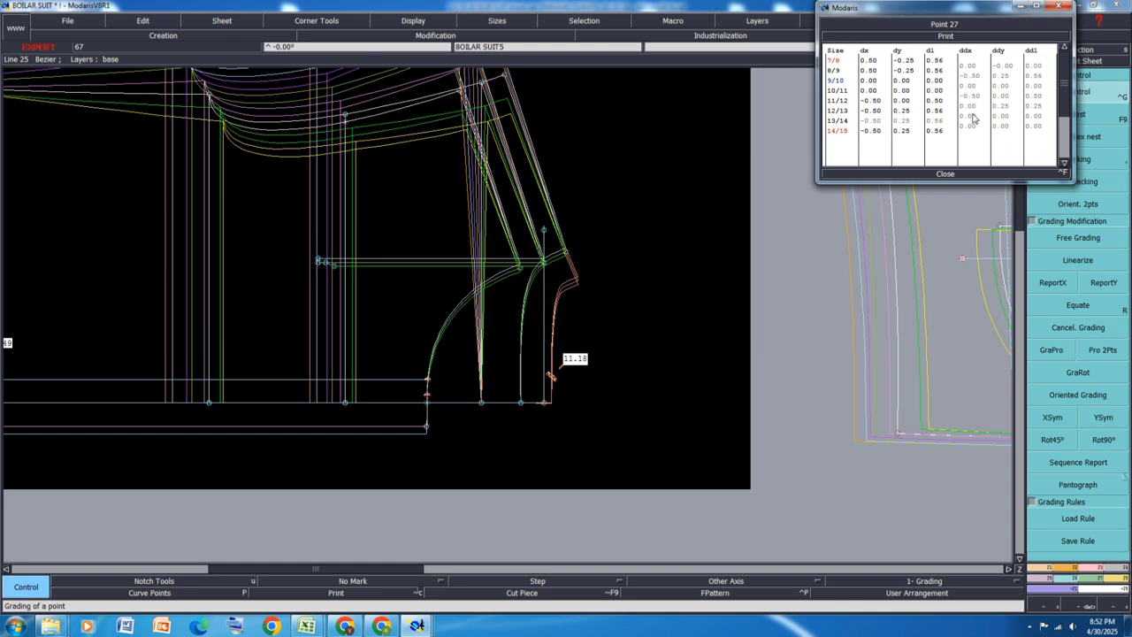
click(971, 116)
text(-0.5)
key(Return)
click(946, 175)
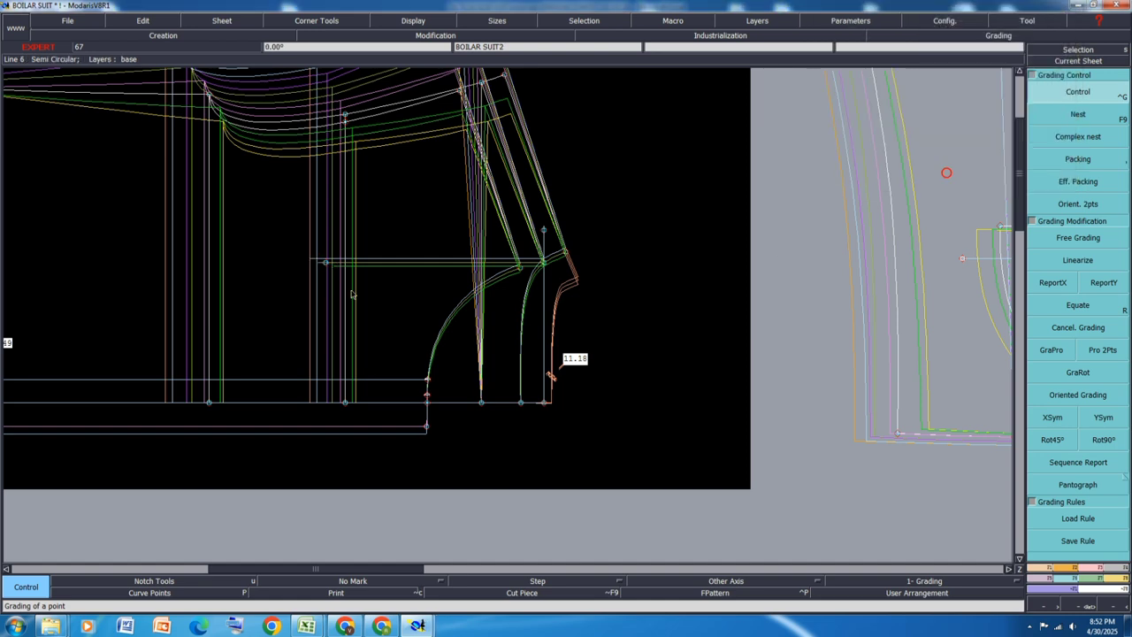
Draw a straight line from the pocket position point to the centre front line, and align its lower end vertically with that point
key(d)
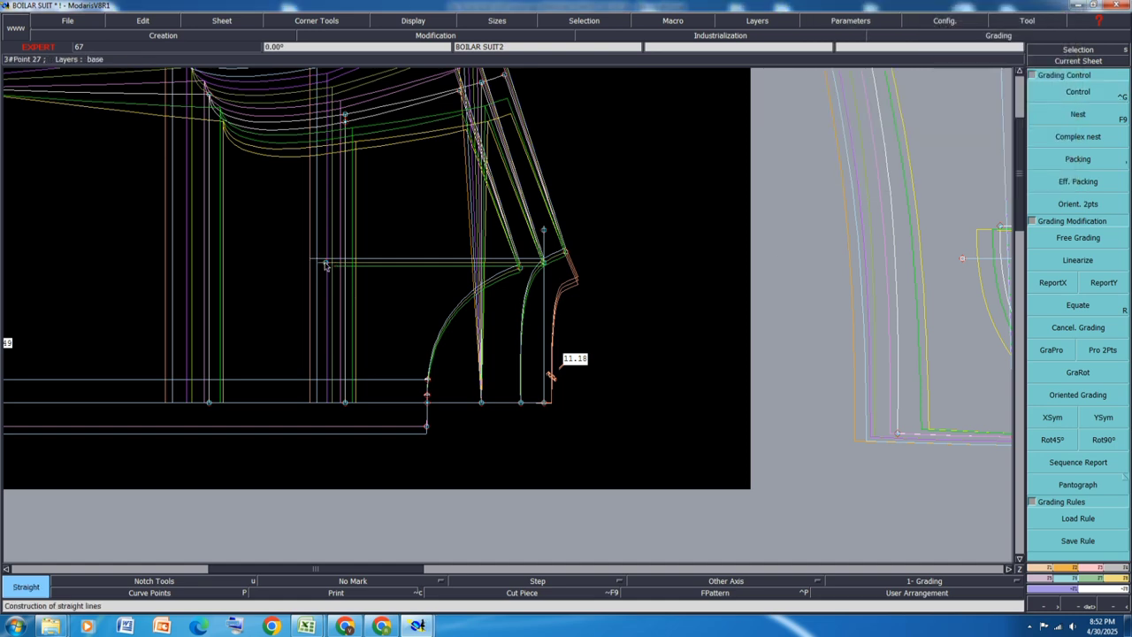
click(325, 264)
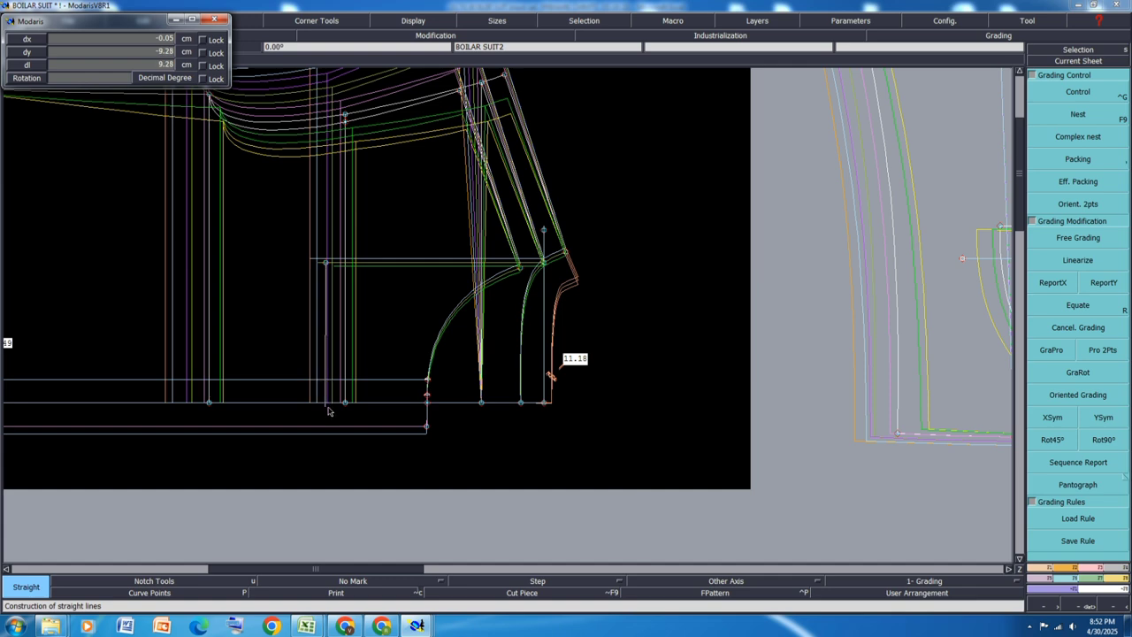
click(325, 410)
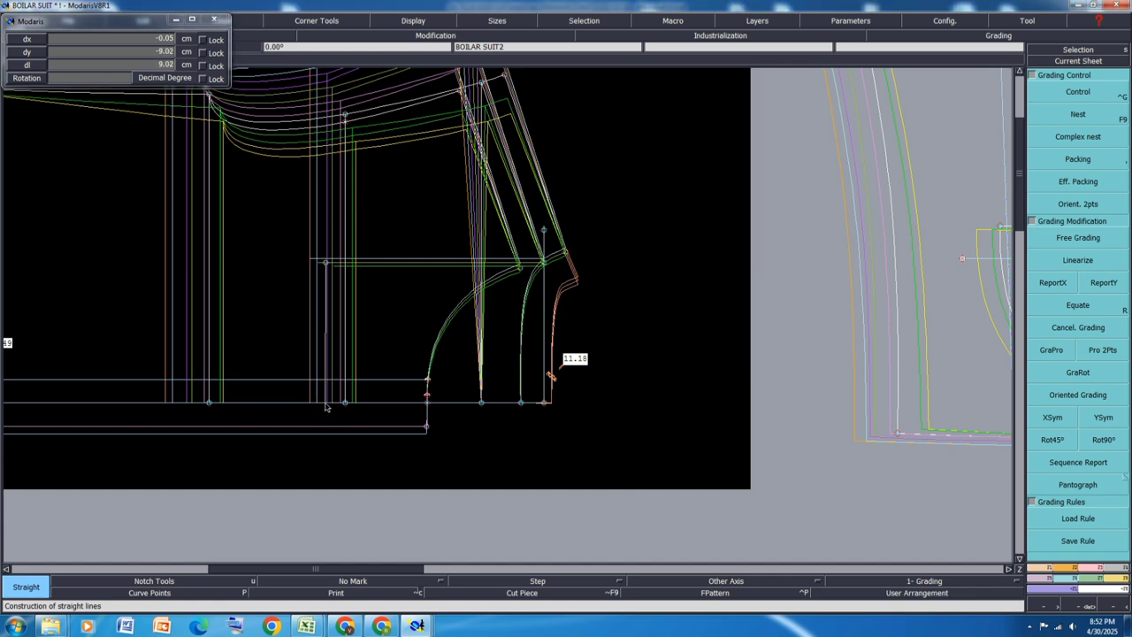
key(a)
click(326, 264)
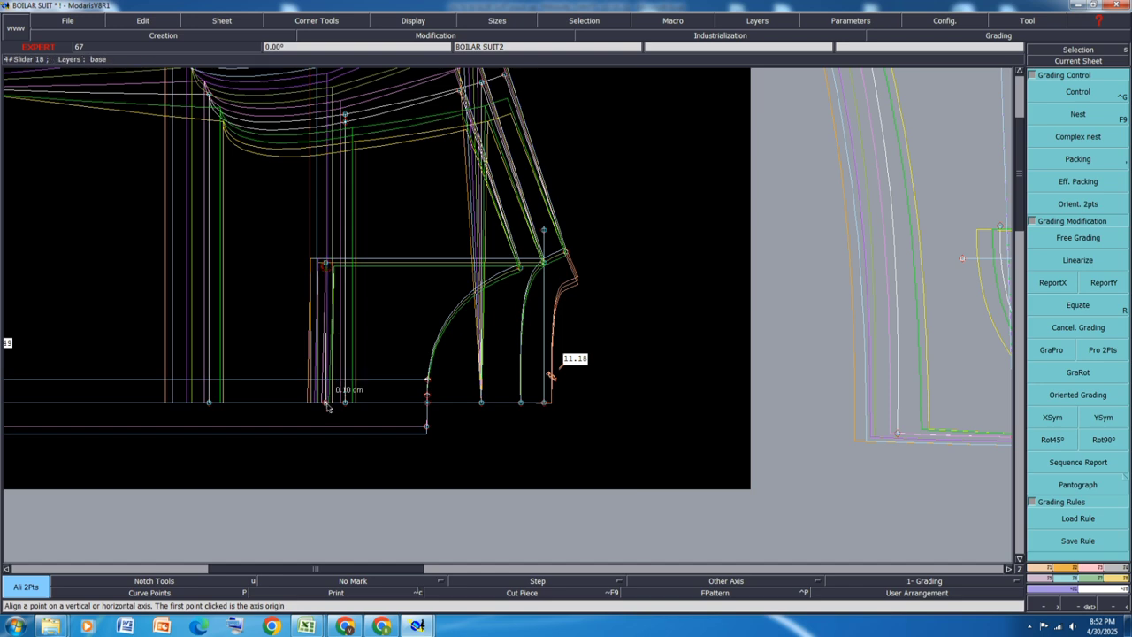
click(326, 402)
With only the base size displayed, add a developed point 4.00 cm up the vertical pocket line from centre front, and insert it in the line
key(F9)
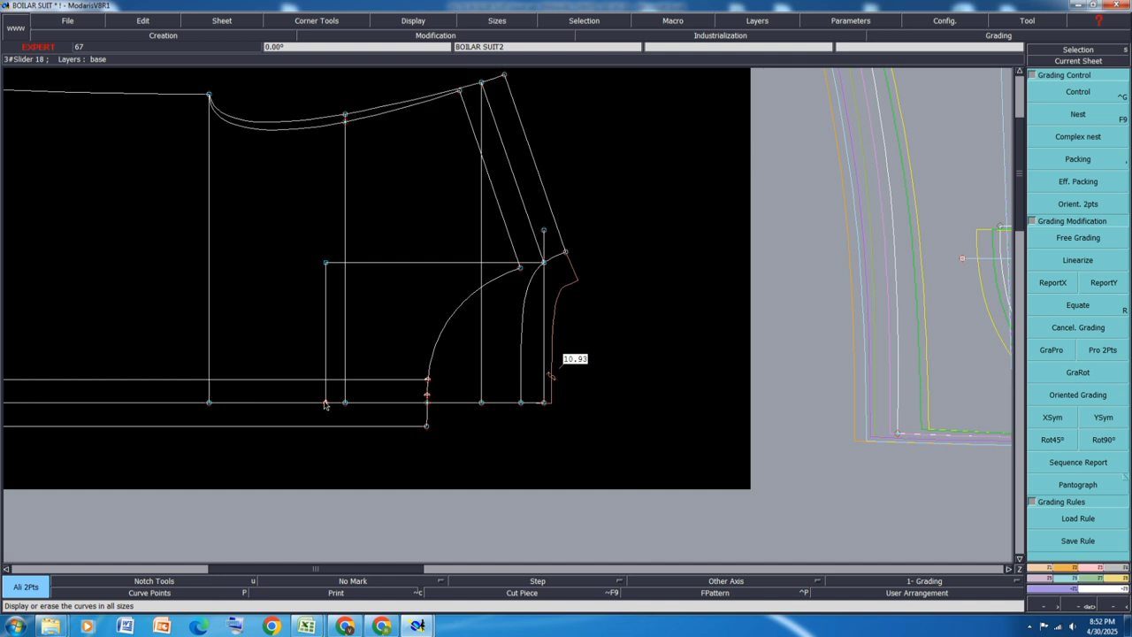
key(d)
click(326, 403)
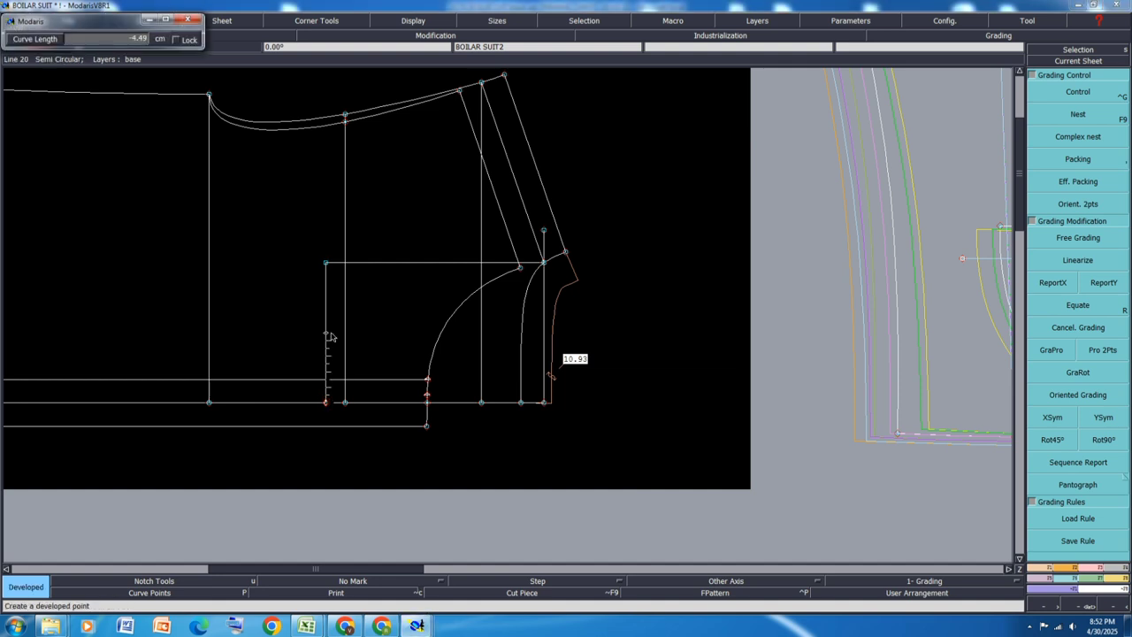
click(329, 336)
key(i)
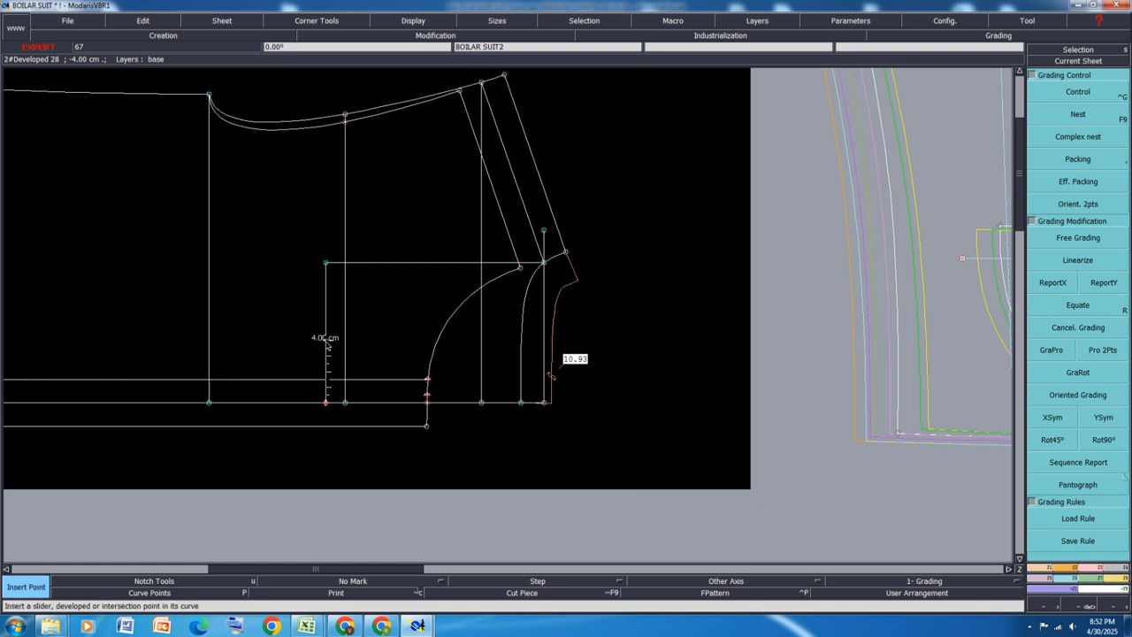
click(327, 342)
Delete the pocket line's lower segment and the horizontal guide line from the shoulder, and save the model
key(Delete)
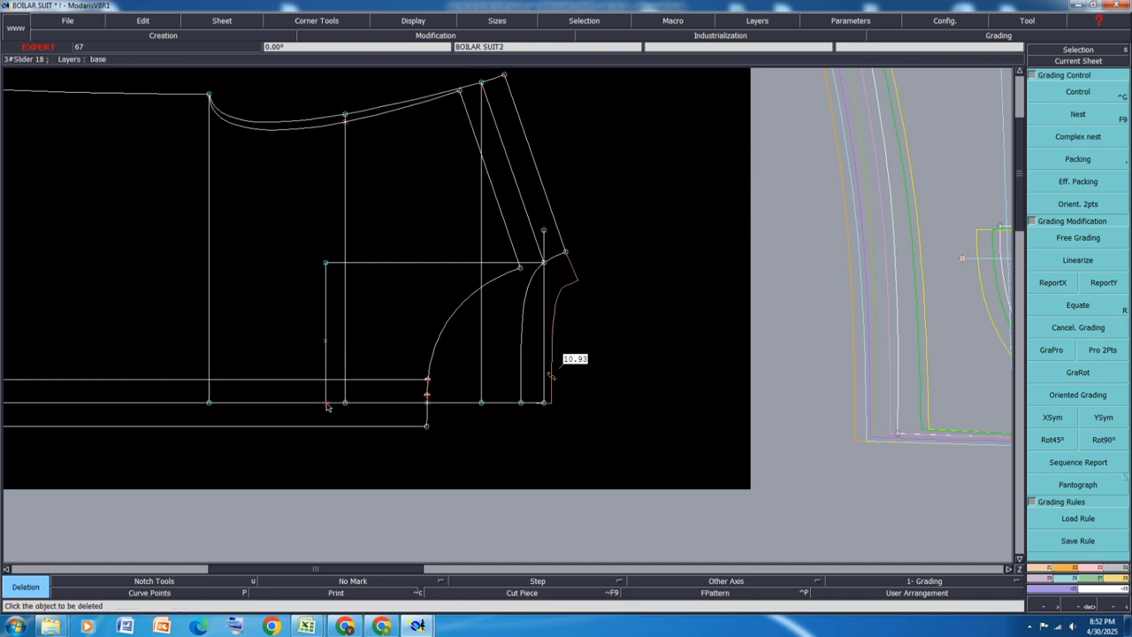
click(326, 394)
click(389, 266)
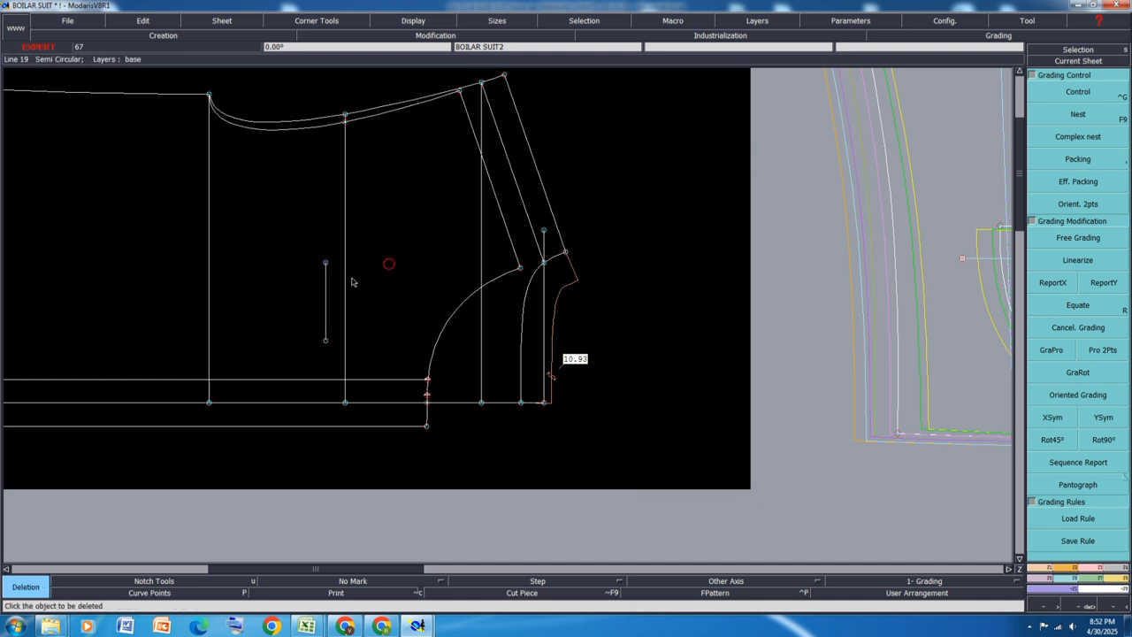
key(ctrl+s)
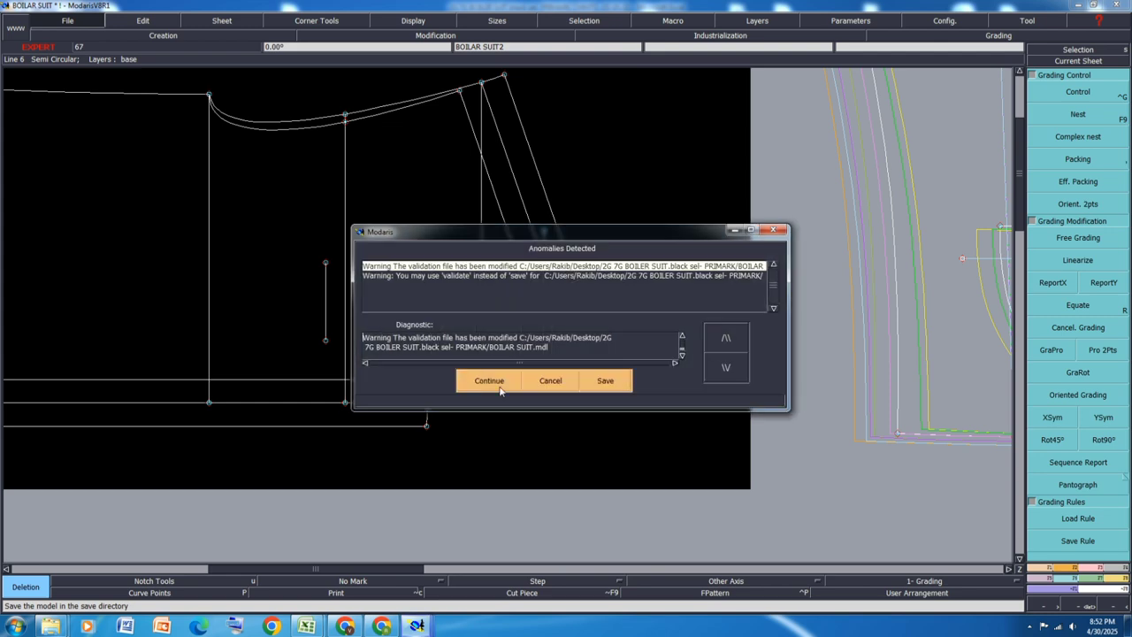
click(498, 381)
Display all sizes of the front piece and create a symmetry axis along its shoulder line
key(j)
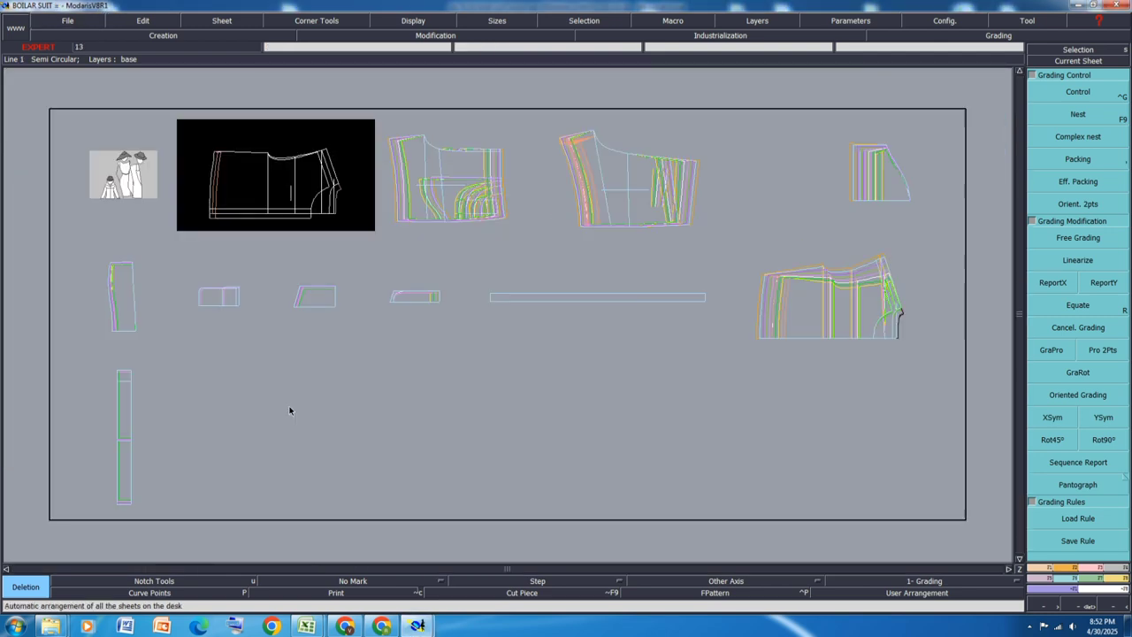
scroll(276, 140, up, 3)
scroll(276, 141, up, 2)
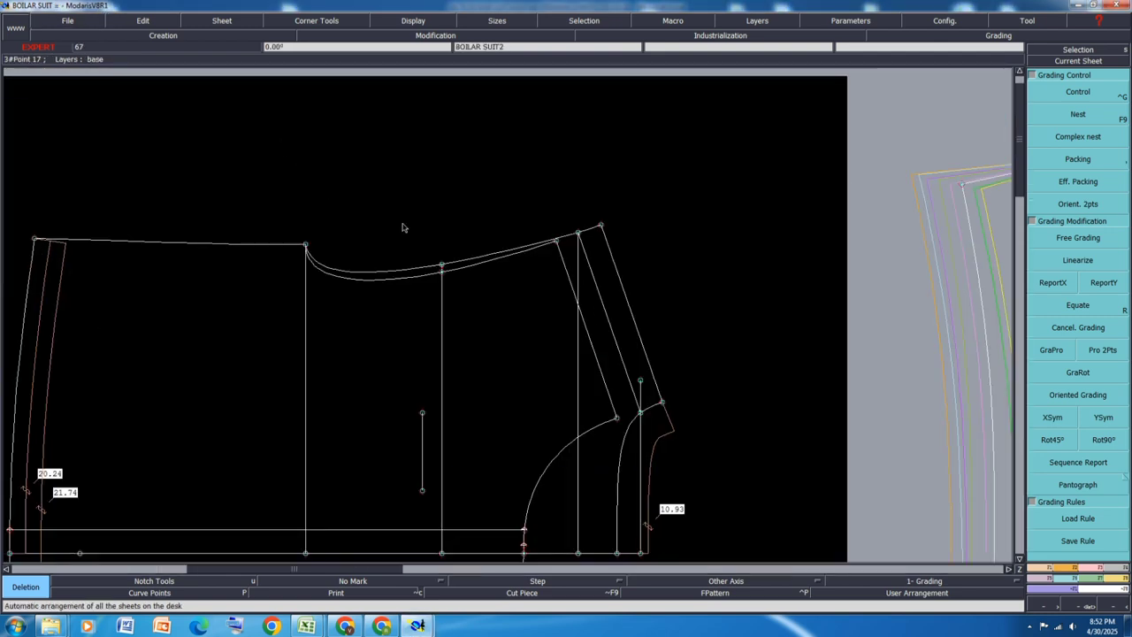
key(F9)
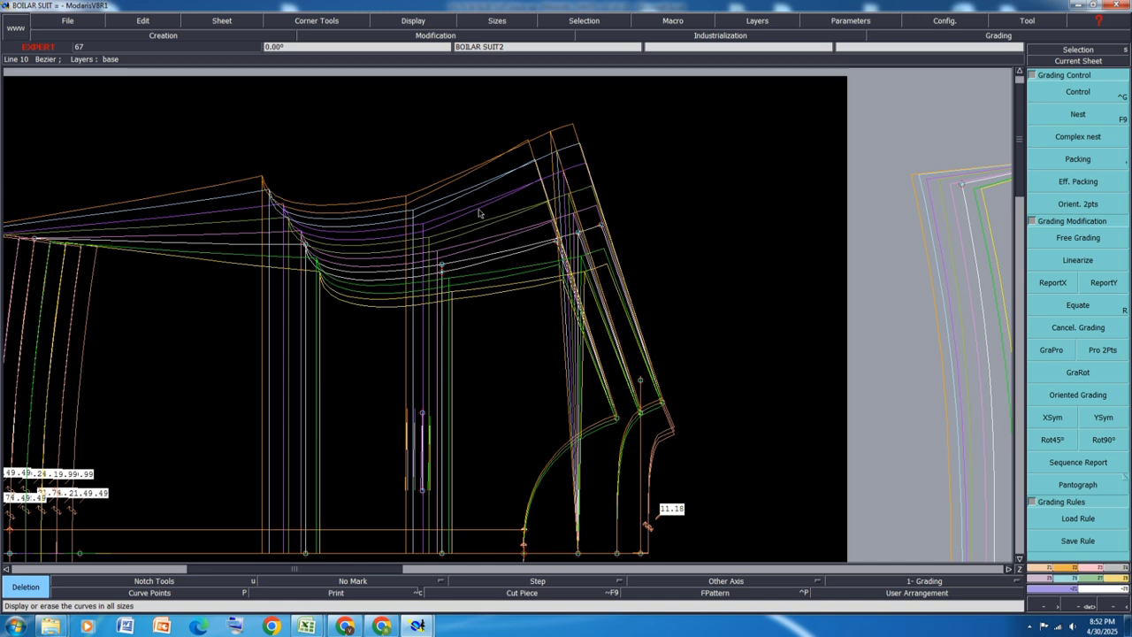
scroll(477, 214, down, 2)
scroll(496, 160, up, 2)
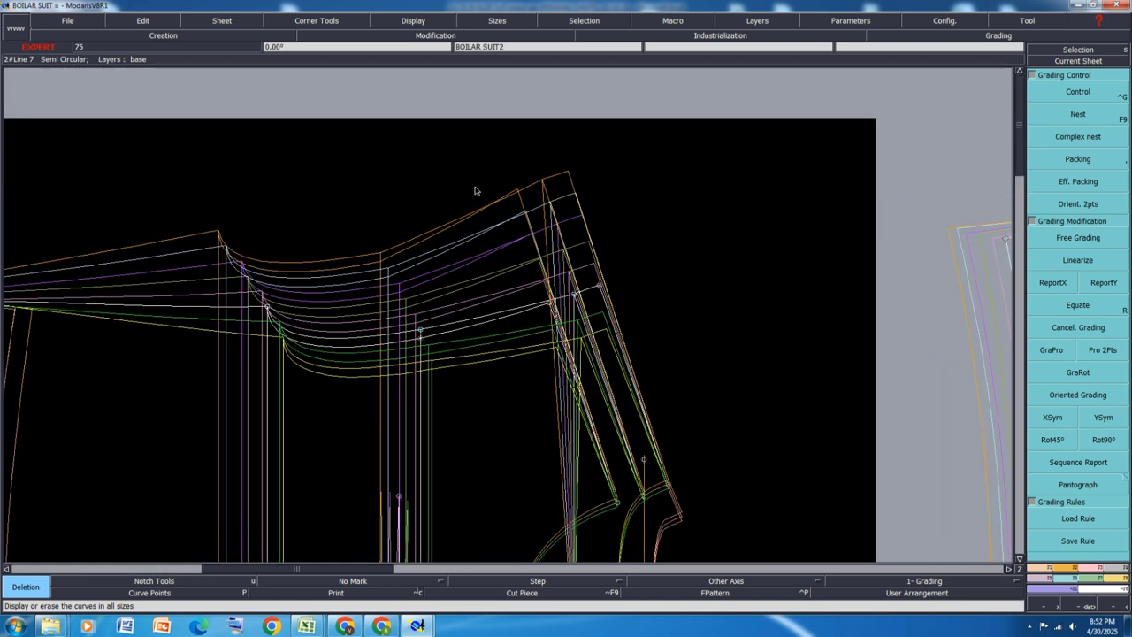
key(shift+s)
click(574, 295)
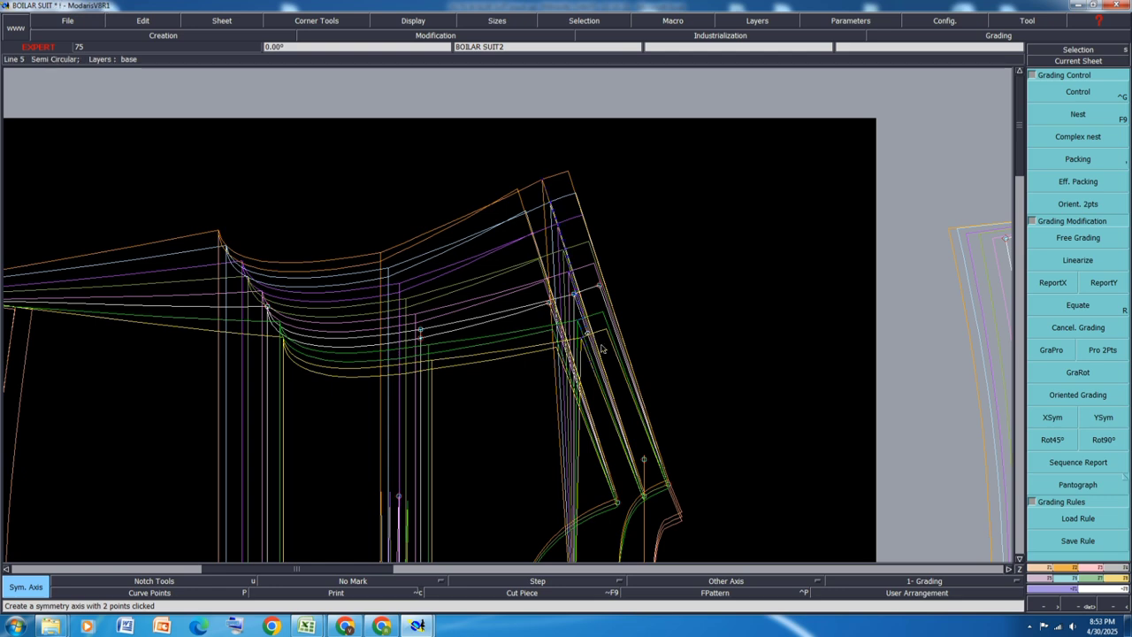
Try symmetrizing the front armhole curve about the shoulder axis, and undo it
key(shift+s)
click(460, 335)
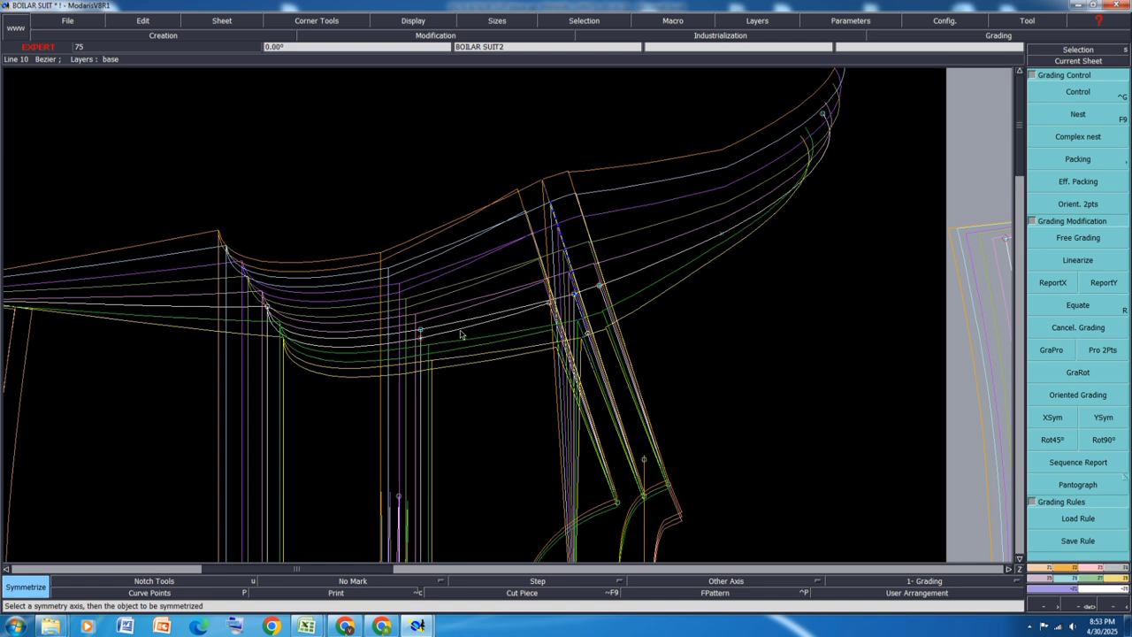
key(ctrl+z)
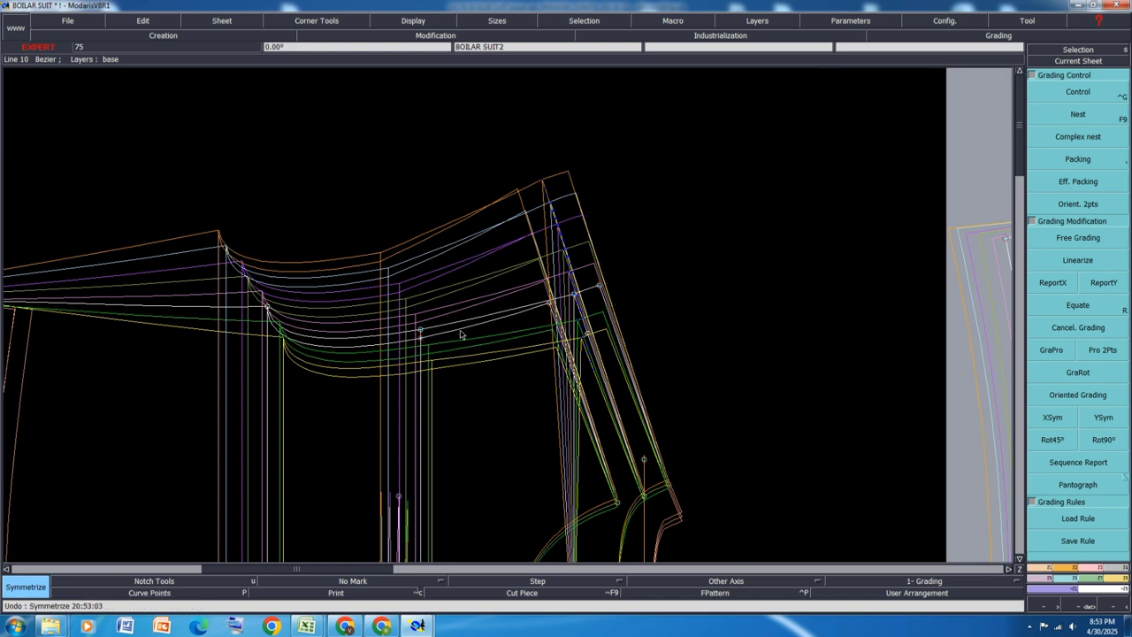
Try symmetrizing the overlapping front armhole curves one after the other about the shoulder axis, and undo the result
click(453, 328)
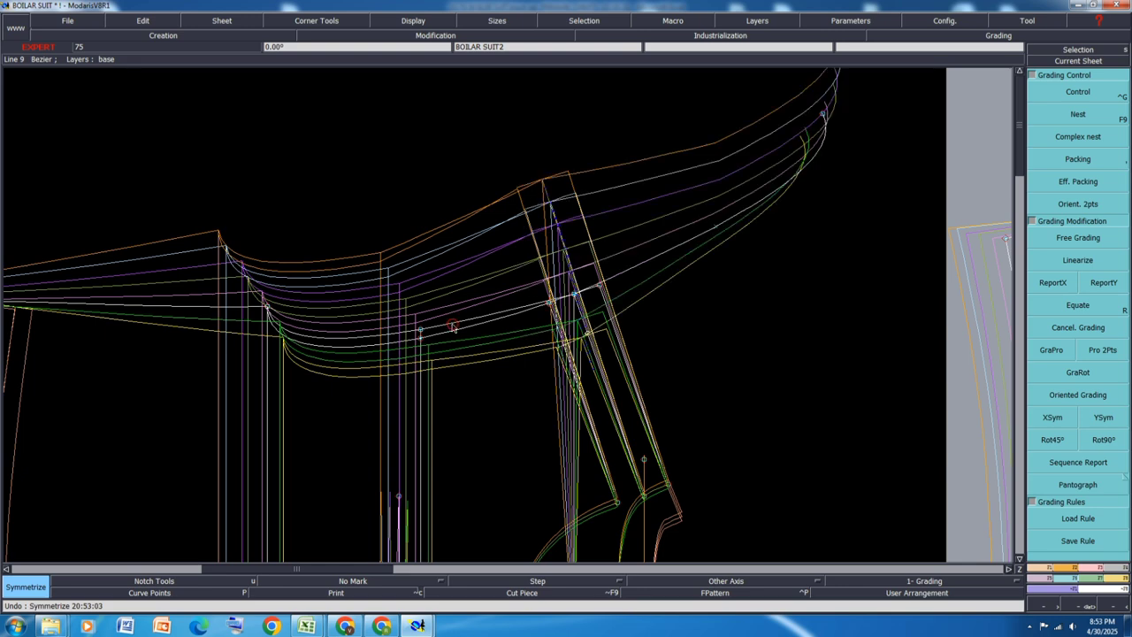
click(452, 332)
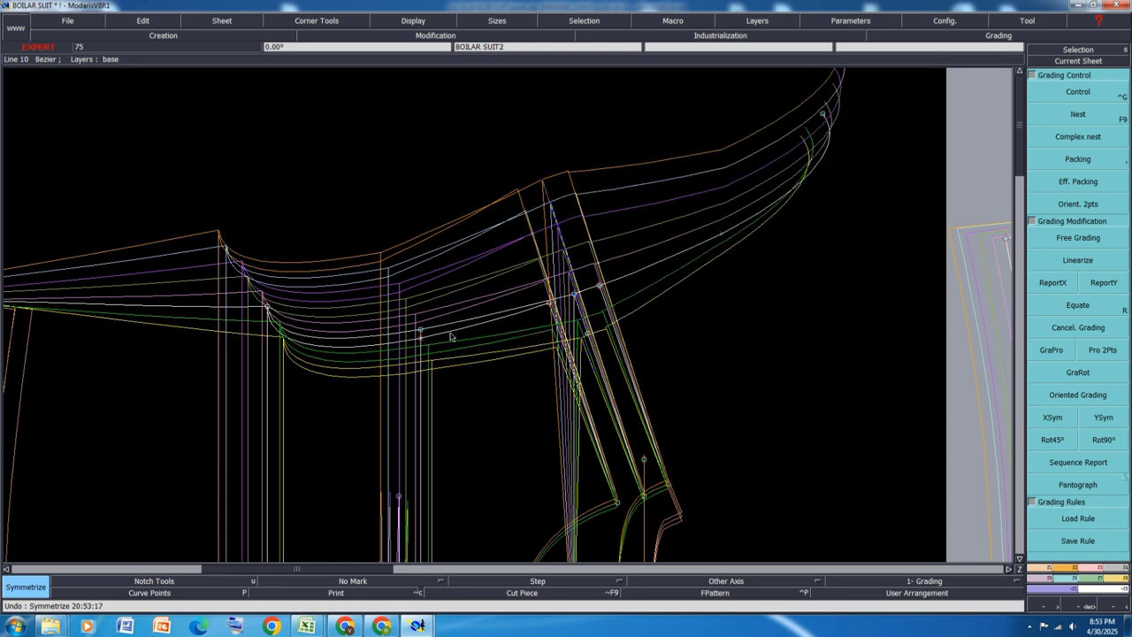
key(ctrl+z)
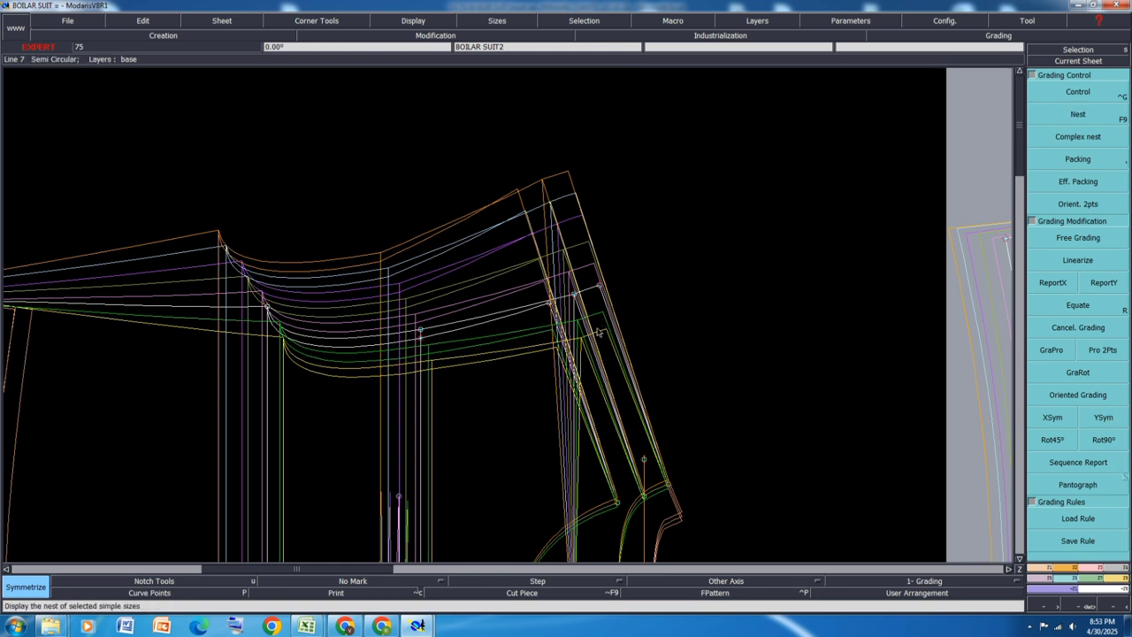
Create a blank sheet, draw a straight line across it, and switch all the sheets to transparent display
scroll(598, 332, down, 2)
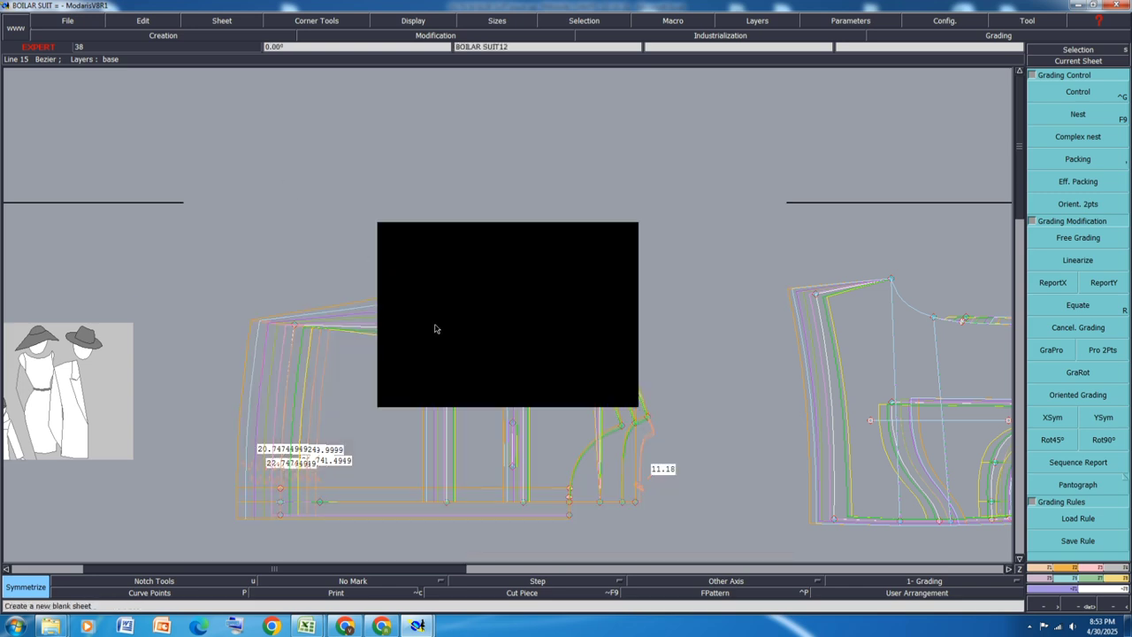
key(d)
click(431, 322)
click(529, 315)
key(ctrl+a)
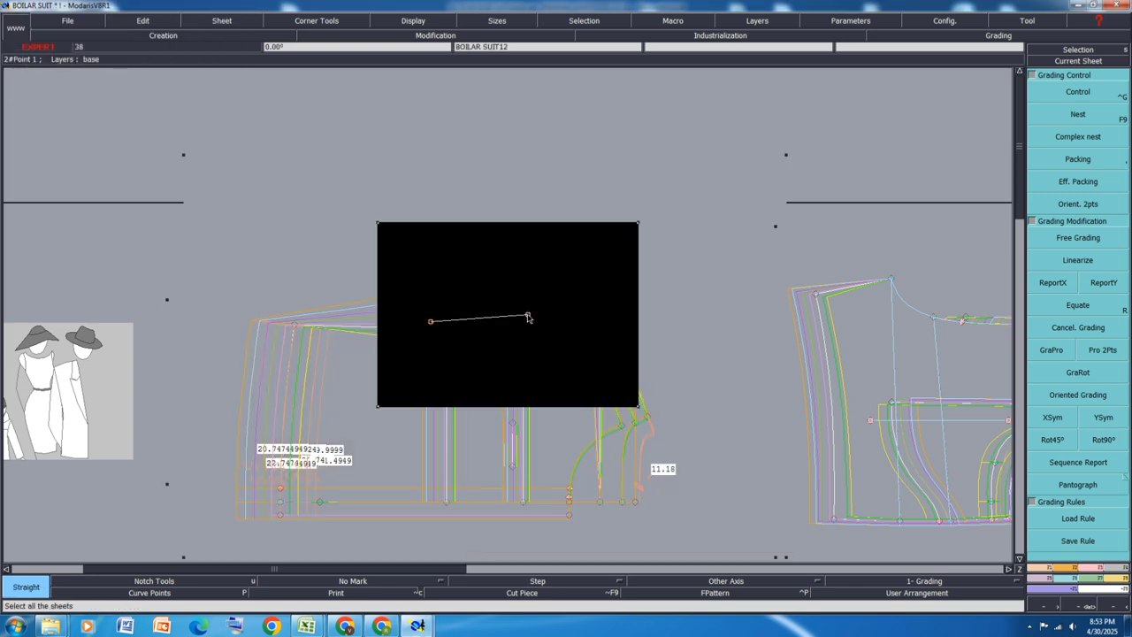
key(a)
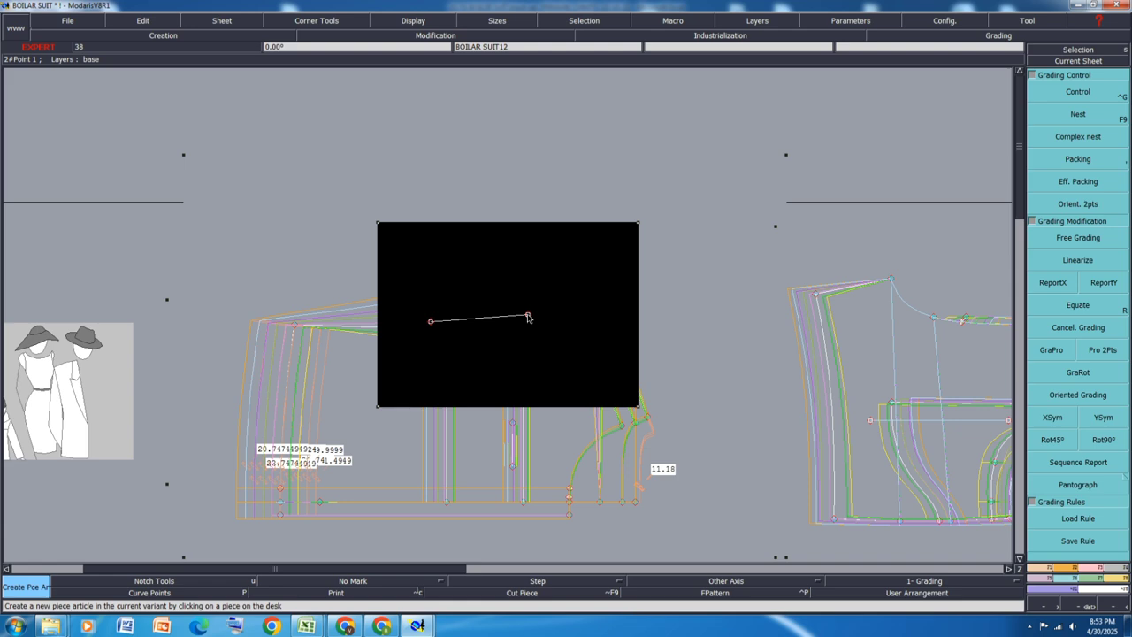
key(o)
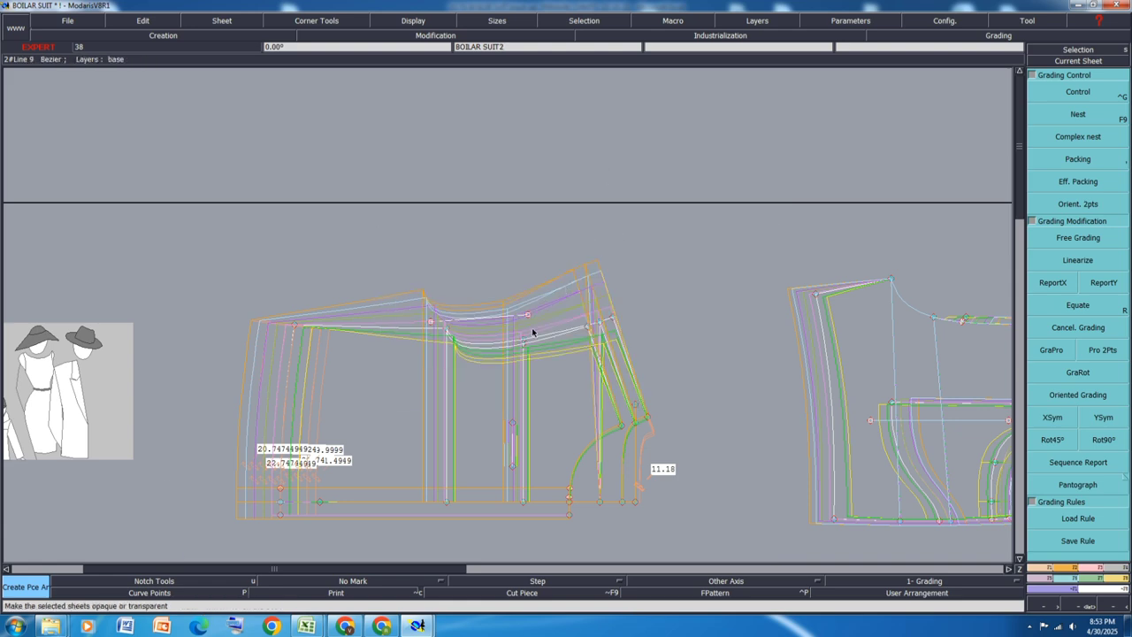
Arrange all sheets on the desk and align the two endpoints of the new straight line horizontally
key(j)
click(196, 448)
scroll(192, 450, up, 1)
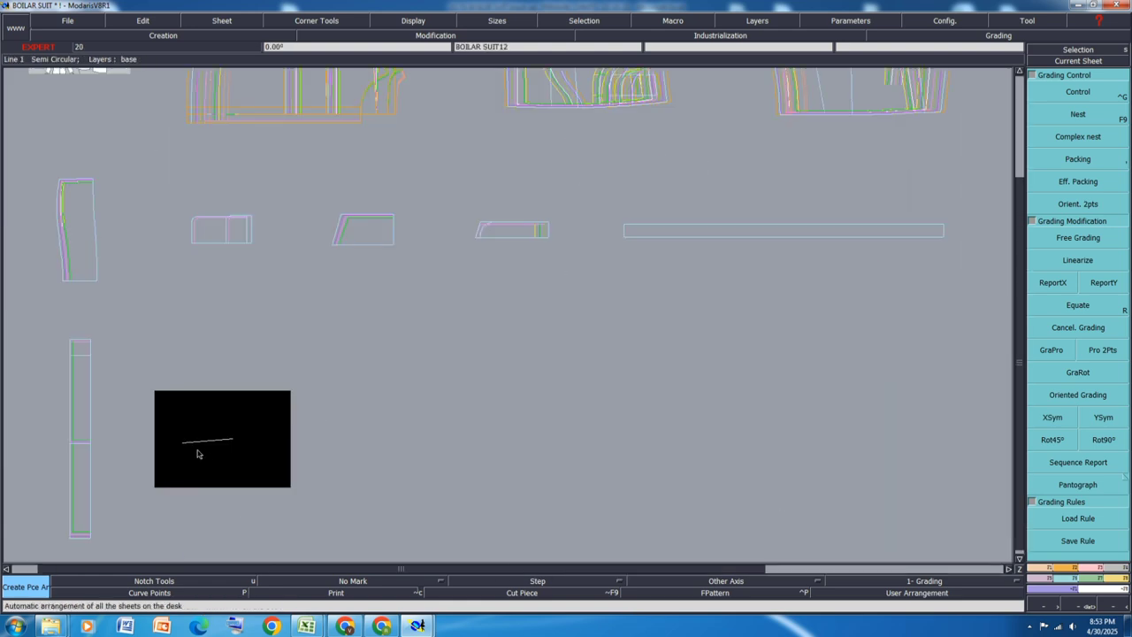
scroll(186, 449, up, 1)
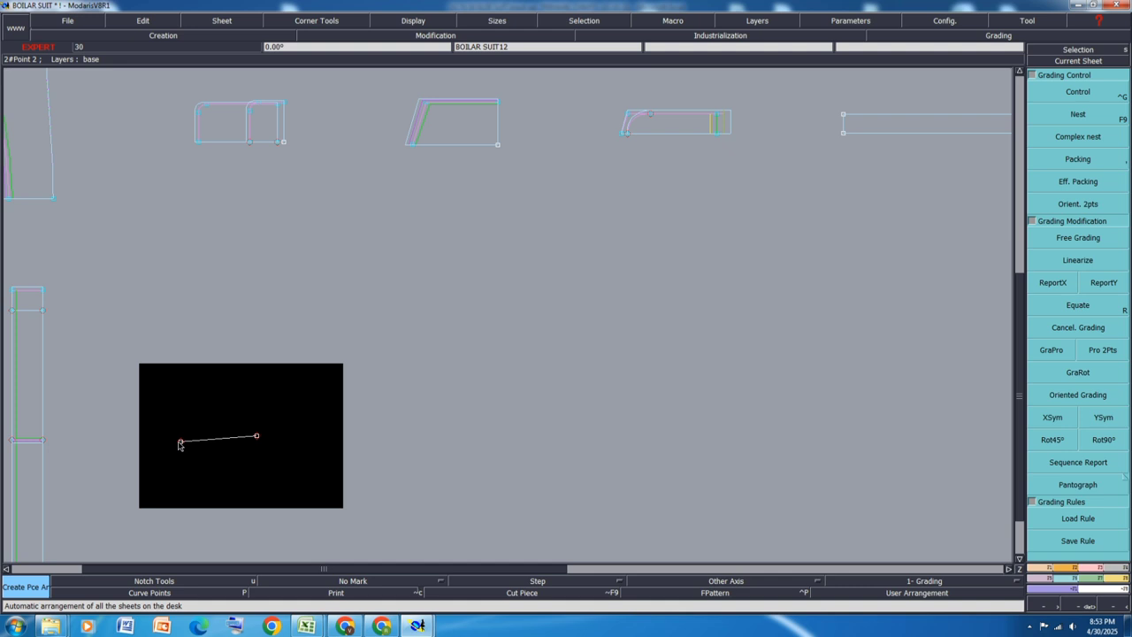
key(6)
click(180, 442)
click(257, 436)
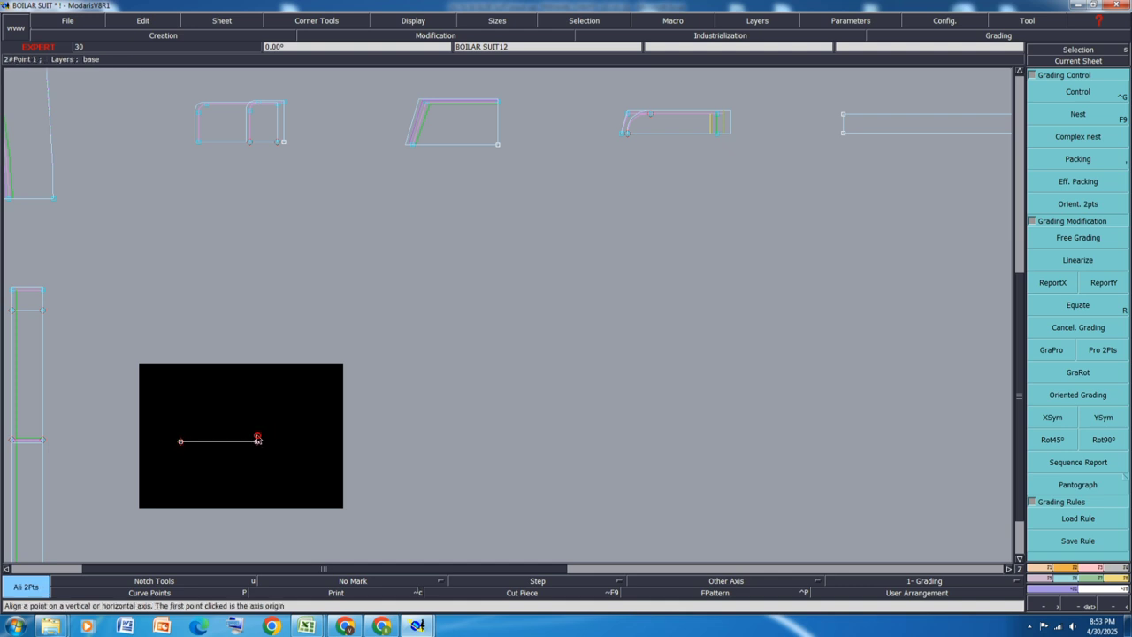
Rearrange the sheets and pack the front piece's size nest on the point at the armhole end of the shoulder line
key(j)
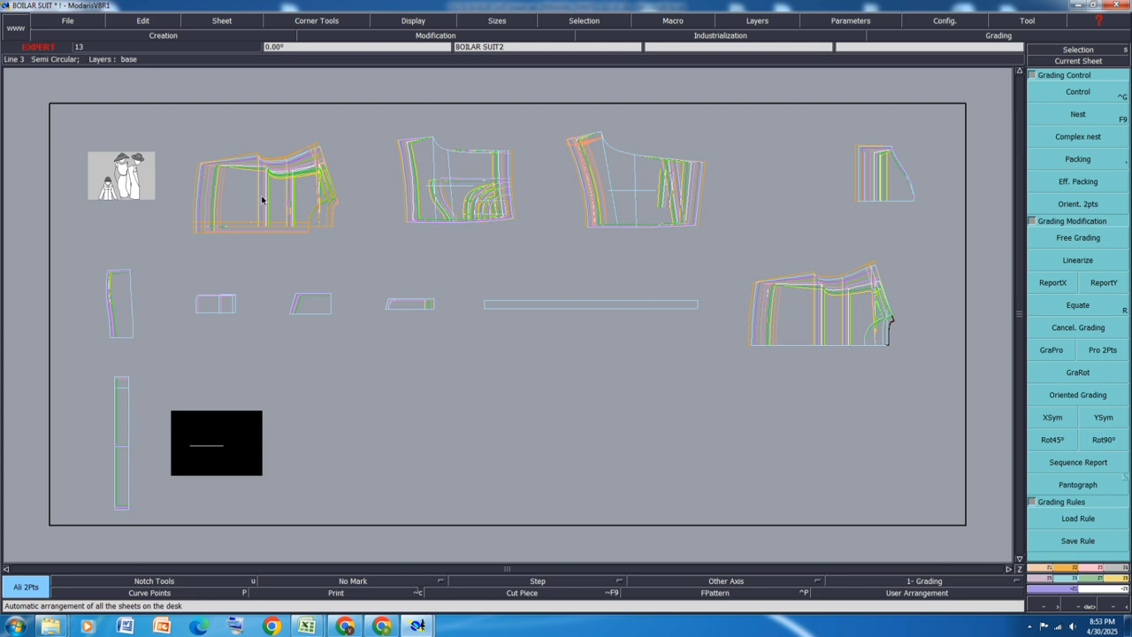
click(1104, 159)
scroll(381, 182, up, 2)
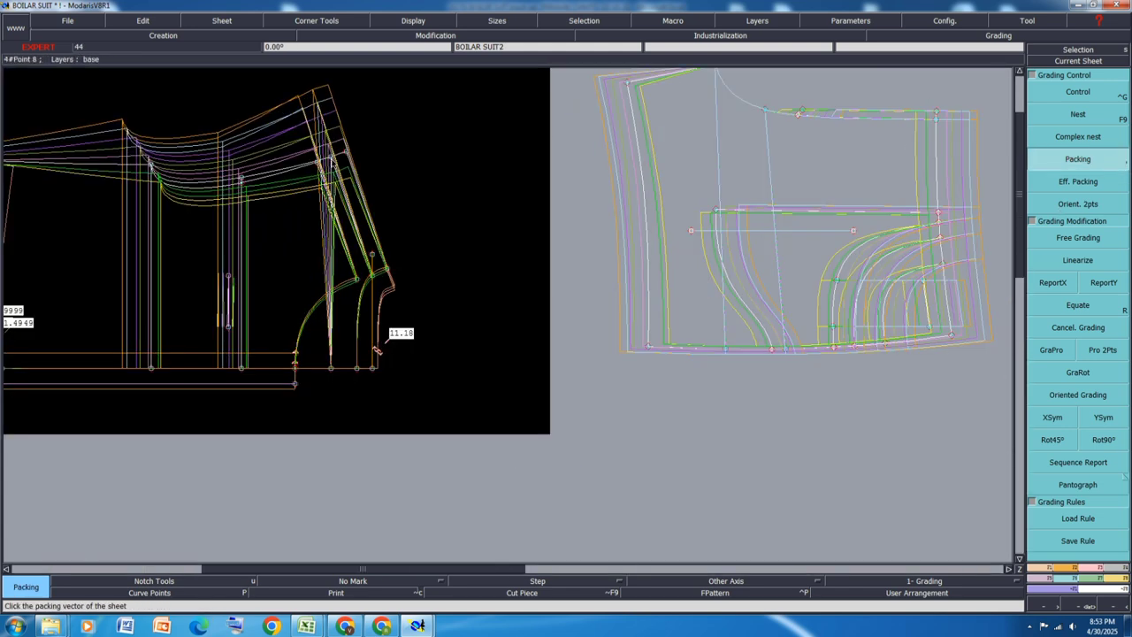
scroll(434, 177, down, 4)
scroll(353, 388, up, 1)
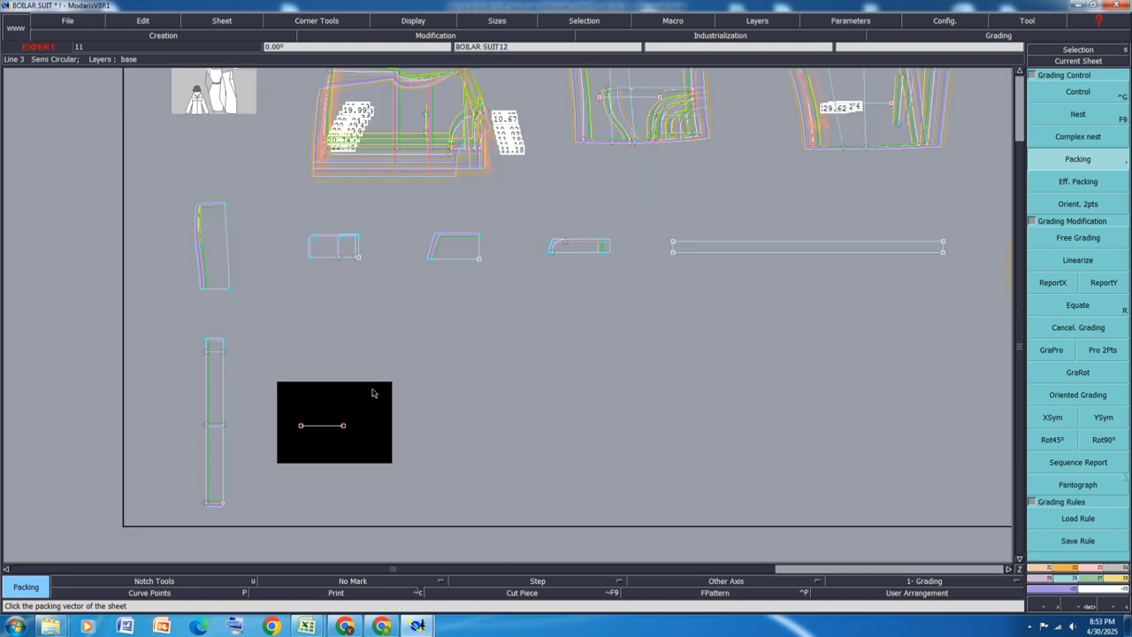
Report an X grading onto the left endpoint of the new straight line, and display all sizes of that sheet
click(1065, 286)
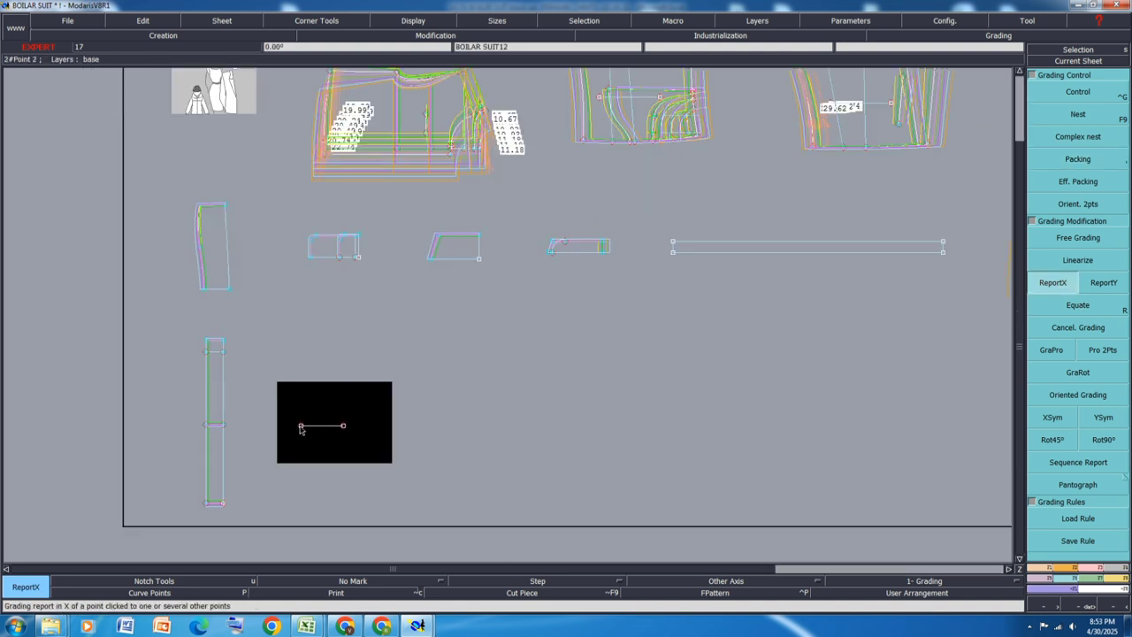
scroll(305, 427, up, 4)
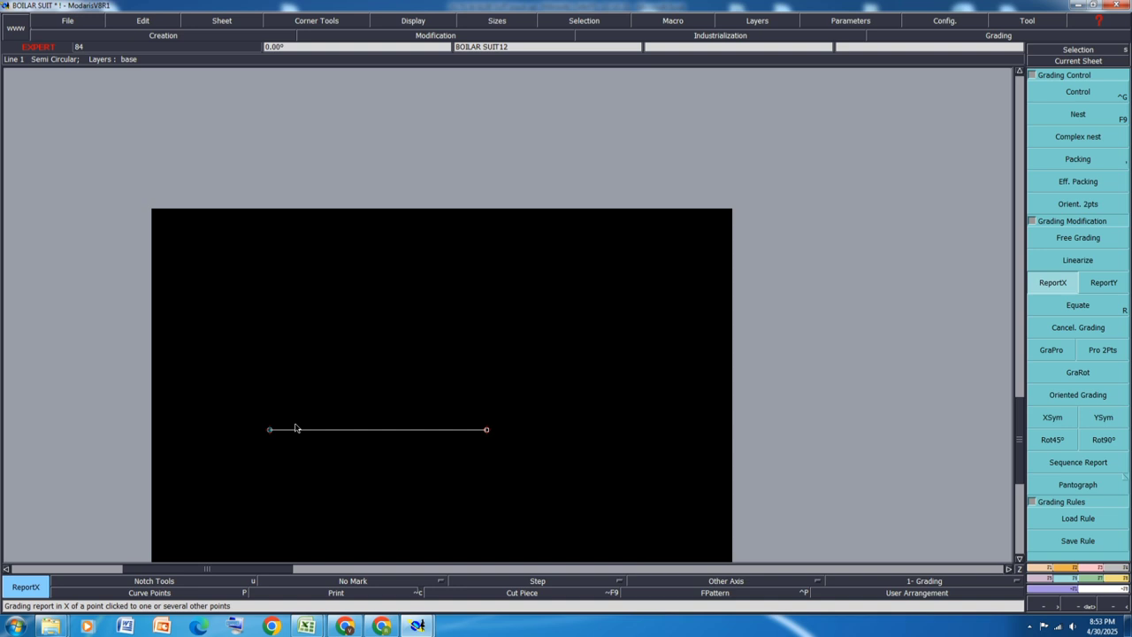
click(297, 429)
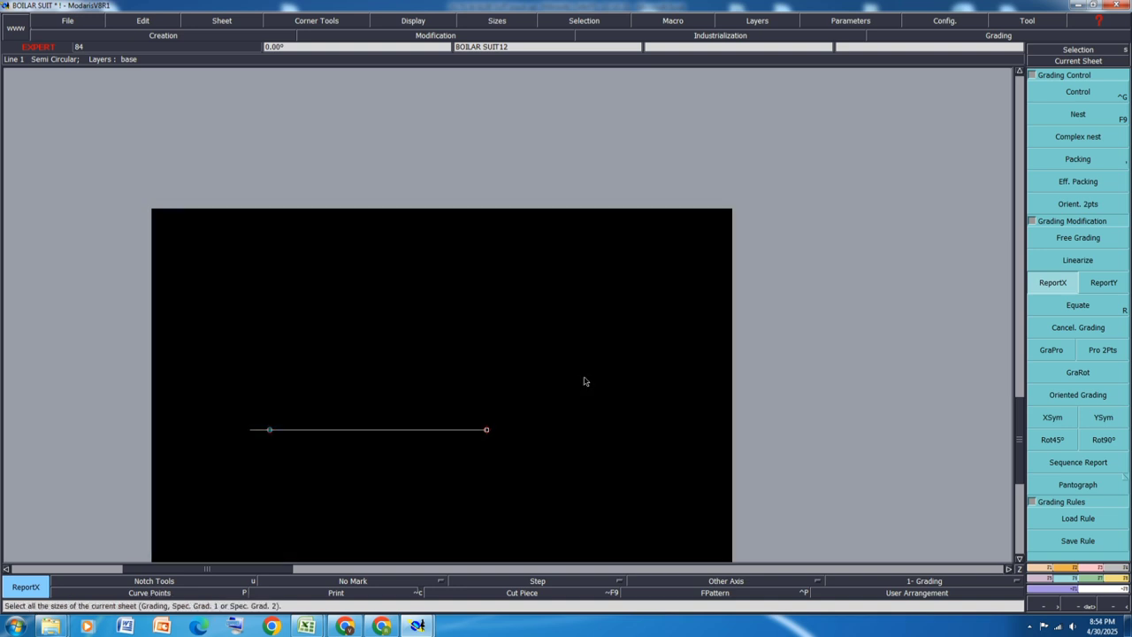
Show only the straight line's sheet and the two sheets holding the graded front piece, arranged together on the desk
key(j)
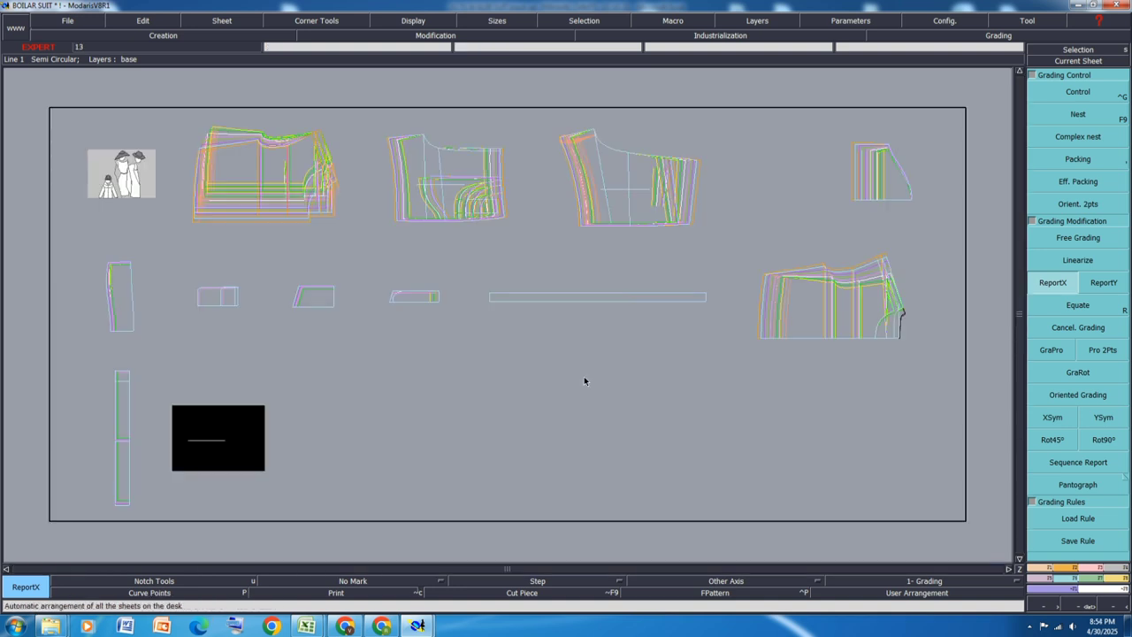
key(i)
click(236, 435)
click(283, 178)
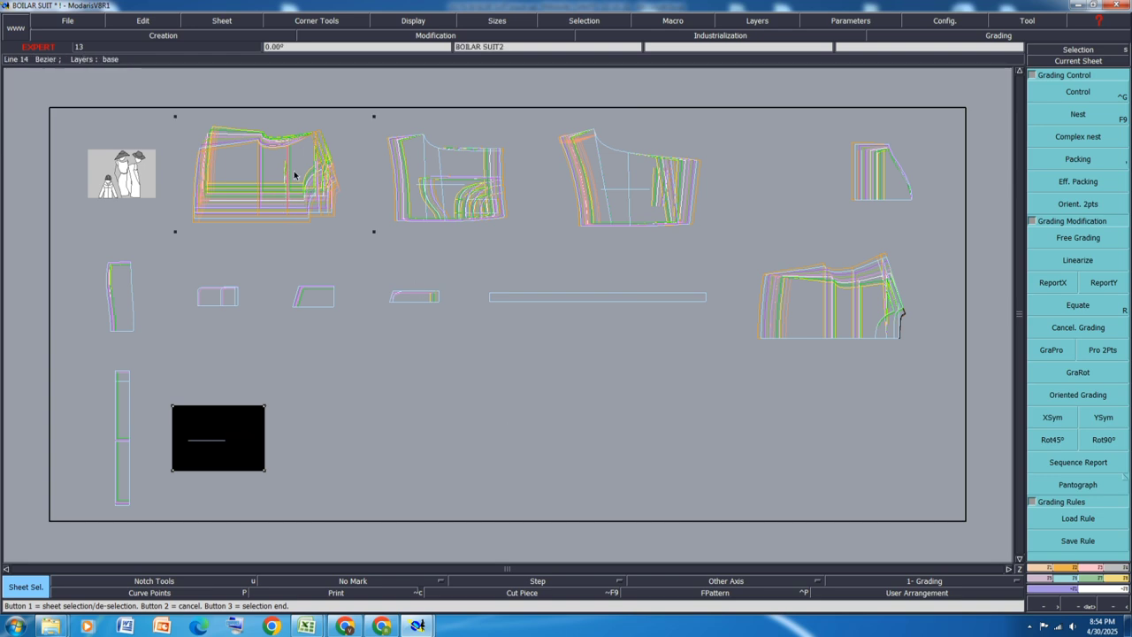
click(837, 305)
right_click(854, 308)
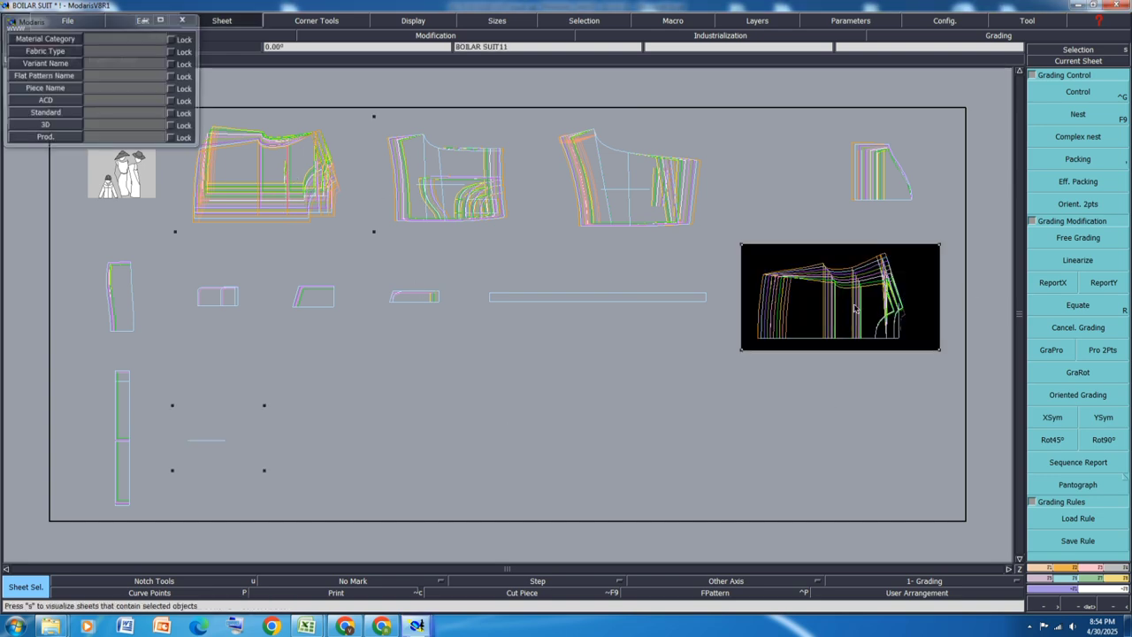
key(s)
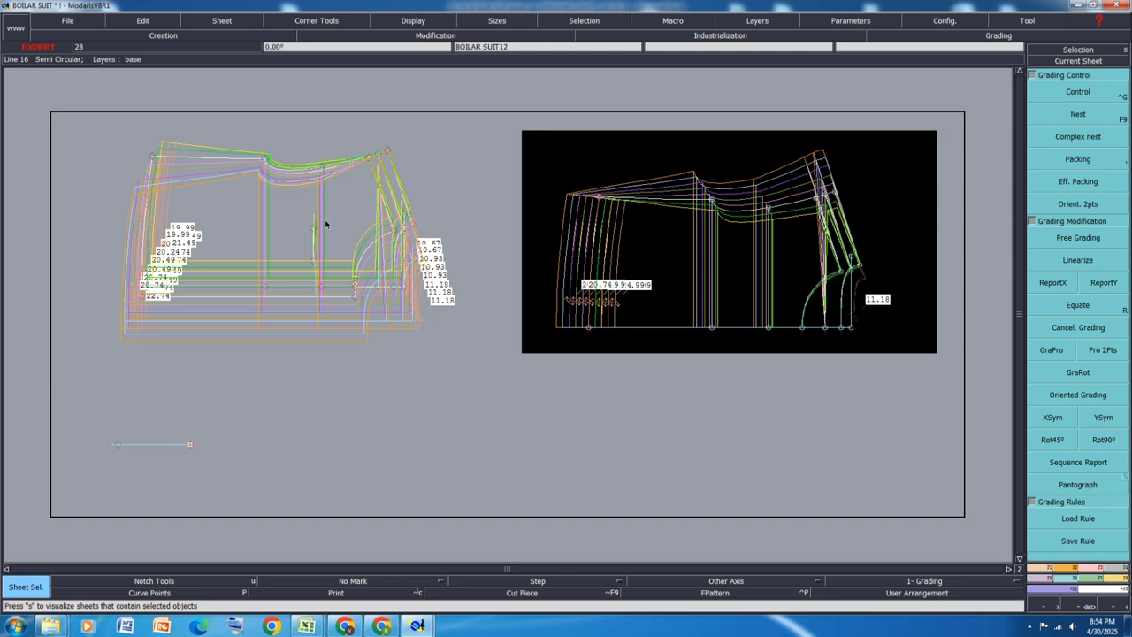
Repack the front piece's size nest so that all sizes align along the centre front line
scroll(313, 142, up, 2)
click(1084, 155)
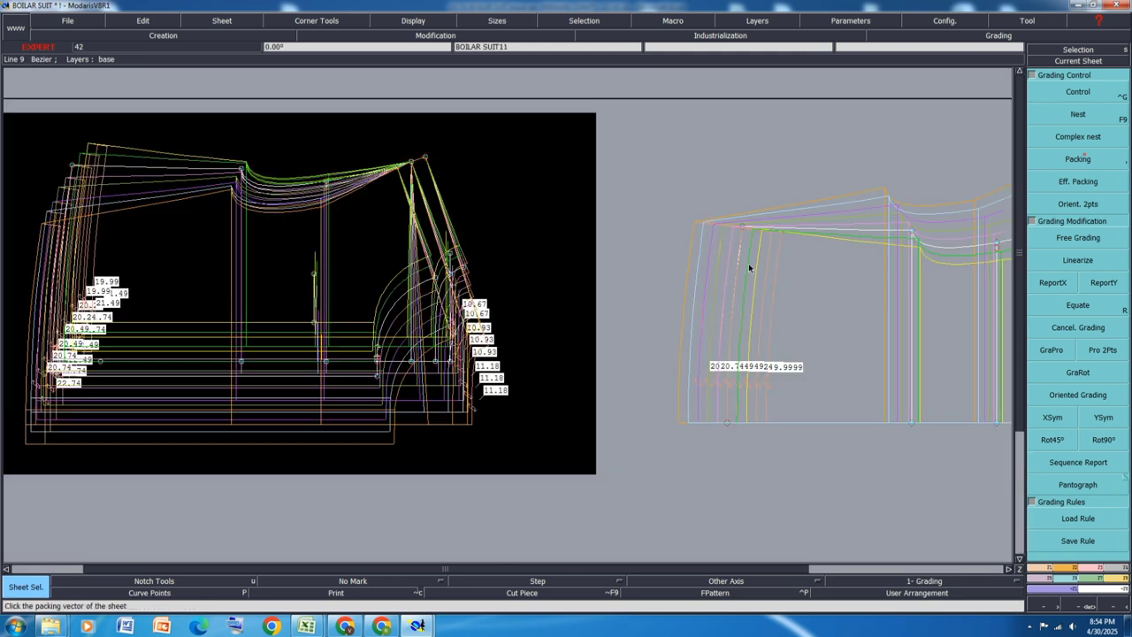
scroll(505, 212, up, 2)
scroll(370, 131, up, 2)
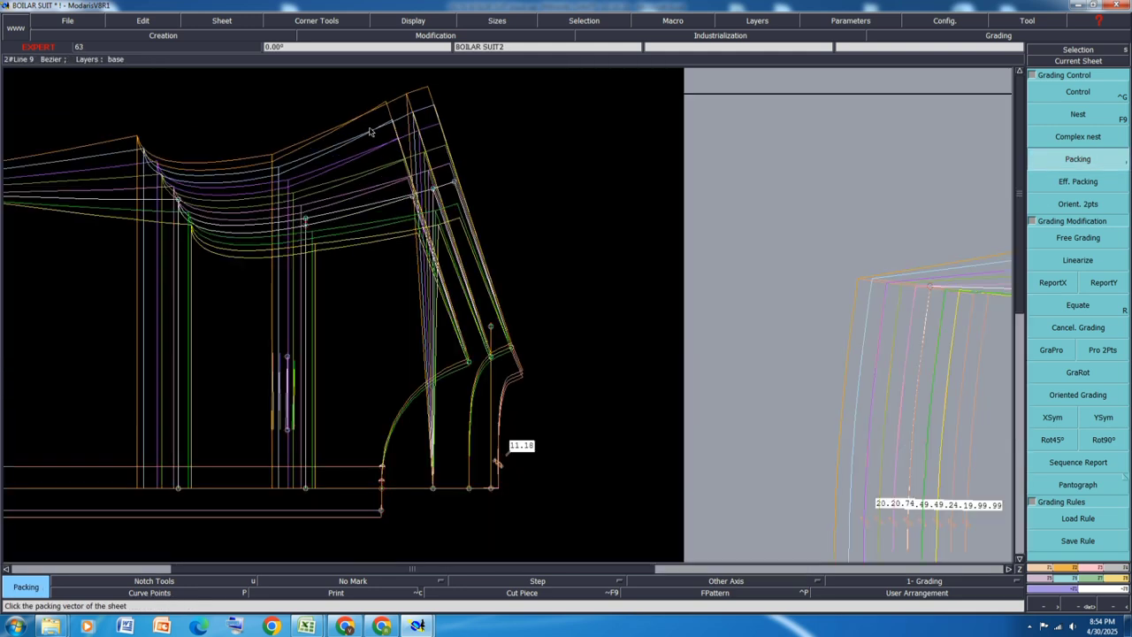
scroll(446, 223, down, 2)
scroll(464, 248, up, 3)
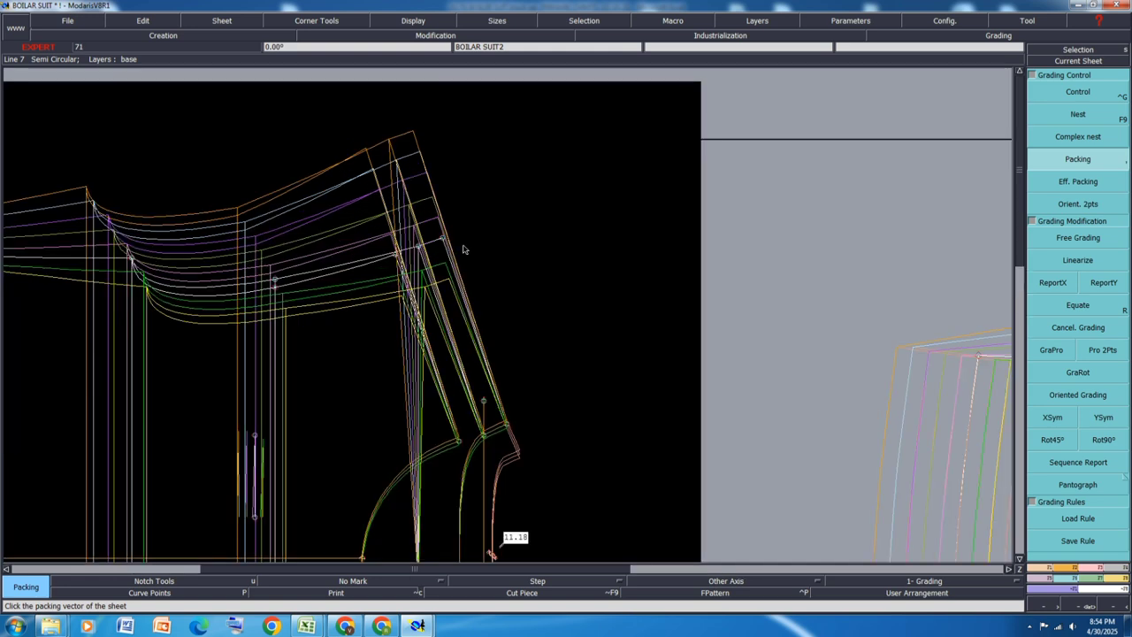
In the grading of the middle point at the shoulder's armhole end, set the 11/12 ddx to -0.5, -0.7 and finally -0.9
key(ctrl+g)
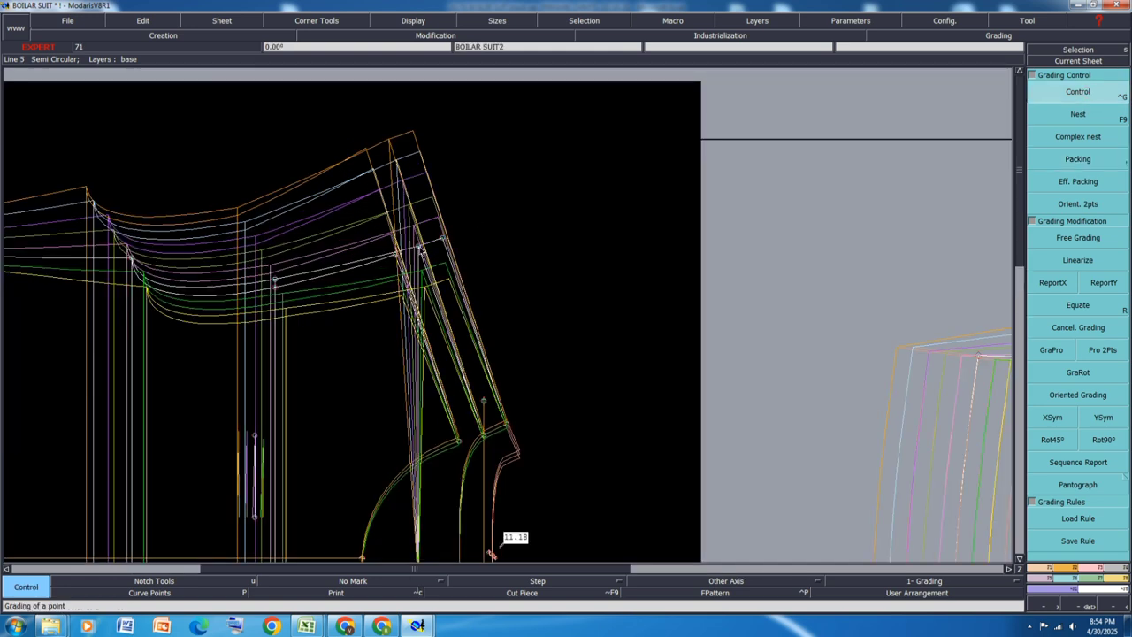
click(419, 248)
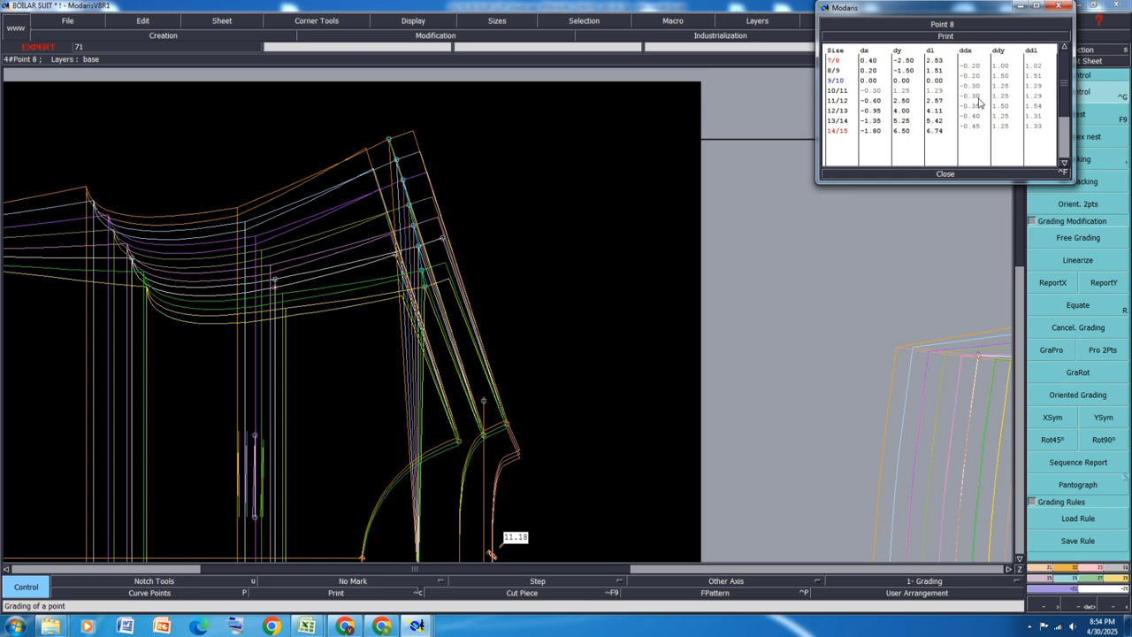
click(978, 99)
text(-0.5)
key(Return)
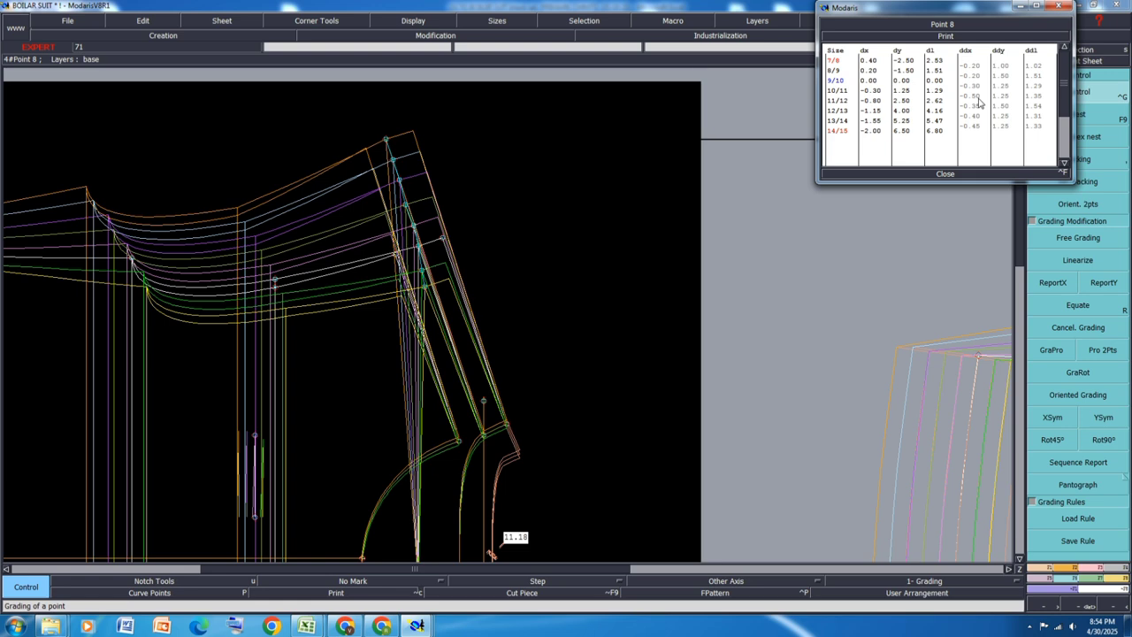
click(979, 100)
text(-0.7)
key(Return)
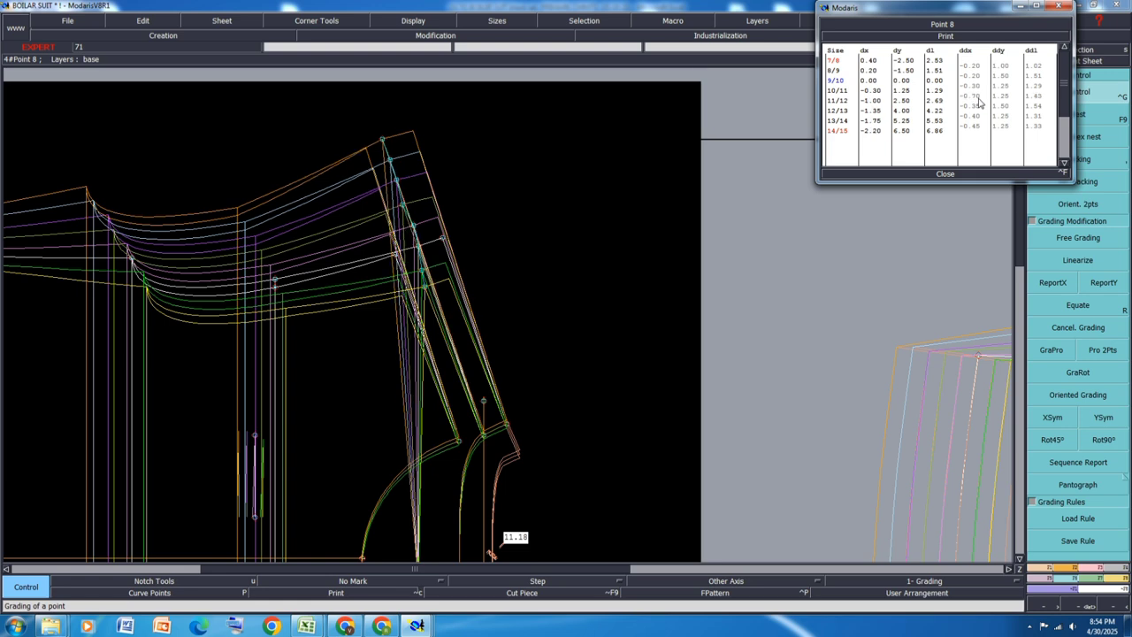
click(979, 101)
text(-0.9)
key(Return)
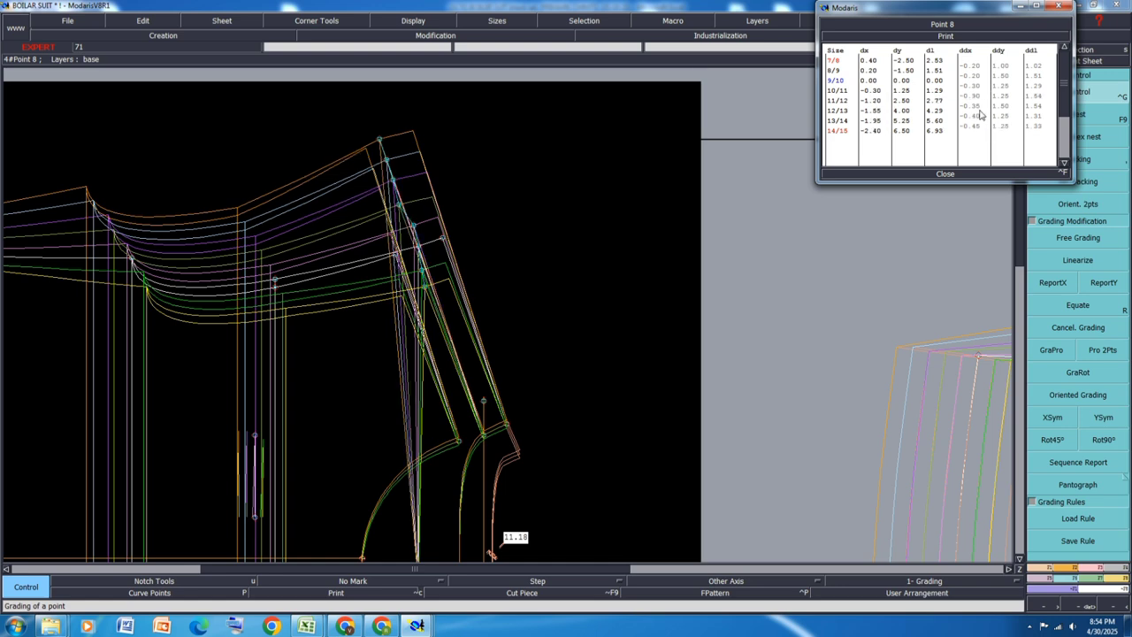
Set the ddx of the same shoulder point to -0.9 for sizes 12/13, 13/14 and 14/15
drag(979, 107, 977, 130)
text(-0.9)
key(Return)
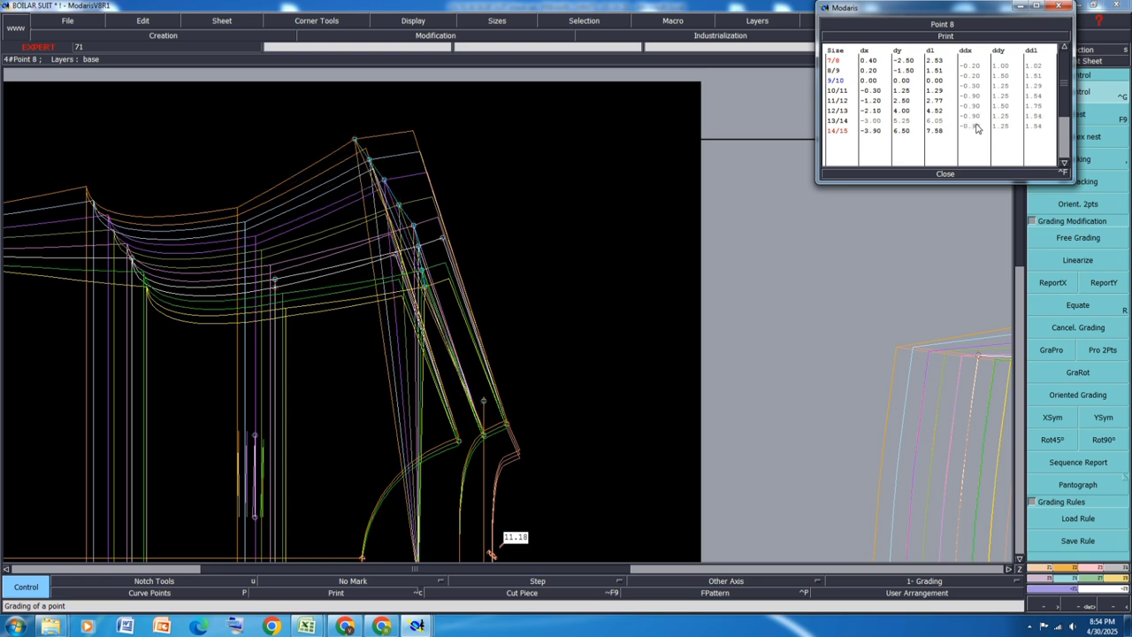
Set the shoulder point's ddx to -0.8 for sizes 11/12 through 14/15, and close the grading table
drag(974, 126, 979, 97)
text(-0)
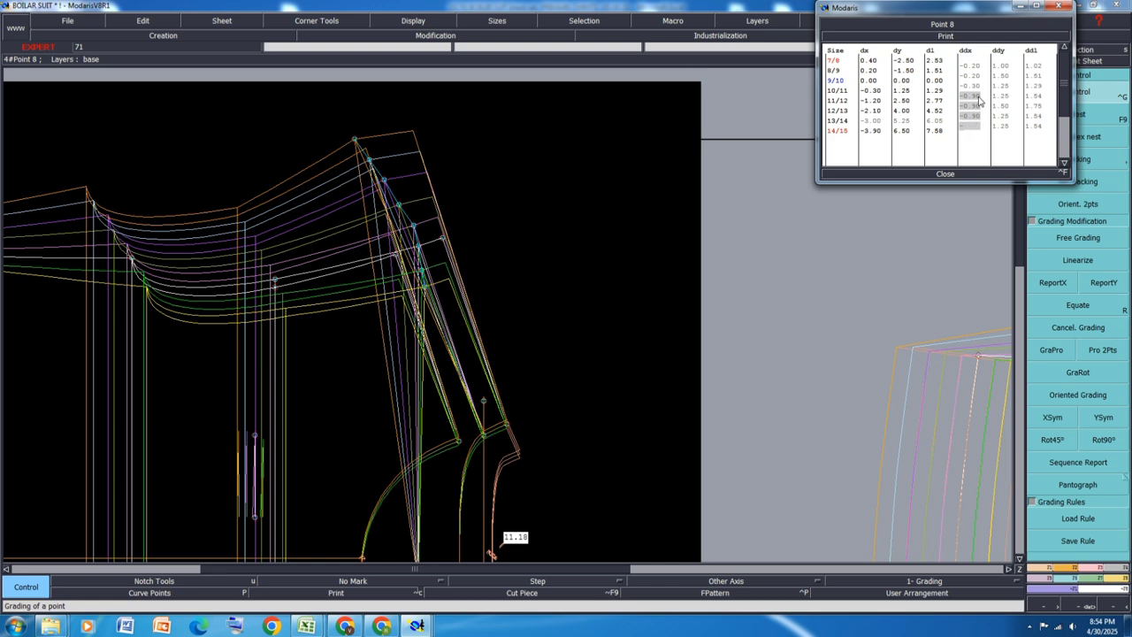
text(.8)
key(Return)
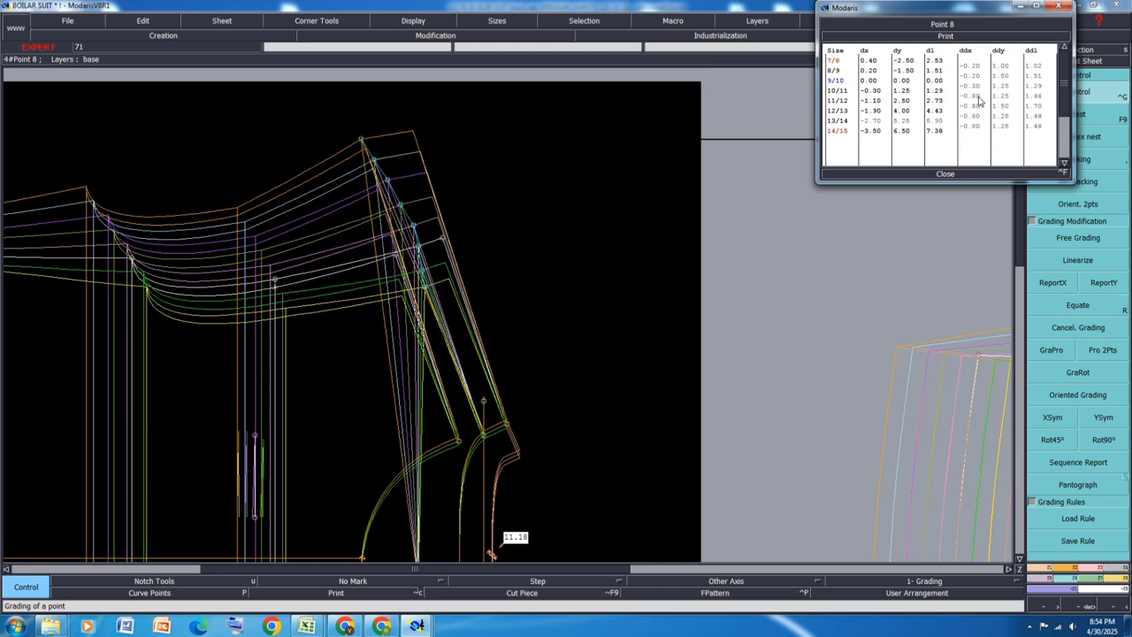
click(946, 174)
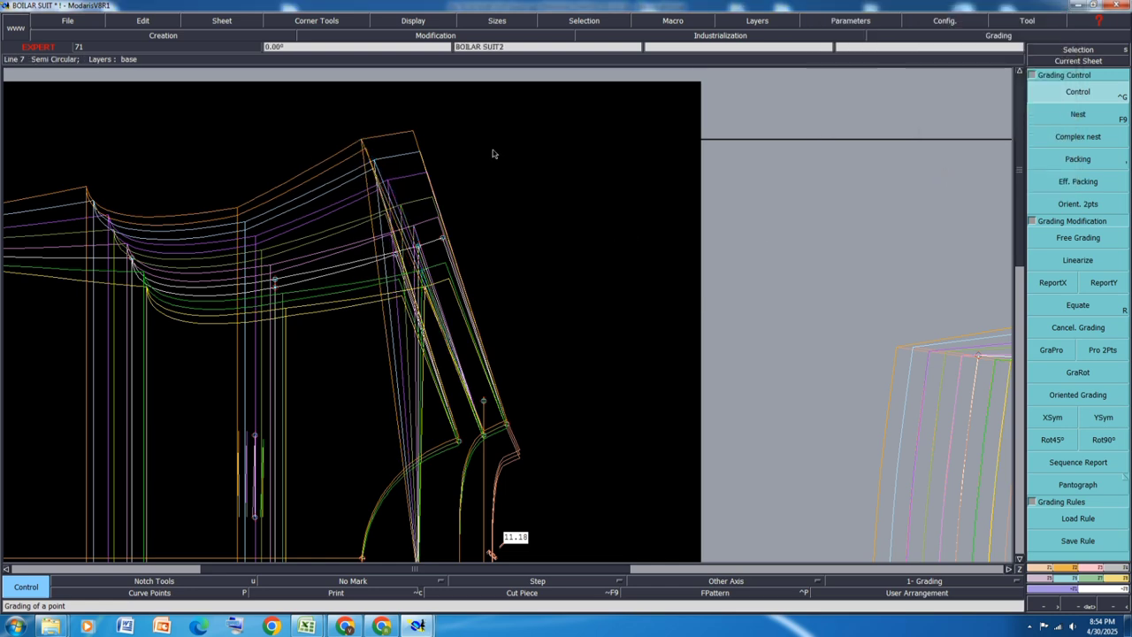
Report the X grading of the middle shoulder point to the selected points beside it at the shoulder's armhole end
drag(492, 150, 358, 319)
click(1053, 282)
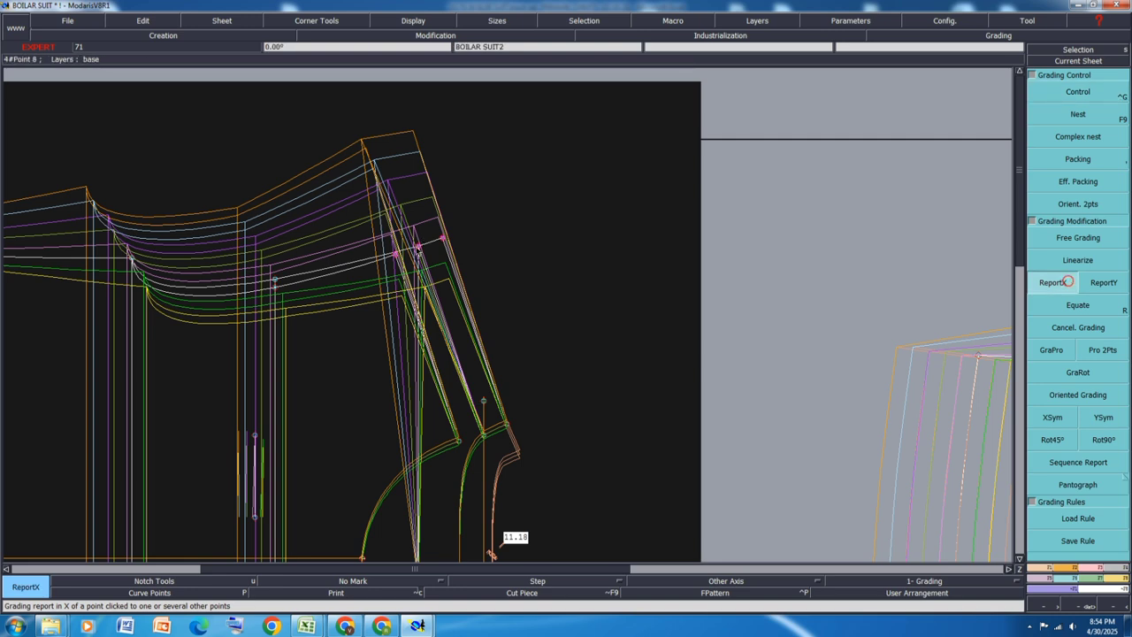
click(416, 249)
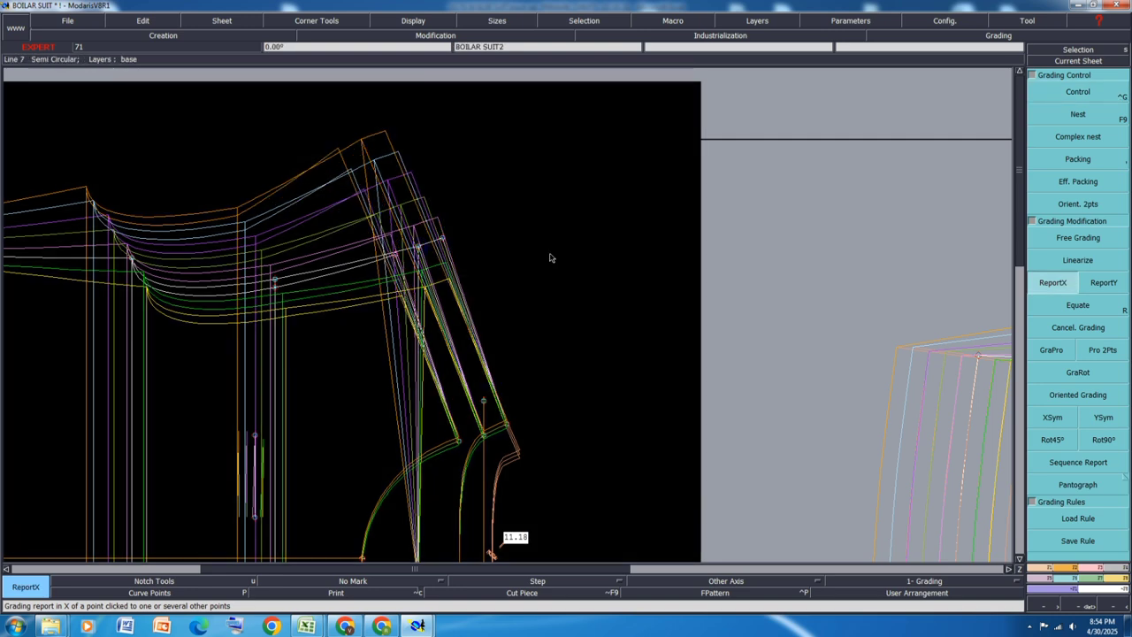
scroll(549, 258, down, 1)
scroll(463, 230, down, 1)
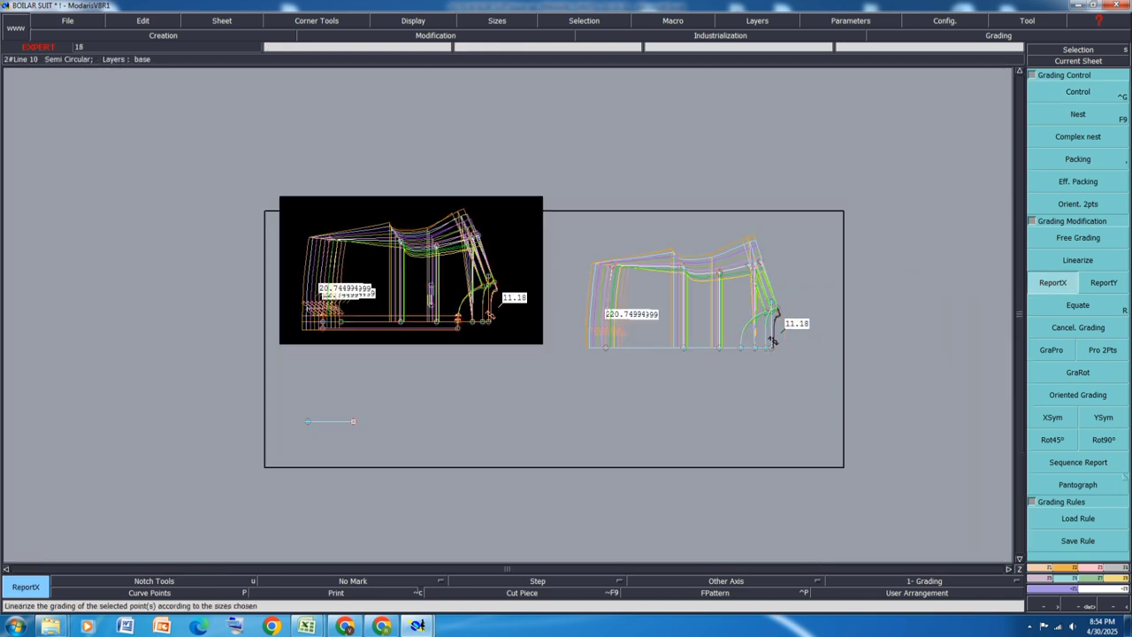
Pack the nest on the middle shoulder point and report the underarm point's X grading to the mid-armhole point
key(comma)
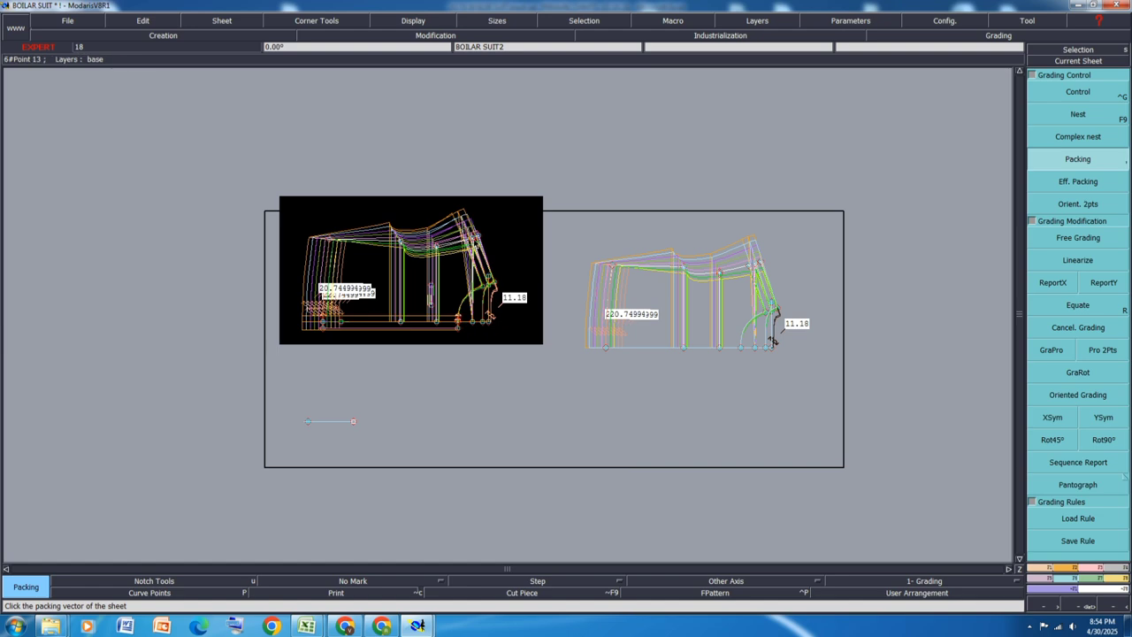
click(437, 245)
scroll(431, 202, down, 2)
scroll(389, 299, up, 2)
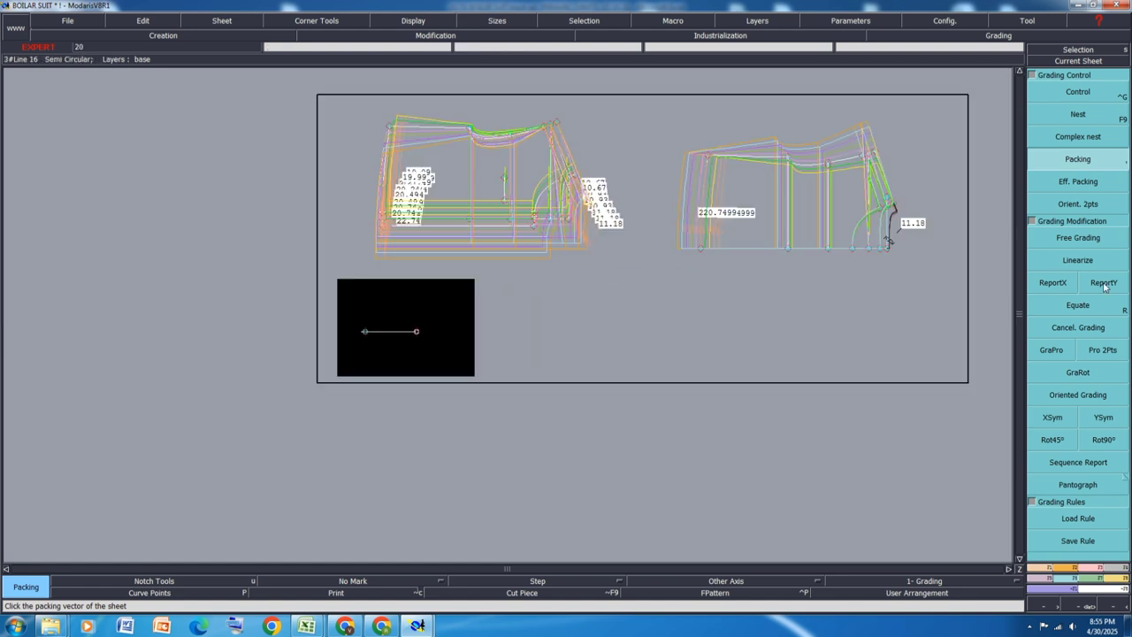
click(1053, 282)
click(363, 332)
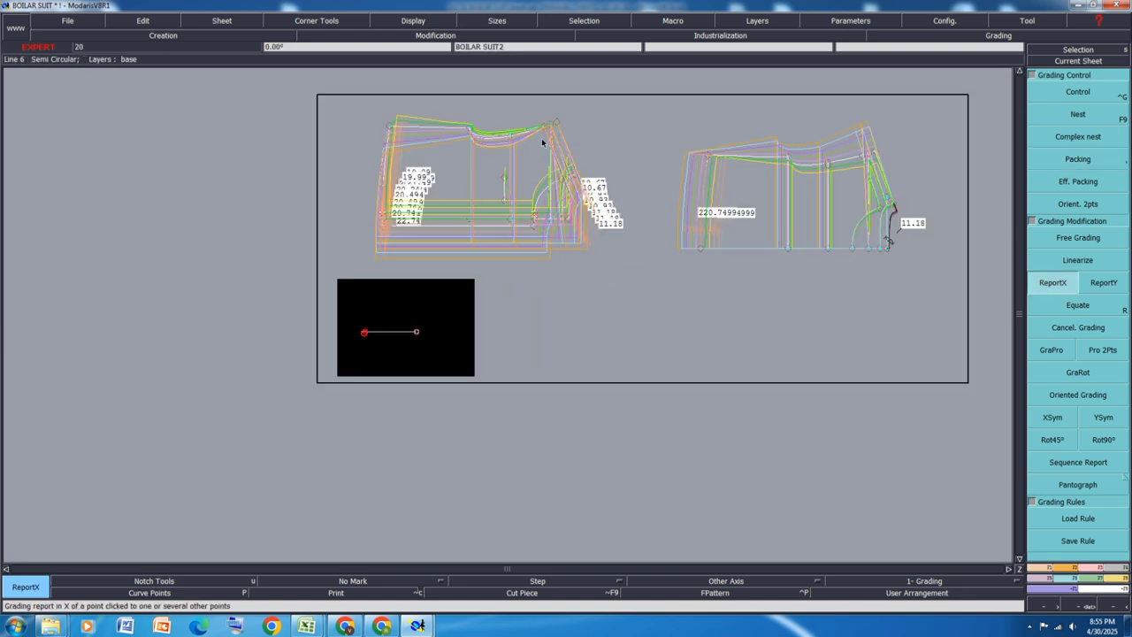
scroll(543, 141, up, 5)
click(350, 141)
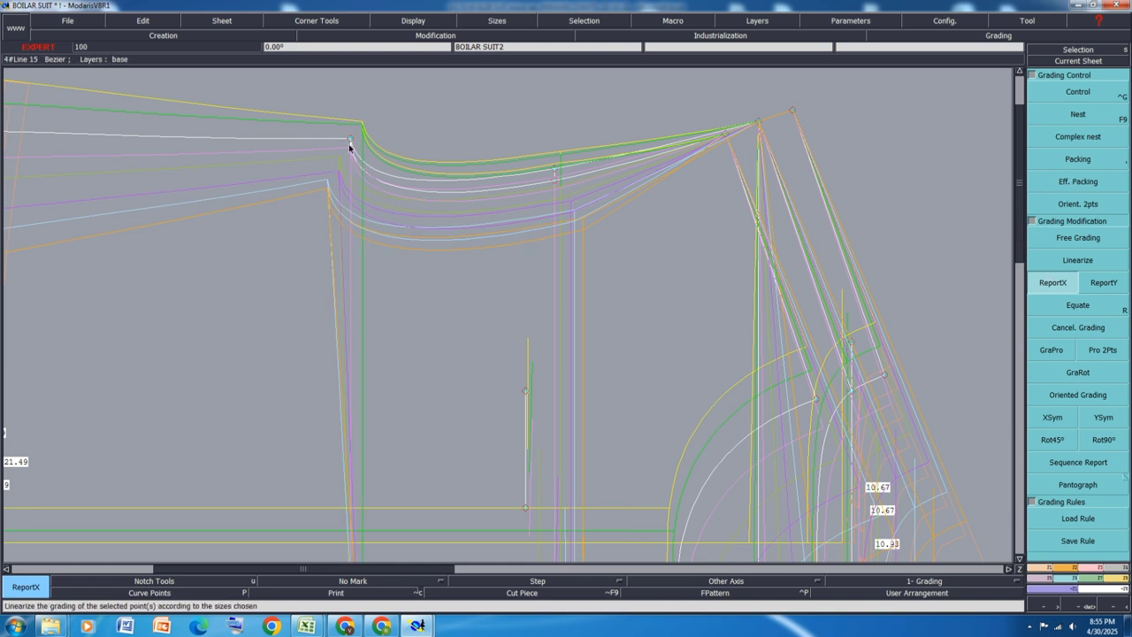
click(553, 173)
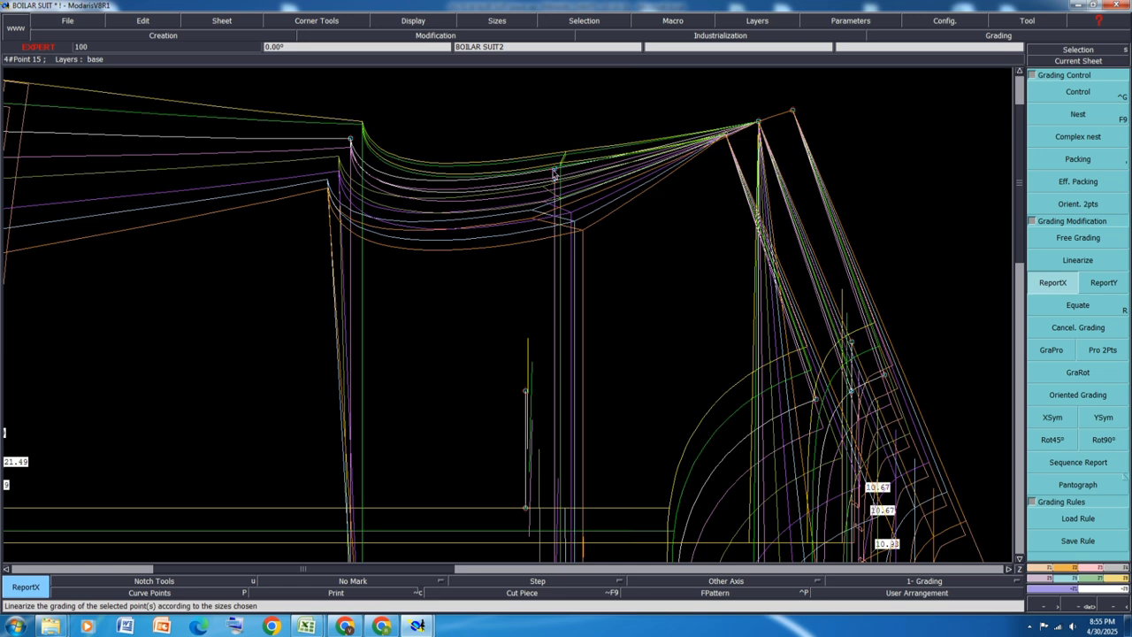
click(554, 177)
Set the mid-armhole point's ddx to -0.25 between sizes 8/9 and 9/10, 10/11 and 11/12, and 12/13 and 13/14, and close the grading table
click(1082, 88)
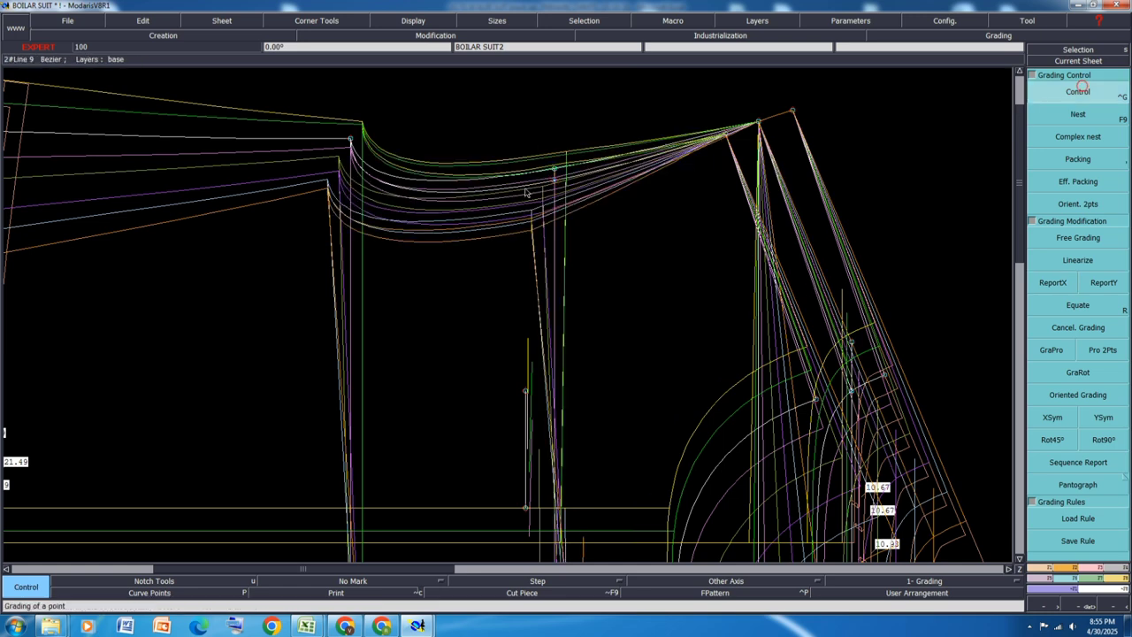
click(554, 174)
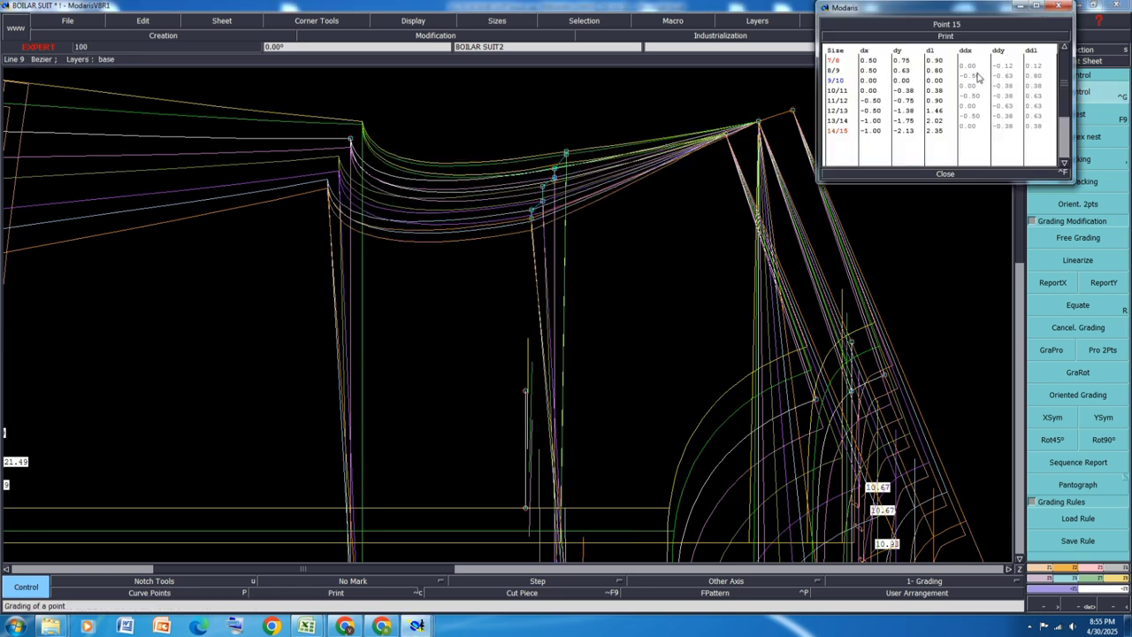
click(972, 76)
text(-0.25)
key(Return)
click(975, 96)
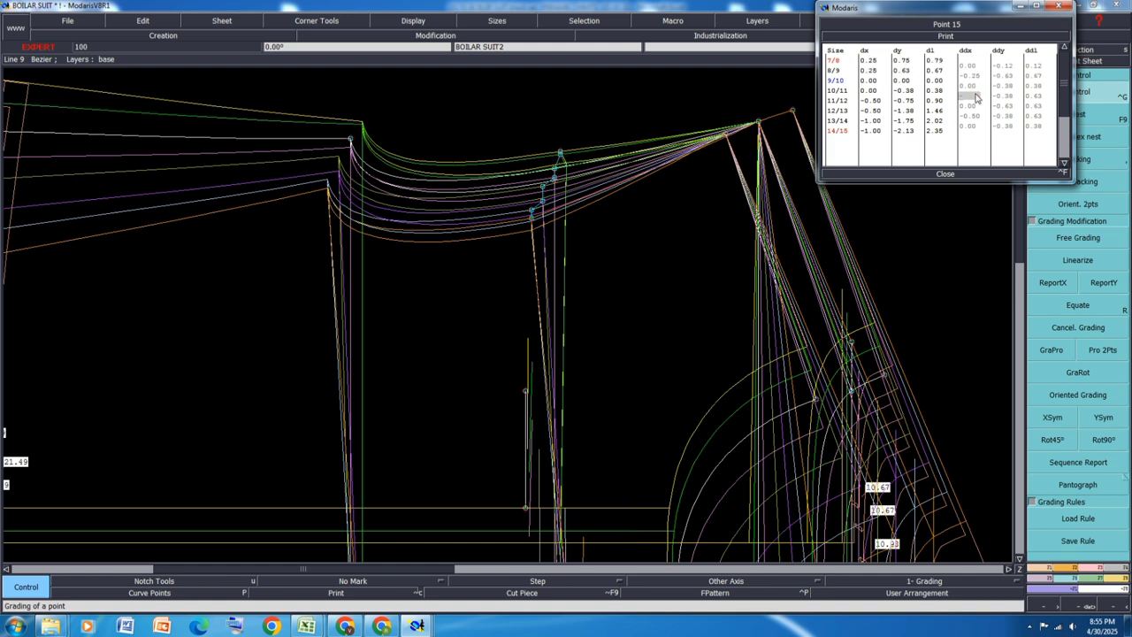
text(-0.25)
key(Return)
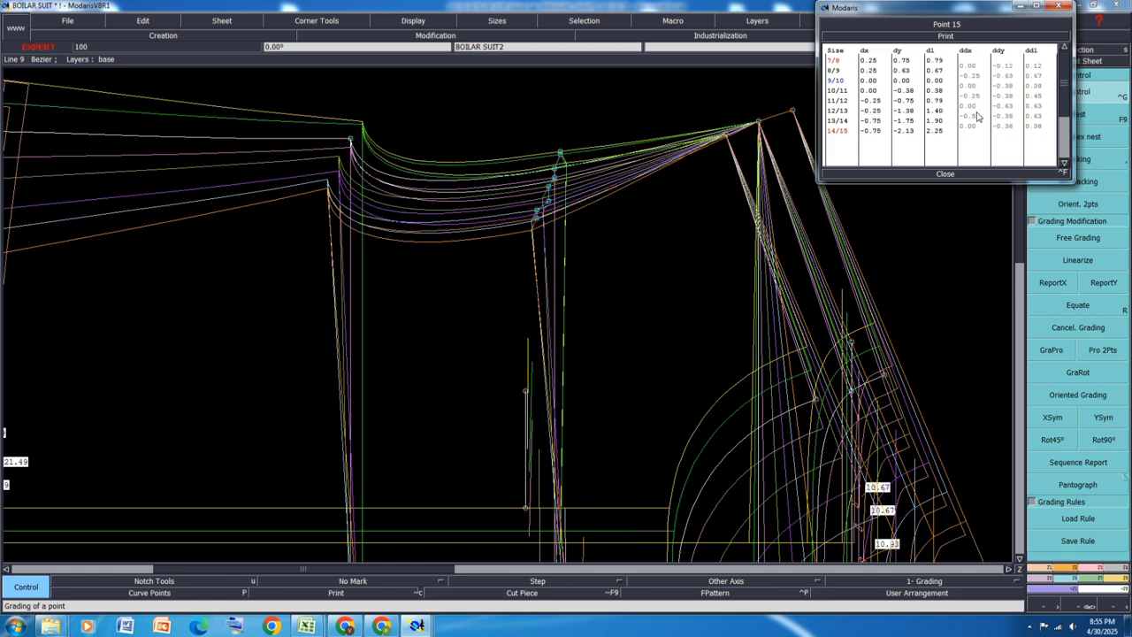
click(974, 116)
text(-0.25)
key(Return)
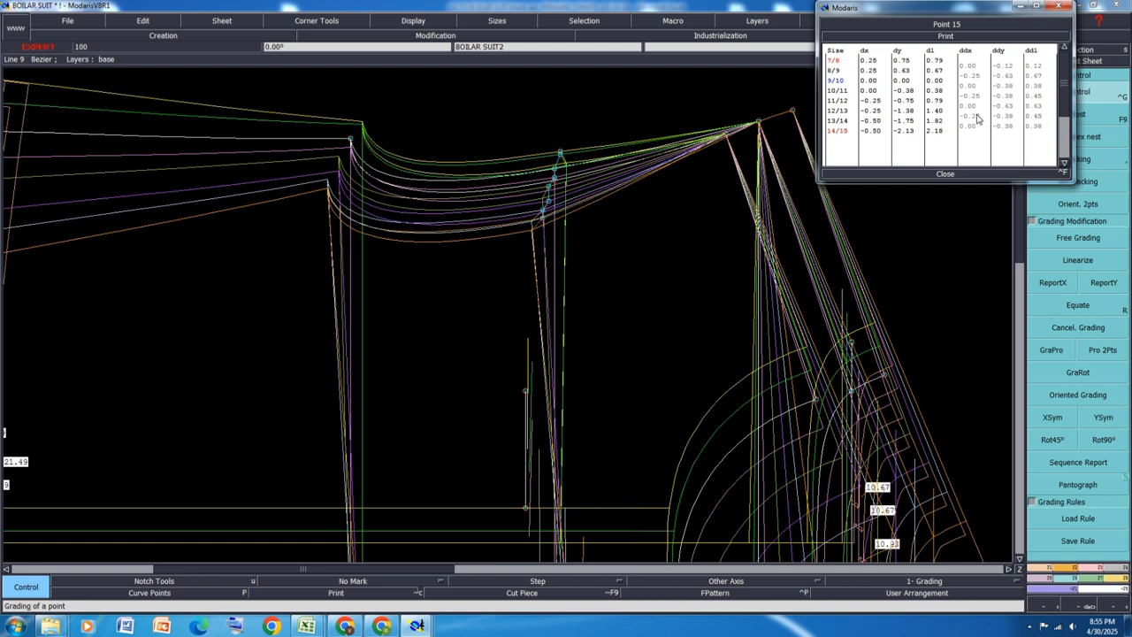
click(946, 174)
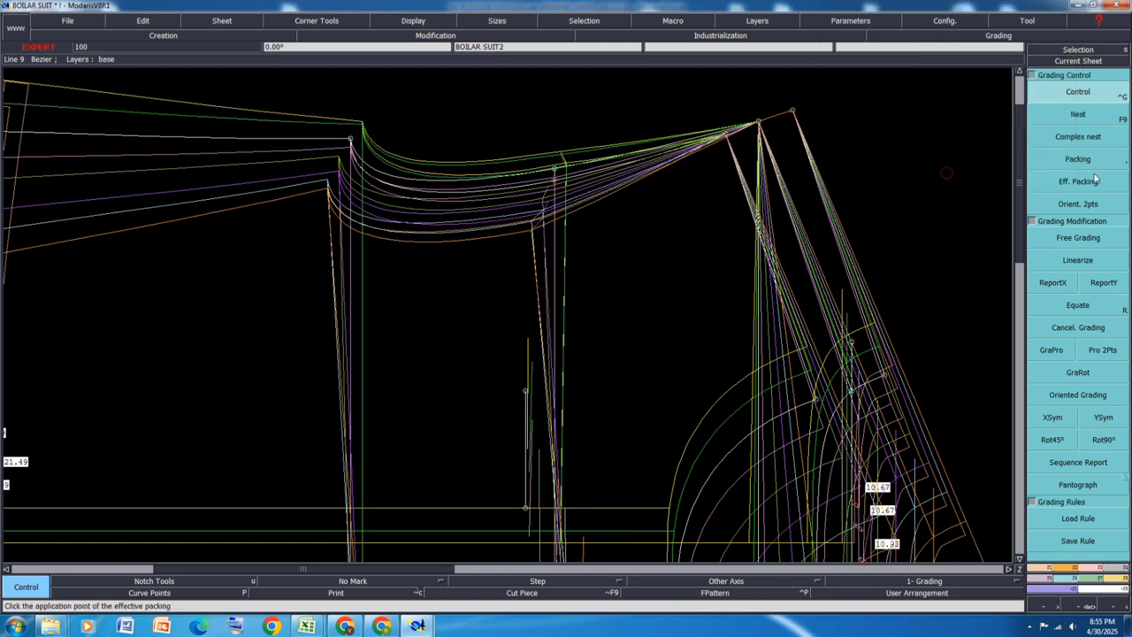
Reset the nest packing and report the mid-armhole point's X grading to the matching point on the adjacent armhole curve
click(1077, 159)
click(672, 291)
scroll(608, 201, down, 1)
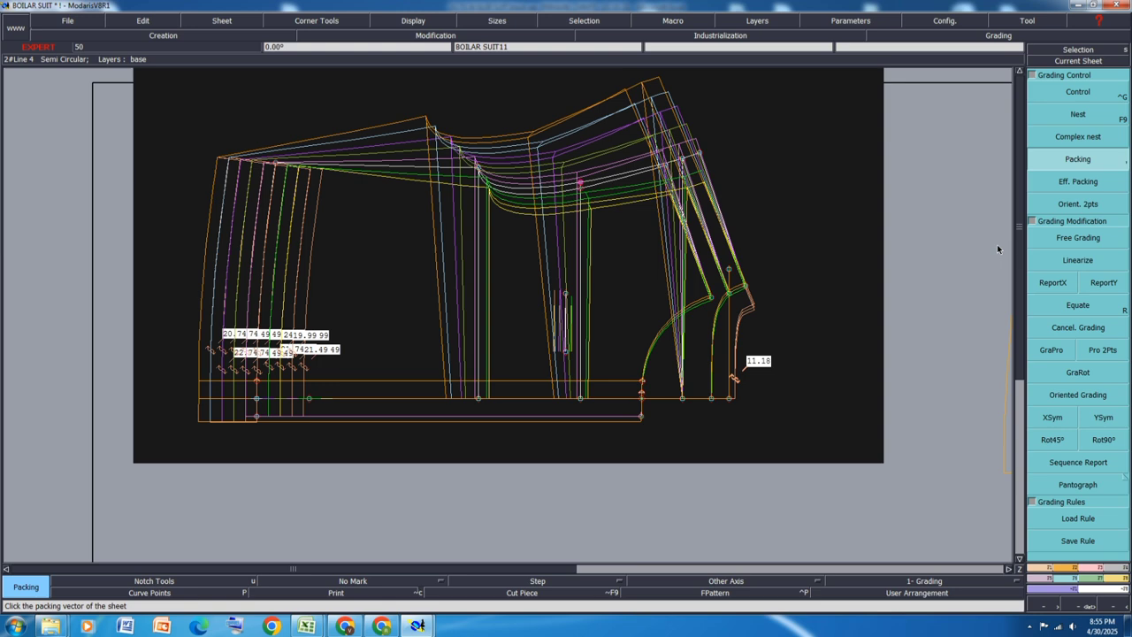
click(1053, 283)
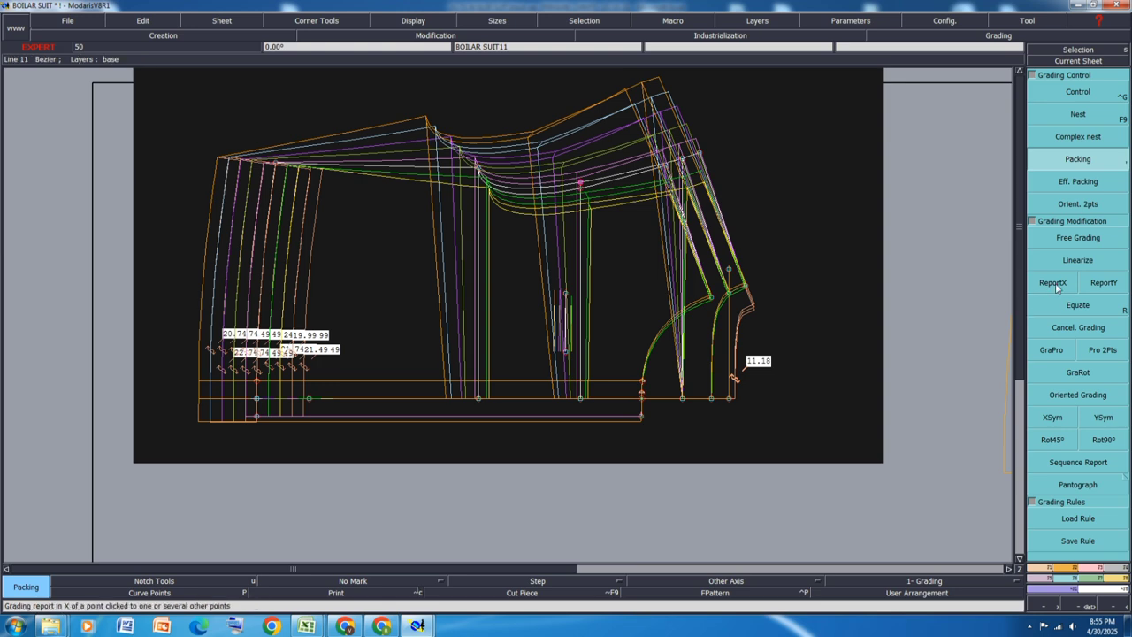
scroll(582, 190, up, 1)
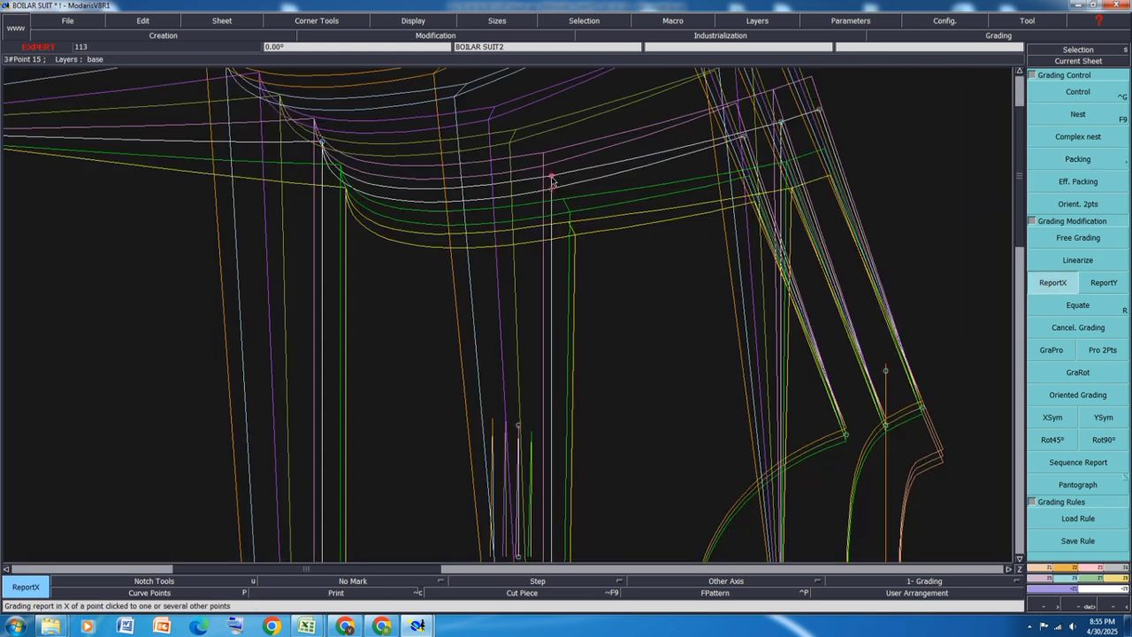
click(551, 180)
scroll(800, 184, down, 1)
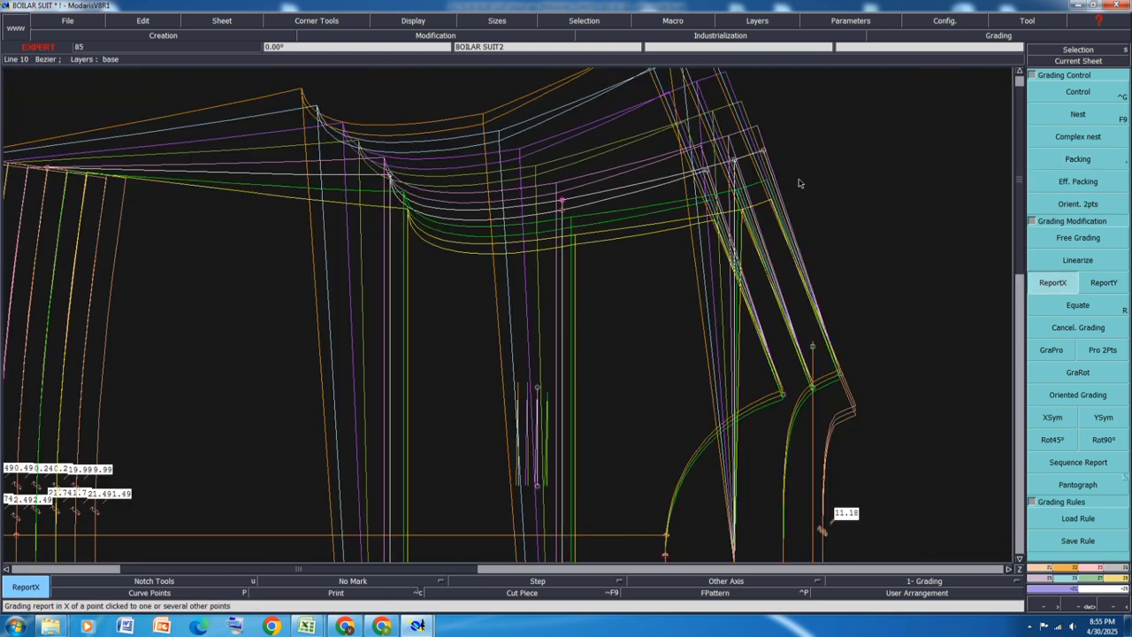
Pack the nest on the middle shoulder point to check the armhole curves, and reset the packing
click(1085, 162)
click(733, 161)
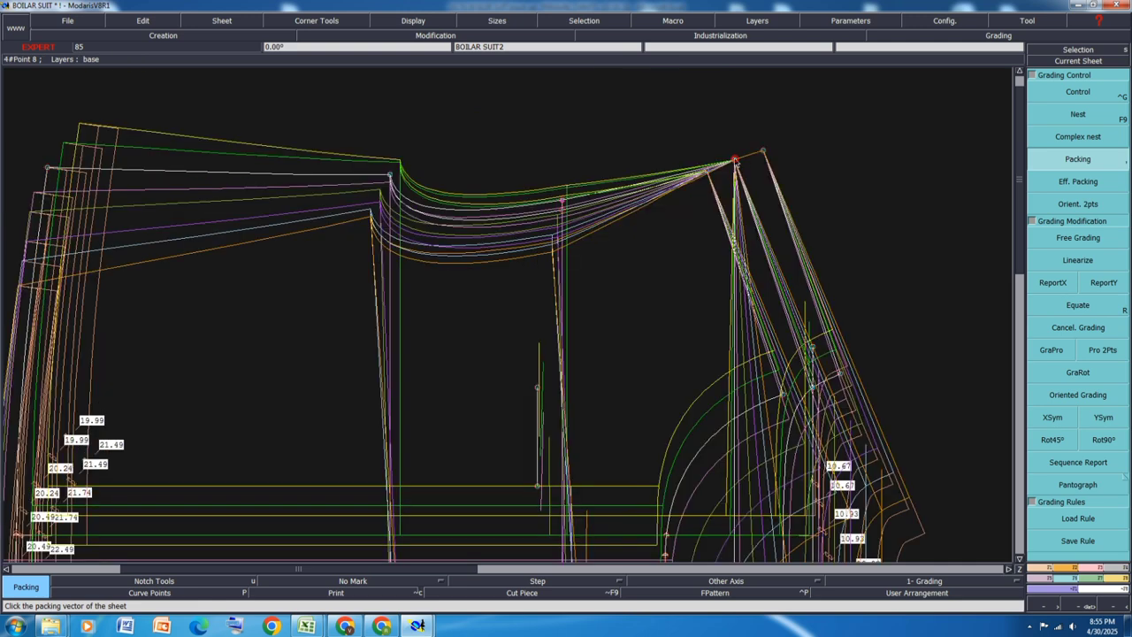
click(682, 277)
scroll(611, 169, down, 2)
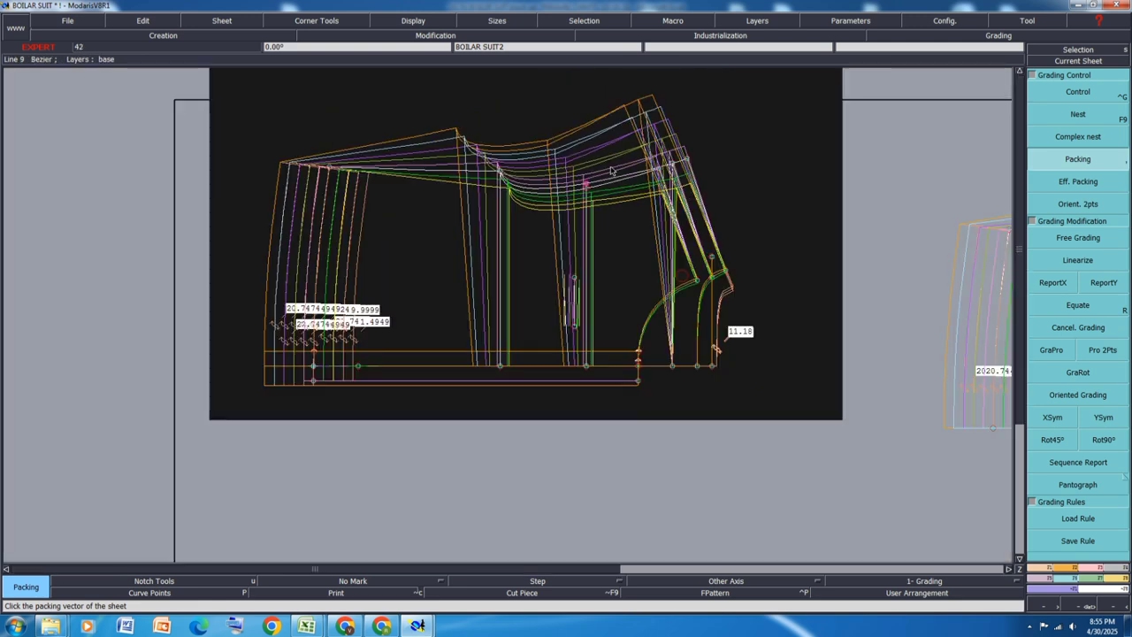
Report the mid-armhole point's X grading to the lower end of its vertical line, and save the model despite the warnings
click(1054, 283)
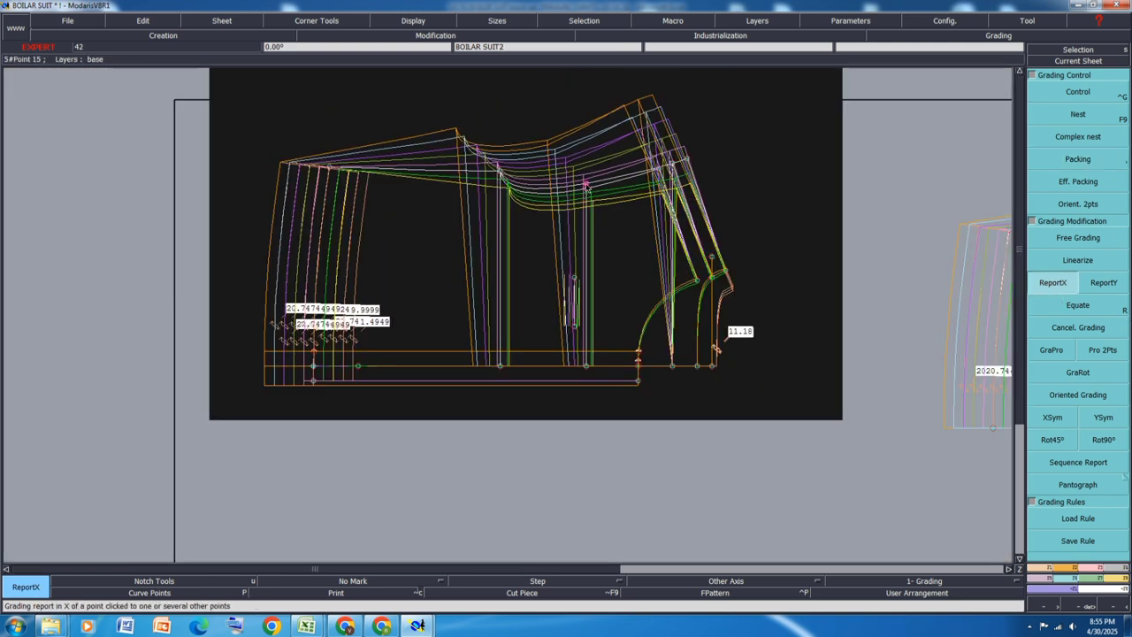
click(586, 365)
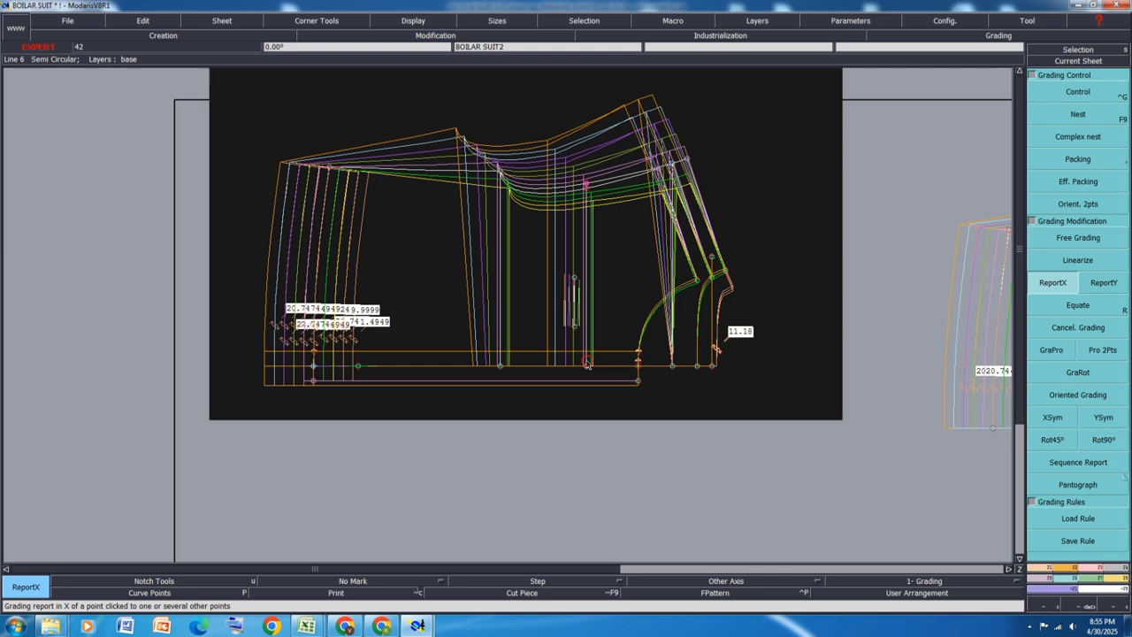
right_click(690, 463)
scroll(646, 222, down, 2)
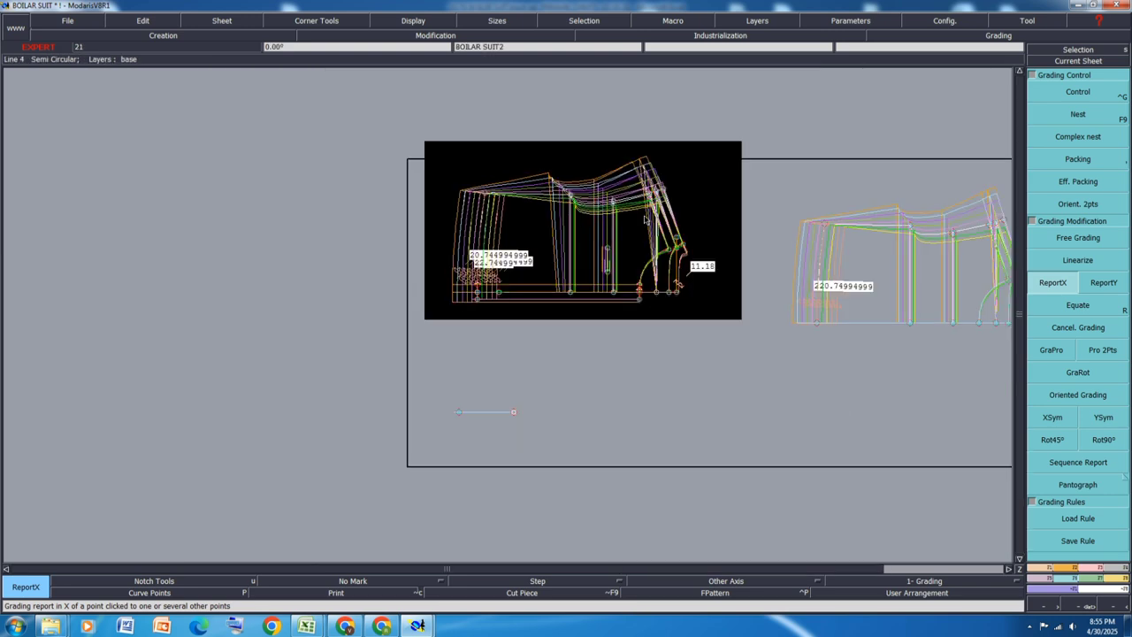
key(ctrl+s)
click(501, 383)
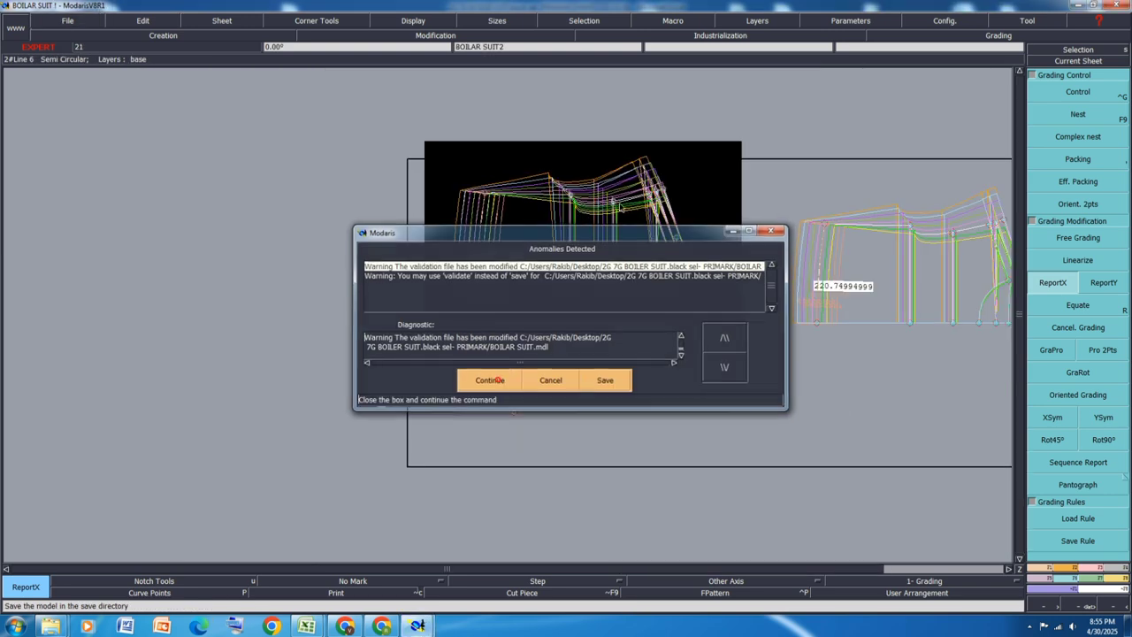
Report the middle shoulder point's X grading to the lower end of the vertical line beneath it
scroll(660, 164, up, 1)
scroll(638, 168, up, 2)
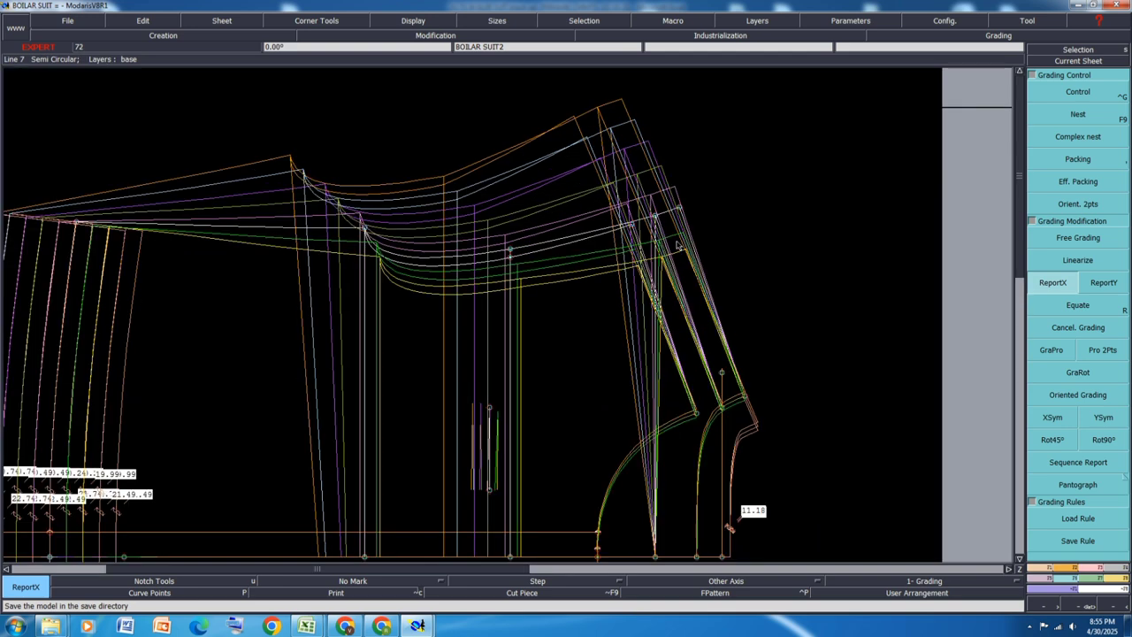
scroll(660, 205, down, 2)
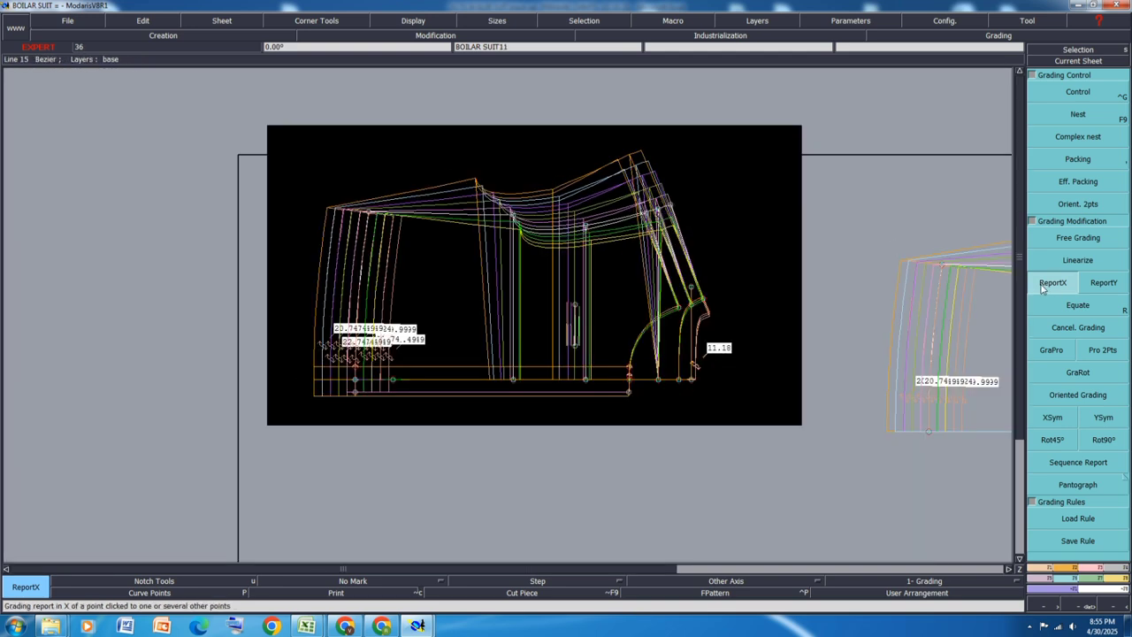
click(659, 378)
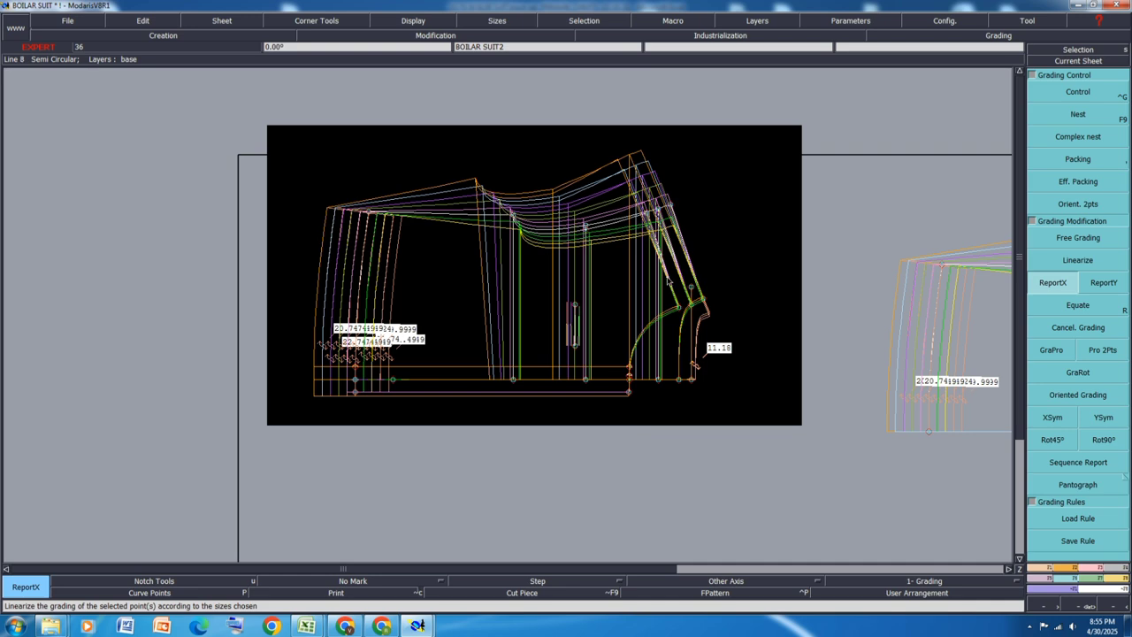
Delete the vertical line running down from the middle shoulder point, and display all sizes again
key(F9)
key(Delete)
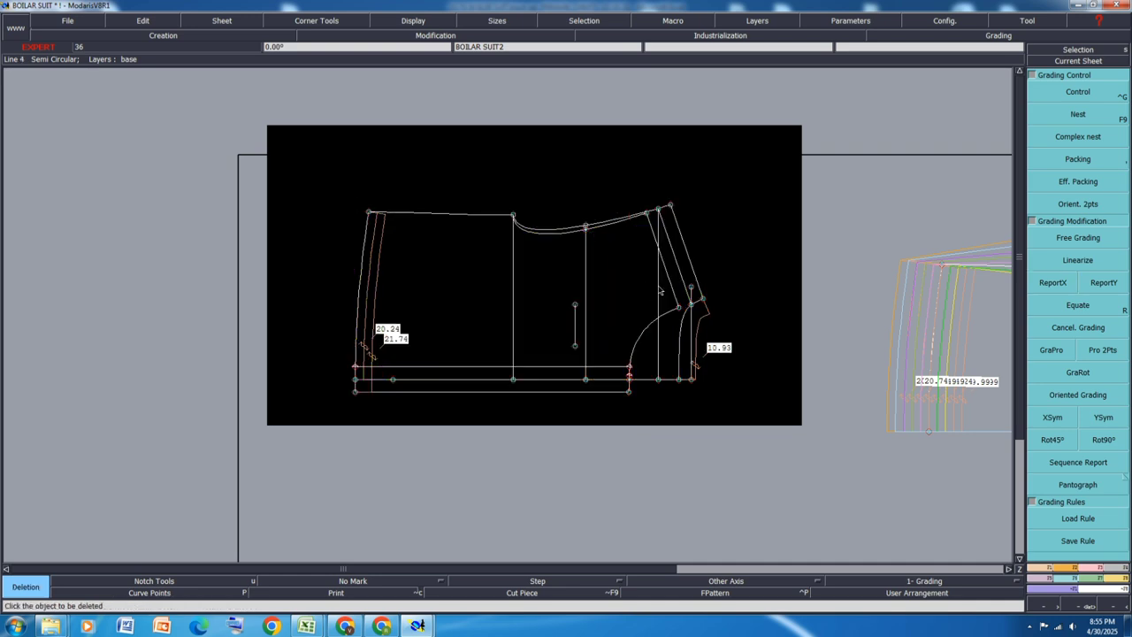
key(F9)
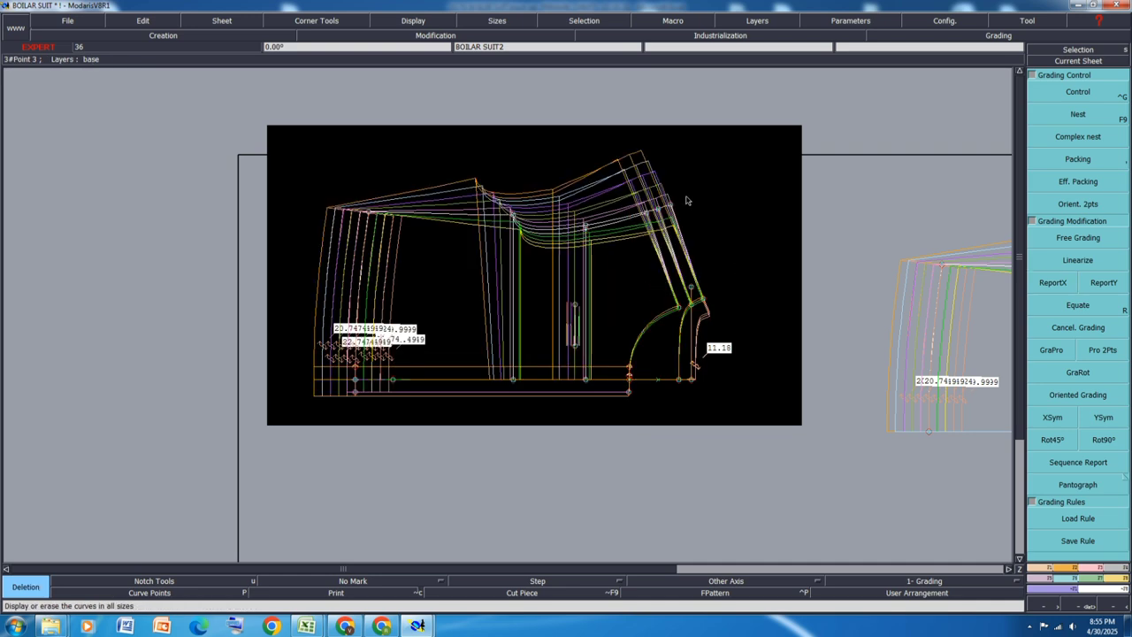
scroll(670, 180, up, 2)
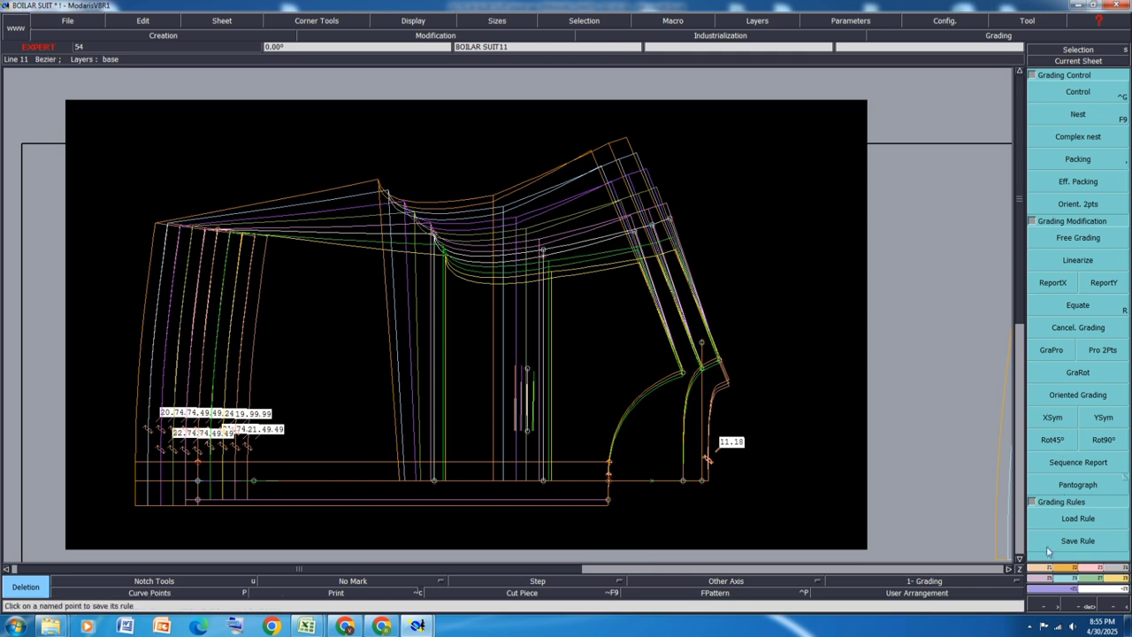
Create a symmetry axis along the middle shoulder line and symmetrize the outer armhole curve about it
key(F1)
click(1079, 442)
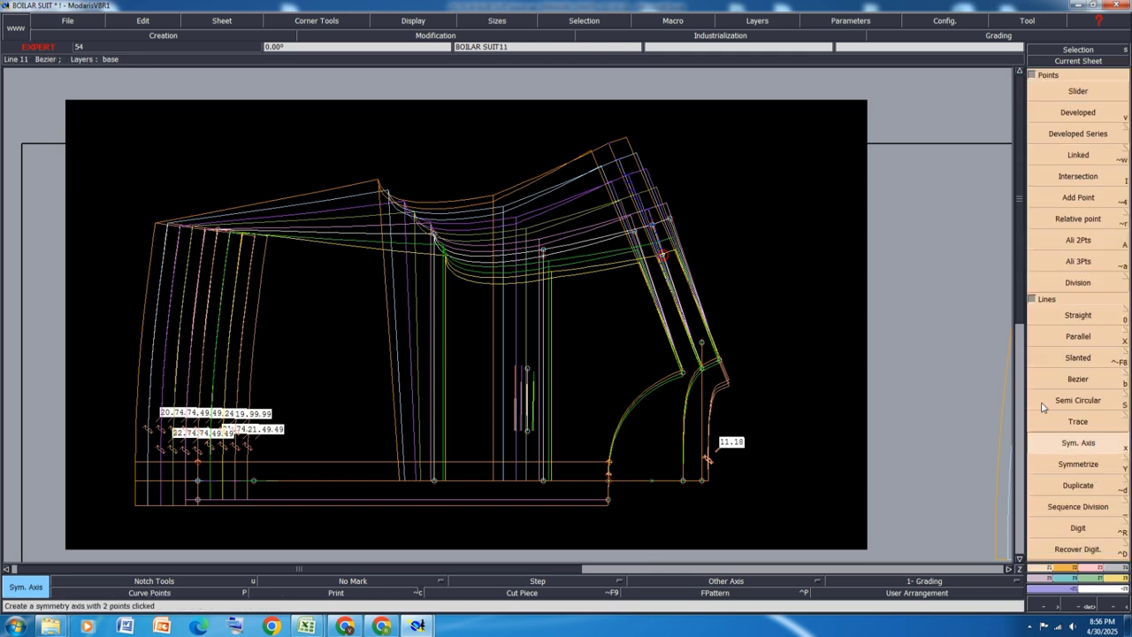
click(1078, 464)
click(573, 251)
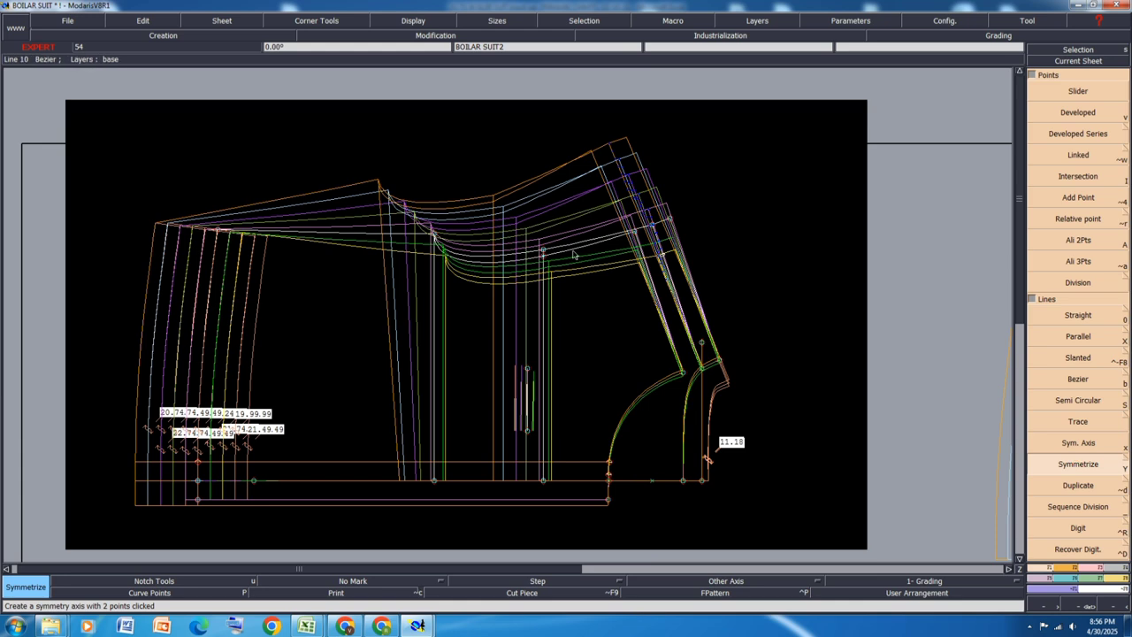
click(655, 252)
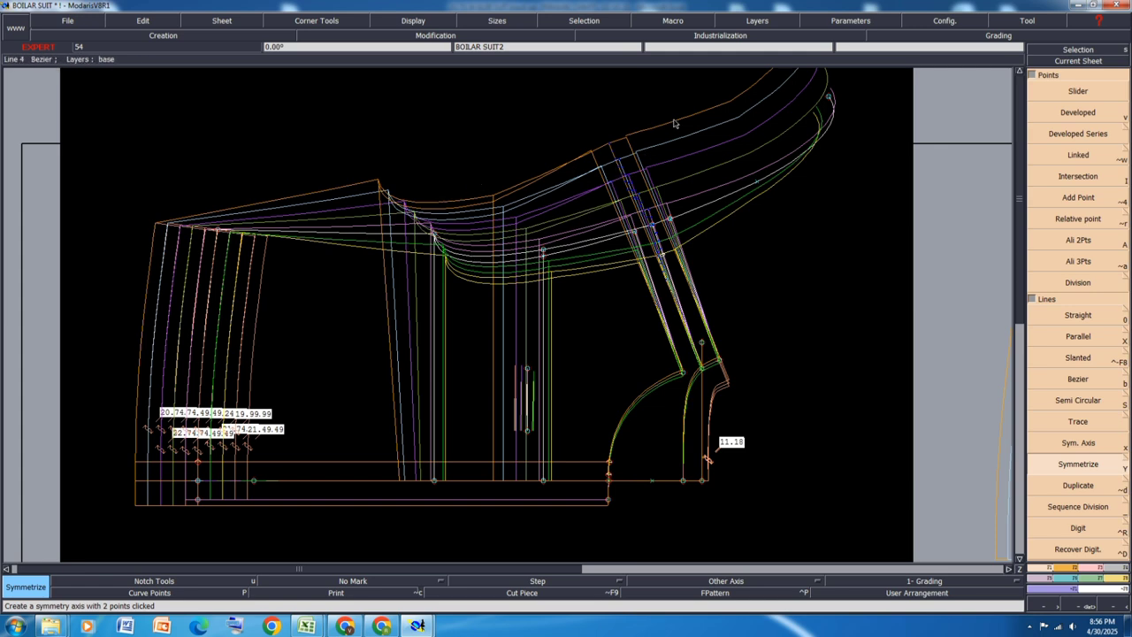
Examine how the mirrored armhole curve runs across the shoulder, in the base size alone and in all sizes
scroll(681, 113, up, 3)
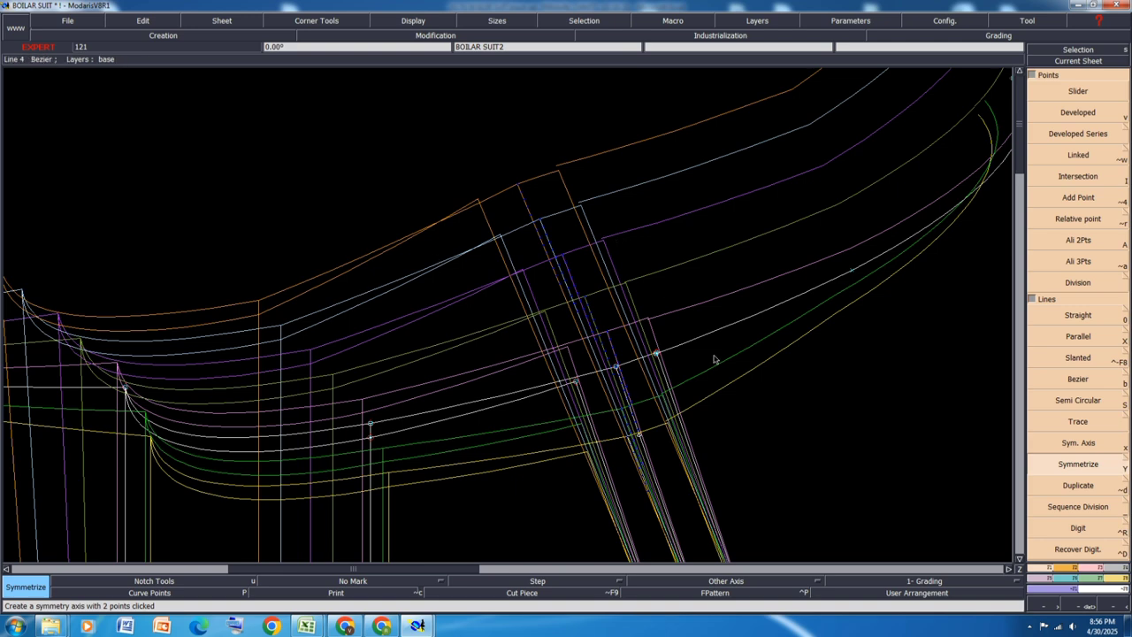
scroll(683, 374, up, 3)
scroll(616, 310, down, 4)
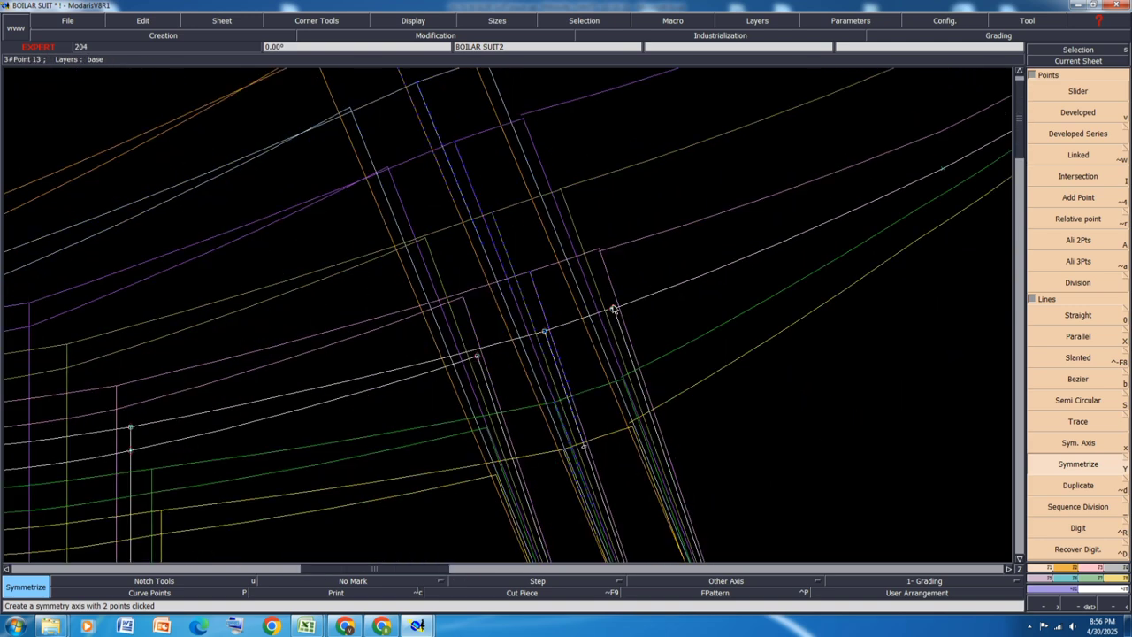
scroll(600, 270, down, 3)
scroll(571, 301, up, 5)
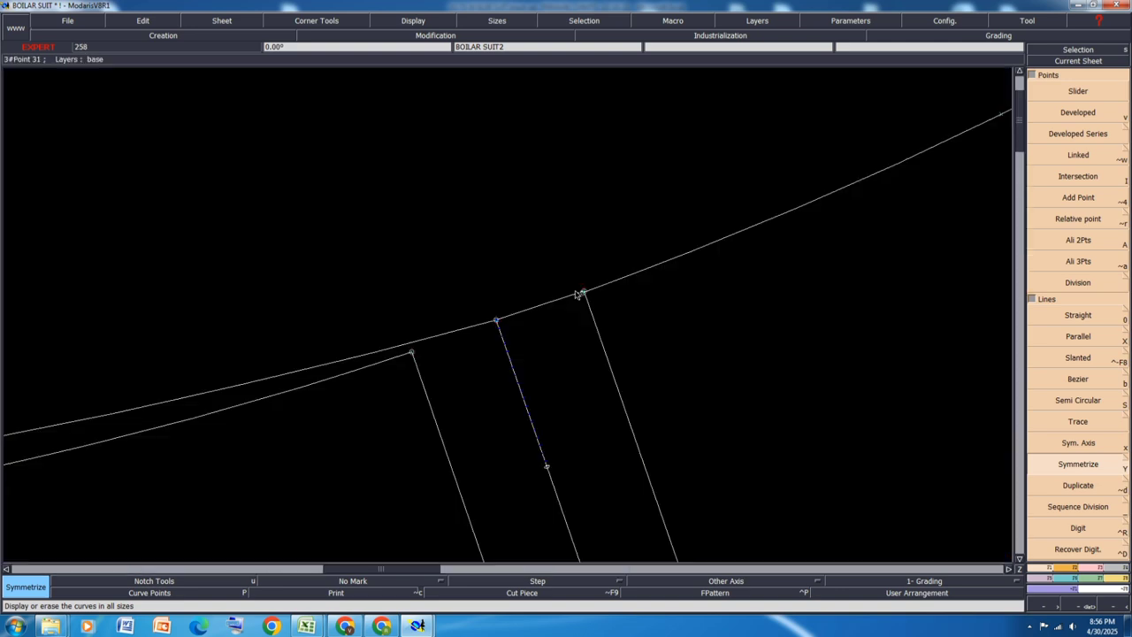
scroll(571, 300, down, 3)
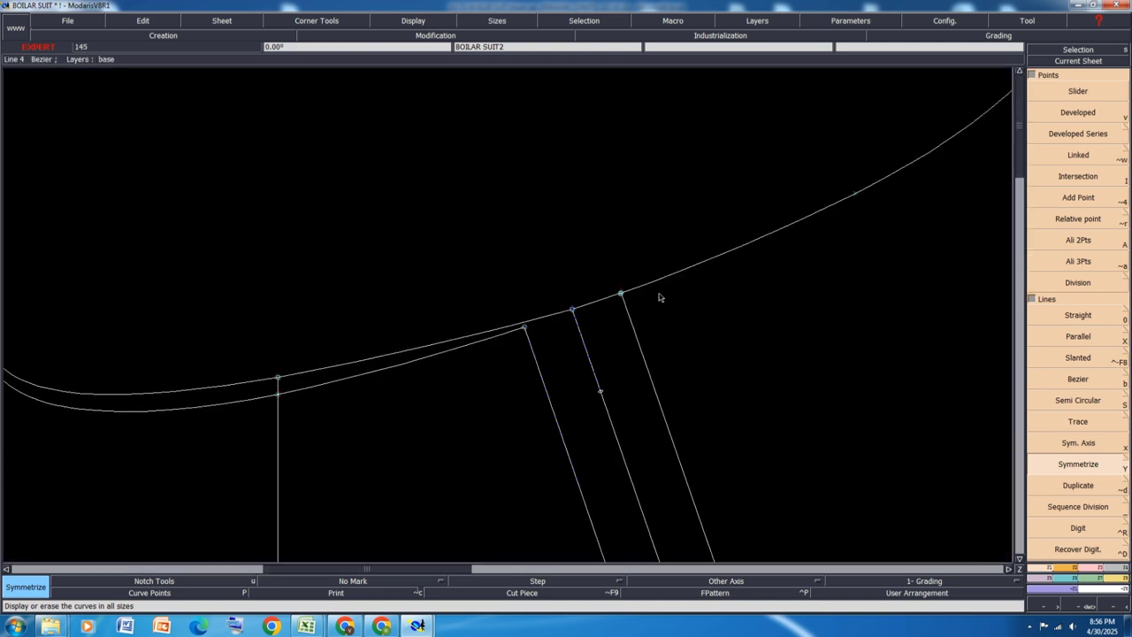
key(F9)
scroll(639, 329, down, 2)
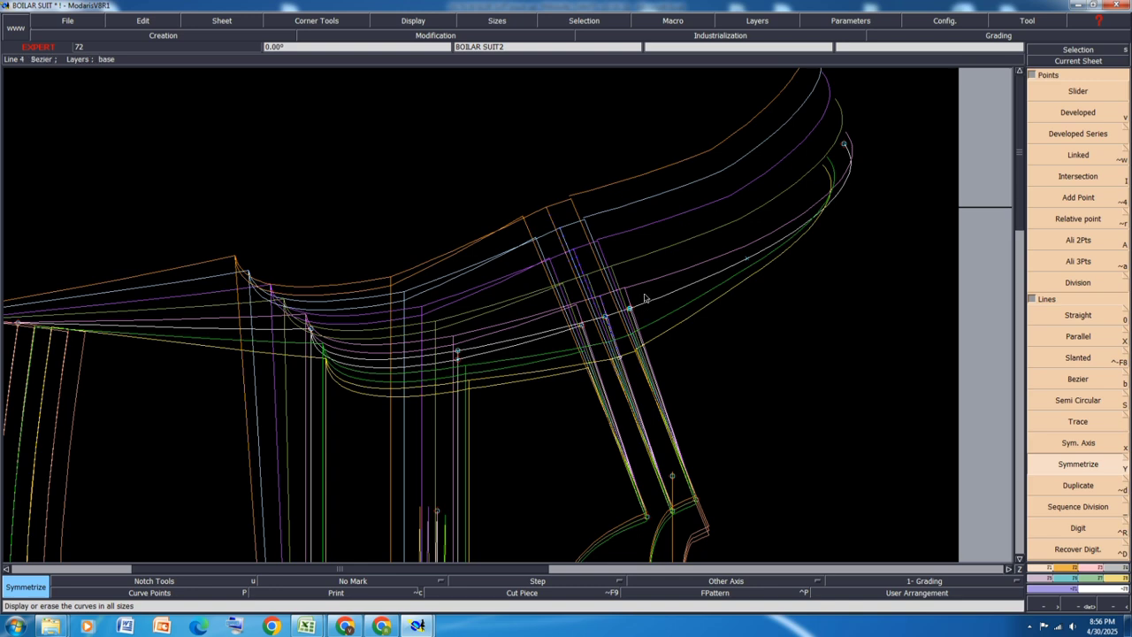
Display only the base size and save the boiler suit model, continuing past the anomaly warnings
scroll(585, 203, up, 1)
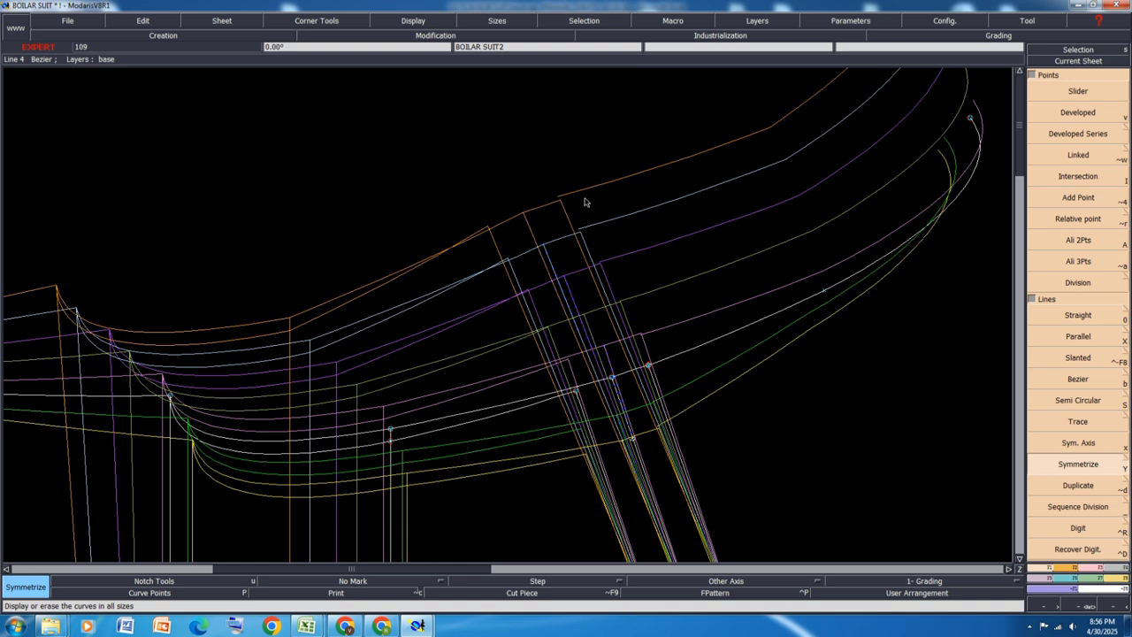
scroll(584, 203, down, 2)
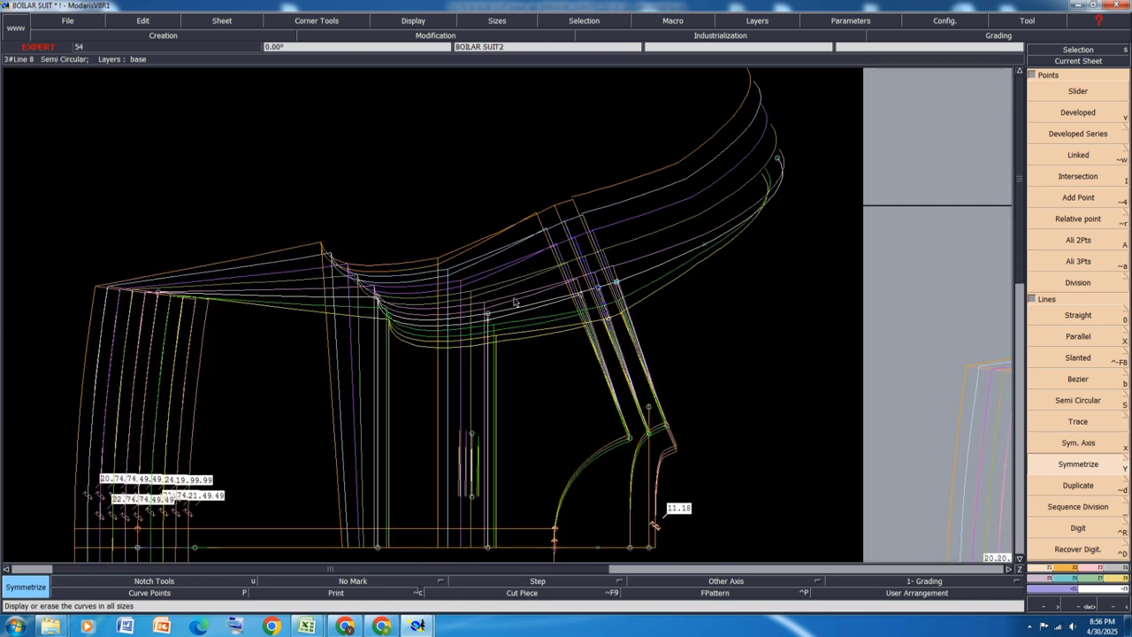
key(F9)
key(ctrl+s)
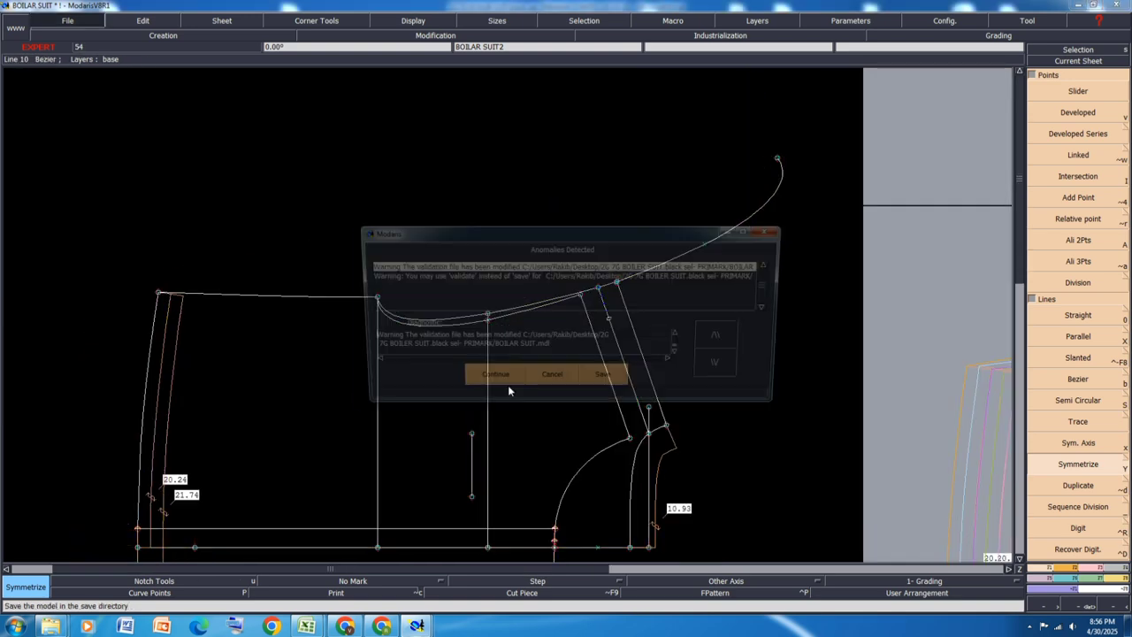
key(Return)
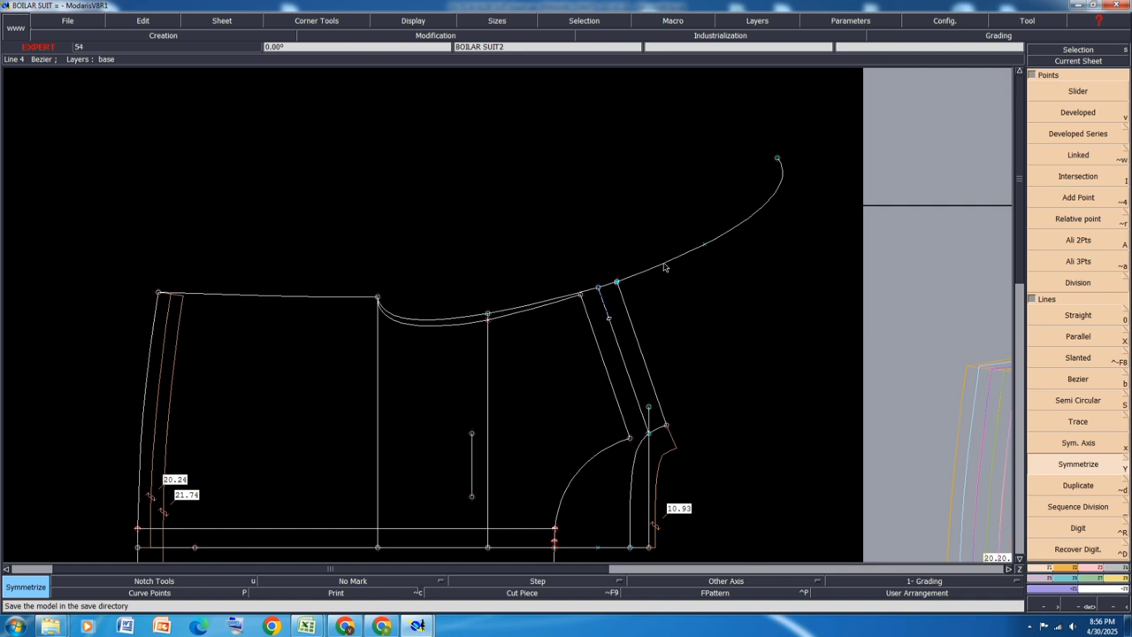
Undo the mirrored armhole curve and its symmetry axis, and set the Symmetrize option Curve with Constraint
key(ctrl+z)
key(ctrl+z)
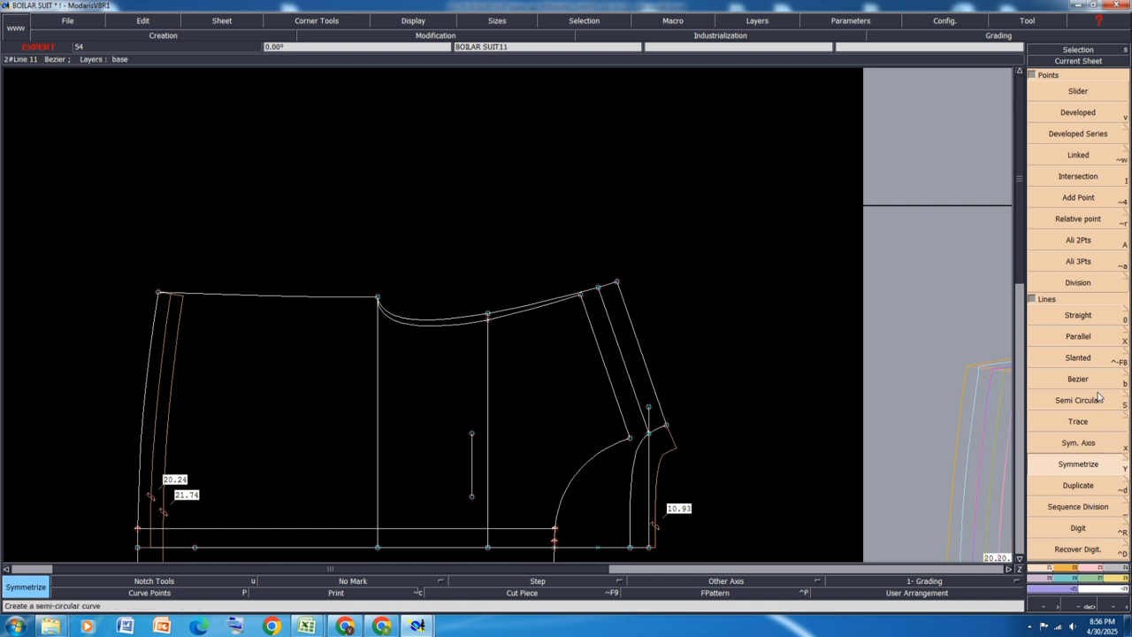
click(1125, 463)
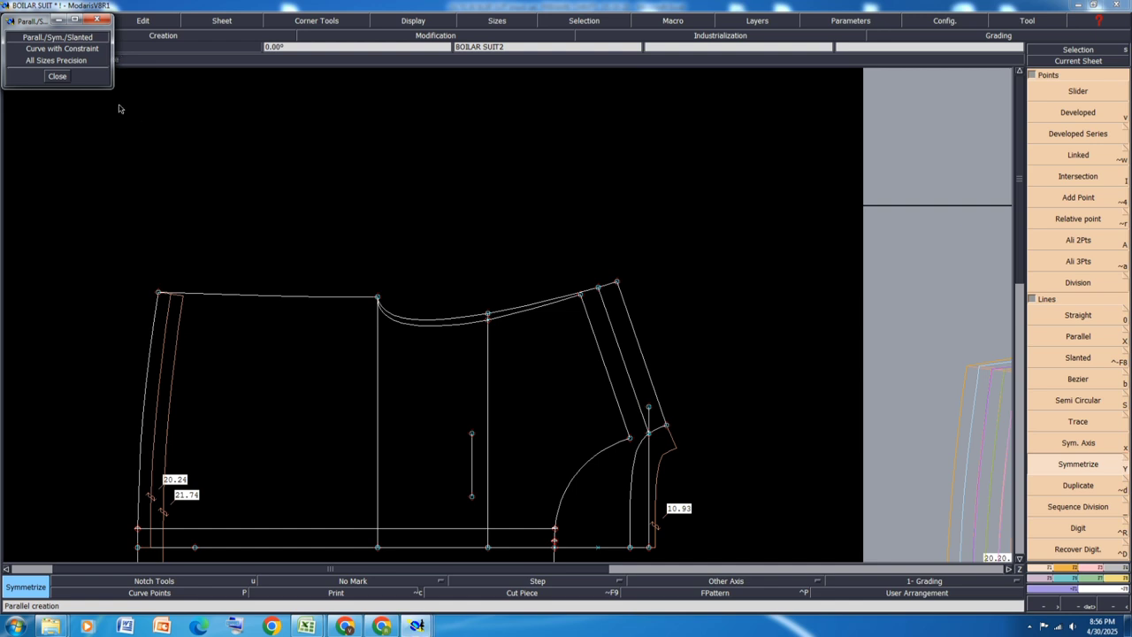
click(57, 76)
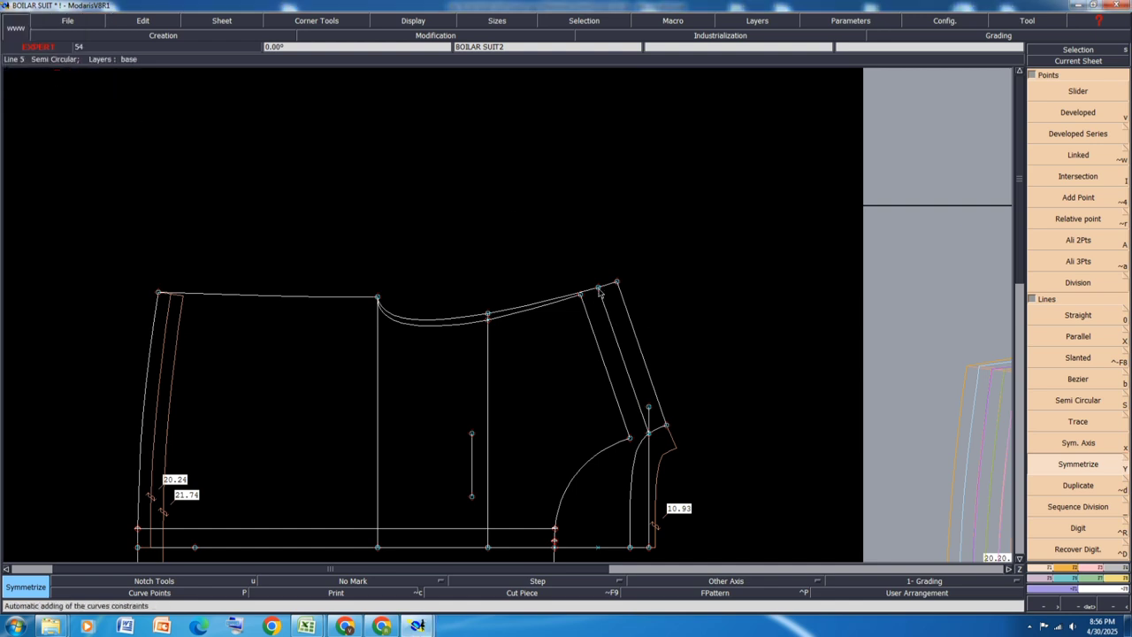
Create a new symmetry axis on the middle shoulder line and symmetrize the outer armhole curve about it as a constrained curve
key(x)
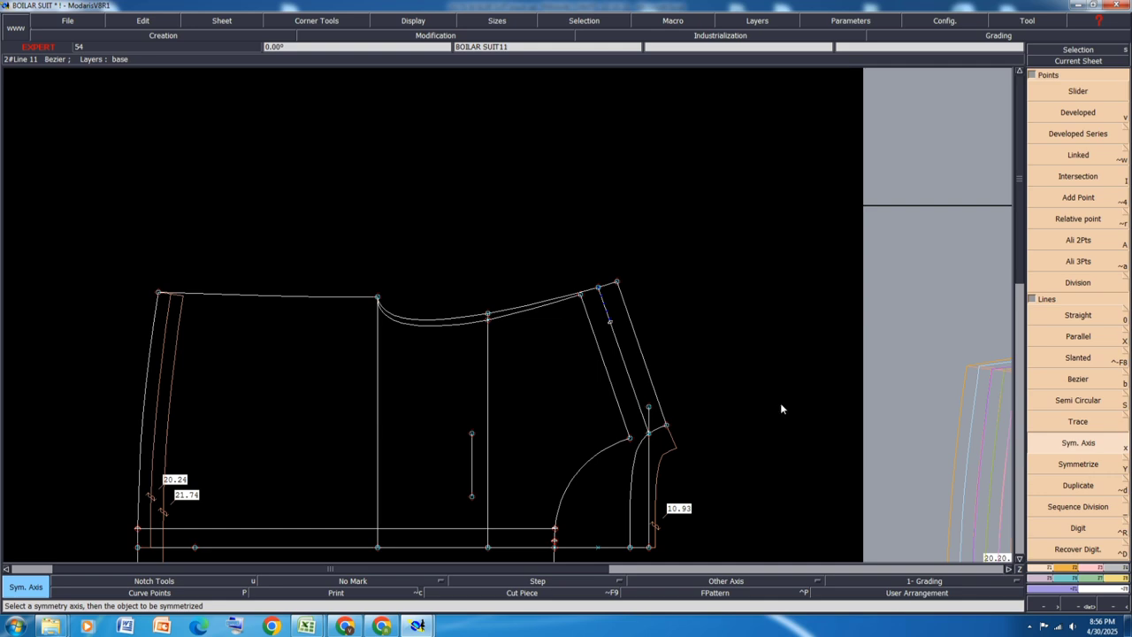
key(y)
click(505, 320)
scroll(460, 325, up, 2)
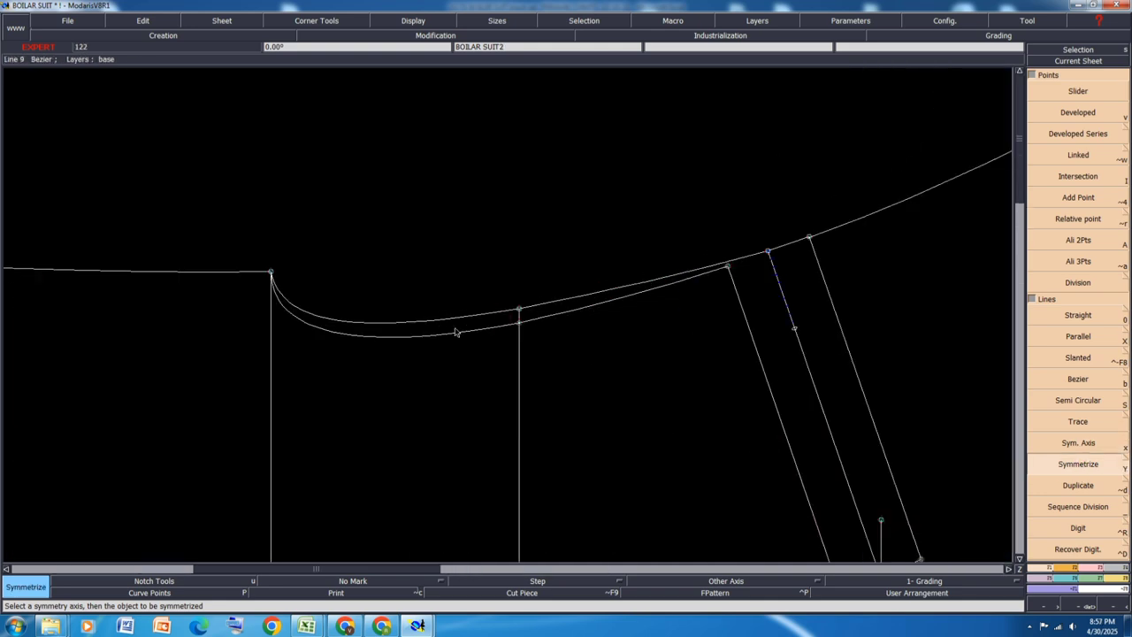
scroll(617, 330, up, 1)
key(F9)
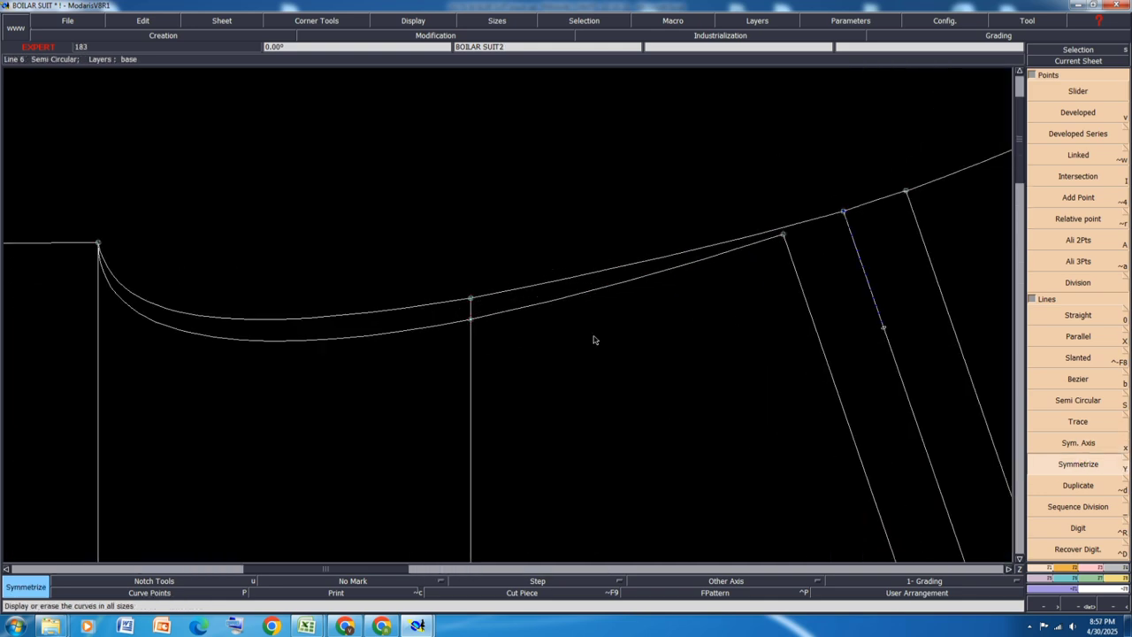
scroll(501, 398, down, 2)
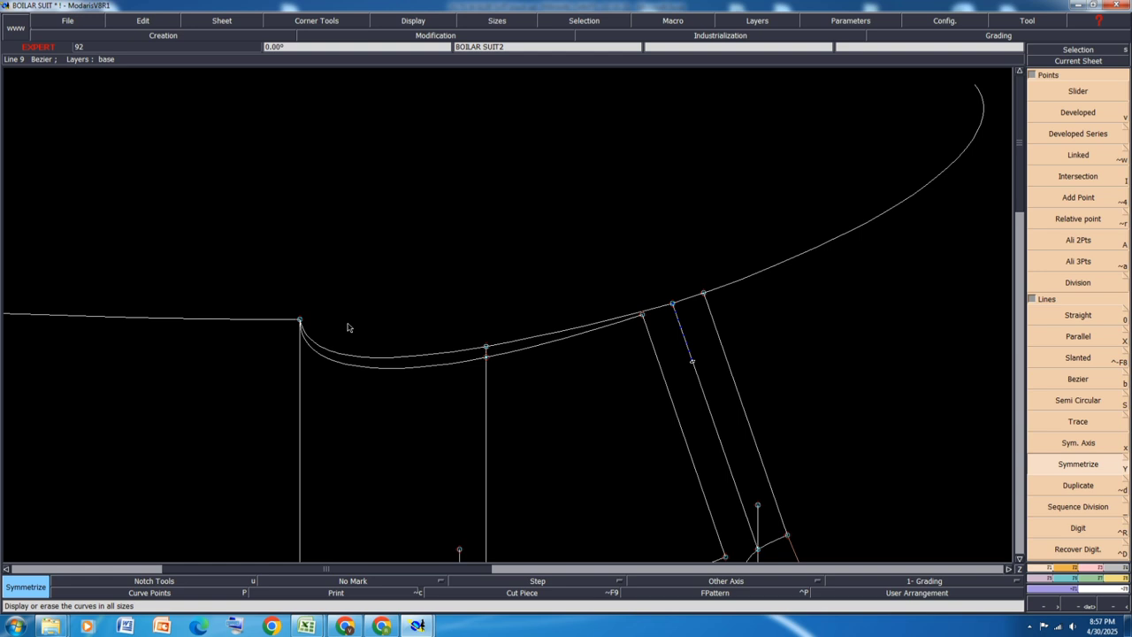
scroll(388, 284, down, 1)
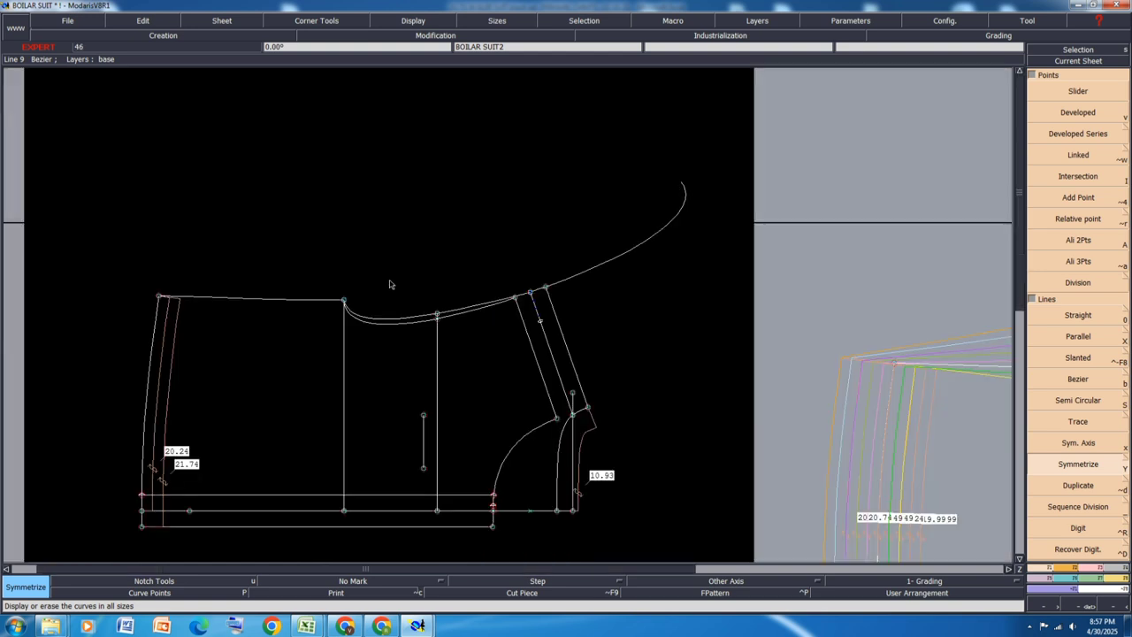
Save the model again, continuing past the warnings, and display the mirrored armhole in all sizes
click(494, 282)
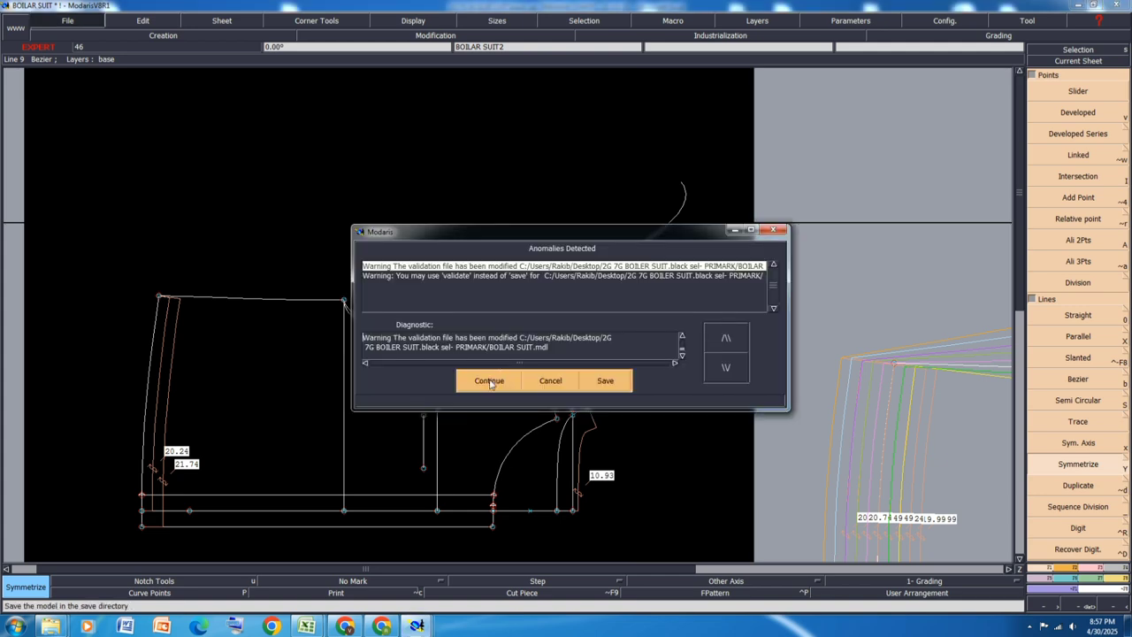
click(490, 380)
scroll(522, 216, up, 1)
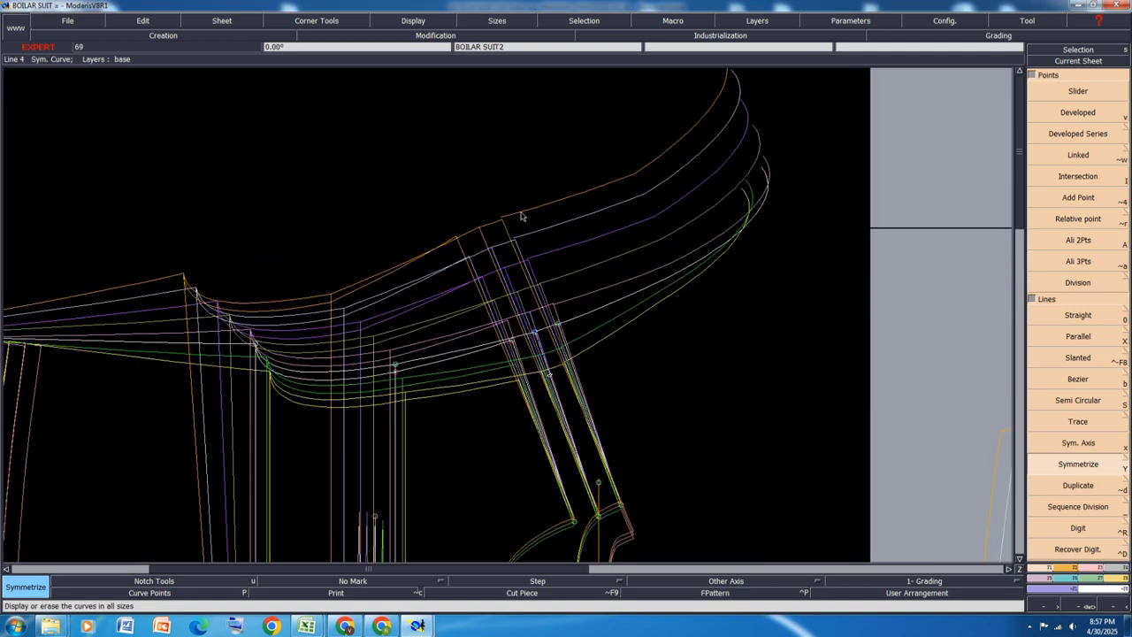
Check the grading values of the inner shoulder point at the armhole with grading Control
click(1065, 581)
click(1087, 95)
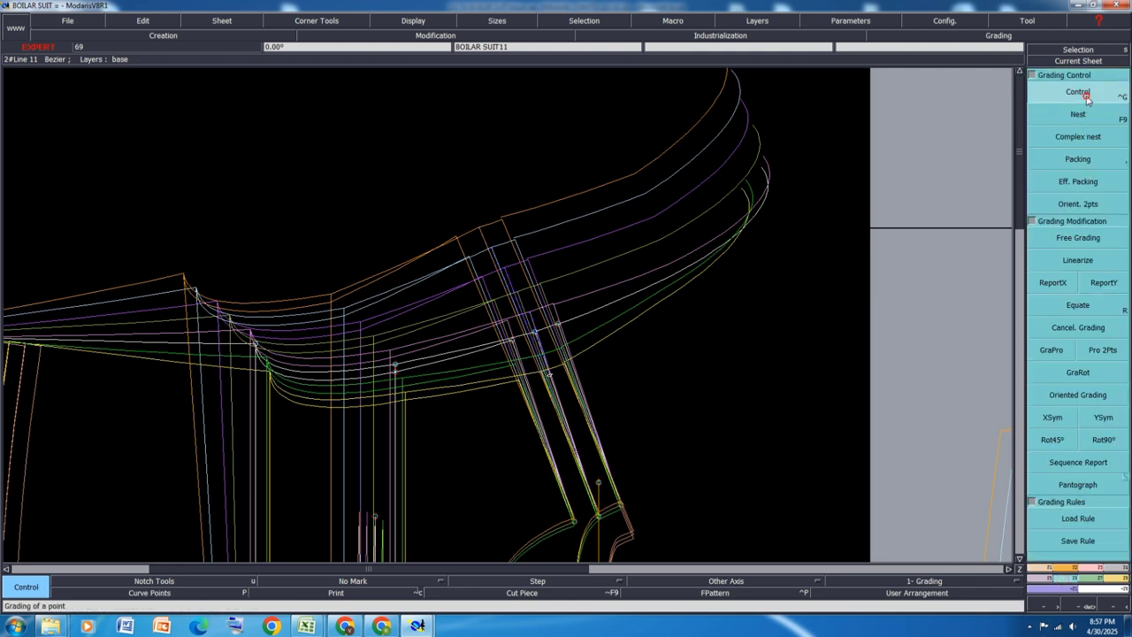
scroll(531, 332, up, 1)
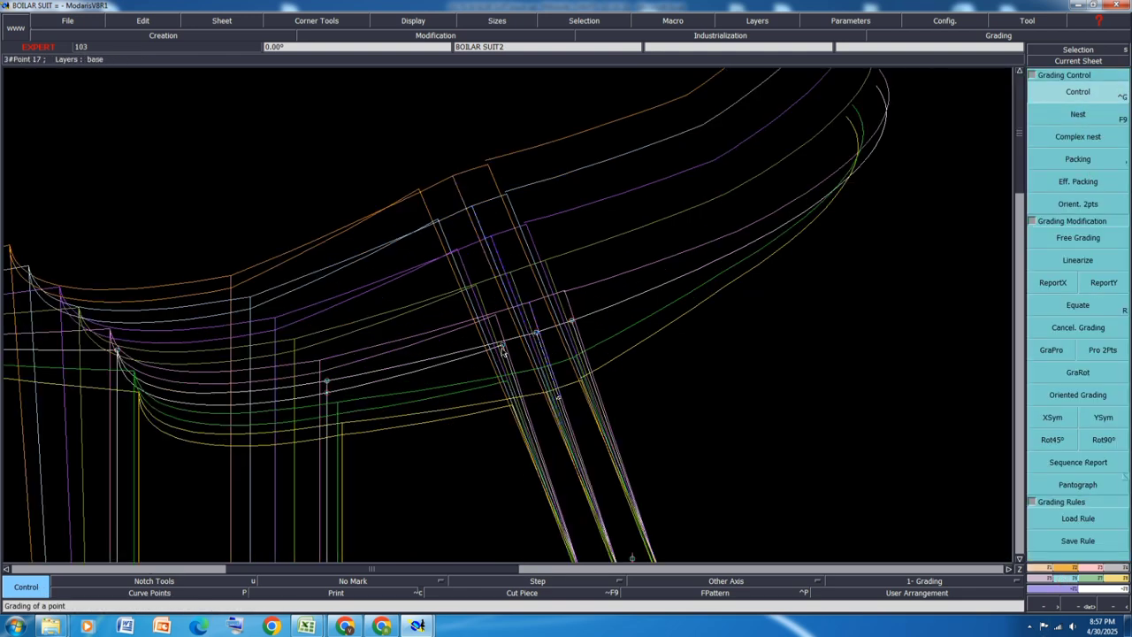
click(502, 348)
scroll(446, 171, up, 1)
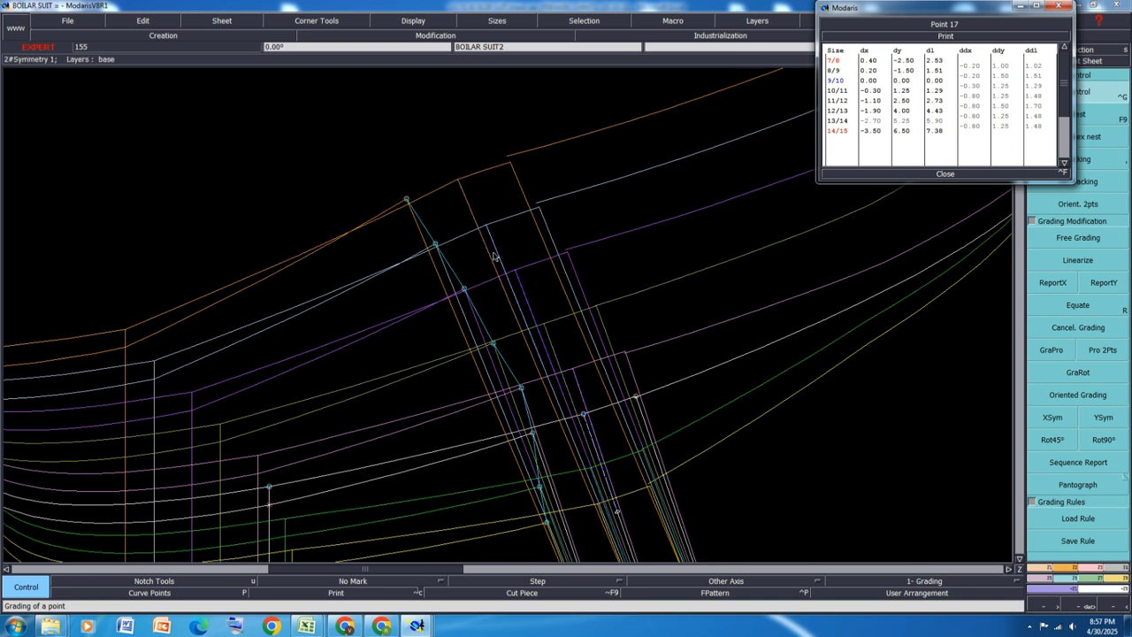
Move the outer shoulder point of size 12/13 onto the mirrored curve's end, at about dx -1.95 and dy 4.06
click(636, 399)
scroll(659, 335, up, 2)
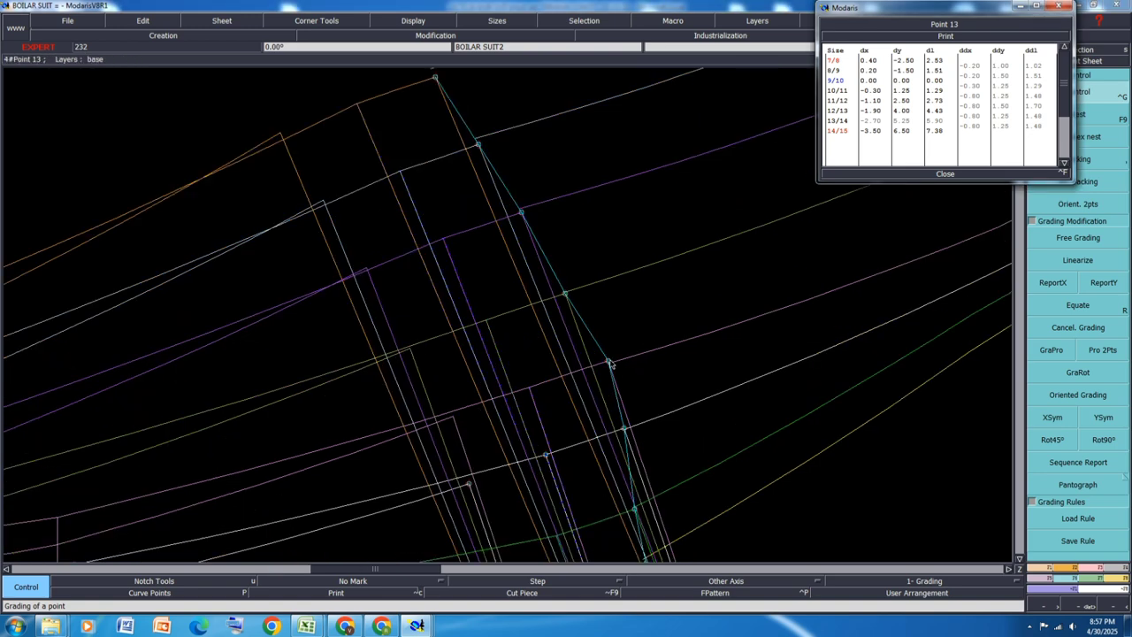
scroll(596, 371, up, 6)
scroll(611, 357, down, 5)
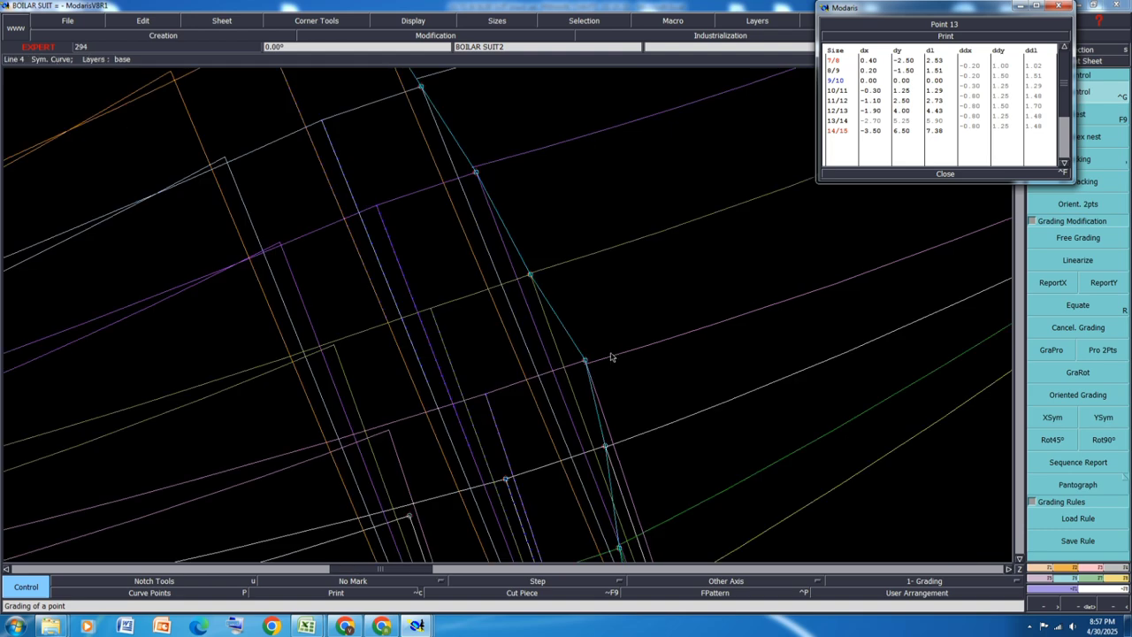
scroll(607, 368, down, 2)
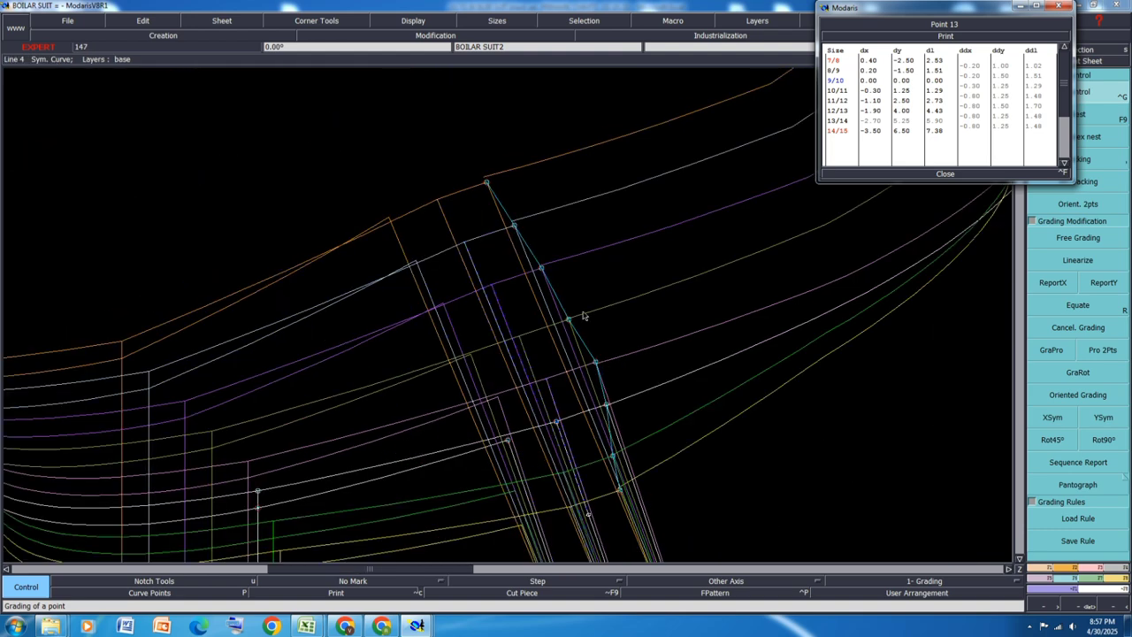
scroll(543, 266, up, 4)
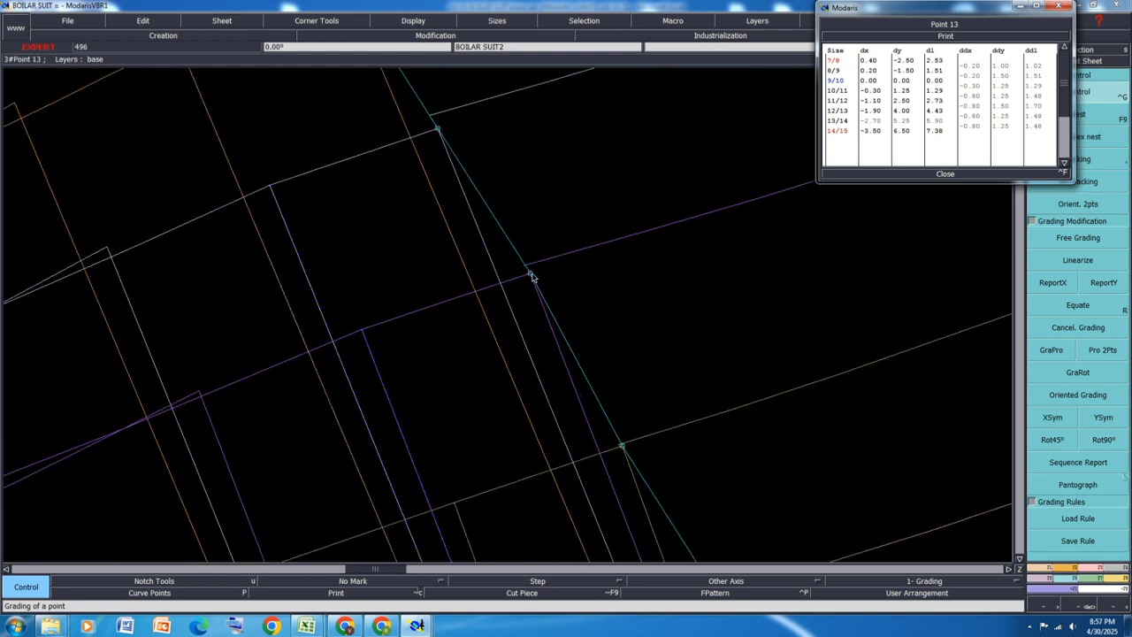
click(531, 274)
click(526, 265)
scroll(571, 353, down, 2)
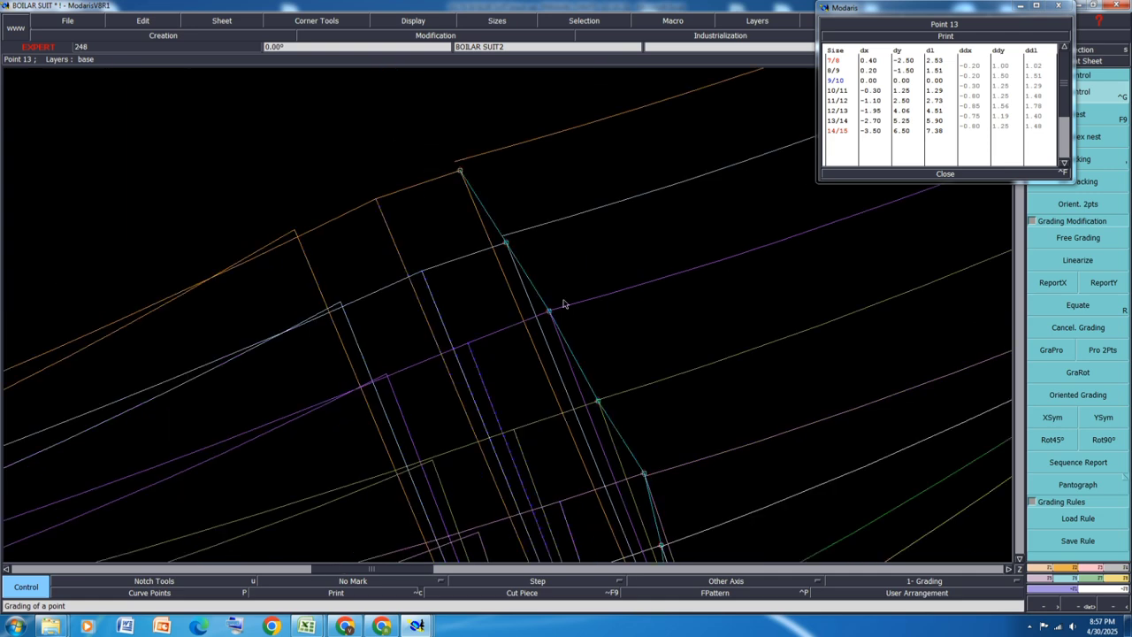
Move the outer shoulder point onto the mirrored curve's end in sizes 13/14 (dx -2.75, dy 5.37) and 14/15 (dx -3.61, dy 6.64)
scroll(515, 232, up, 1)
click(498, 247)
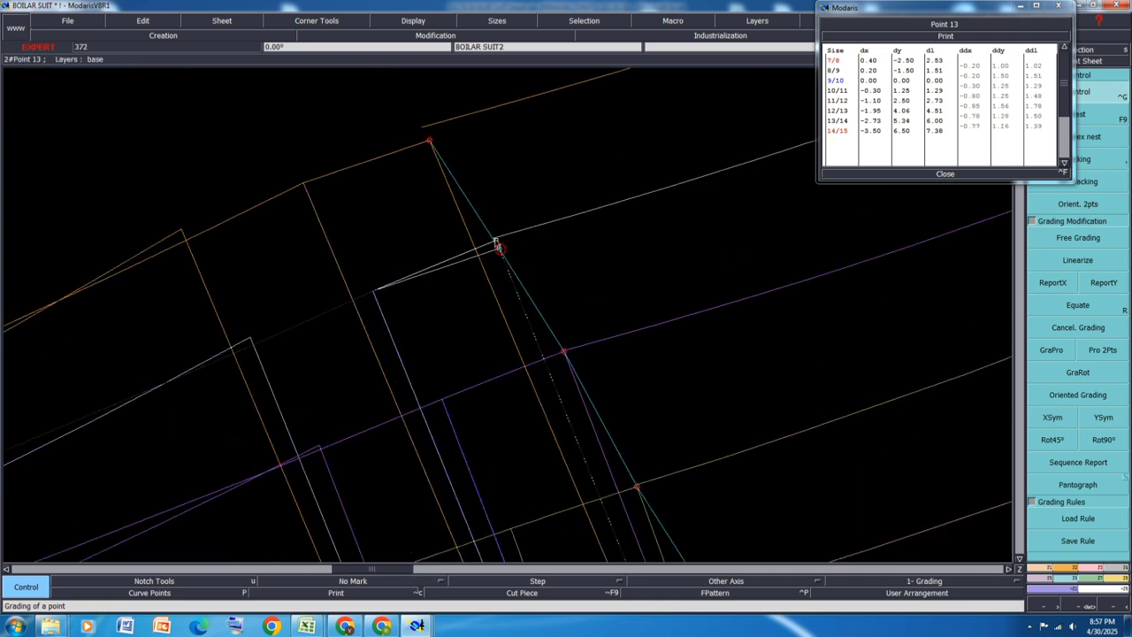
click(495, 239)
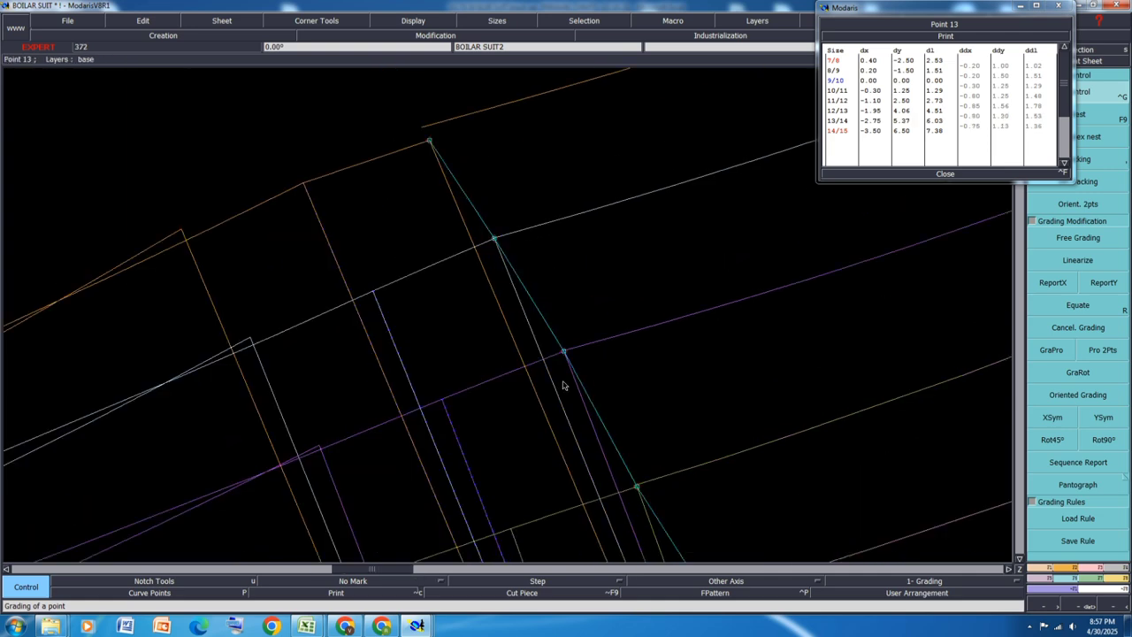
click(429, 141)
click(422, 130)
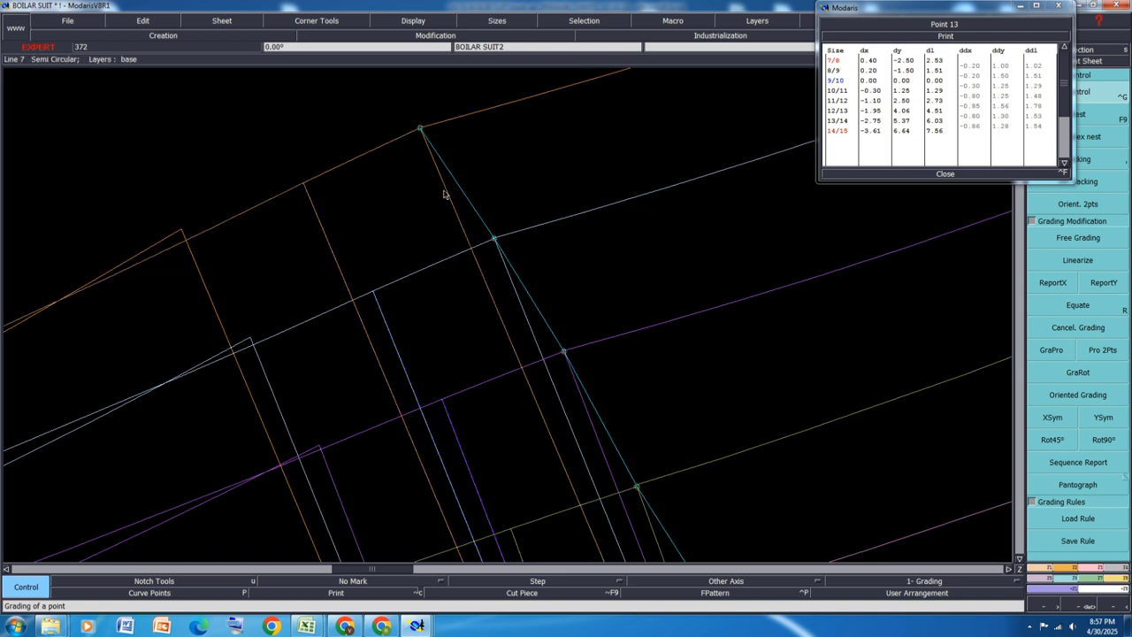
scroll(442, 195, down, 5)
scroll(327, 323, up, 1)
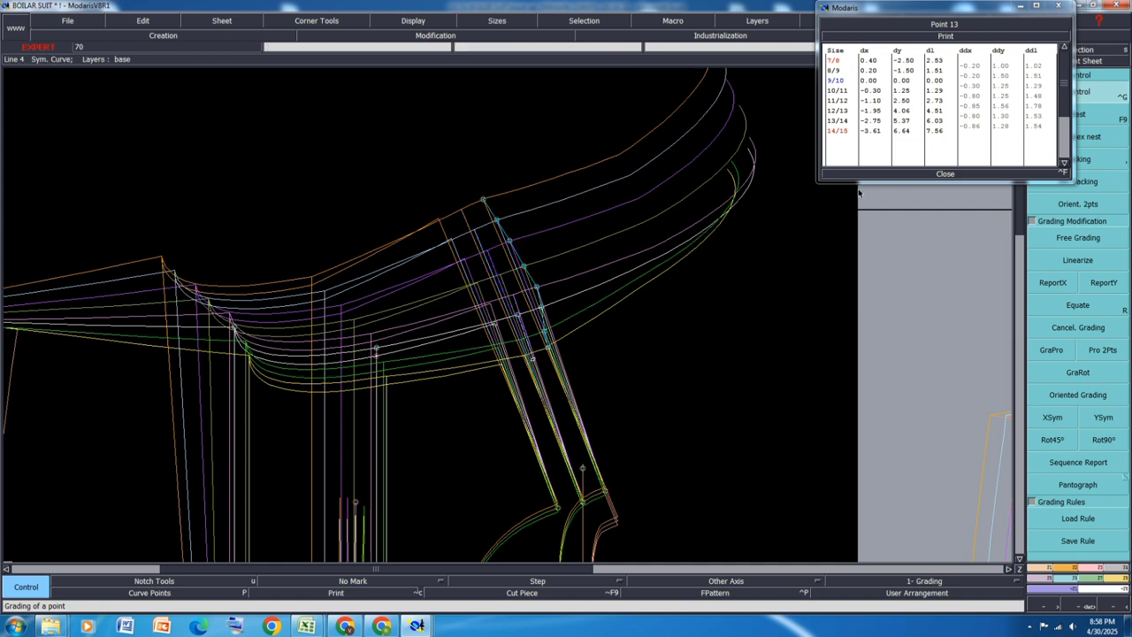
click(943, 174)
Delete the mirrored armhole curve and the symmetry axis in the base size, and display all sizes again
key(space)
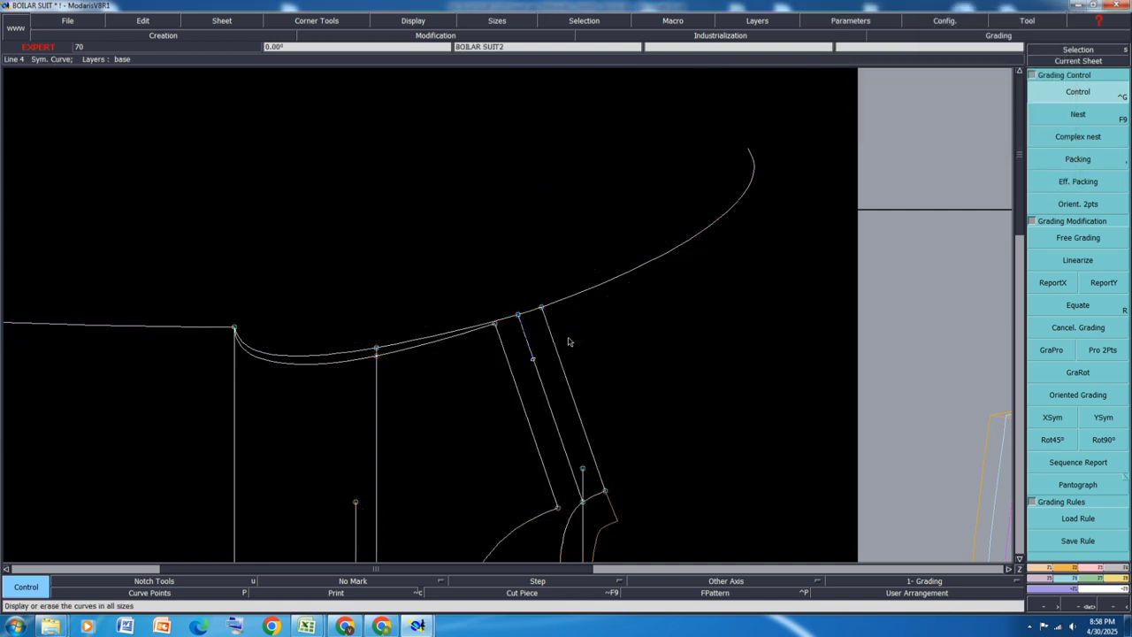
key(Delete)
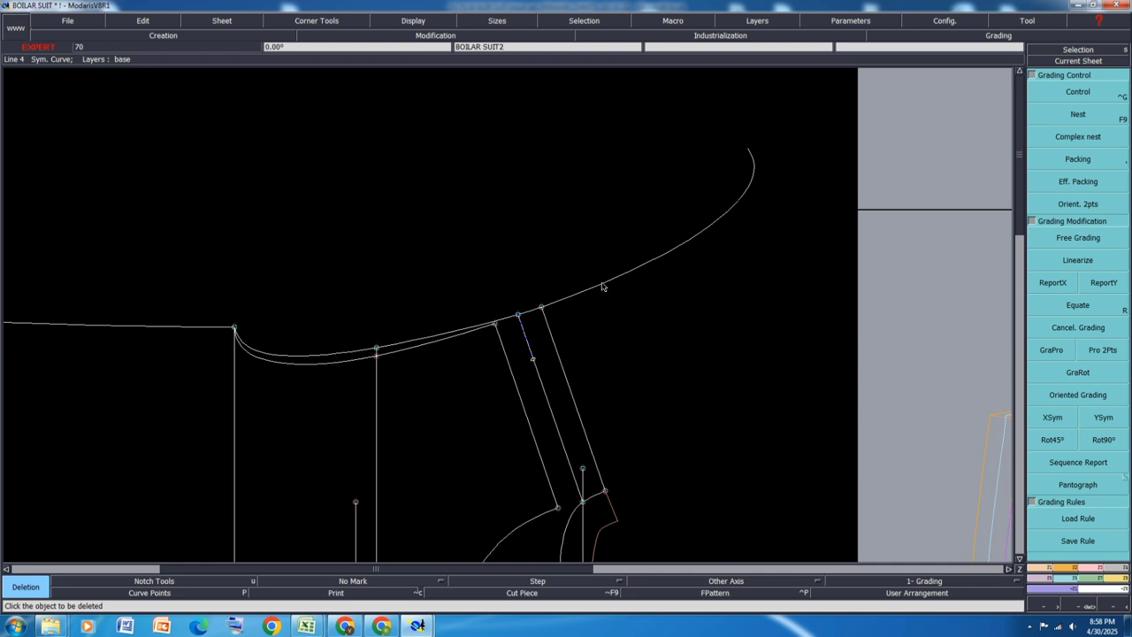
click(601, 287)
scroll(533, 361, up, 1)
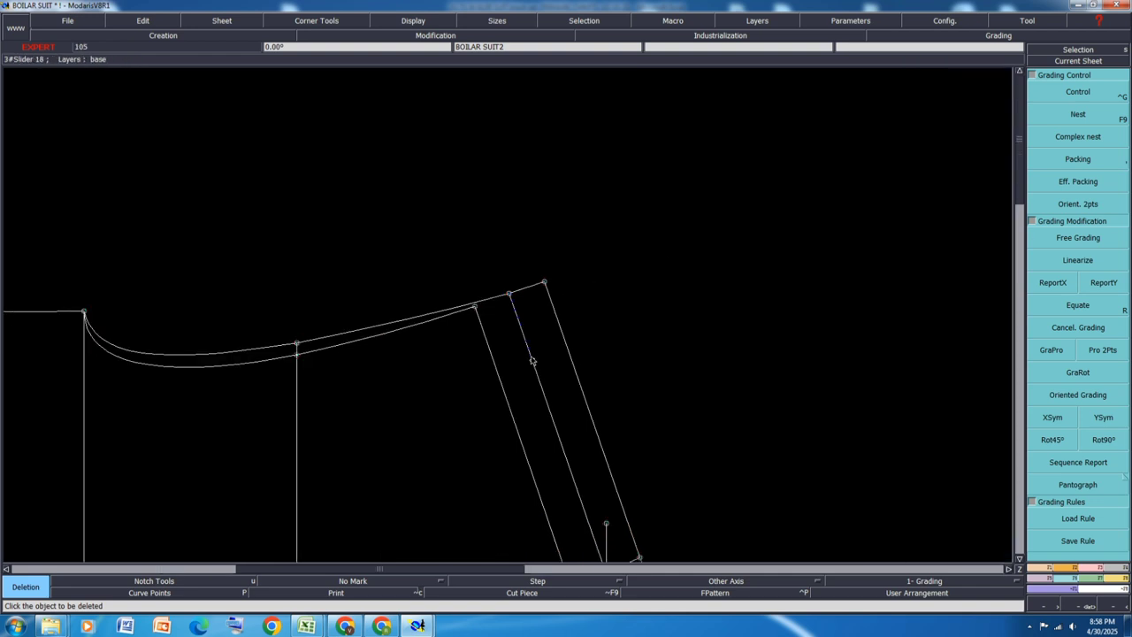
key(e)
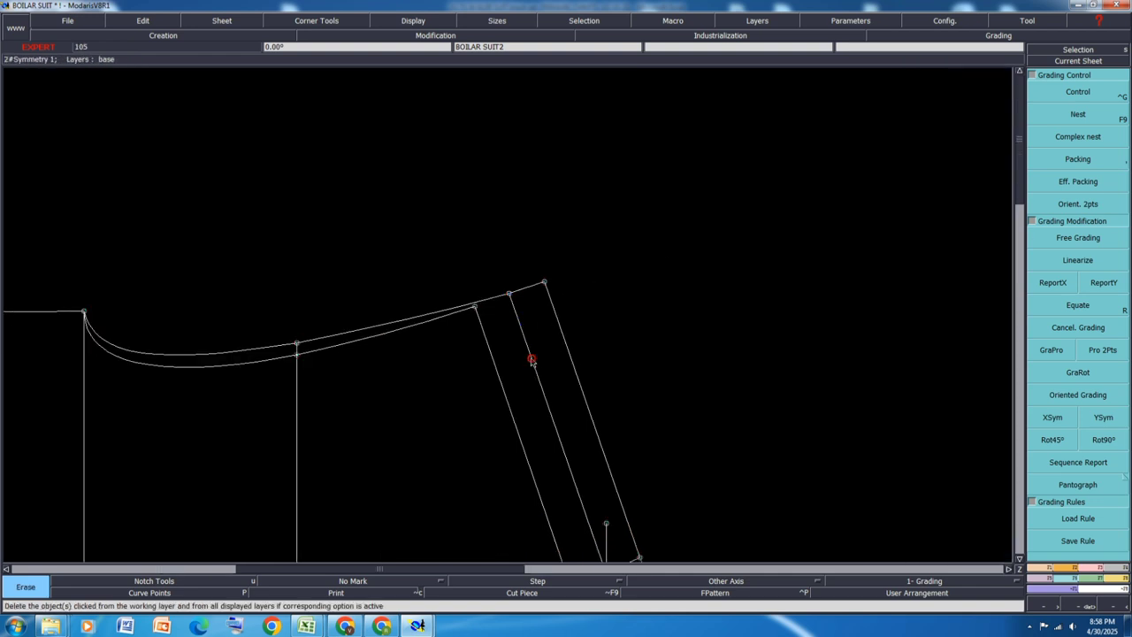
key(F9)
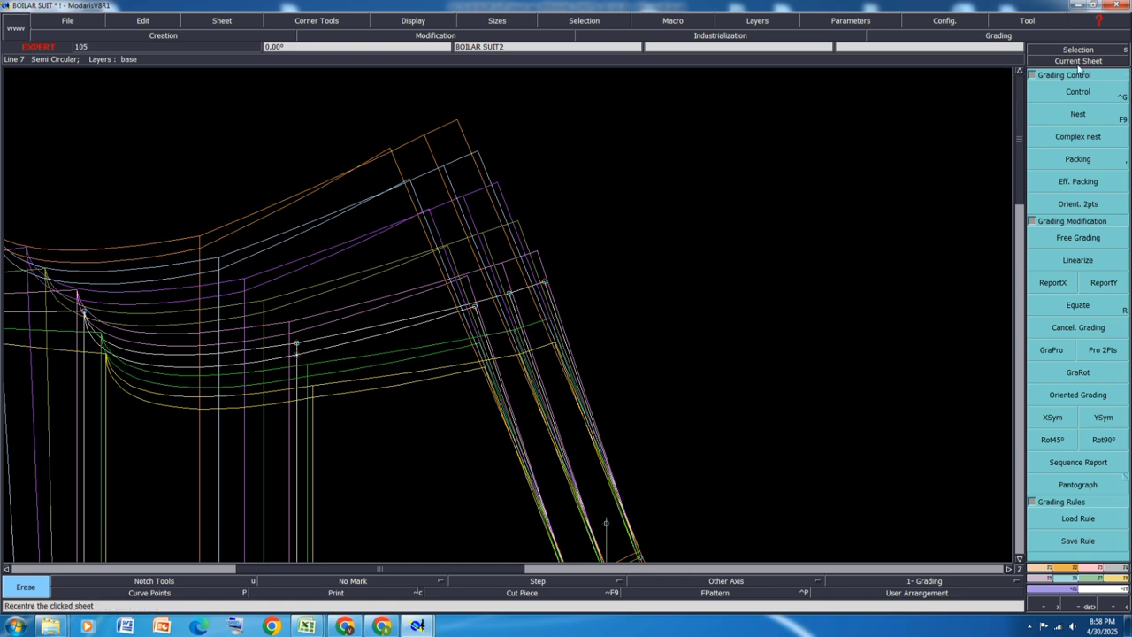
Set the middle shoulder point's ddx to -1.00 for the three increments from size 11/12 up to 14/15
click(1079, 91)
click(511, 293)
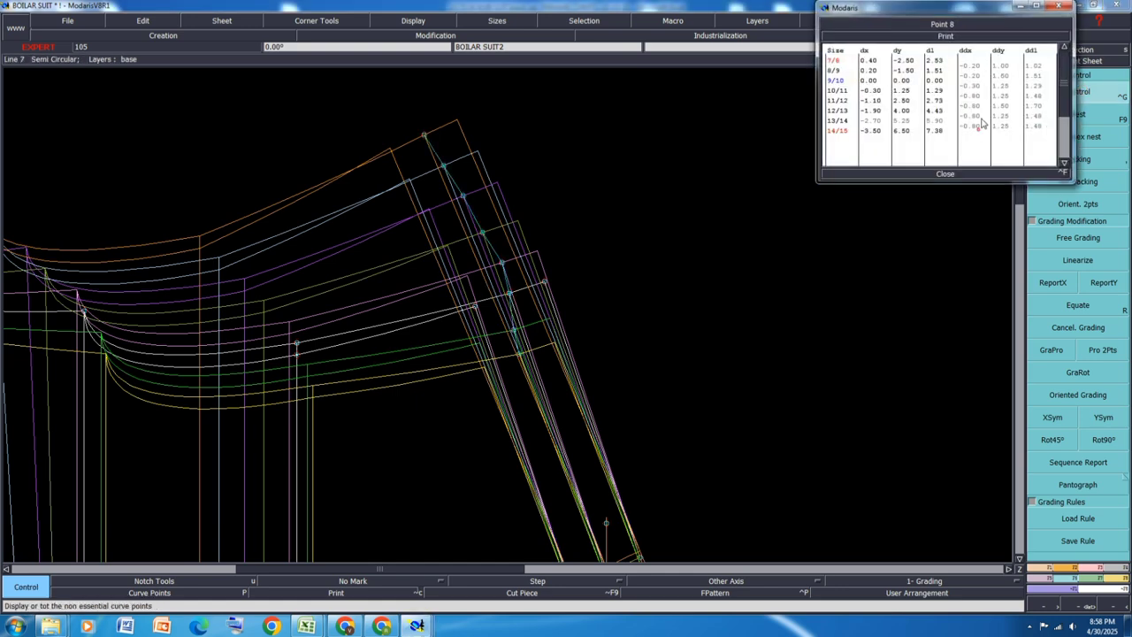
drag(979, 127, 980, 110)
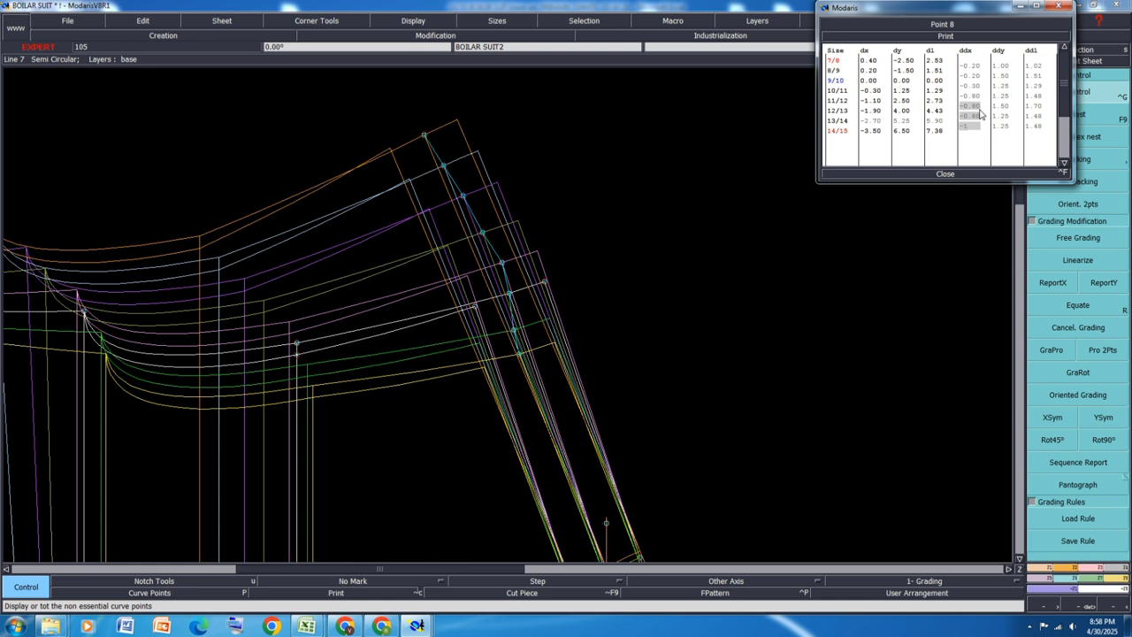
key(Return)
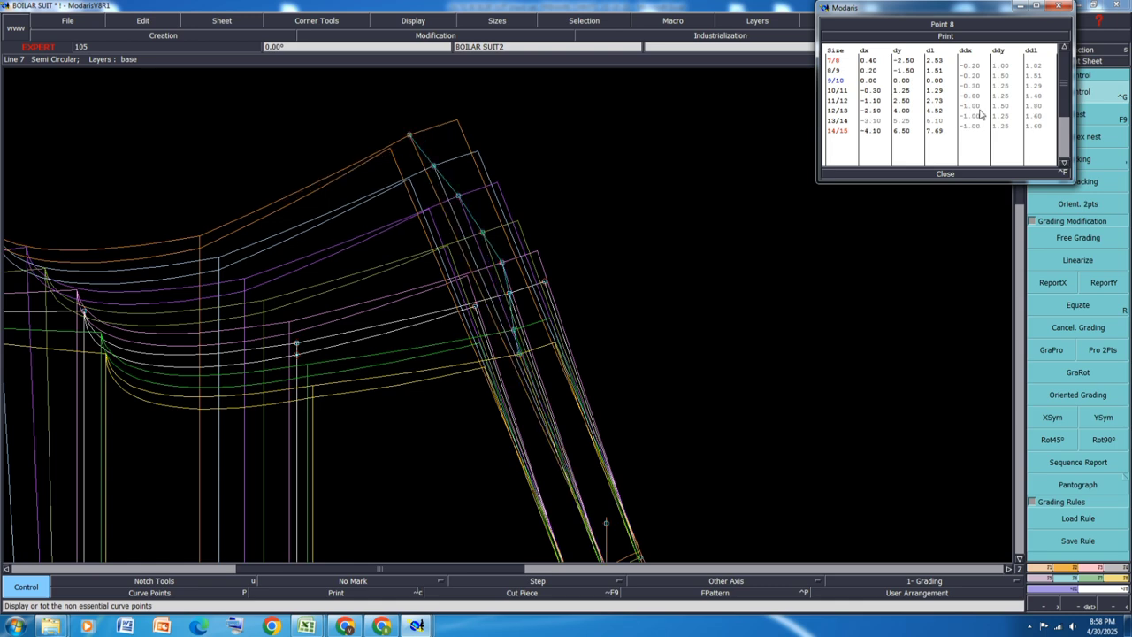
click(946, 176)
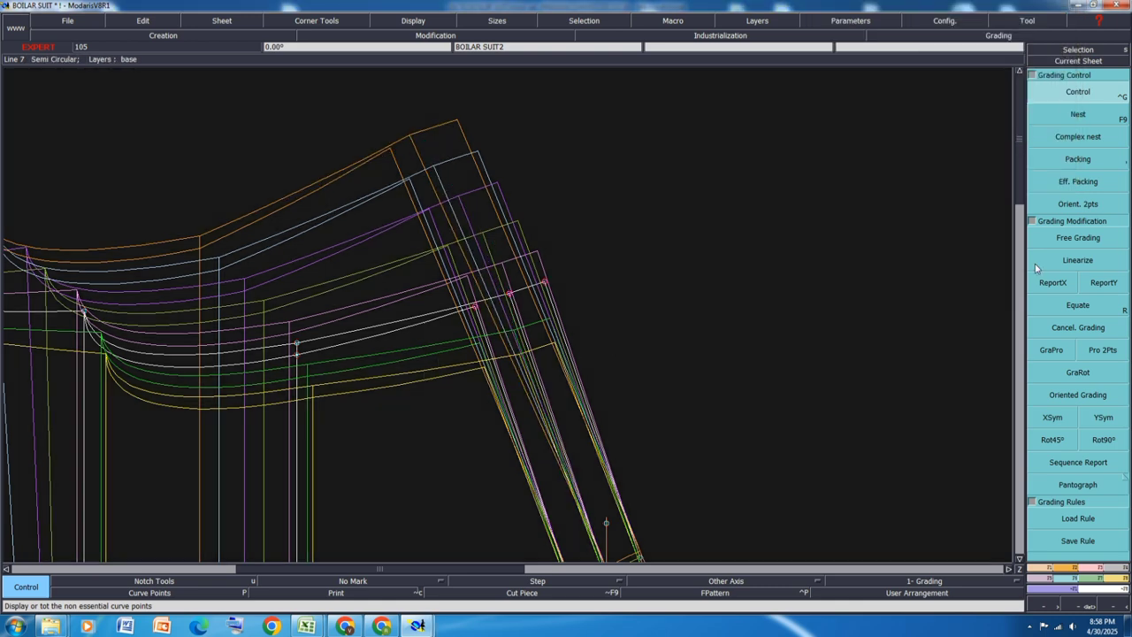
Report the middle shoulder point's X grading onto the selected shoulder points on either side of it
click(1063, 286)
click(1065, 287)
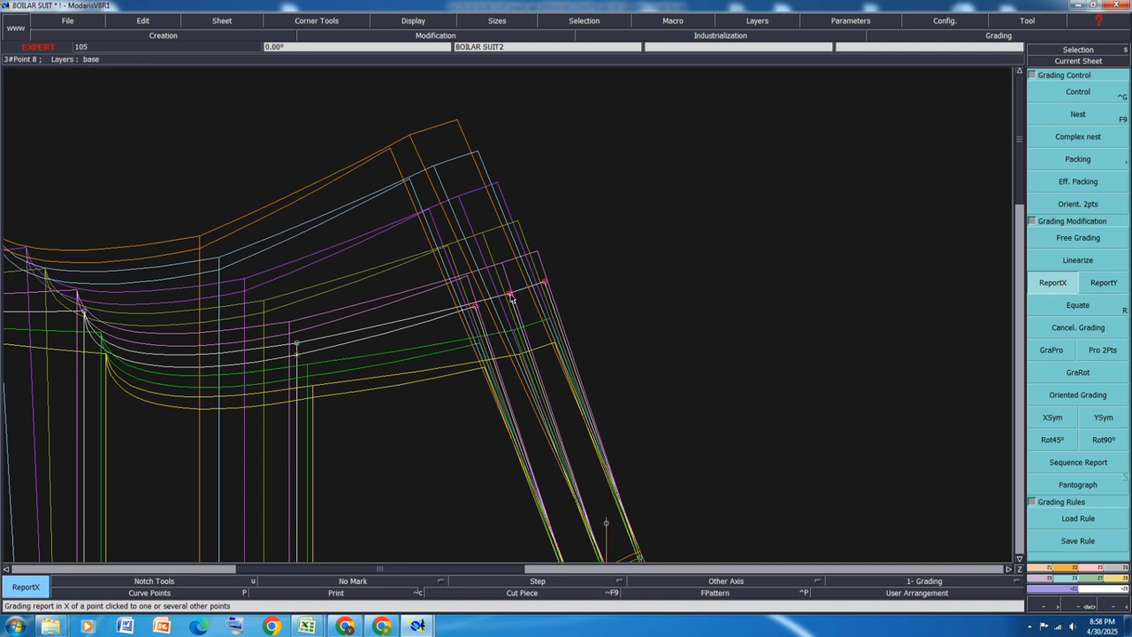
click(511, 296)
click(607, 235)
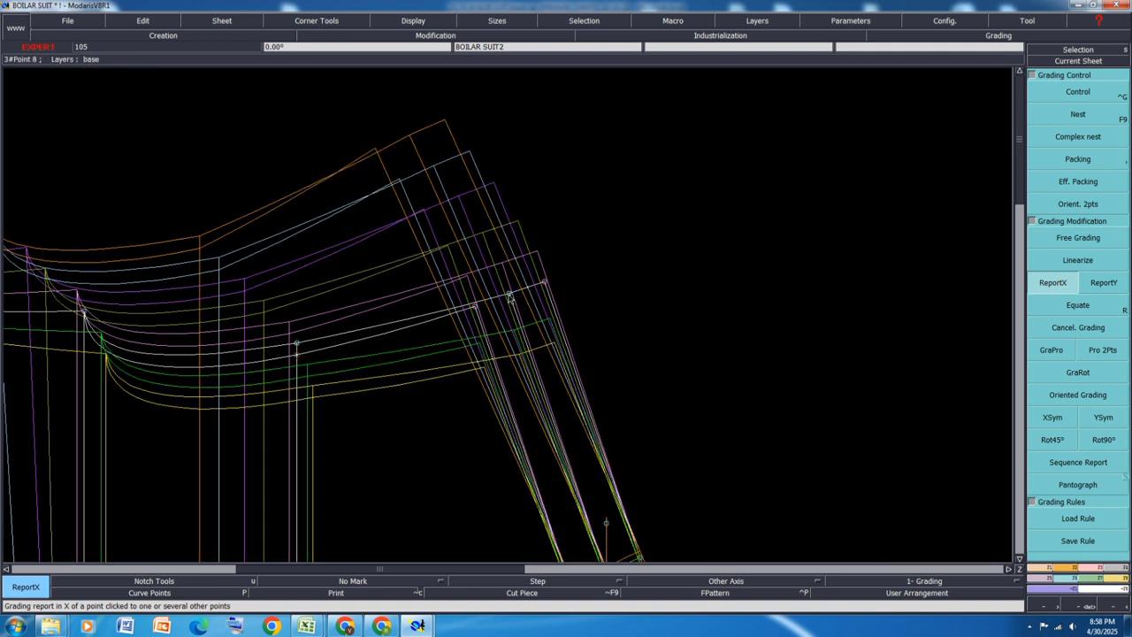
Temporarily mirror the armhole curve across a symmetry axis on the middle shoulder line to check its flow in all sizes
key(shift+s)
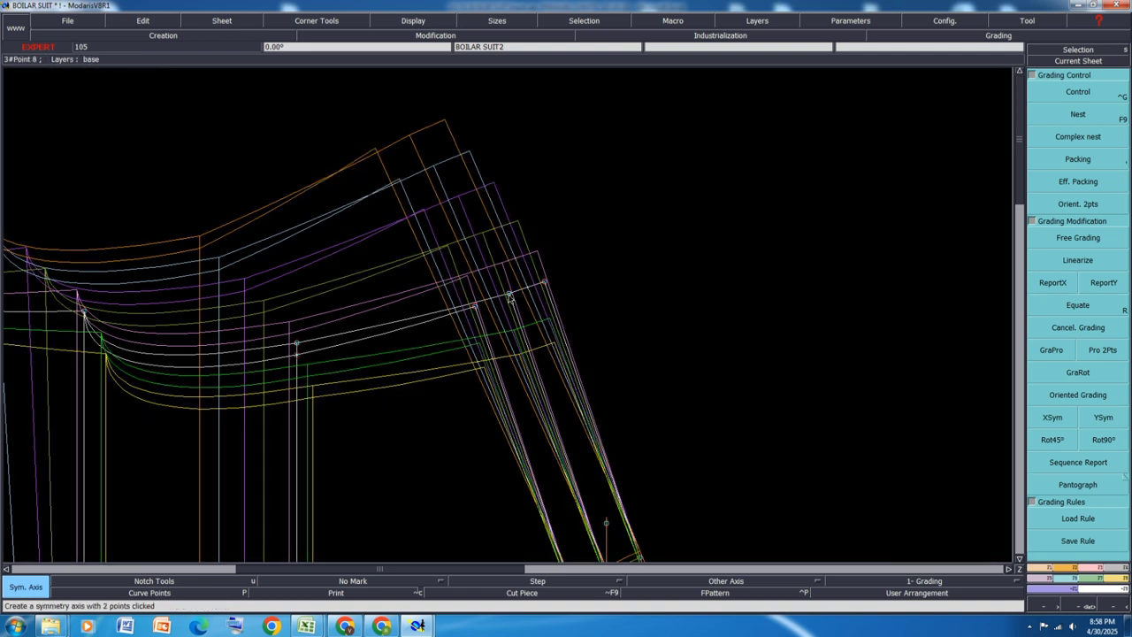
key(alt+s)
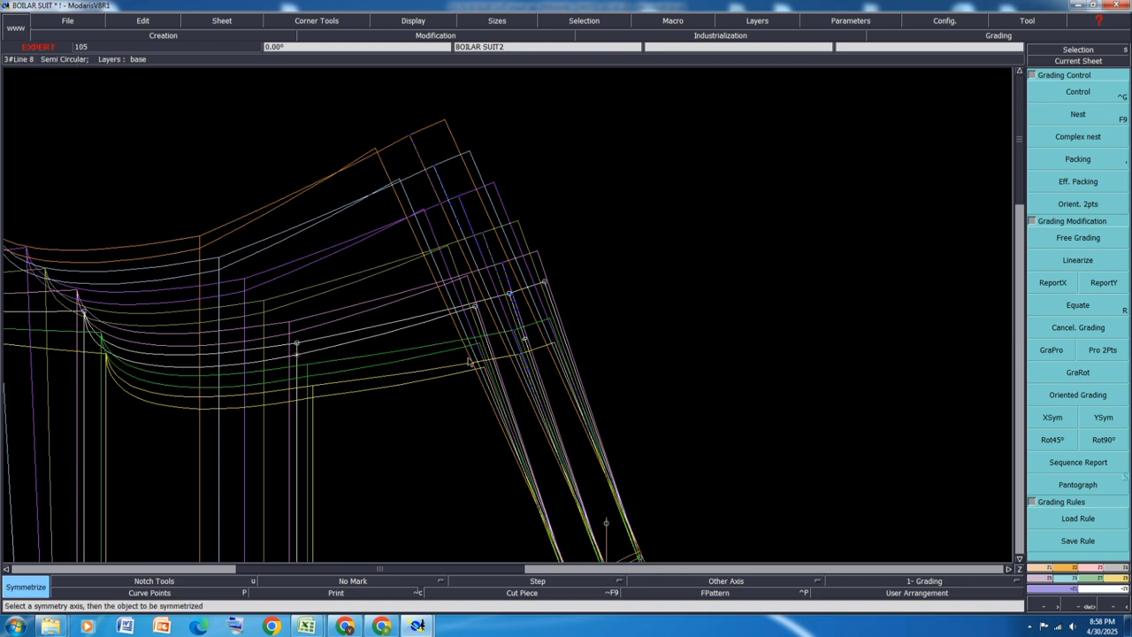
click(394, 335)
scroll(449, 338, down, 2)
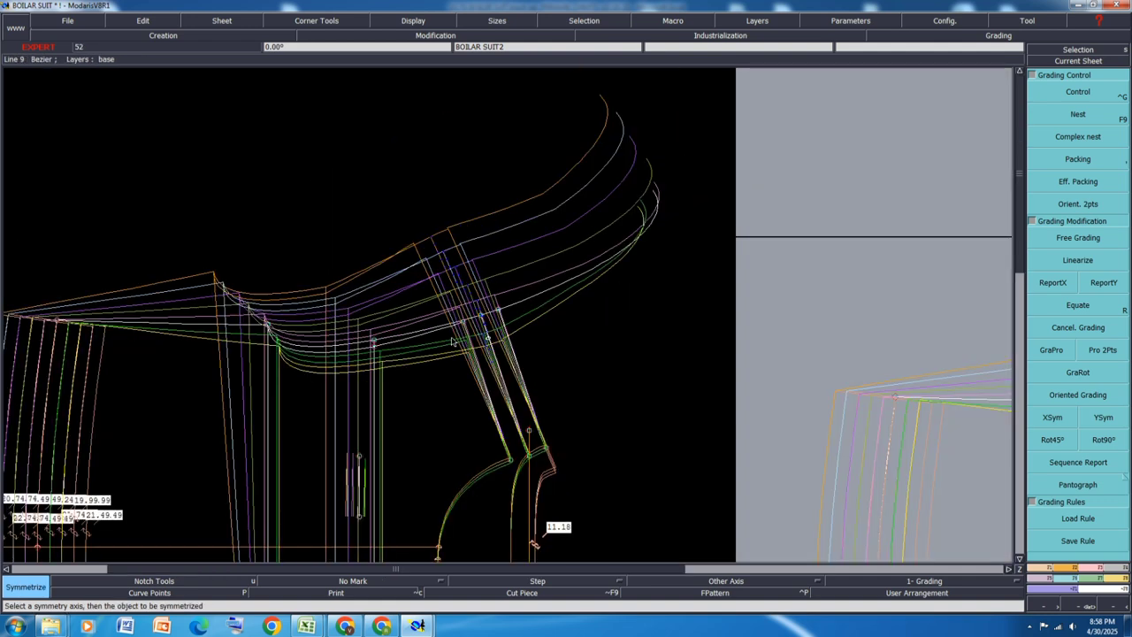
scroll(482, 229, up, 1)
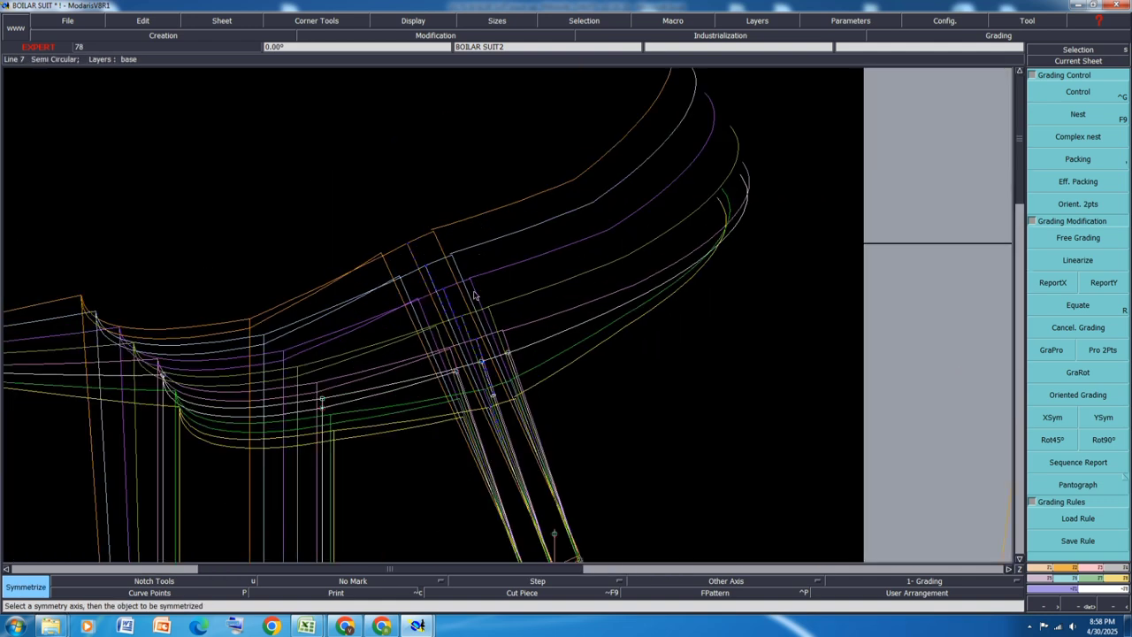
scroll(474, 295, up, 1)
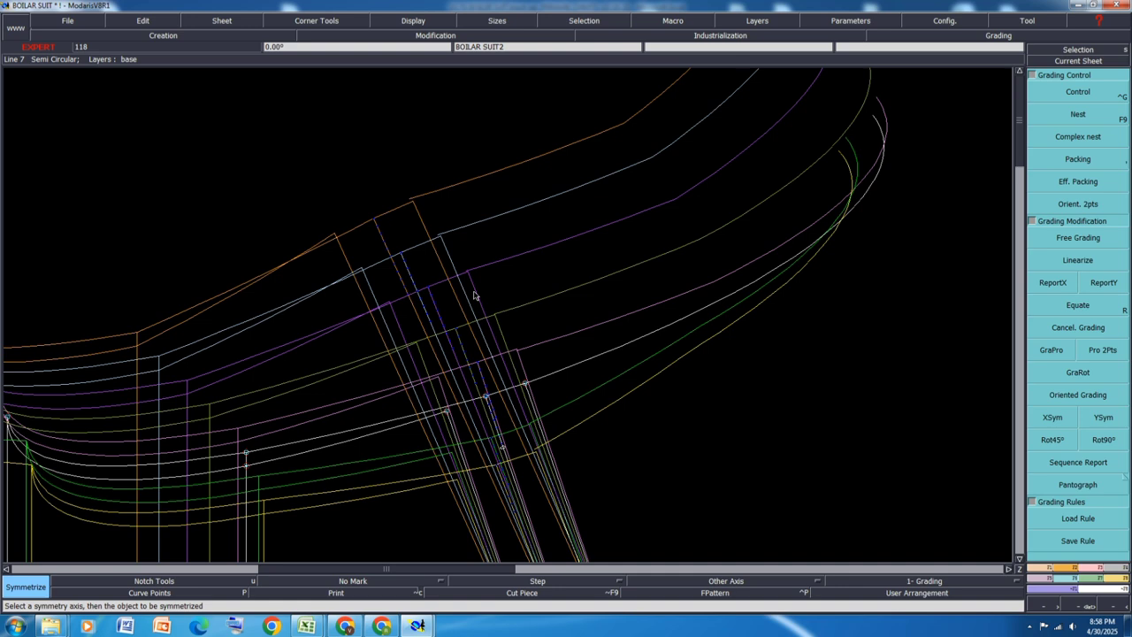
key(F9)
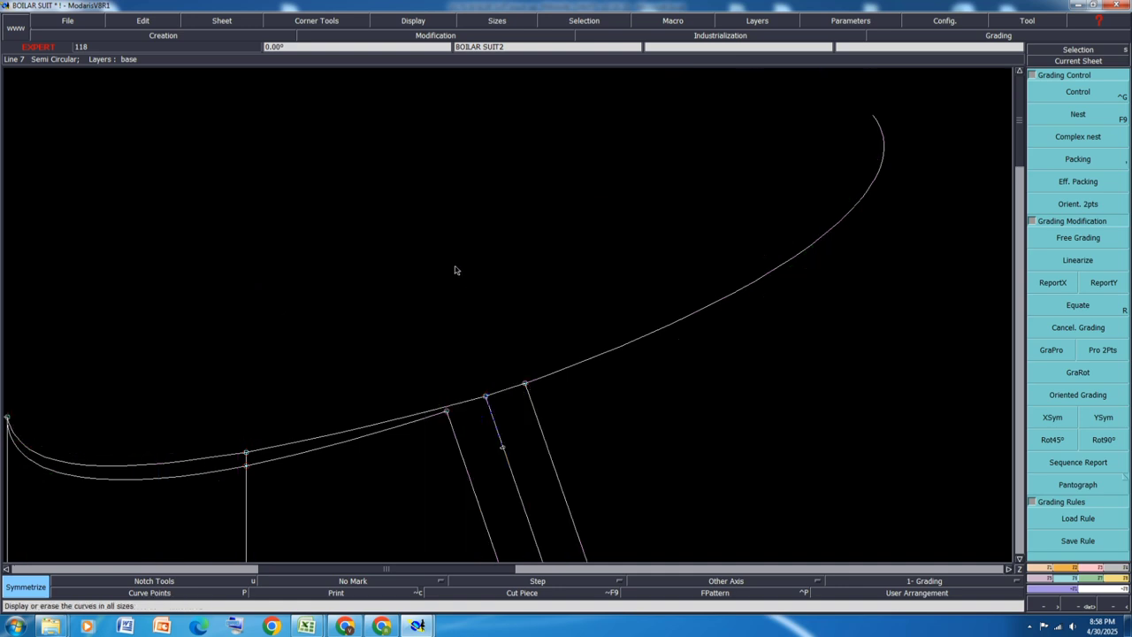
scroll(456, 270, down, 1)
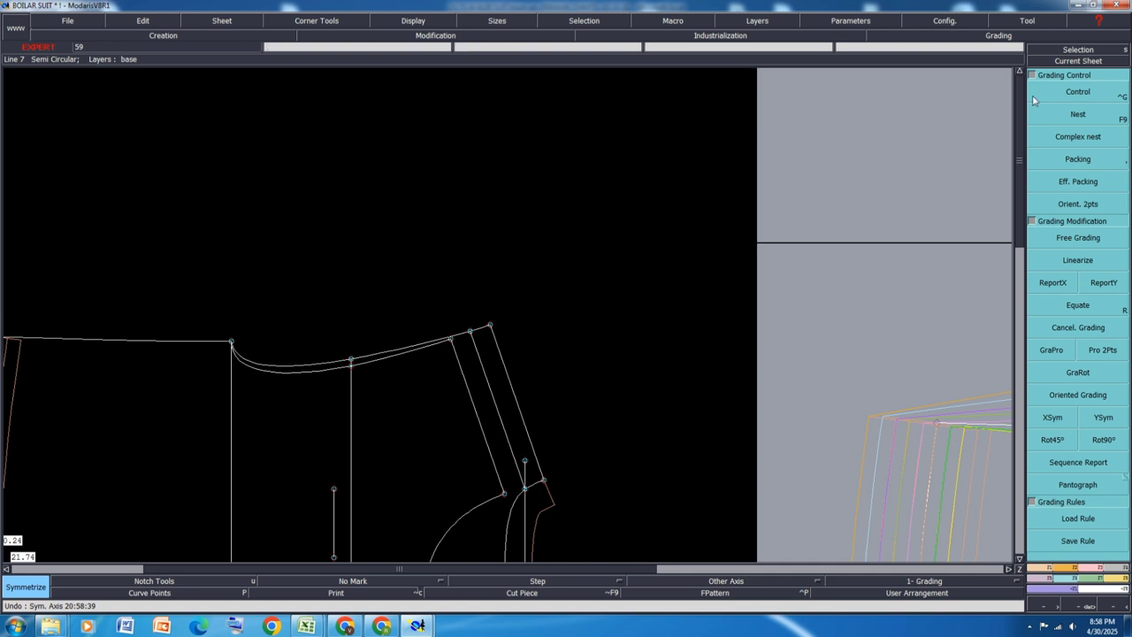
Set the middle shoulder point's ddx to -1.3 for the three increments from size 11/12 up to 14/15
click(1077, 92)
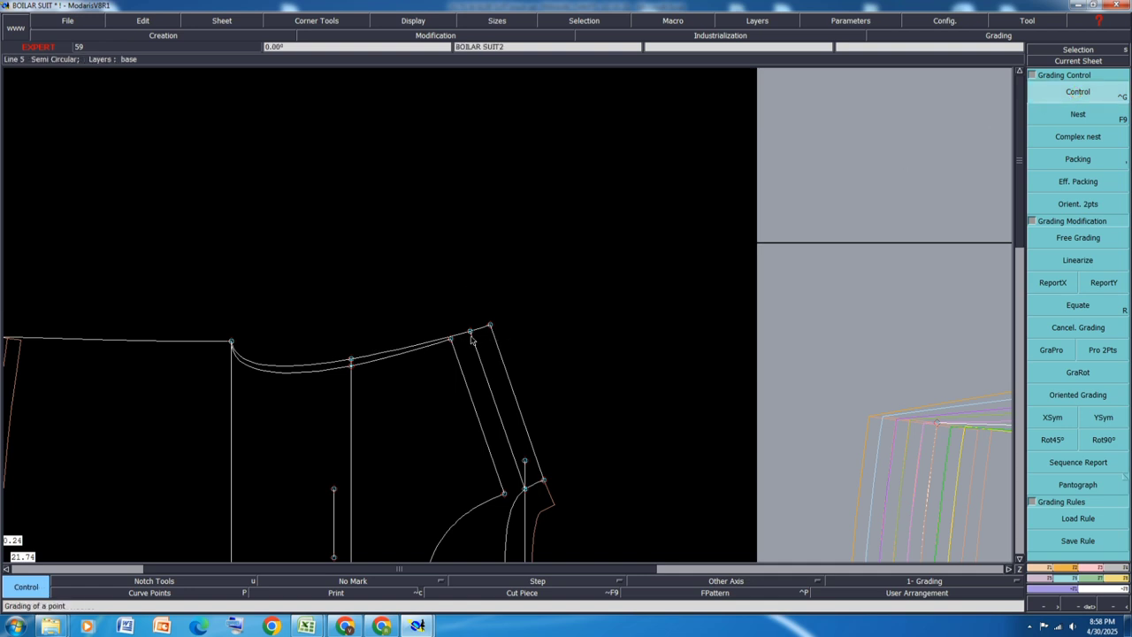
scroll(482, 354, up, 3)
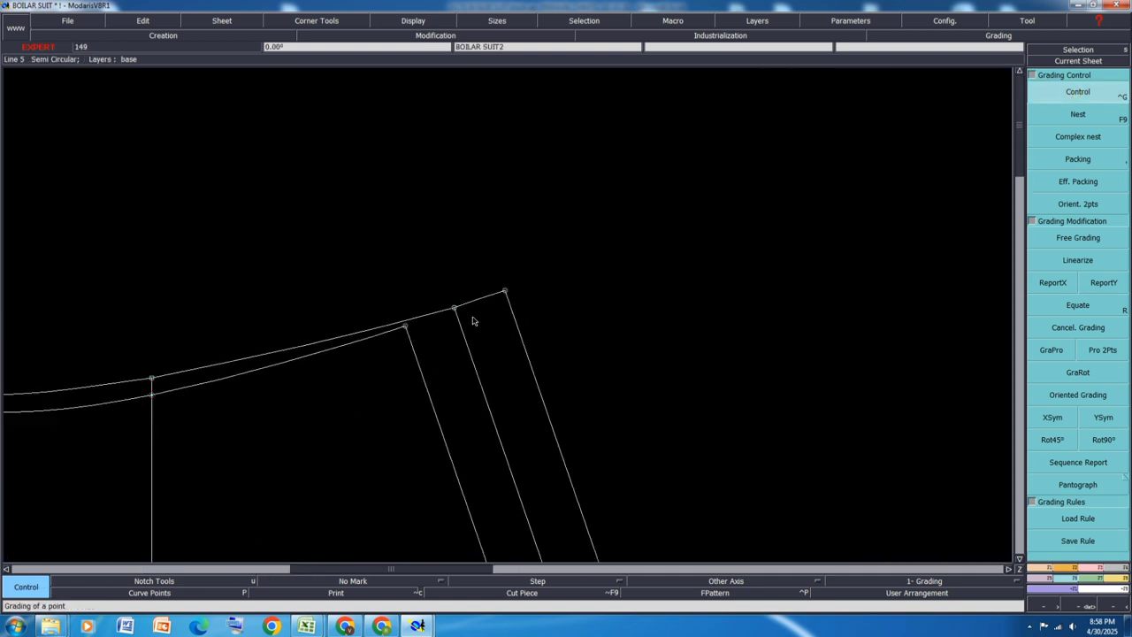
click(455, 309)
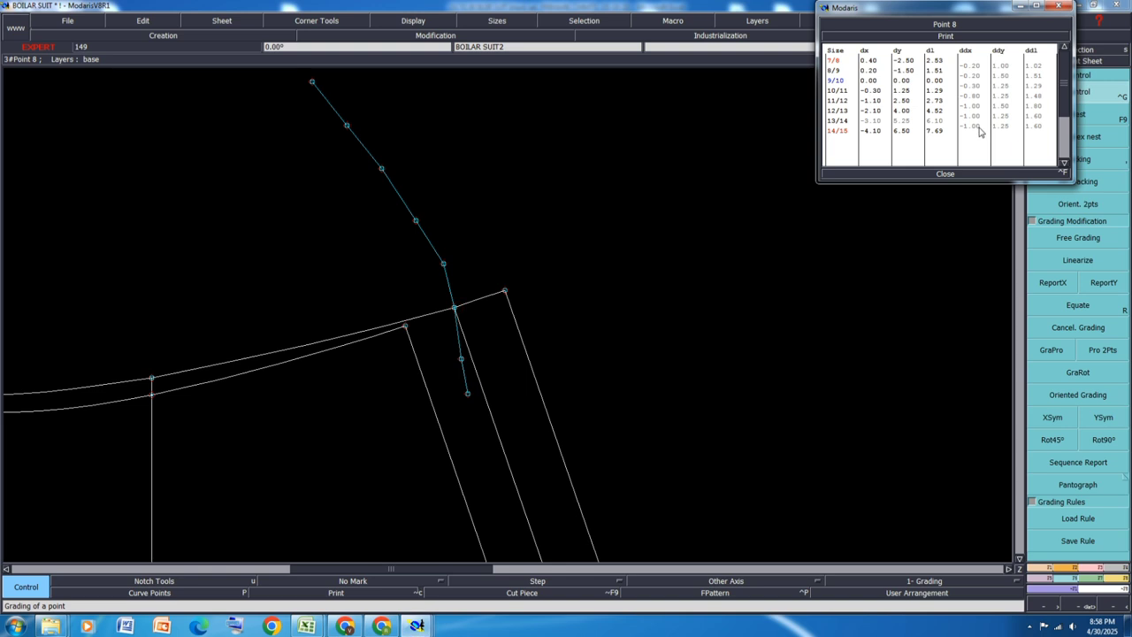
drag(978, 127, 976, 110)
text(-1.3)
key(Return)
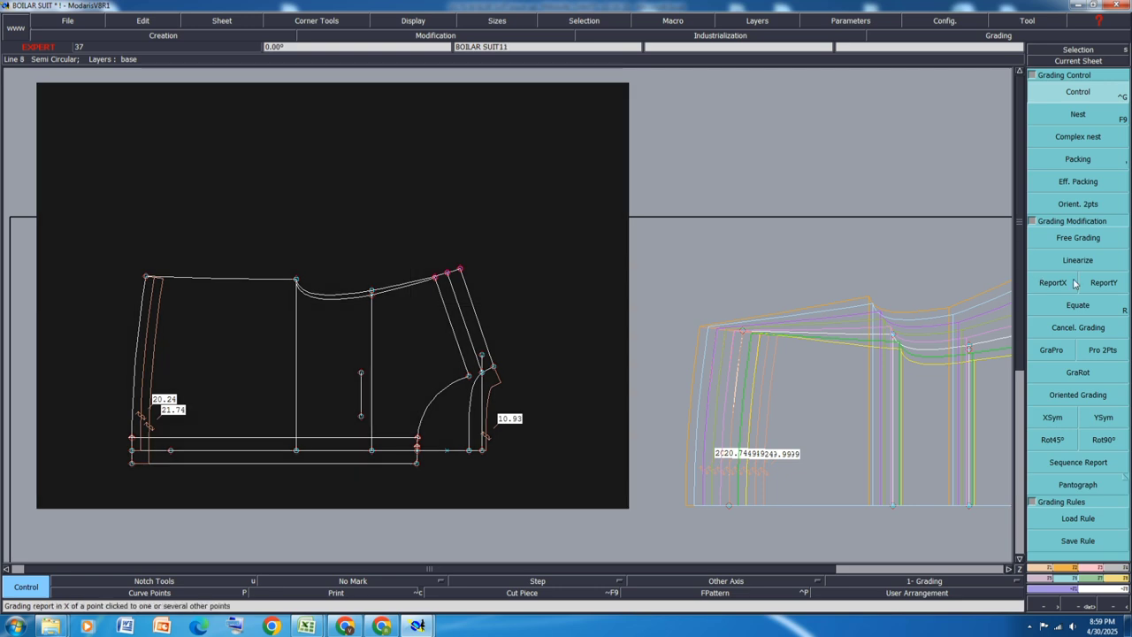
Display the bodice piece BOILAR SUIT2 in all sizes and pack the nest on the armhole end of the middle shoulder line
click(1073, 283)
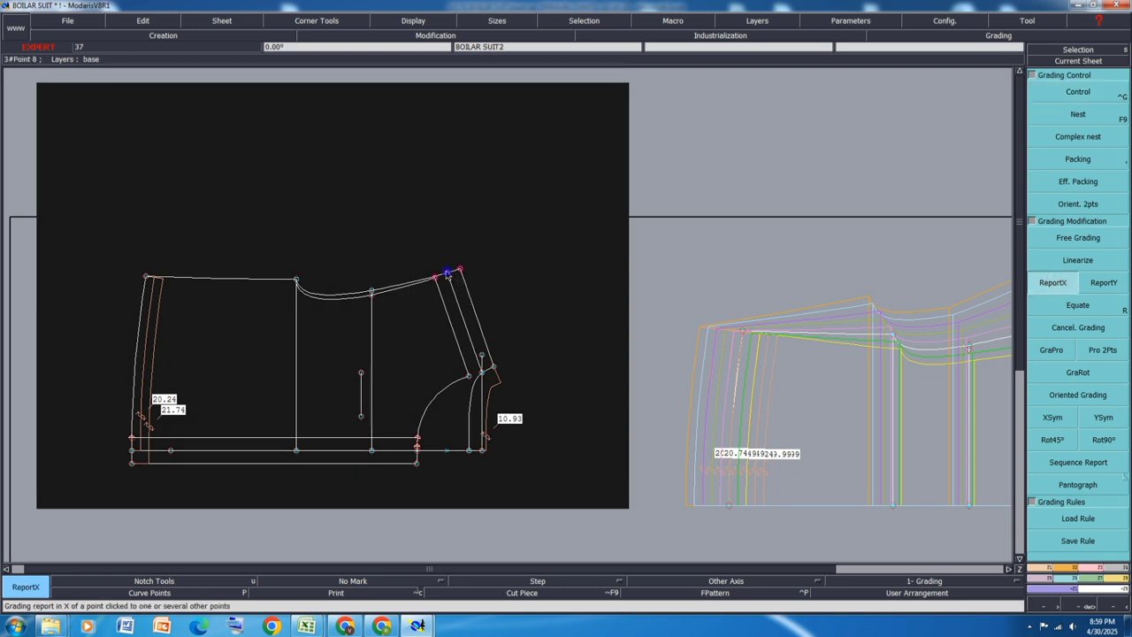
key(F9)
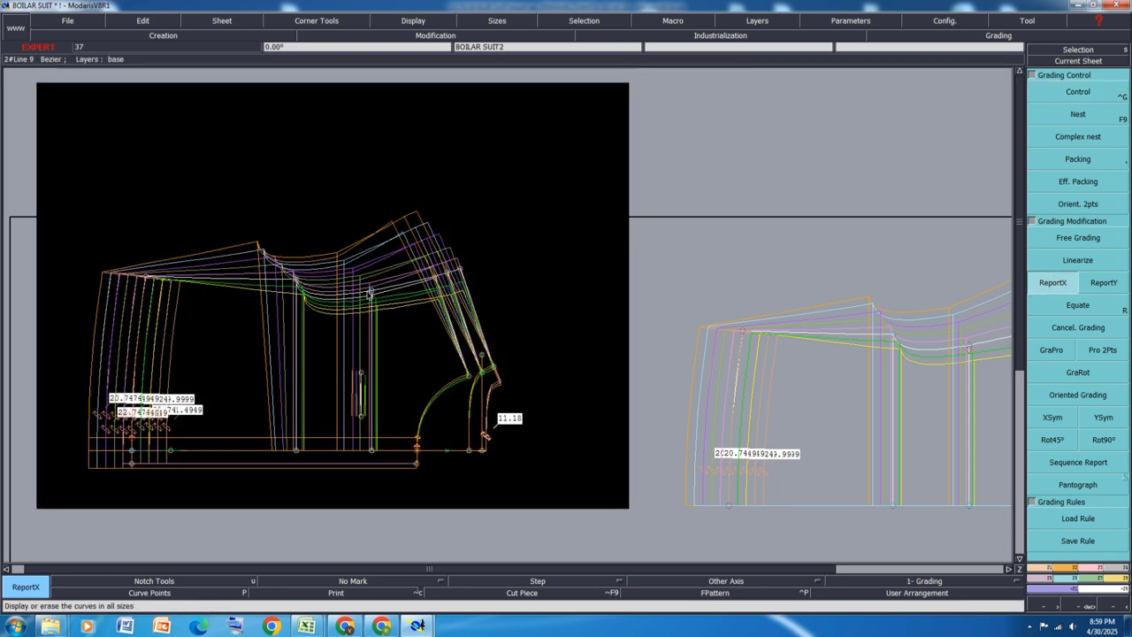
click(1081, 159)
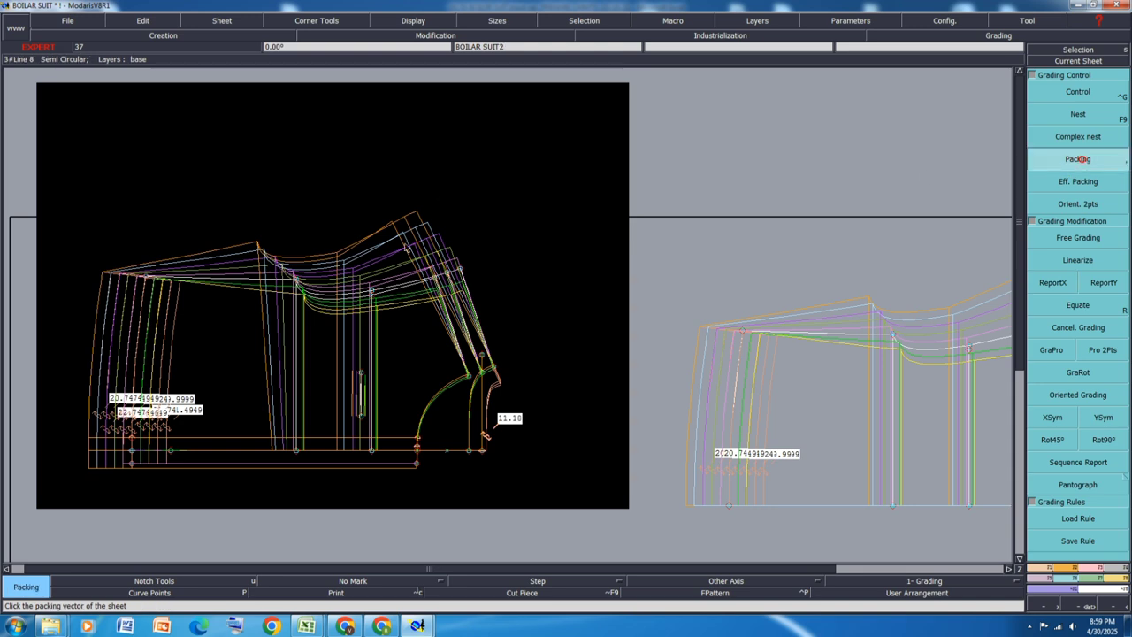
click(448, 274)
scroll(483, 221, down, 1)
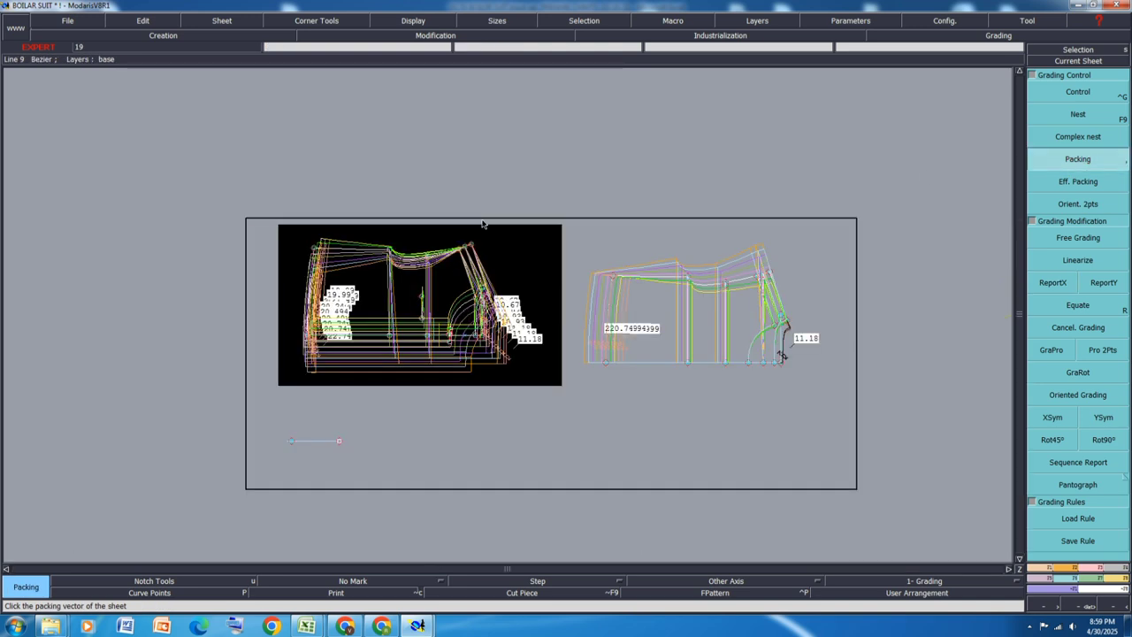
Copy the underarm point's X grading to the lower end of its vertical line and to the mid-armhole point
click(1047, 285)
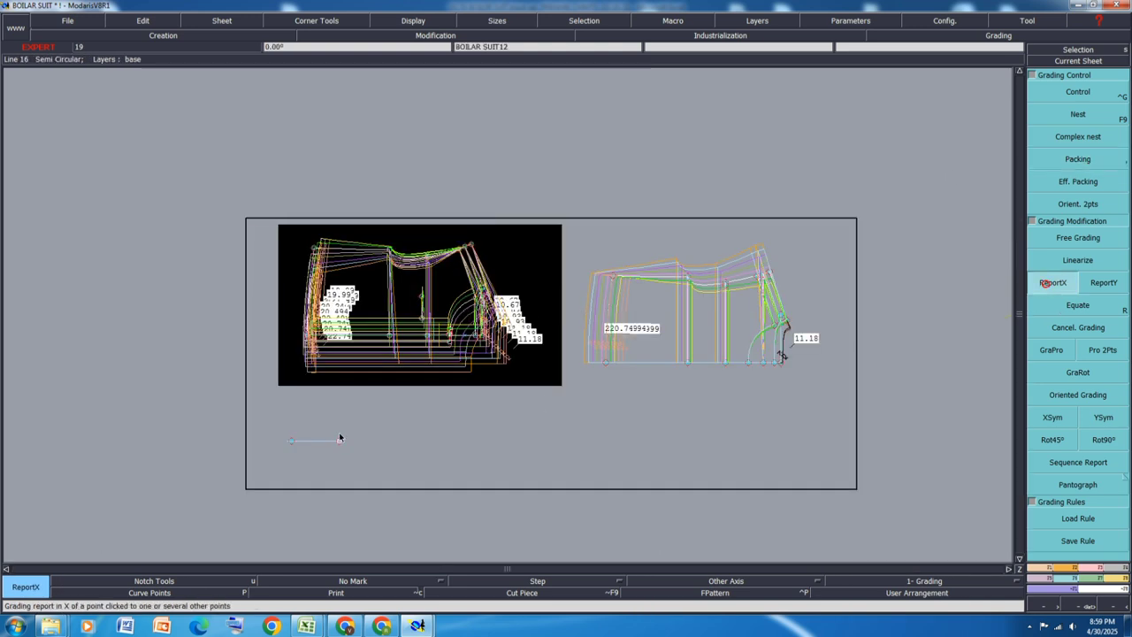
click(288, 442)
scroll(391, 253, up, 2)
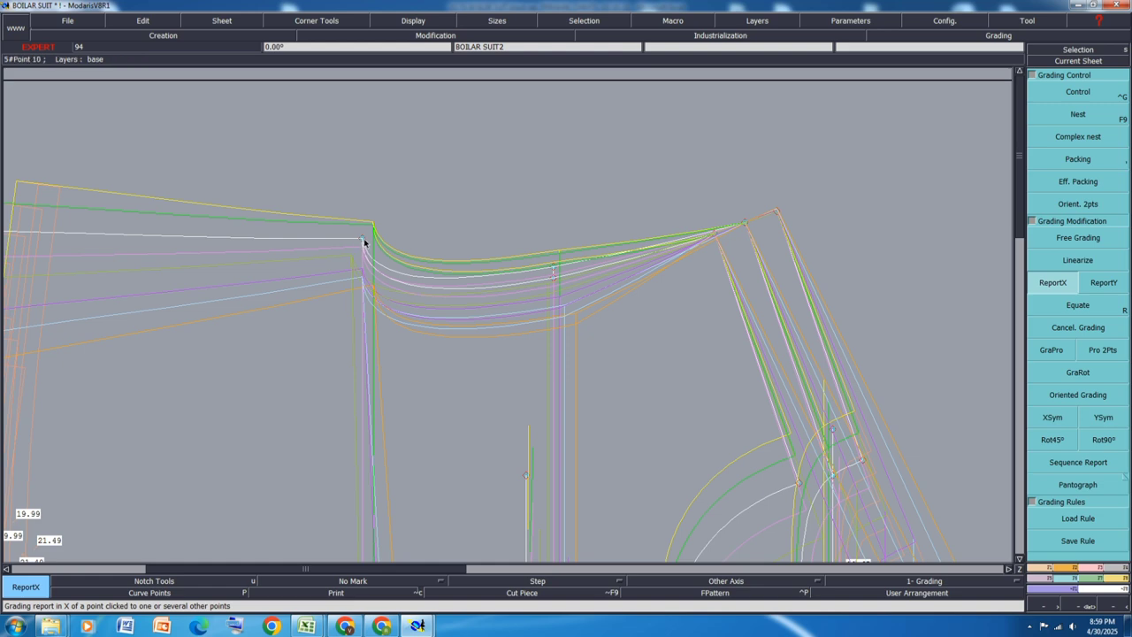
click(364, 241)
scroll(364, 241, down, 1)
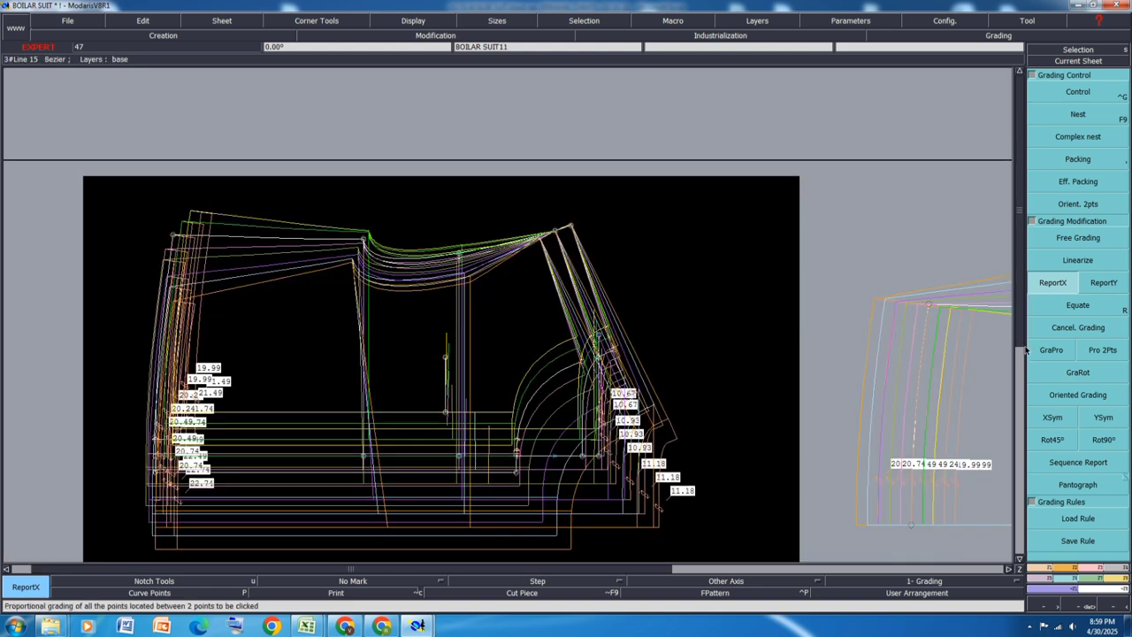
click(363, 458)
scroll(581, 224, up, 1)
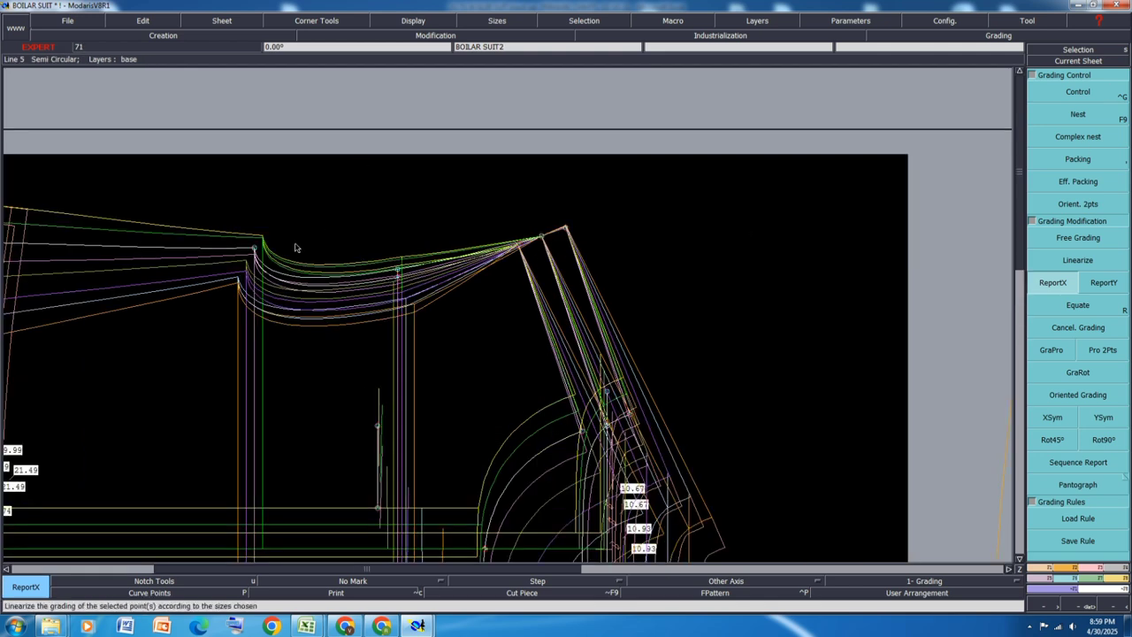
click(399, 268)
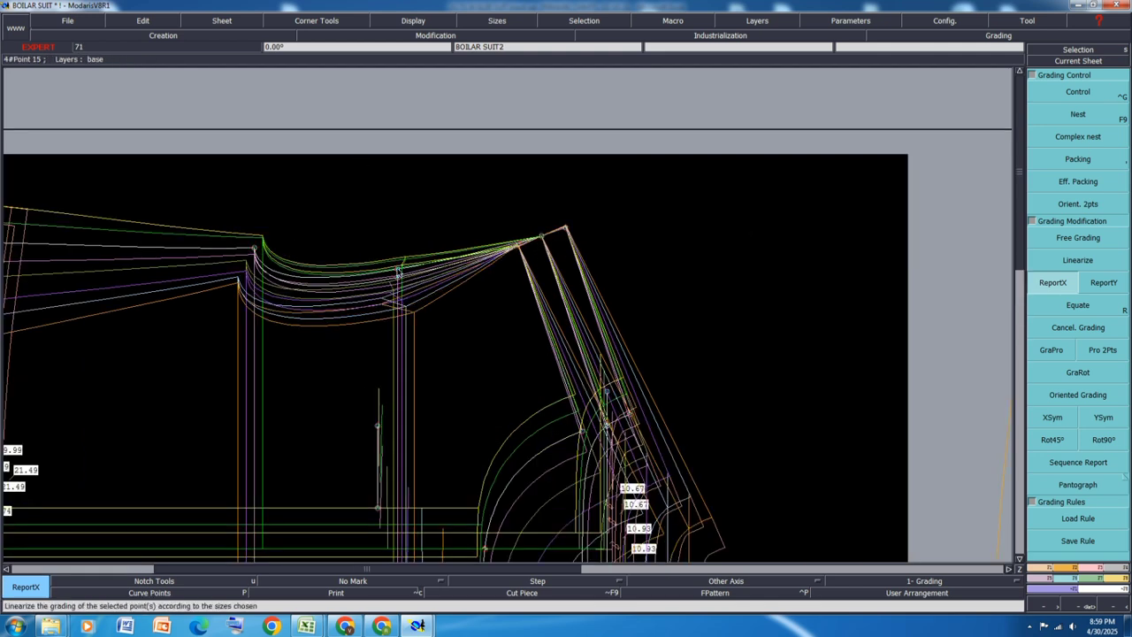
scroll(398, 273, up, 1)
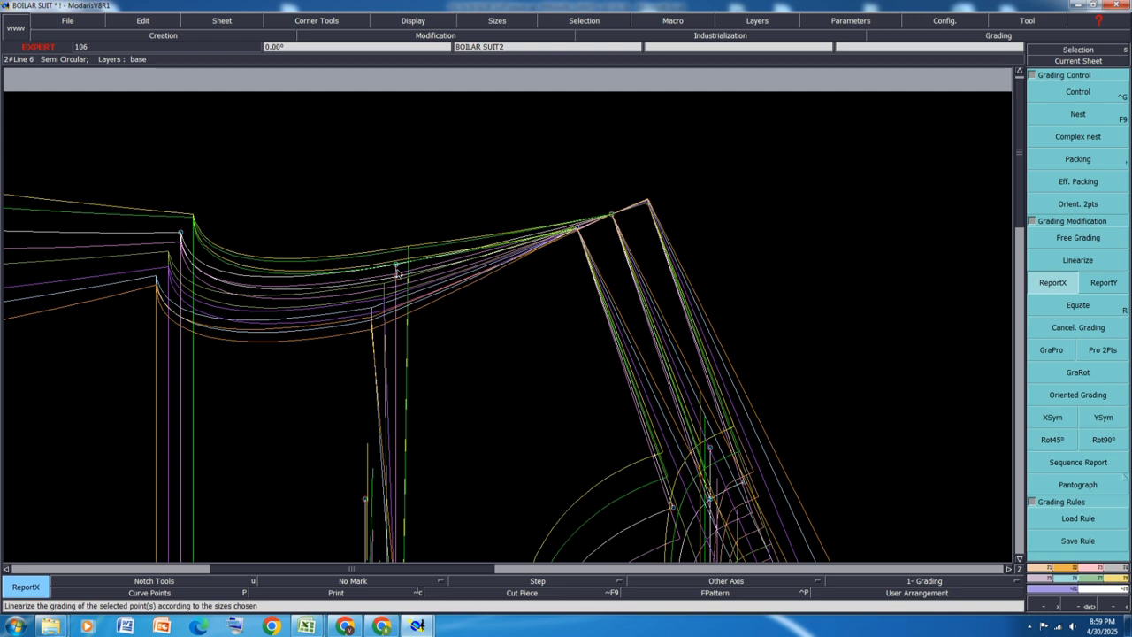
scroll(399, 275, up, 1)
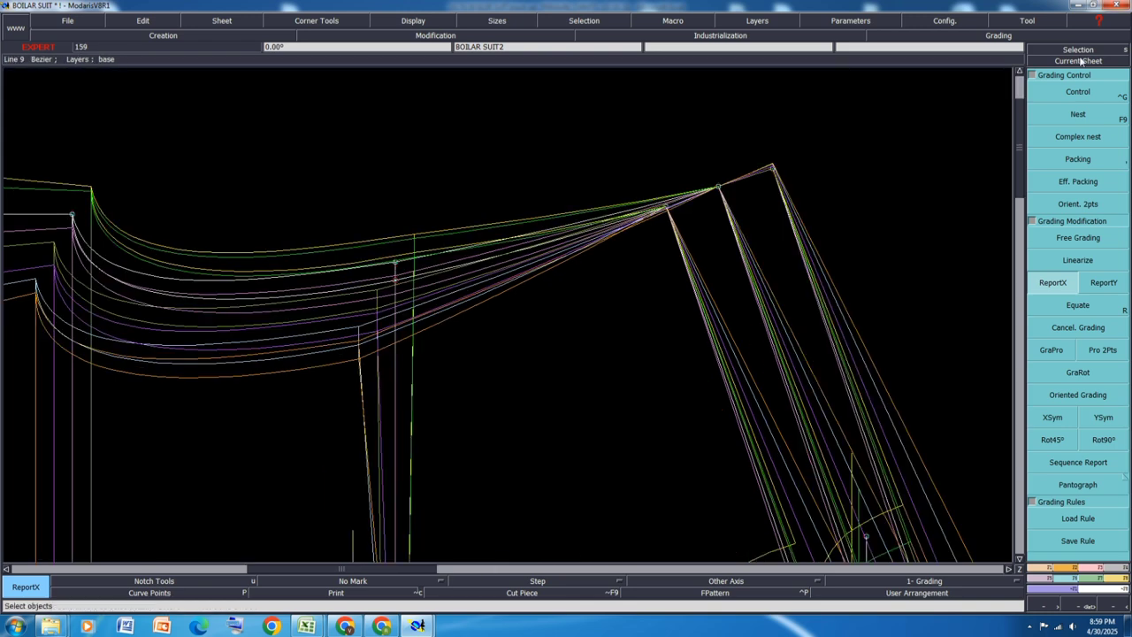
Set the mid-armhole point's ddx to -0.25 between sizes 8/9 and 9/10, 10/11 and 11/12, and 12/13 and 13/14
key(ctrl+g)
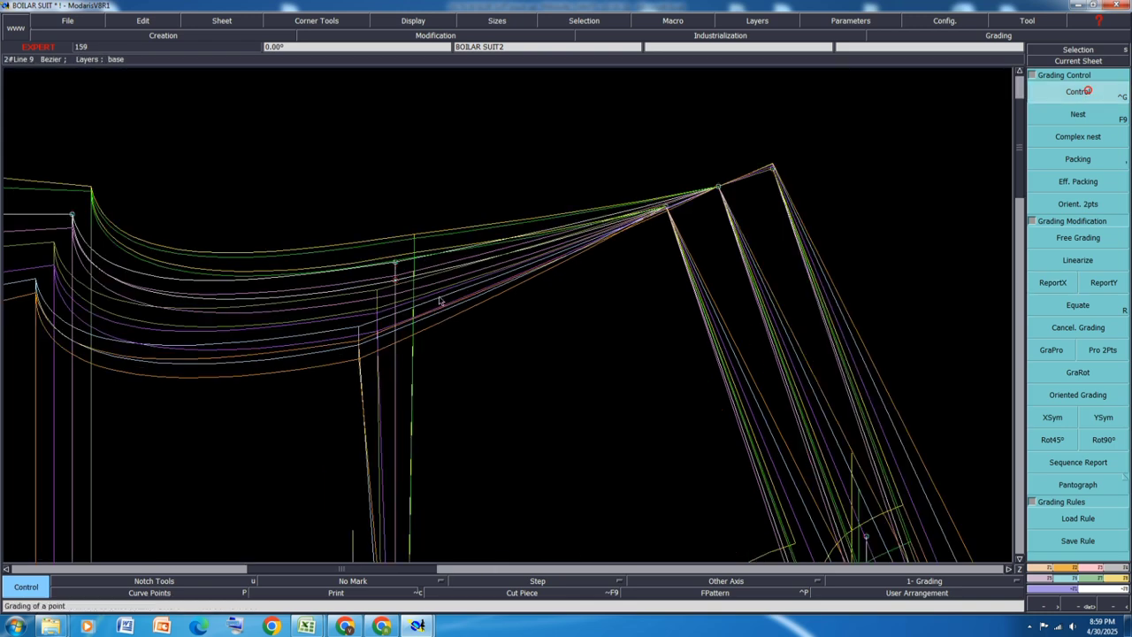
click(396, 279)
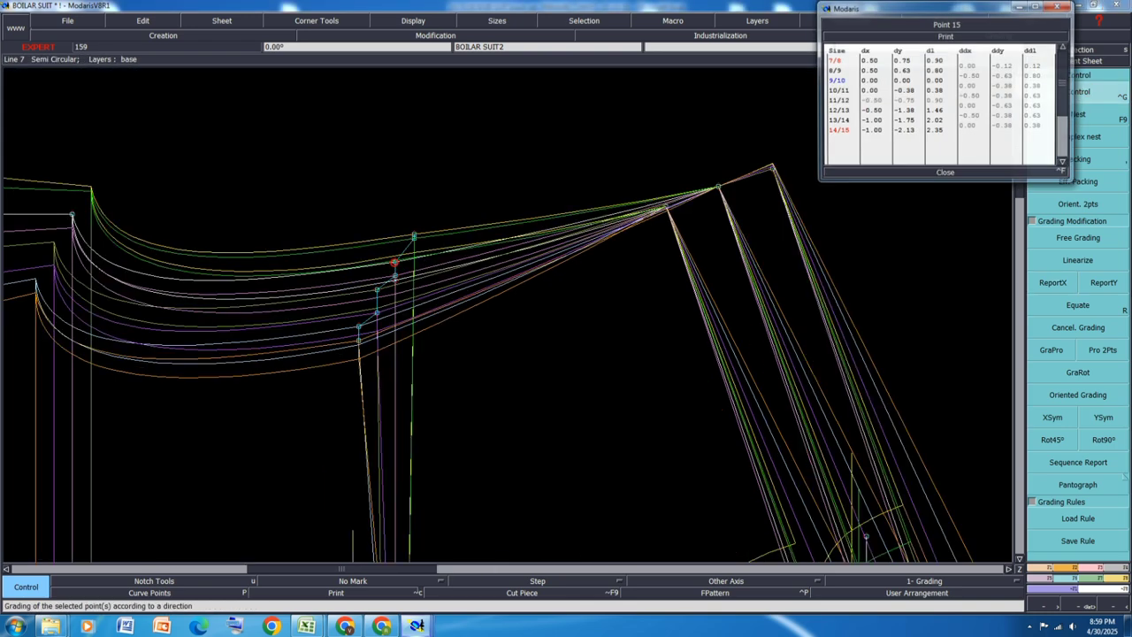
click(974, 77)
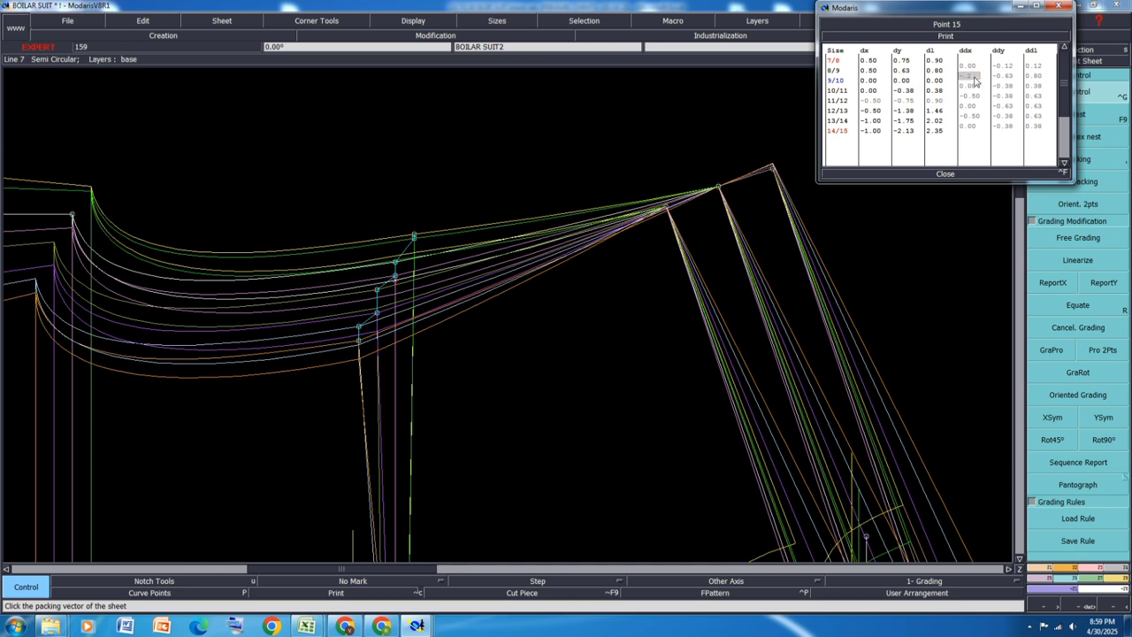
key(Return)
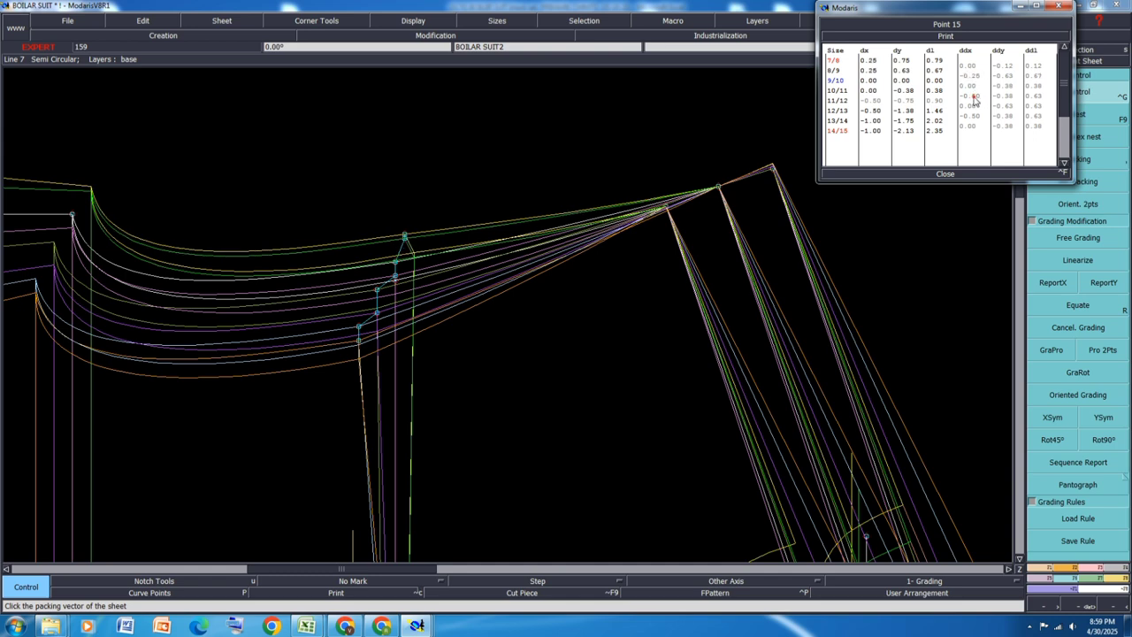
click(972, 96)
key(Return)
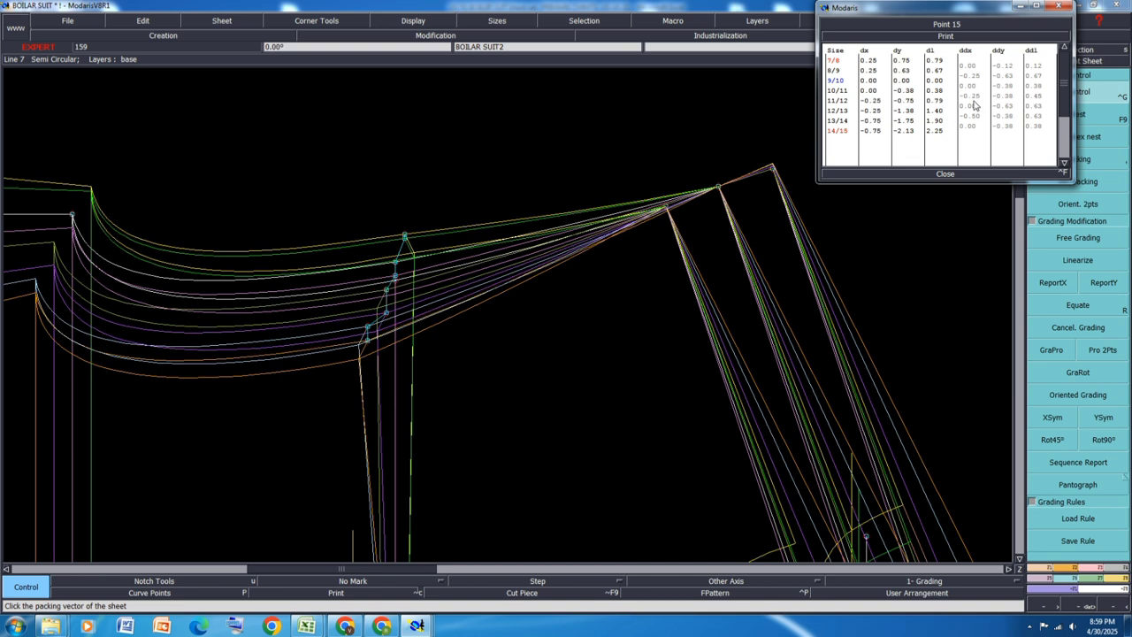
click(975, 117)
key(Return)
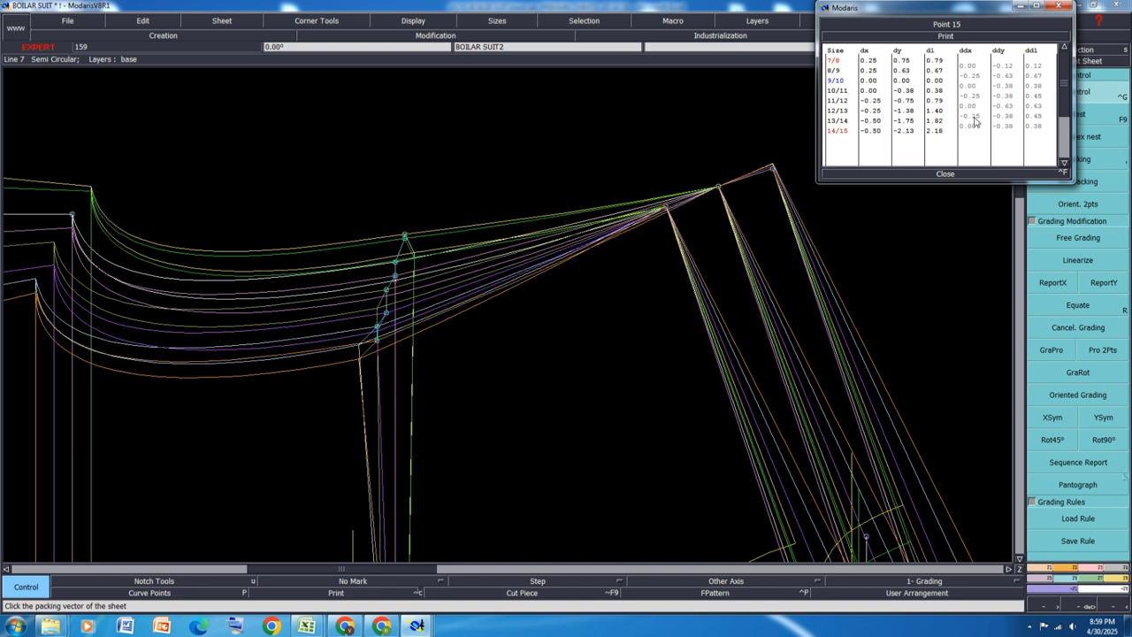
click(946, 175)
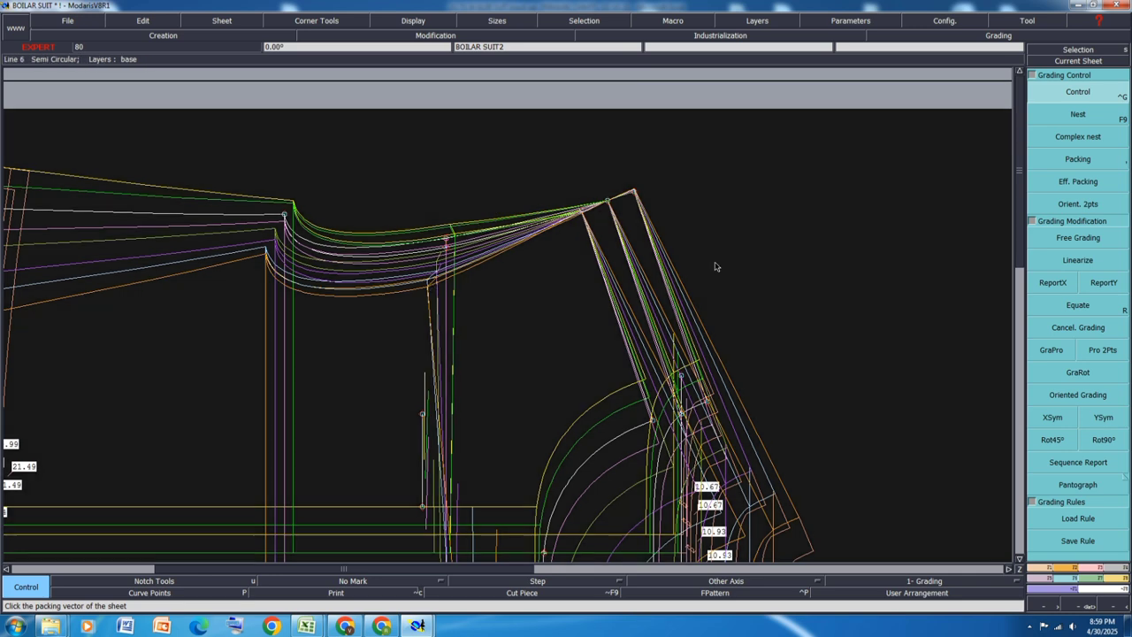
Copy the mid-armhole point's X grading to the lower end of its vertical line, and return the nest to its unpacked layout
click(1053, 283)
click(448, 239)
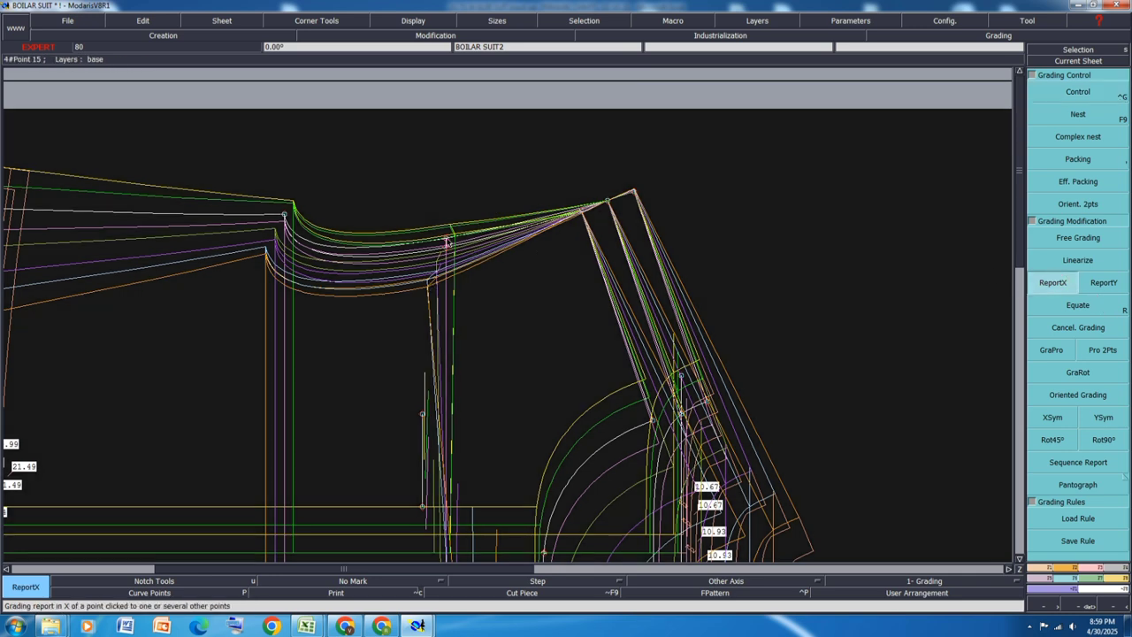
scroll(462, 193, down, 1)
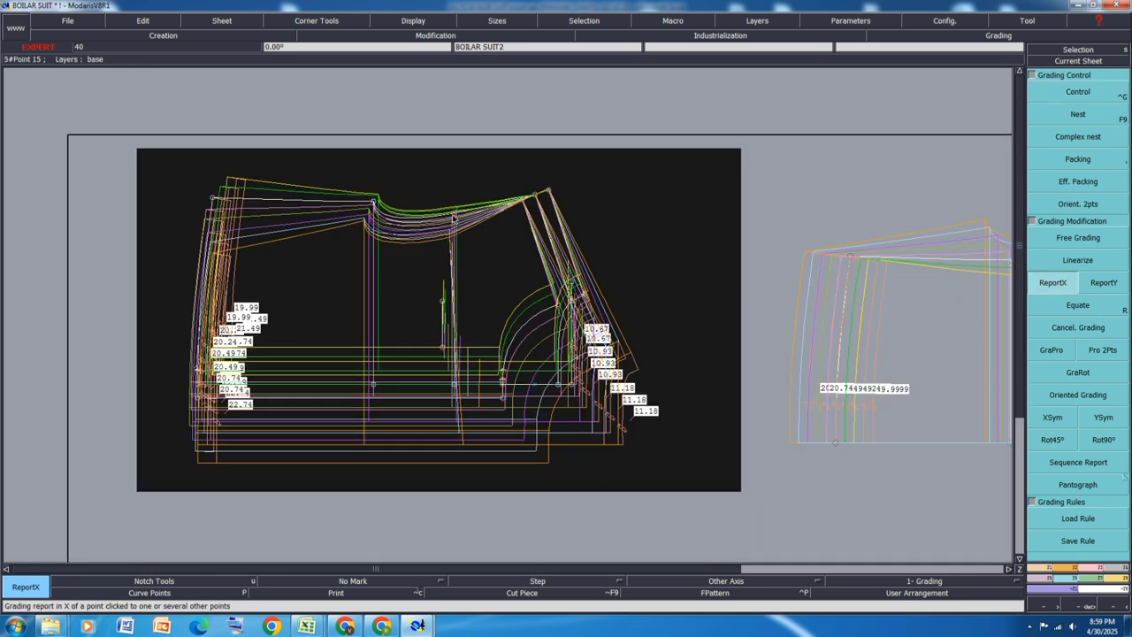
scroll(485, 382, up, 1)
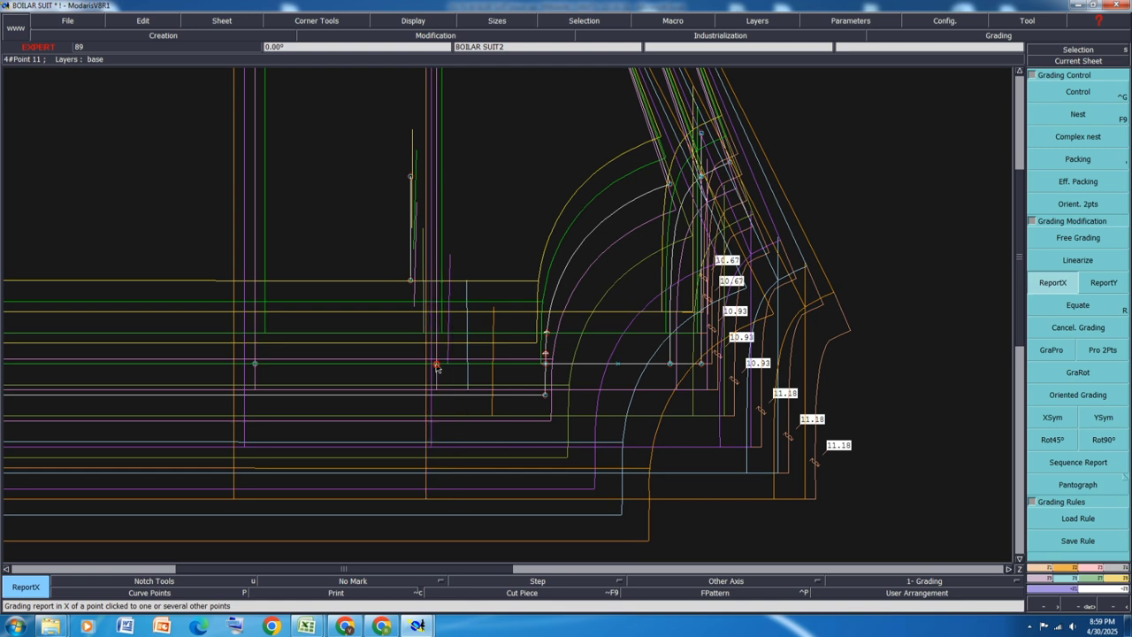
scroll(491, 451, down, 1)
click(1101, 159)
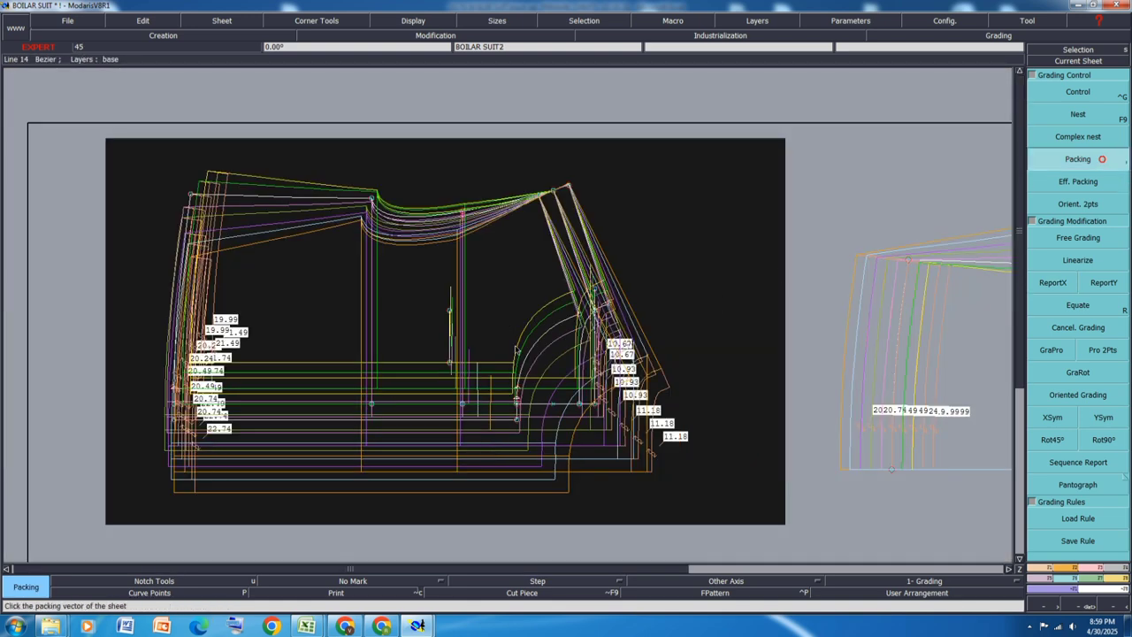
scroll(600, 159, up, 1)
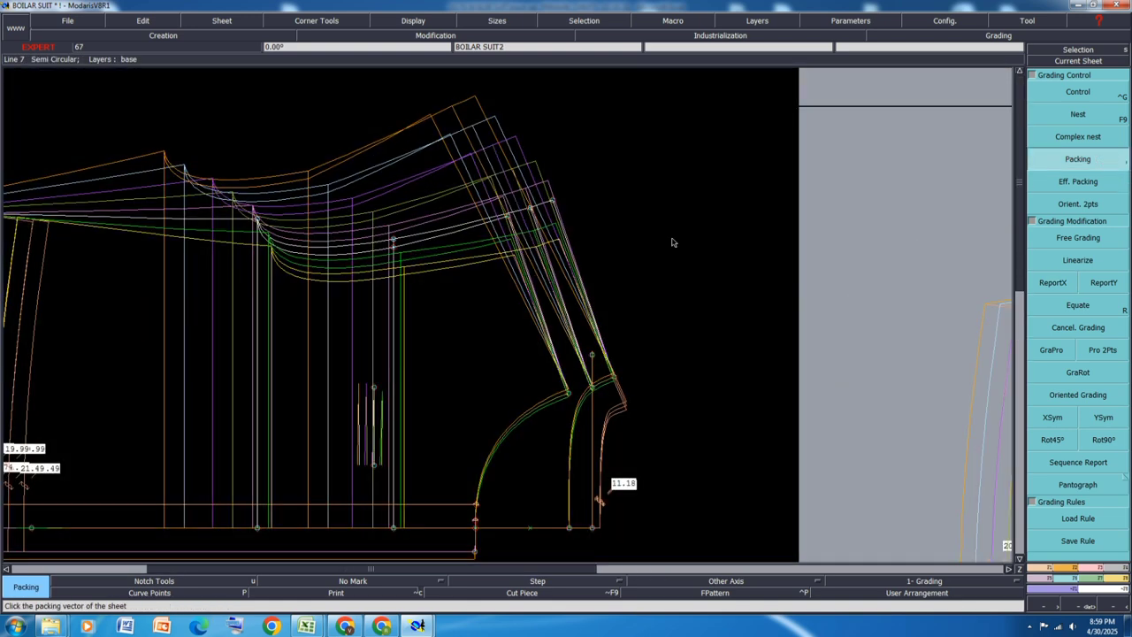
Hide the graded nest and create a symmetry axis along the middle shoulder line, starting at its armhole end
click(1066, 577)
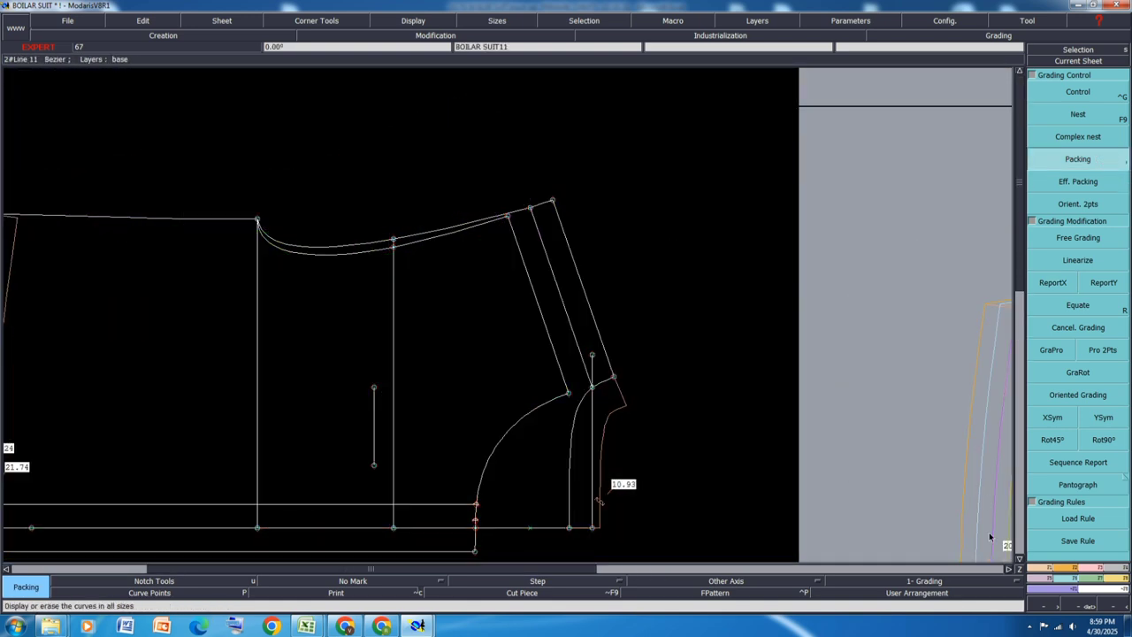
click(1043, 568)
click(1088, 443)
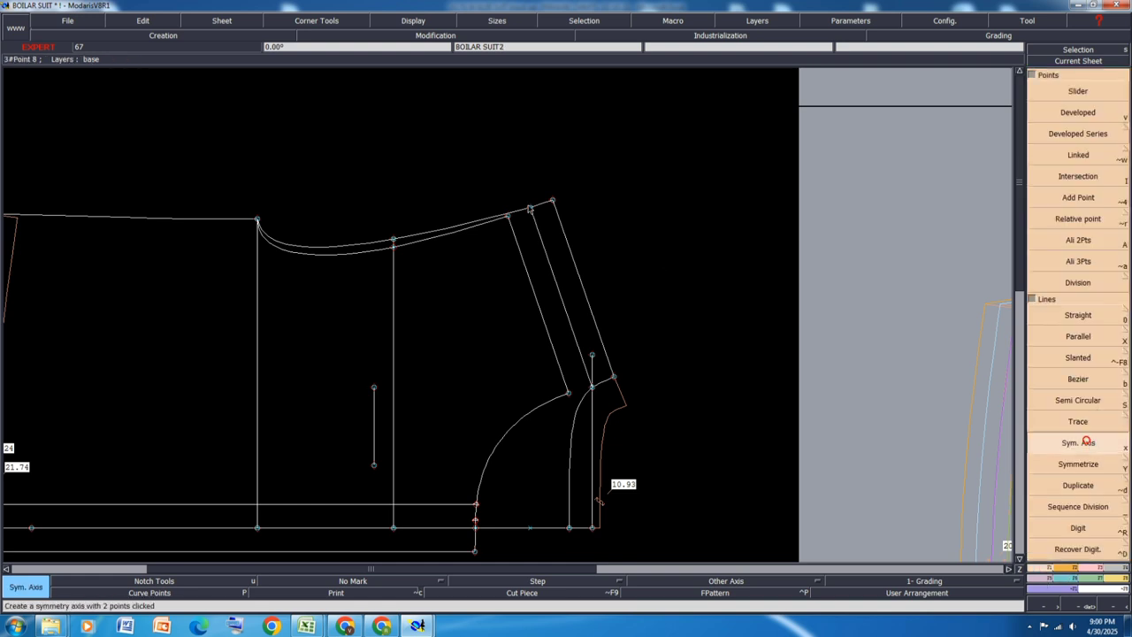
click(530, 208)
click(545, 251)
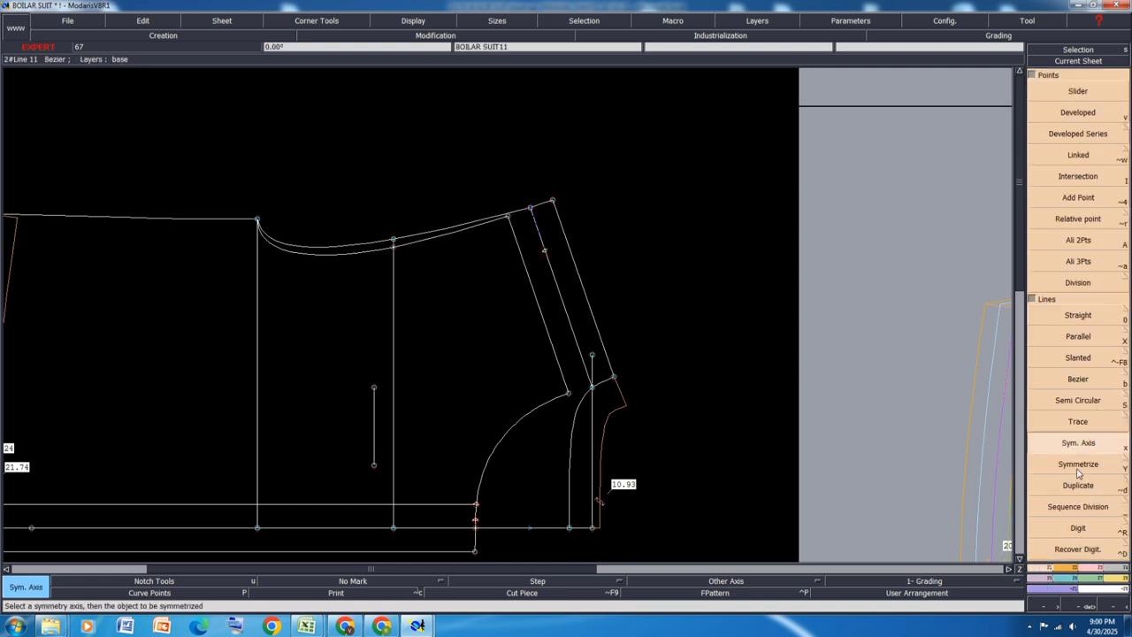
Mirror the armhole curve across the shoulder symmetry axis and display the result in all sizes
click(426, 243)
scroll(345, 321, down, 3)
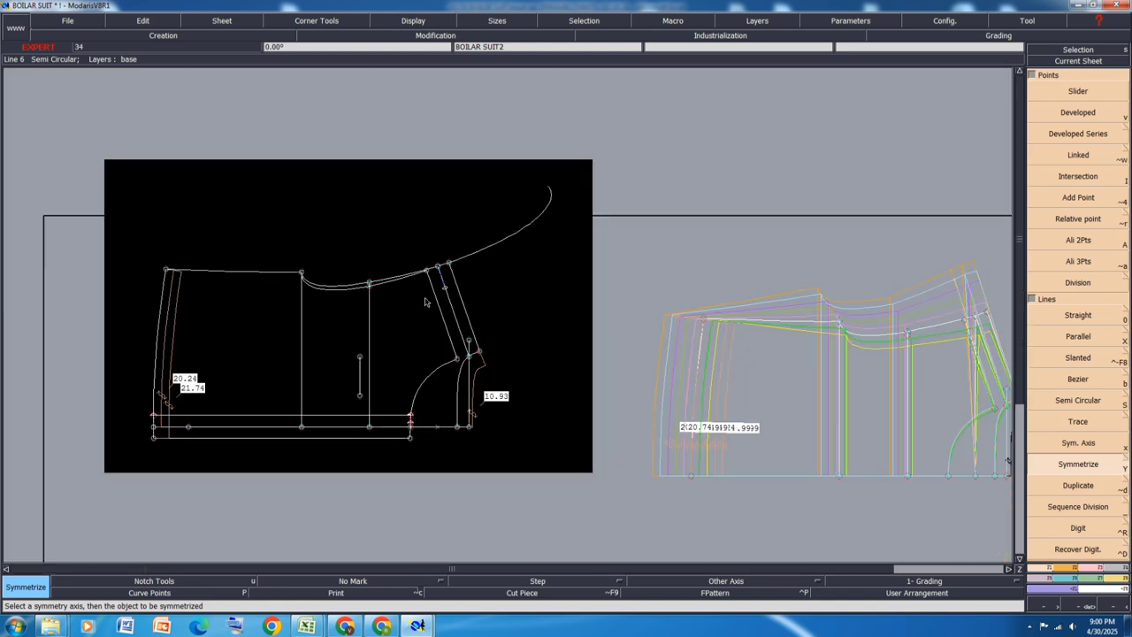
scroll(443, 262, up, 2)
key(space)
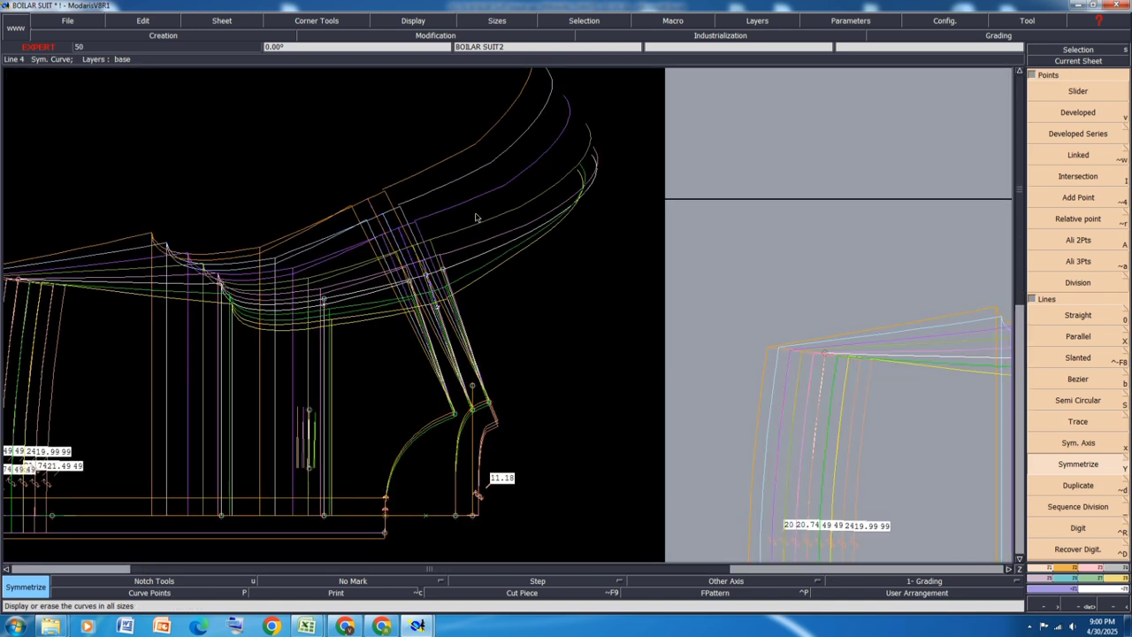
scroll(424, 159, up, 3)
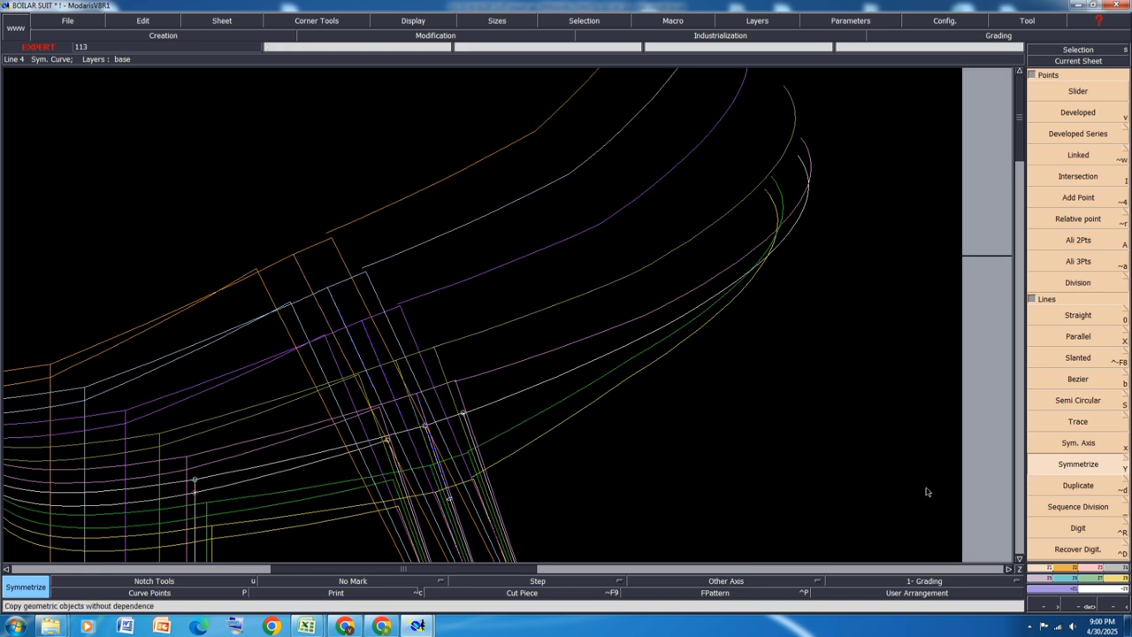
Move the outer shoulder line's armhole point onto the mirrored curves for sizes 12/13, 13/14 and 14/15, at dx about -2.47, -3.79 and -5.16
click(1061, 576)
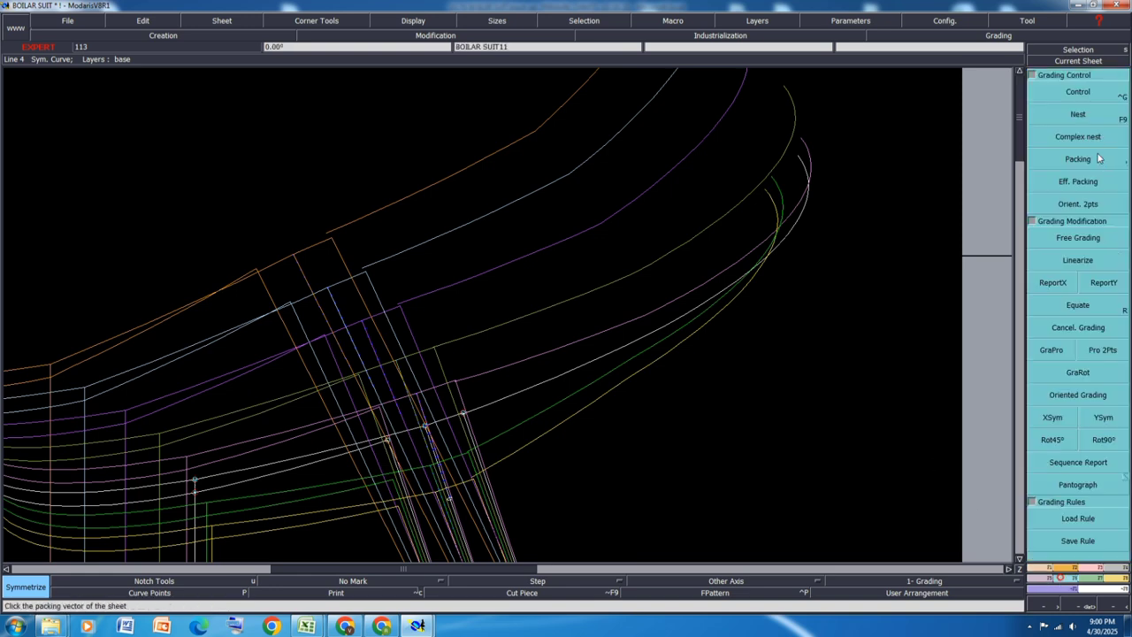
click(1097, 95)
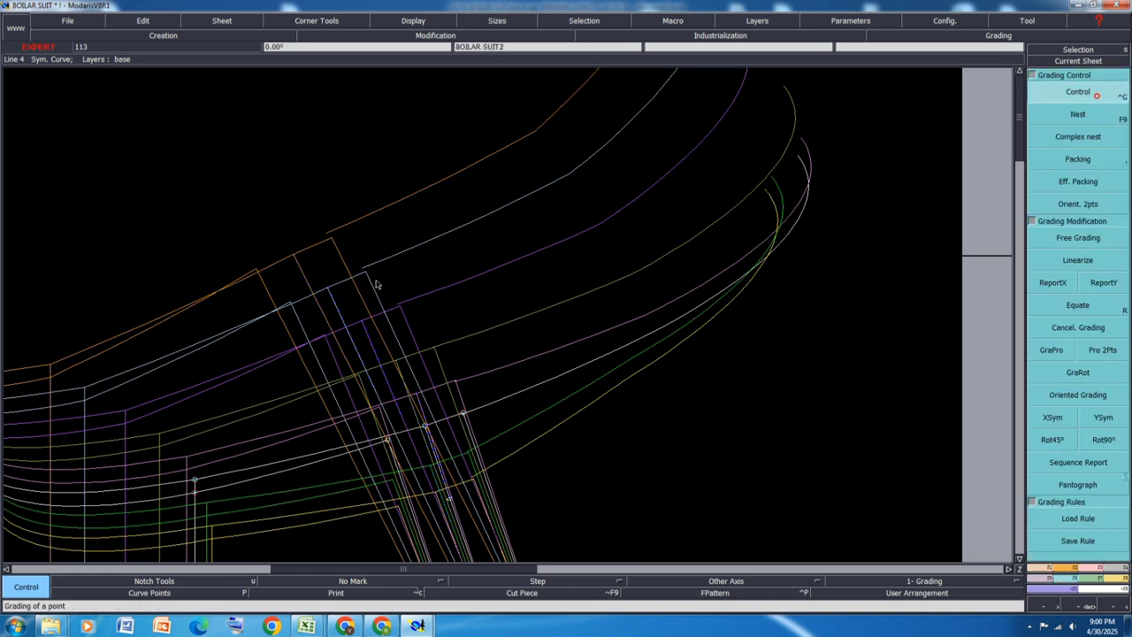
click(489, 416)
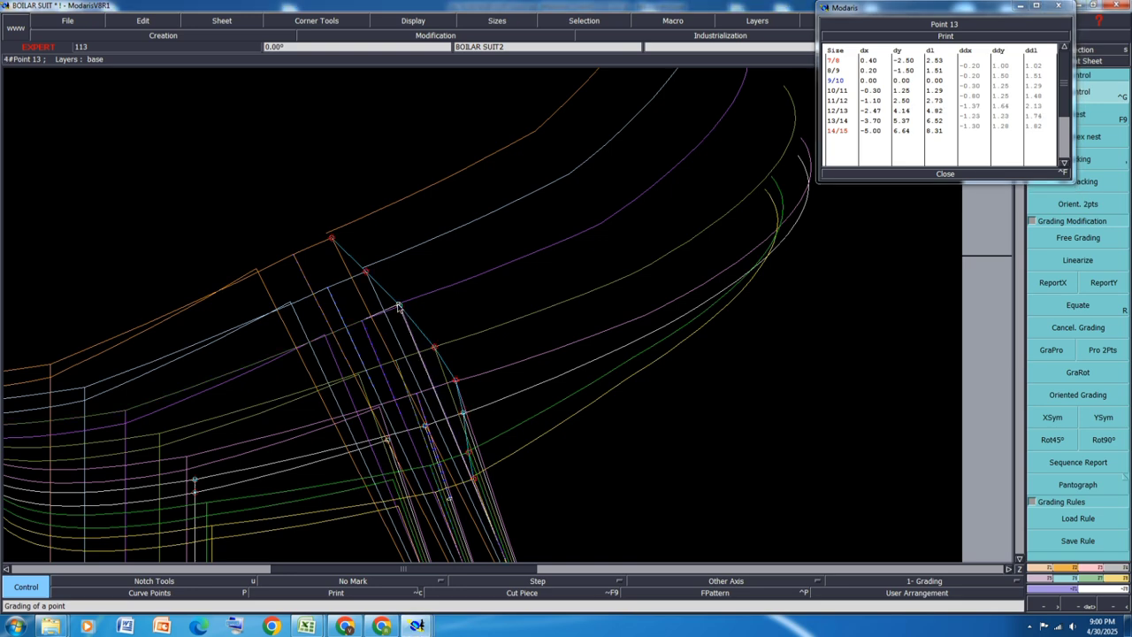
click(399, 306)
click(366, 275)
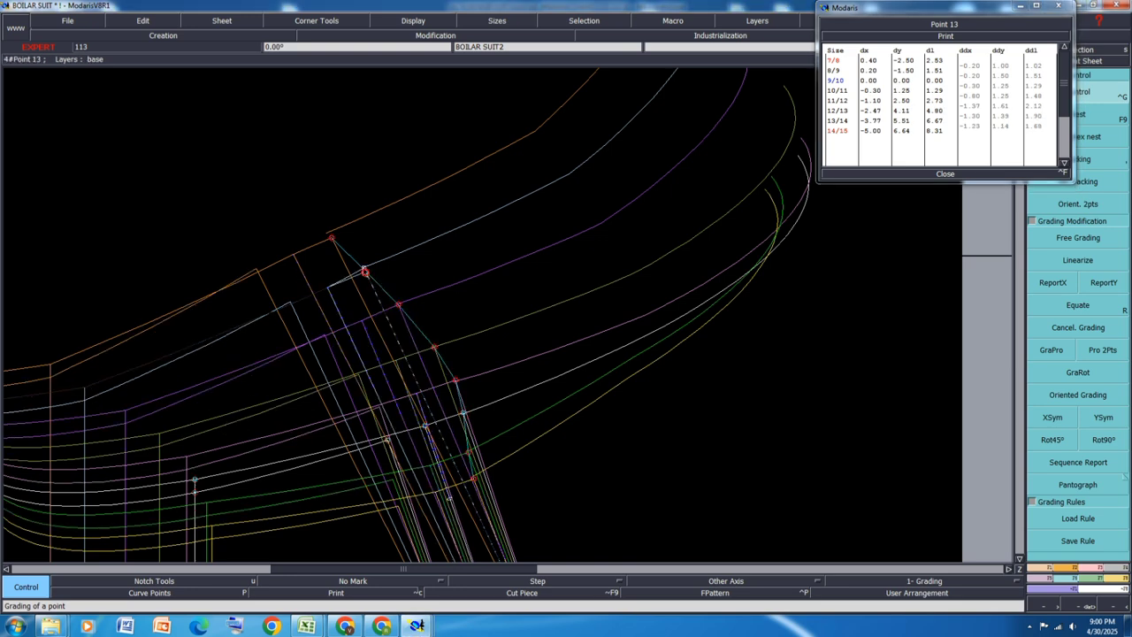
click(331, 241)
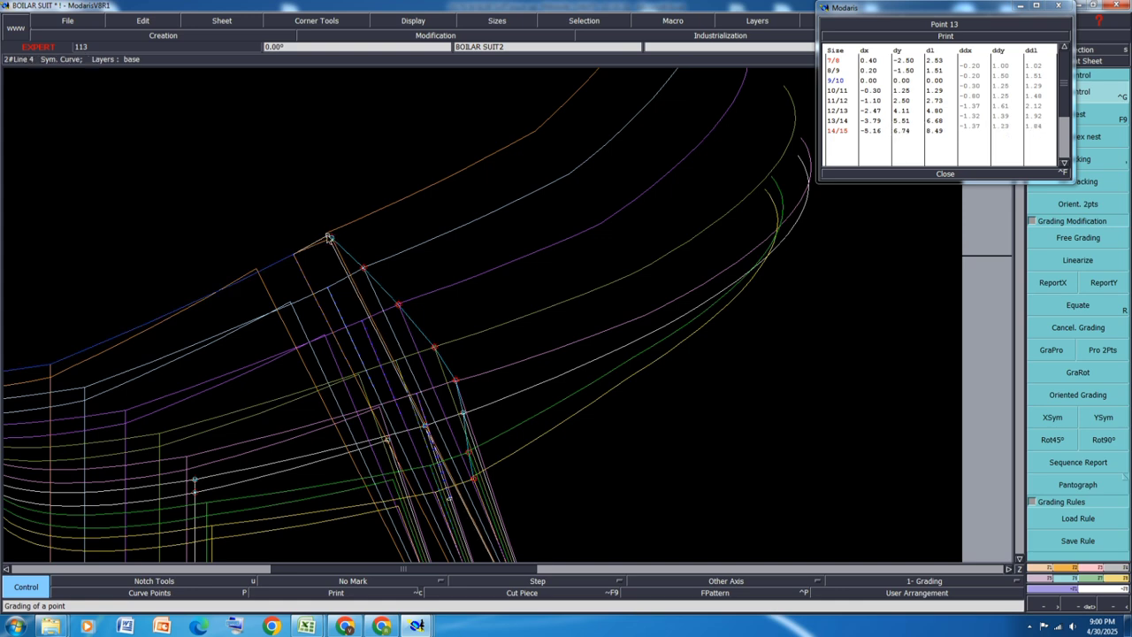
scroll(329, 240, down, 3)
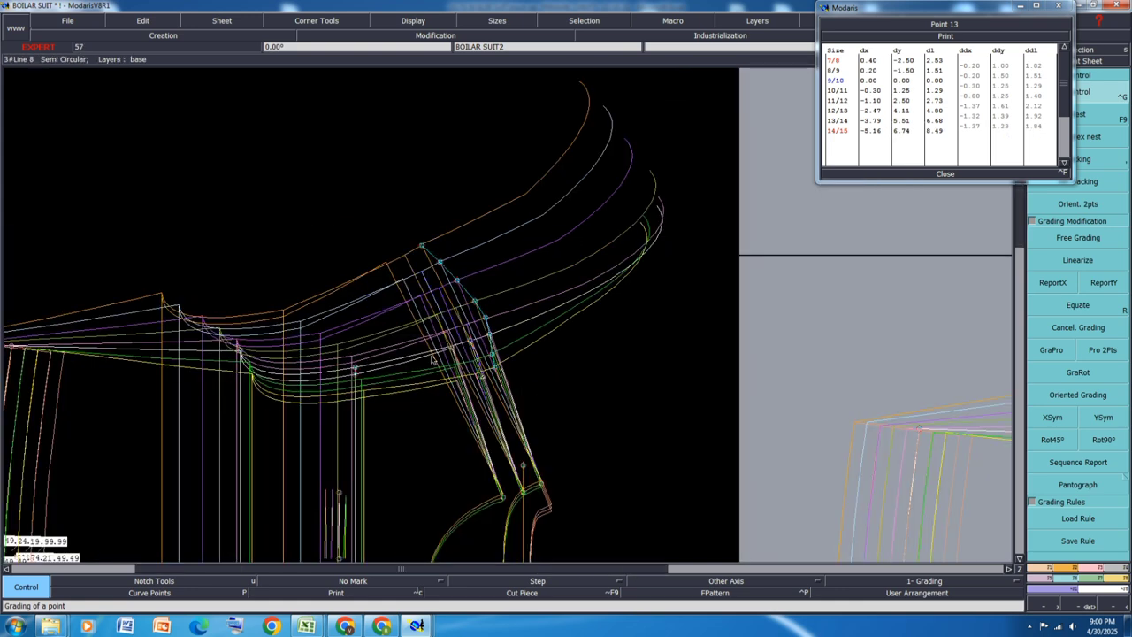
Close the point's grading table, hide the graded nest and save the model, continuing past the anomaly warnings
scroll(361, 369, up, 2)
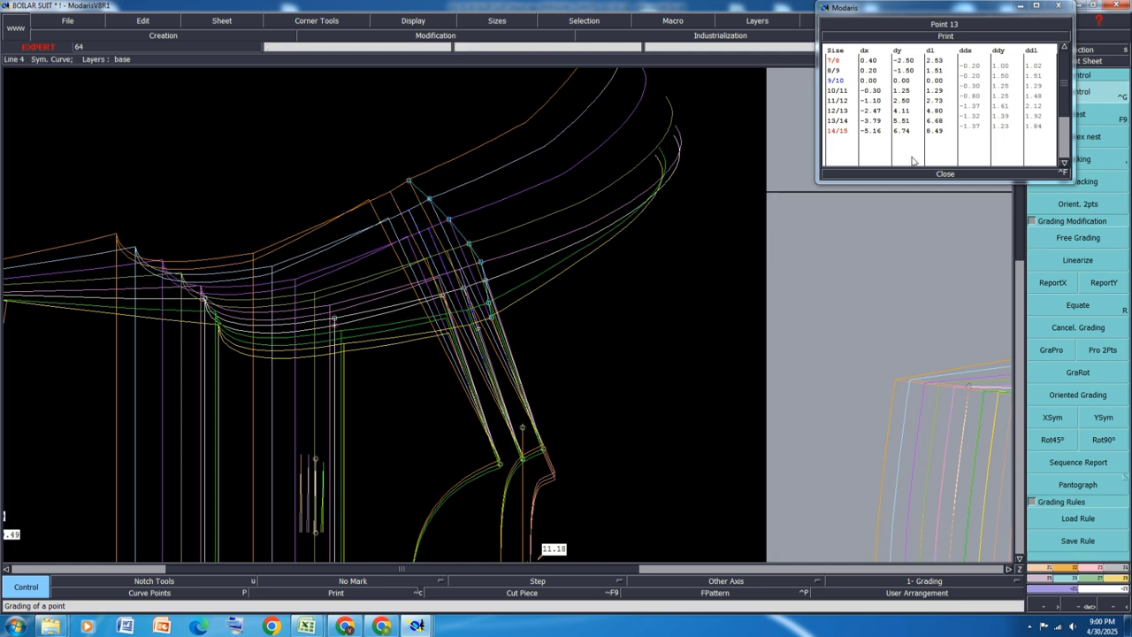
click(942, 175)
key(F9)
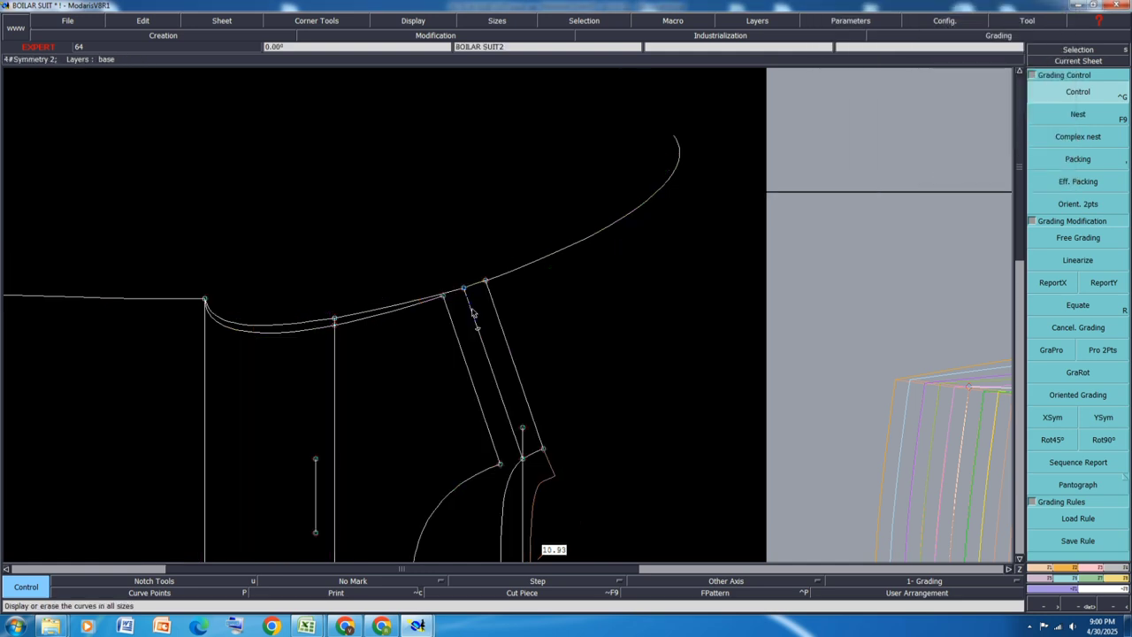
key(ctrl+s)
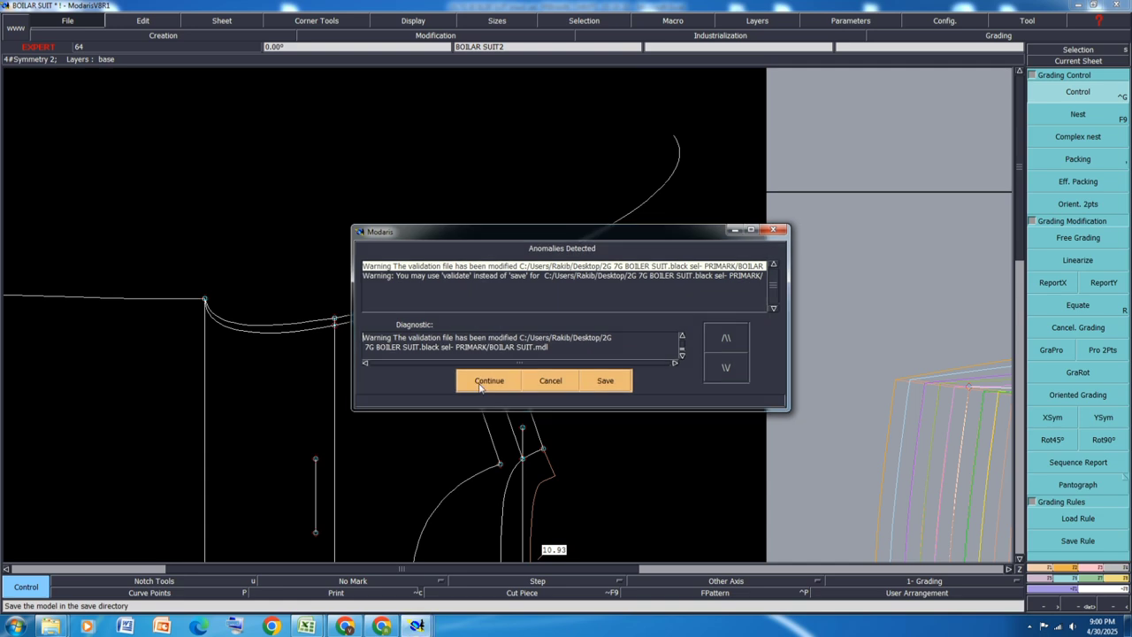
click(480, 386)
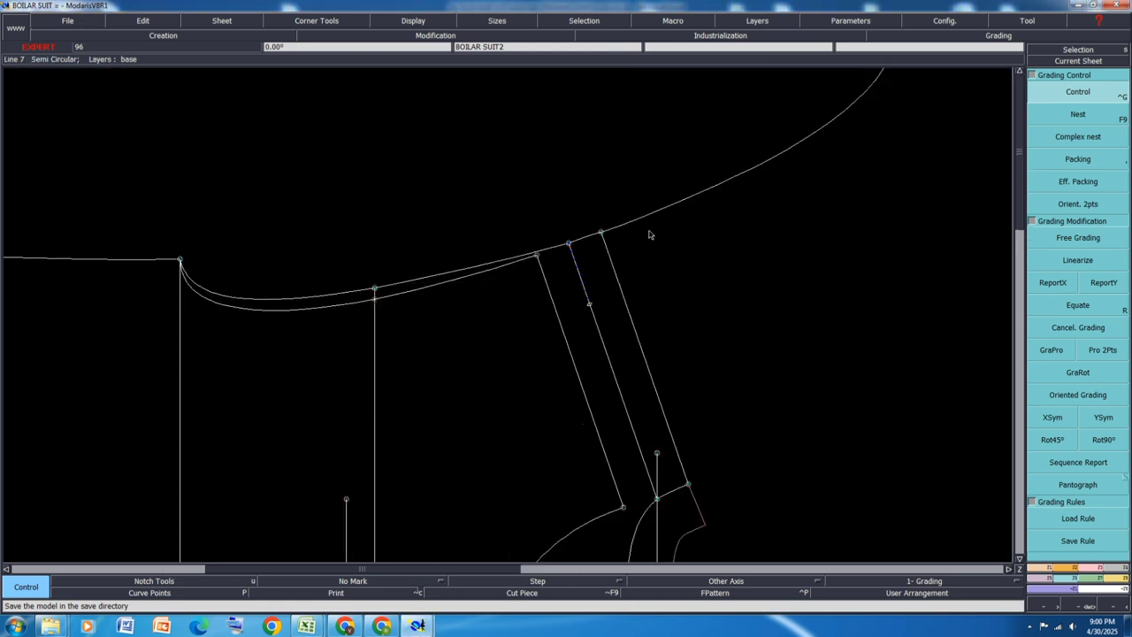
Display all sizes and add two points on the inner armhole curve, about 4 cm and just over 10 cm from the inner shoulder line's end
key(F9)
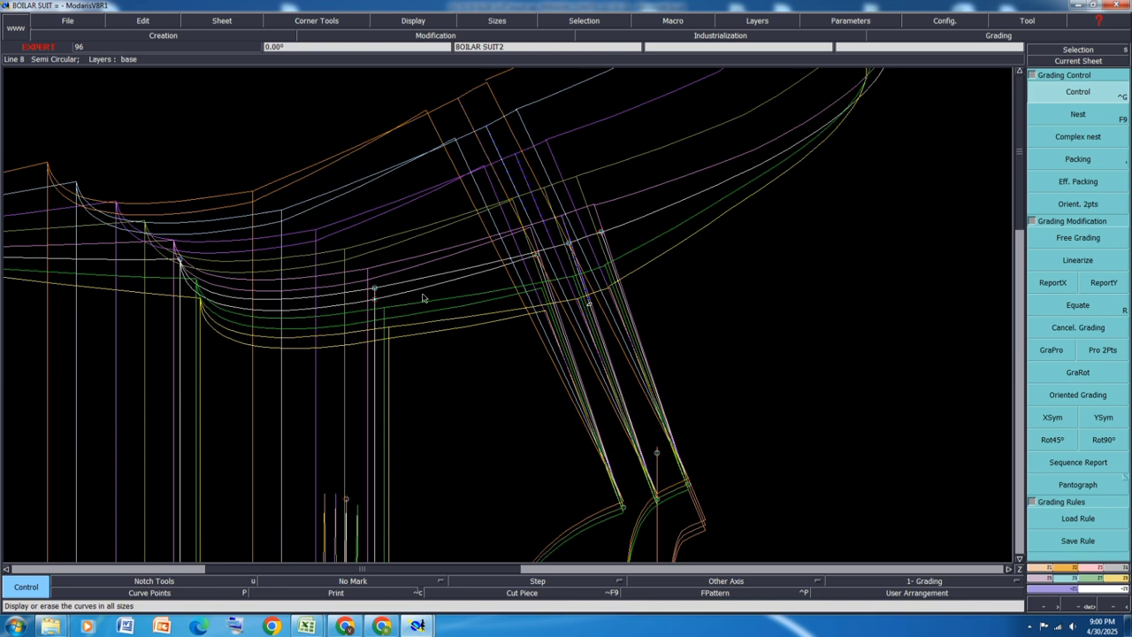
scroll(316, 299, down, 3)
scroll(350, 228, up, 2)
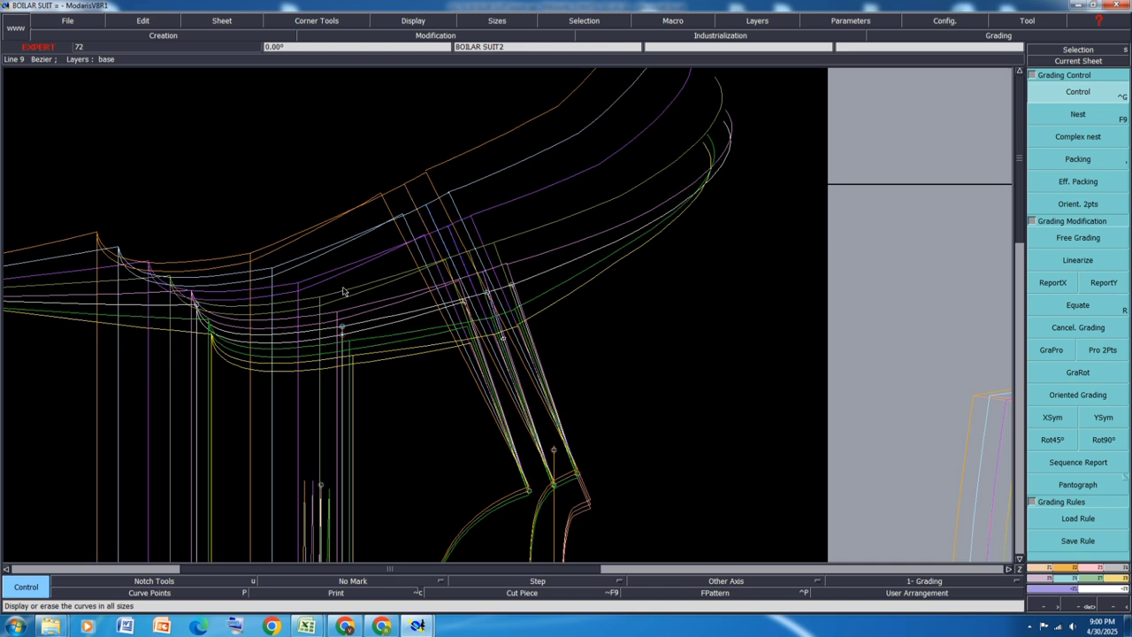
key(a)
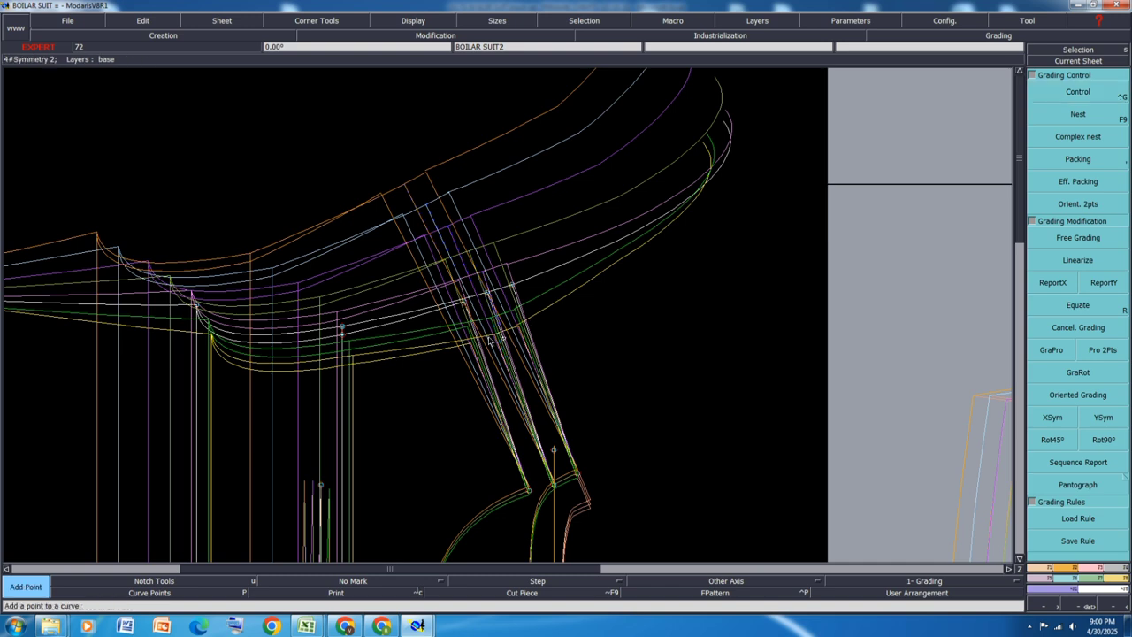
click(464, 302)
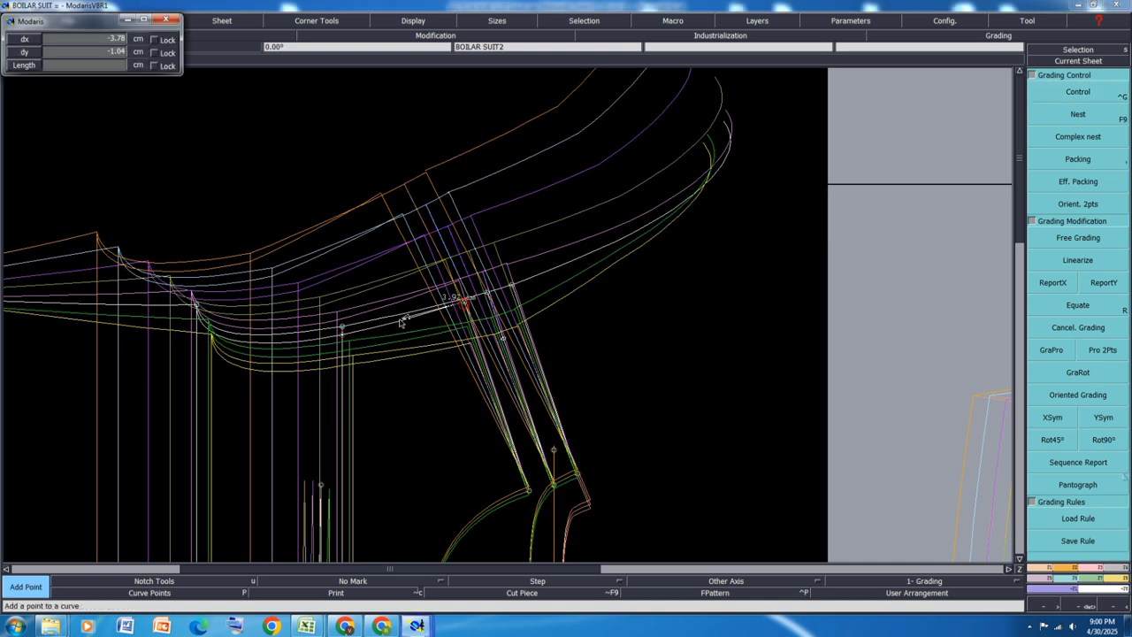
click(398, 324)
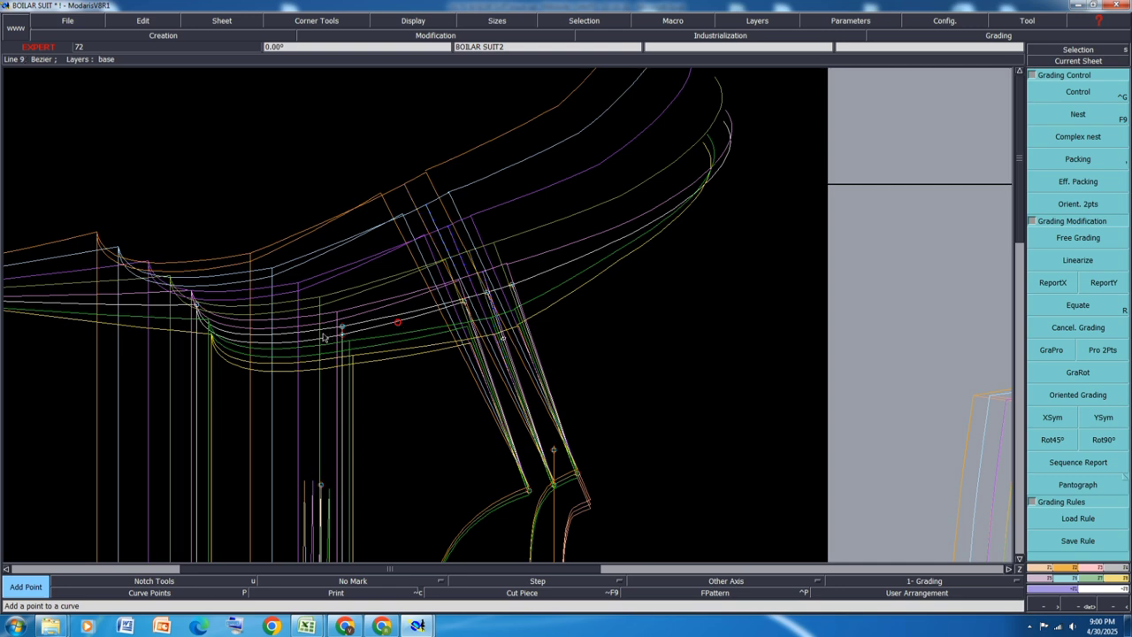
click(464, 302)
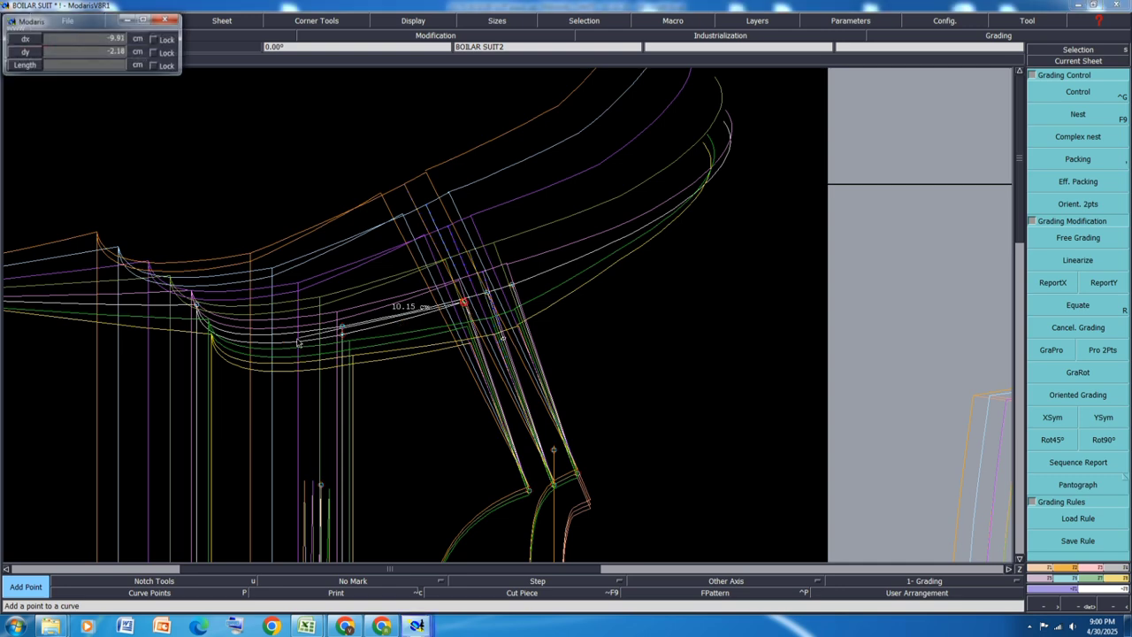
click(281, 346)
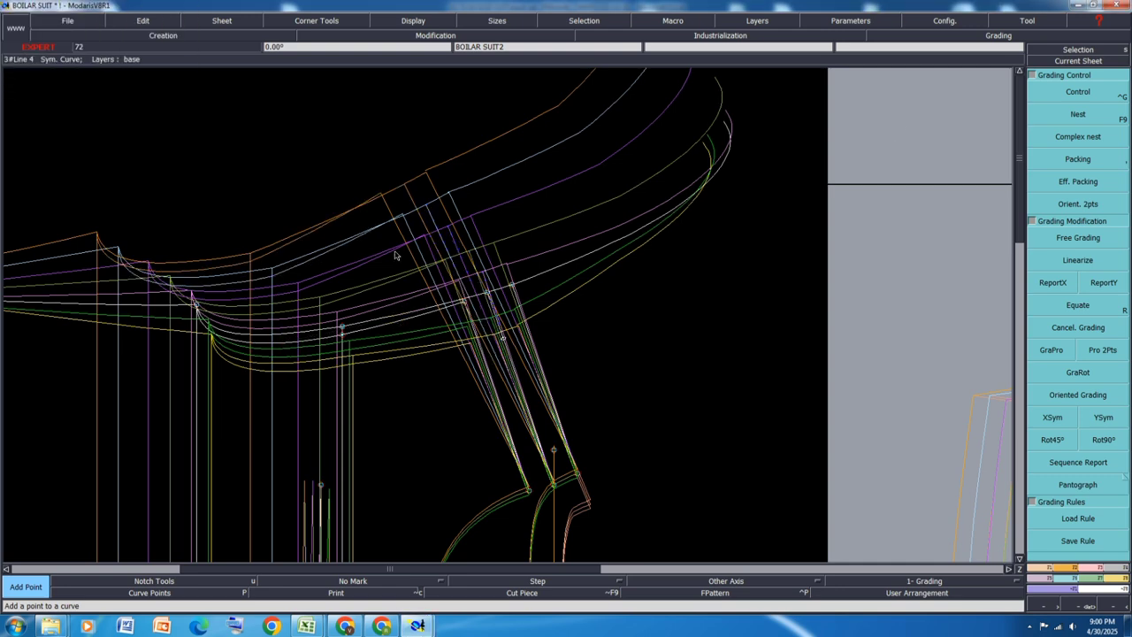
Show the curve points and regrade the added point nearer the shoulder: 12/13 to dx -2.63, dy 3.33 and 13/14 to dx -3.98, dy 4.37
click(205, 589)
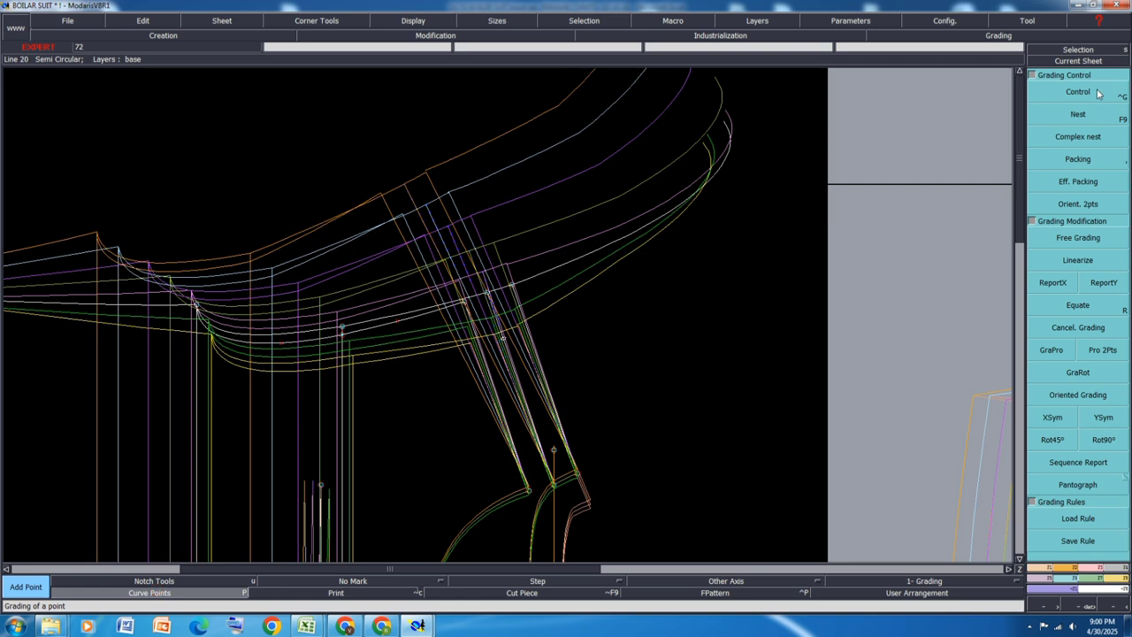
click(1078, 92)
click(400, 321)
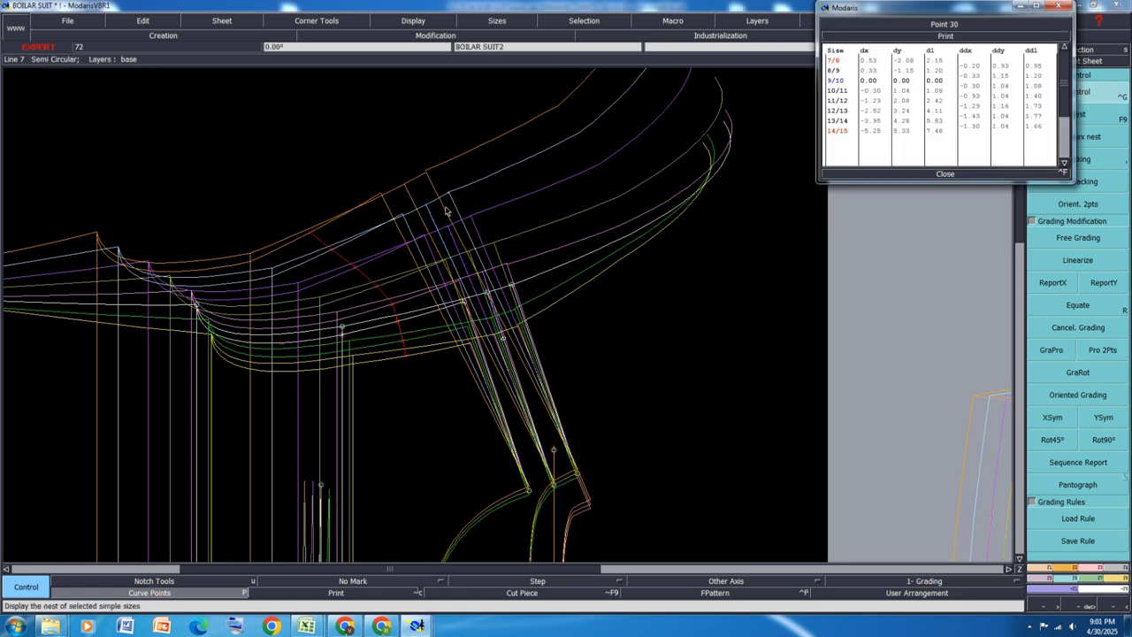
scroll(456, 214, up, 2)
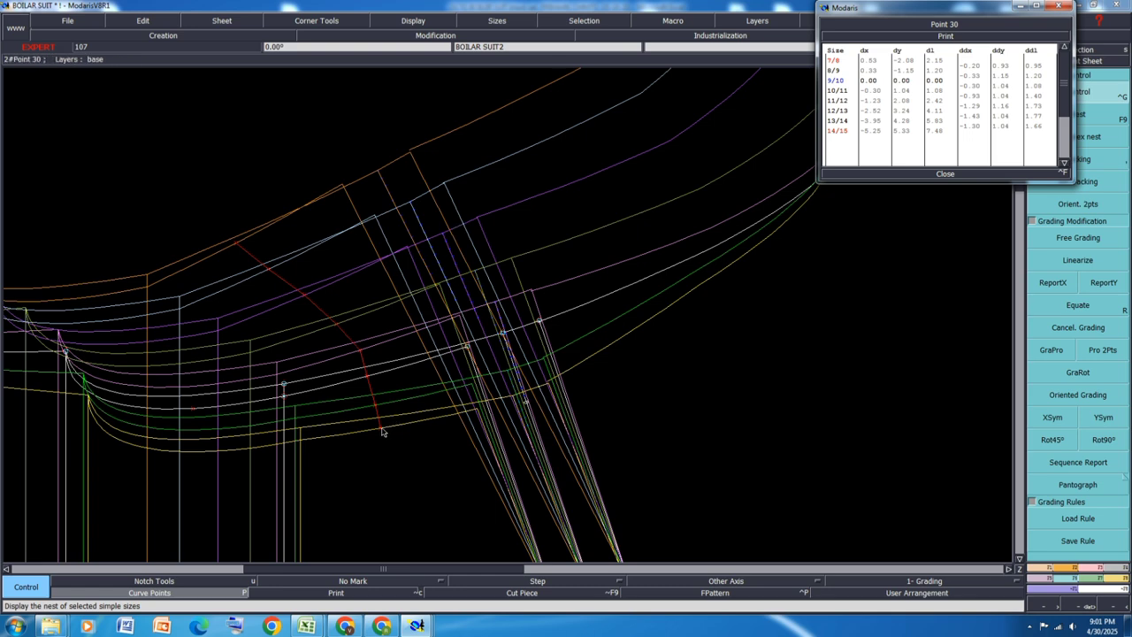
click(366, 378)
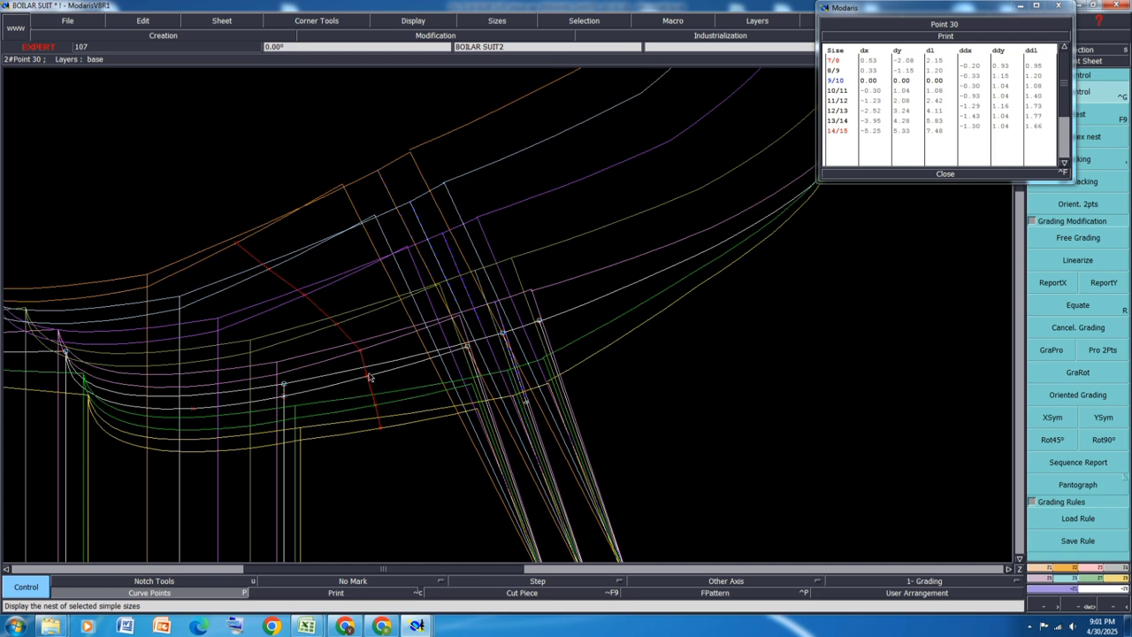
click(945, 174)
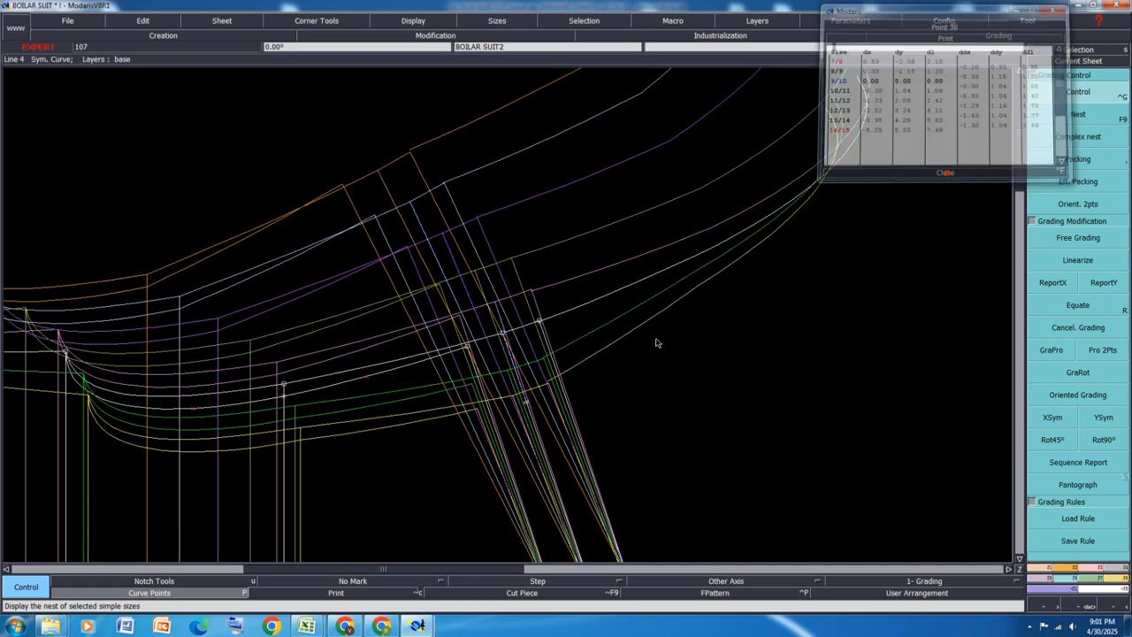
click(368, 383)
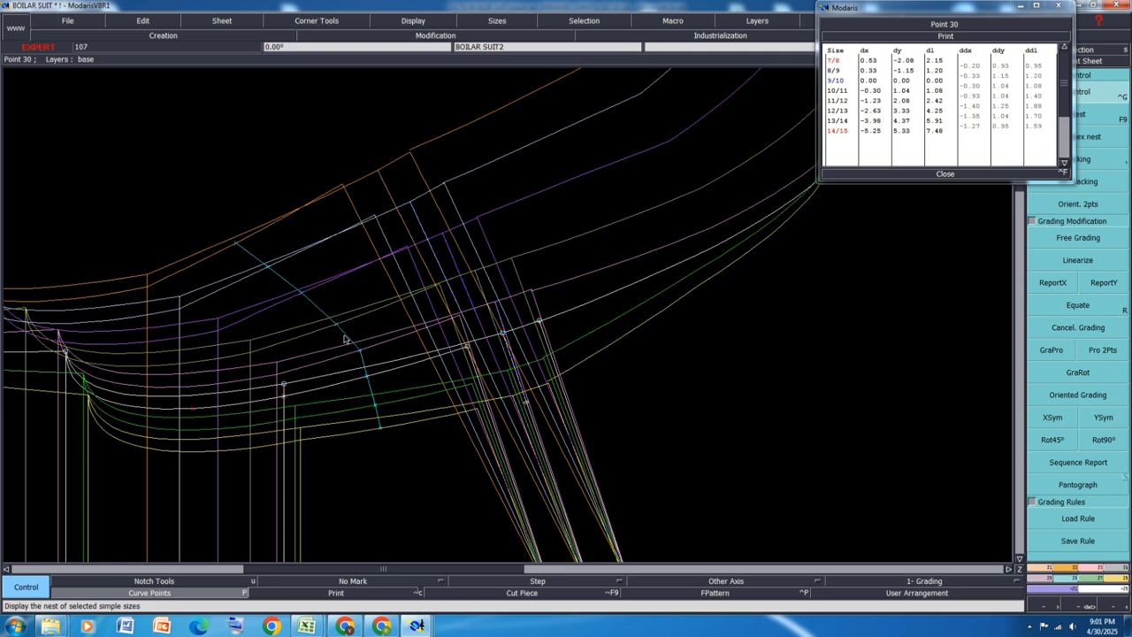
Regrade the added point farther from the shoulder: size 11/12 to about dx -0.62, dy 1.65 and 12/13 to dx -1.14, dy 2.43
scroll(589, 258, down, 2)
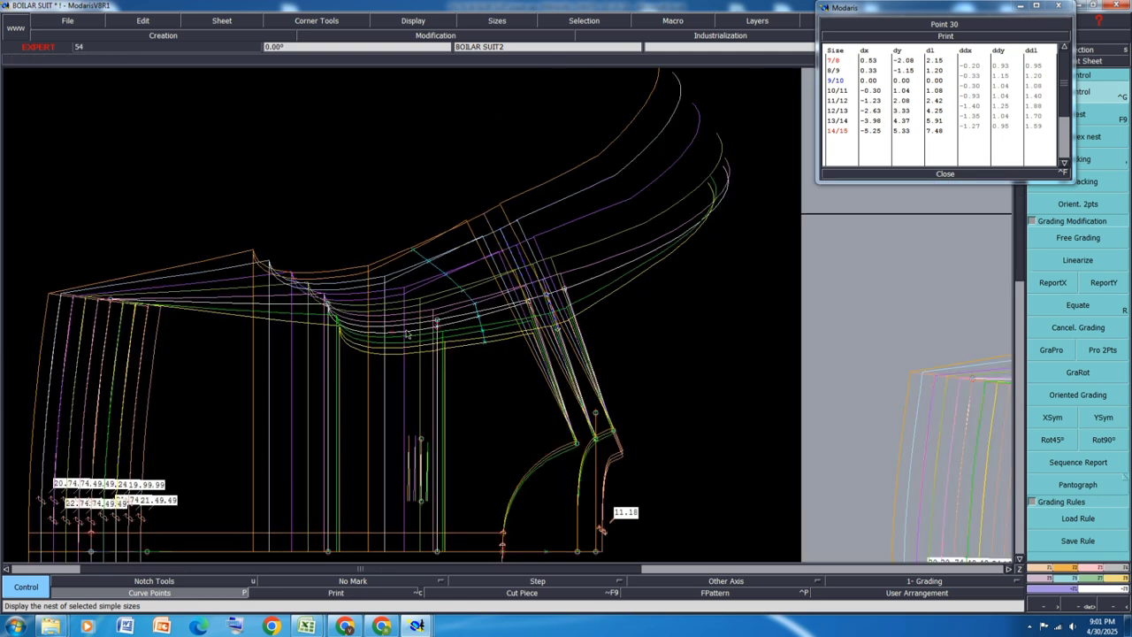
scroll(407, 335, up, 2)
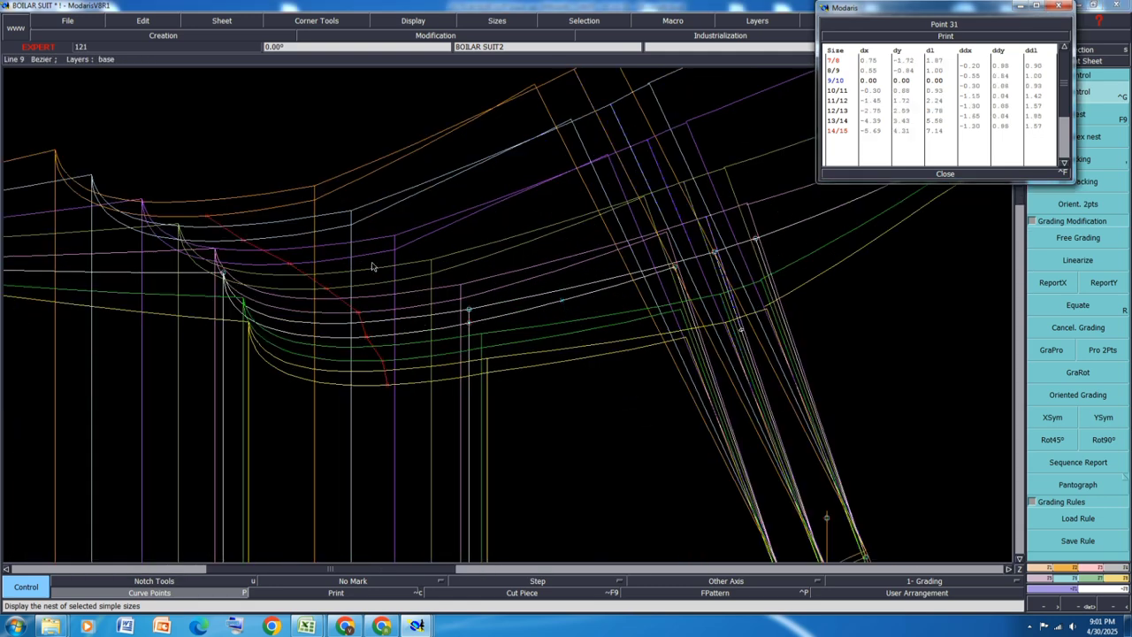
click(329, 291)
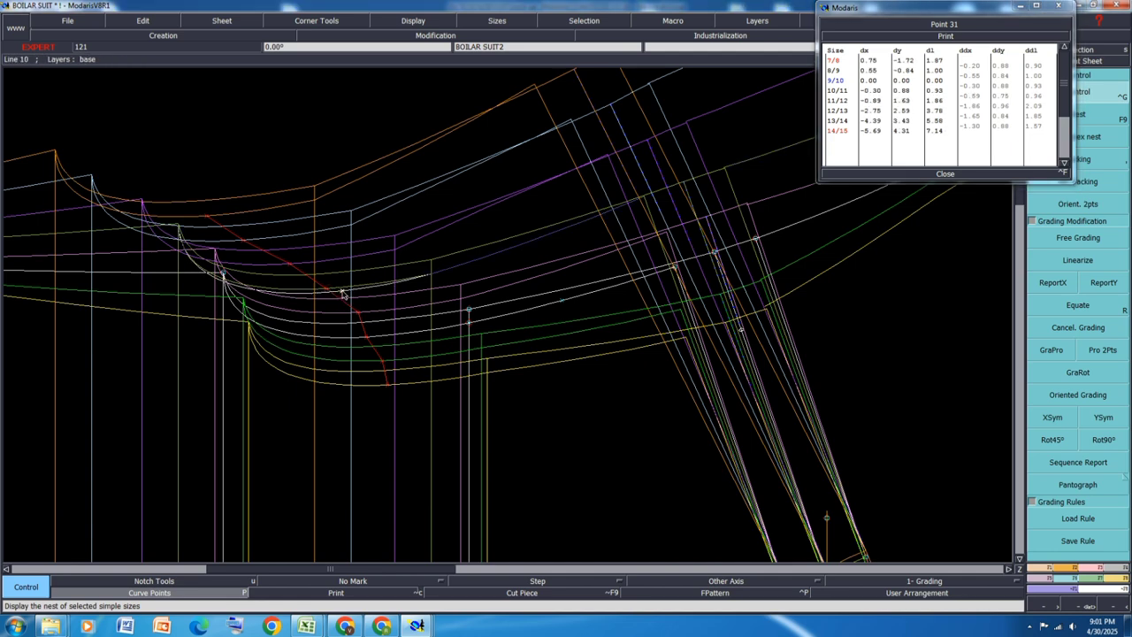
click(349, 293)
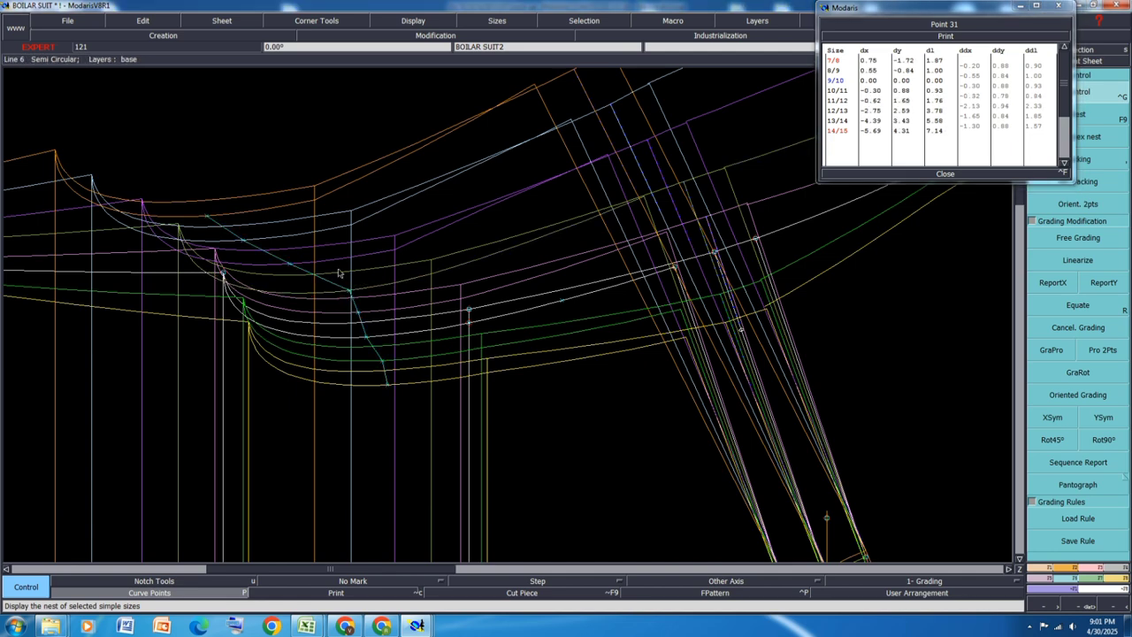
click(289, 264)
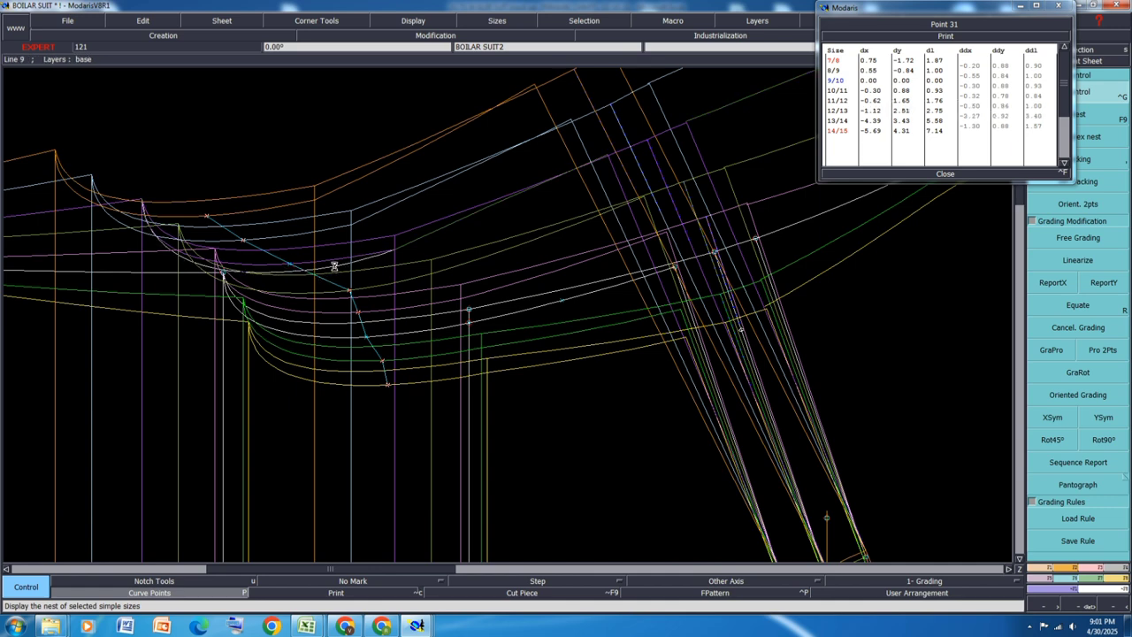
click(335, 267)
click(336, 267)
click(335, 269)
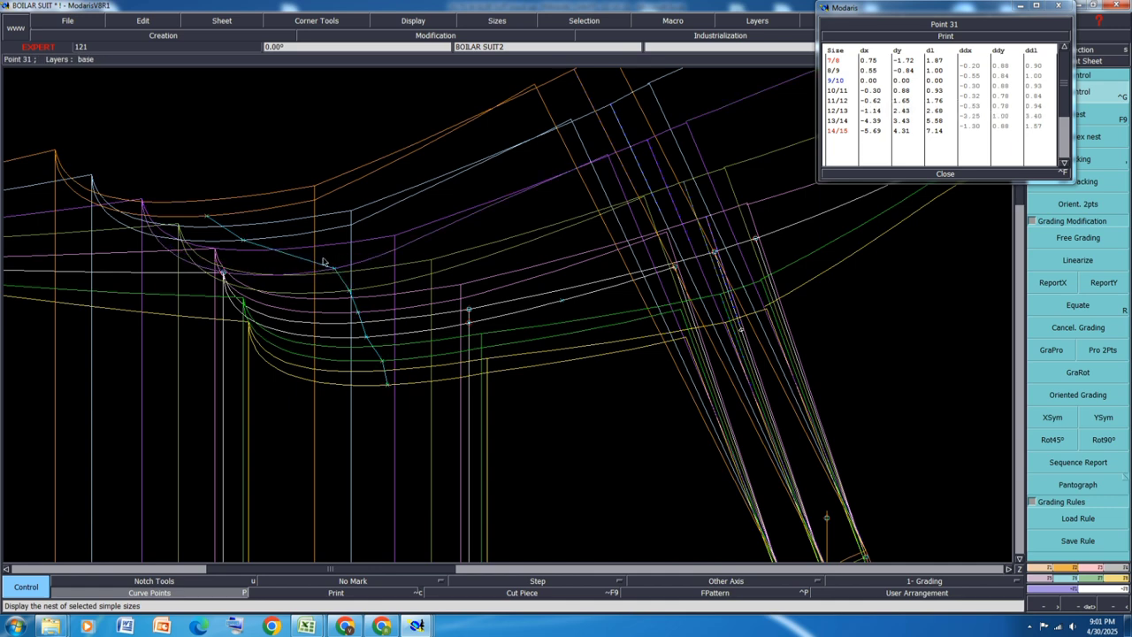
Regrade the same inner armhole point for size 13/14 to about dx -3.12, dy 3.16 and 14/15 to dx -4.84, dy 3.94
click(245, 240)
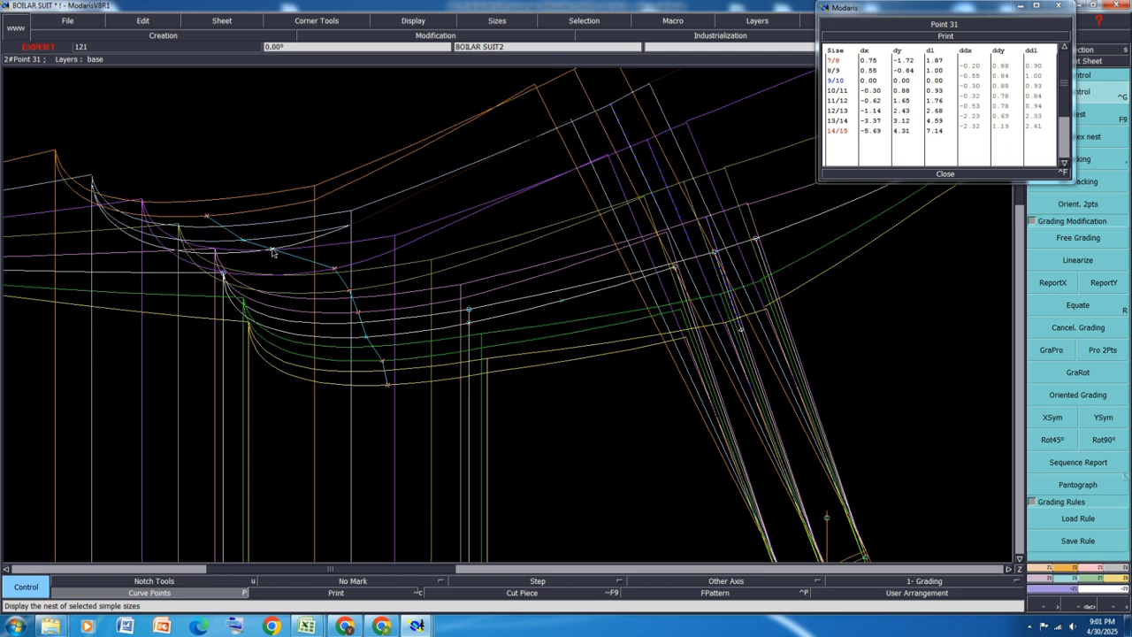
click(278, 252)
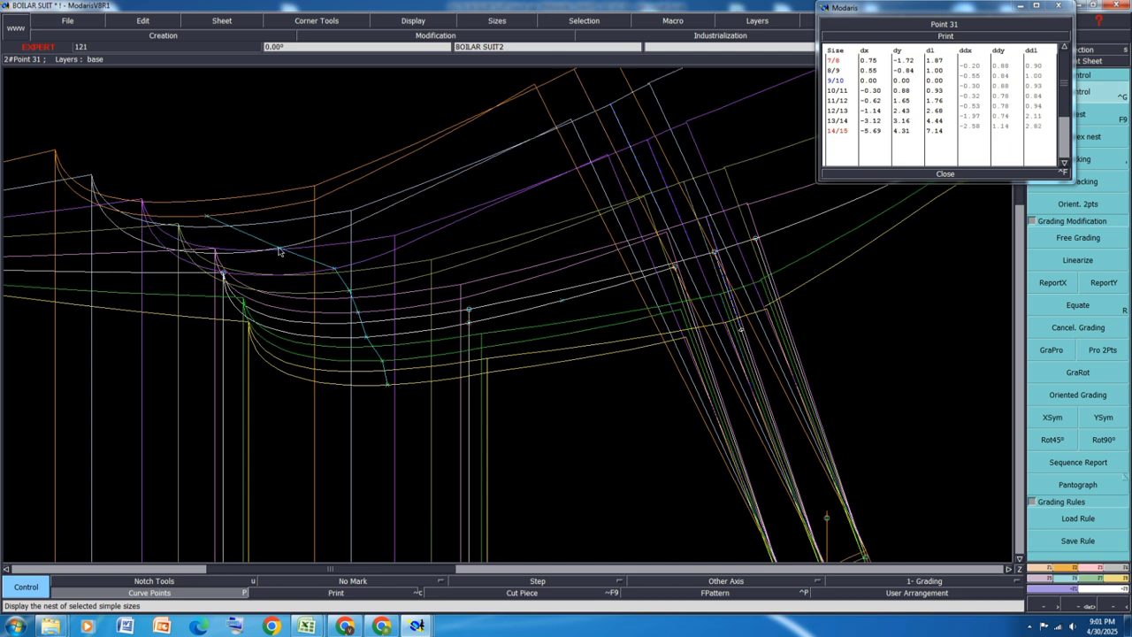
click(221, 225)
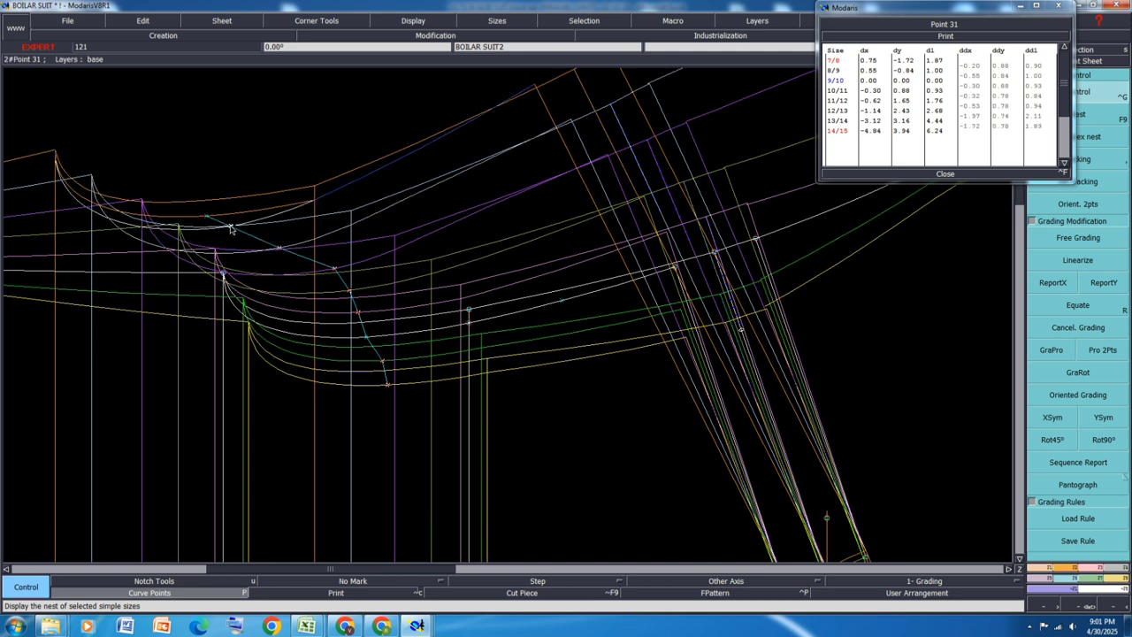
click(231, 226)
Add a point on the outer armhole curve about 4 cm from the mid-armhole point, on the side away from the shoulder
scroll(233, 254, down, 1)
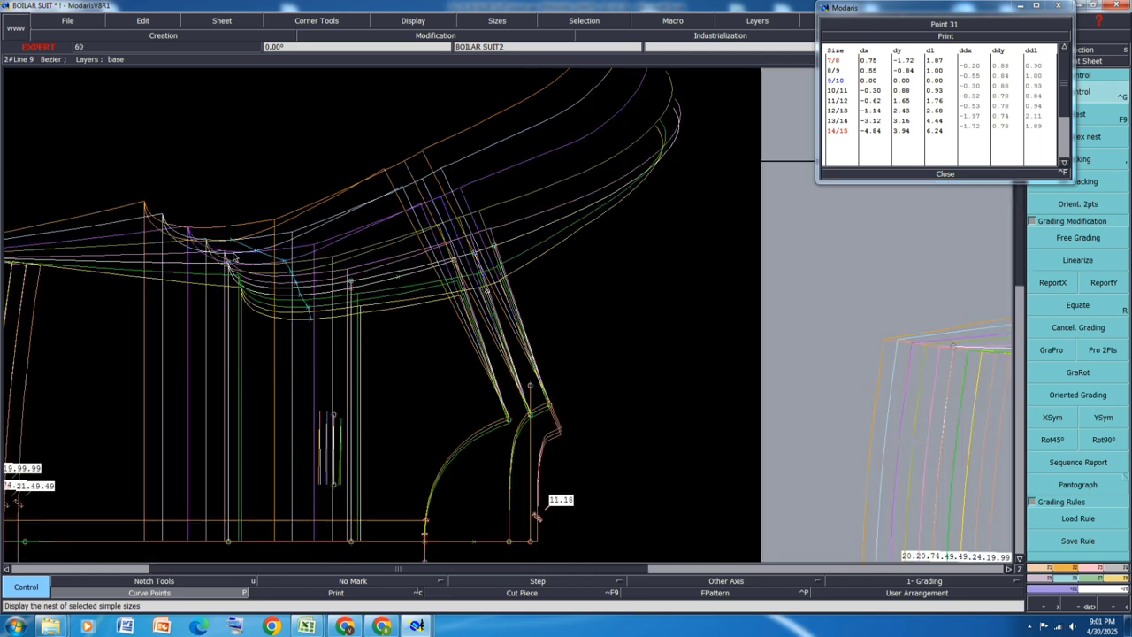
scroll(293, 264, up, 1)
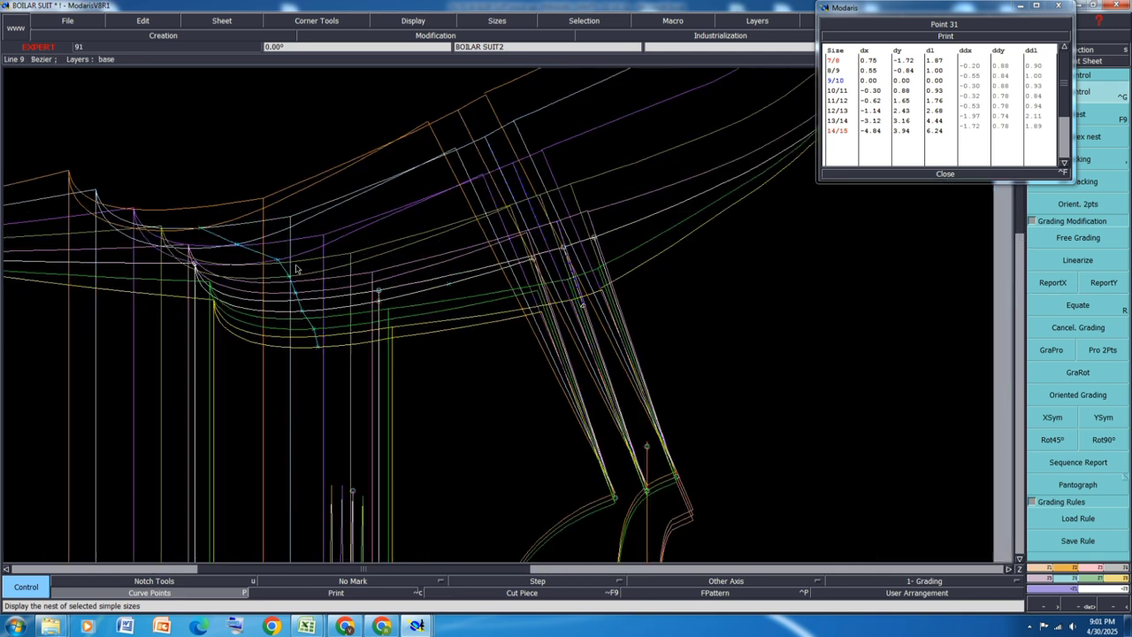
key(a)
click(380, 297)
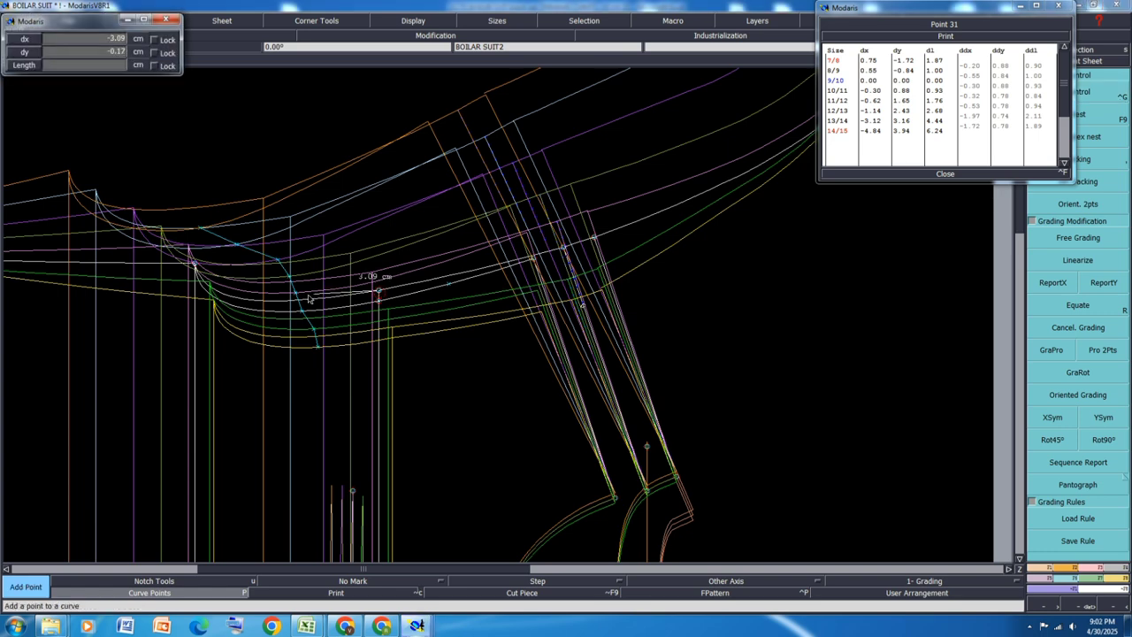
scroll(299, 305, up, 2)
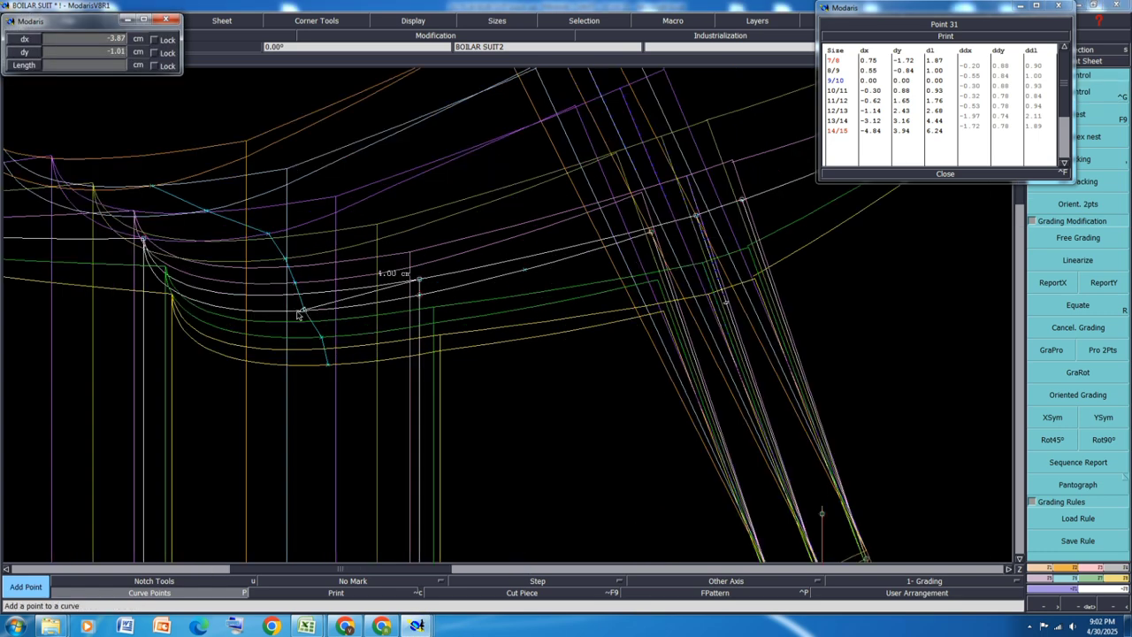
click(285, 299)
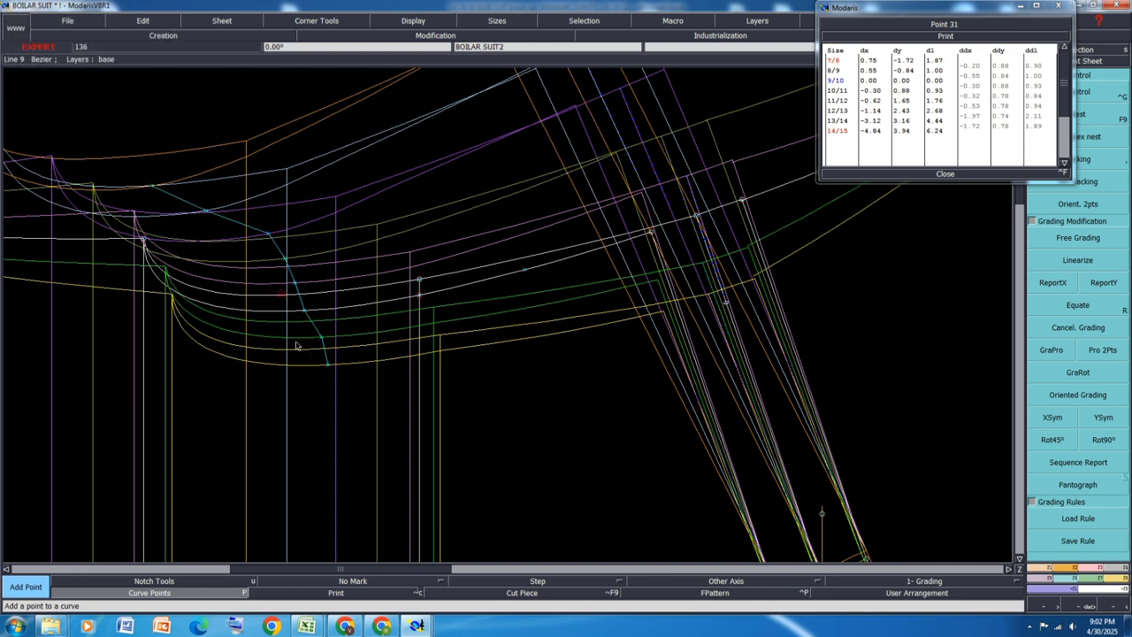
click(1087, 84)
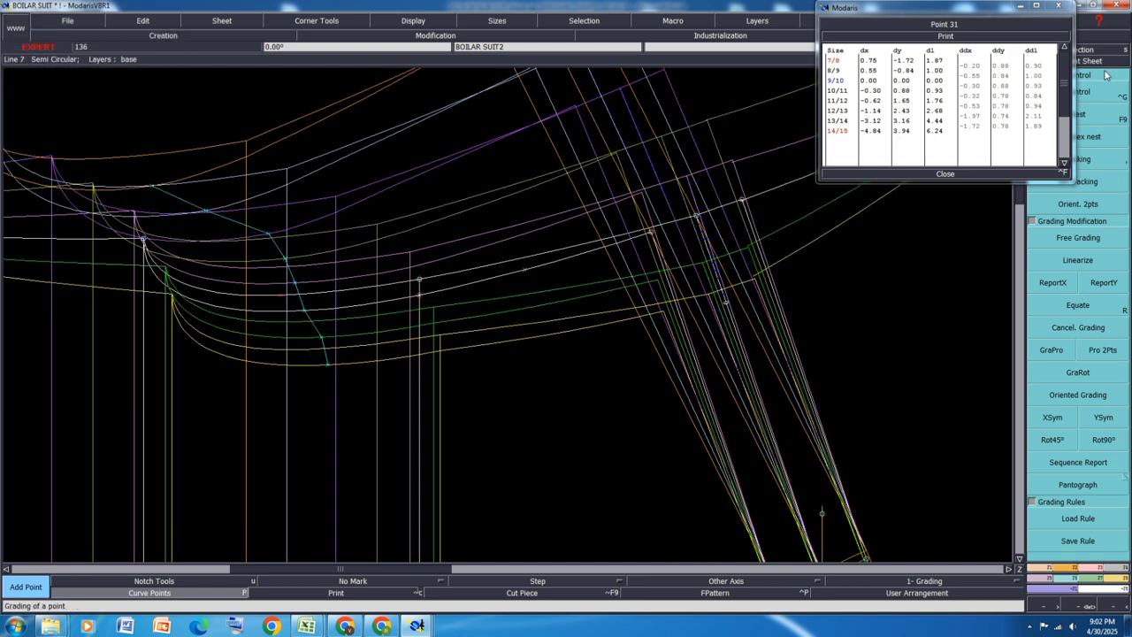
click(279, 295)
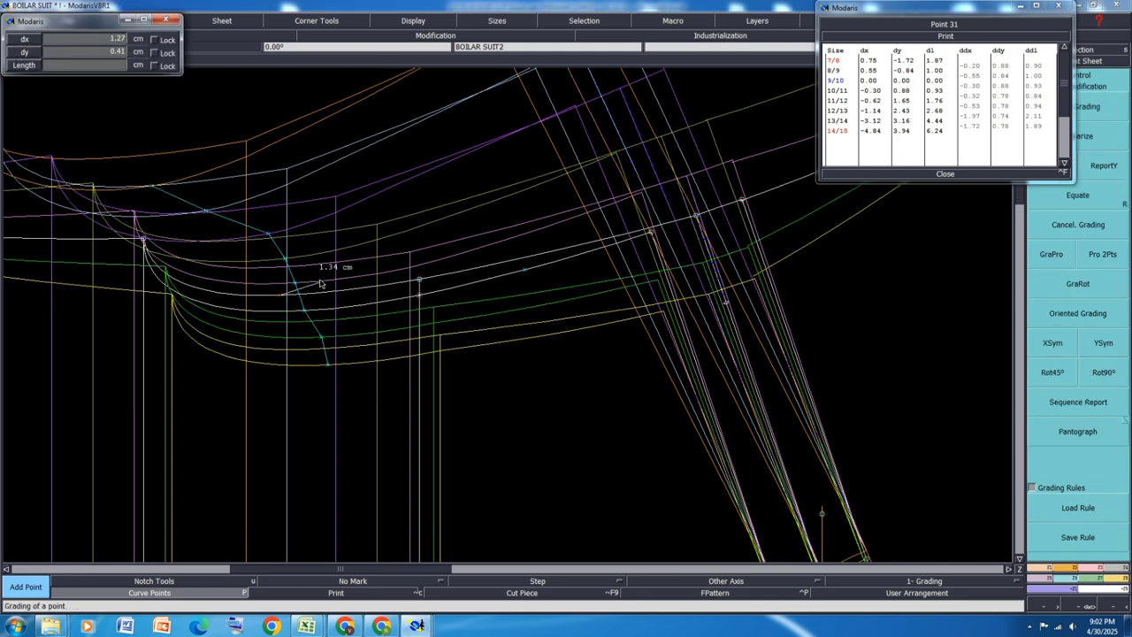
click(323, 309)
key(ctrl+z)
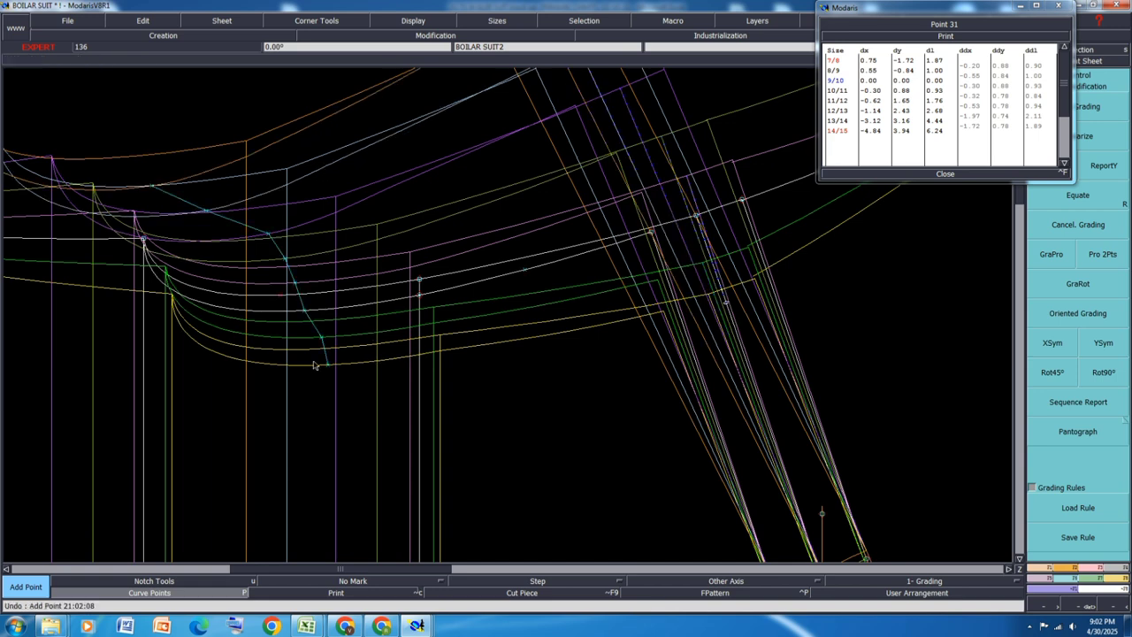
click(945, 173)
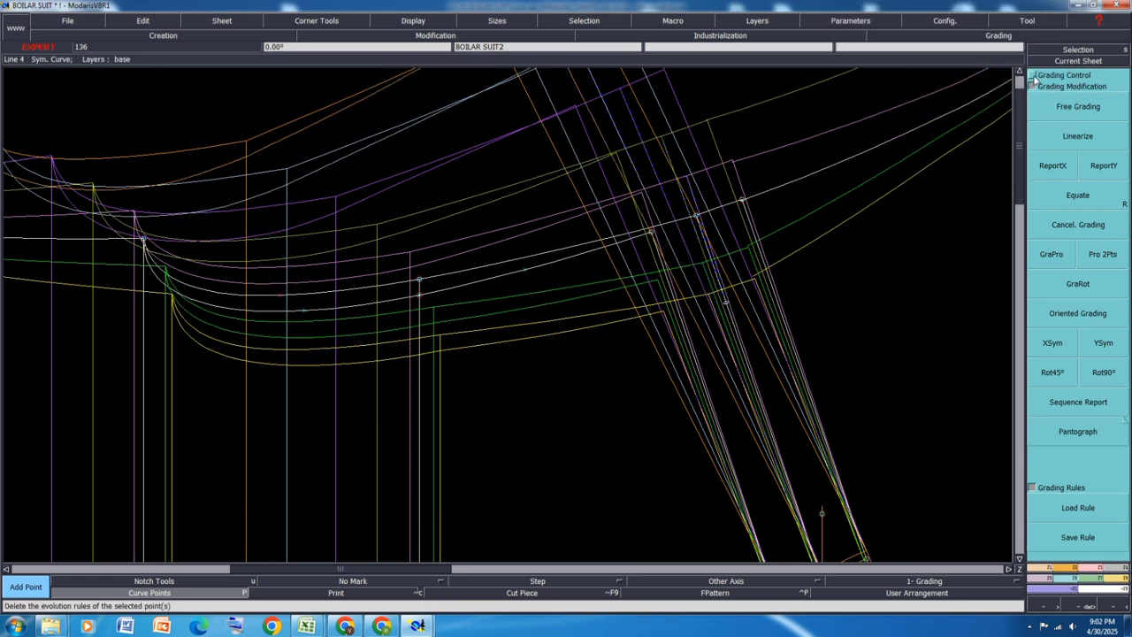
Regrade the newly added outer armhole point: size 11/12 to about dx -0.73, dy 1.57 and 12/13 to dx -1.55, dy 2.33
click(1034, 76)
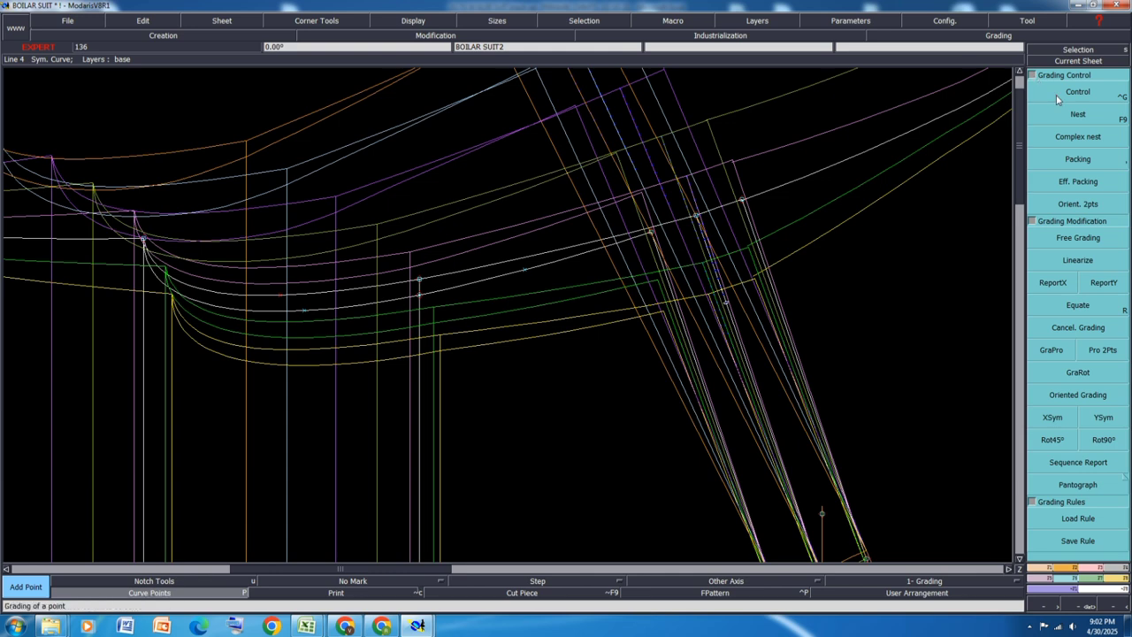
click(1058, 96)
click(281, 295)
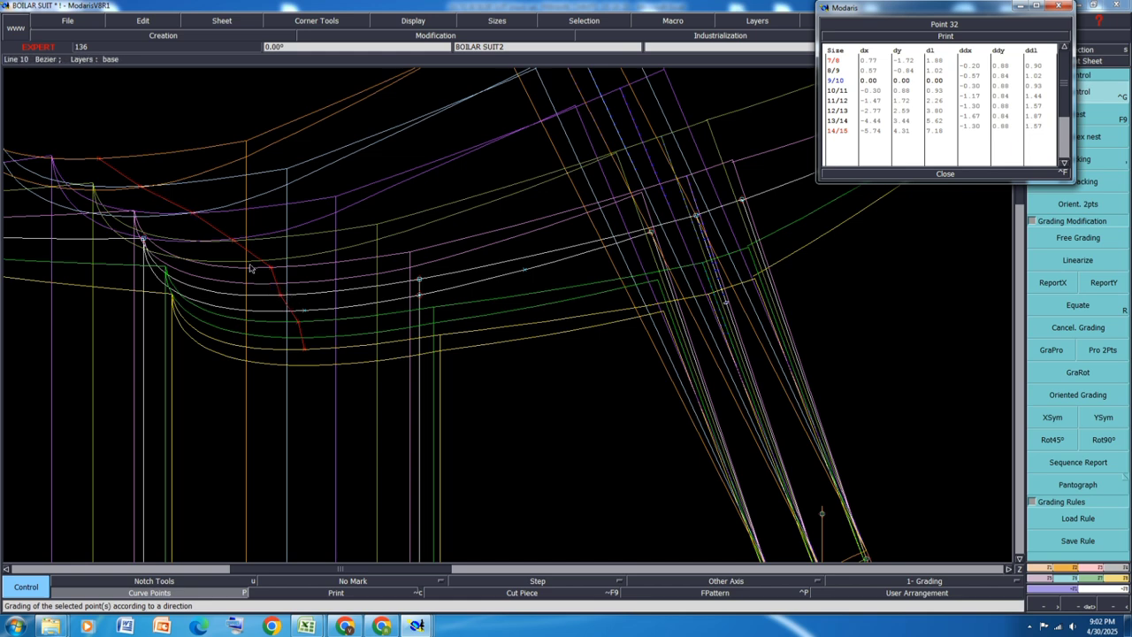
scroll(225, 239, up, 1)
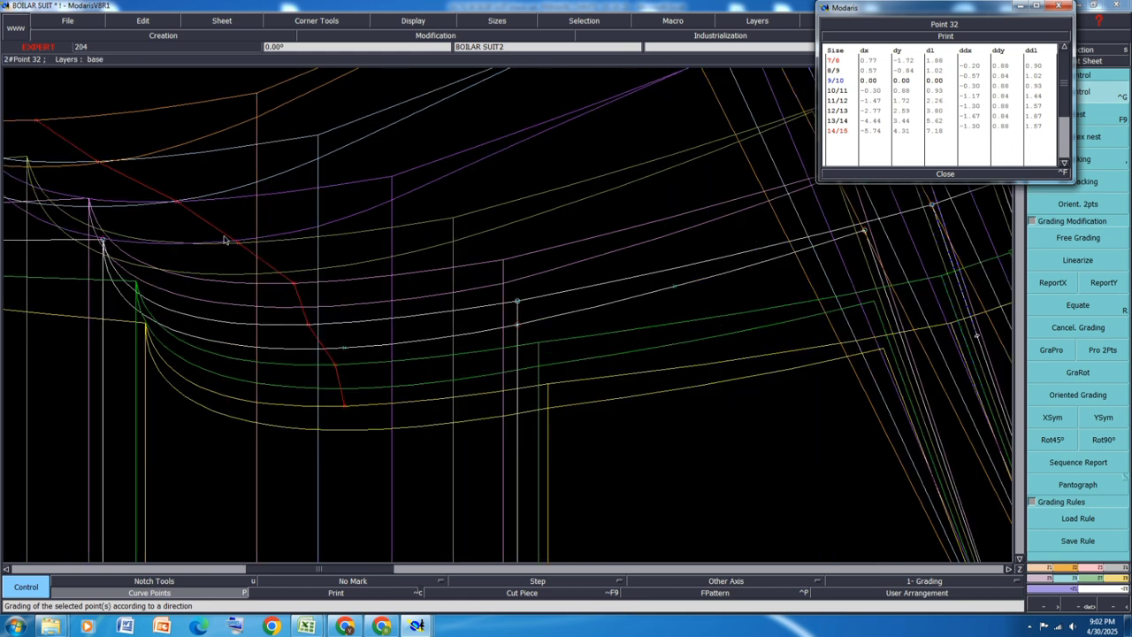
click(946, 175)
key(F9)
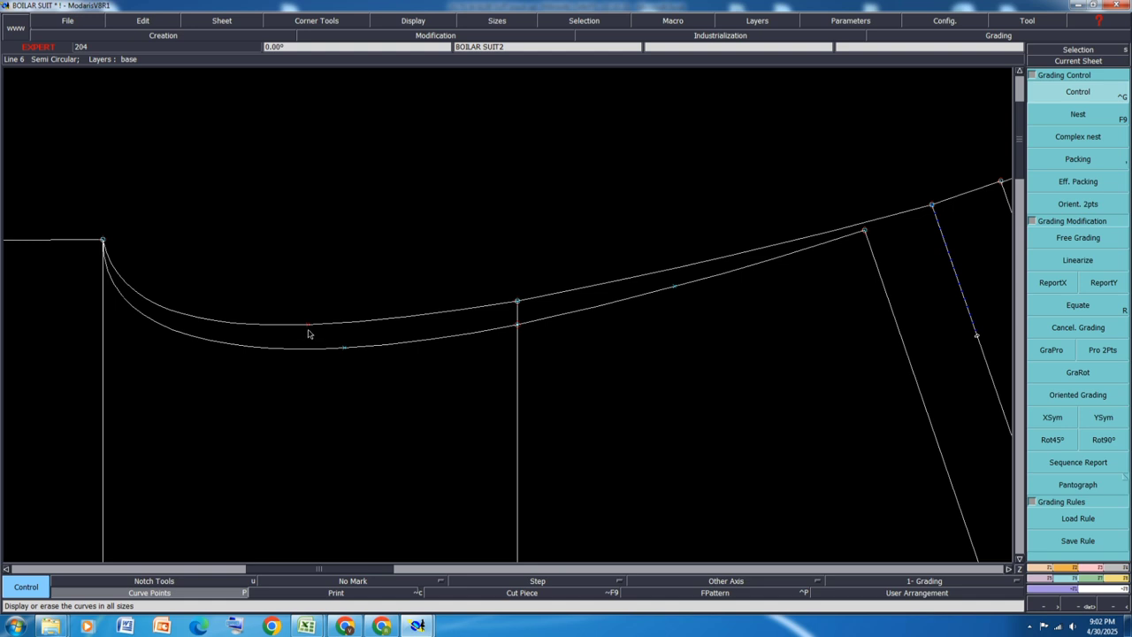
key(F9)
click(308, 327)
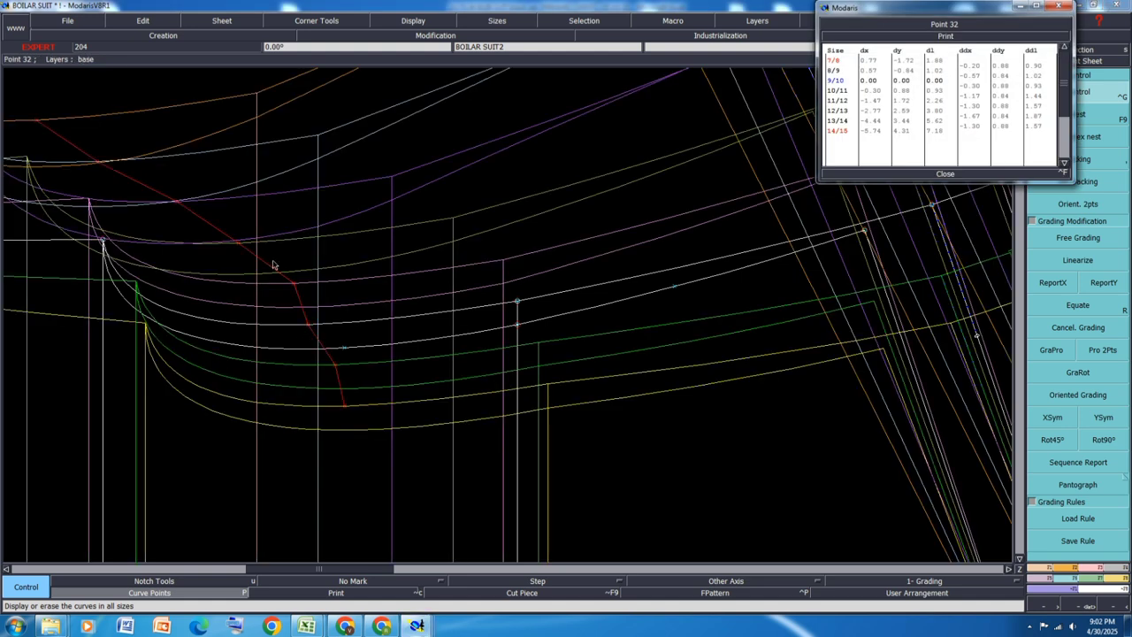
click(240, 244)
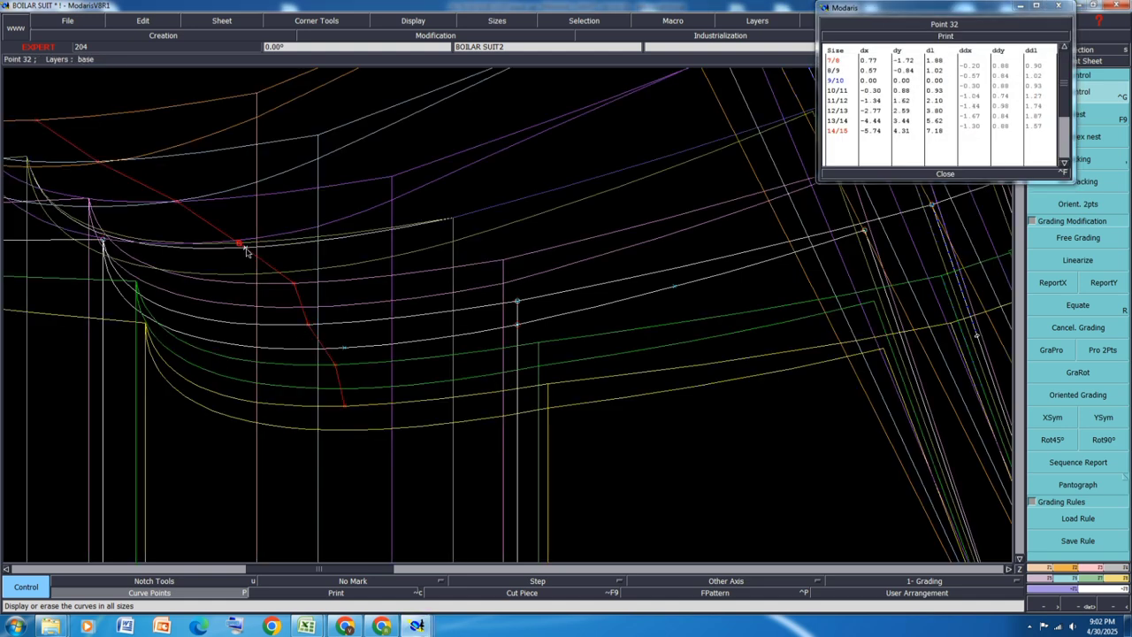
click(274, 254)
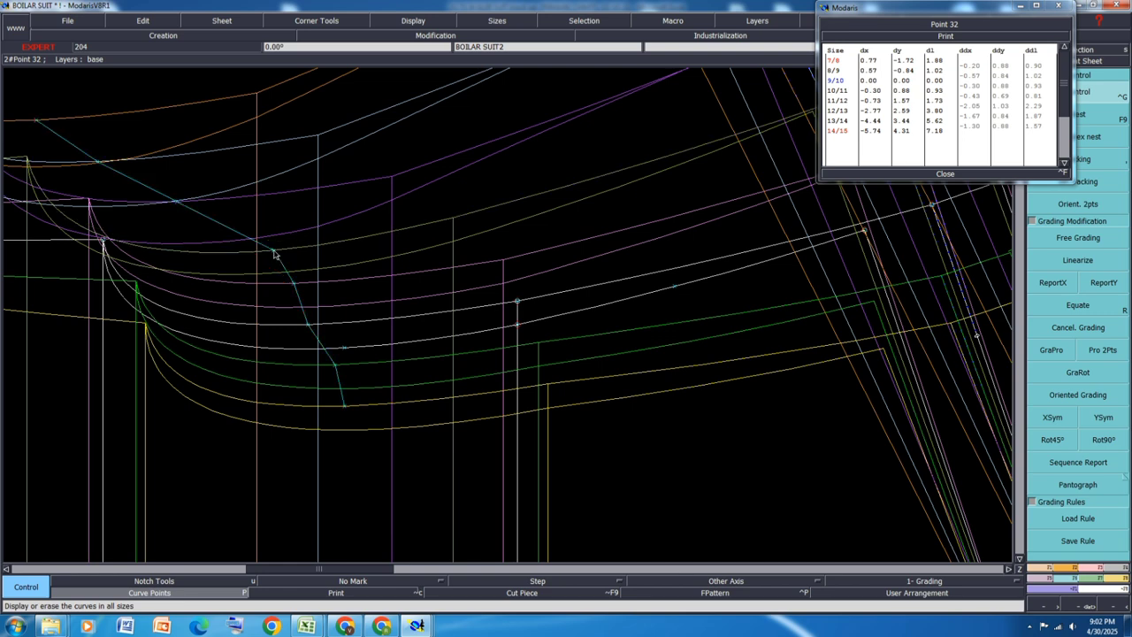
click(184, 207)
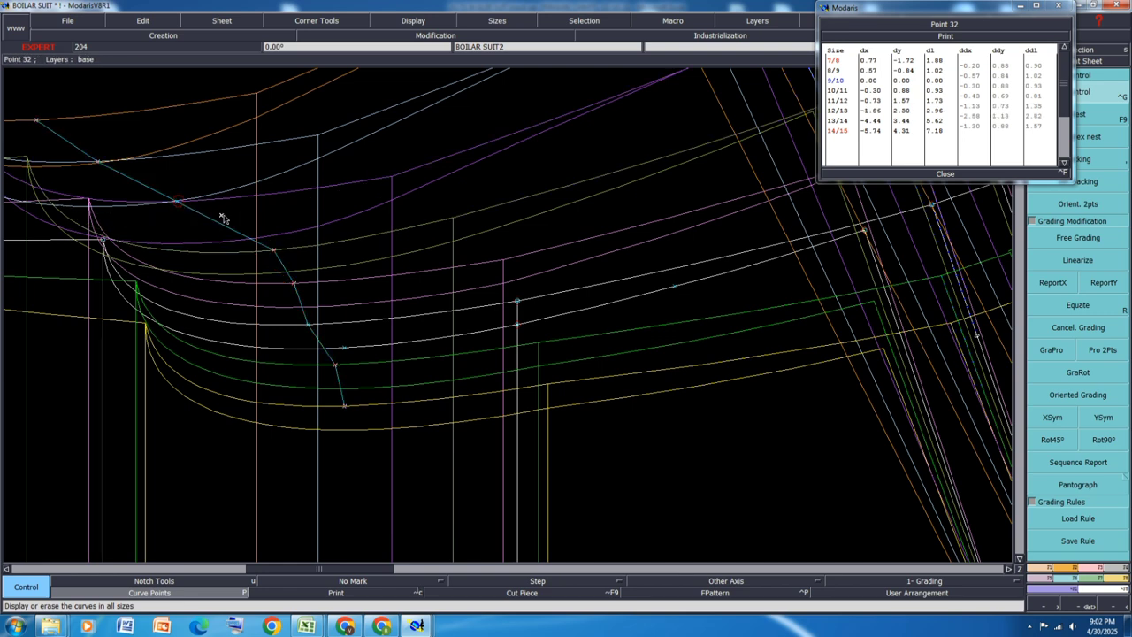
click(233, 215)
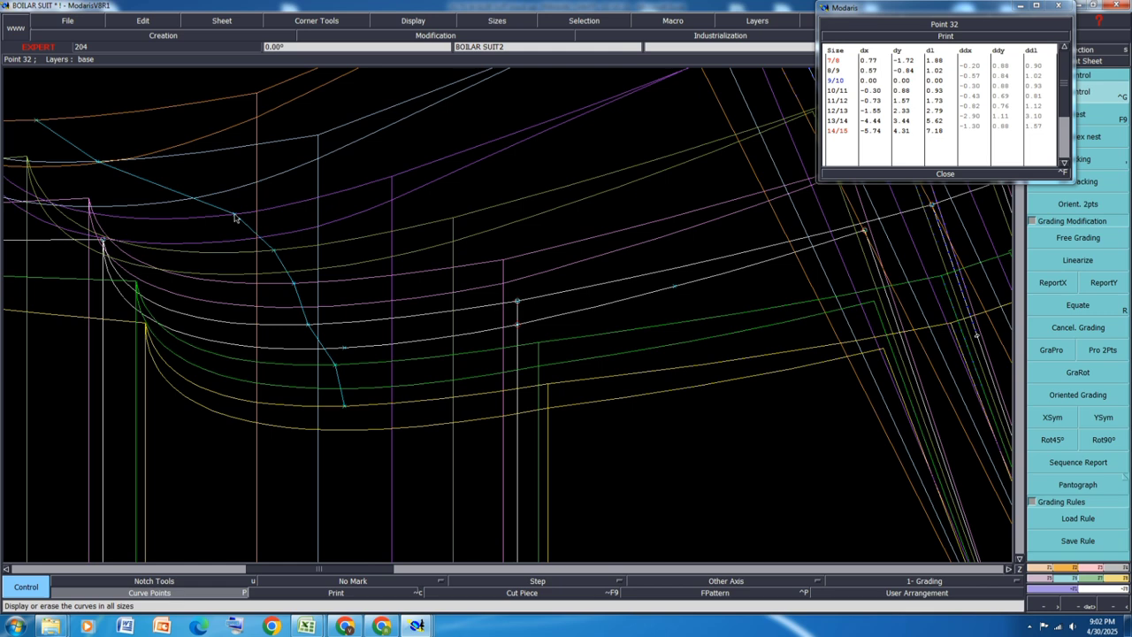
Regrade the same outer armhole point for size 13/14 to about dx -3.74, dy 3.07 and 14/15 to dx -5.33, dy 3.99
click(99, 165)
click(117, 181)
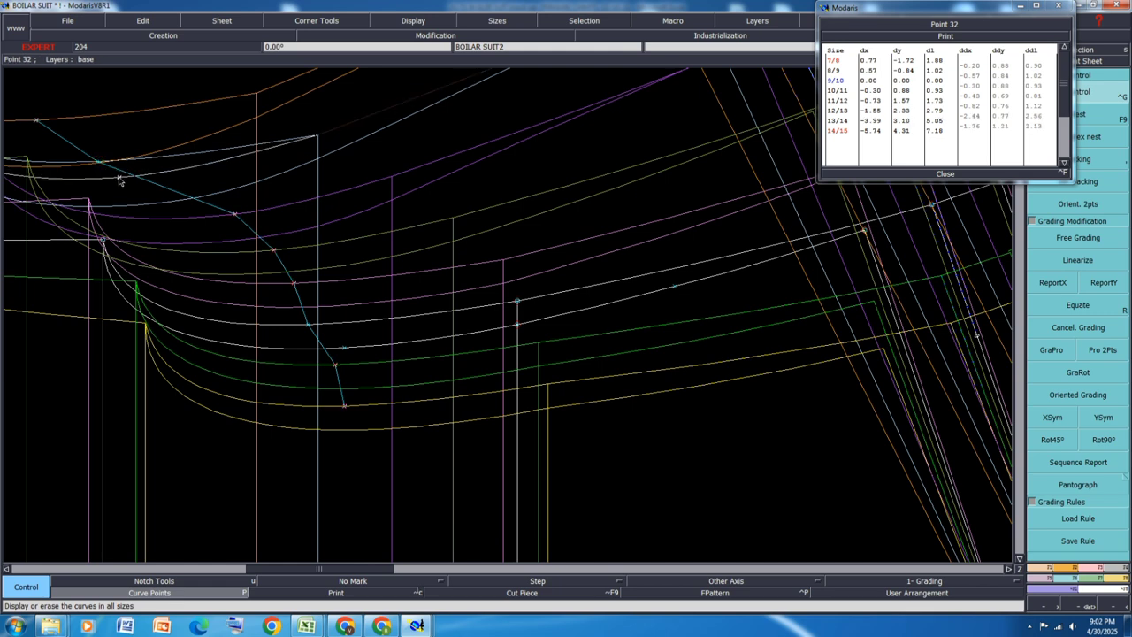
click(132, 179)
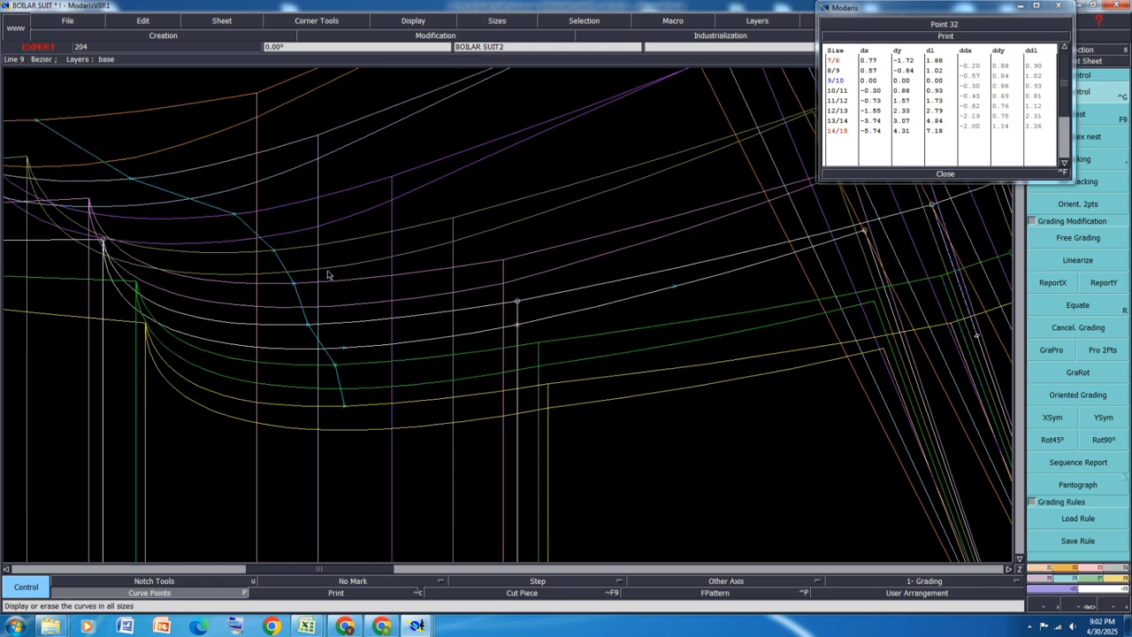
scroll(331, 285, down, 1)
scroll(197, 217, up, 1)
click(206, 224)
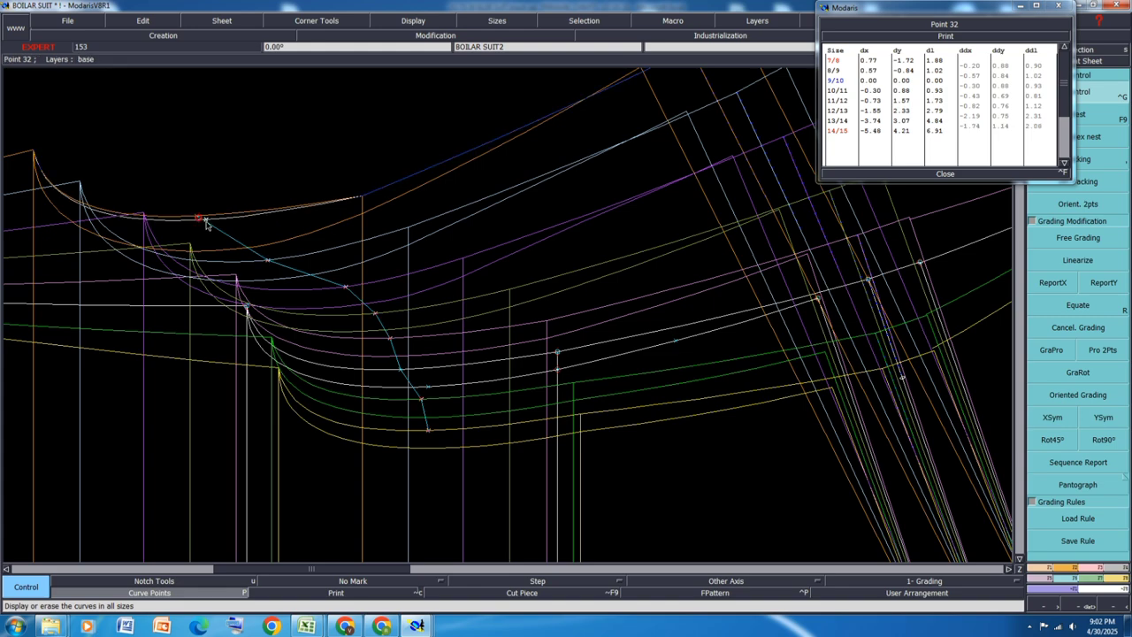
click(212, 227)
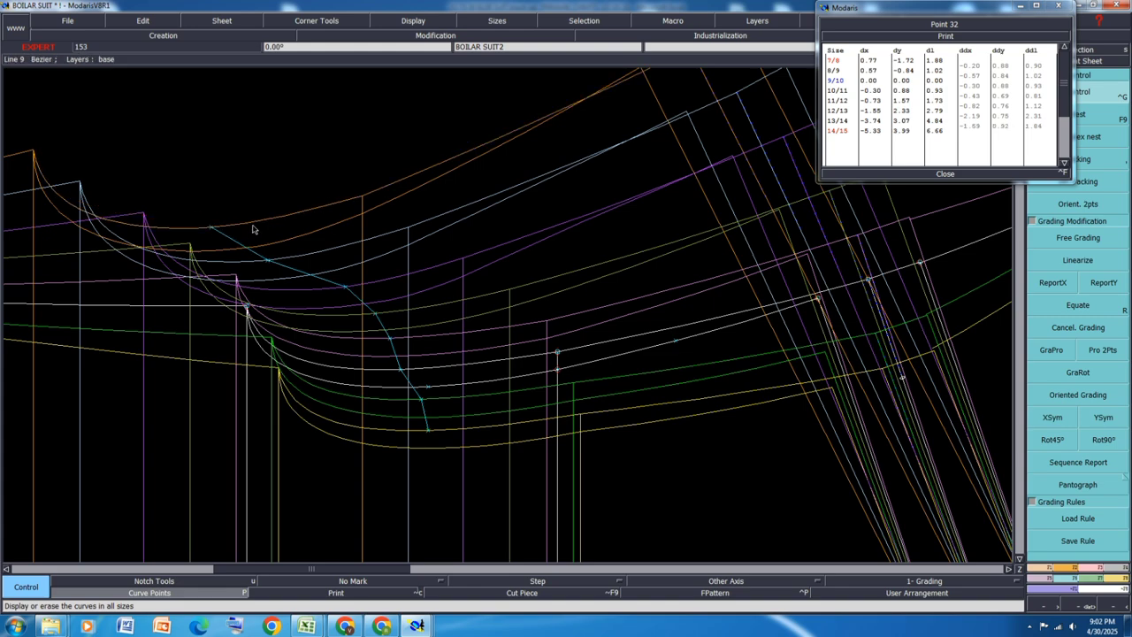
Regrade the inner armhole's shoulder end: 14/15 to dx -4.99, dy 6.38; 13/14 to dx -3.71, dy 5.21; 12/13 to dx -2.40, dy 3.97
scroll(254, 229, down, 3)
scroll(372, 181, up, 4)
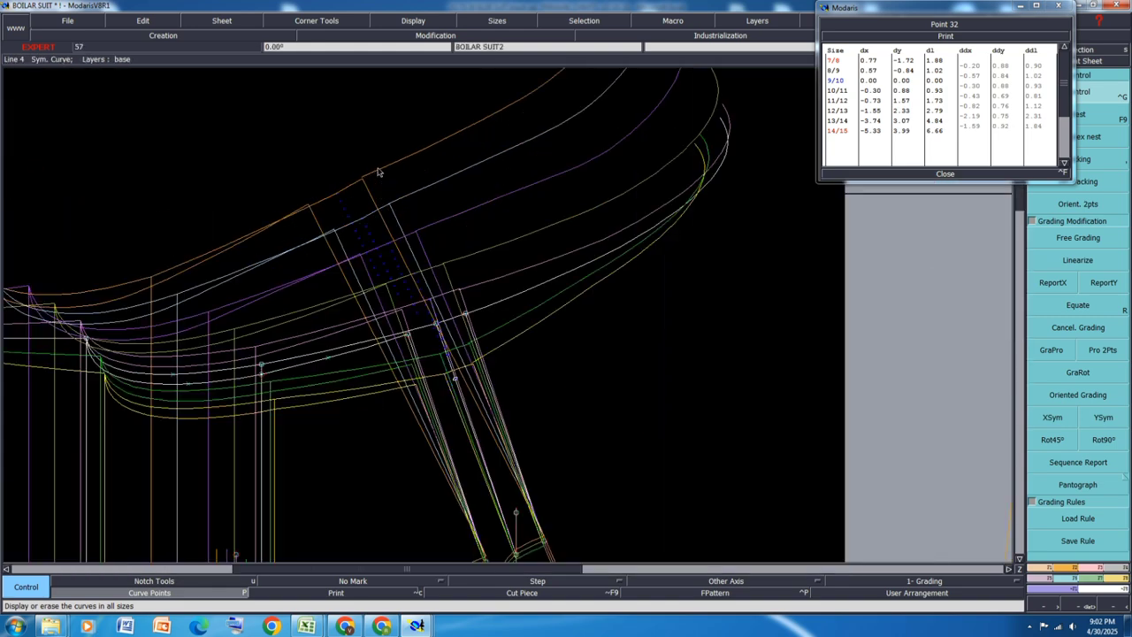
scroll(303, 197, down, 2)
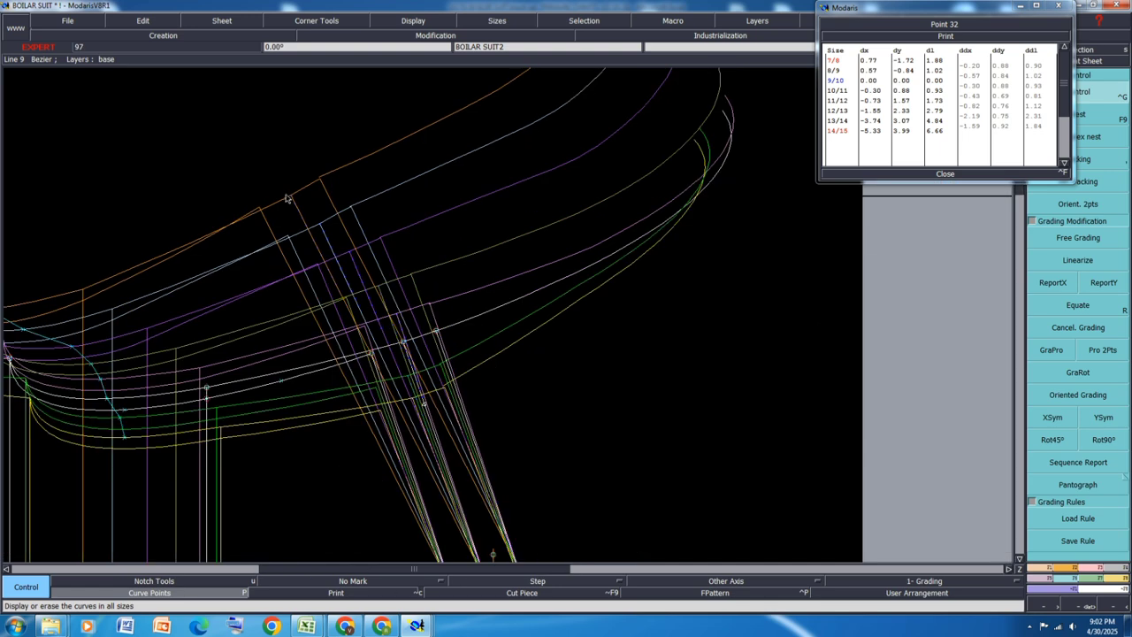
scroll(375, 369, up, 2)
click(371, 352)
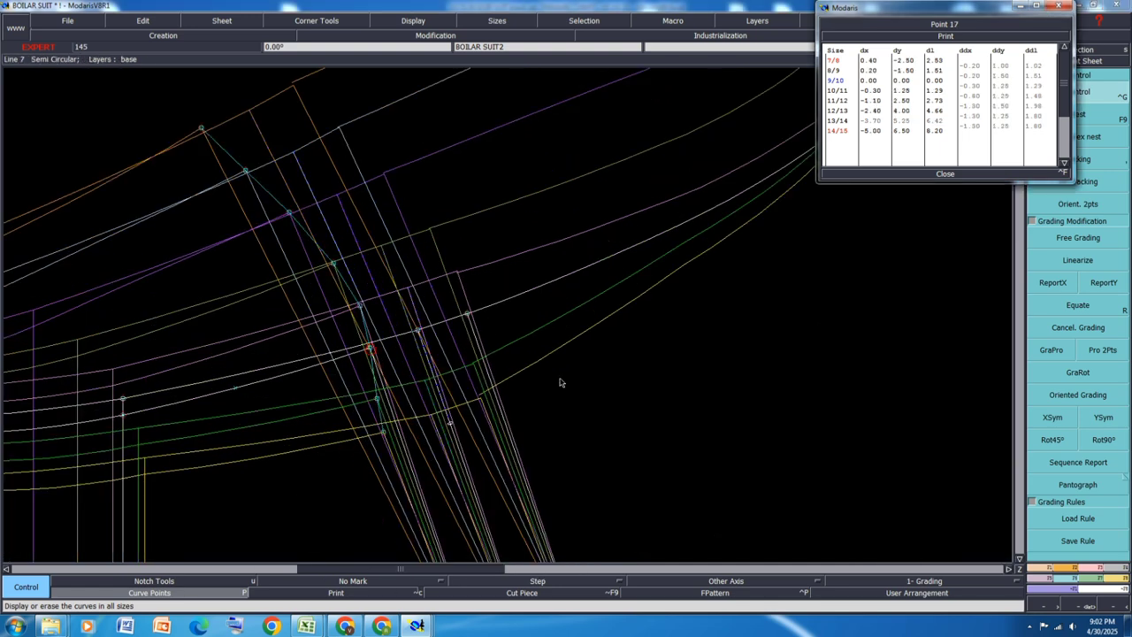
click(377, 408)
drag(202, 130, 202, 134)
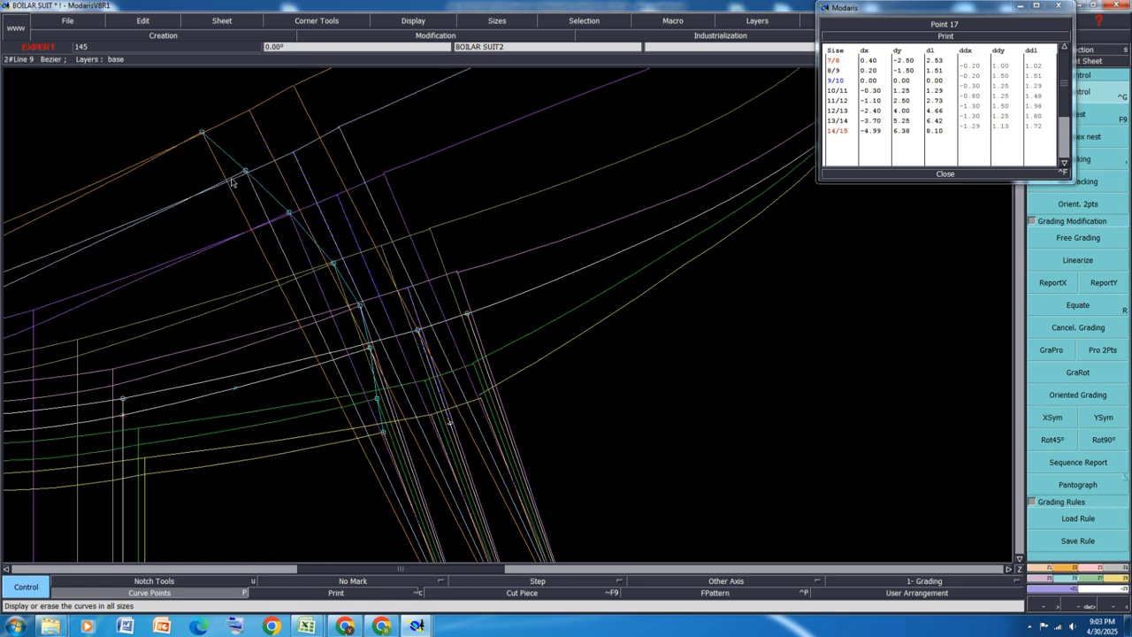
drag(246, 173, 246, 175)
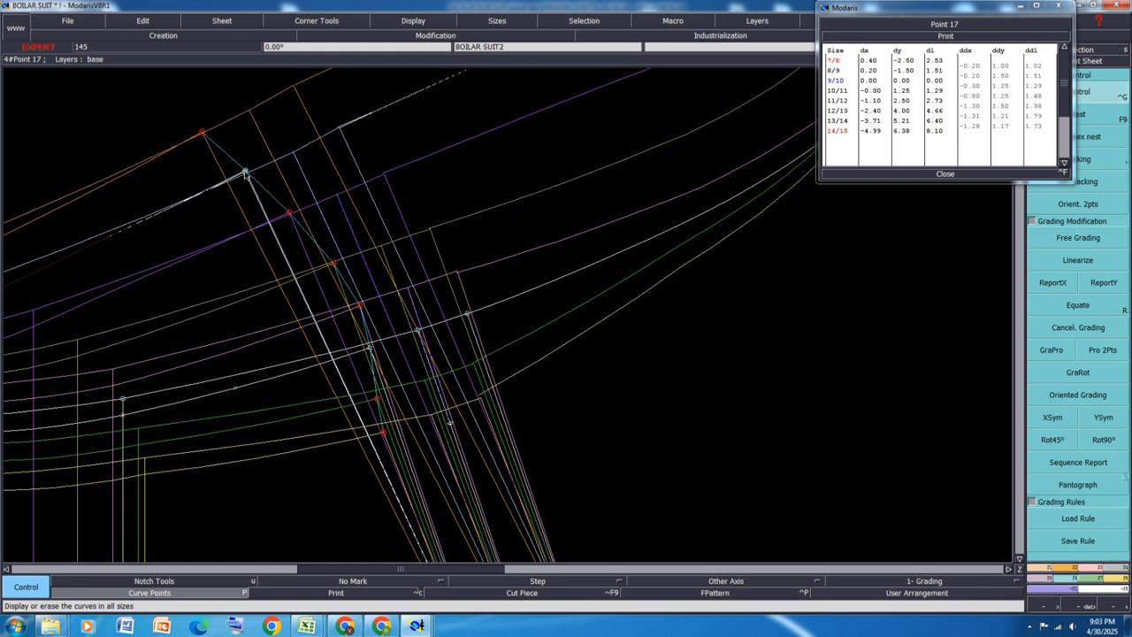
drag(290, 217, 290, 219)
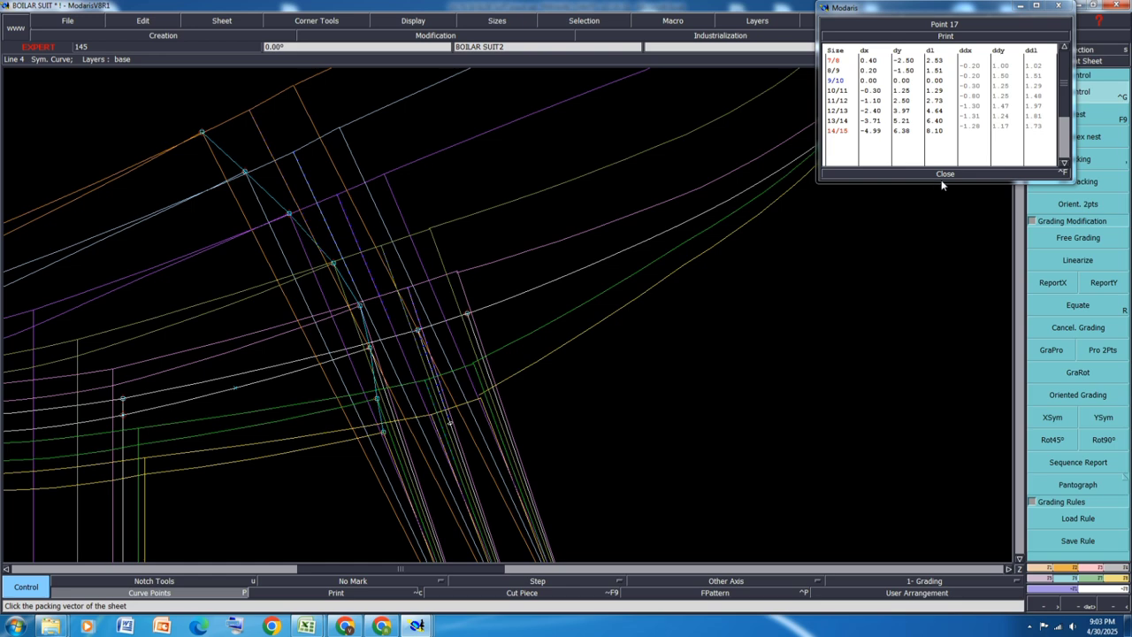
Regrade the added inner armhole point nearer the shoulder for size 7/8 to about dx 0.53, dy -2.18
click(235, 390)
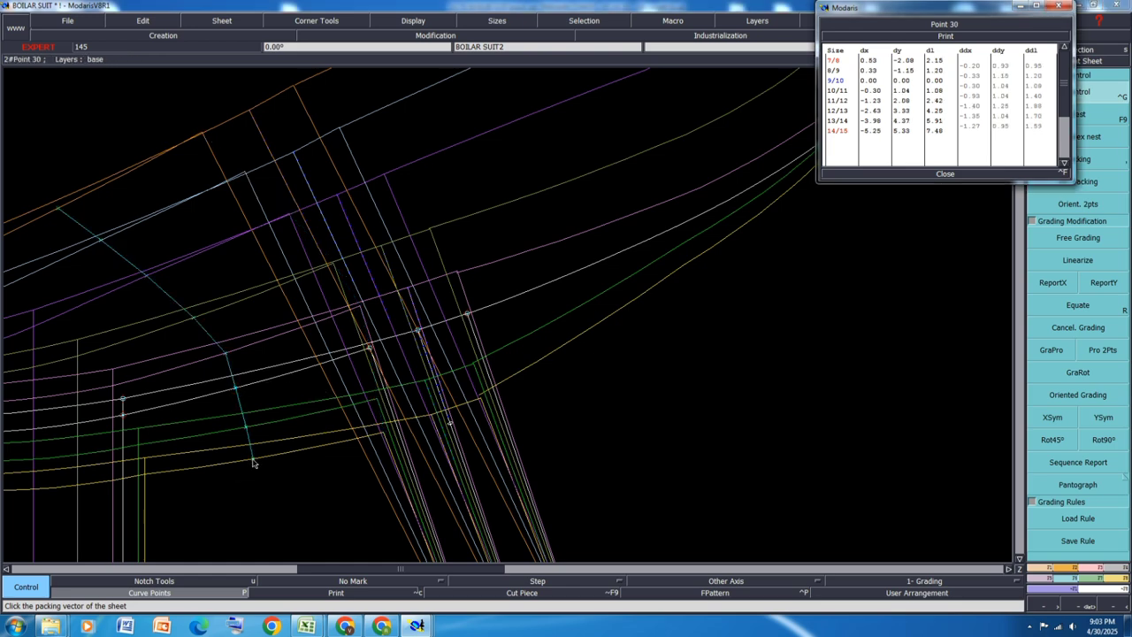
drag(253, 463, 253, 462)
Regrade the inner armhole point farther from the shoulder: size 8/9 to about dx 0.76, dy -0.71 and 7/8 to dx 0.93, dy -1.48
scroll(565, 379, down, 2)
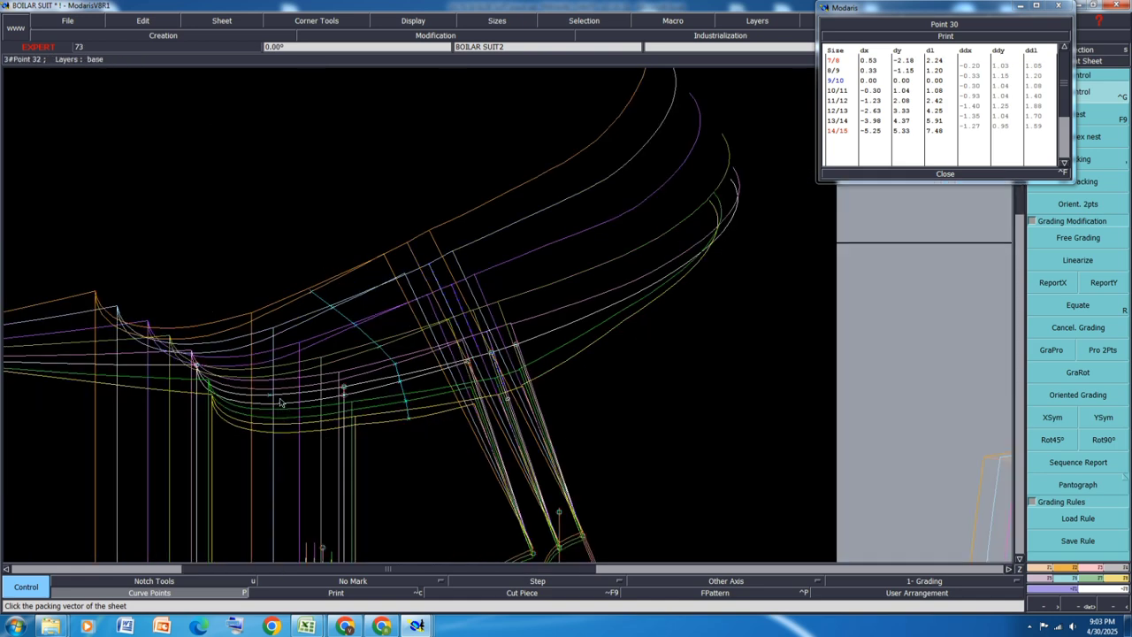
scroll(281, 403, up, 3)
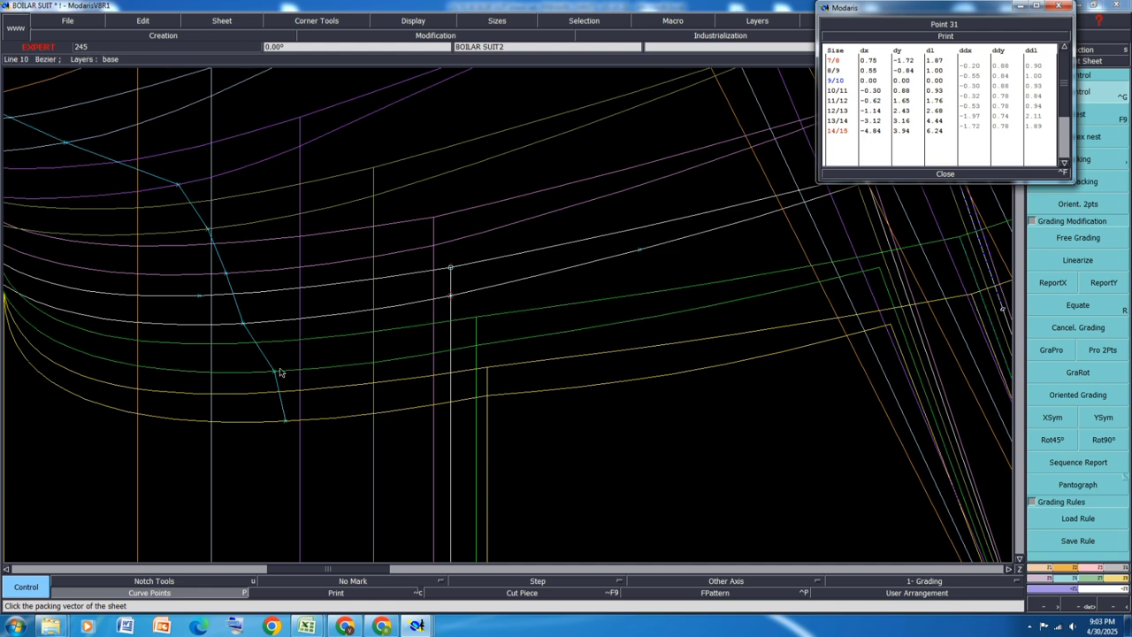
drag(276, 376, 286, 363)
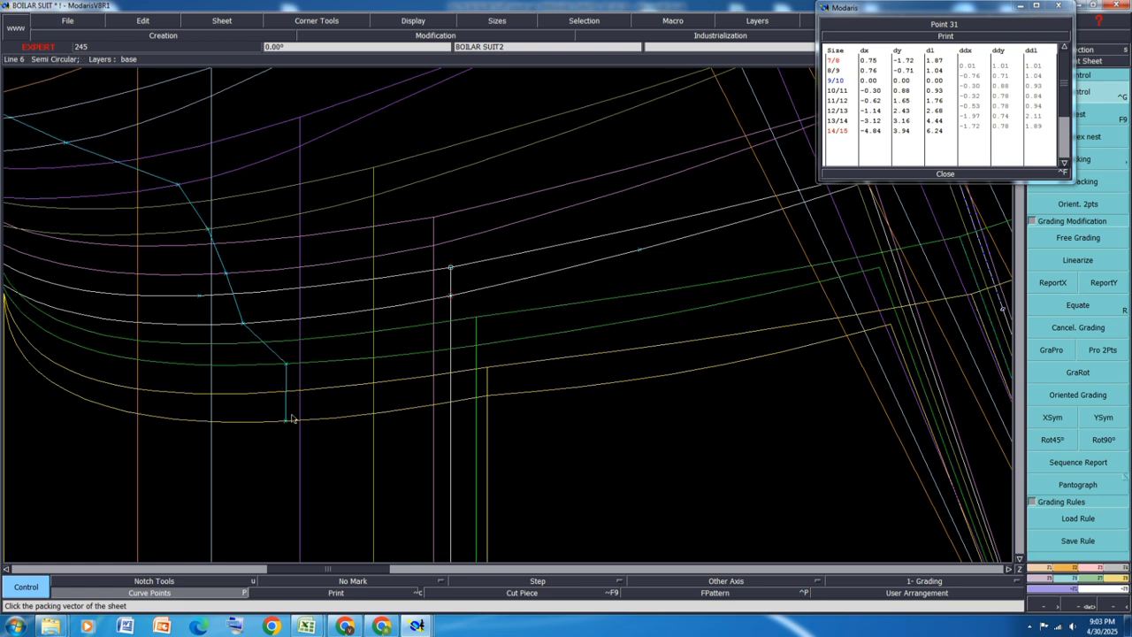
drag(286, 421, 296, 409)
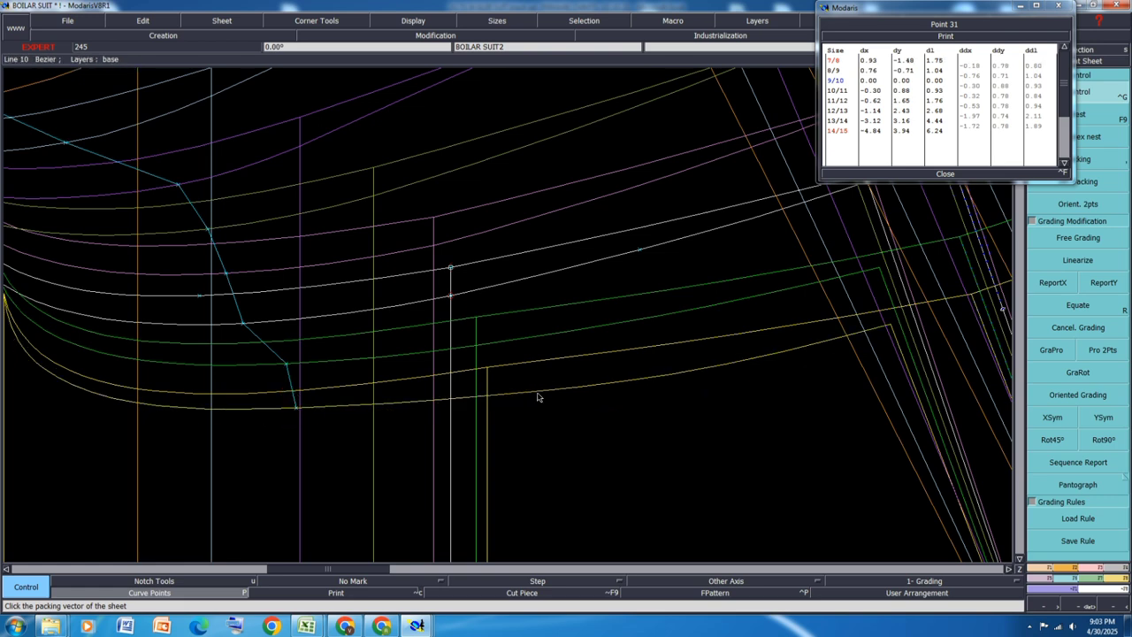
scroll(402, 396, down, 2)
scroll(402, 395, down, 1)
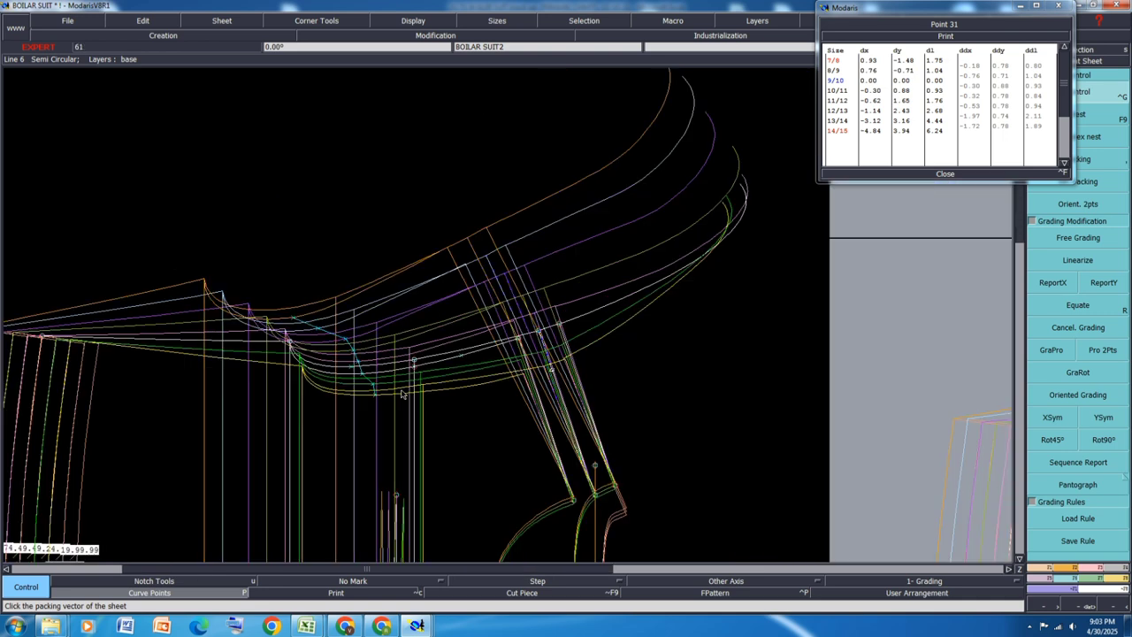
scroll(644, 333, up, 1)
click(945, 173)
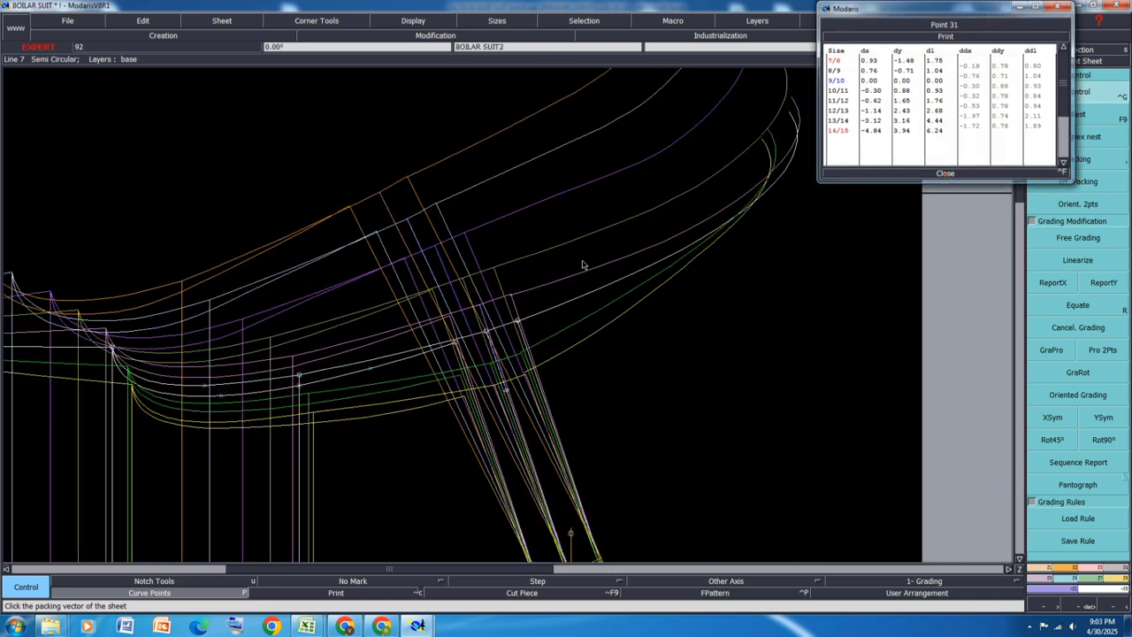
Hide the nested sizes, then delete the mirrored armhole curve beyond the shoulder and erase its symmetry axis
key(F9)
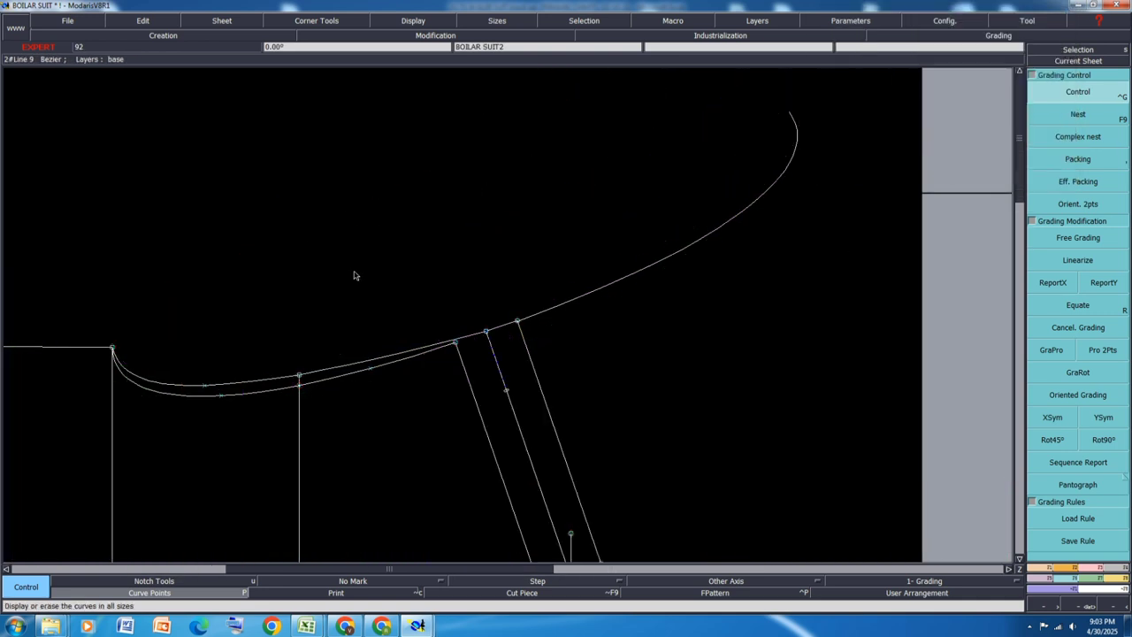
scroll(356, 276, down, 1)
key(Delete)
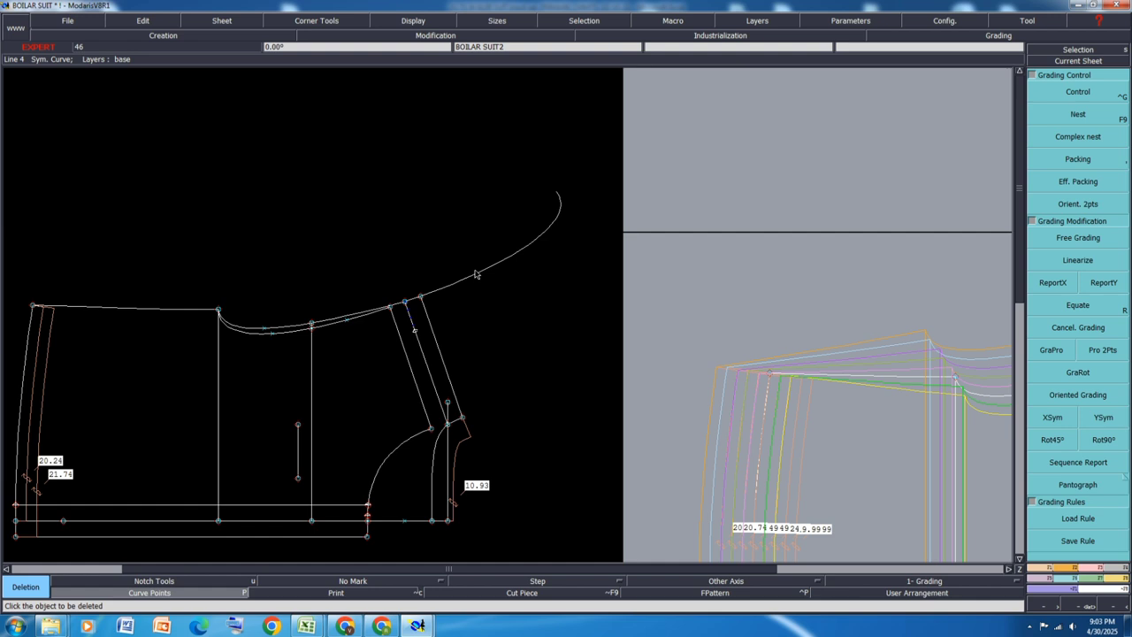
click(475, 273)
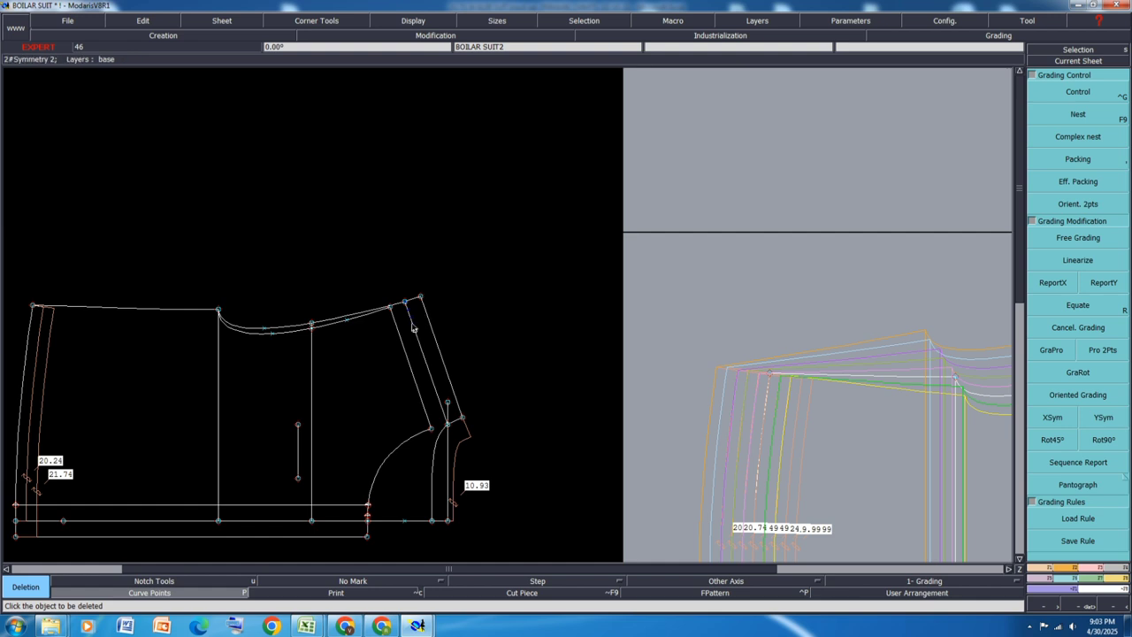
key(Delete)
click(413, 327)
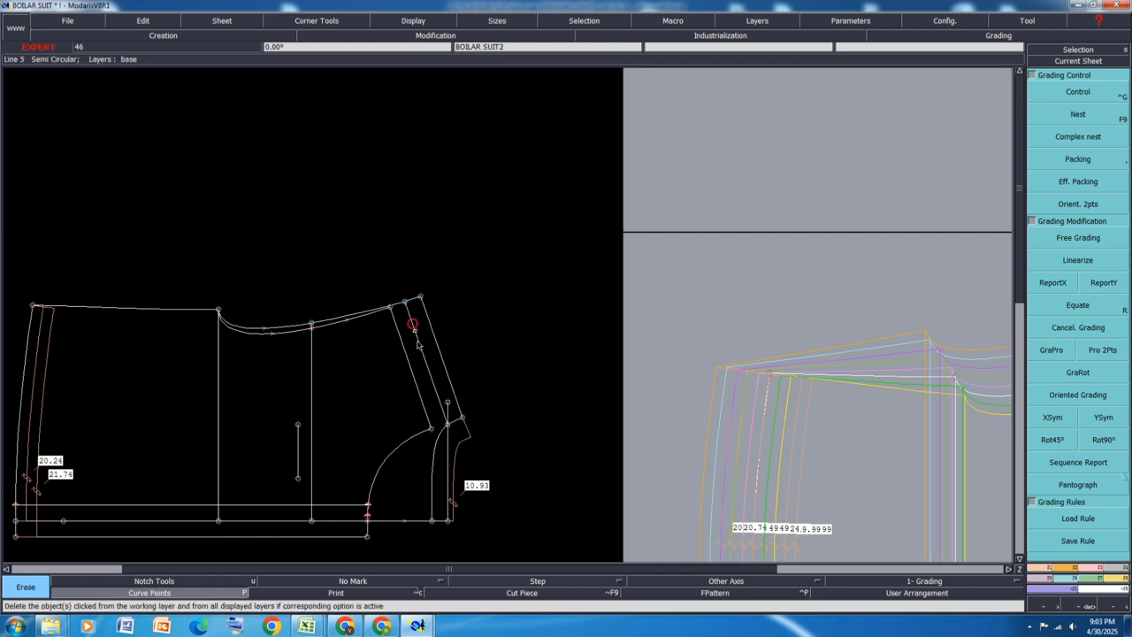
click(422, 339)
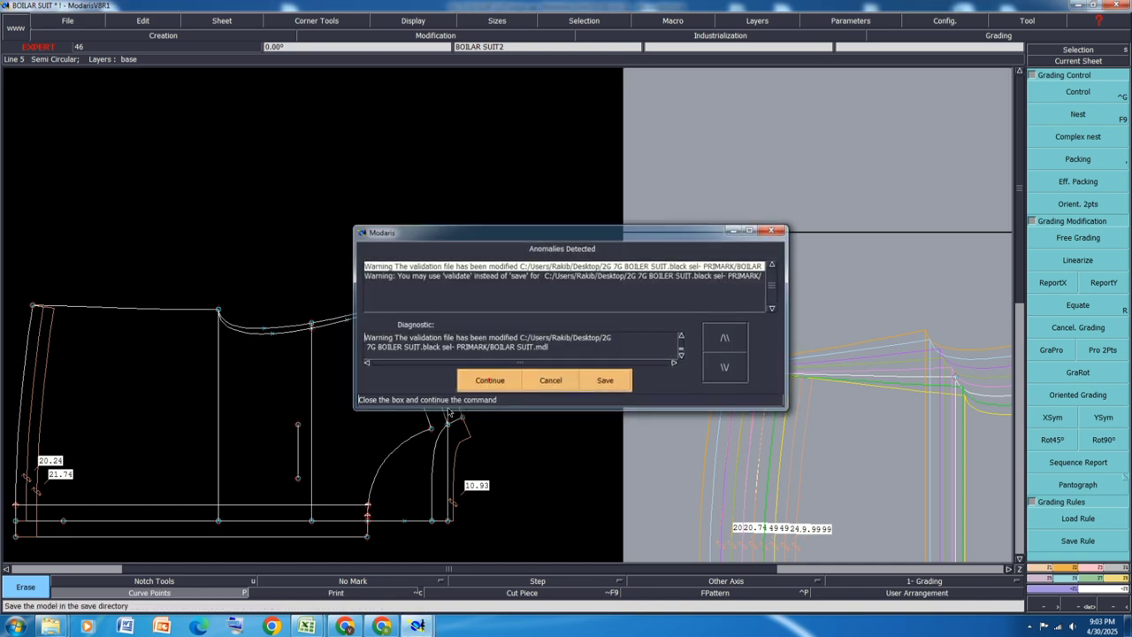
Save the model and display the BOILAR SUIT2 piece nested in all sizes
click(489, 379)
scroll(507, 362, down, 1)
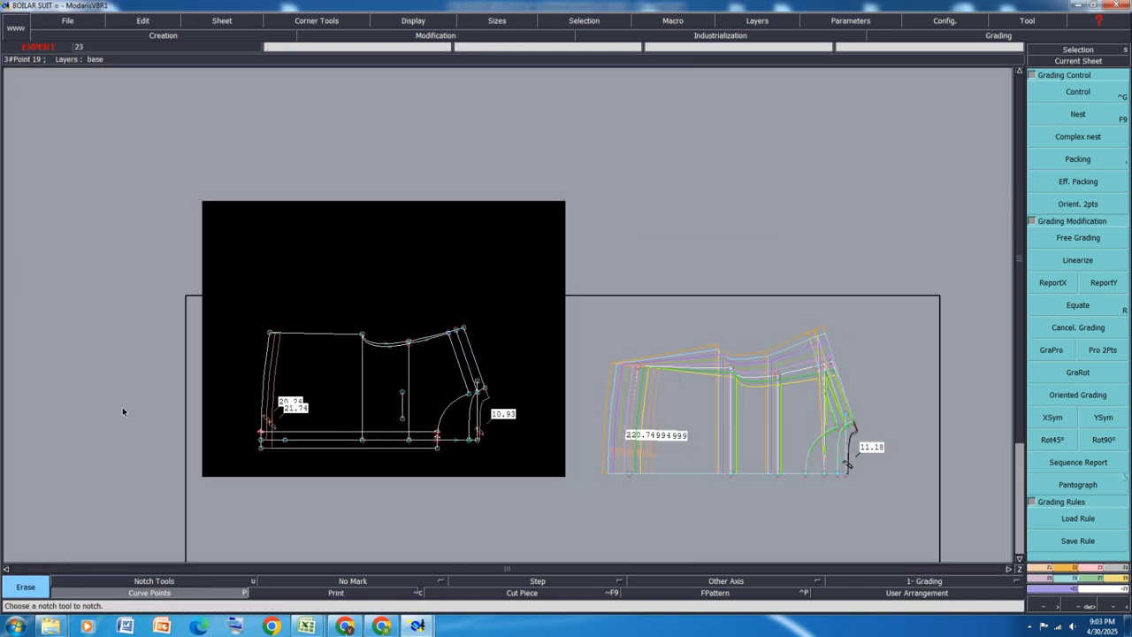
scroll(856, 415, up, 1)
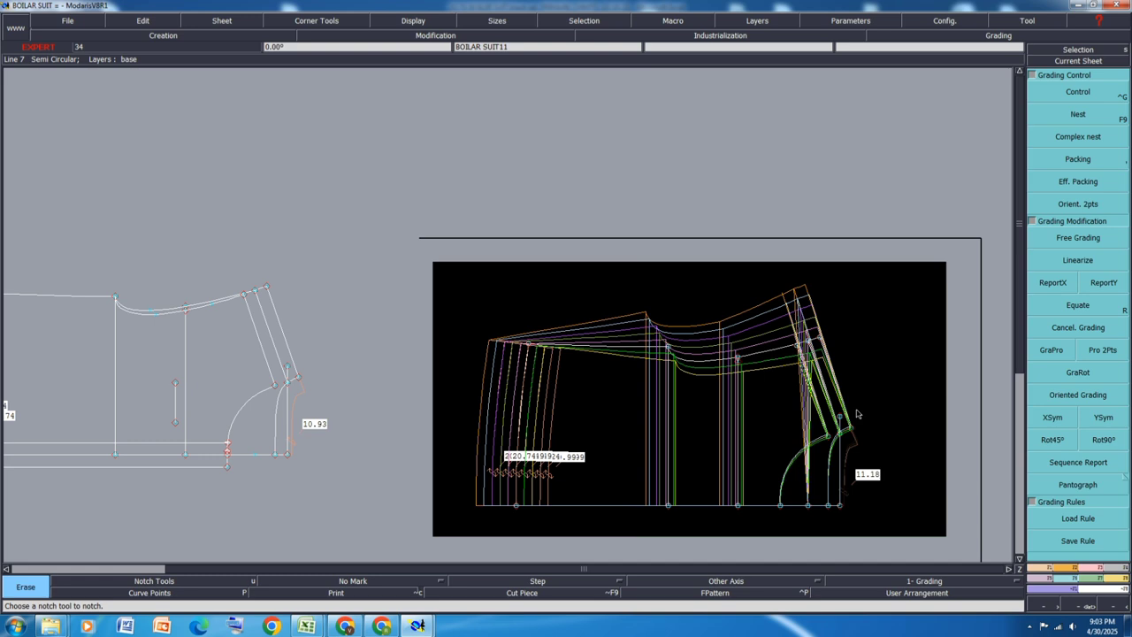
scroll(857, 414, down, 1)
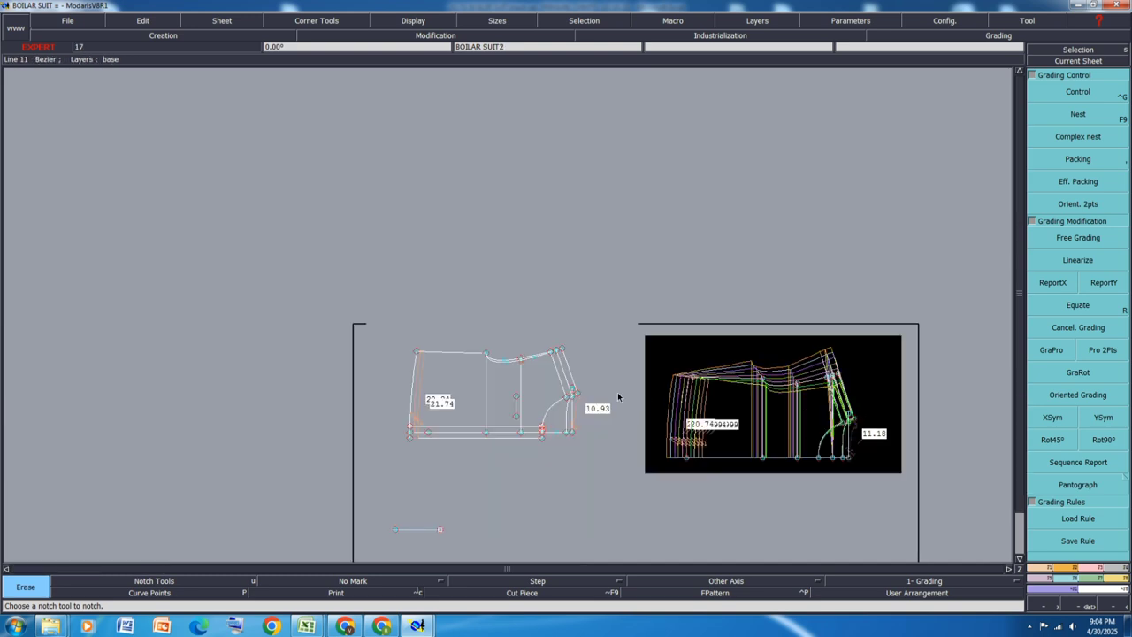
scroll(610, 381, up, 1)
key(F9)
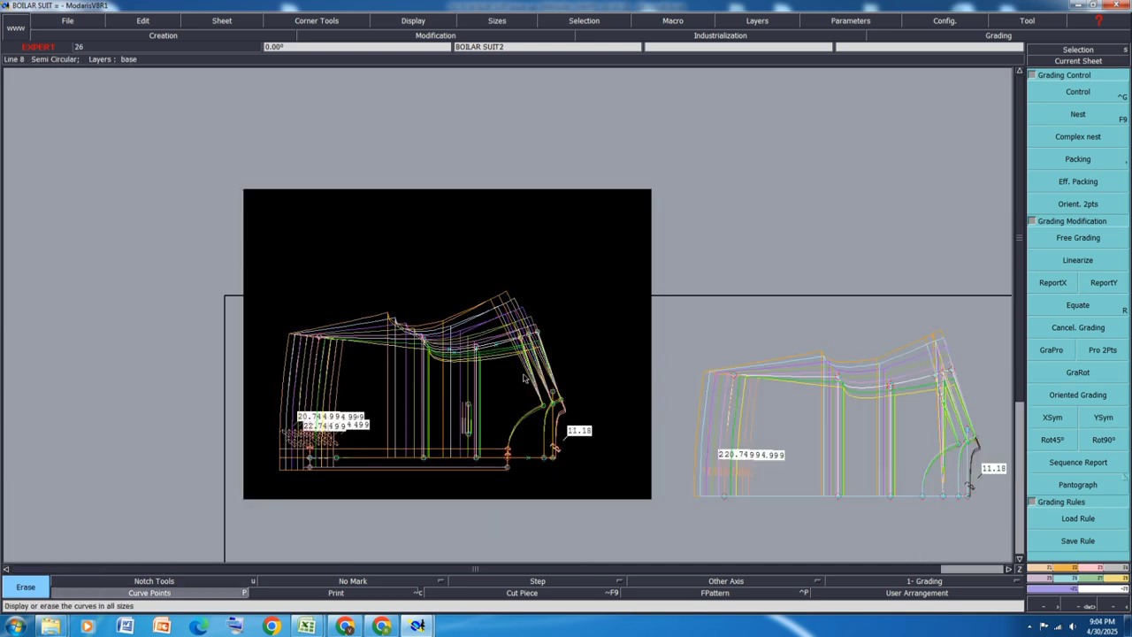
Save the model with only the base size shown, then redisplay the bodice nested in all sizes
key(F9)
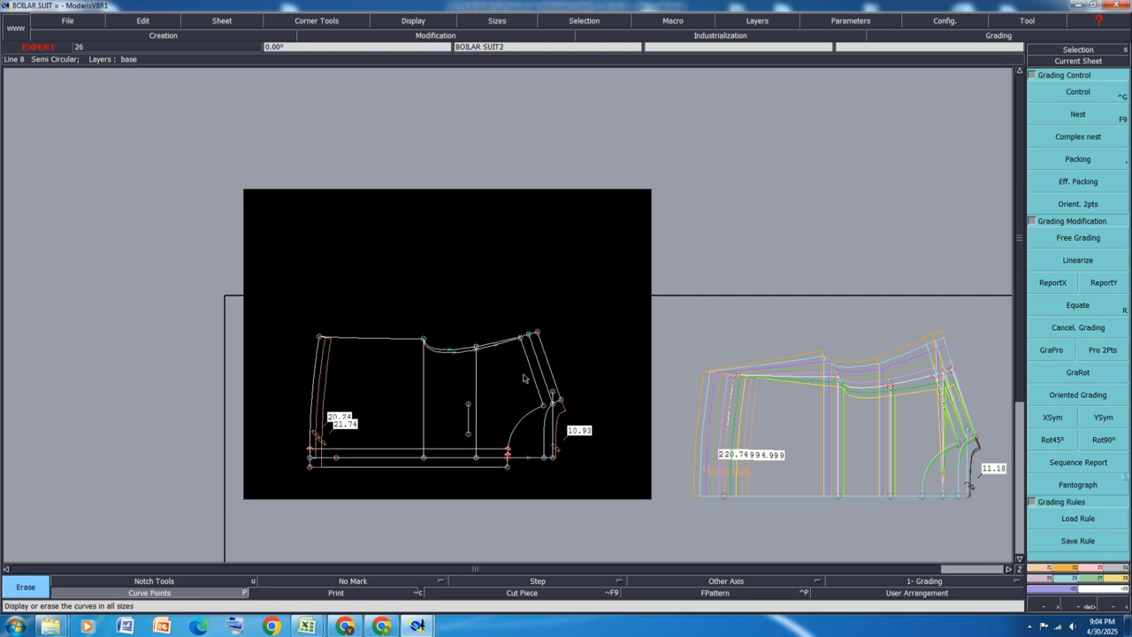
key(ctrl+s)
click(517, 380)
key(F9)
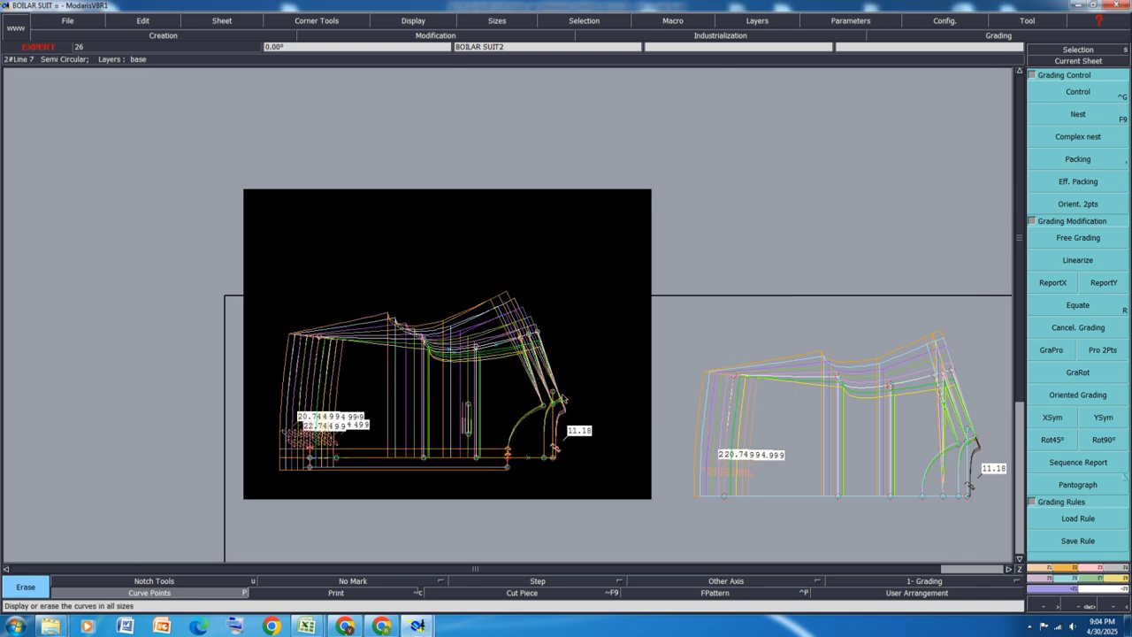
Regrade the lowest curve point of the outer armhole for size 14/15 to about dx -4.23, dy 3.94
scroll(558, 390, up, 1)
scroll(368, 304, up, 3)
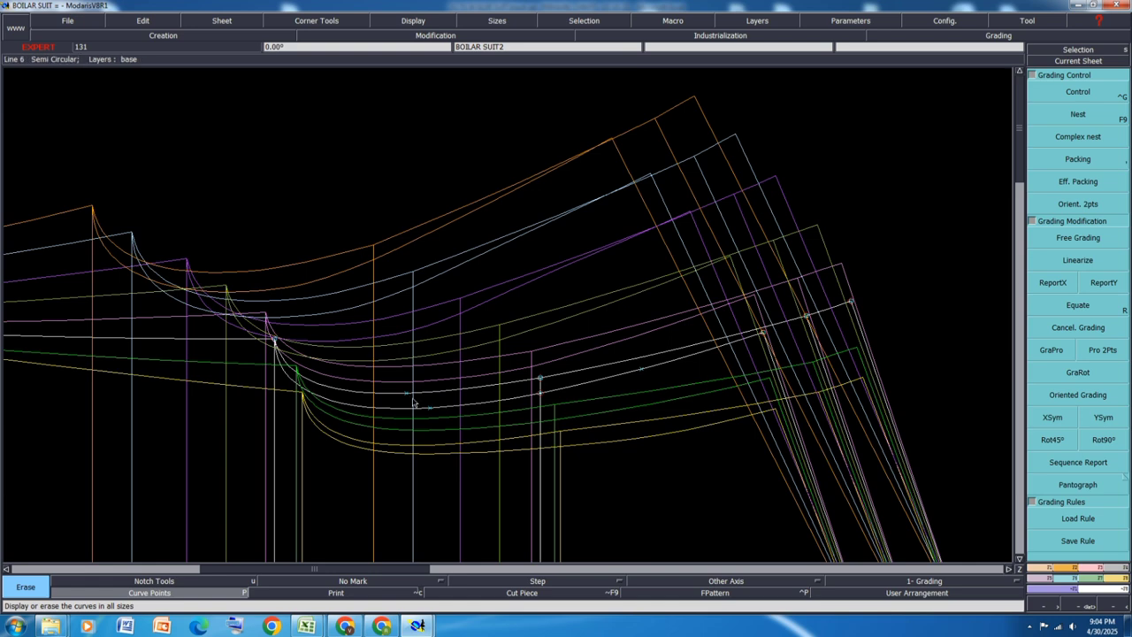
key(ctrl+g)
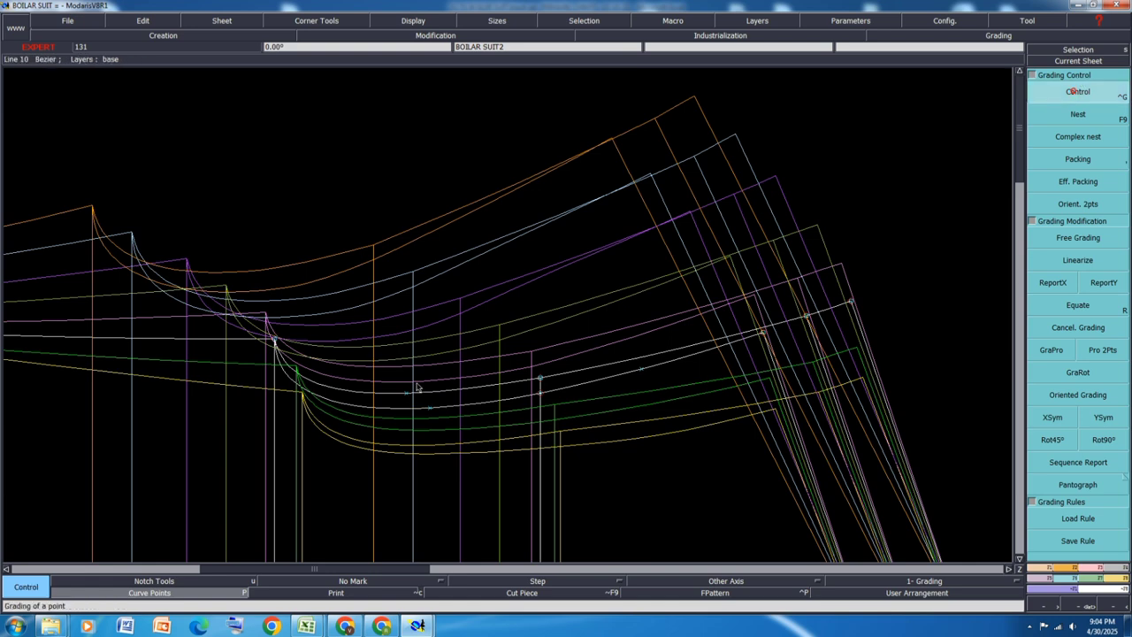
click(408, 395)
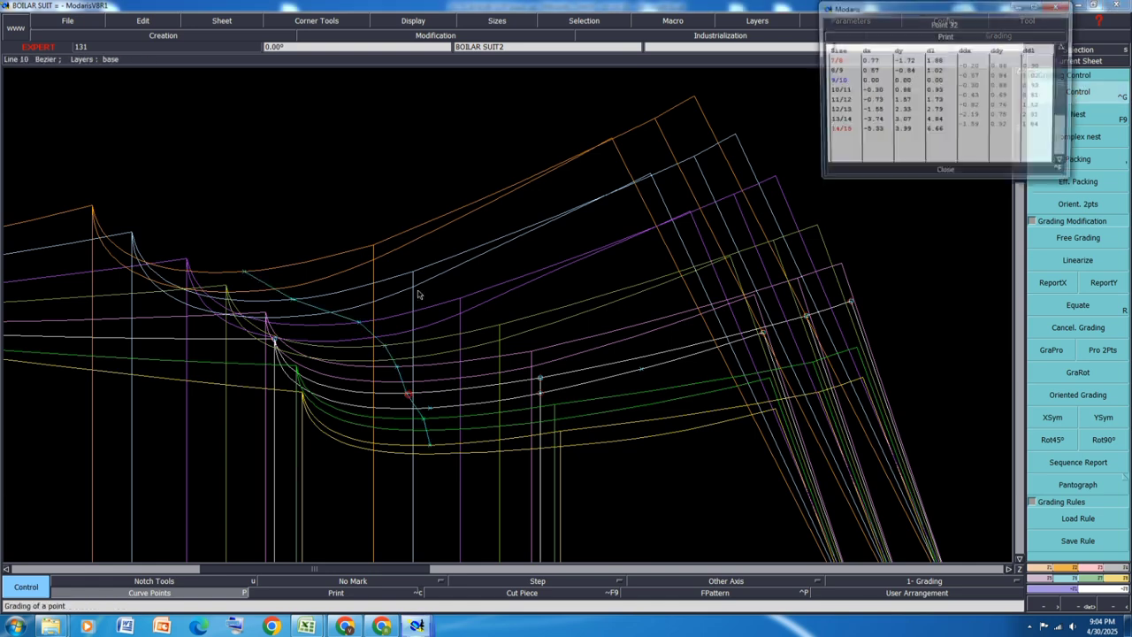
click(245, 272)
click(276, 277)
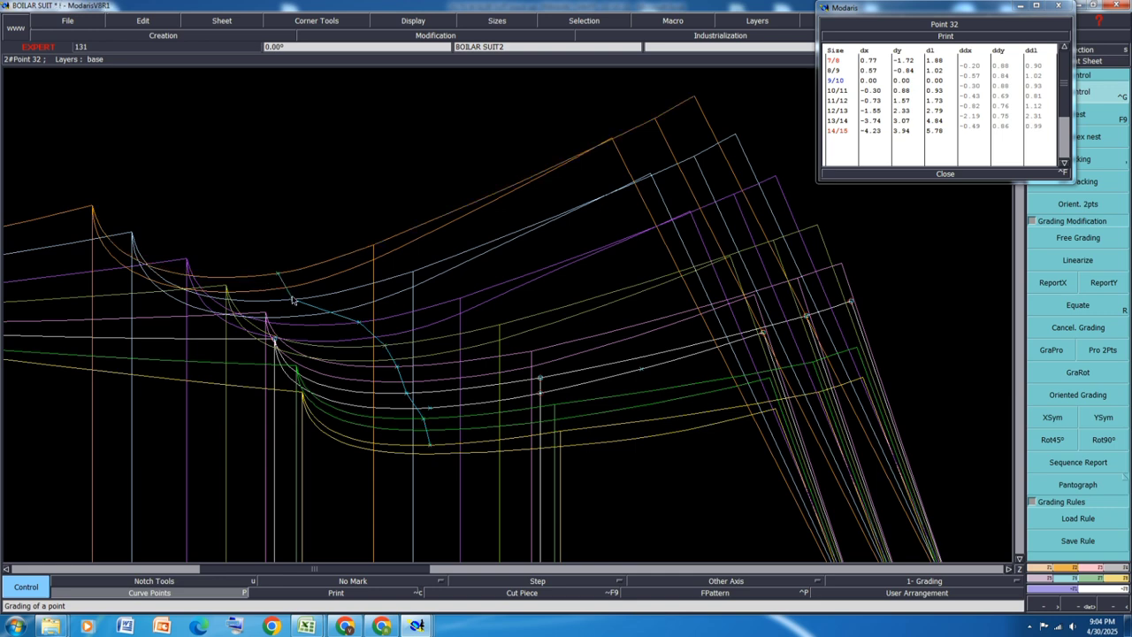
Check the grading of the corresponding inner armhole curve point across the nested sizes, then close the grading table
key(F9)
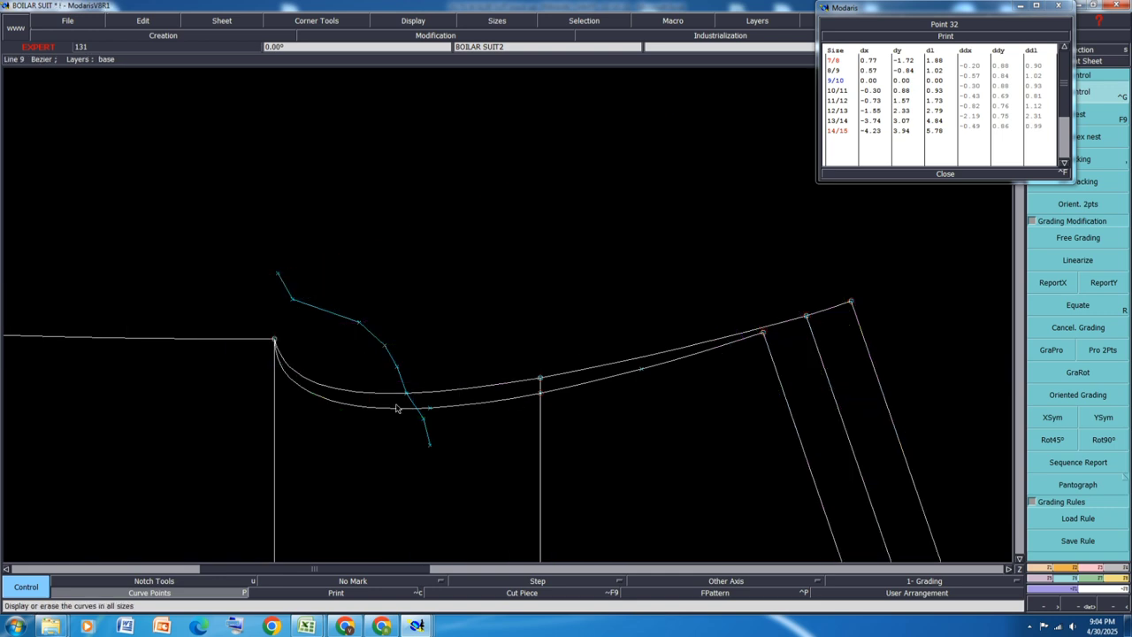
click(429, 409)
key(F9)
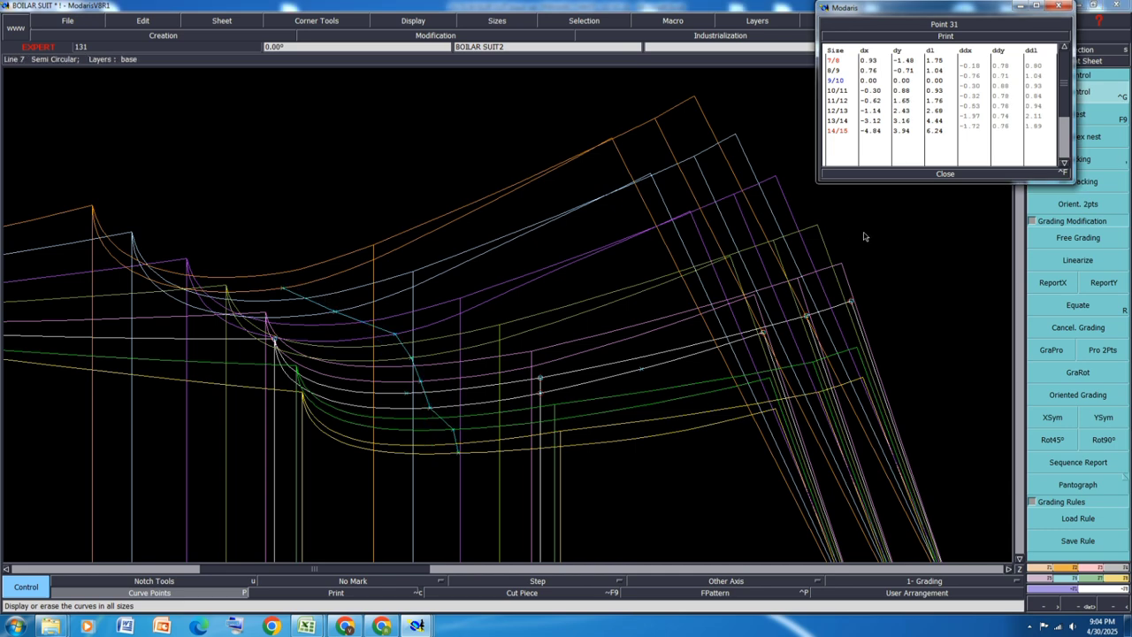
click(943, 174)
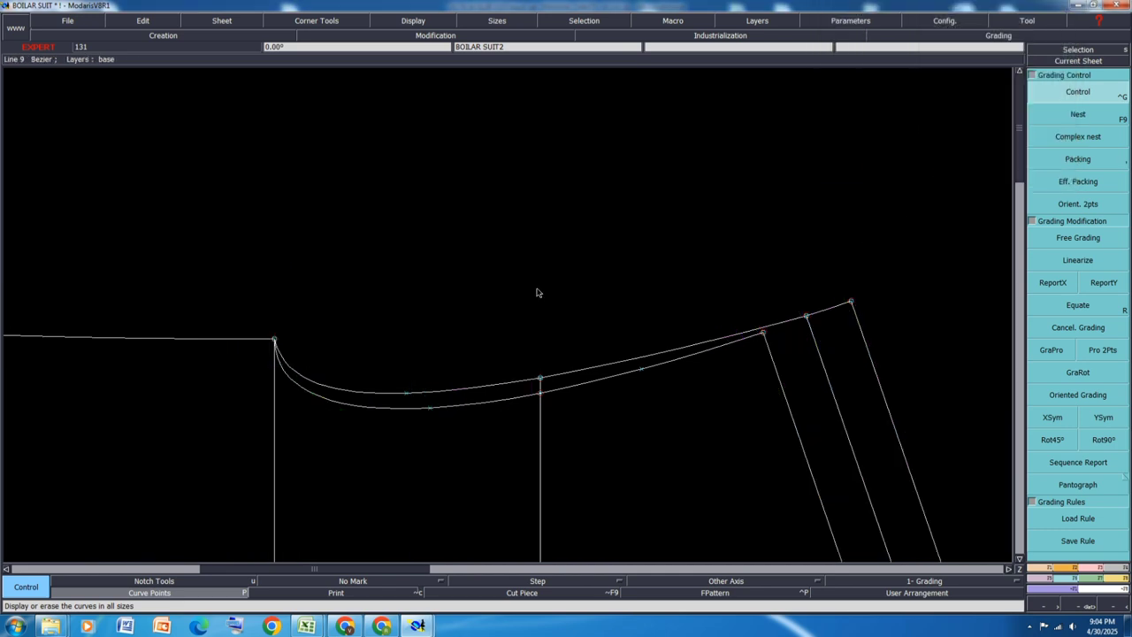
Readjust the bodice sheet to its best dimension and delete the old nested bodice copy beside it
key(j)
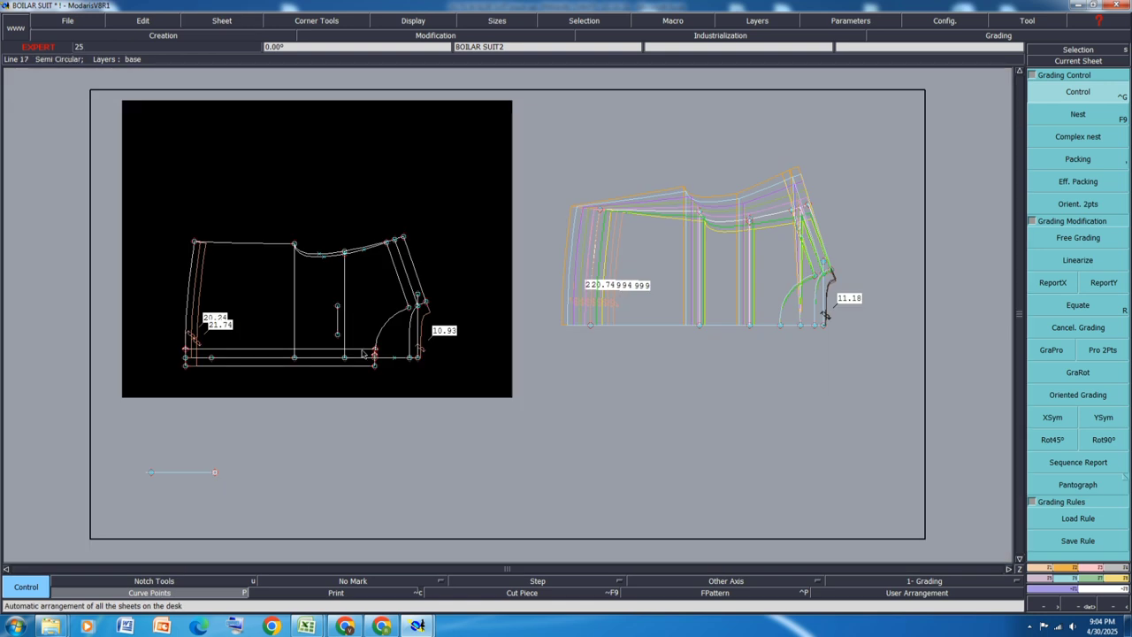
key(a)
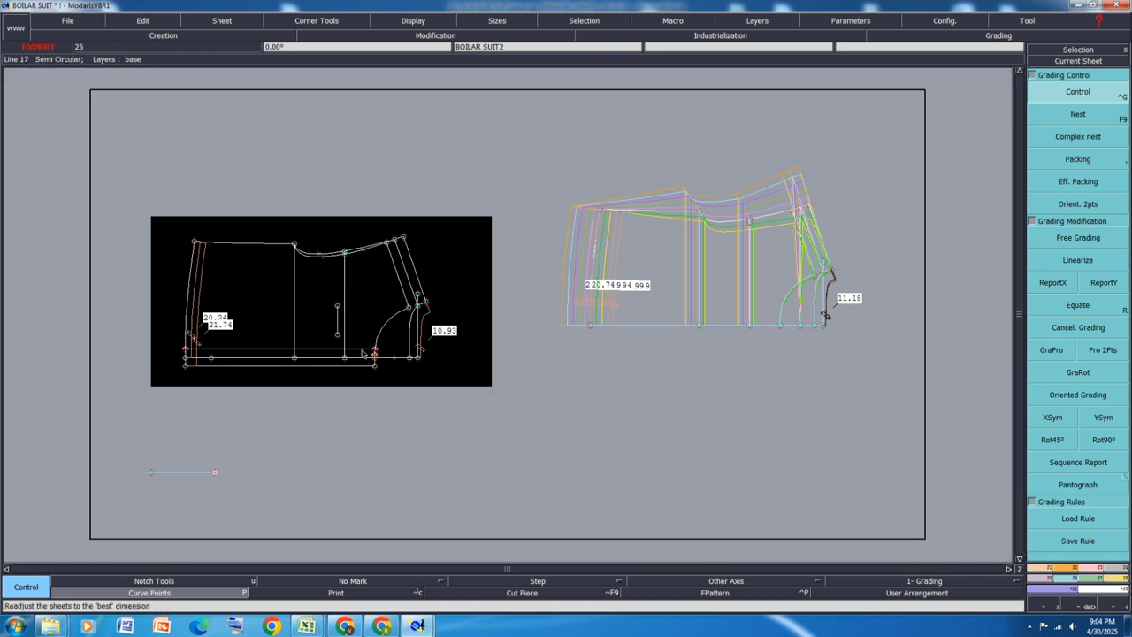
click(676, 263)
key(Delete)
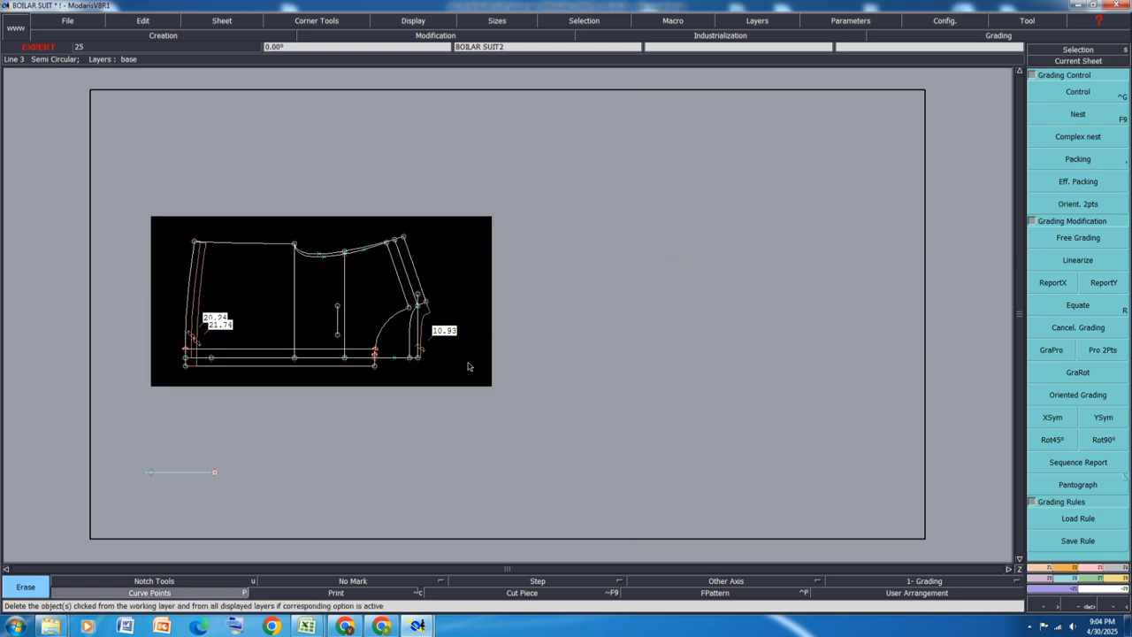
Arrange all pattern sheets on the desk and save the model, continuing past the modified-file warning
key(j)
key(8)
key(ctrl+s)
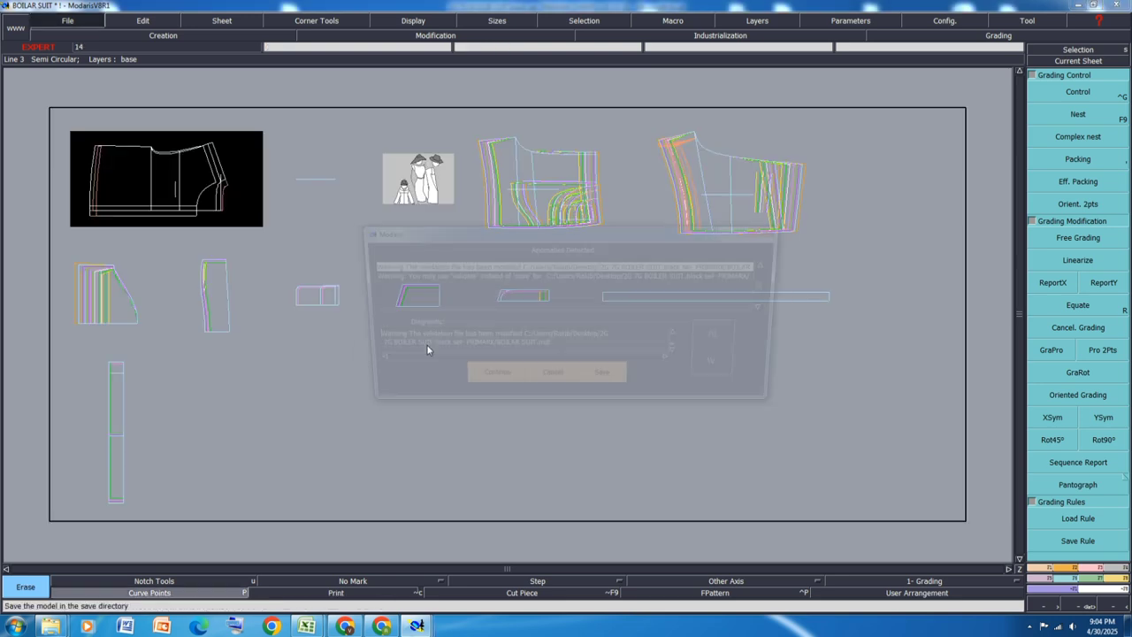
click(492, 376)
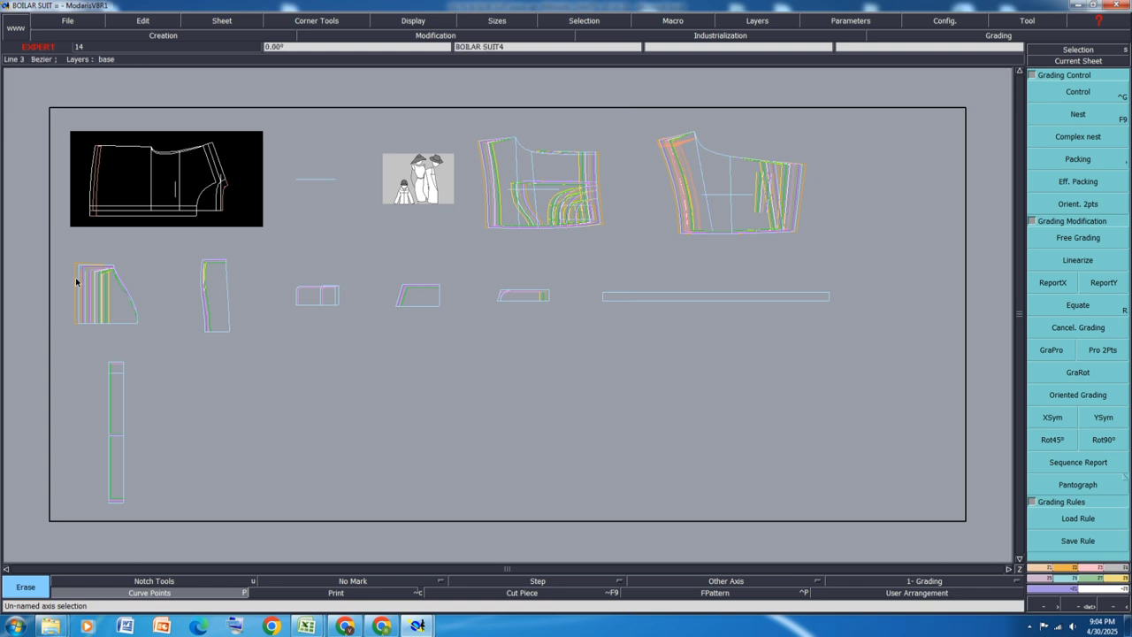
Select all the sheets and hide their nested sizes so only the base size of each piece is displayed
scroll(119, 296, up, 2)
scroll(197, 311, down, 2)
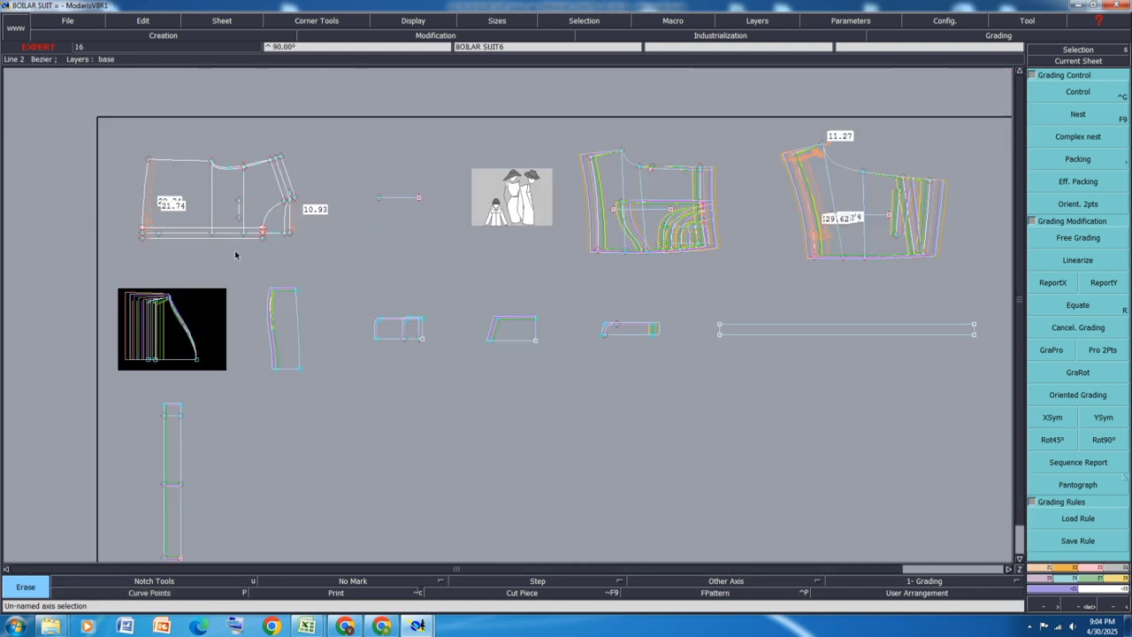
scroll(218, 172, up, 5)
key(8)
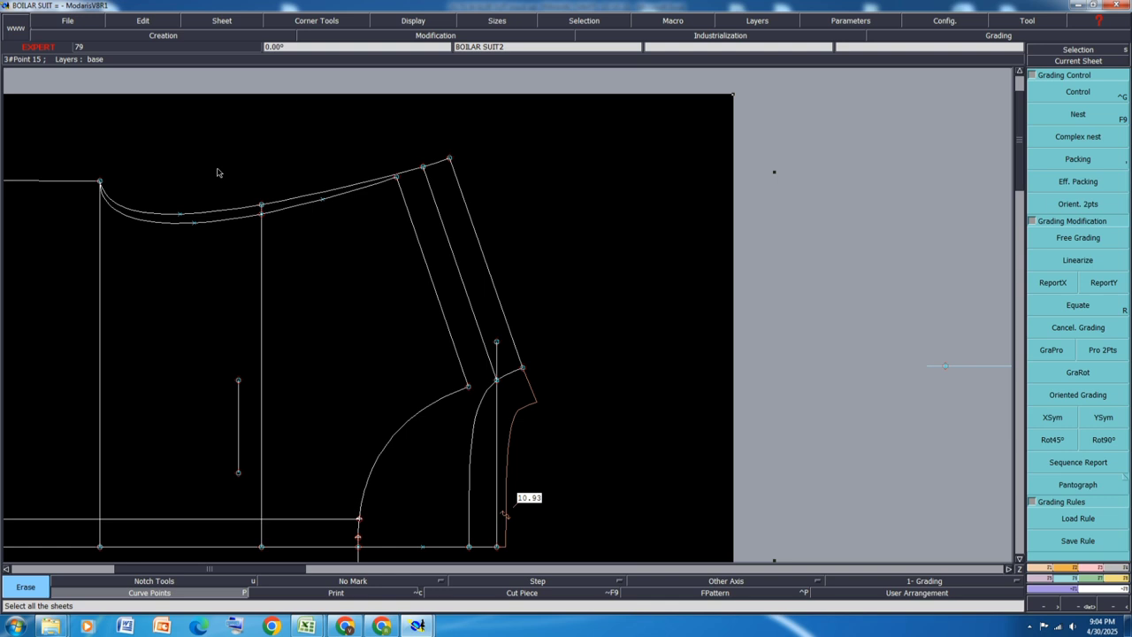
key(F10)
key(F9)
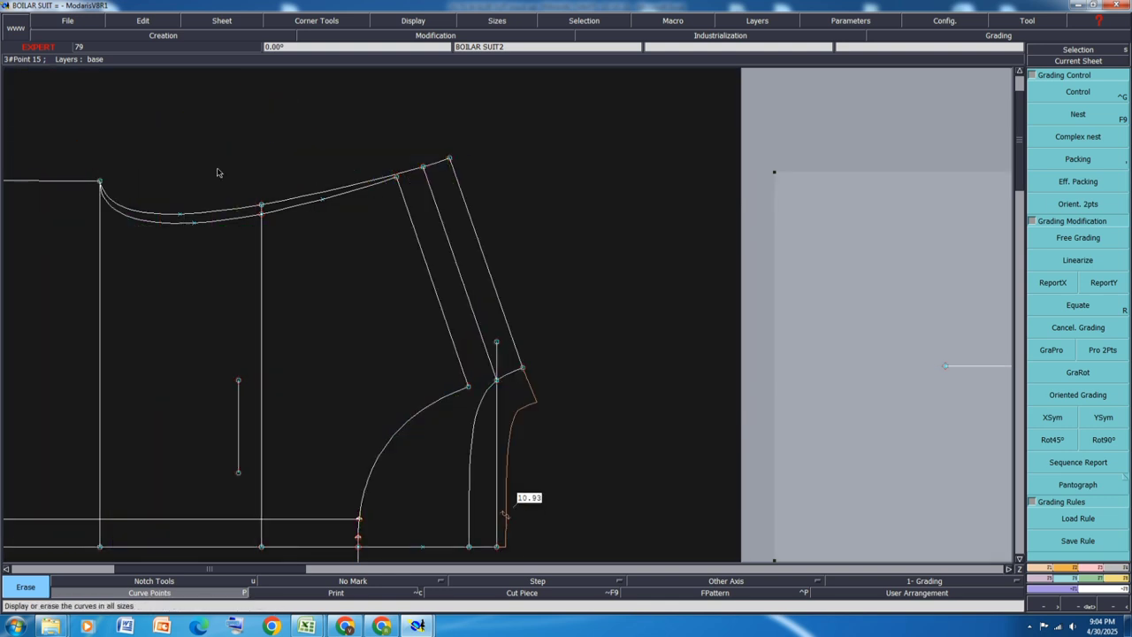
Measure the outer and inner armhole curves of BOILAR SUIT2 between the underarm and the shoulder
key(l)
click(100, 181)
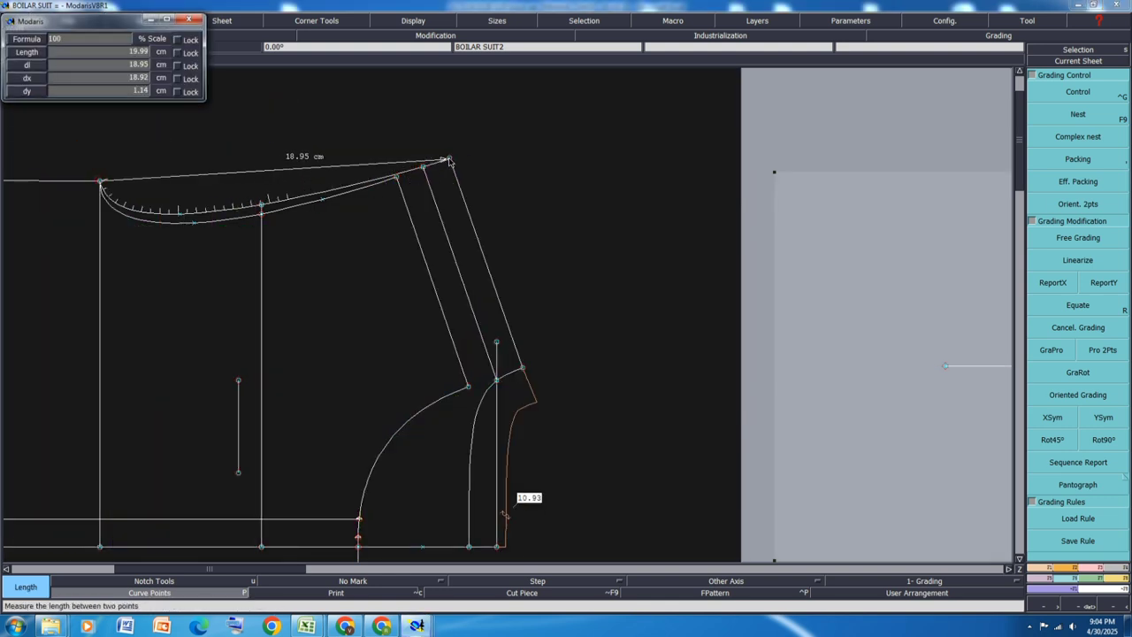
click(449, 158)
click(395, 178)
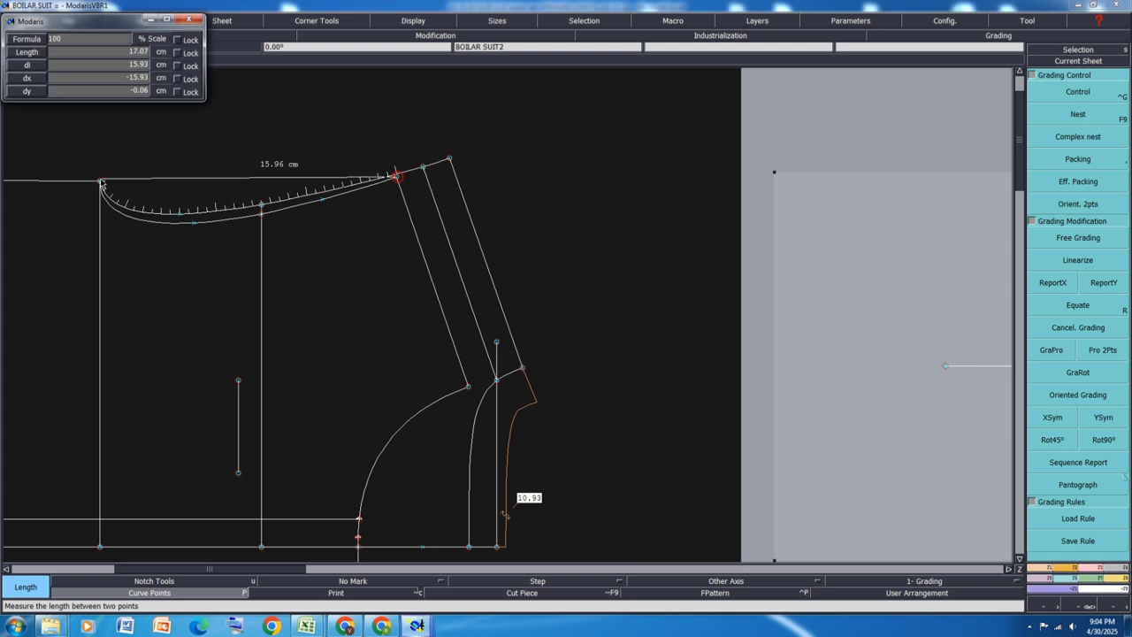
click(100, 181)
Erase the contents of the measurement table and put the table out of the way
key(ctrl+f)
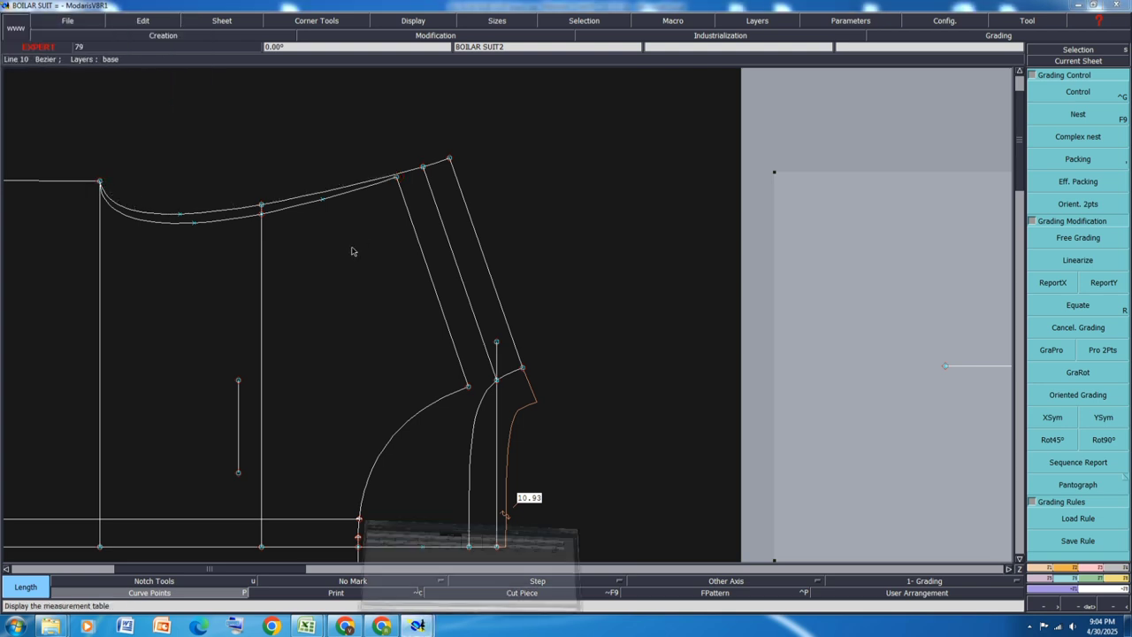
click(365, 305)
click(355, 360)
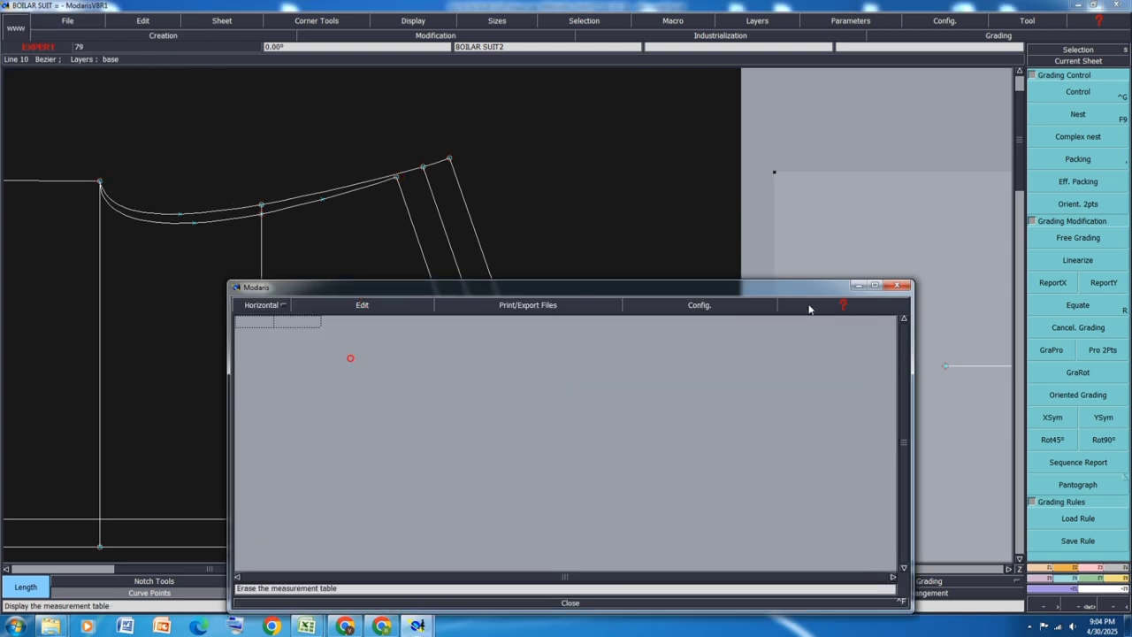
click(857, 285)
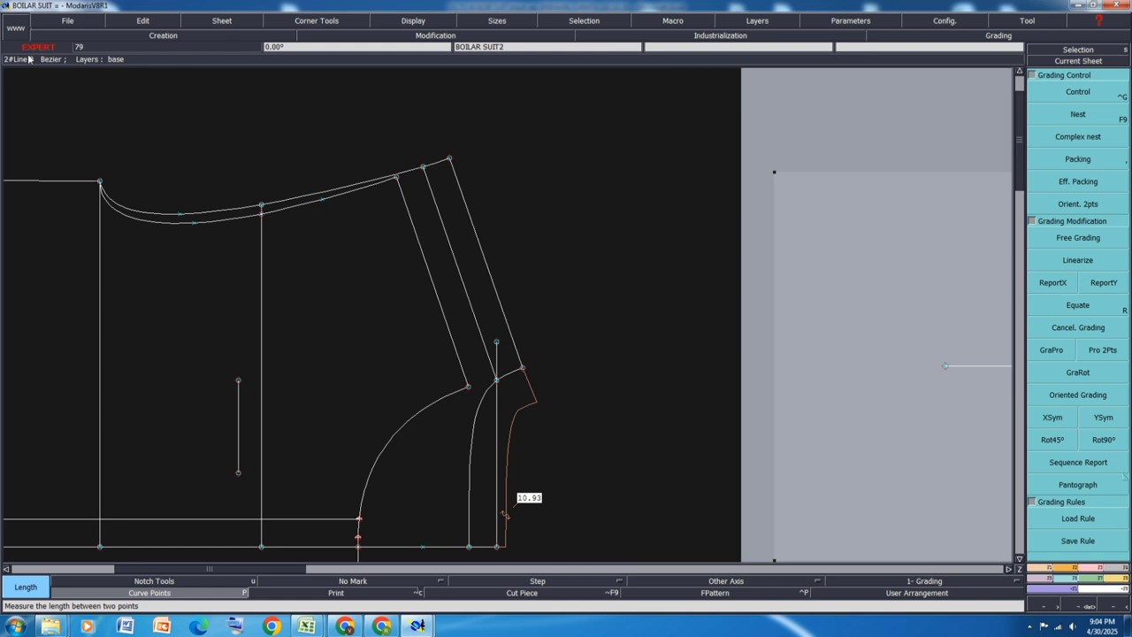
Measure the outer and inner armhole curves into the cleared measurement table and accumulate their lengths for all sizes
click(100, 181)
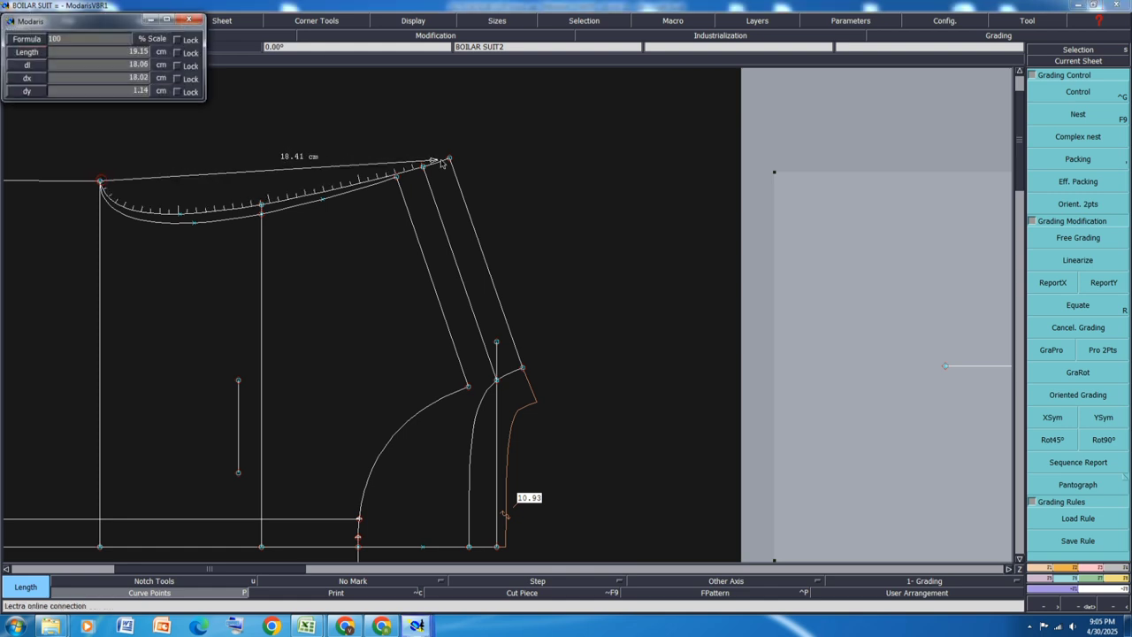
click(450, 158)
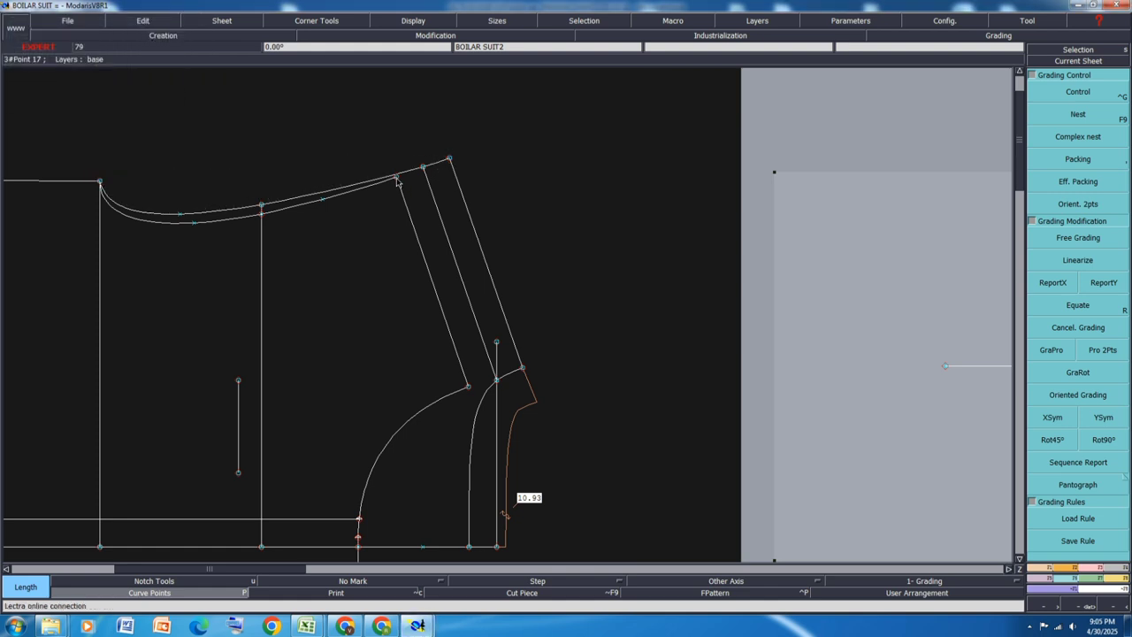
click(396, 178)
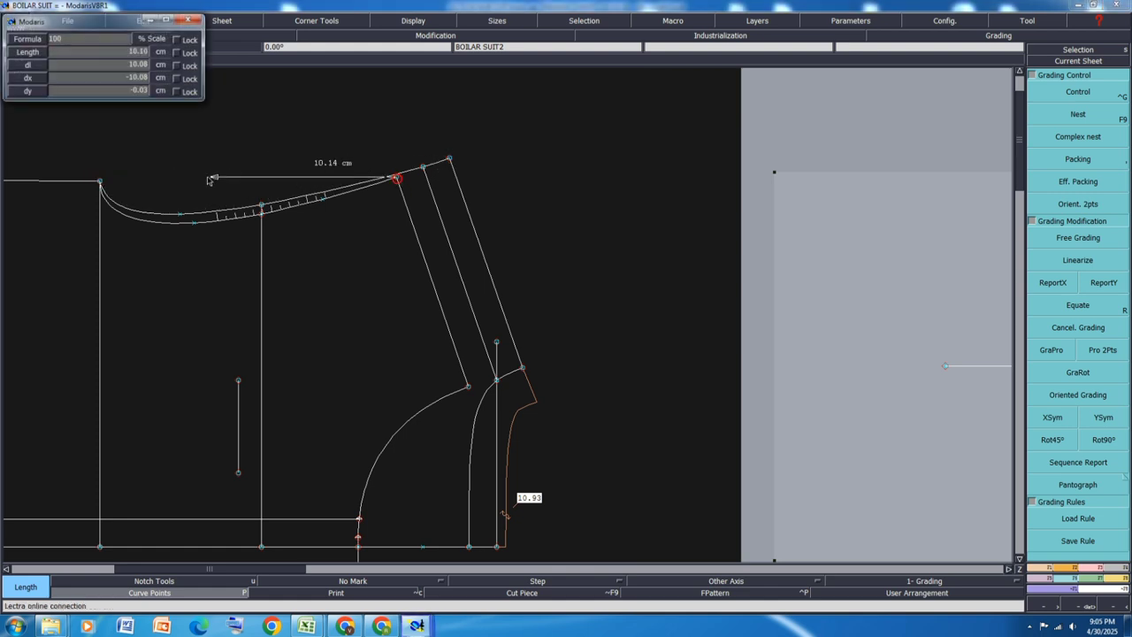
click(100, 181)
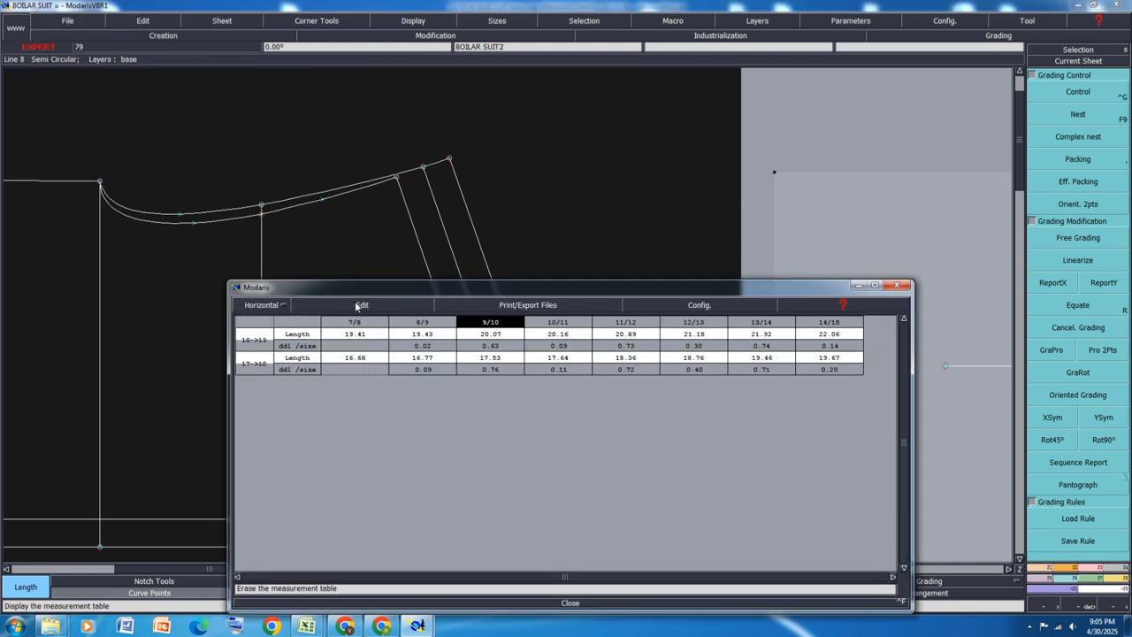
click(359, 306)
click(343, 338)
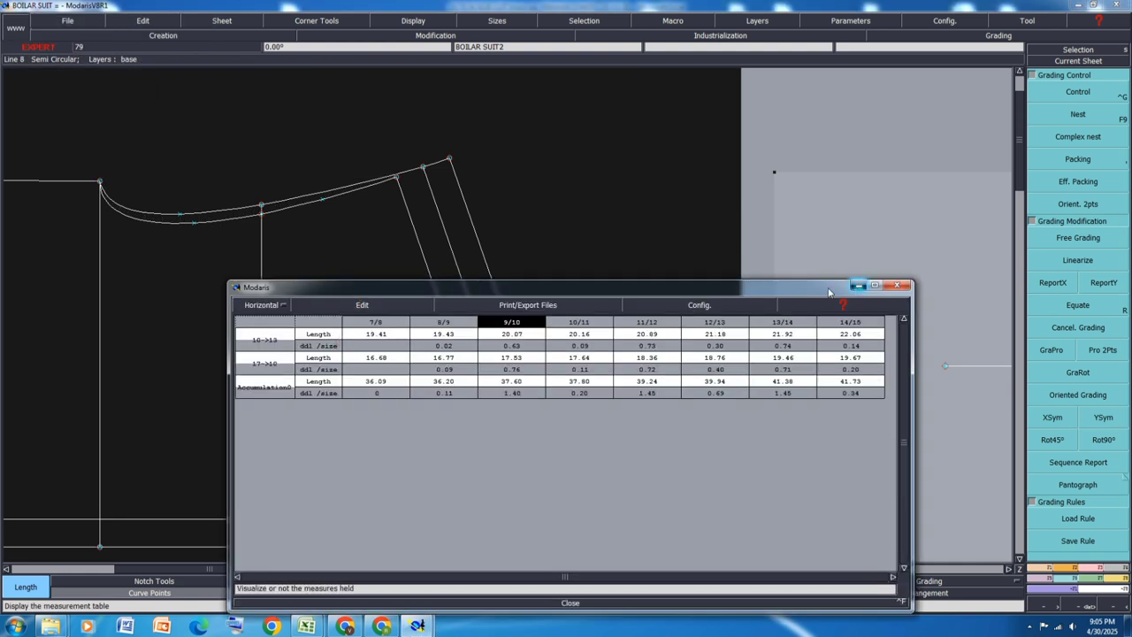
click(857, 286)
Measure both sleeve cap curves of BOILAR SUIT4 between the underarm point and the crown point
scroll(379, 263, down, 3)
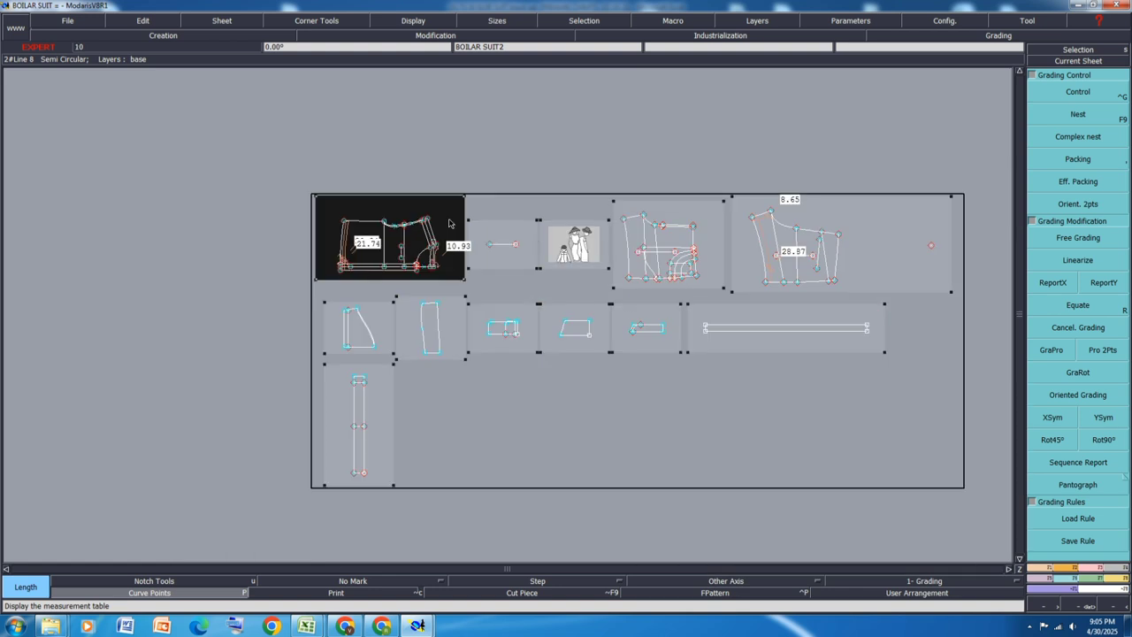
scroll(363, 341, up, 4)
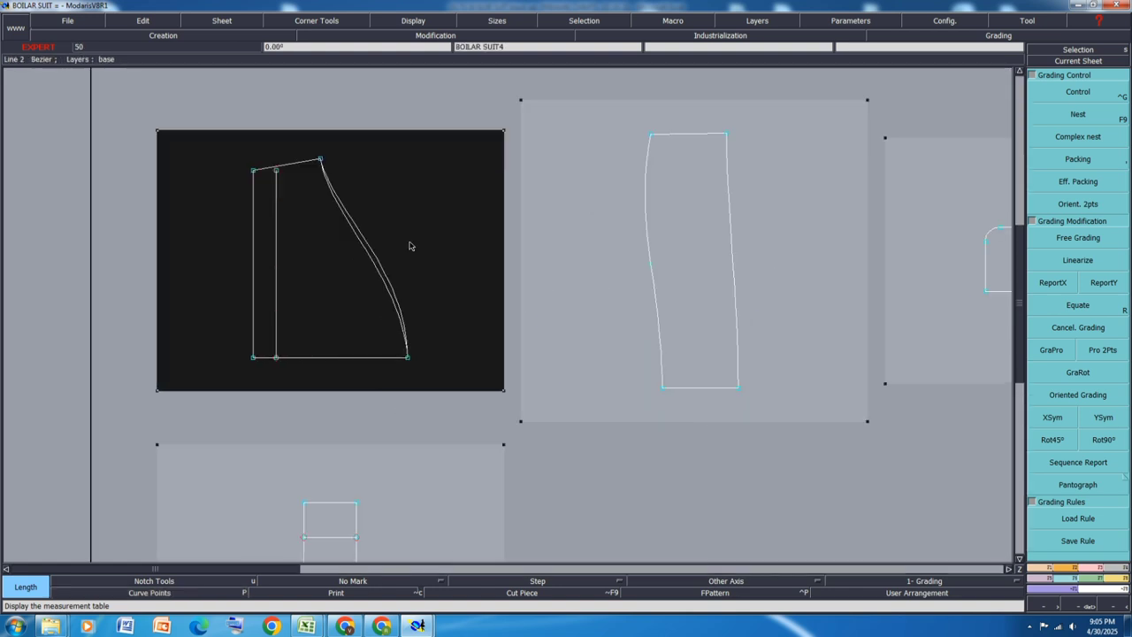
scroll(410, 246, up, 2)
click(440, 373)
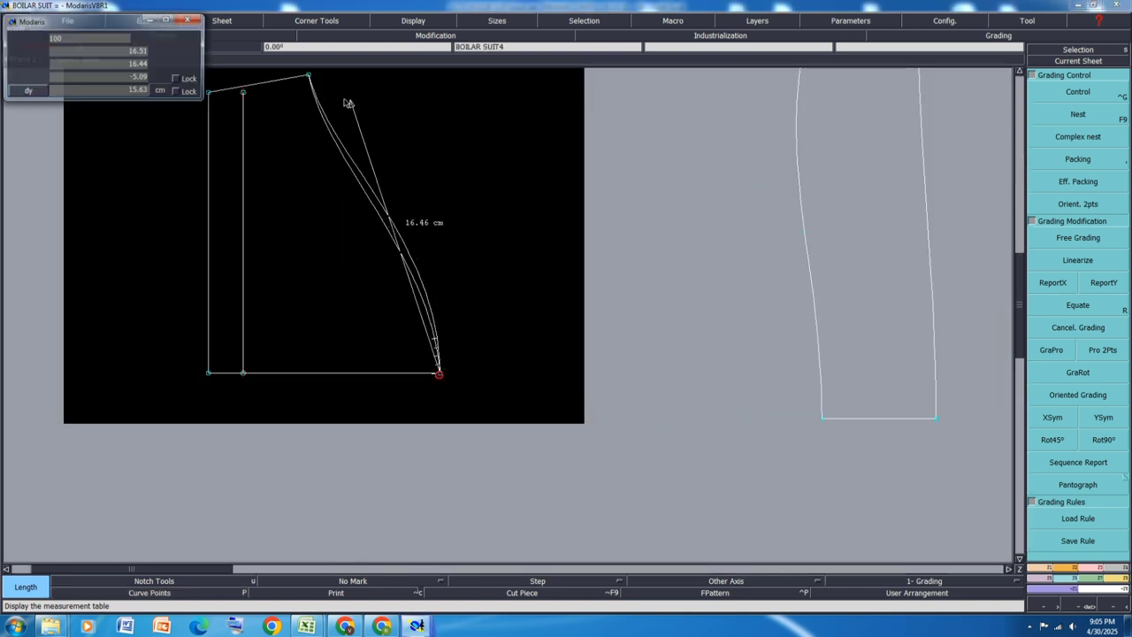
click(309, 78)
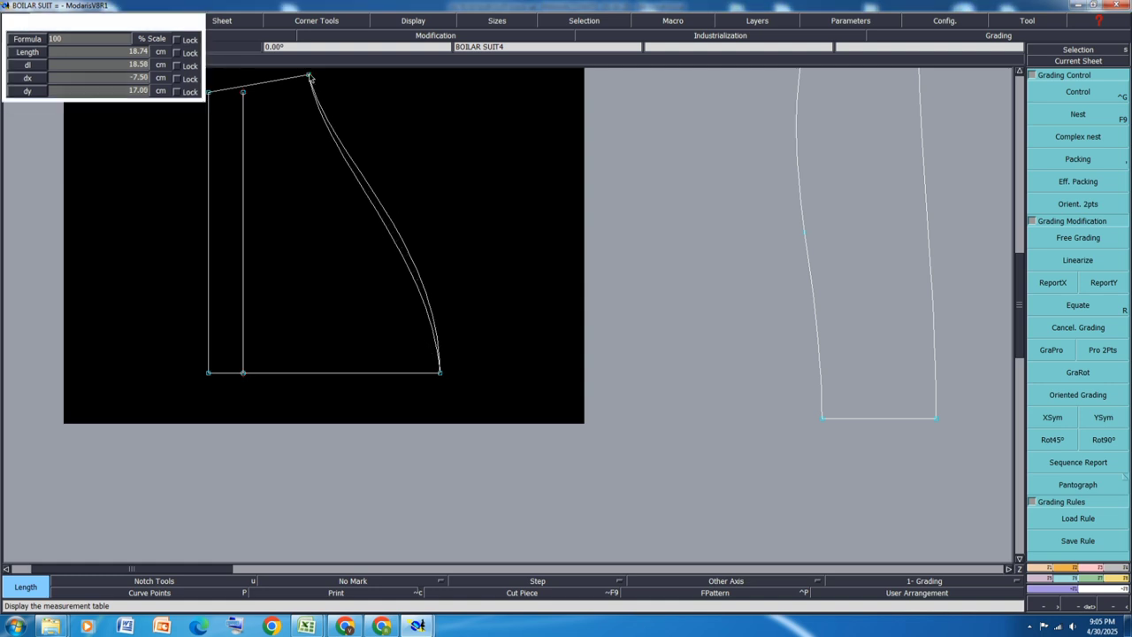
click(441, 375)
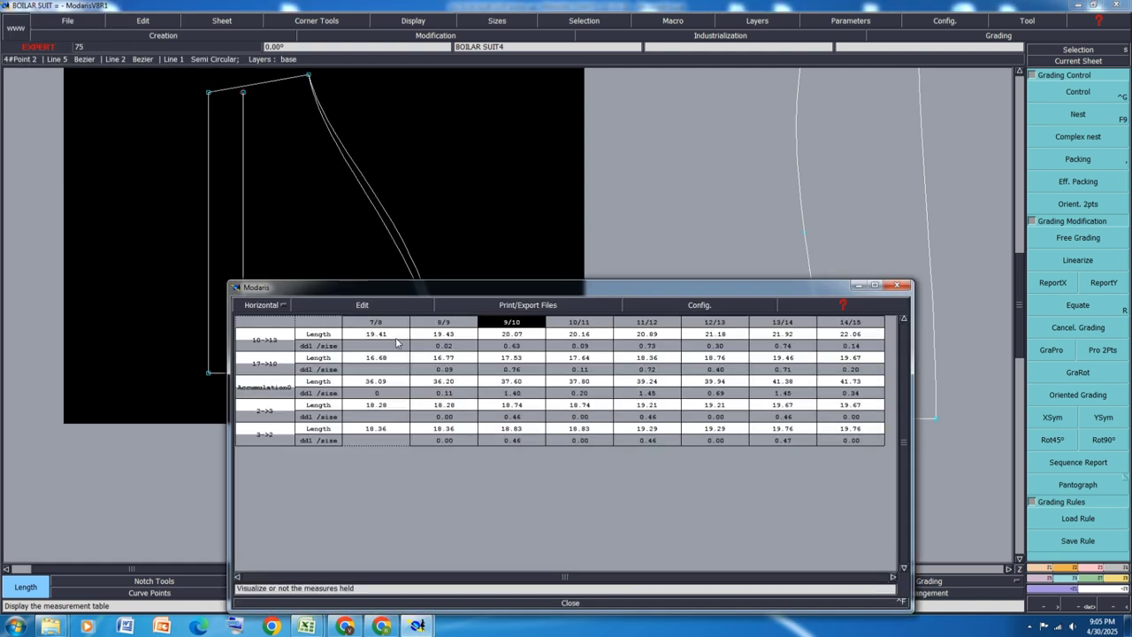
Accumulate the two sleeve cap lengths in the measurement table and reposition it to compare them with the armhole totals
click(367, 304)
click(345, 343)
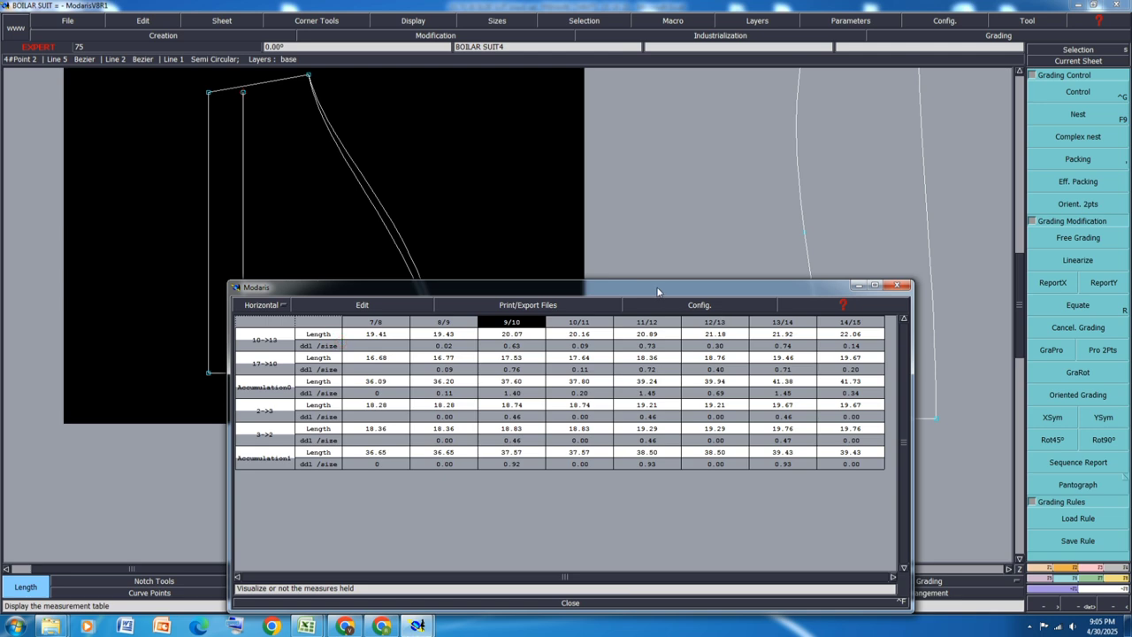
drag(657, 290, 633, 178)
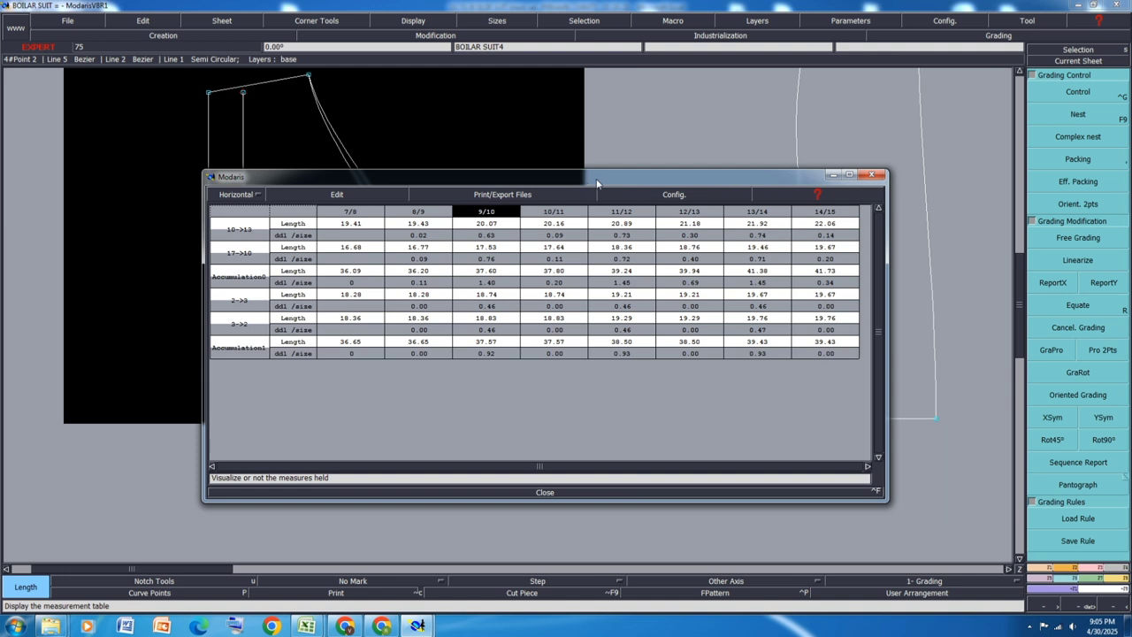
drag(597, 184, 561, 332)
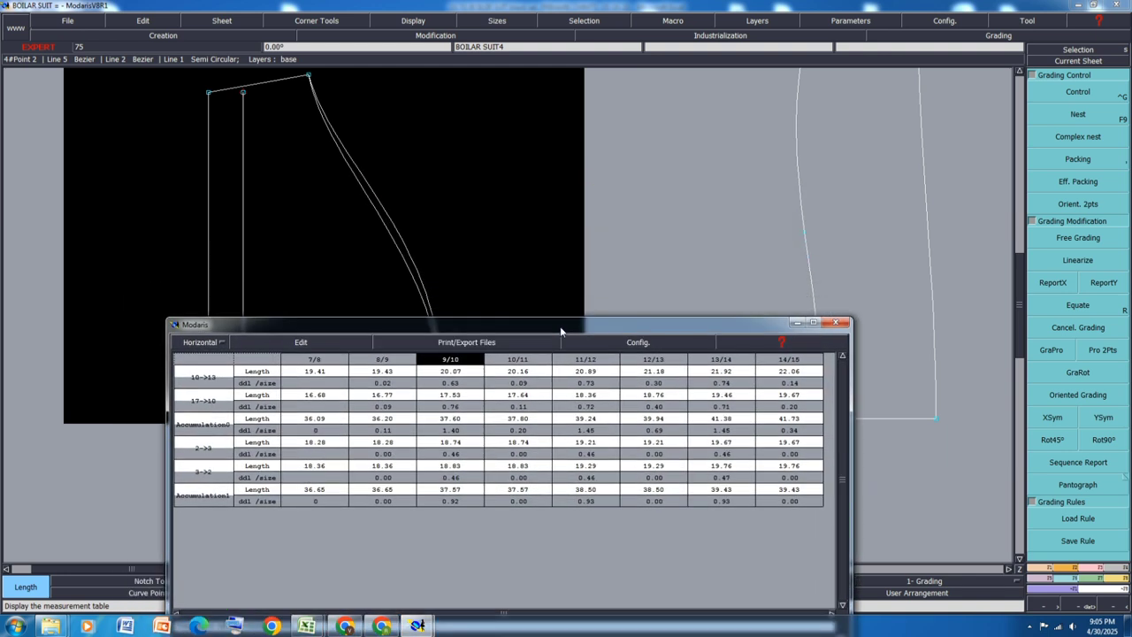
Delete the sleeve cap accumulation and both sleeve cap measures from the measurement table, and minimise the table
click(1075, 99)
scroll(333, 198, down, 2)
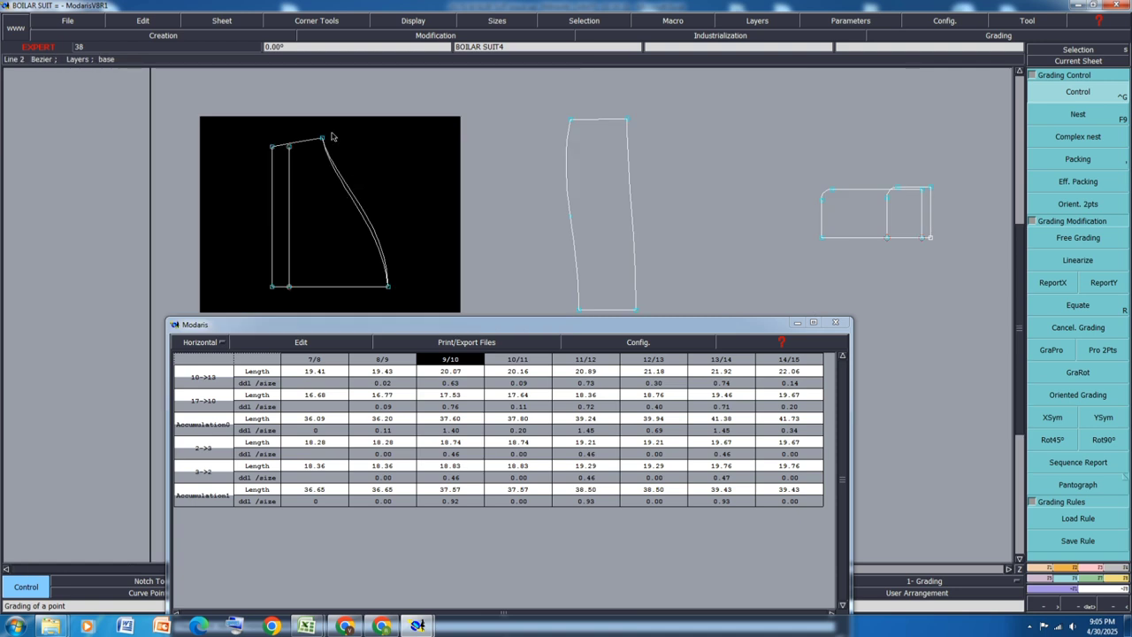
scroll(327, 136, up, 2)
scroll(329, 122, down, 2)
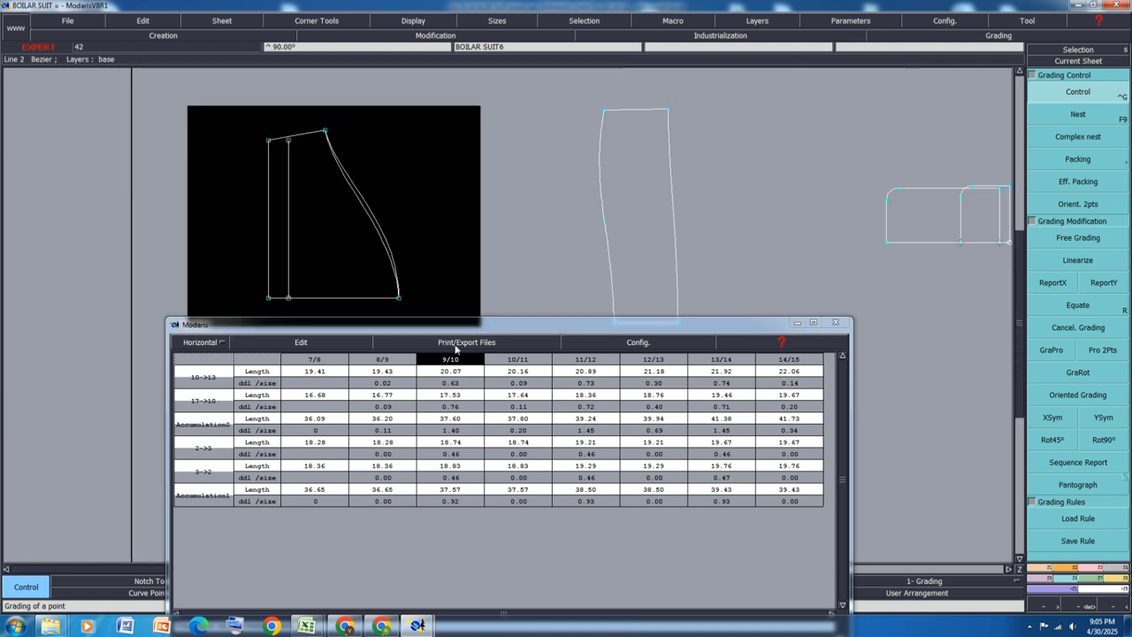
click(299, 344)
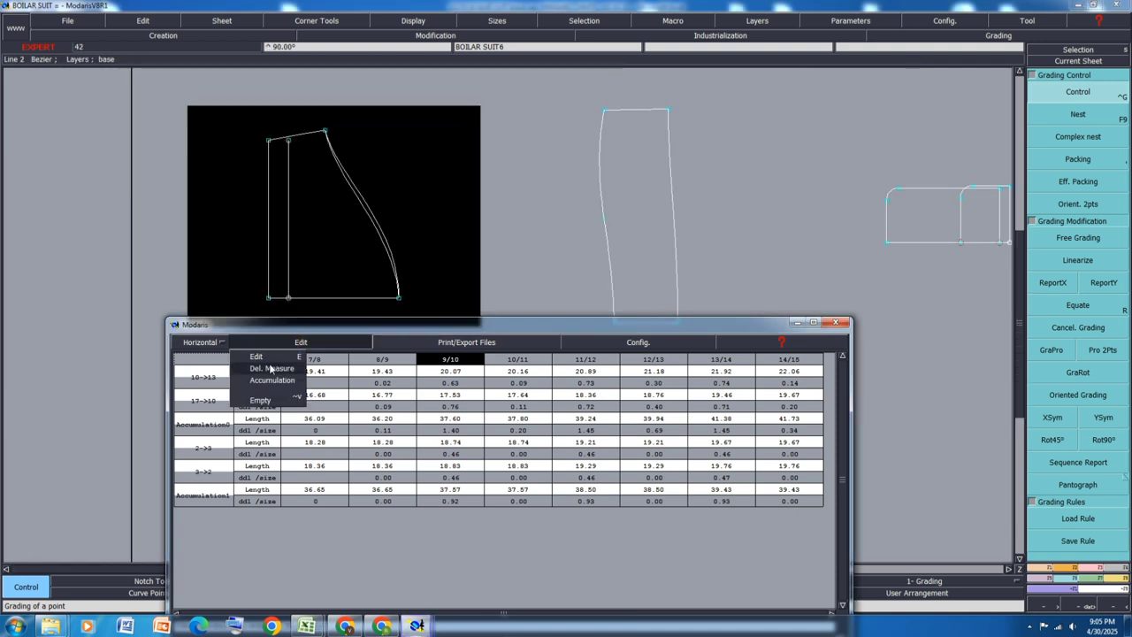
click(269, 365)
click(209, 500)
click(205, 470)
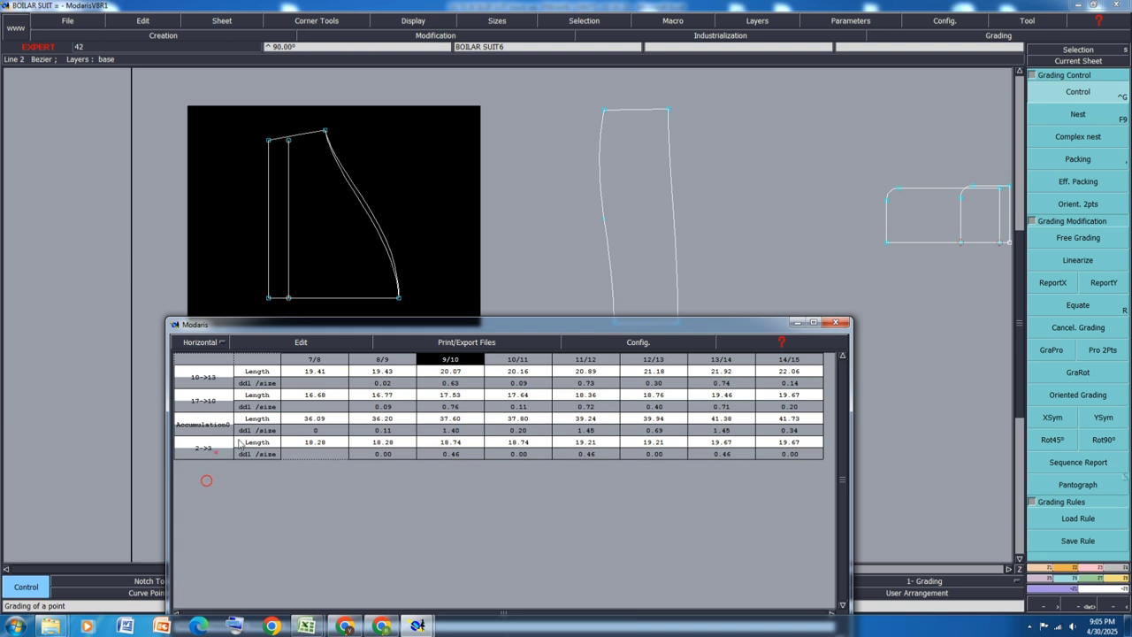
click(210, 450)
click(797, 323)
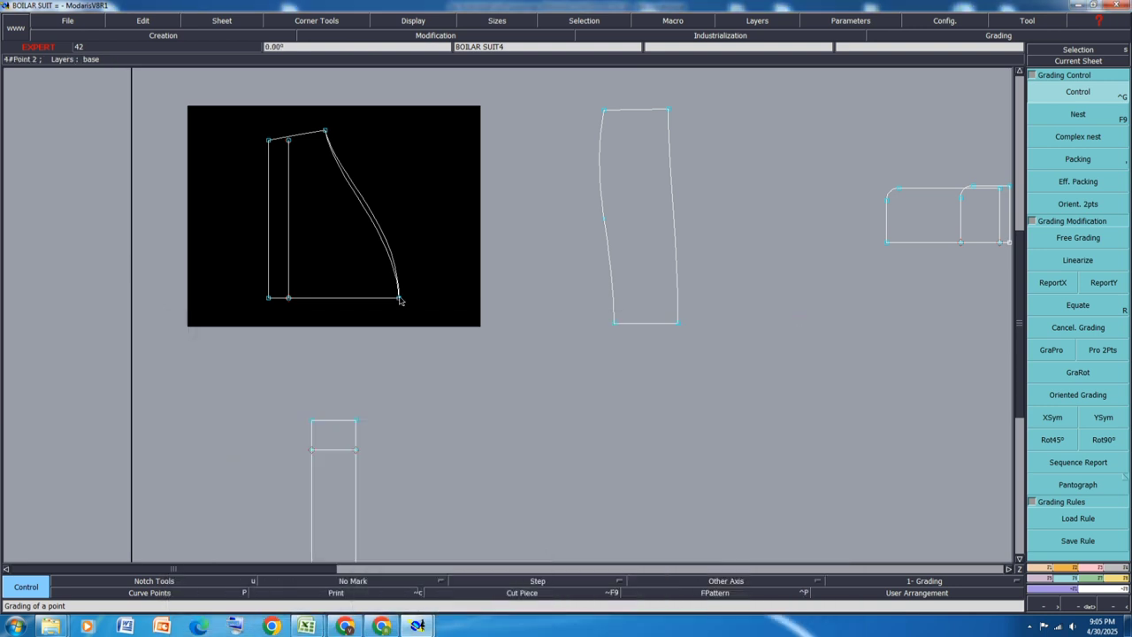
Create a symmetry axis from the sleeve's crown point along the centre line and mirror one cap curve, both hem lines and the underarm seam
key(shift+s)
click(399, 298)
click(363, 298)
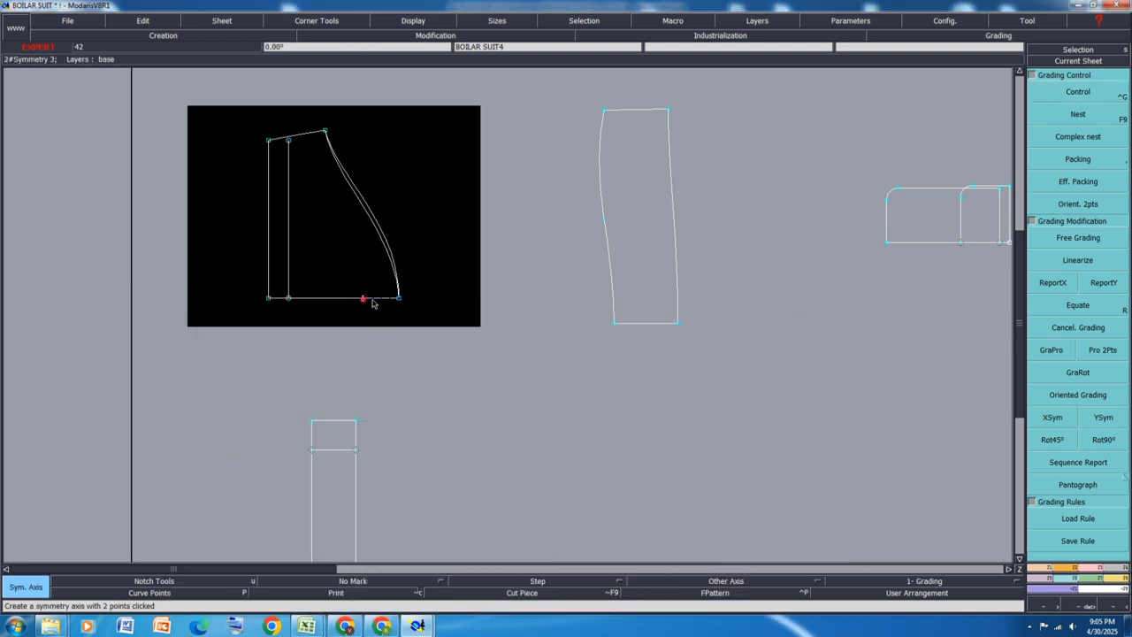
key(s)
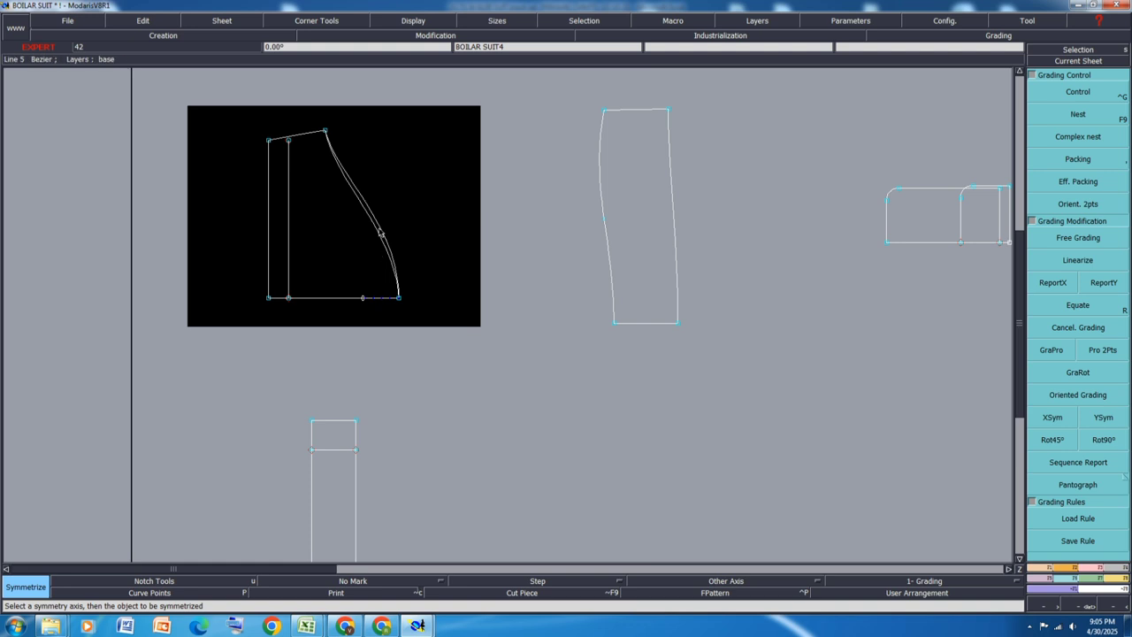
click(379, 221)
click(269, 258)
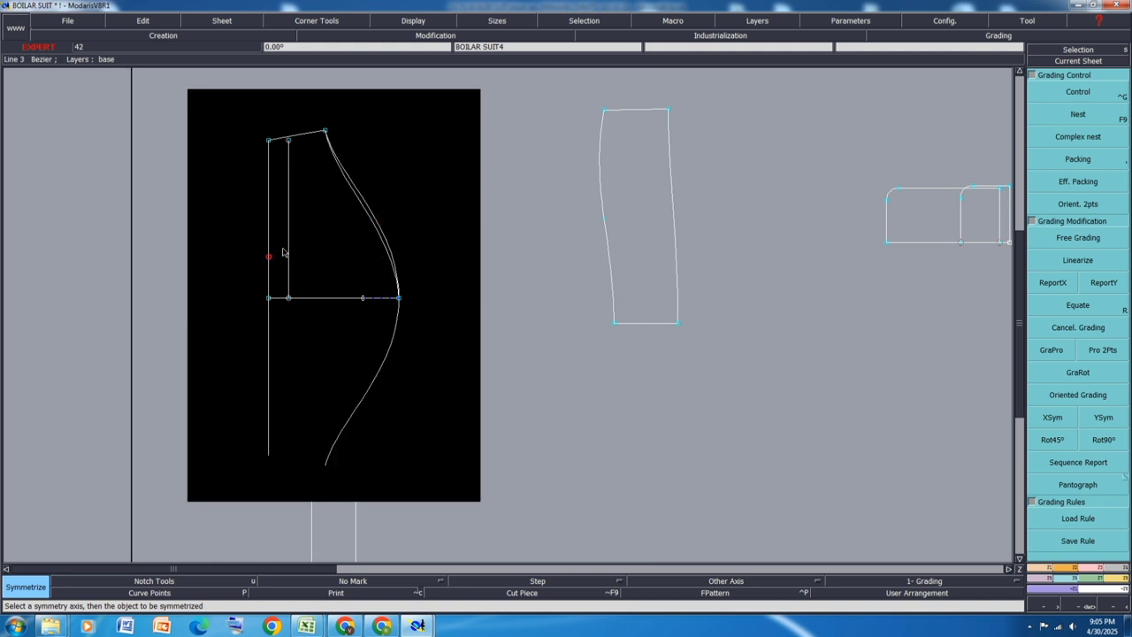
click(291, 259)
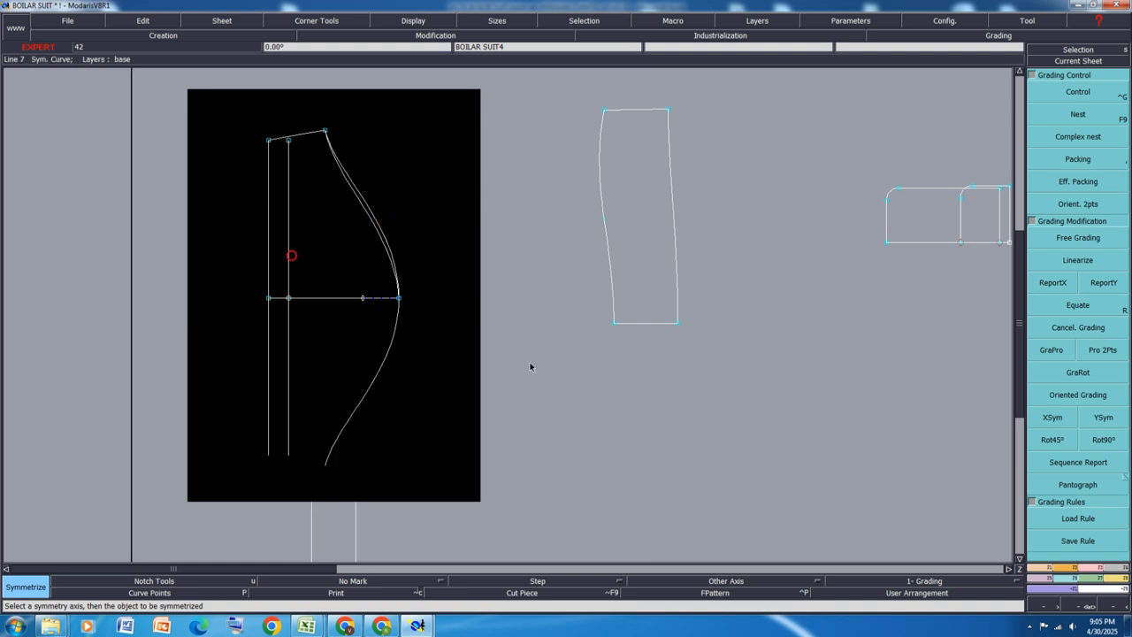
click(302, 135)
Delete the second upper cap curve, the sleeve's centre line and the symmetry axis
key(Delete)
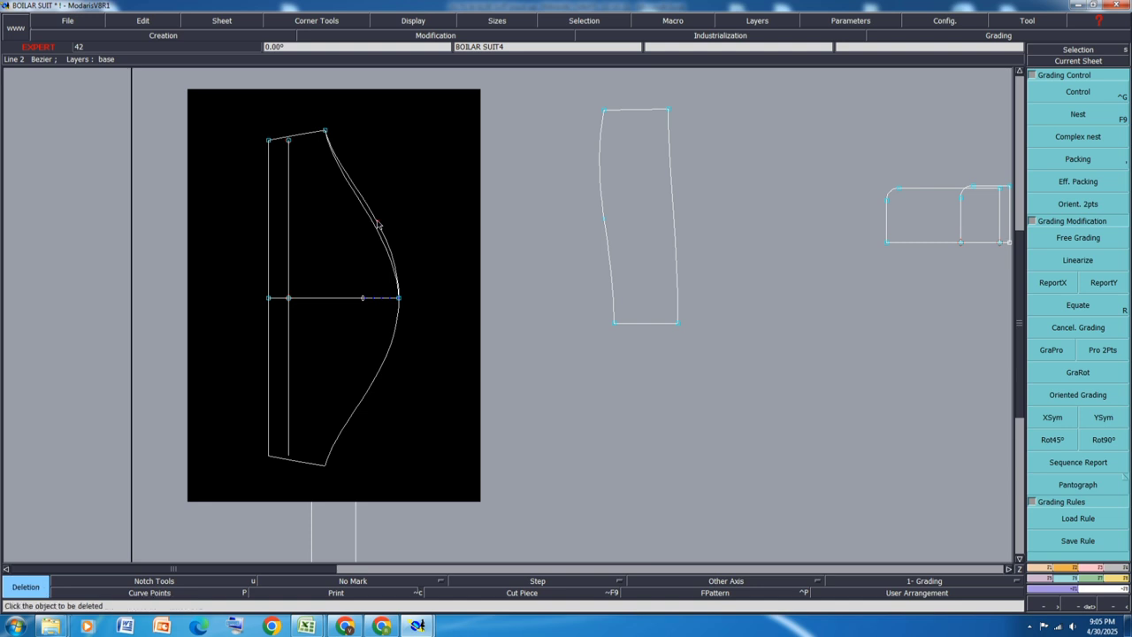
click(376, 222)
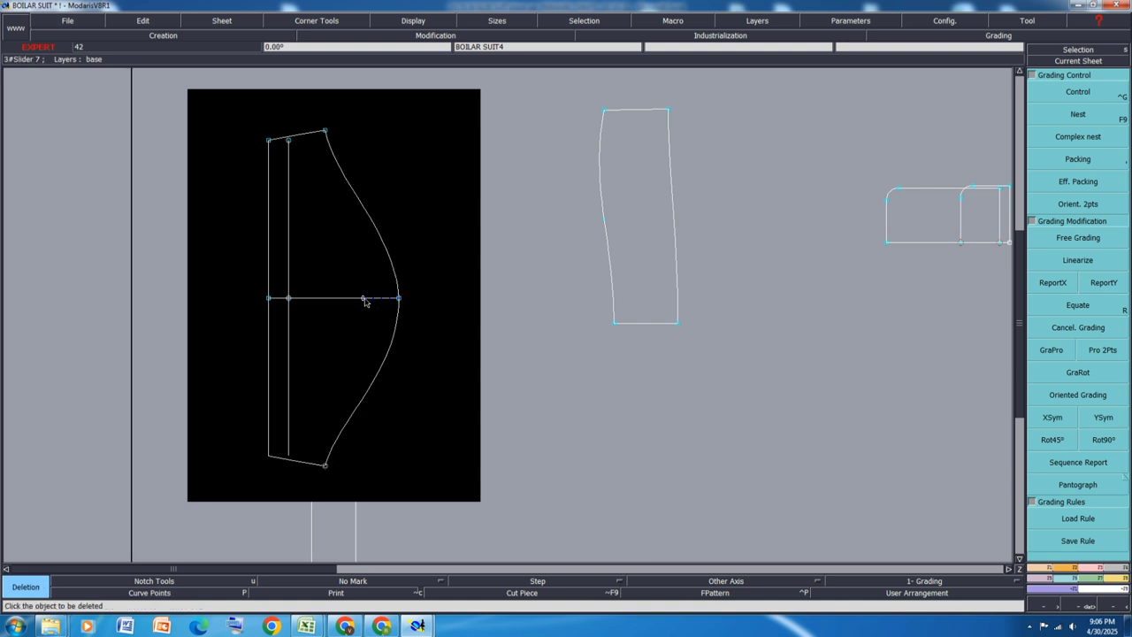
click(364, 299)
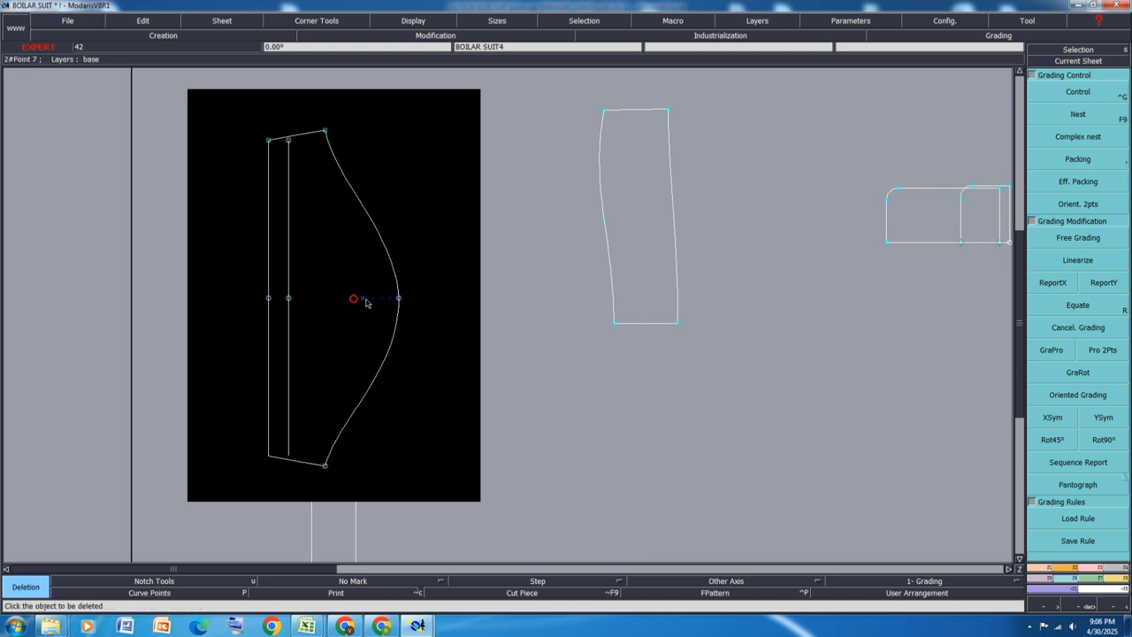
key(shift+Delete)
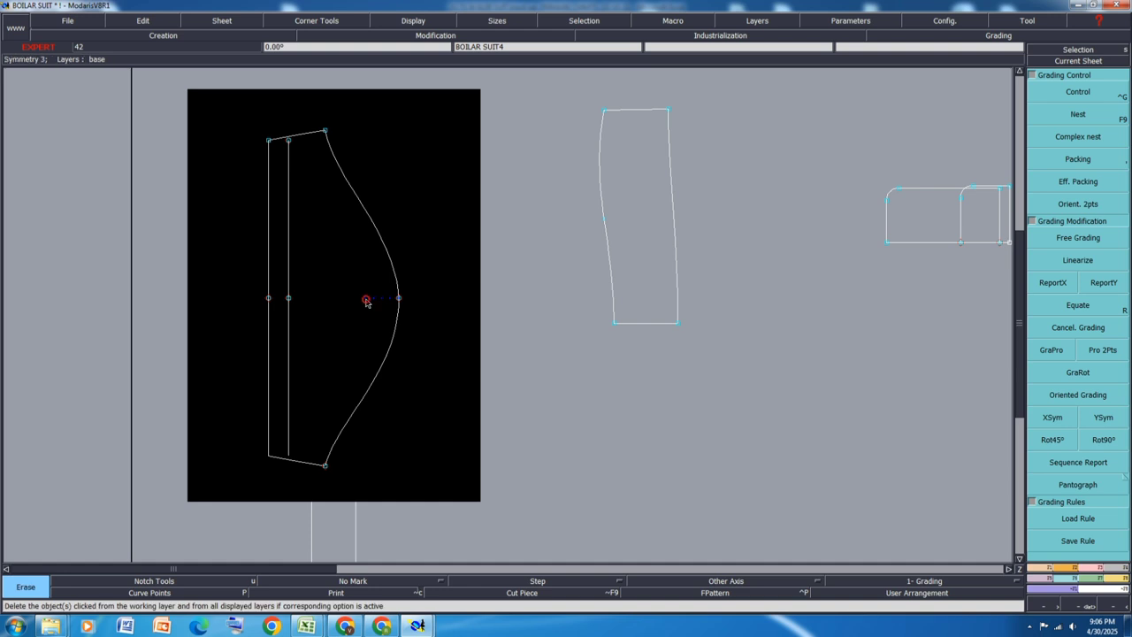
click(366, 300)
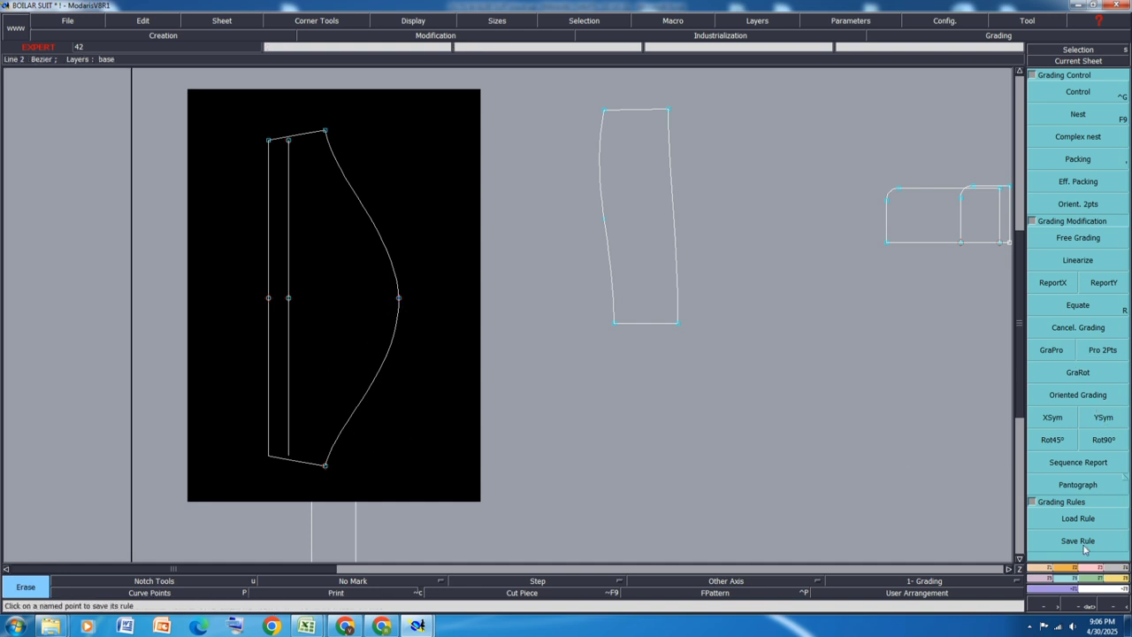
Attach the cap curve ends at the crown, try attaching the hem line points at mid-hem, and undo the hem attachments
click(1093, 573)
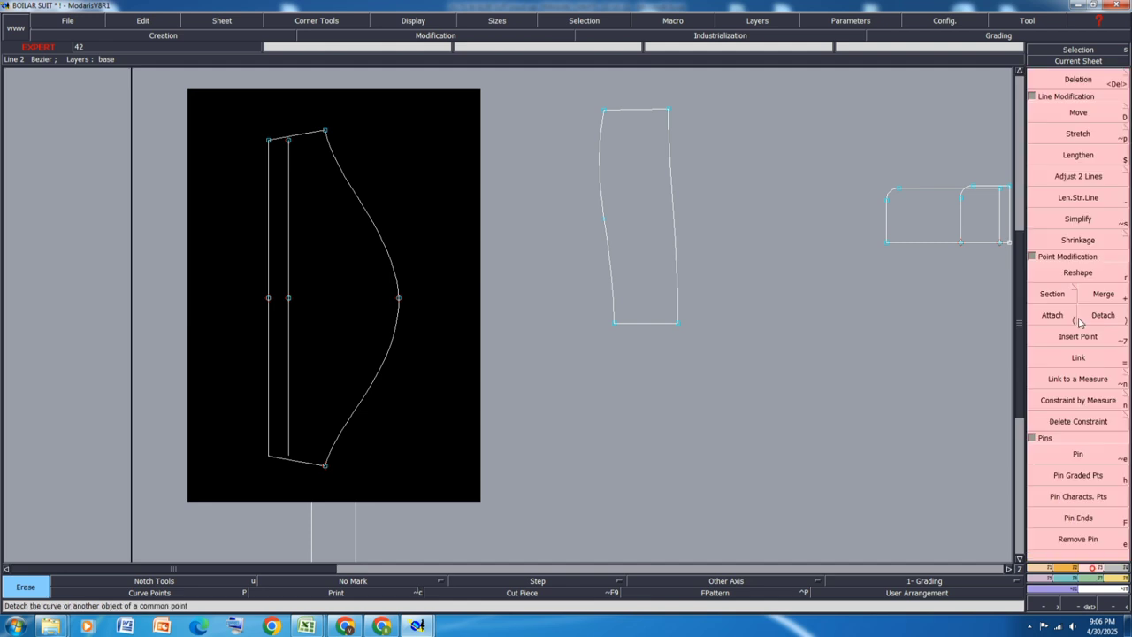
click(1051, 316)
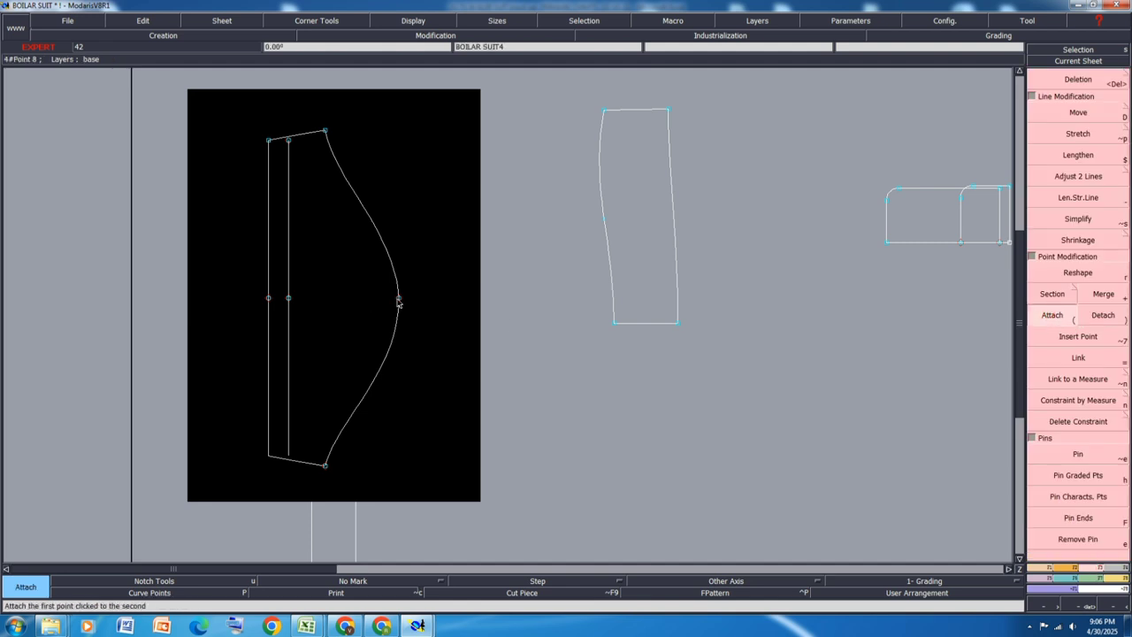
click(398, 299)
click(268, 299)
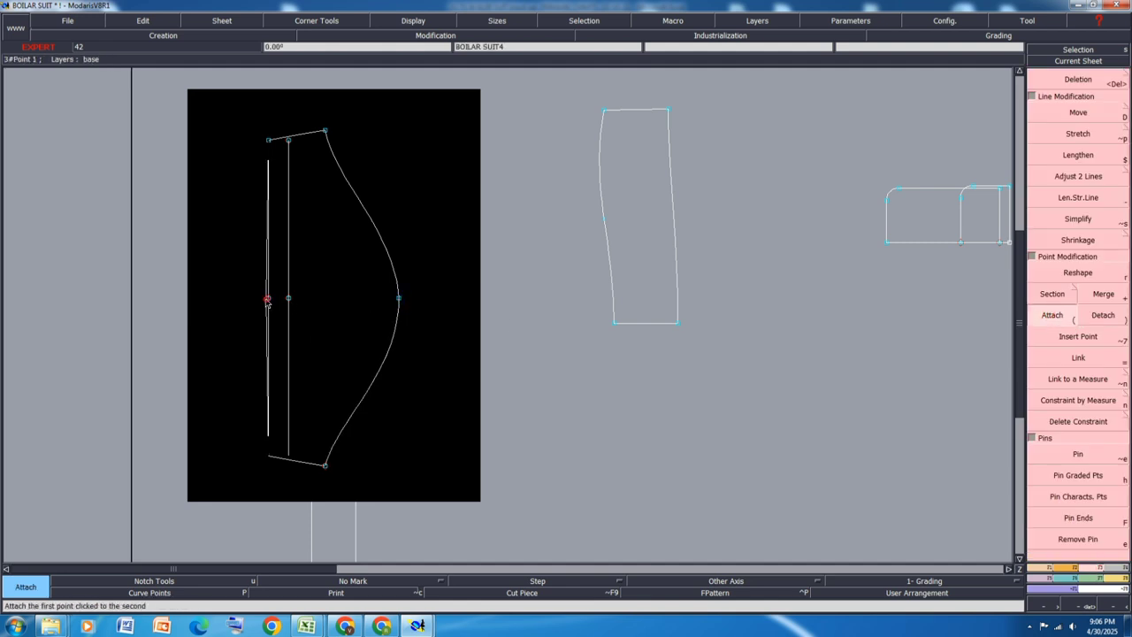
key(super)
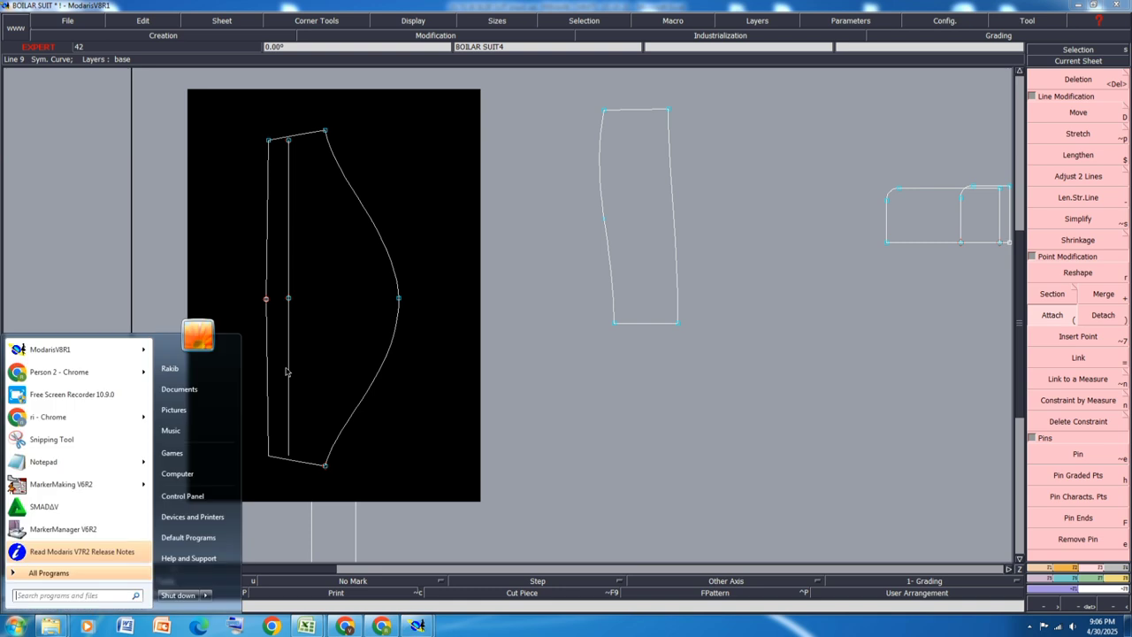
click(446, 407)
key(ctrl+z)
click(270, 298)
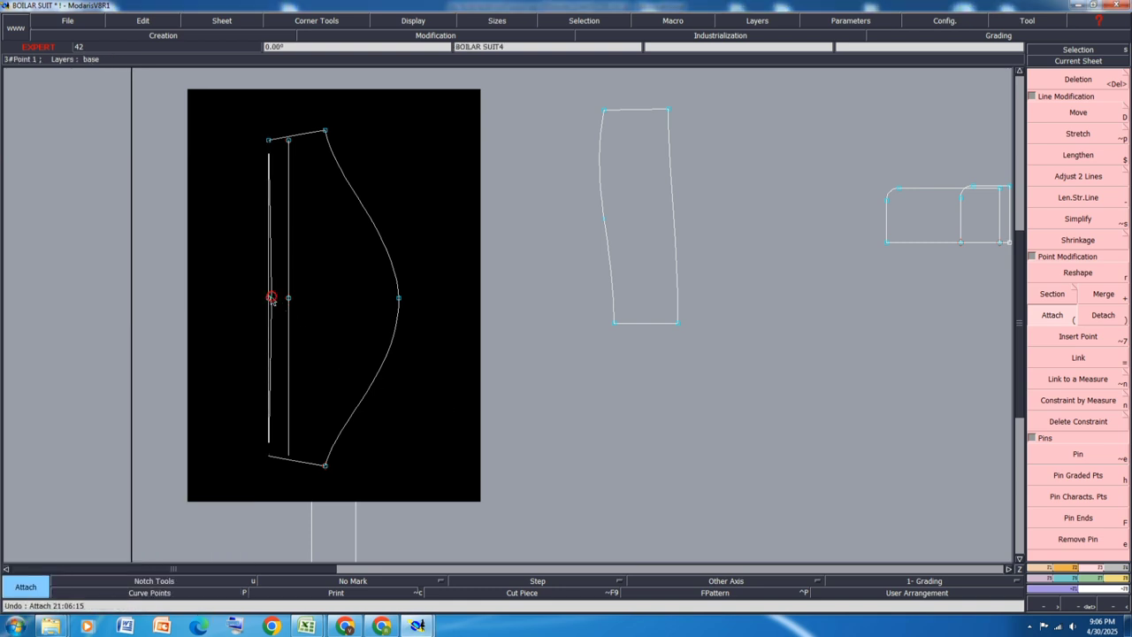
key(ctrl+z)
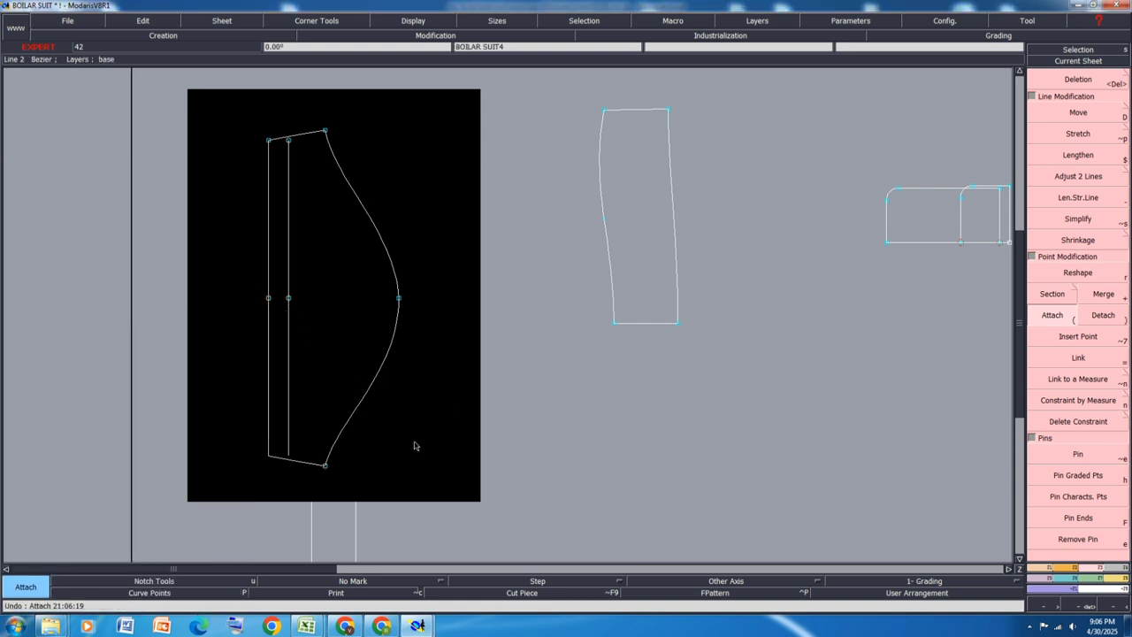
Attach the mirrored cap curve to the mirrored underarm point, and merge the two cap curves at the crown with all sizes displayed
click(326, 468)
key(F11)
key(F10)
key(F9)
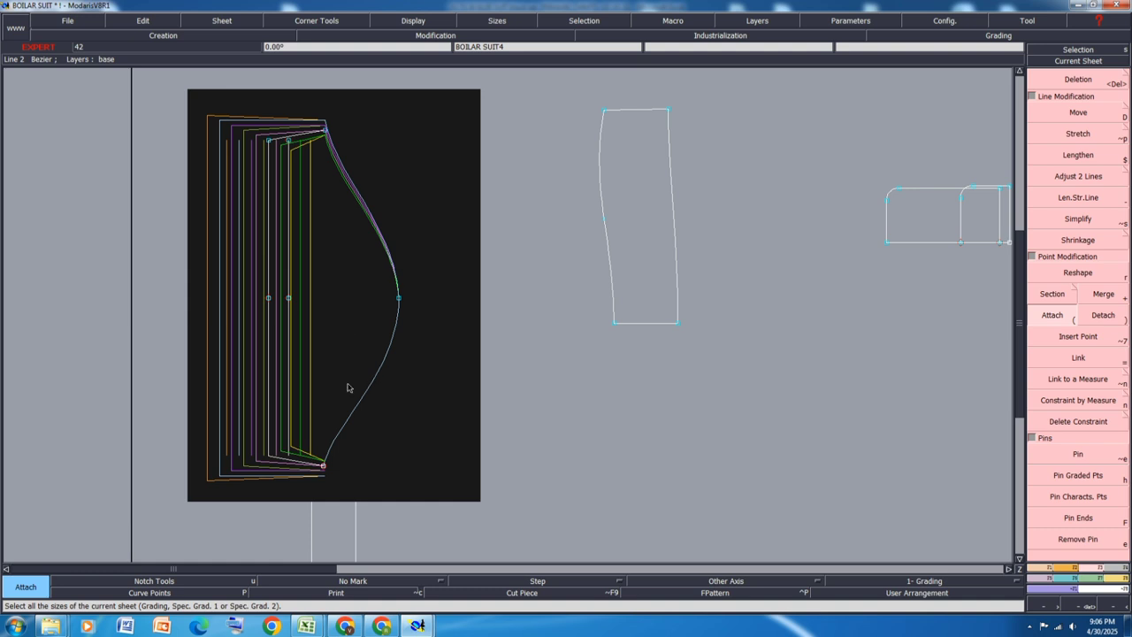
key(plus)
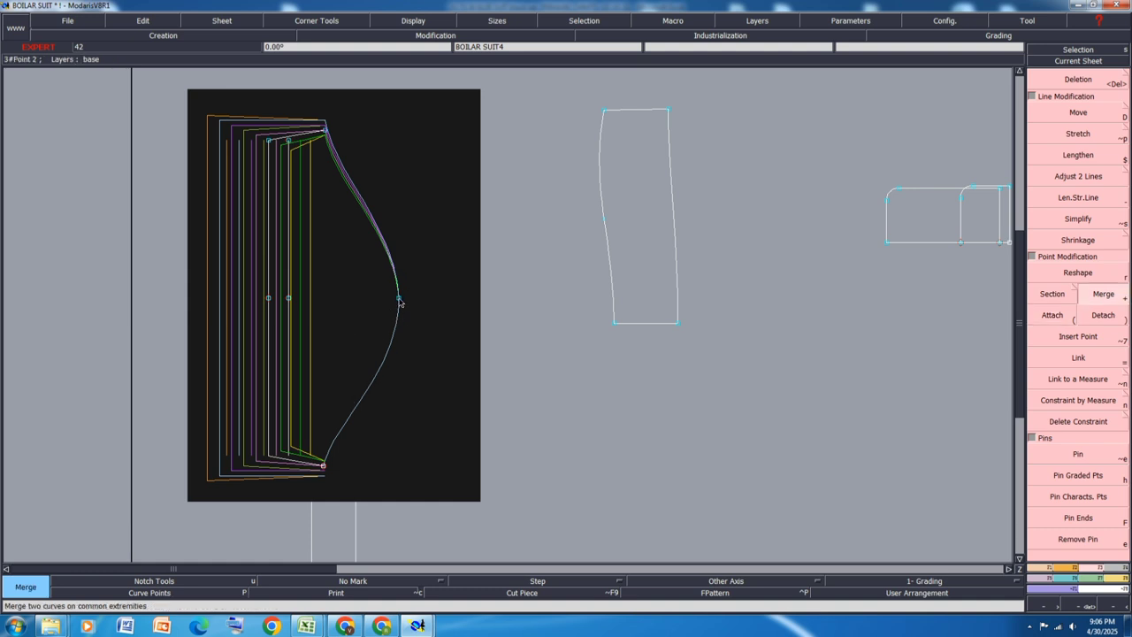
click(399, 299)
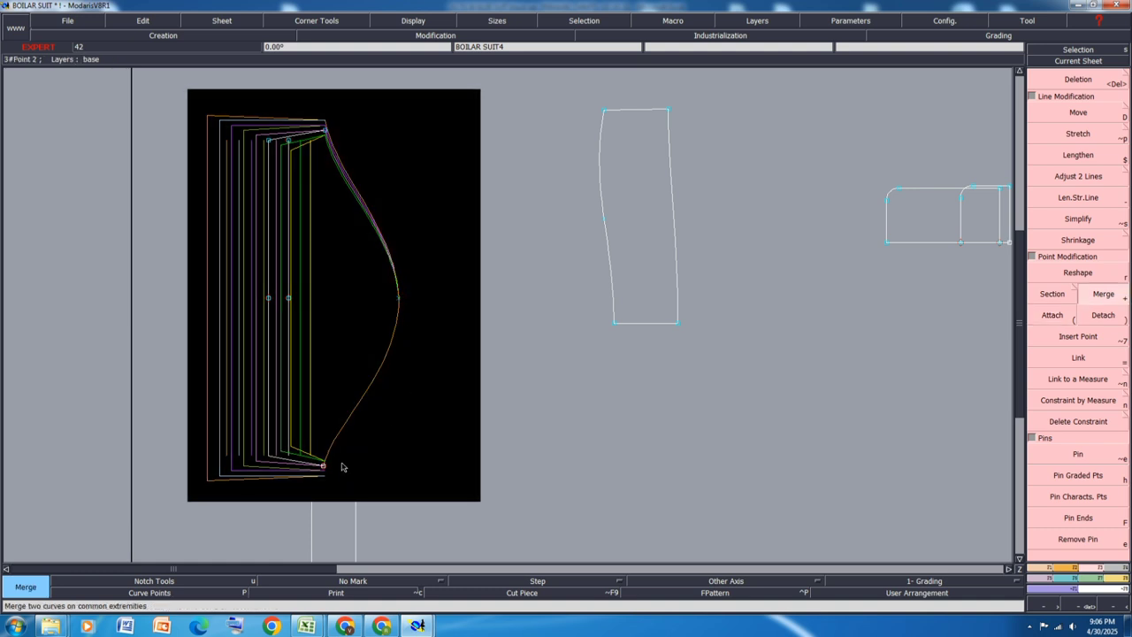
Undo the merge, attachments, deletions and last mirrored lines on the sleeve, and hide the display of all sizes
key(ctrl+z)
key(ctrl+z)
key(ctrl+z)
key(ctrl+z)
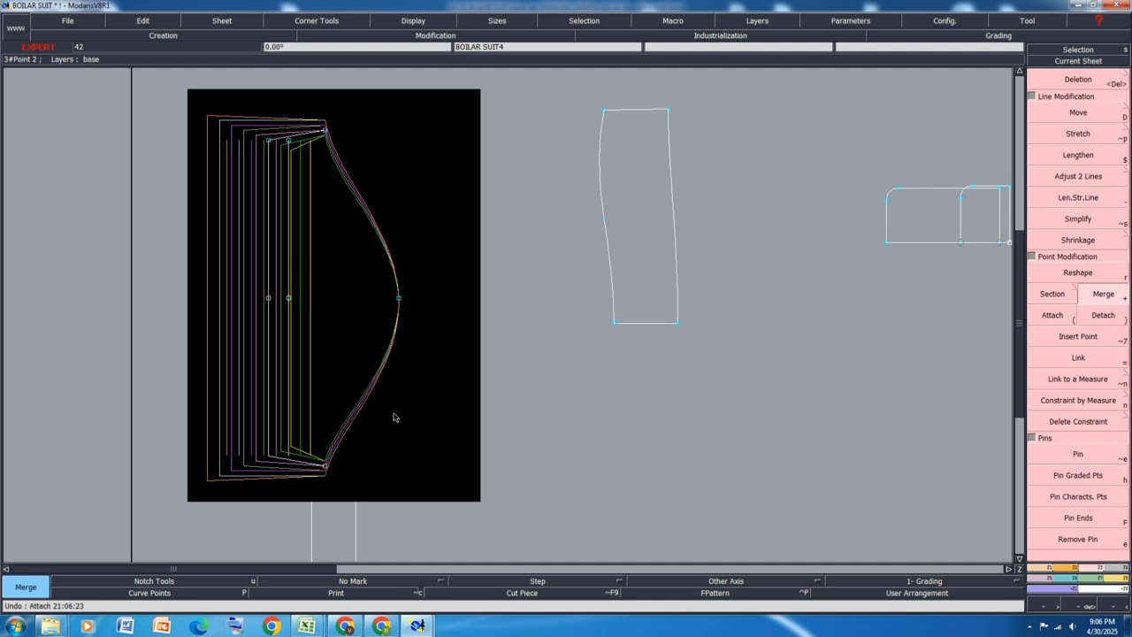
key(ctrl+z)
key(ctrl+z)
key(ctrl+z)
key(ctrl+z)
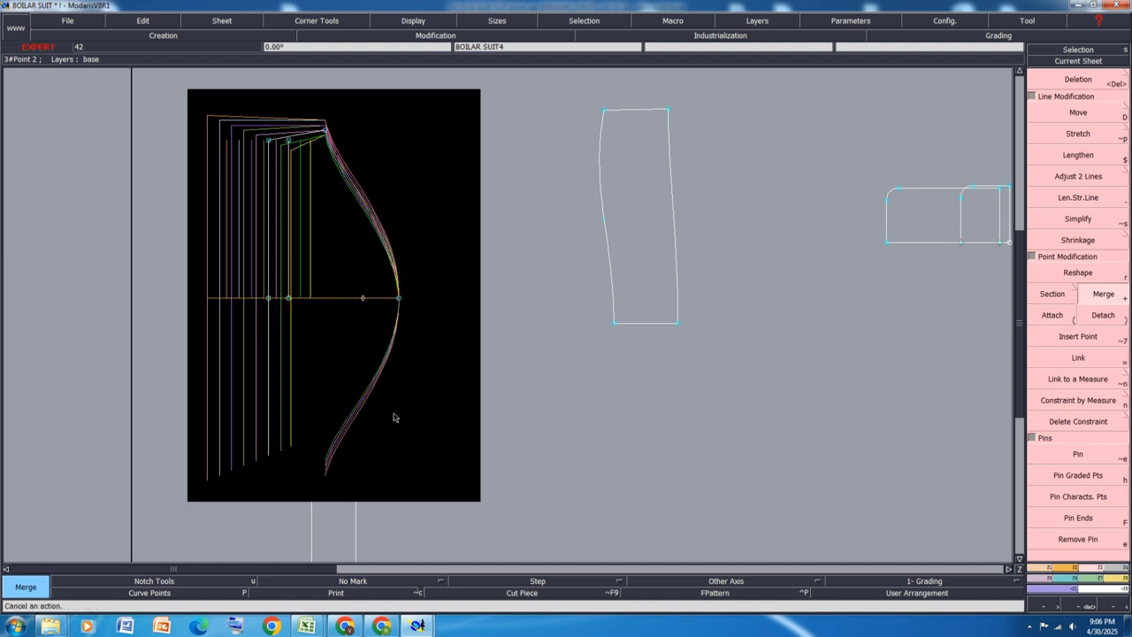
key(space)
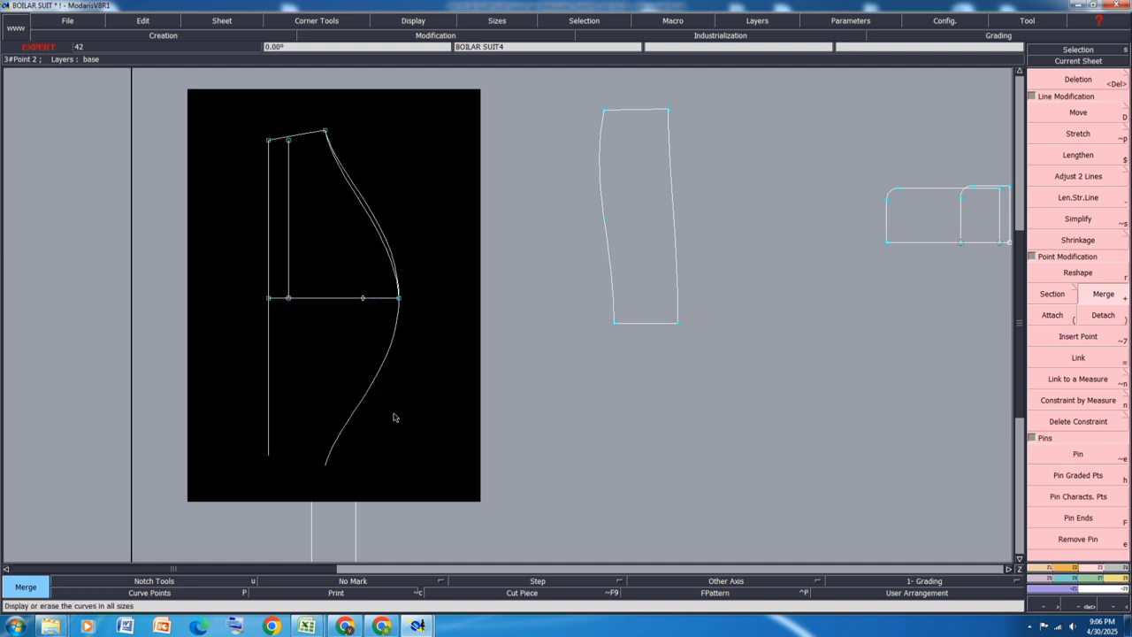
Delete the mirrored cap curve, the mirrored hem line and the symmetry axis with its centre line point
key(Delete)
click(327, 468)
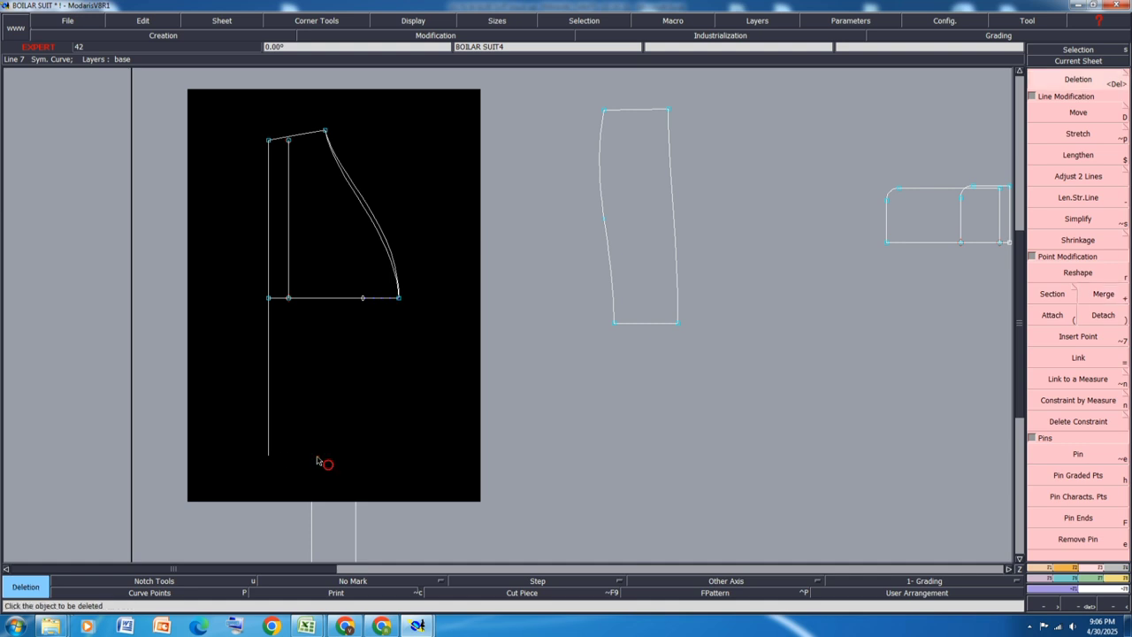
click(269, 450)
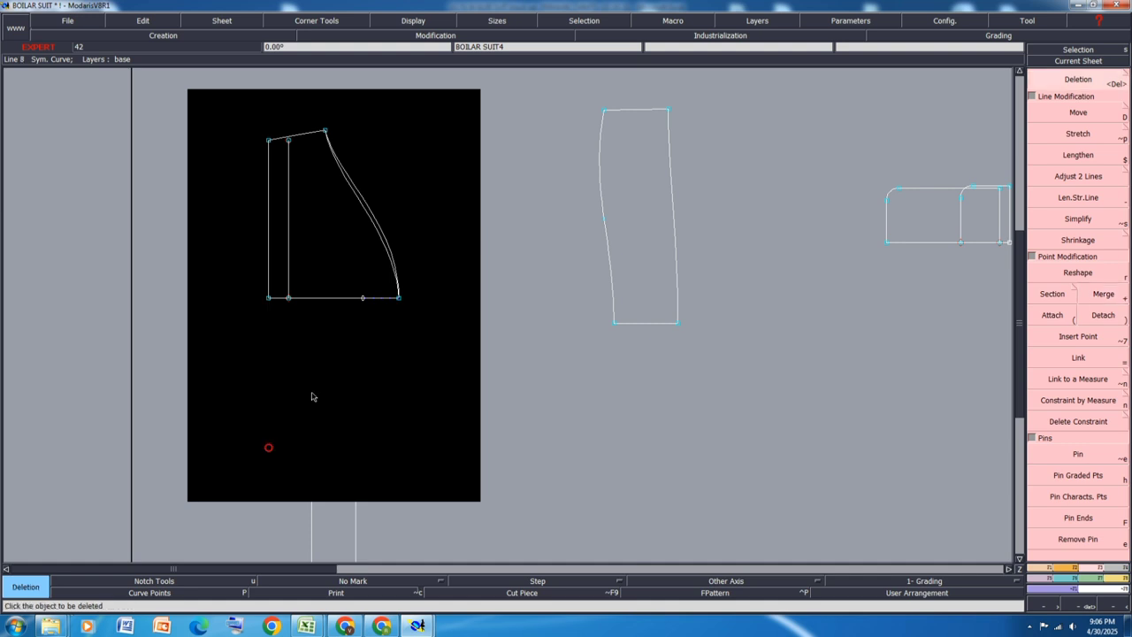
key(BackSpace)
click(362, 296)
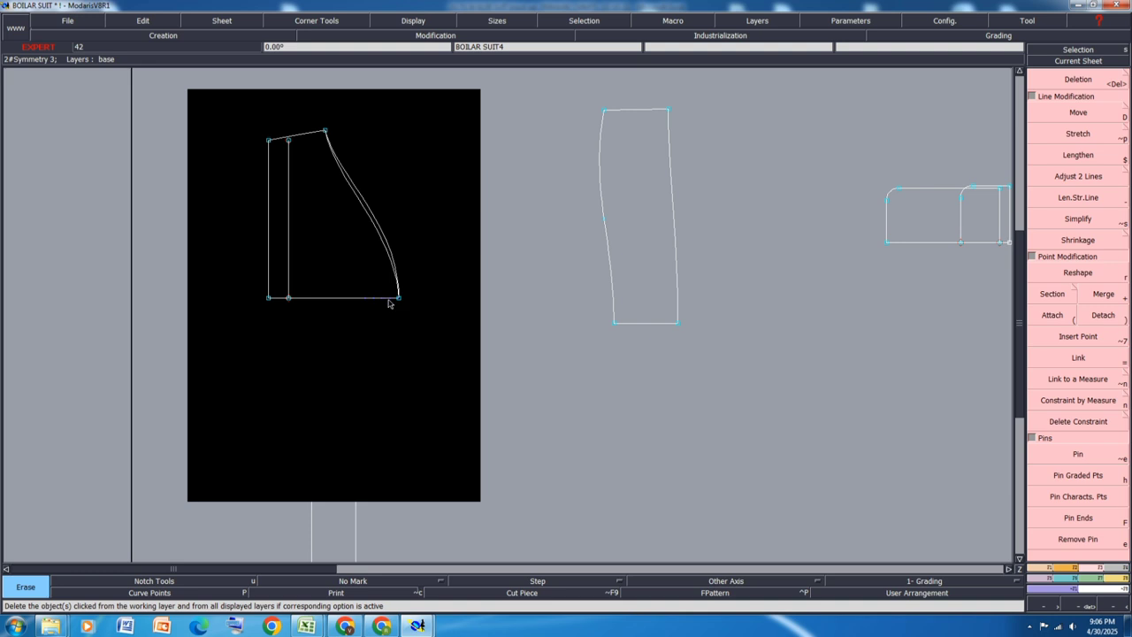
click(387, 299)
Turn off the Curve with Constraint option of the Symmetrize function
click(1037, 568)
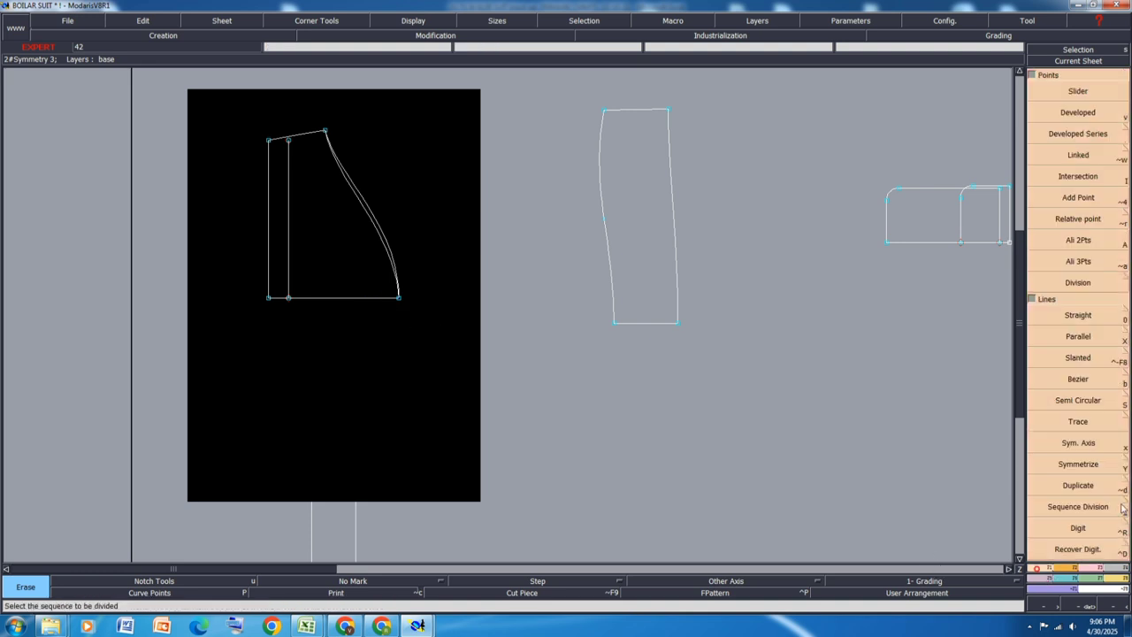
click(1126, 467)
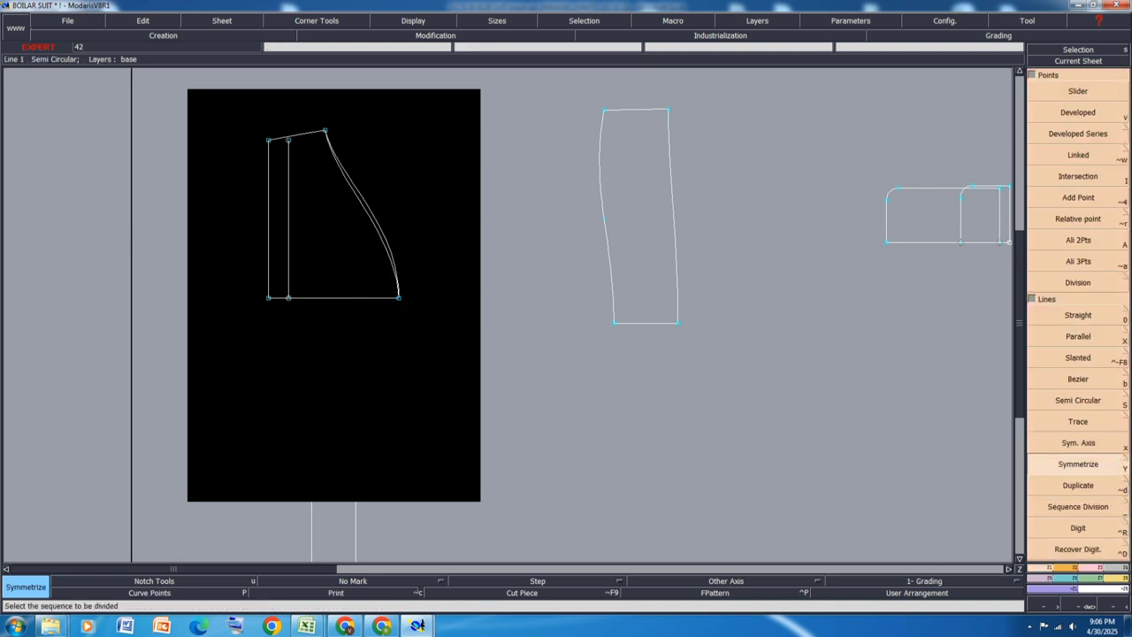
click(1126, 461)
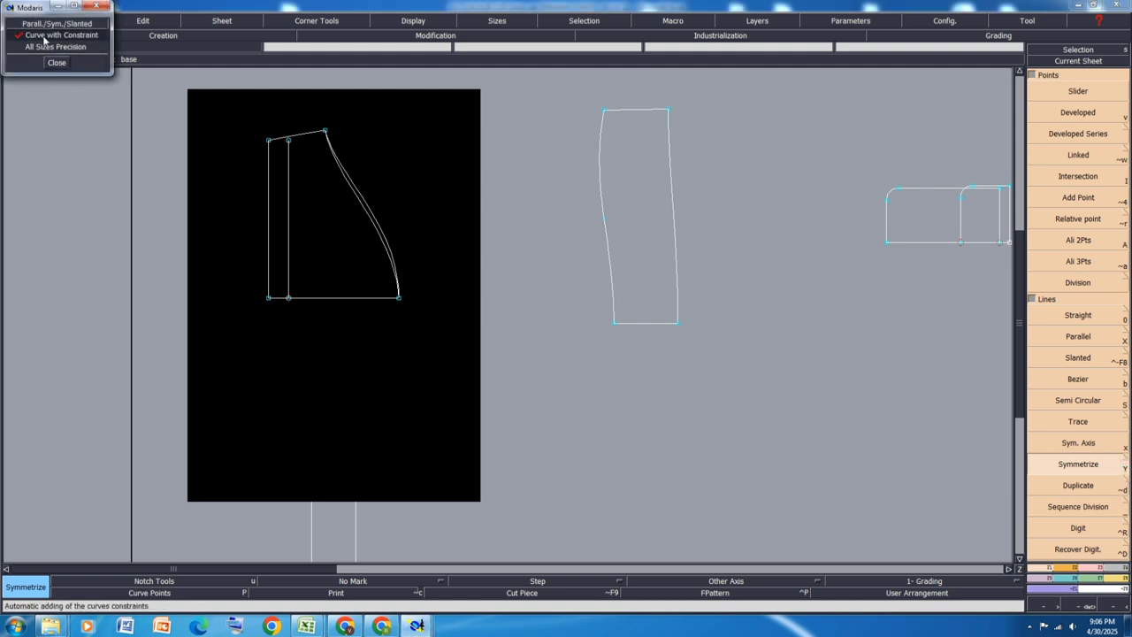
click(43, 35)
click(55, 63)
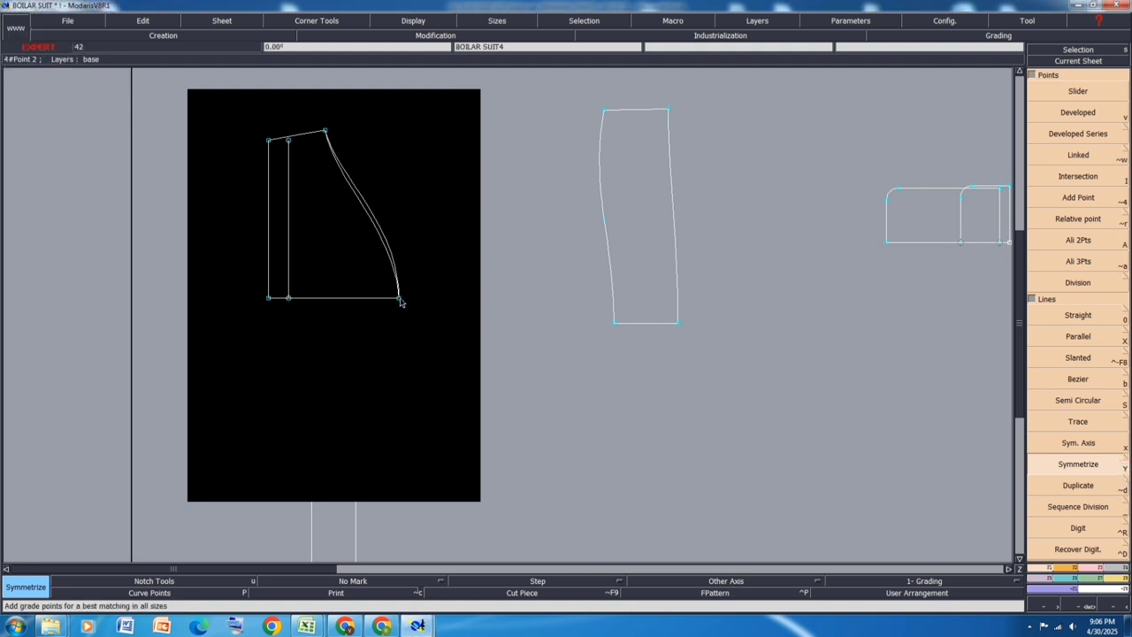
Create a symmetry axis along the sleeve's centre line and mirror the front cap curve, hem line and underarm seam across it
key(x)
click(355, 299)
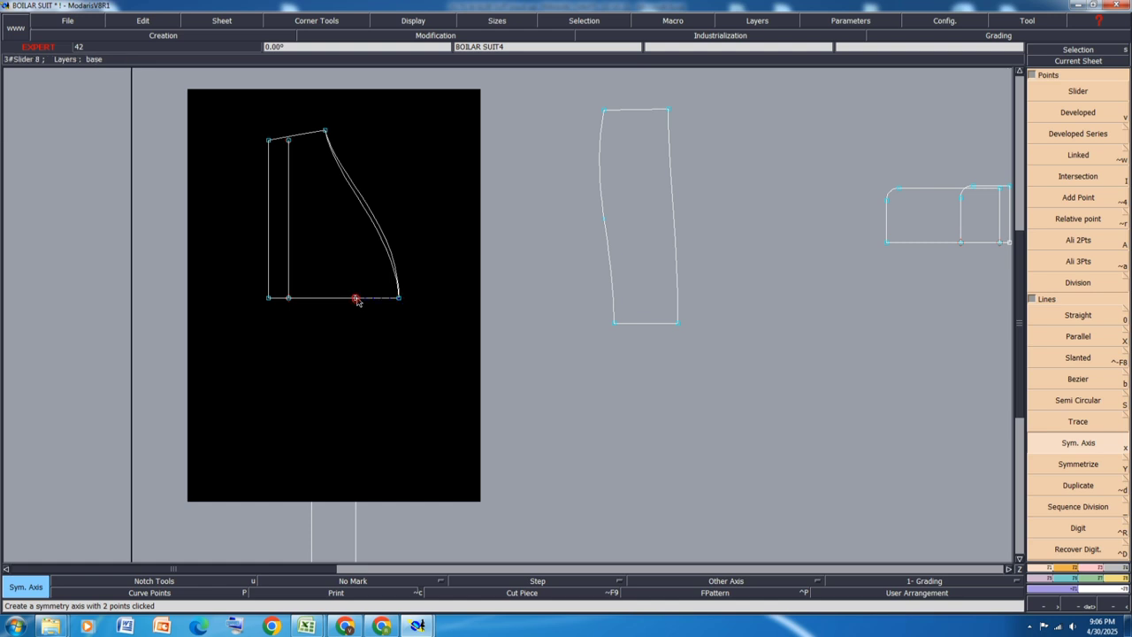
key(shift+y)
click(375, 216)
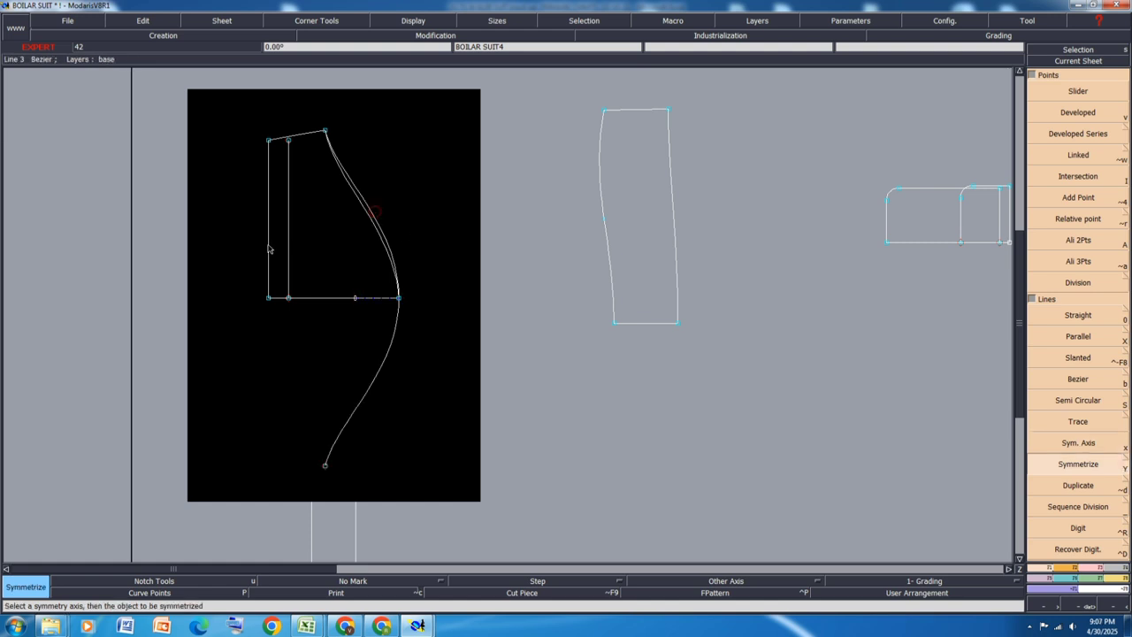
click(270, 241)
click(300, 137)
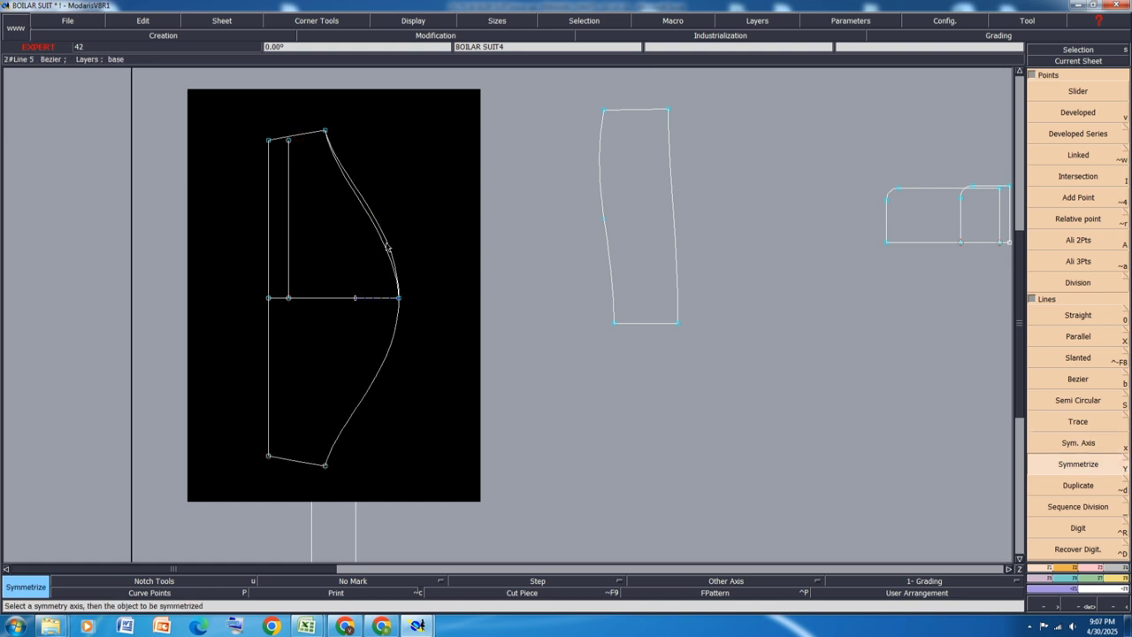
Delete the second cap curve, the sleeve's centre line, the symmetry axis and its leftover point
key(Delete)
click(381, 228)
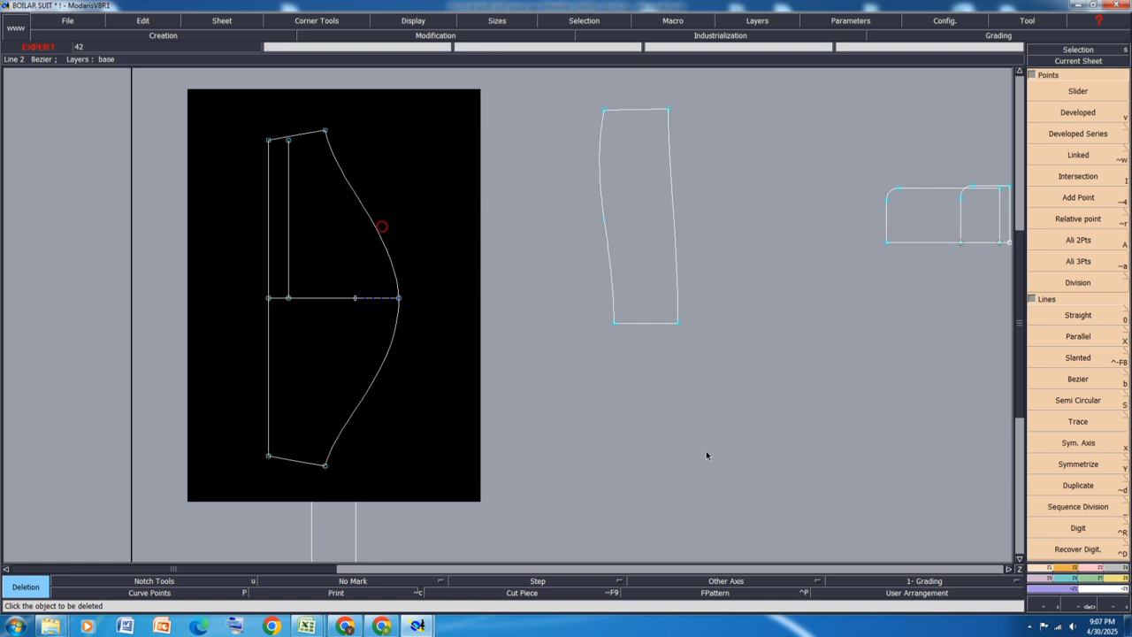
click(317, 297)
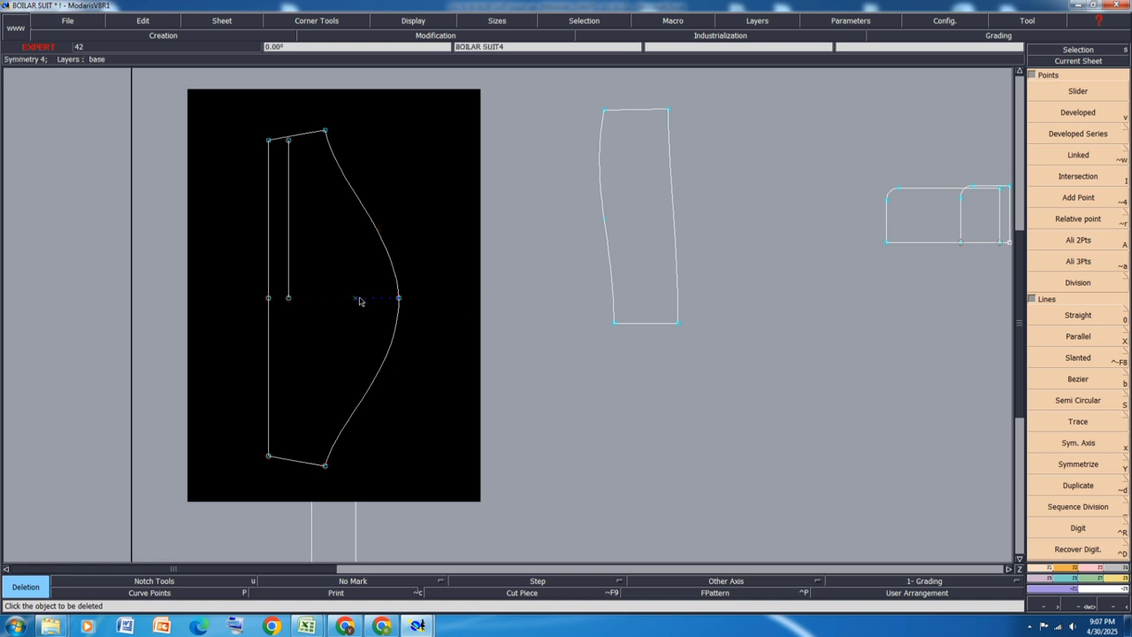
key(BackSpace)
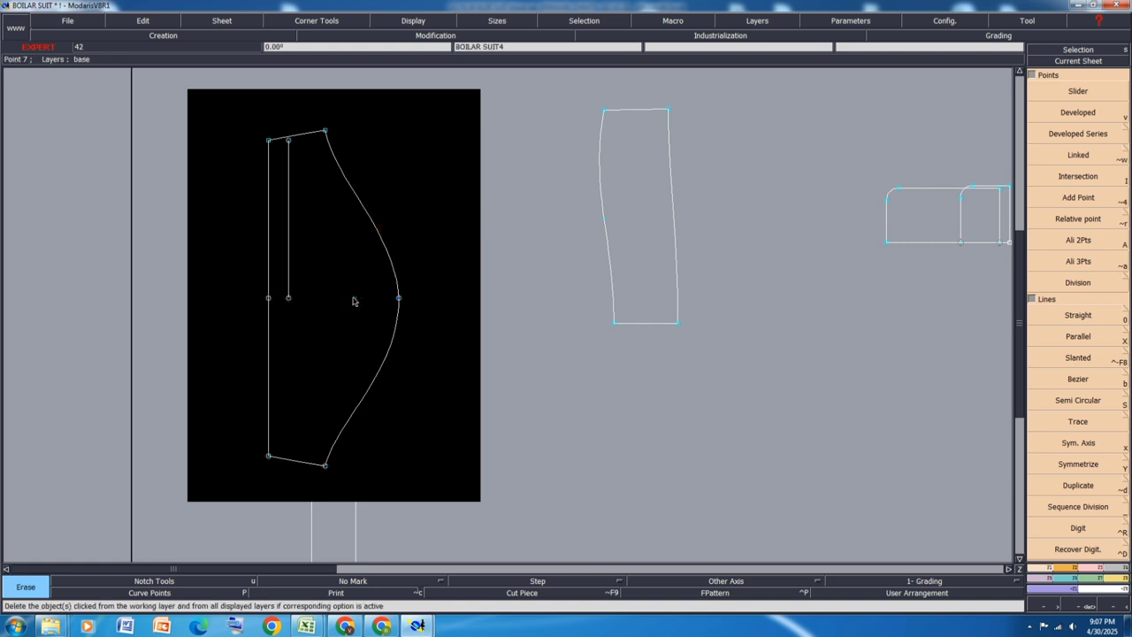
click(354, 297)
Attach the original and mirrored sleeve lines at the crown, hem centre, mirrored underarm point and mirrored hem corner
click(1092, 568)
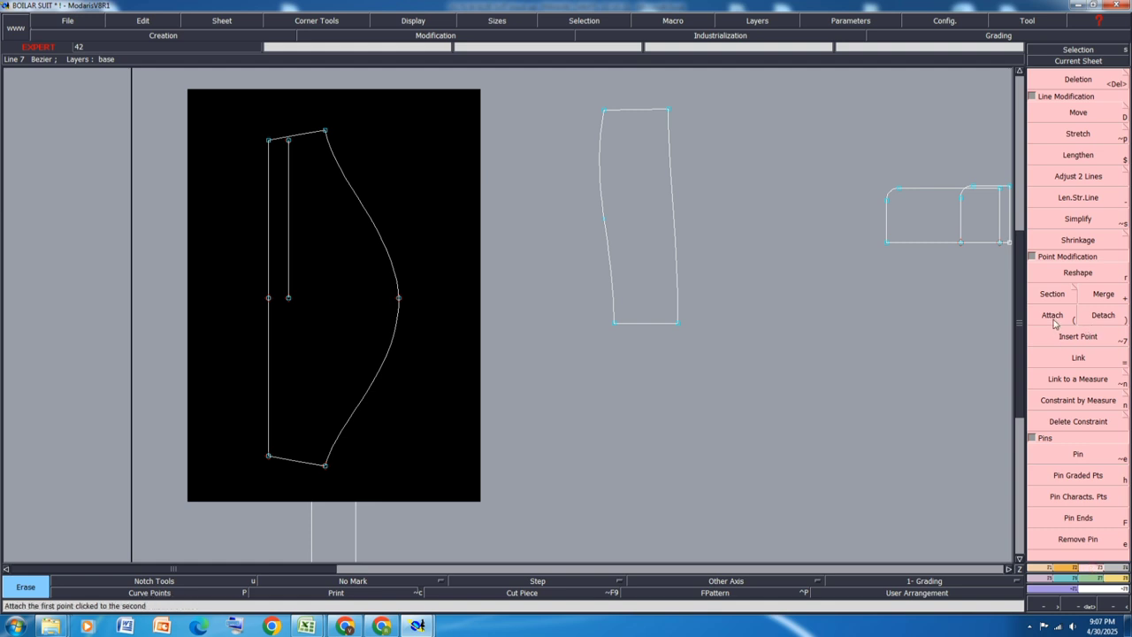
click(1053, 316)
click(399, 298)
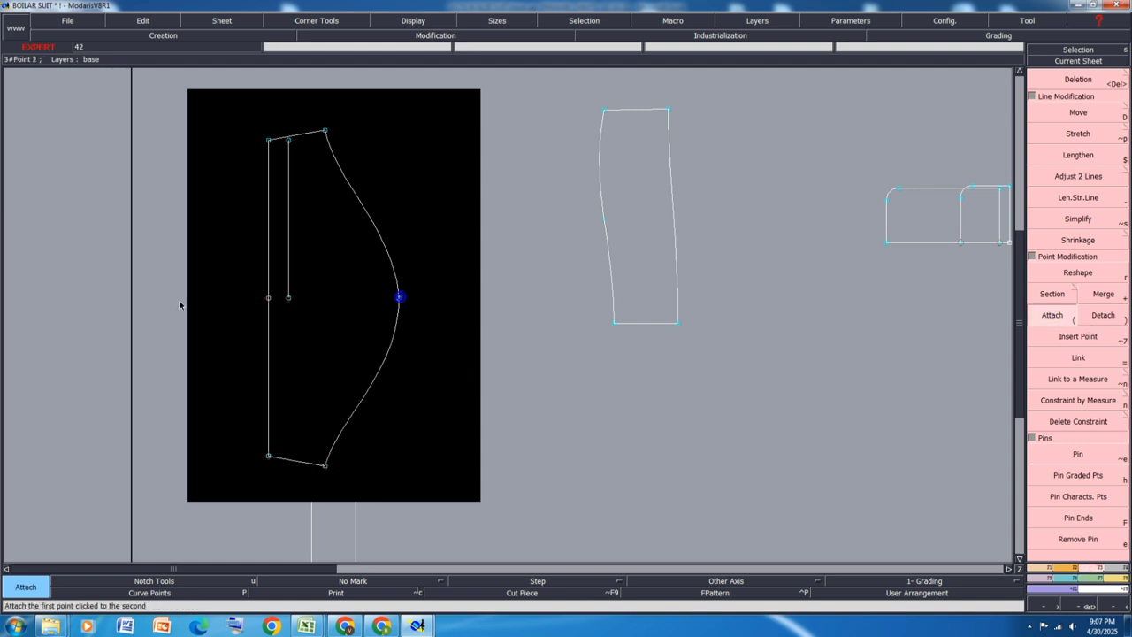
click(268, 298)
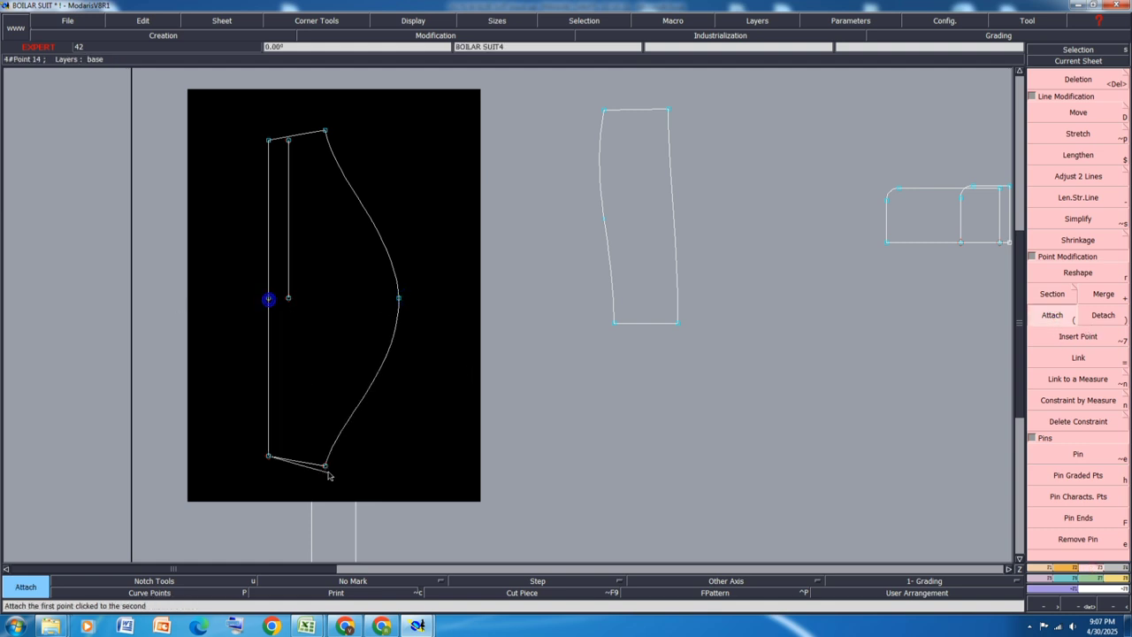
click(269, 299)
click(326, 466)
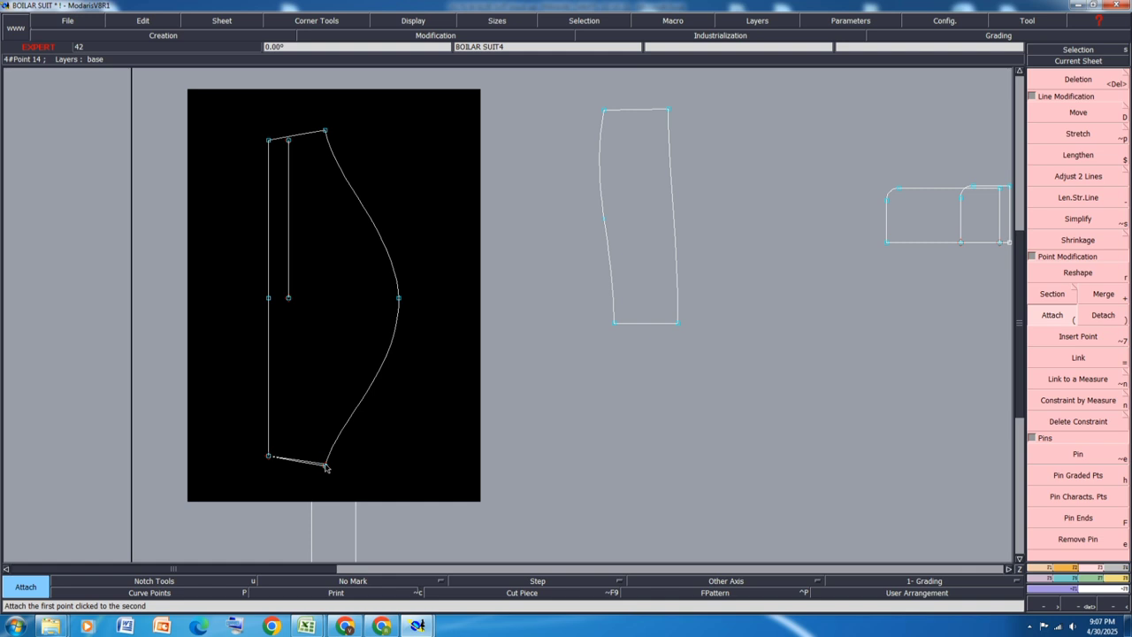
click(269, 456)
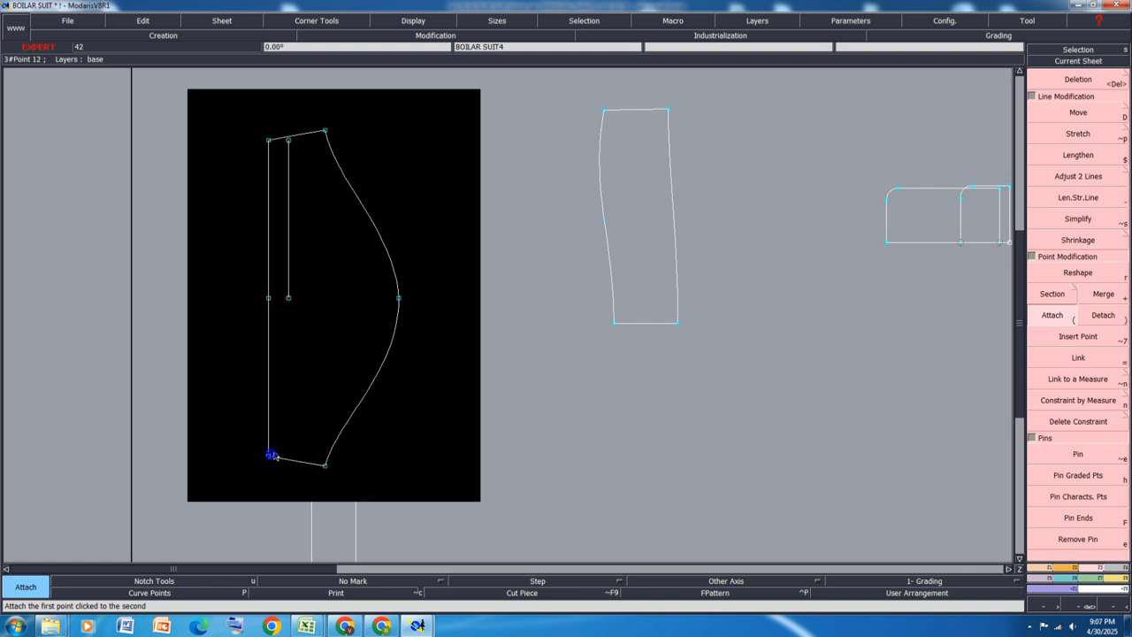
Merge the two cap curves at the crown and save the model, continuing past the anomaly warnings
click(400, 299)
key(plus)
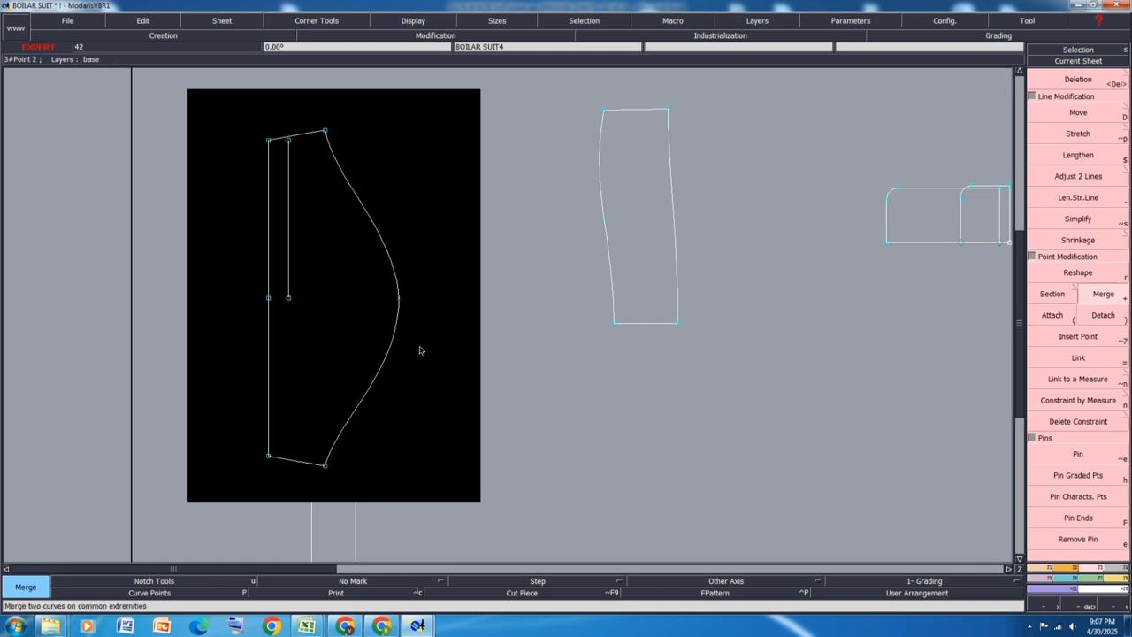
key(ctrl+s)
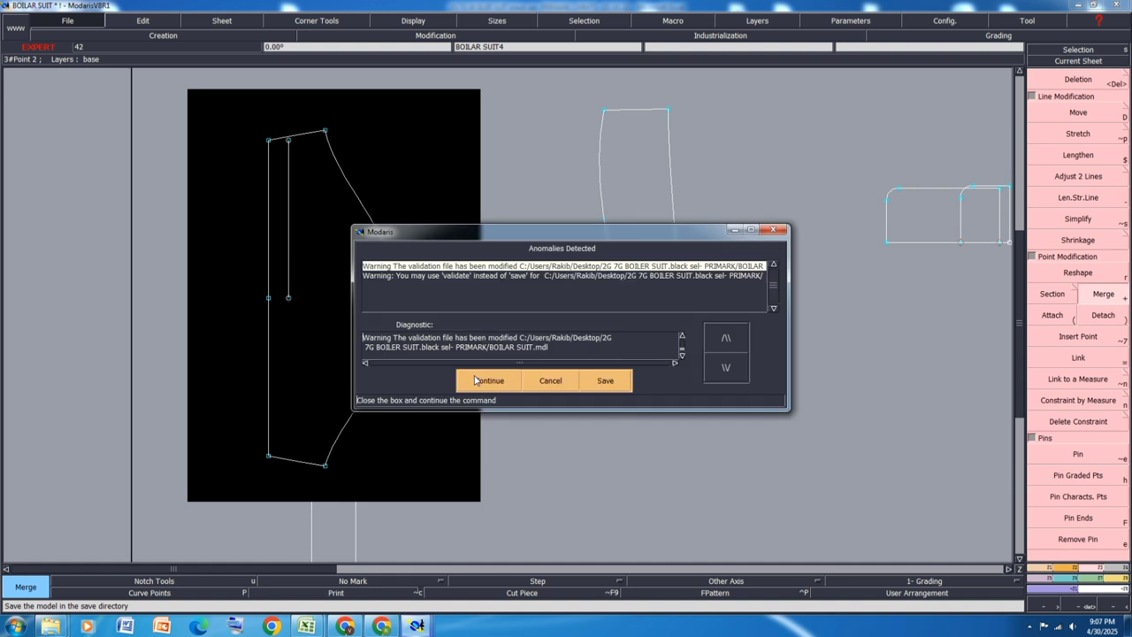
click(475, 379)
Display all sizes and measure the sleeve cap between the two underarm points, comparing it with the armhole in the measurement table
key(F9)
key(F10)
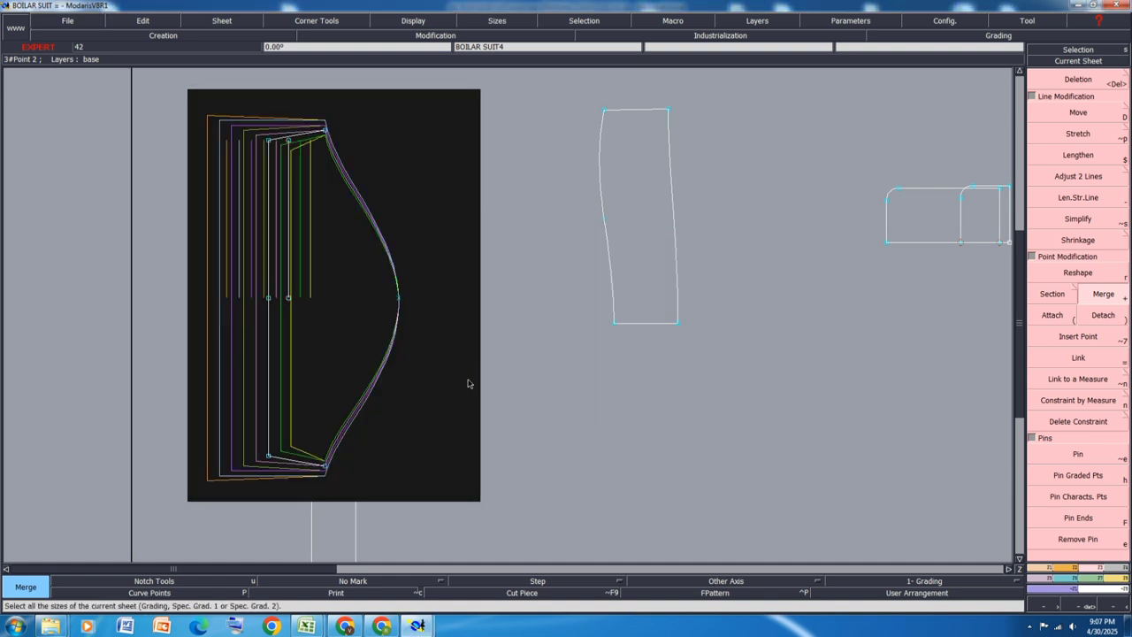
key(l)
click(326, 466)
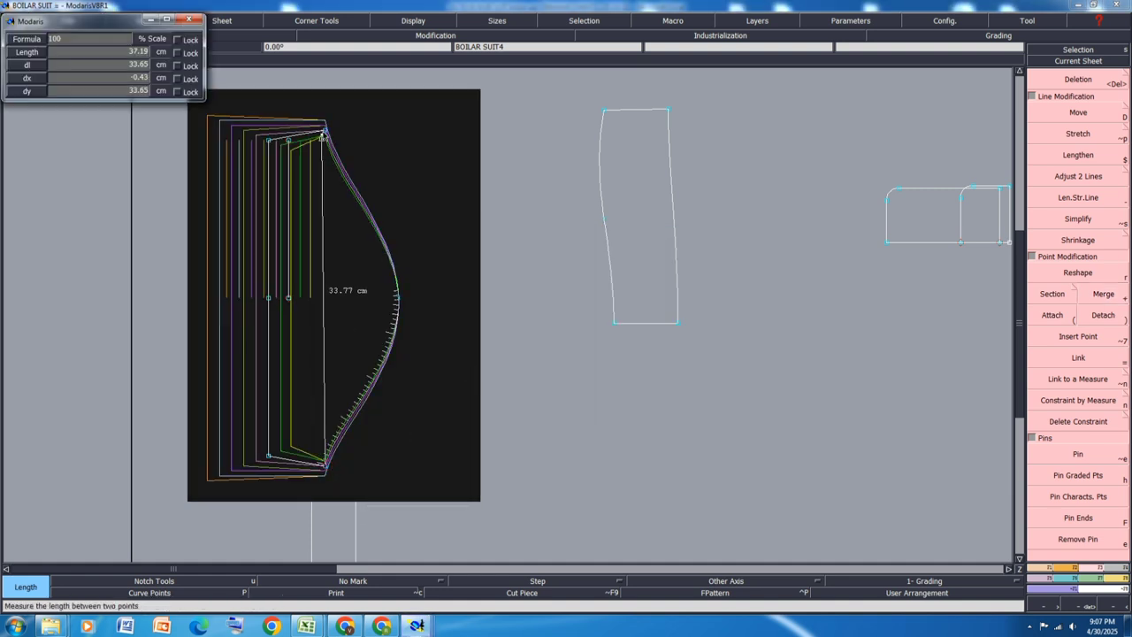
click(323, 131)
key(m)
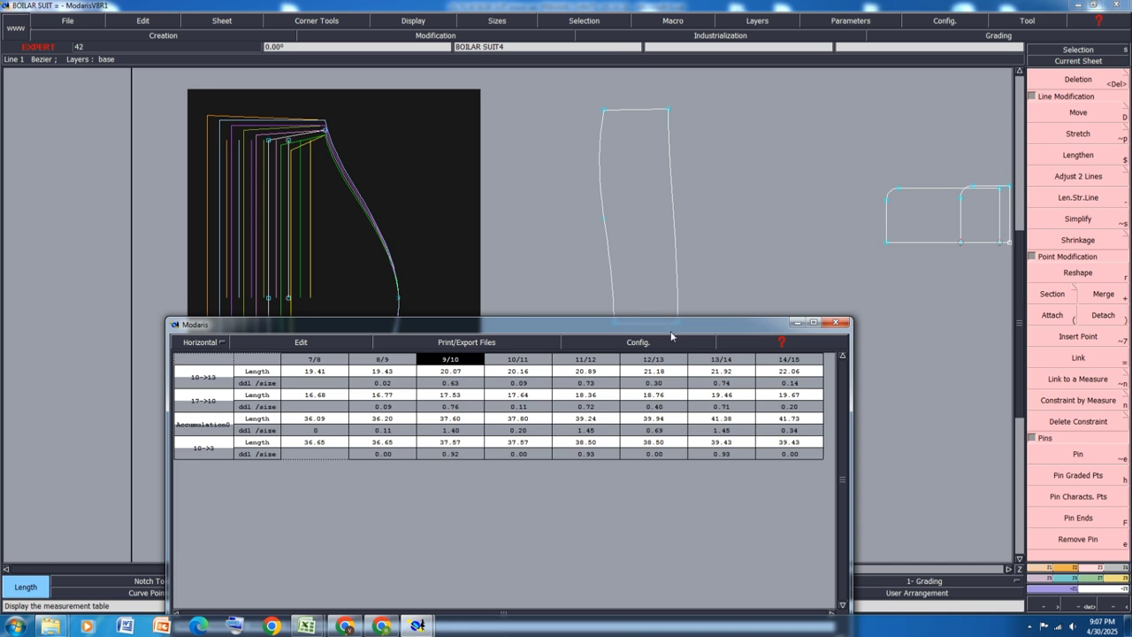
drag(671, 326, 583, 380)
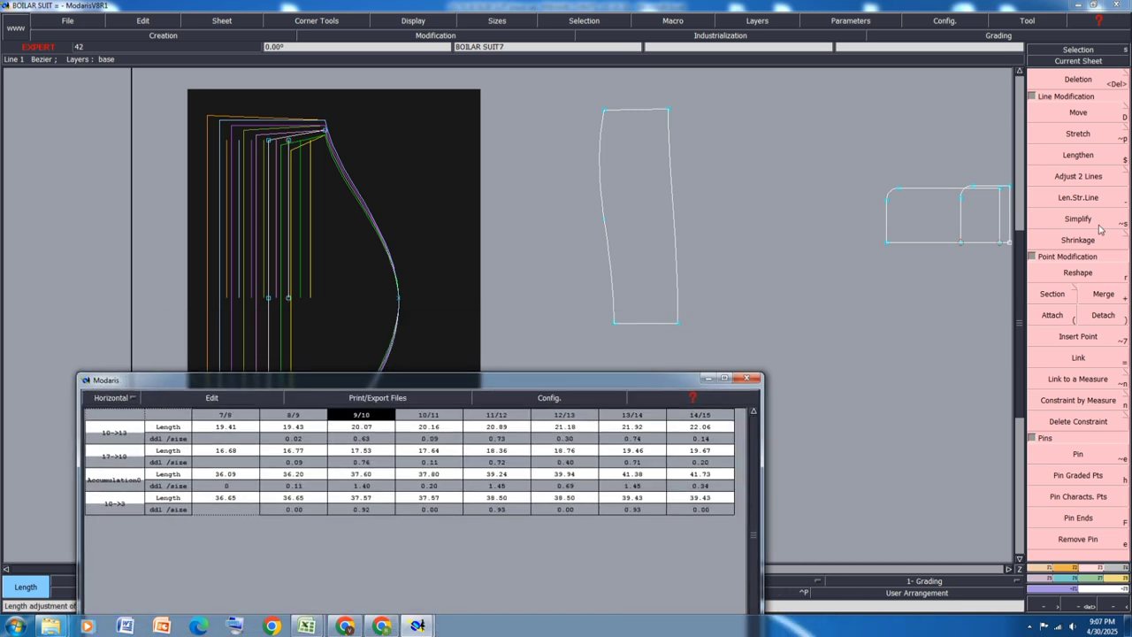
Set the original underarm point's ddx grading to -0.25 for 8/9 to 9/10, 10/11 to 11/12 and 12/13 to 13/14
click(1073, 580)
click(1081, 91)
click(326, 132)
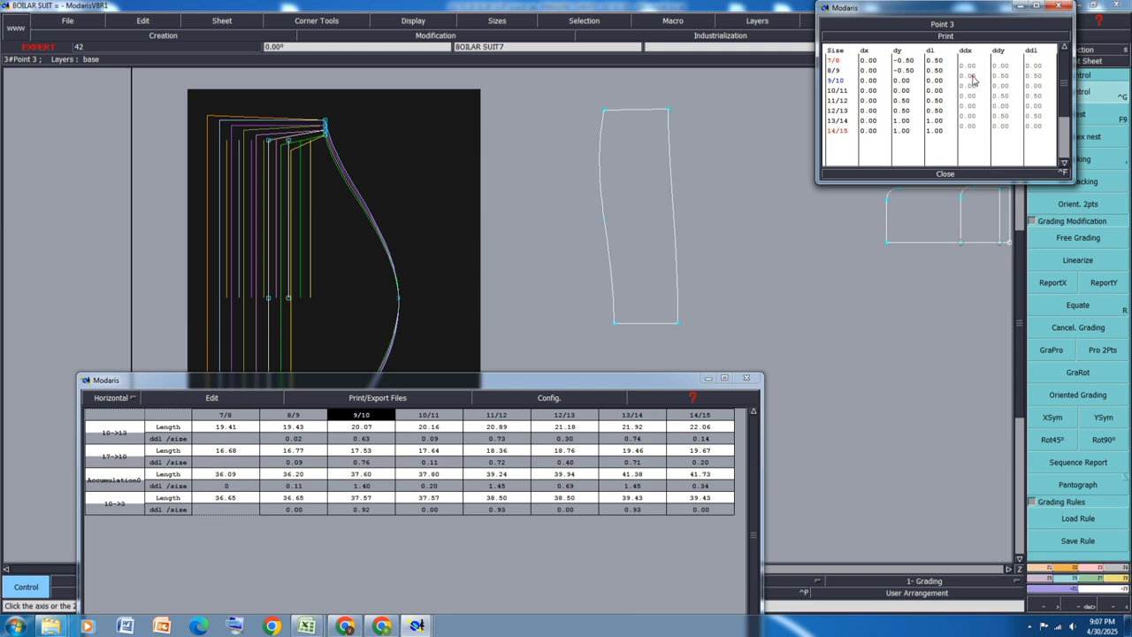
click(972, 76)
text(-0.25)
key(Return)
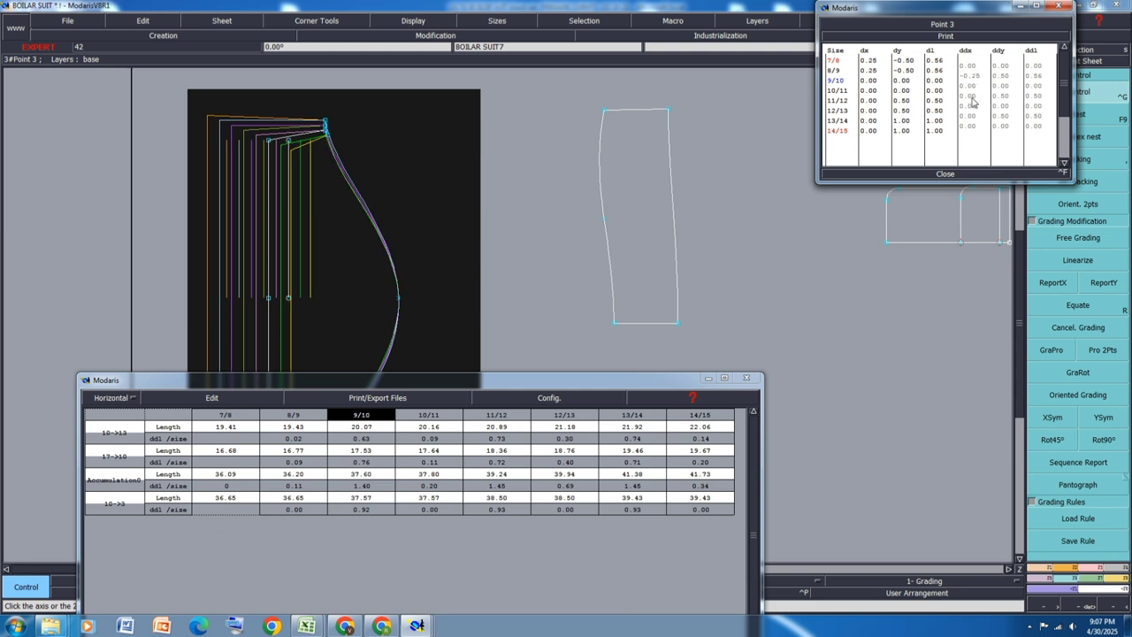
click(972, 99)
text(-0.25)
key(Return)
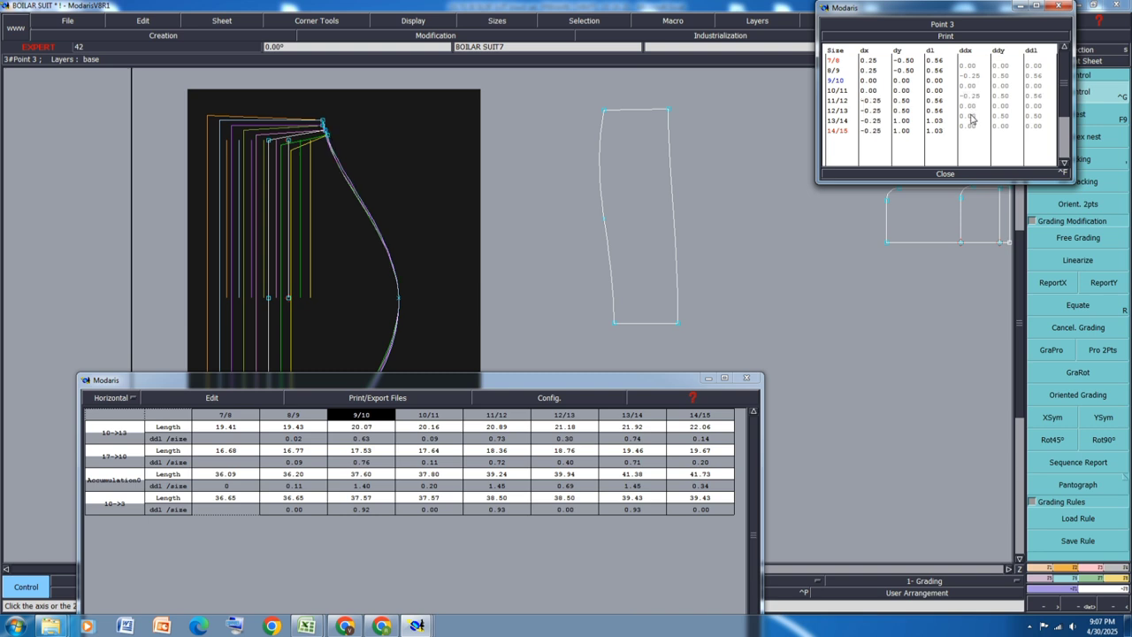
click(971, 115)
text(-)
key(Return)
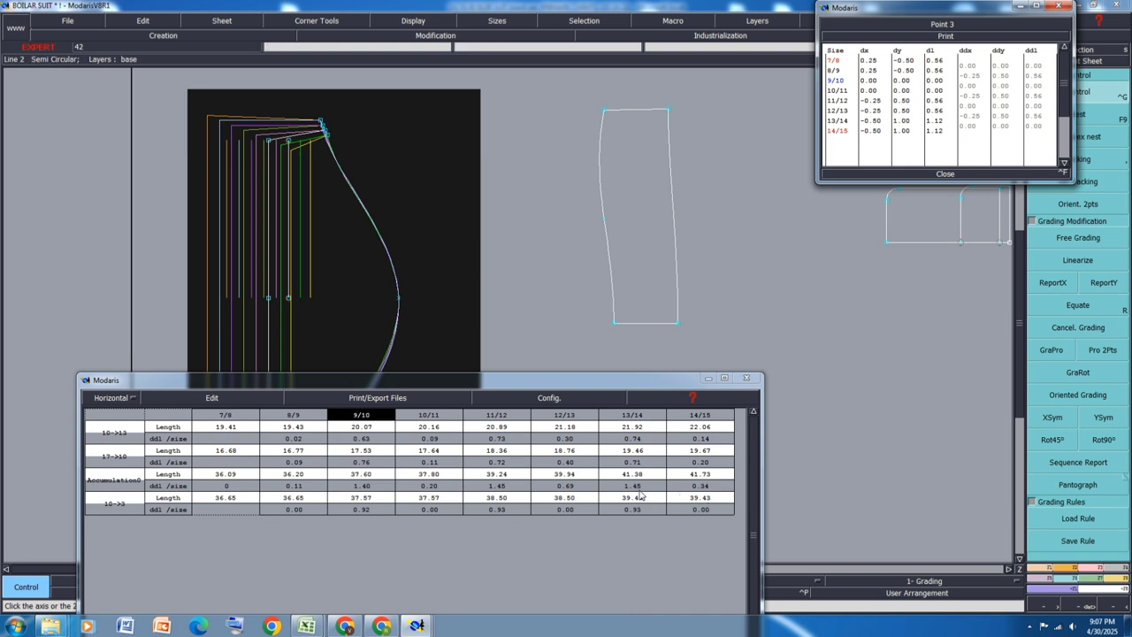
Set the underarm point's ddx to -0.20 between sizes 13/14 and 14/15, and -0.30 between 11/12 and 12/13
click(970, 126)
text(-0.2)
key(Return)
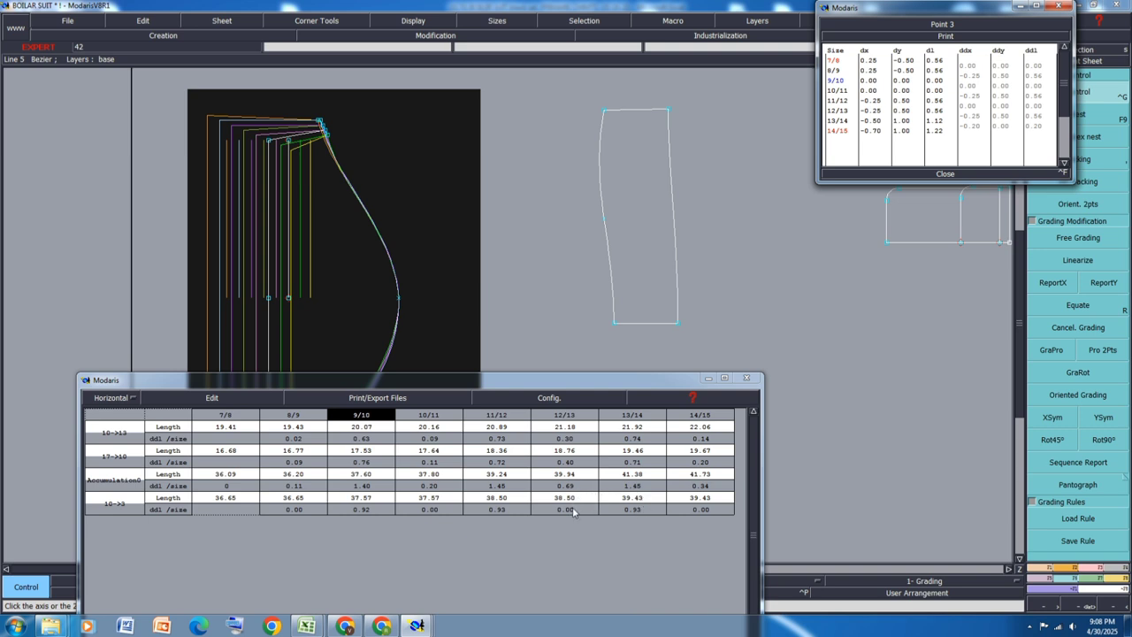
click(970, 106)
text(-0.3)
key(Return)
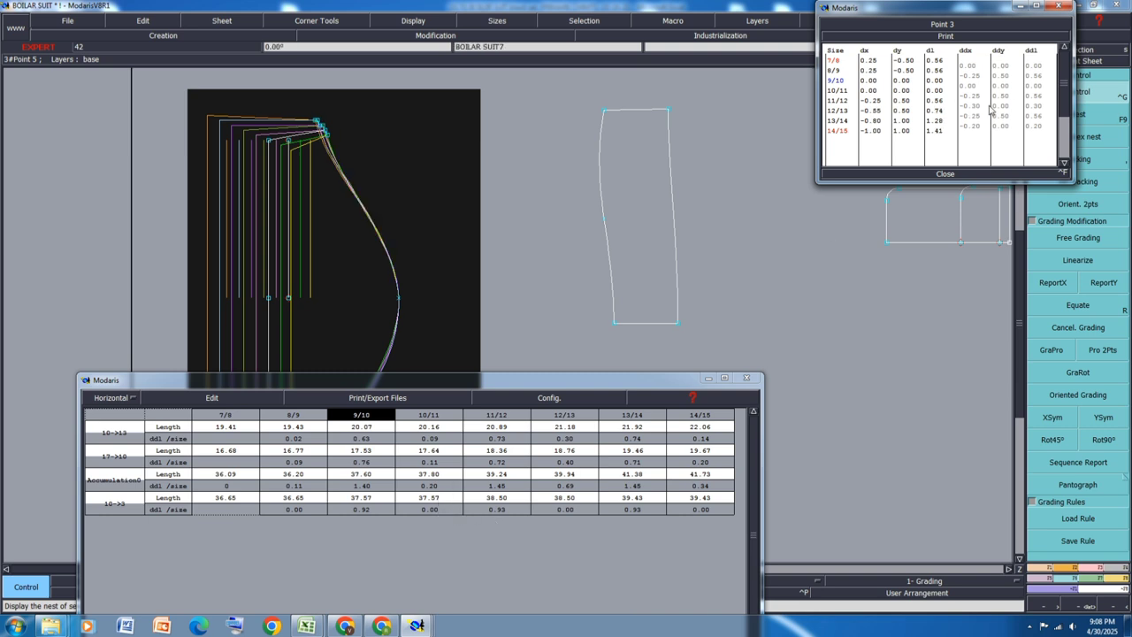
Set the underarm point's ddx to -0.20 between 9/10 and 10/11 and -0.10 between 7/8 and 8/9, and close the grading table
click(974, 87)
text(-.2)
key(Return)
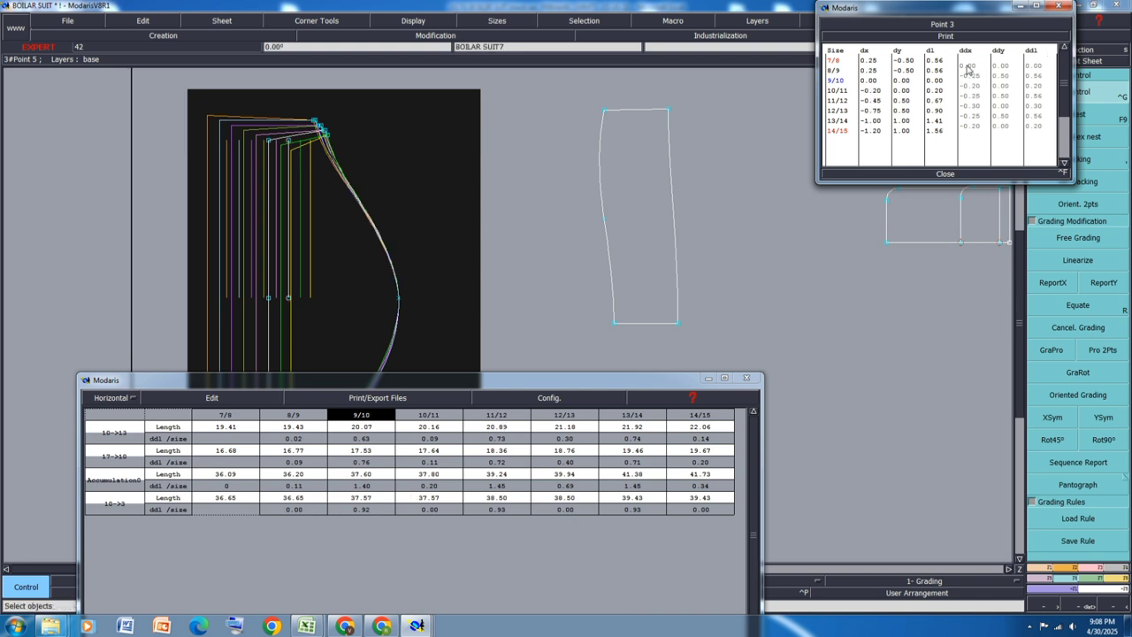
click(969, 67)
text(-.1)
key(Return)
click(953, 174)
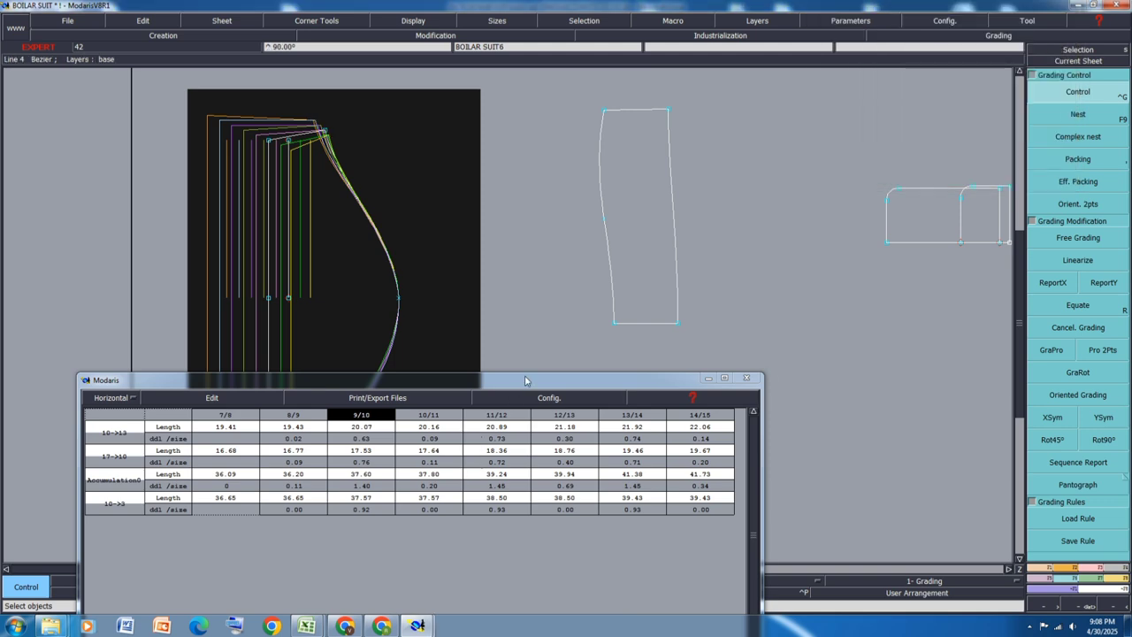
Copy the X grading of the original underarm point to the mirrored underarm point with ReportX
drag(525, 380, 517, 505)
click(1042, 281)
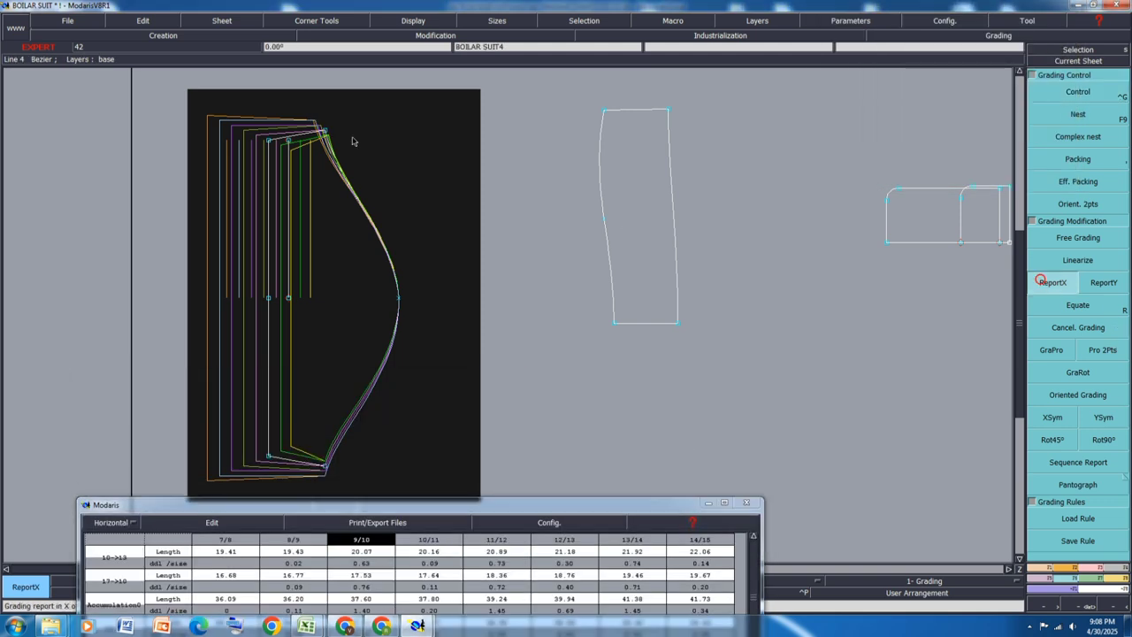
click(324, 131)
click(324, 467)
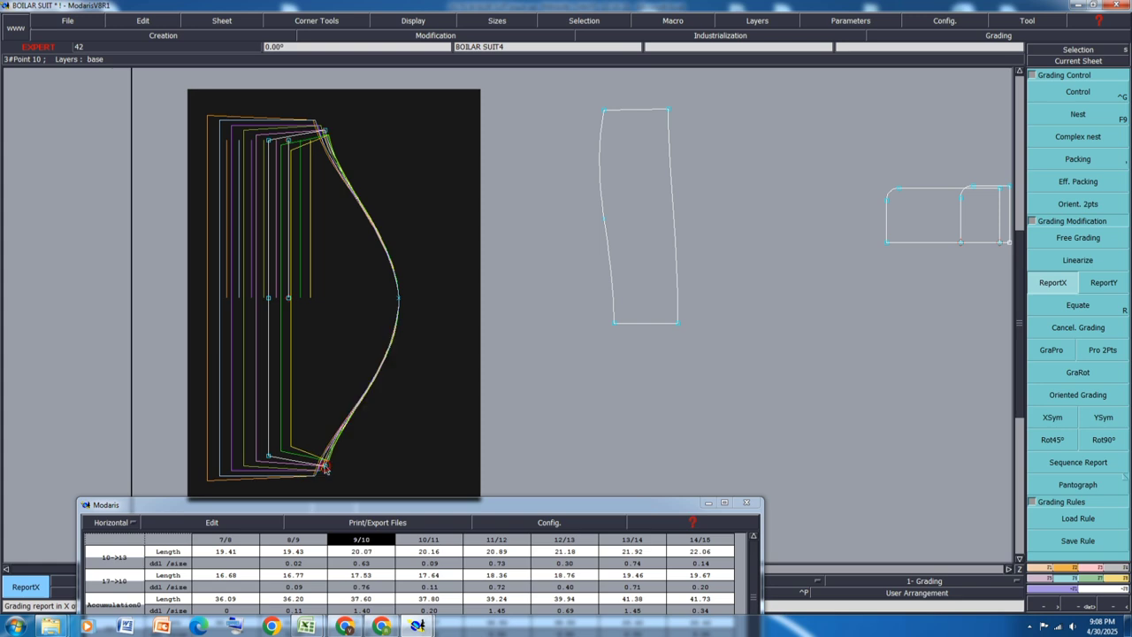
Remeasure the full sleeve cap between the underarm points and compare each size with the accumulated armhole length
key(l)
click(325, 466)
click(325, 131)
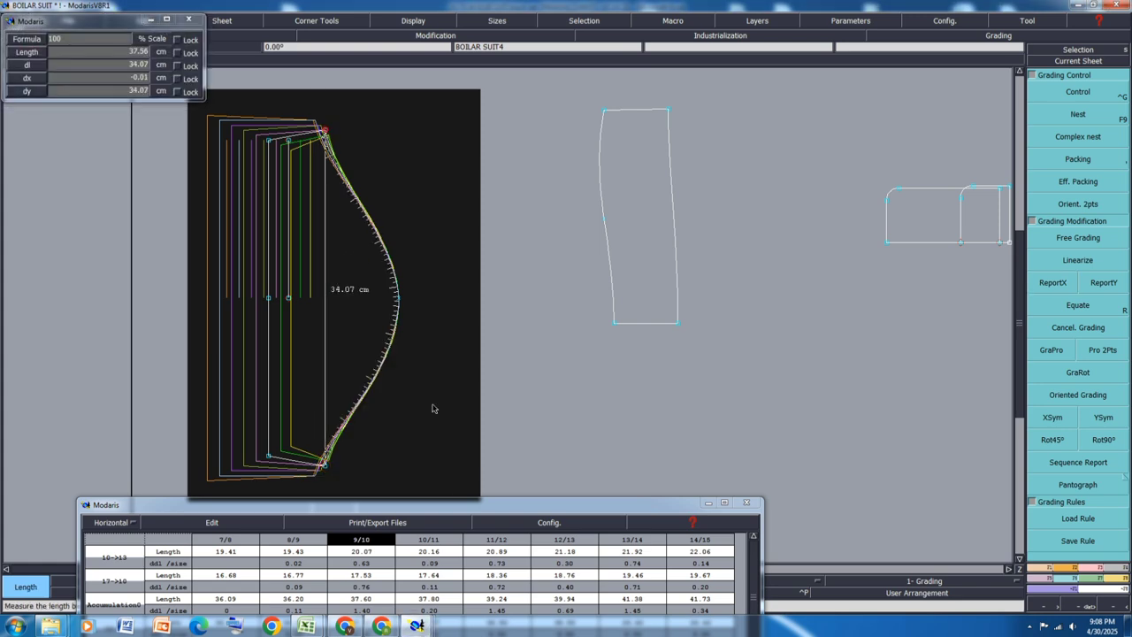
drag(473, 515, 505, 229)
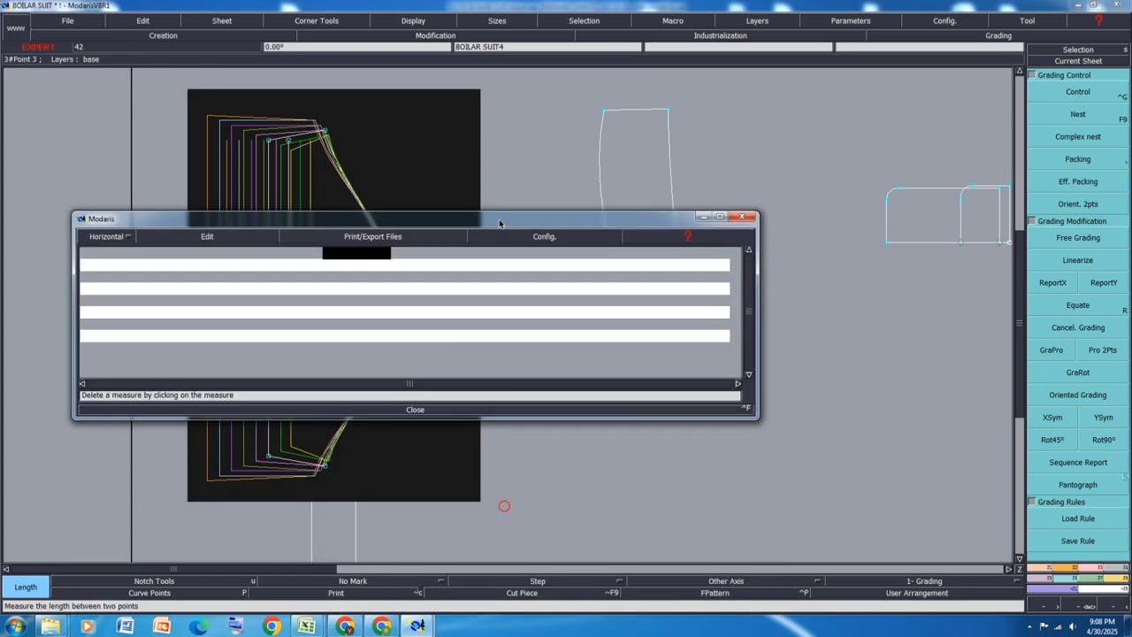
drag(756, 415, 899, 504)
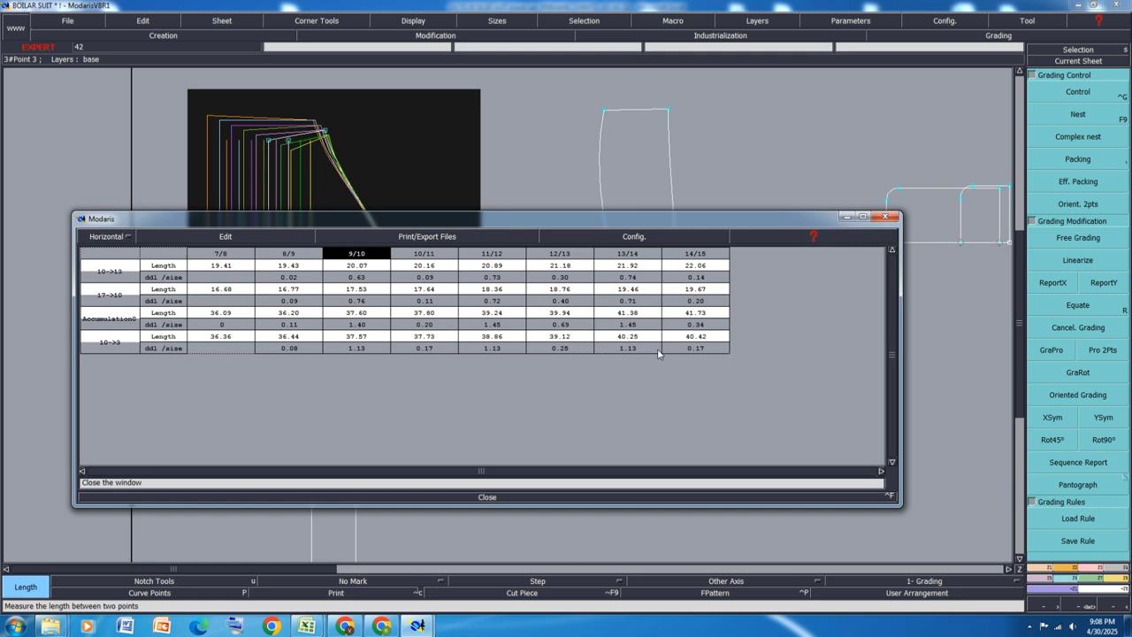
click(847, 216)
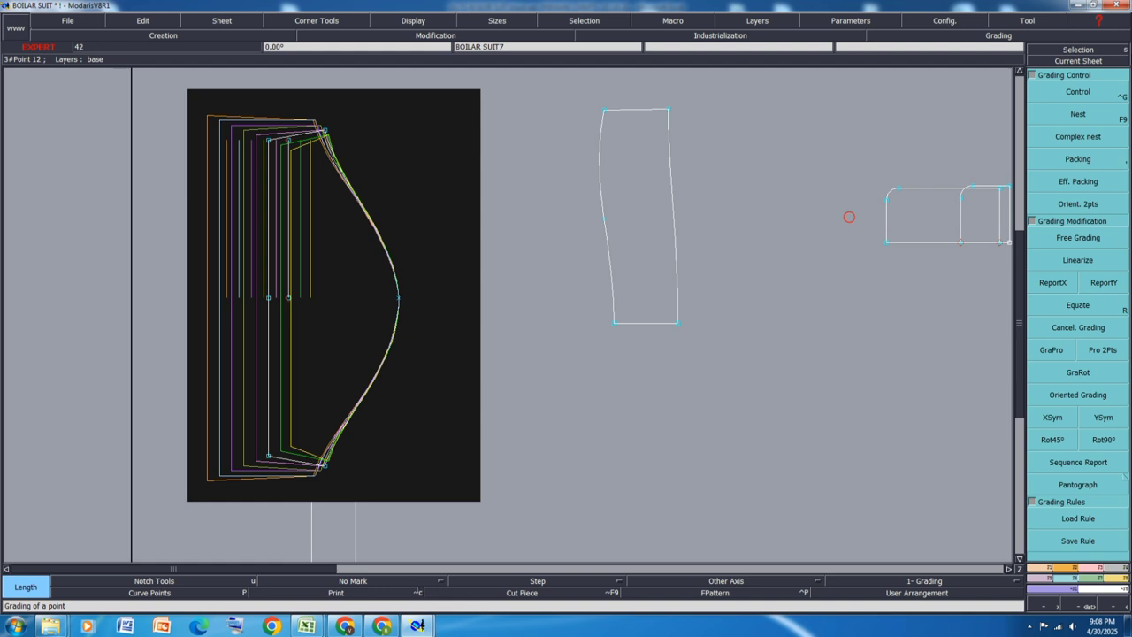
Set the original underarm point's ddx to -0.30 for 9/10 to 10/11 and 10/11 to 11/12, and -0.50 for 11/12 to 12/13
click(1086, 90)
click(325, 130)
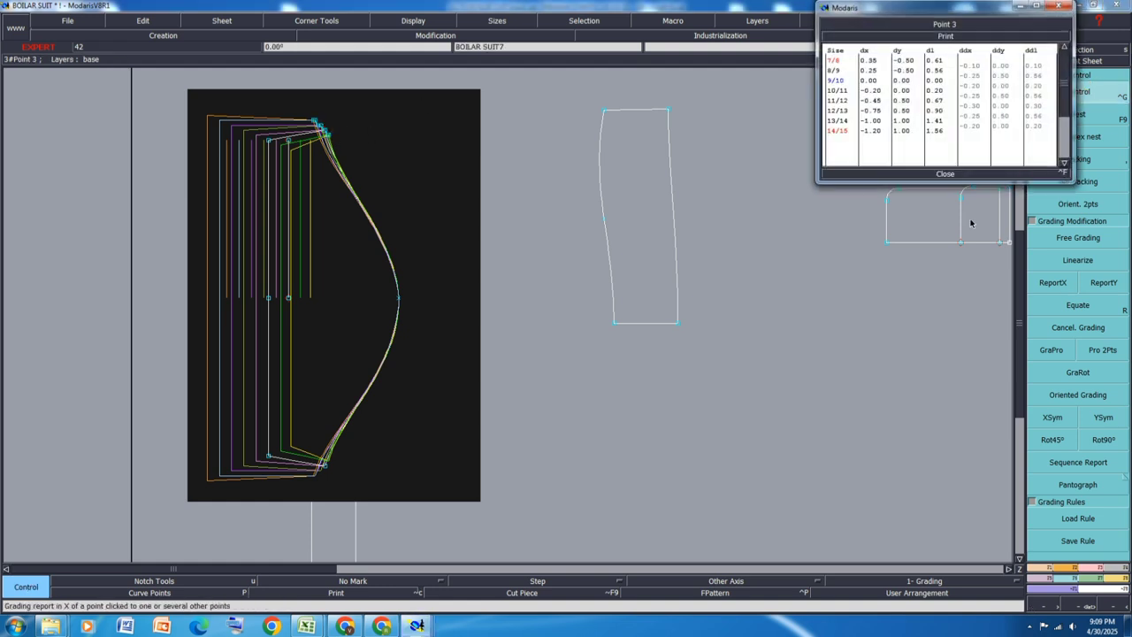
click(979, 87)
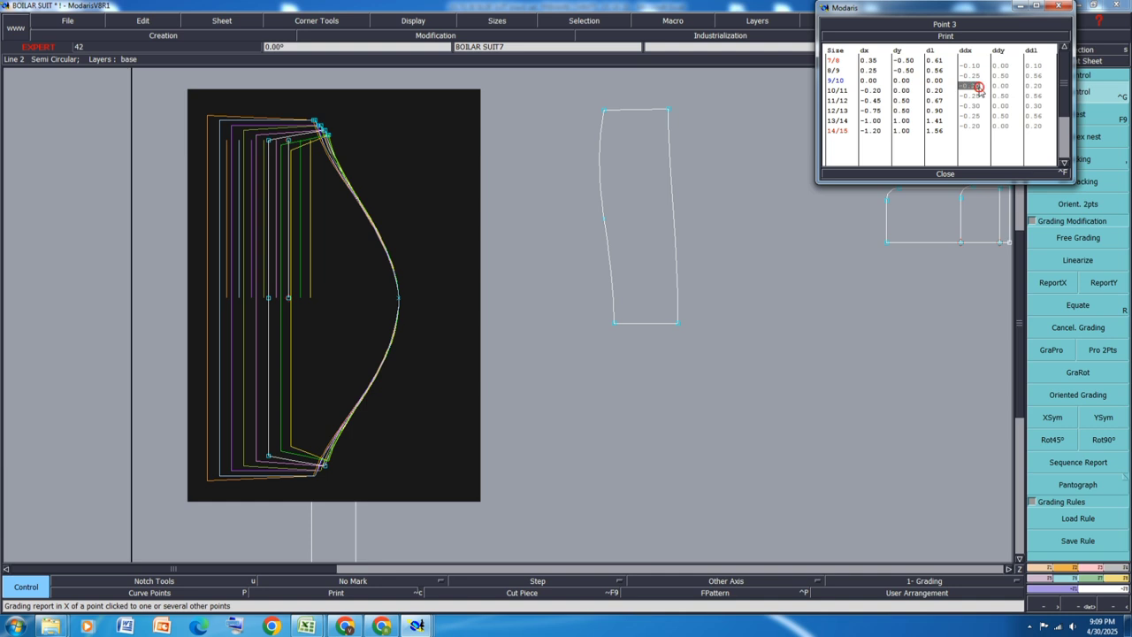
text(-0.3)
key(Return)
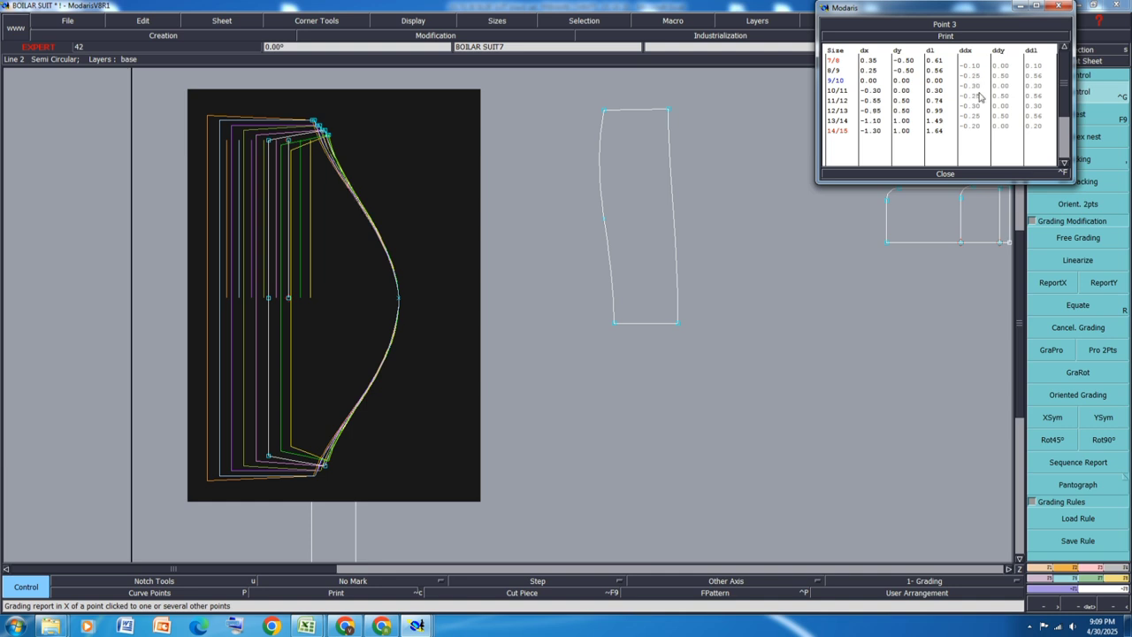
click(978, 94)
text(-0.3)
key(Return)
click(977, 106)
text(-0.5)
key(Return)
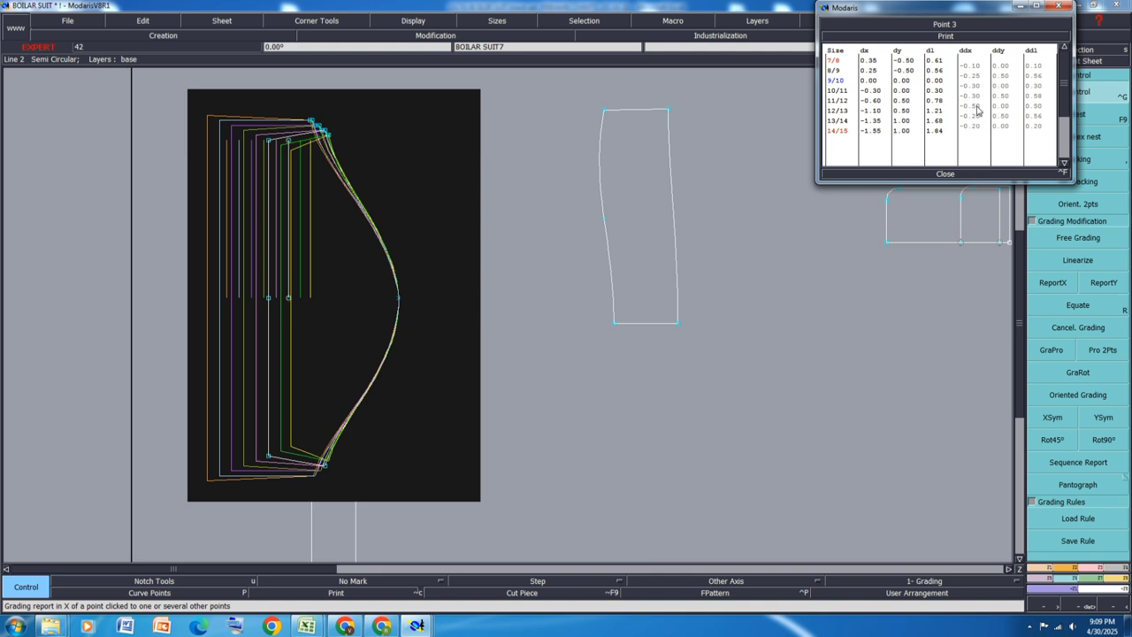
Set the original underarm point's ddx to -0.35 for 11/12 to 12/13 and -0.50 for 10/11 to 11/12
click(977, 106)
text(-0.35)
key(Return)
click(976, 95)
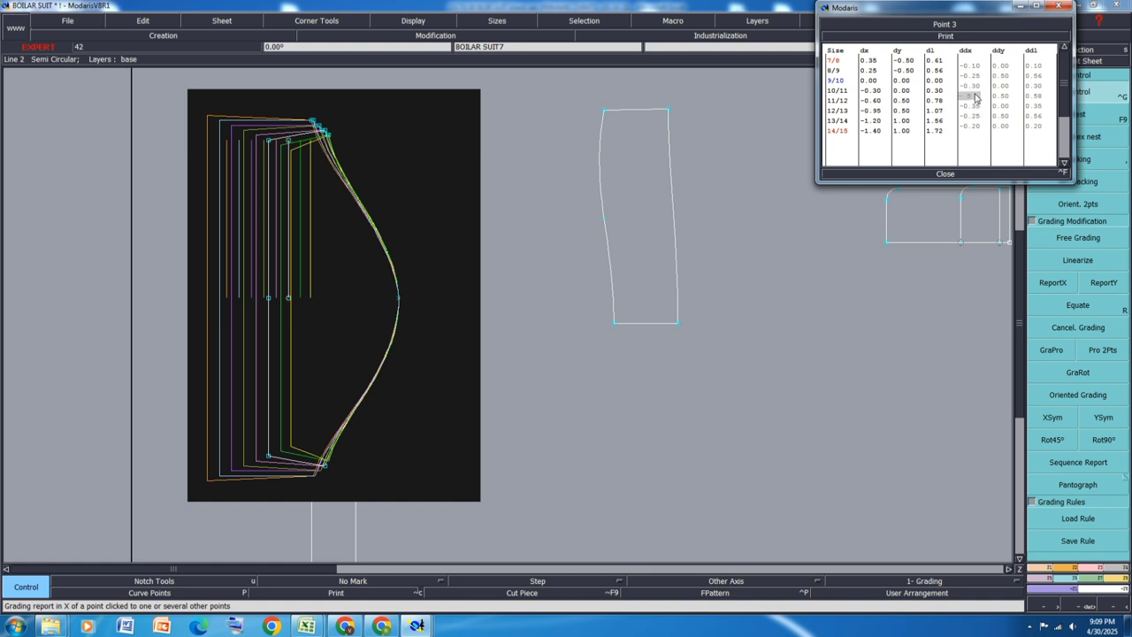
text(-0.50)
key(Return)
Set the original underarm point's ddx to -0.50 for 12/13 to 13/14 and -0.30 for 13/14 to 14/15, and close the grading table
click(974, 116)
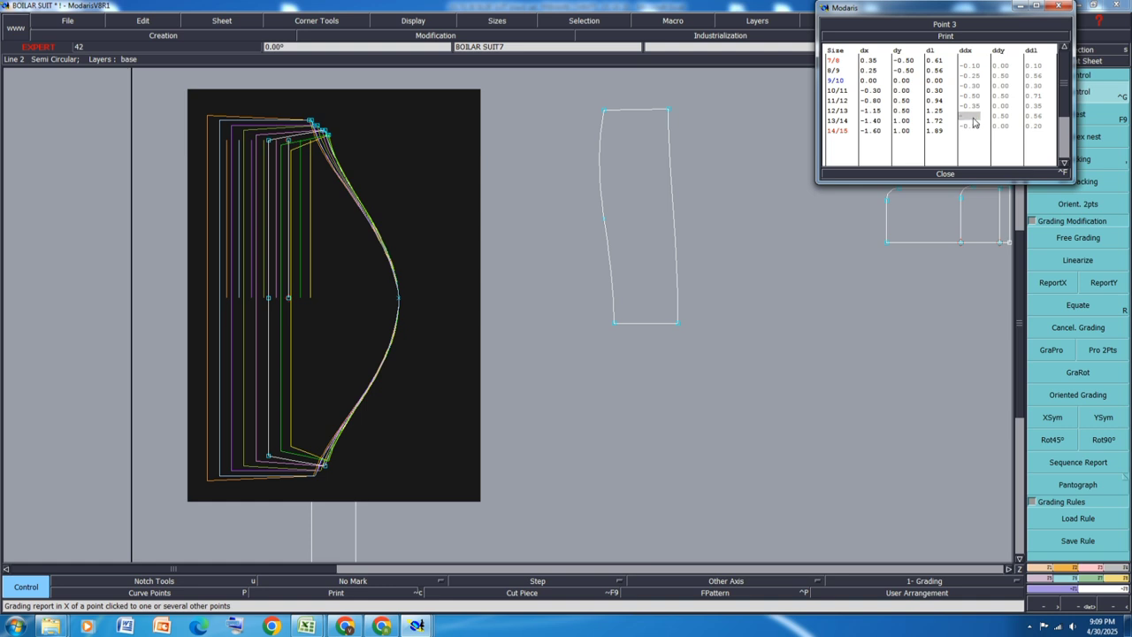
text(-0.50)
key(Return)
click(972, 126)
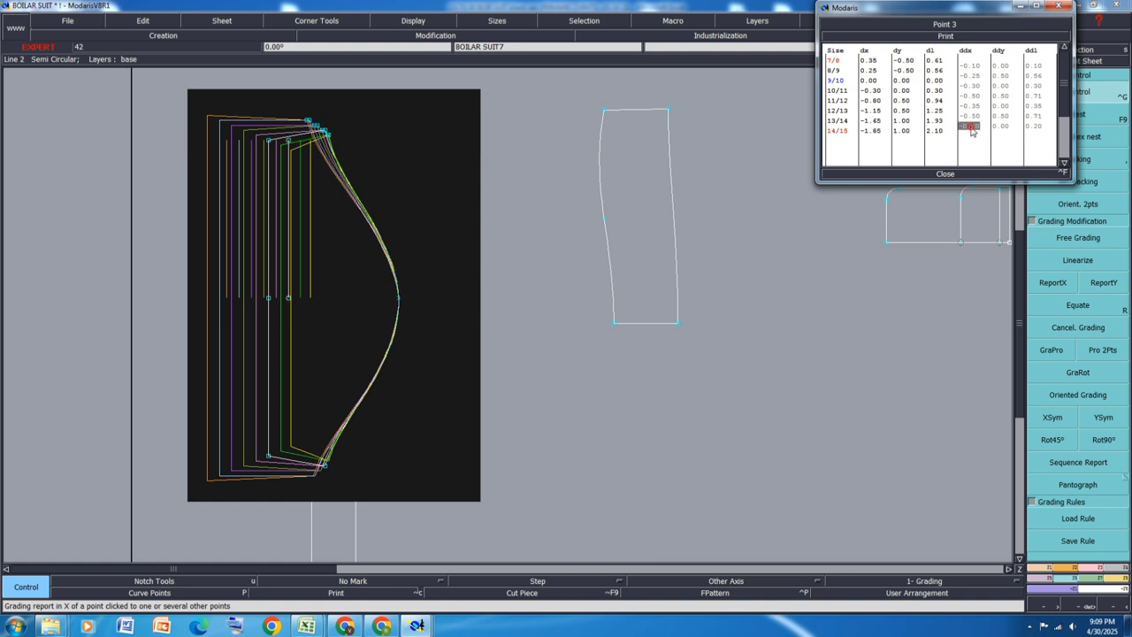
click(947, 174)
Transfer the adjusted X grading from the original underarm point to the mirrored underarm point with ReportX
click(1055, 279)
click(326, 131)
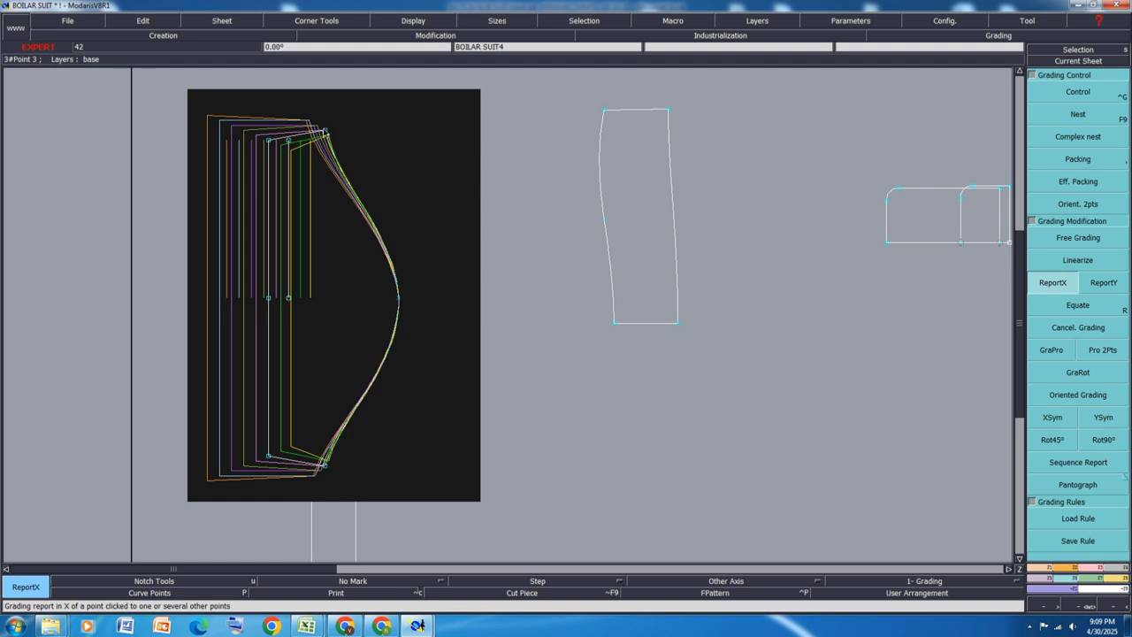
click(327, 467)
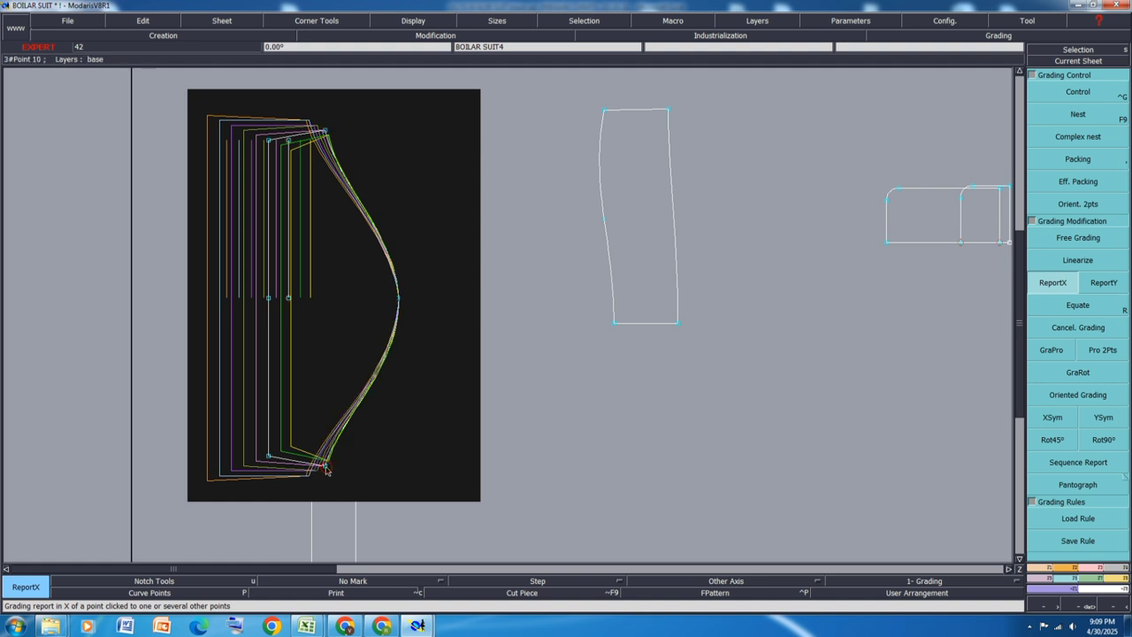
Measure the full sleeve cap between the two underarm points and compare it per size with the accumulated armhole length
key(l)
click(325, 466)
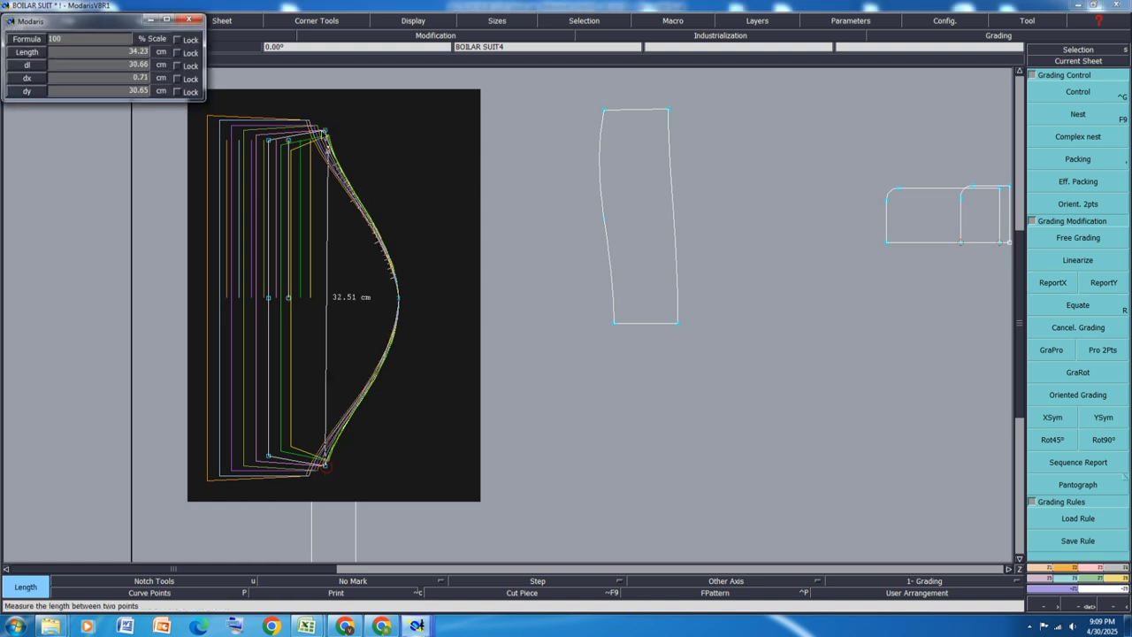
click(326, 131)
click(325, 132)
key(ctrl+m)
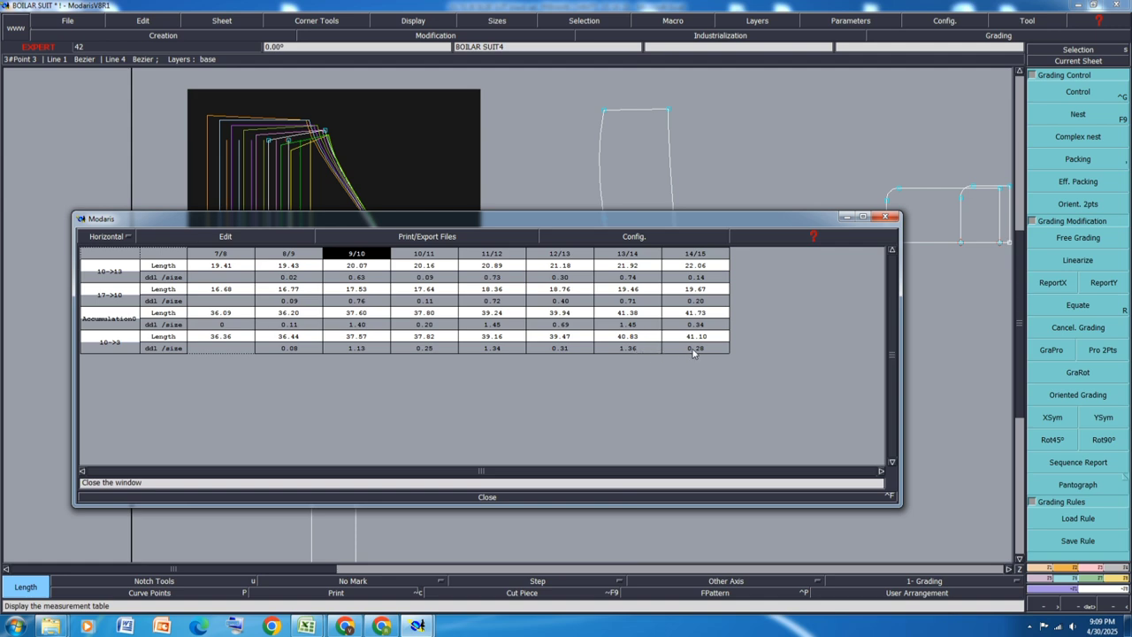
click(1082, 91)
click(846, 217)
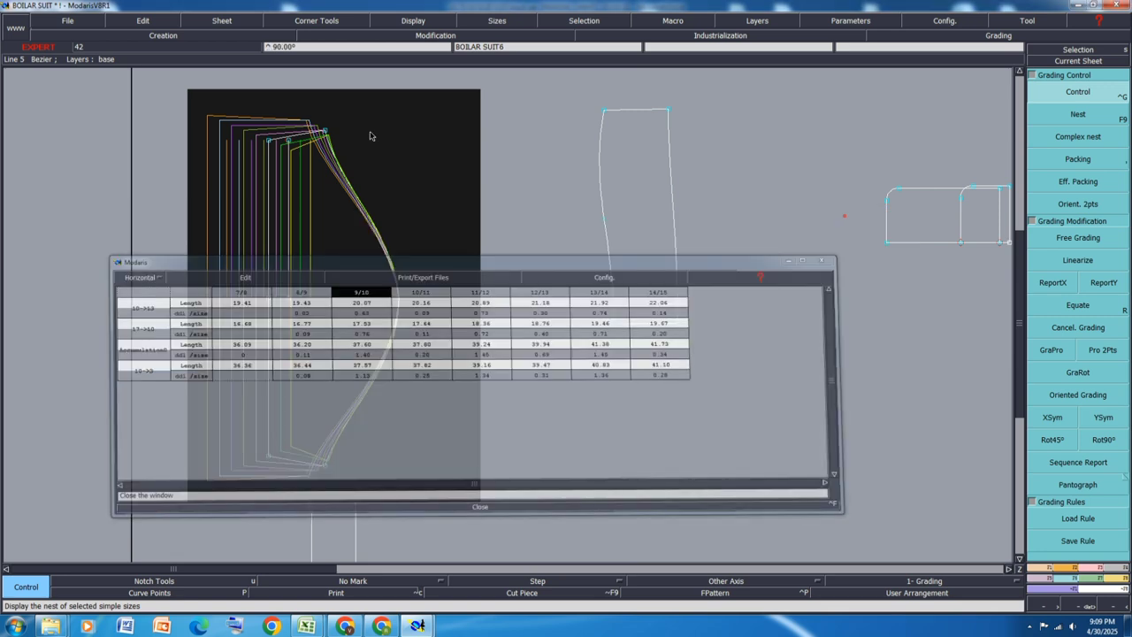
Set the original underarm point's ddx to -0.50 for 8/9 to 9/10 and 11/12 to 12/13, and -0.40 for 13/14 to 14/15
click(325, 130)
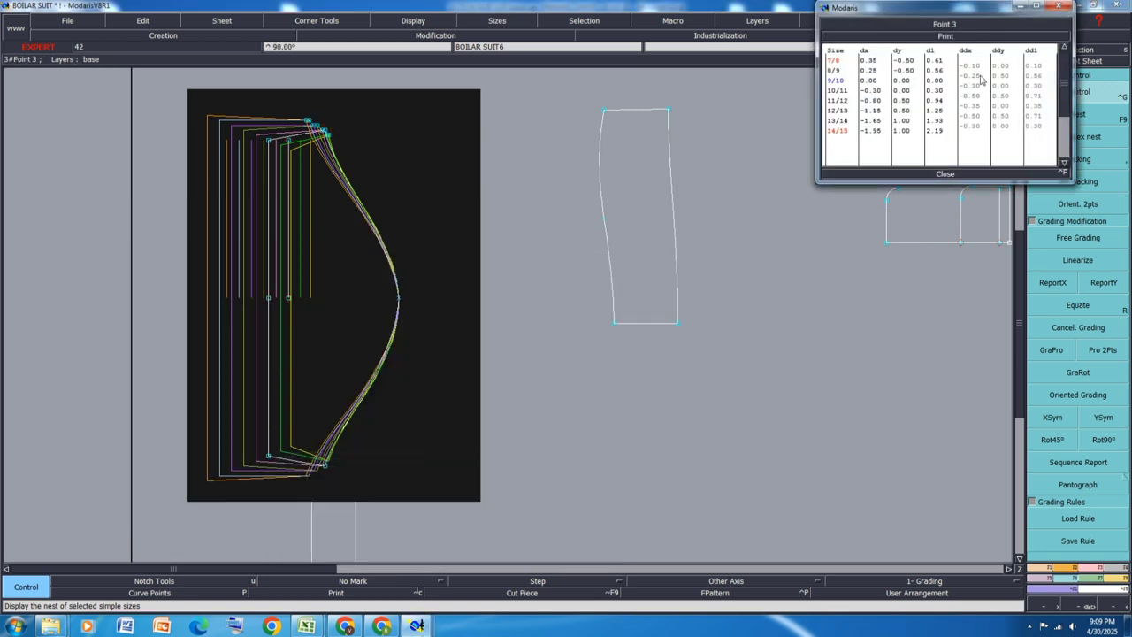
click(977, 76)
key(Return)
click(978, 127)
text(-0)
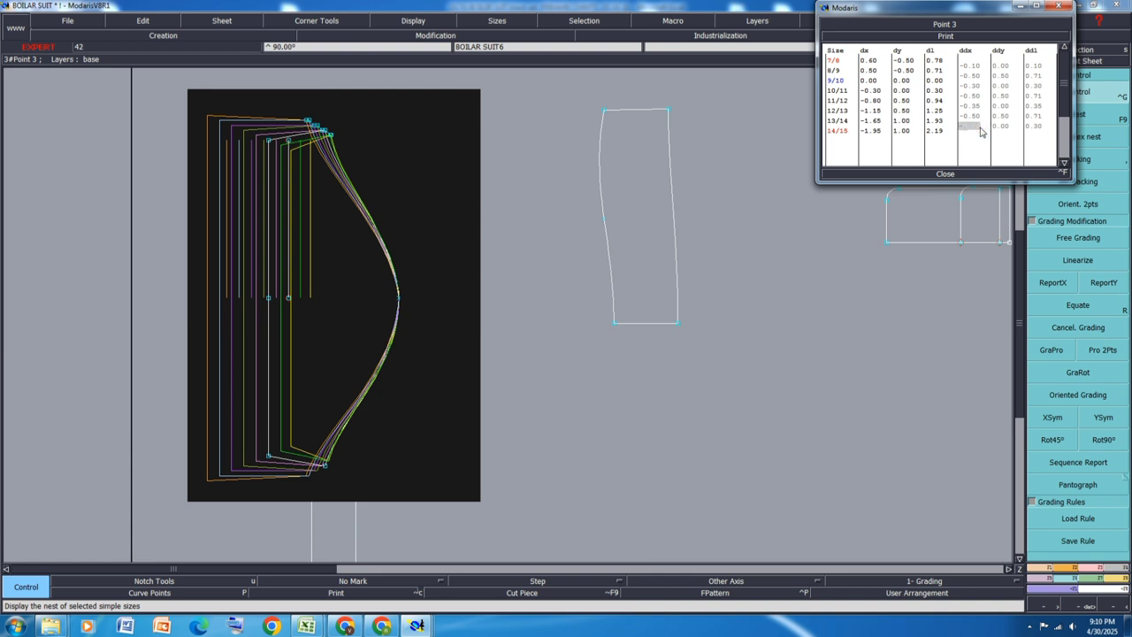
text(.4)
key(Return)
click(973, 105)
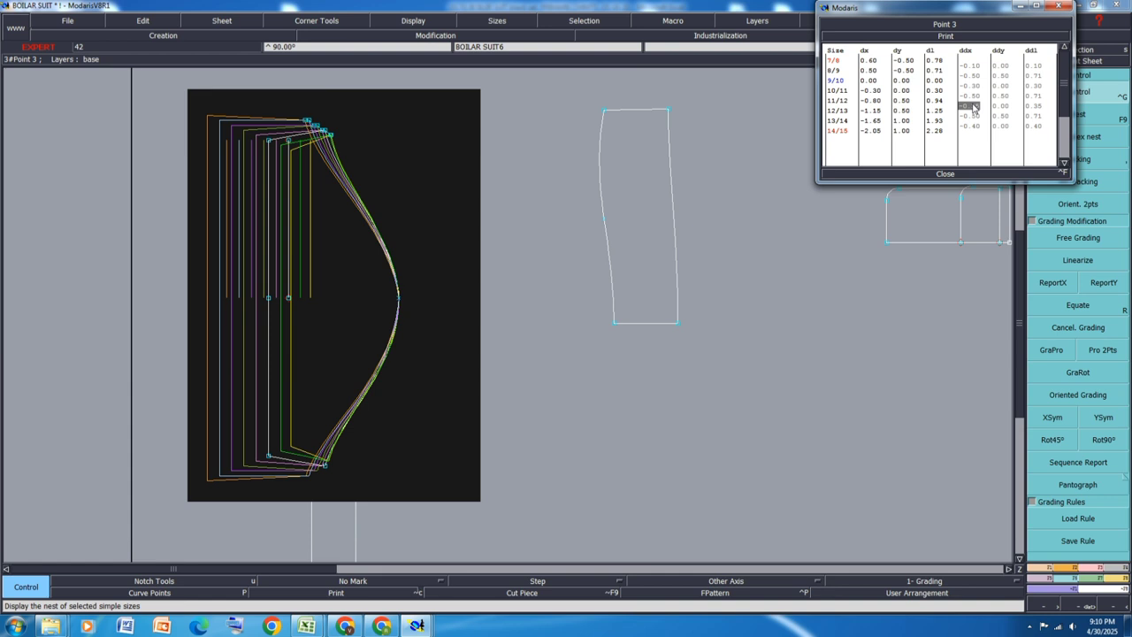
text(-0.5)
key(Return)
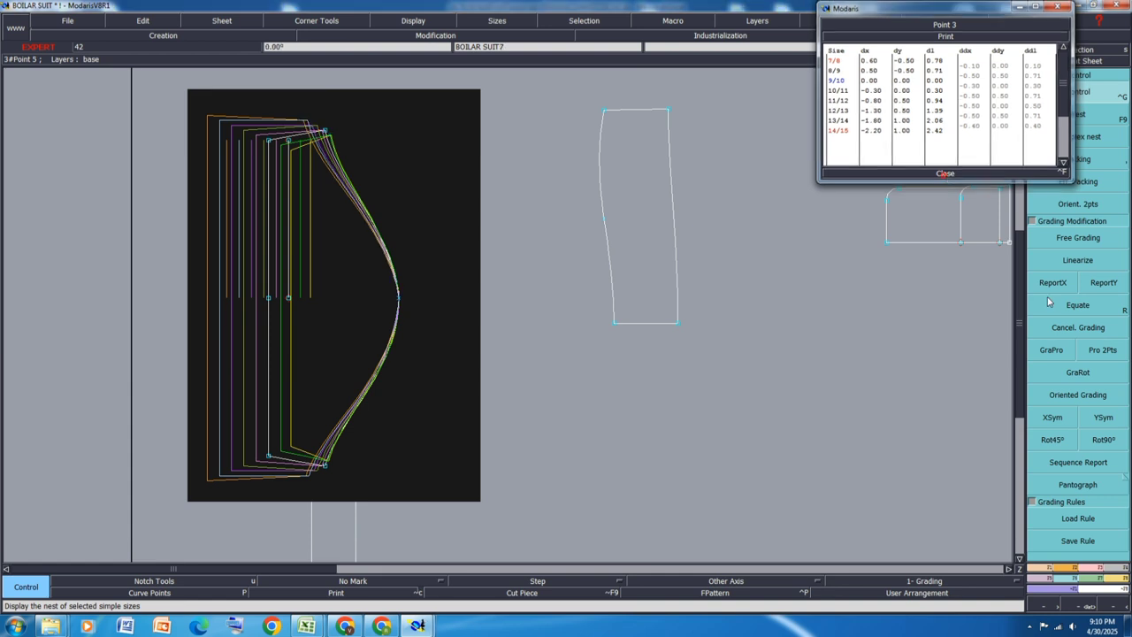
click(946, 173)
Copy the original underarm point's X grading to the mirrored one with ReportX, and remeasure the sleeve cap across all sizes
click(1055, 282)
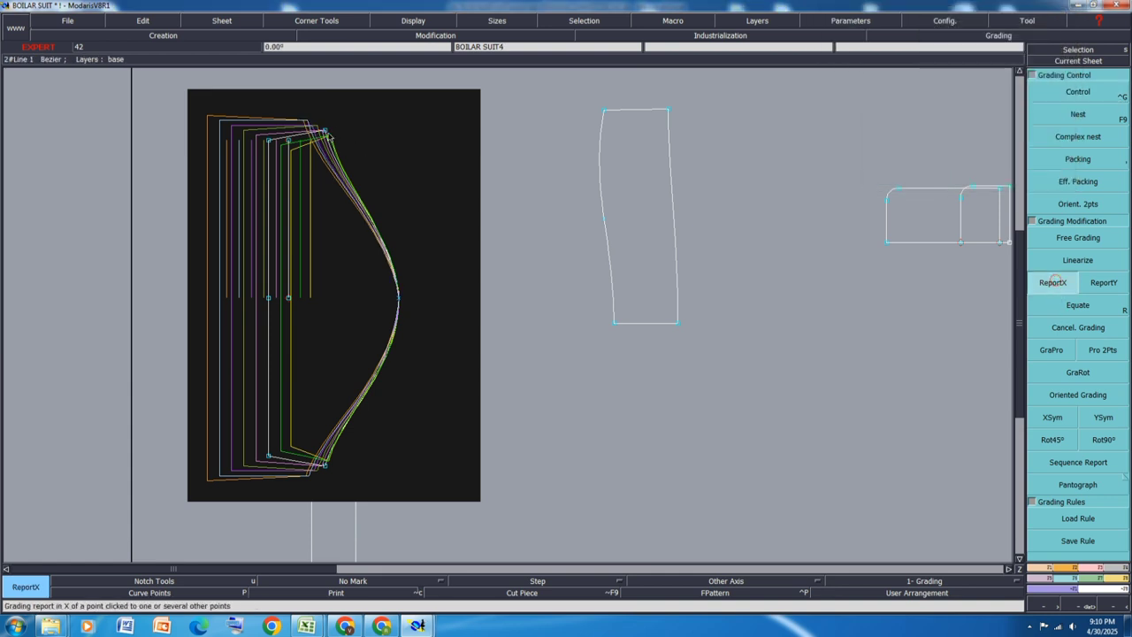
key(l)
click(325, 464)
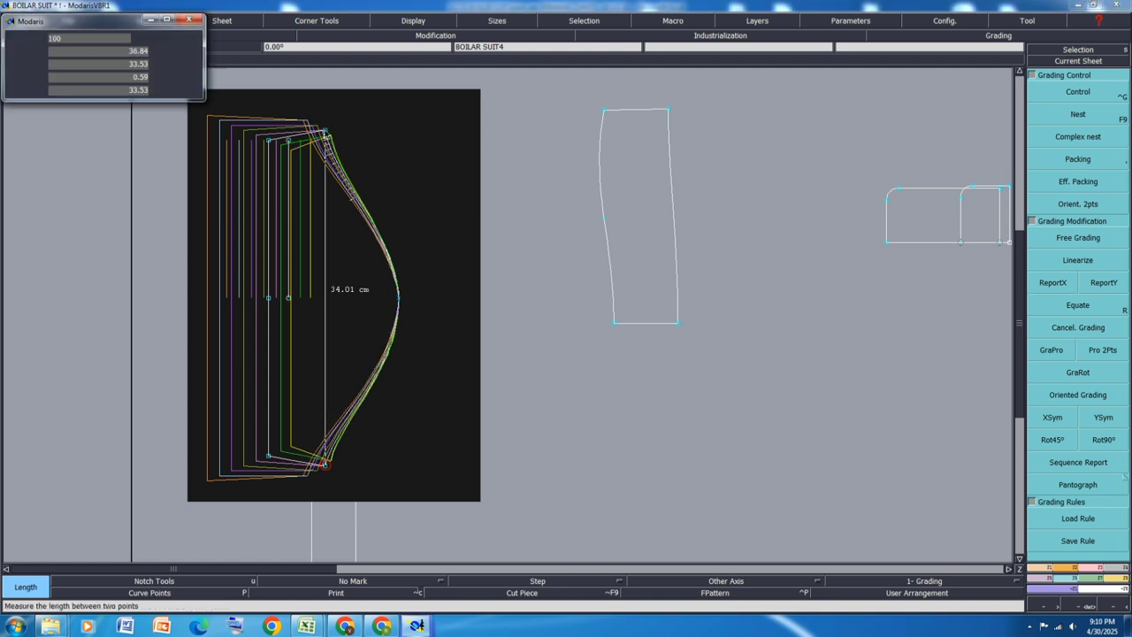
click(326, 131)
key(m)
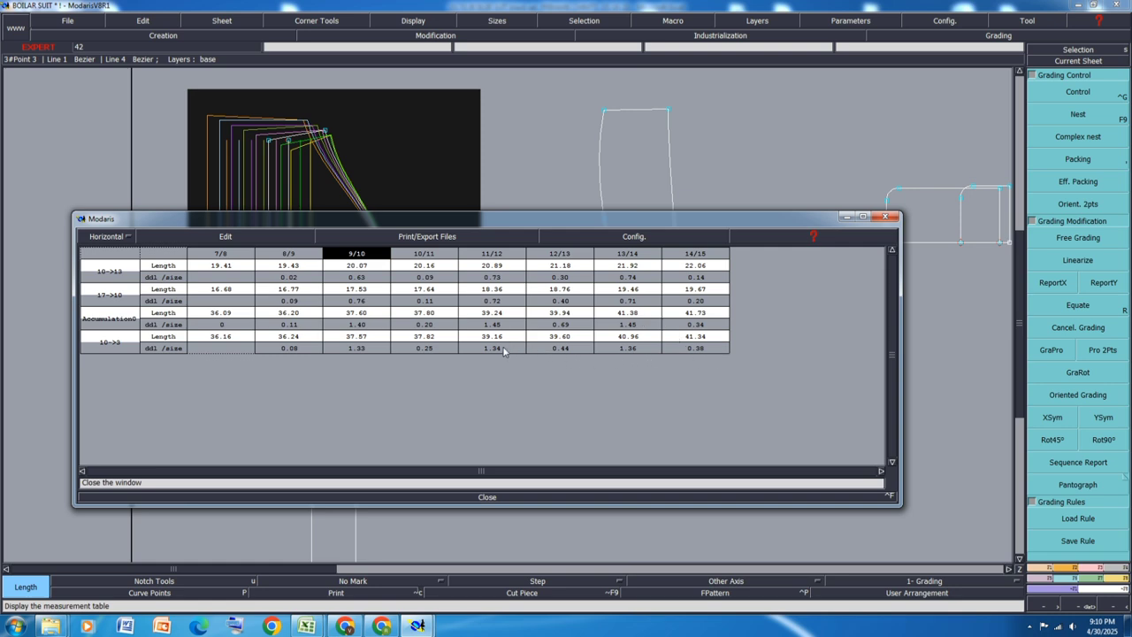
Empty the measurement table and close it
click(235, 242)
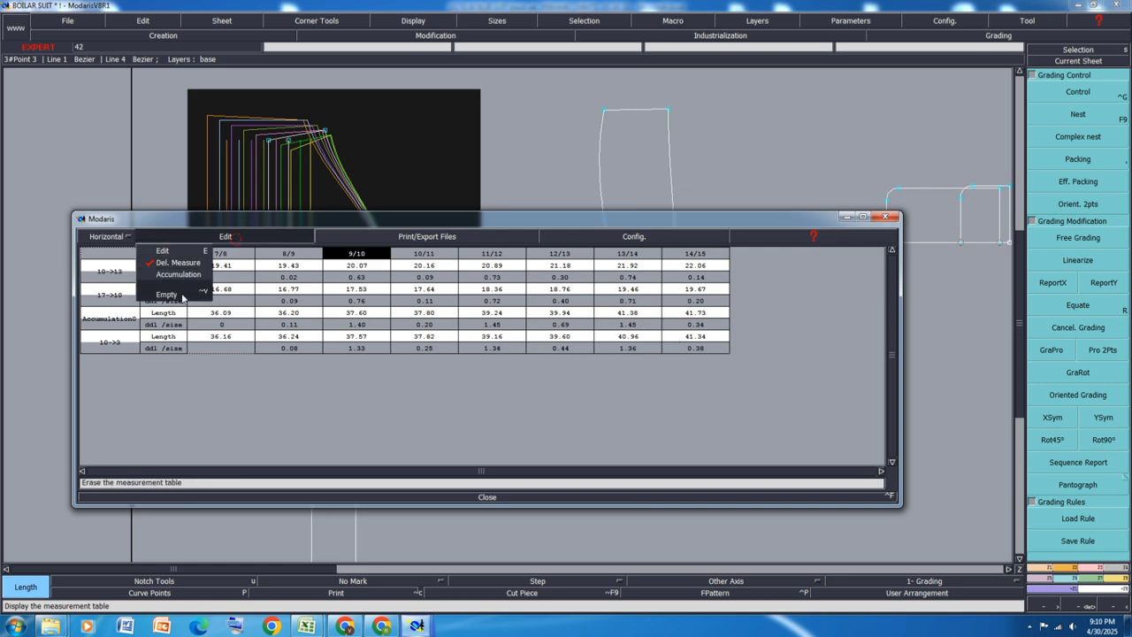
click(182, 294)
click(486, 497)
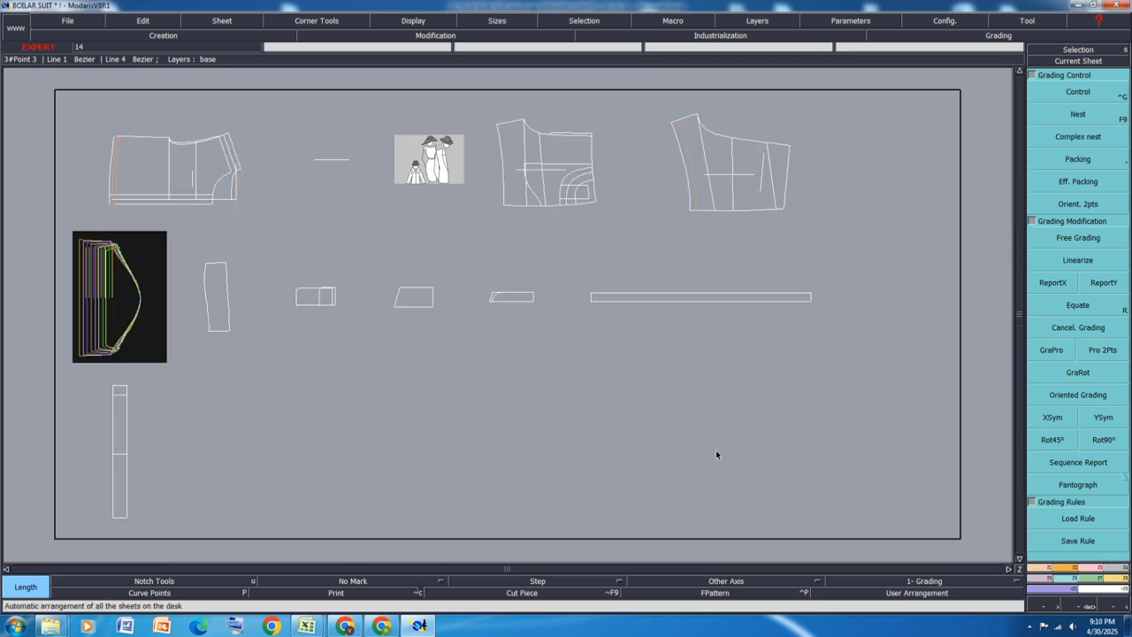
Hide the sleeve's graded nest and save the model, continuing past the anomaly warning
key(space)
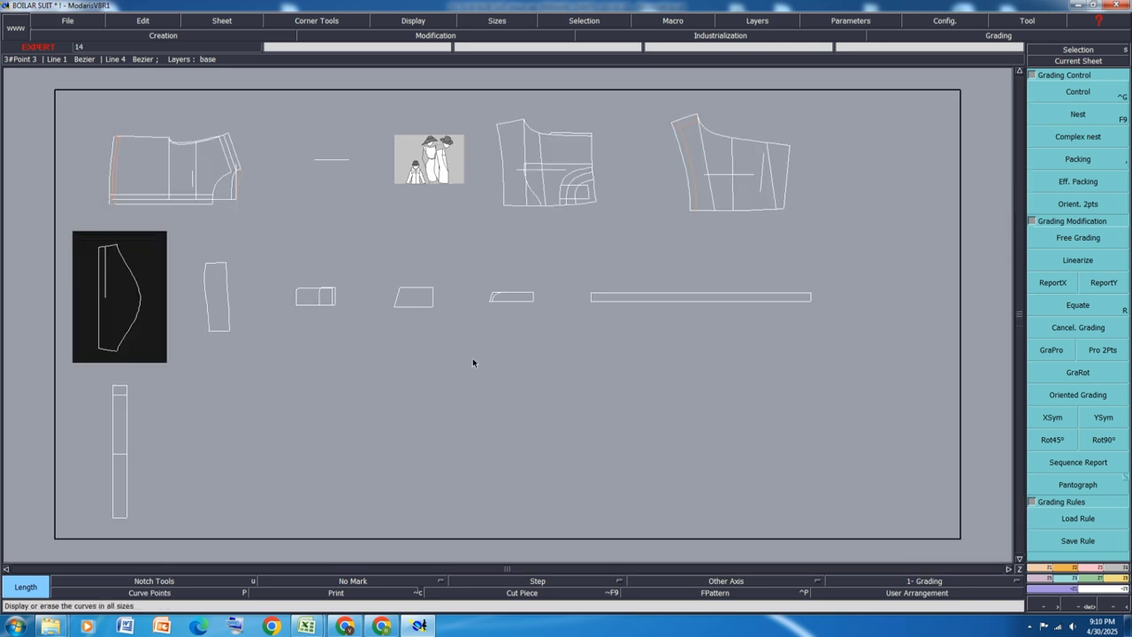
key(ctrl+s)
click(481, 380)
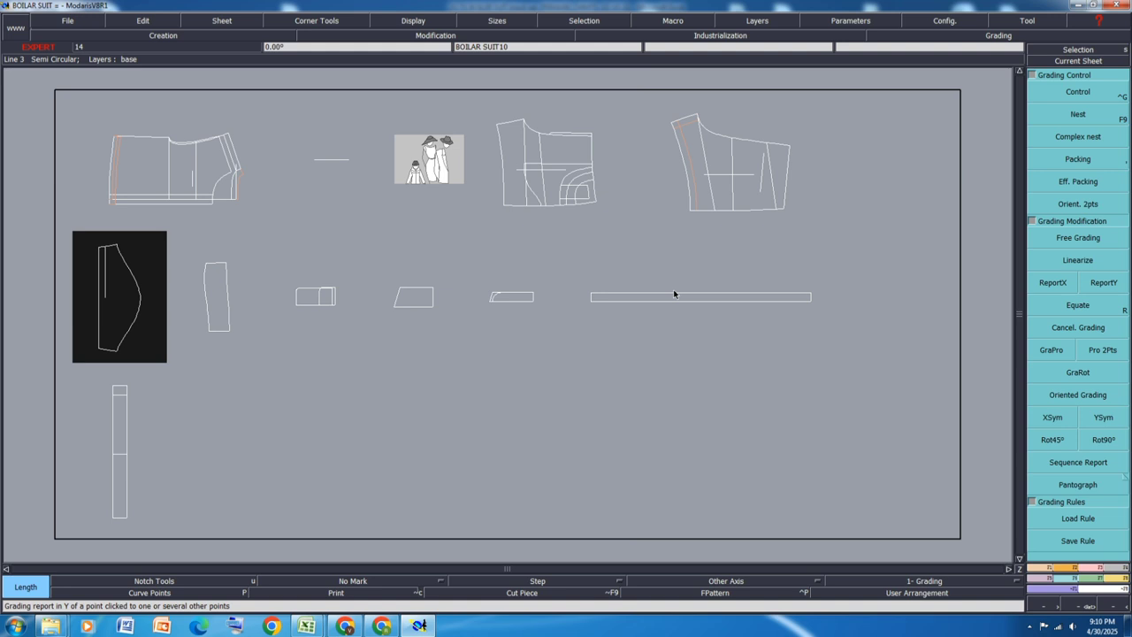
key(ctrl+s)
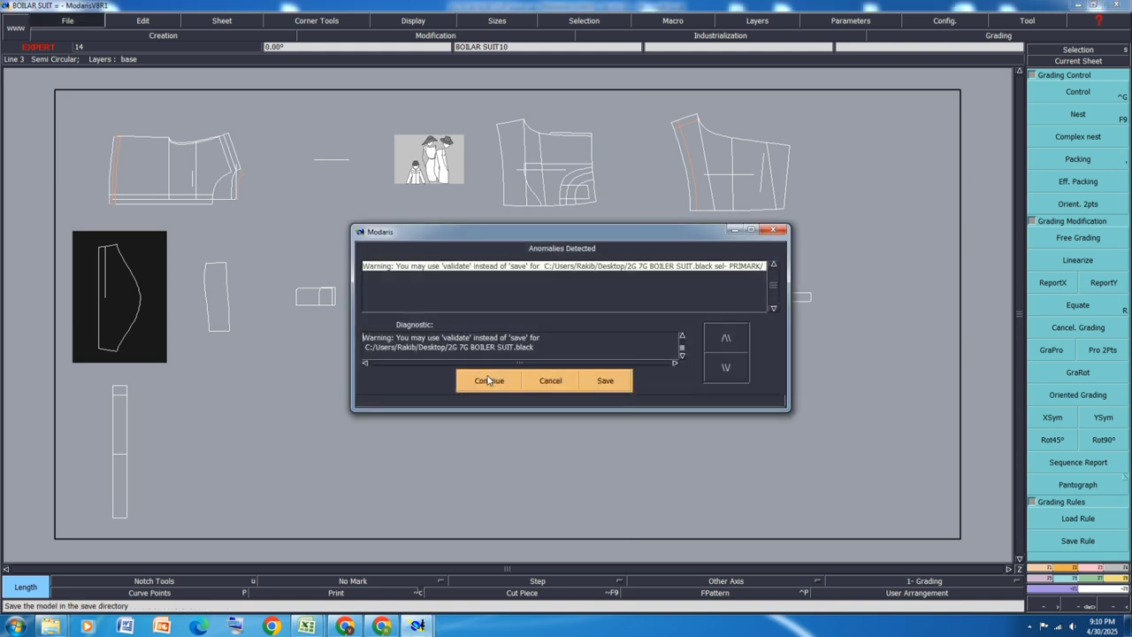
click(488, 381)
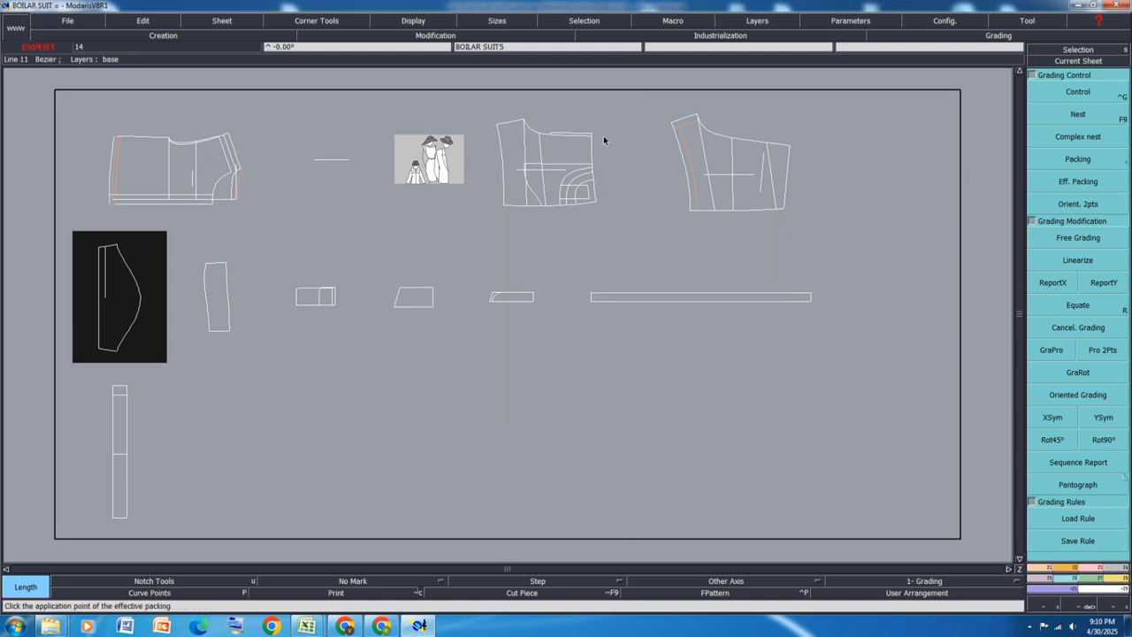
Extract the slanted-end quadrilateral as a separate piece with the Seam tool
scroll(788, 120, up, 3)
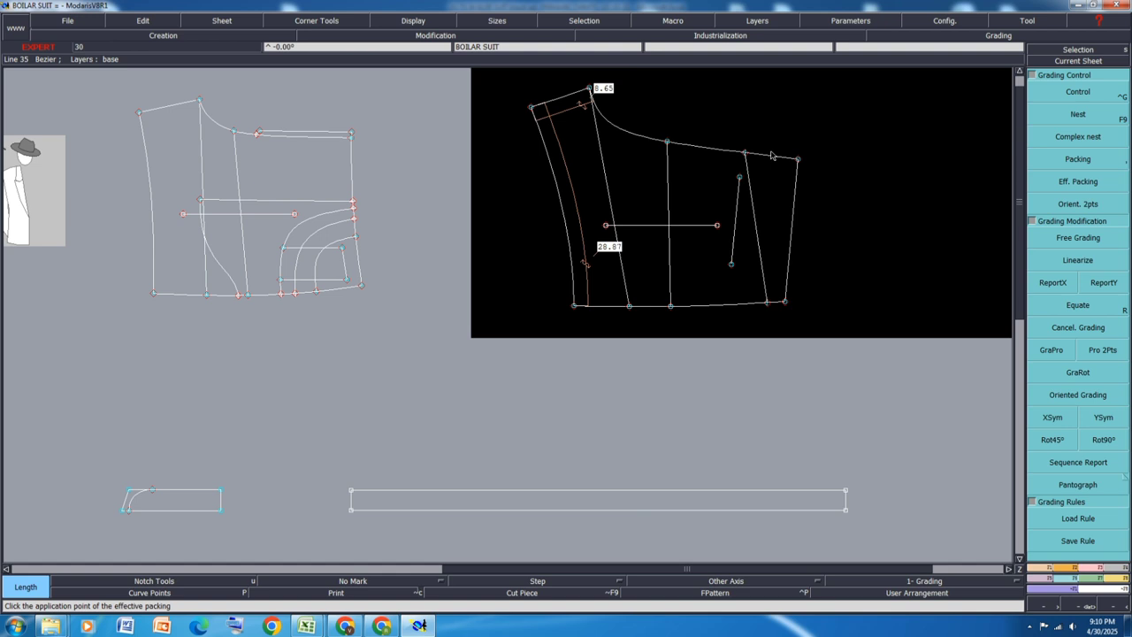
scroll(772, 156, down, 3)
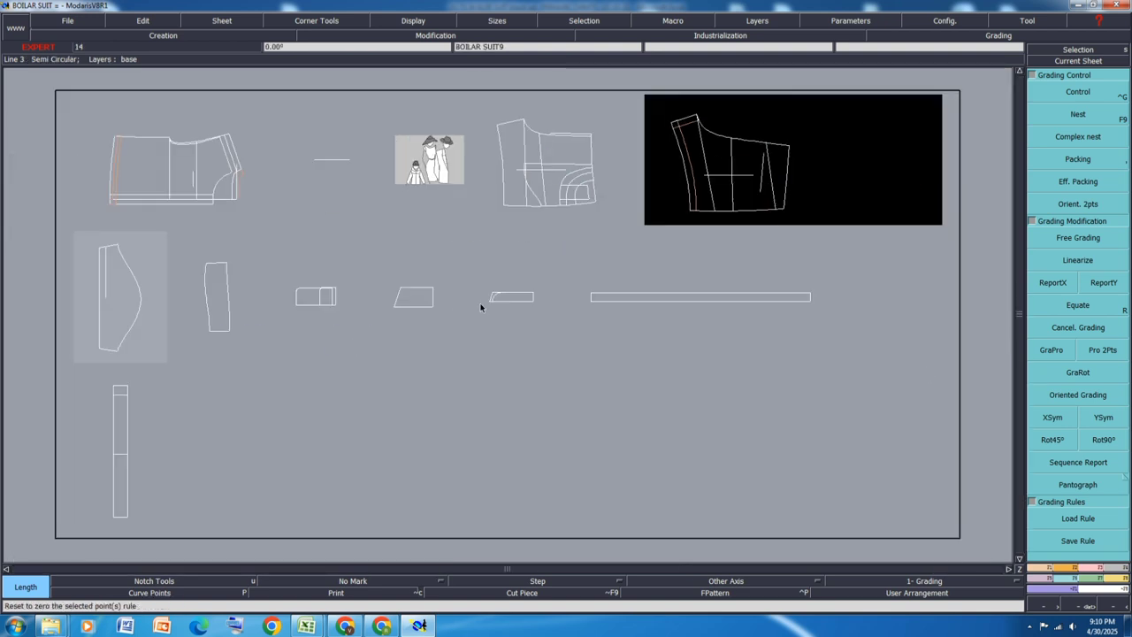
click(1116, 566)
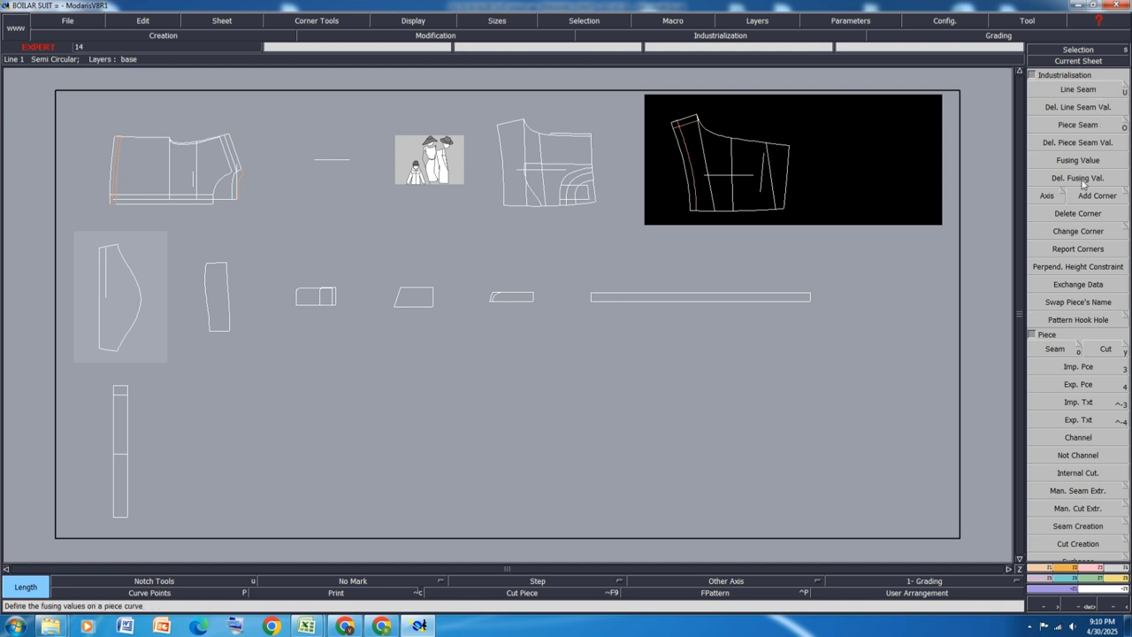
click(1056, 350)
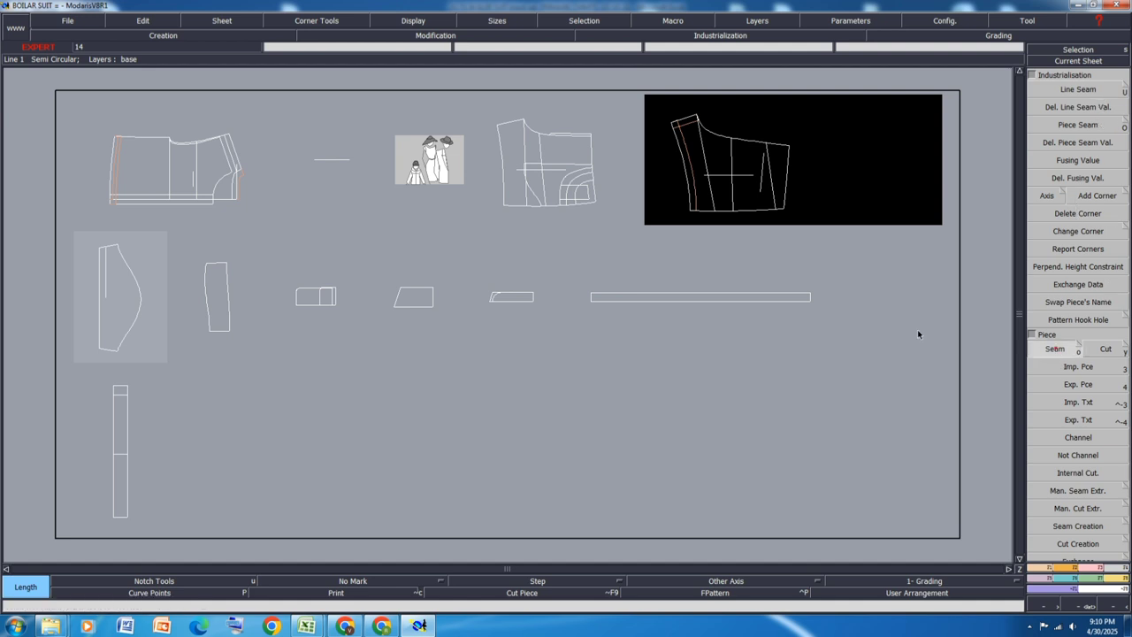
click(419, 301)
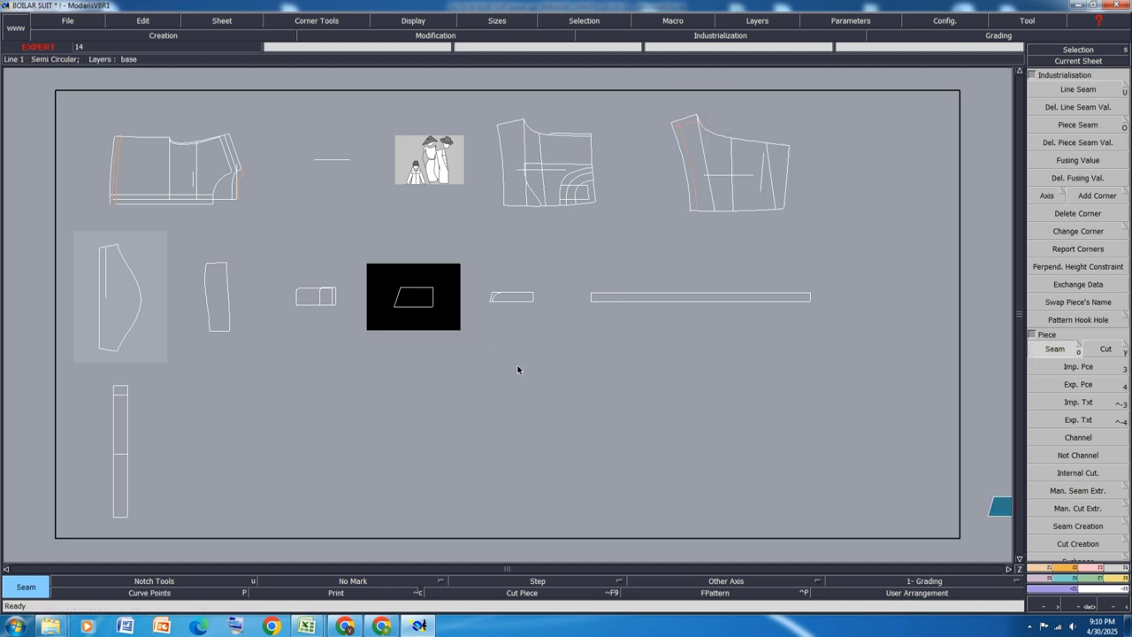
Extract the long and the short overlapping rounded-corner shapes as two separate pieces with the Seam tool
scroll(300, 309, up, 3)
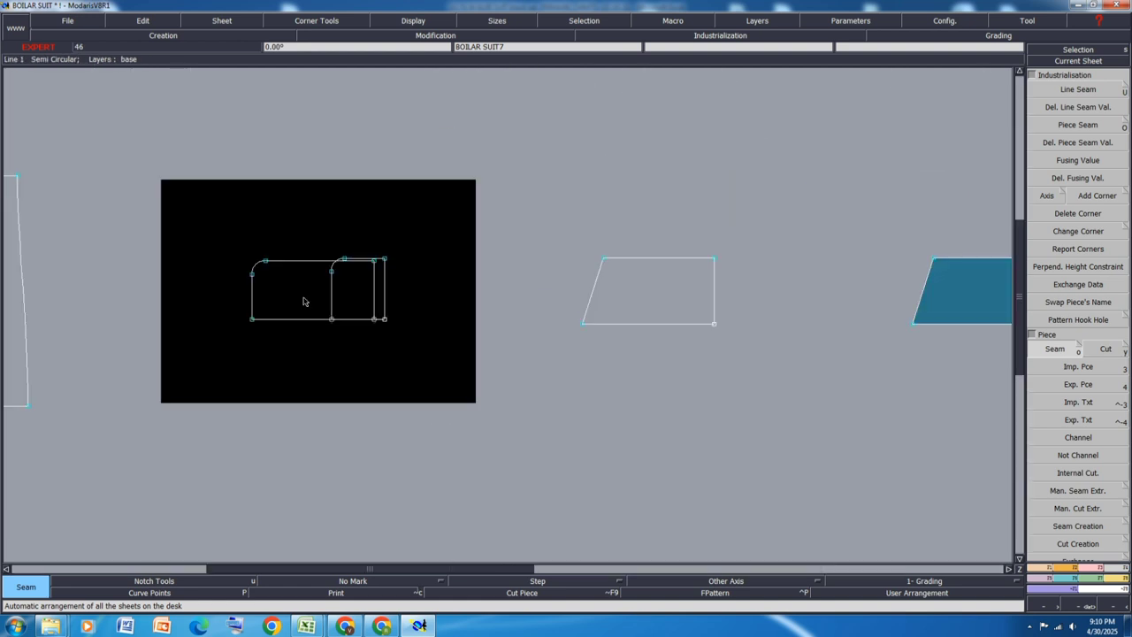
drag(466, 209, 360, 288)
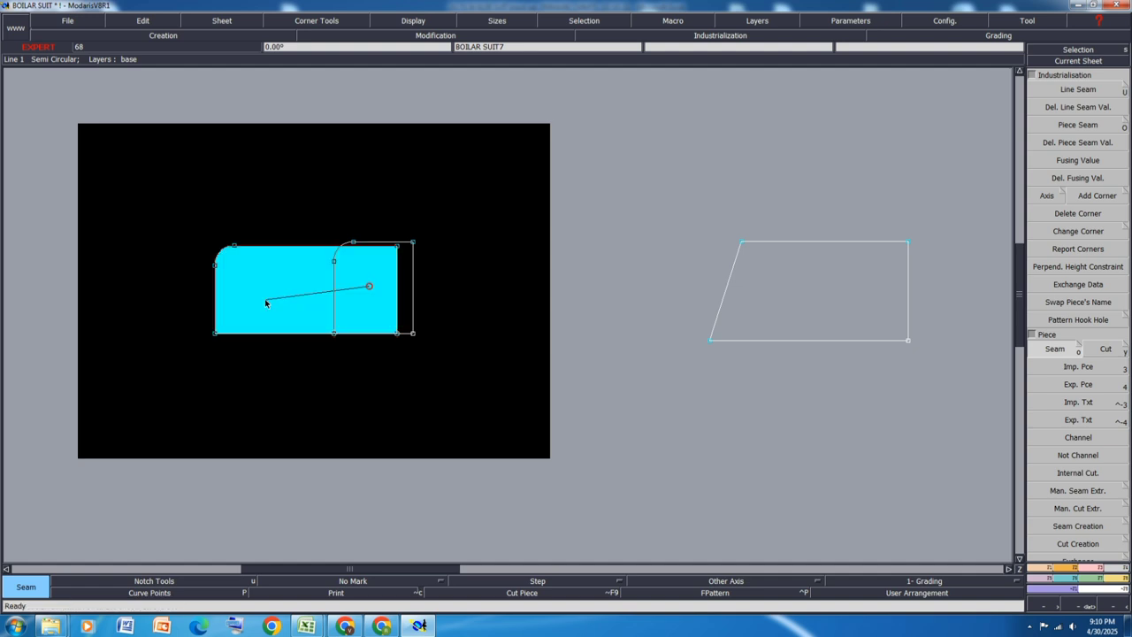
right_click(364, 291)
key(j)
click(510, 338)
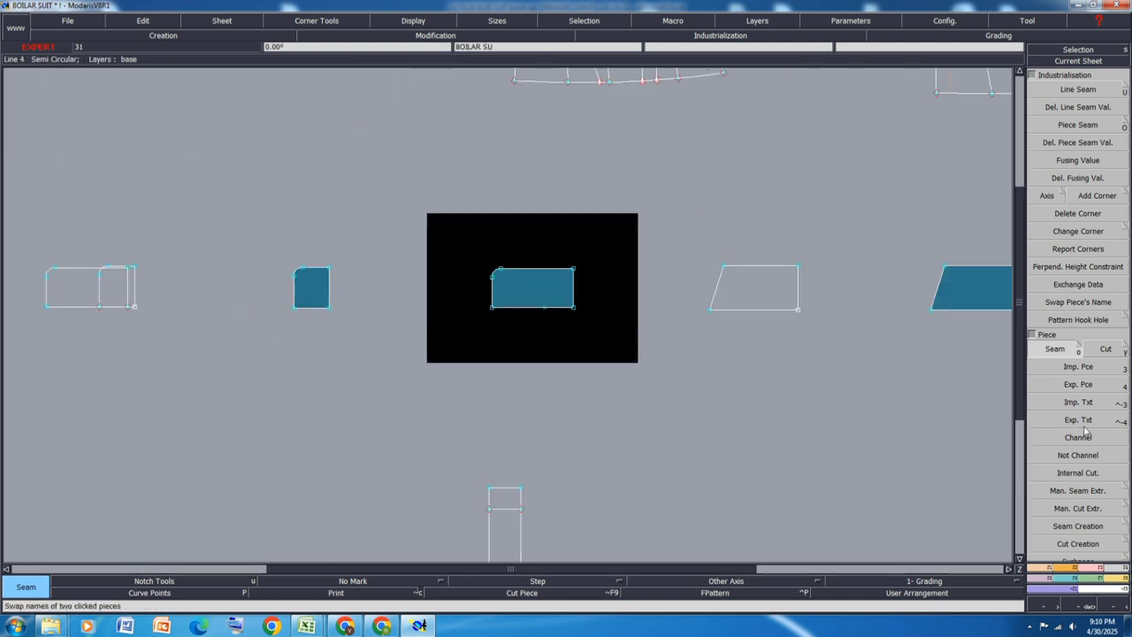
Create a full piece from the long rounded-corner piece by mirroring it across its lower edge with Sym 2Pts
scroll(1067, 522, down, 3)
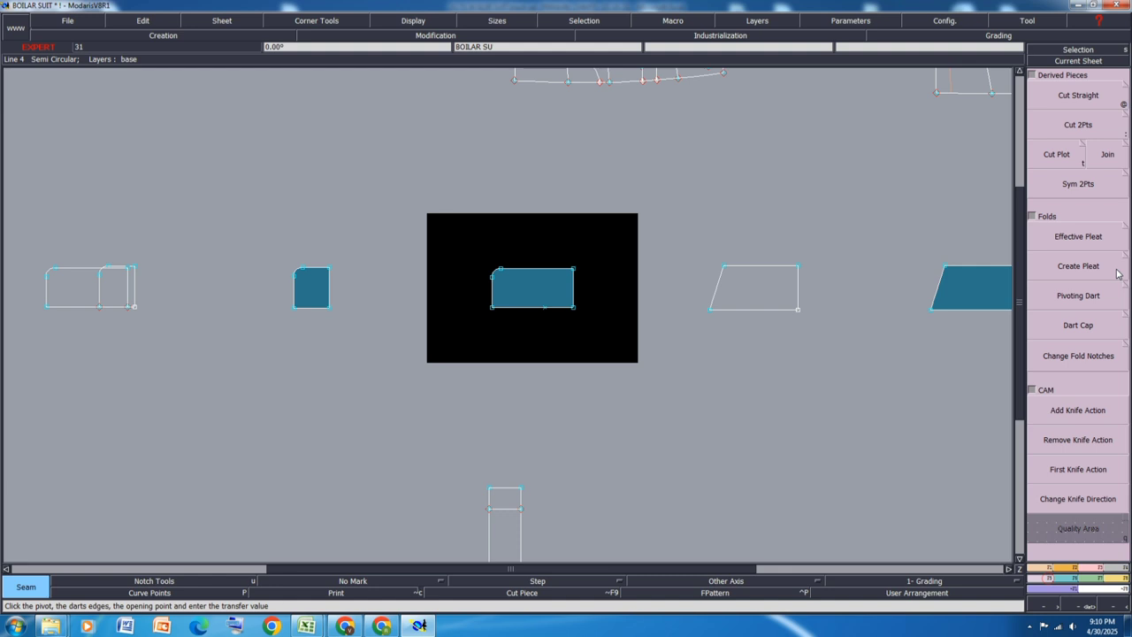
click(1100, 184)
click(494, 308)
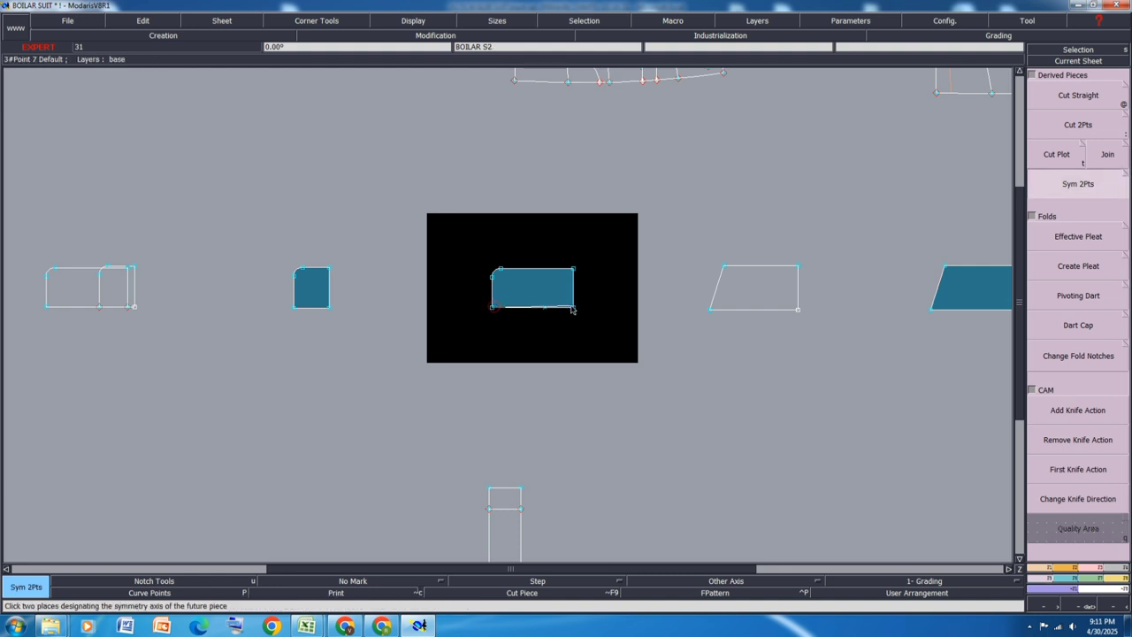
click(573, 308)
key(j)
key(j)
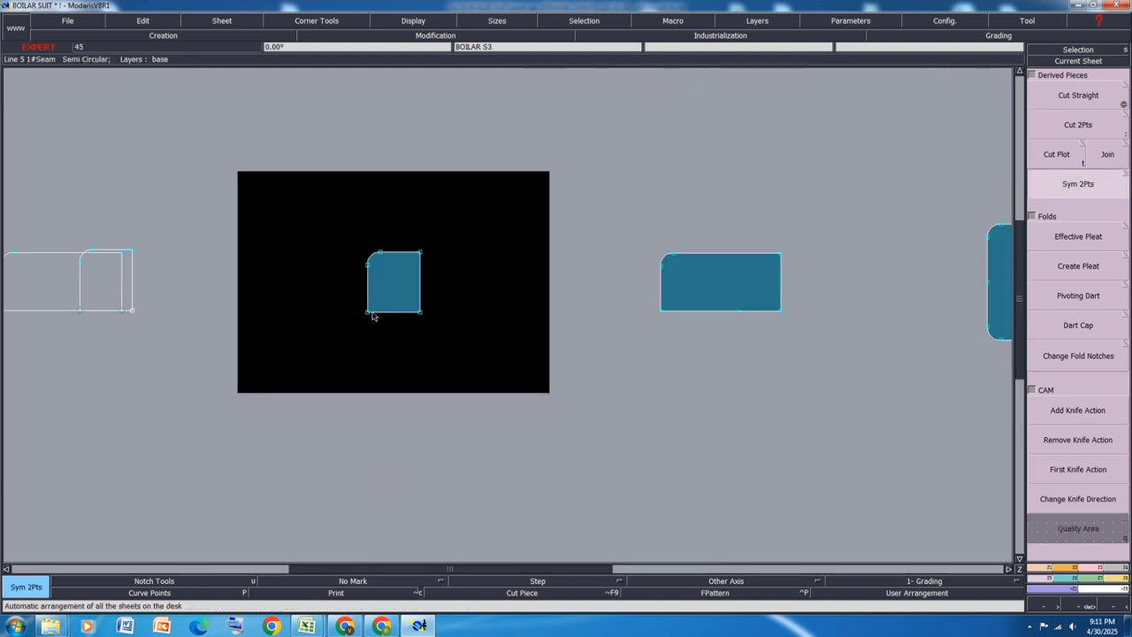
Create a full piece from the short rounded-corner piece by mirroring it across its lower edge with Sym 2Pts
click(368, 314)
click(421, 314)
key(j)
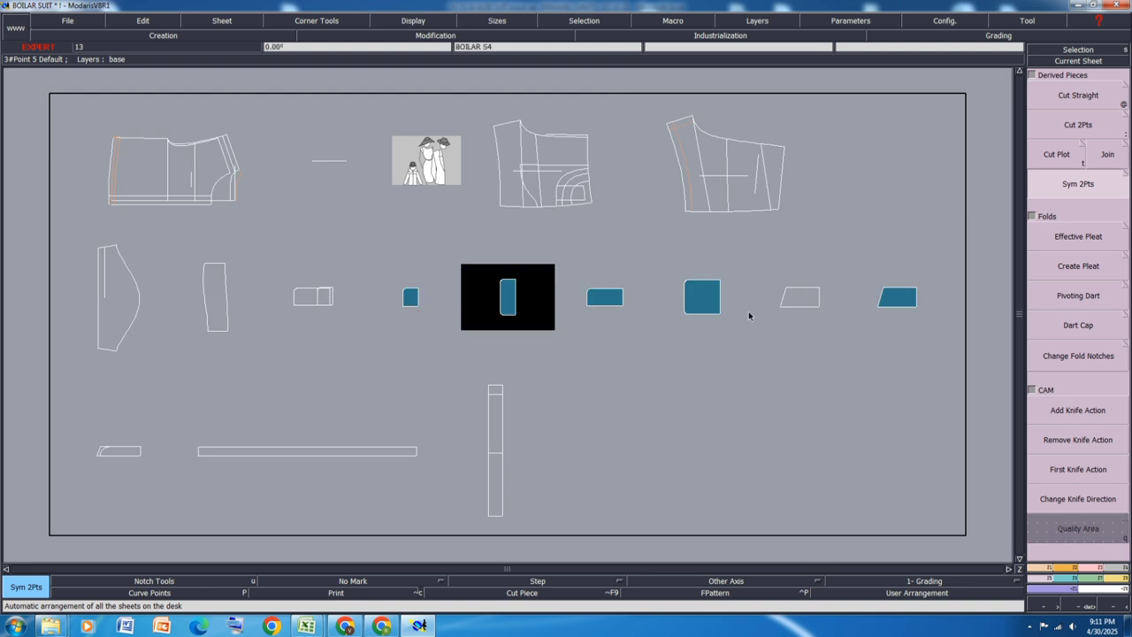
Create a full piece from the slanted-end piece by mirroring it across its longer lower edge with Sym 2Pts
key(j)
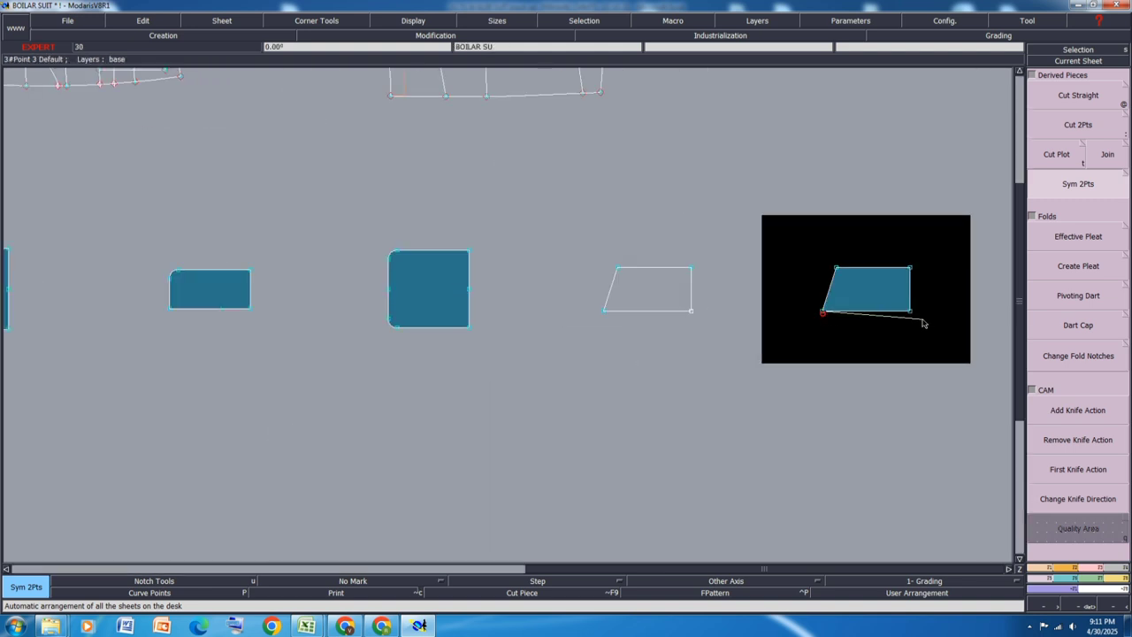
click(910, 312)
key(j)
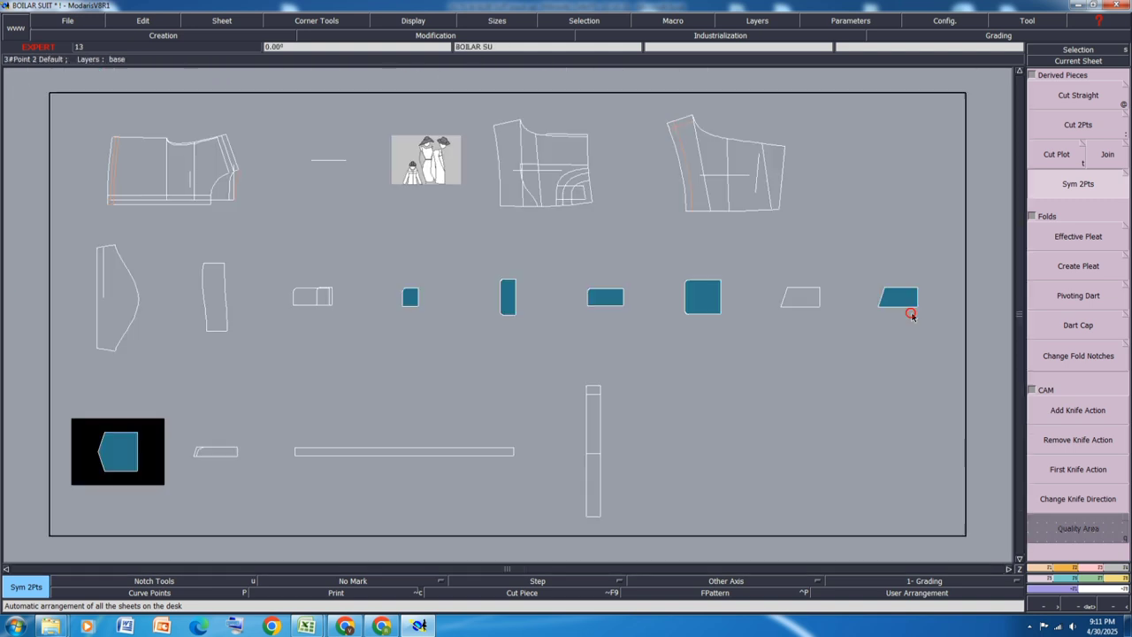
Delete the two half rounded-corner pieces left over from mirroring and rearrange all sheets on the desk
key(Delete)
click(608, 304)
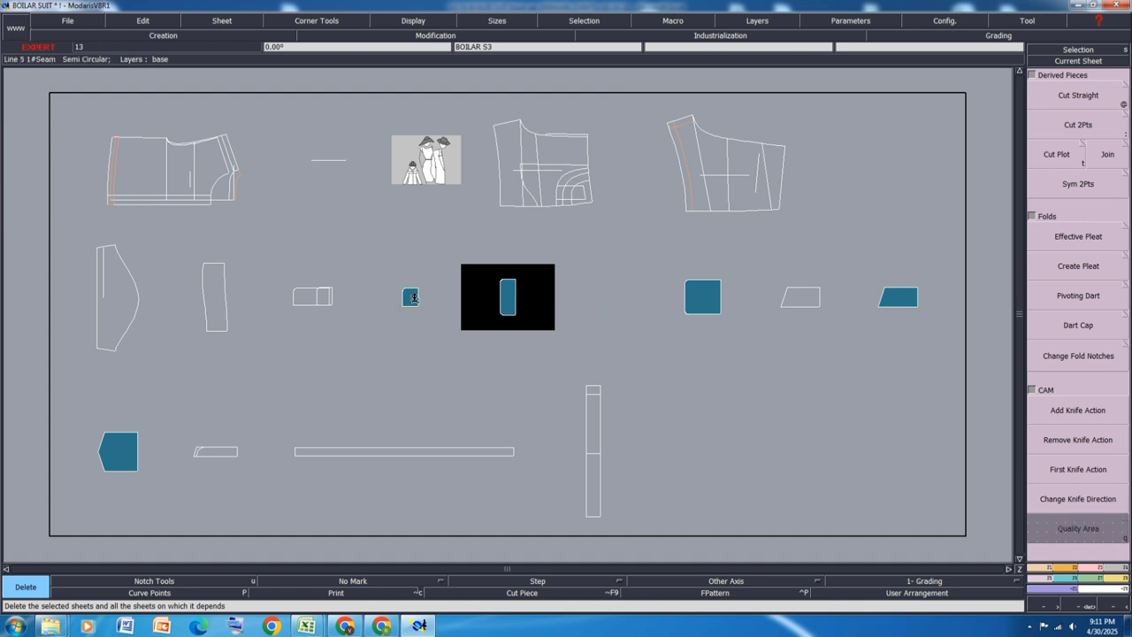
click(414, 300)
key(Delete)
key(j)
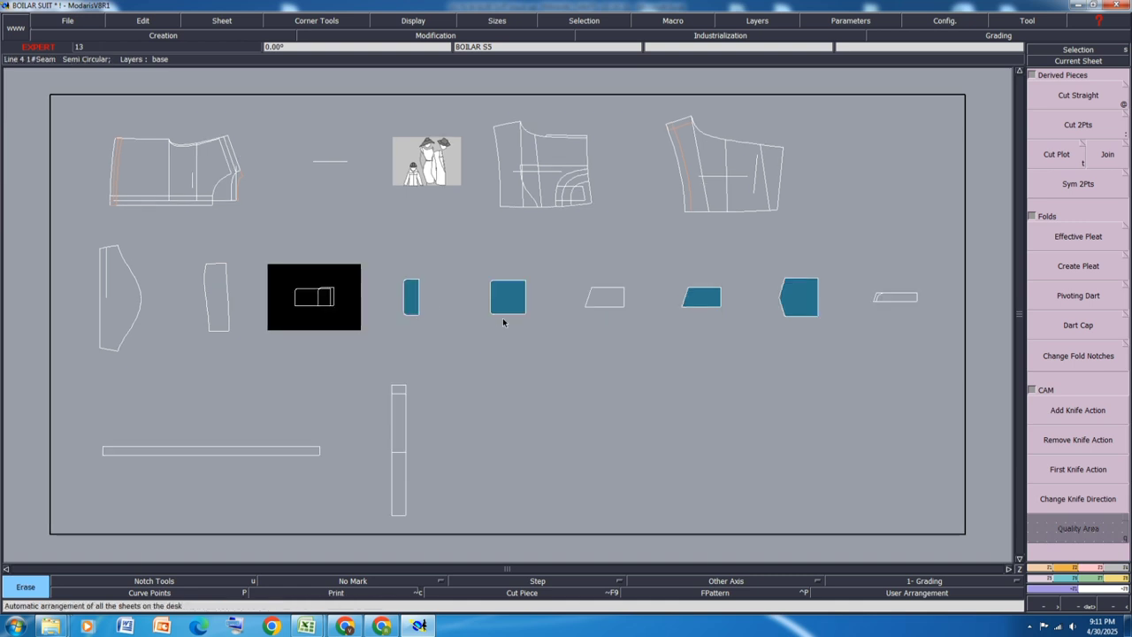
Marry the full pointed pocket piece onto the BOILAR SUIT sheet and pivot its straight edge to align with the slanted pocket placement line
scroll(849, 307, up, 2)
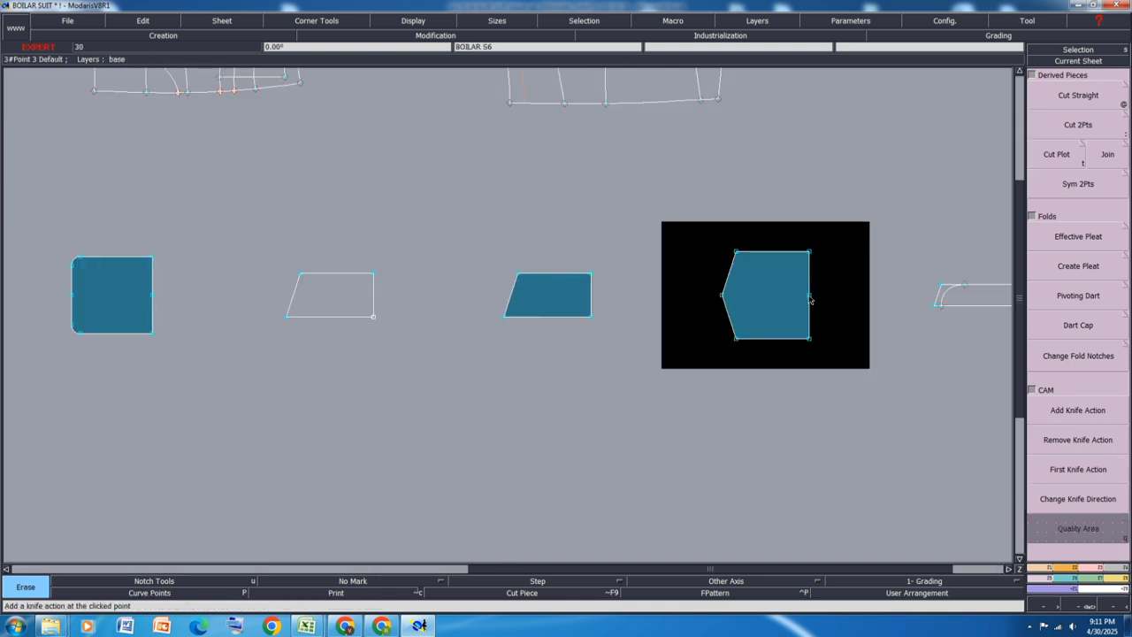
key(m)
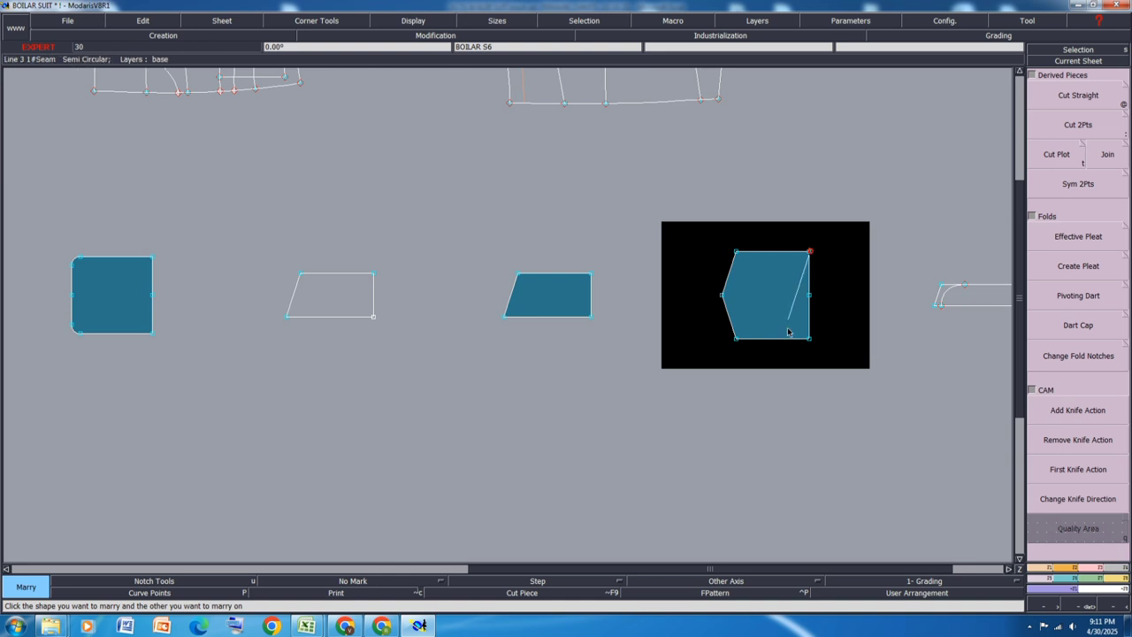
scroll(788, 330, down, 2)
scroll(717, 150, up, 1)
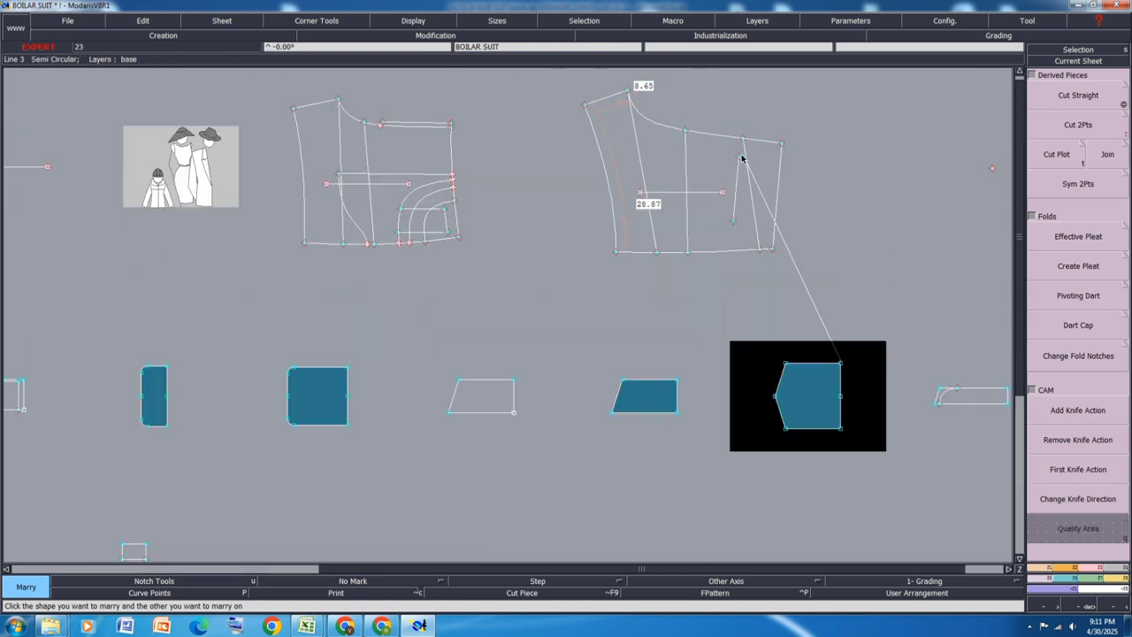
click(739, 158)
scroll(731, 167, up, 1)
scroll(732, 166, up, 2)
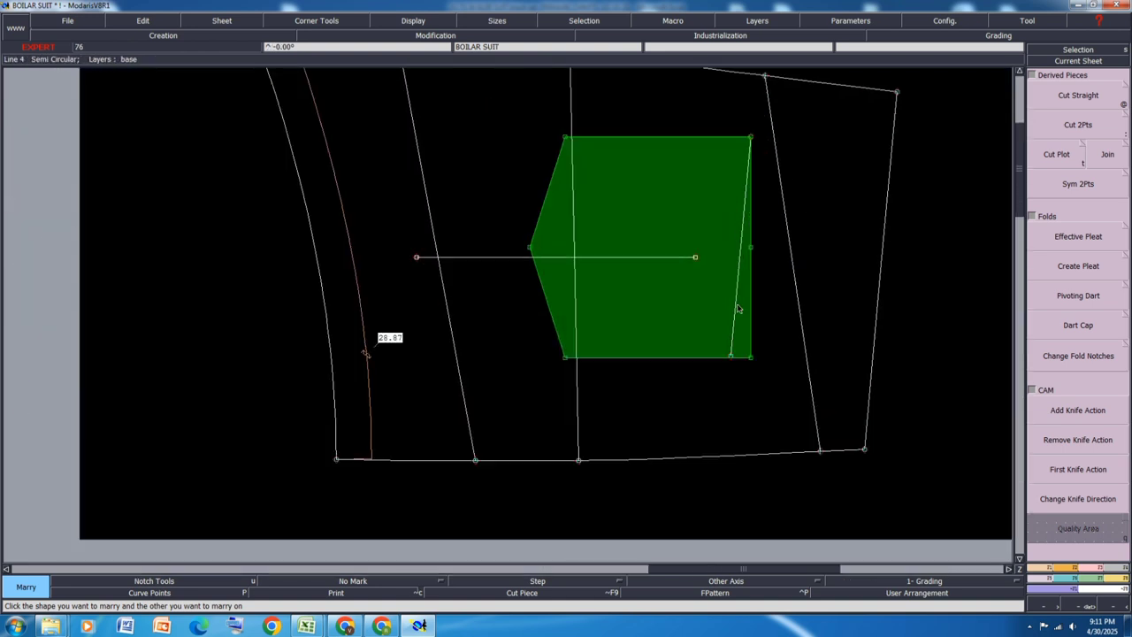
click(751, 358)
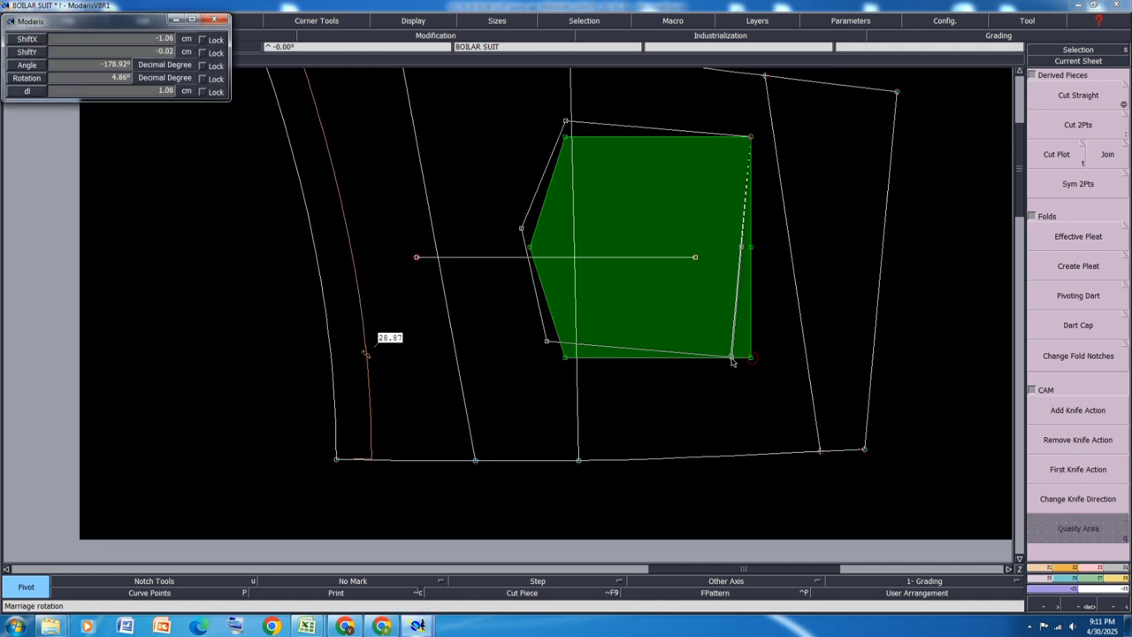
click(731, 356)
Duplicate the married pointed pocket's outline onto the sheet with zero shift, and divorce the pocket piece
key(c)
click(694, 312)
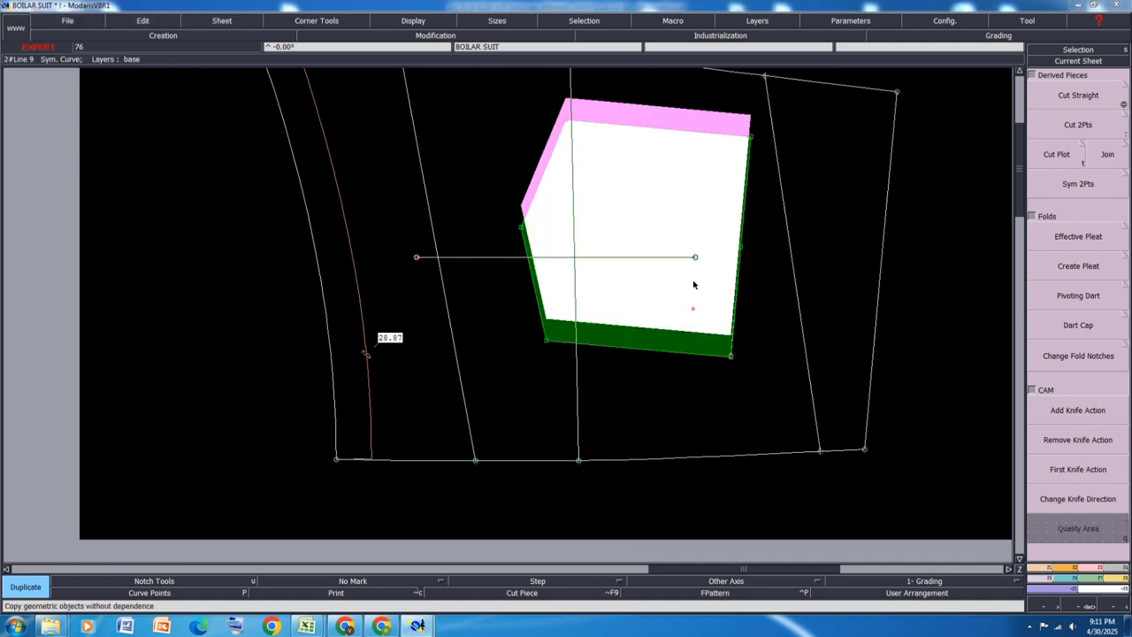
key(Tab)
text(0)
key(Return)
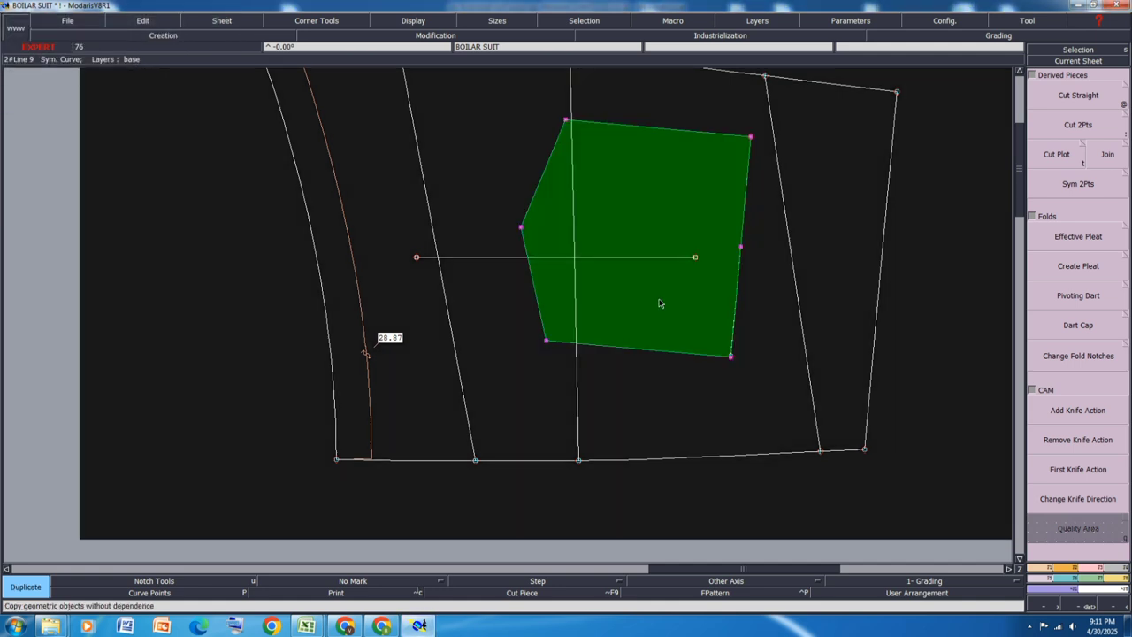
key(d)
click(663, 304)
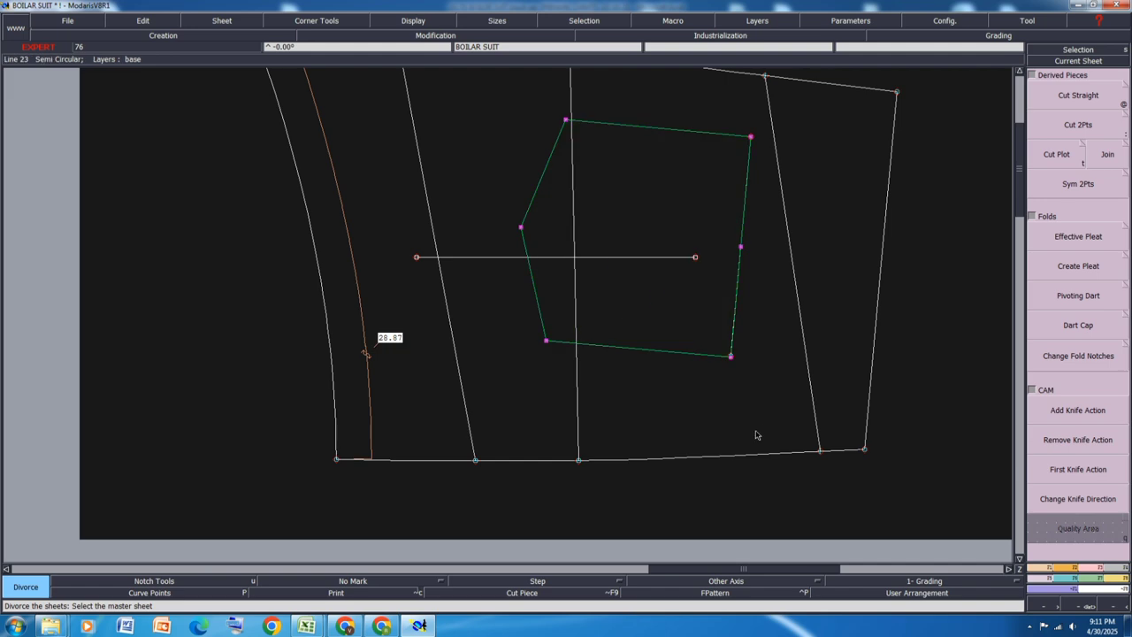
Display the BOILAR SUIT sheet in all sizes to check the graded pointed pocket outline
key(F3)
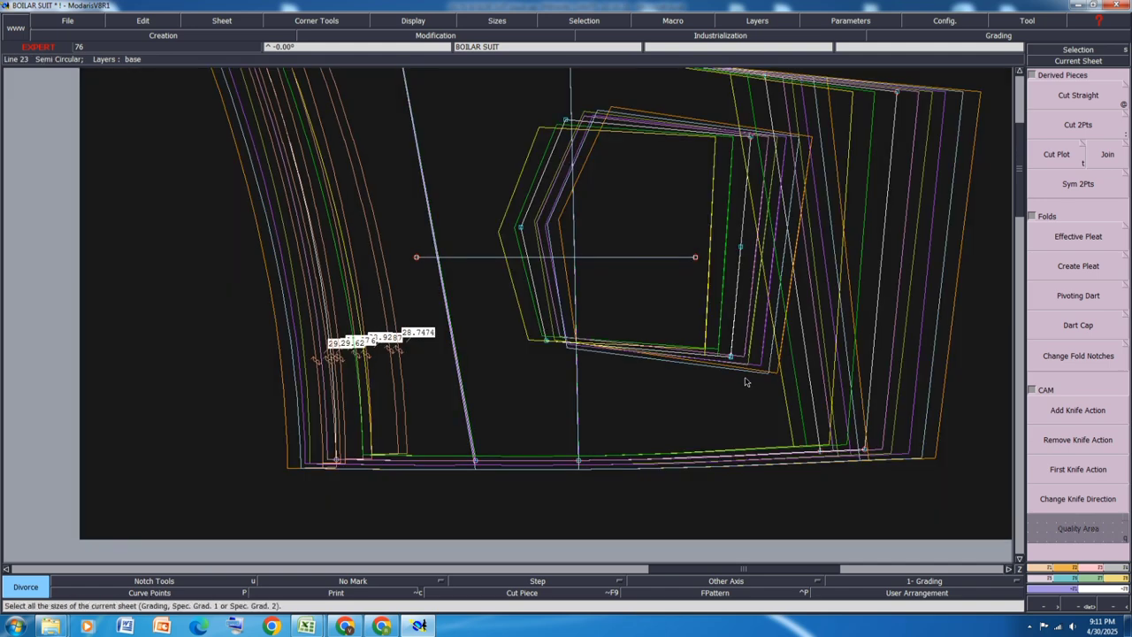
key(Home)
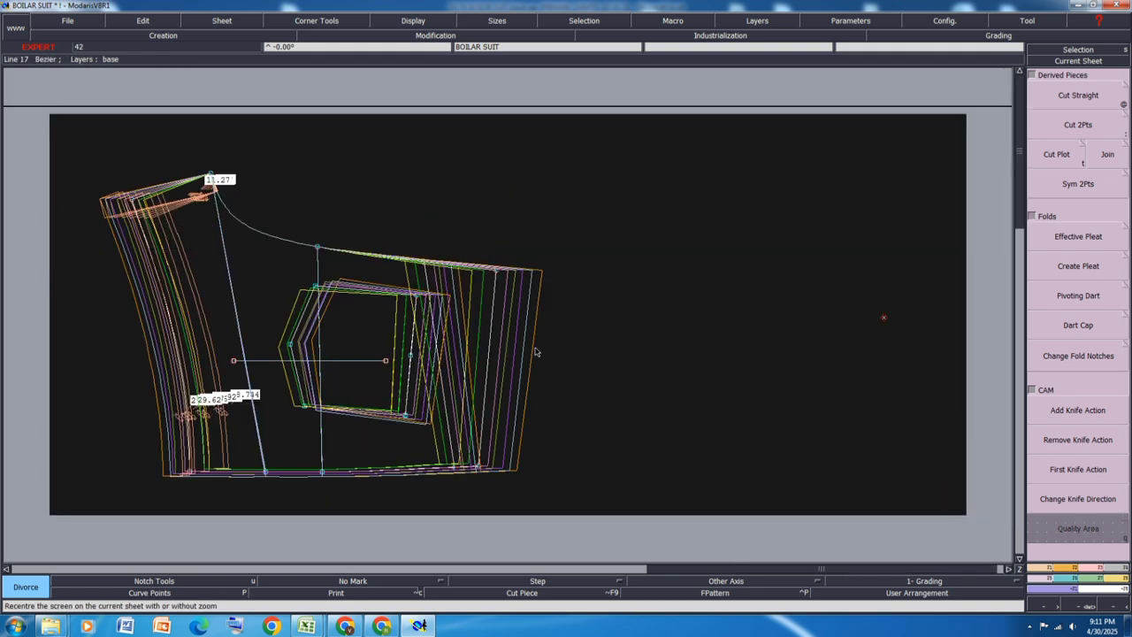
key(End)
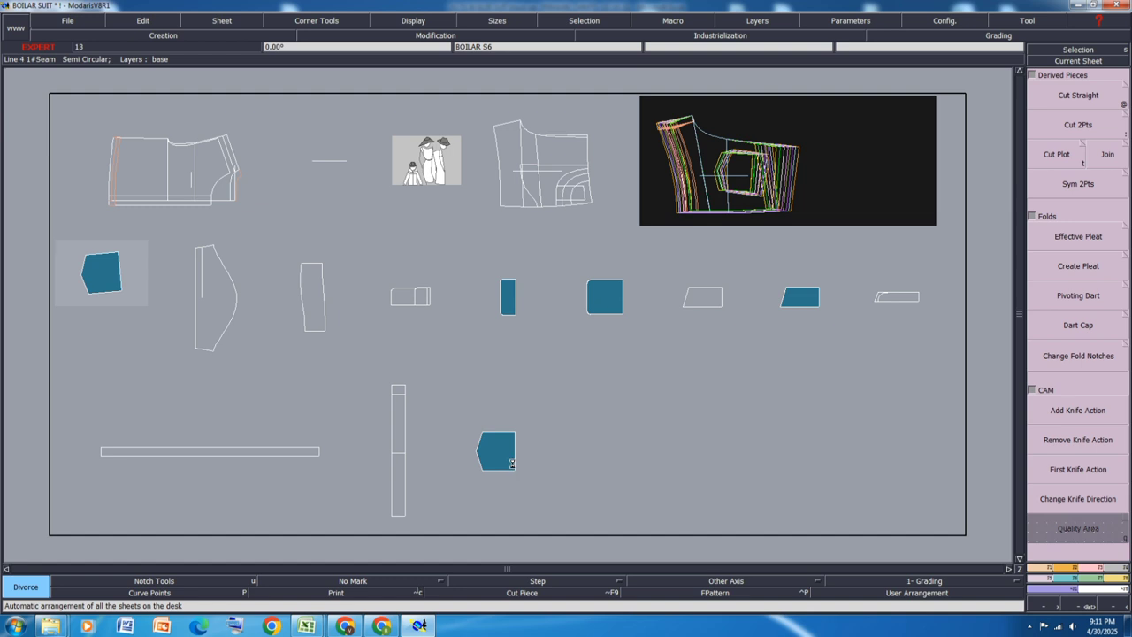
Delete the tilted pocket sheet and the half slanted-end piece, and rearrange all sheets
key(Delete)
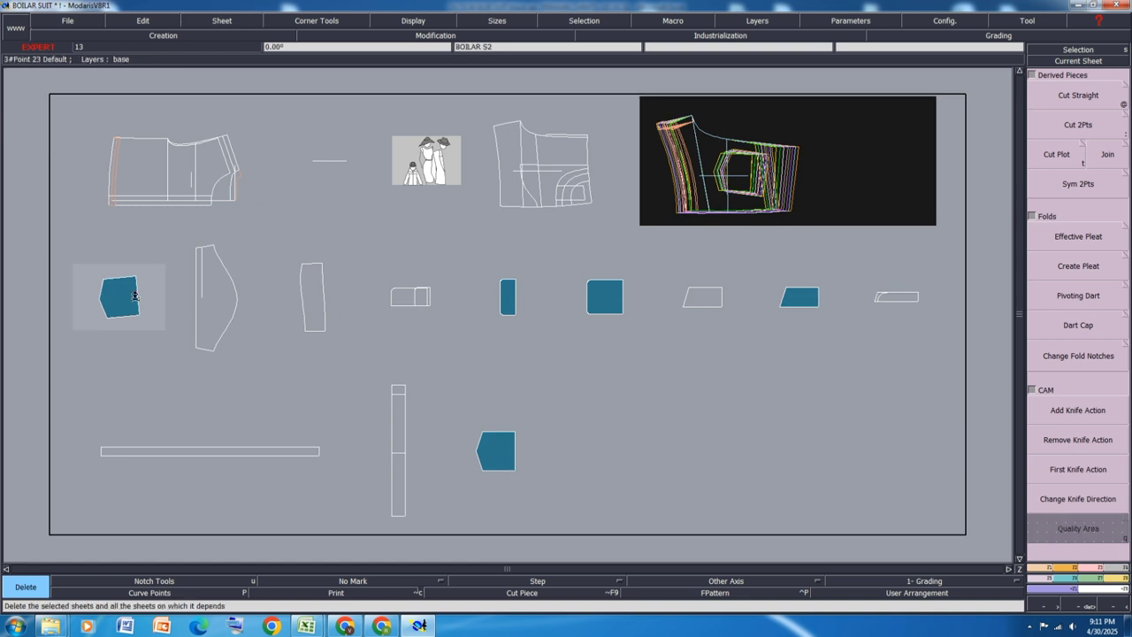
click(134, 301)
click(803, 308)
key(Delete)
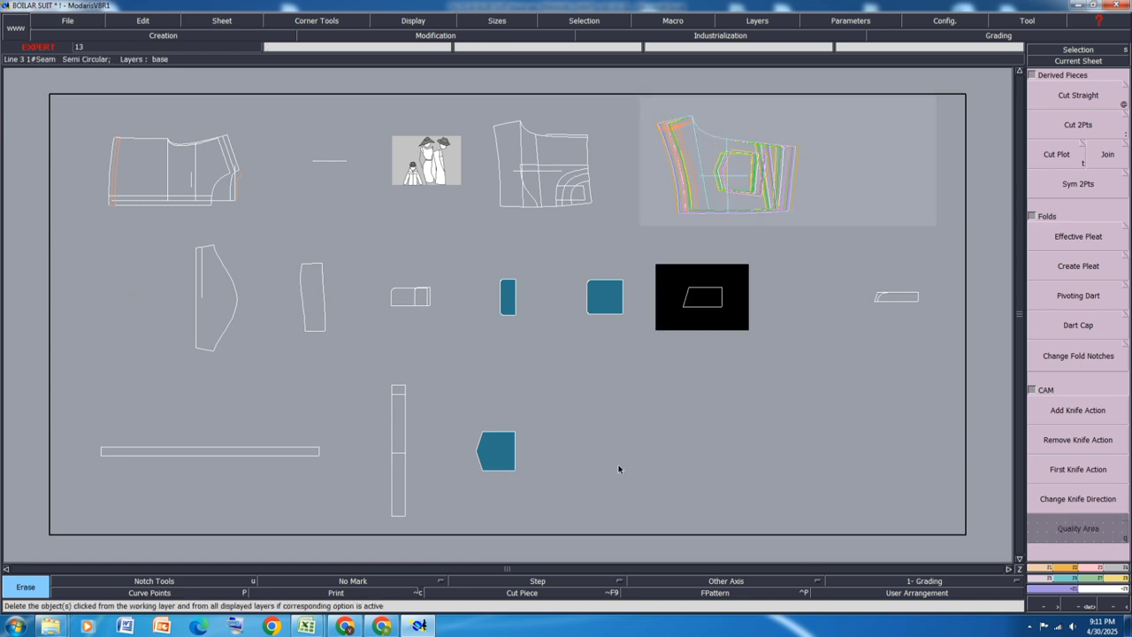
key(j)
Marry the narrow rounded-corner flap piece onto the BOILAR SUIT2 panel, beside the vertical construction line, and toggle the curve points display
scroll(426, 321, up, 3)
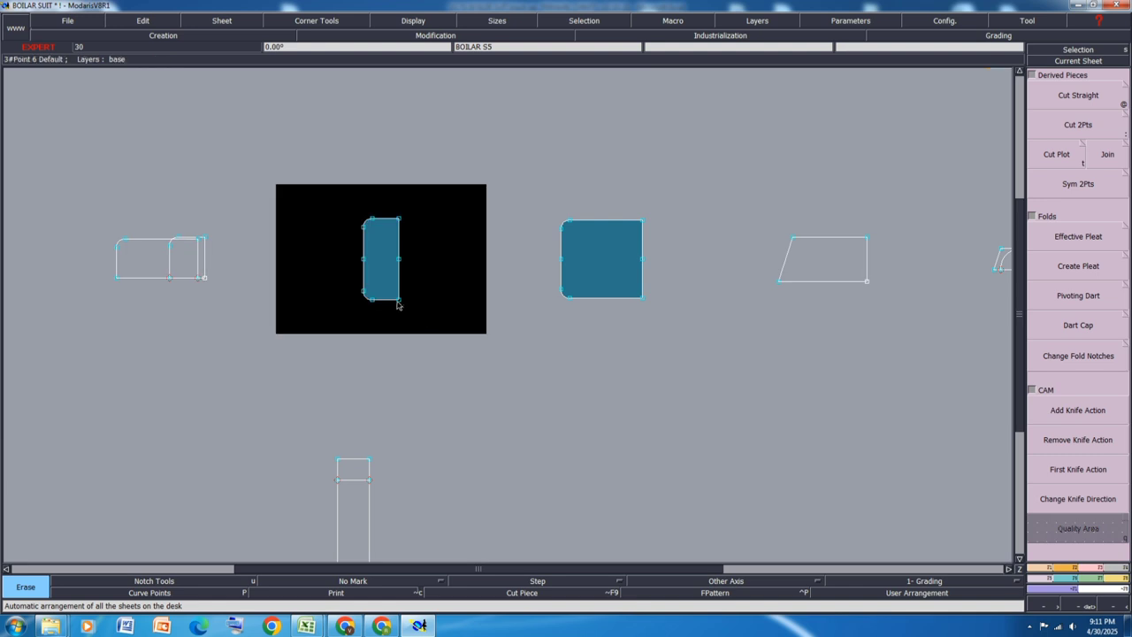
key(m)
click(398, 301)
scroll(538, 433, down, 3)
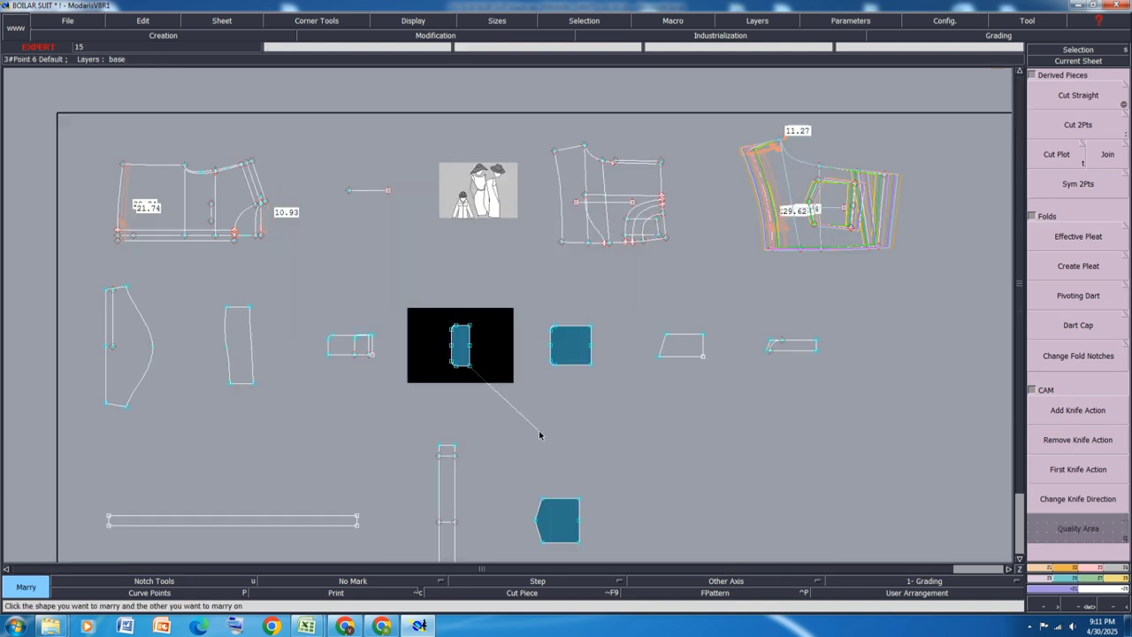
scroll(177, 207, up, 3)
click(336, 273)
key(shift+p)
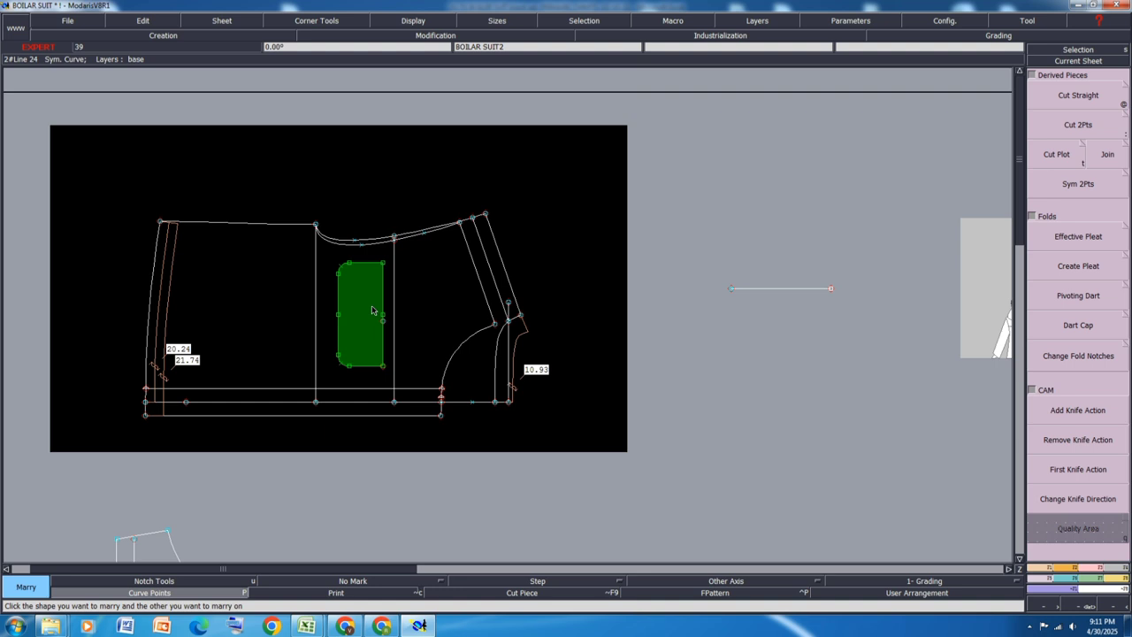
Duplicate the married flap's outline onto the BOILAR SUIT2 panel with zero X shift, and divorce the flap piece
key(alt+d)
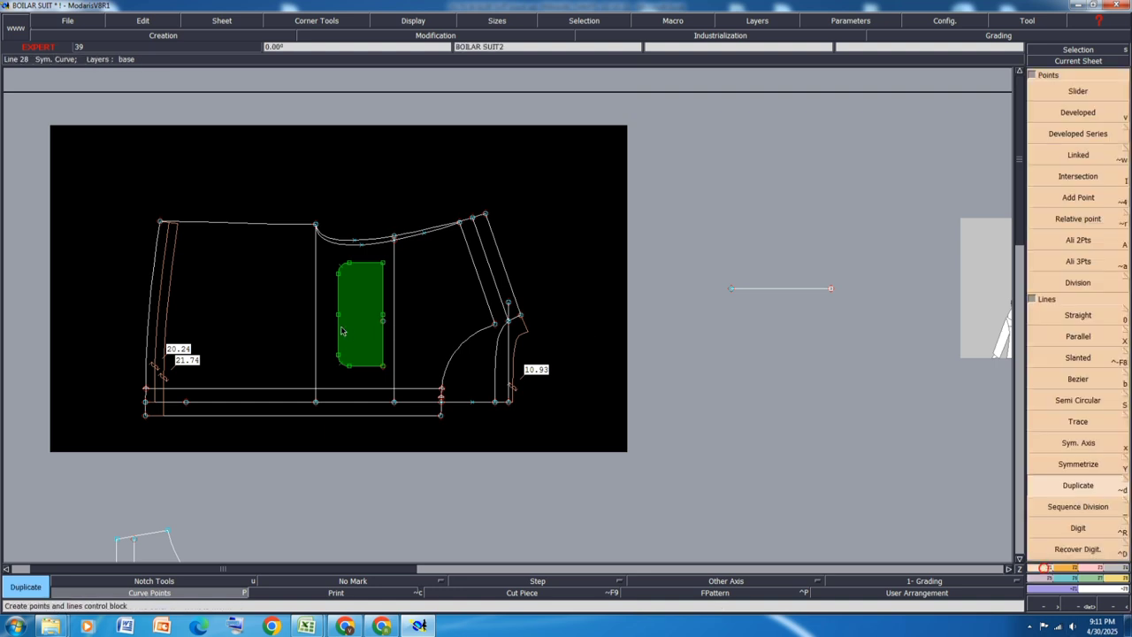
click(359, 318)
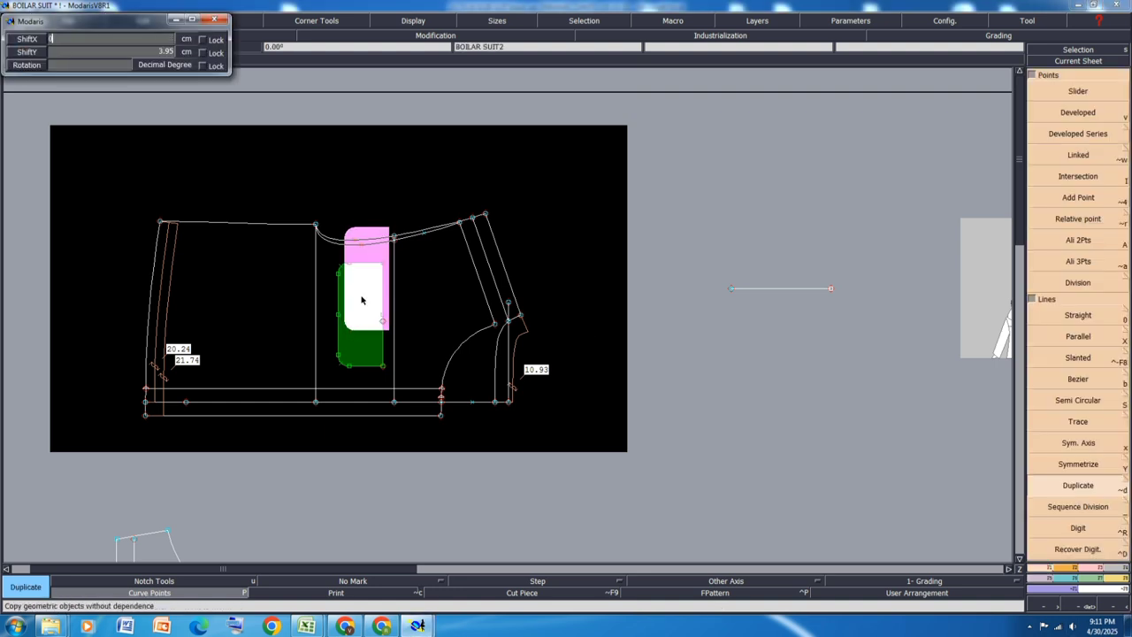
key(Escape)
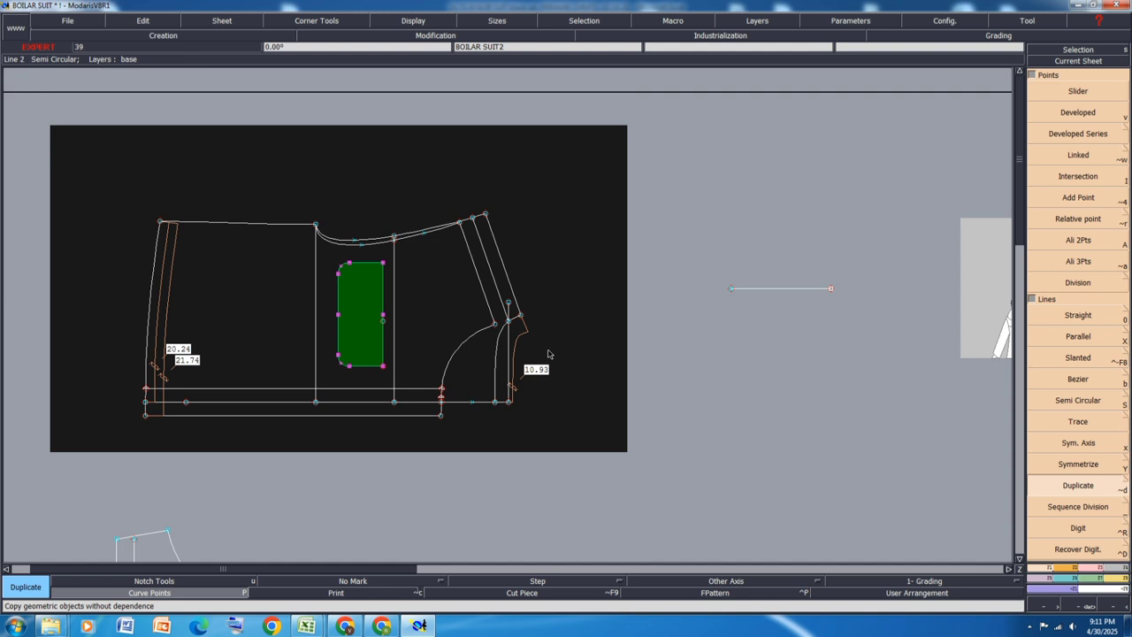
key(d)
click(360, 323)
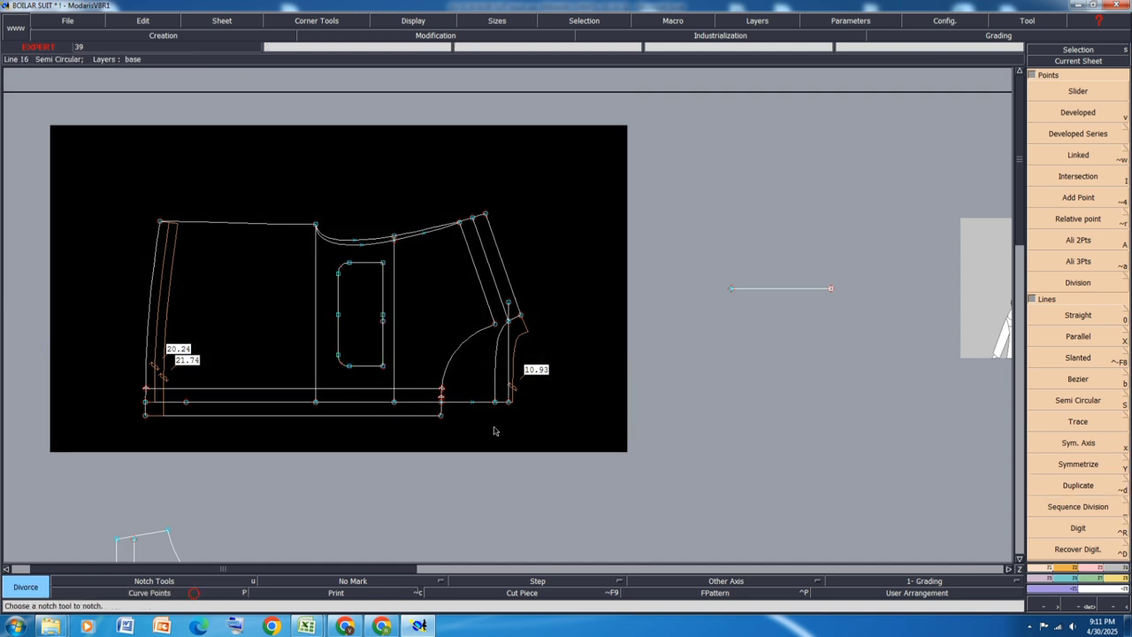
Delete the leftover flap sheet and the sheet holding only a single line, and rearrange all sheets
key(j)
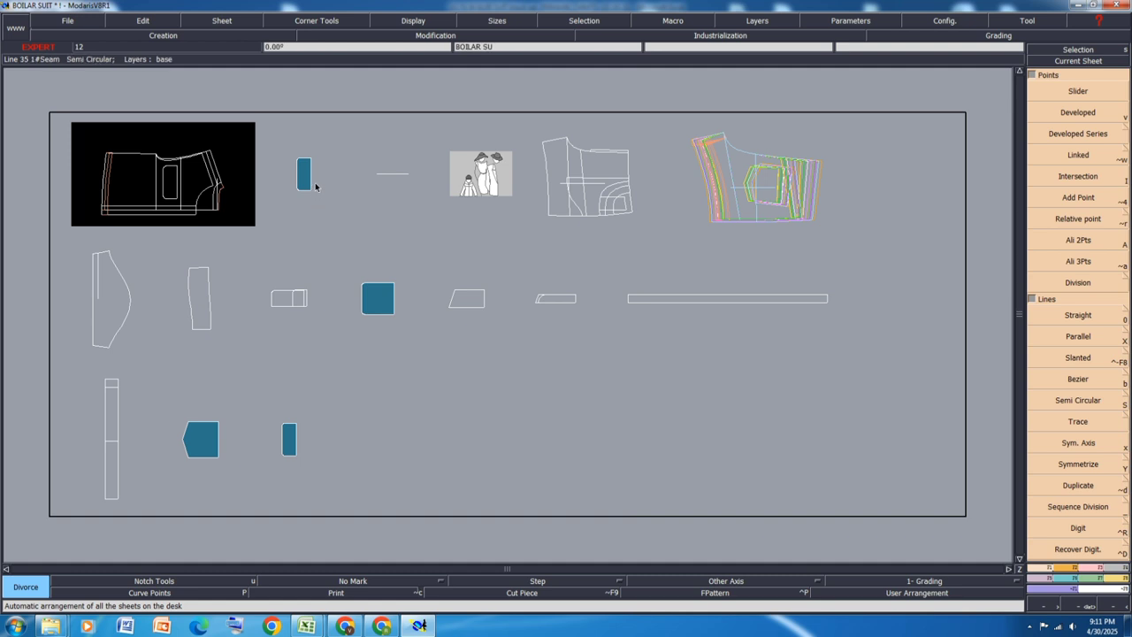
click(315, 199)
key(Delete)
click(310, 182)
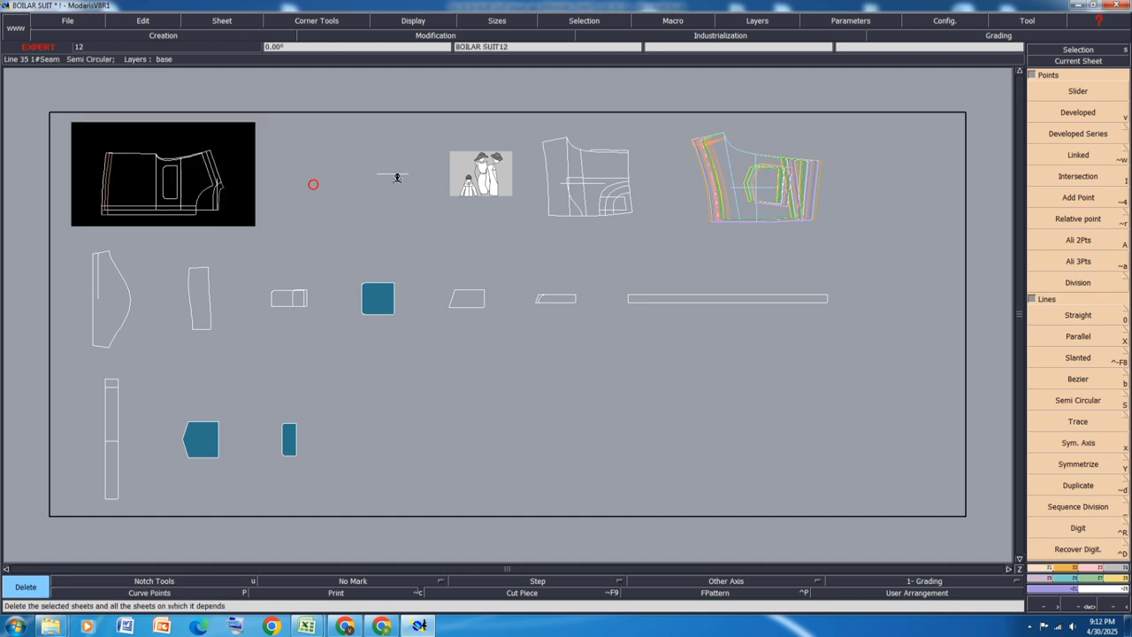
key(Delete)
key(j)
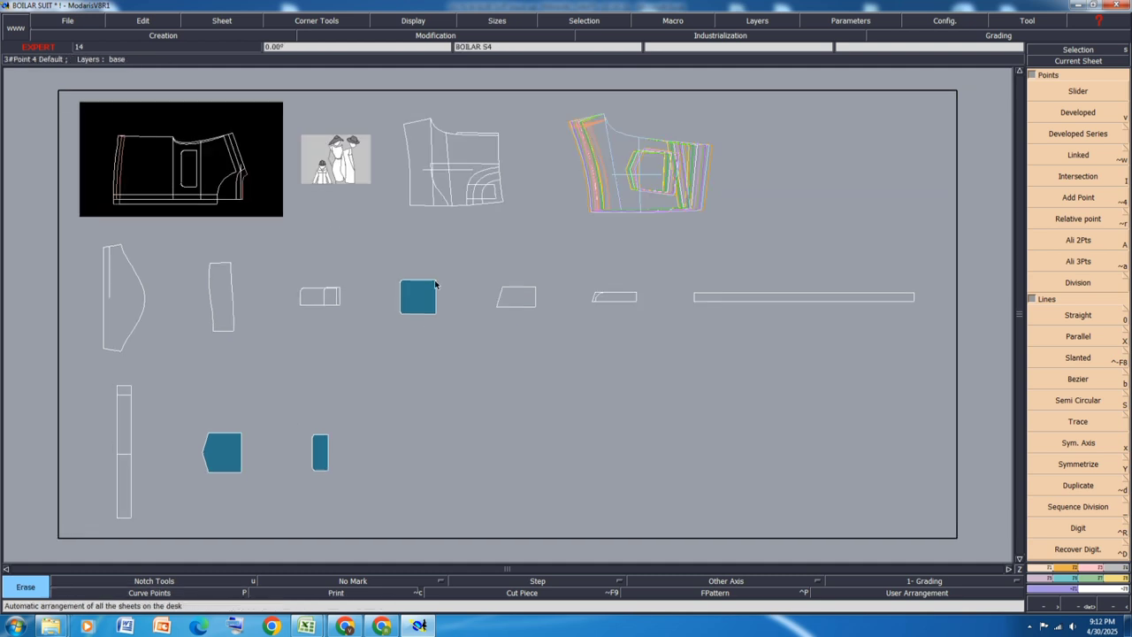
Marry the square rounded-corner pocket piece onto the BOILAR SUIT2 panel at the middle of the flap's straight edge
scroll(435, 287, up, 2)
key(m)
click(443, 309)
scroll(519, 417, down, 3)
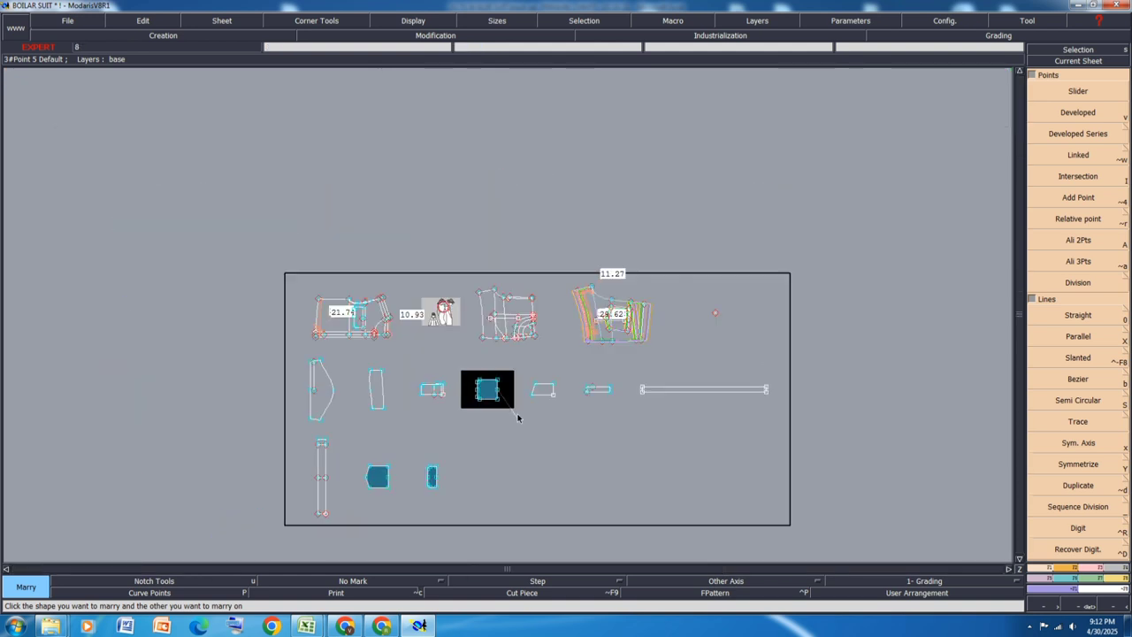
scroll(366, 314, up, 5)
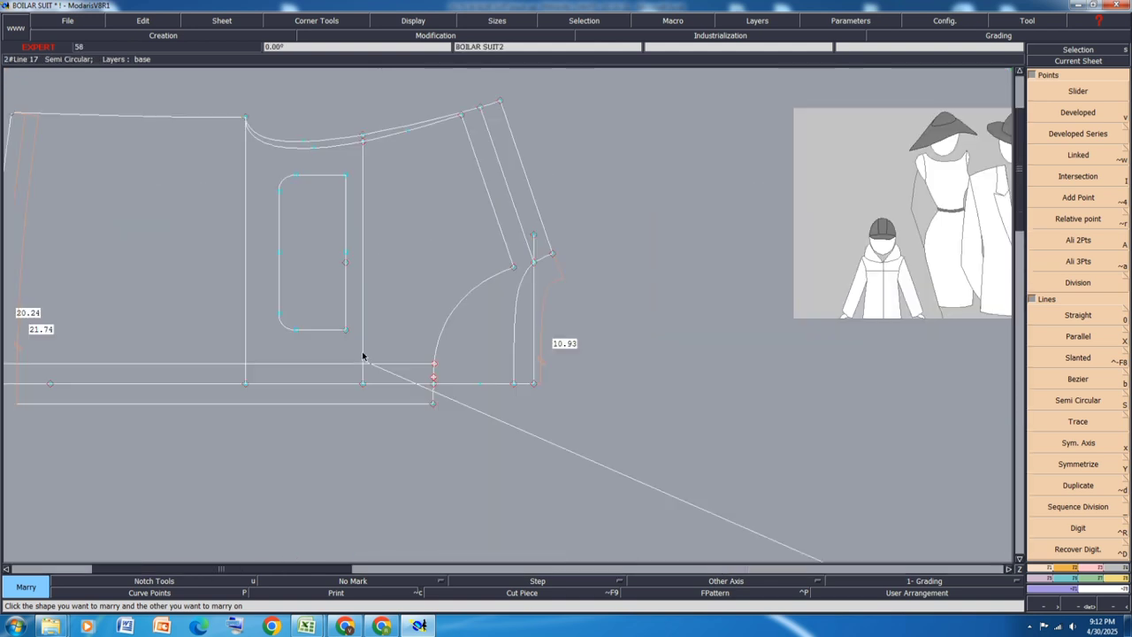
click(346, 256)
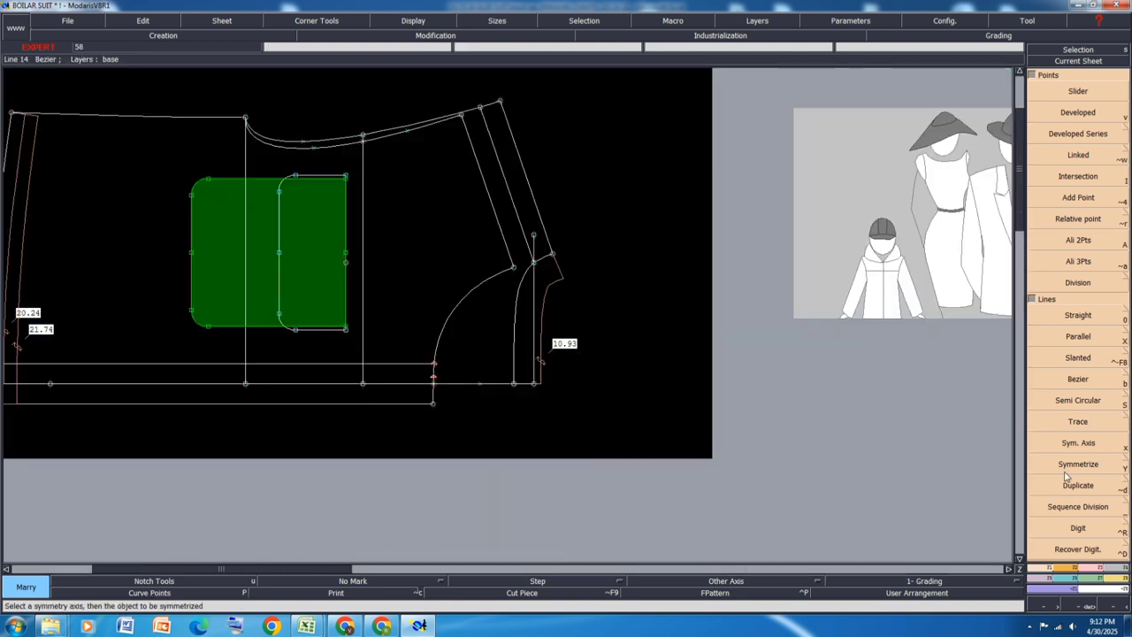
Duplicate the square pocket's outline onto the BOILAR SUIT2 panel with a -1 cm X shift, and divorce the pocket piece
key(d)
click(316, 259)
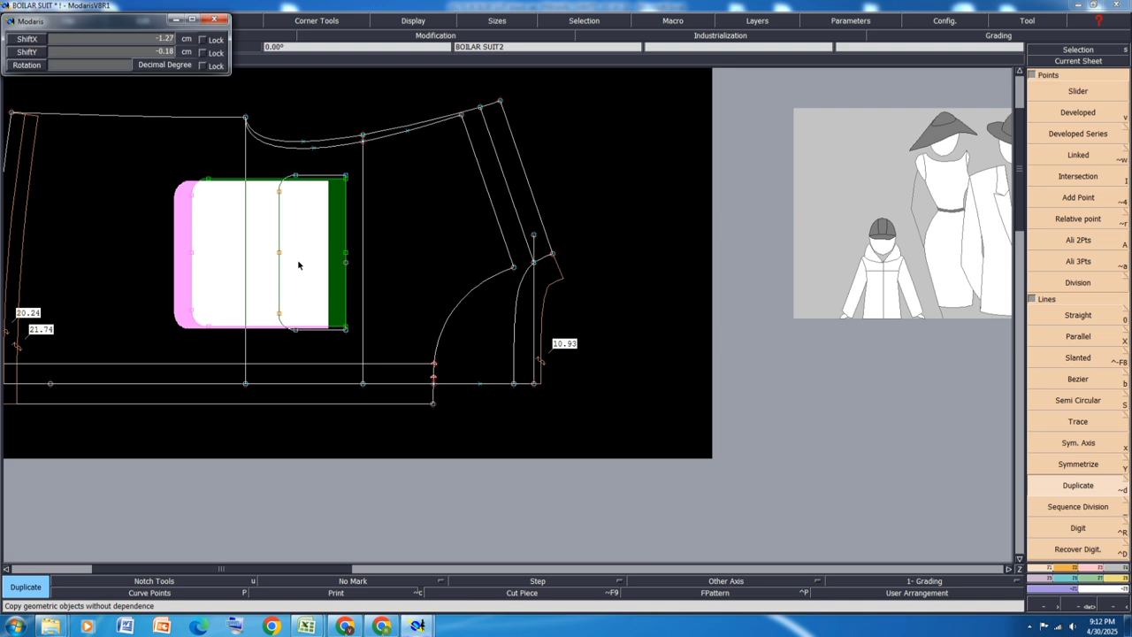
text(-1)
key(Return)
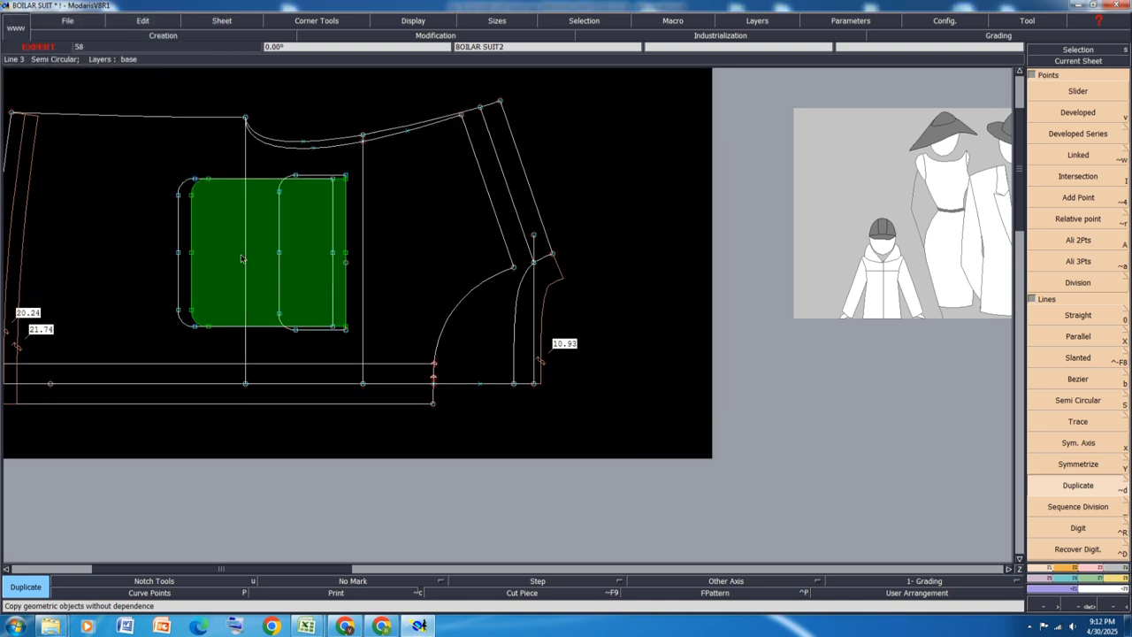
key(d)
click(242, 258)
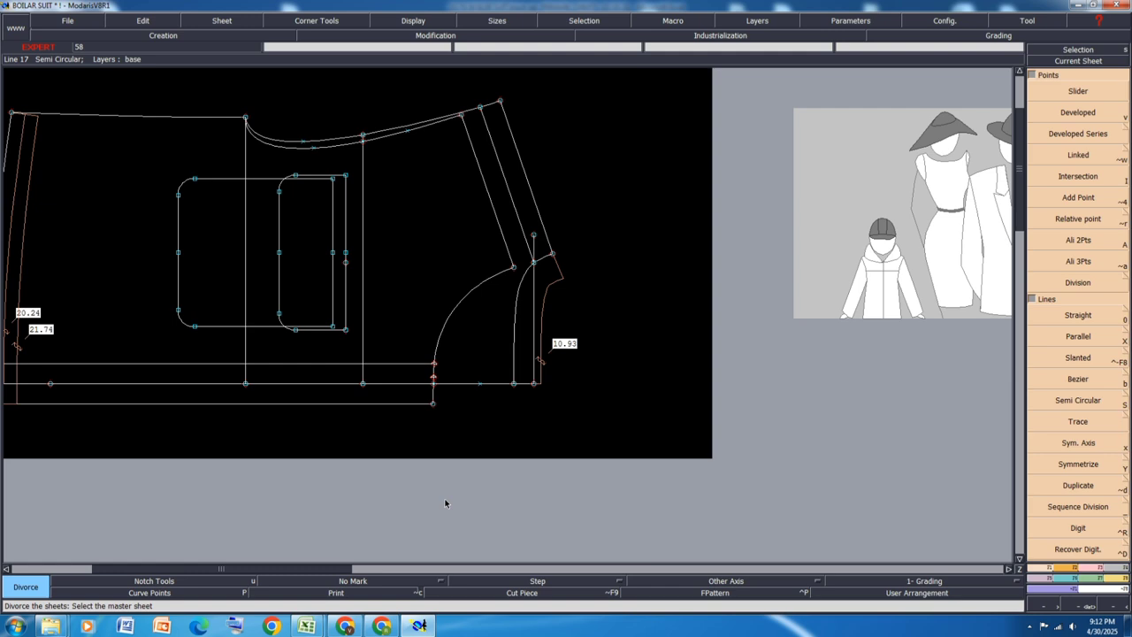
Check the flap and pocket outlines on the BOILAR SUIT2 panel in all sizes and save the model
key(F10)
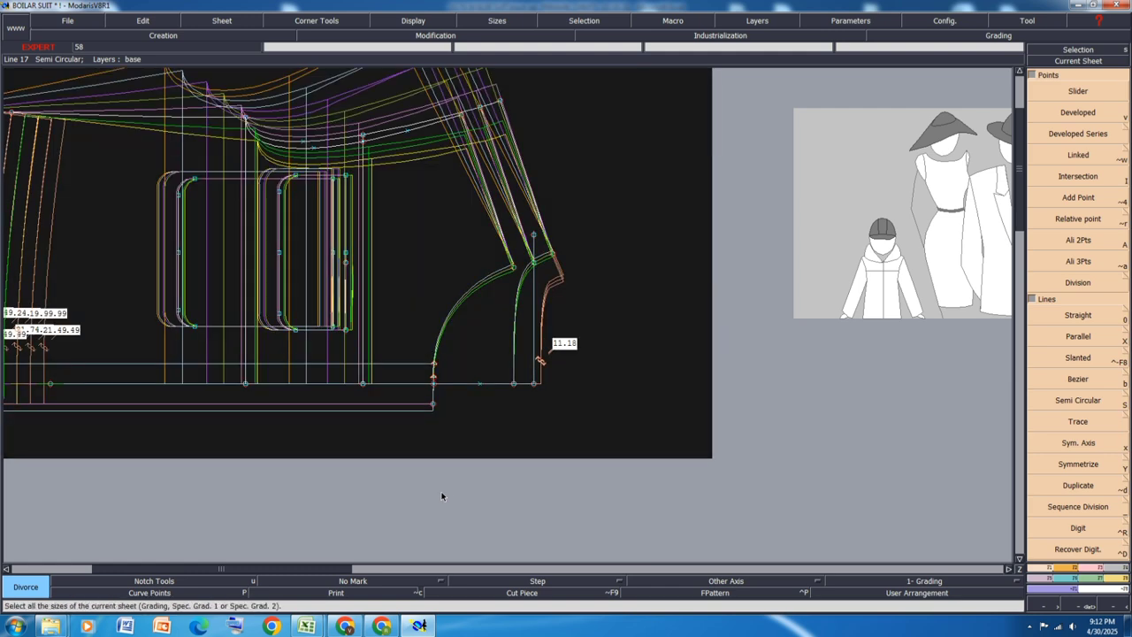
scroll(443, 496, down, 2)
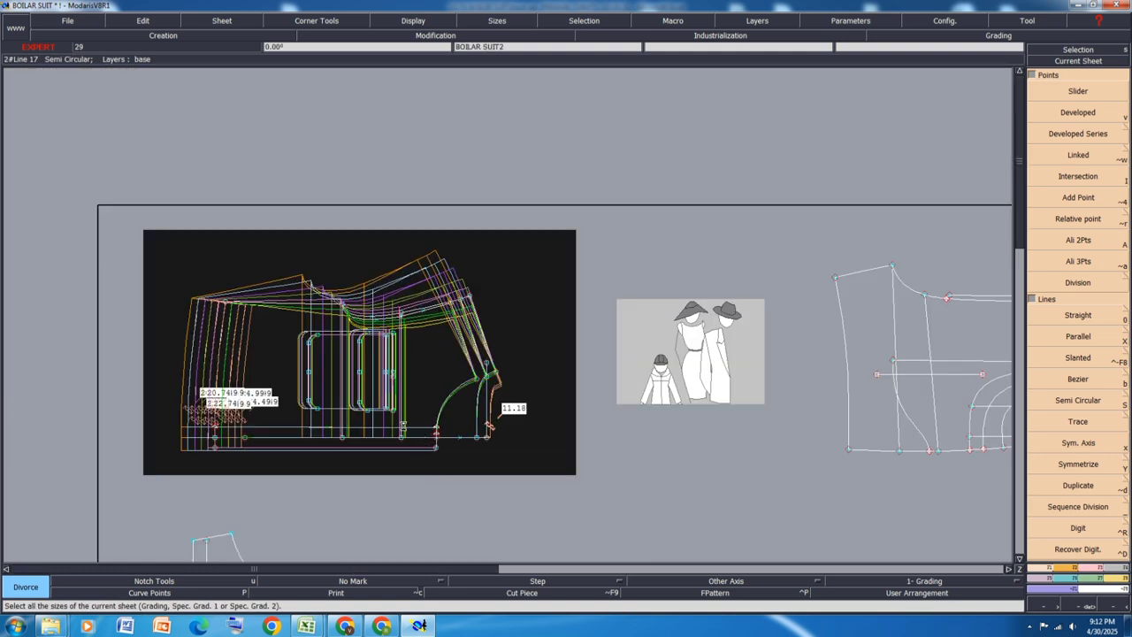
key(ctrl+s)
click(475, 380)
key(F11)
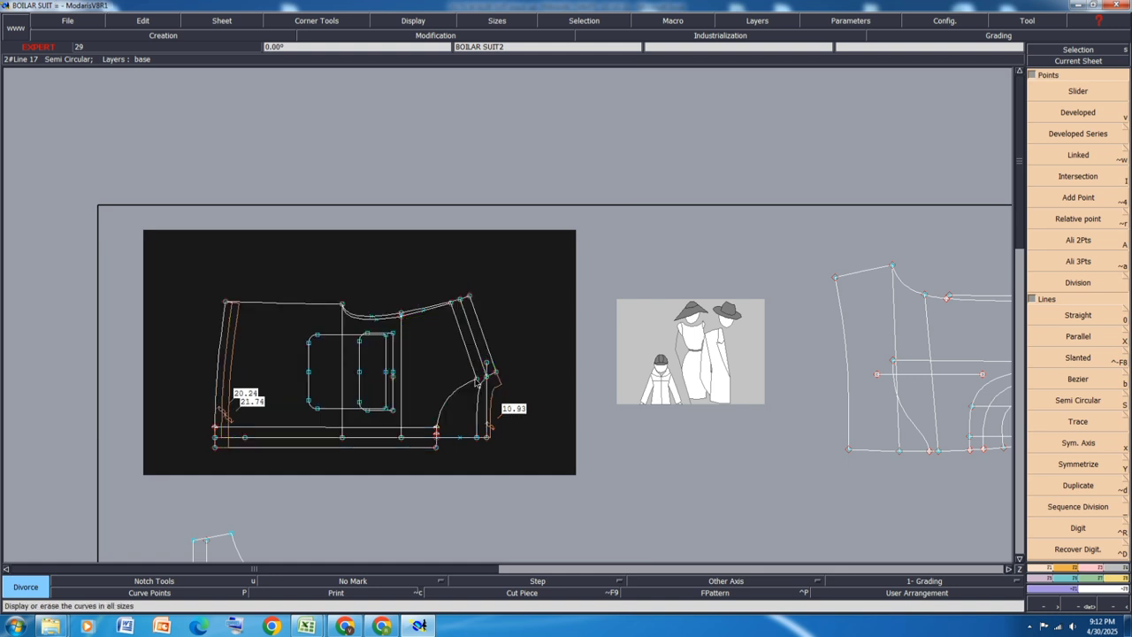
key(j)
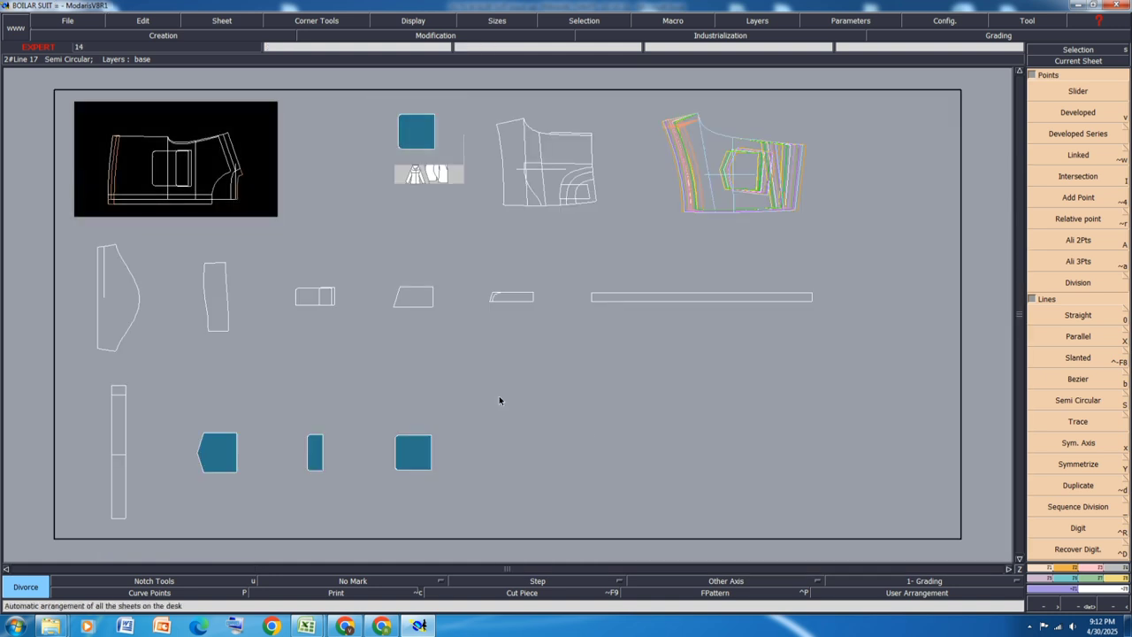
Delete the leftover square pocket piece beside the fashion sketch, rearrange all sheets, and save the model
click(424, 132)
key(Delete)
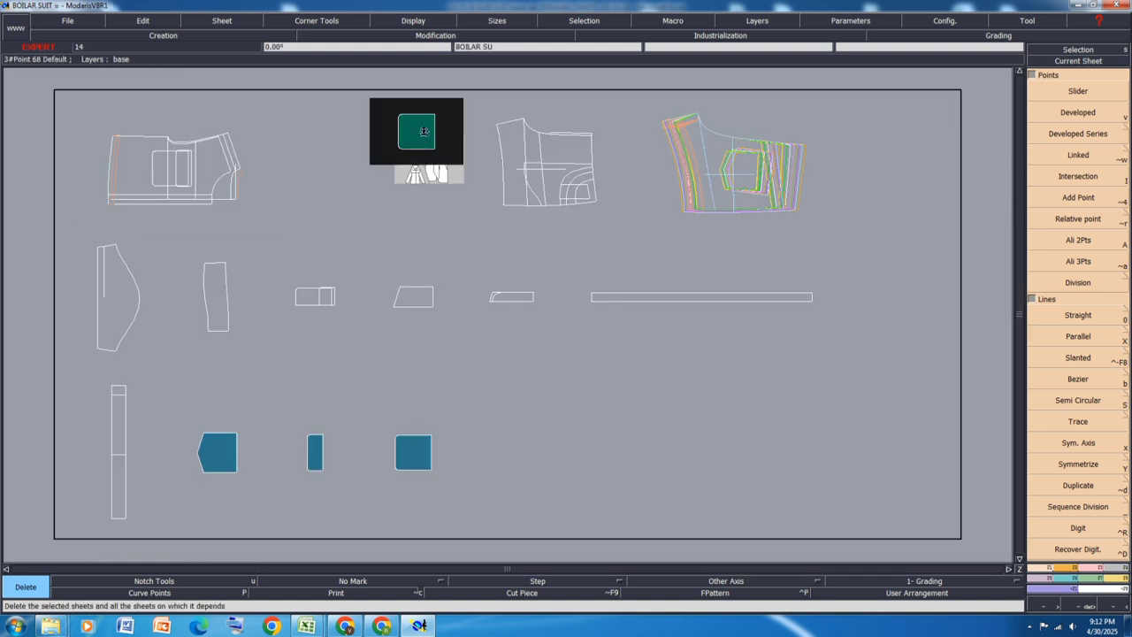
click(424, 132)
key(j)
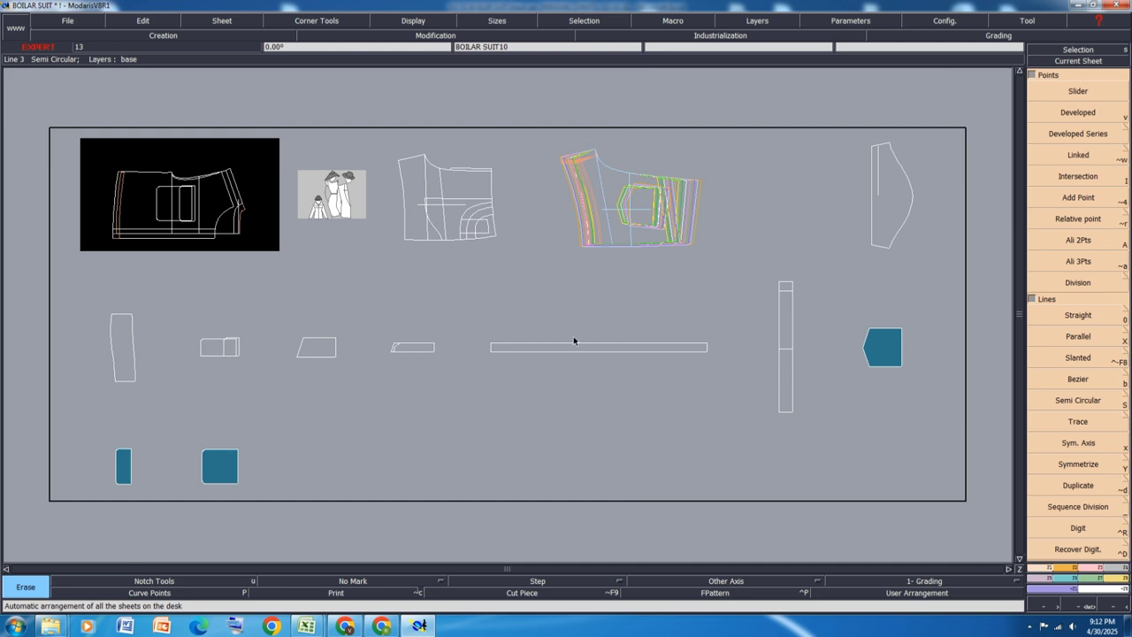
key(ctrl+s)
click(491, 380)
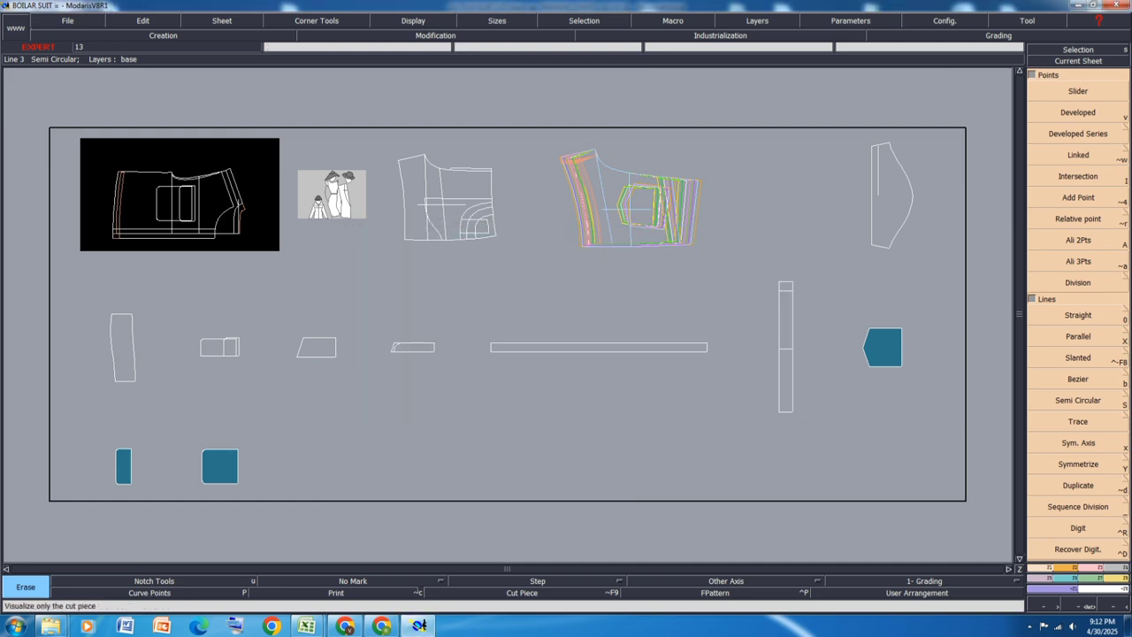
Select all sheets and hide their graded size nests, leaving only the base size displayed
click(1118, 576)
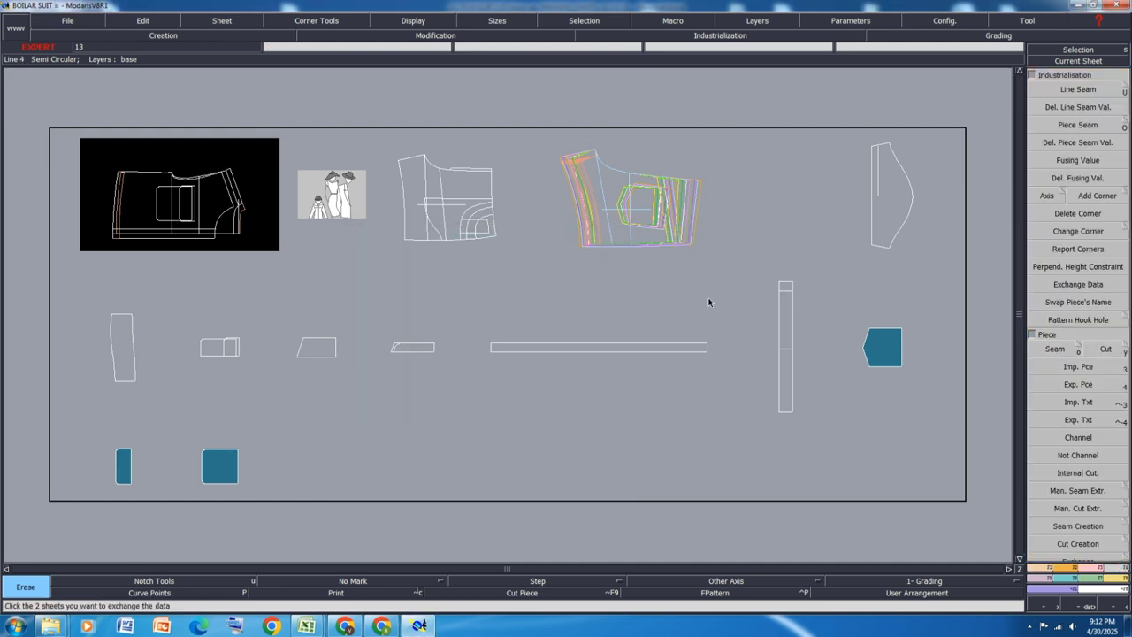
key(ctrl+a)
key(F9)
key(F9)
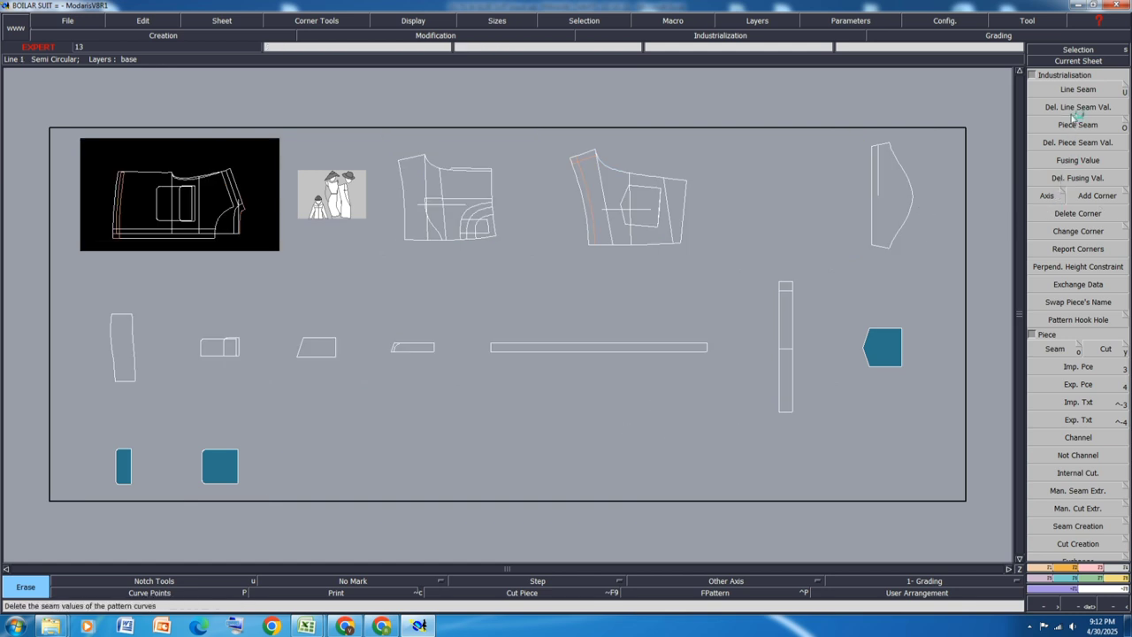
Extract seam pieces from the sleeve sheet and from both sections of the tall narrow strip
click(1055, 349)
scroll(938, 173, up, 2)
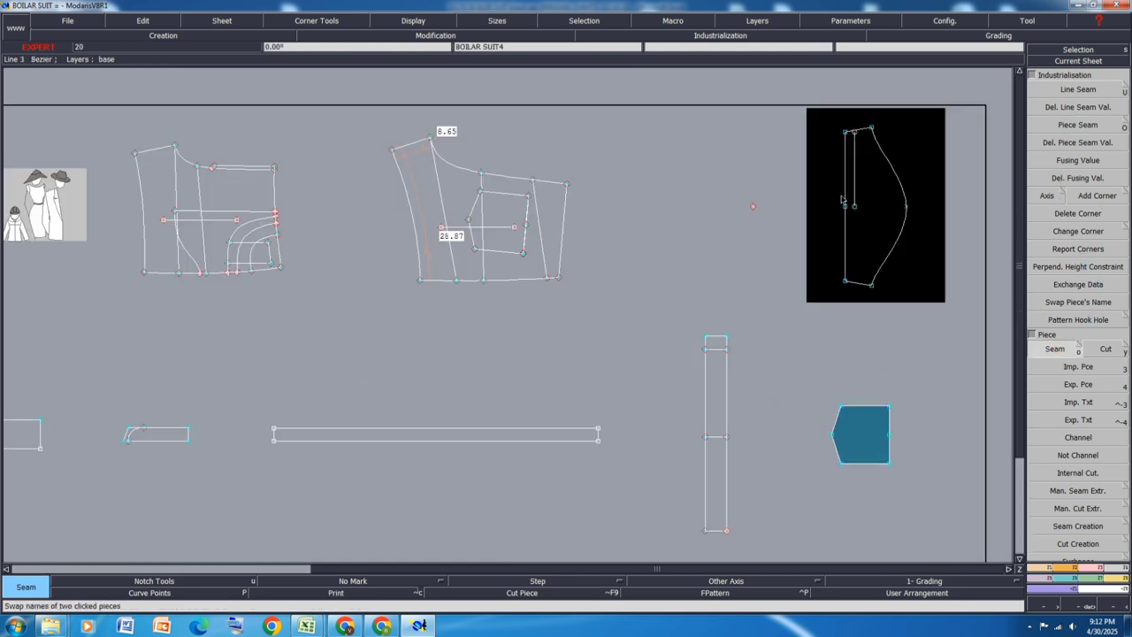
click(869, 235)
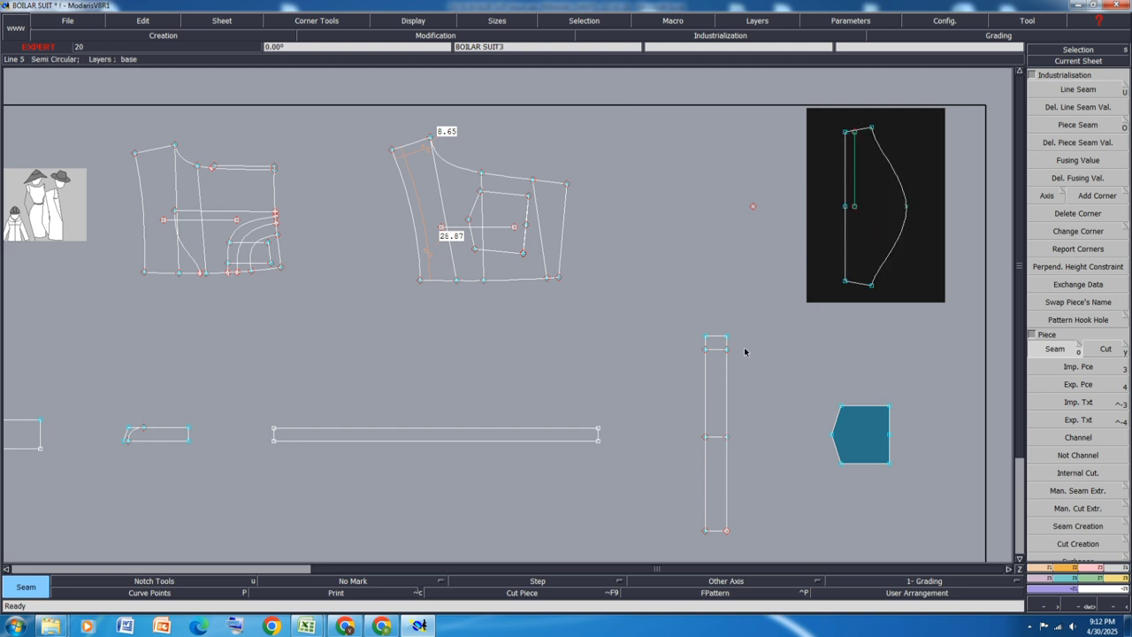
click(717, 473)
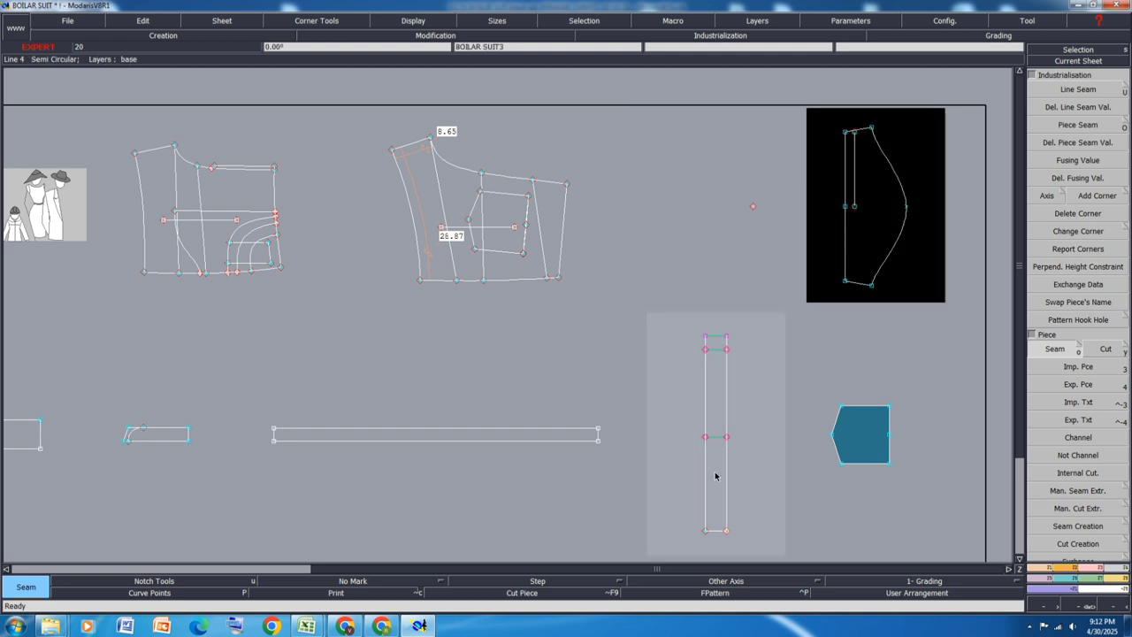
click(717, 349)
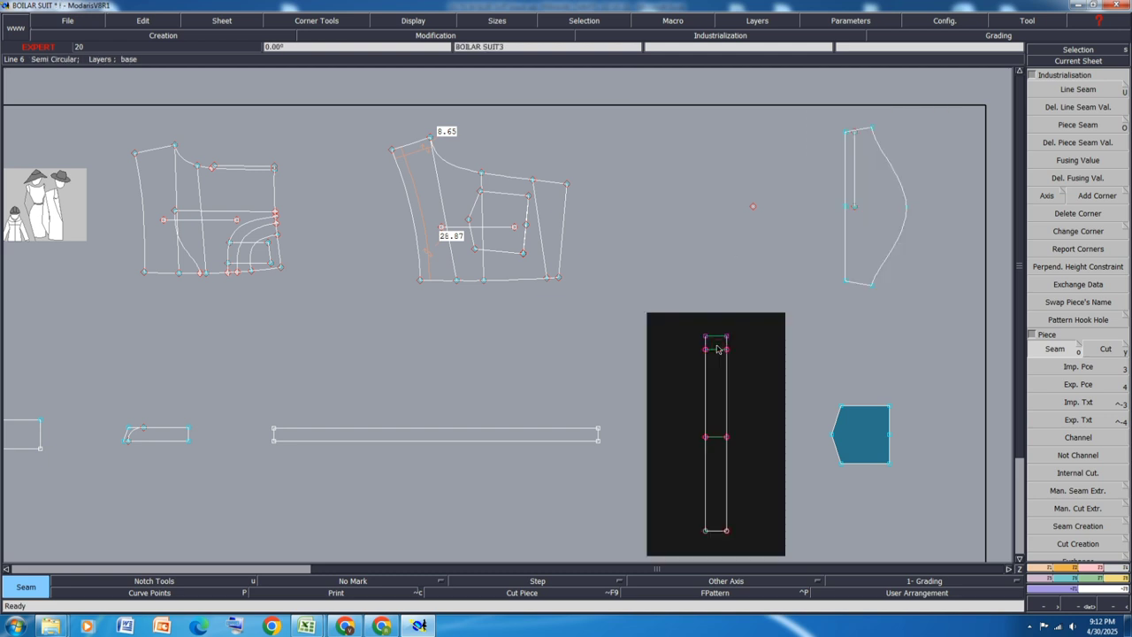
Extract the long horizontal band, plus the slanted-end and curved-end pieces from BOILAR SUIT9, and rearrange the sheets
click(504, 435)
scroll(631, 351, down, 1)
scroll(391, 384, up, 1)
scroll(391, 384, up, 1)
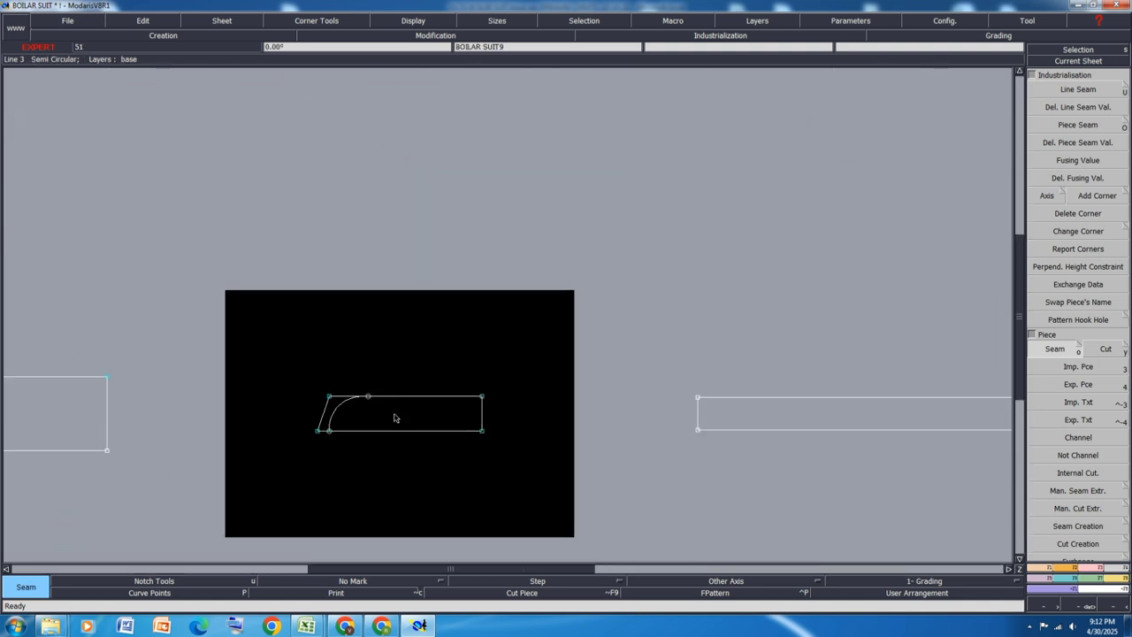
click(393, 395)
click(339, 404)
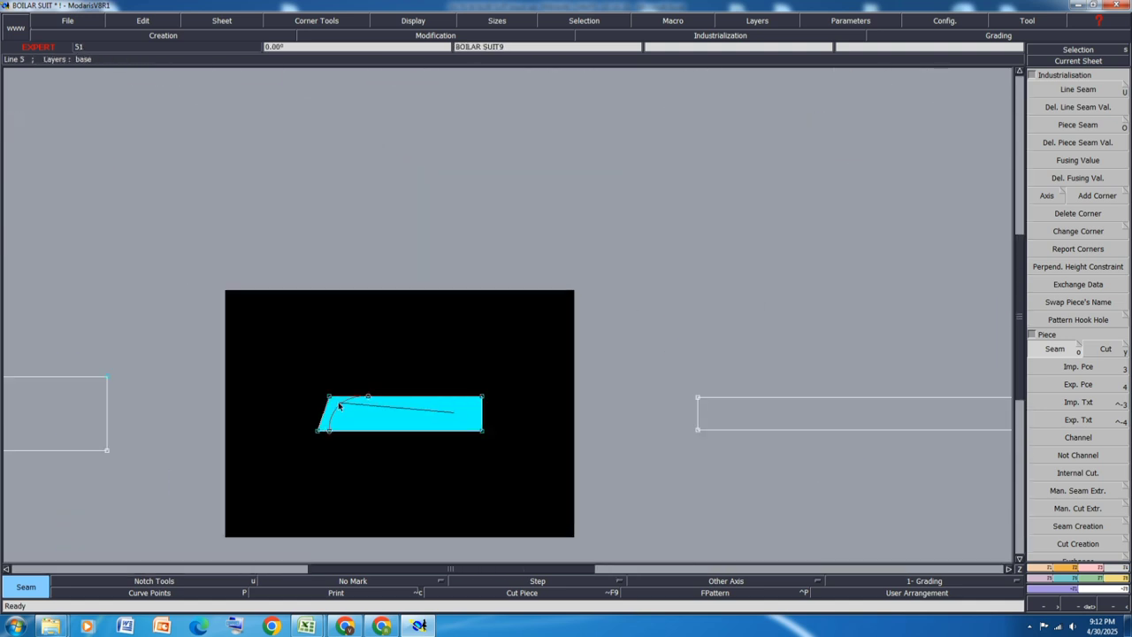
scroll(488, 346, down, 1)
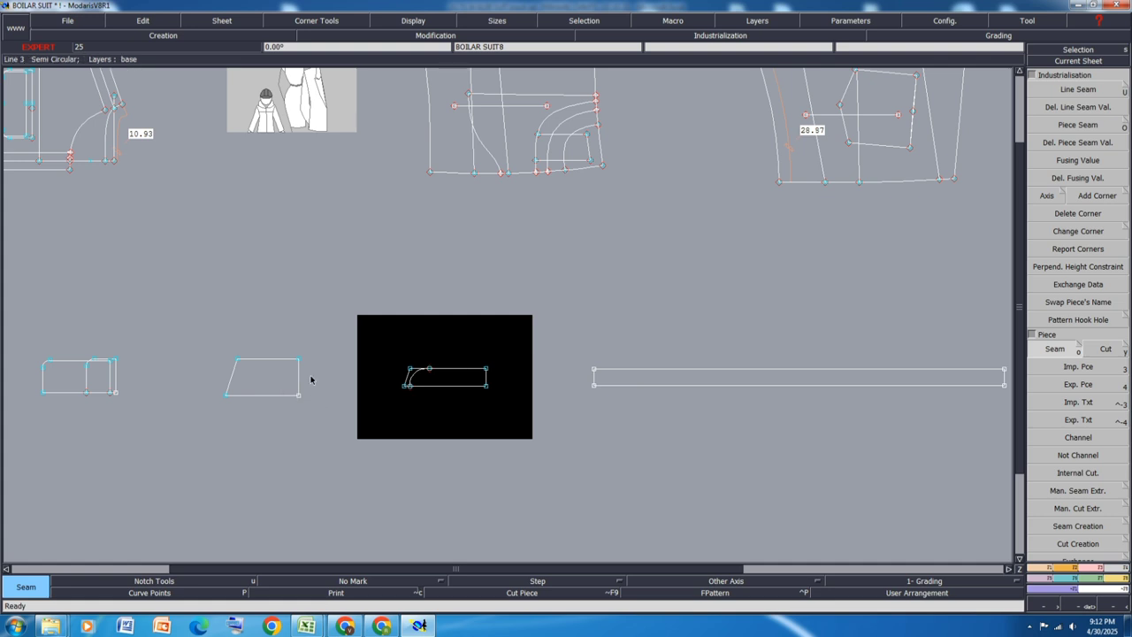
key(j)
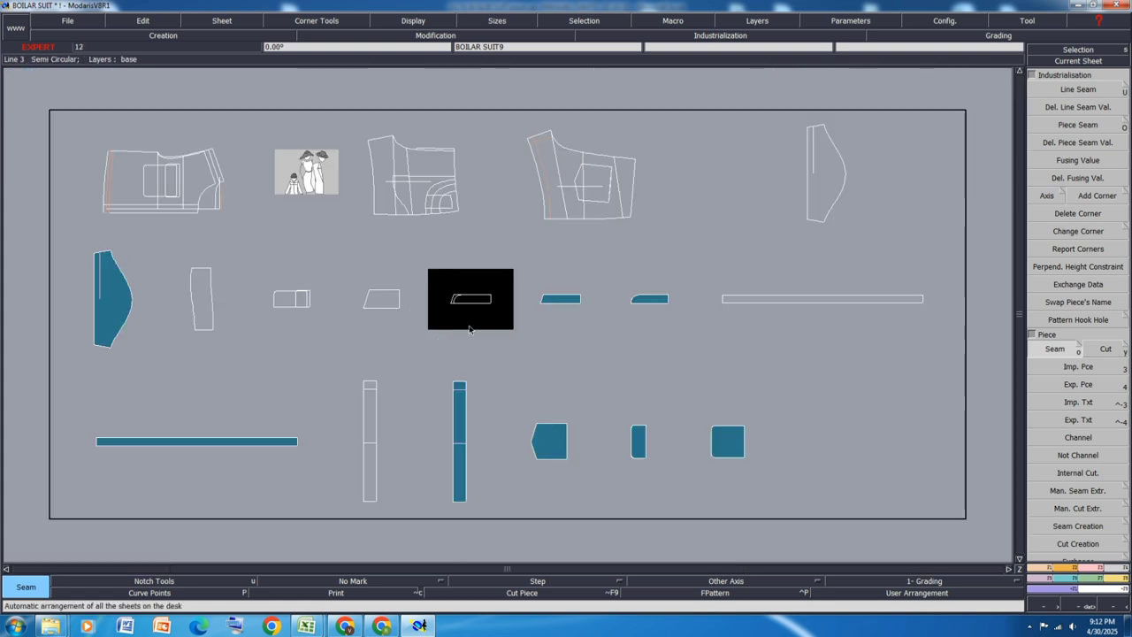
Marry the slanted flap, tall strip, small slanted piece, long band and sleeve outlines onto BOILAR SUIT7, and rearrange the sheets
key(m)
click(379, 302)
click(281, 303)
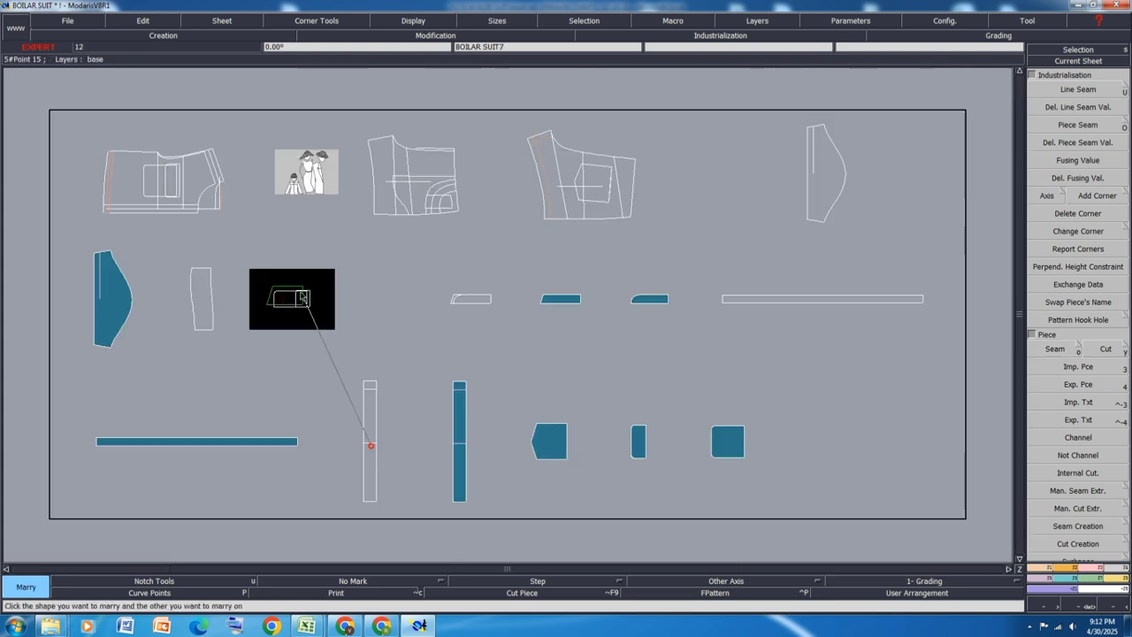
click(370, 447)
click(471, 301)
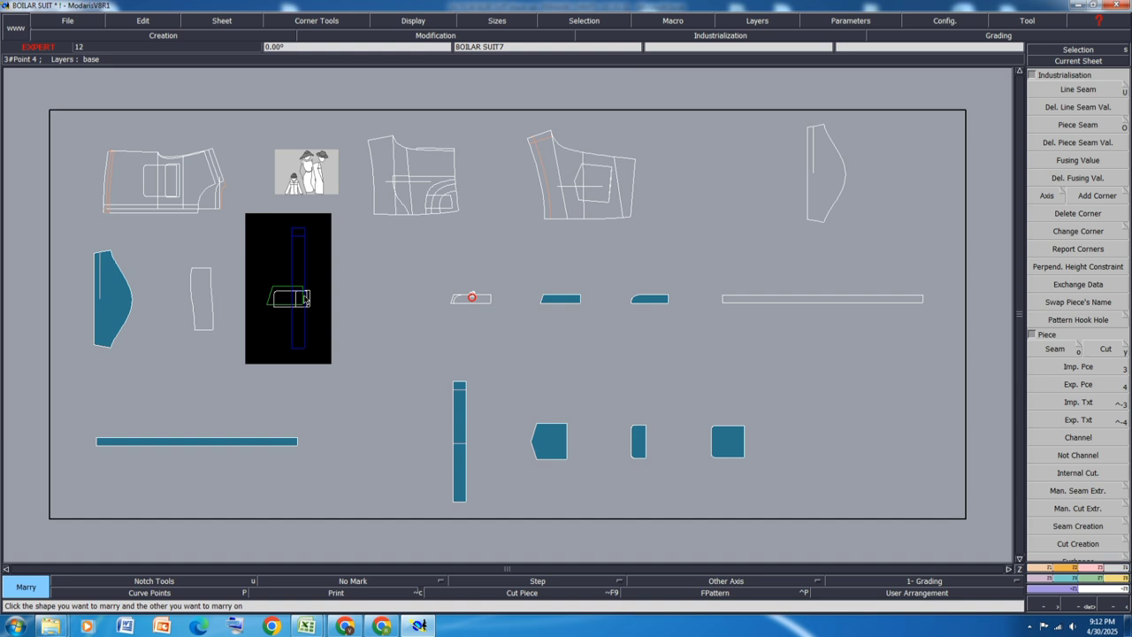
click(818, 299)
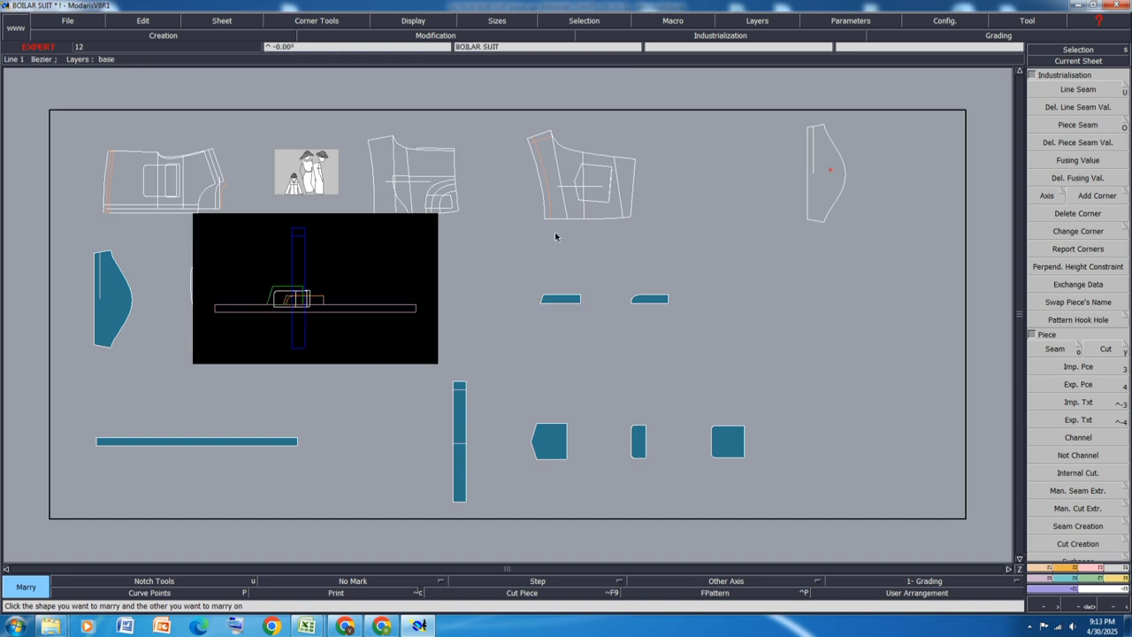
click(830, 170)
key(j)
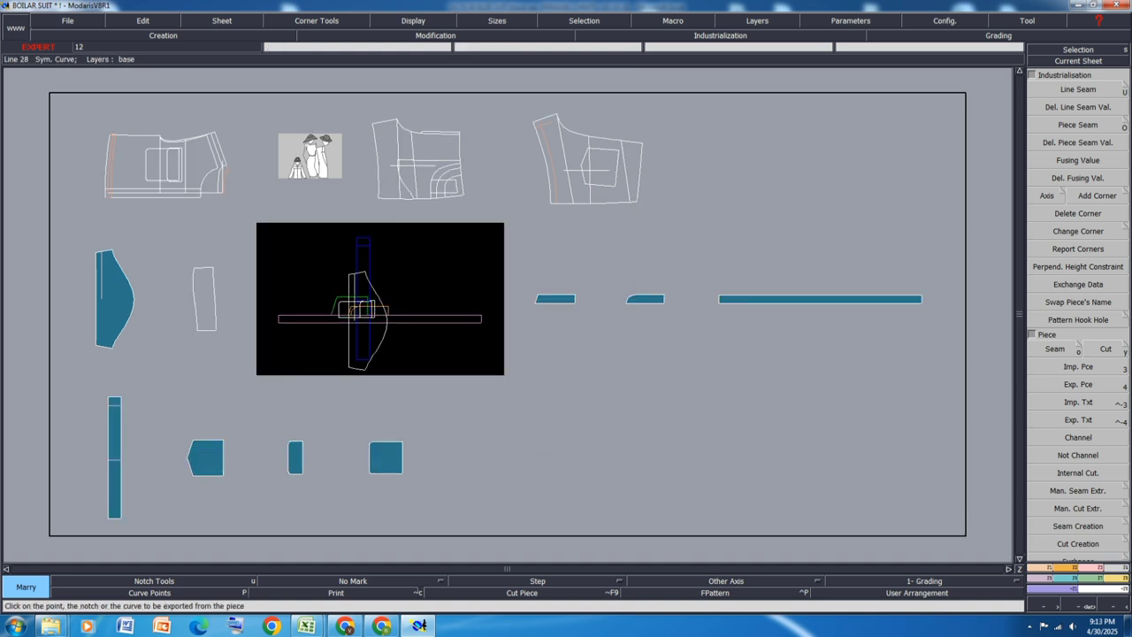
Extract the BOILAR SUIT6 outline as a seam piece, marry its base sheet onto the combined sheet, and rearrange
key(o)
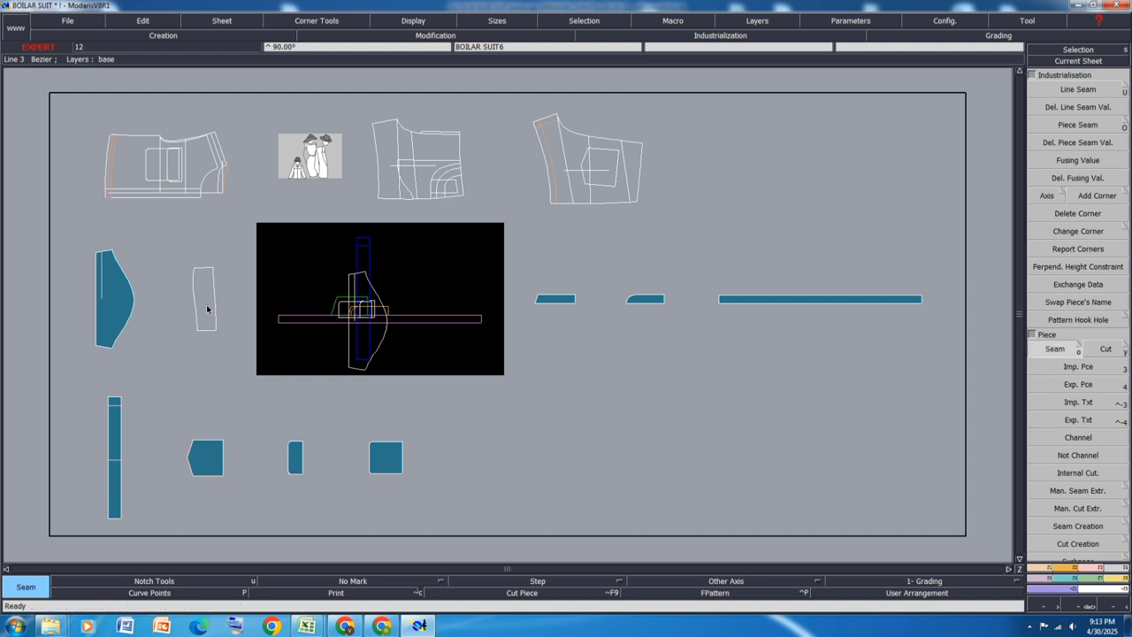
click(208, 310)
key(m)
click(215, 330)
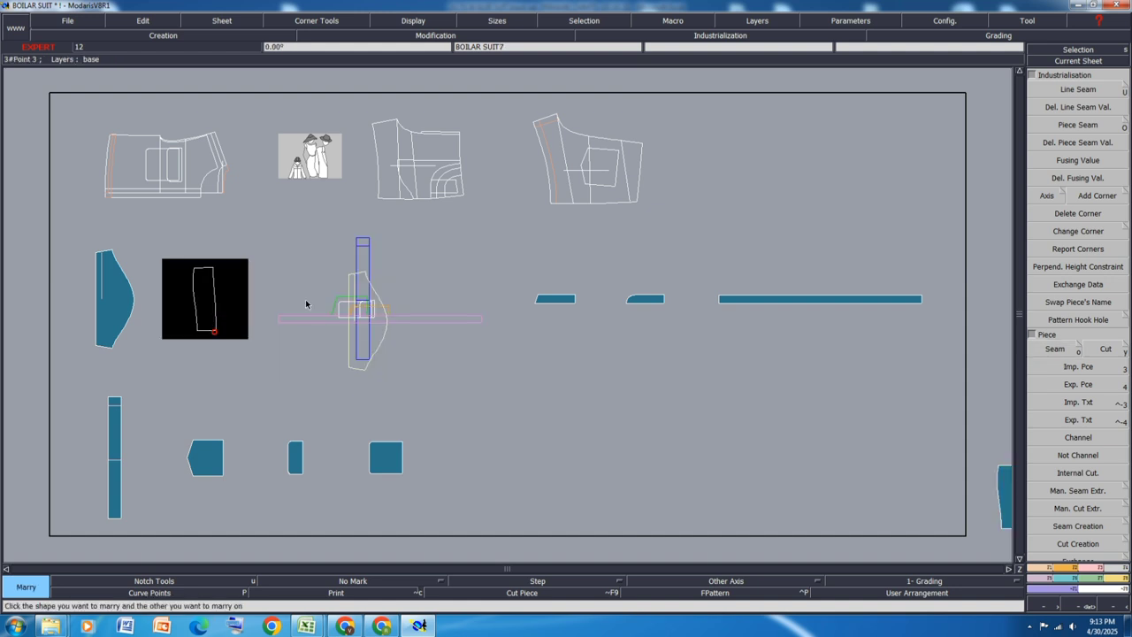
click(358, 328)
key(j)
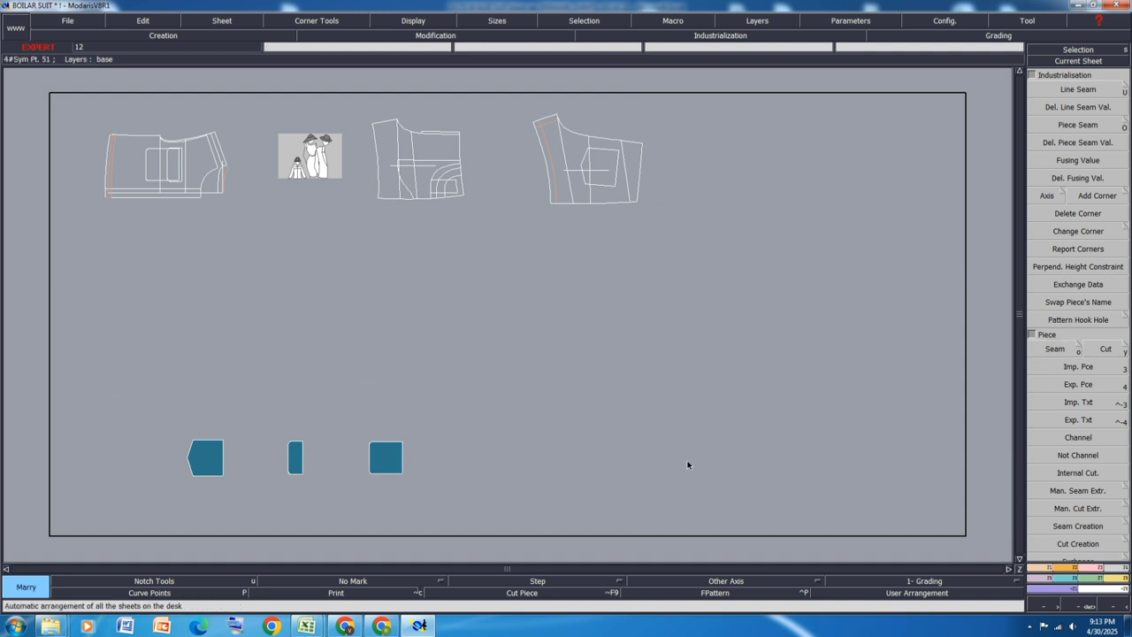
Mirror the piece extracted from BOILAR SUIT6 about its lower short edge with Sym 2Pts, and delete the half piece
scroll(182, 299, up, 2)
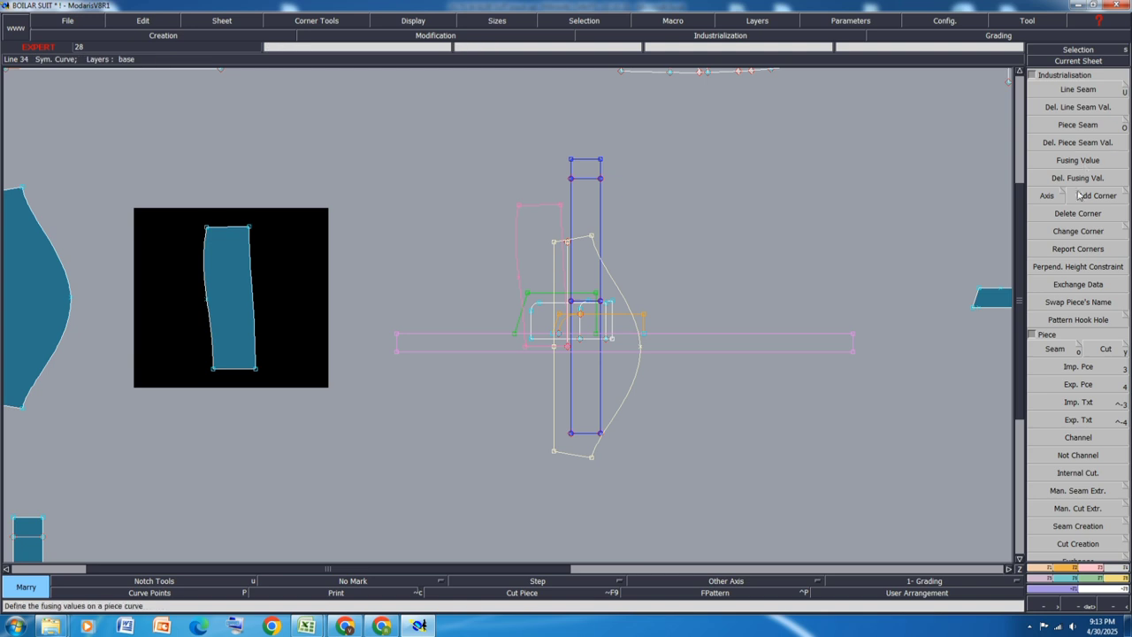
scroll(1104, 263, down, 5)
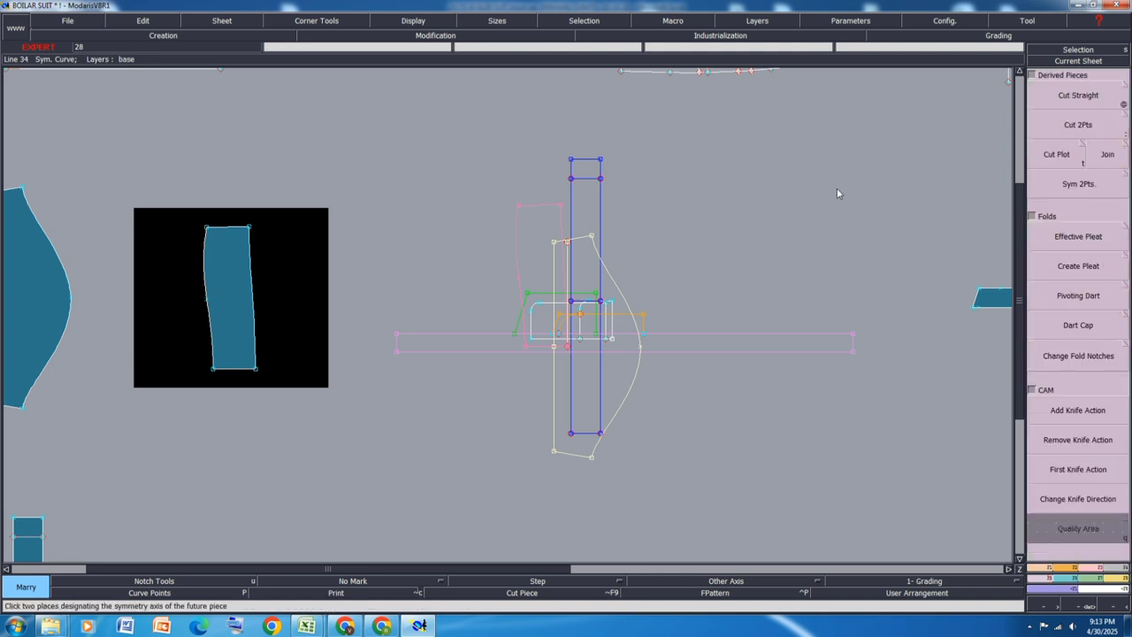
click(1096, 185)
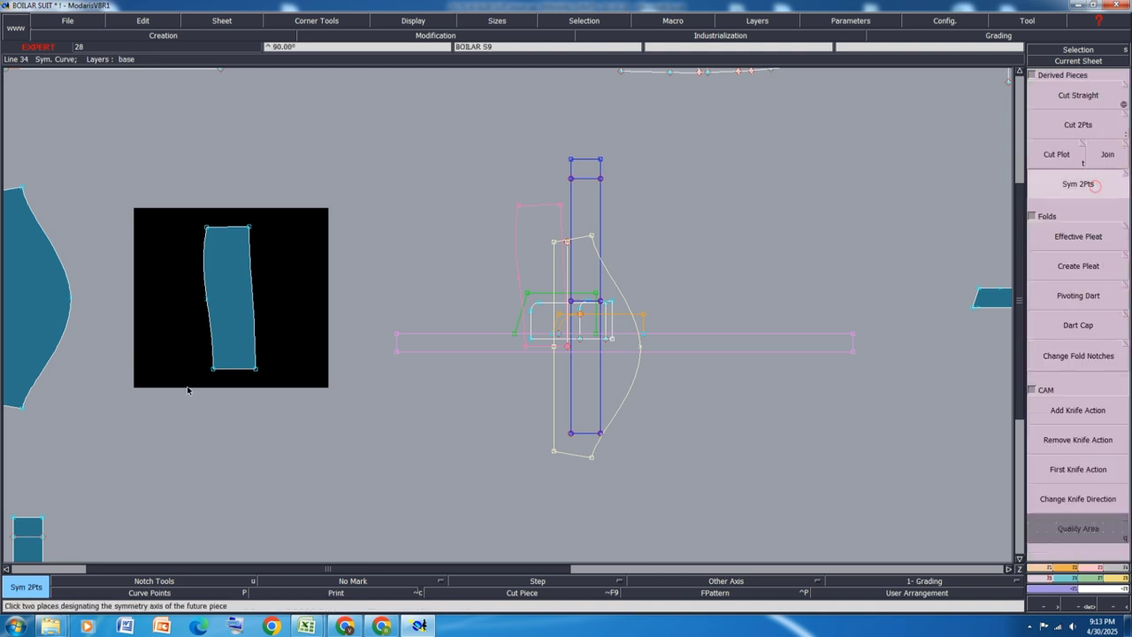
click(256, 370)
key(j)
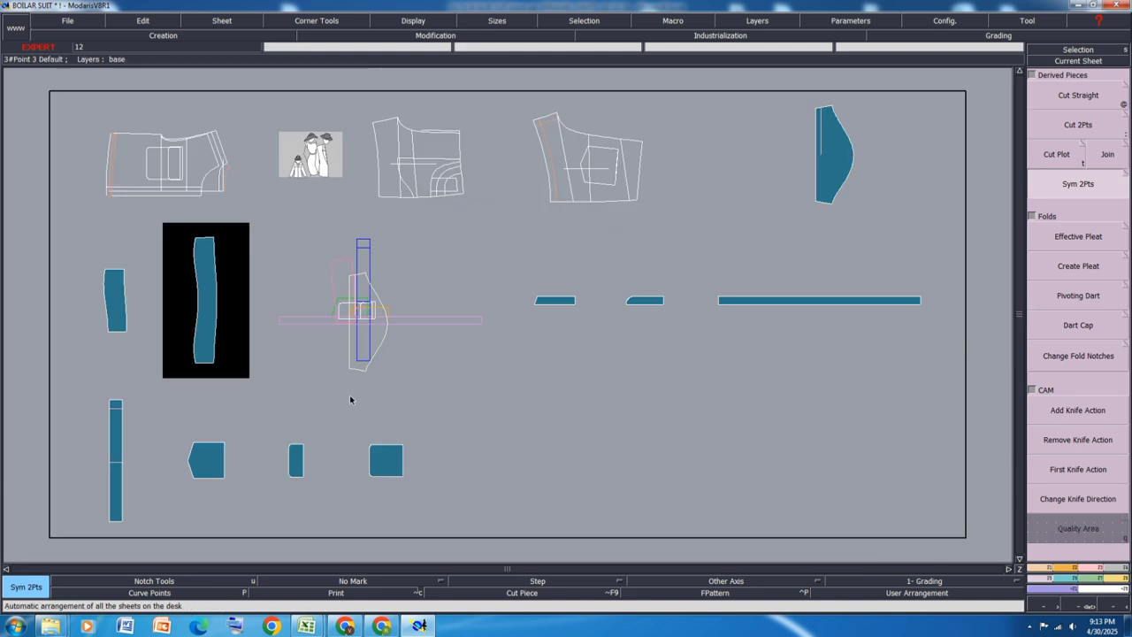
click(123, 310)
key(Delete)
click(123, 302)
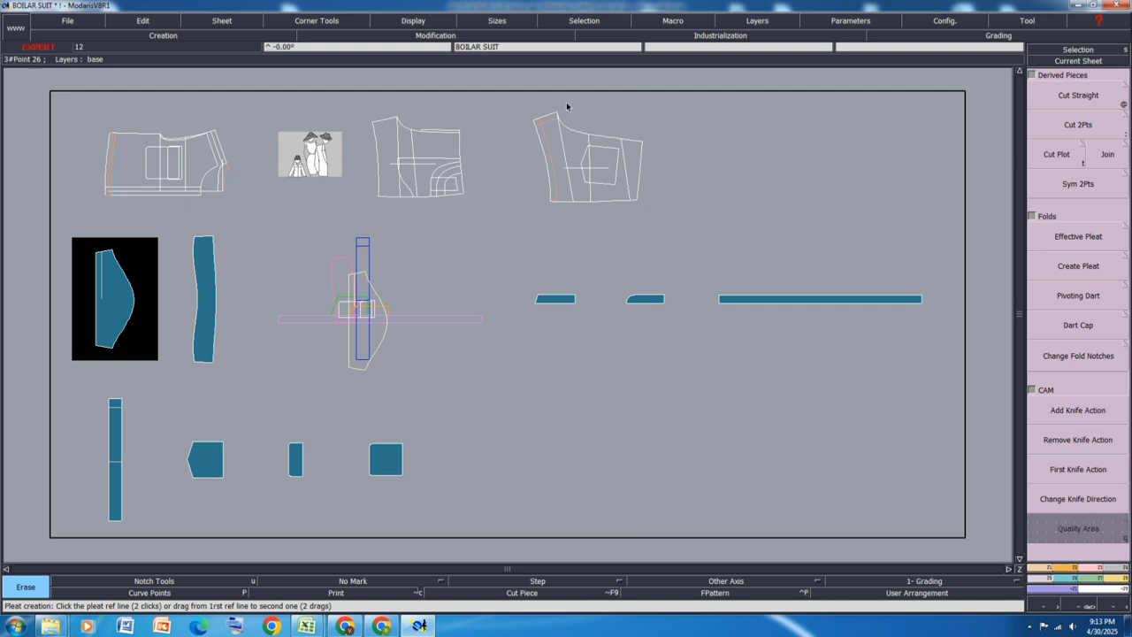
Extract the narrow wedge and the main body with its pocket outline from the pocketed panel, and rearrange the sheets
scroll(632, 147, up, 2)
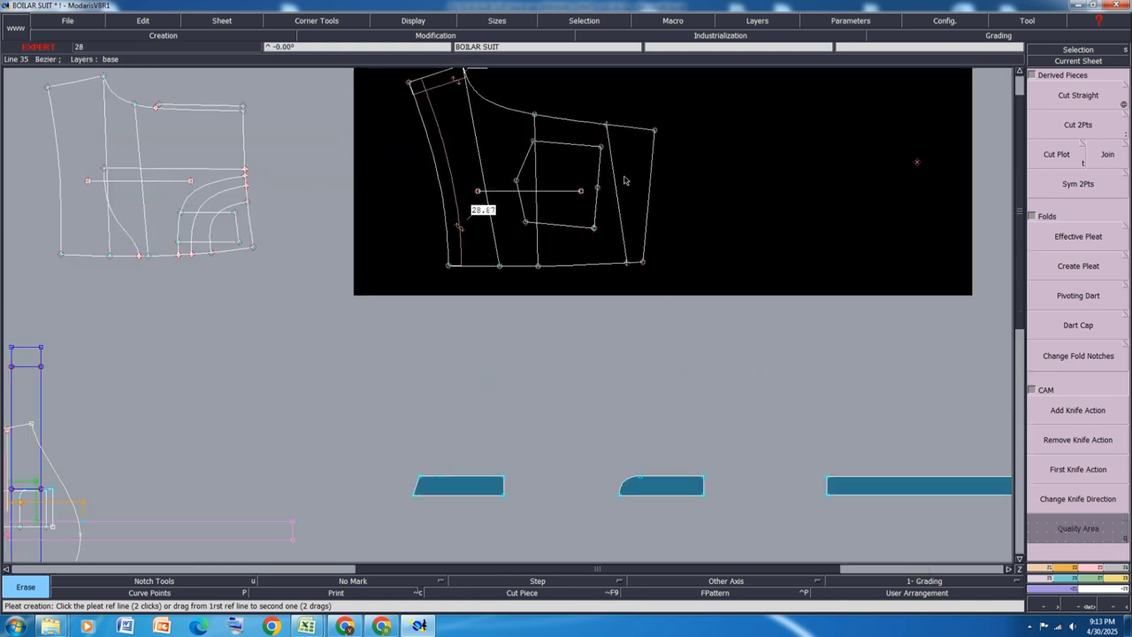
key(shift+s)
click(627, 184)
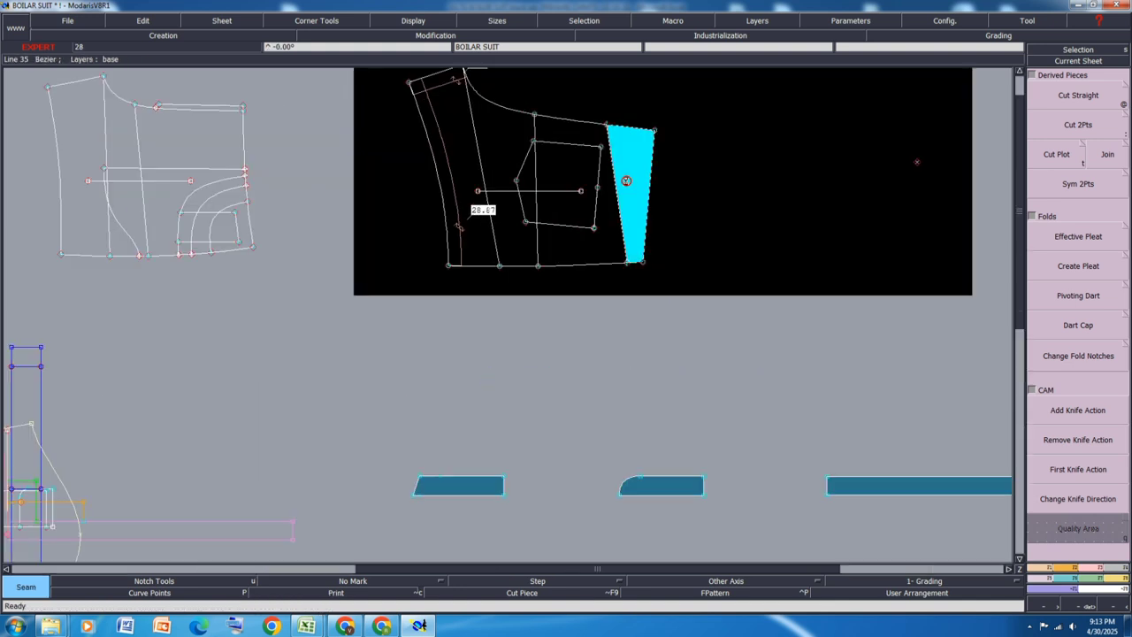
right_click(627, 184)
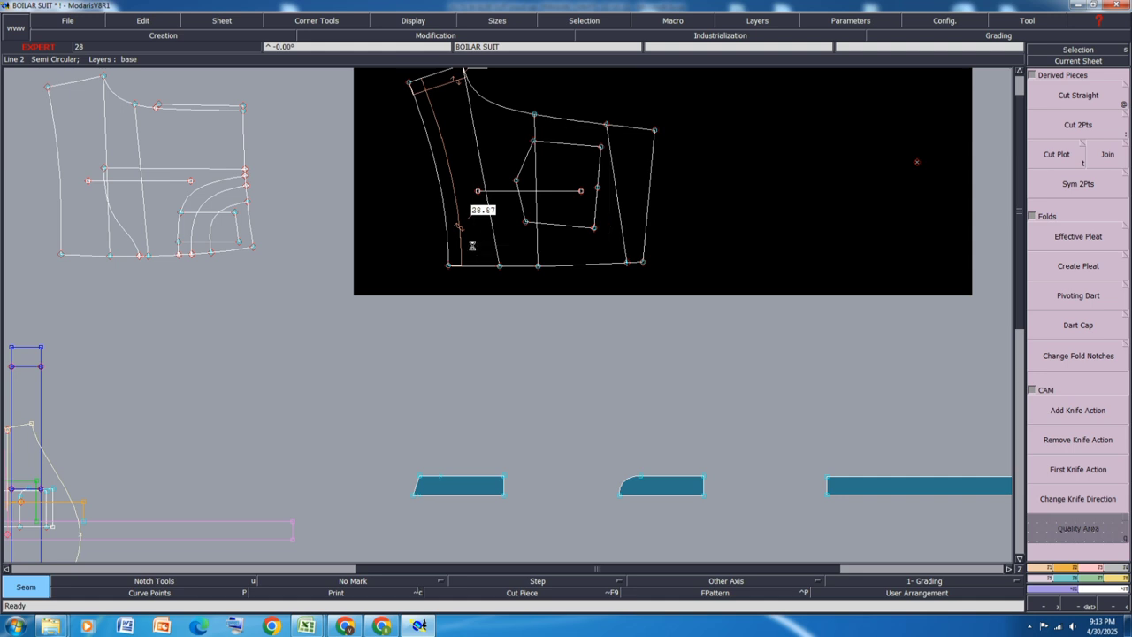
click(562, 227)
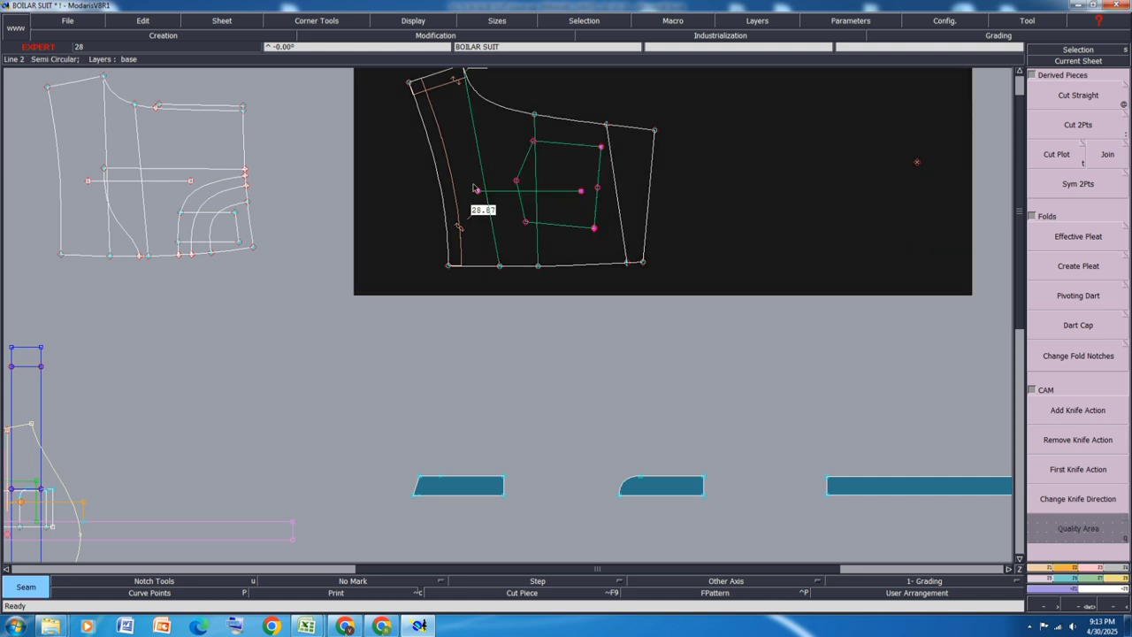
mouse_move(475, 202)
mouse_down()
mouse_move(584, 145)
mouse_move(582, 205)
mouse_move(517, 201)
mouse_up()
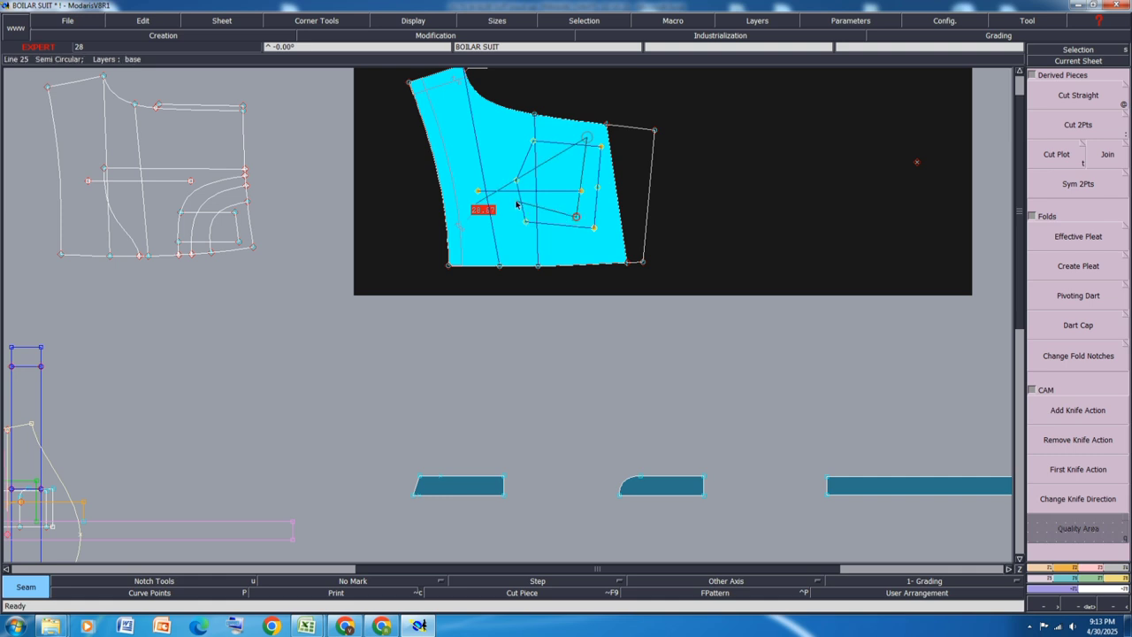
right_click(519, 203)
key(j)
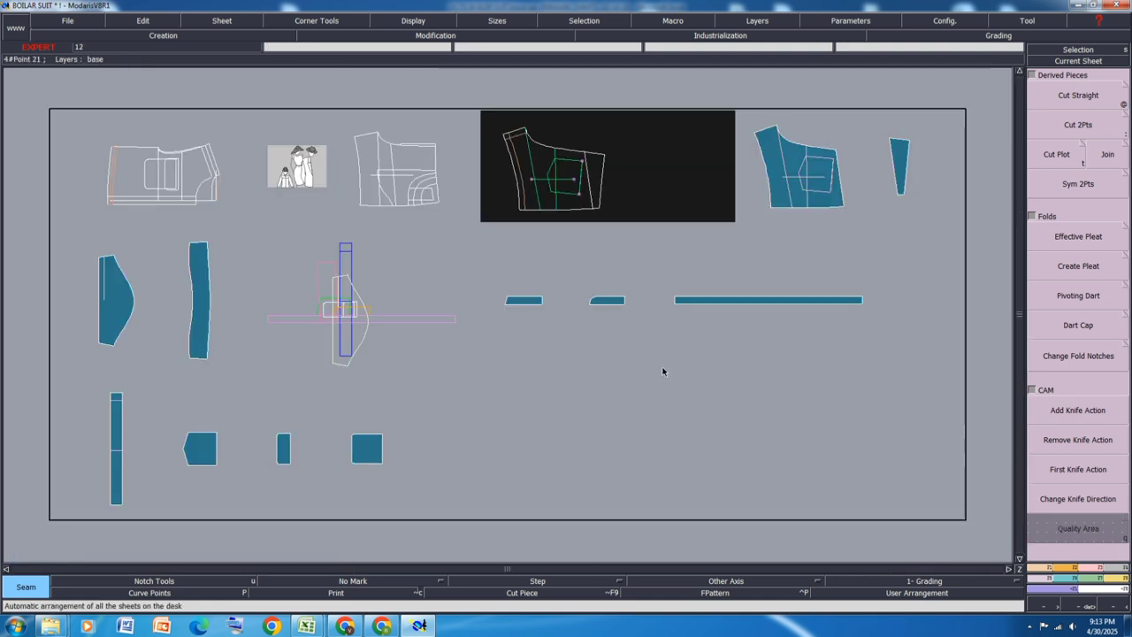
Extract the main body of BOILAR SUIT5, cut along the outer pocket curve, with its two long internal lines, as a seam piece
click(664, 371)
click(406, 197)
scroll(406, 196, up, 3)
scroll(366, 227, up, 2)
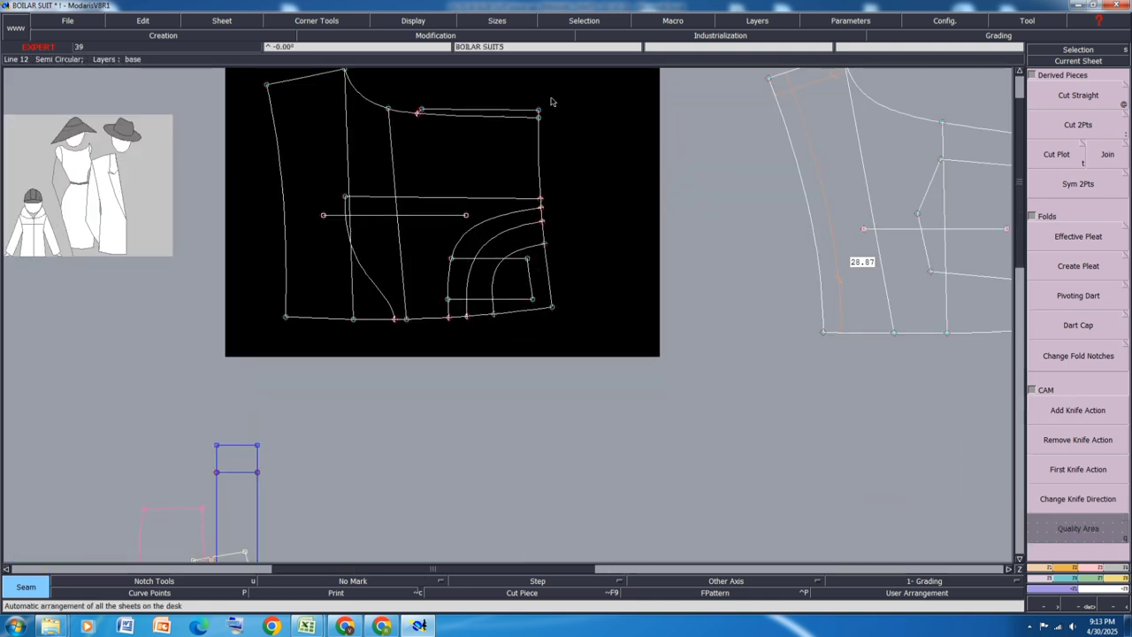
drag(555, 94, 414, 144)
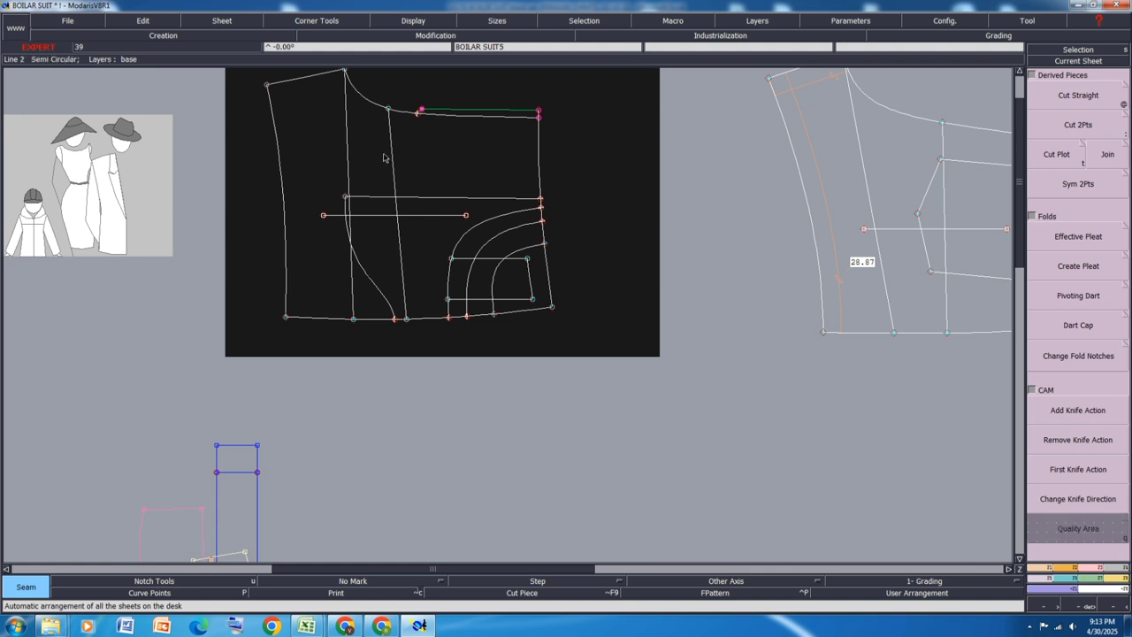
shift+click(390, 155)
shift+click(349, 164)
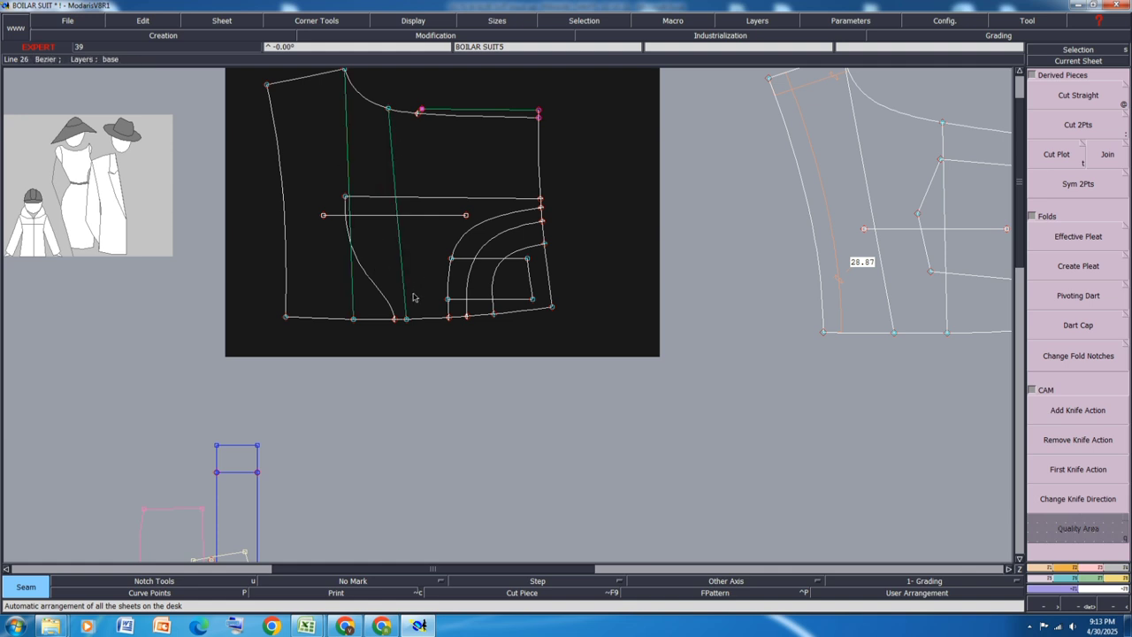
click(323, 277)
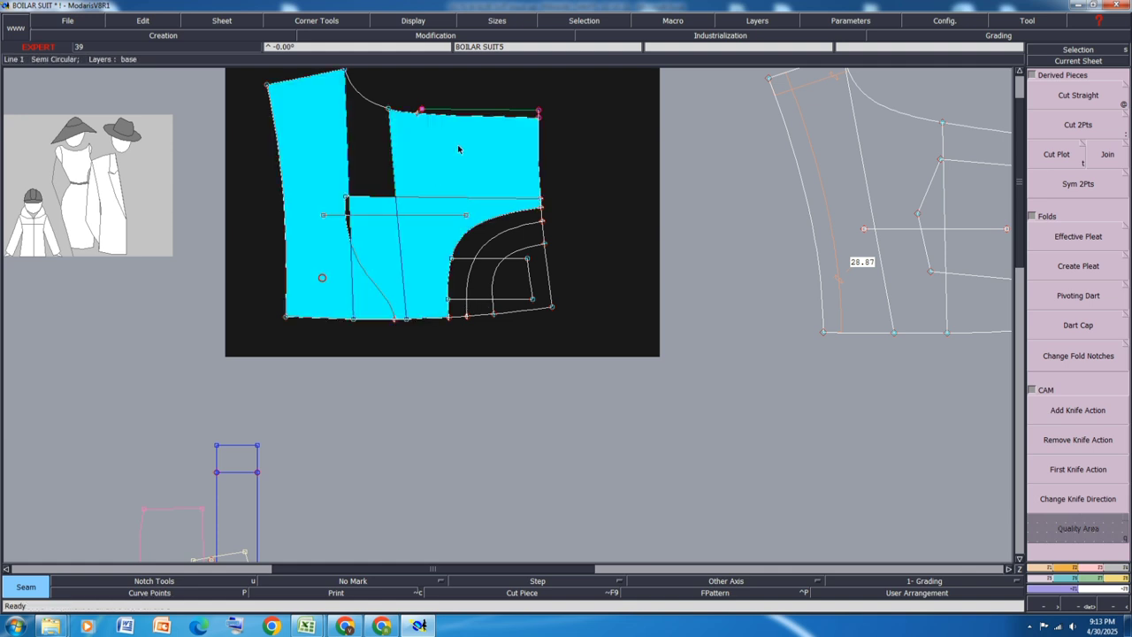
click(459, 145)
click(364, 153)
click(520, 113)
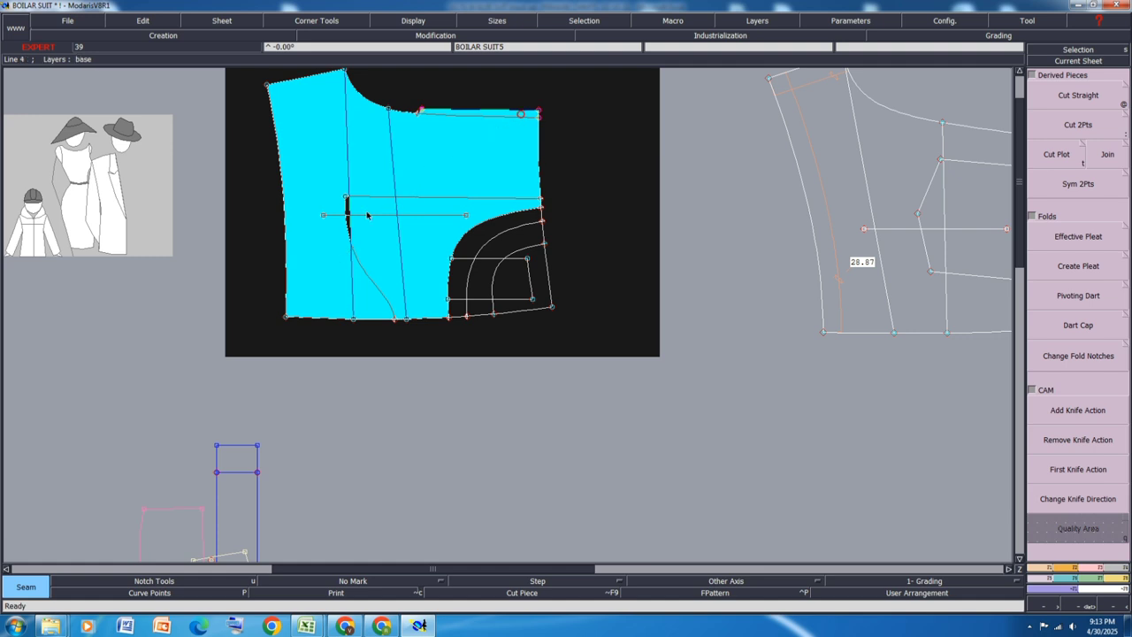
click(351, 202)
right_click(370, 270)
click(473, 303)
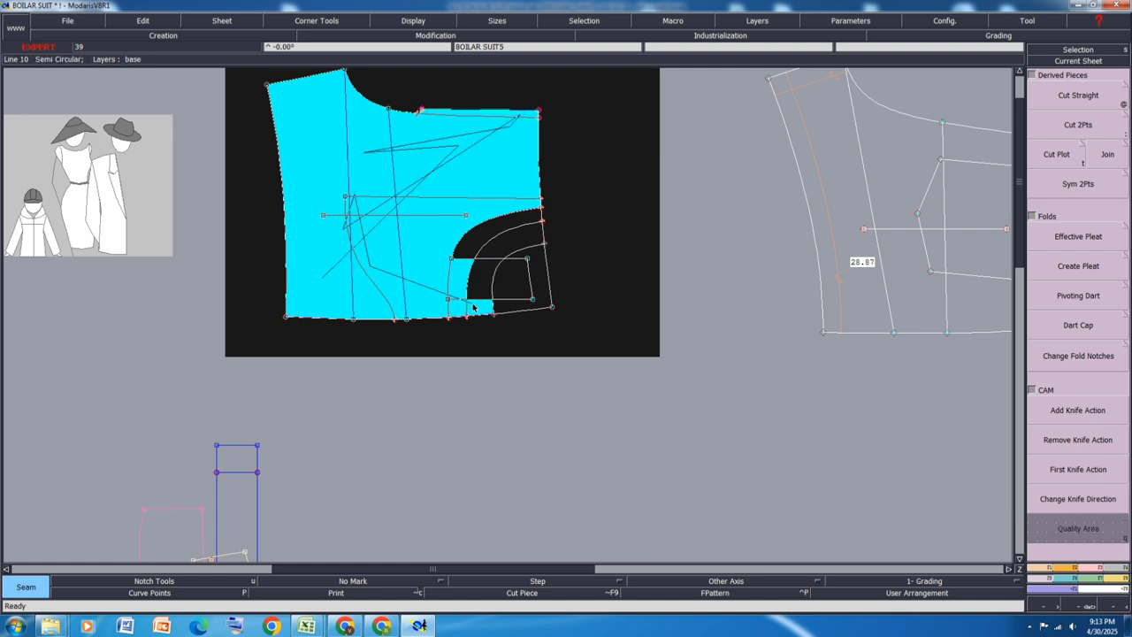
click(473, 290)
click(498, 236)
click(486, 222)
right_click(487, 222)
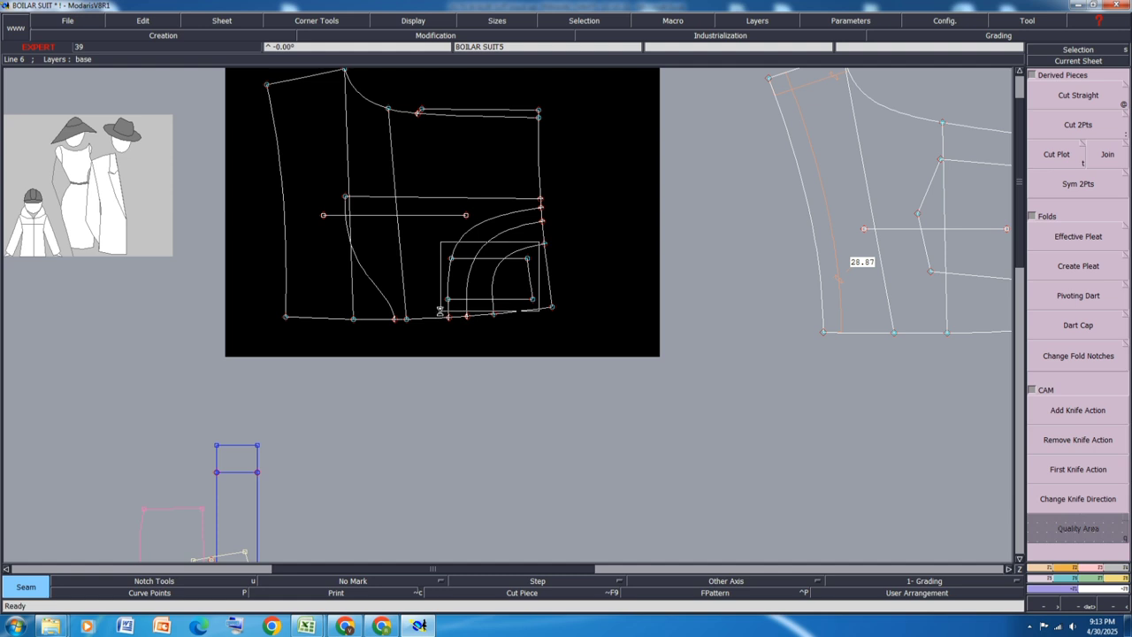
Extract the small four-sided pocket outline in the lower corner of BOILAR SUIT5 as a separate seam piece
click(467, 281)
click(461, 281)
click(513, 282)
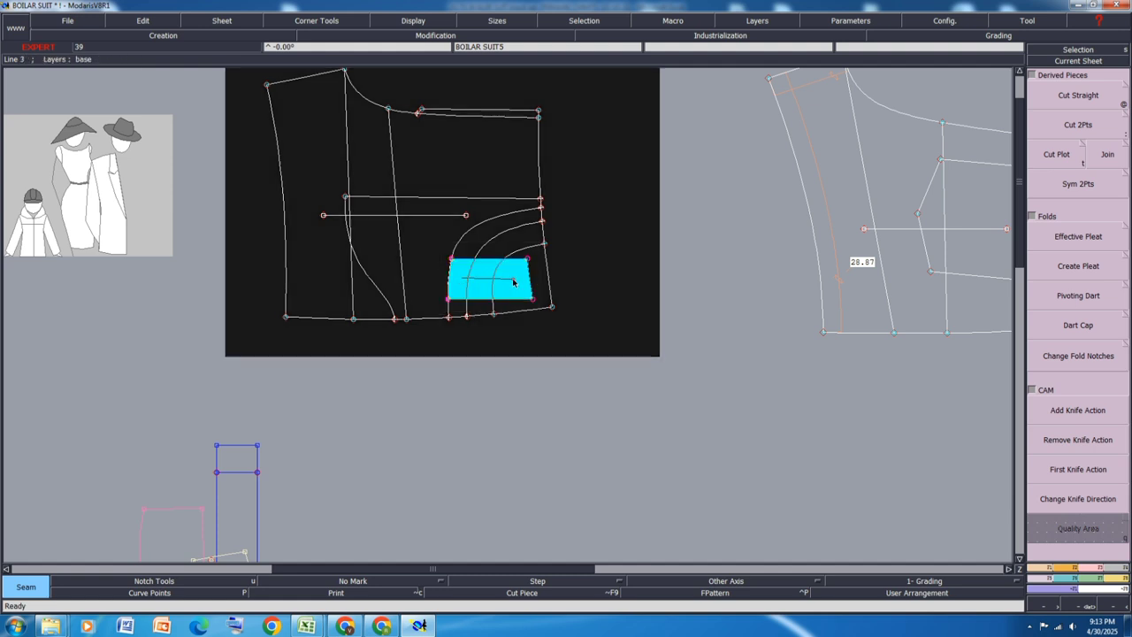
right_click(513, 282)
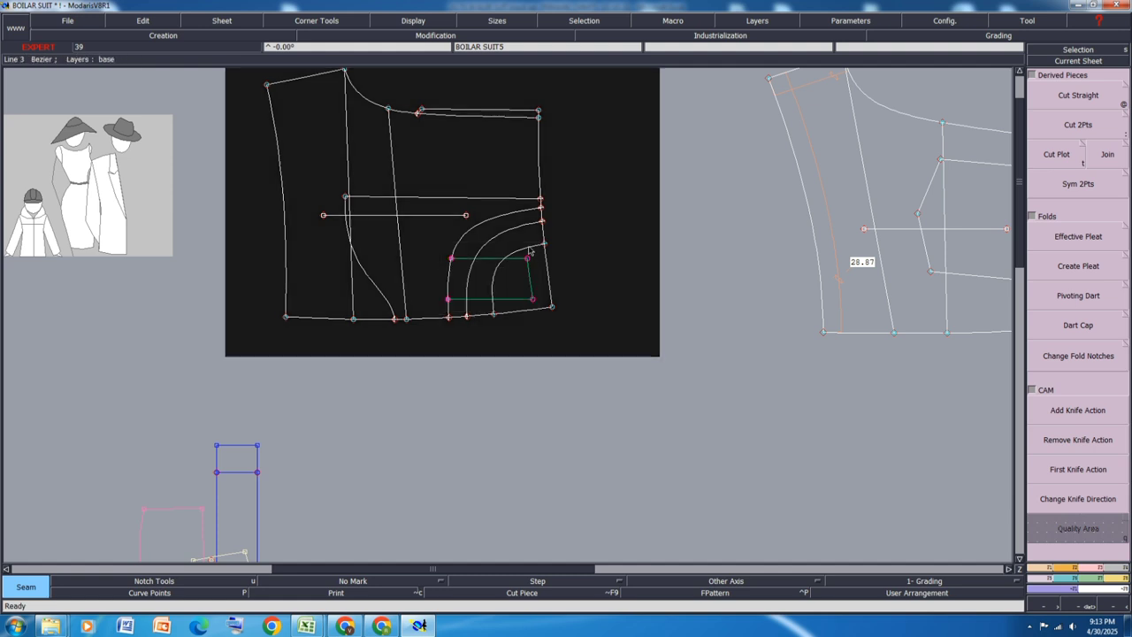
Extract the rounded corner piece inside the outer pocket curve of BOILAR SUIT5, including the small pocket outline
click(533, 279)
click(503, 227)
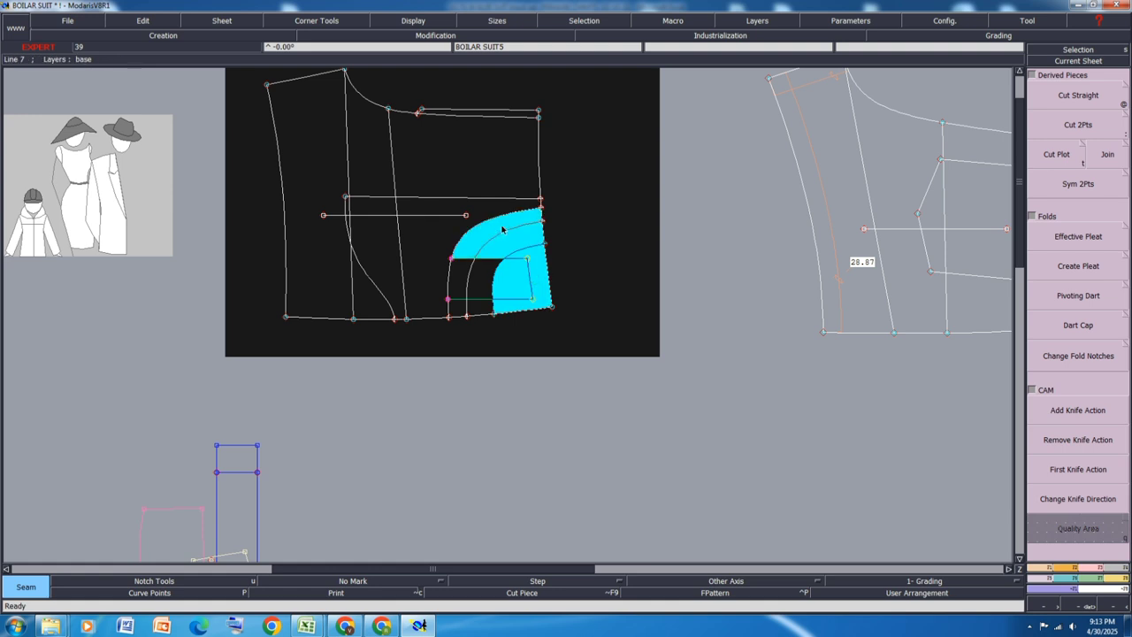
click(462, 276)
click(512, 288)
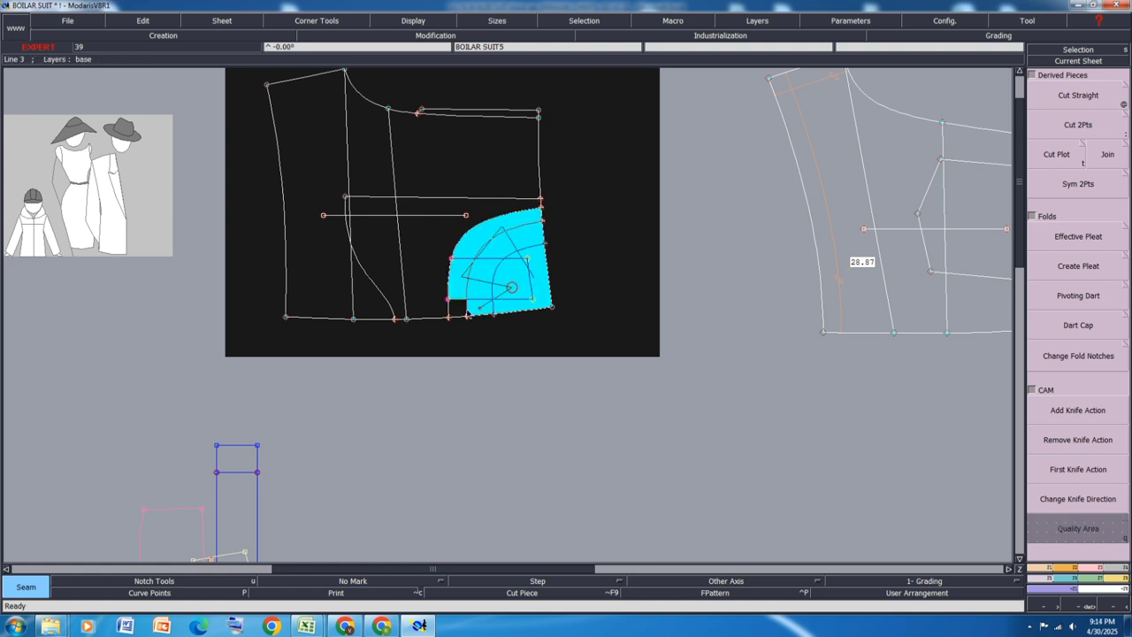
click(480, 307)
click(462, 311)
right_click(463, 311)
Extract the narrow curved band between the two inner pocket curves and the full pocket bag from BOILAR SUIT5
click(477, 307)
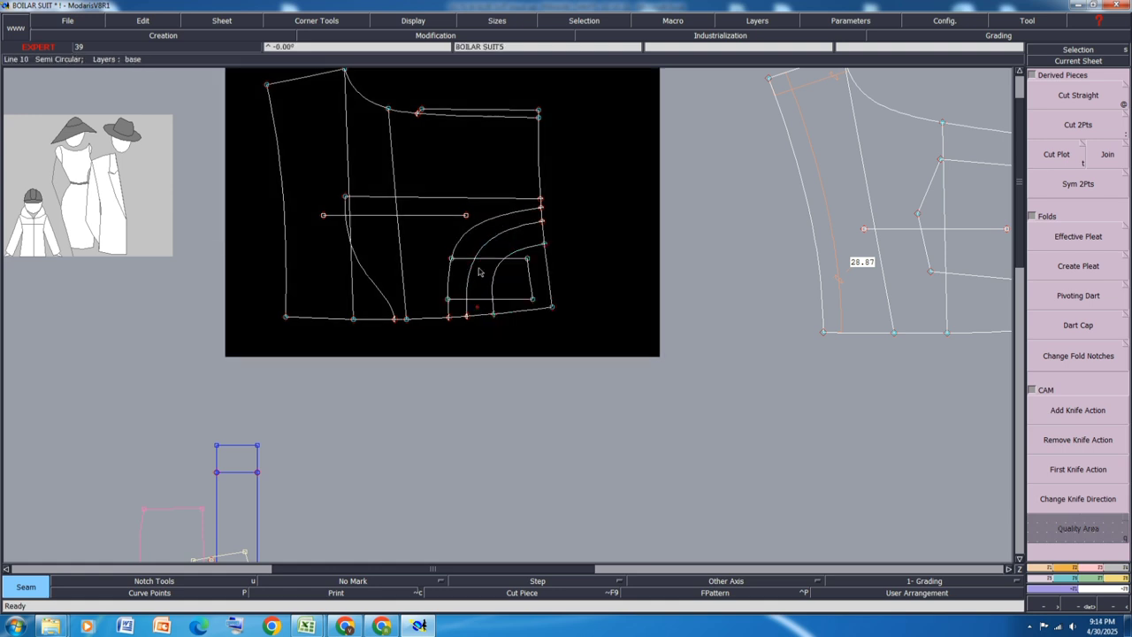
right_click(493, 254)
click(522, 272)
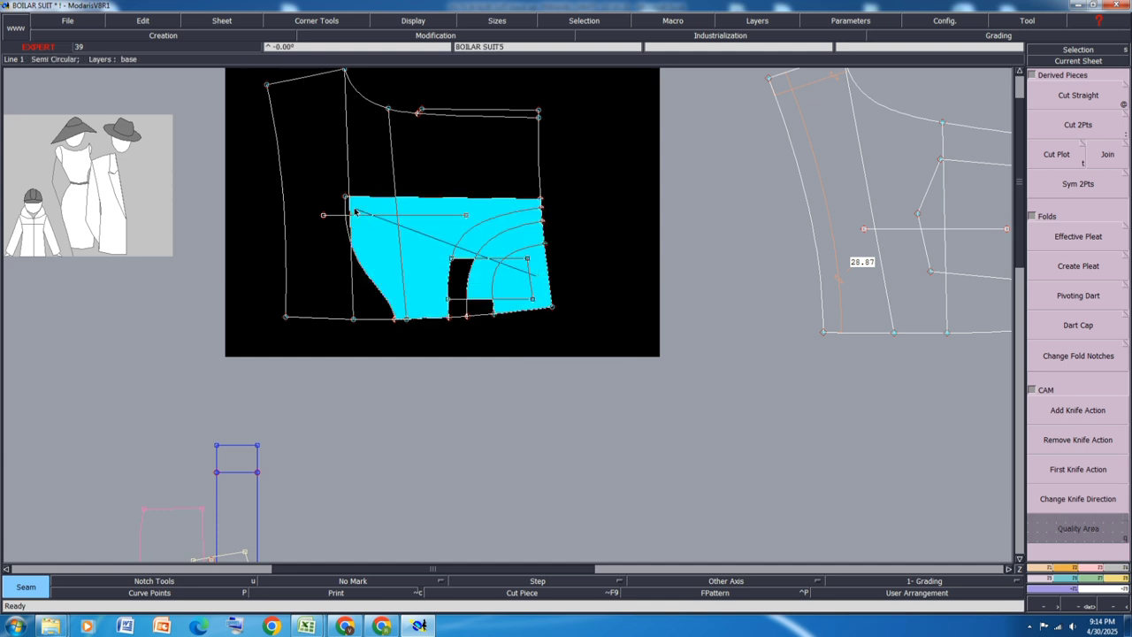
click(350, 222)
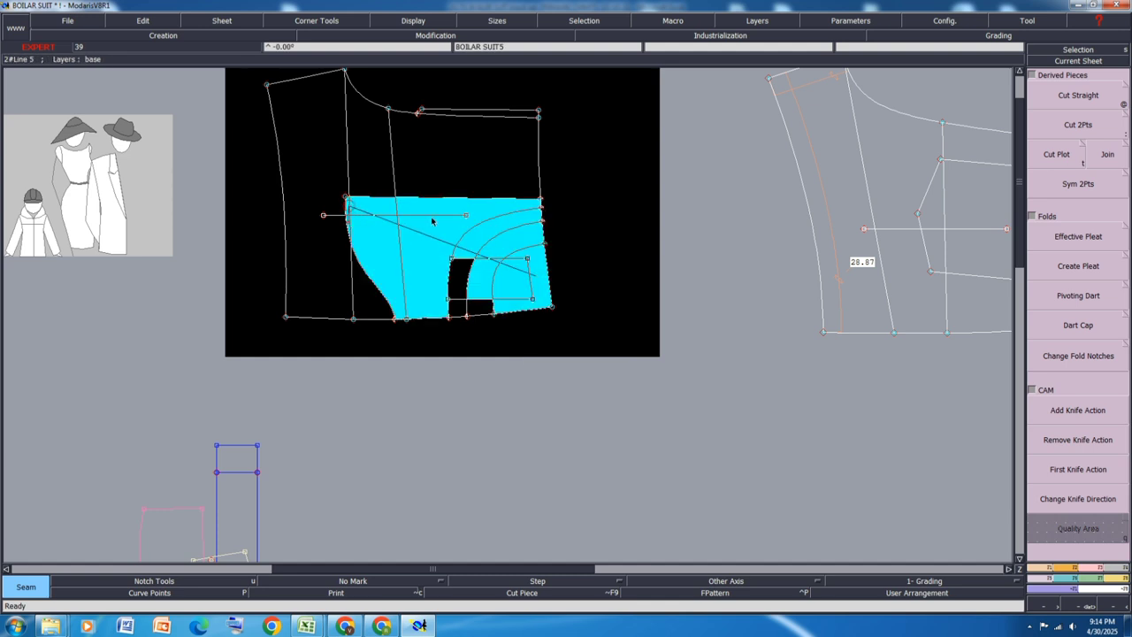
click(497, 246)
click(480, 307)
click(453, 310)
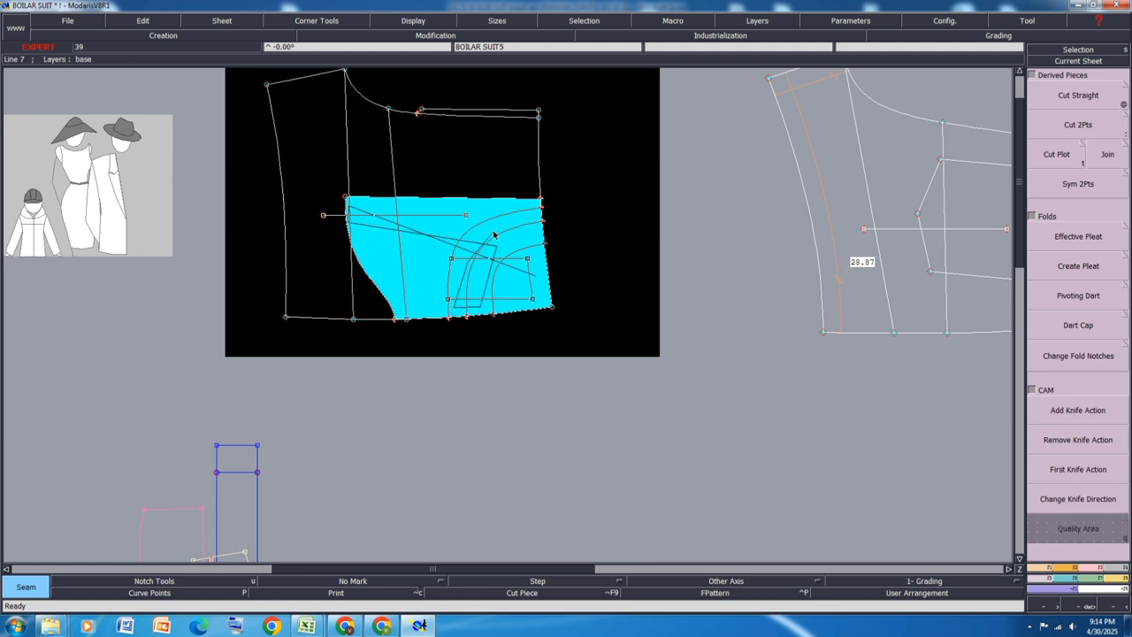
right_click(453, 310)
Extract the pocket bag with the inner pocket curve cut away from BOILAR SUIT5, and rearrange the sheets
click(519, 233)
click(475, 285)
click(474, 307)
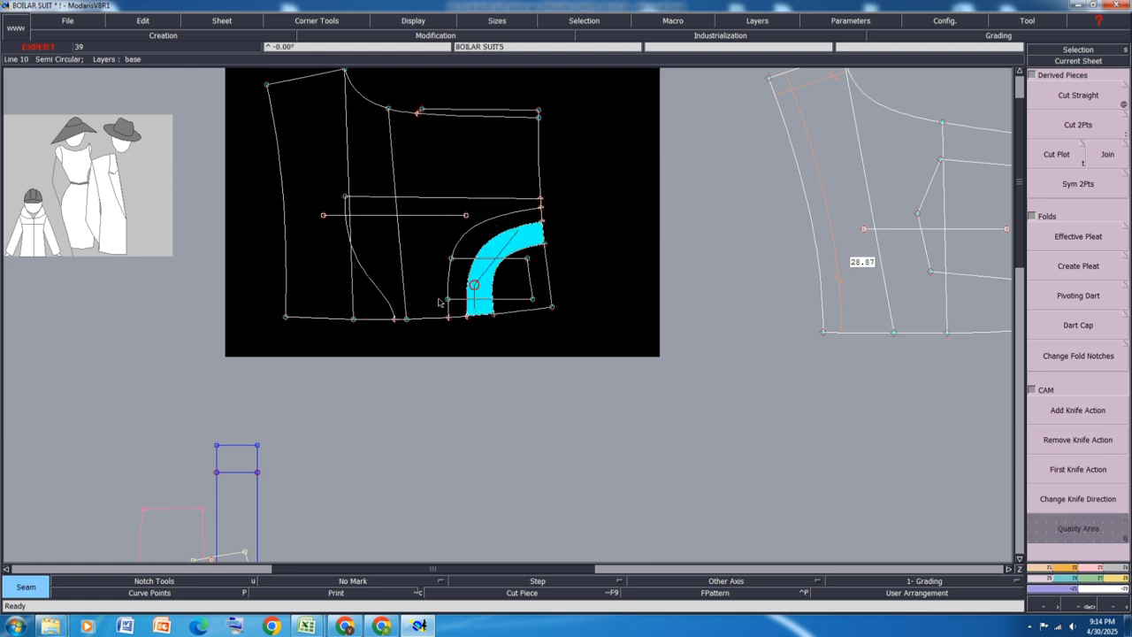
click(428, 283)
click(387, 264)
click(348, 222)
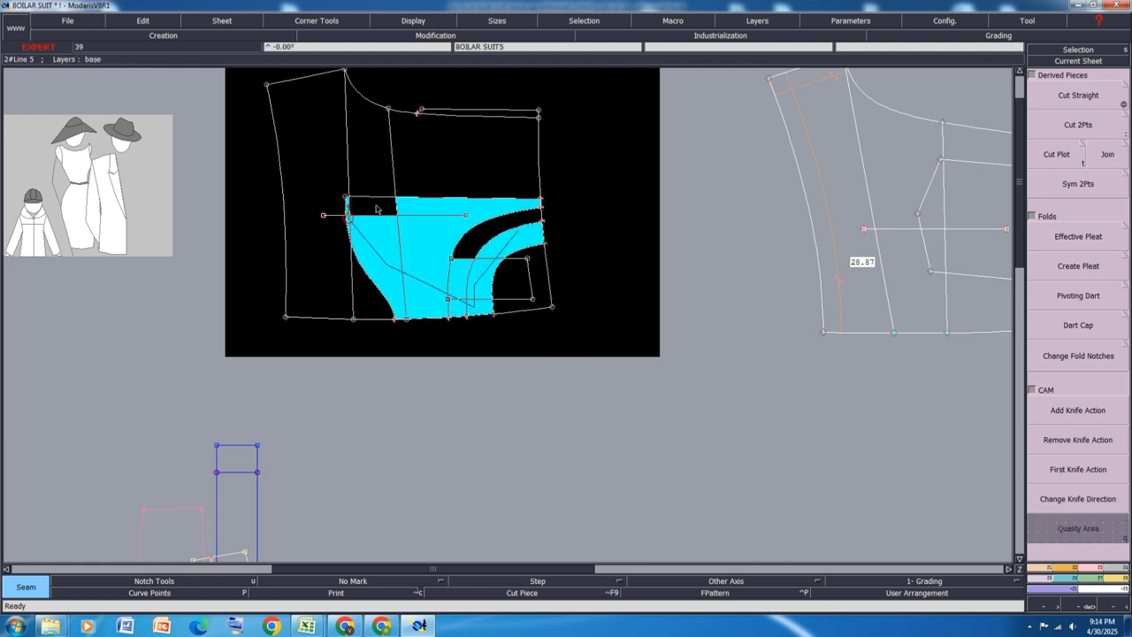
click(381, 205)
click(492, 235)
right_click(492, 235)
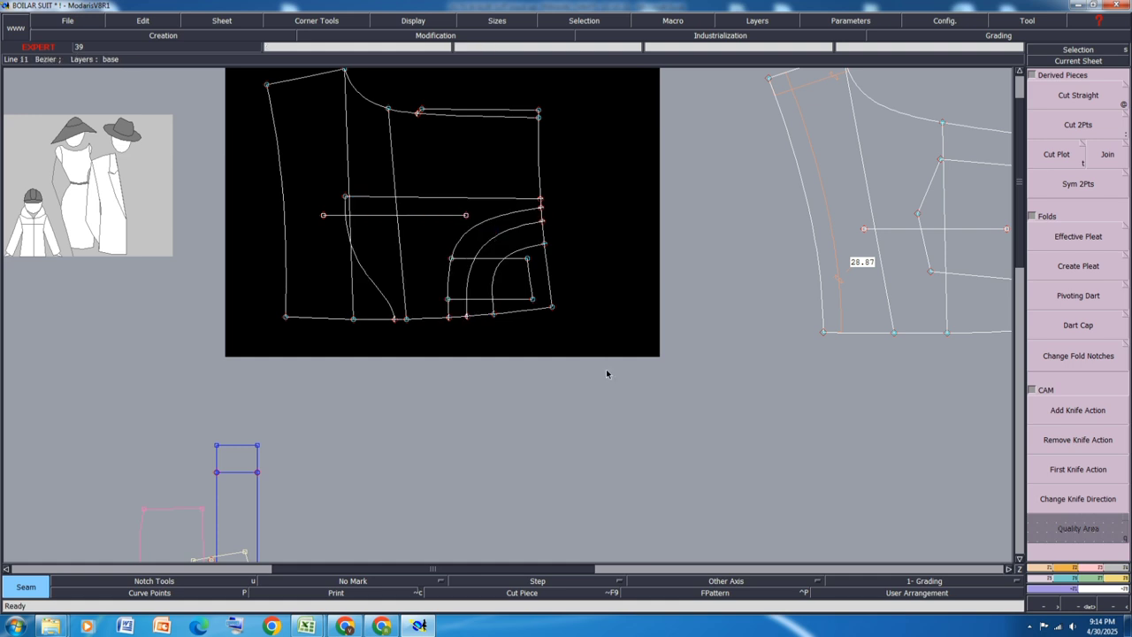
key(j)
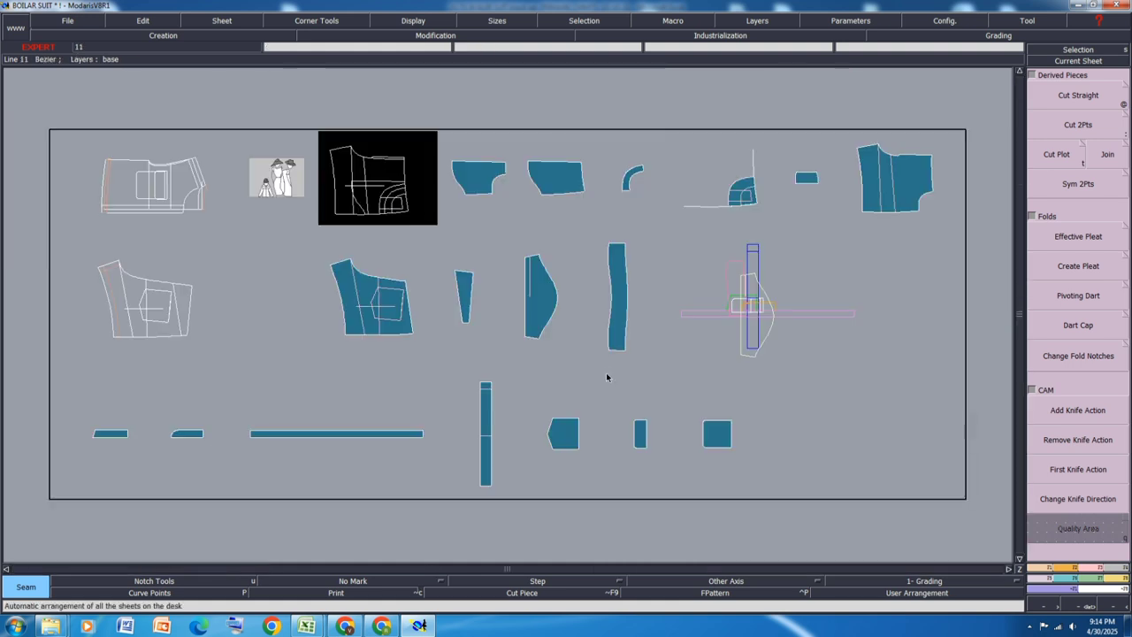
Flip the small four-sided pocket piece with X Sym
click(817, 188)
click(1073, 567)
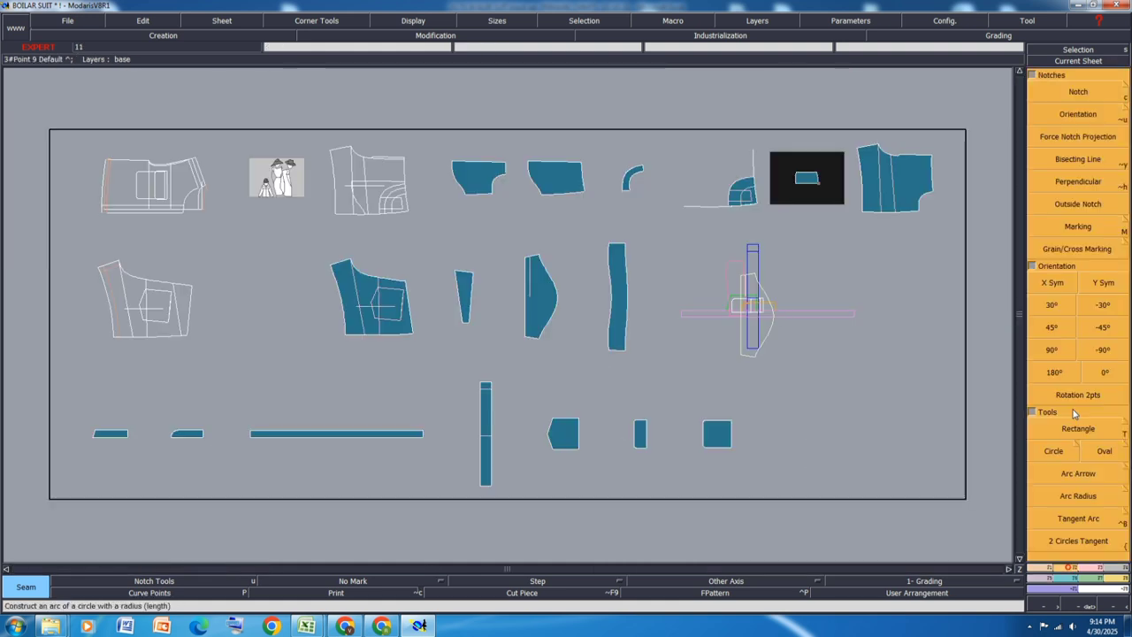
click(1053, 283)
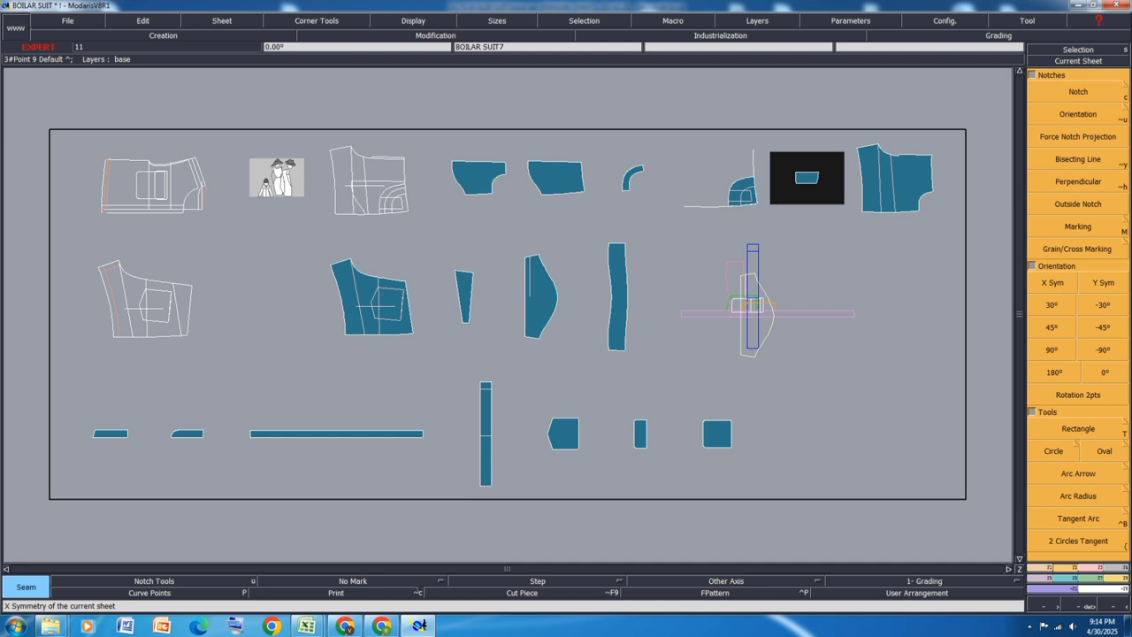
Display the nested sizes on all sheets to check the grading of the extracted pieces, and return to the base size display
click(752, 301)
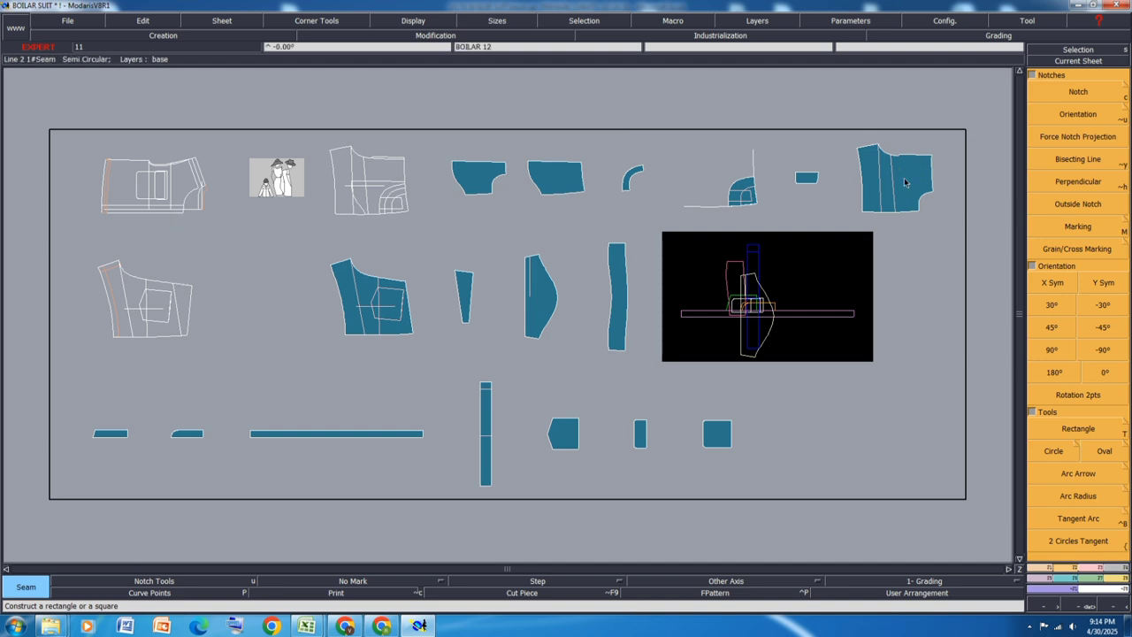
key(ctrl+a)
key(F9)
key(F10)
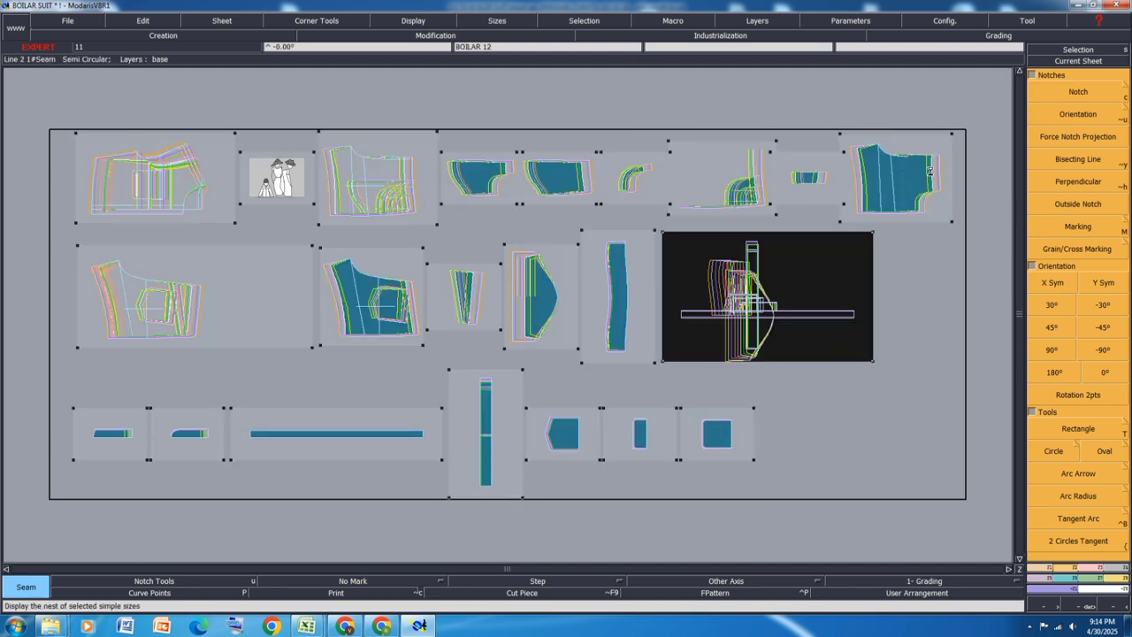
scroll(929, 171, up, 4)
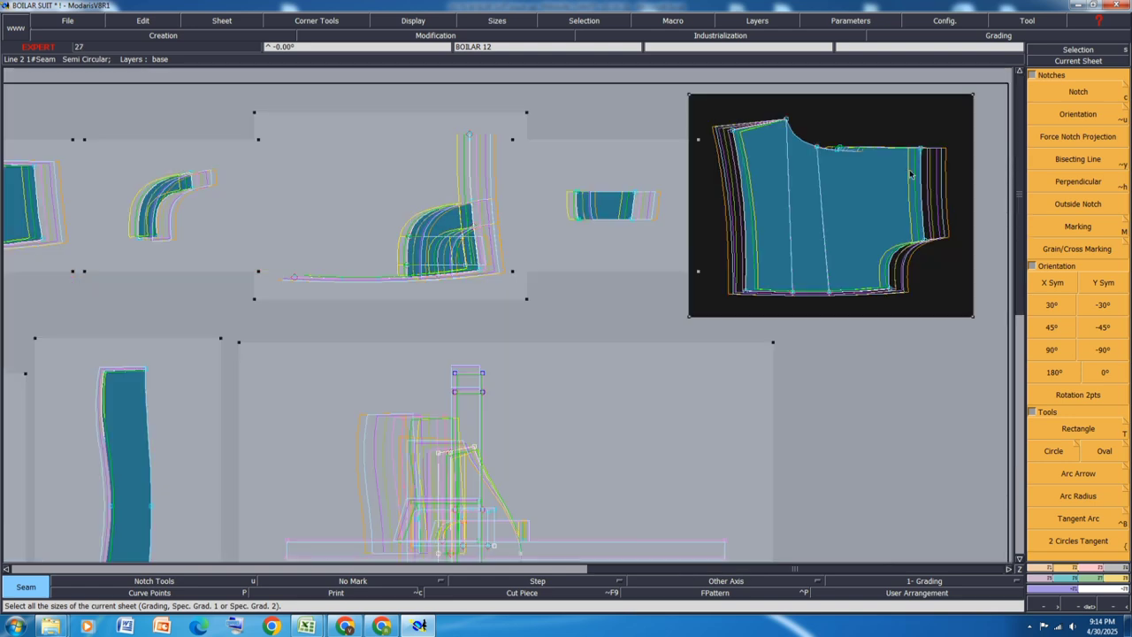
key(j)
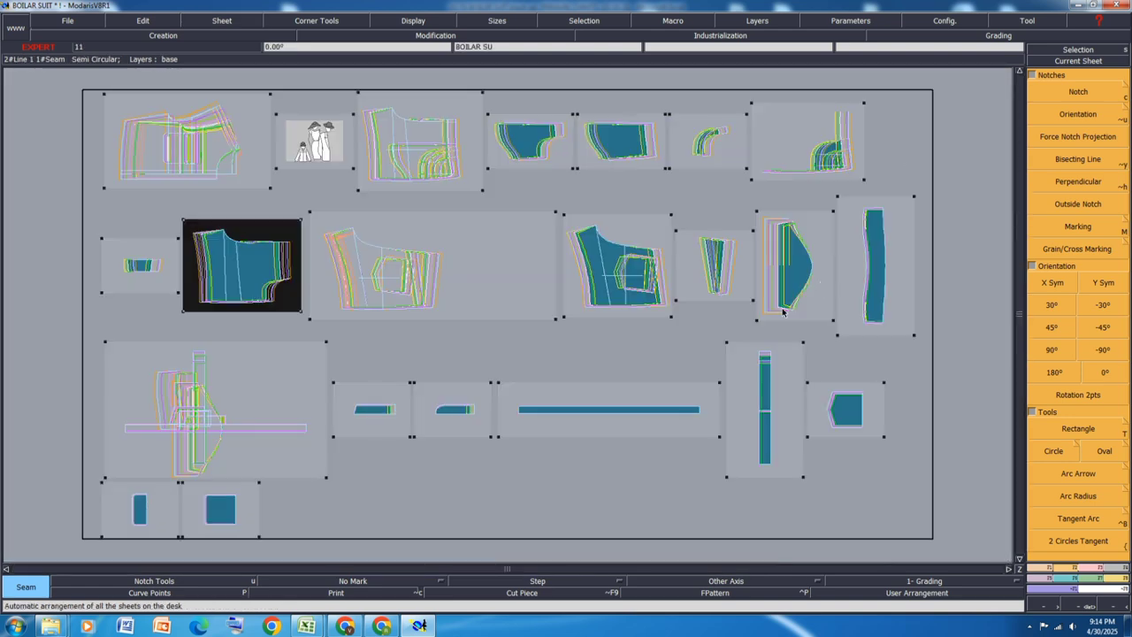
key(F9)
click(757, 495)
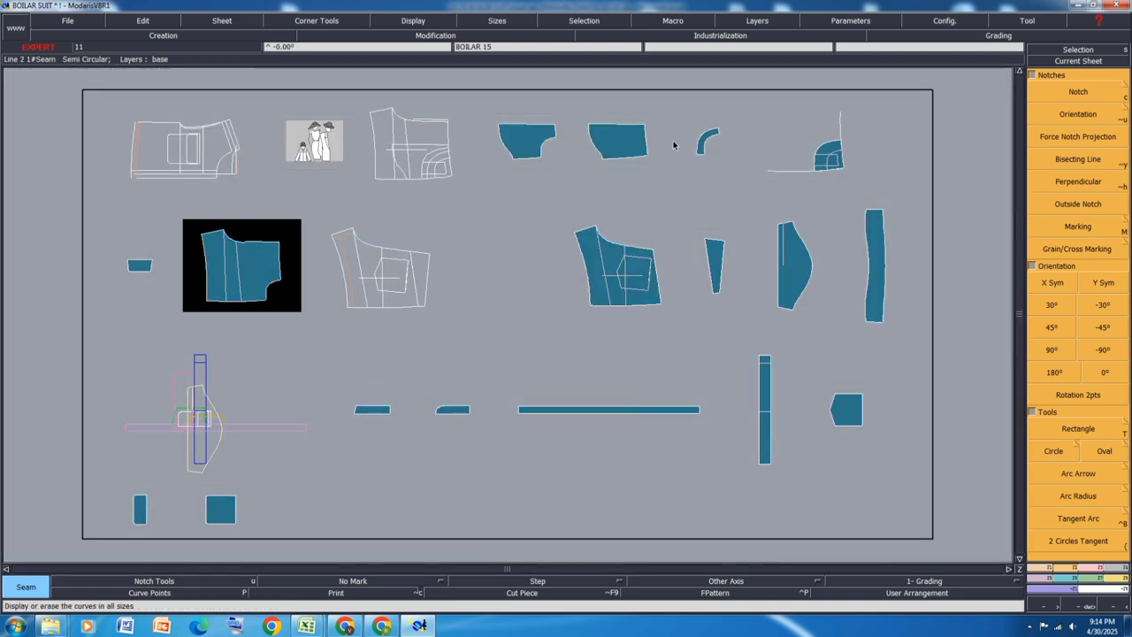
Insert the developed points where the inner curve meets both straight edges of the rounded corner piece, then readjust and rearrange the sheets
scroll(856, 148, up, 5)
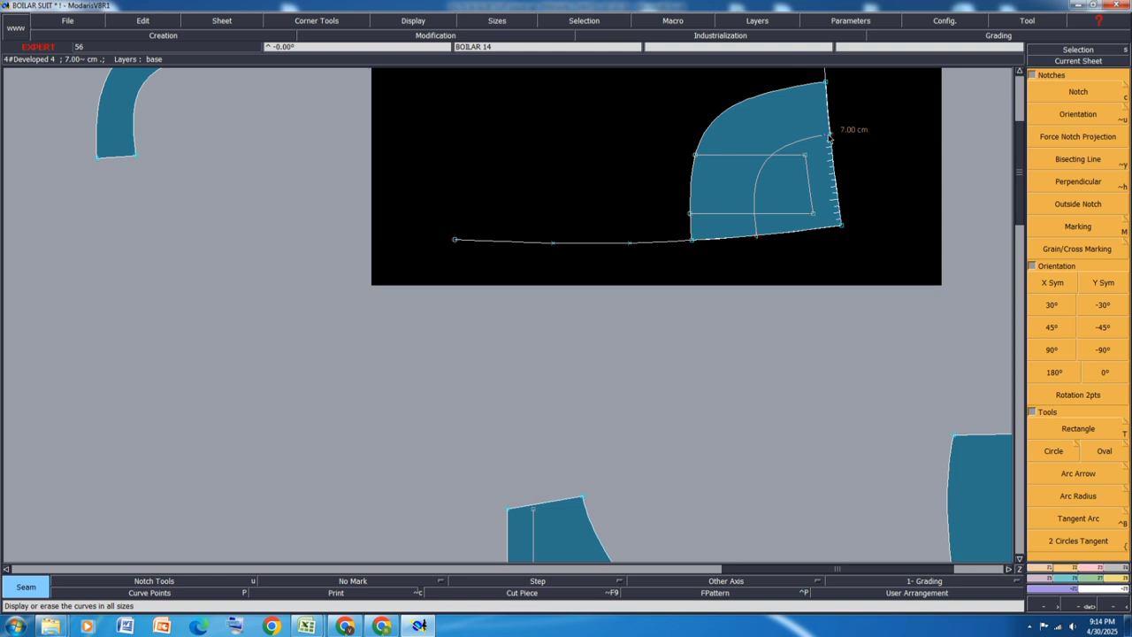
key(i)
click(830, 135)
click(759, 237)
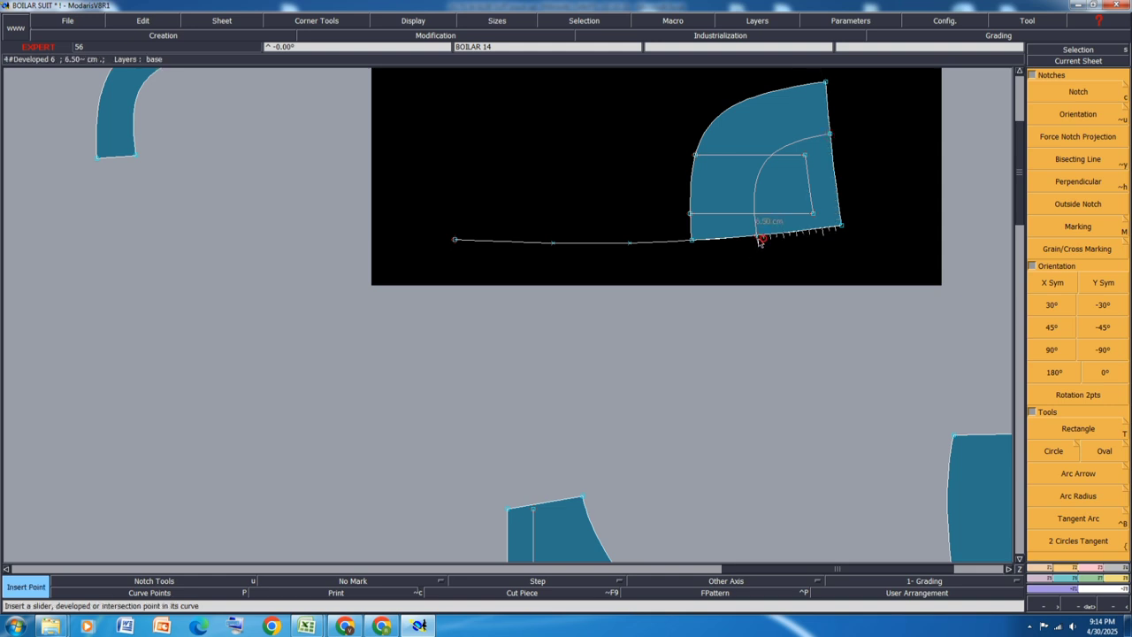
key(a)
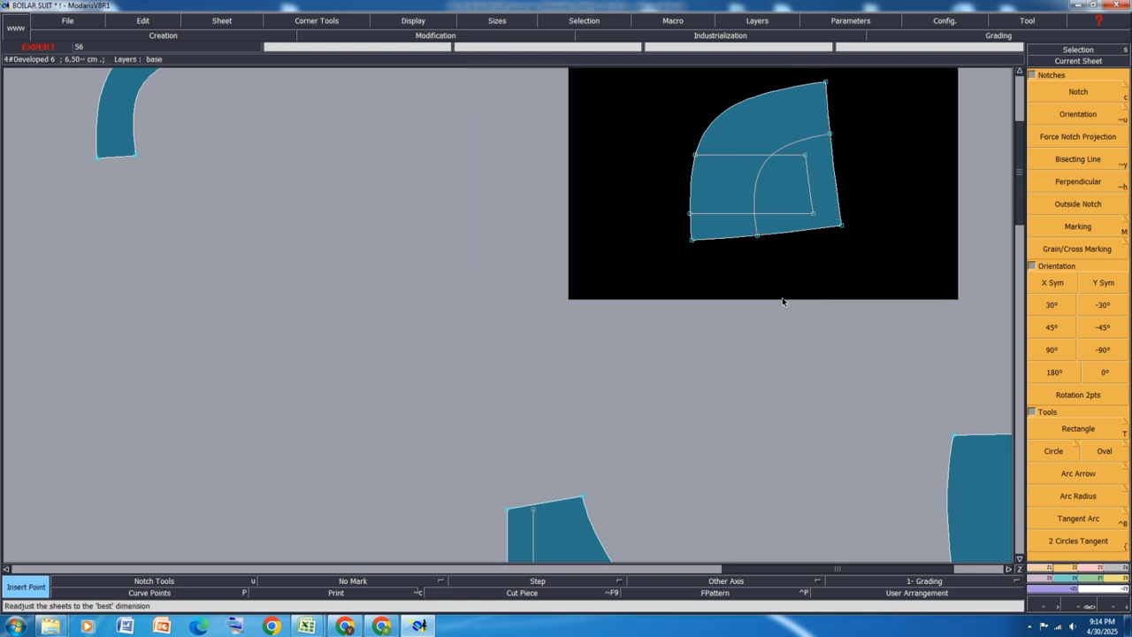
key(j)
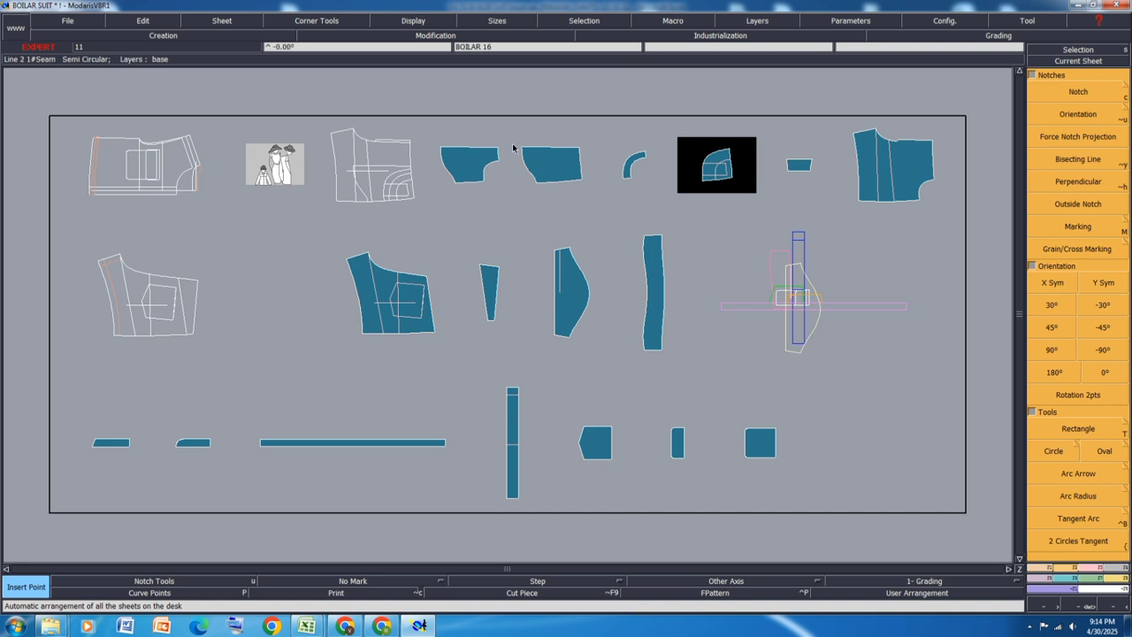
Level the long straight edges of both pocket bag pieces with Rotation 2pts, and flip the full pocket bag with X Sym
scroll(508, 148, up, 1)
scroll(481, 141, up, 1)
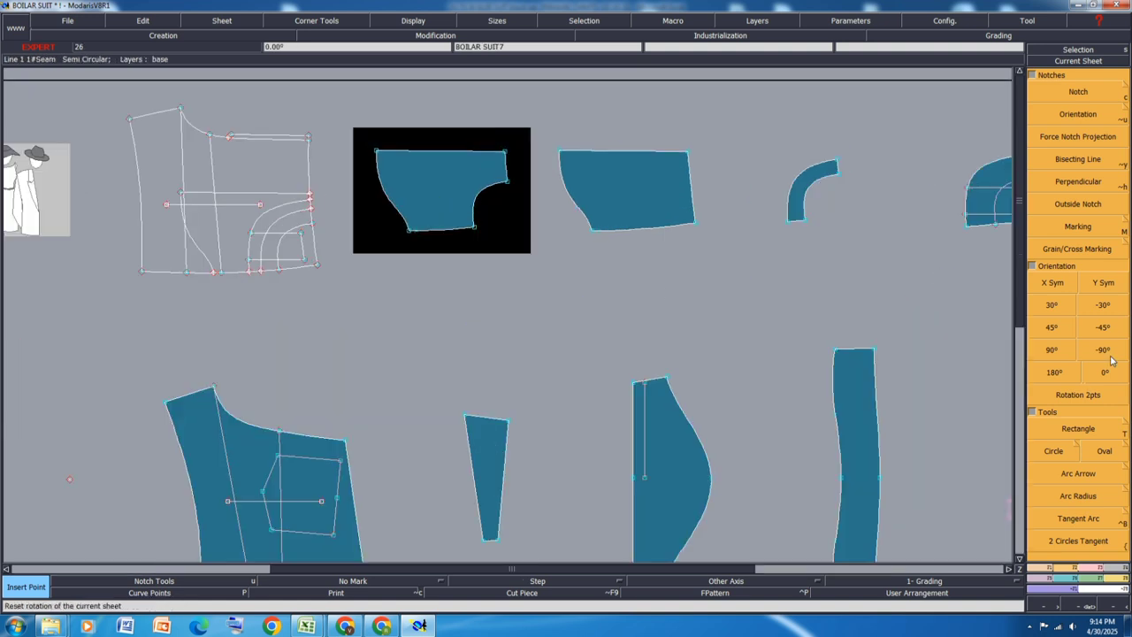
click(1083, 396)
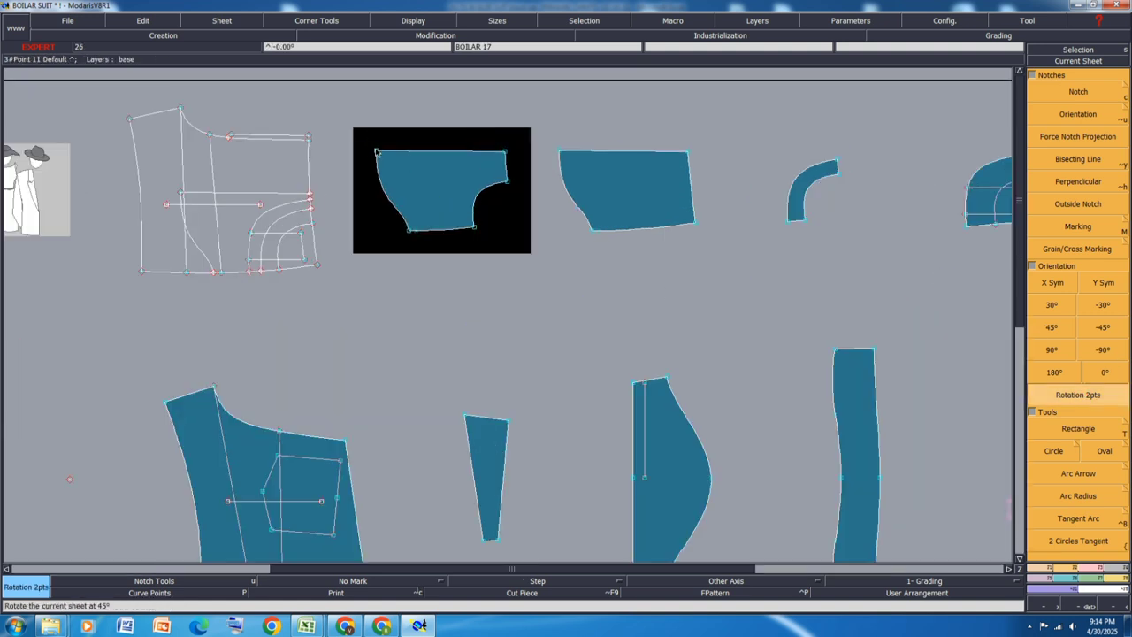
click(506, 150)
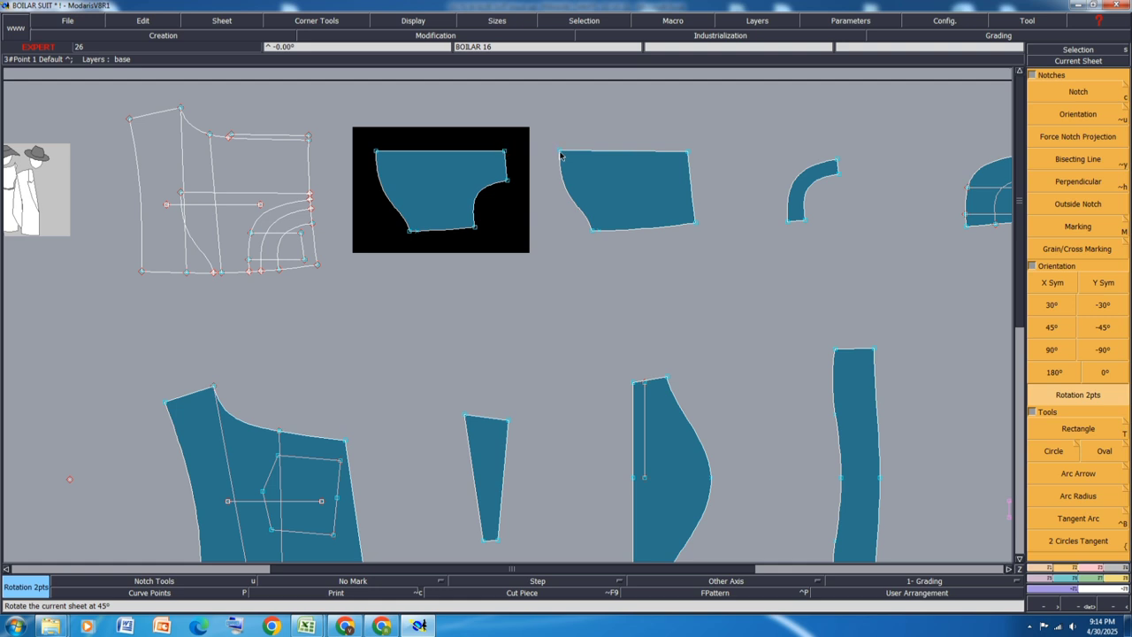
click(580, 146)
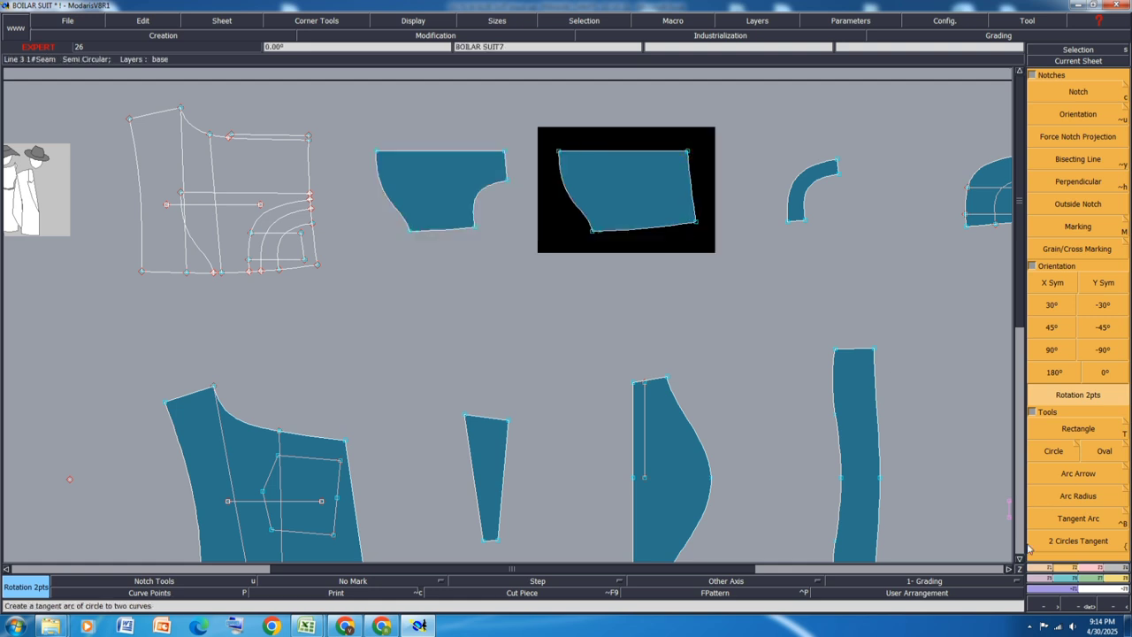
click(1053, 282)
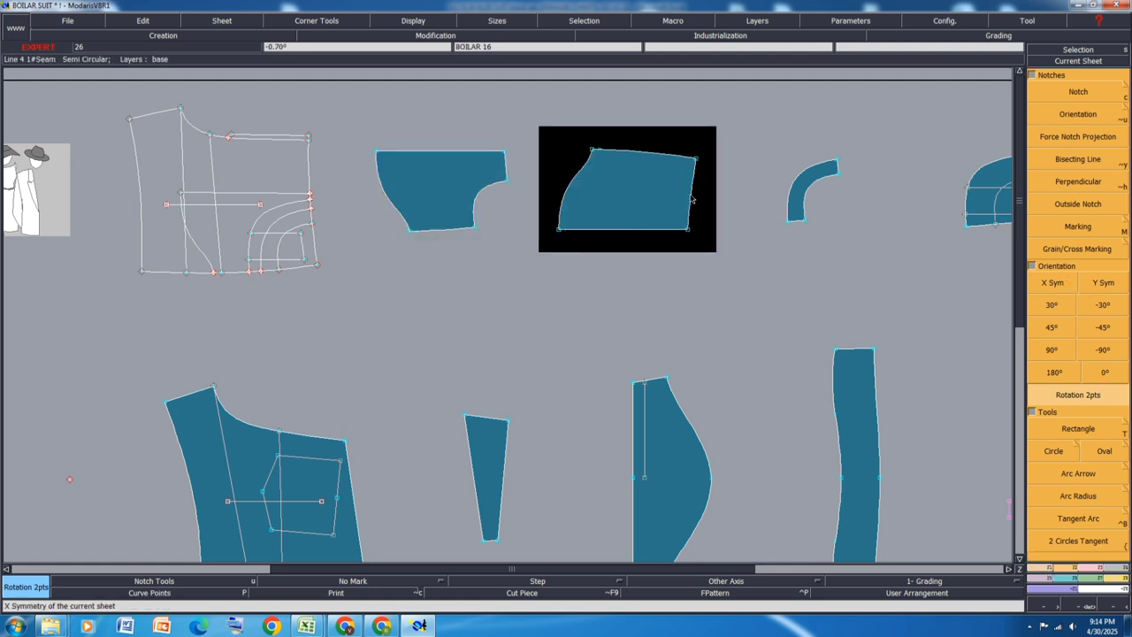
Marry the flipped pocket bag to the matching pocket bag piece along their straight edges, and erase the line between them
key(m)
click(689, 230)
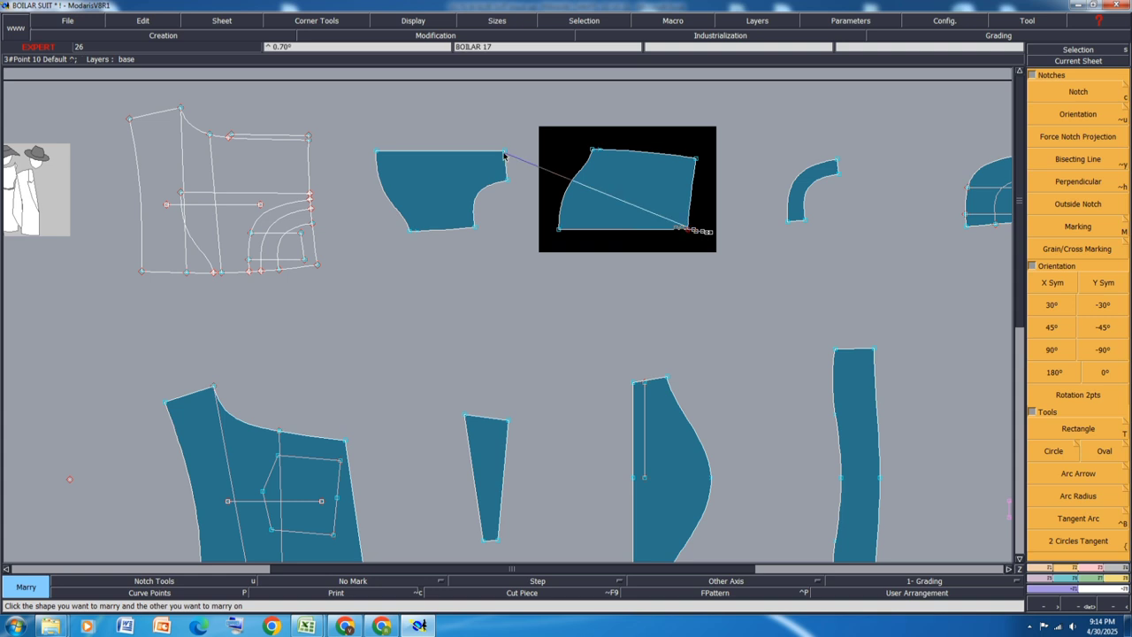
click(505, 152)
key(Delete)
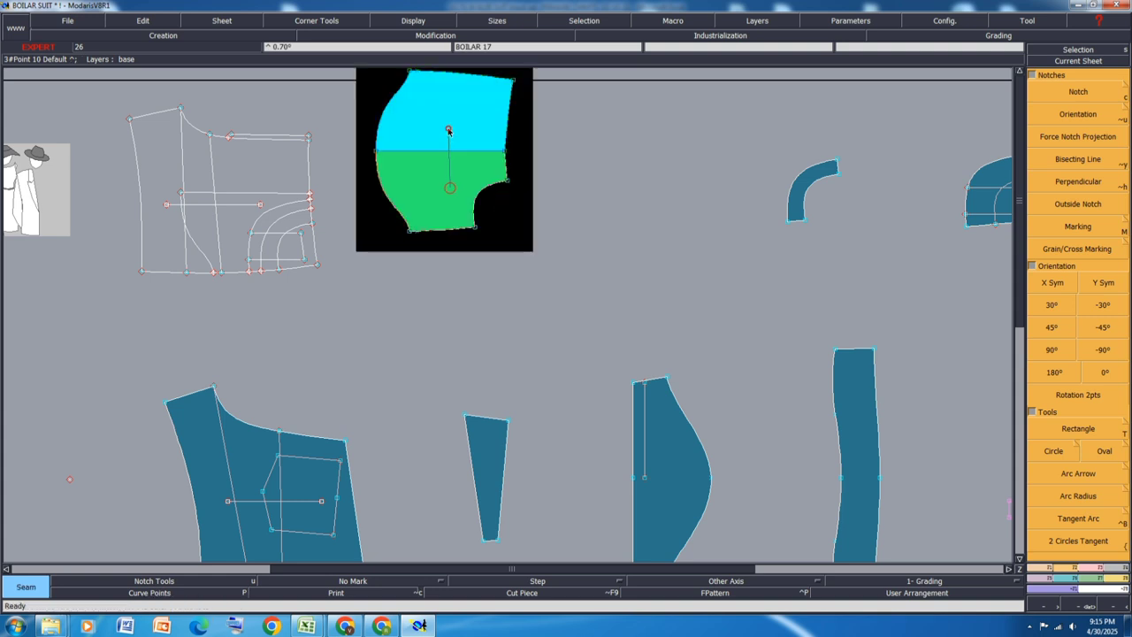
click(453, 156)
Rearrange all sheets automatically and save the model, continuing past the detected anomalies
key(j)
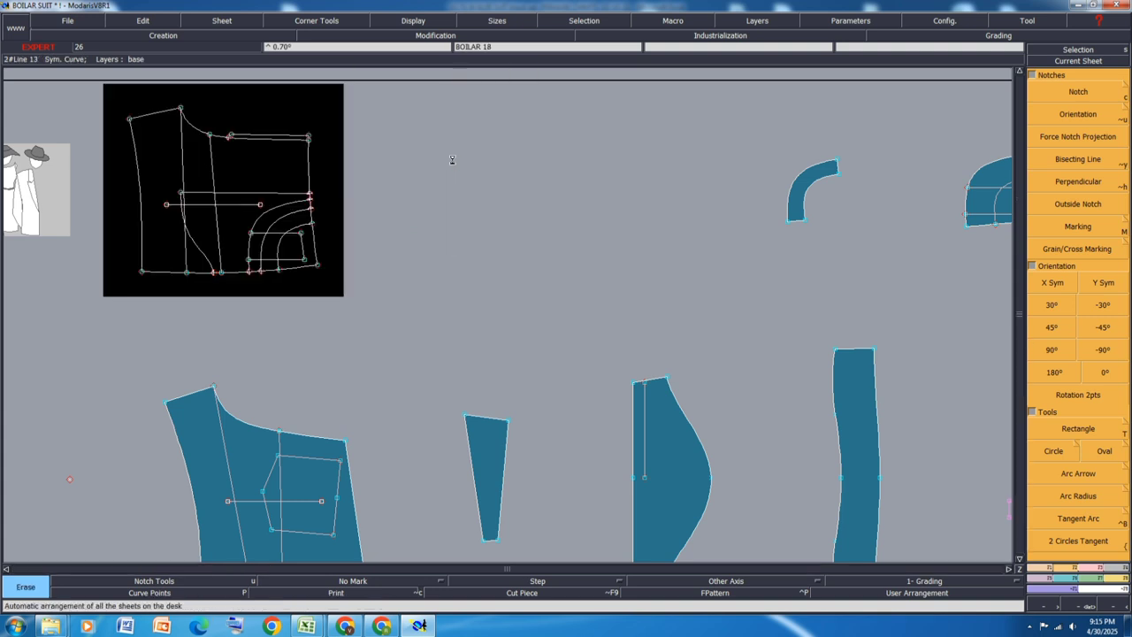
key(ctrl+s)
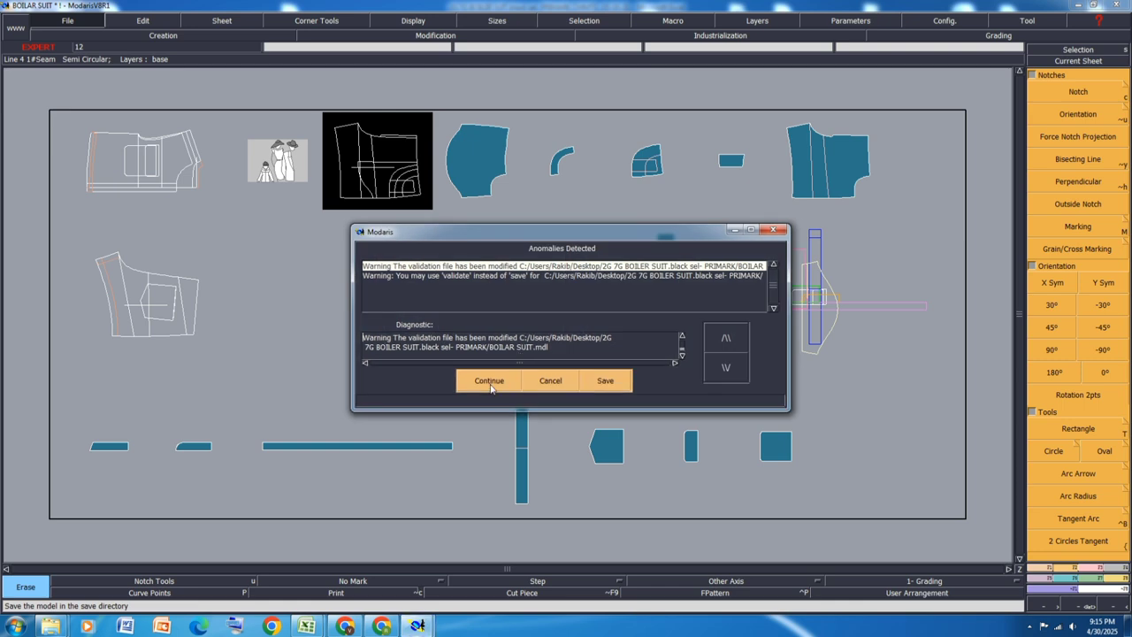
click(488, 379)
Extend the two short end lines outward by 3 cm beyond the lower long edge of the panel with rounded pocket outlines, using Len.Str.Line
scroll(94, 138, up, 5)
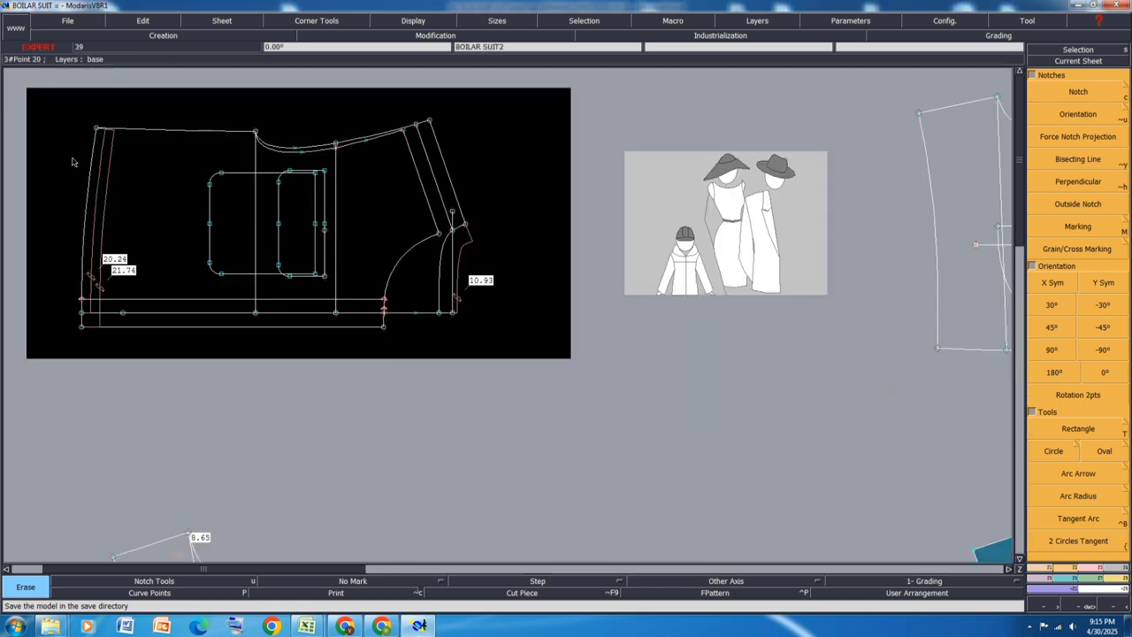
drag(338, 160, 174, 296)
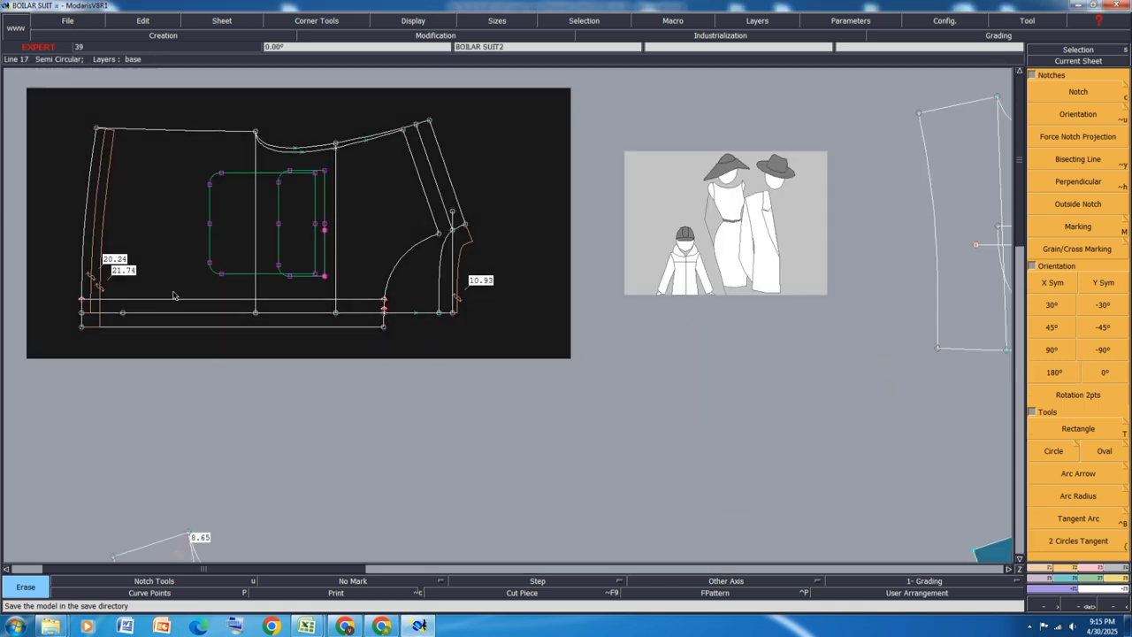
click(450, 373)
key(l)
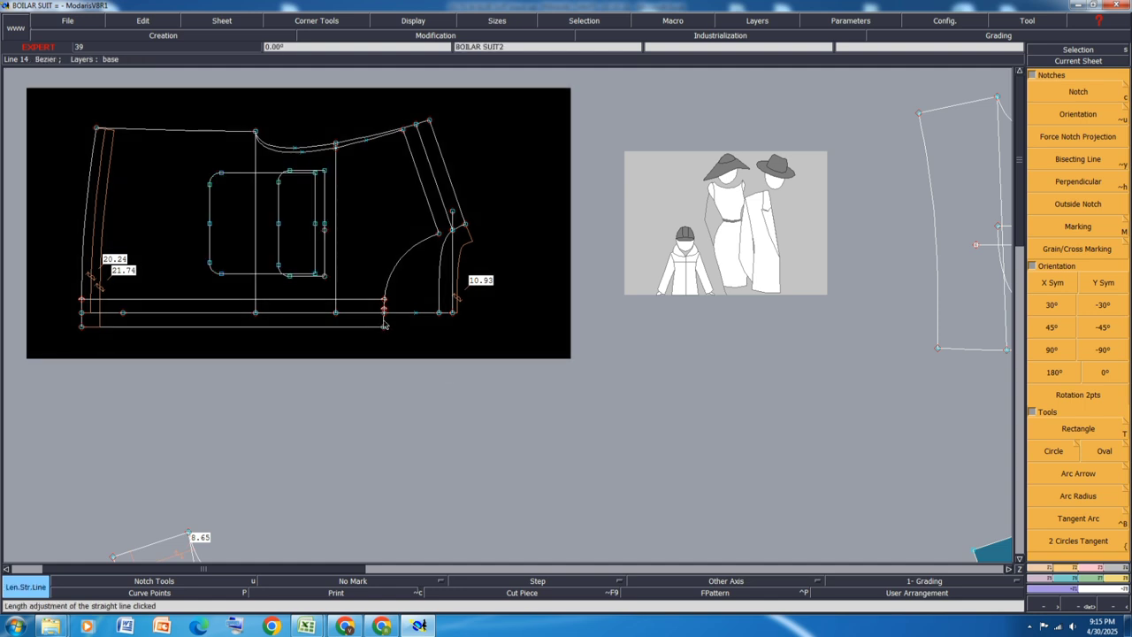
click(398, 355)
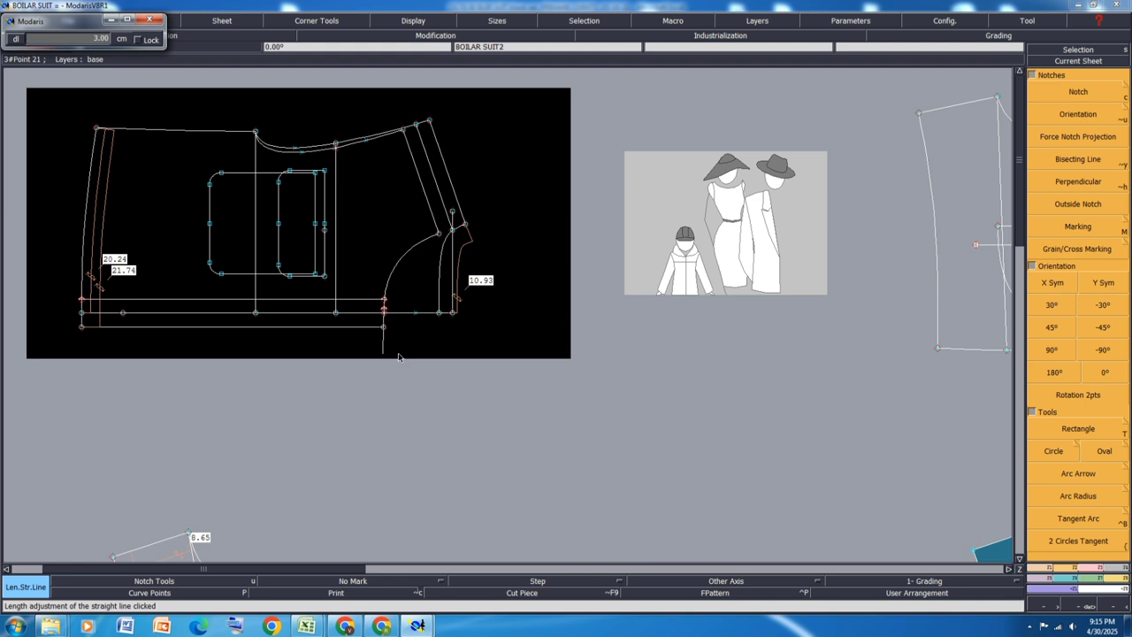
click(398, 355)
click(81, 327)
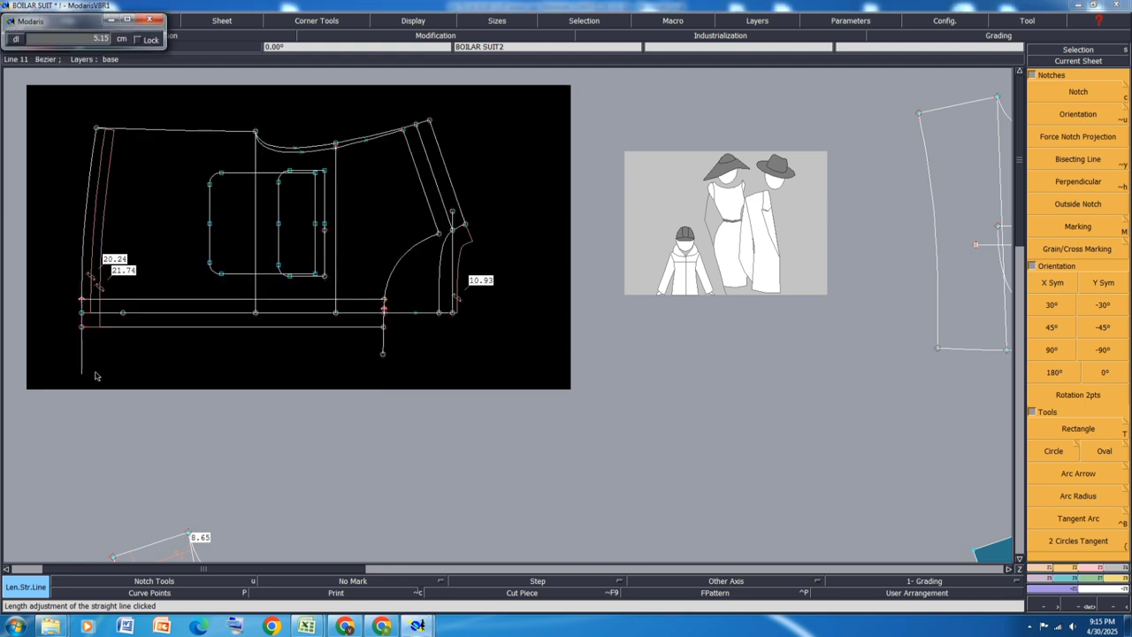
key(Return)
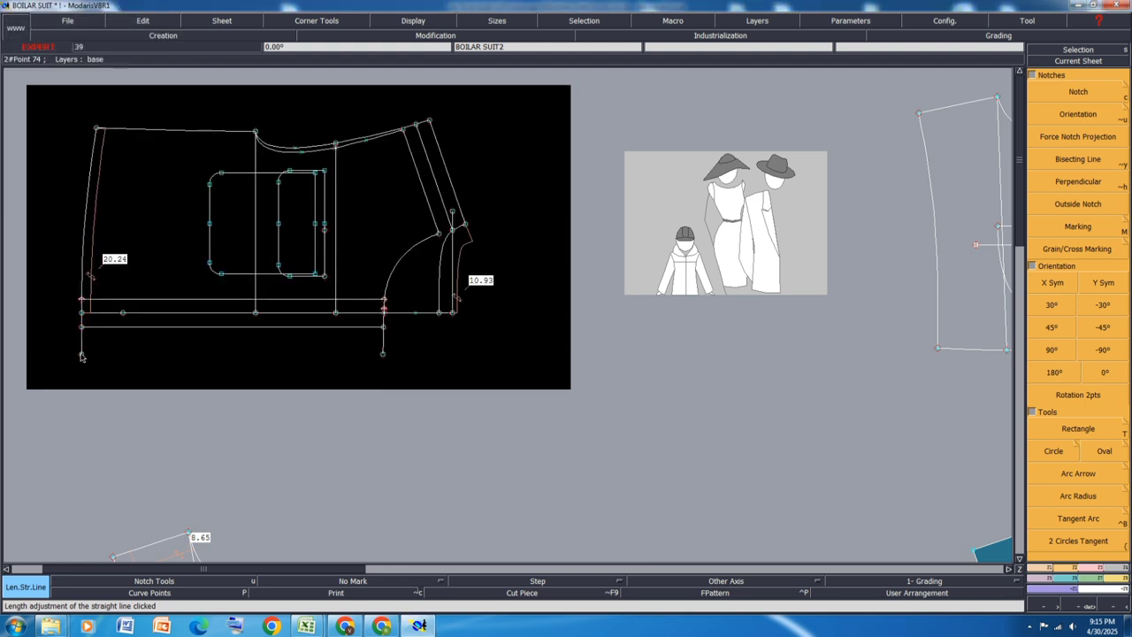
Close the placket extension below the front draft with a straight line joining its two open lower end points
key(d)
key(Return)
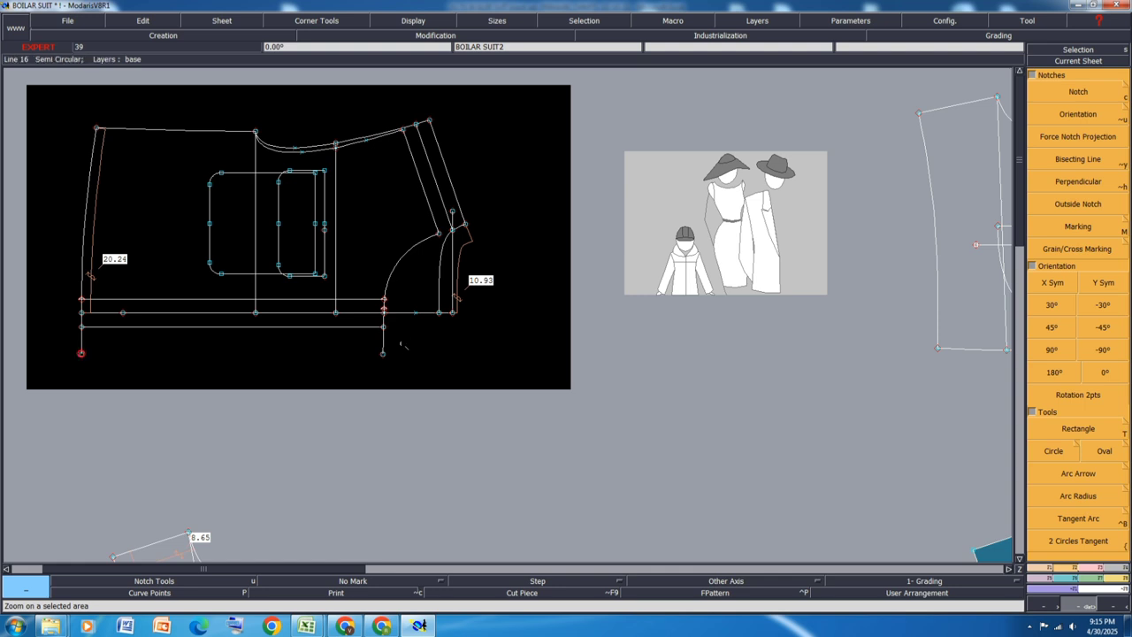
key(d)
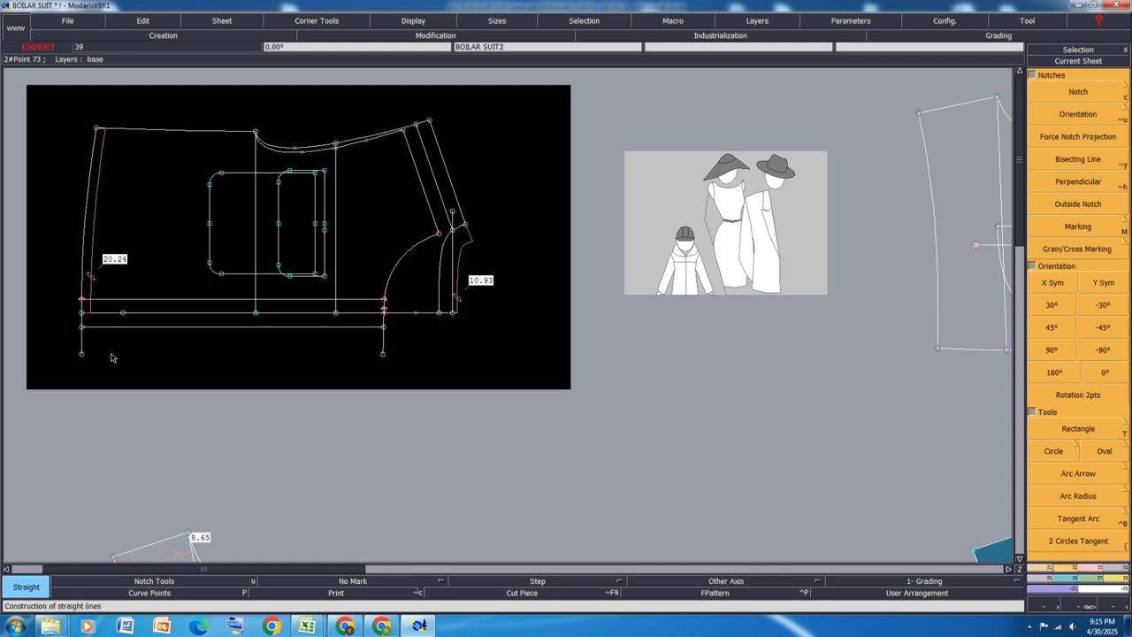
click(82, 354)
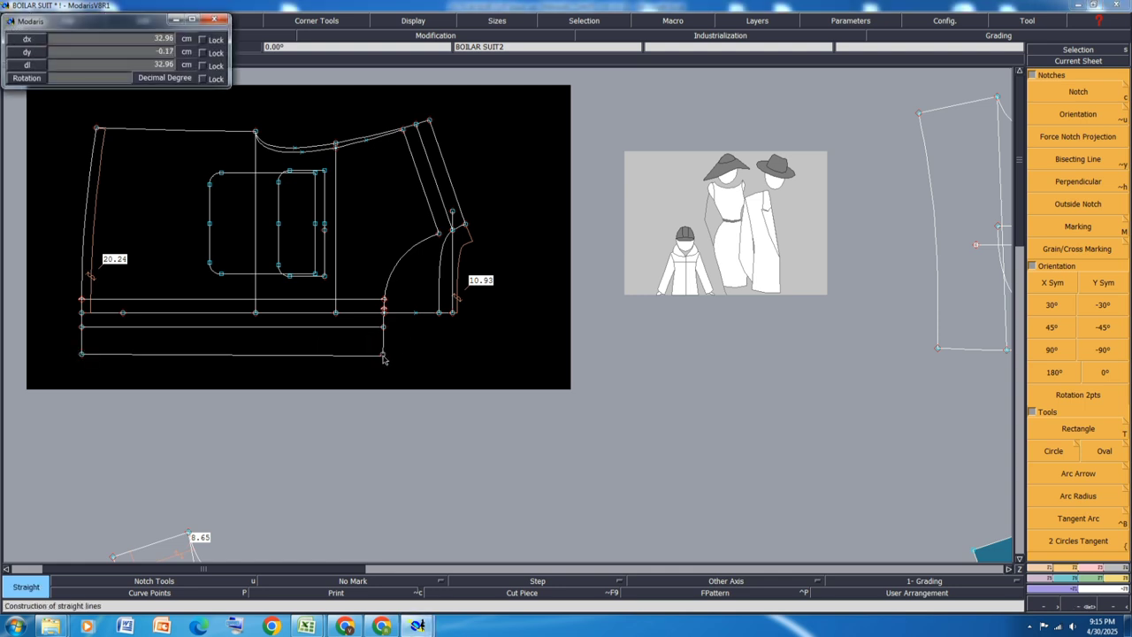
click(384, 356)
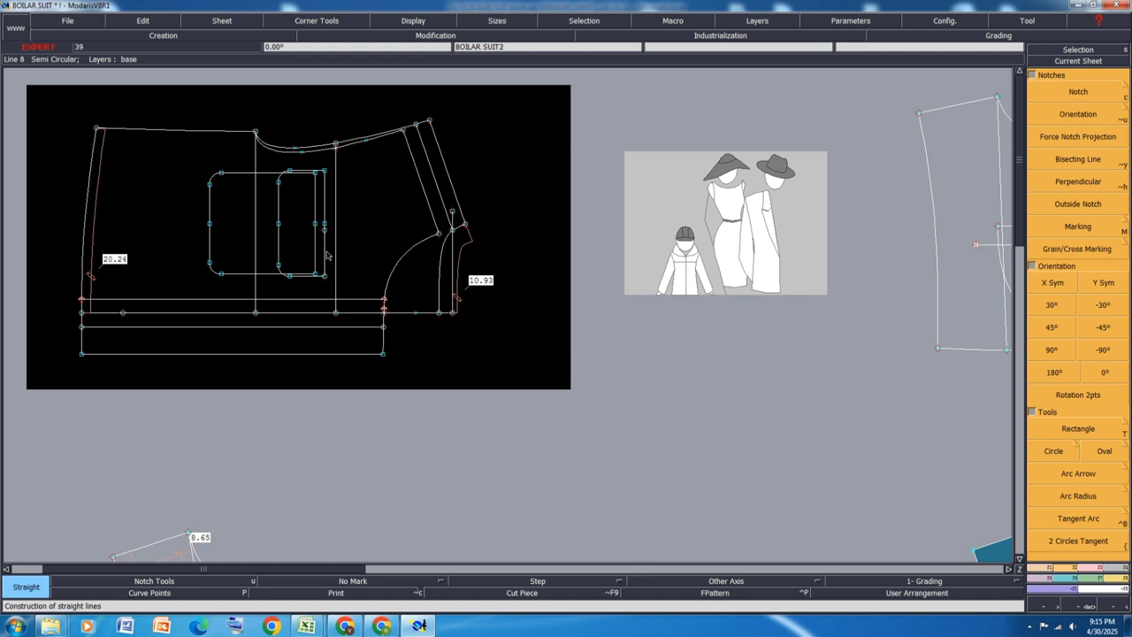
Extract the front panel as a new piece with Seam, including the selected pocket lines, placket lines and placket extension area
right_drag(327, 255, 68, 394)
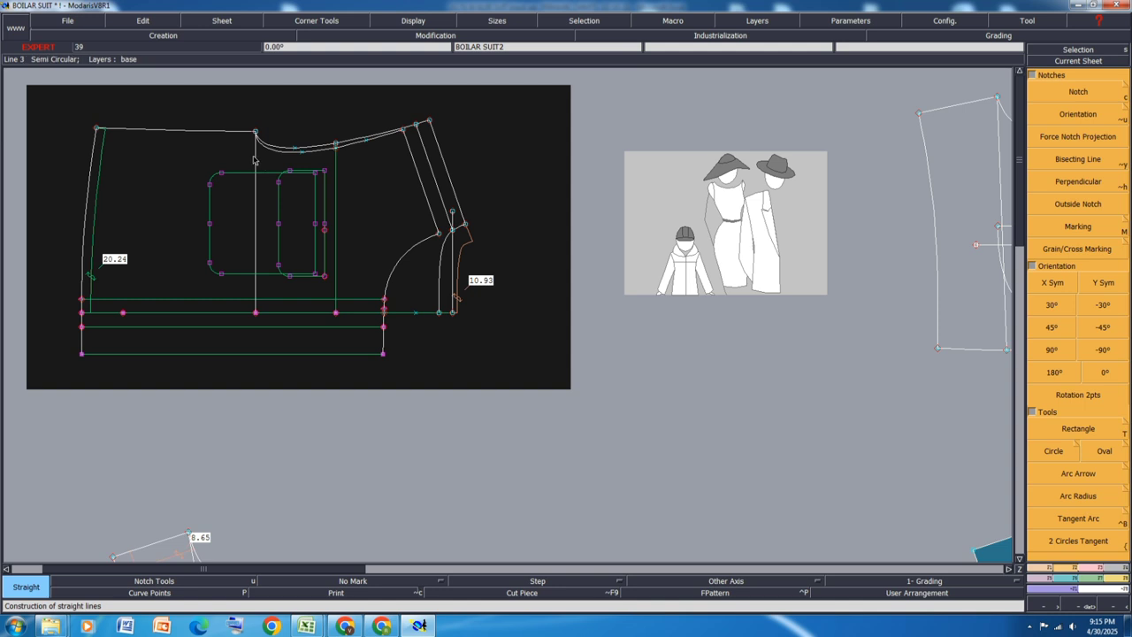
key(shift+s)
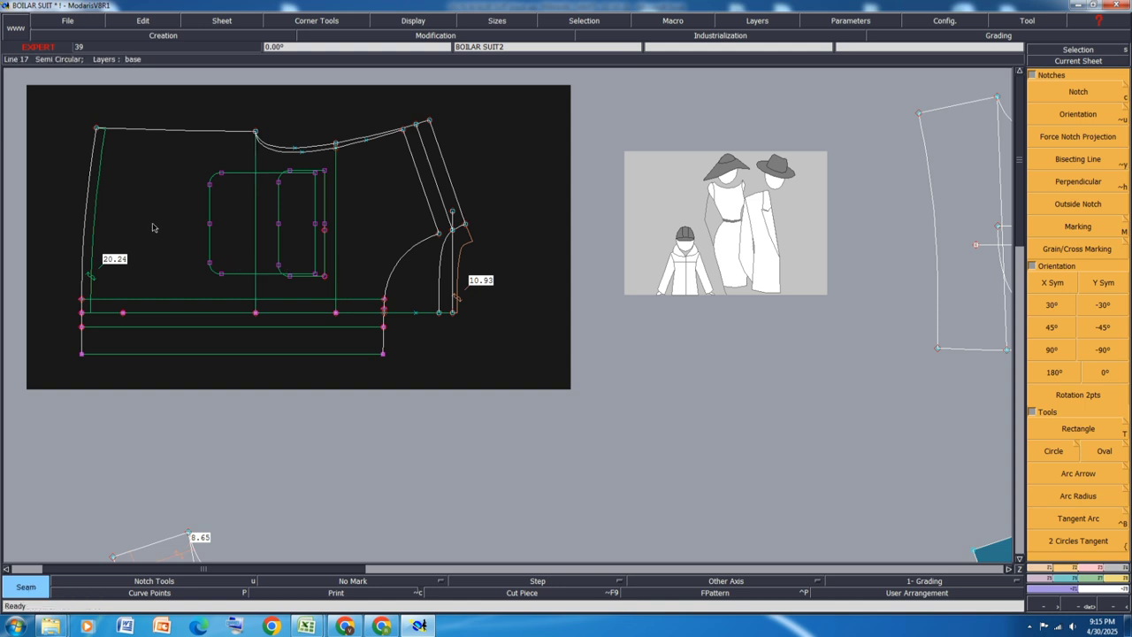
click(141, 200)
click(372, 193)
click(297, 185)
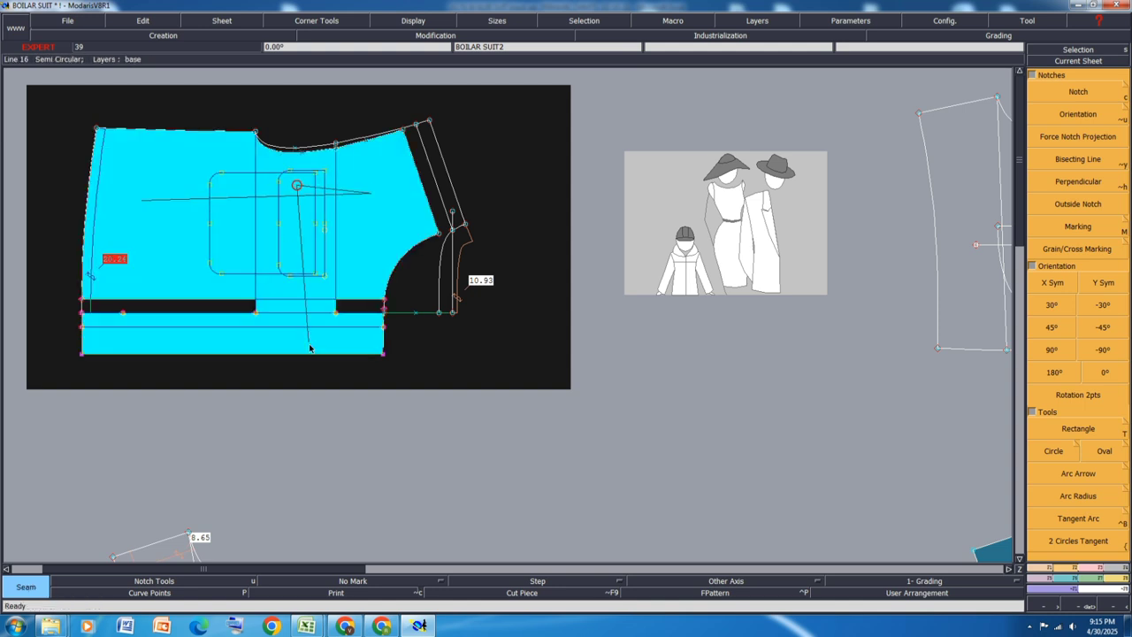
click(309, 344)
click(348, 300)
click(196, 308)
click(221, 344)
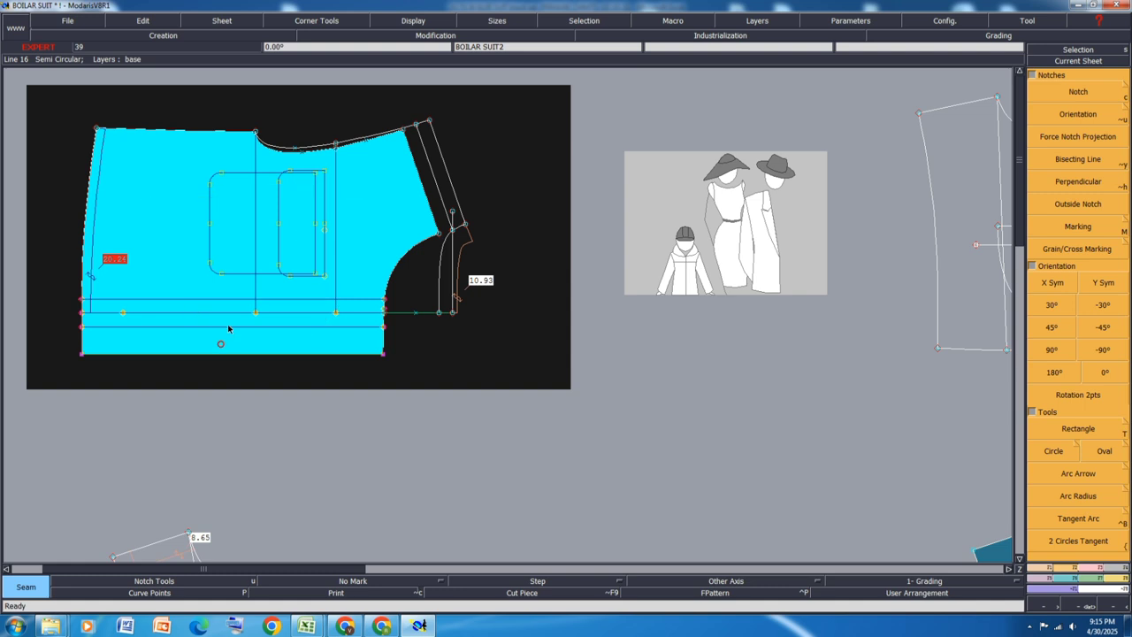
right_click(228, 329)
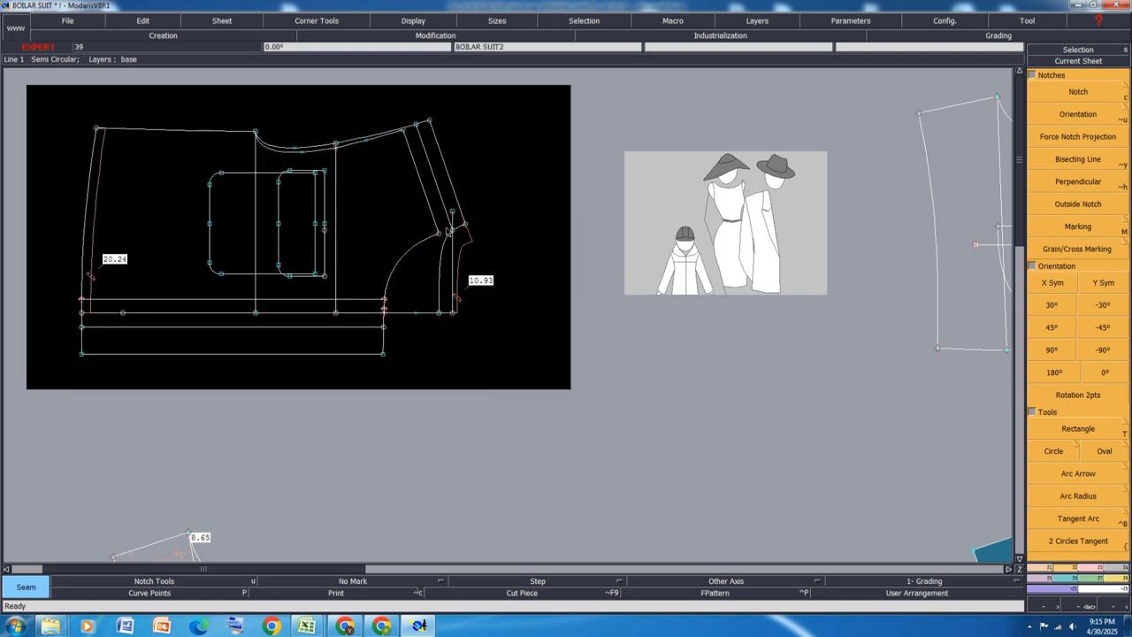
Extract the half back yoke from the draft as a separate piece, up to the shoulder and neck edges
click(421, 286)
click(356, 302)
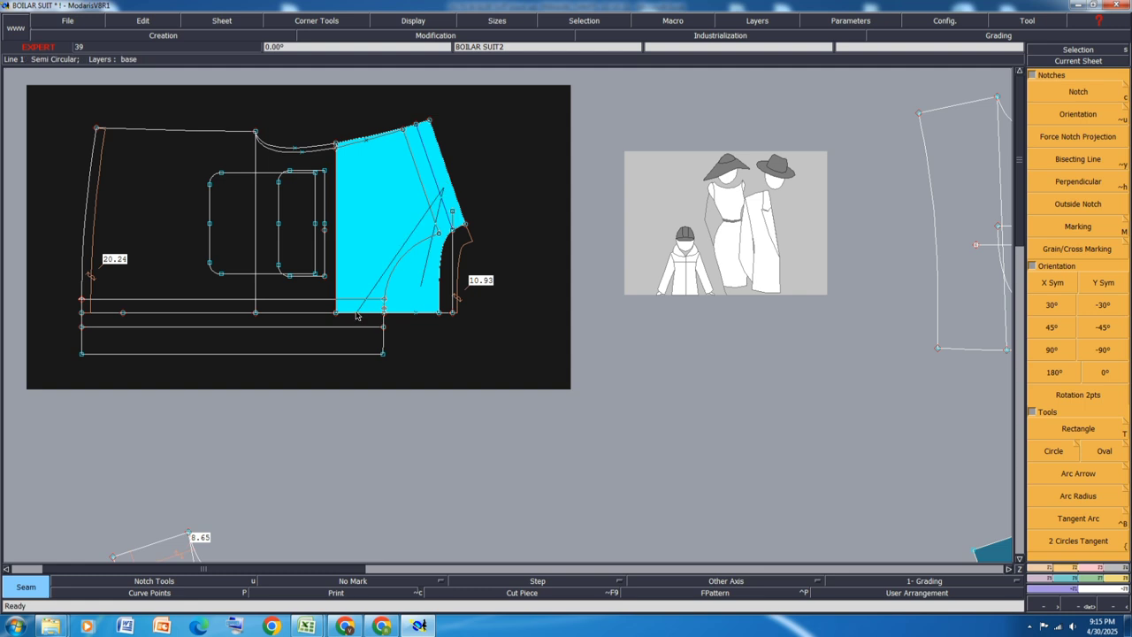
right_click(380, 248)
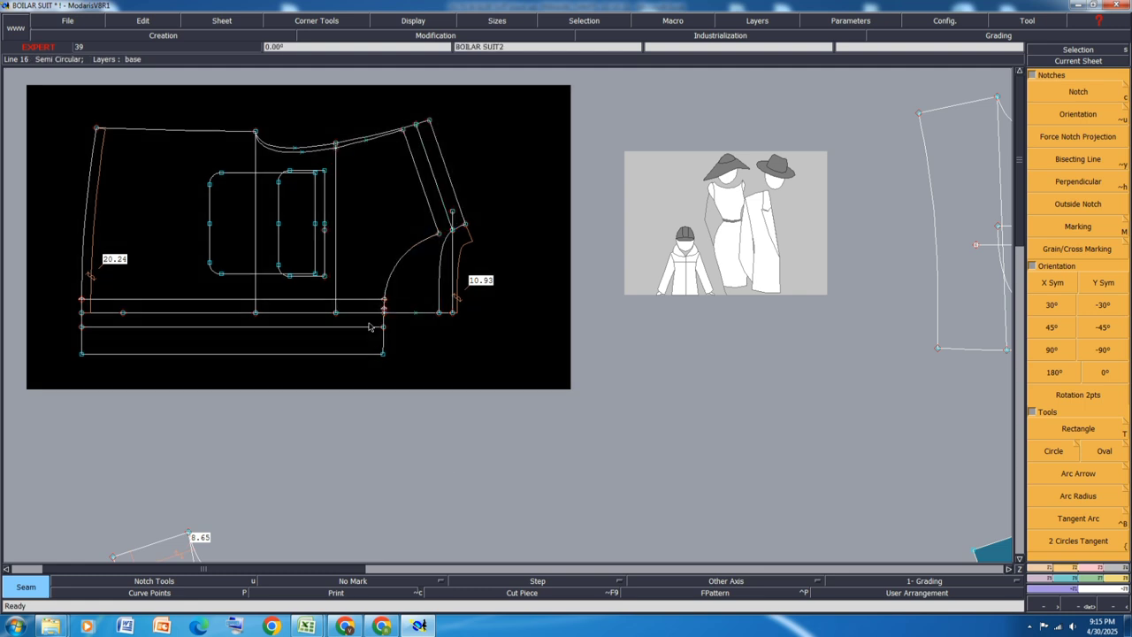
Extract the lower back panel between the hem and the yoke seam as a piece, and rearrange all sheets
click(321, 308)
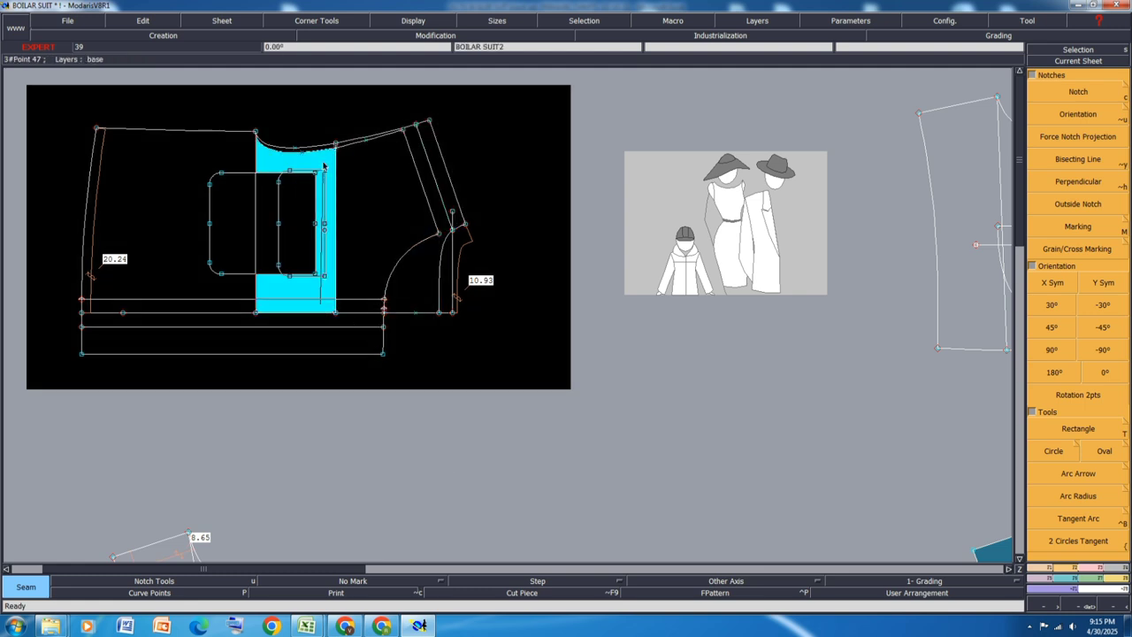
click(288, 210)
drag(287, 209, 220, 307)
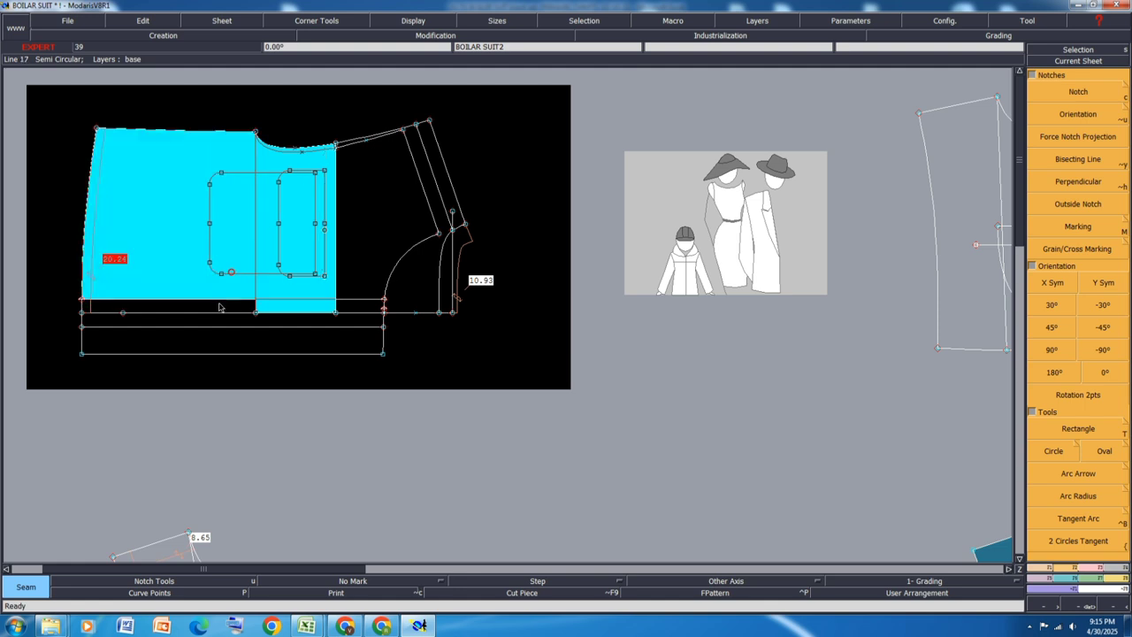
right_click(172, 222)
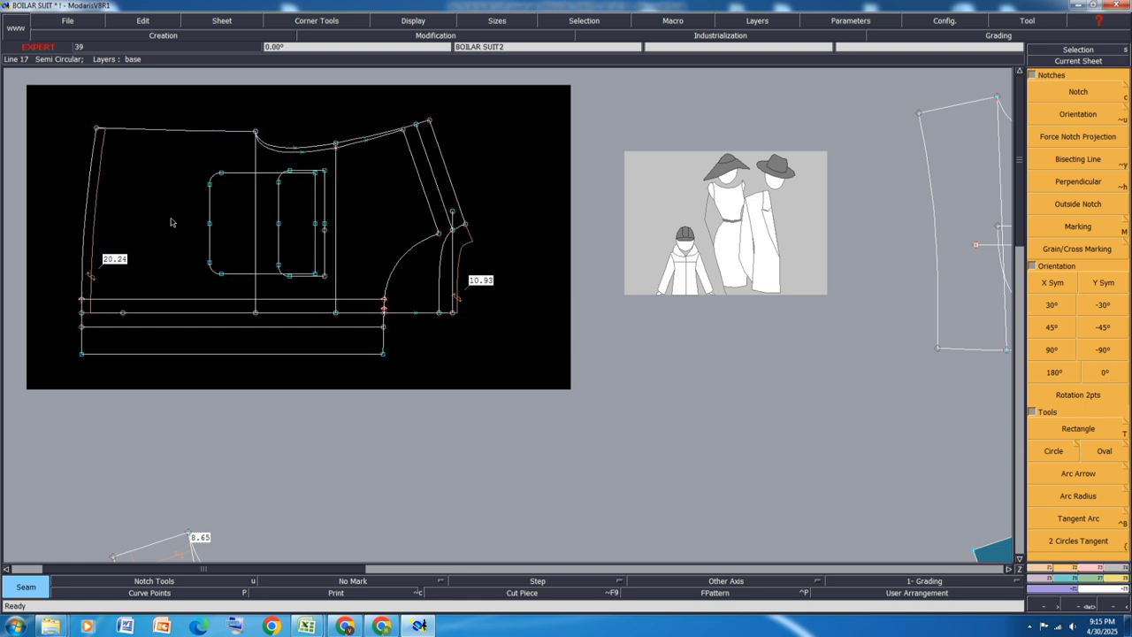
key(j)
Try to marry the half yoke onto the lower back panel at their shared centre-back corner
scroll(249, 112, up, 2)
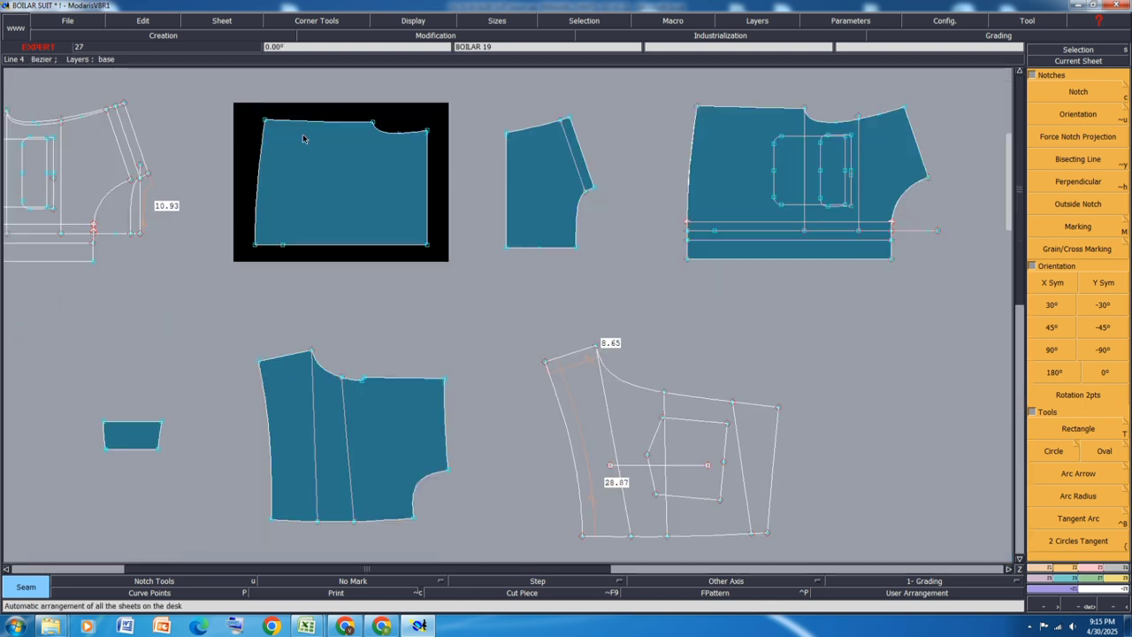
scroll(504, 146, up, 1)
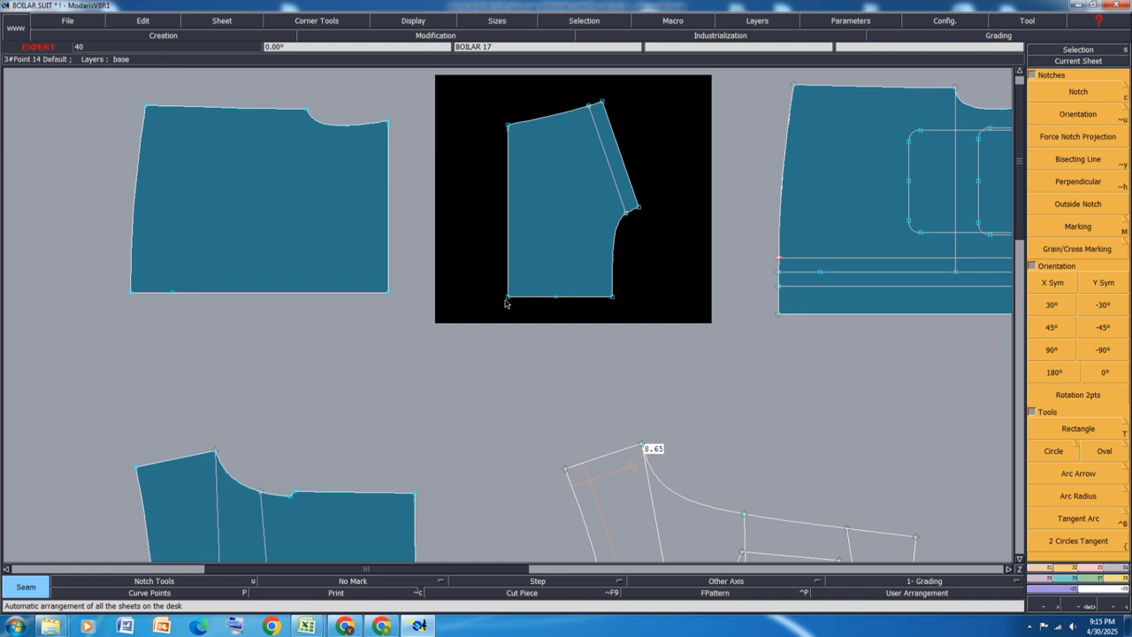
key(m)
click(508, 298)
click(388, 293)
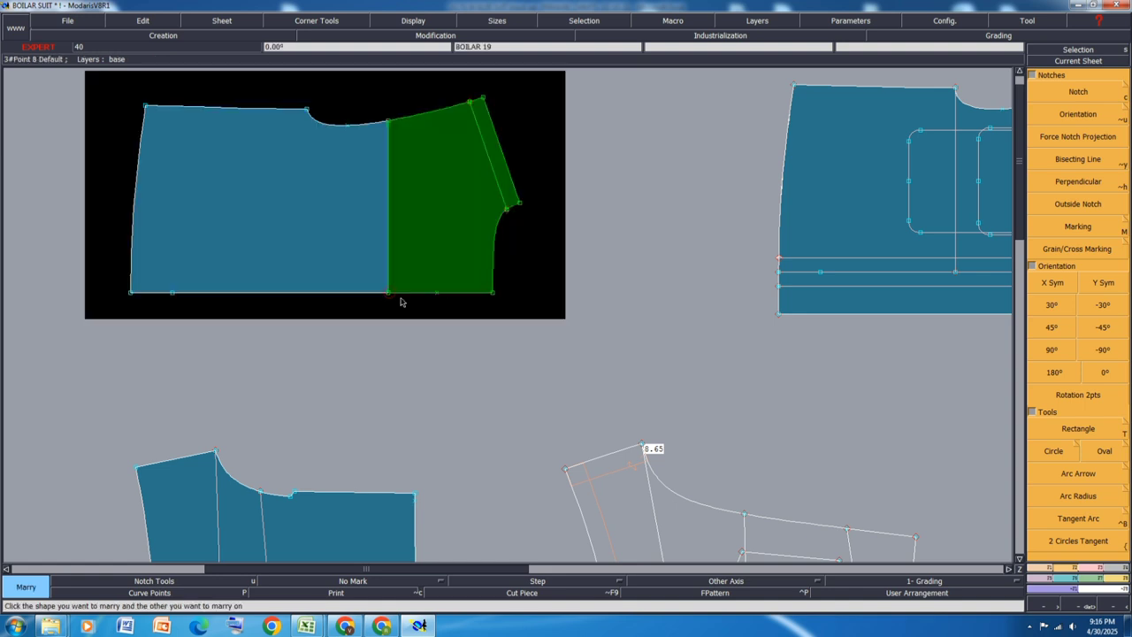
key(ctrl+z)
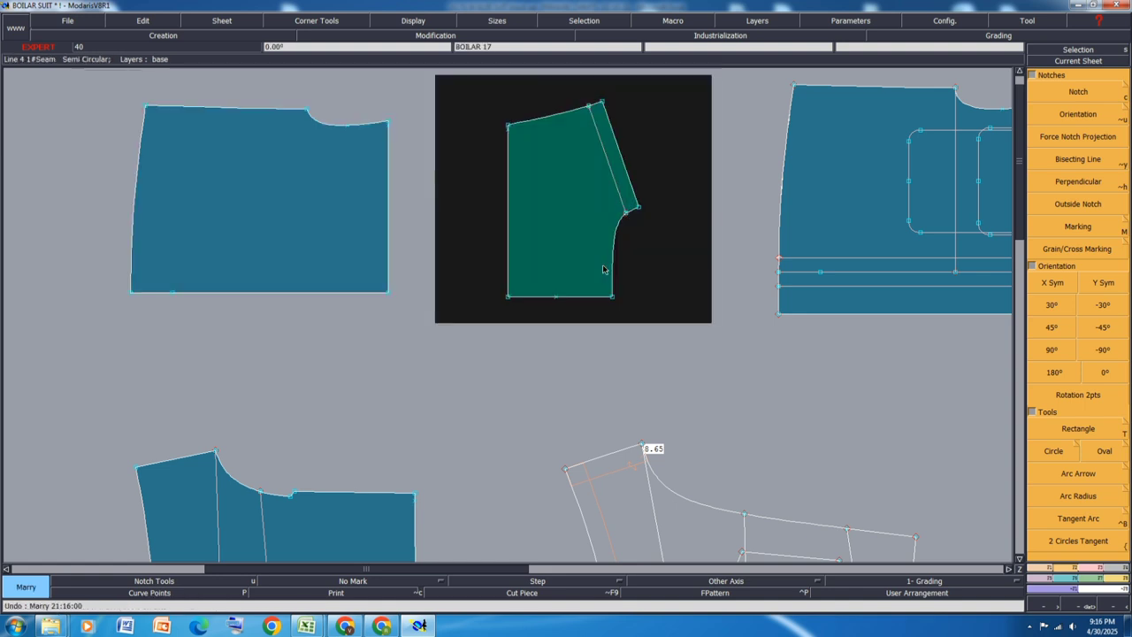
Create a full back yoke by mirroring the half yoke about its centre-back edge with Sym 2Pts, and rearrange the sheets
click(588, 427)
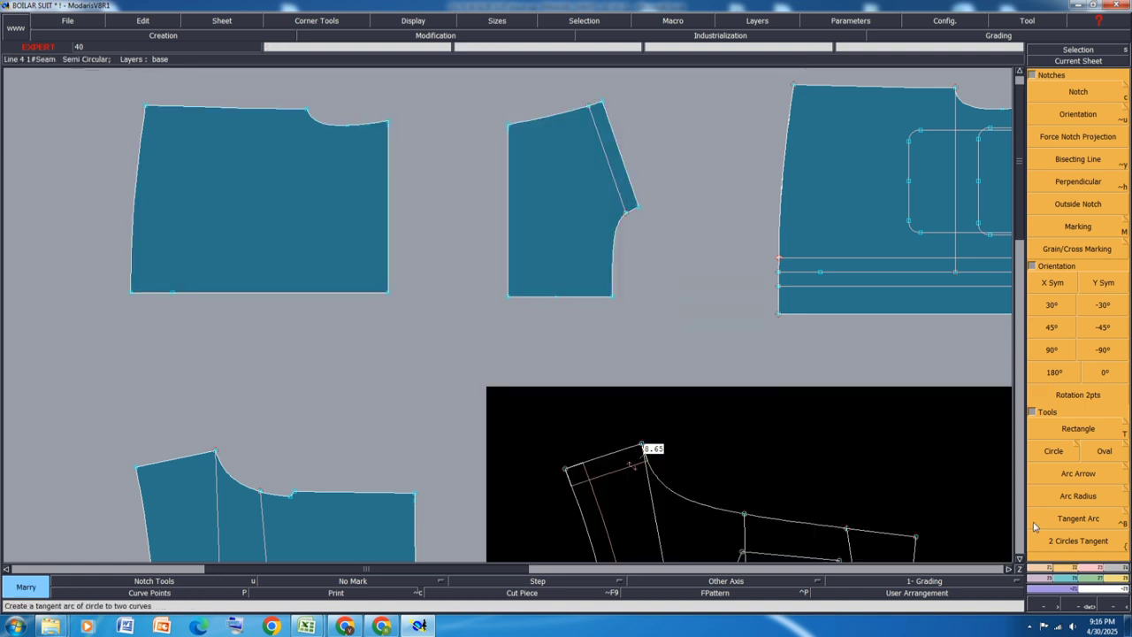
click(611, 173)
click(1037, 579)
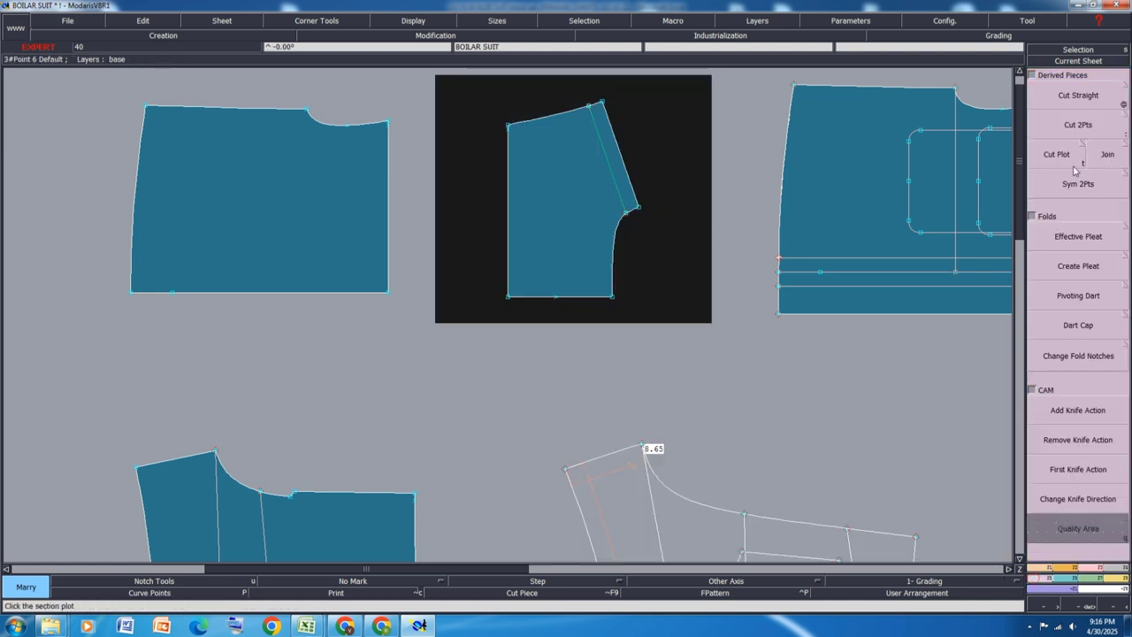
click(1081, 184)
click(508, 296)
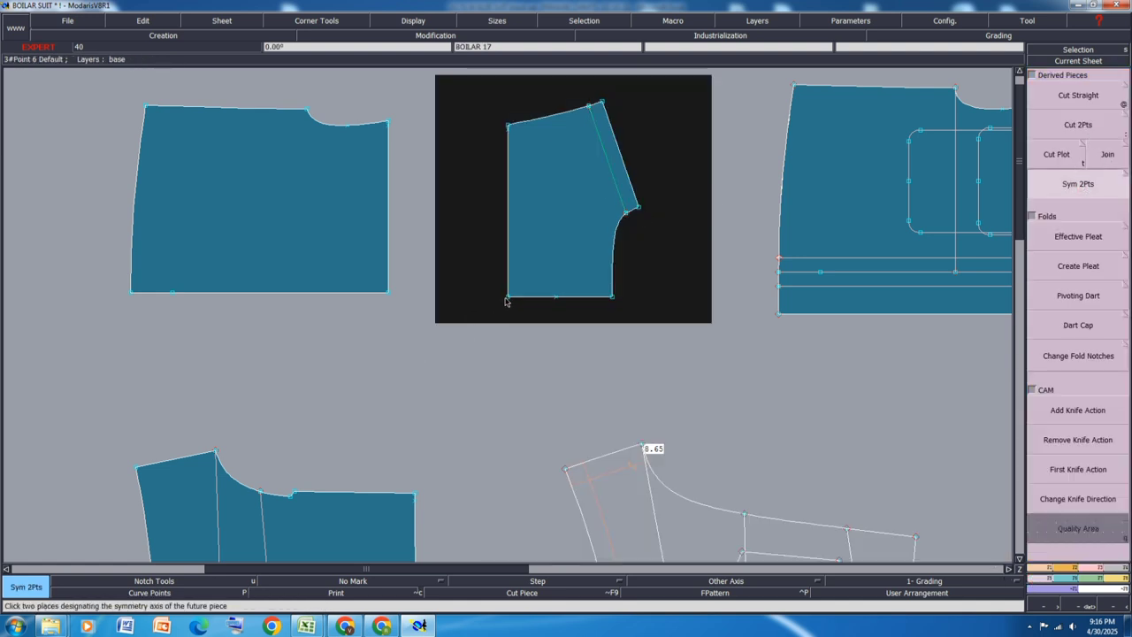
click(611, 297)
key(j)
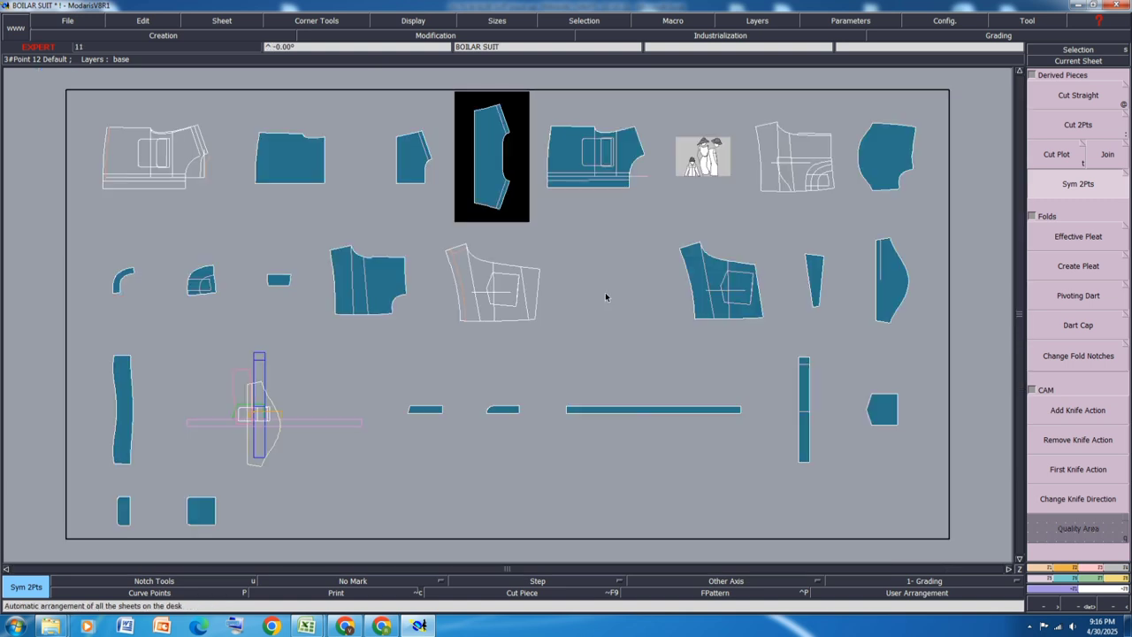
Delete the original half yoke sheet and rearrange the remaining sheets
key(Delete)
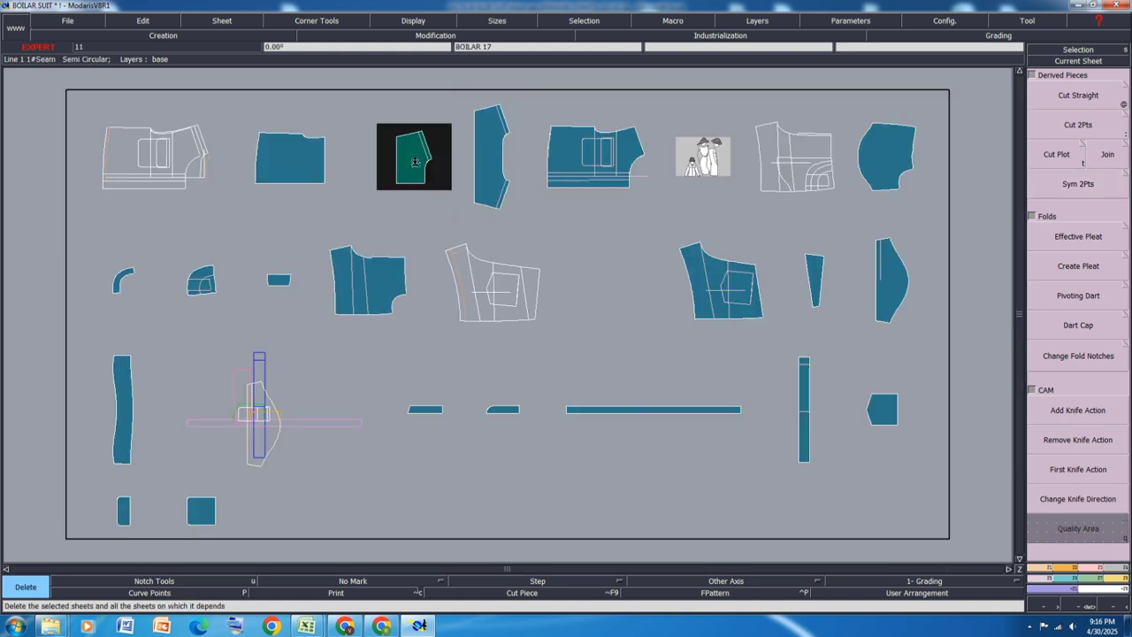
click(421, 169)
key(j)
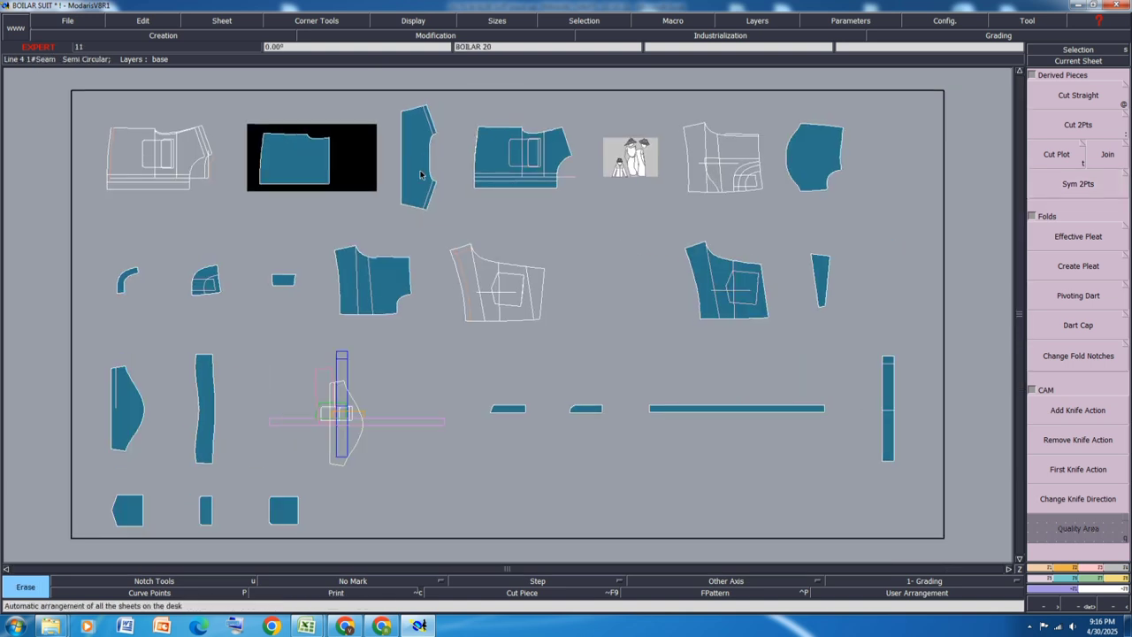
Check the graded sizes of the pieces, looking closely at the full yoke, and return to the base size display
key(F9)
key(F10)
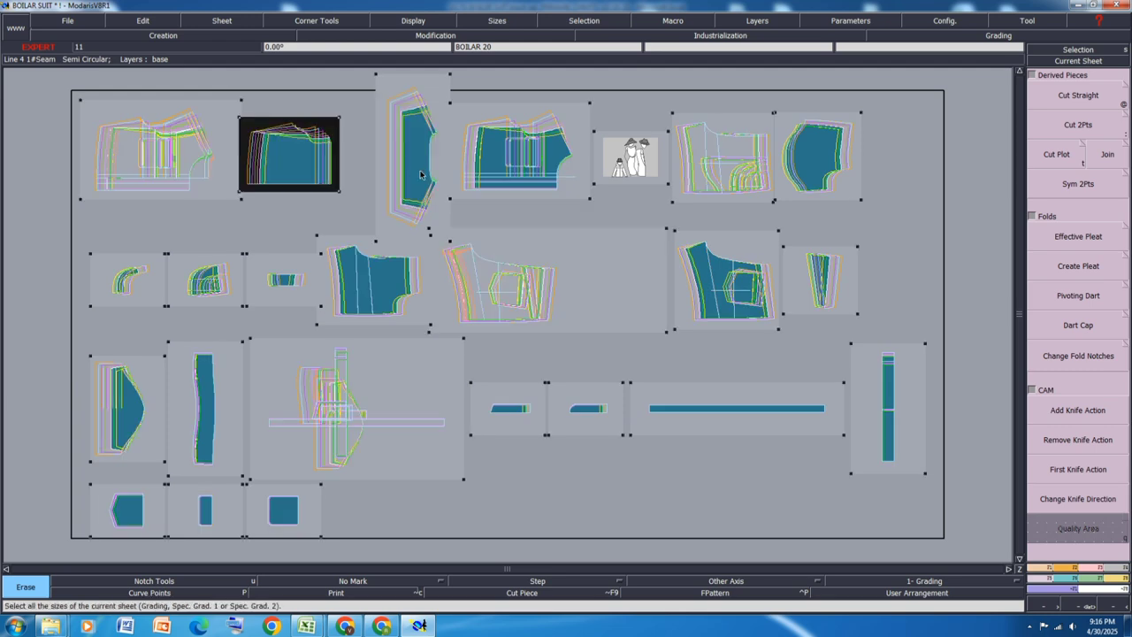
scroll(419, 164, up, 4)
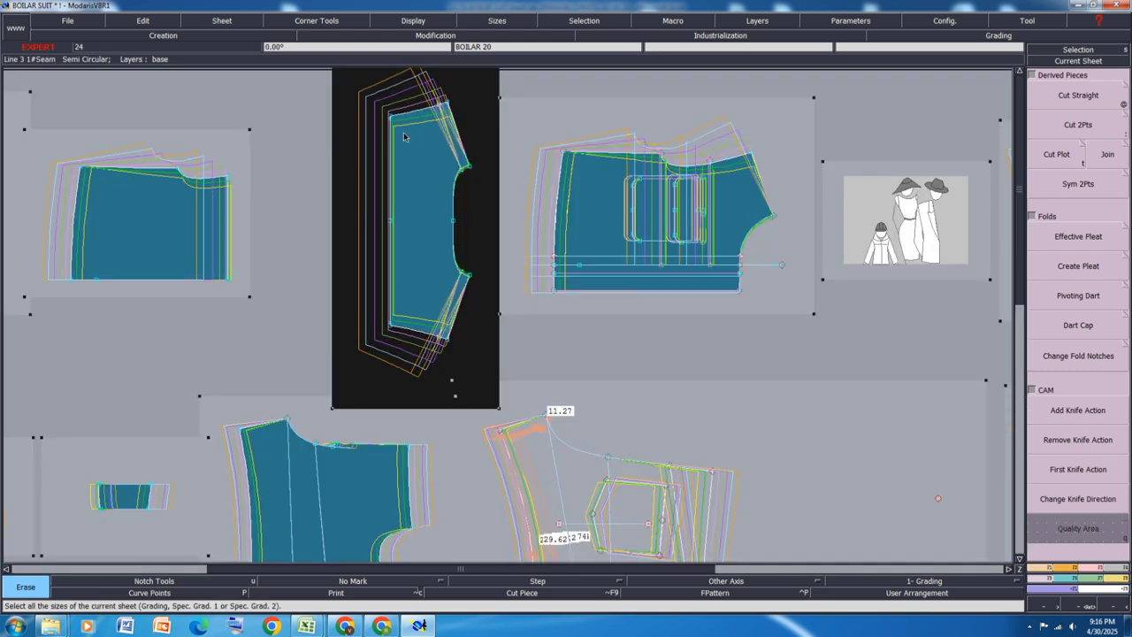
scroll(441, 181, down, 4)
key(F10)
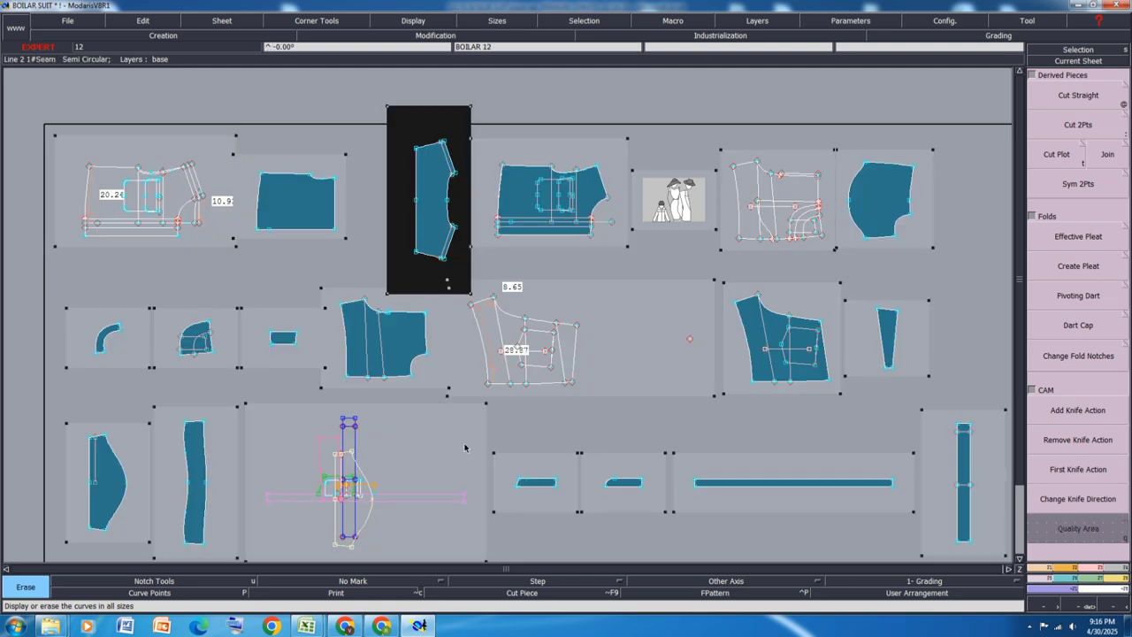
Save the boiler suit model, continuing past the detected anomalies
key(ctrl+s)
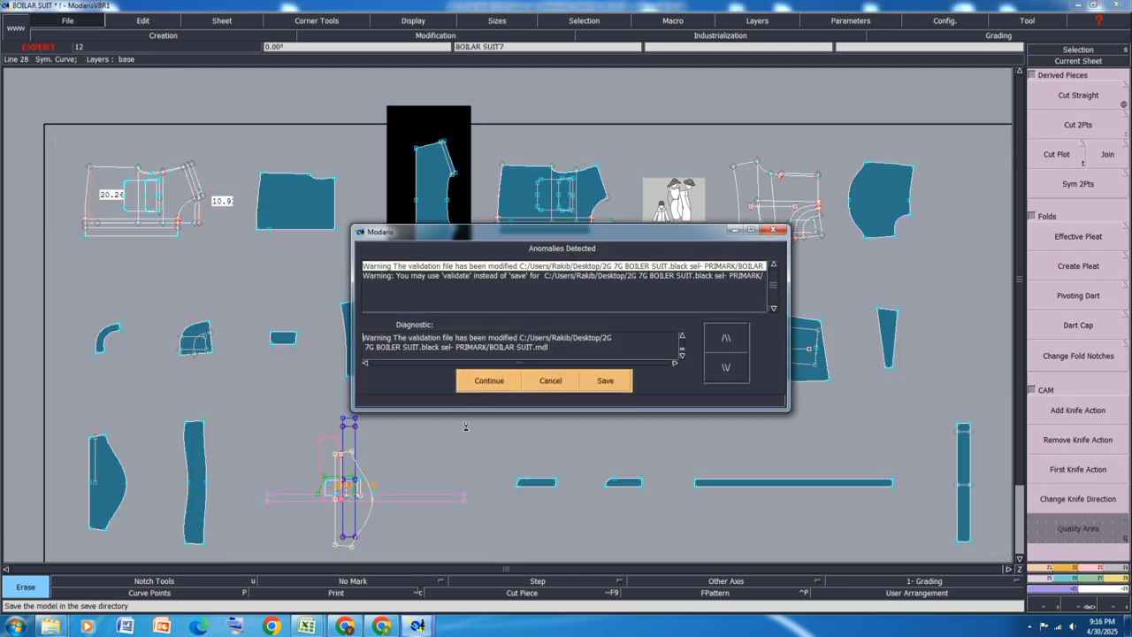
click(487, 379)
Remove the extra point on the centre-back edge of the lower back panel, near its hem corner
scroll(301, 181, up, 4)
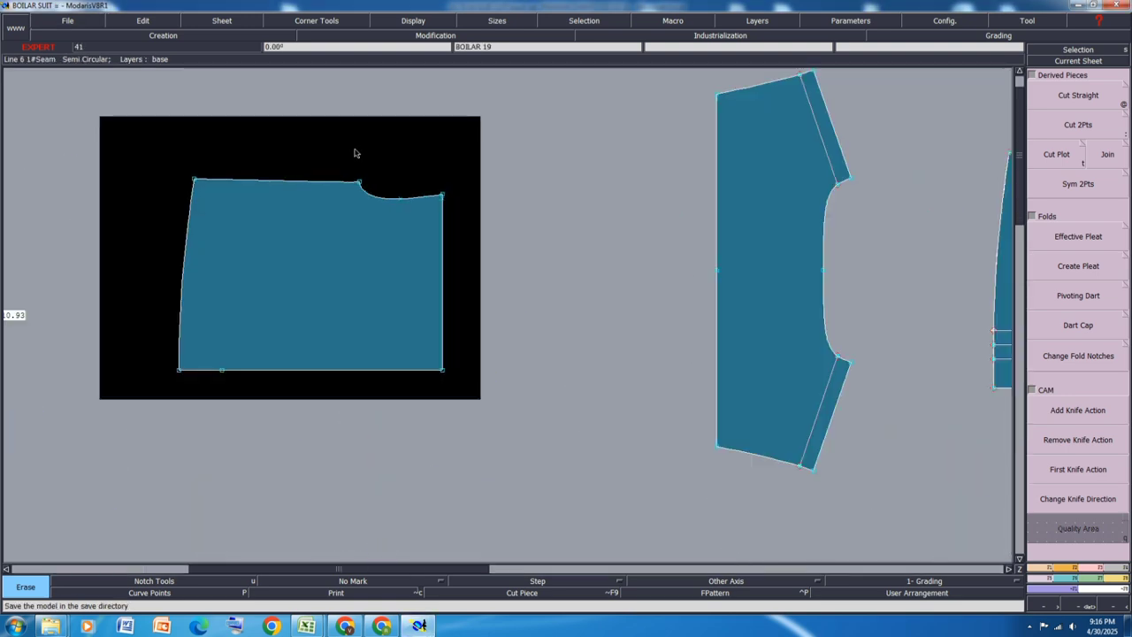
key(m)
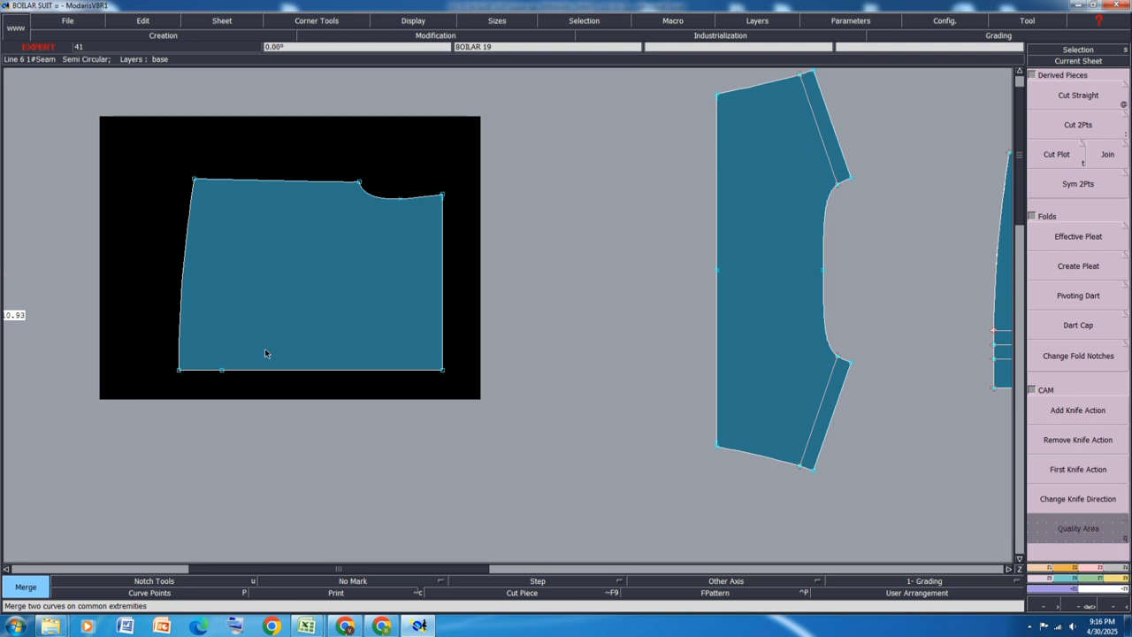
click(222, 372)
key(Delete)
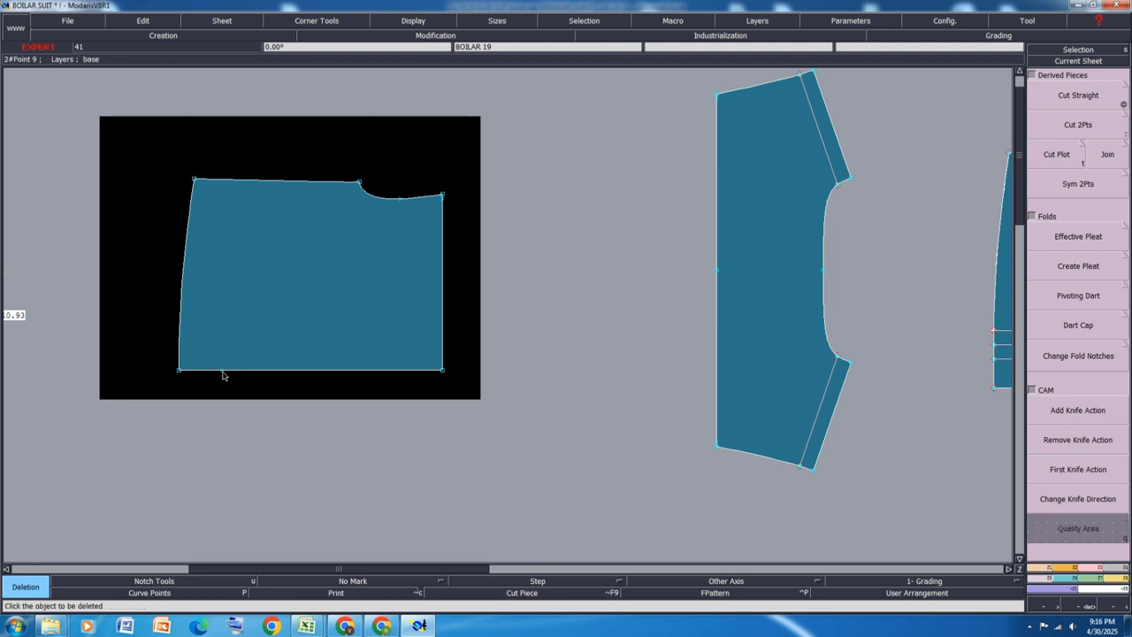
click(222, 371)
Look up the back view photo and graded measurements in the boiler suit spec workbook in Excel, and return to Modaris
mouse_move(310, 625)
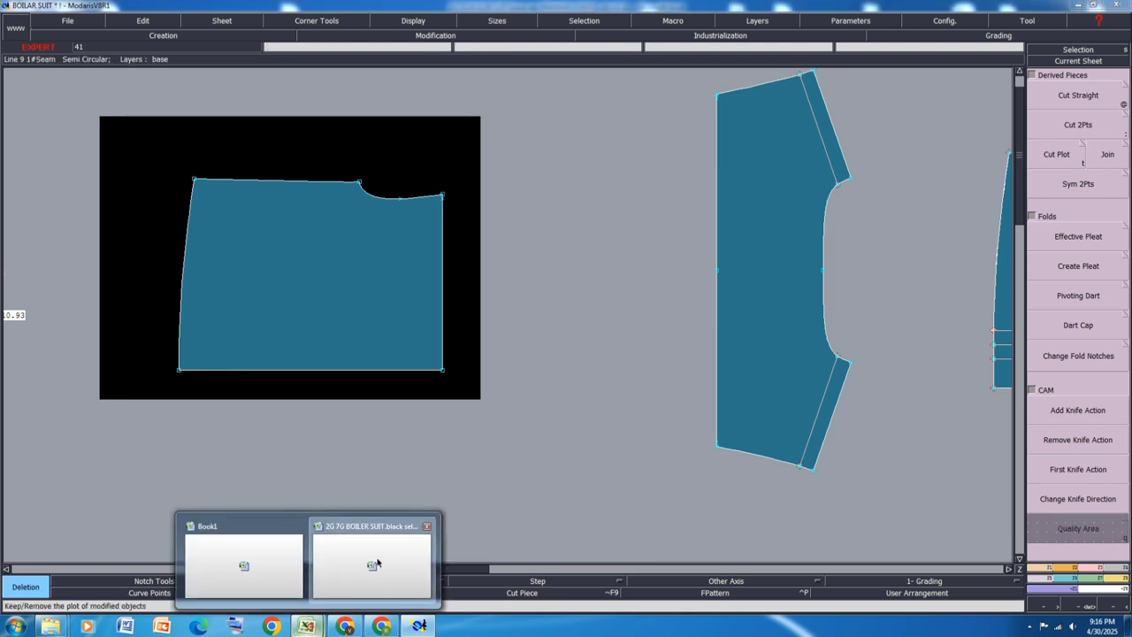
click(374, 566)
scroll(644, 257, up, 2)
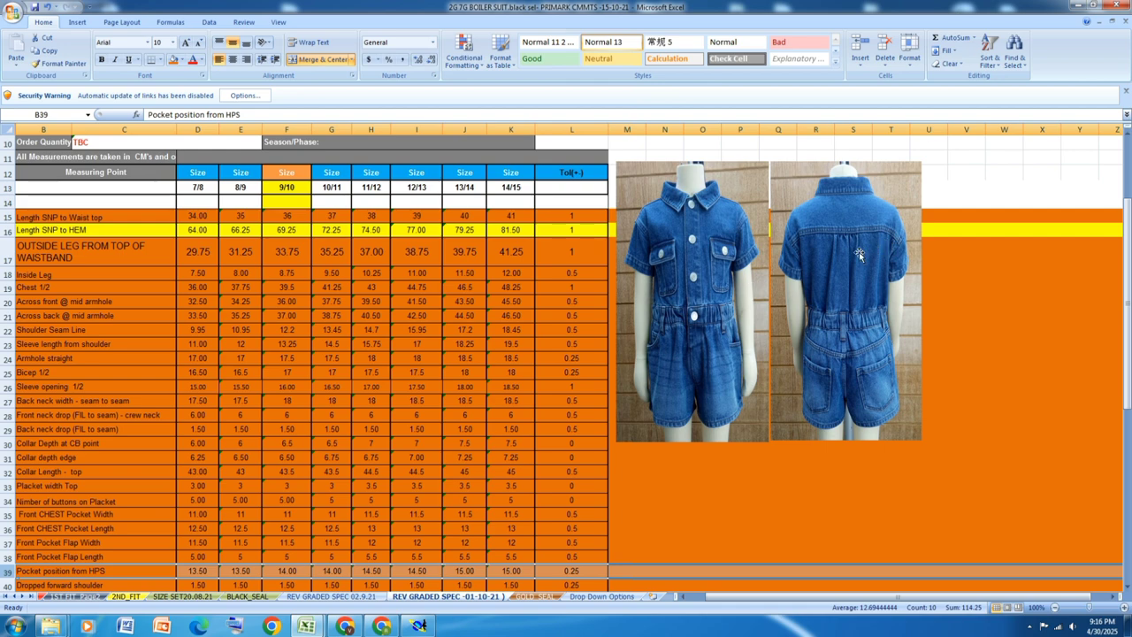
click(1077, 7)
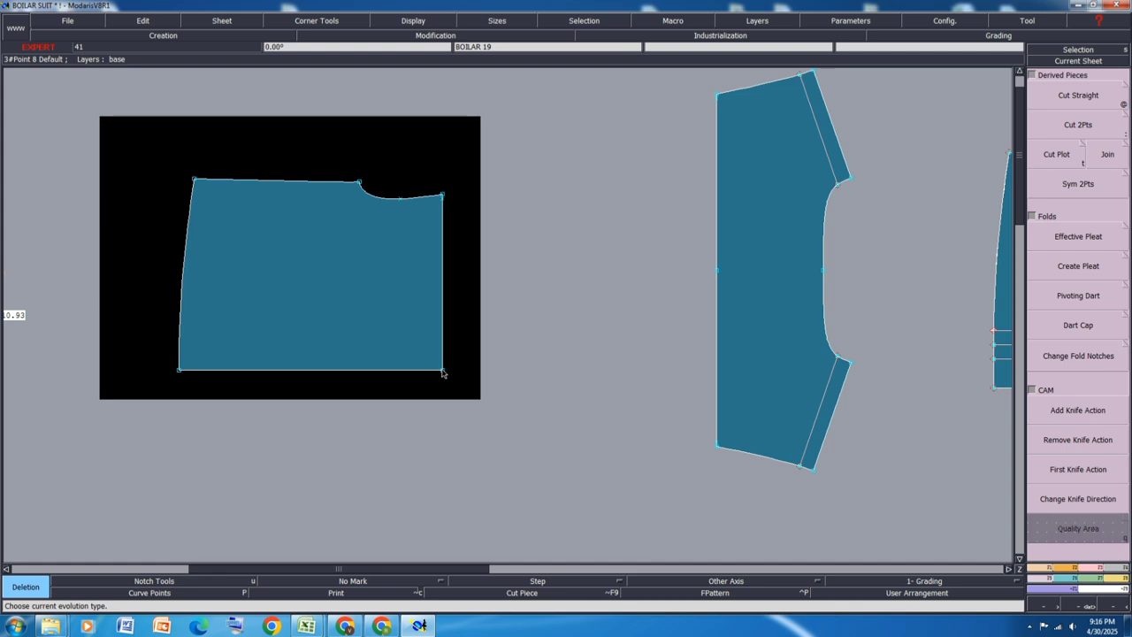
Insert a point on the lower back panel's yoke-seam edge, 5 cm from the centre-back corner, and pin the graded points
key(d)
click(443, 371)
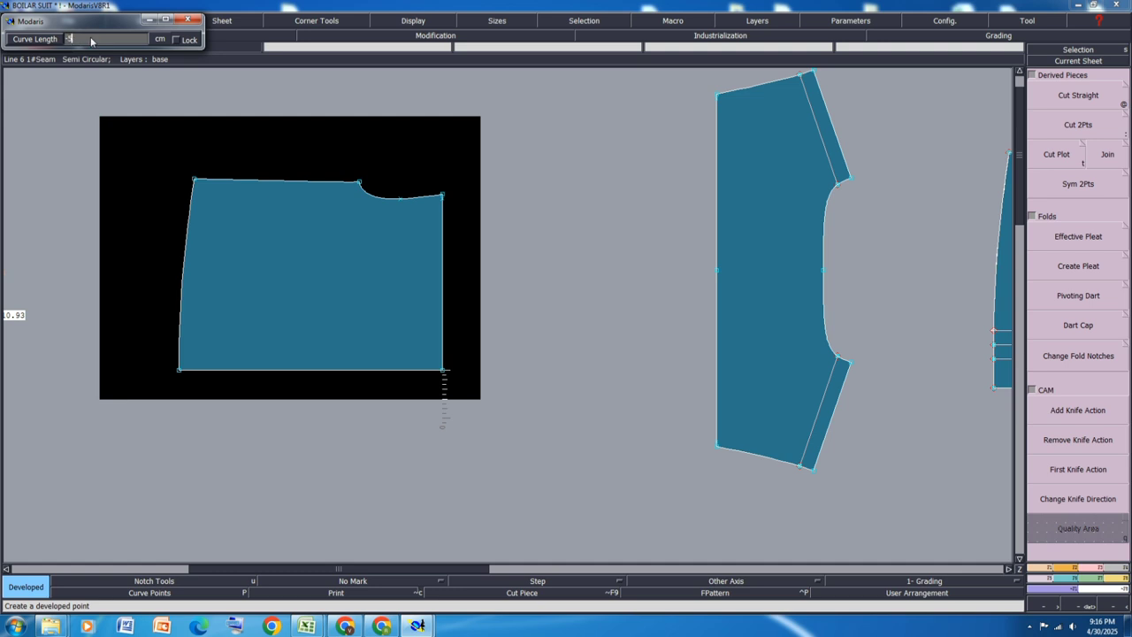
key(Return)
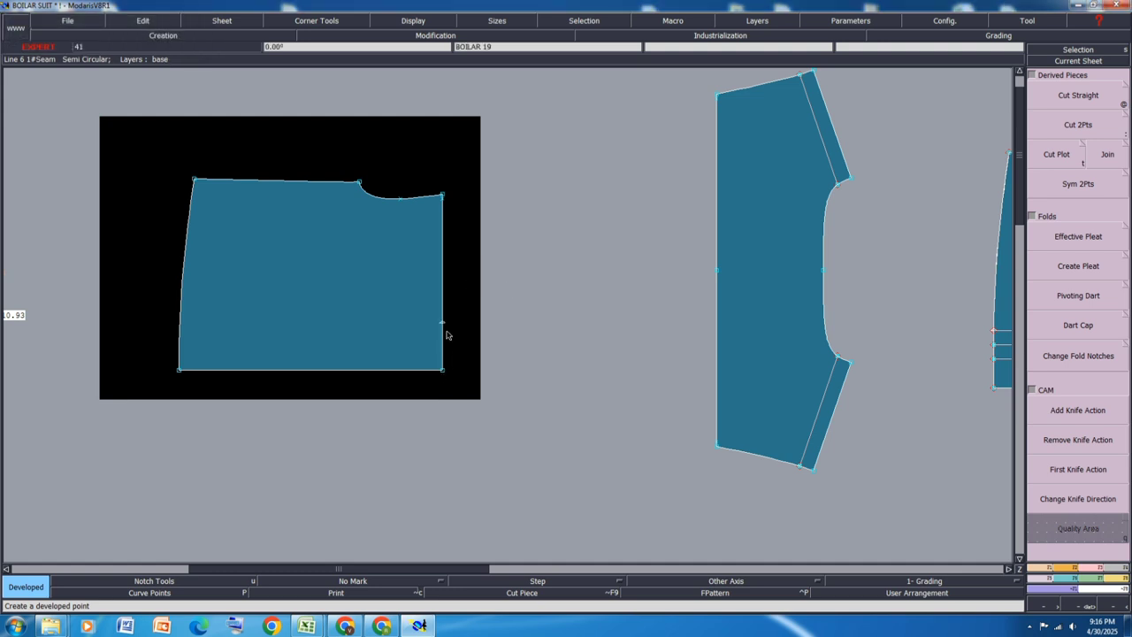
key(i)
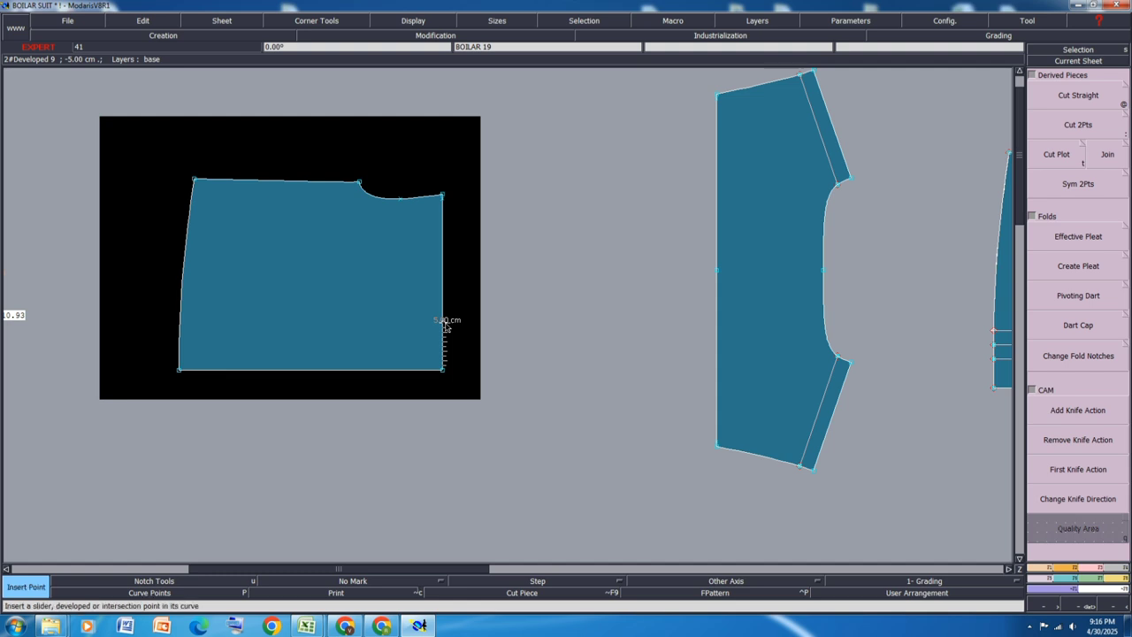
click(445, 325)
click(1088, 569)
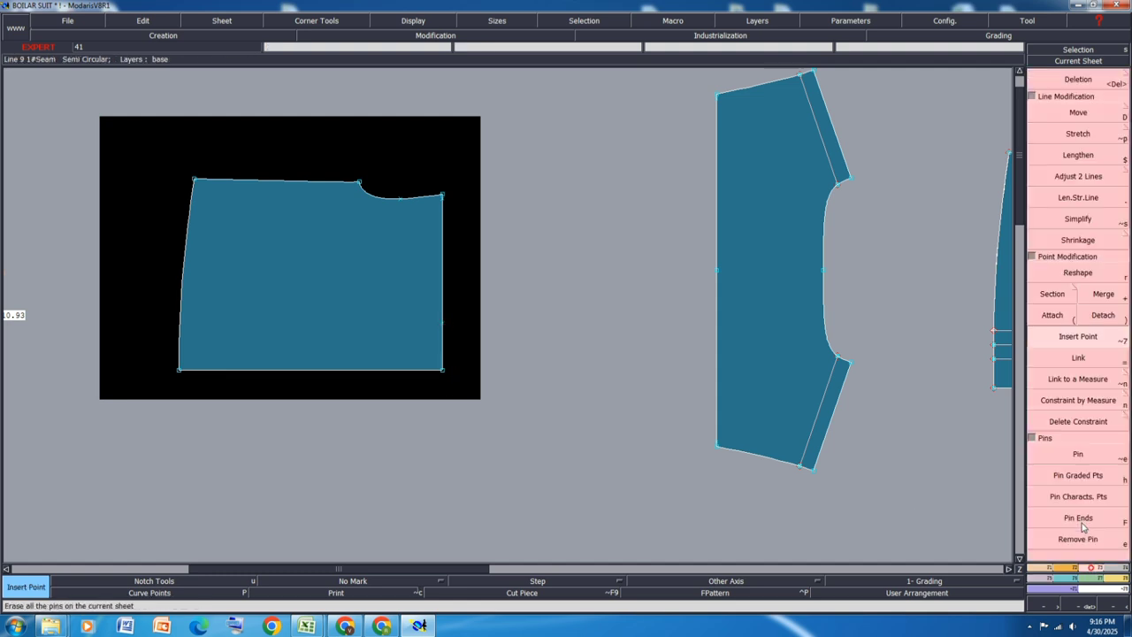
click(1090, 475)
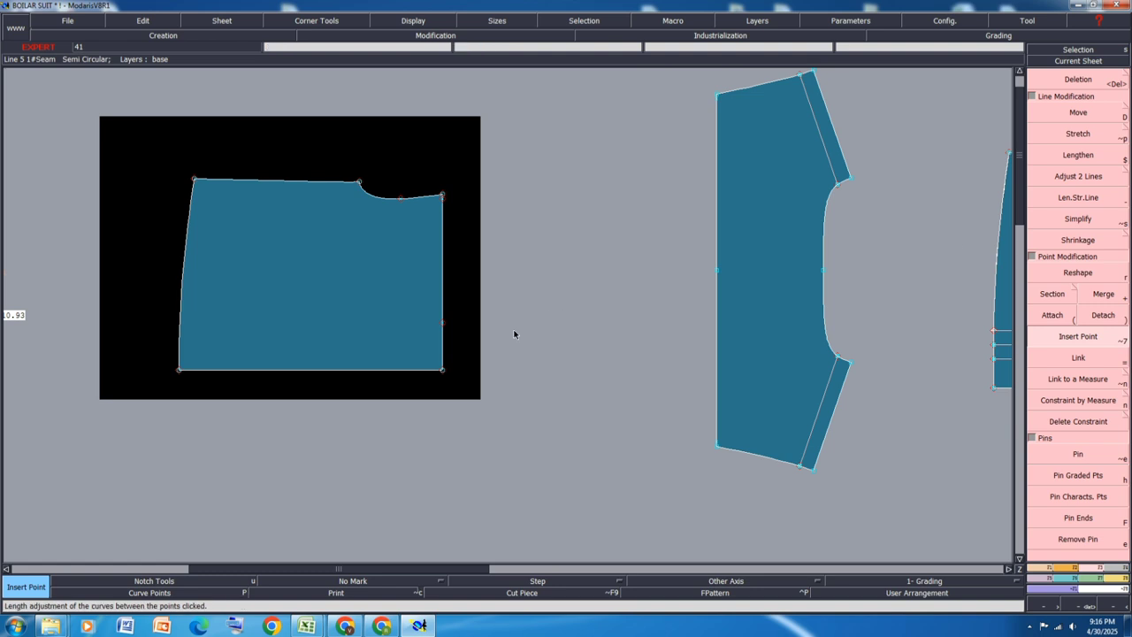
Add a notch at the 5 cm point on the yoke-seam edge and delete the extra point beside the armhole corner
click(1075, 567)
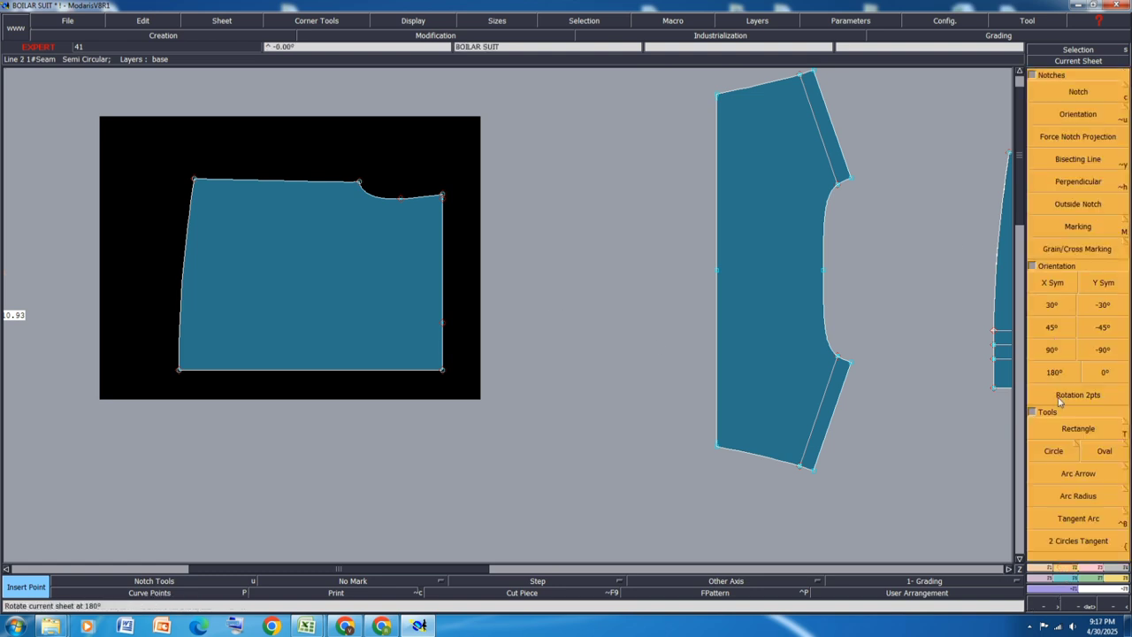
click(1066, 93)
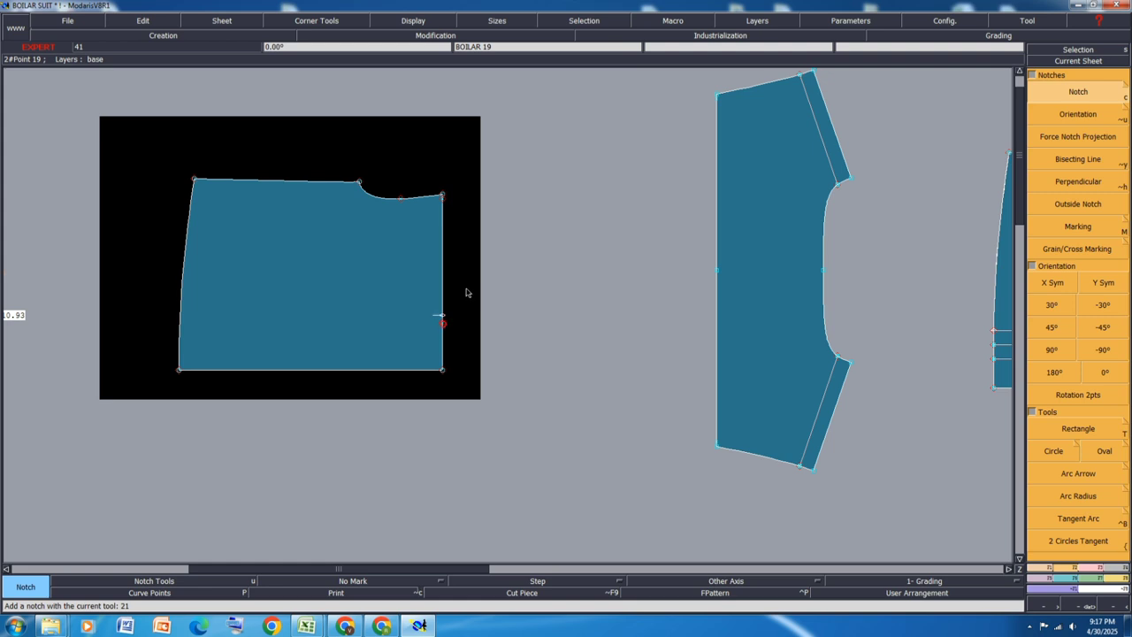
click(442, 322)
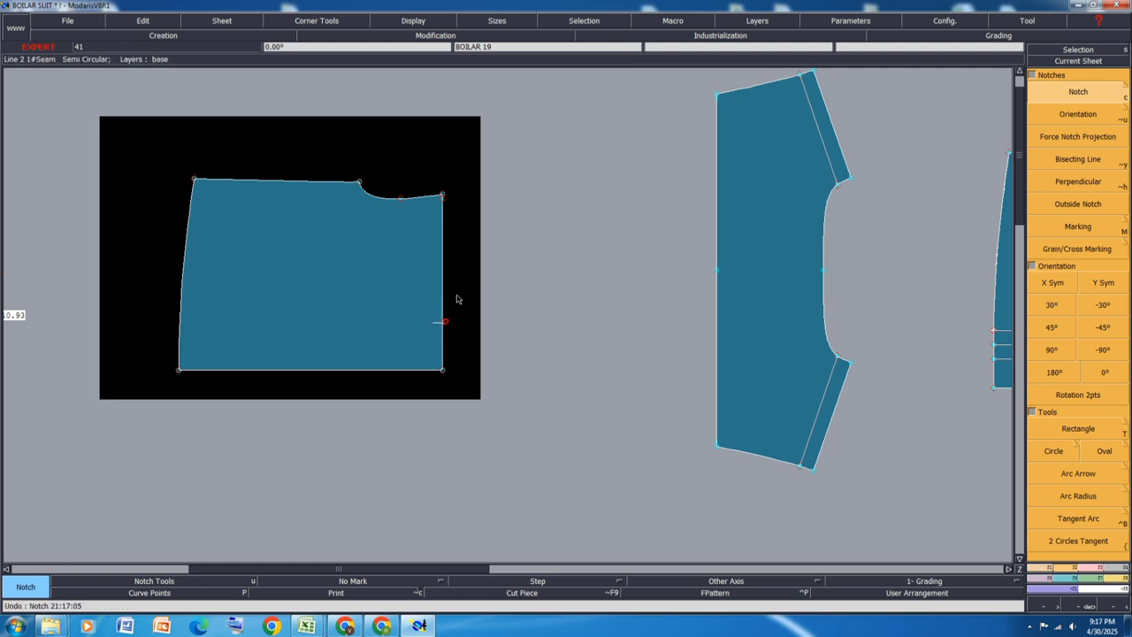
key(Delete)
click(444, 199)
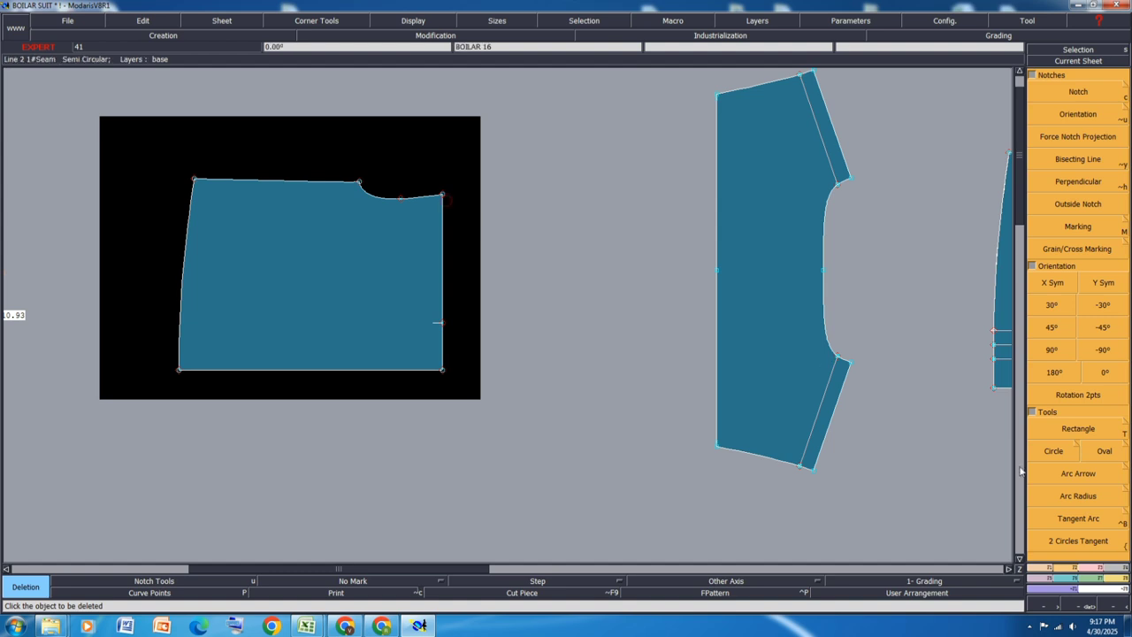
Apply Pin to the group of points along the lower back panel's armhole curve
click(1087, 573)
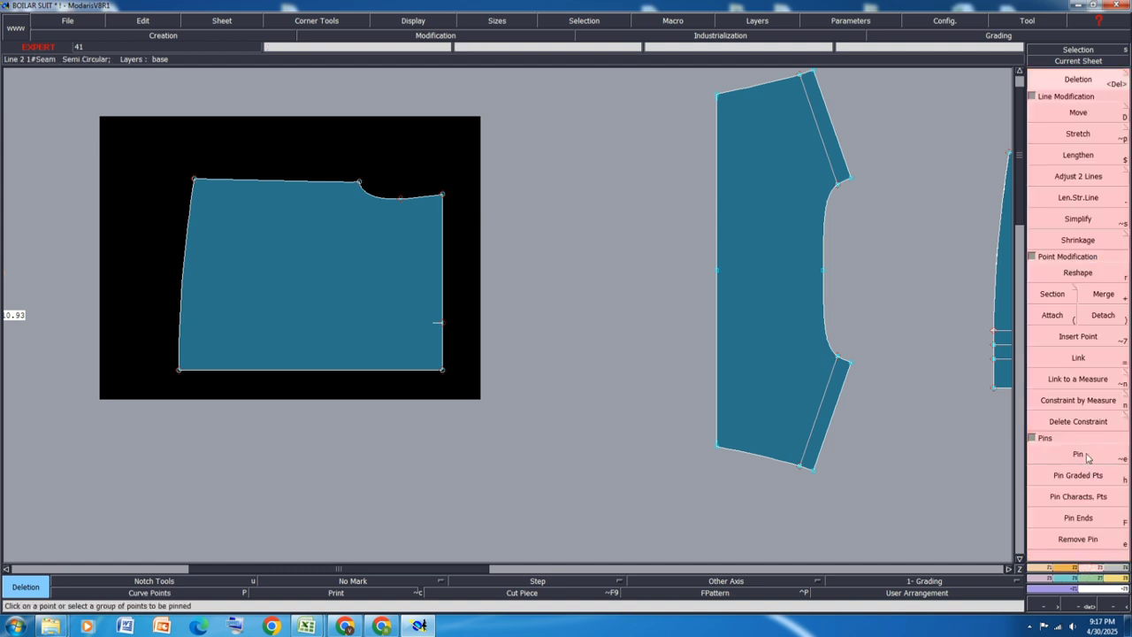
click(1081, 453)
drag(473, 141, 350, 223)
Try to stretch the armhole points about the side seam's waist corner with a 3 cm vertical shift, and undo it
click(1079, 133)
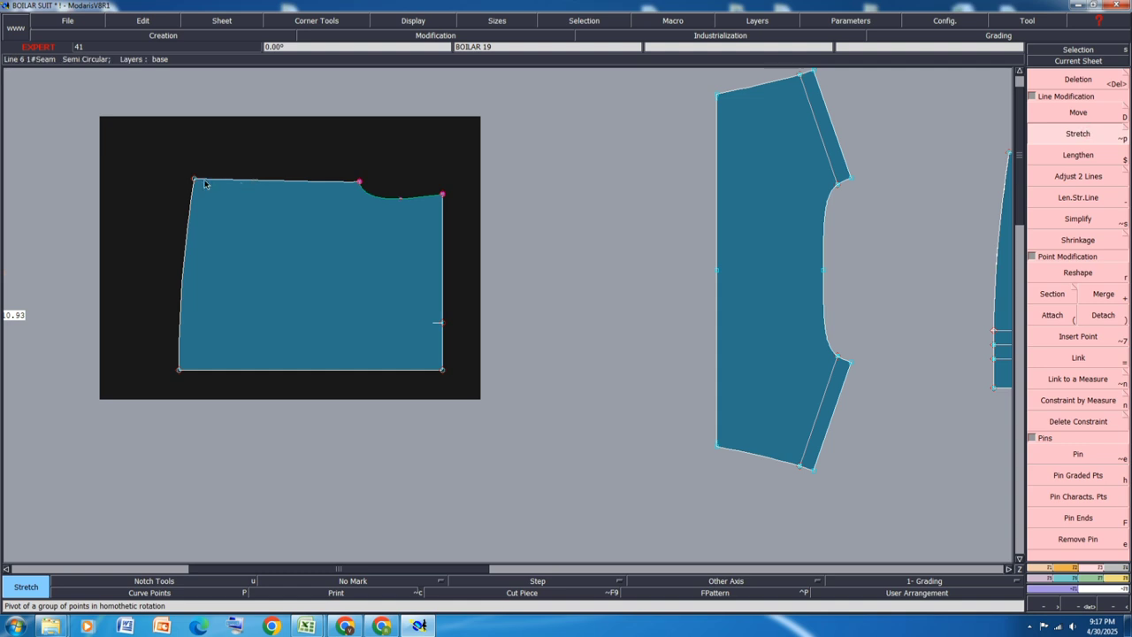
click(443, 194)
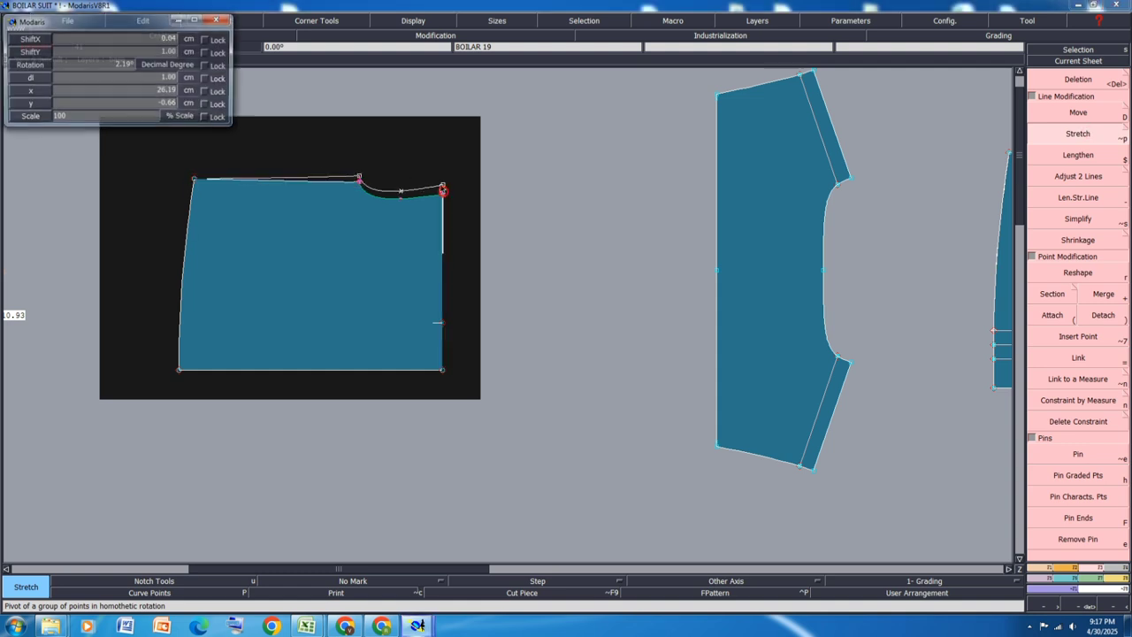
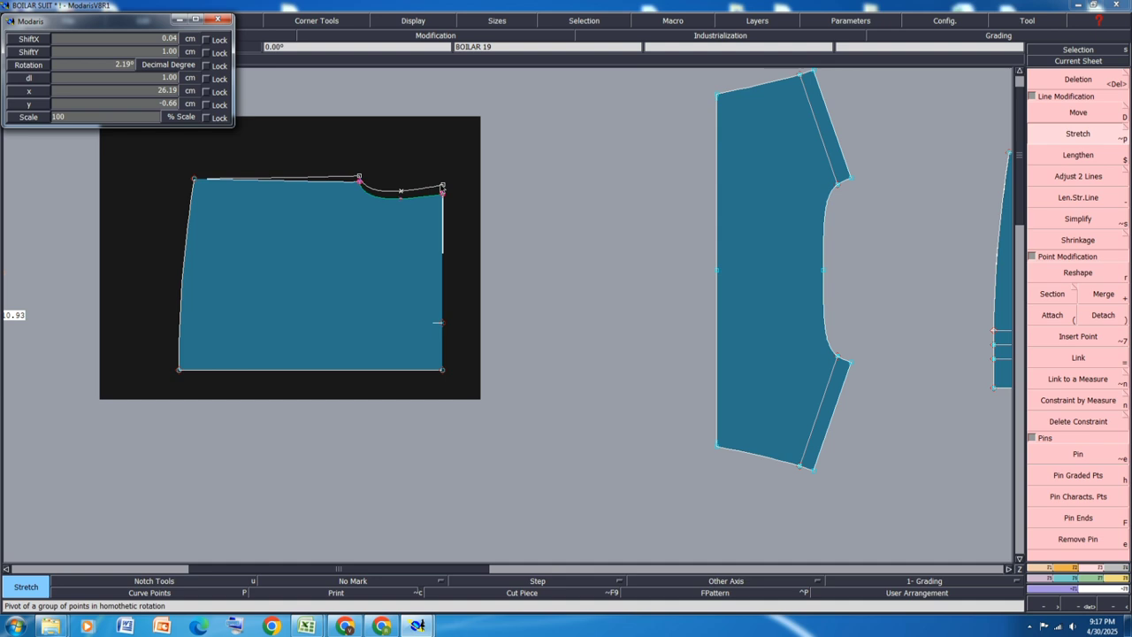
click(442, 189)
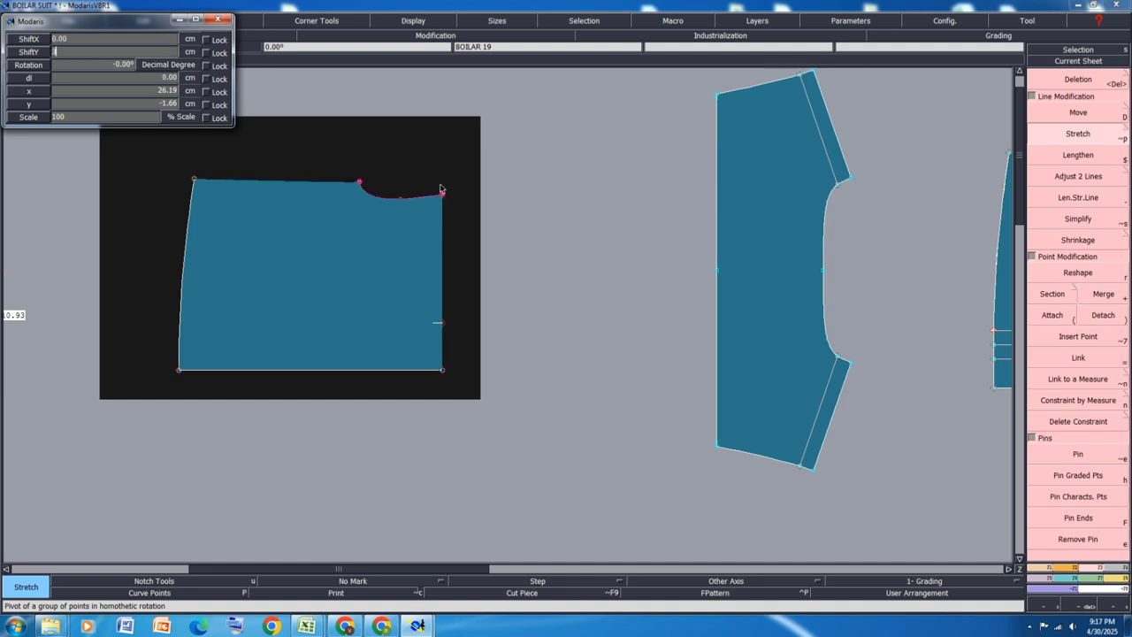
key(Return)
click(463, 126)
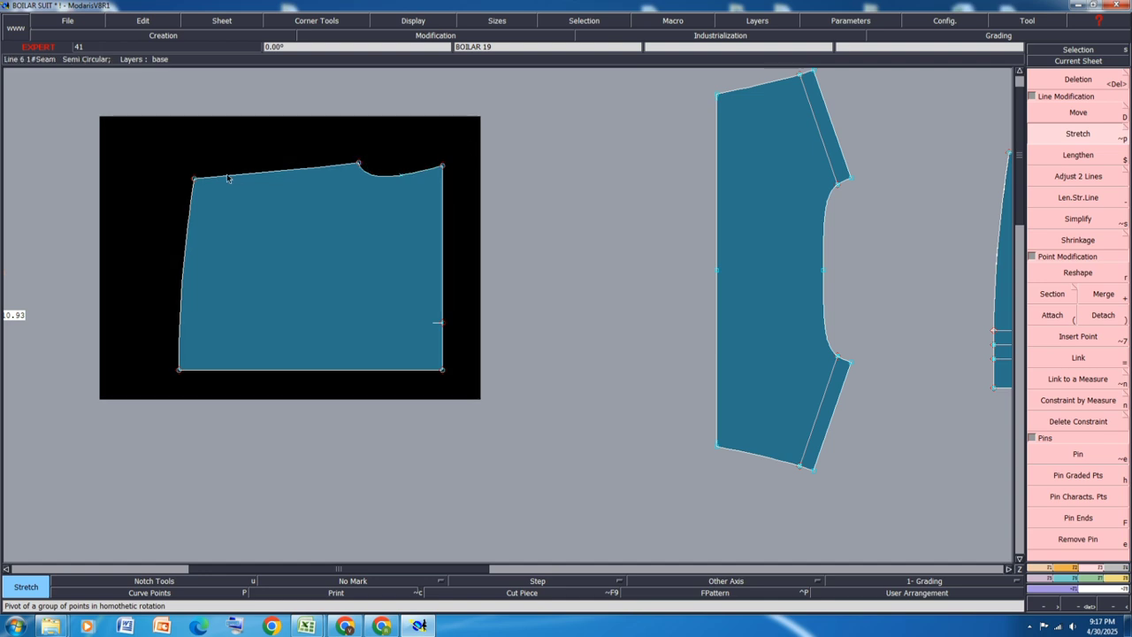
key(ctrl+z)
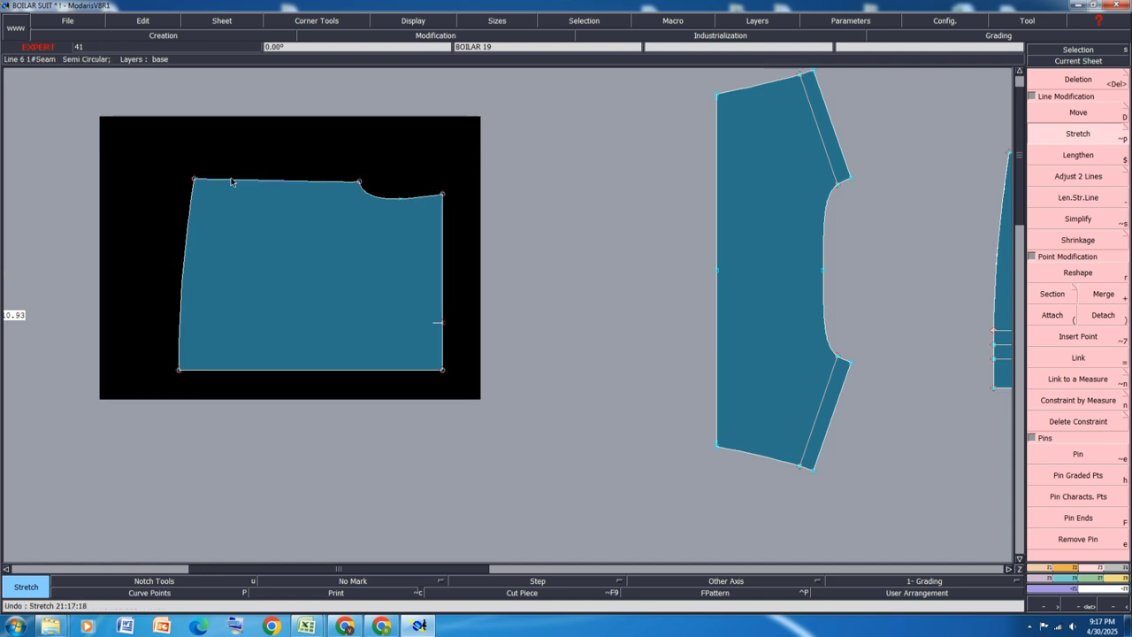
Measure the lower back panel's side seam from the waist corner to the armhole corner
key(l)
click(195, 179)
click(359, 181)
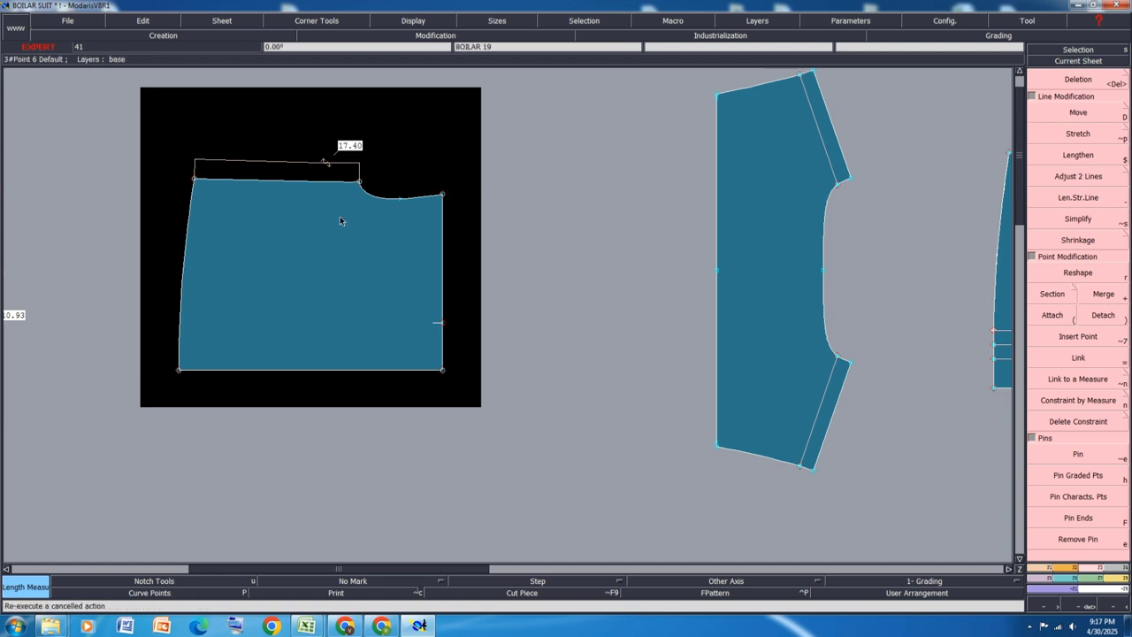
key(ctrl+z)
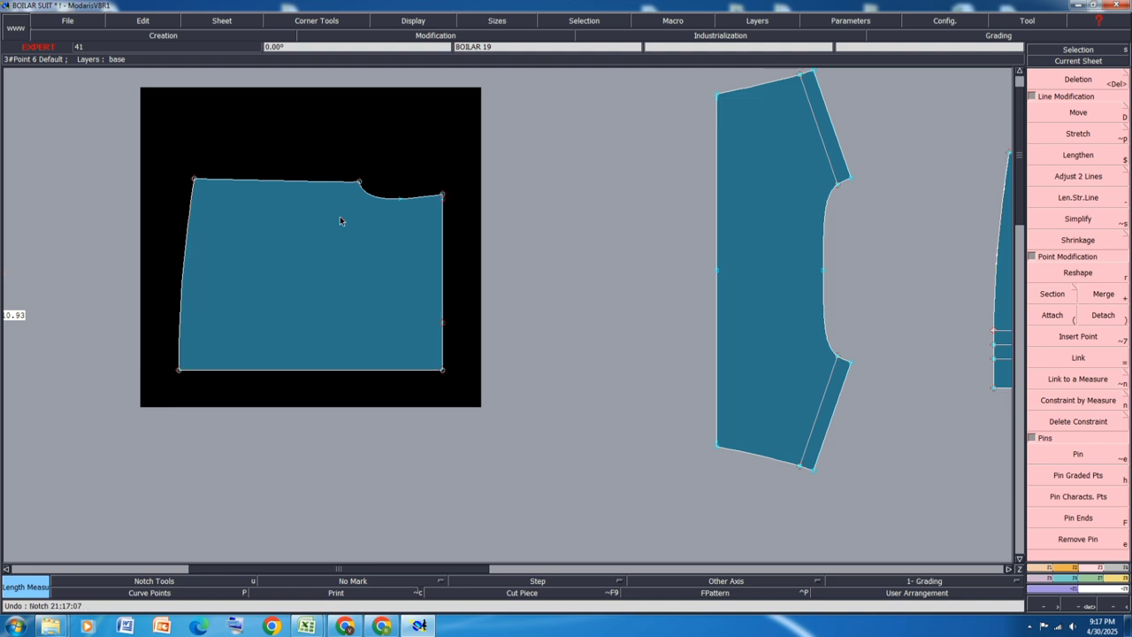
key(ctrl+y)
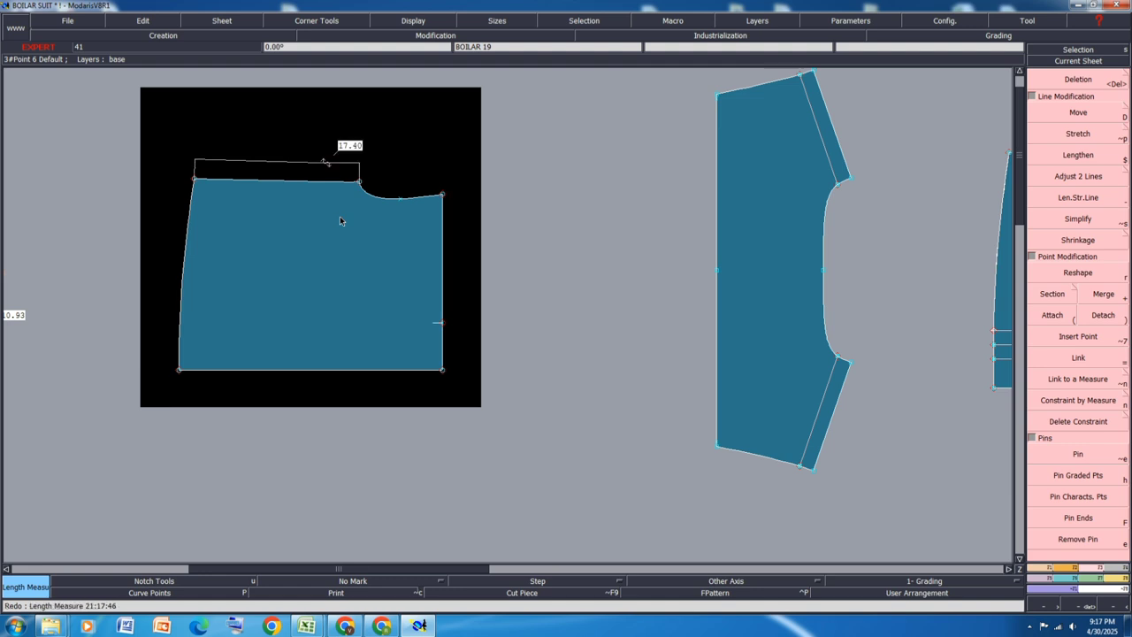
Stretch the armhole points about the side seam's waist corner, with a vertical shift of 3 cm at the yoke-seam corner
click(1080, 137)
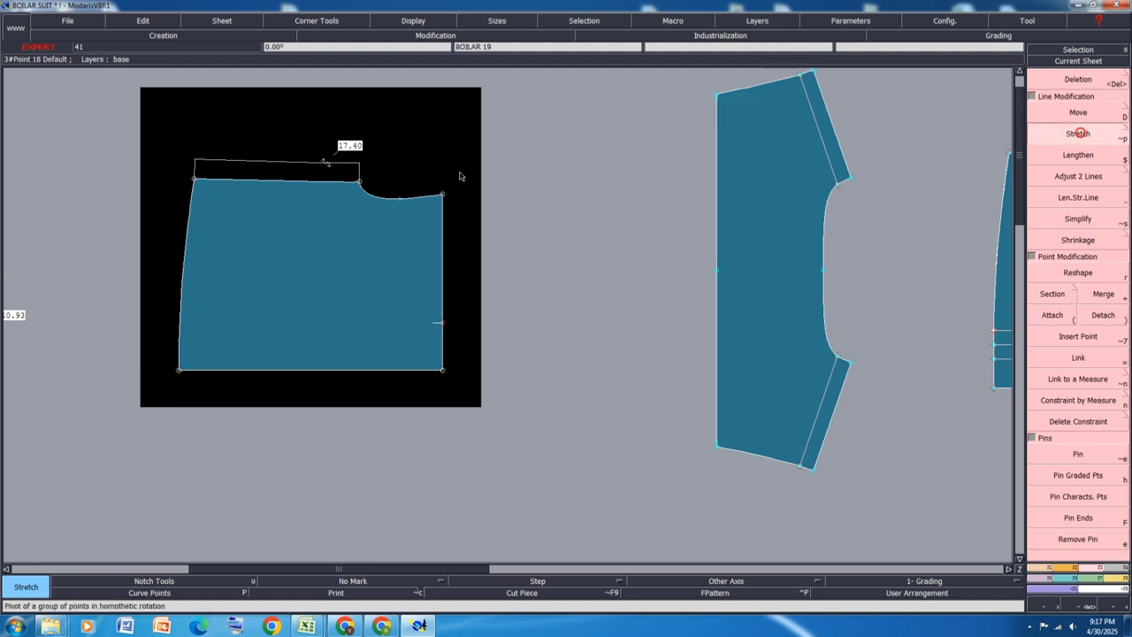
click(194, 180)
click(443, 193)
key(Down)
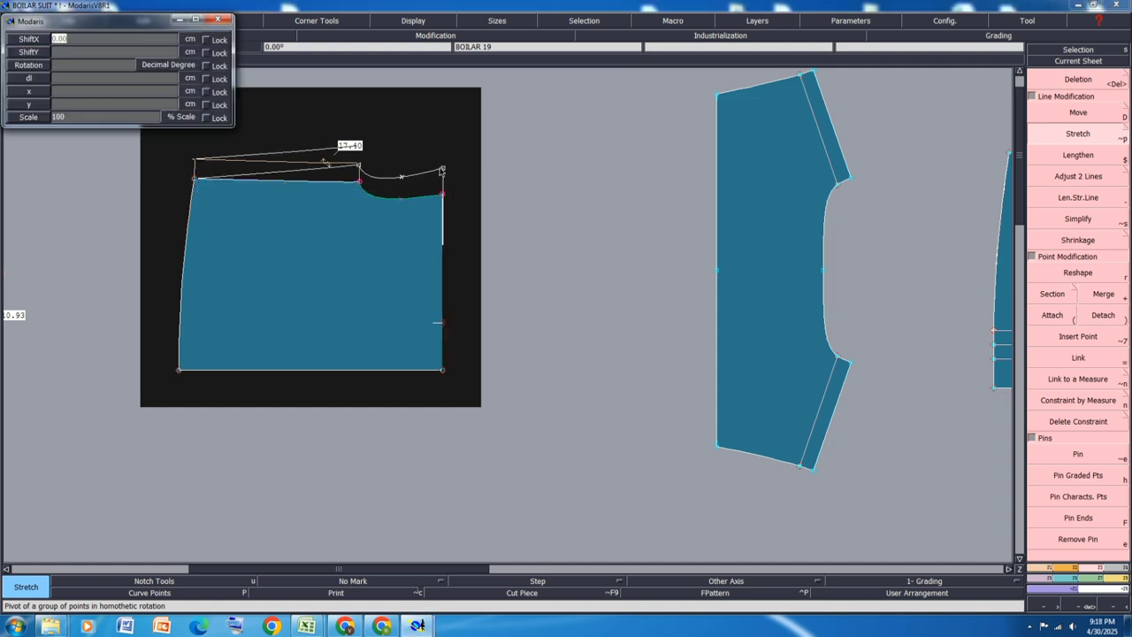
key(Down)
text(3)
key(Return)
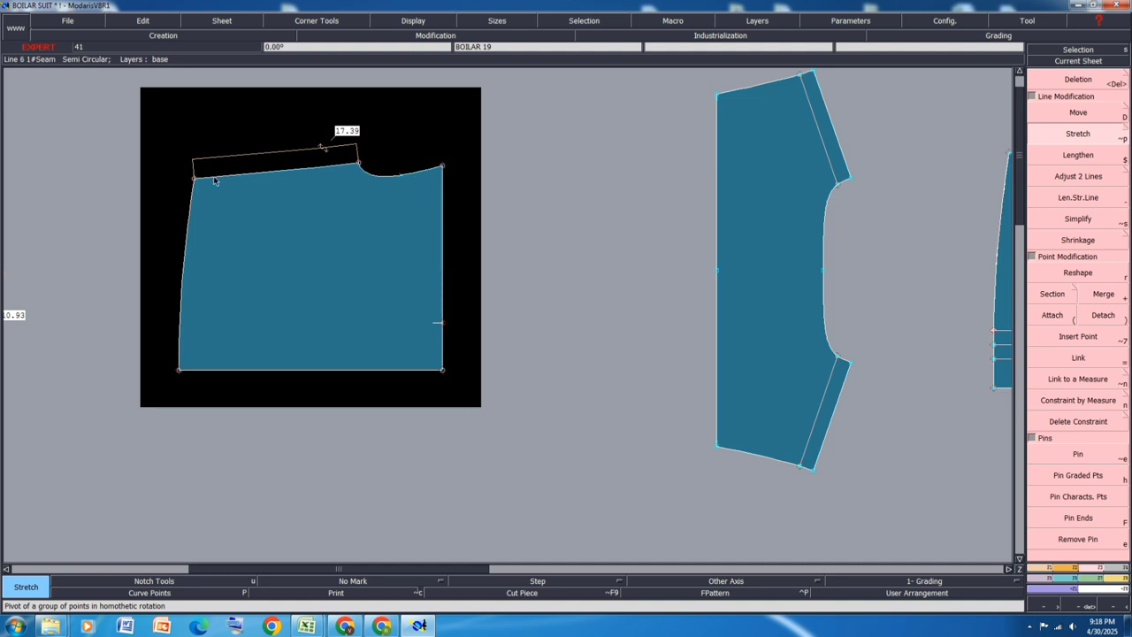
Insert a point on the yoke-seam edge 3 cm from the first notch towards the armhole, and add a second notch there
scroll(215, 180, up, 2)
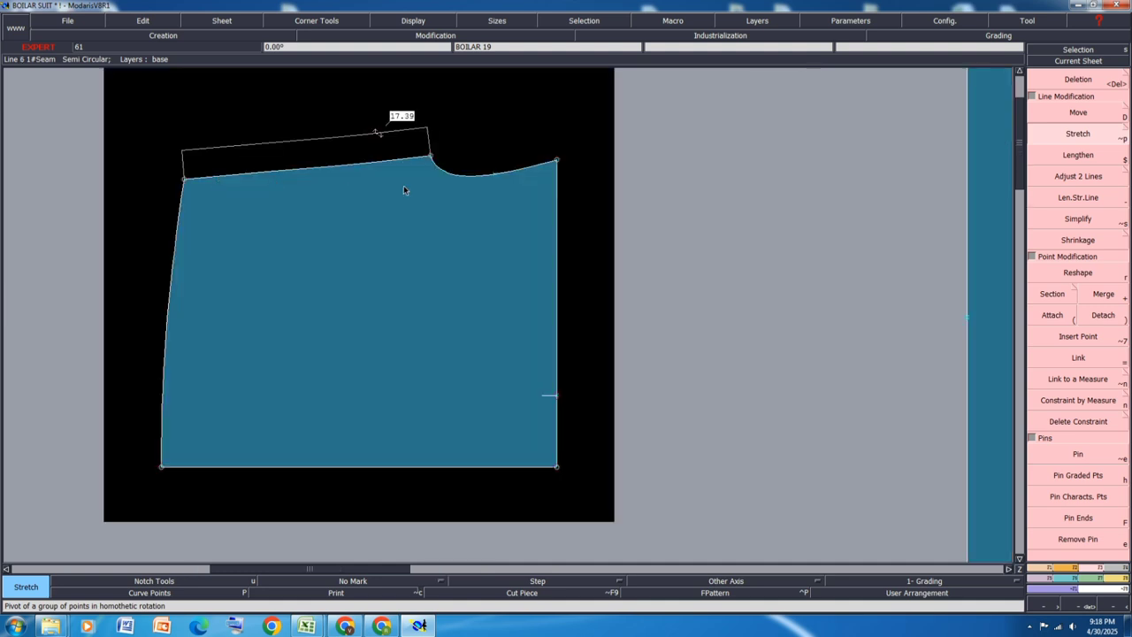
key(d)
click(557, 397)
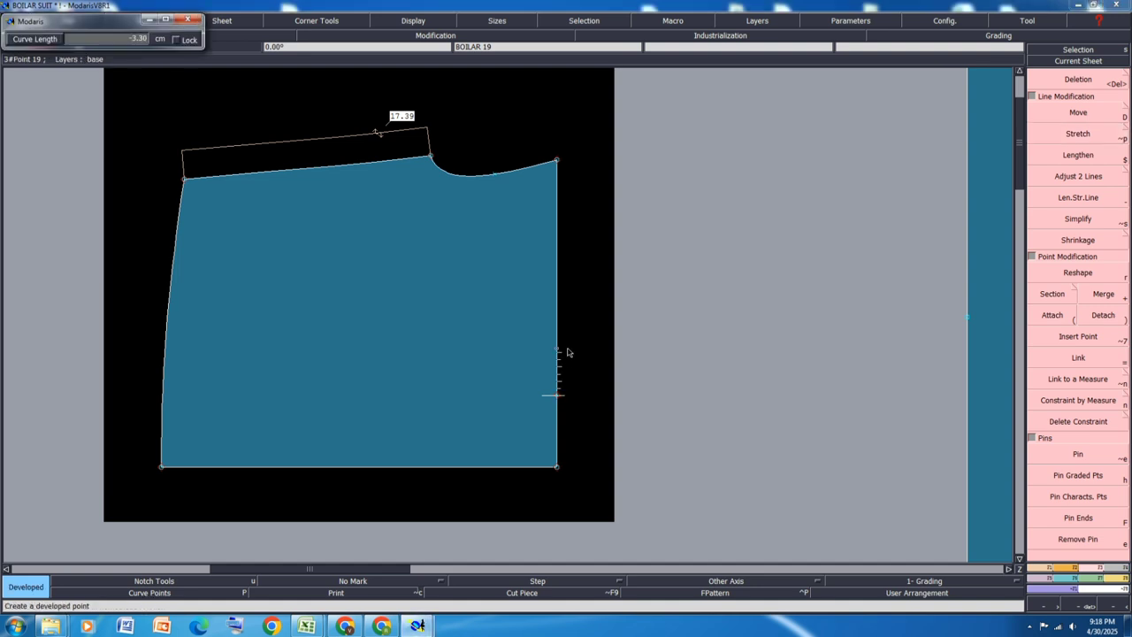
text(-3)
key(Return)
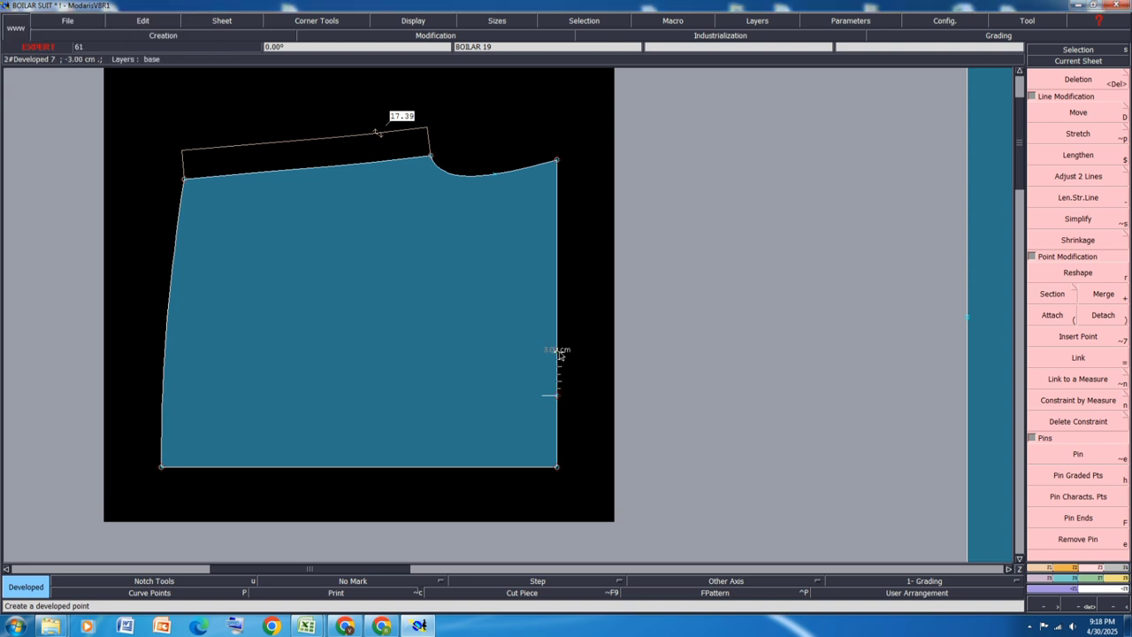
key(alt+7)
click(560, 355)
key(u)
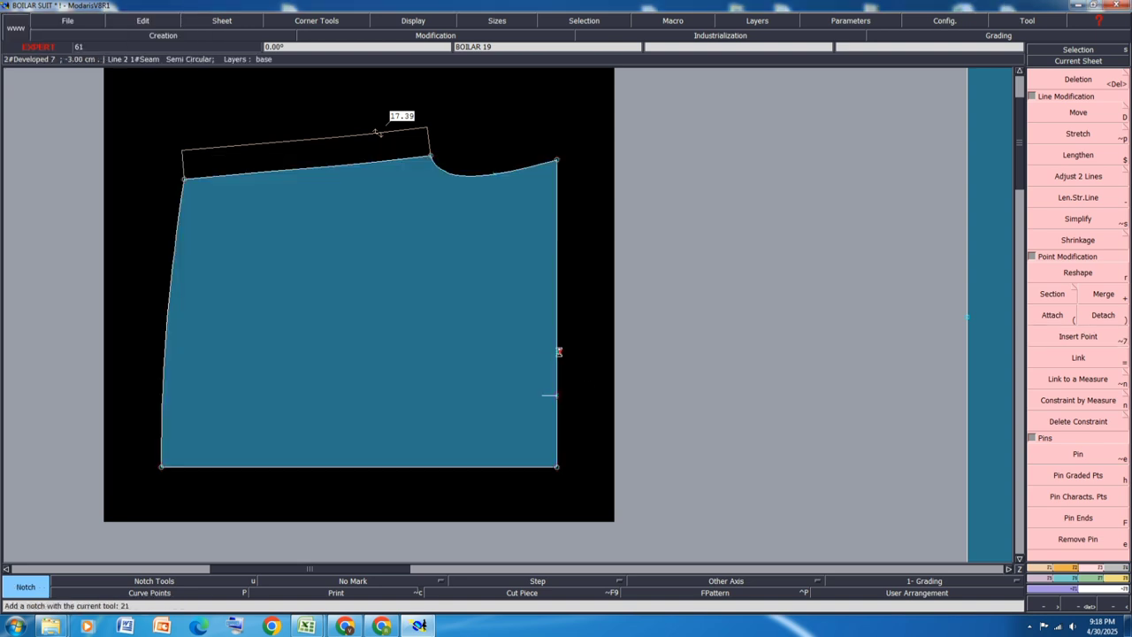
click(559, 354)
Save the boiler suit model with the notched back panel, continuing past the detected anomalies
key(ctrl+s)
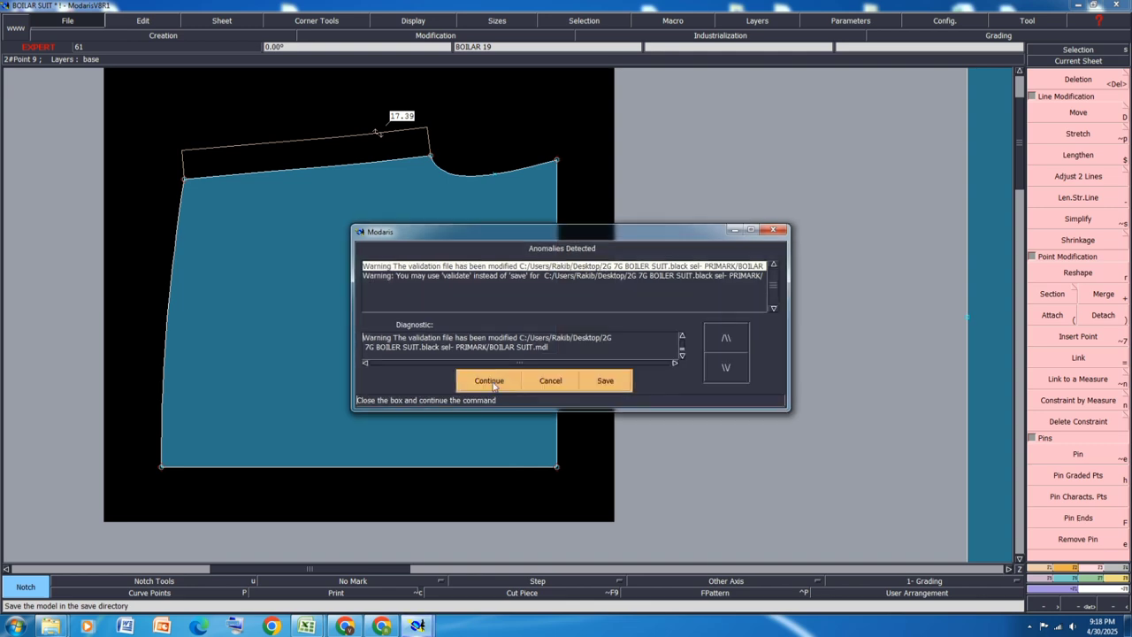
click(489, 380)
Display all graded sizes of the lower back panel and examine the side seam lengths and armhole curves across sizes
key(F10)
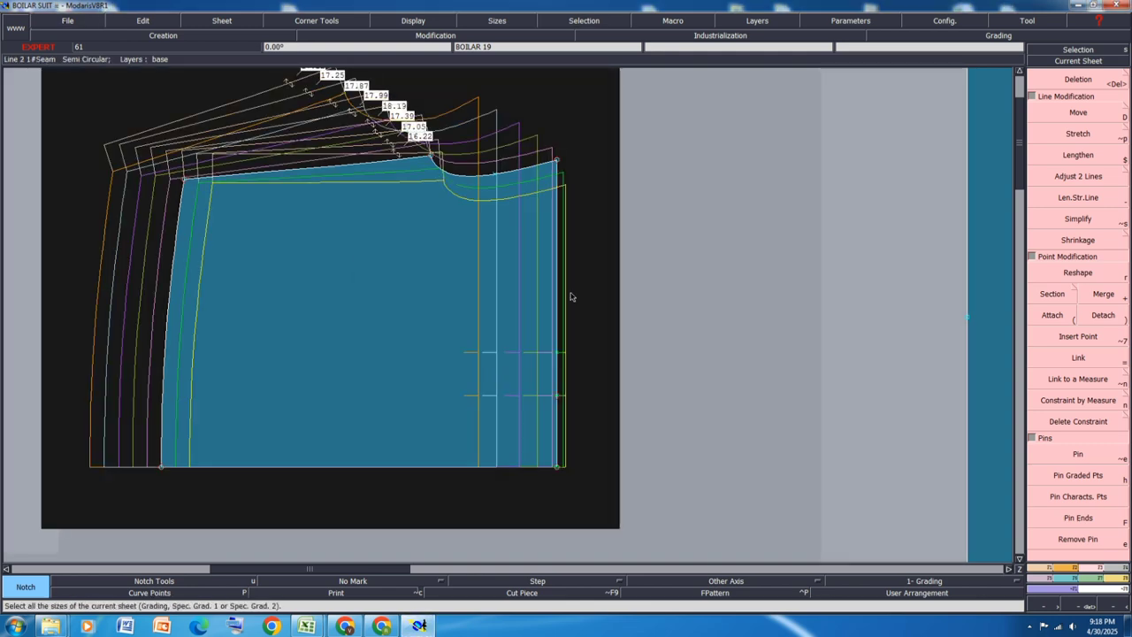
scroll(571, 297, down, 2)
scroll(566, 262, up, 3)
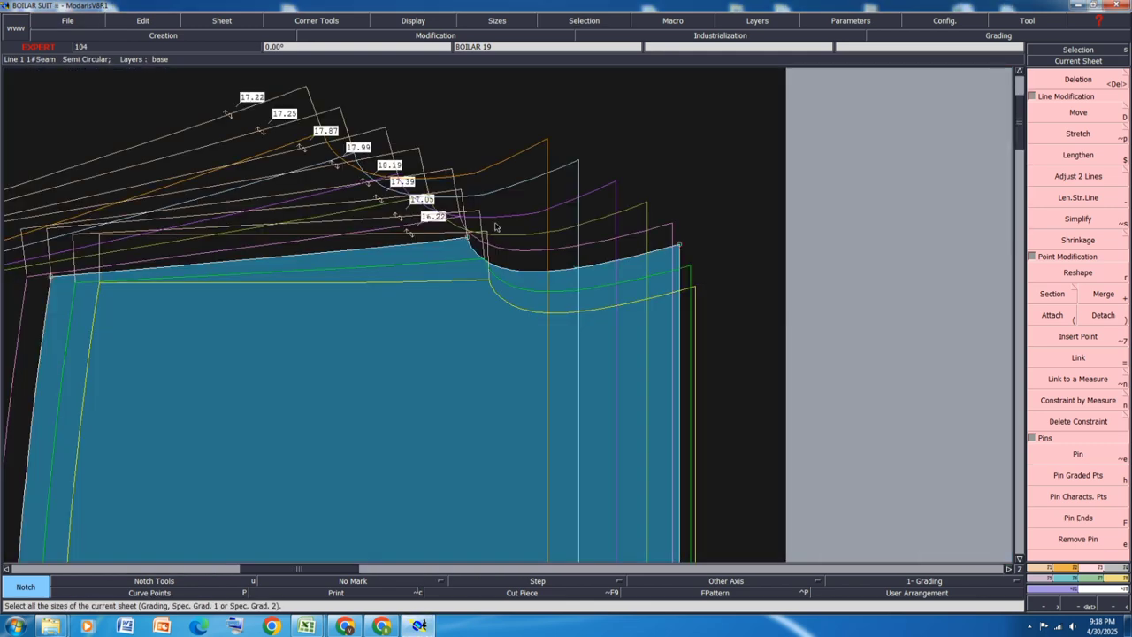
scroll(495, 228, down, 2)
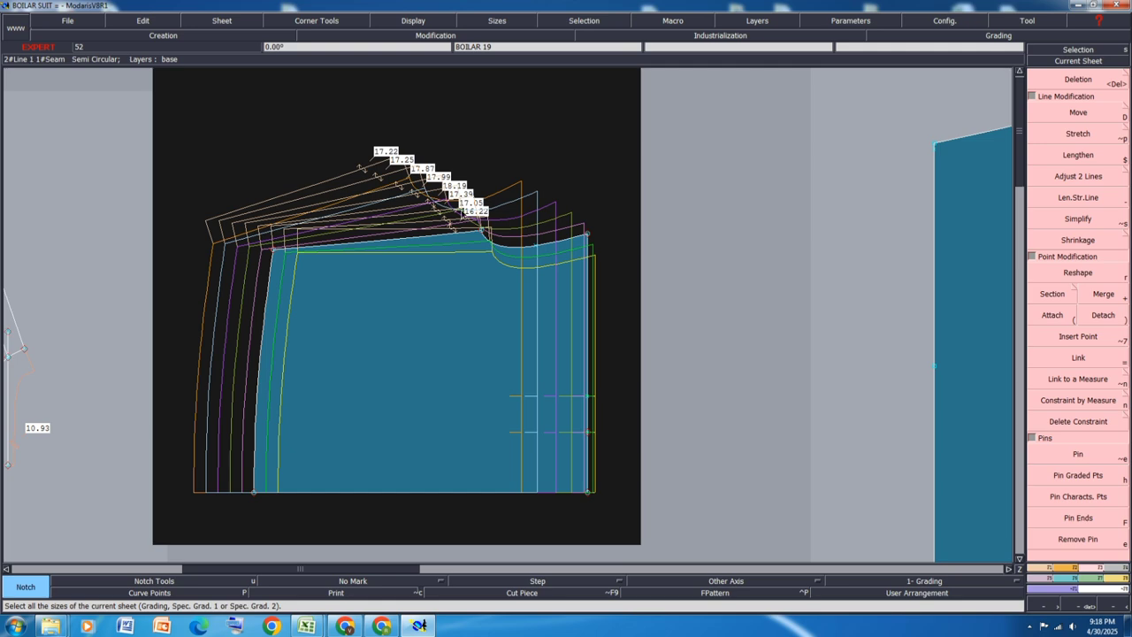
scroll(501, 215, up, 1)
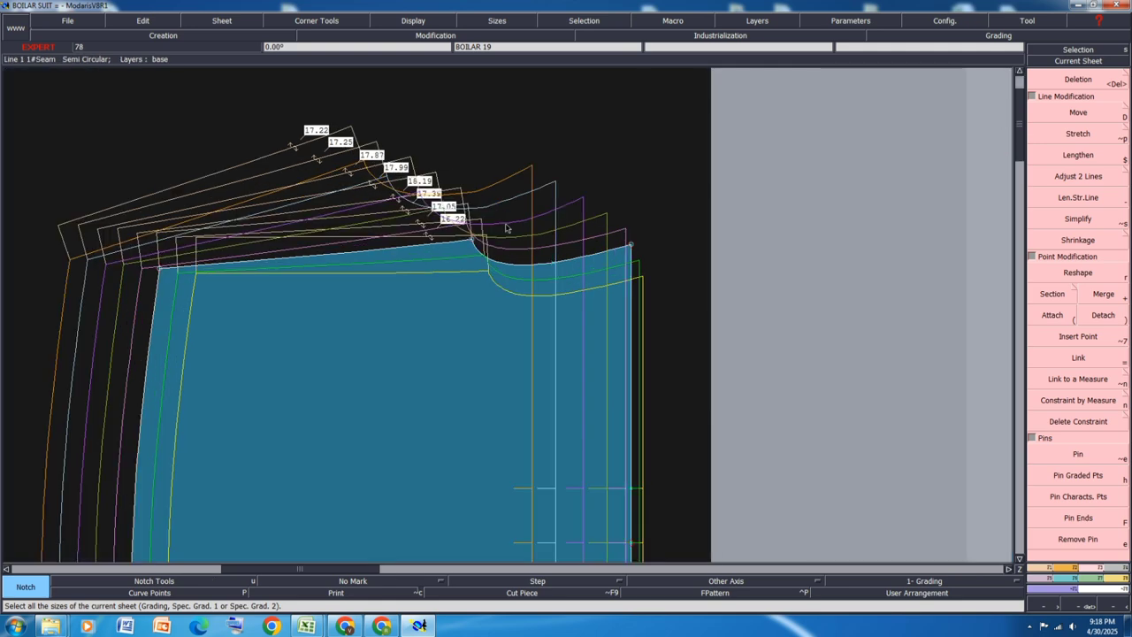
scroll(426, 195, up, 1)
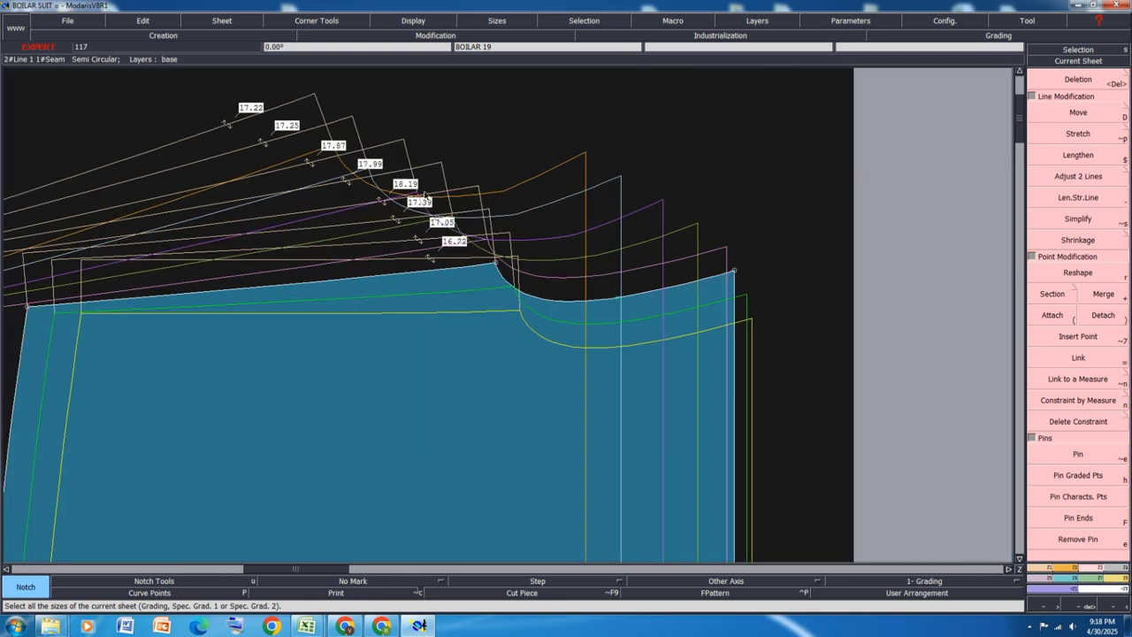
Show the curve points and look up the grading values of the point at the bottom of the armhole curve
click(149, 593)
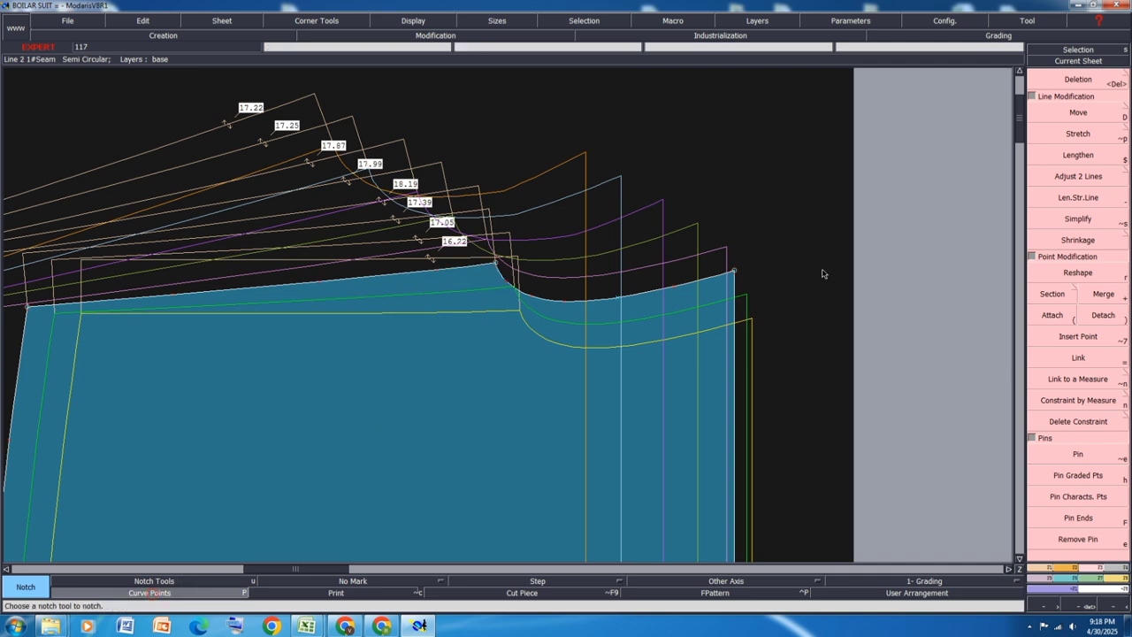
click(1067, 580)
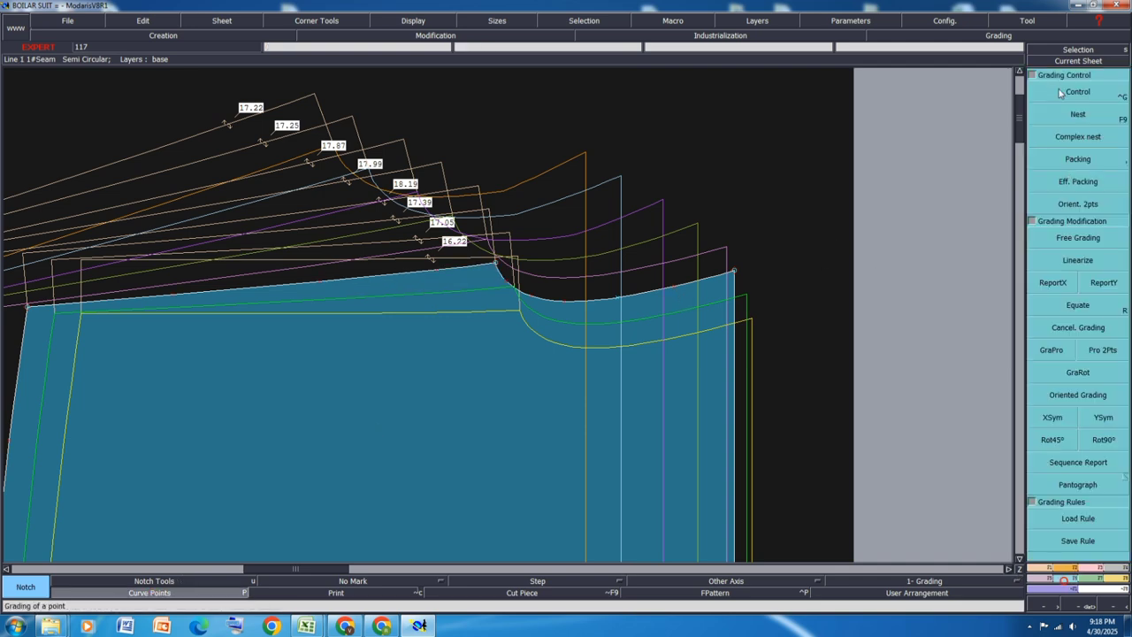
click(1069, 102)
click(567, 302)
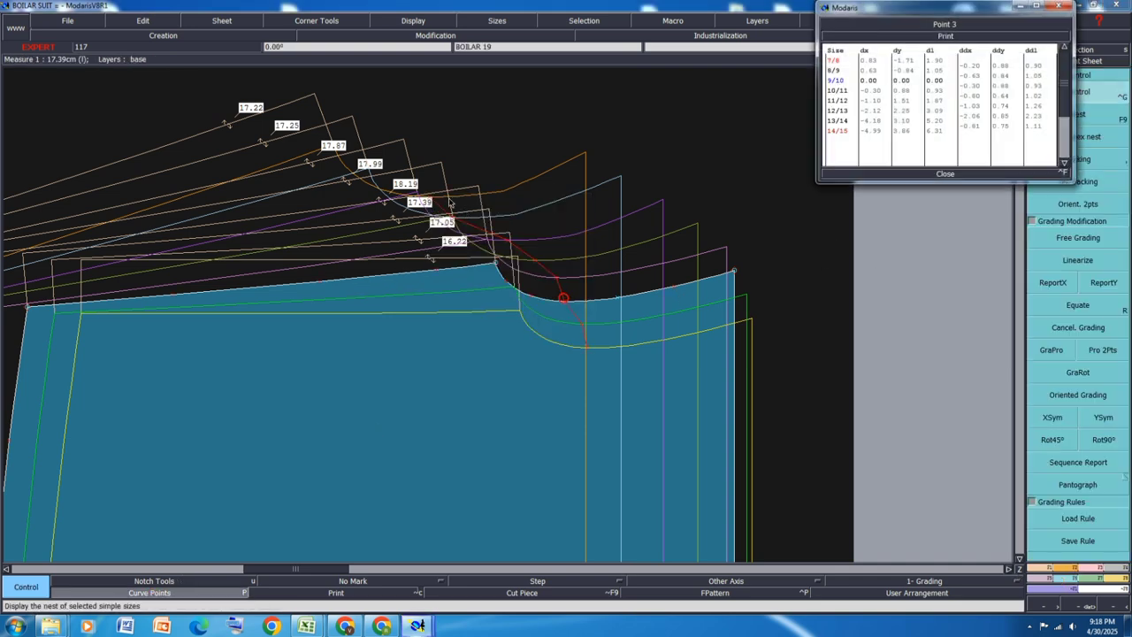
Shift the armhole curve's bottom point towards the yoke seam in sizes 11/12 to 14/15, with dx about -0.63, -1.57, -3.40 and -4.13
scroll(460, 190, up, 1)
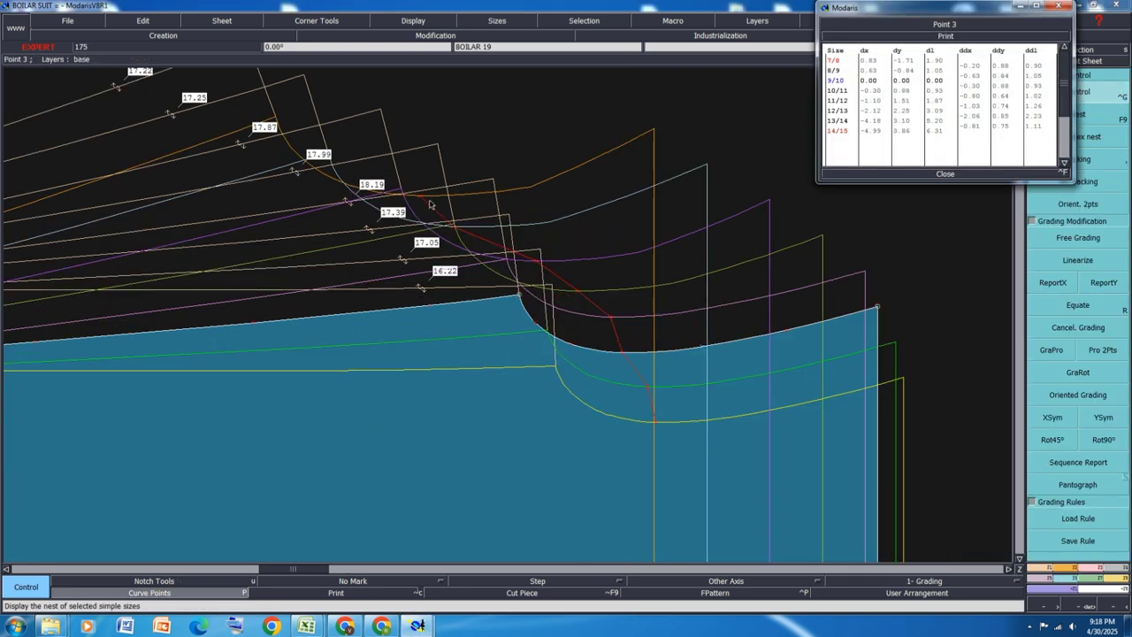
click(577, 292)
click(598, 292)
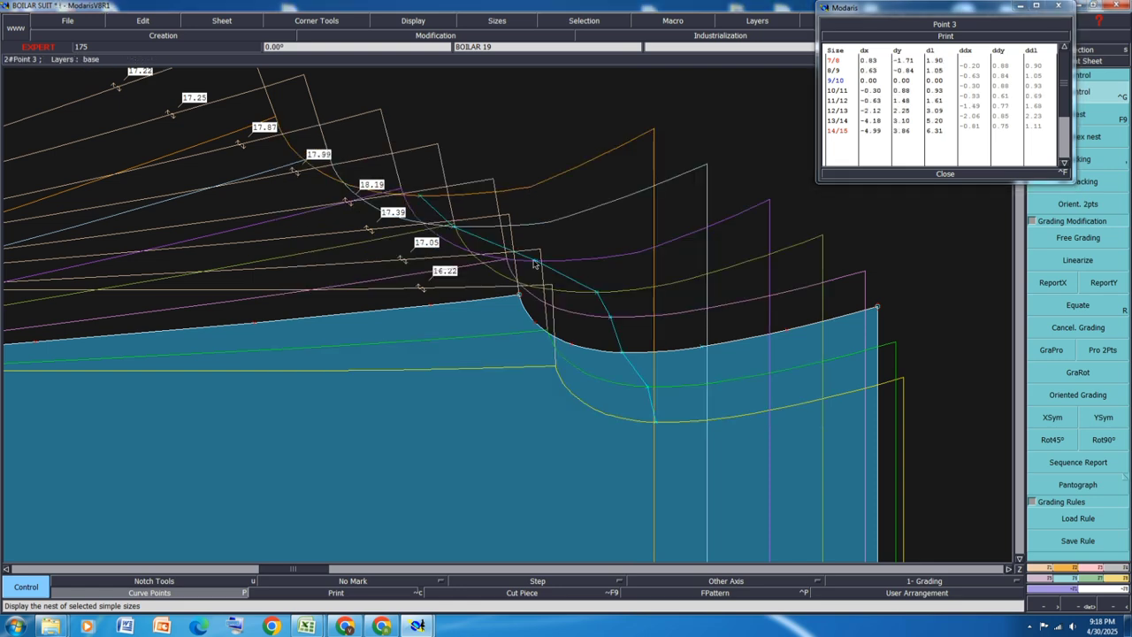
click(538, 264)
click(559, 263)
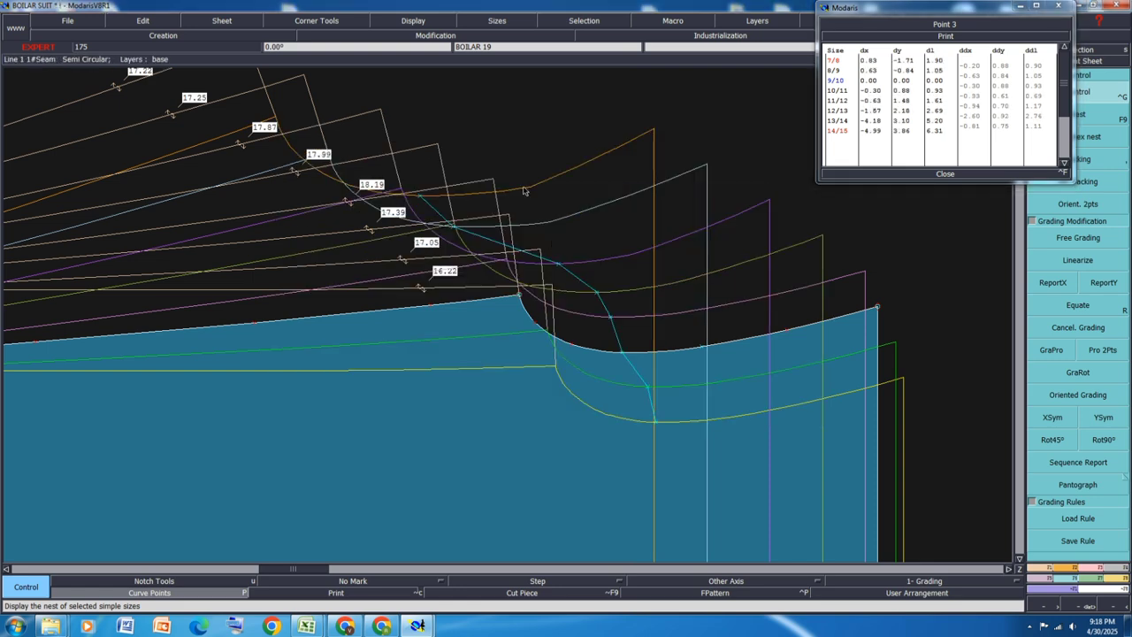
click(453, 228)
click(419, 196)
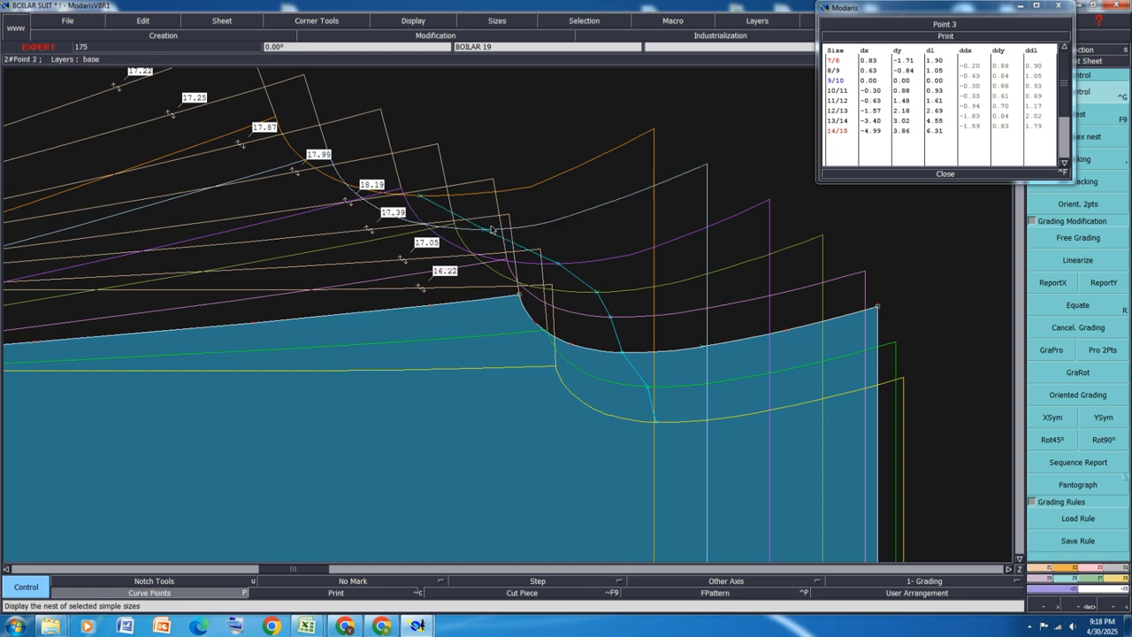
click(420, 196)
click(454, 202)
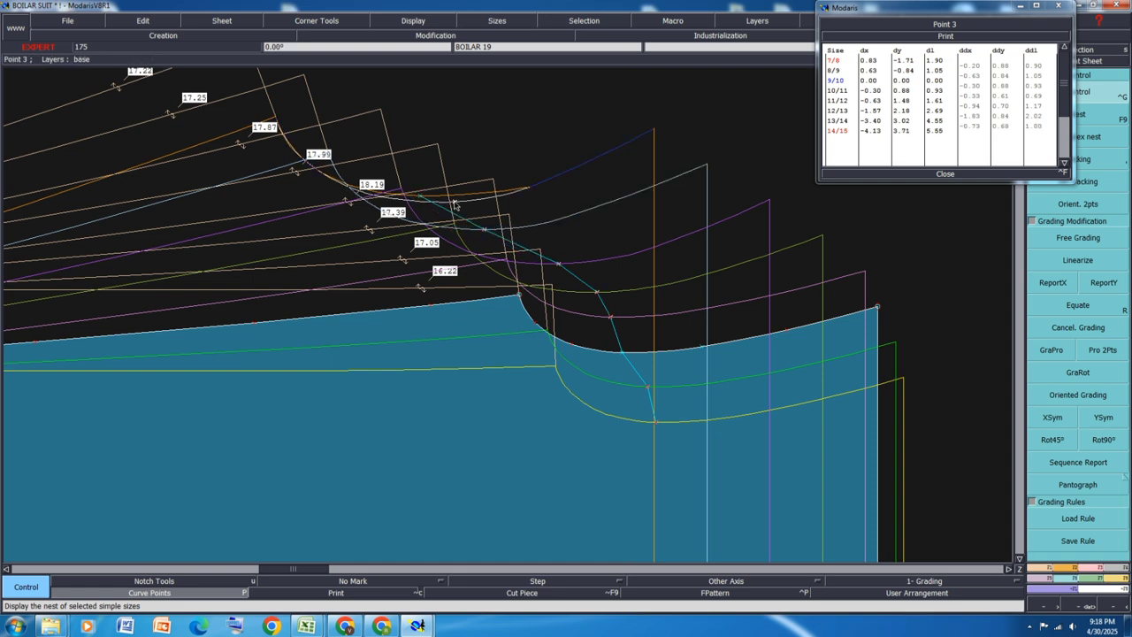
scroll(506, 218, down, 1)
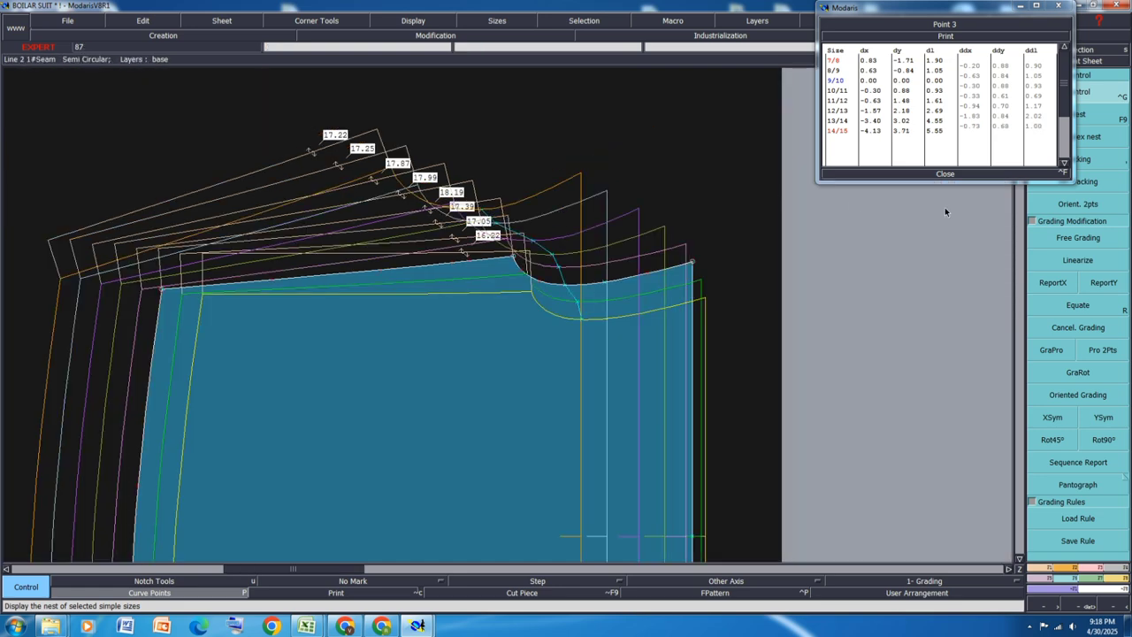
click(951, 174)
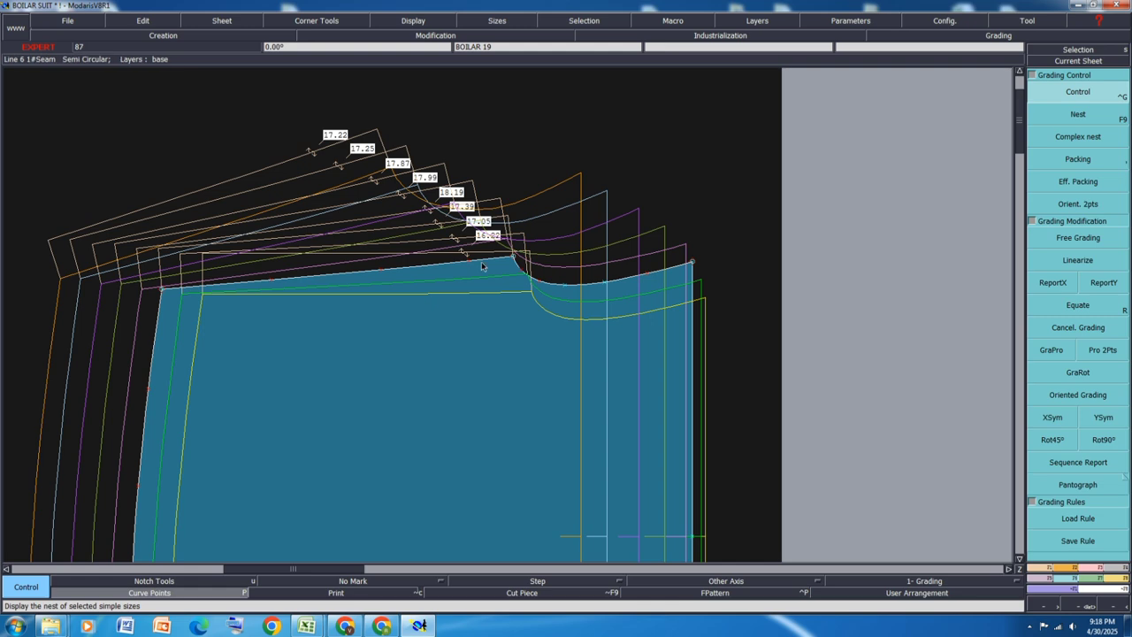
Create the full lower back panel with Sym 2Pts, unfolding the half panel about its centre-back edge
key(F10)
key(j)
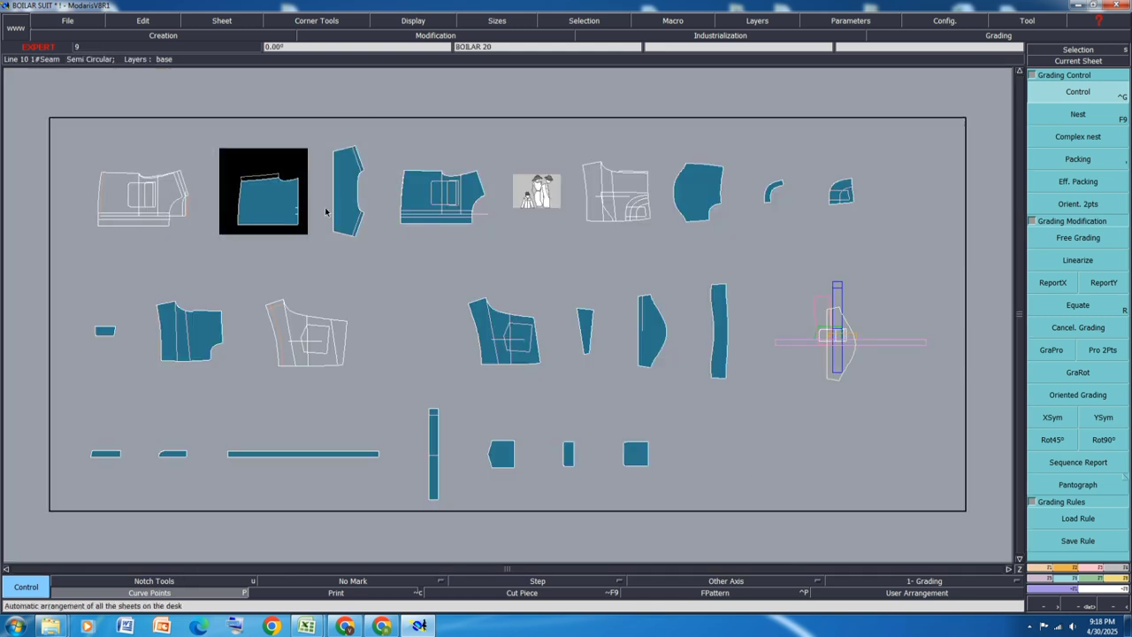
scroll(264, 210, up, 1)
click(1045, 578)
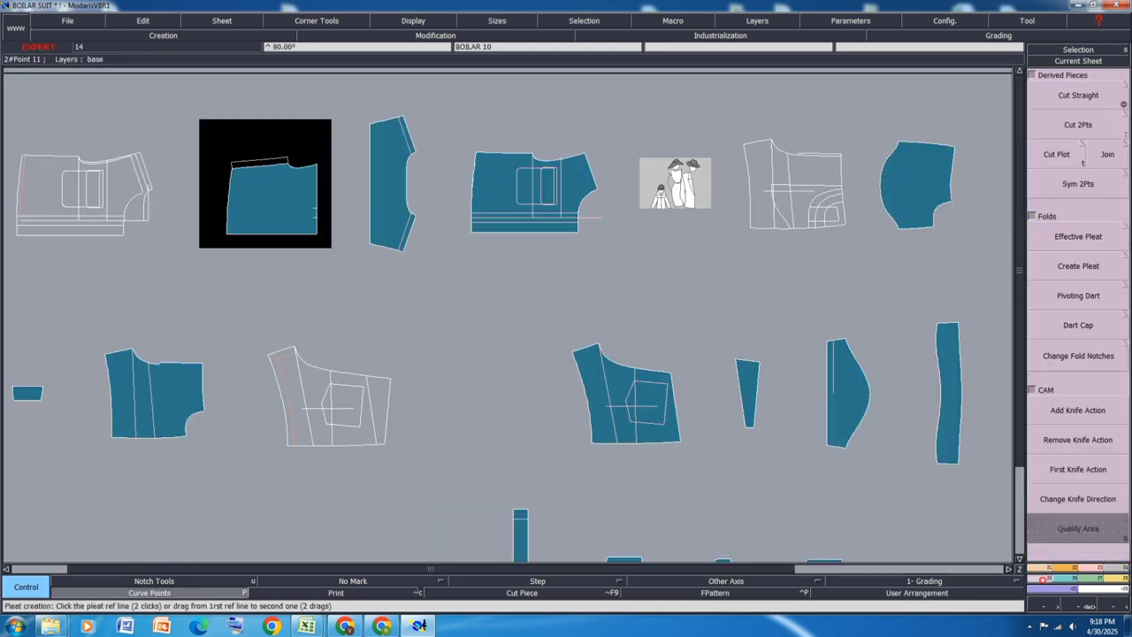
click(1077, 184)
scroll(227, 239, up, 1)
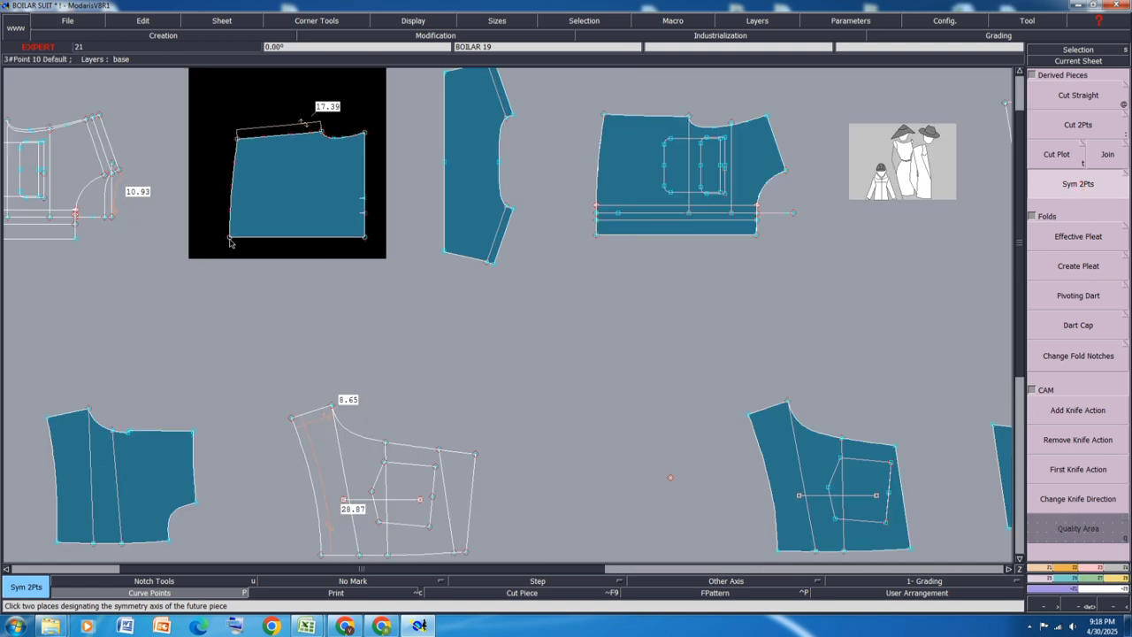
click(365, 237)
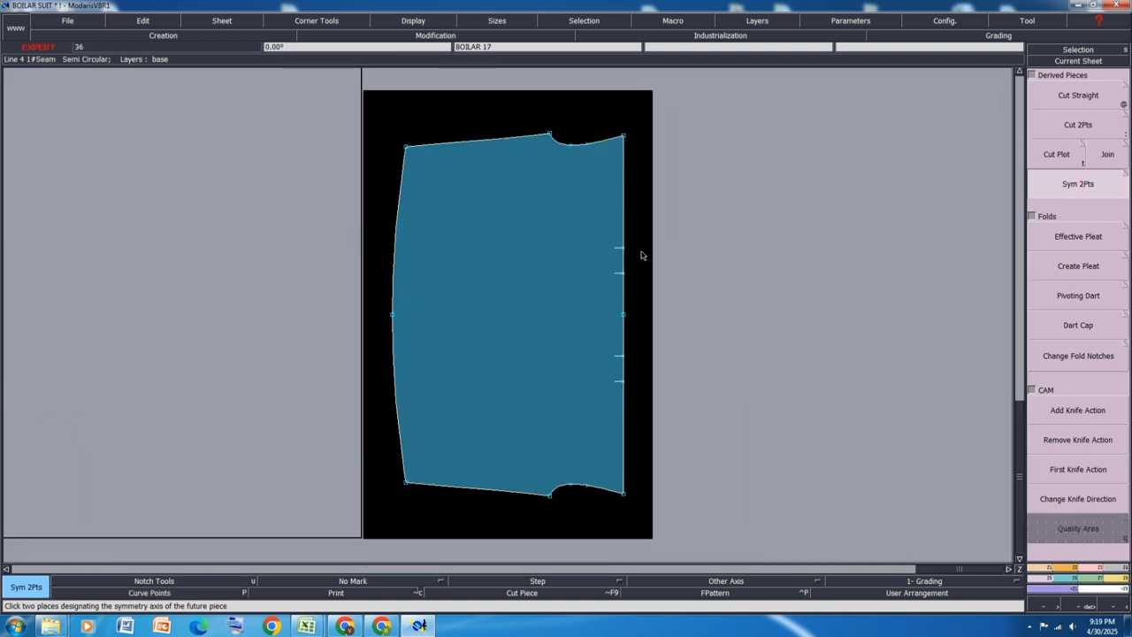
Examine all graded sizes of the unfolded back panel, return to the base size and rearrange the sheets
key(F11)
key(F12)
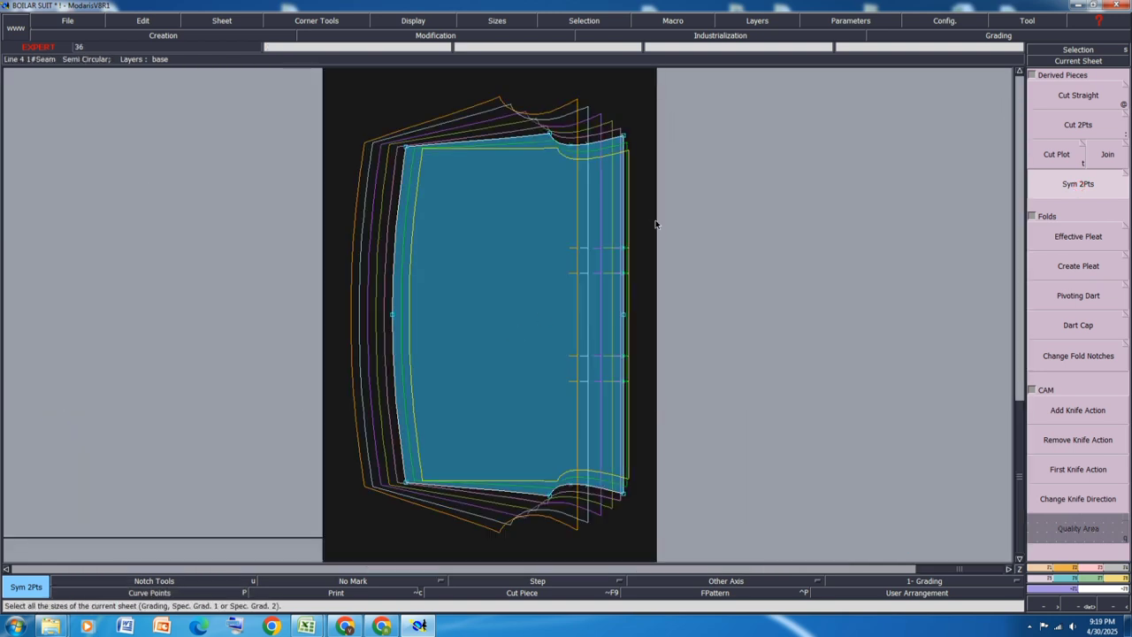
key(F11)
key(j)
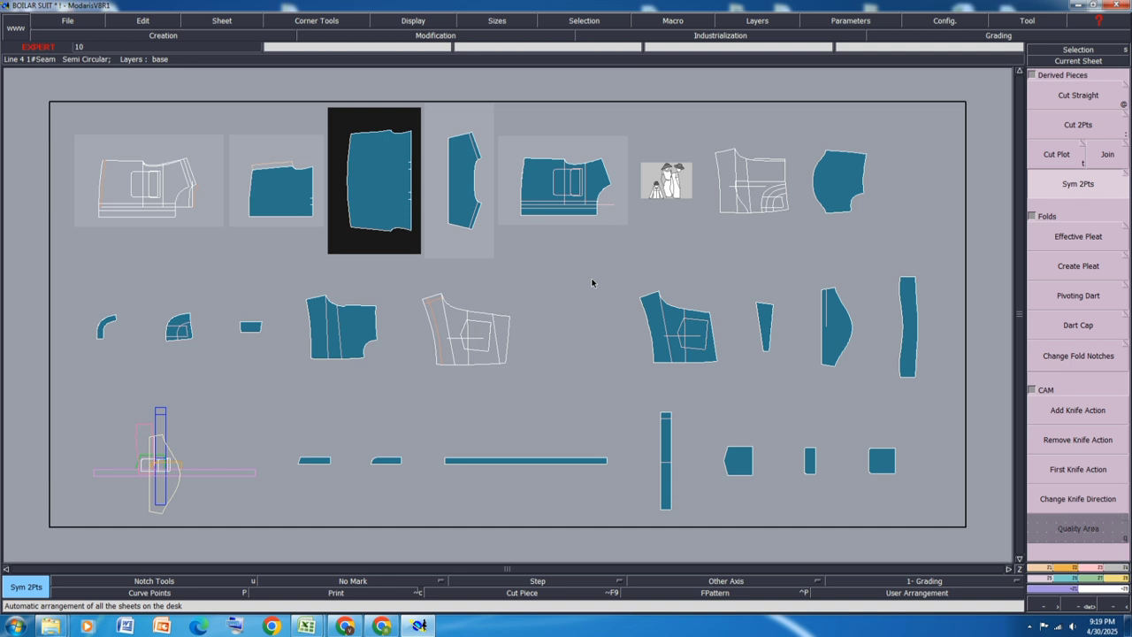
Delete the original half lower back panel sheet, rearrange the remaining sheets and save the model
click(516, 281)
click(300, 197)
key(shift+Delete)
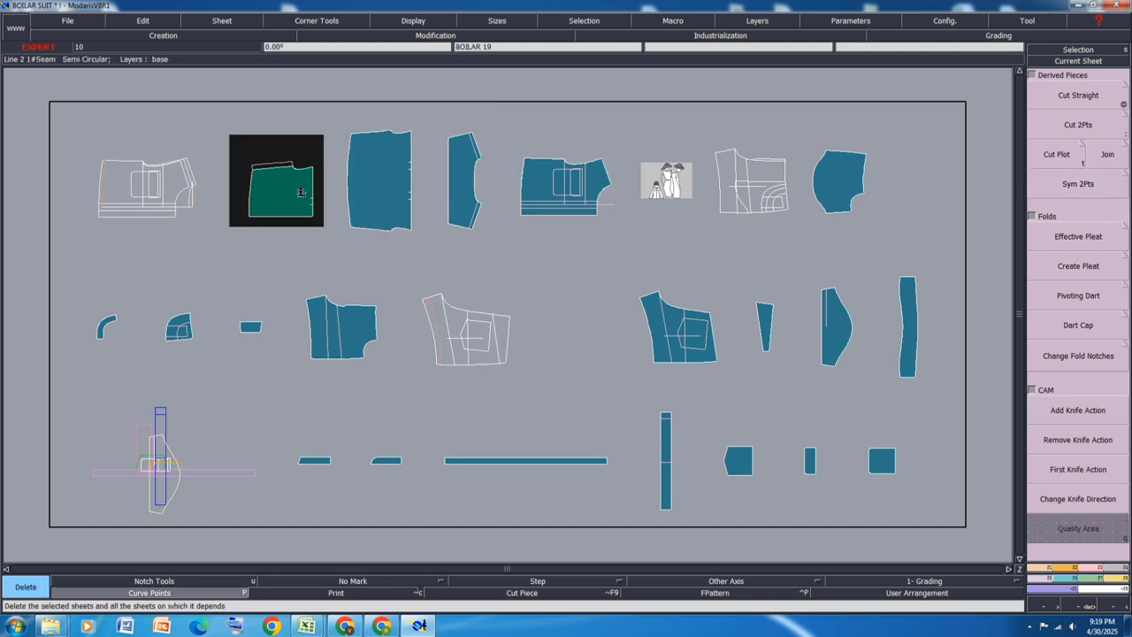
click(301, 195)
key(Delete)
key(j)
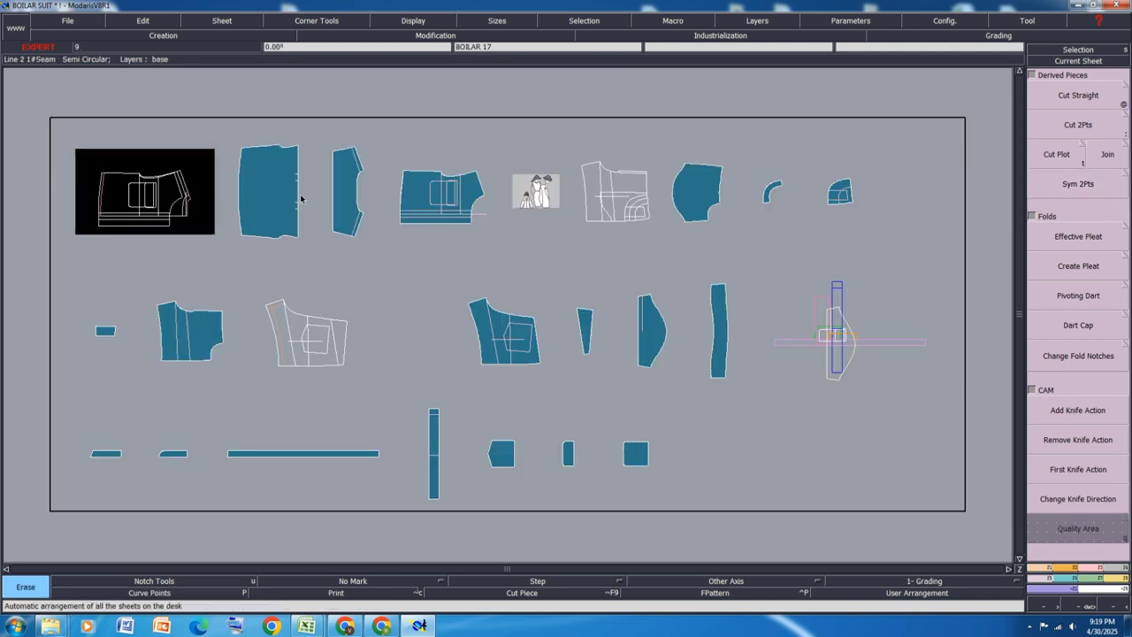
key(ctrl+s)
click(497, 380)
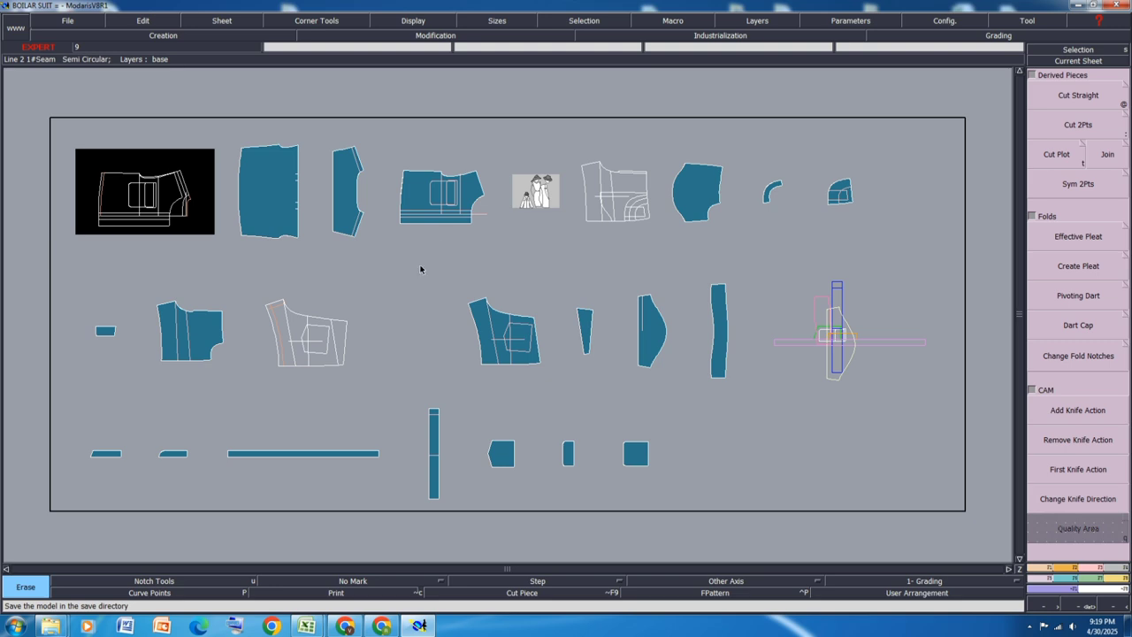
Flip the back bodice base pattern sheet with X symmetry
scroll(353, 351, up, 1)
scroll(352, 353, down, 2)
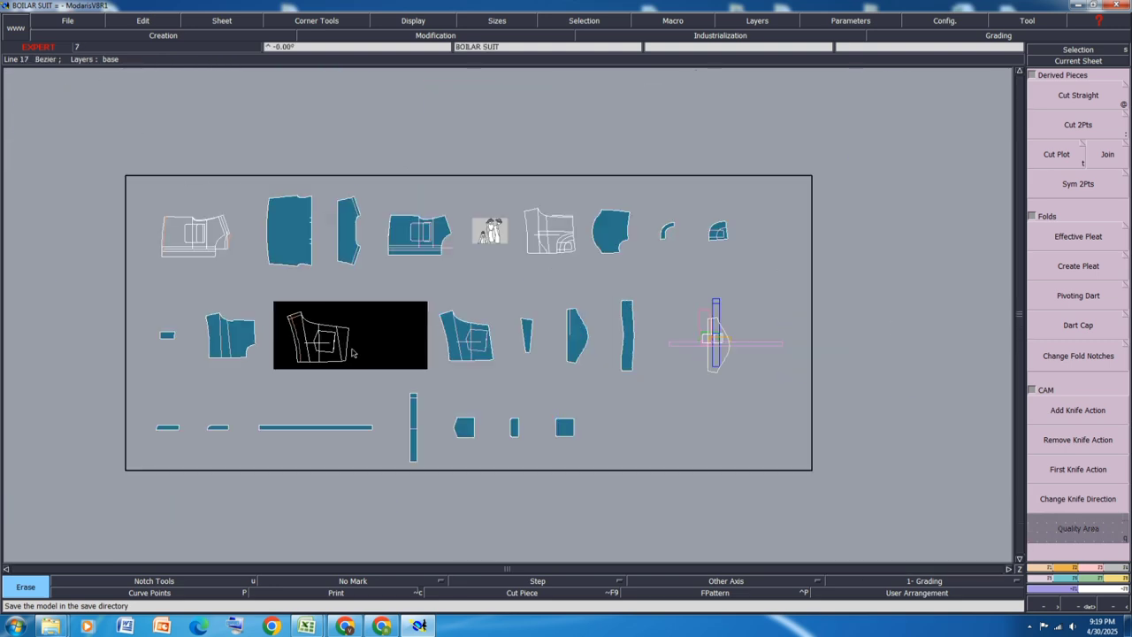
scroll(173, 237, up, 1)
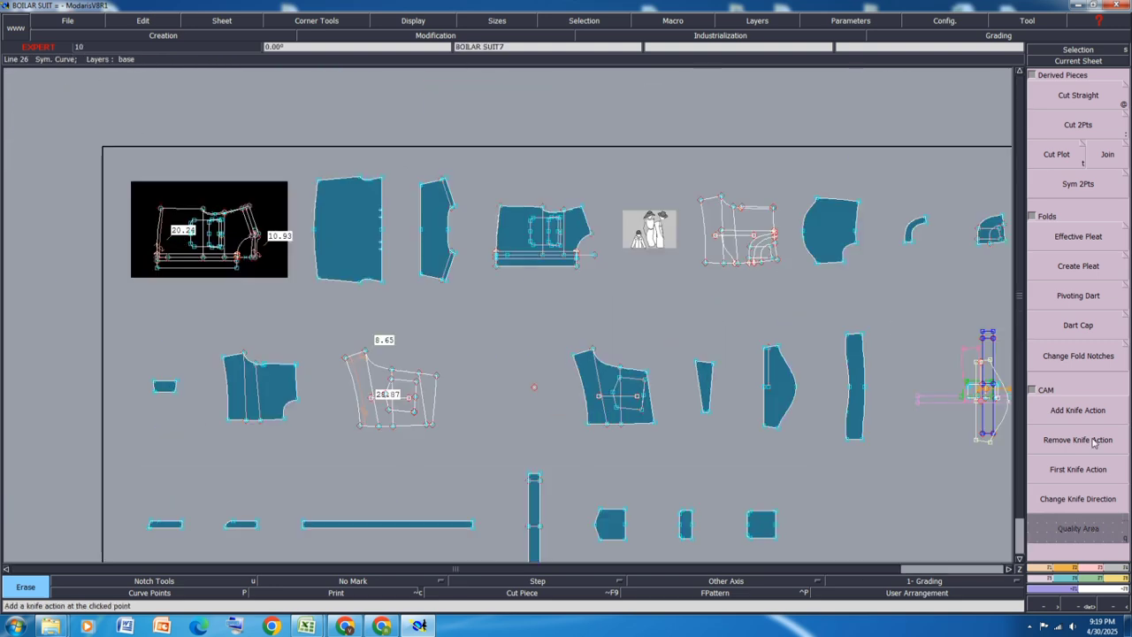
click(1066, 568)
click(1061, 285)
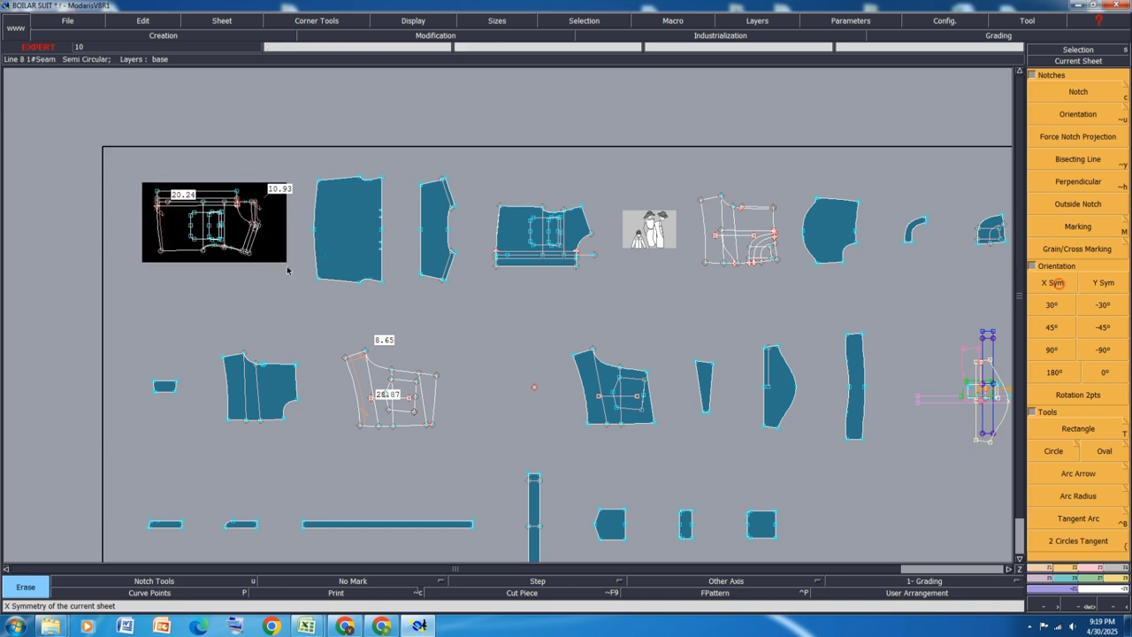
Marry the flipped back bodice onto the base pattern sheet that carries the pentagonal pocket
scroll(212, 266, up, 1)
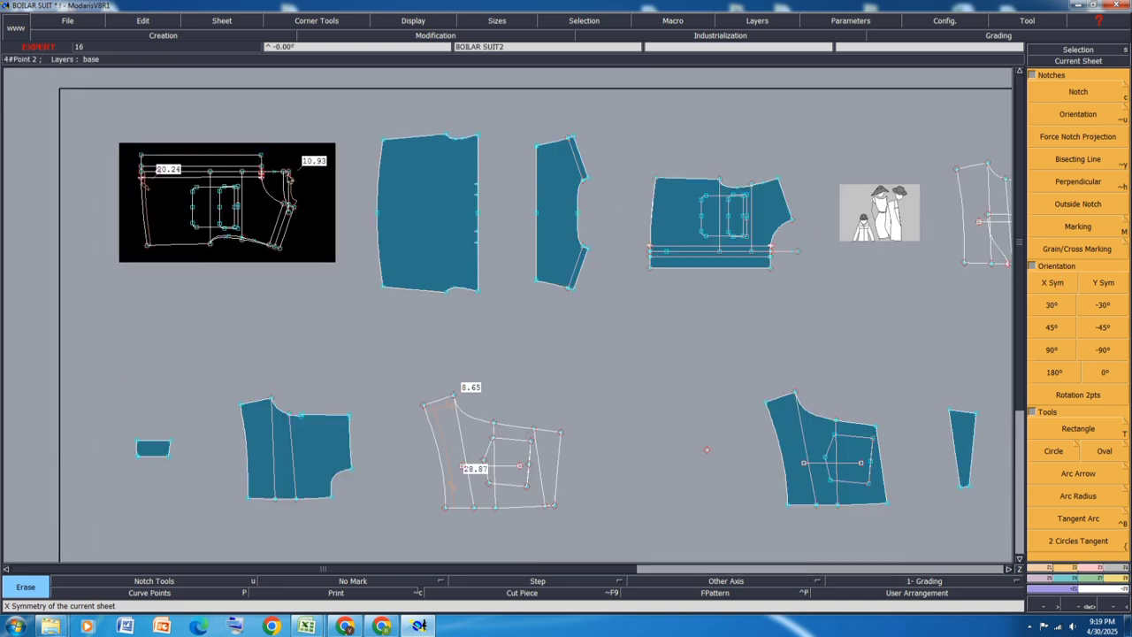
scroll(289, 174, up, 2)
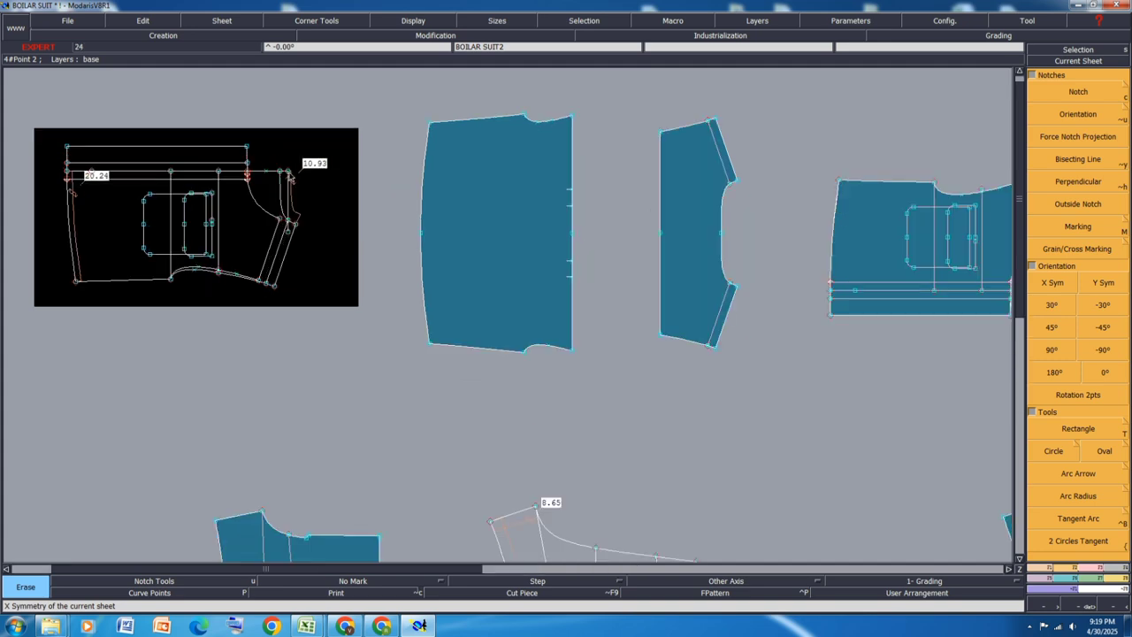
key(m)
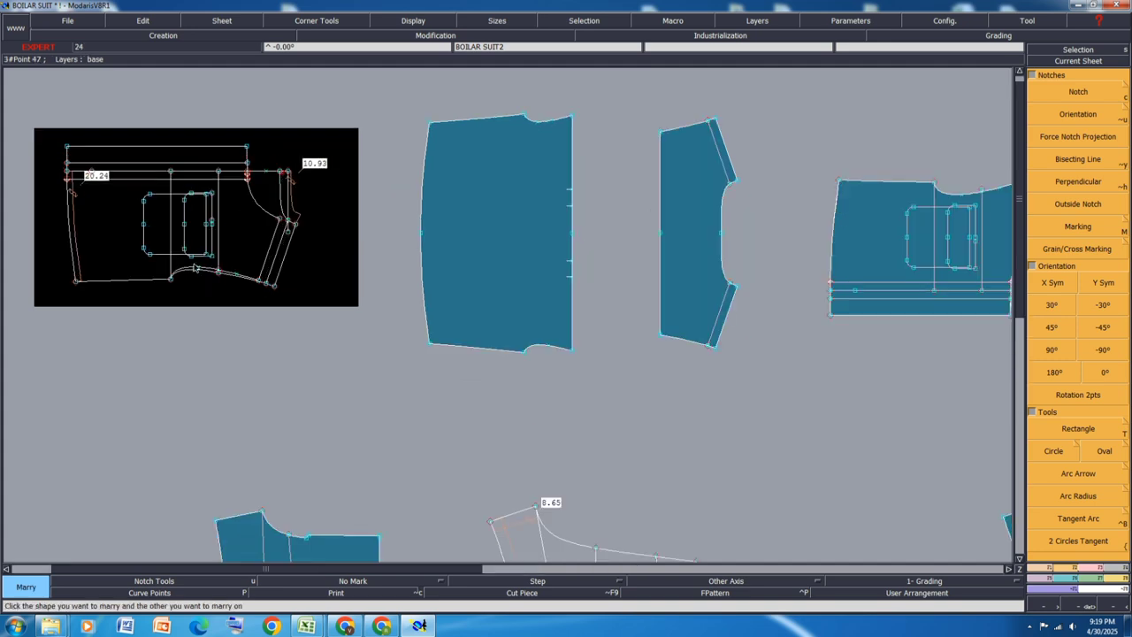
scroll(191, 265, down, 3)
click(218, 217)
scroll(522, 354, down, 1)
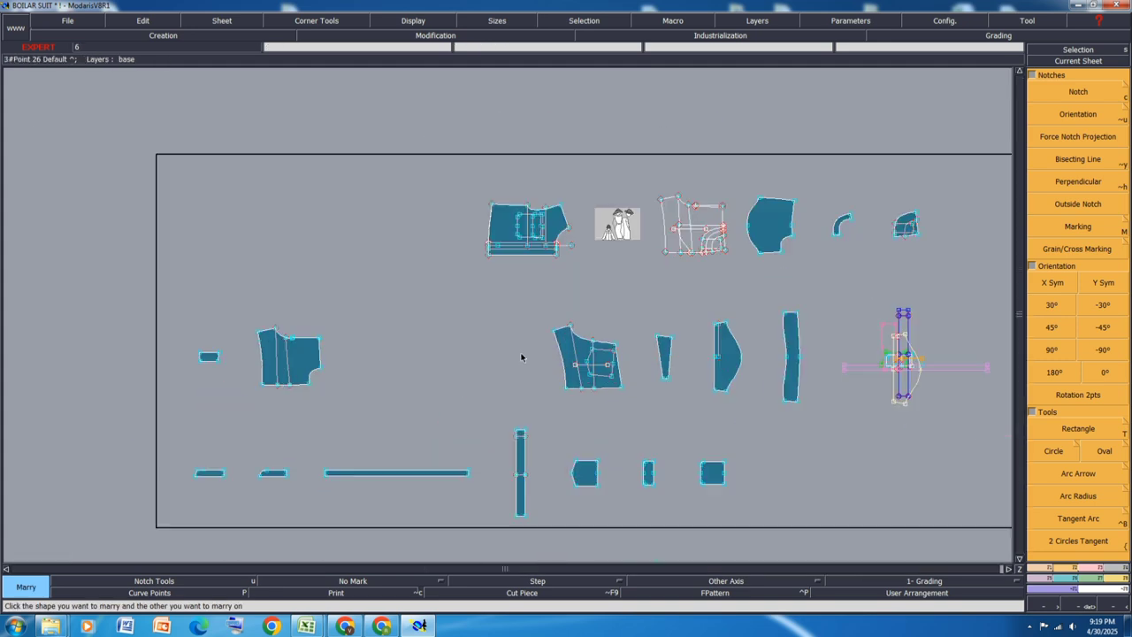
scroll(523, 349, up, 3)
click(523, 344)
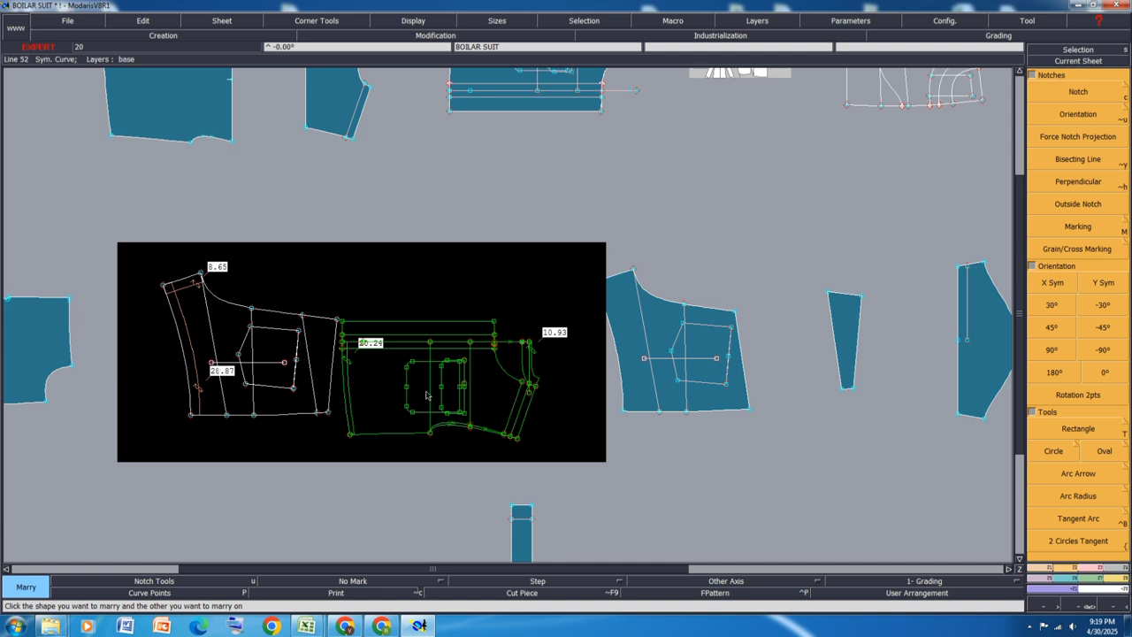
Pivot the married back bodice so its waist edge lines up beside the waist edge of the pentagonal-pocket pattern
scroll(416, 387, up, 2)
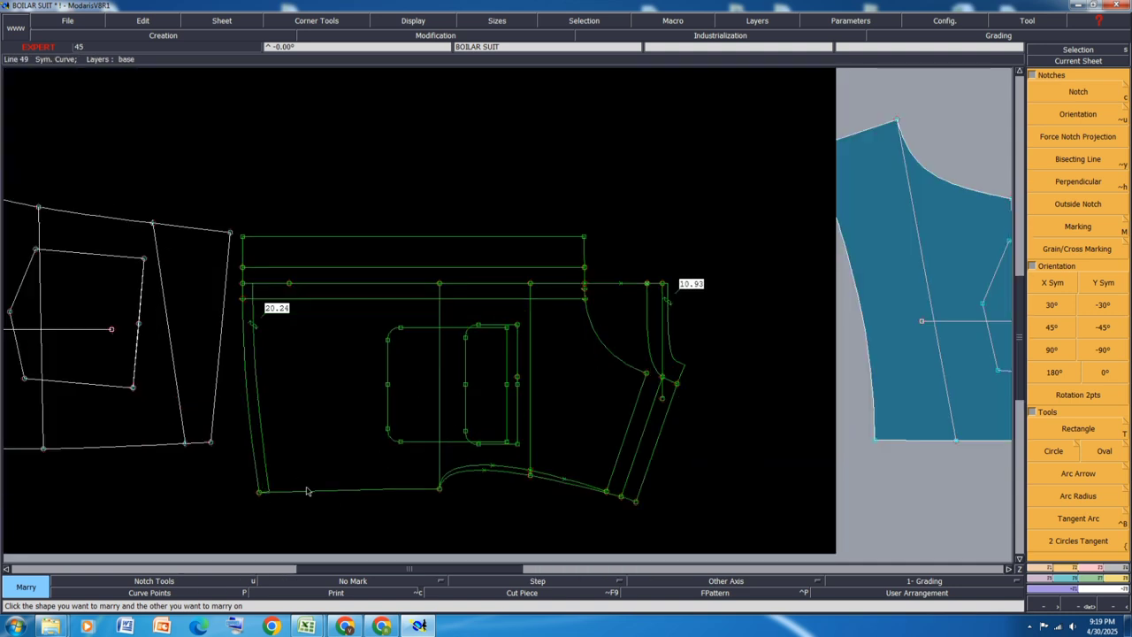
click(261, 495)
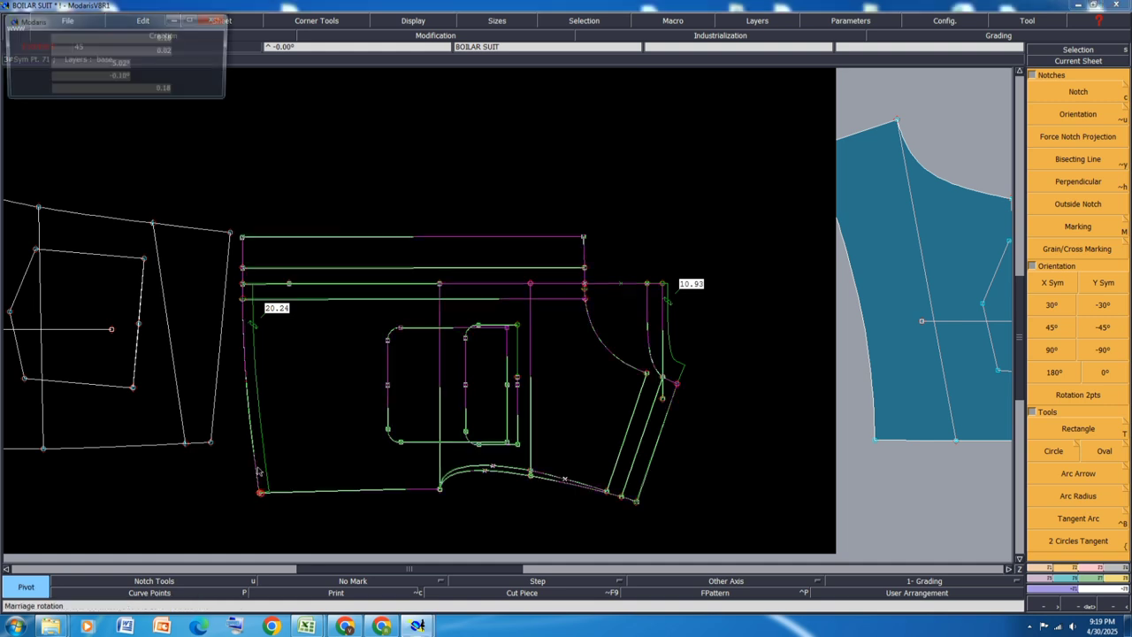
click(257, 440)
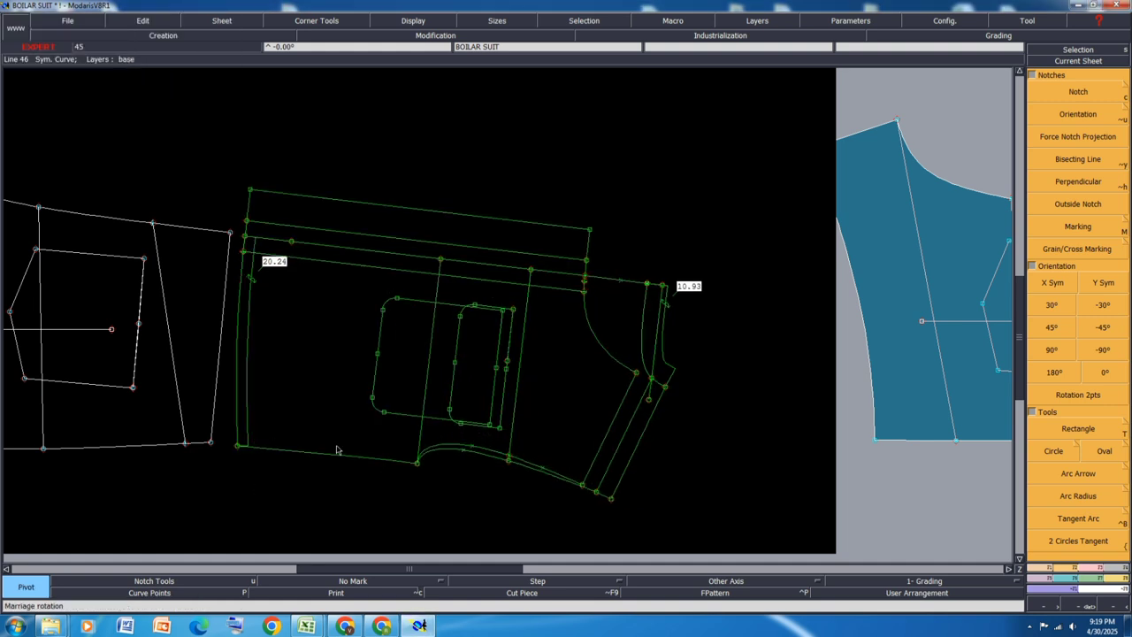
click(238, 448)
click(237, 448)
click(237, 447)
click(237, 443)
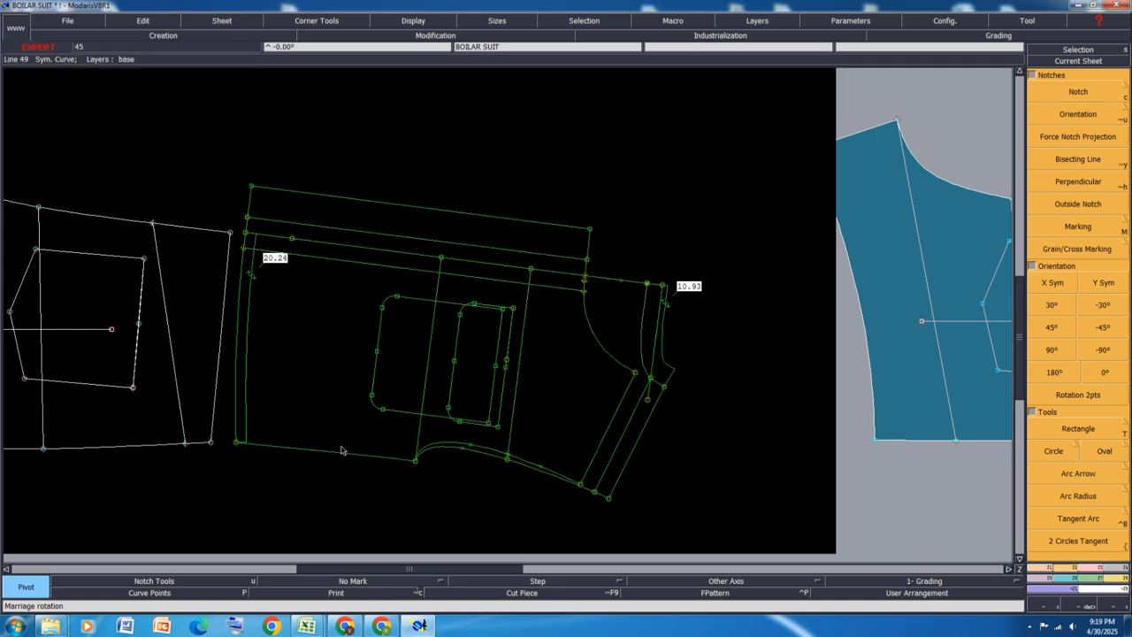
scroll(590, 291, down, 3)
scroll(403, 337, up, 2)
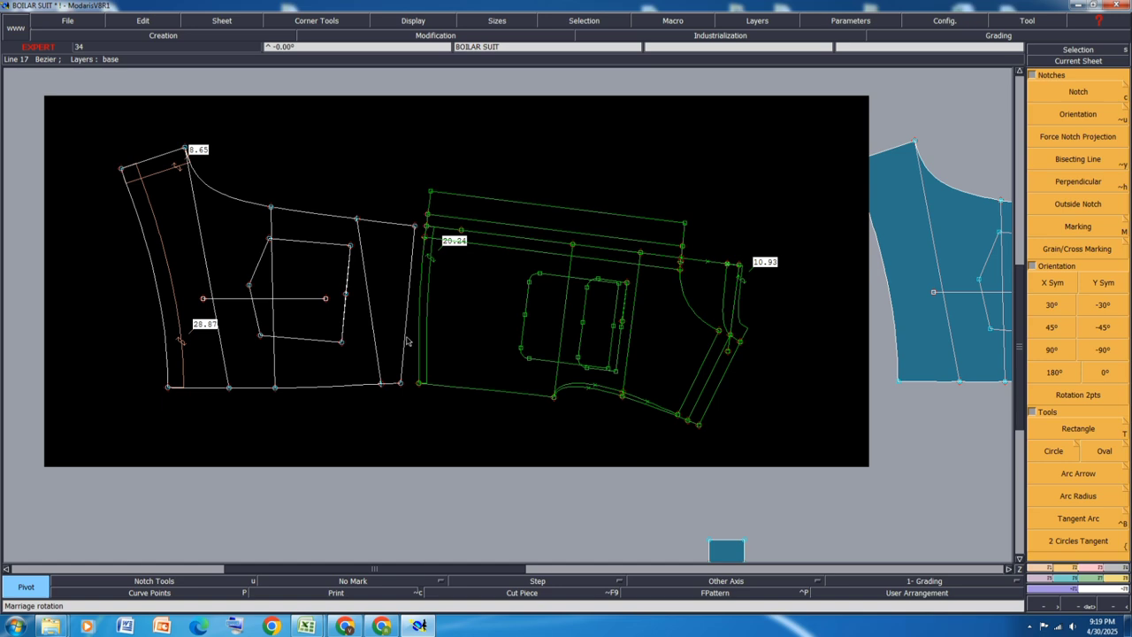
Set the packing point at the neck end of the bodice's centre line and display all sizes of the married patterns
key(F9)
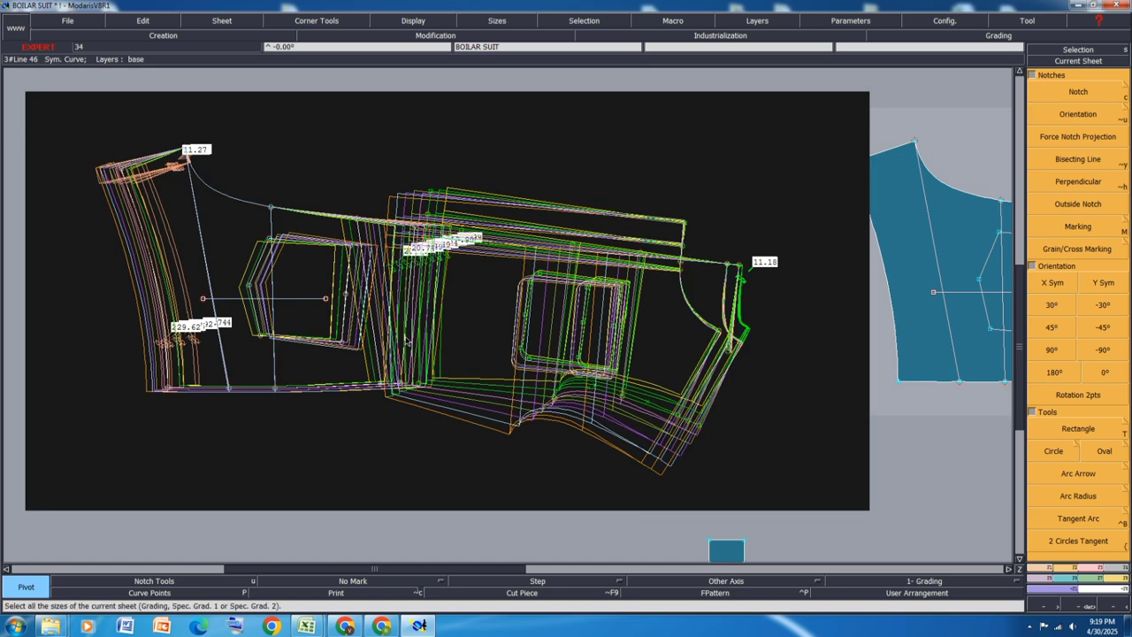
key(F11)
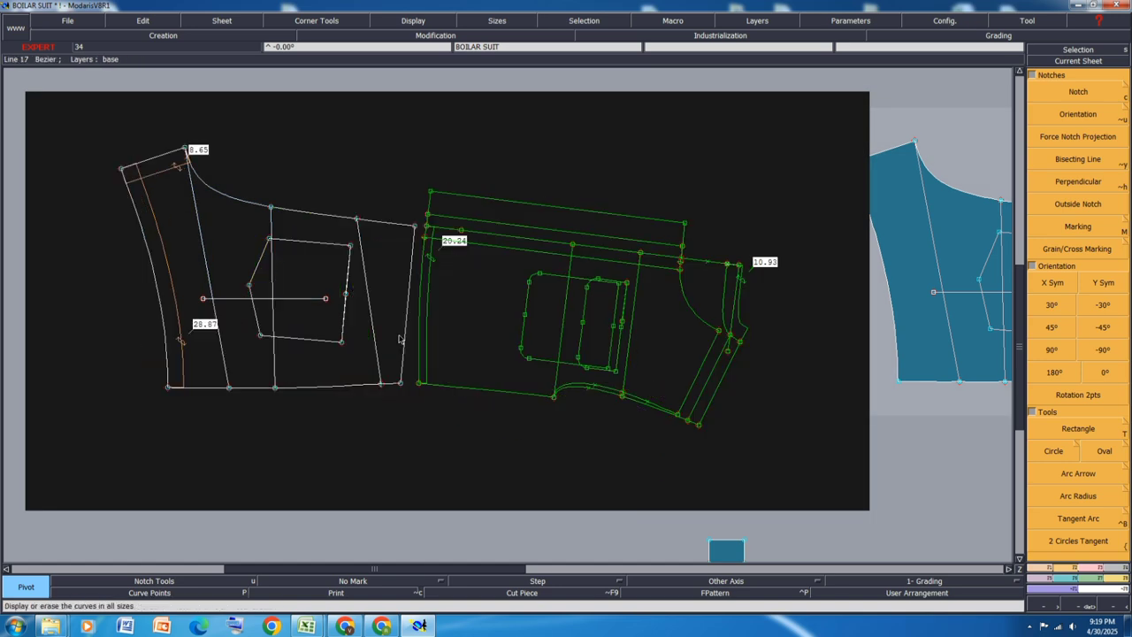
click(1054, 579)
click(1099, 162)
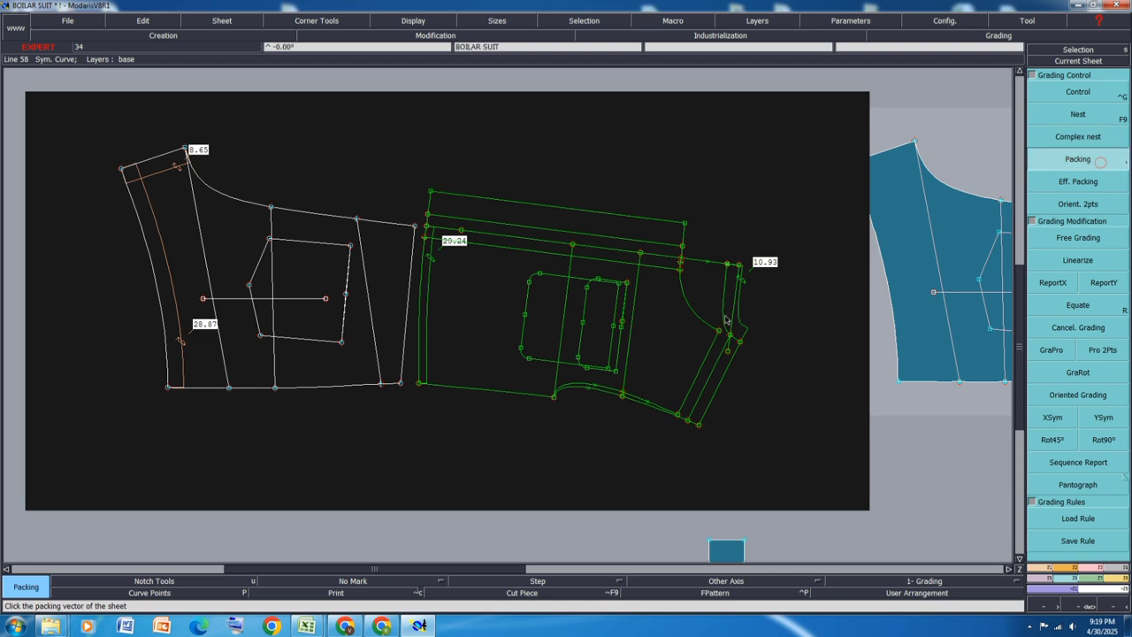
click(728, 263)
key(F11)
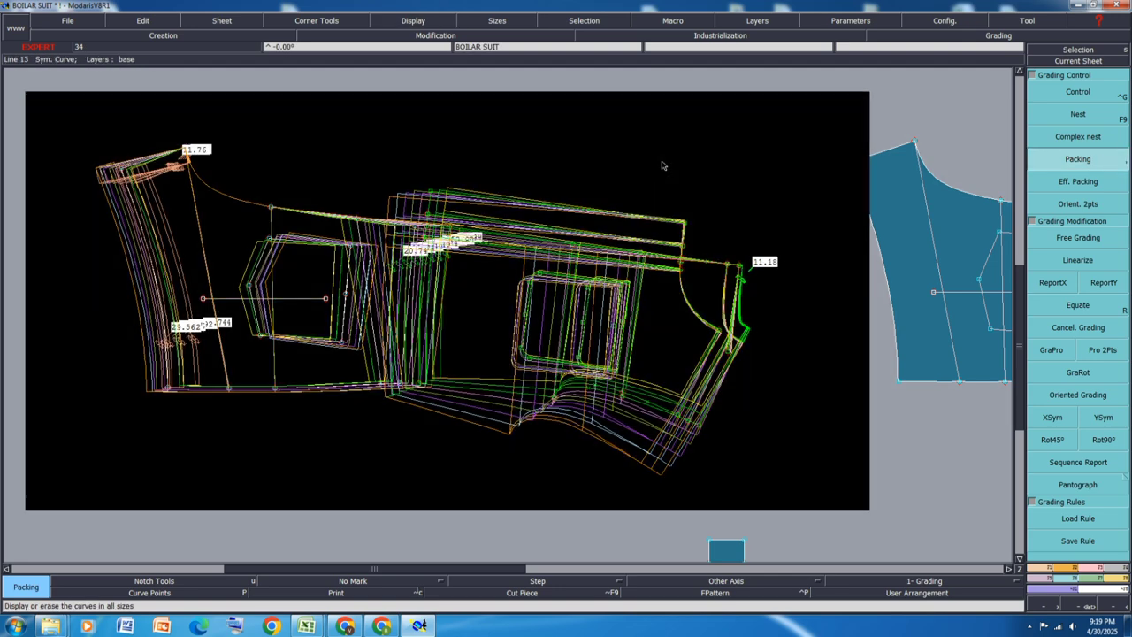
Check the grading values at the outer corner of the pentagonal-pocket pattern's slanted short end, then hide the graded sizes
click(1081, 92)
click(122, 168)
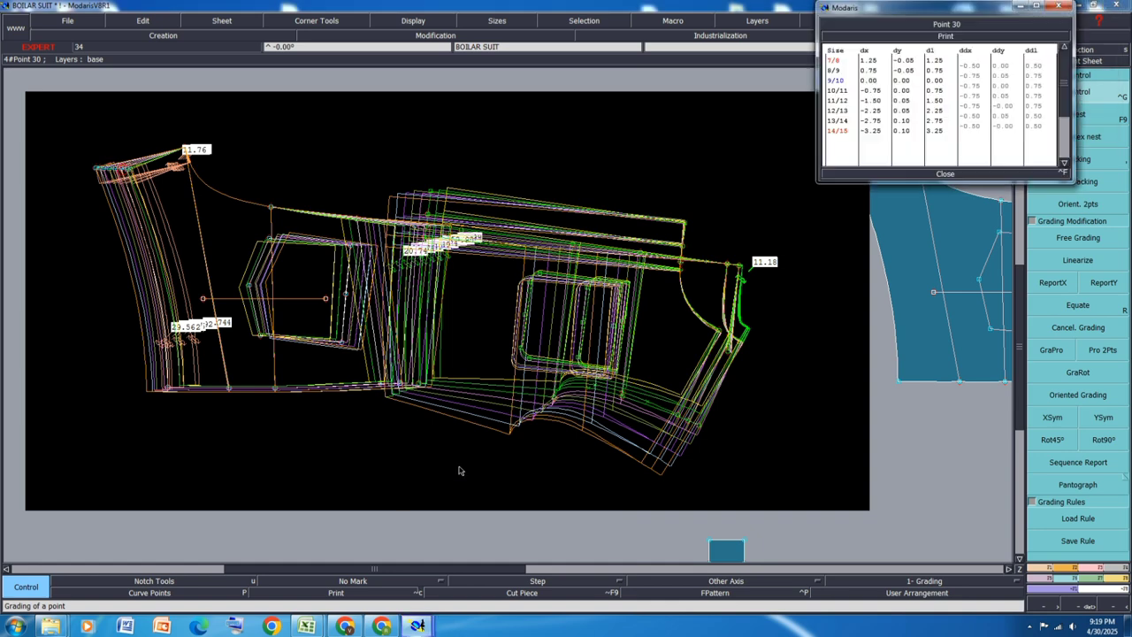
click(945, 174)
click(1077, 159)
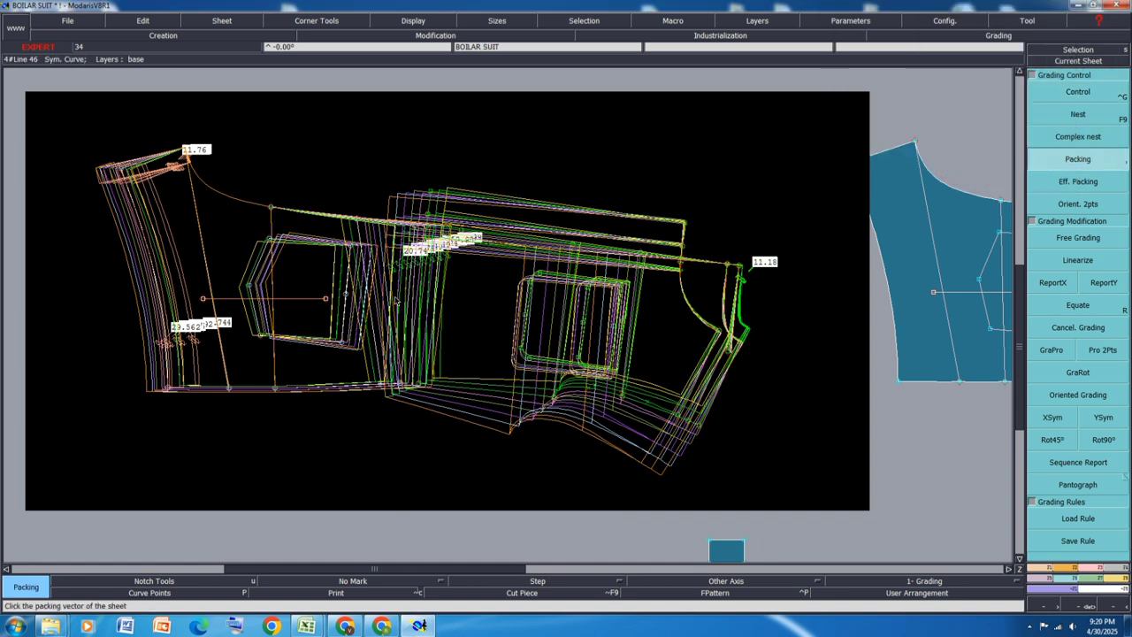
key(F9)
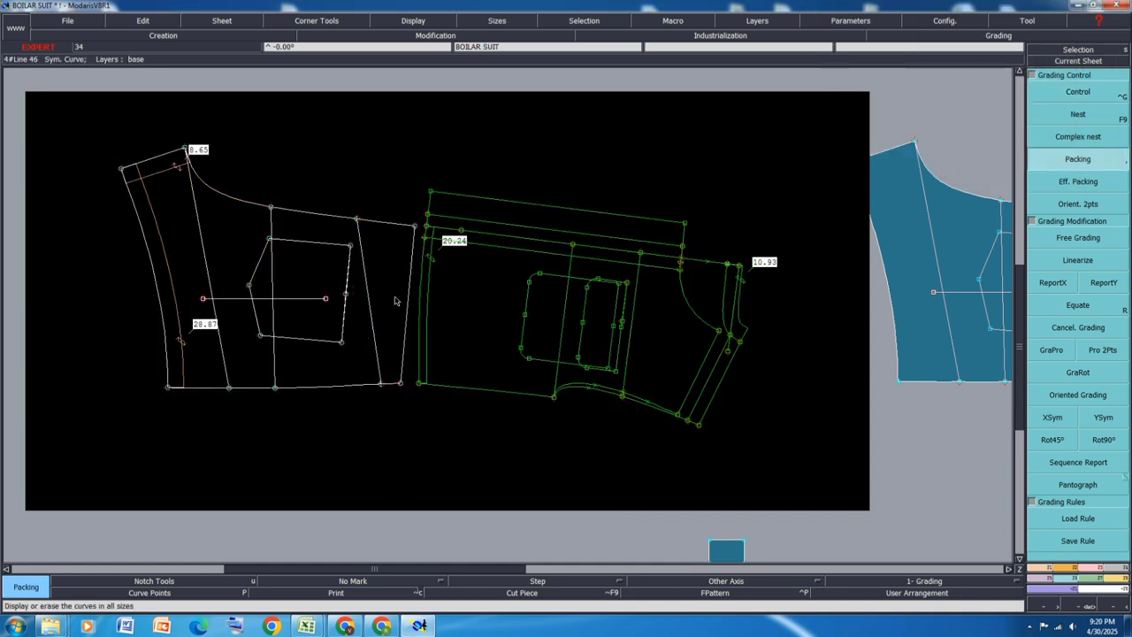
Move the married bodice so its lower waist corner meets the pentagonal-pocket pattern's waist corner, and compare them in all sizes
key(m)
click(419, 384)
click(403, 383)
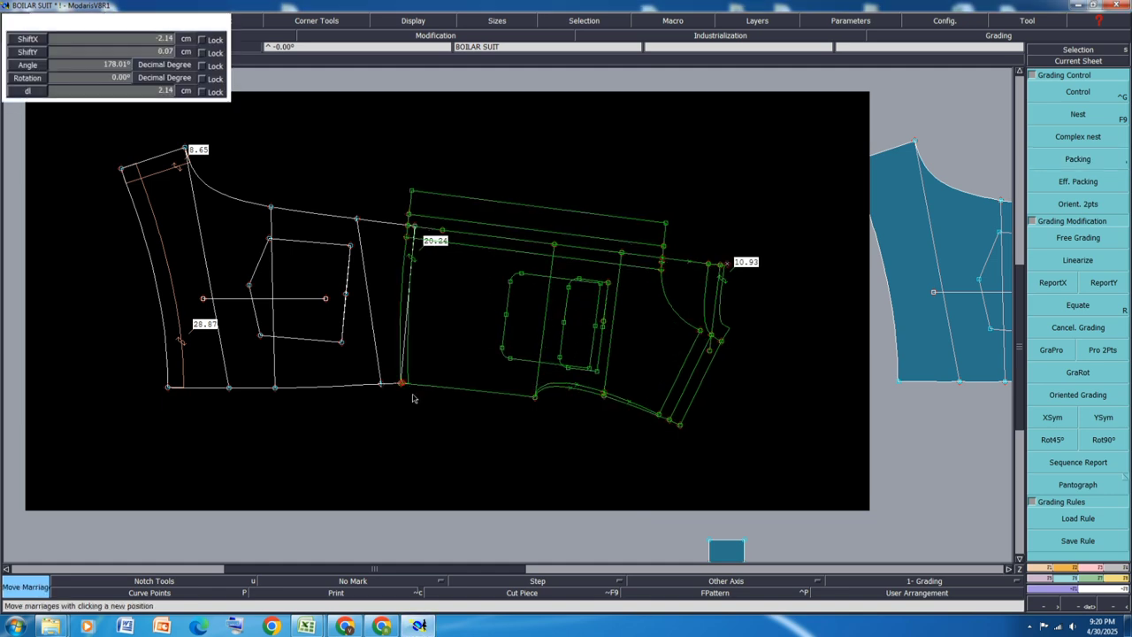
key(F9)
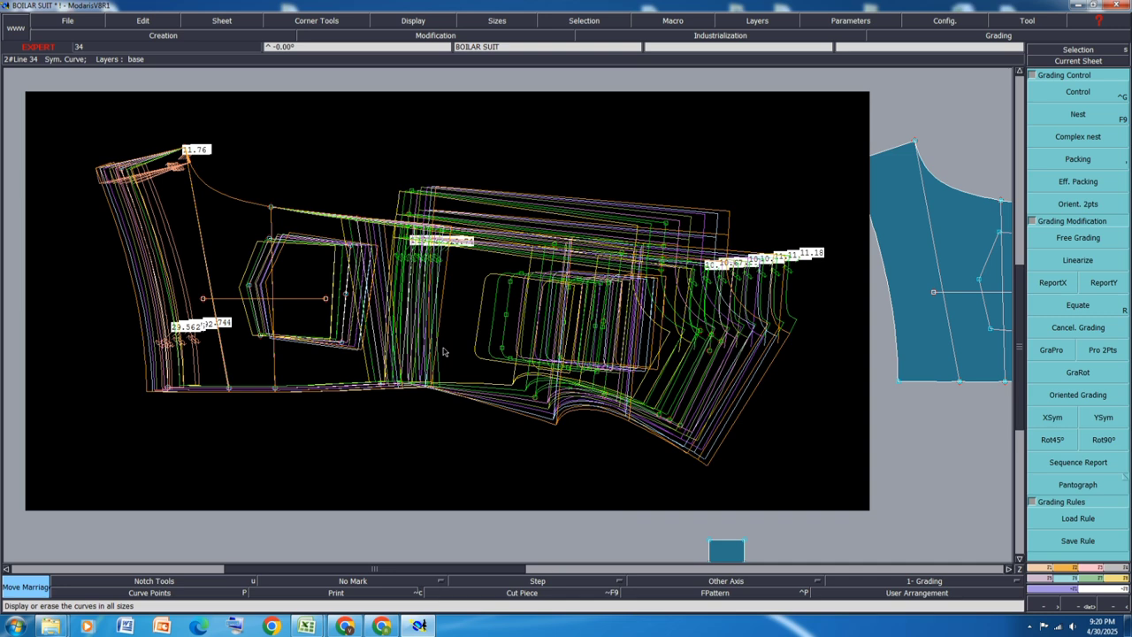
key(F9)
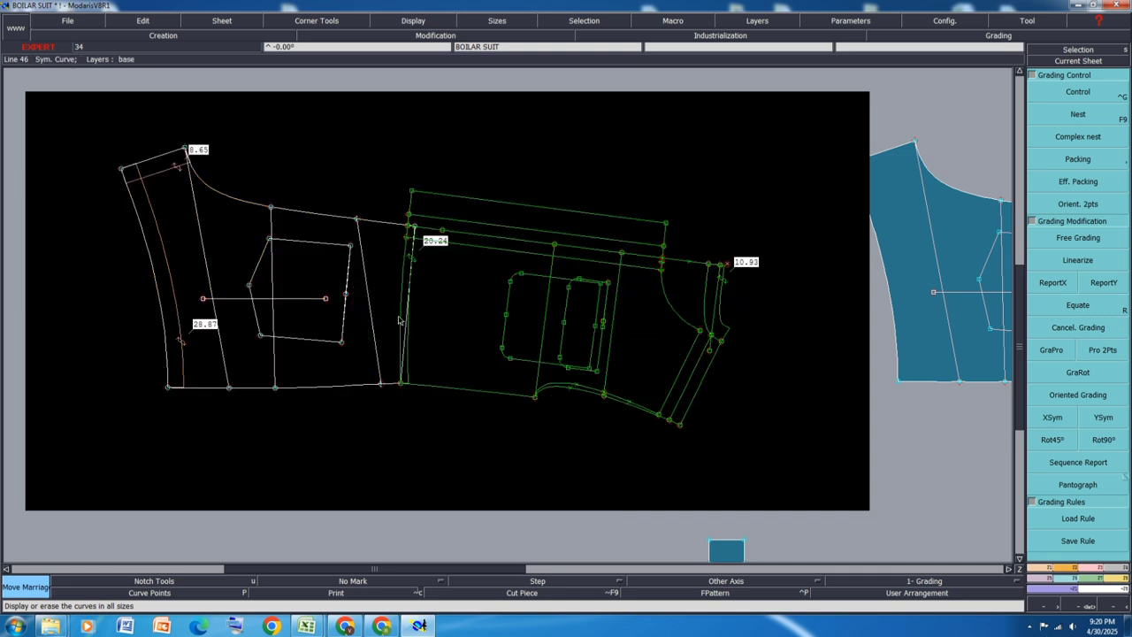
Divorce the back bodice from the pentagonal-pocket base pattern and rearrange all sheets on the desk
key(d)
click(399, 320)
key(j)
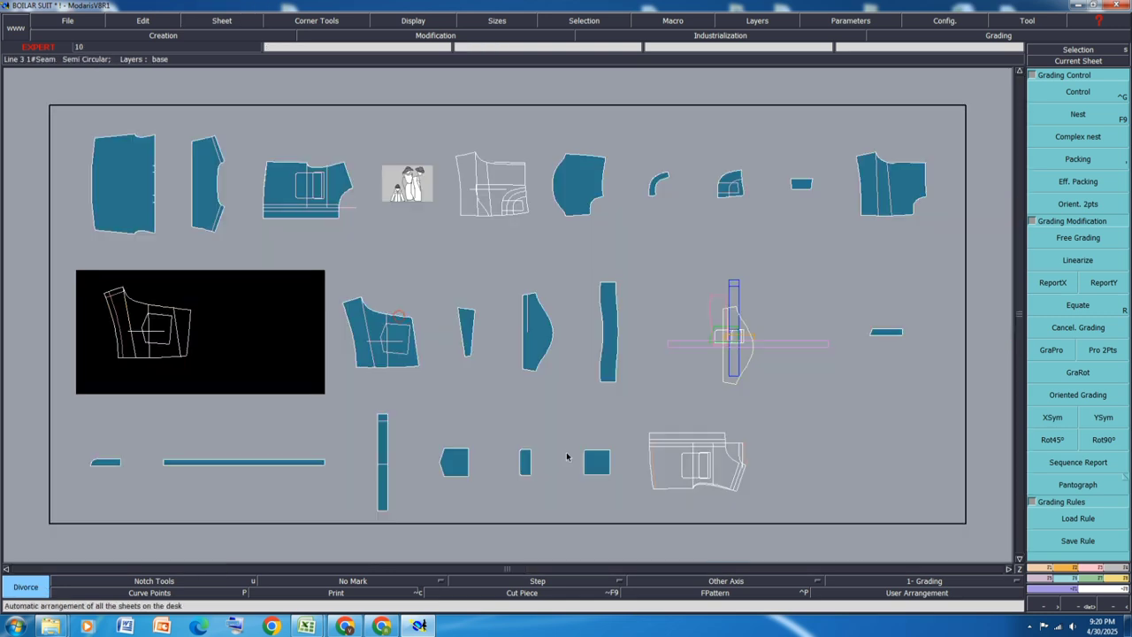
key(a)
key(j)
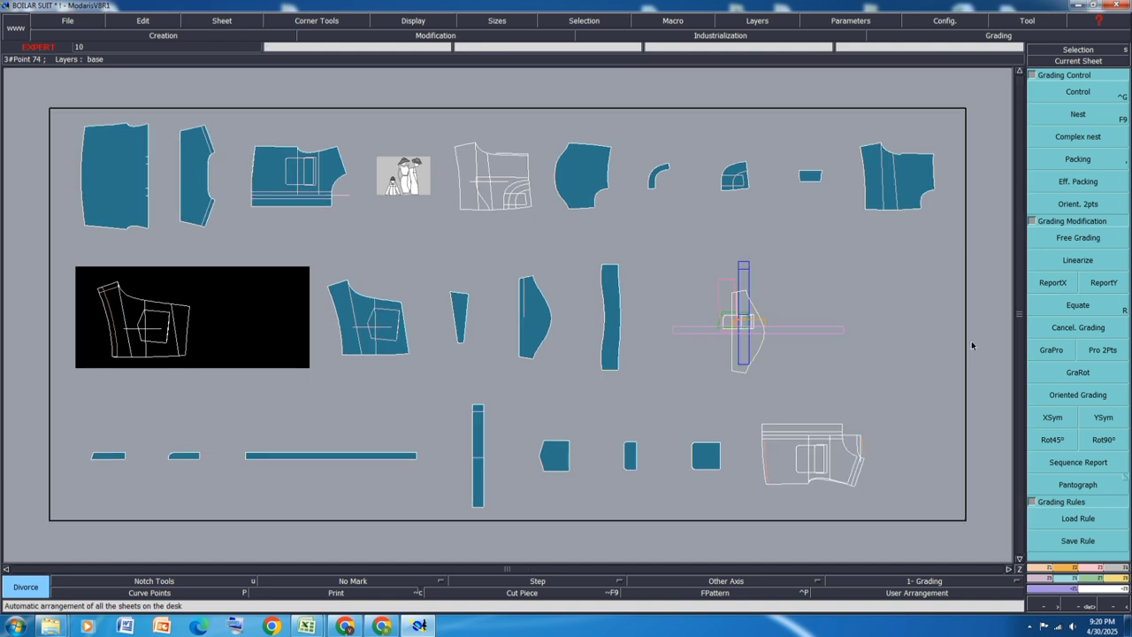
Marry the three remaining unfilled base pattern sheets onto the sheet that holds the stacked patterns
click(832, 320)
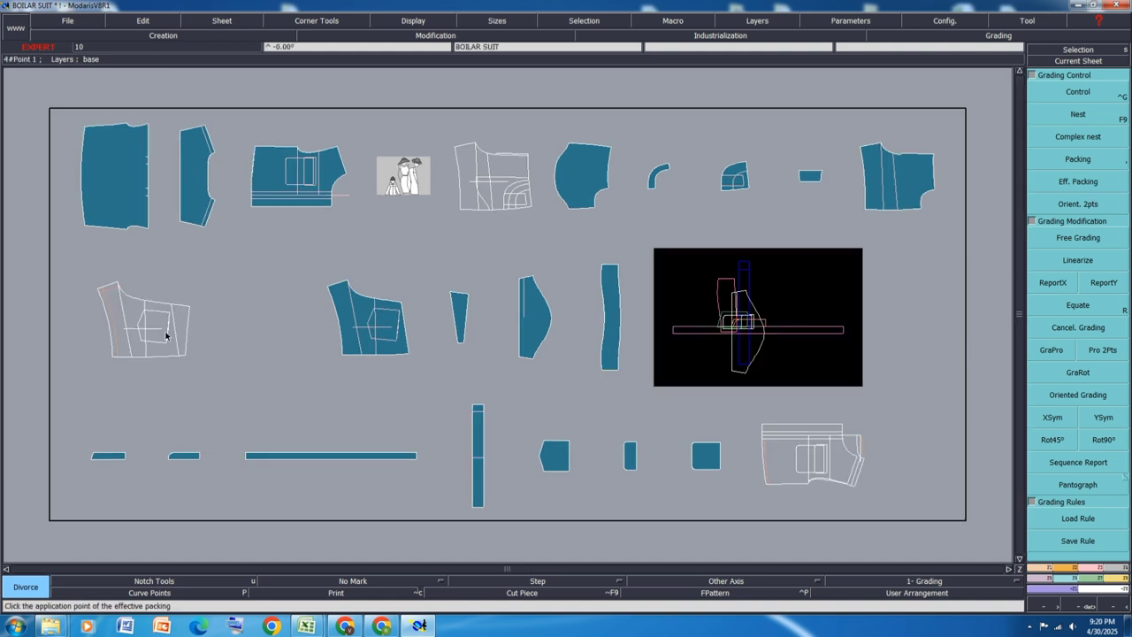
key(m)
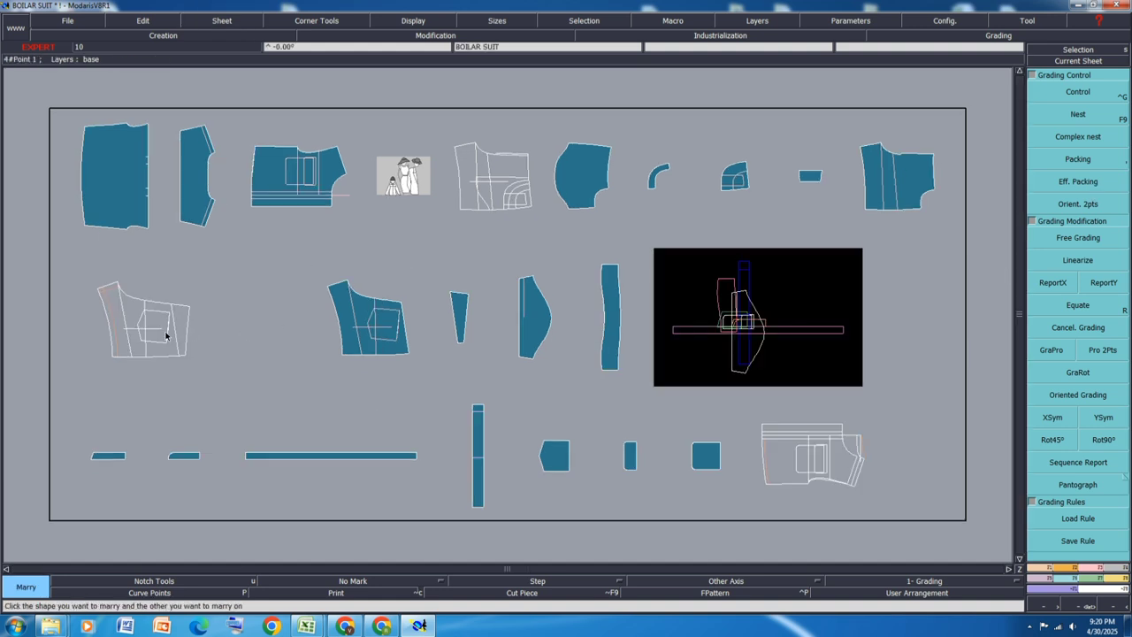
click(473, 181)
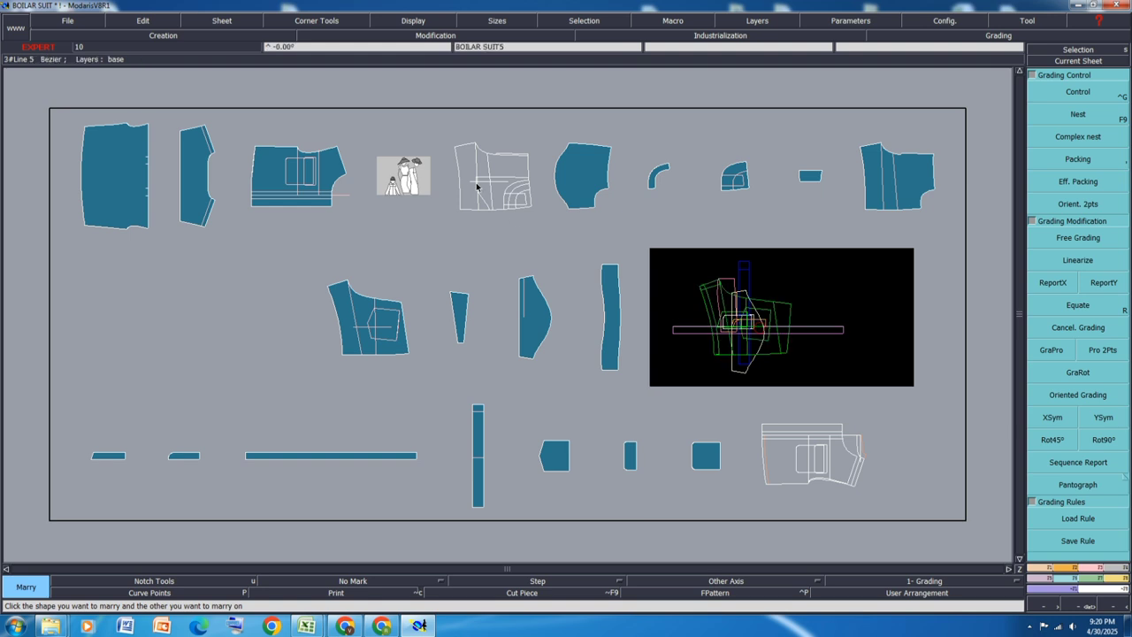
click(758, 361)
click(808, 469)
click(734, 326)
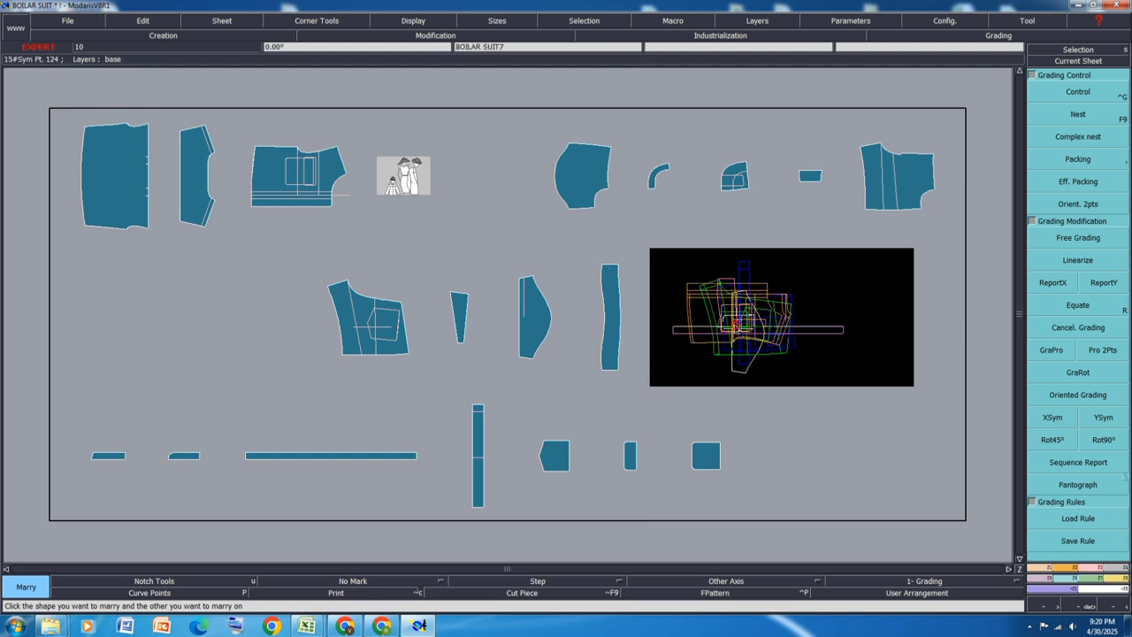
Rearrange the sheets on the desk and save the model, continuing past the detected anomalies
key(j)
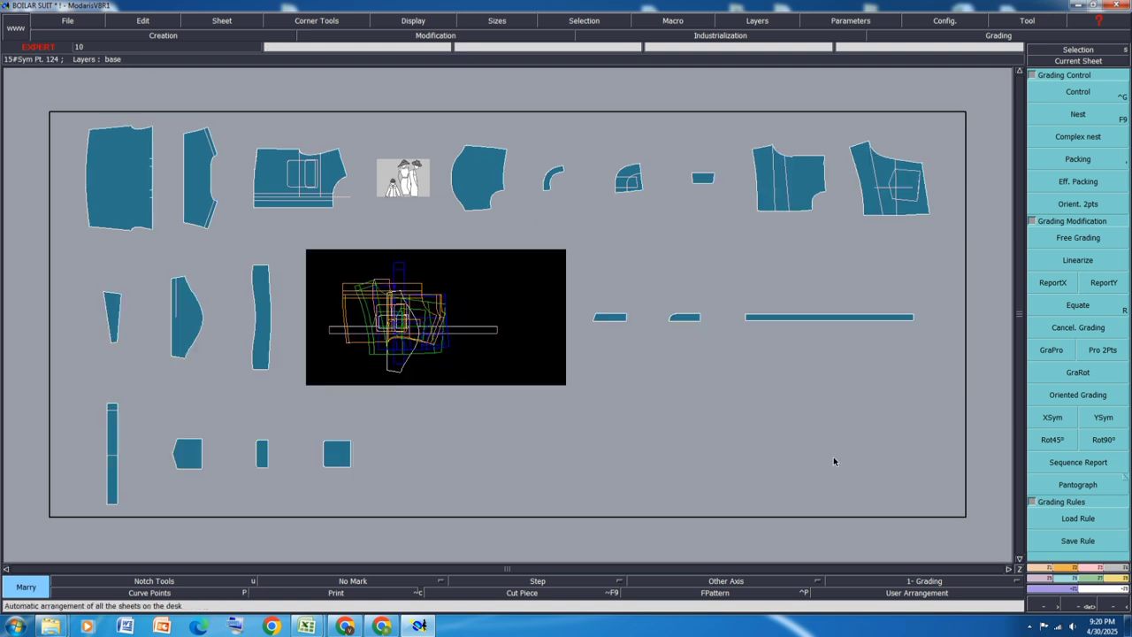
key(ctrl+s)
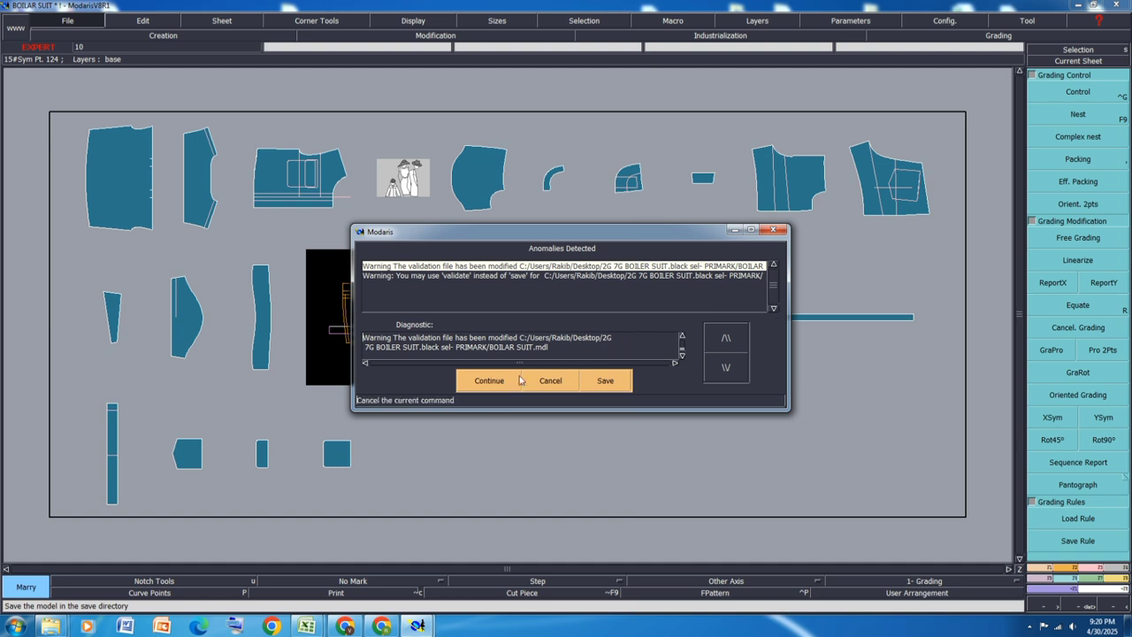
click(486, 380)
Display the title blocks on all sheets and rearrange the desk to fit them
key(ctrl+u)
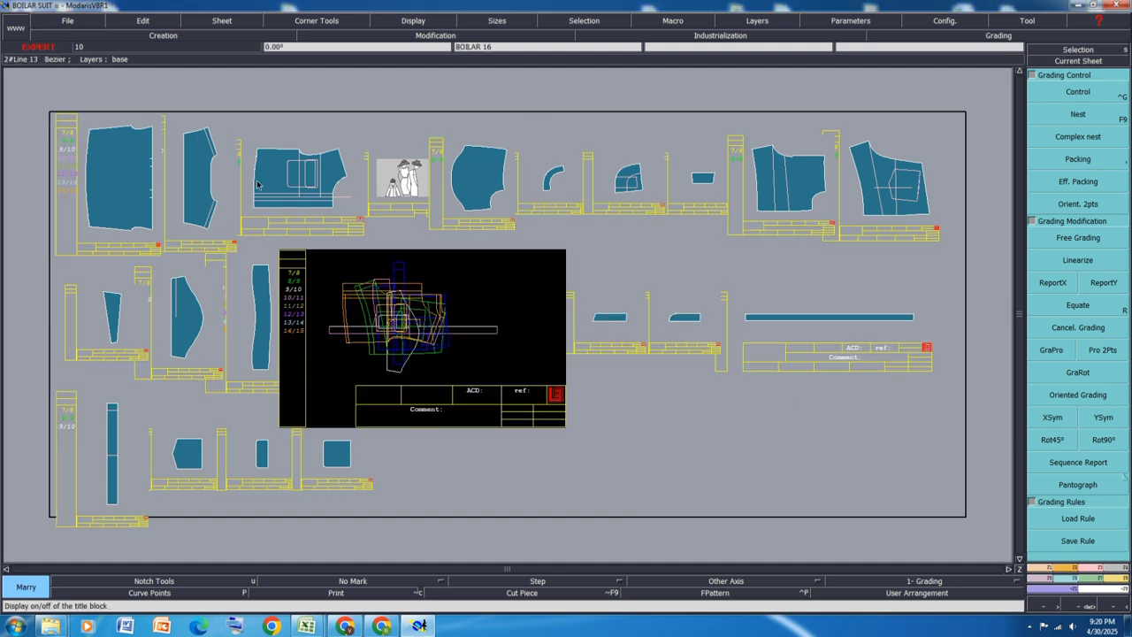
key(j)
key(comma)
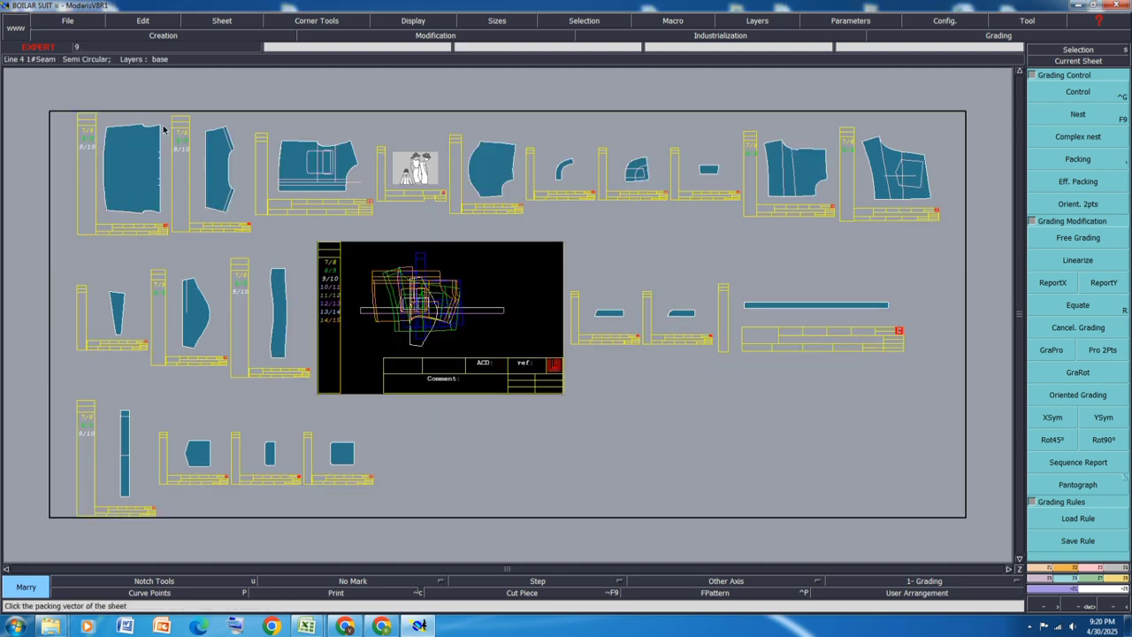
Add a 1 cm line seam to all edges of the first large panel piece
click(99, 225)
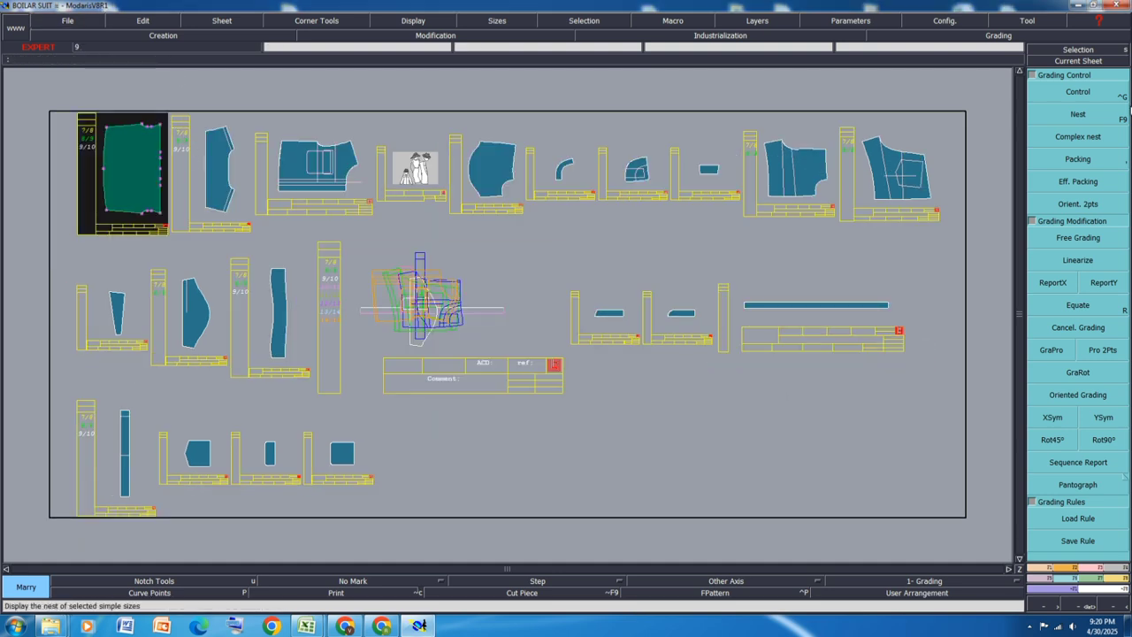
click(1113, 567)
click(1080, 89)
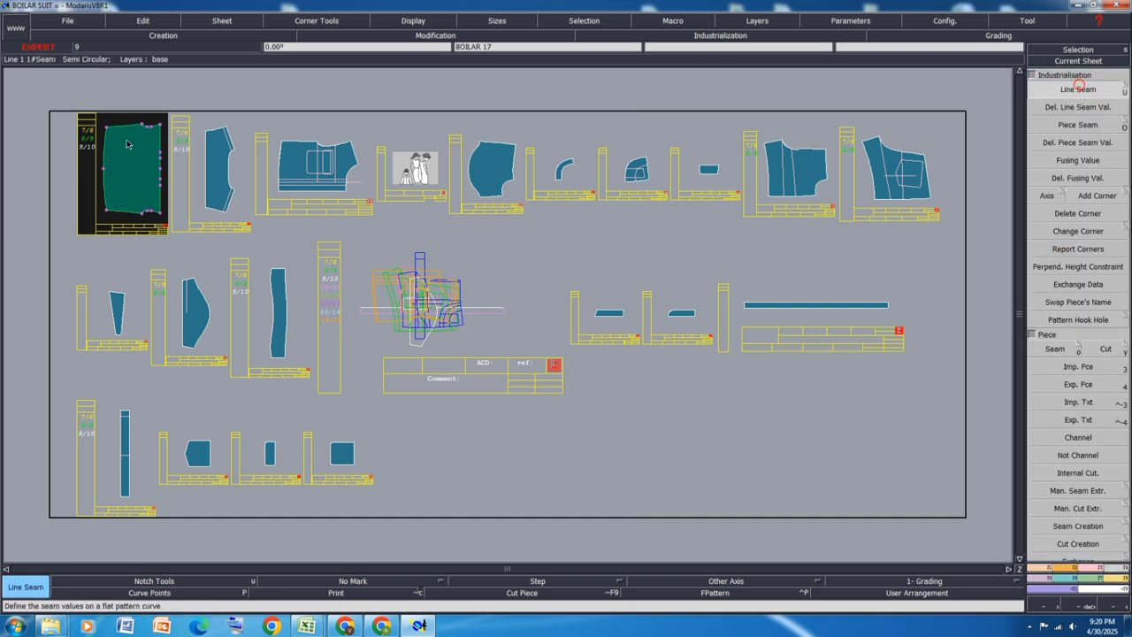
click(129, 126)
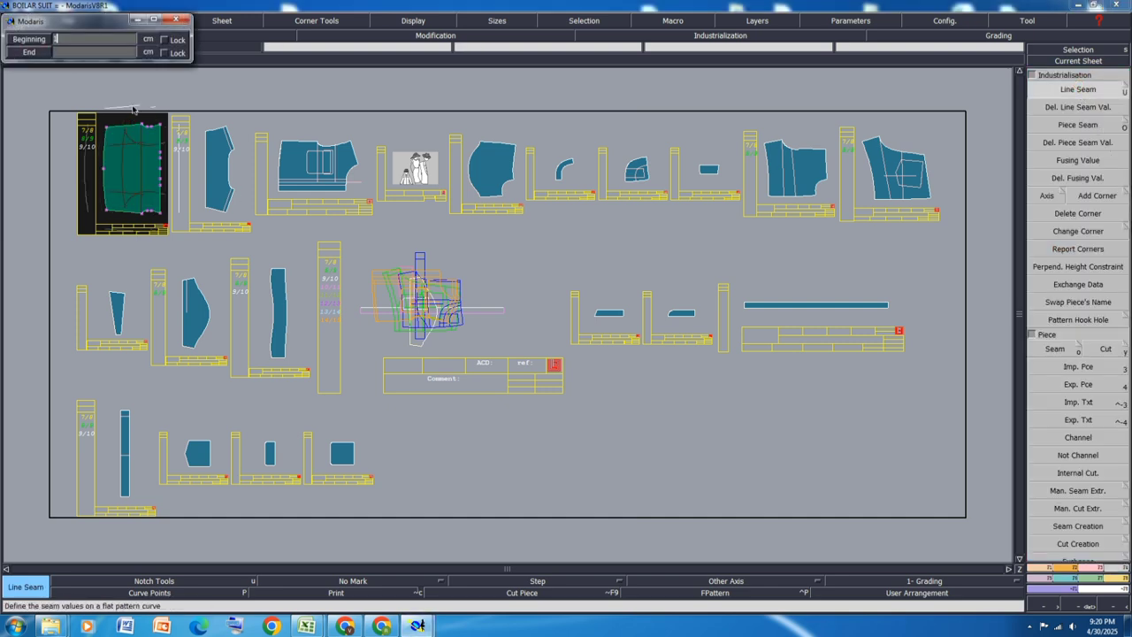
text(1)
key(Return)
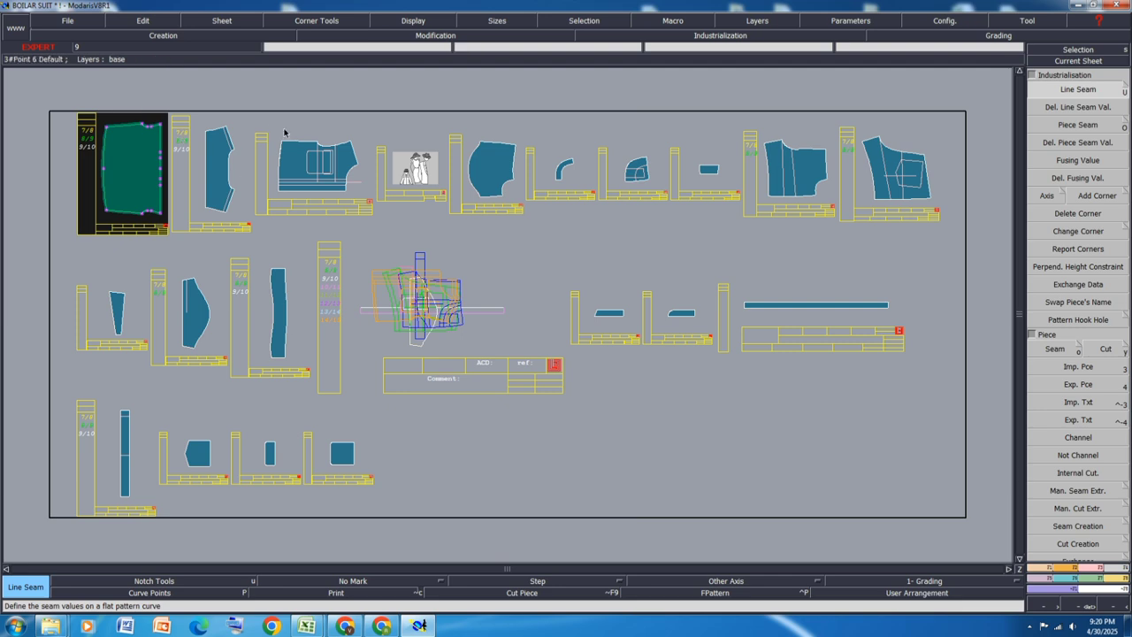
Add a 1 cm line seam around the narrow notched panel and the neighbouring panel with the rectangular pocket marks
click(221, 133)
text(1)
key(Return)
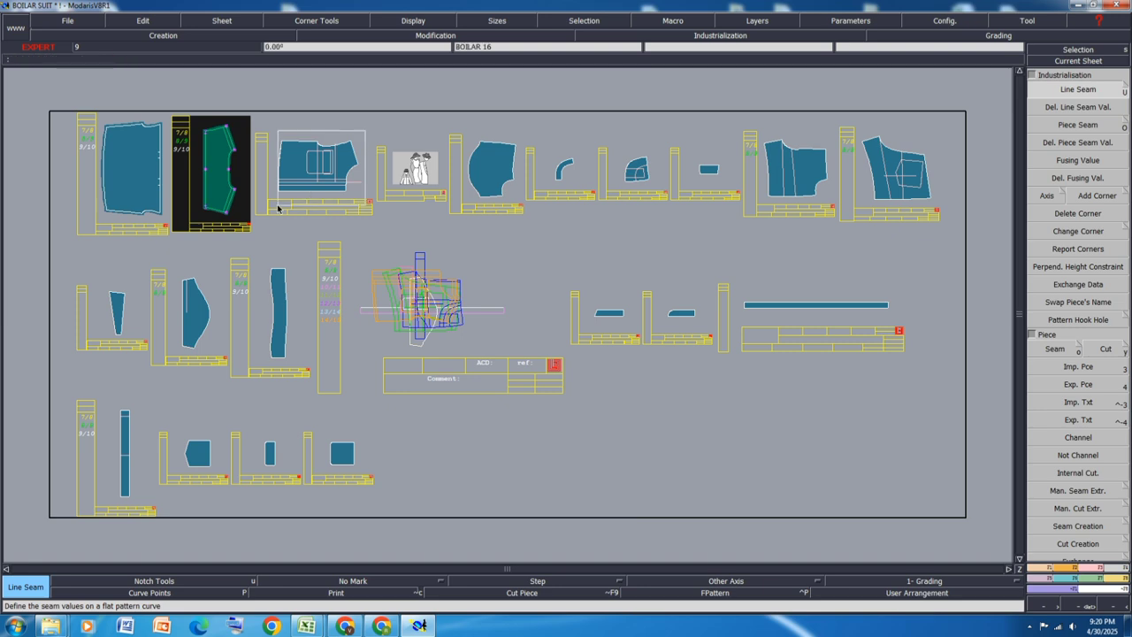
click(325, 149)
drag(369, 125, 267, 203)
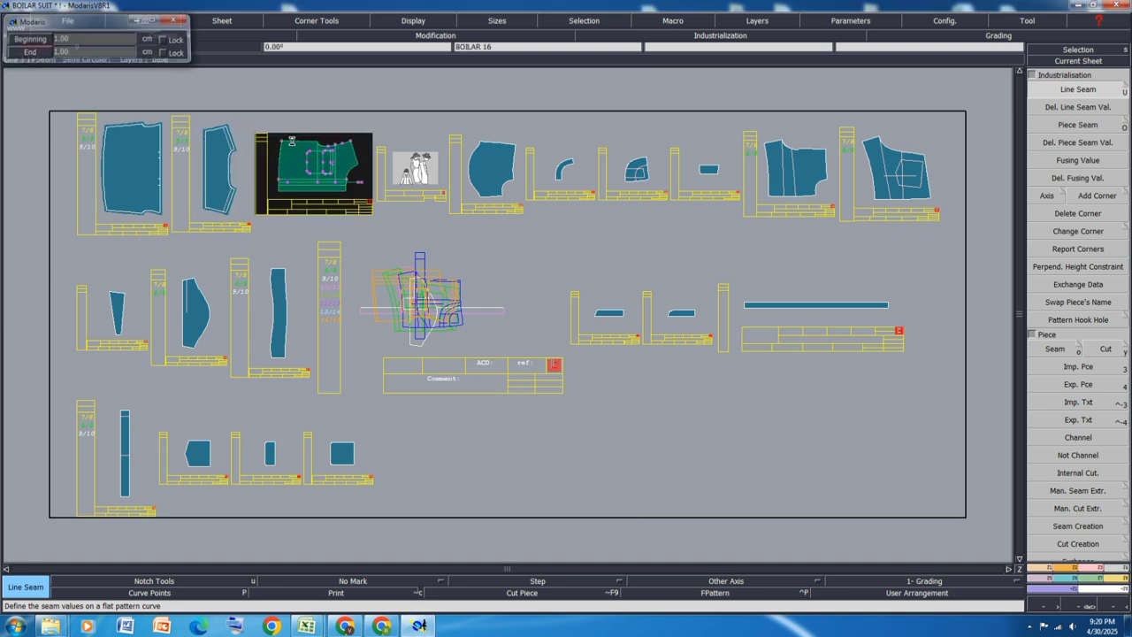
key(Escape)
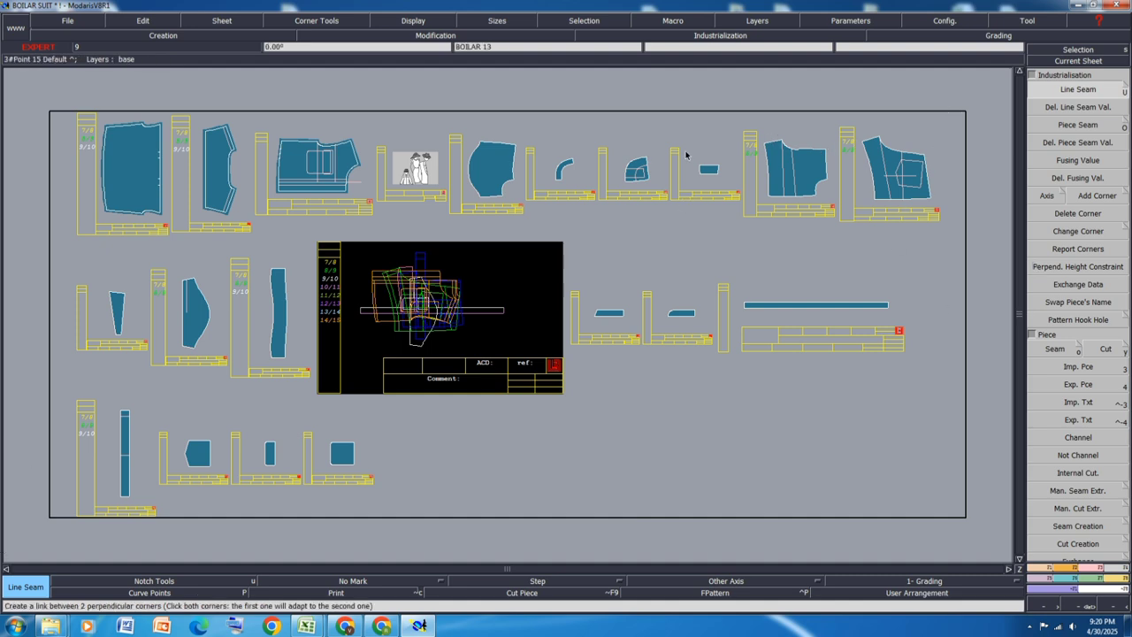
Add 1 cm line seams around the round-sided panel, the curved facing strip and the quarter-round pocket piece
click(461, 202)
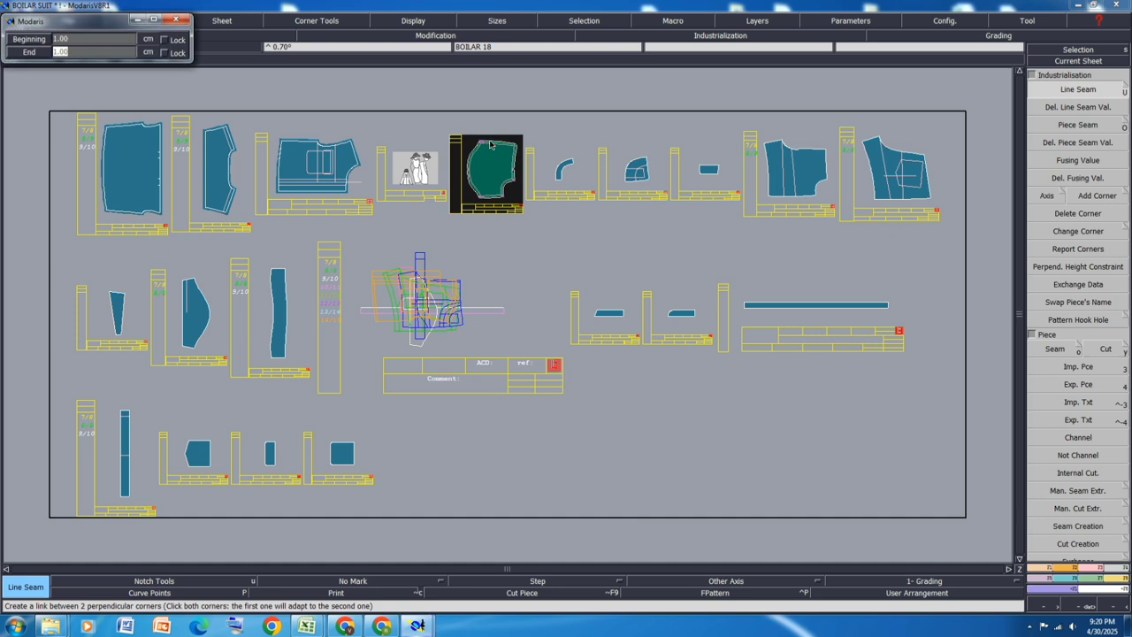
scroll(615, 146, up, 3)
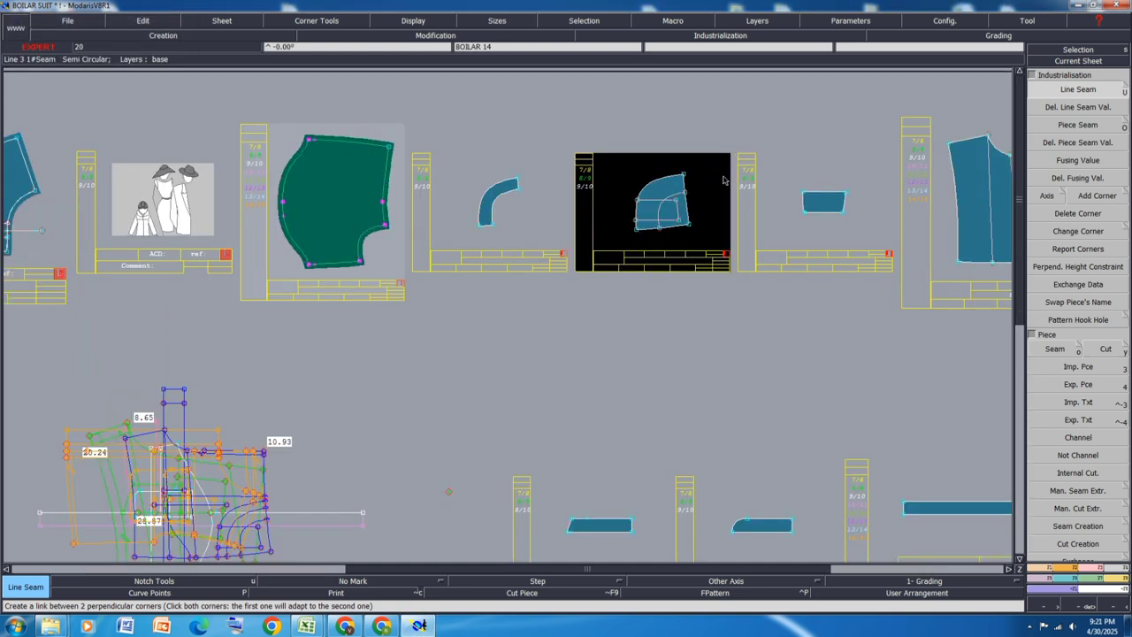
drag(876, 152, 744, 136)
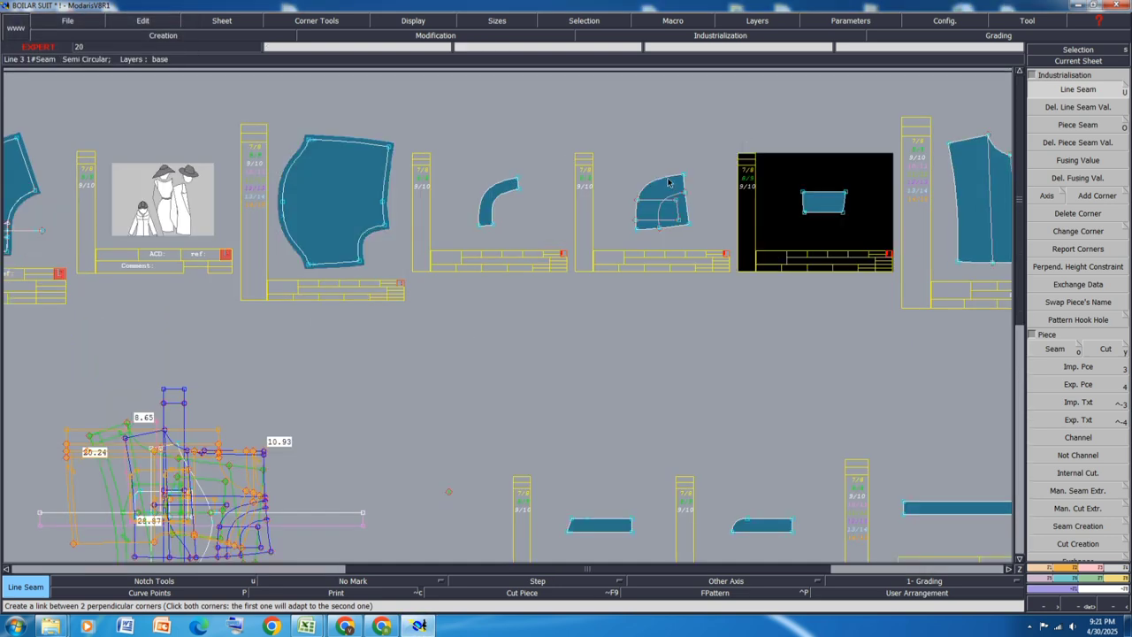
drag(471, 263, 470, 262)
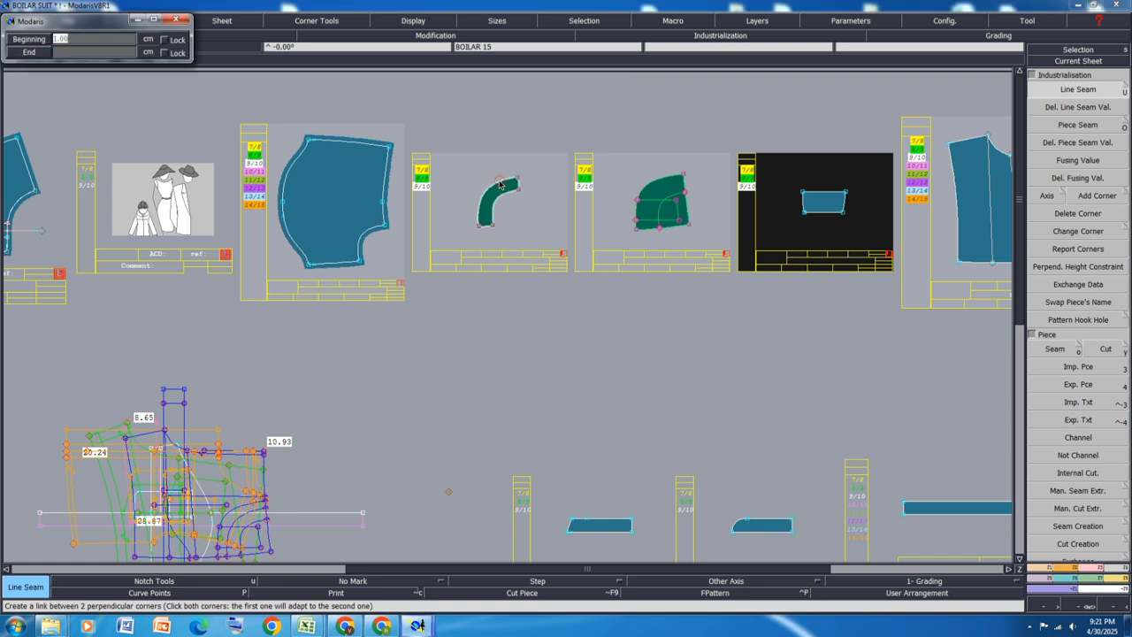
click(500, 184)
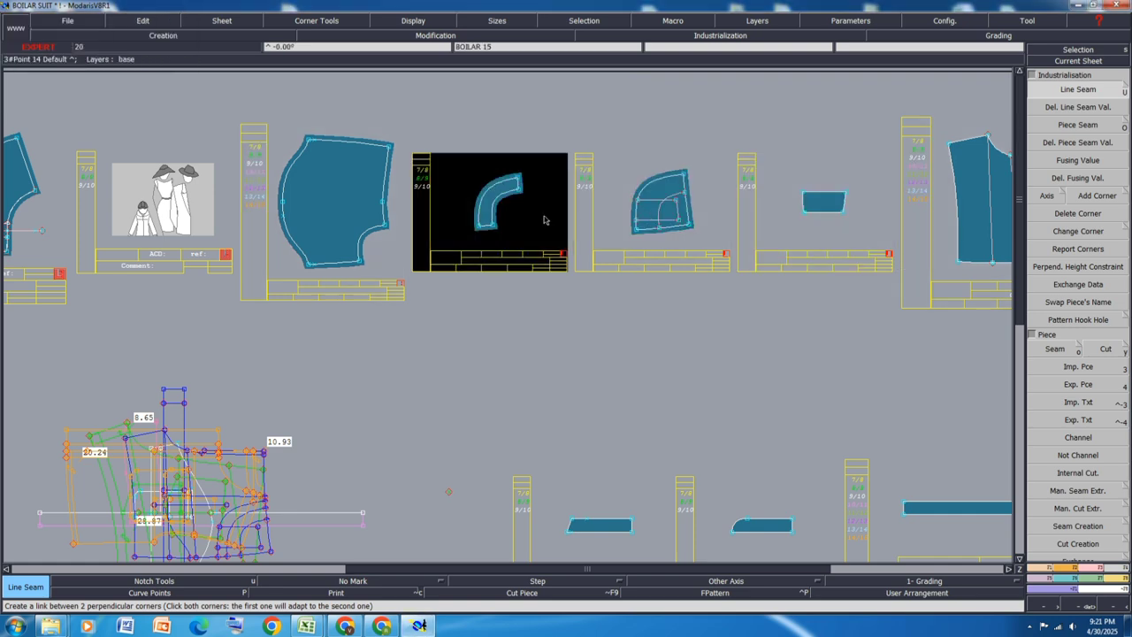
Copy the small trapezoid piece onto a new sheet below the original
scroll(895, 211, up, 1)
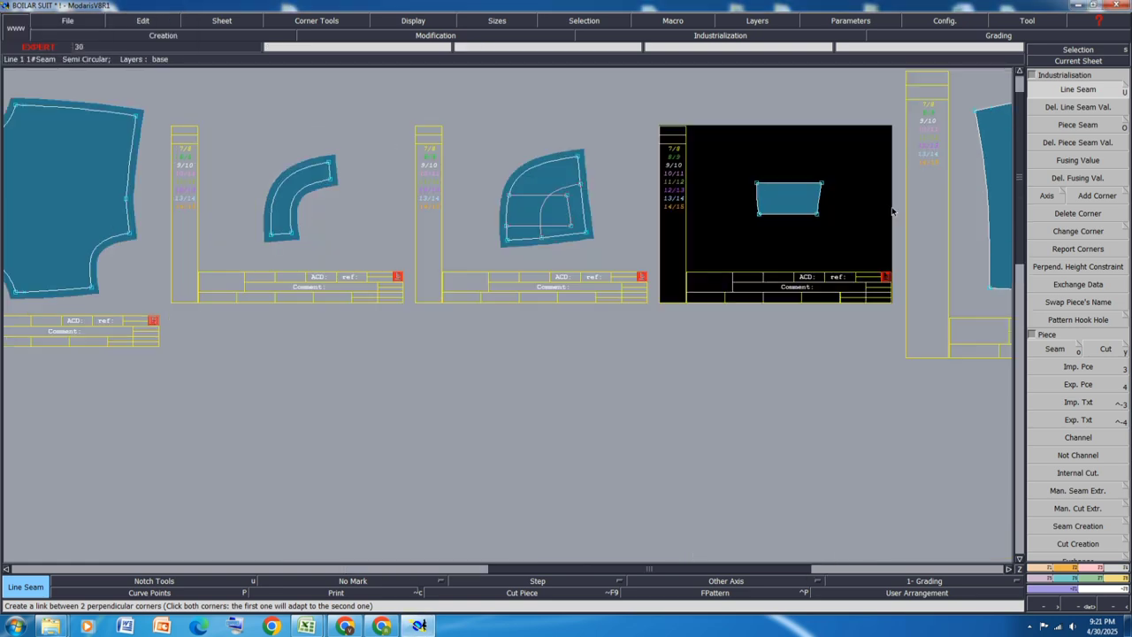
key(c)
click(803, 208)
click(825, 429)
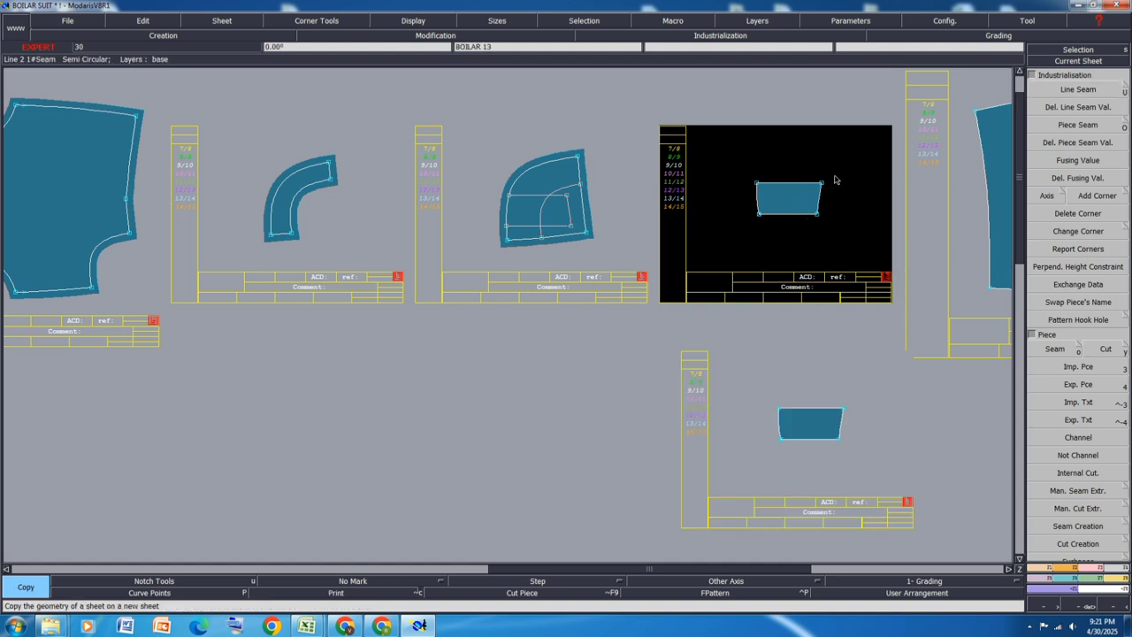
Add a 1 cm line seam to all edges of the original small trapezoid piece
key(u)
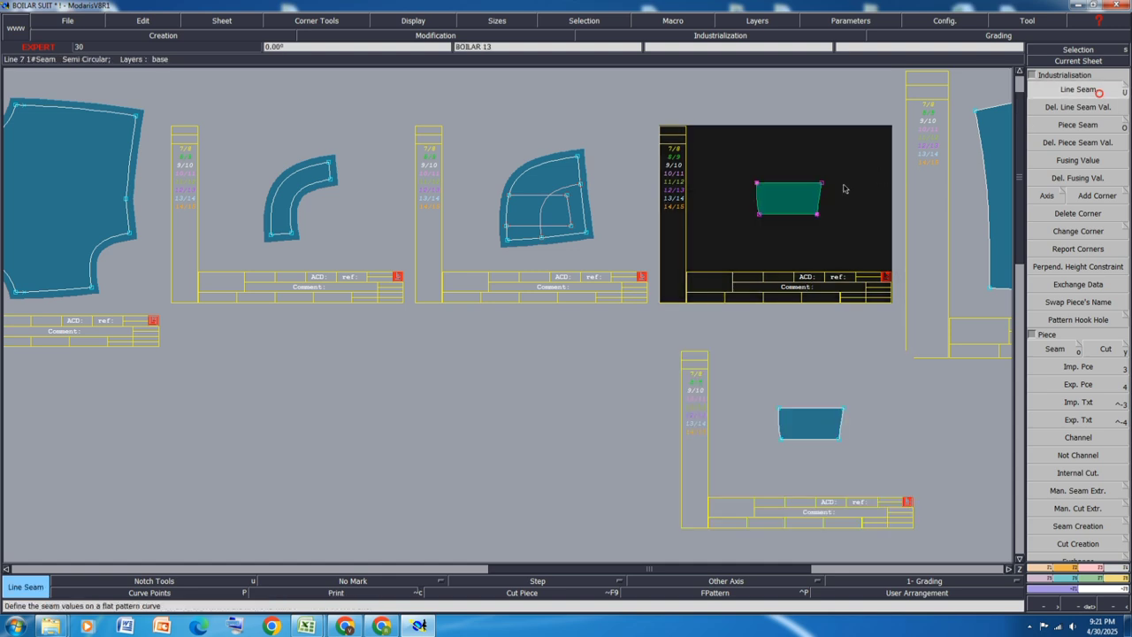
click(817, 184)
key(Return)
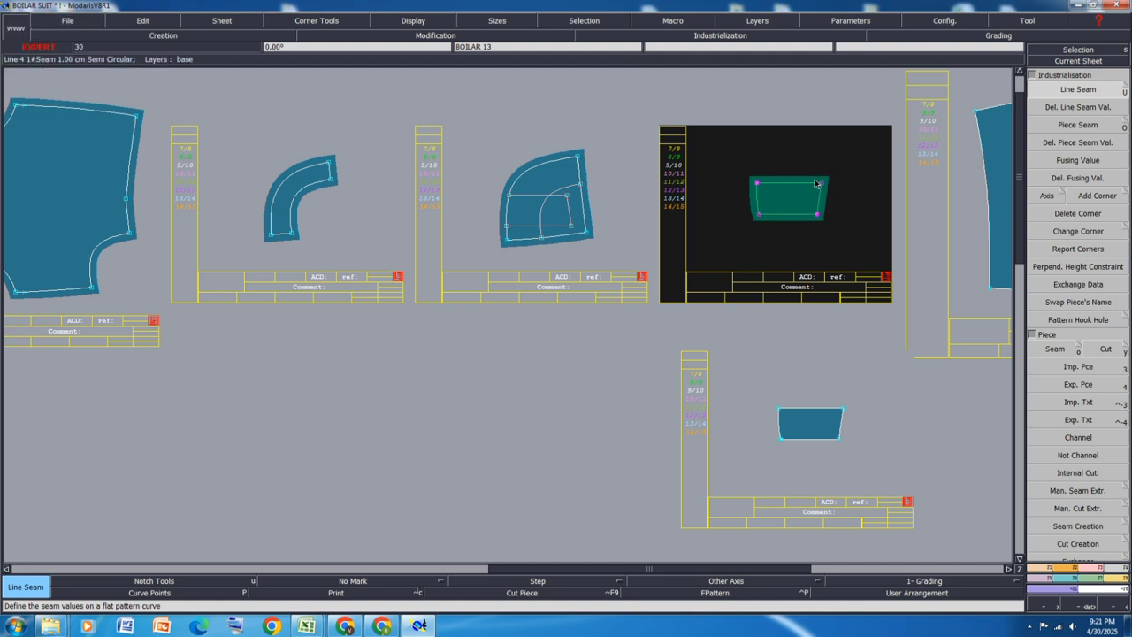
Set the line seam on the trapezoid piece's right slanted edge to 2 cm at both beginning and end
click(819, 194)
key(Tab)
text(2)
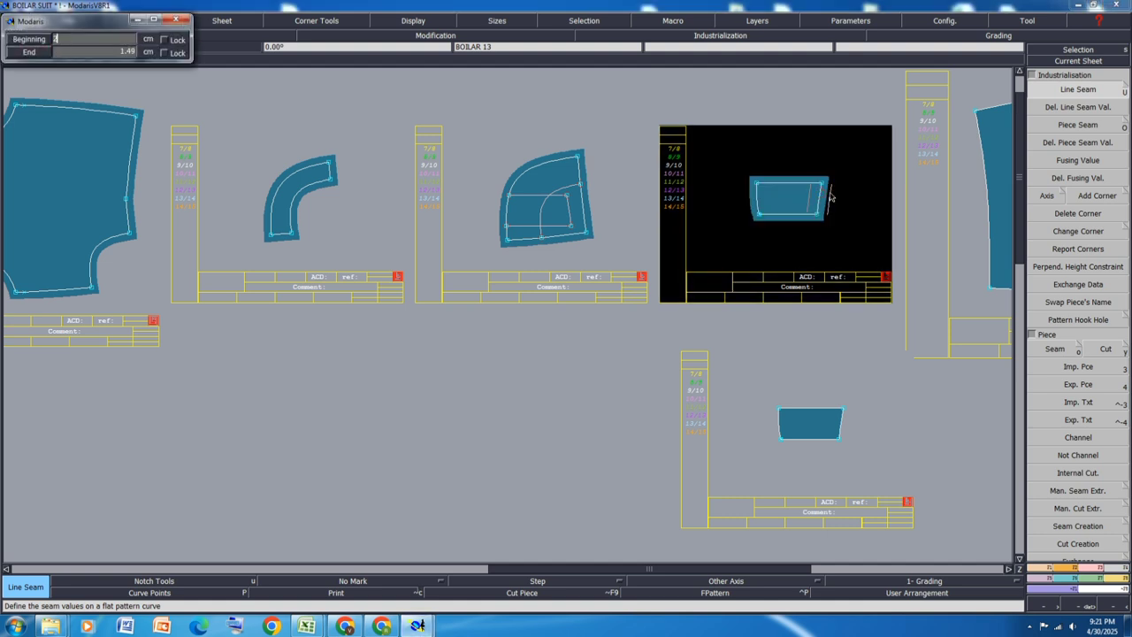
key(Tab)
text(2)
key(Return)
Add a 1 cm line seam to all edges of the leg panel with the scooped corner, beside the small trapezoid piece
scroll(548, 214, down, 2)
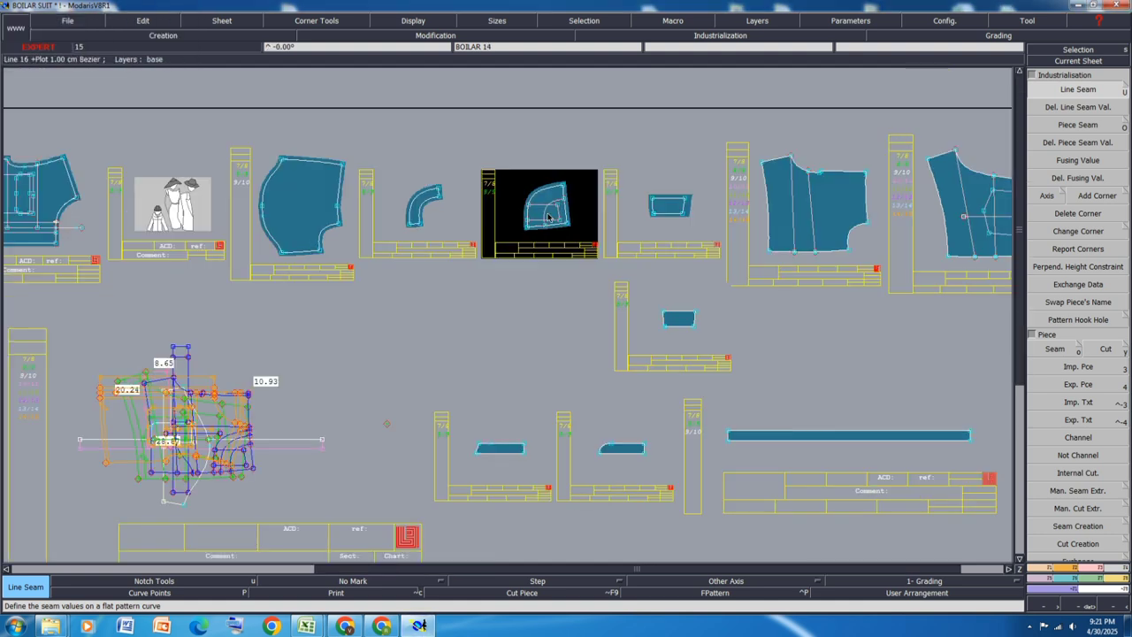
click(791, 159)
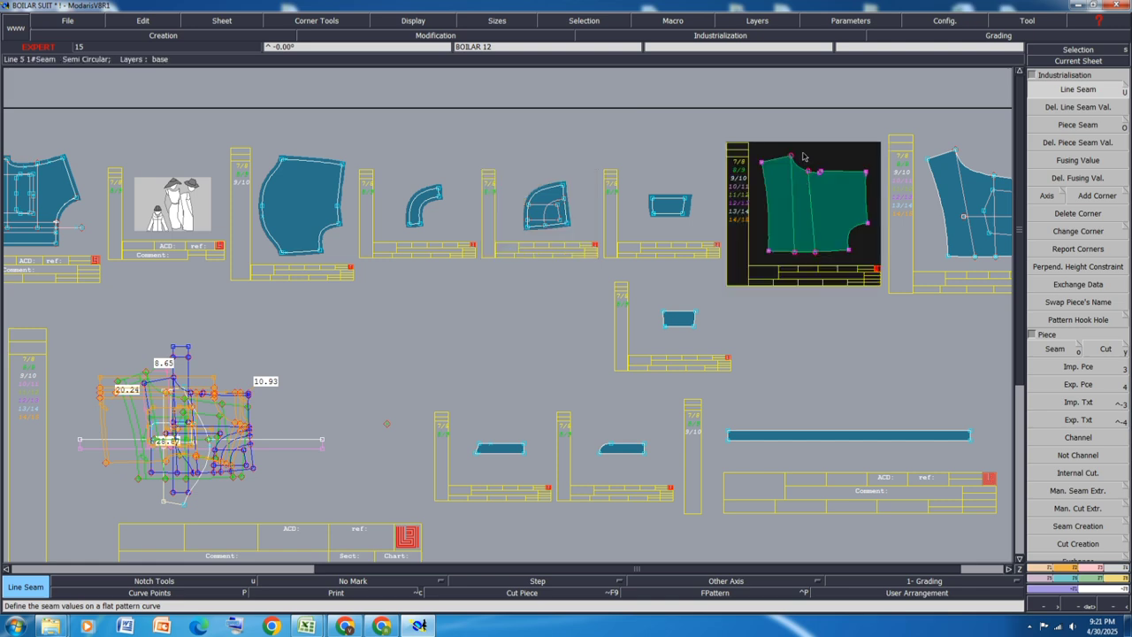
click(790, 159)
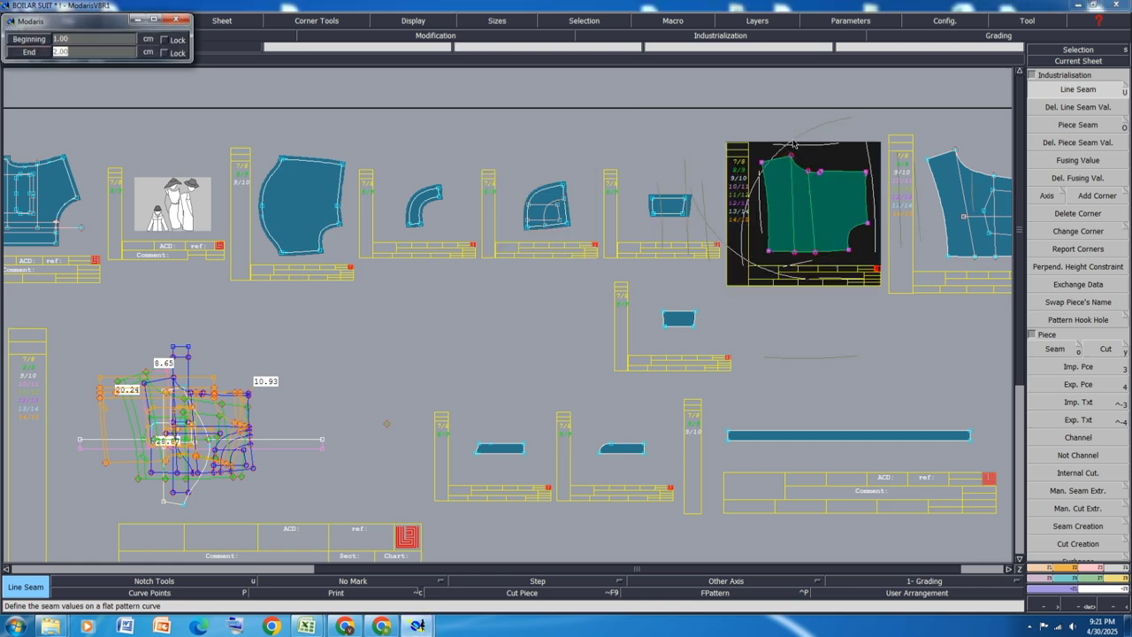
key(Return)
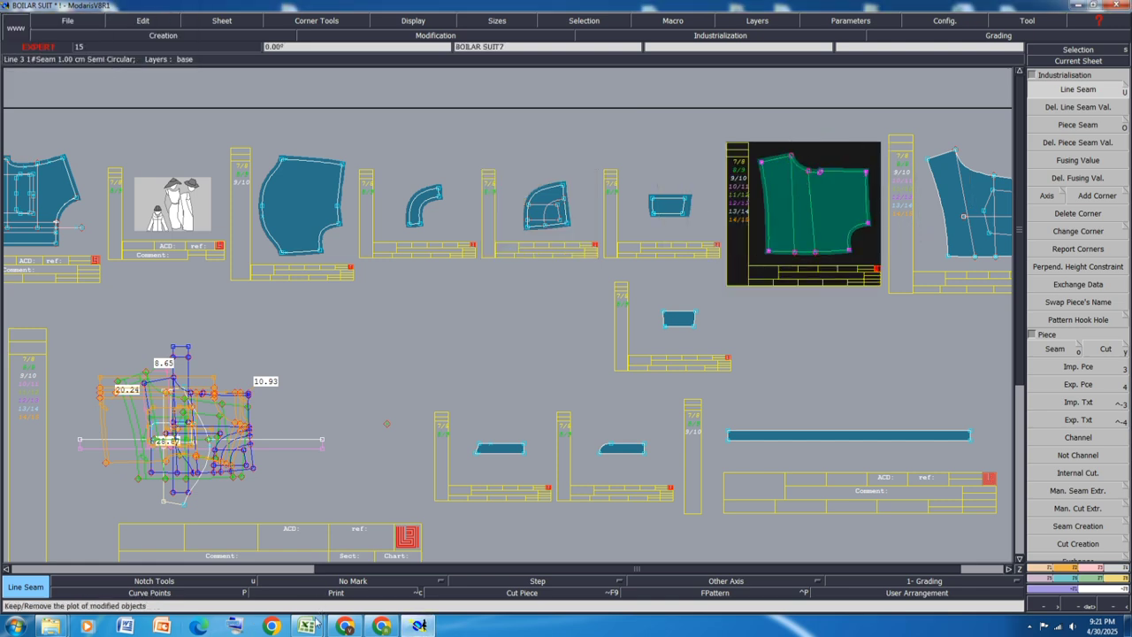
Switch to Excel and examine the measuring points in the graded spec sheet, including Sleeve Hem Height, and return to Modaris
mouse_move(318, 628)
click(376, 562)
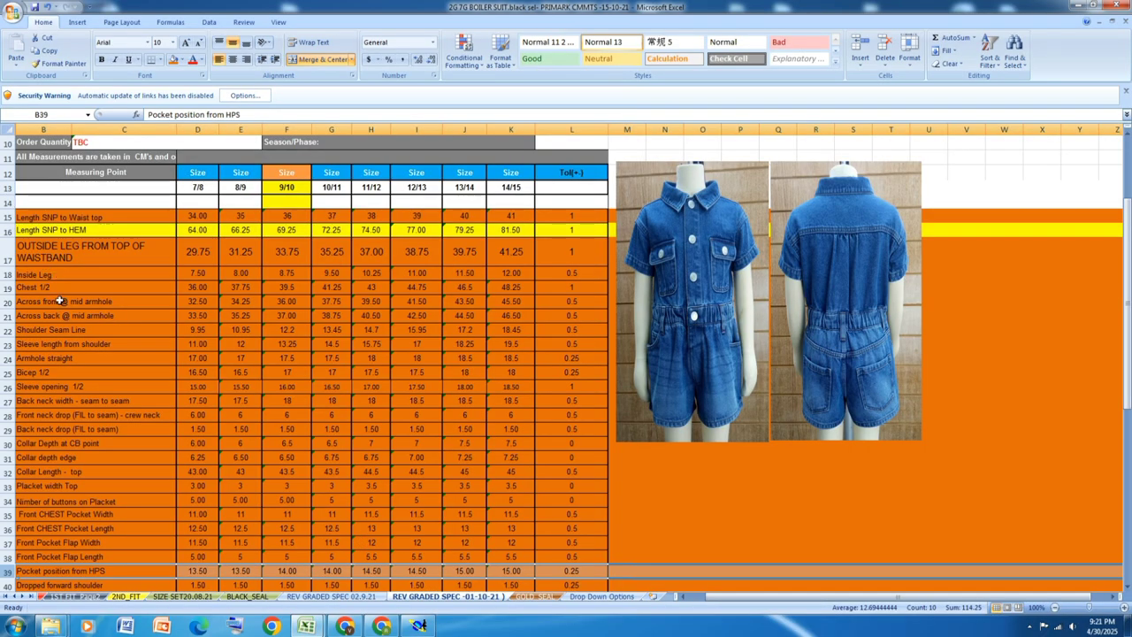
scroll(134, 277, down, 1)
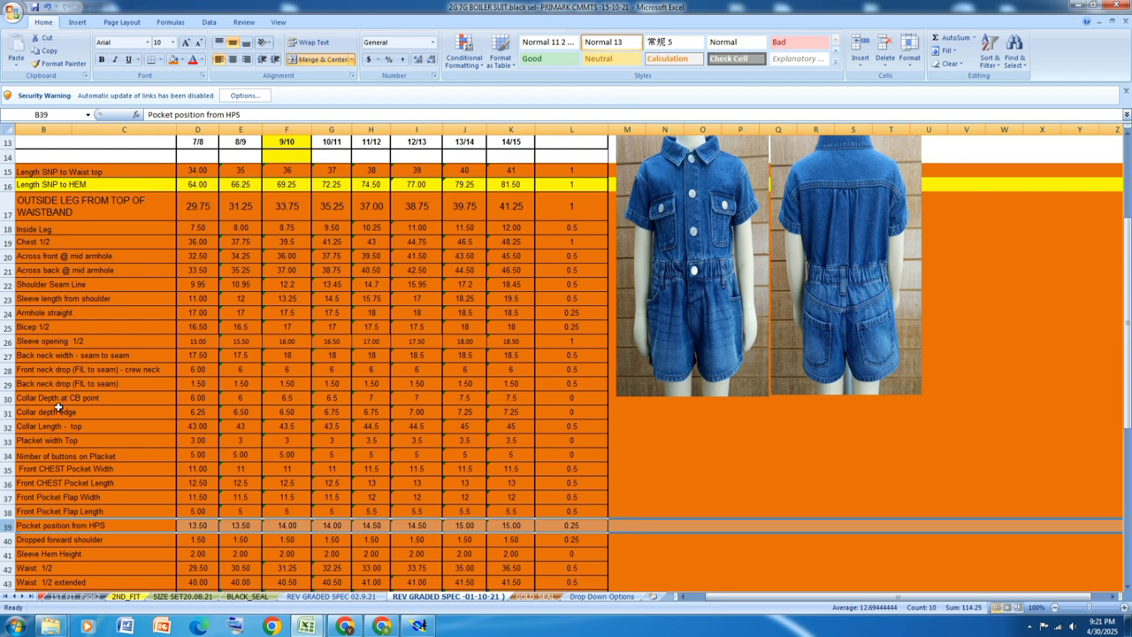
click(66, 554)
scroll(225, 301, down, 2)
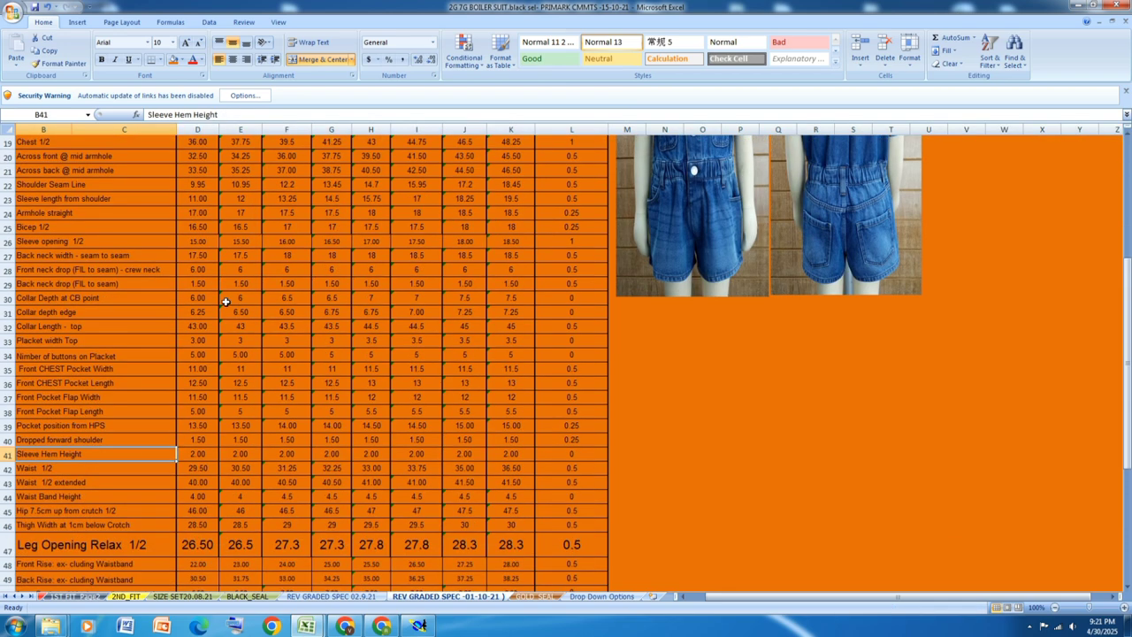
scroll(226, 302, down, 3)
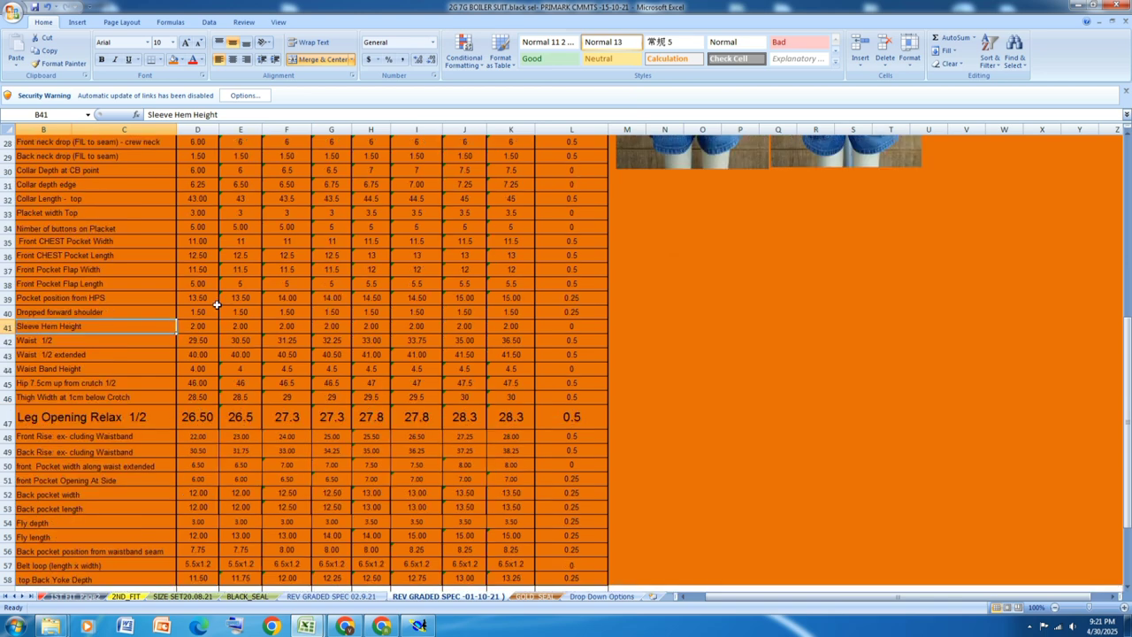
scroll(216, 305, down, 1)
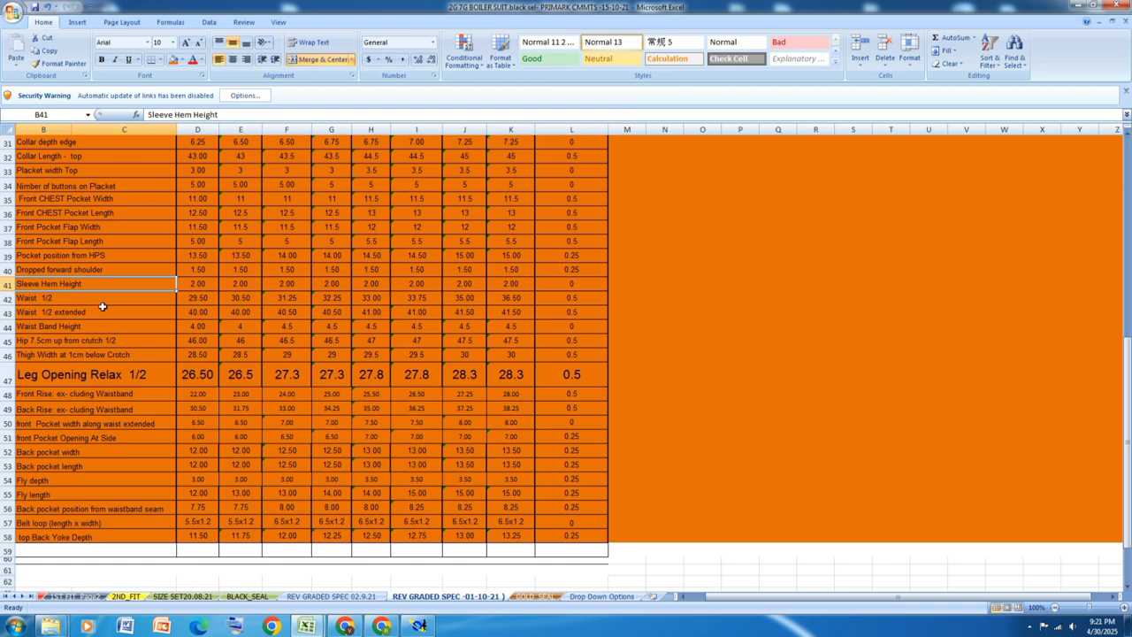
scroll(103, 306, up, 5)
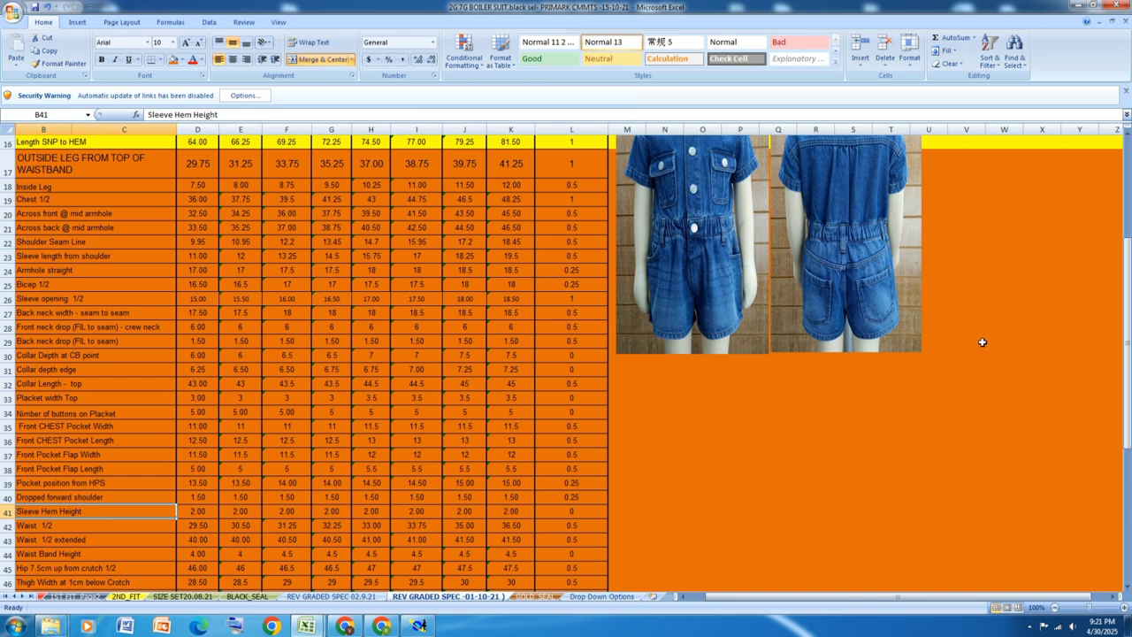
scroll(896, 339, up, 1)
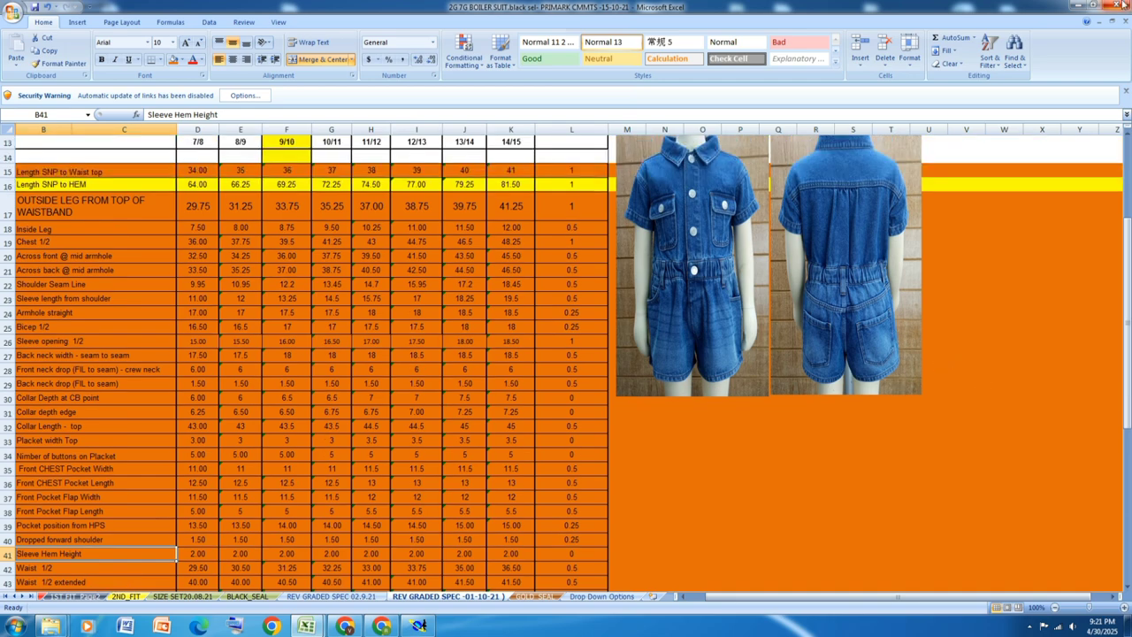
click(1091, 6)
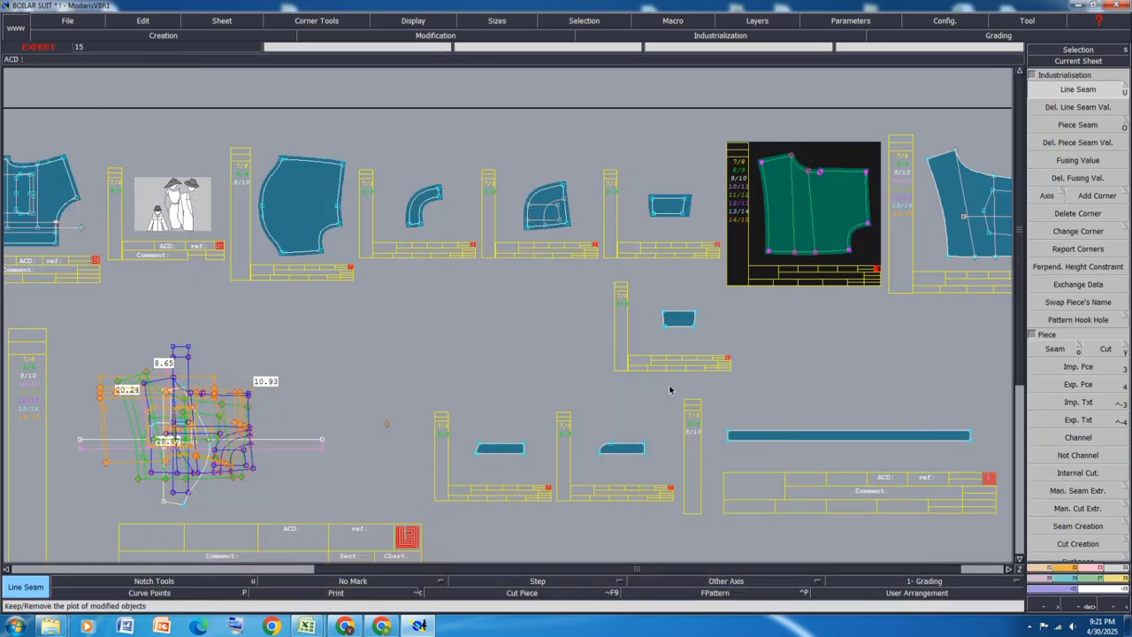
Set the line seam on the left edge of the leg panel with the scooped corner to 1.25 cm at both ends
click(766, 215)
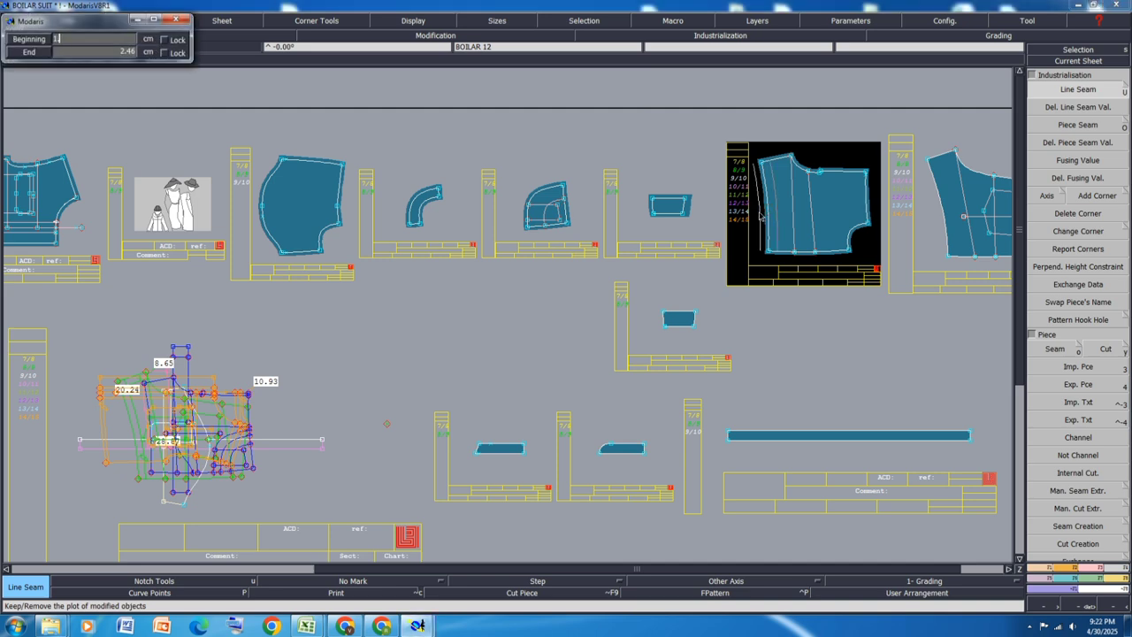
key(Return)
text(1)
key(Return)
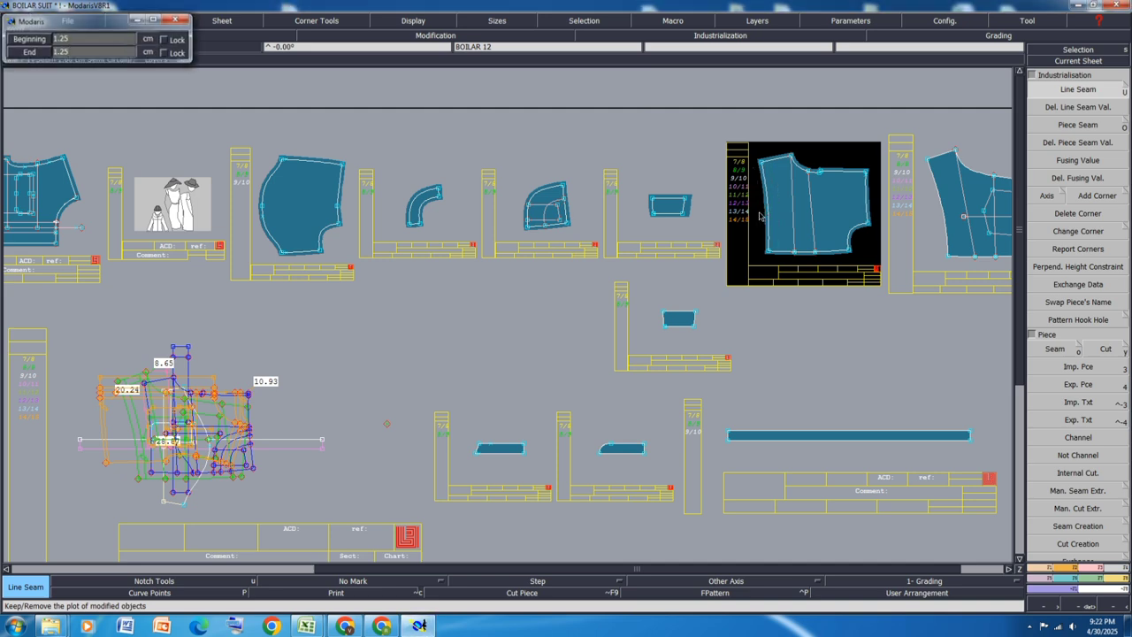
Add a 1 cm line seam to all edges of the leg panel that carries the patch pocket outline
scroll(792, 224, up, 2)
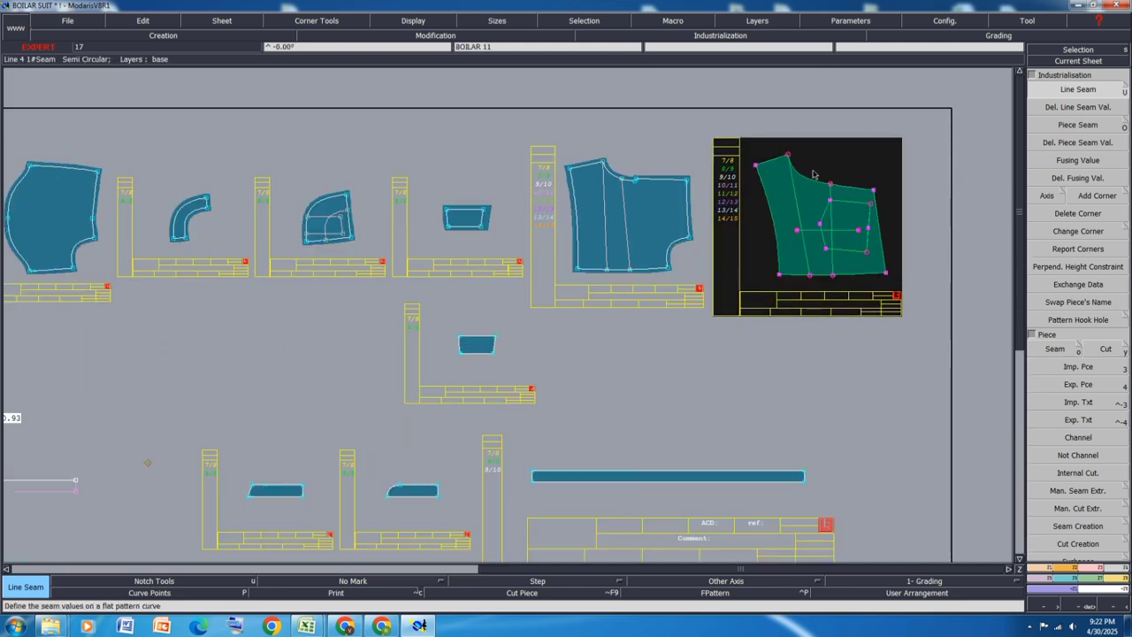
click(790, 153)
key(Down)
text(1)
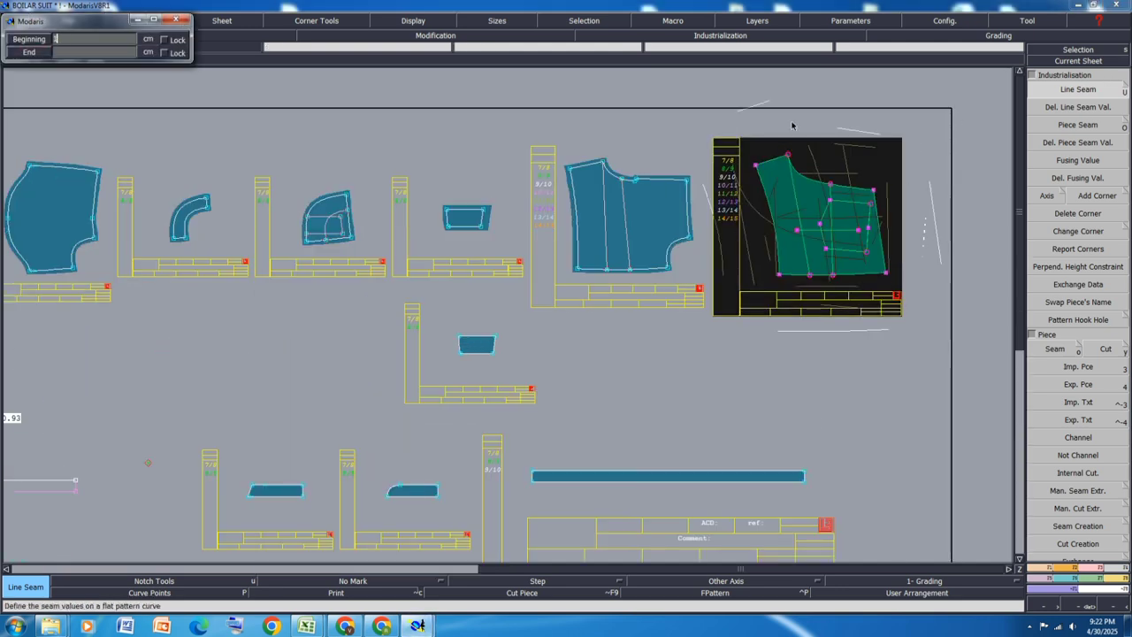
key(Down)
text(1)
key(Return)
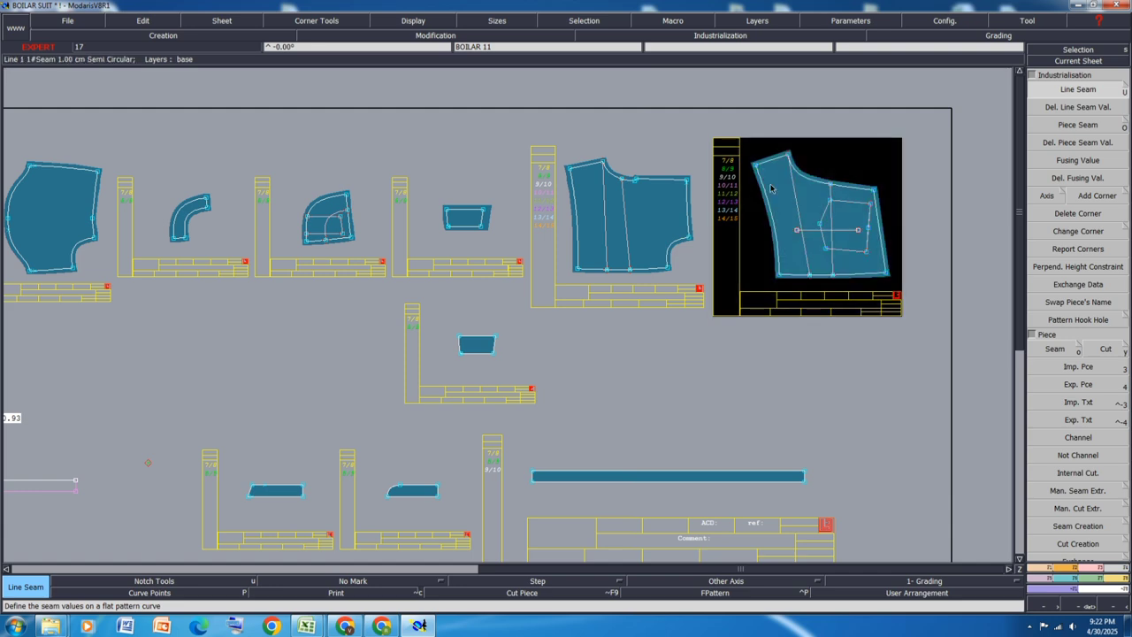
Set the left-edge line seam of the leg panel with the patch pocket outline to 2.50 cm and widen the neighbouring leg panel's left-edge seam likewise
click(755, 196)
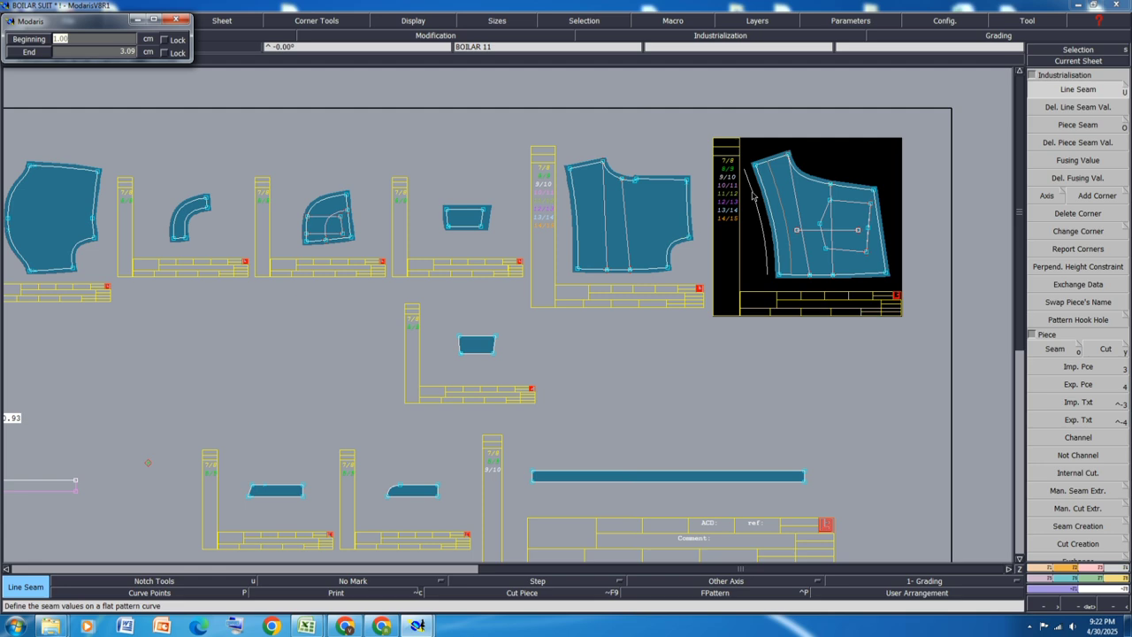
key(Return)
key(Return)
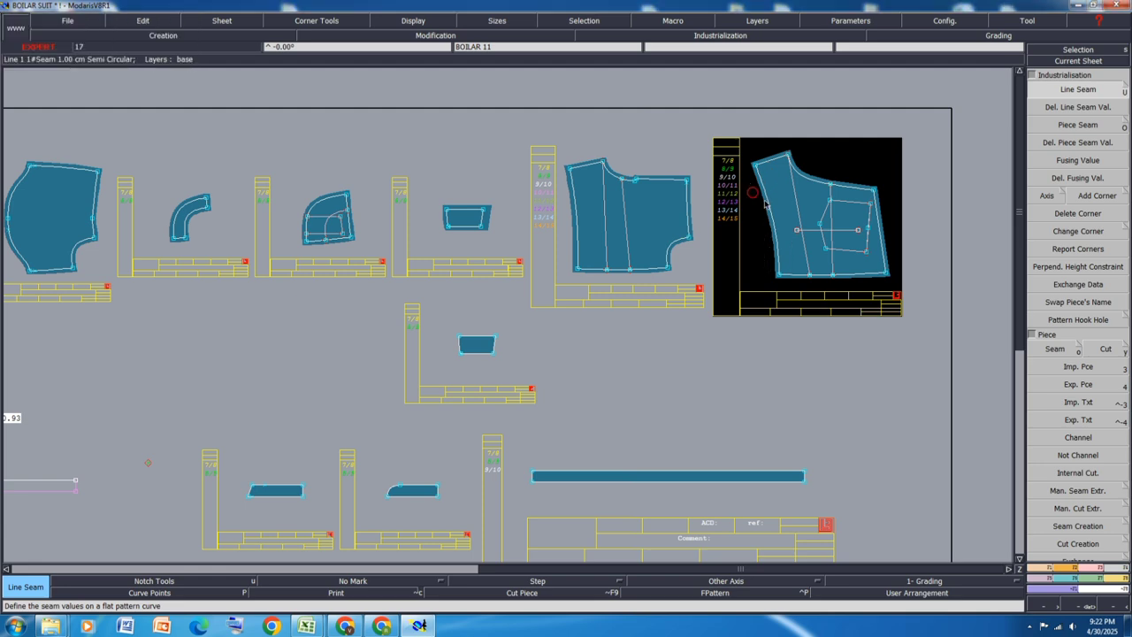
click(769, 203)
key(Tab)
text(2)
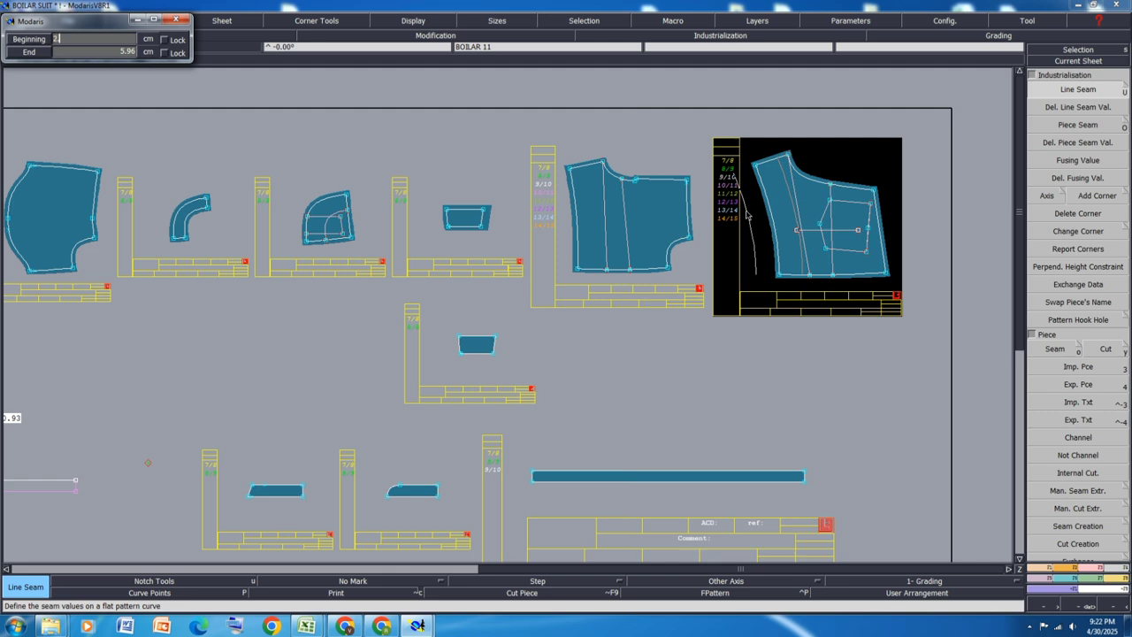
text(.50)
key(Return)
text(2.50)
key(Return)
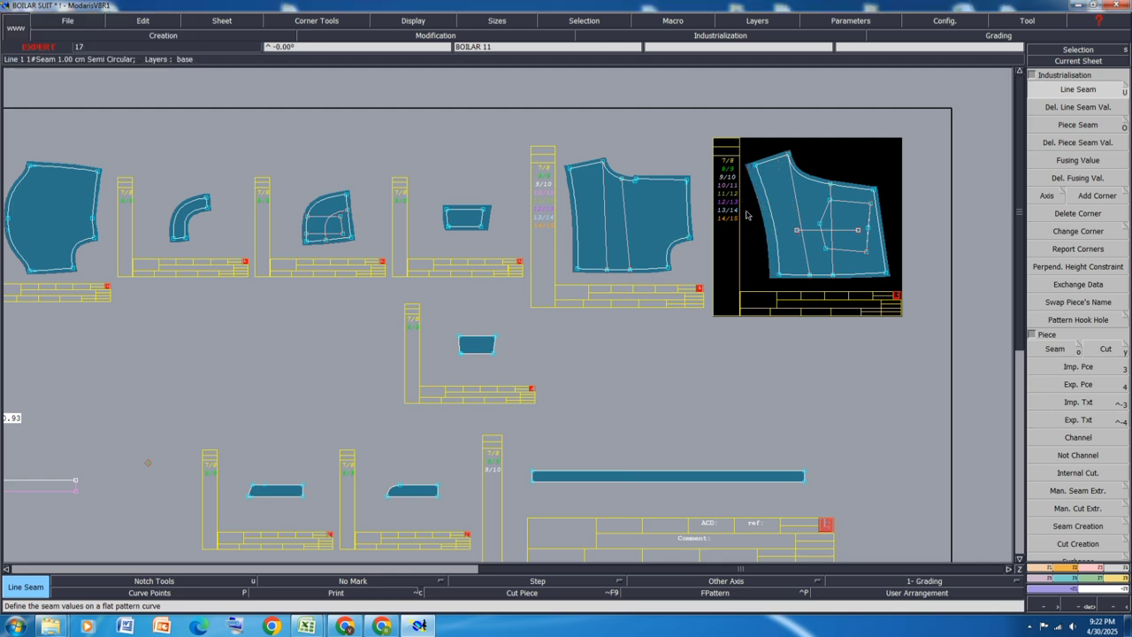
click(576, 217)
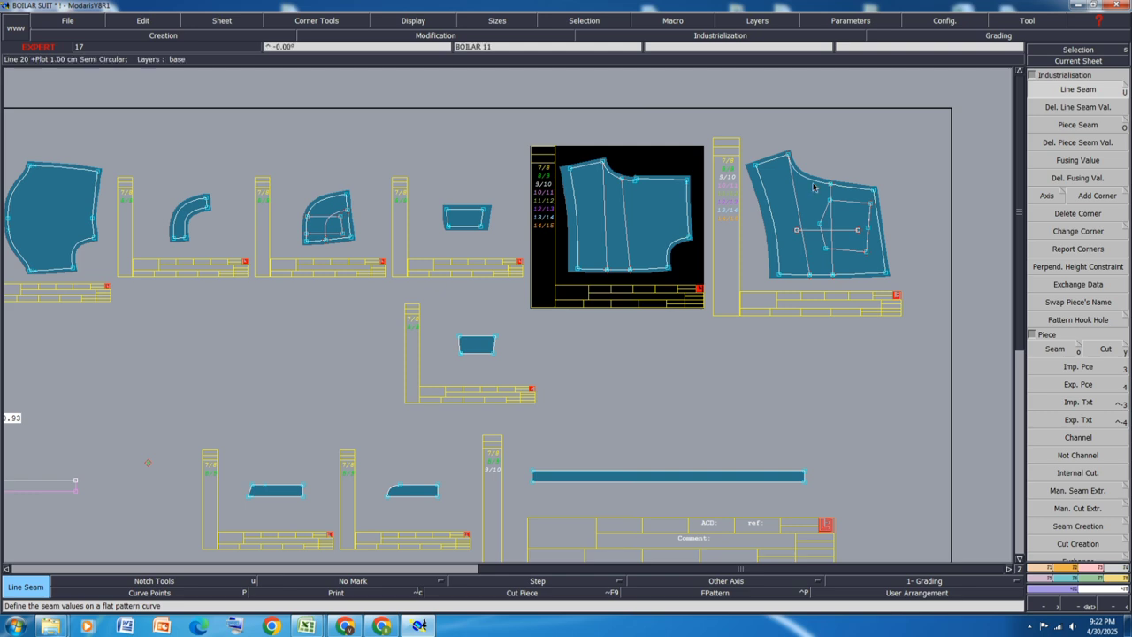
Add a 1 cm line seam to all edges of the narrow tapered piece in the middle row
scroll(809, 184, down, 3)
scroll(38, 366, up, 2)
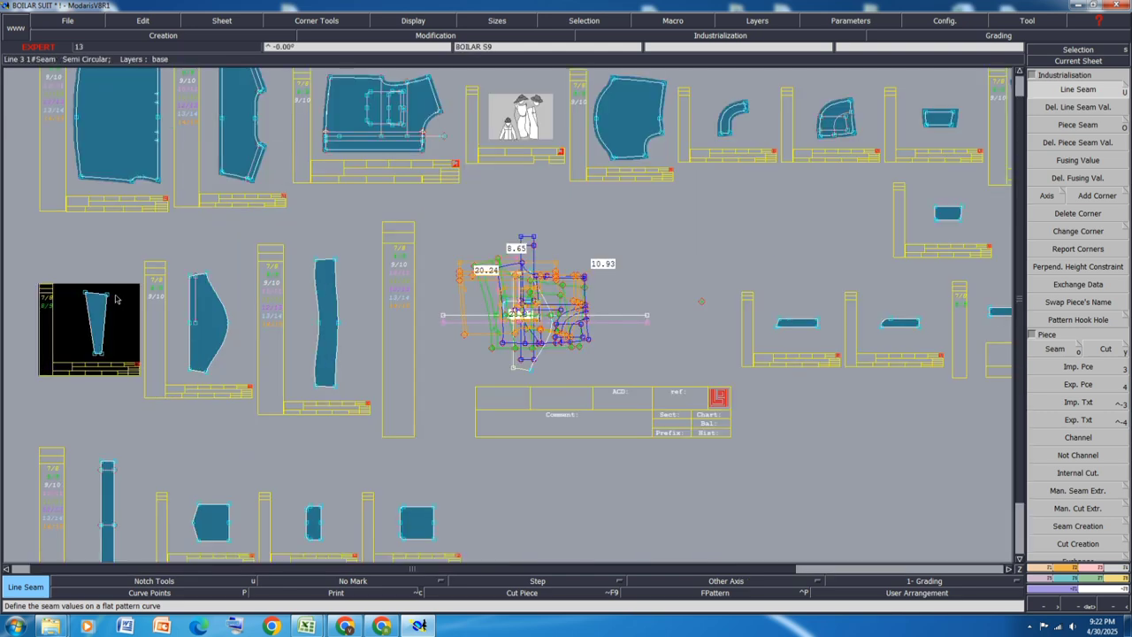
key(c)
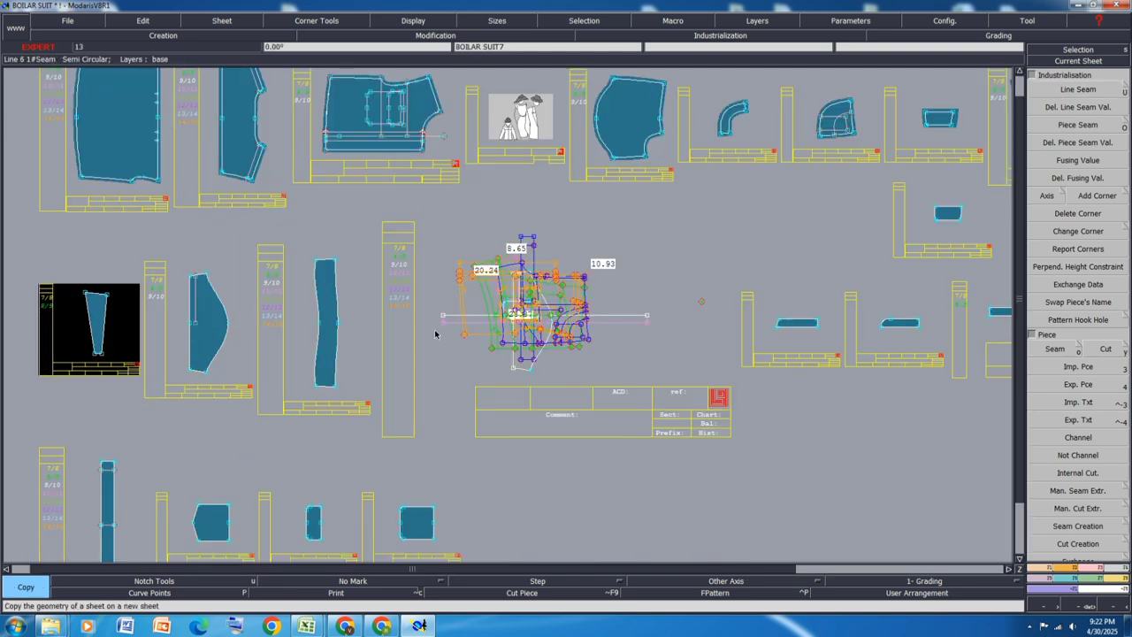
scroll(436, 331, down, 3)
scroll(267, 331, up, 5)
click(270, 299)
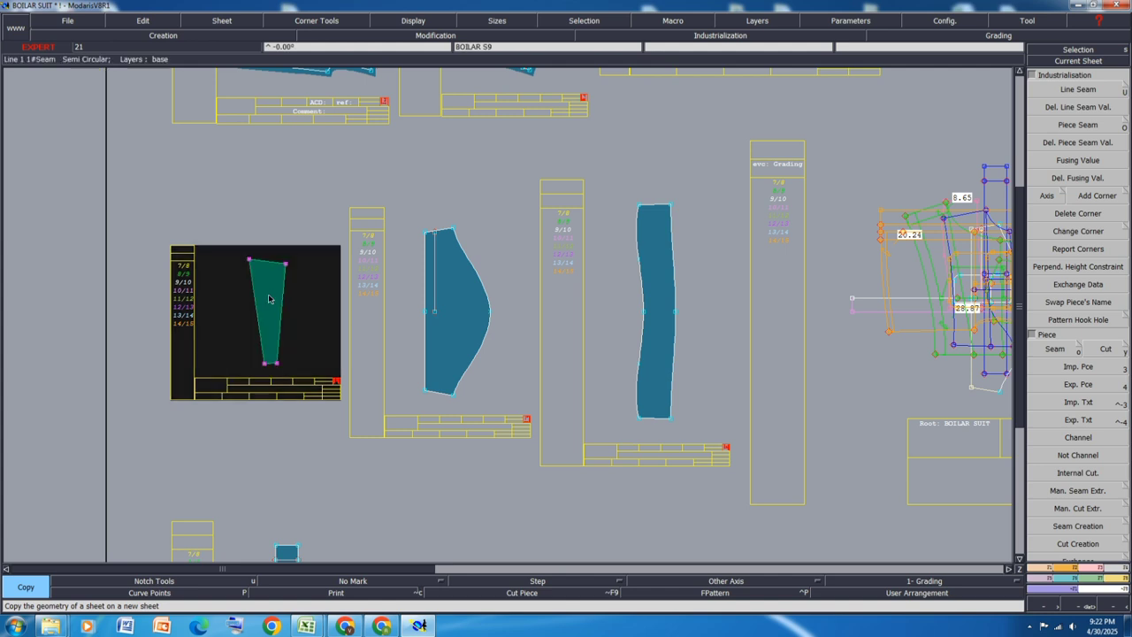
key(u)
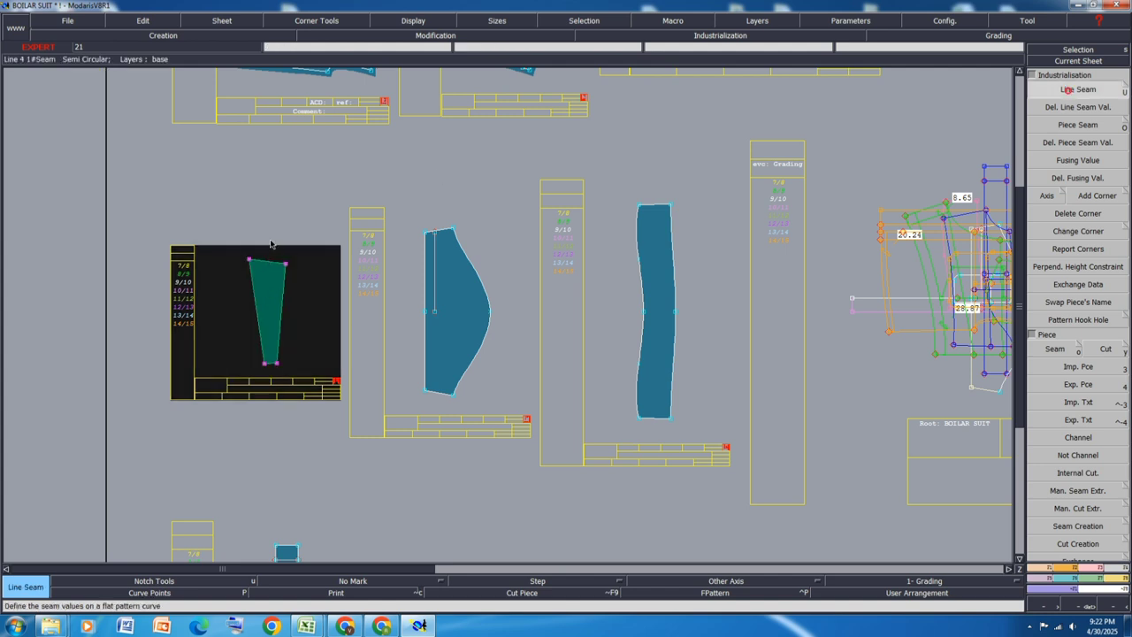
click(252, 265)
text(1)
key(Tab)
text(1)
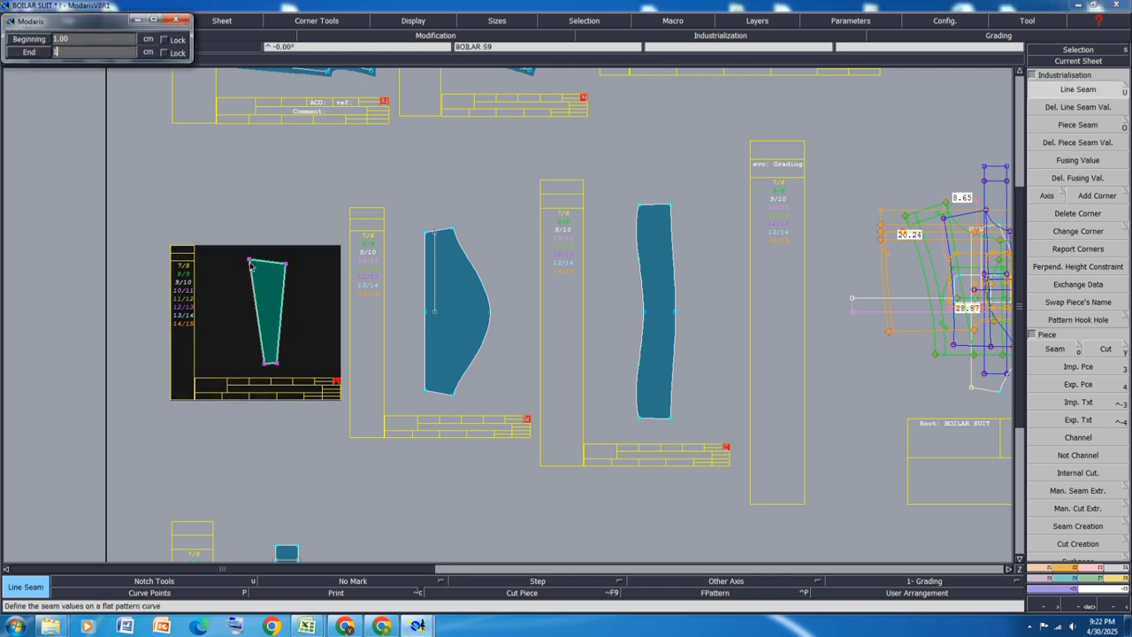
key(Return)
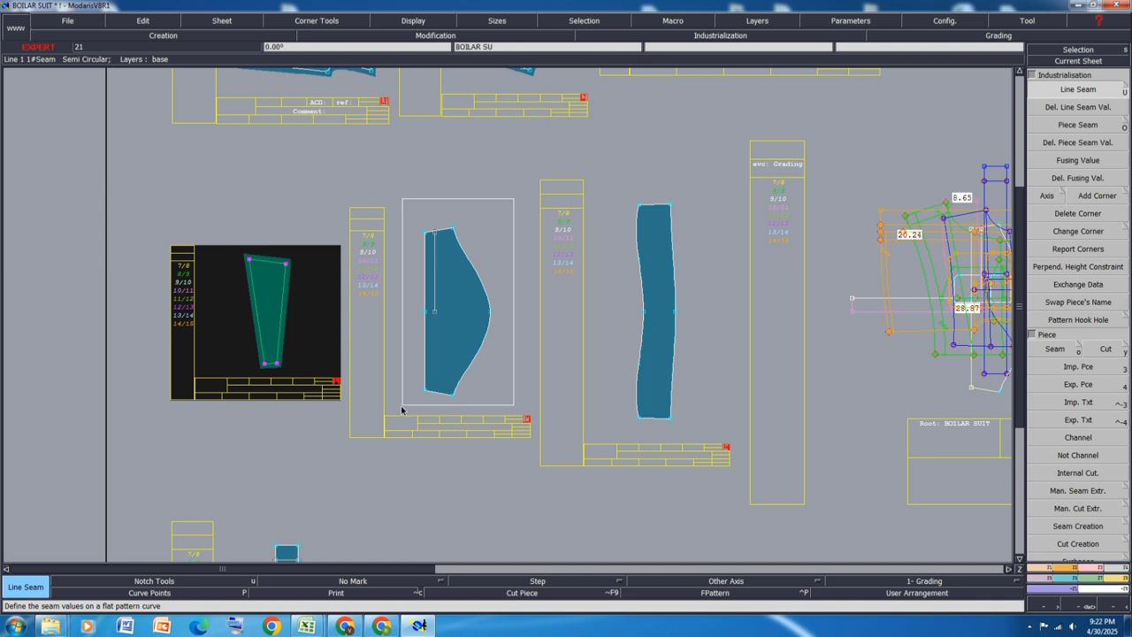
Add a 1 cm line seam around the sleeve piece and set the seam on its straight left edge to 3 cm at both ends
click(452, 232)
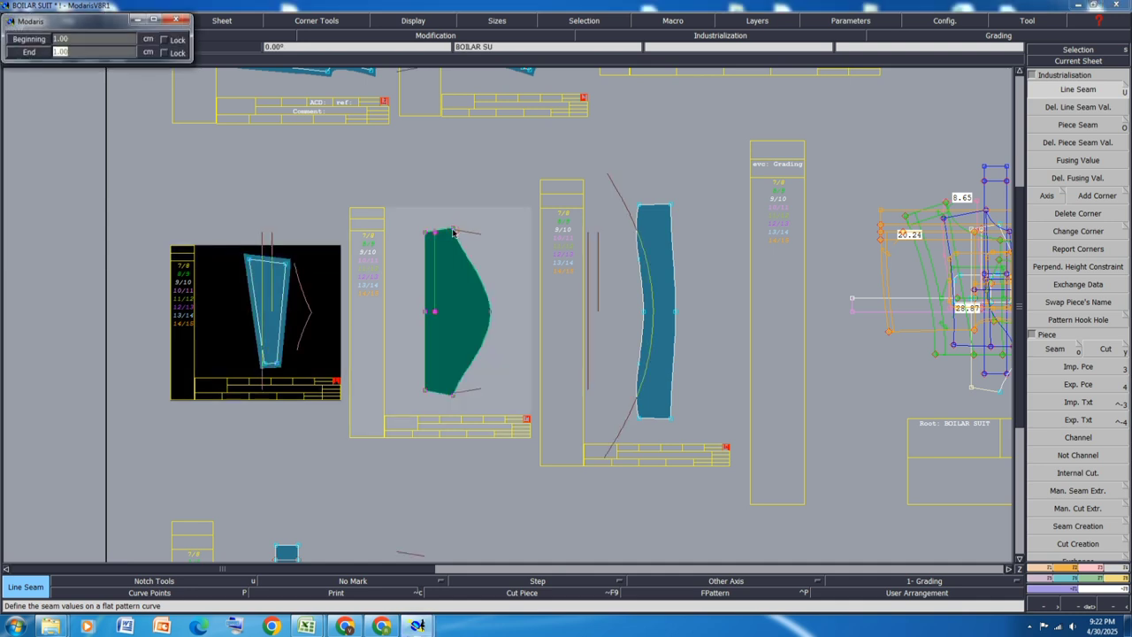
key(Return)
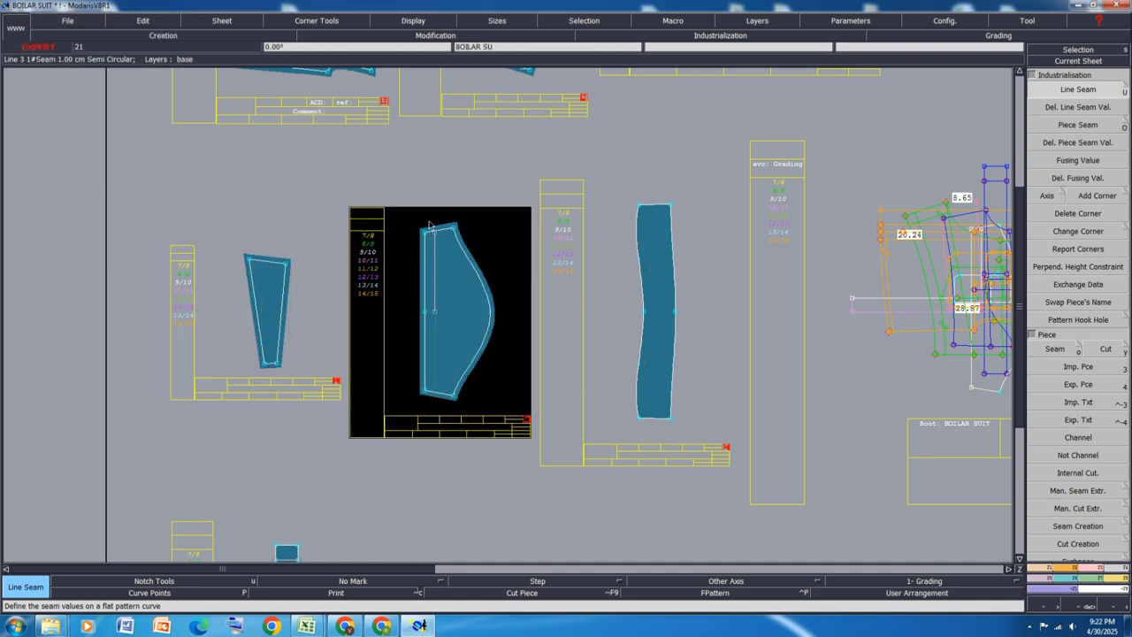
click(422, 302)
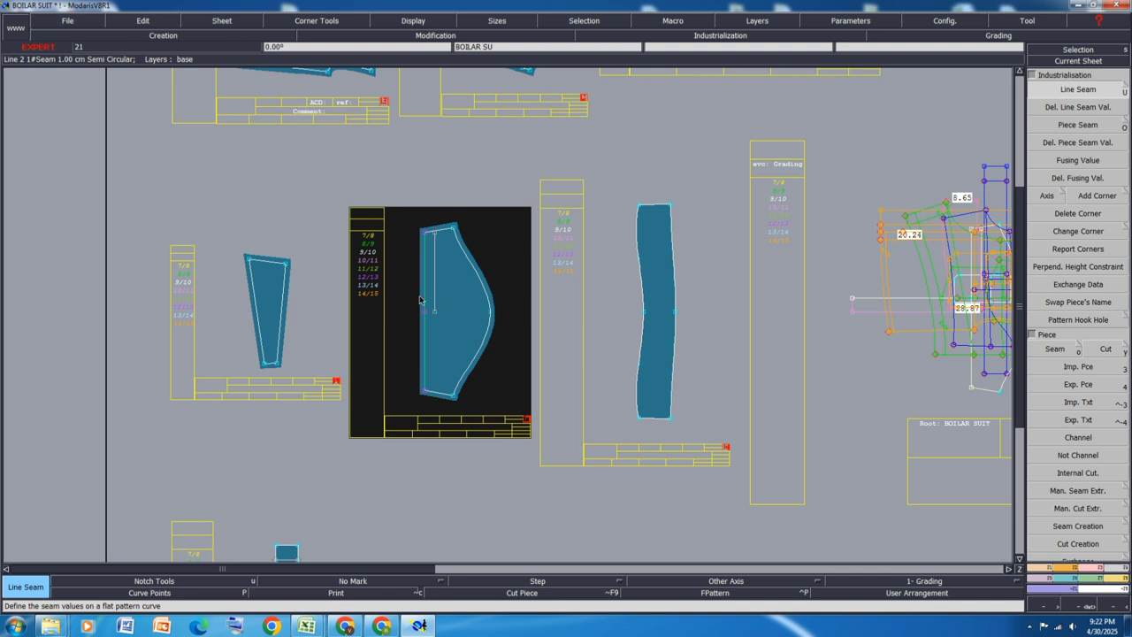
click(420, 300)
key(Return)
key(Return)
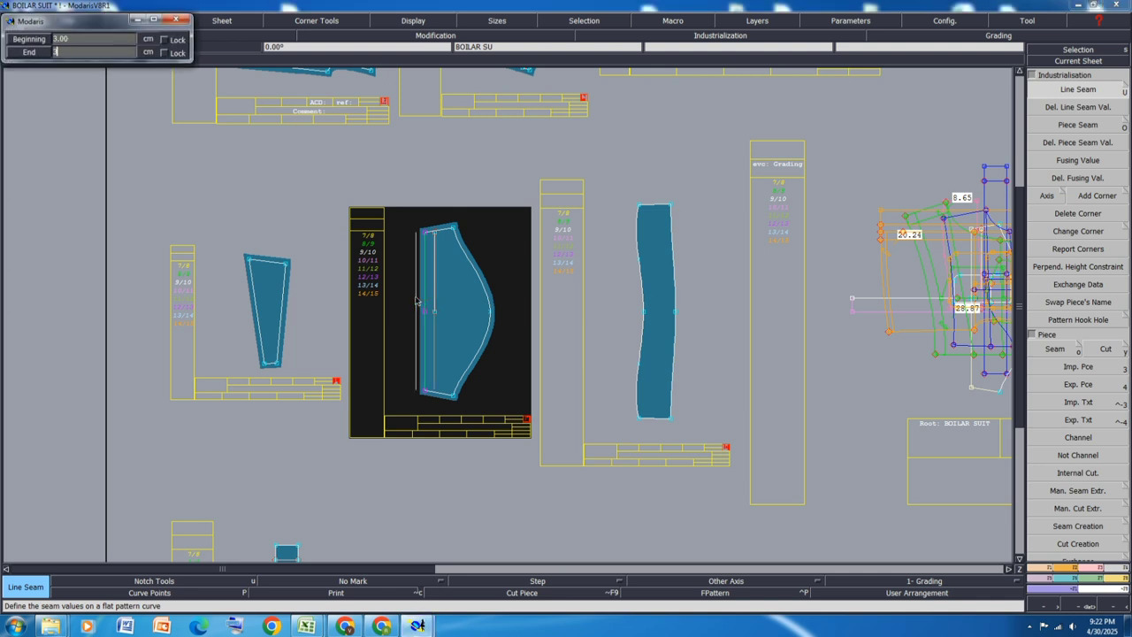
Copy the long curved strip piece onto a new sheet below and to the right of the original
key(ctrl+c)
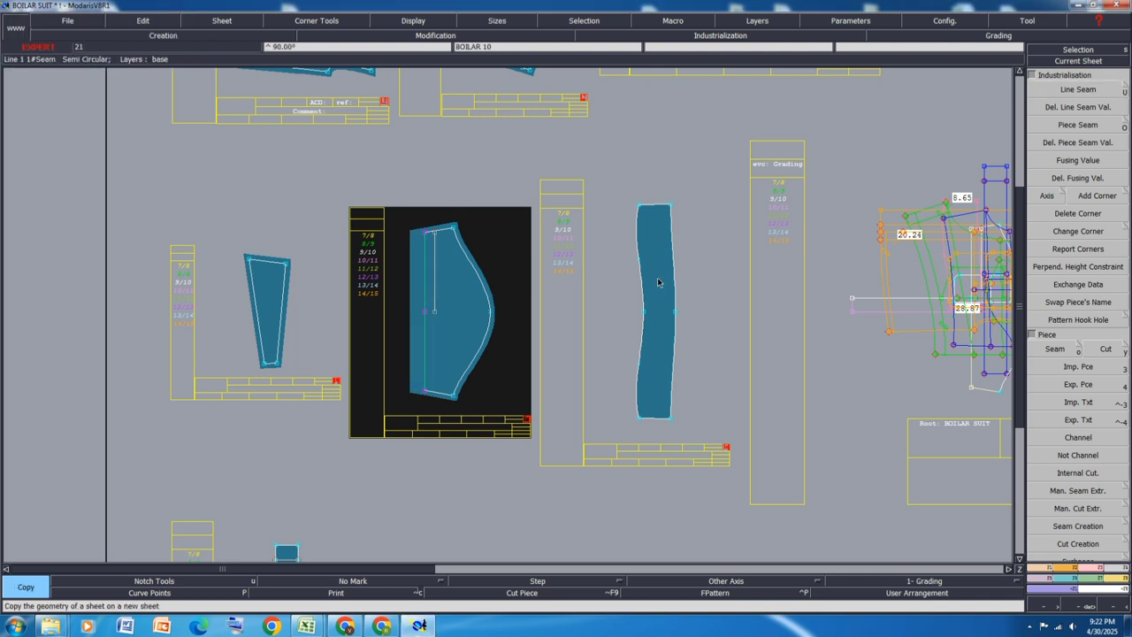
click(660, 278)
click(784, 440)
Add a 1.25 cm line seam to all edges of the original long curved strip piece
drag(609, 441, 699, 188)
click(652, 204)
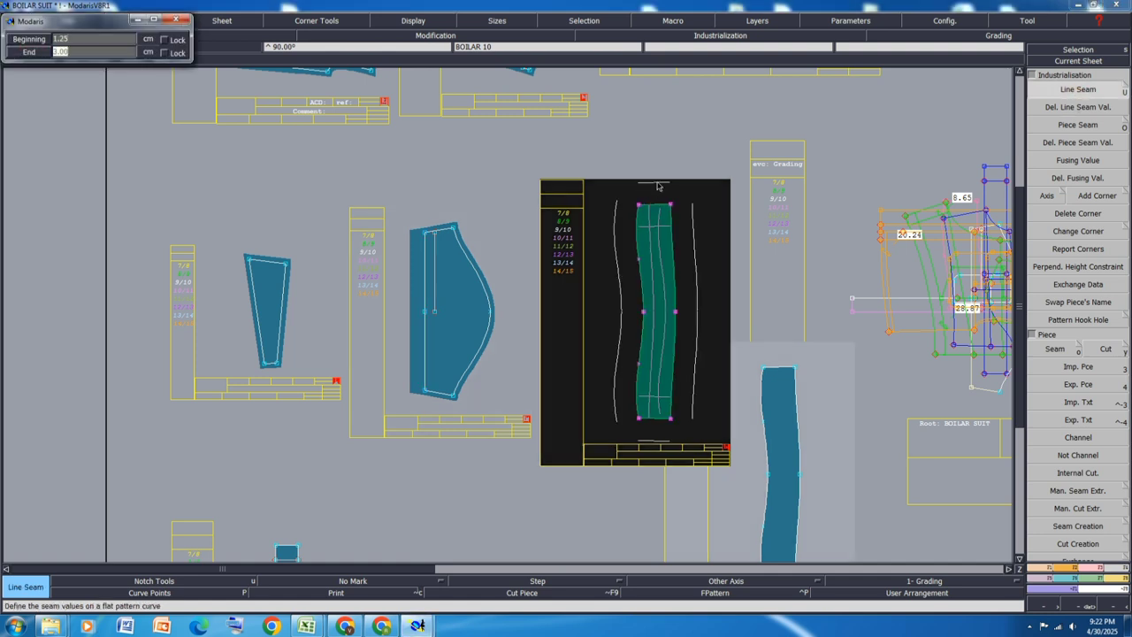
key(Return)
scroll(539, 248, down, 3)
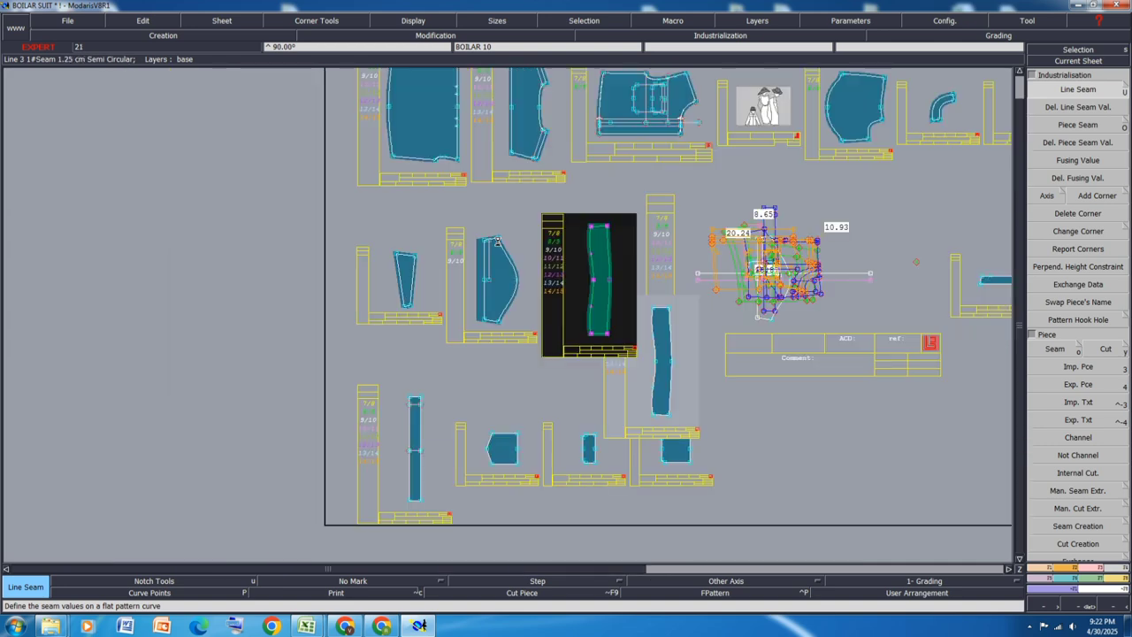
Copy the small narrow piece with the rounded end onto a new sheet below it and add a line seam around the original
scroll(762, 272, up, 1)
scroll(772, 268, up, 2)
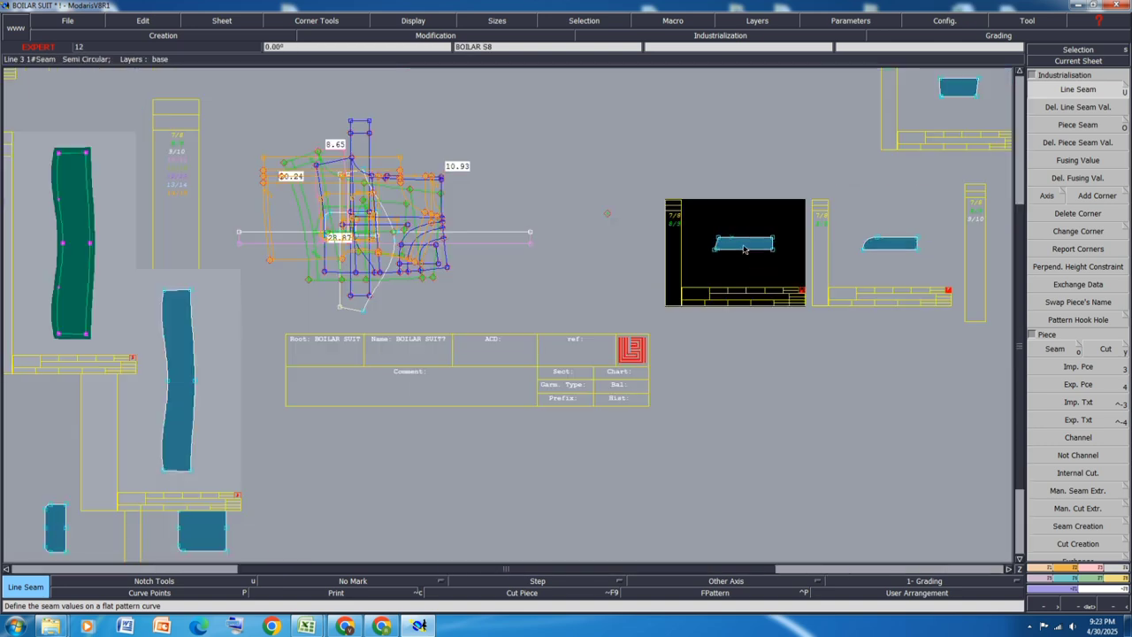
key(c)
click(892, 251)
click(921, 415)
click(867, 270)
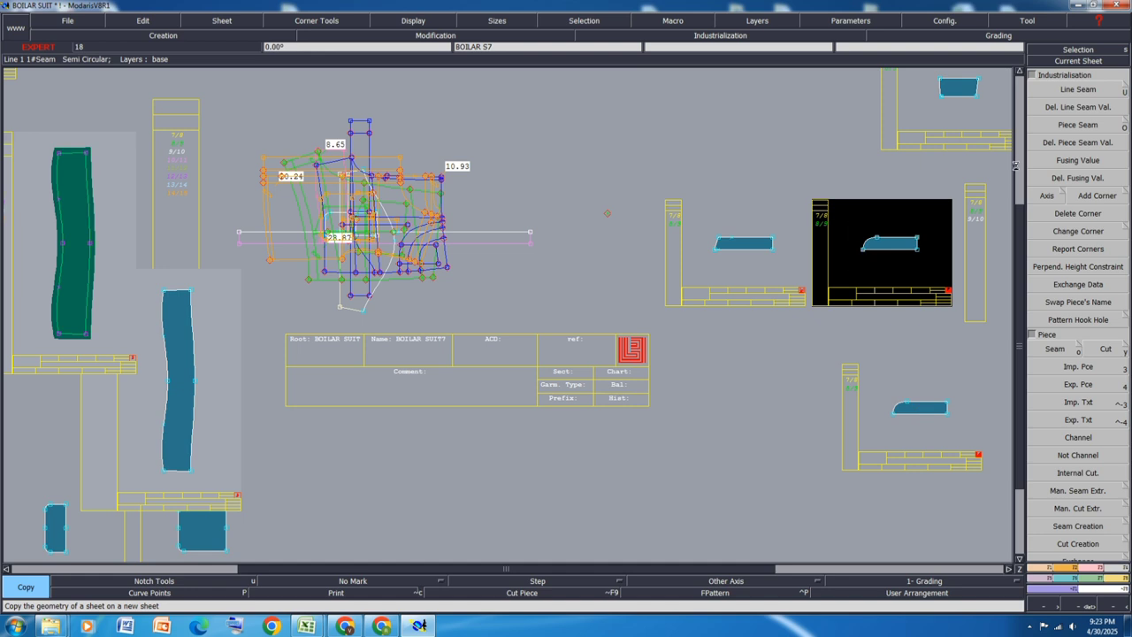
key(u)
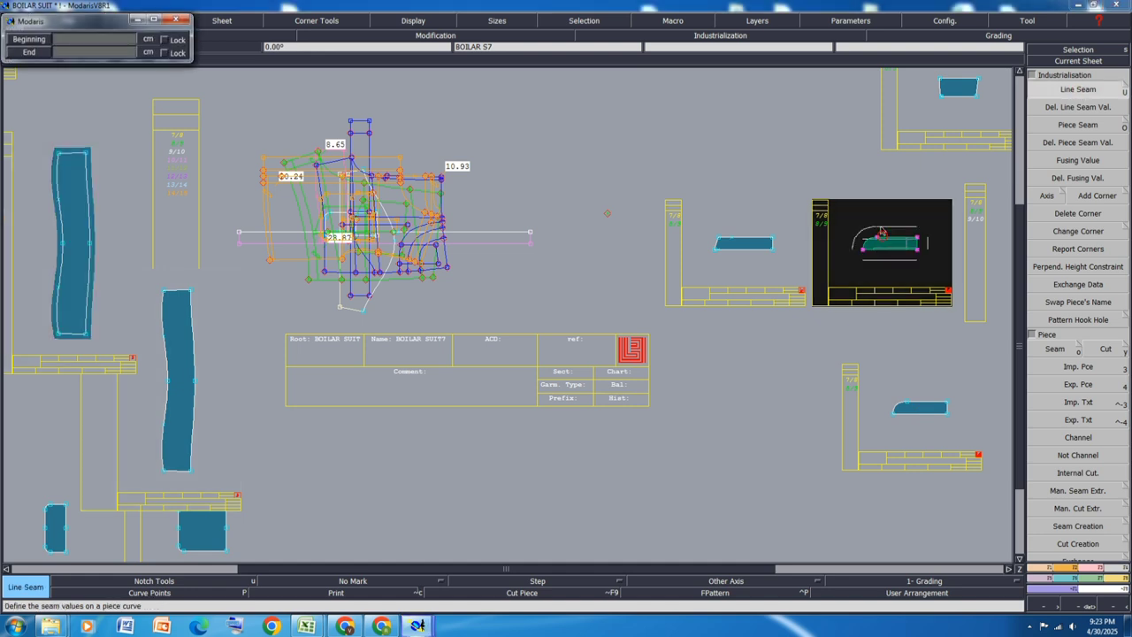
click(722, 278)
Mirror the small slant-ended strip piece across its upper long edge into a full symmetrical piece with Sym 2Pts
click(1048, 579)
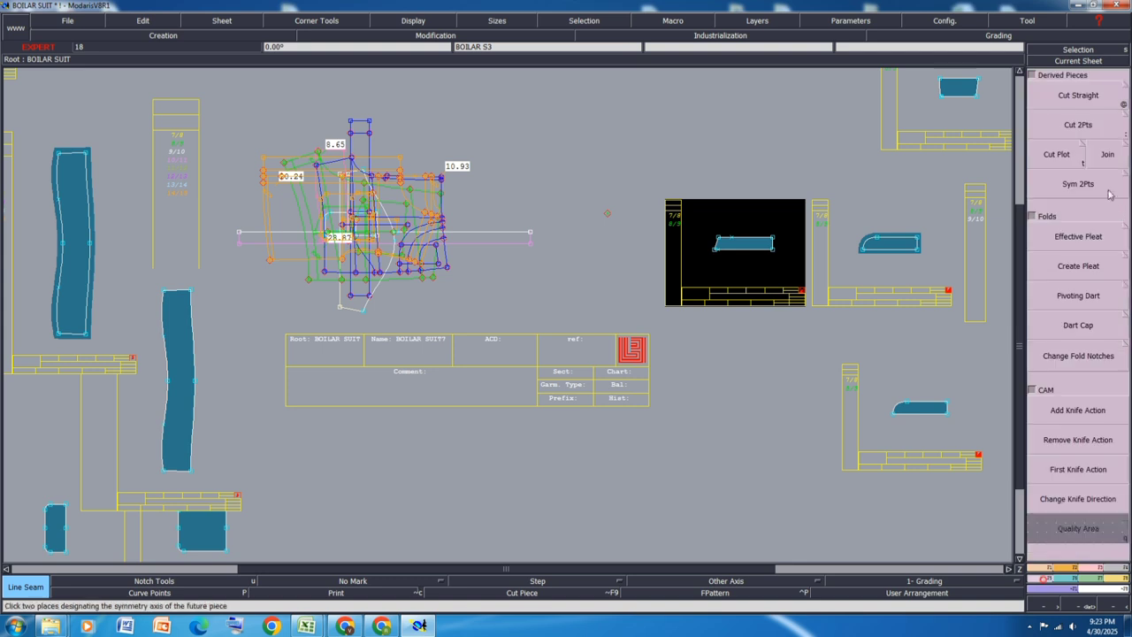
click(1104, 186)
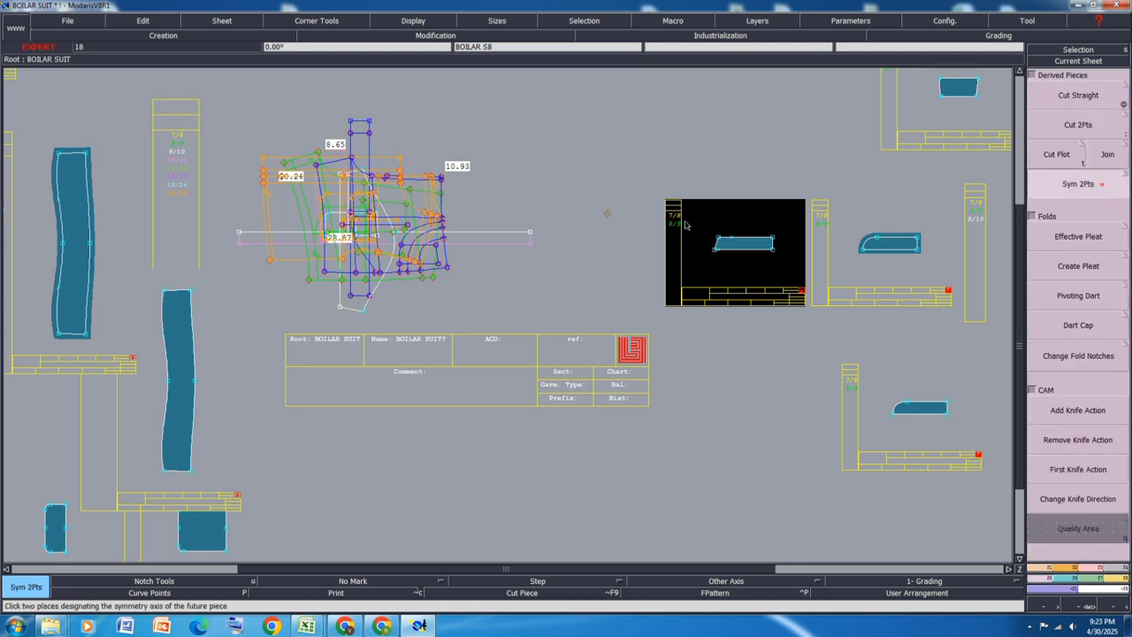
click(772, 237)
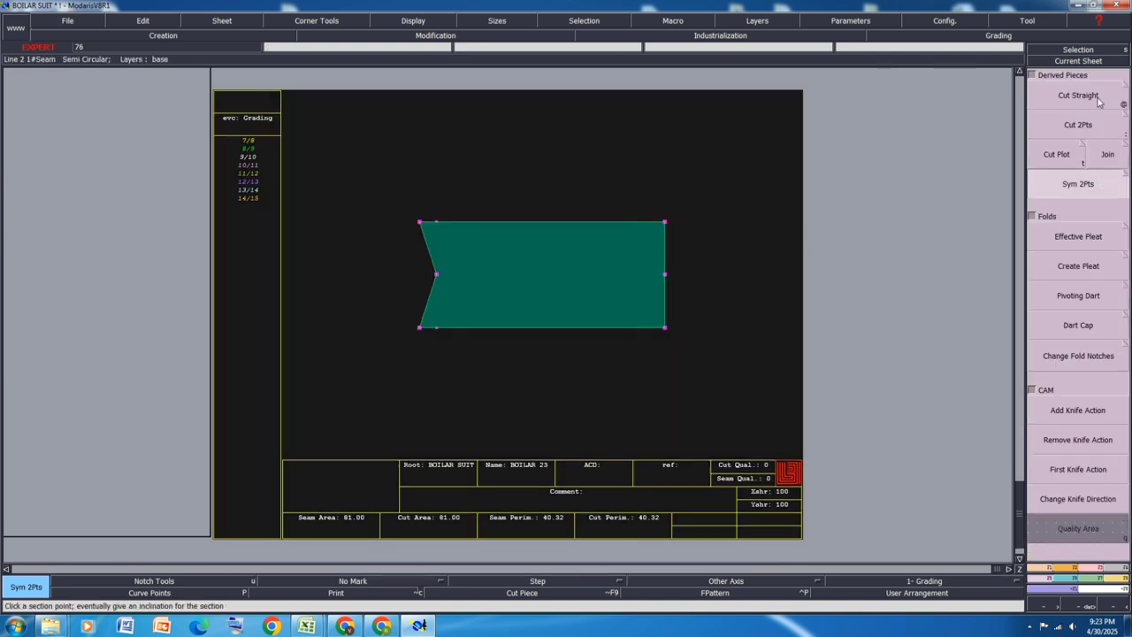
click(1099, 100)
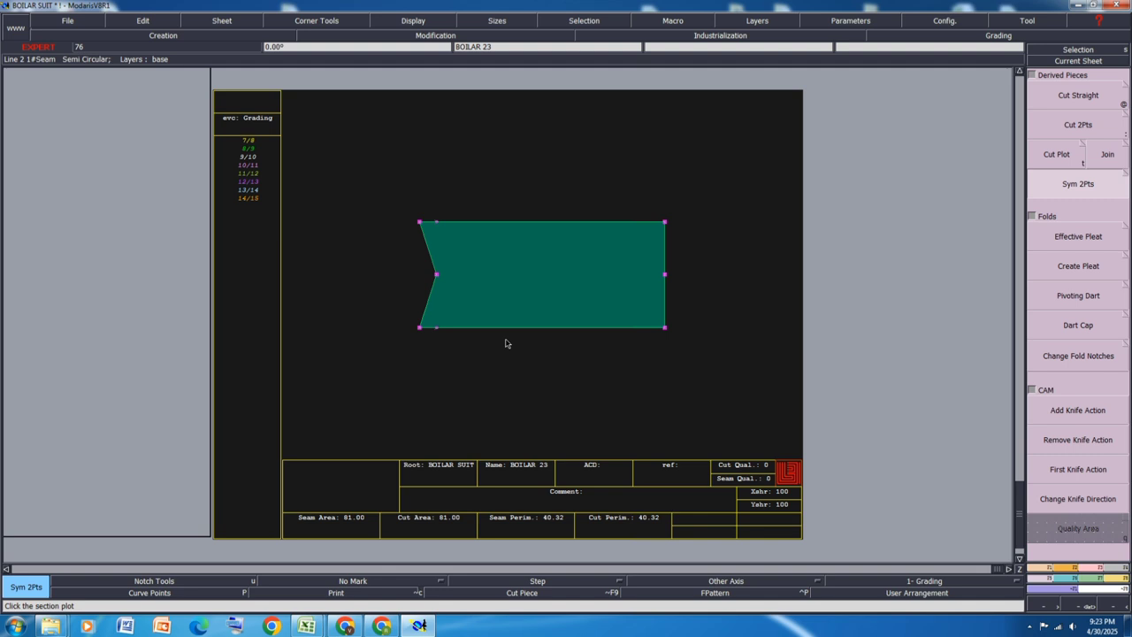
Add a line seam of equal width to all edges of the mirrored piece with the V-notched end
key(l)
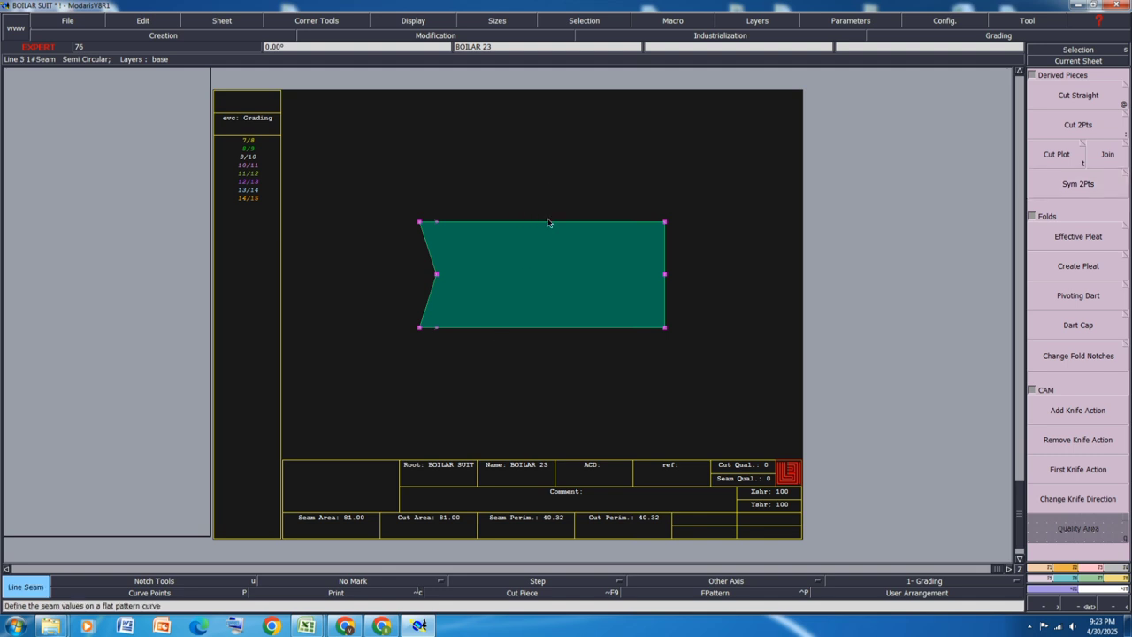
click(543, 222)
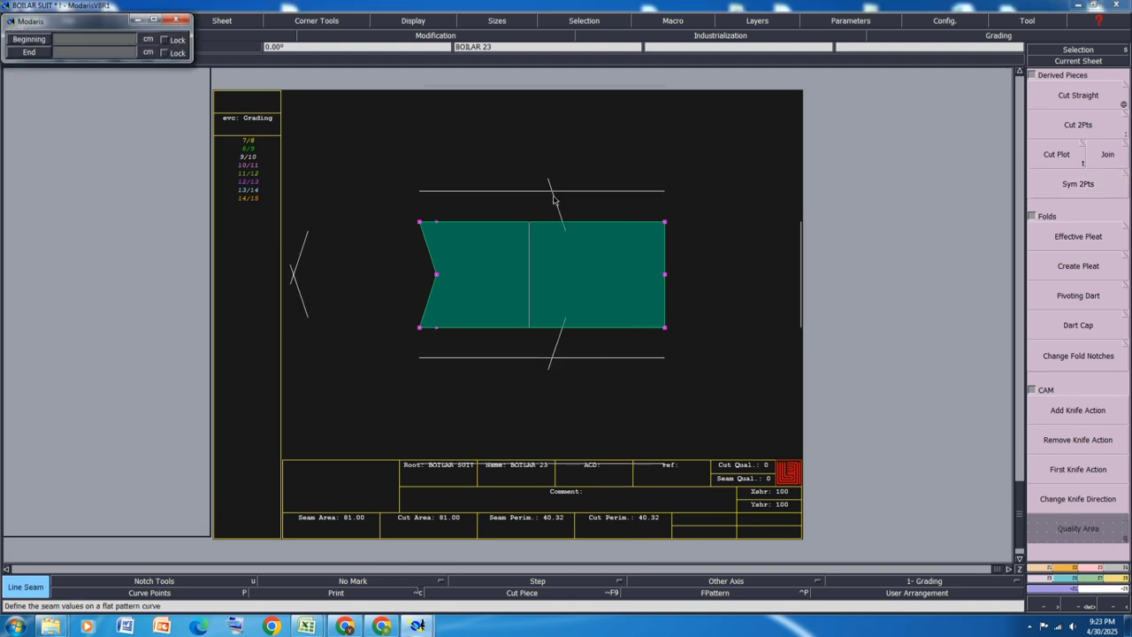
key(Tab)
key(Return)
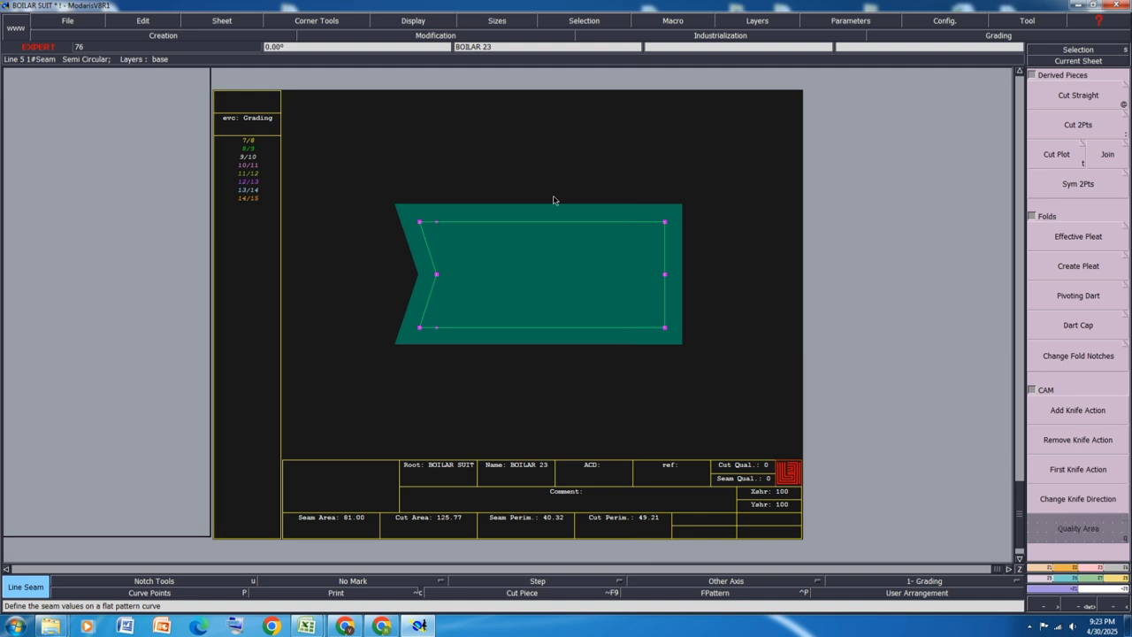
Delete the half-width source sheet of the V-notched piece and automatically rearrange all sheets
key(j)
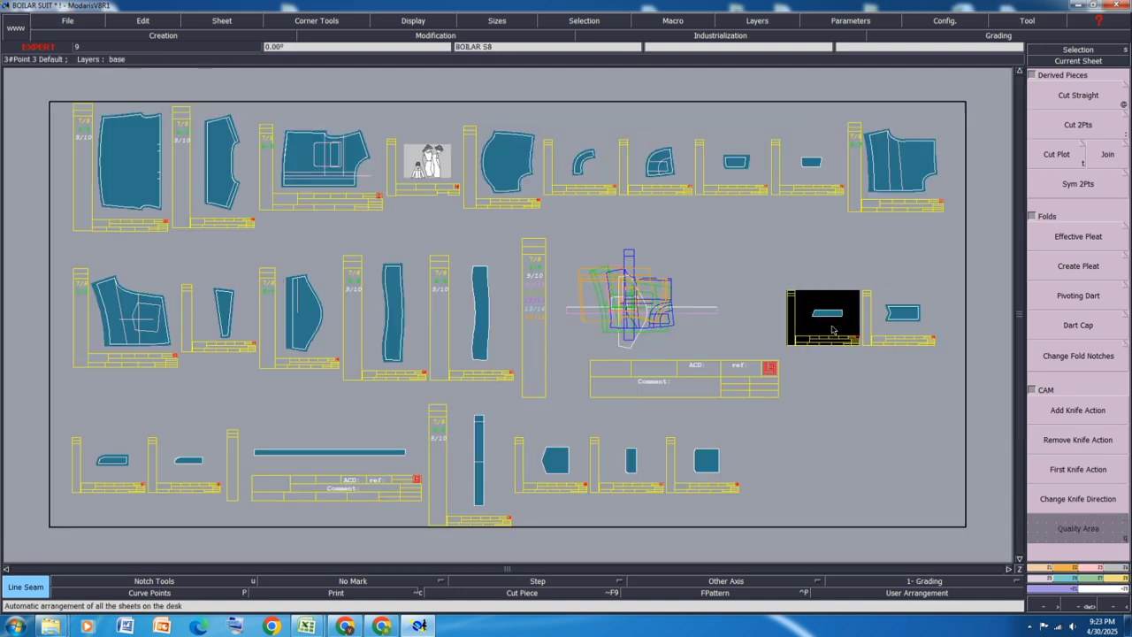
key(Delete)
click(831, 324)
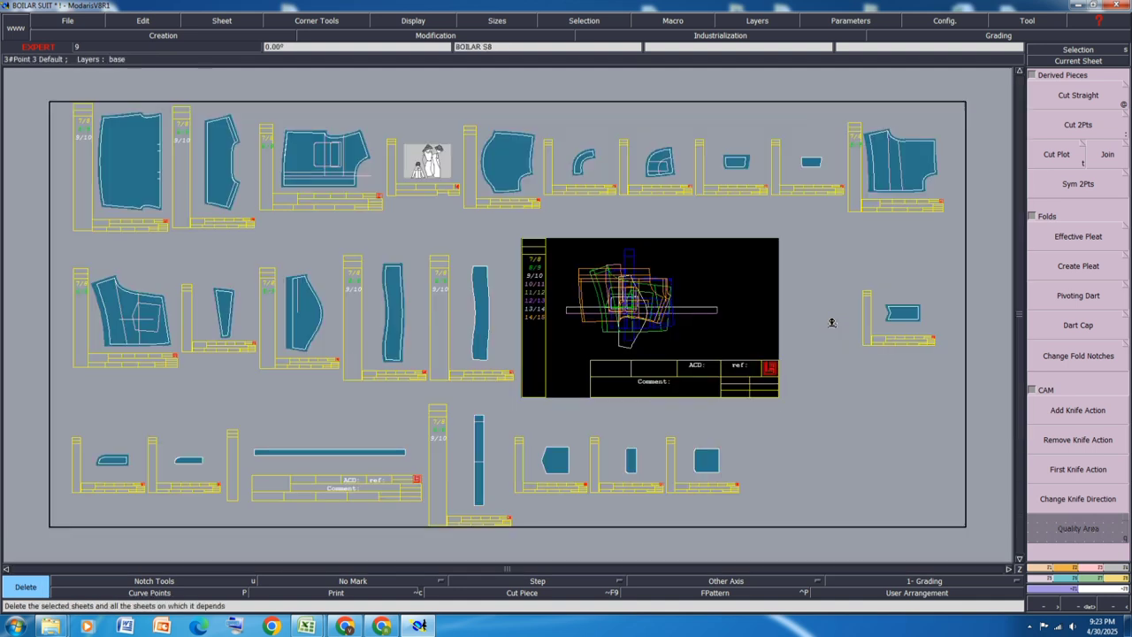
key(j)
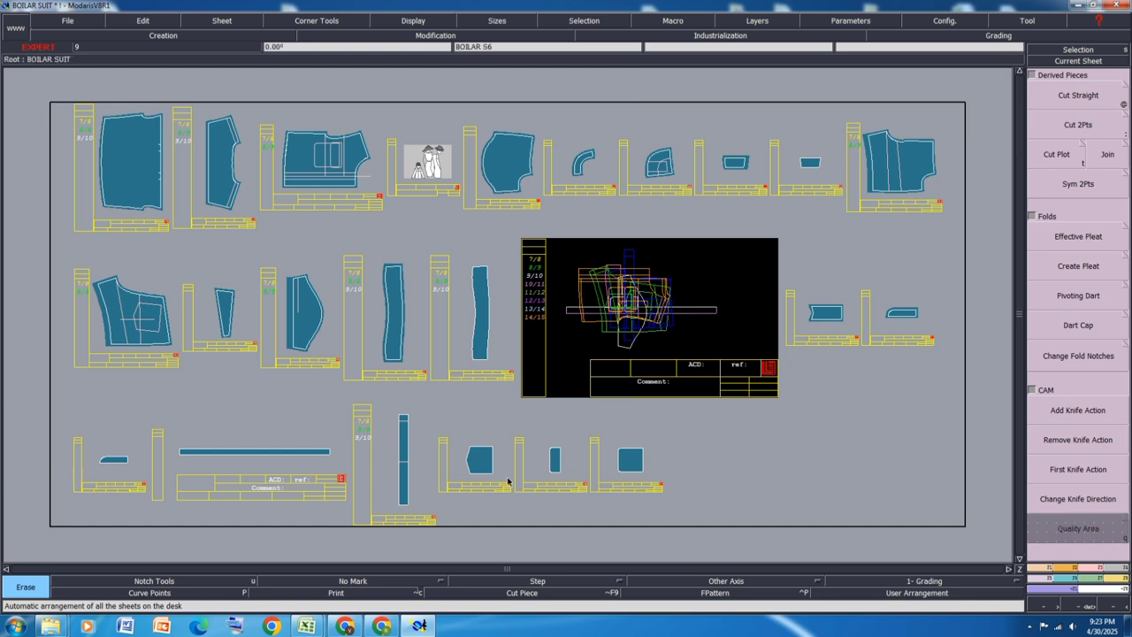
Mirror the long vertical strip piece across its short lower end with Sym 2Pts and rearrange all sheets
scroll(392, 513, up, 1)
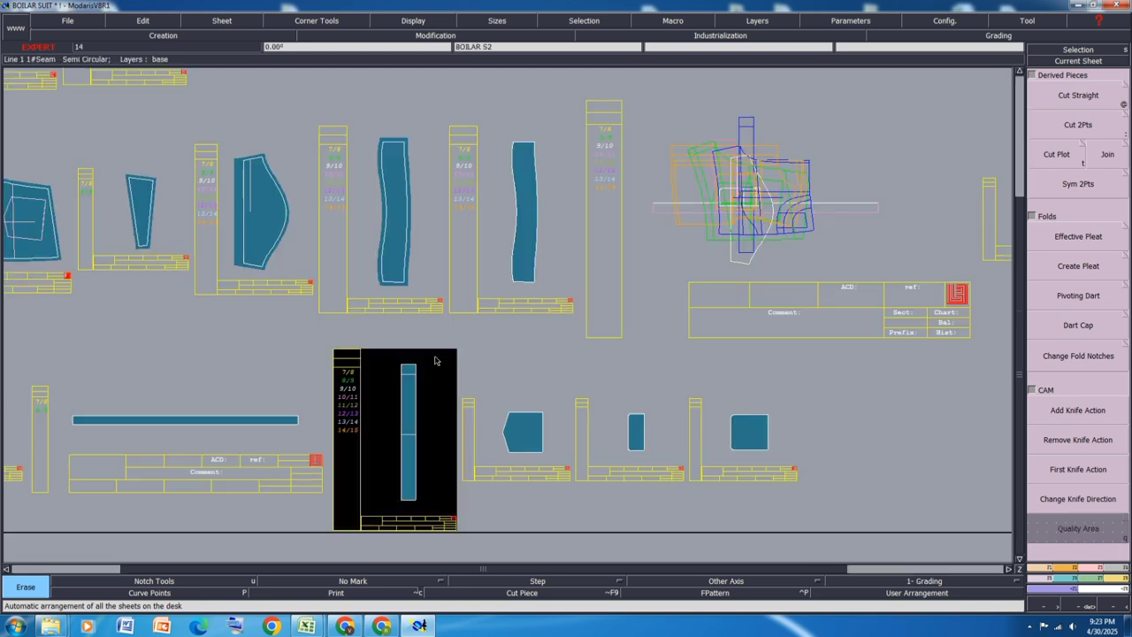
click(402, 471)
click(1077, 184)
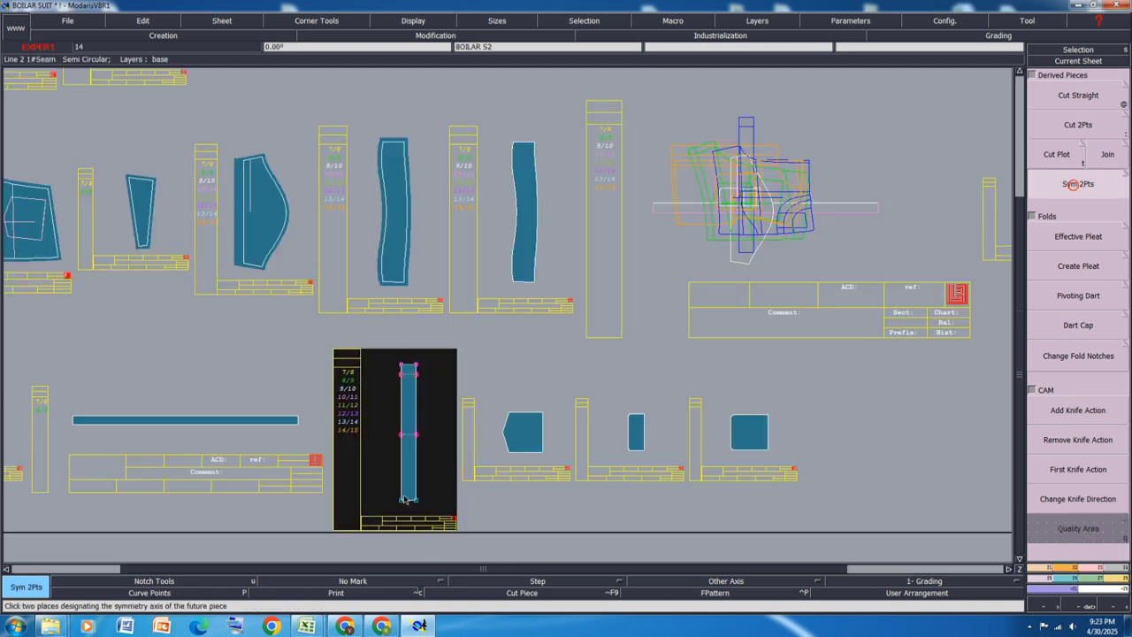
scroll(404, 505, up, 1)
click(421, 502)
key(j)
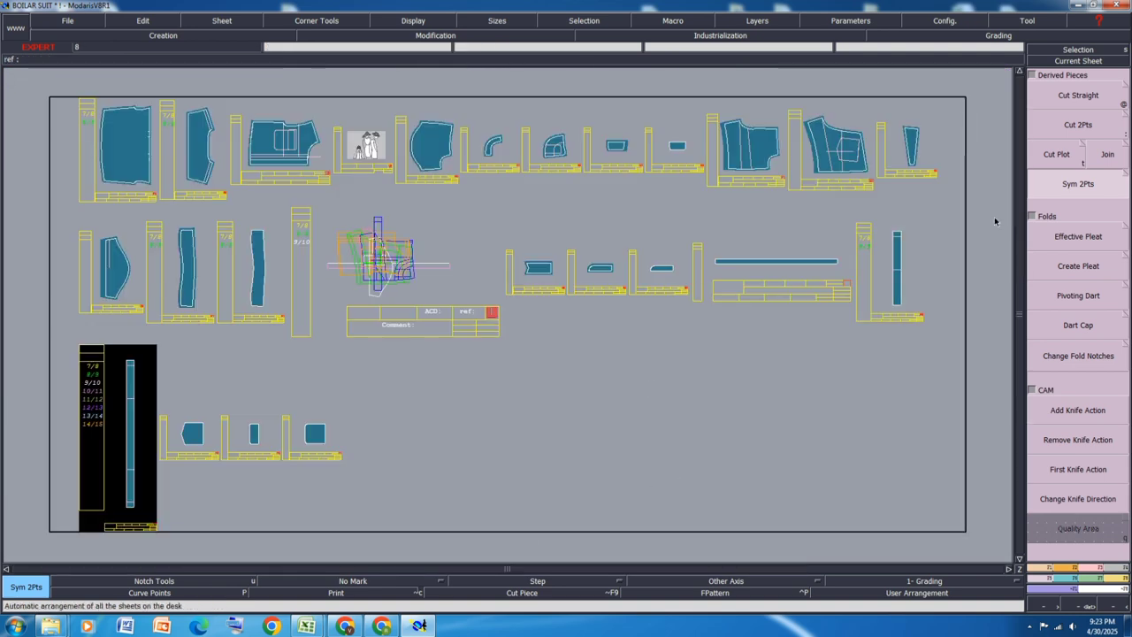
Delete the half-length source sheet of the long vertical strip and rearrange the remaining sheets
click(896, 278)
key(Delete)
click(896, 280)
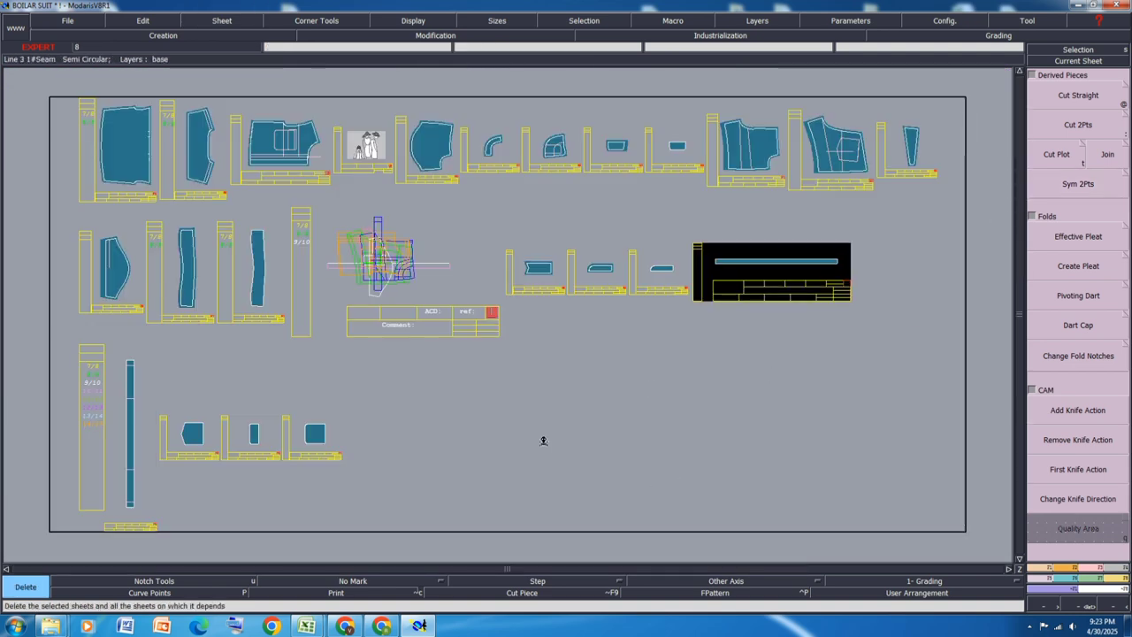
key(Delete)
key(j)
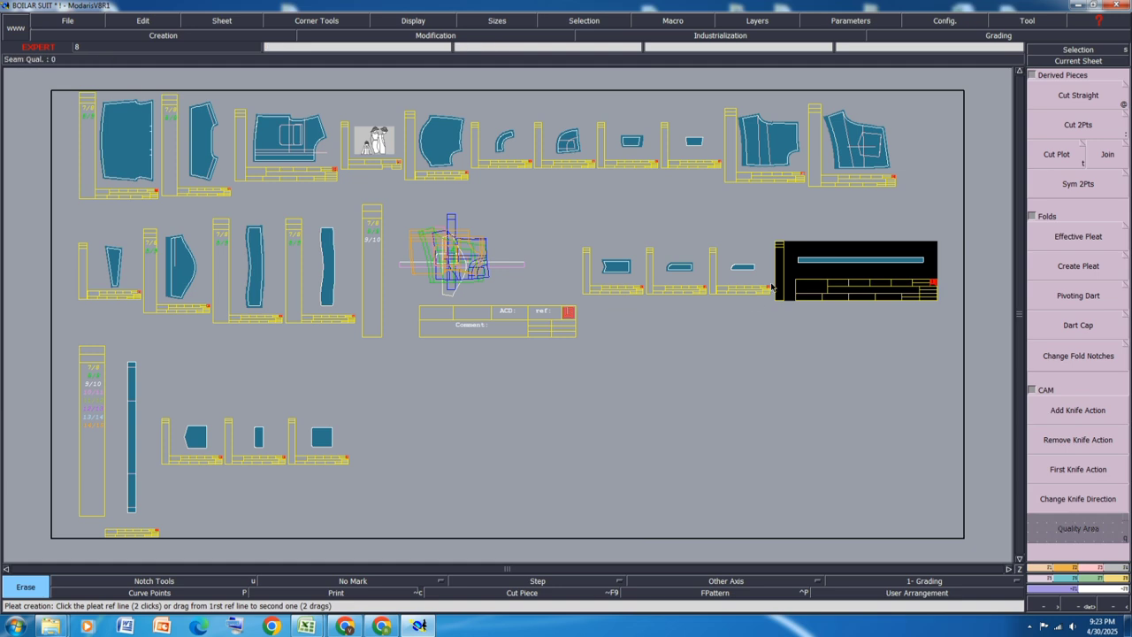
Copy the full-length vertical strip piece onto a new sheet beside the three small pocket-shaped pieces
scroll(139, 543, up, 1)
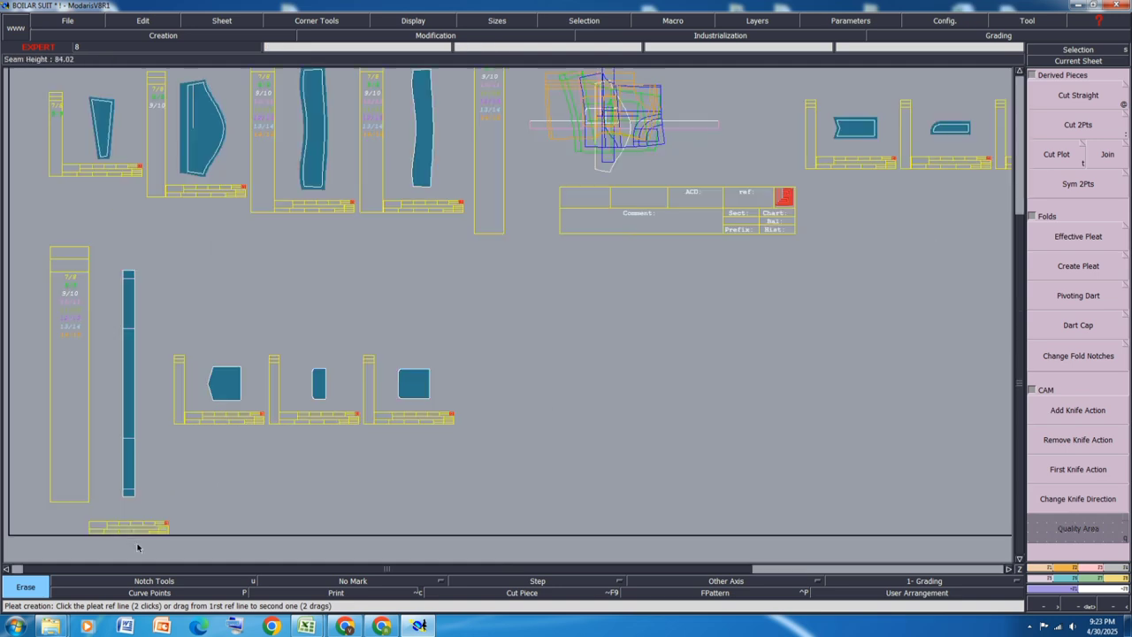
key(c)
click(131, 396)
click(567, 404)
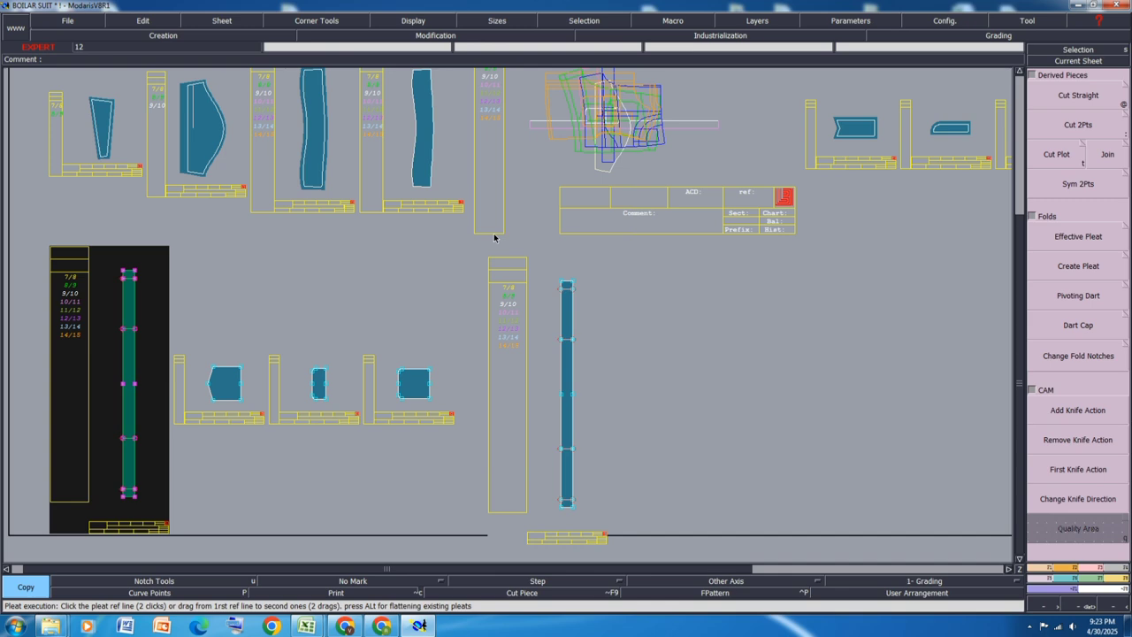
Add a 1.25 cm line seam to all edges of the original full-length strip and save the model
click(126, 259)
text(1.25)
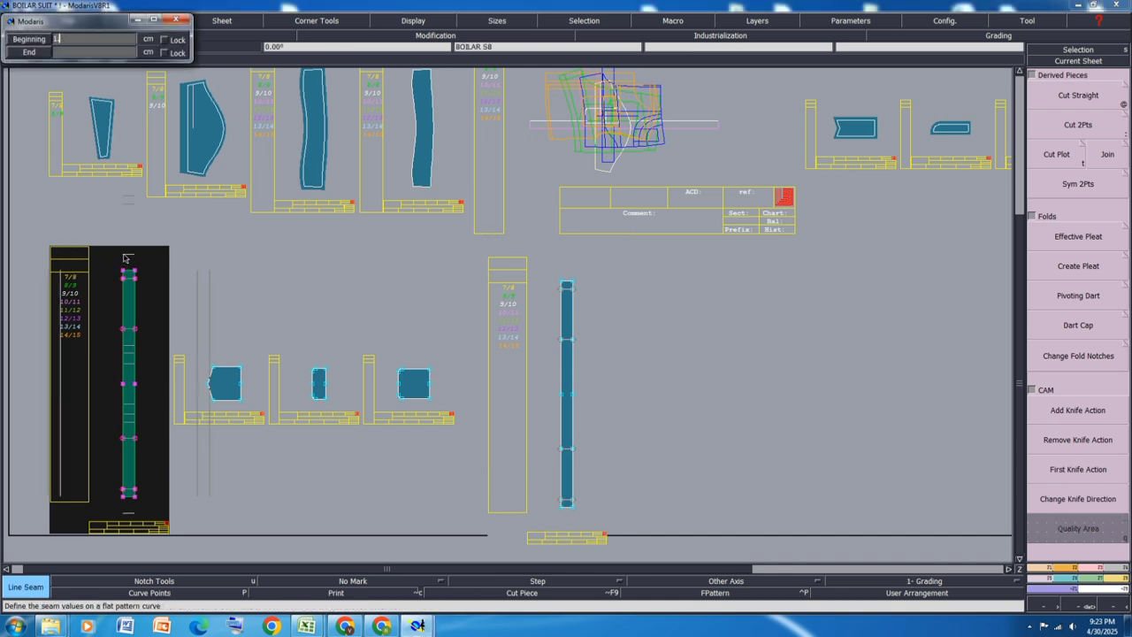
key(Return)
text(1.25)
key(Return)
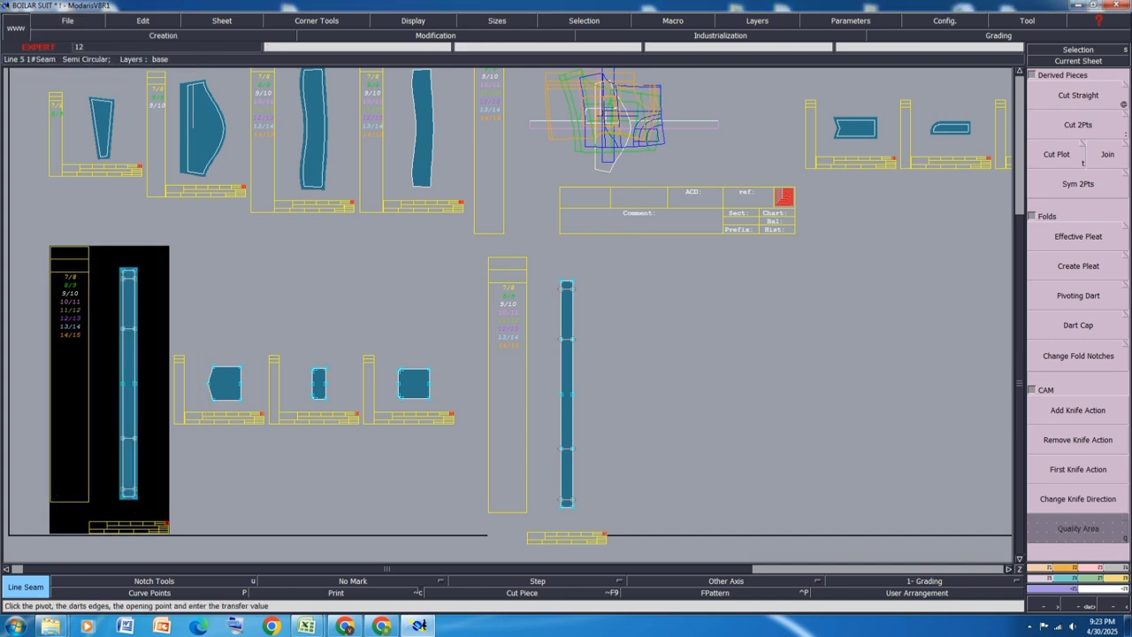
key(ctrl+s)
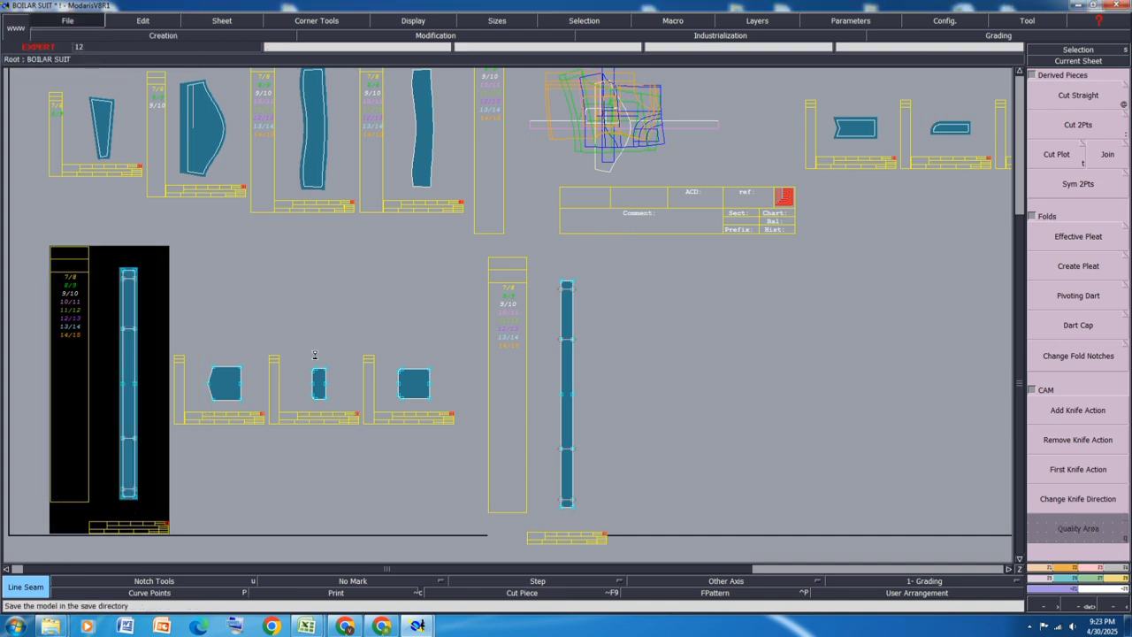
click(492, 379)
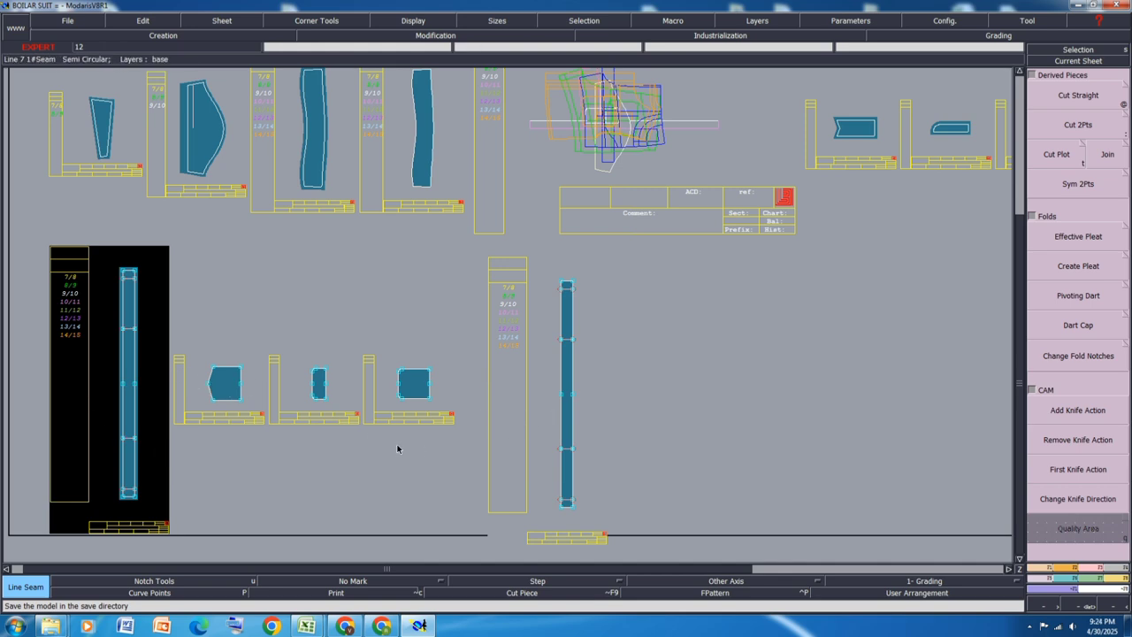
Copy the pointed piece, the small narrow piece and the square piece in the bottom row onto new sheets
key(c)
click(222, 394)
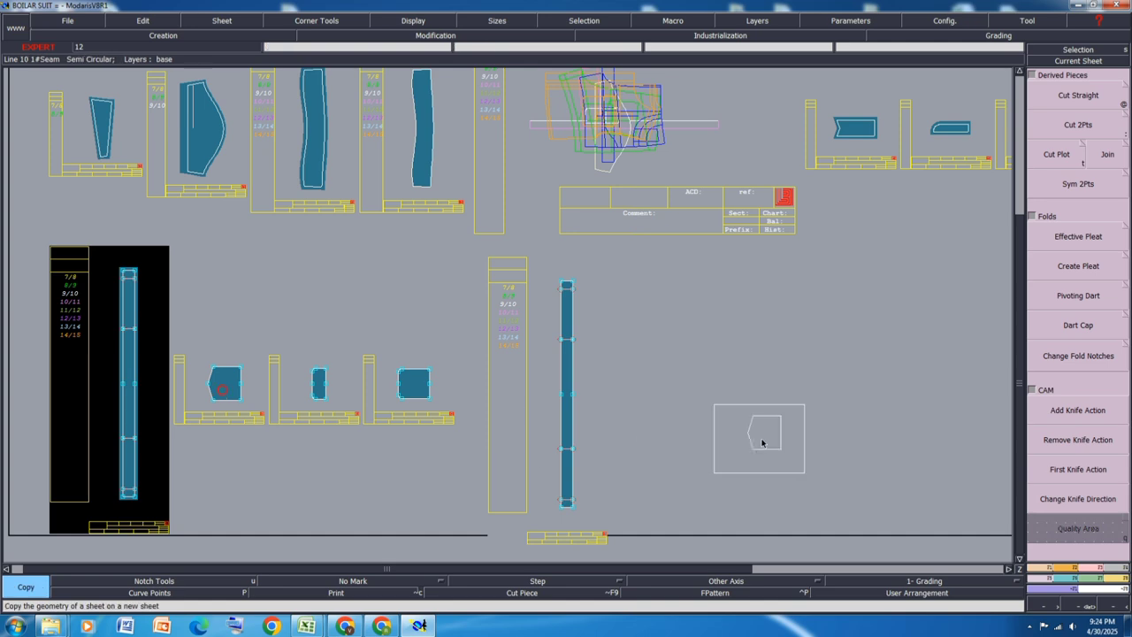
click(763, 443)
click(320, 381)
click(695, 350)
click(414, 388)
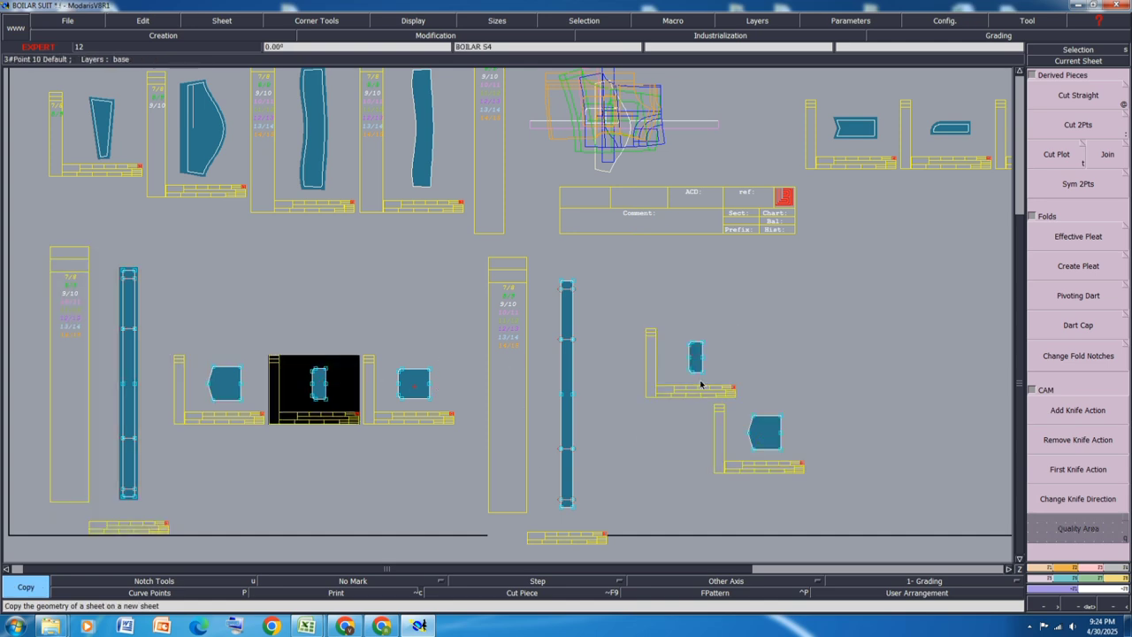
click(841, 354)
Add a 1.2 cm line seam to all edges of the three original small bottom-row pieces together and rearrange all sheets
drag(165, 478, 167, 478)
key(l)
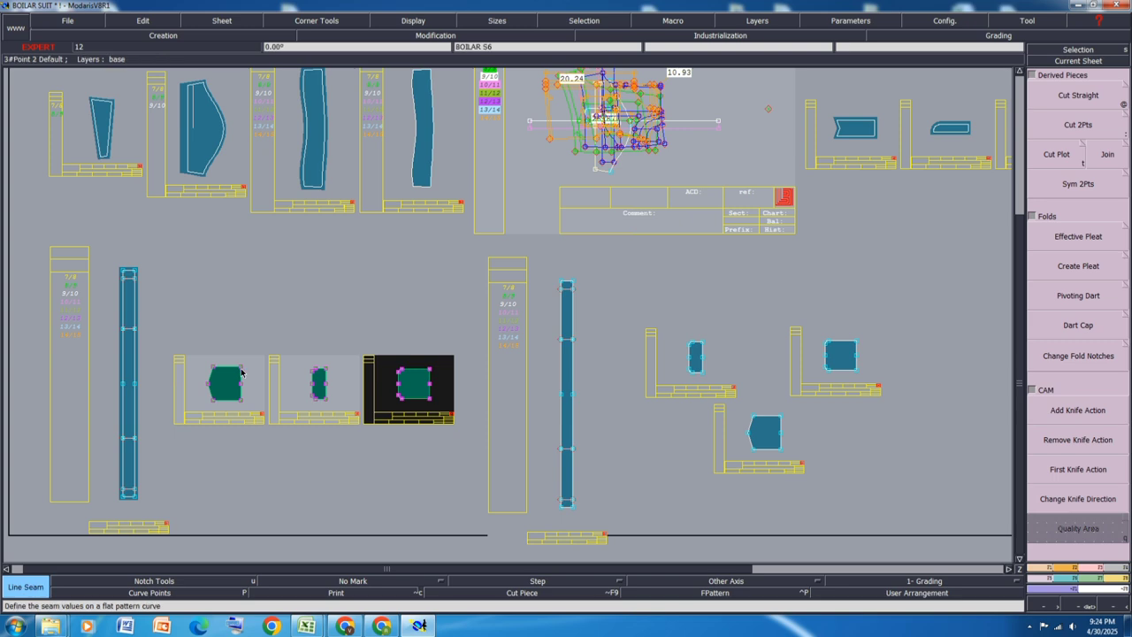
click(238, 367)
text(1.20)
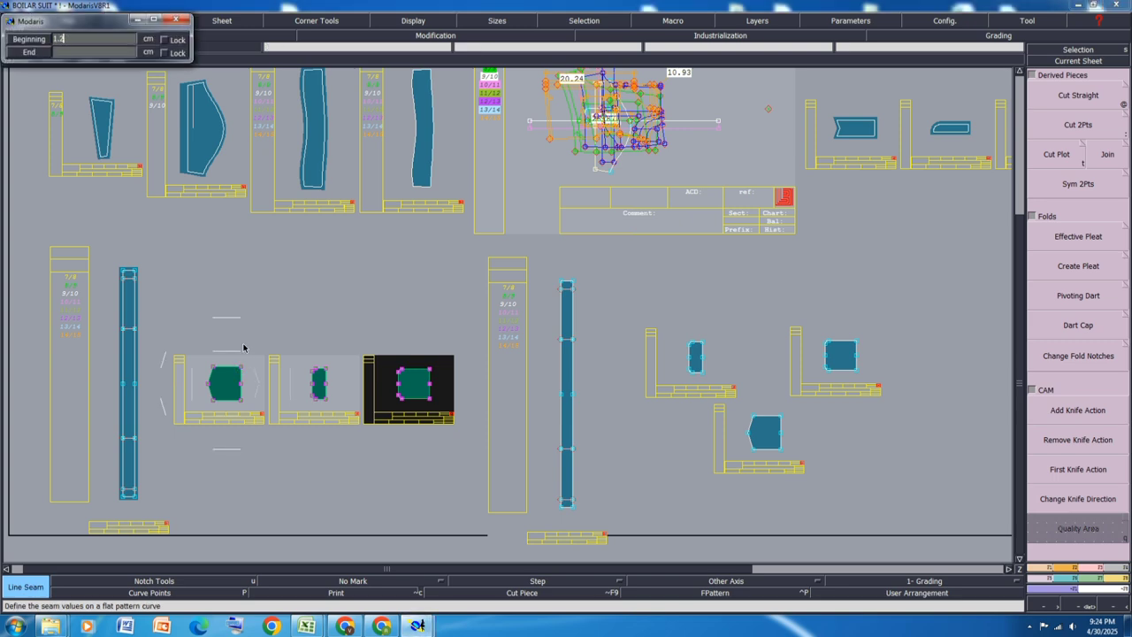
key(Tab)
text(1.2)
key(Return)
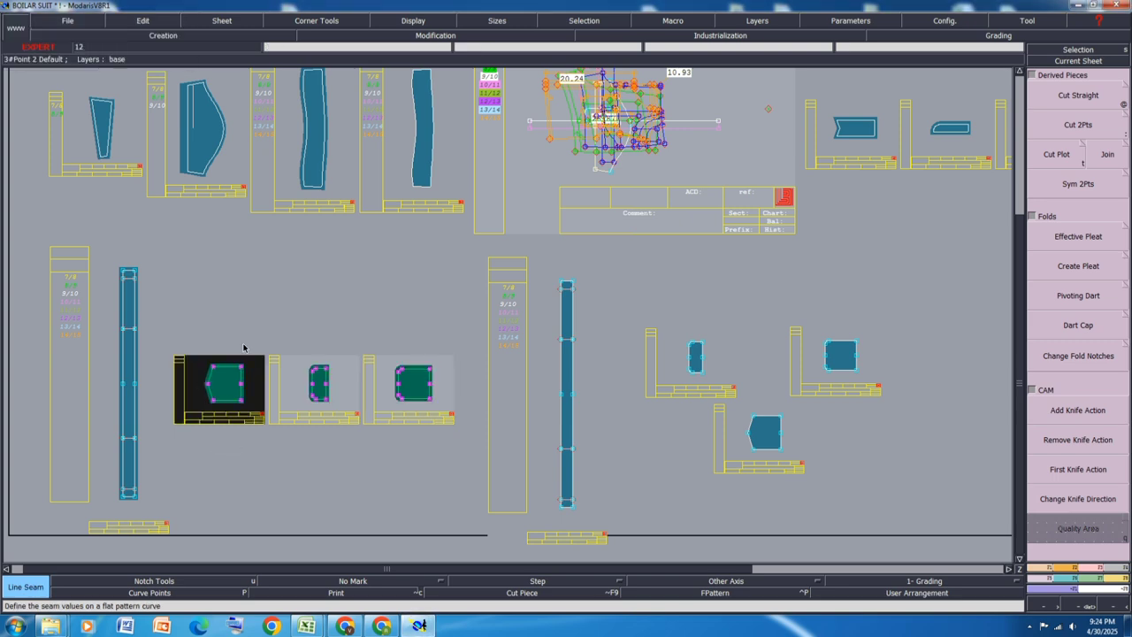
click(371, 498)
key(j)
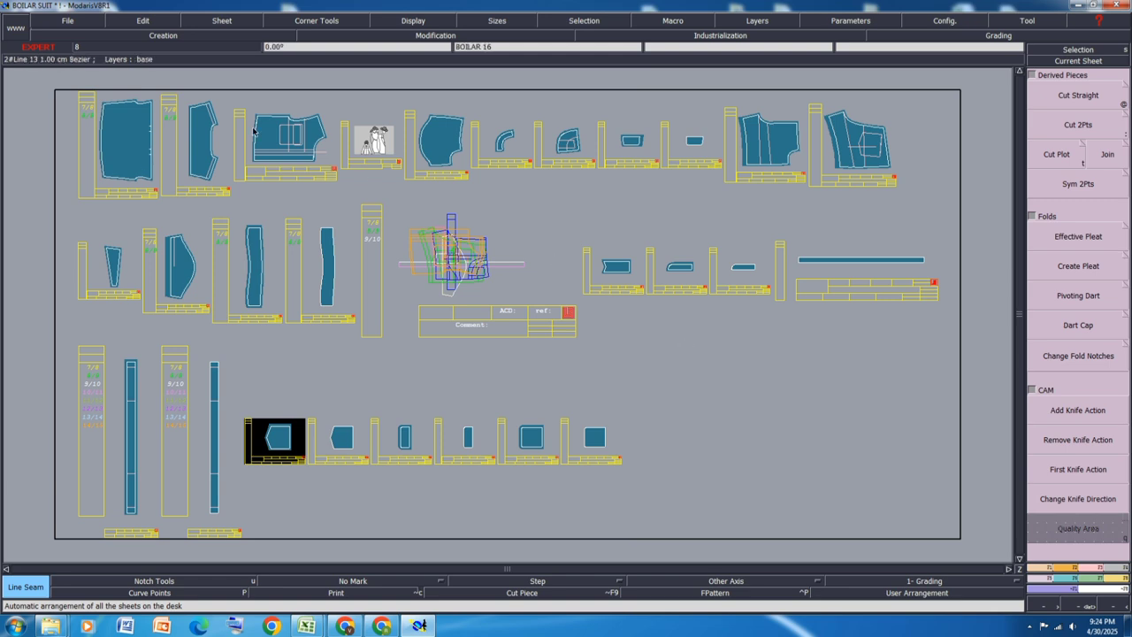
Choose the Grain Line Axis 'DF' type and draw a horizontal grain line across the upper middle of the large back piece
scroll(121, 103, up, 2)
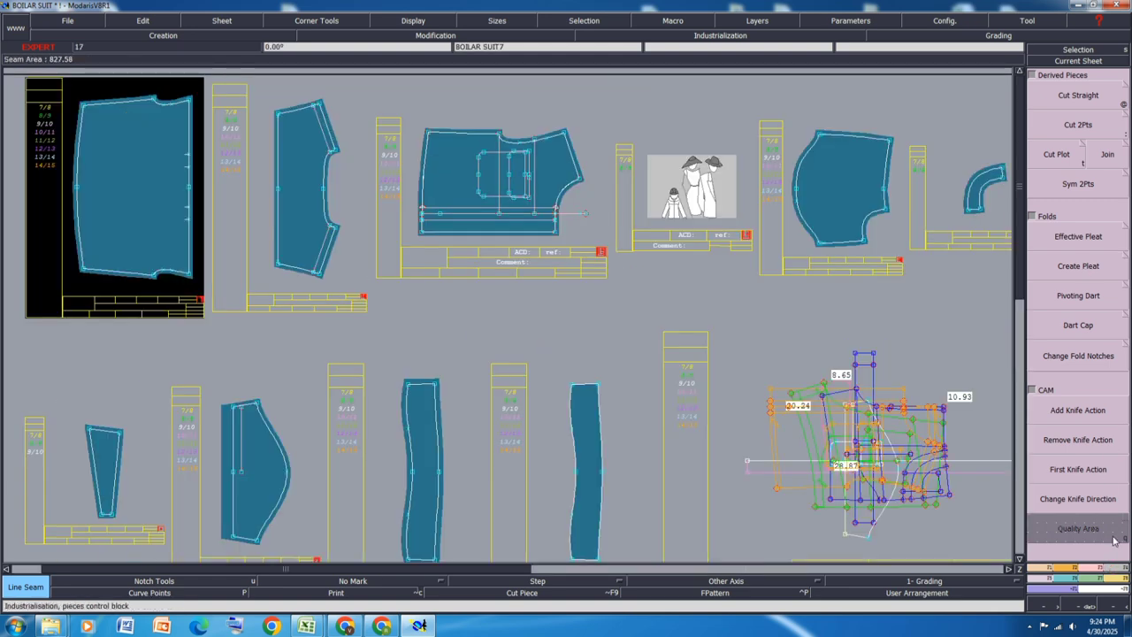
scroll(1085, 257, down, 2)
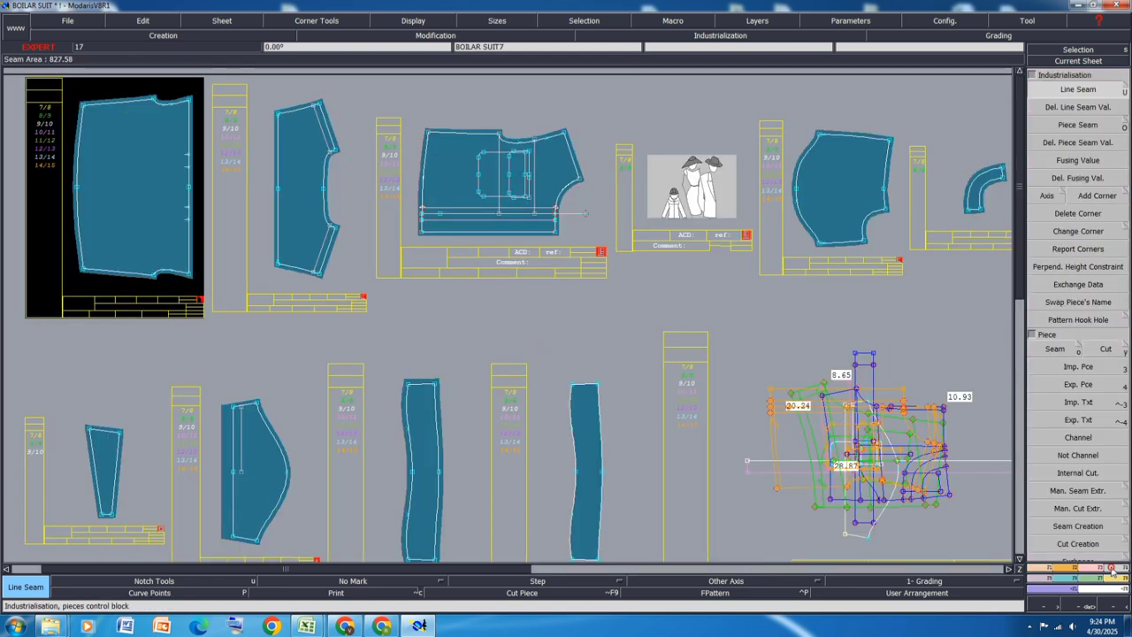
click(1048, 195)
click(57, 46)
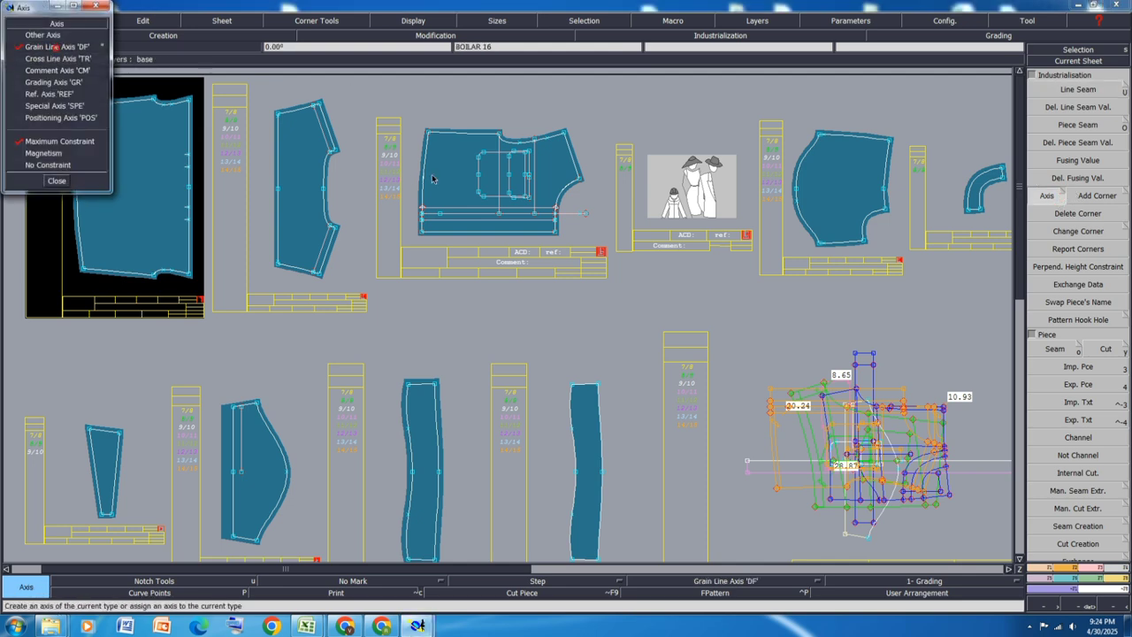
scroll(198, 154, down, 3)
scroll(198, 154, up, 5)
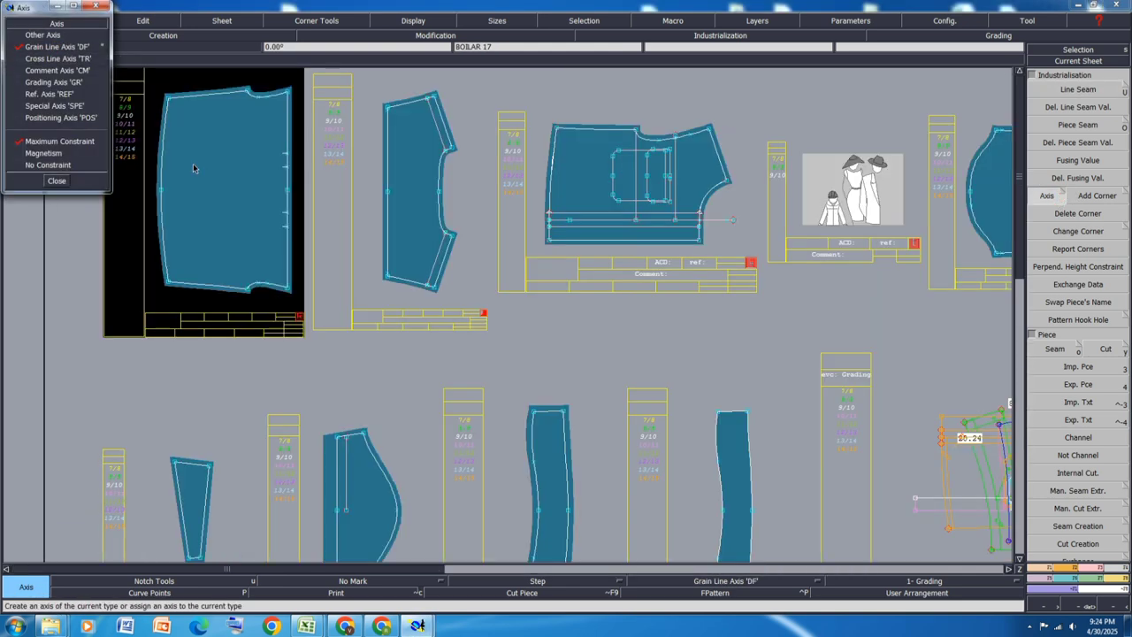
click(193, 165)
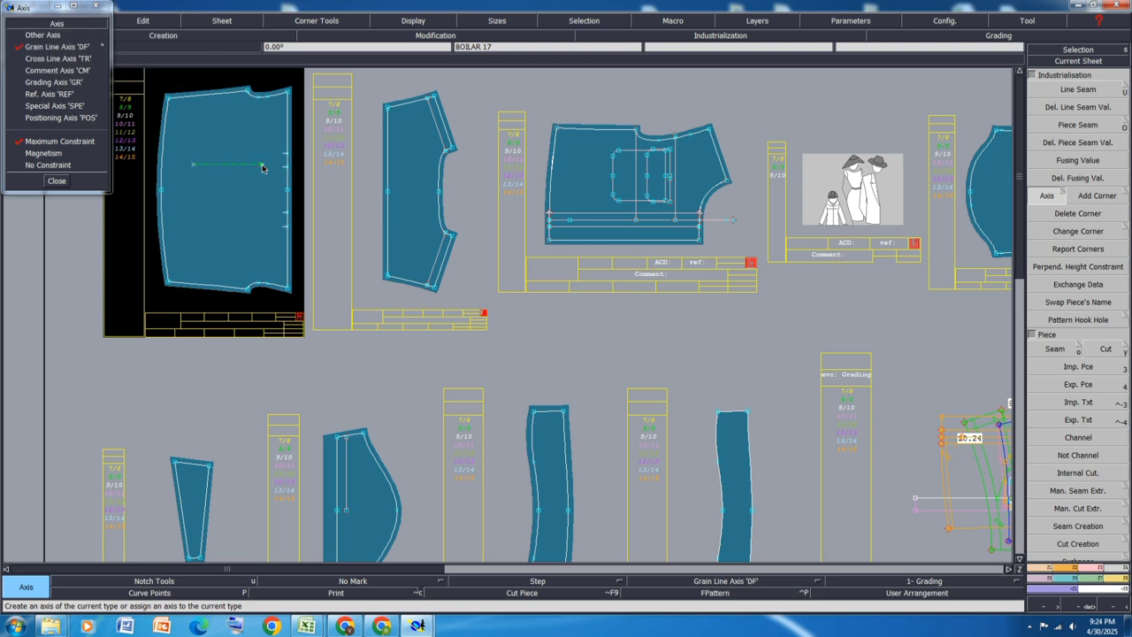
click(262, 168)
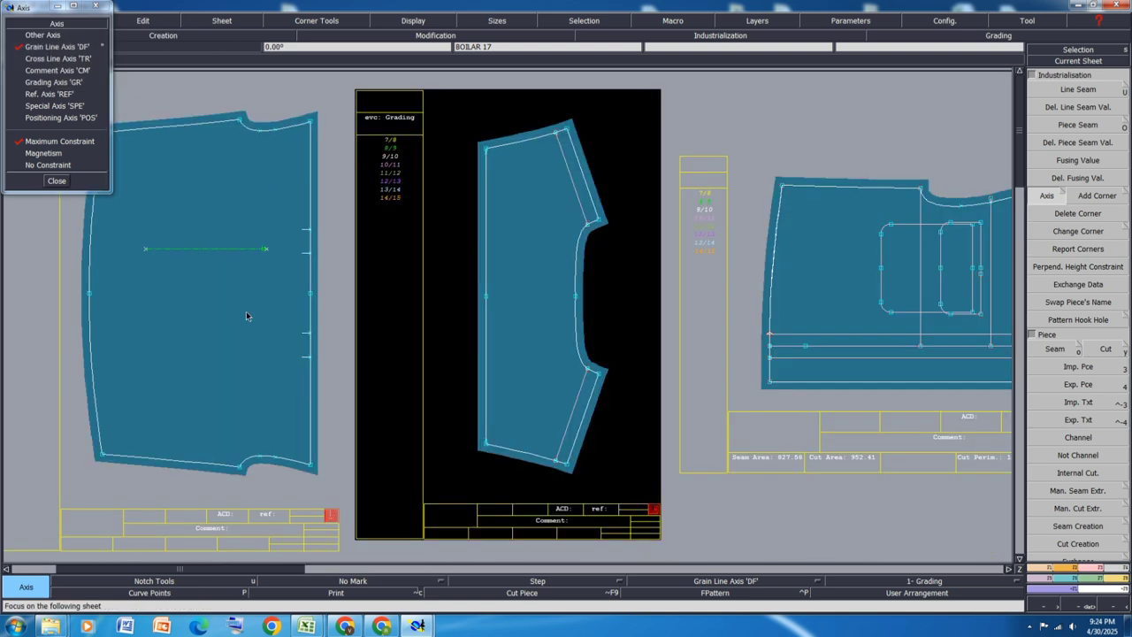
Draw horizontal grain lines on the back yoke piece and on the pocketed piece BOILAR 16
click(504, 265)
click(542, 263)
key(Page_Down)
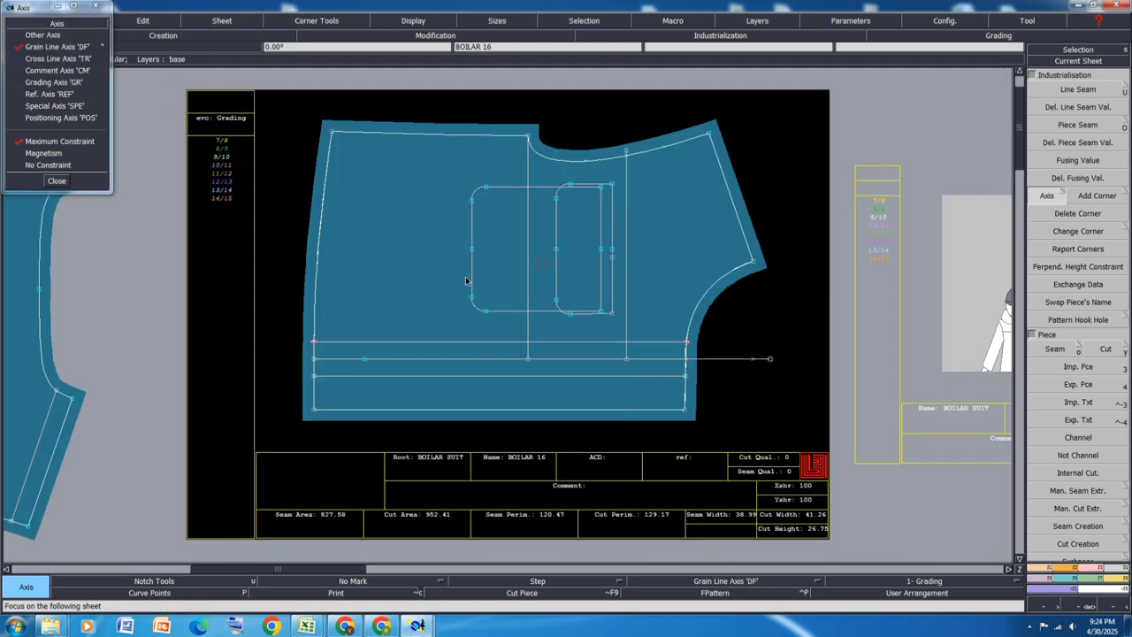
click(393, 262)
click(669, 258)
Draw horizontal grain lines on the large round-edged piece and on the small curved band BOILAR 15
key(Page_Down)
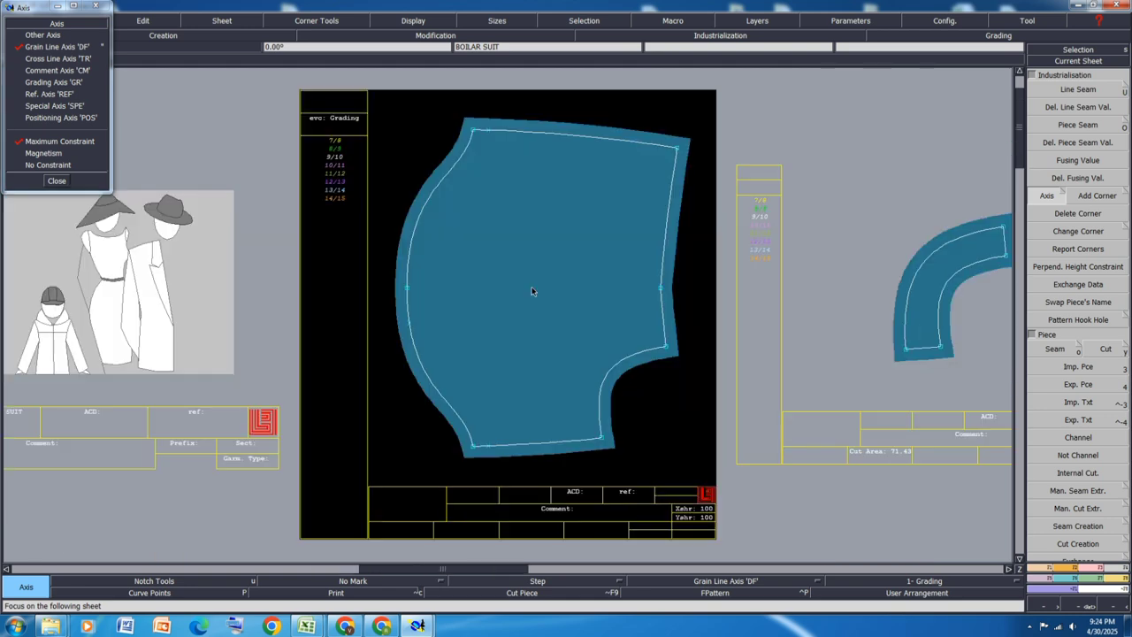
click(477, 269)
click(574, 260)
key(Page_Down)
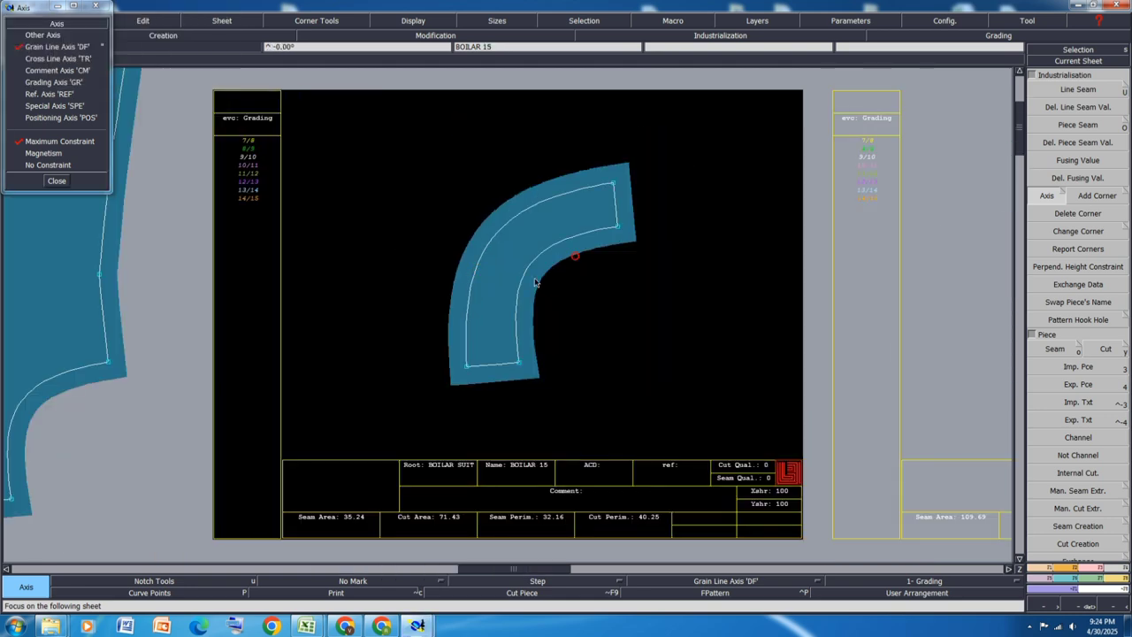
click(506, 245)
Draw horizontal grain lines on the quarter-round piece BOILAR 14 and on the small trapezoid BOILAR 13 and its unseamed copy
key(Page_Down)
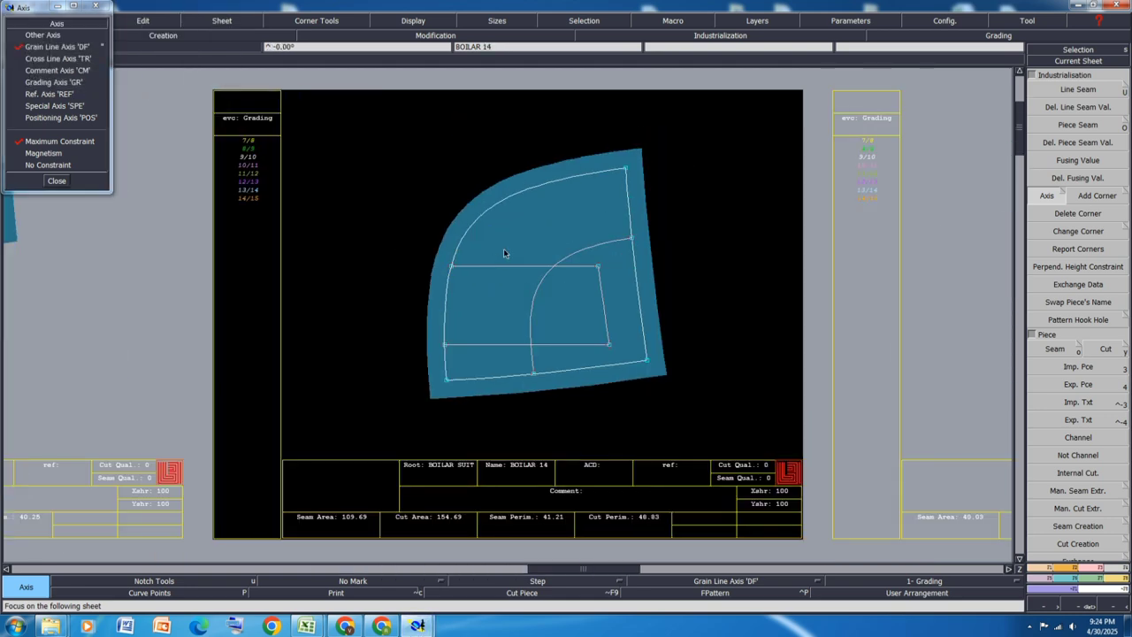
click(504, 254)
key(Page_Down)
click(505, 271)
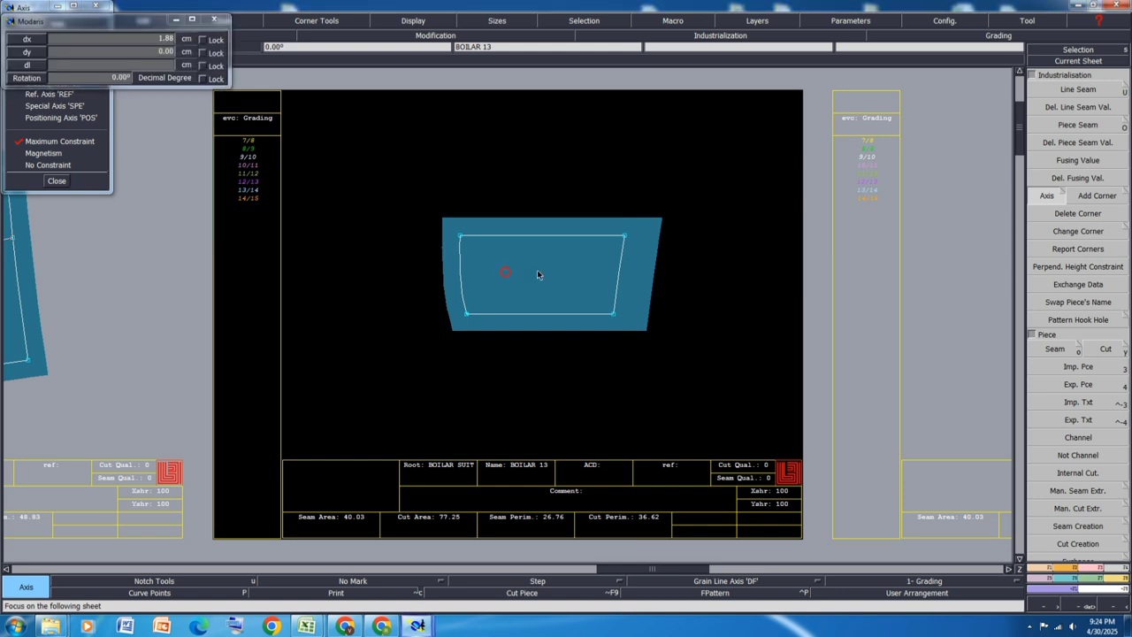
click(538, 274)
key(Page_Down)
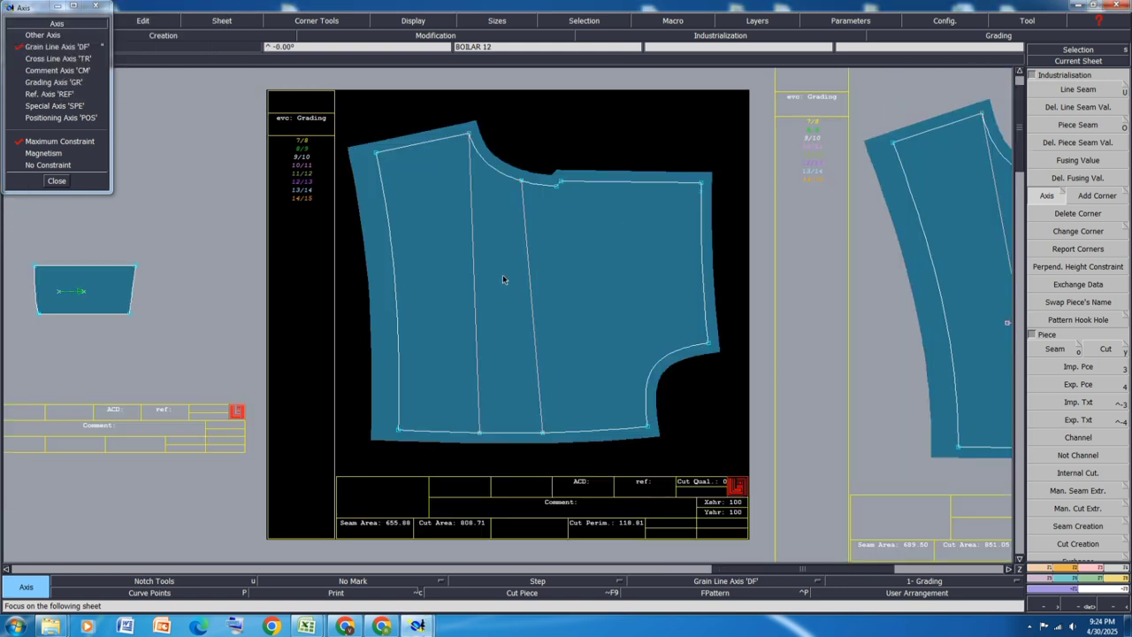
Draw horizontal grain lines on the two large leg-shaped panels BOILAR 12 and BOILAR 11
click(503, 280)
click(592, 269)
key(Page_Down)
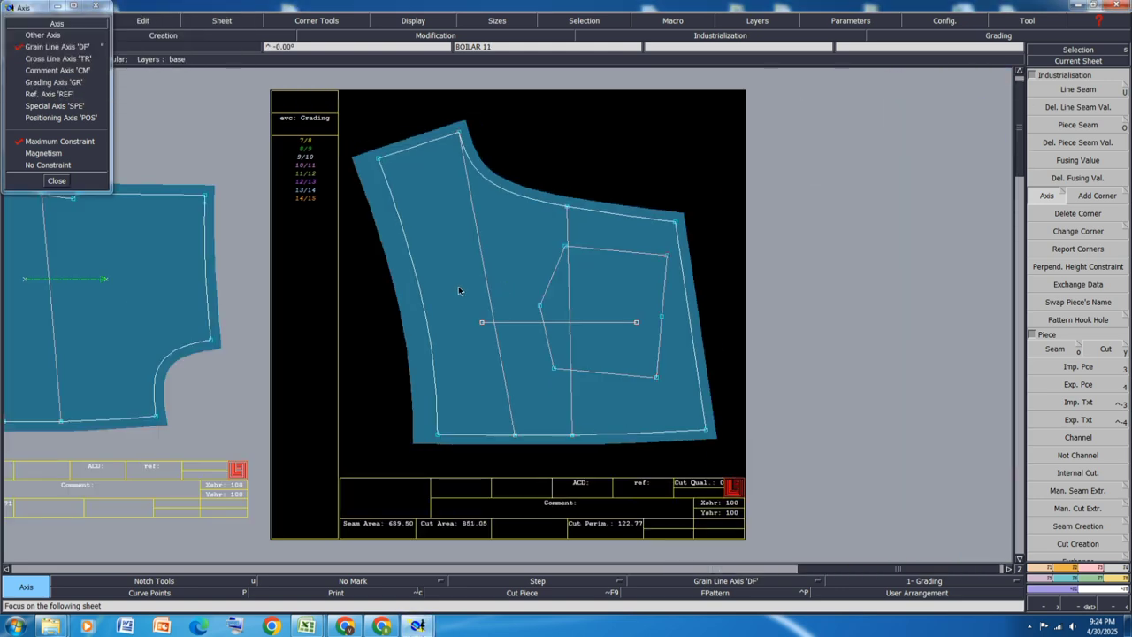
click(459, 288)
click(525, 273)
Draw short horizontal grain lines on the tapered piece BOILAR S9 and on the following piece with the bulging curved edge
key(Page_Down)
click(535, 253)
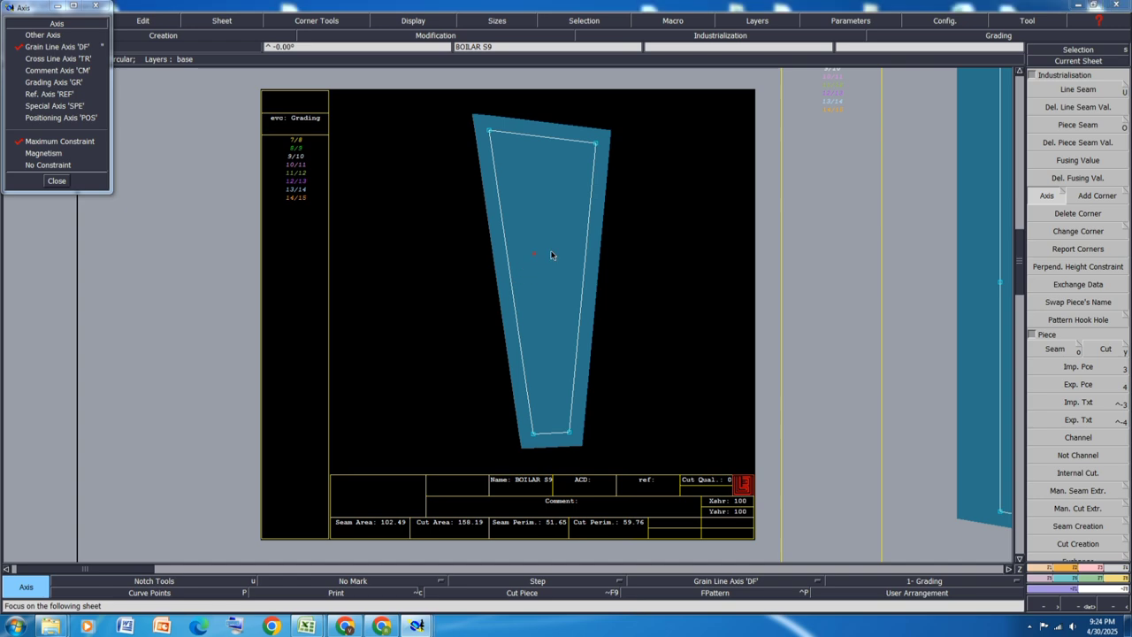
click(551, 255)
key(Page_Down)
click(524, 275)
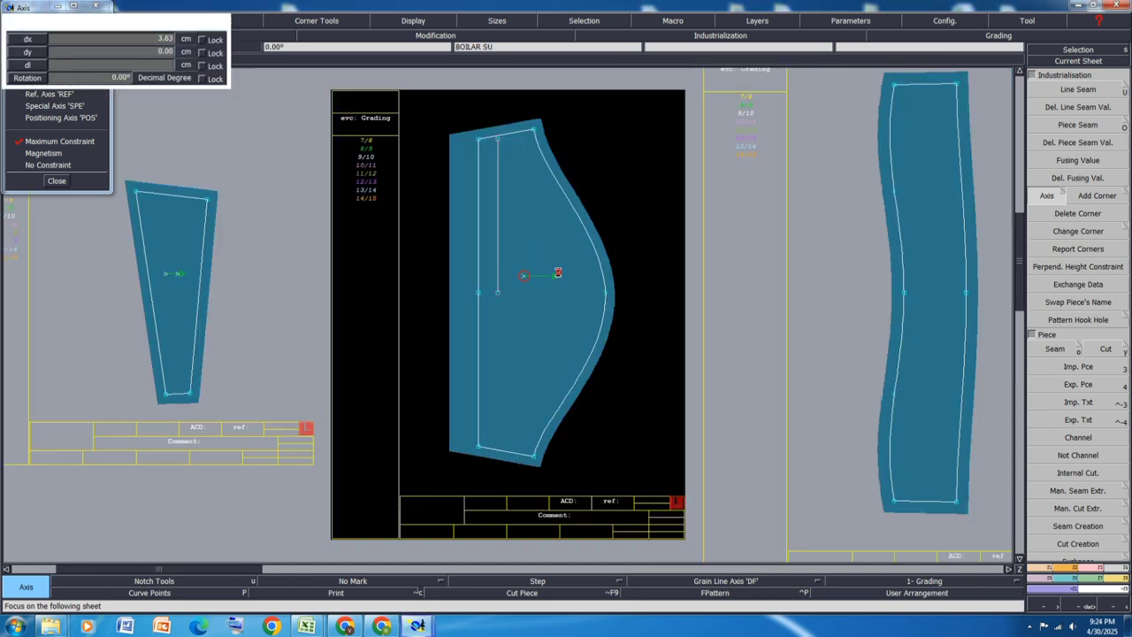
click(556, 274)
Draw short horizontal grain lines in the middle of the seamed wavy strip and its unseamed copy BOILAR 21
key(Page_Down)
click(544, 279)
click(549, 279)
key(Page_Down)
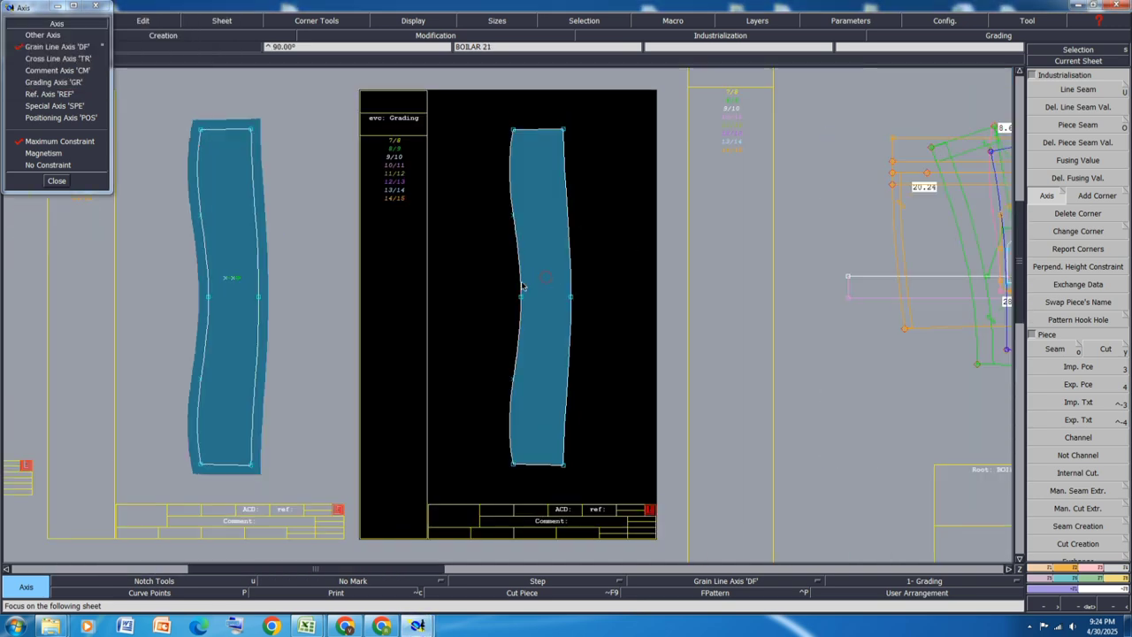
click(532, 281)
click(535, 280)
Skip the base drawing sheet and draw horizontal grain lines on the small notched piece and the rounded-end piece BOILAR S7
key(Page_Down)
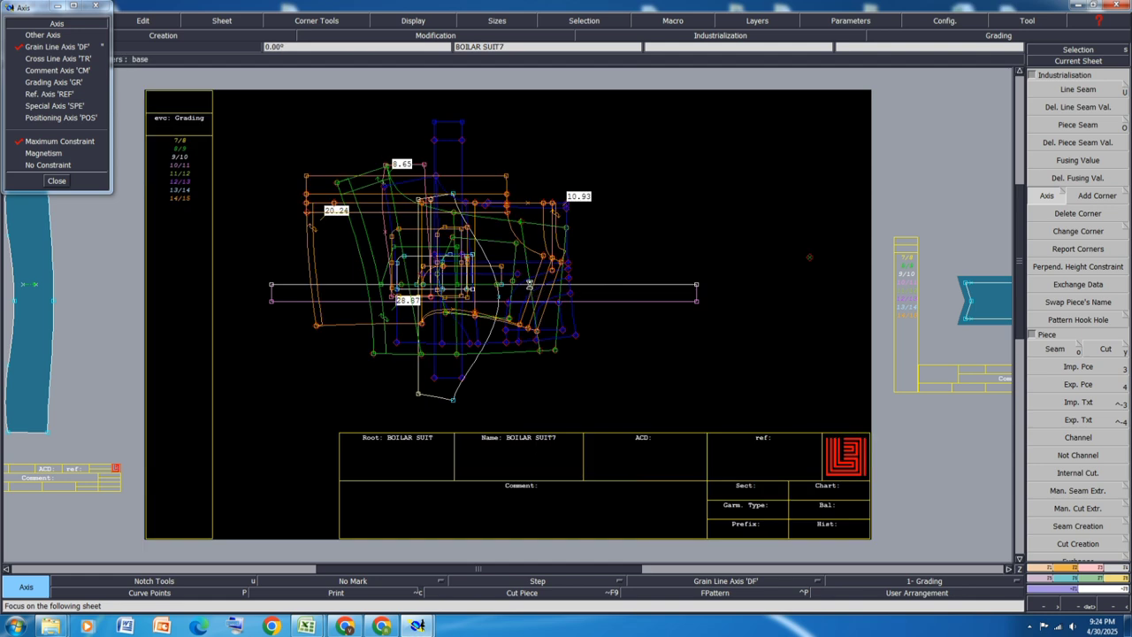
key(Page_Down)
click(557, 253)
key(Page_Down)
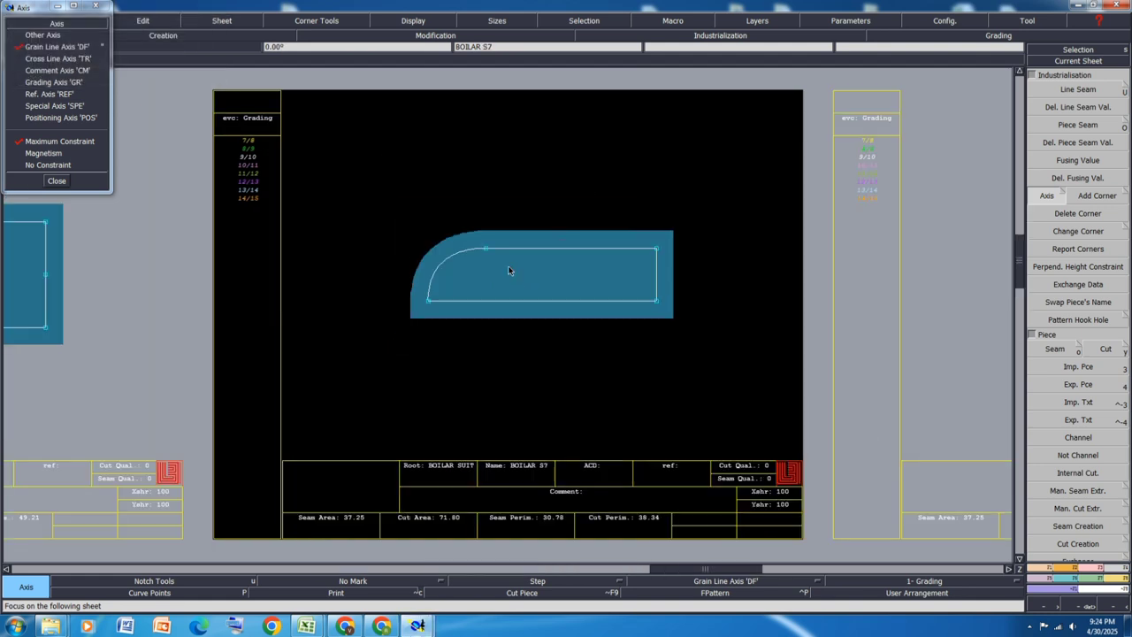
click(505, 266)
click(555, 267)
Draw a horizontal grain line on the unseamed rounded-end piece BOILAR 22 and flip that piece with X Sym
key(Page_Down)
click(515, 278)
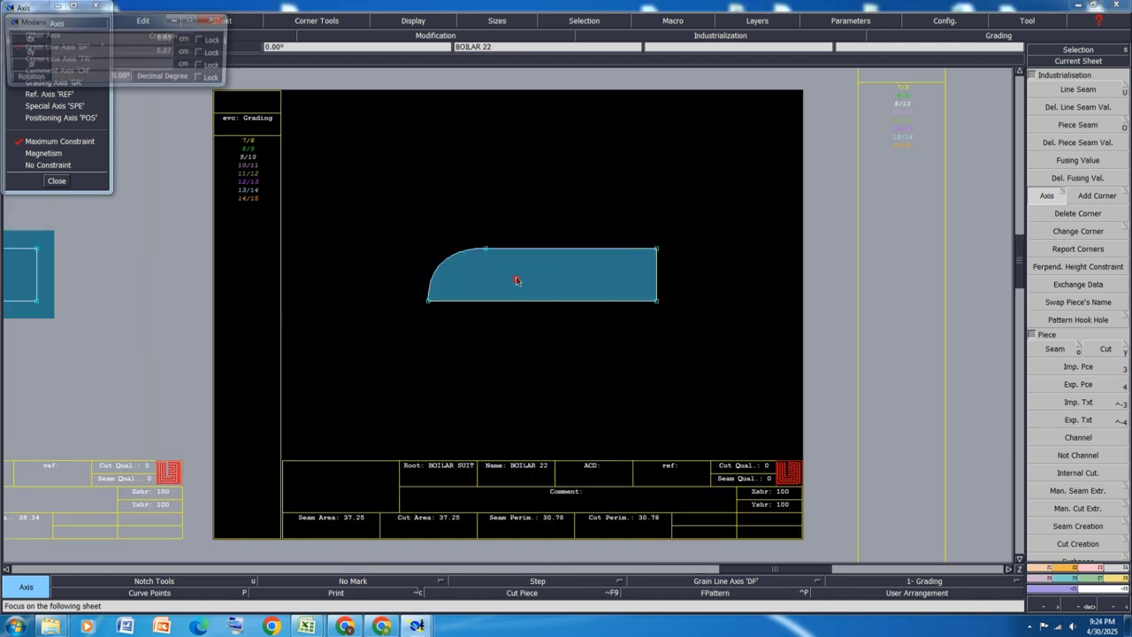
click(564, 276)
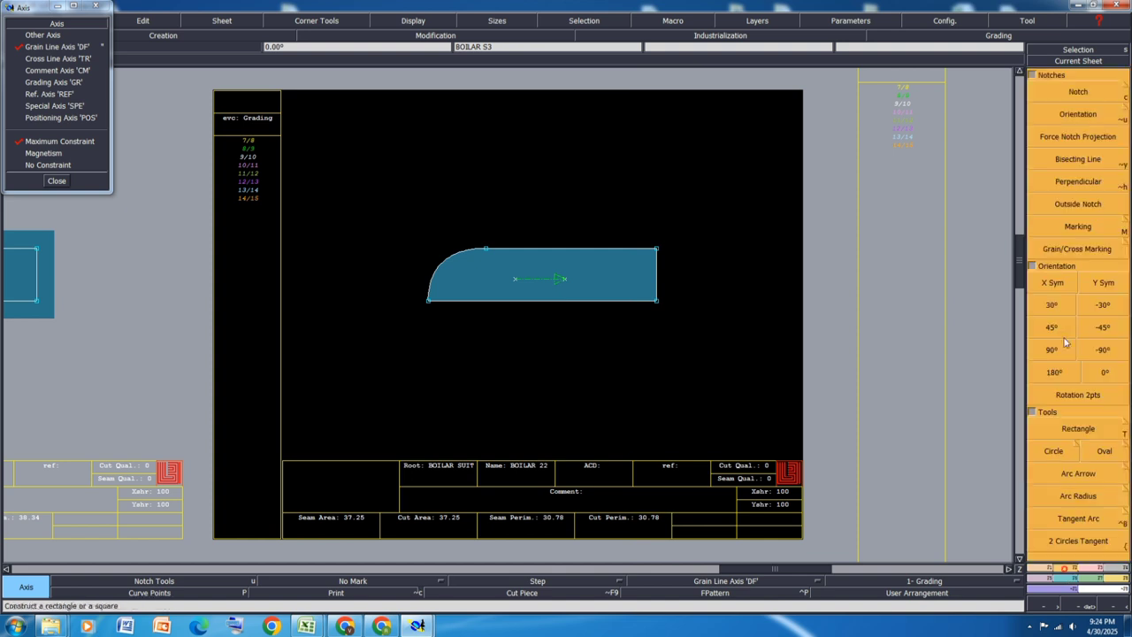
click(1083, 567)
click(1053, 281)
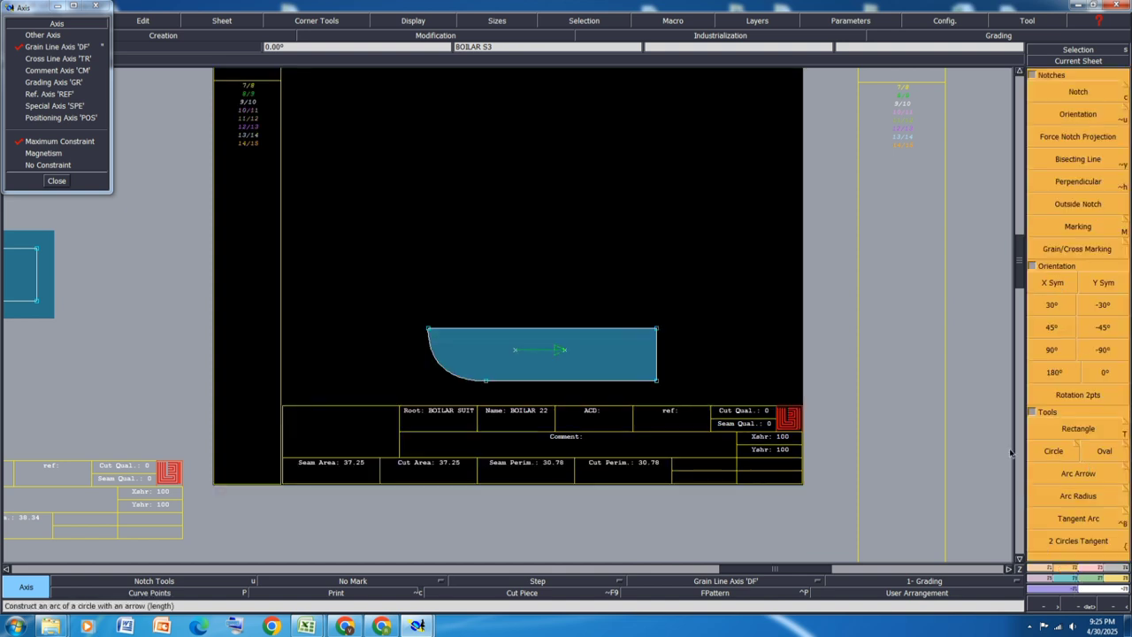
Draw horizontal grain lines on the long horizontal strip BOILAR S3 and on the two full-length vertical strips
key(Page_Down)
click(1117, 567)
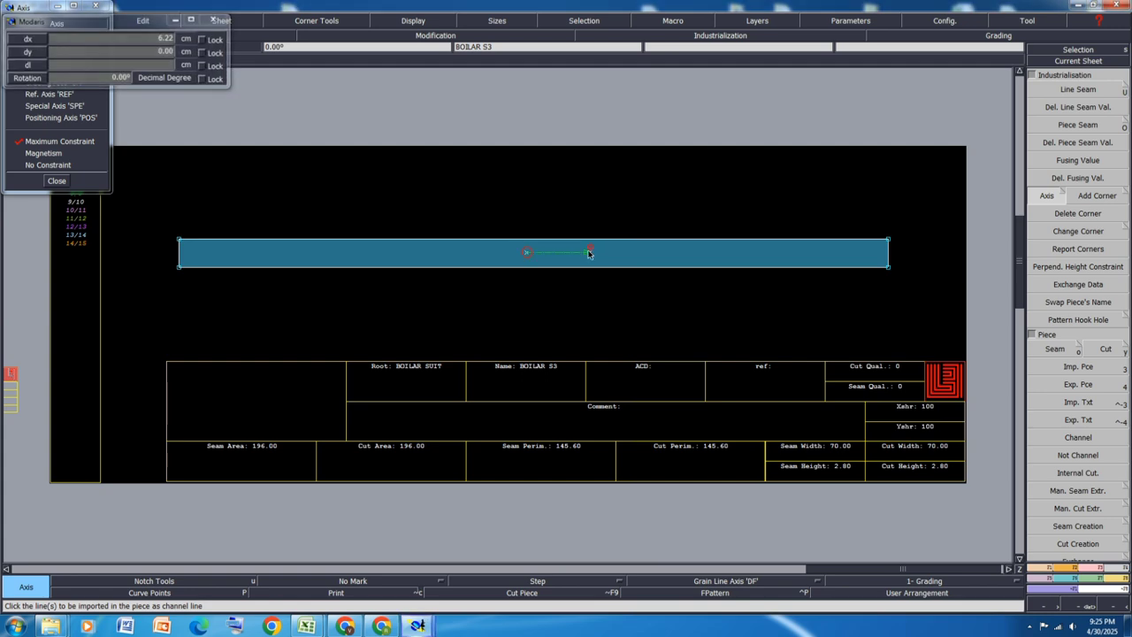
key(Page_Down)
key(Page_Down)
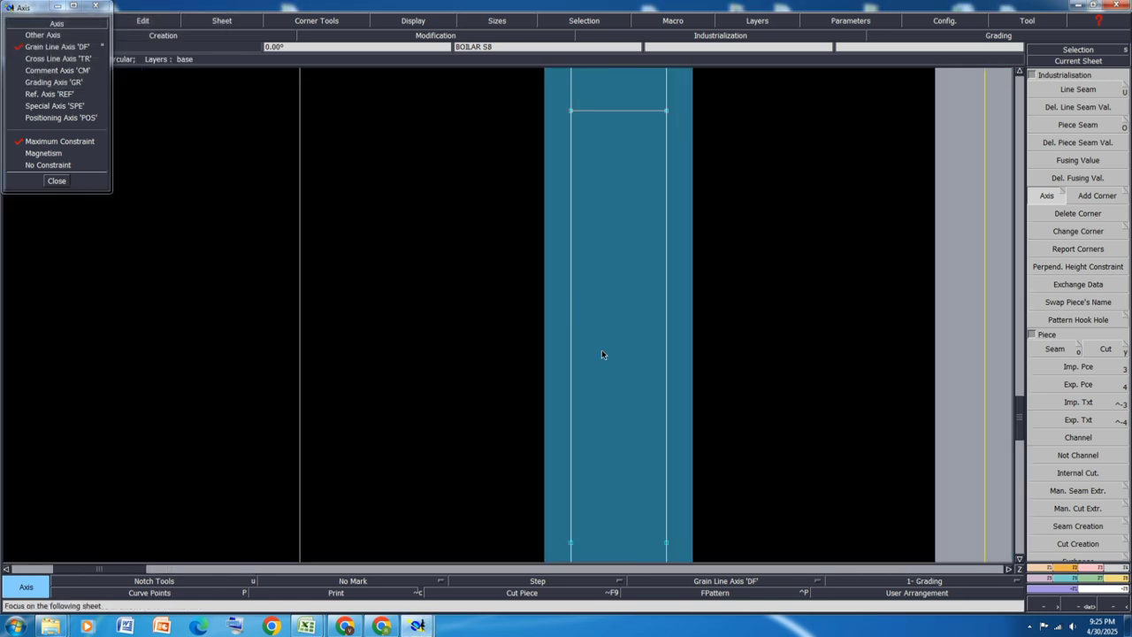
key(Page_Down)
scroll(542, 302, up, 4)
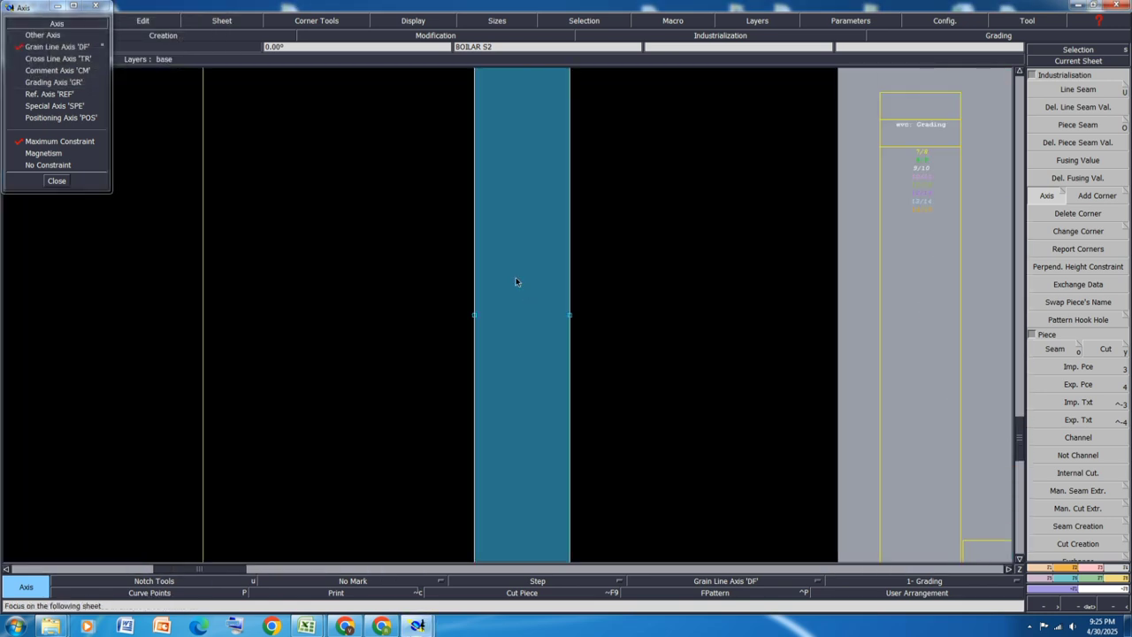
Draw horizontal grain lines on the small pointed piece and its unseamed copy
key(Page_Down)
click(564, 250)
key(Page_Down)
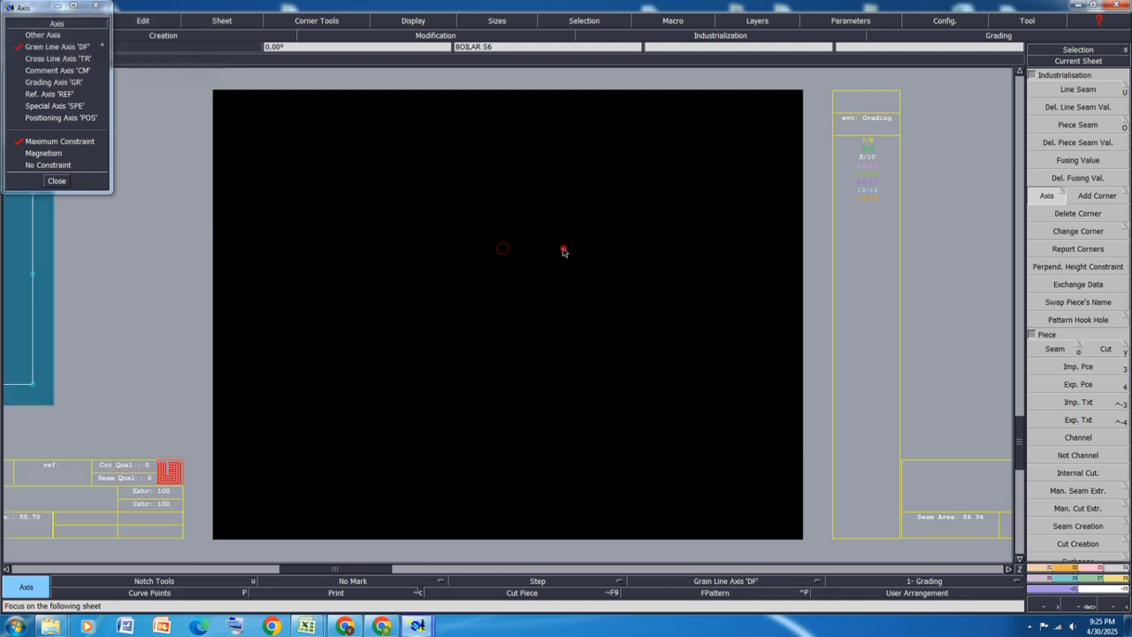
click(524, 265)
click(582, 255)
Draw horizontal grain lines on the narrow piece BOILAR S5, the square piece BOILAR S4 and their unseamed copies
key(Page_Down)
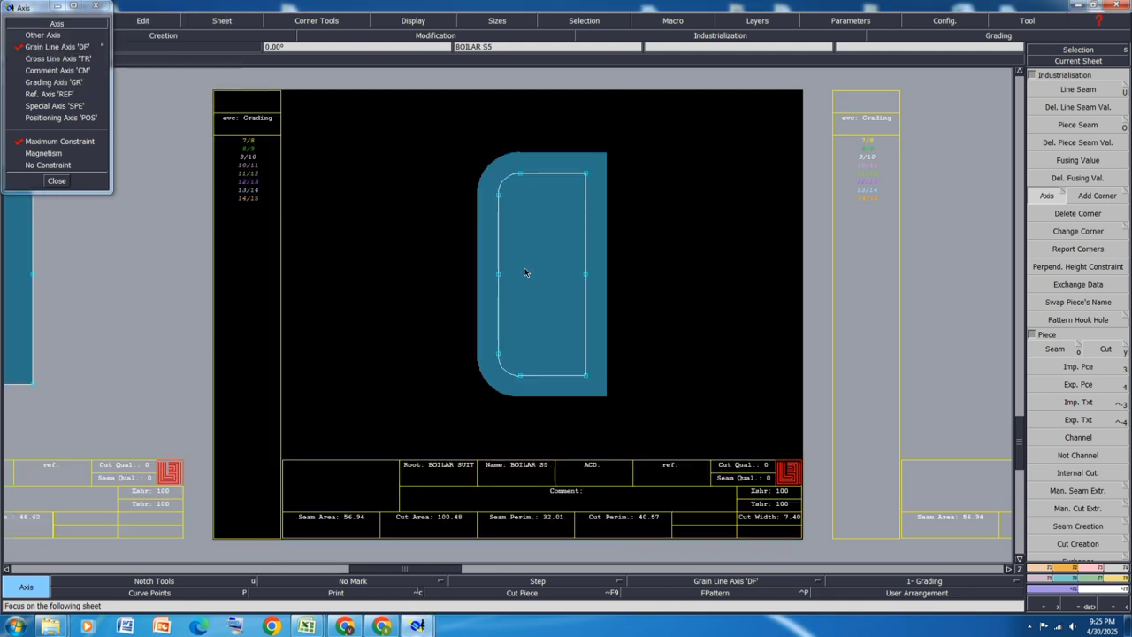
key(Page_Down)
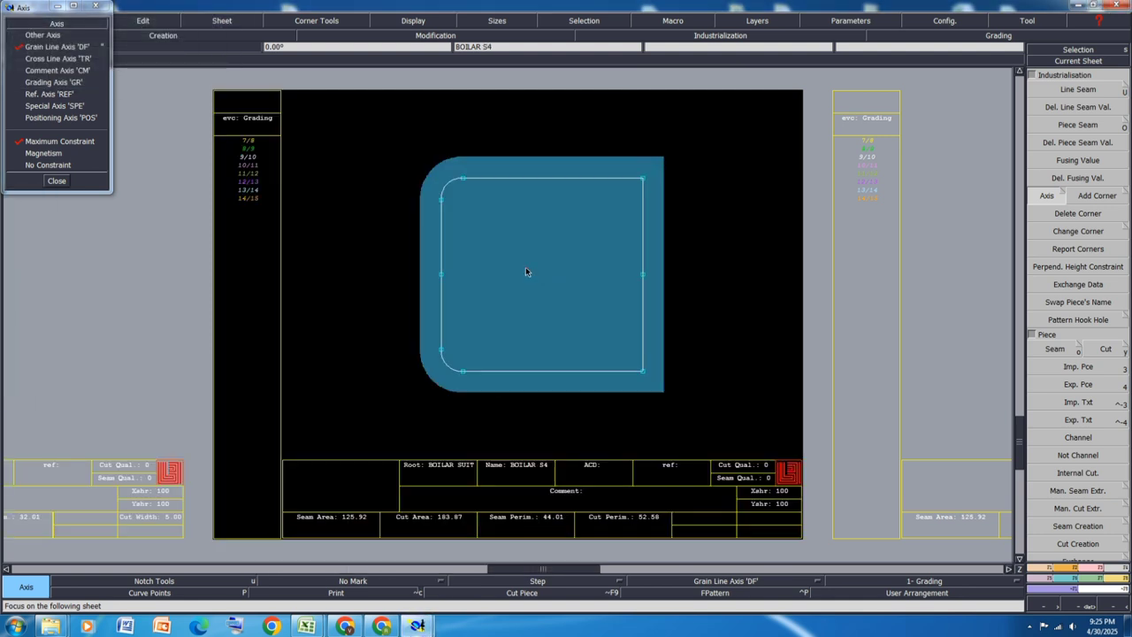
key(Page_Down)
click(505, 261)
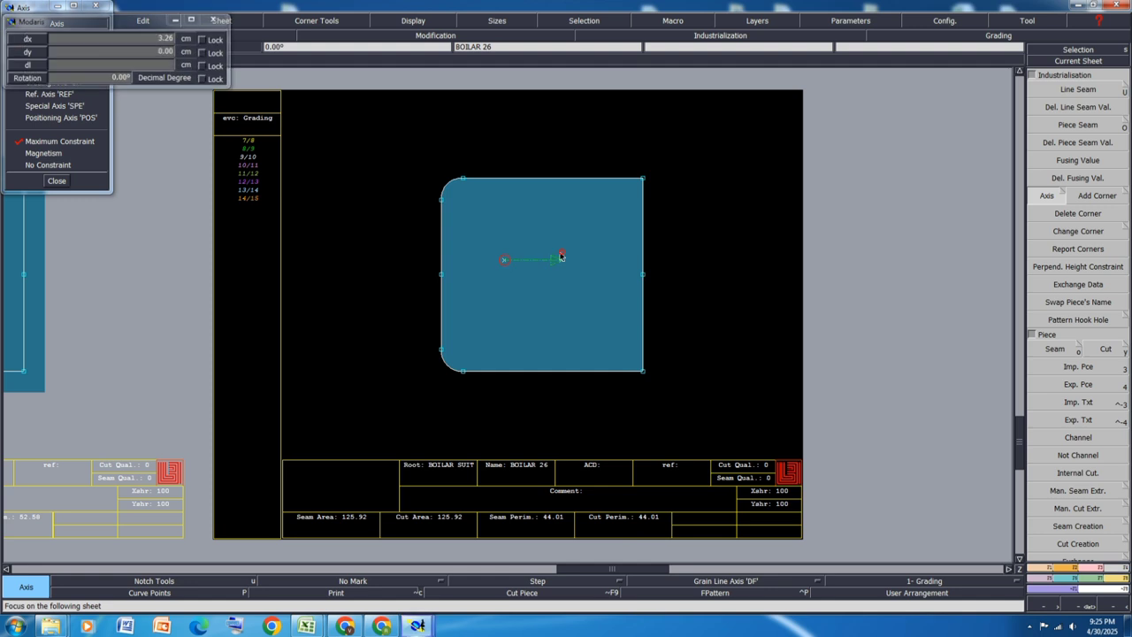
click(561, 256)
Close the axis options, rearrange all sheets on the desk and save the model despite the modified-file warning
key(Page_Down)
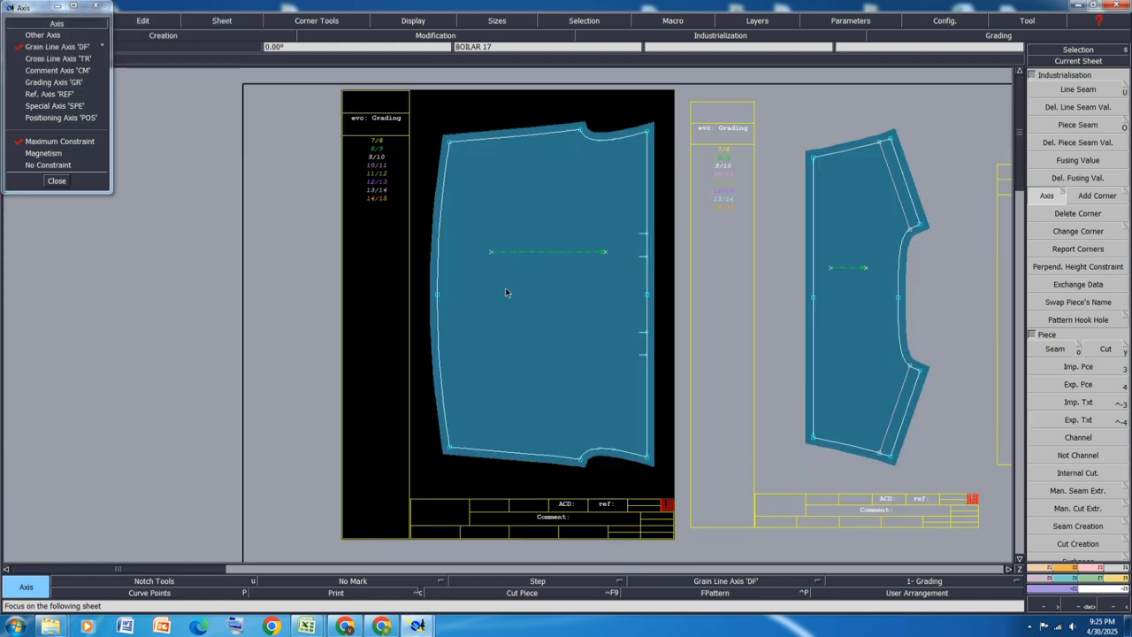
click(54, 183)
key(8)
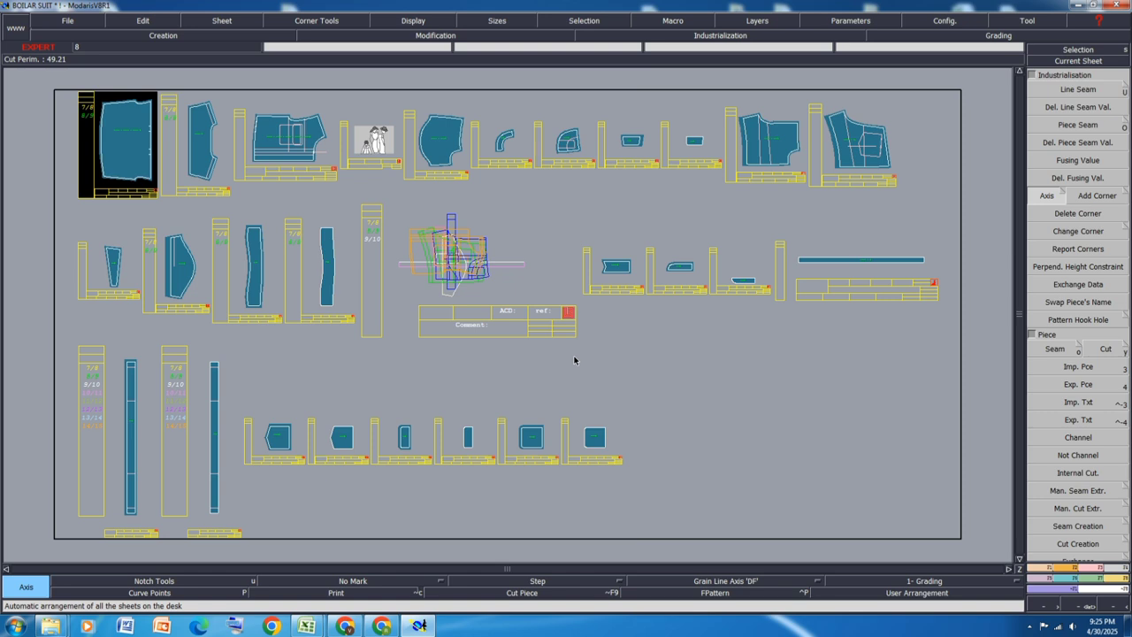
key(ctrl+s)
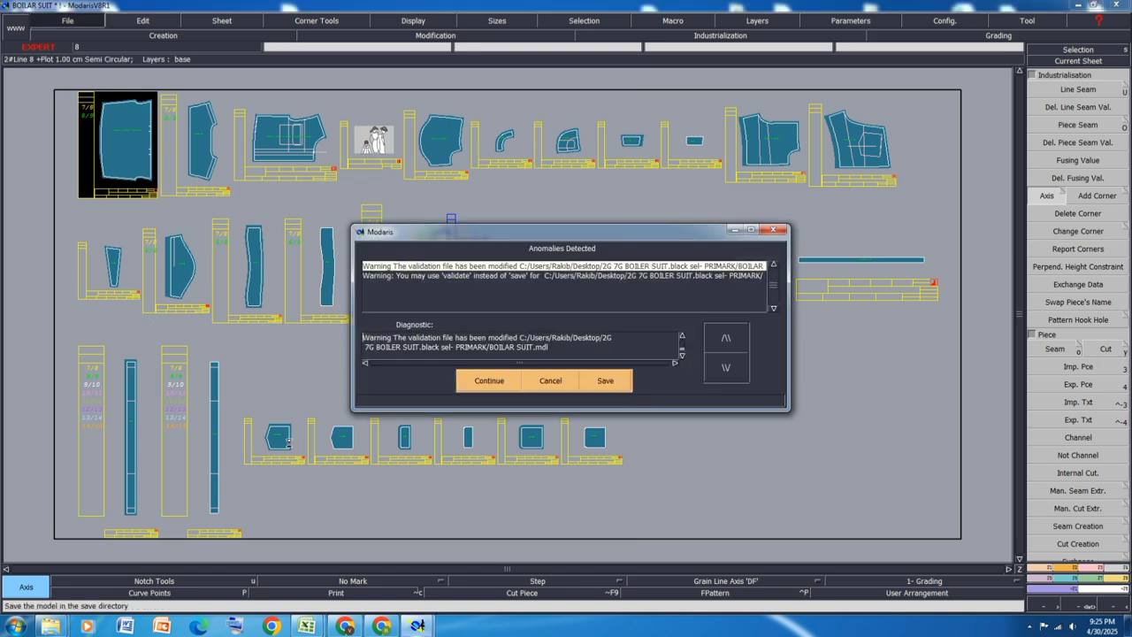
click(481, 383)
Enter the comment BACK 1X1 for the large back piece BOILAR 17 and a back yoke comment for BOILAR 20
scroll(87, 152, up, 4)
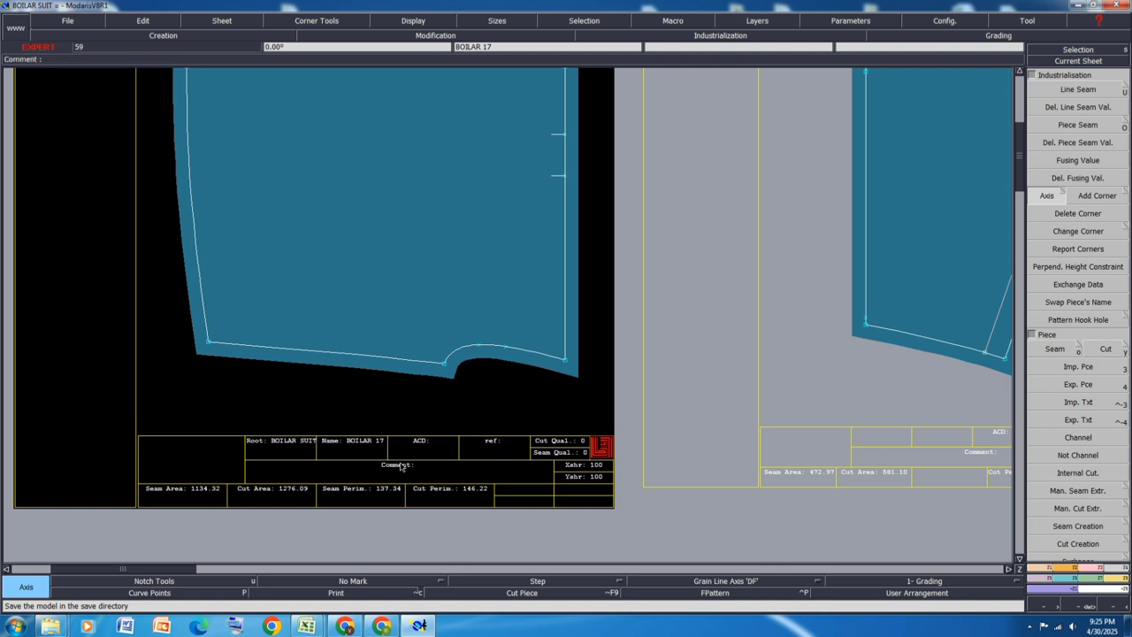
click(401, 466)
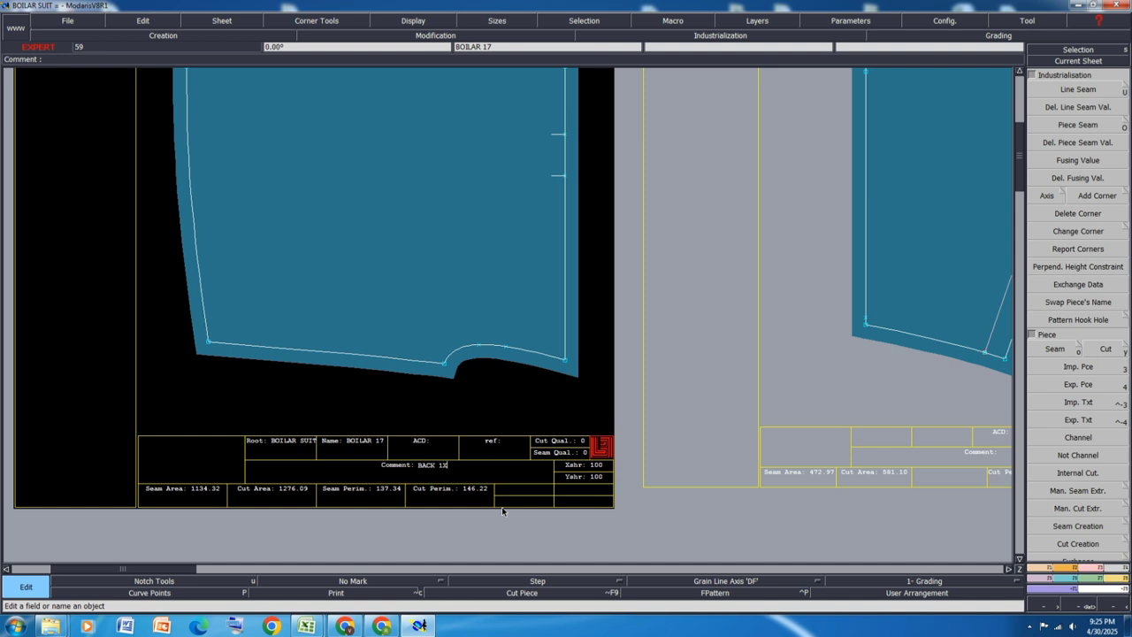
key(Return)
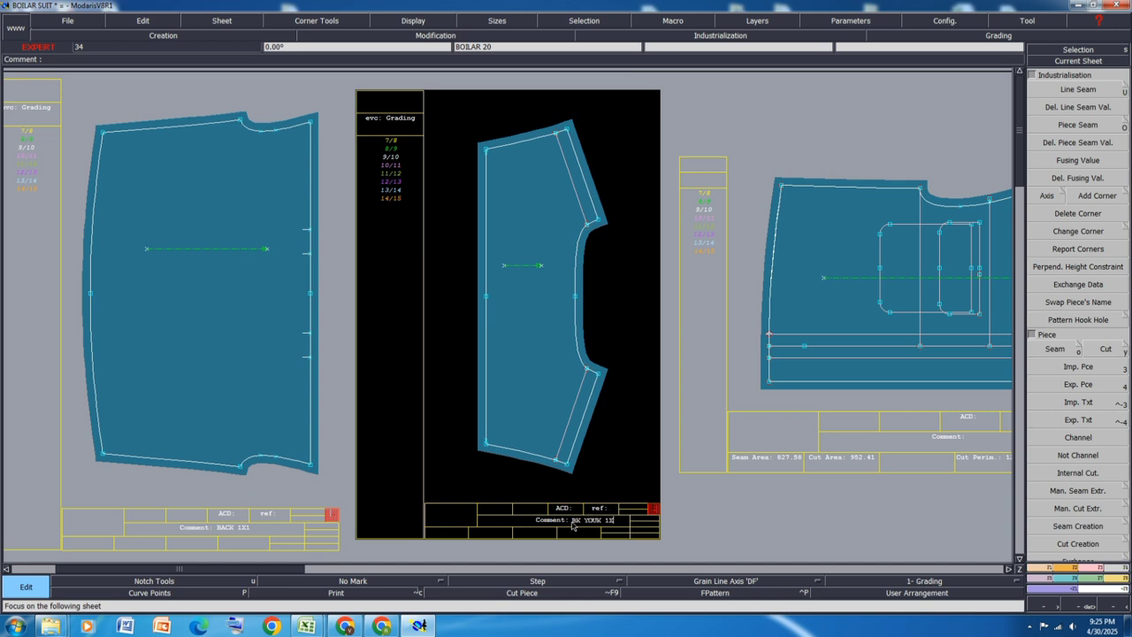
key(Return)
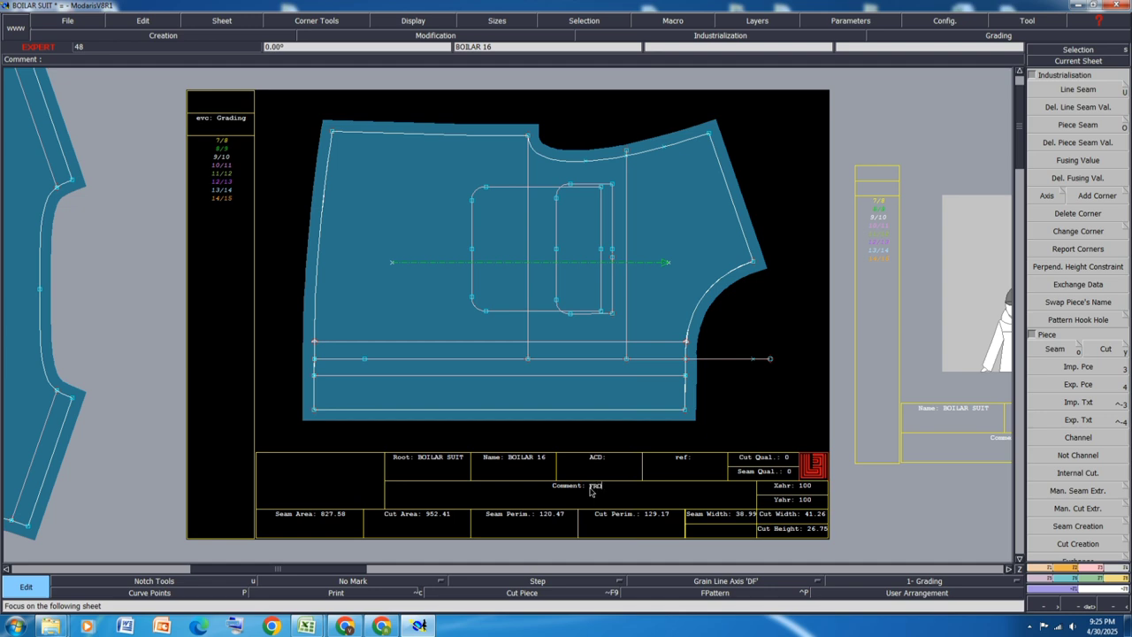
Enter the comment FRONT TOP 1X2 for BOILAR 16 and a pocketing comment with quantity 1X2 for BOILAR 18
text(FRONT TOP 1X2)
key(Return)
key(Page_Down)
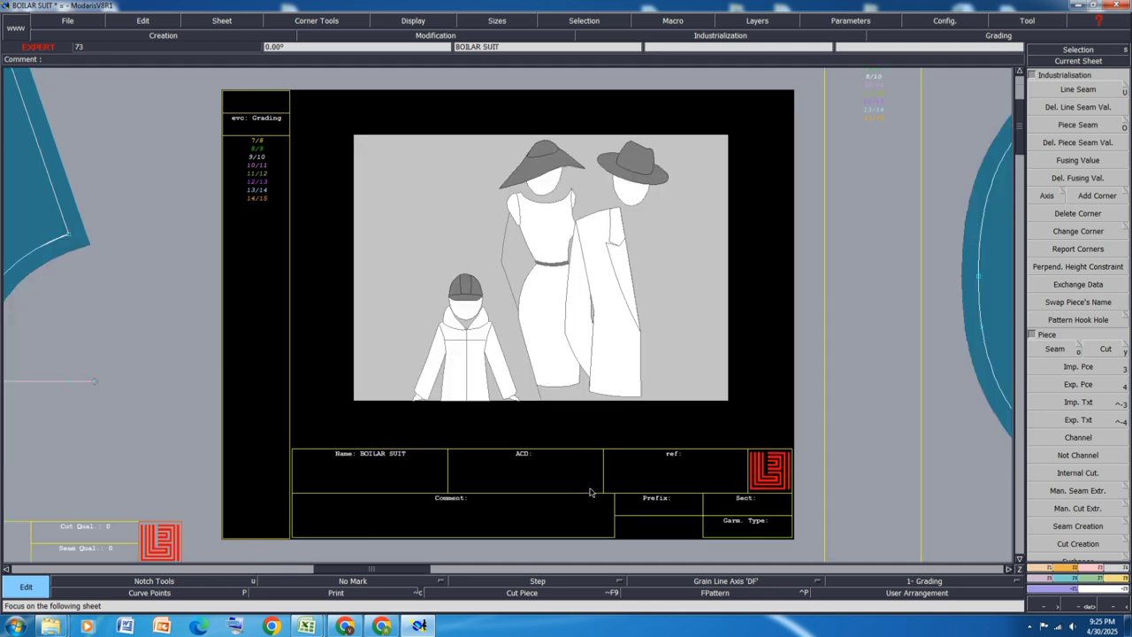
key(Page_Down)
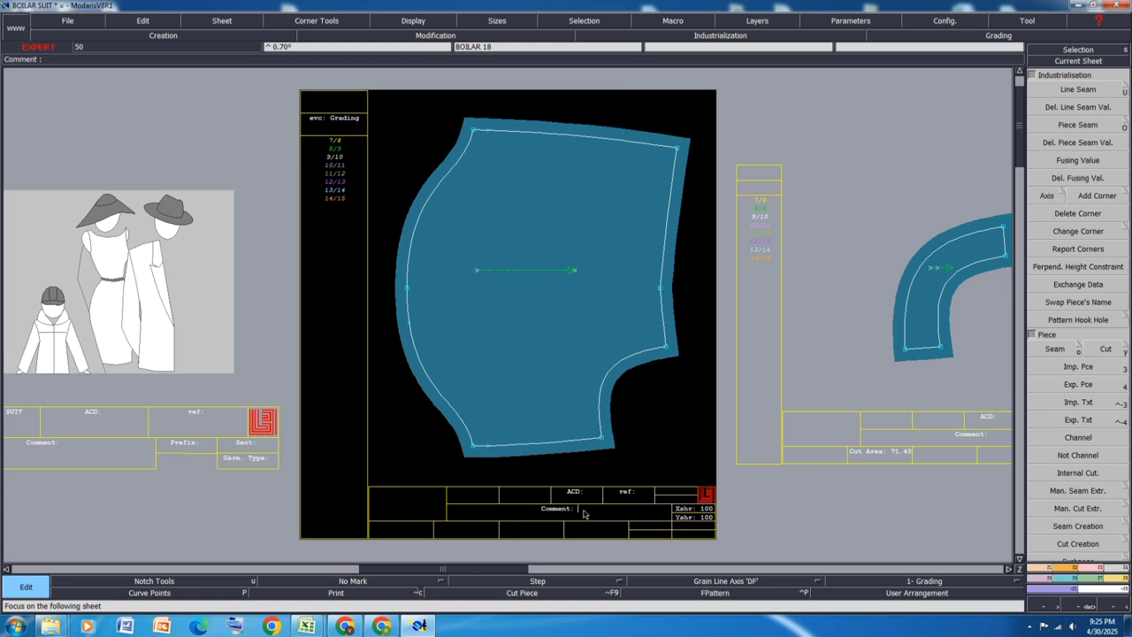
text(PETIN 1X2)
key(Return)
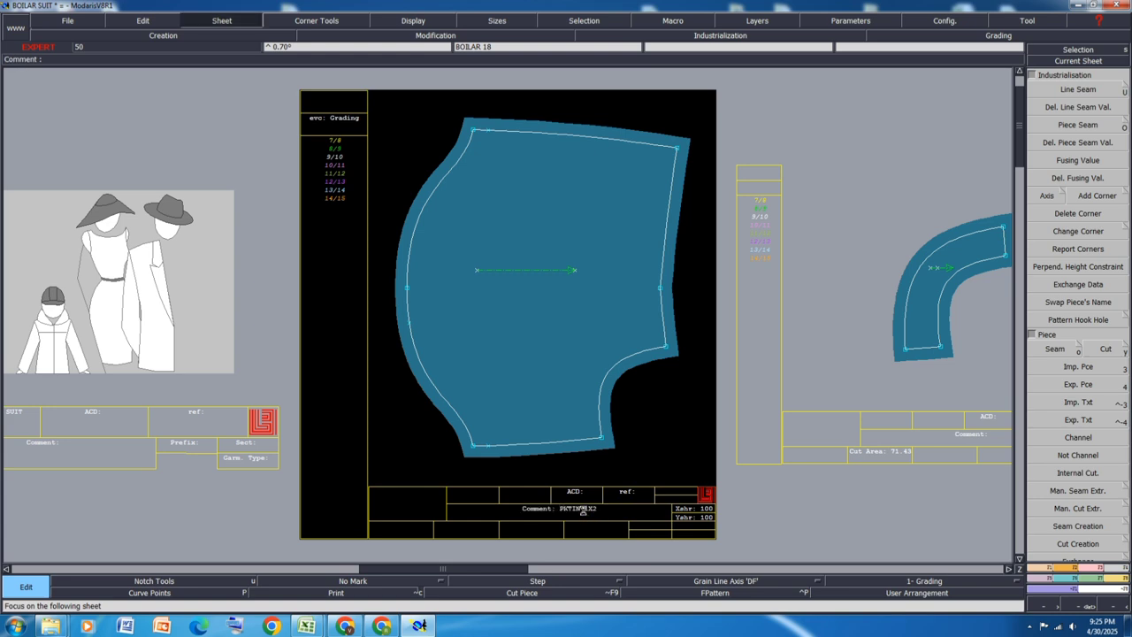
Enter the comments FACING 1X2 for the curved piece BOILAR 15 and SEAM 1X2 for BOILAR 14
key(Page_Down)
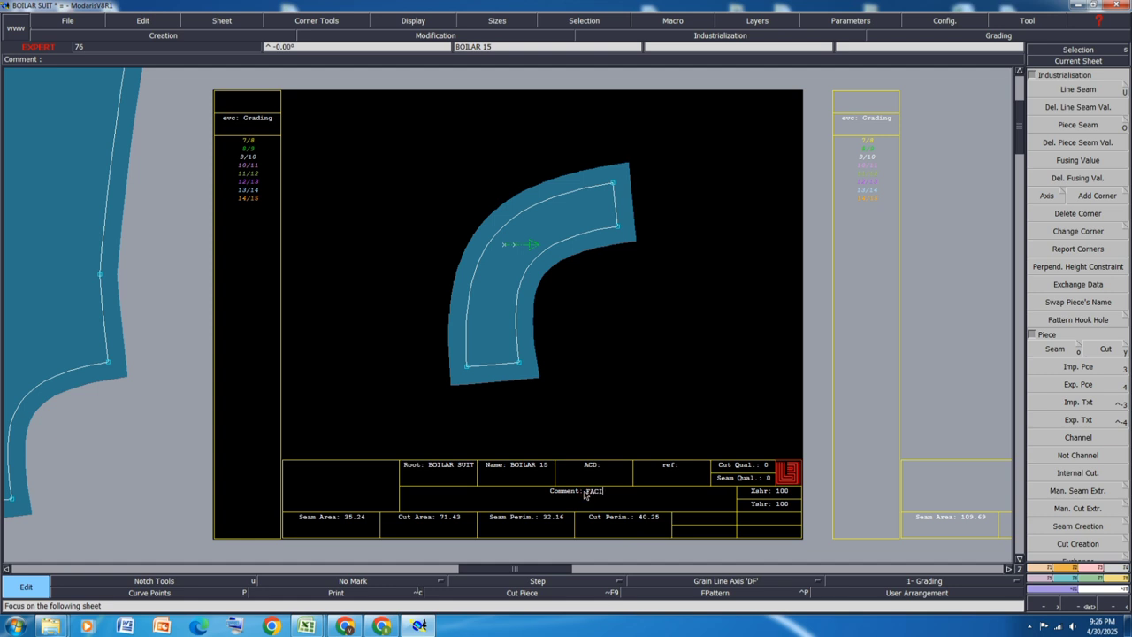
text(FACING 1X2)
key(Return)
key(Page_Down)
text(S)
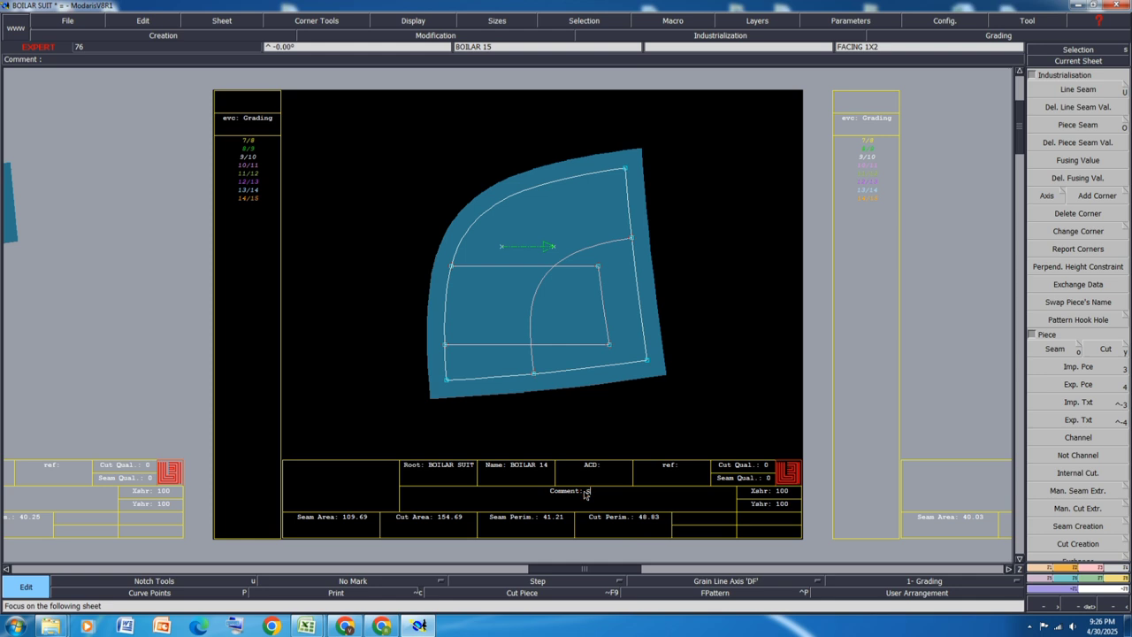
text(EAM 1X2)
key(Return)
Enter the comments COIN PKT 1X1 for BOILAR 13 and COIN PKT FINI for its unseamed copy BOILAR 19
key(Page_Down)
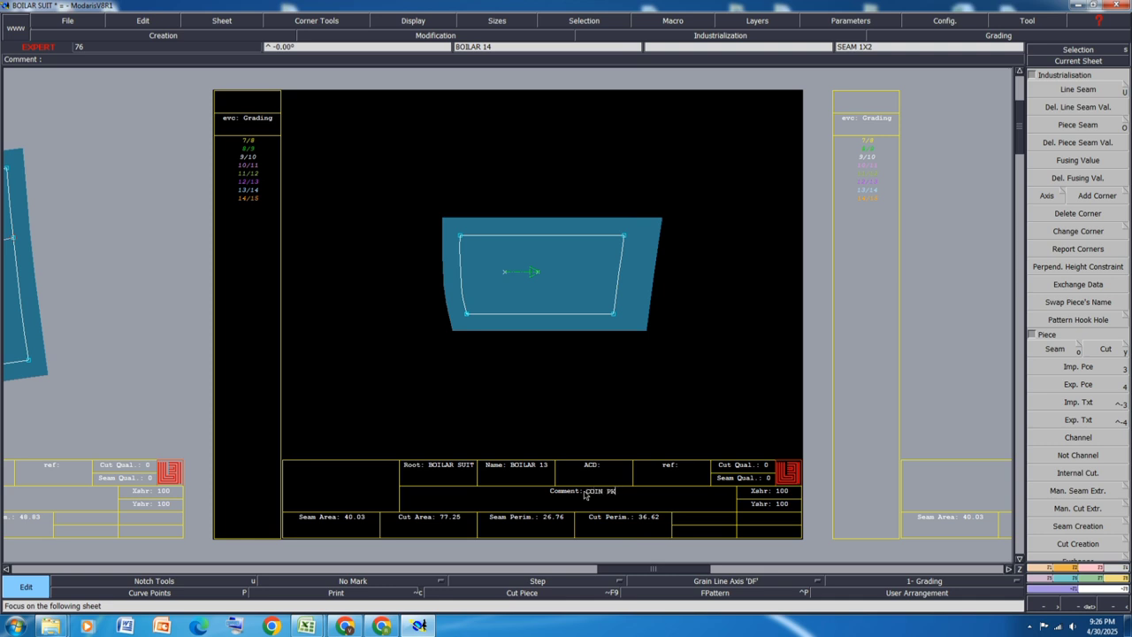
key(Return)
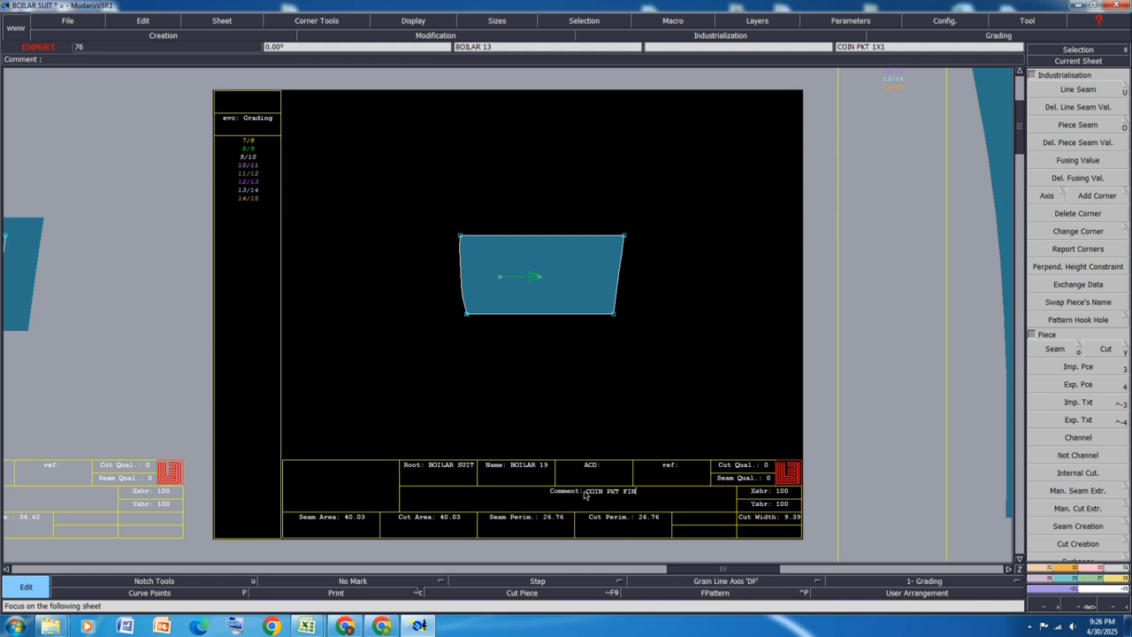
key(Return)
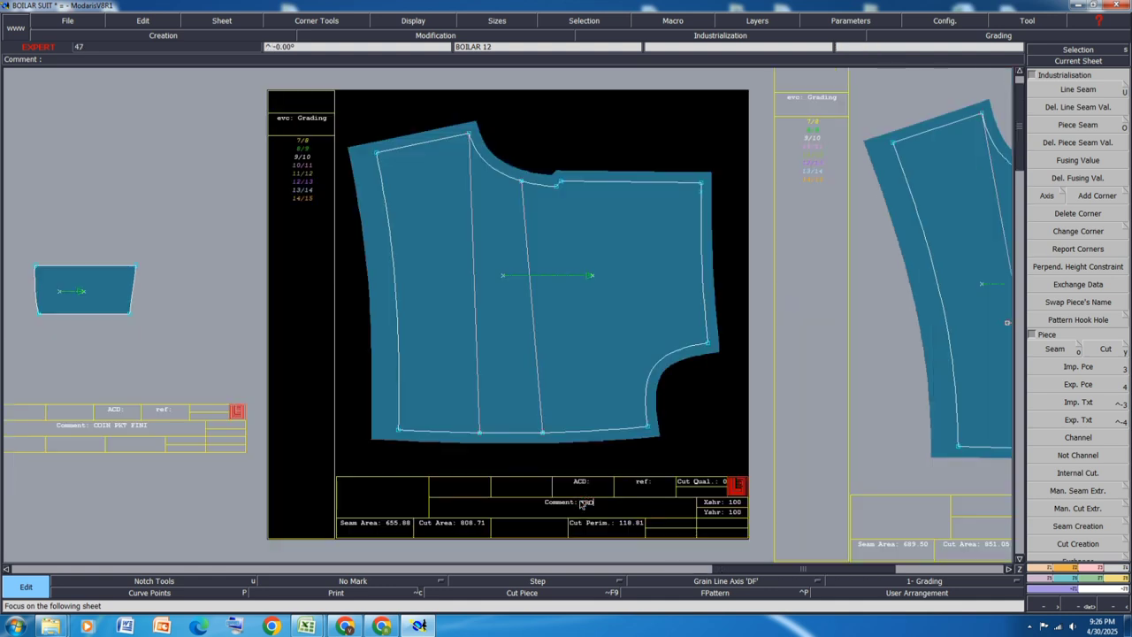
Enter the comments FRONT 1X2 for BOILAR 12 and BACK 1X2 for BOILAR 11
text(FRONT 1X2)
key(Return)
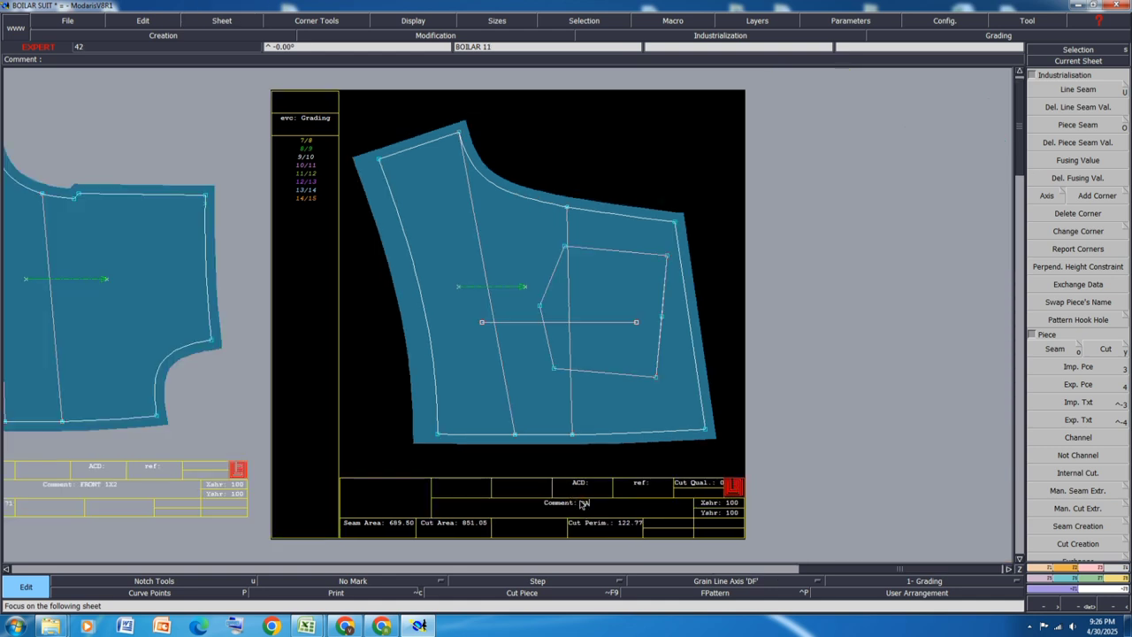
text(BACK 1X2)
key(Return)
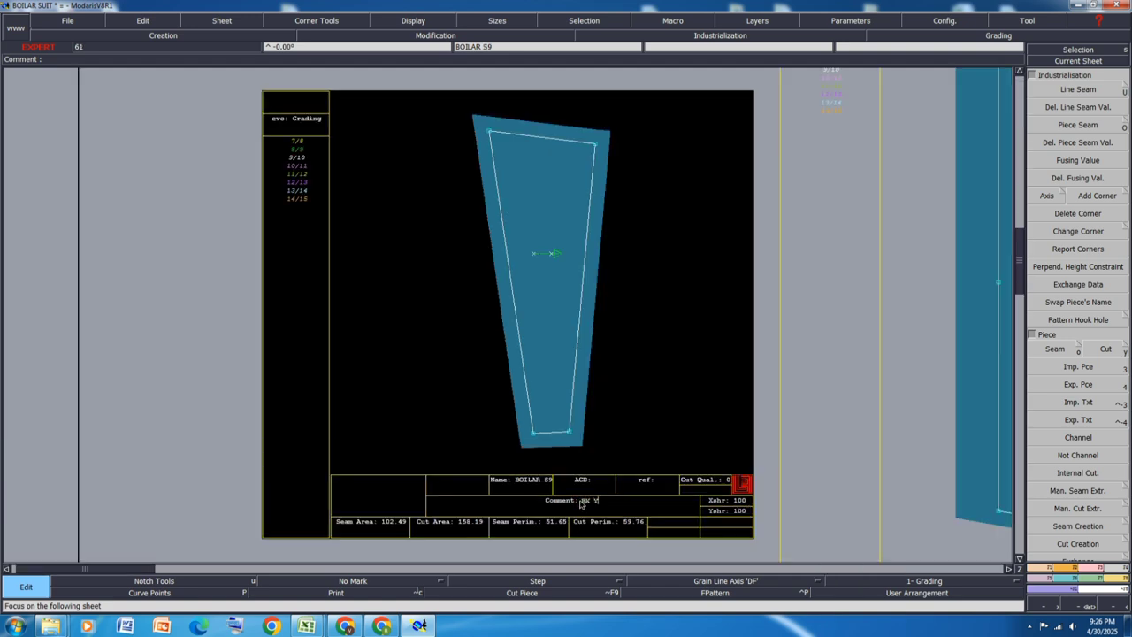
Enter the comments BK YOUK 1X2 for the tapered piece BOILAR S9 and SLEEVE 1X2 for the sleeve piece
text(BK YOUK 1X2)
key(Return)
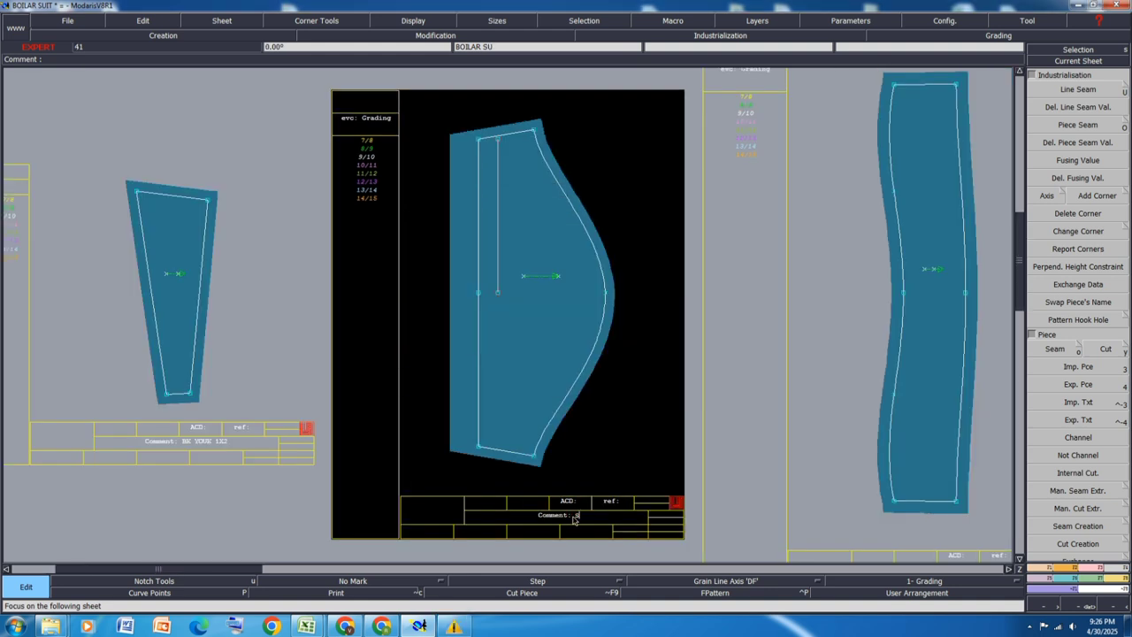
text(SLEEVE 1X2)
key(Return)
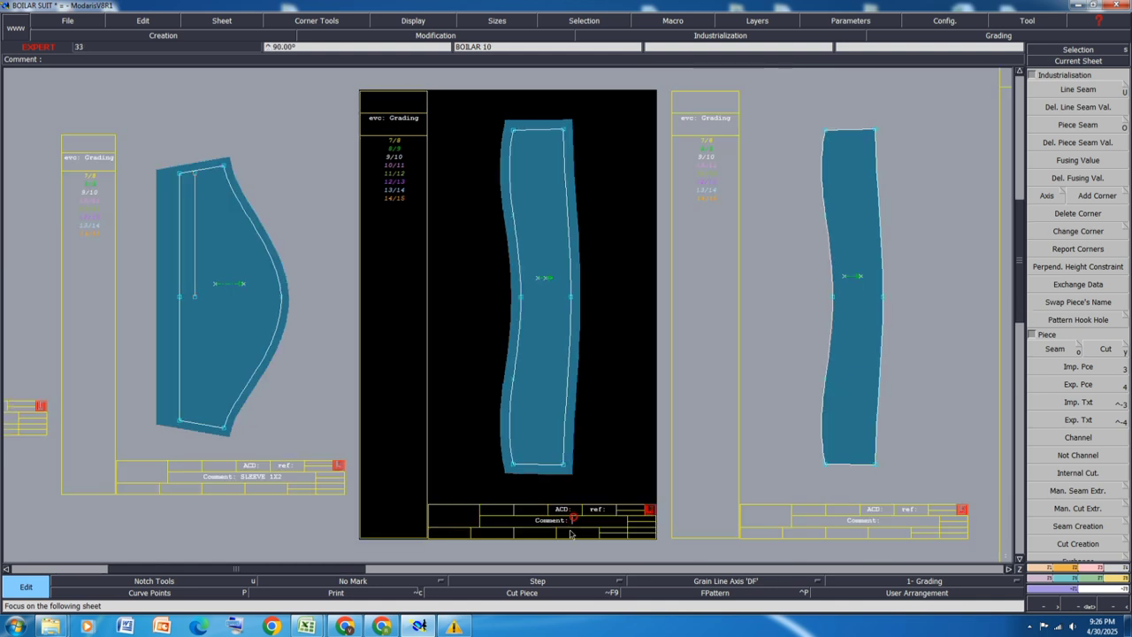
Enter the comments COLL 1X2 for the collar BOILAR 10 and COLL FINI for its unseamed copy BOILAR 21
text(COLL 1X2)
key(Return)
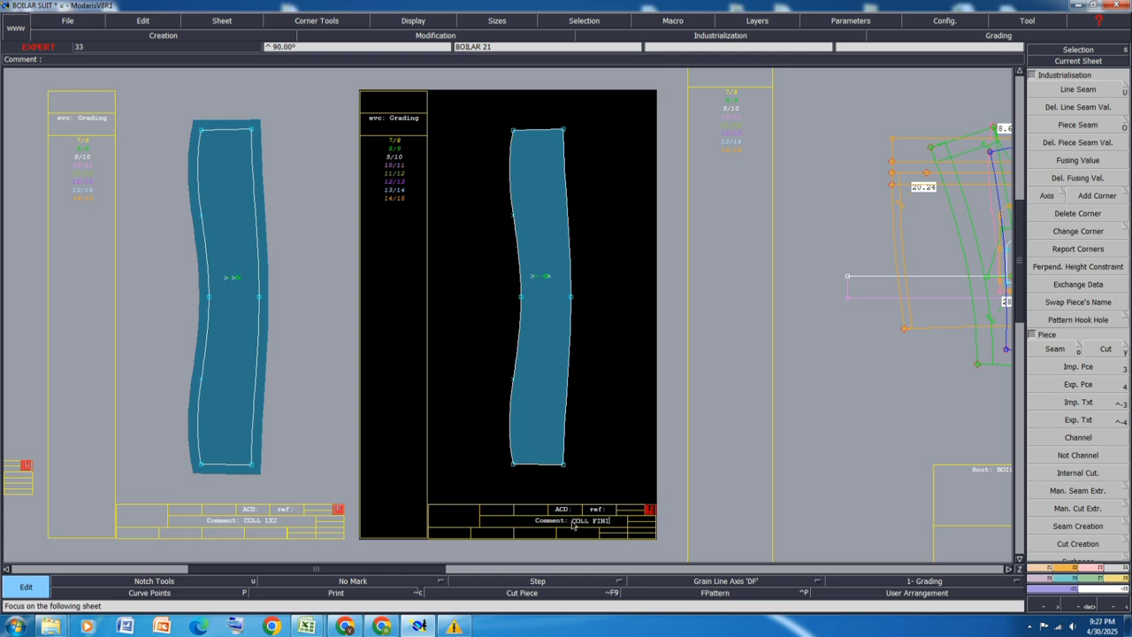
key(Return)
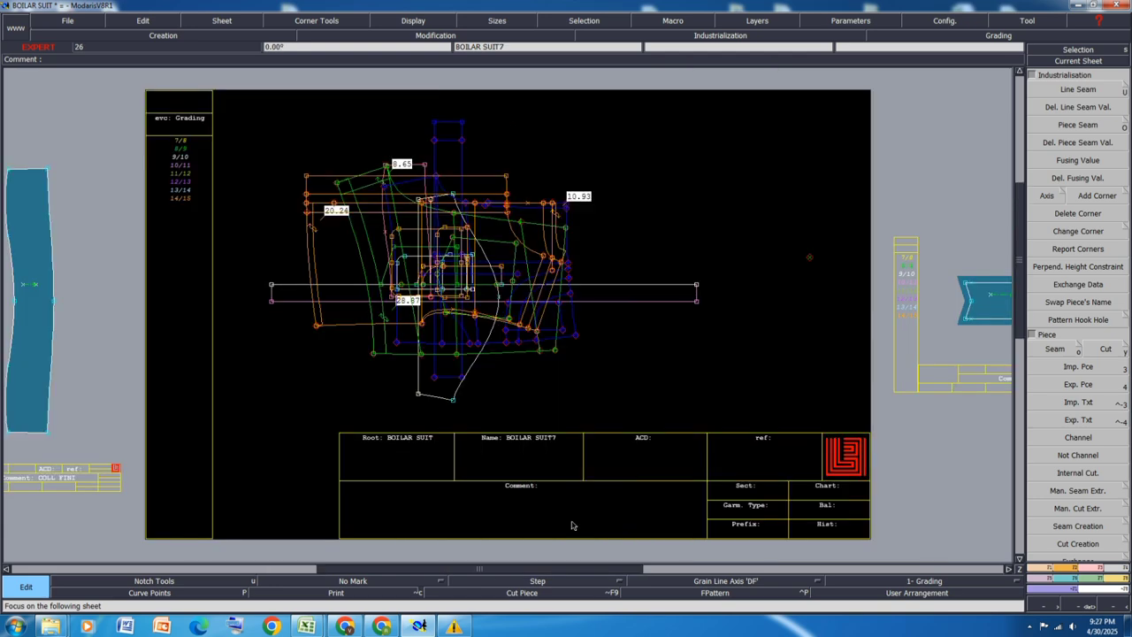
key(Page_Down)
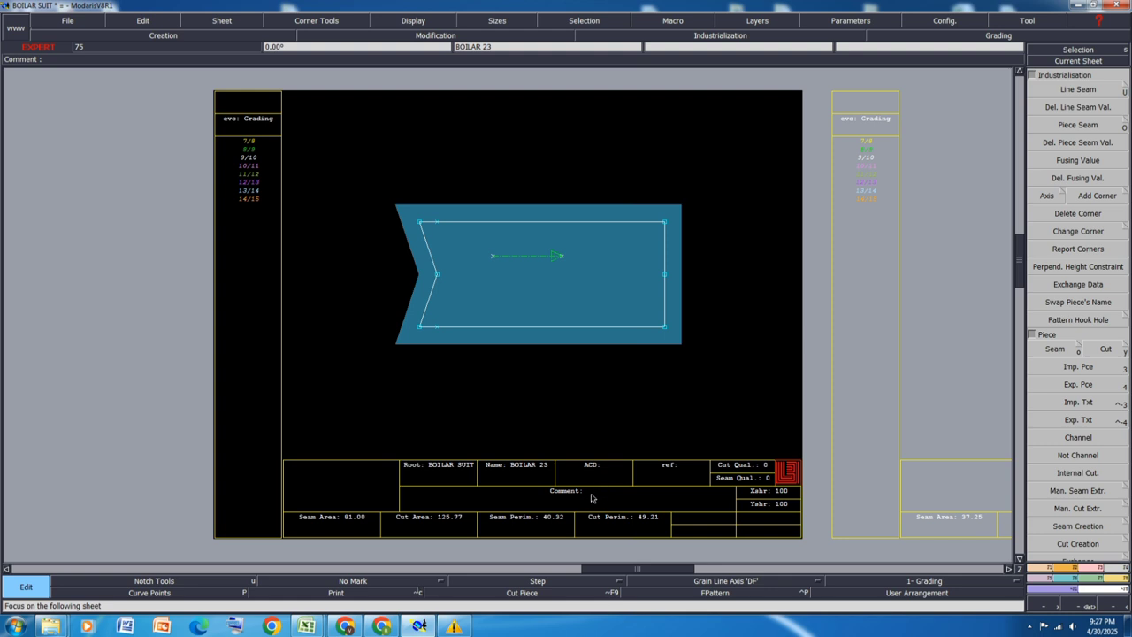
key(m)
key(l)
key(a)
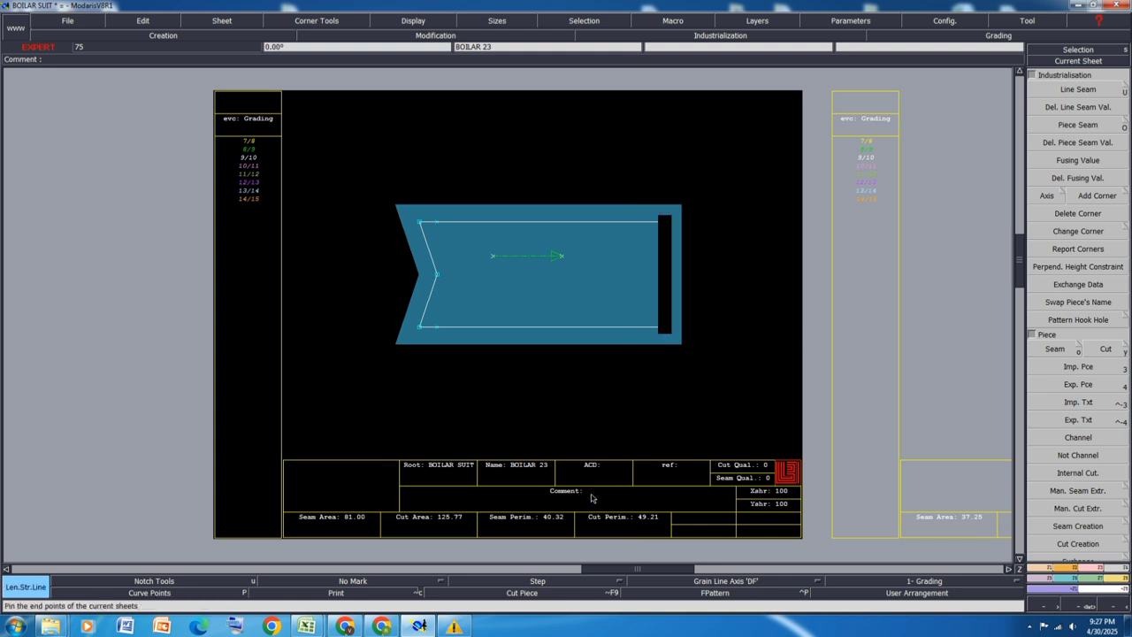
key(shift+l)
key(c)
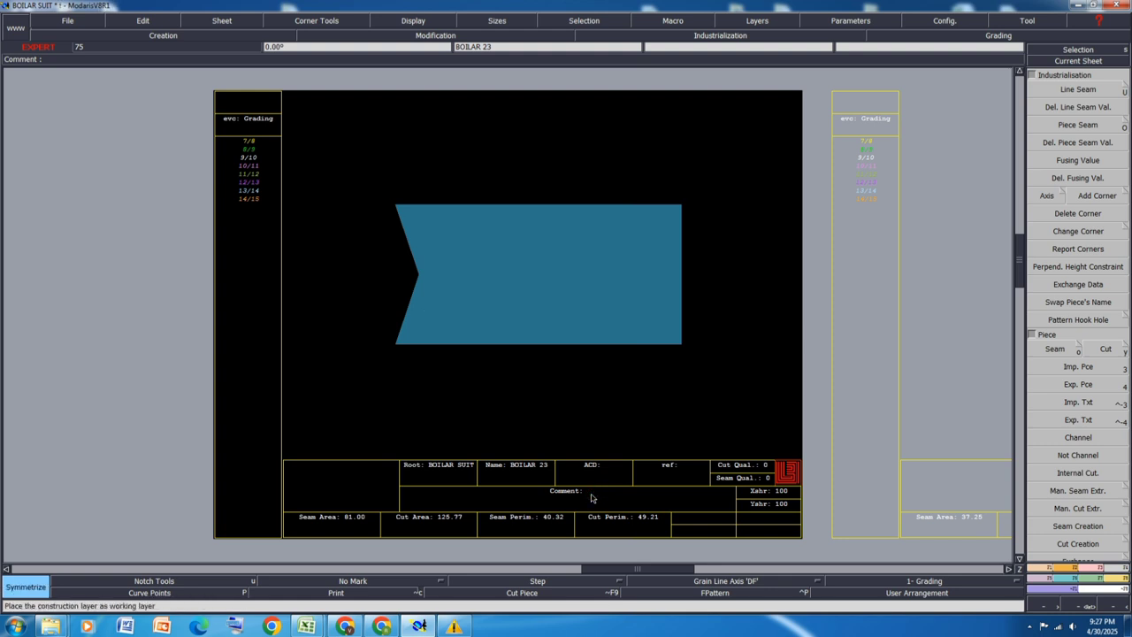
key(p)
key(Return)
Enter the comment S-FLY 1X1 for the seamed fly piece BOILAR S7
key(Page_Down)
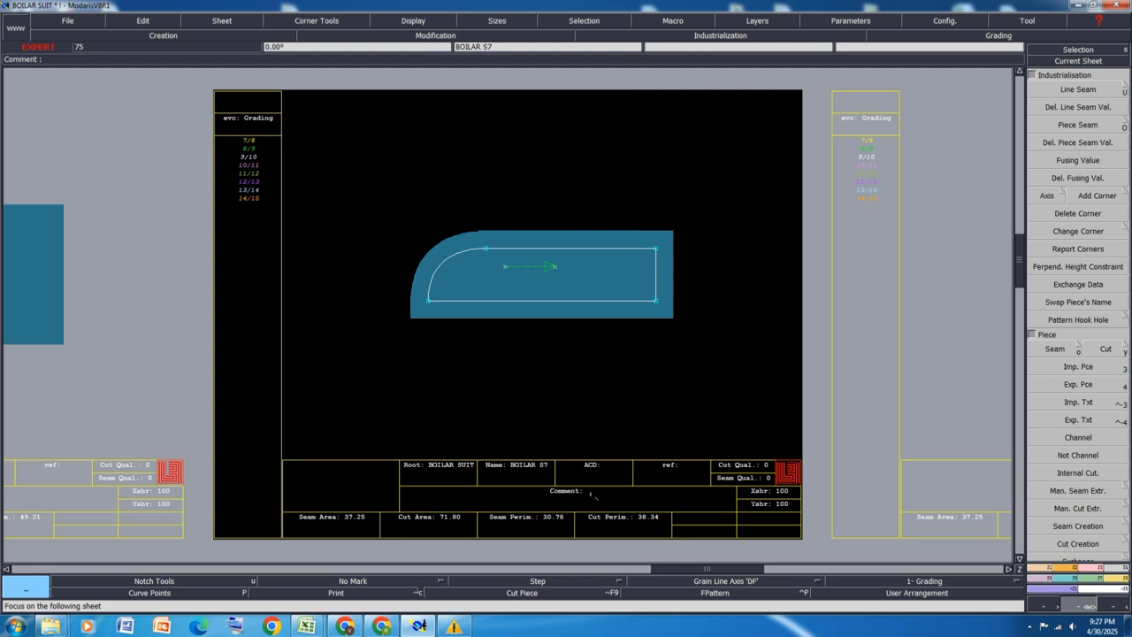
key(e)
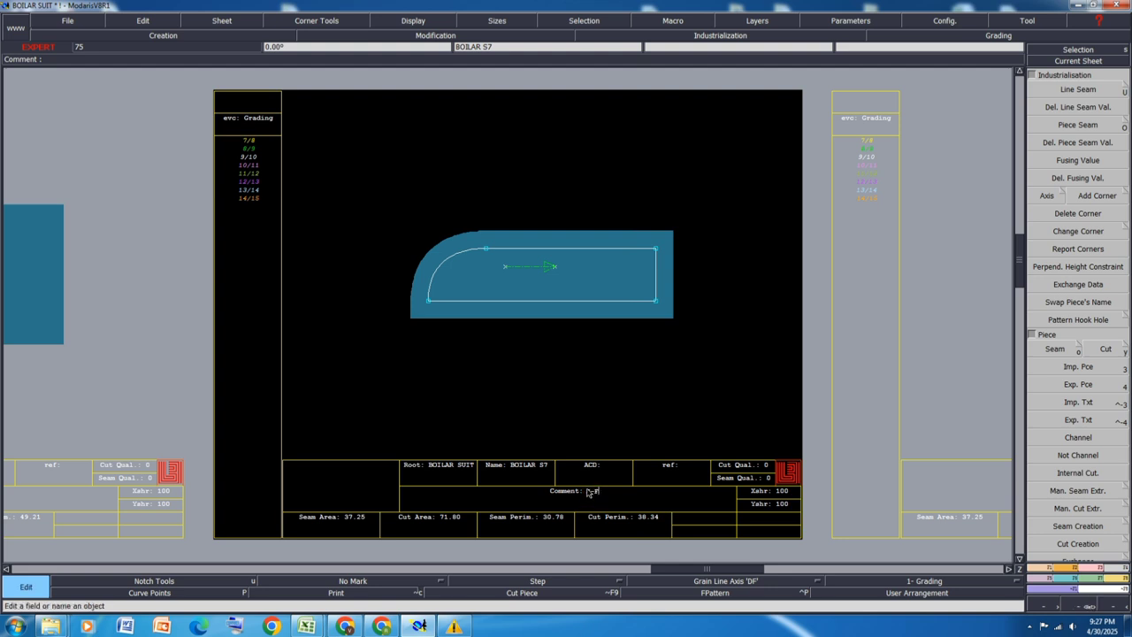
click(588, 492)
text(S-FLY 1X1)
key(Return)
key(Page_Down)
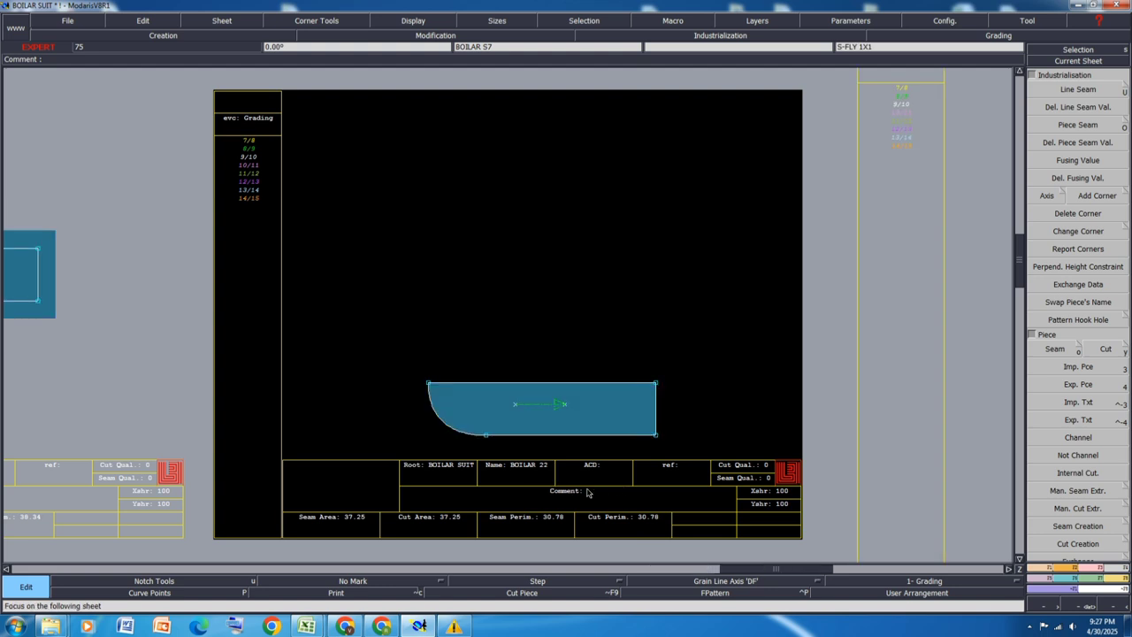
key(c)
key(l)
key(p)
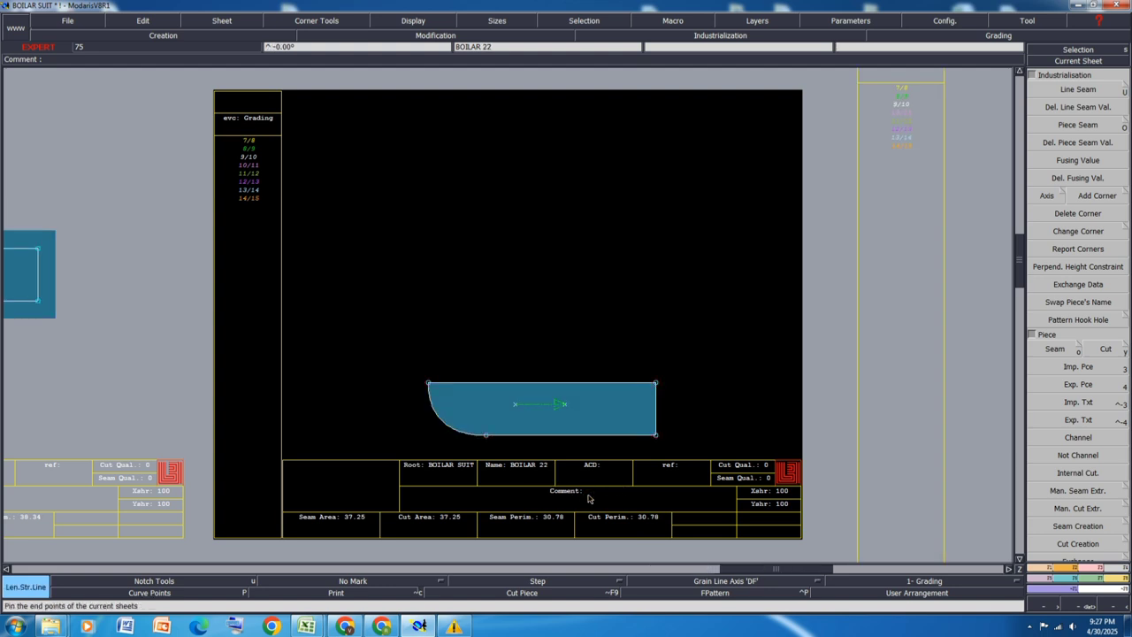
key(u)
key(e)
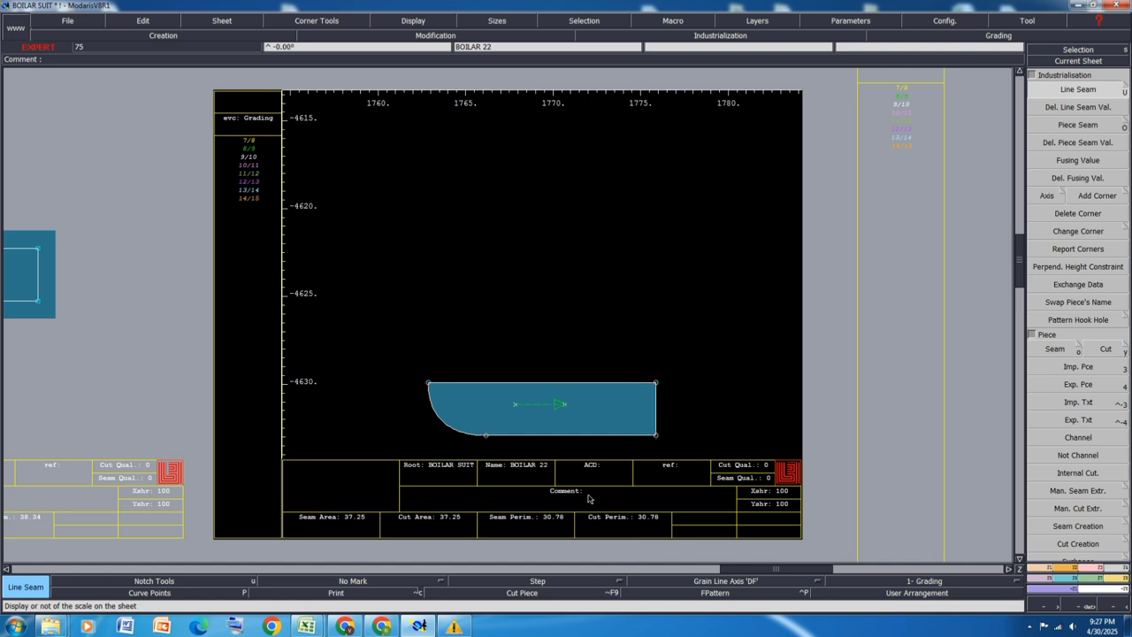
Enter a comment for the unseamed fly piece BOILAR 22
key(e)
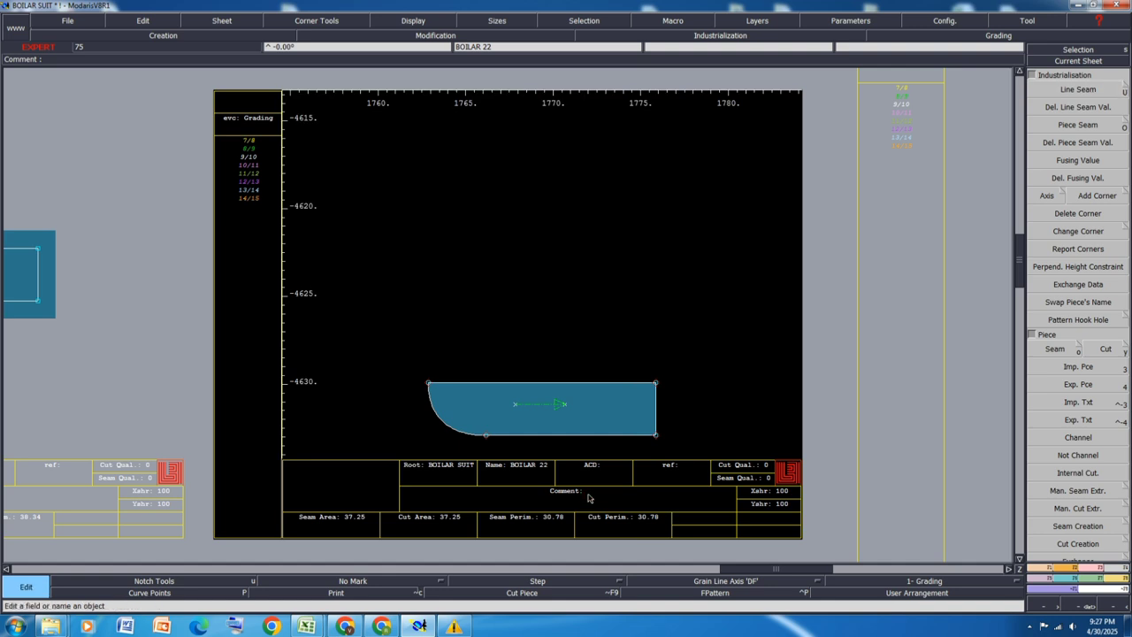
click(585, 493)
key(Return)
Enter the comment LOOP 1X1 for the long narrow strip BOILAR S3
key(Page_Down)
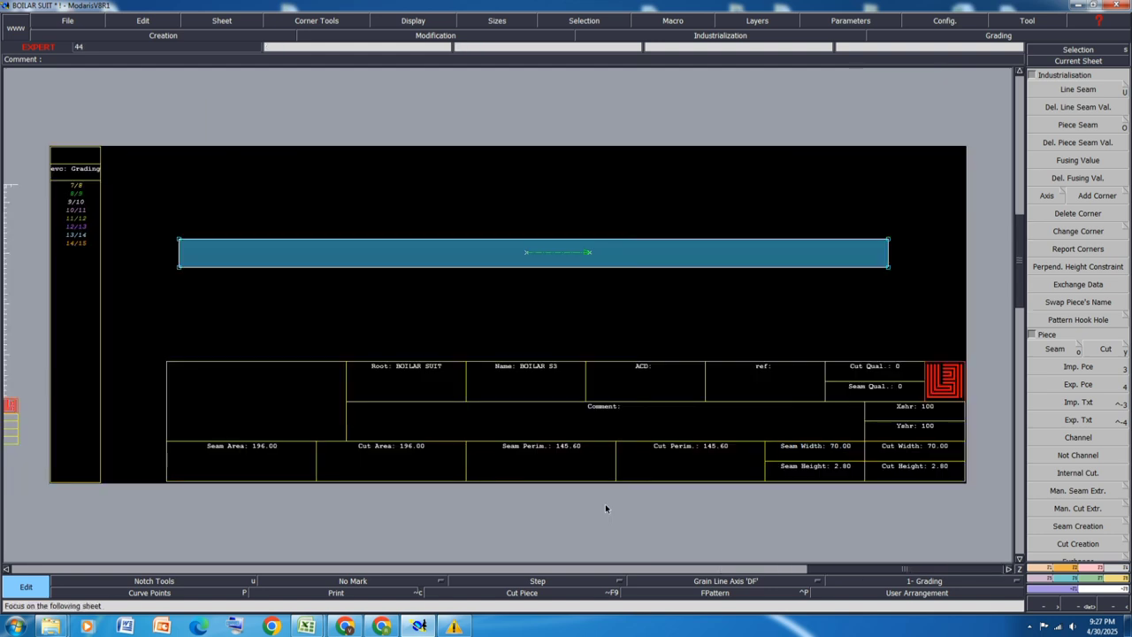
click(625, 408)
text(LOOP 1X1)
key(Return)
Enter the comment W/B 1X2 for the waistband BOILAR S8 and a finished-waistband comment for its unseamed copy BOILAR S2
key(Page_Down)
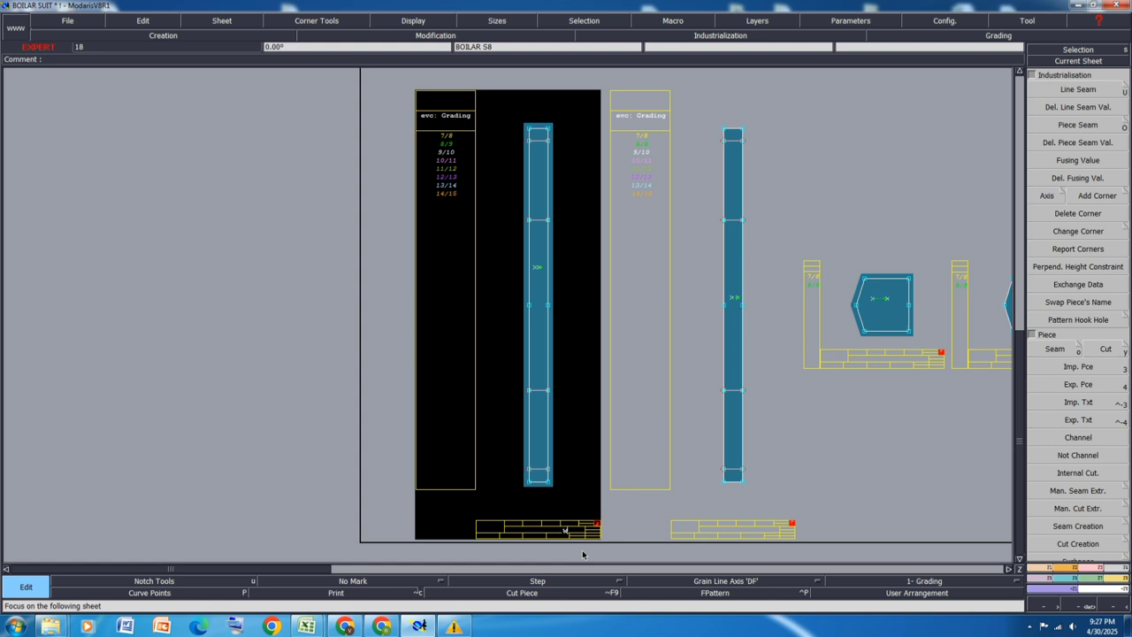
text(/B 1X2)
key(Return)
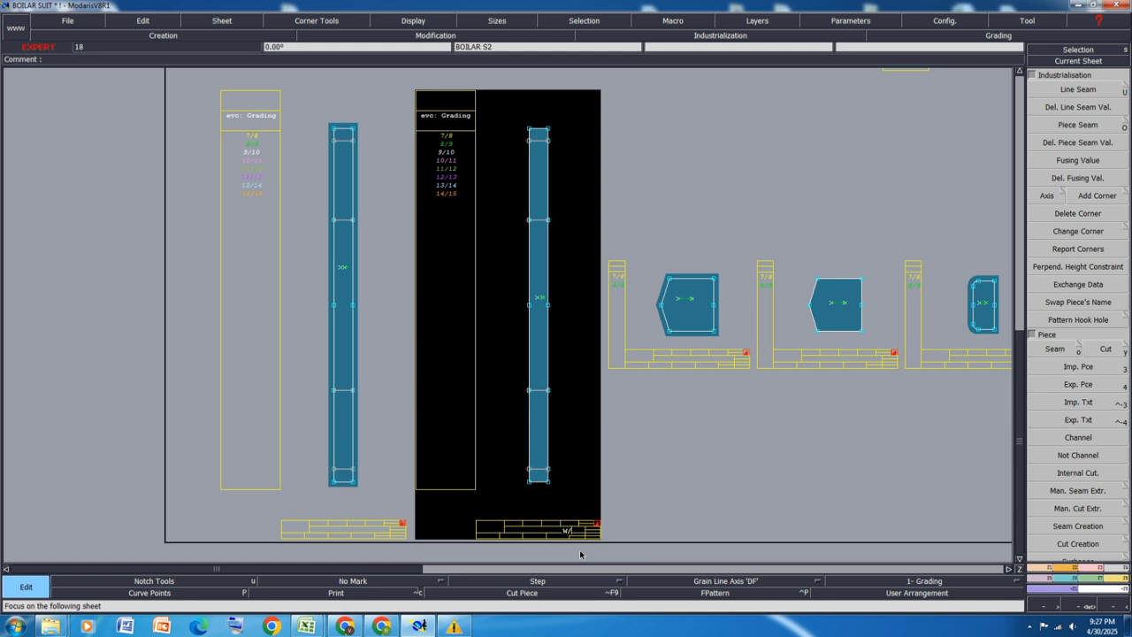
text(FIR)
key(Return)
Enter the comment BK PKT 1X2 for BOILAR S6 and set a 2 cm line seam on the straight edge opposite its point
key(Page_Down)
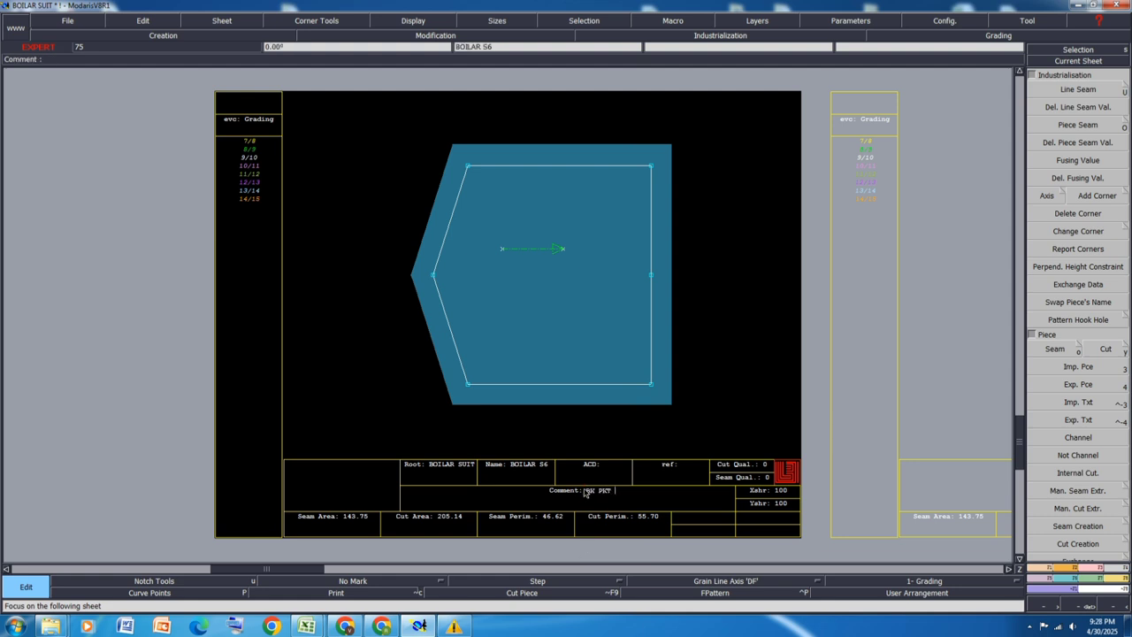
key(Return)
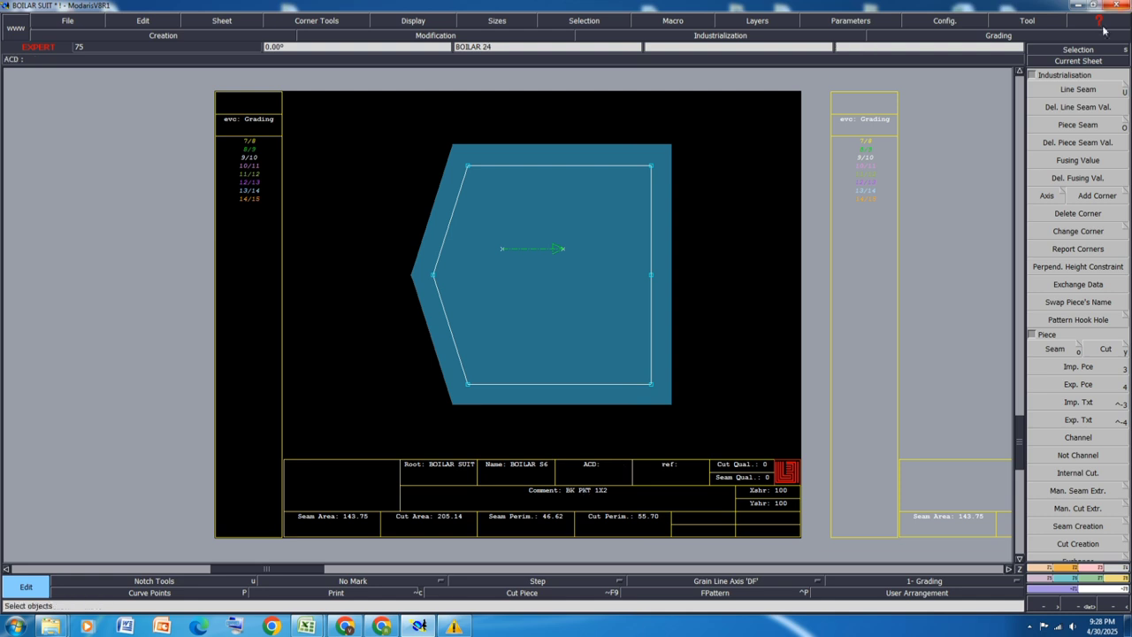
click(1086, 89)
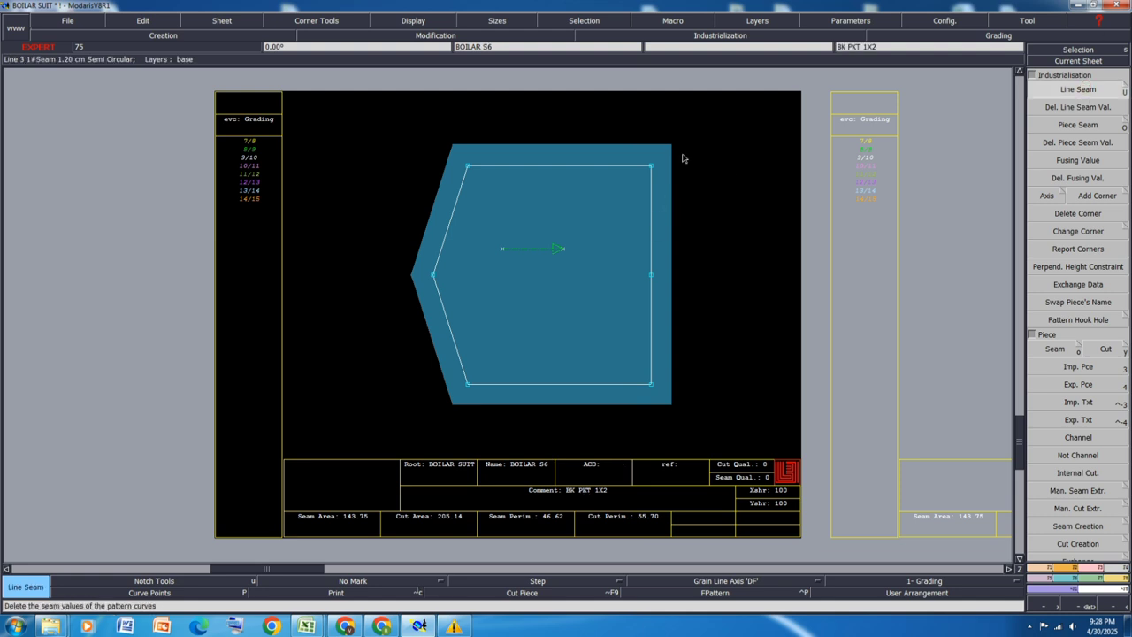
drag(682, 154, 608, 409)
click(652, 317)
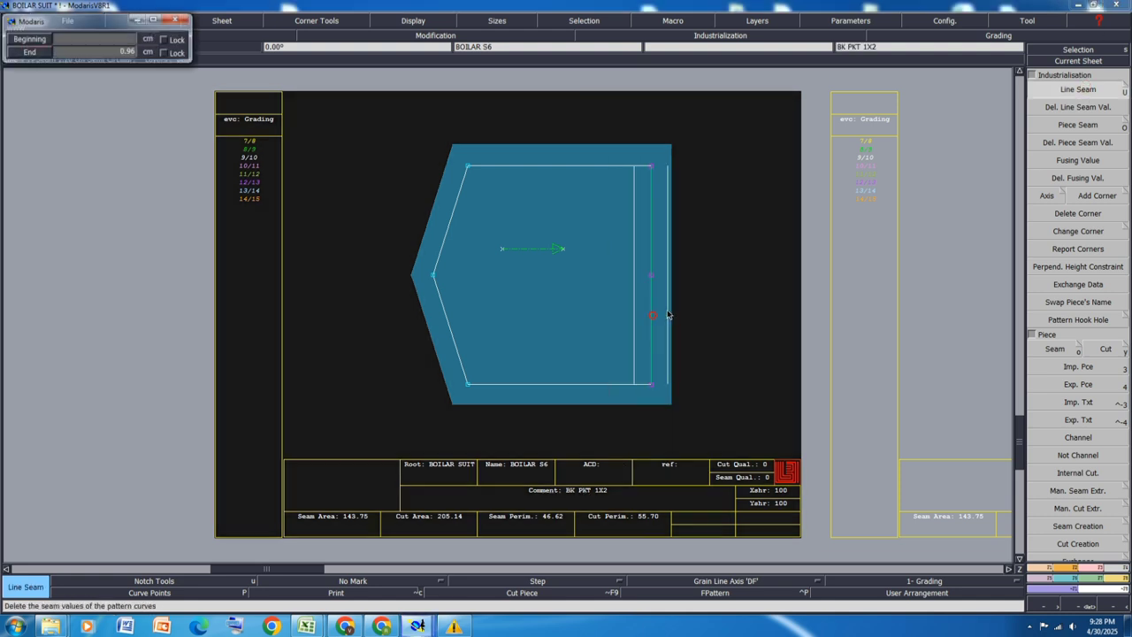
key(Down)
text(2)
key(Down)
key(Return)
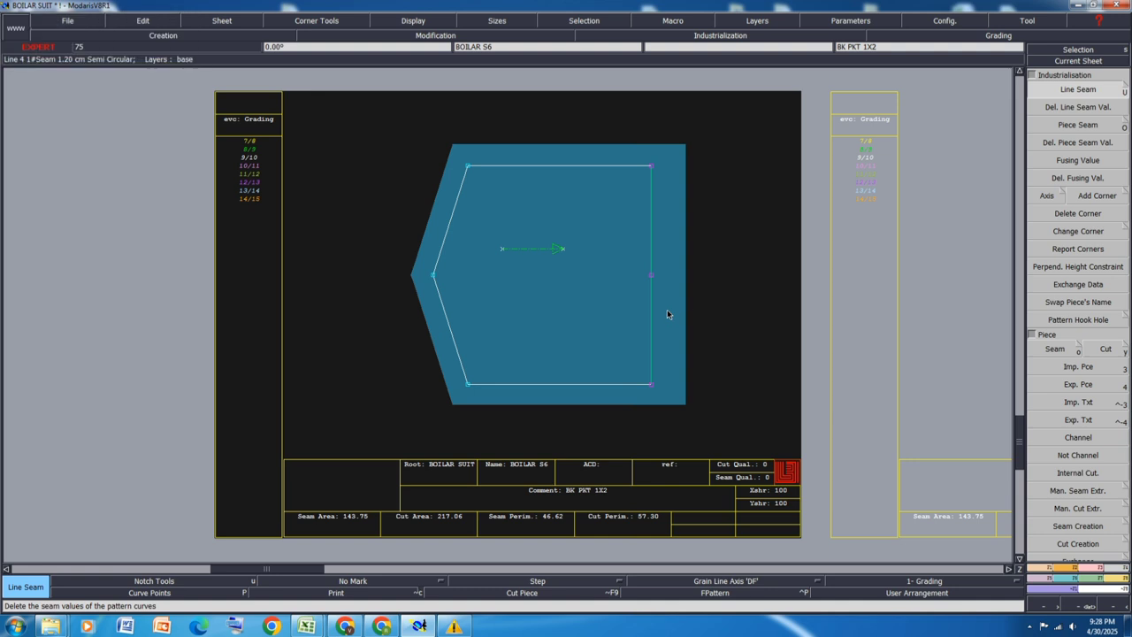
click(723, 295)
Enter the comment BK PKT FINI for the unseamed back pocket BOILAR 24
key(Page_Down)
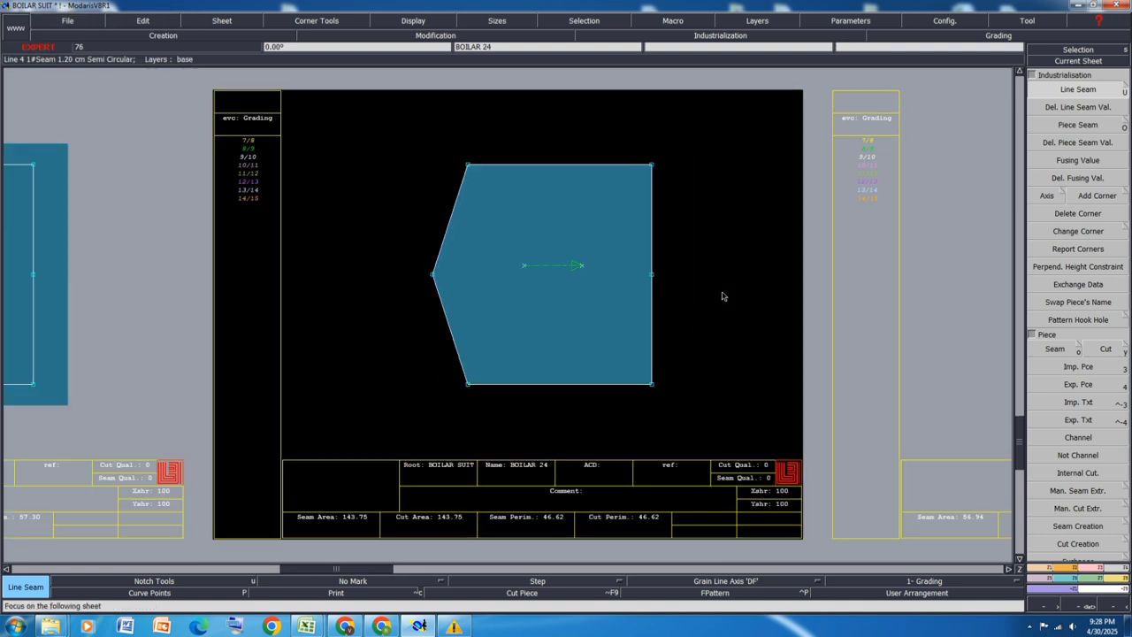
click(579, 495)
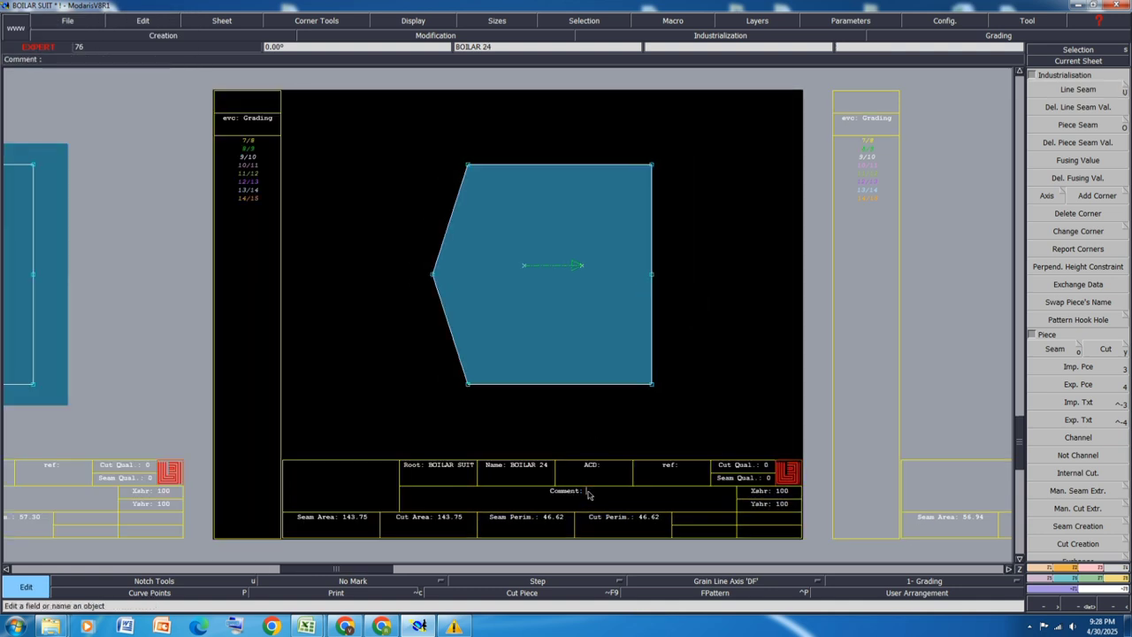
text(BK PKT FINI)
key(Return)
key(Page_Down)
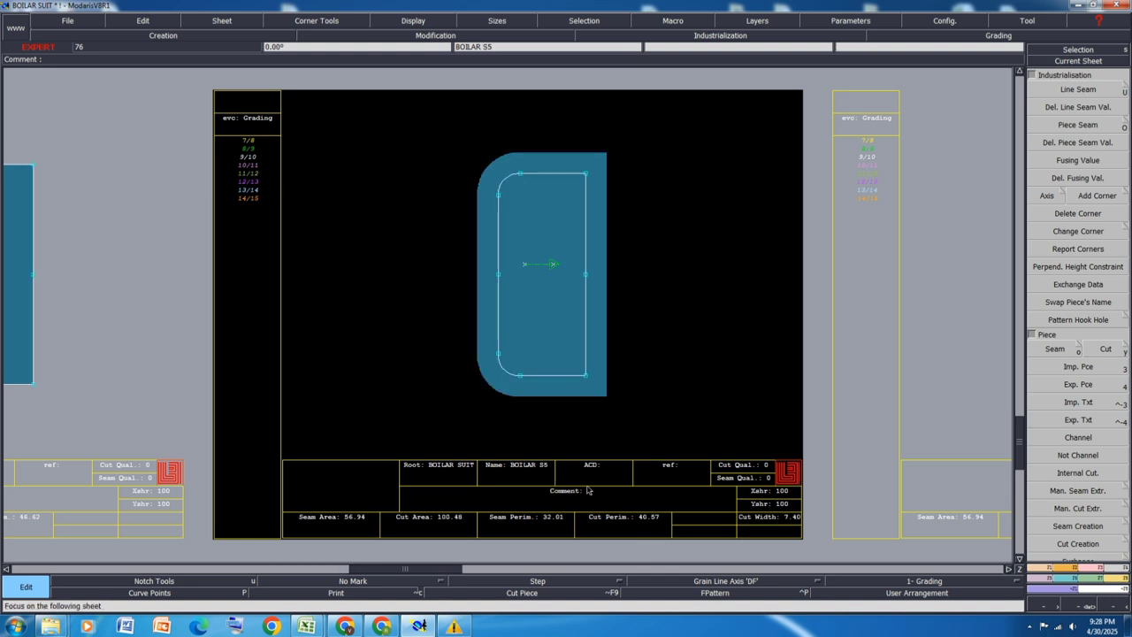
key(e)
key(l)
key(p)
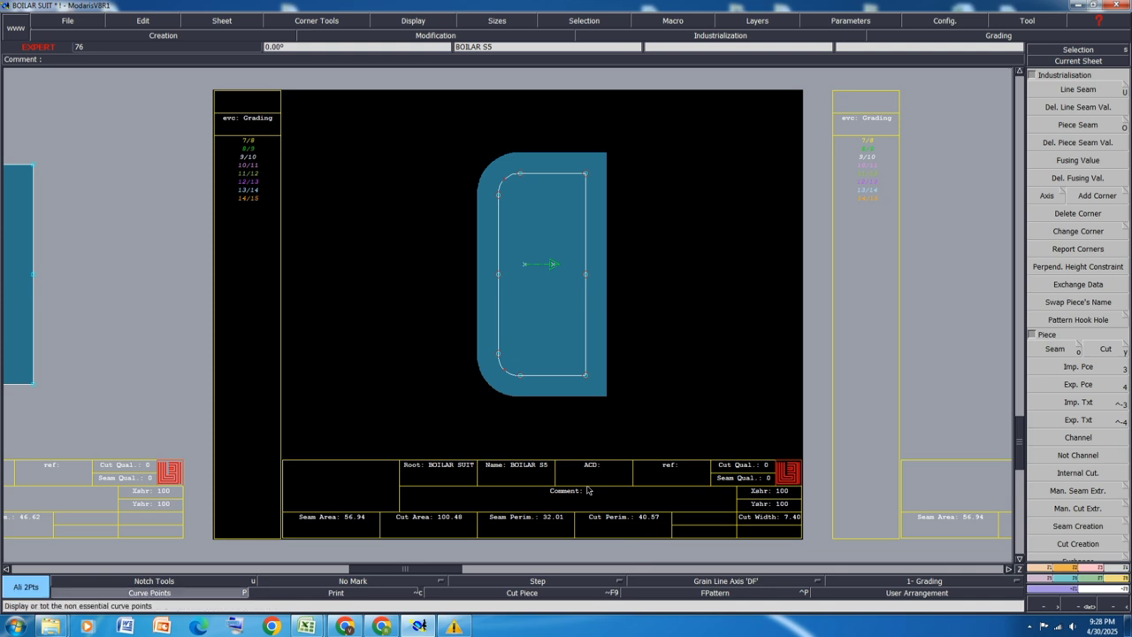
Enter the FLAP comment with its cut quantity for the seamed flap BOILAR S5
key(space)
key(x)
key(4)
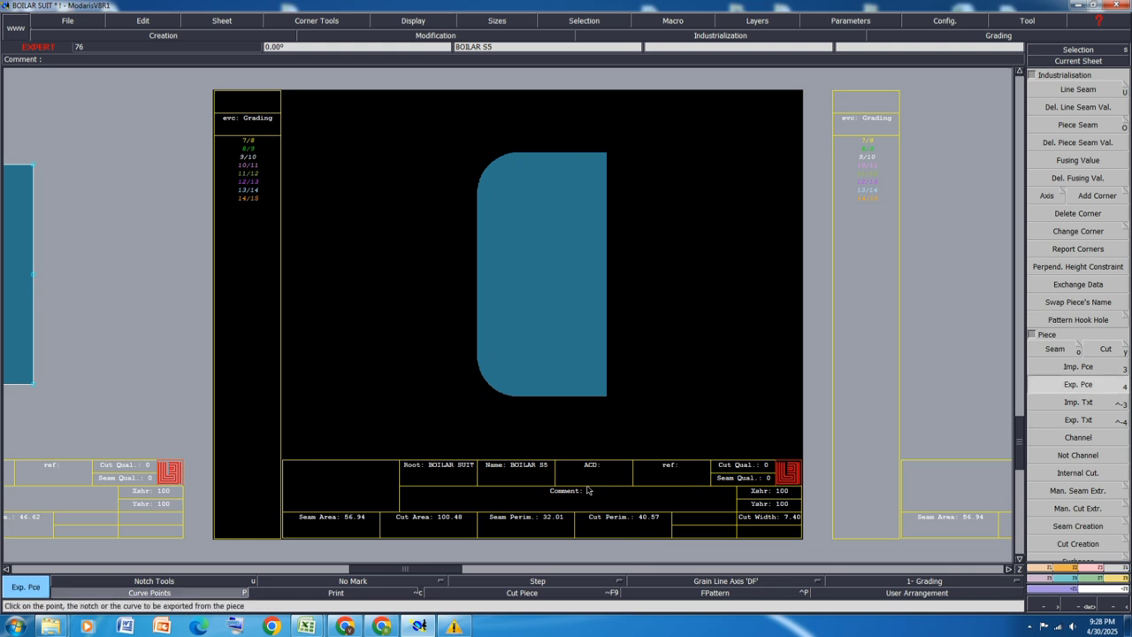
key(Return)
key(b)
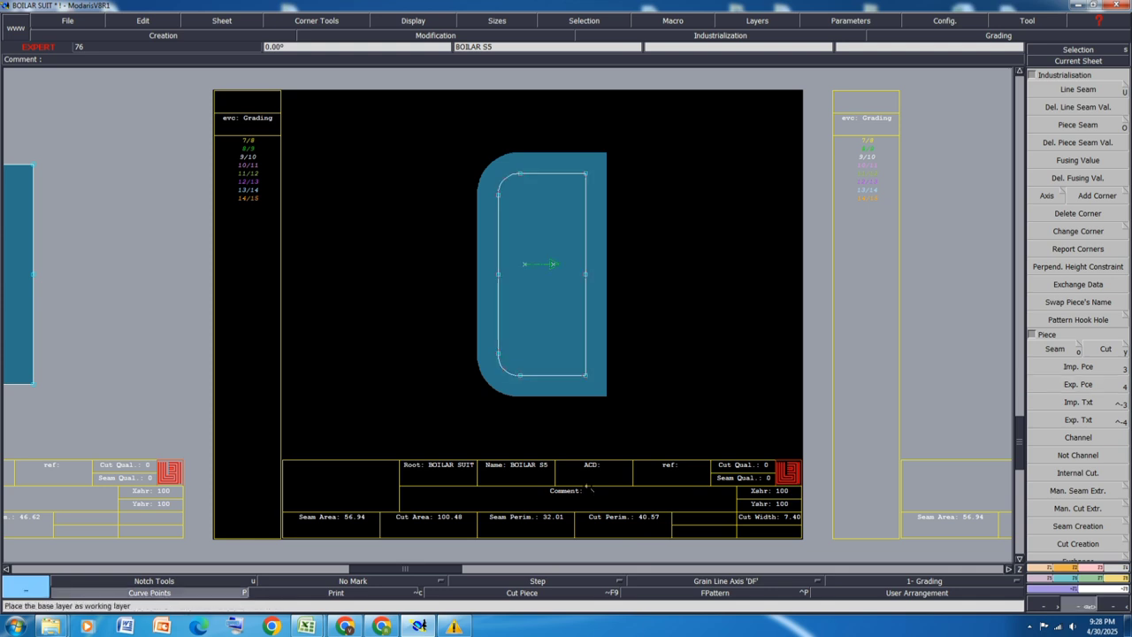
key(e)
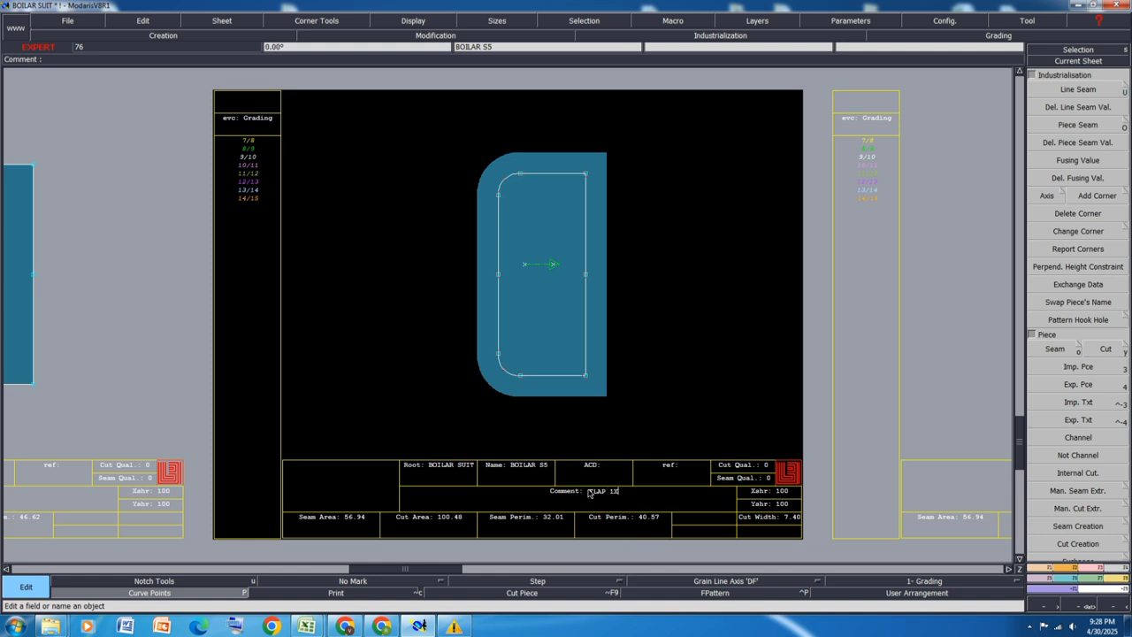
key(Return)
Enter the comment FLAP FINIS for the unseamed flap BOILAR 25
key(Page_Down)
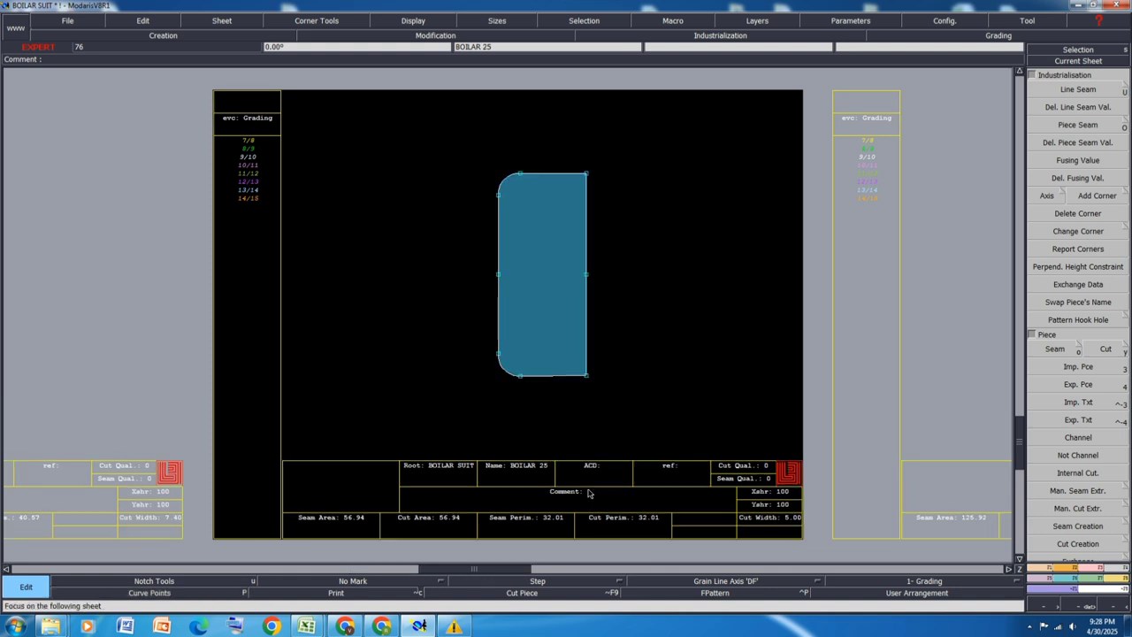
text(FLAP FINIS)
key(Return)
Enter the comment C-PKT 1X2 for the seamed square pocket BOILAR S4
key(Page_Down)
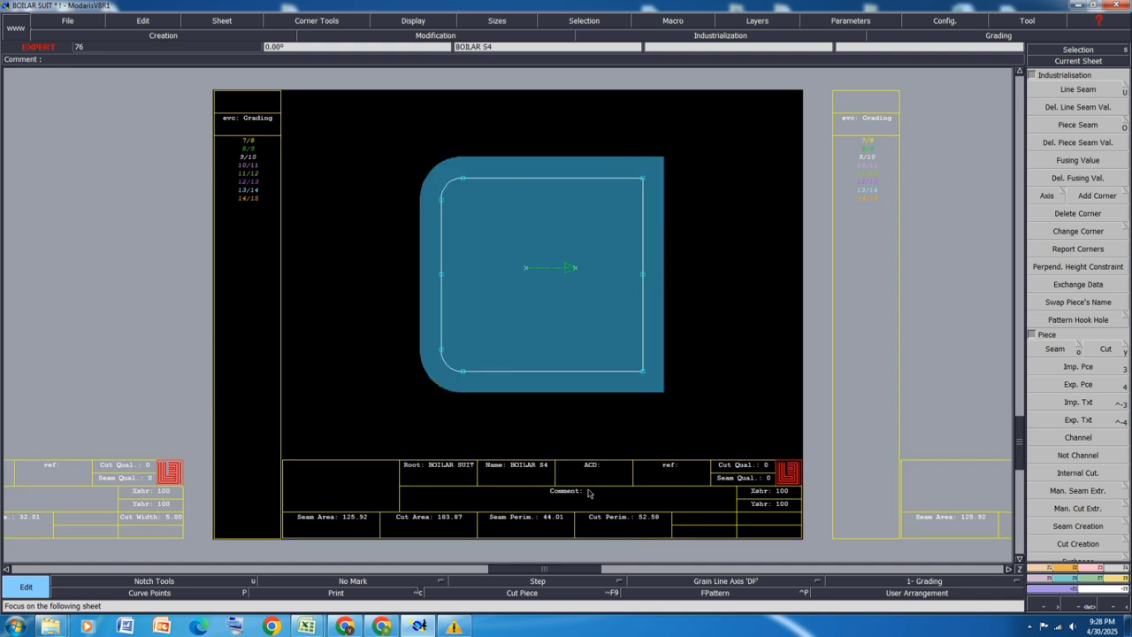
text(C-PKT 1X2)
key(Return)
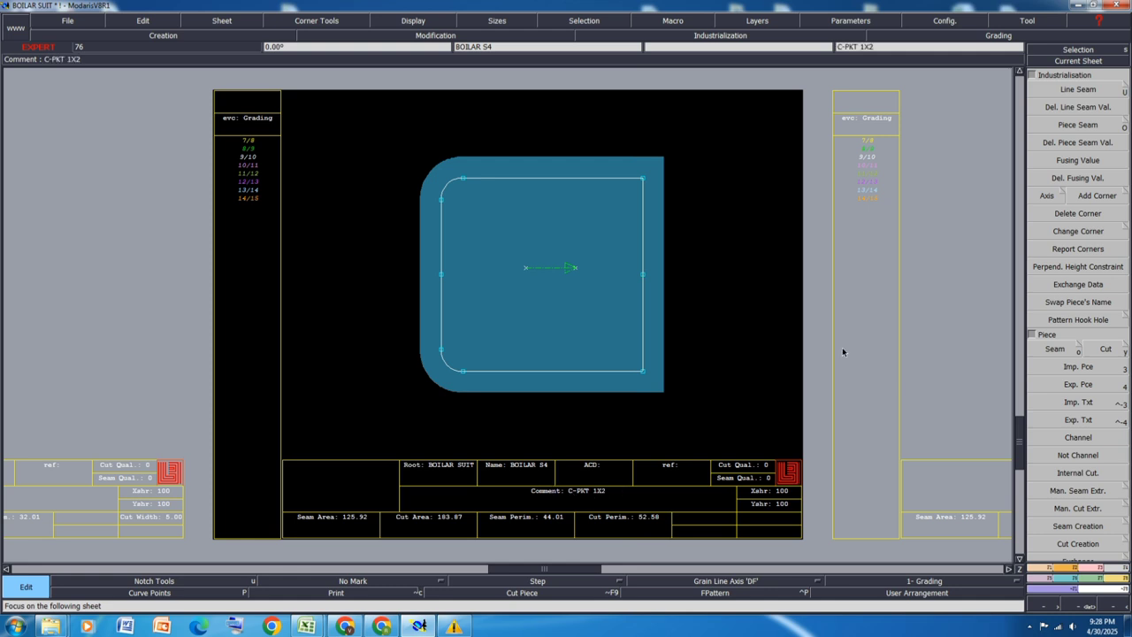
Set a 3 cm line seam at both beginning and end of BOILAR S4's straight edge opposite the rounded corners
drag(670, 140, 622, 430)
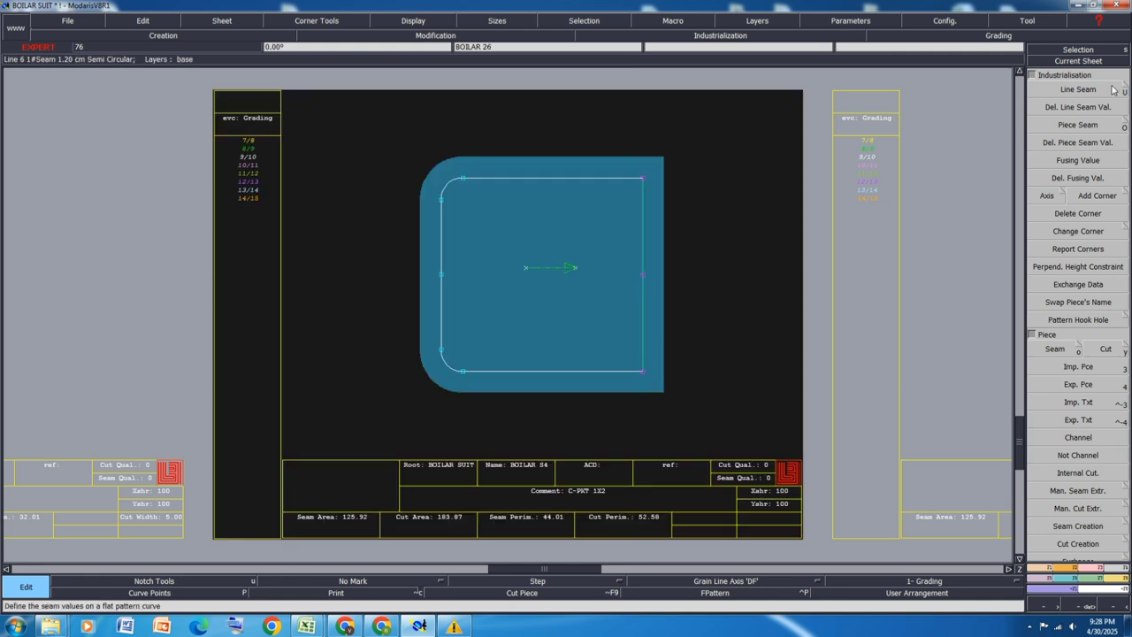
key(u)
click(653, 240)
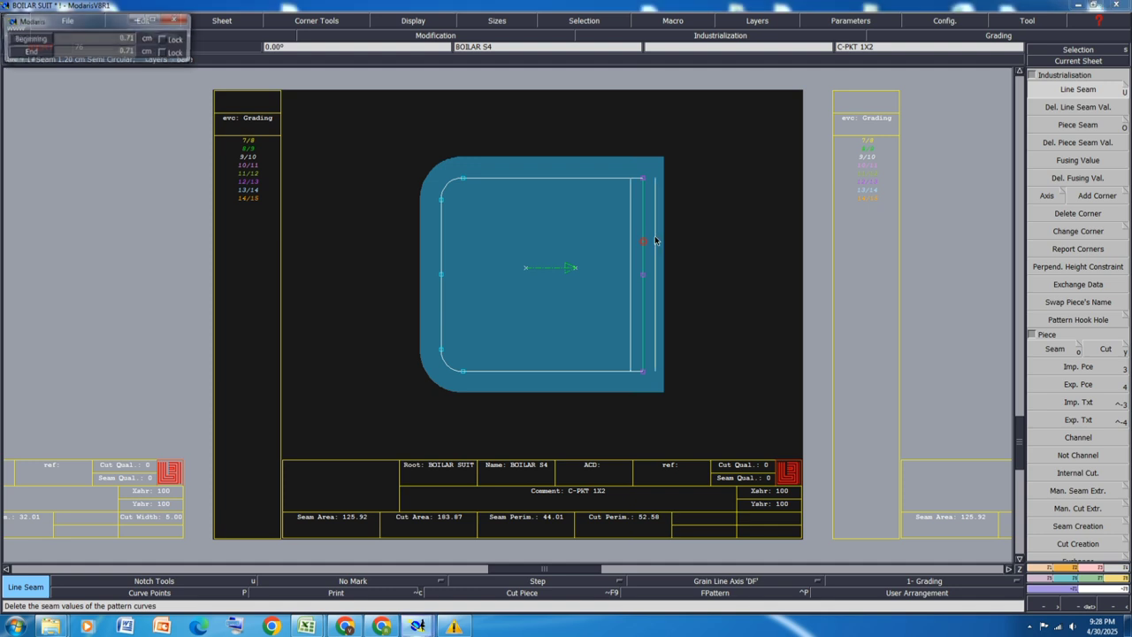
text(3)
key(Tab)
text(3)
key(Return)
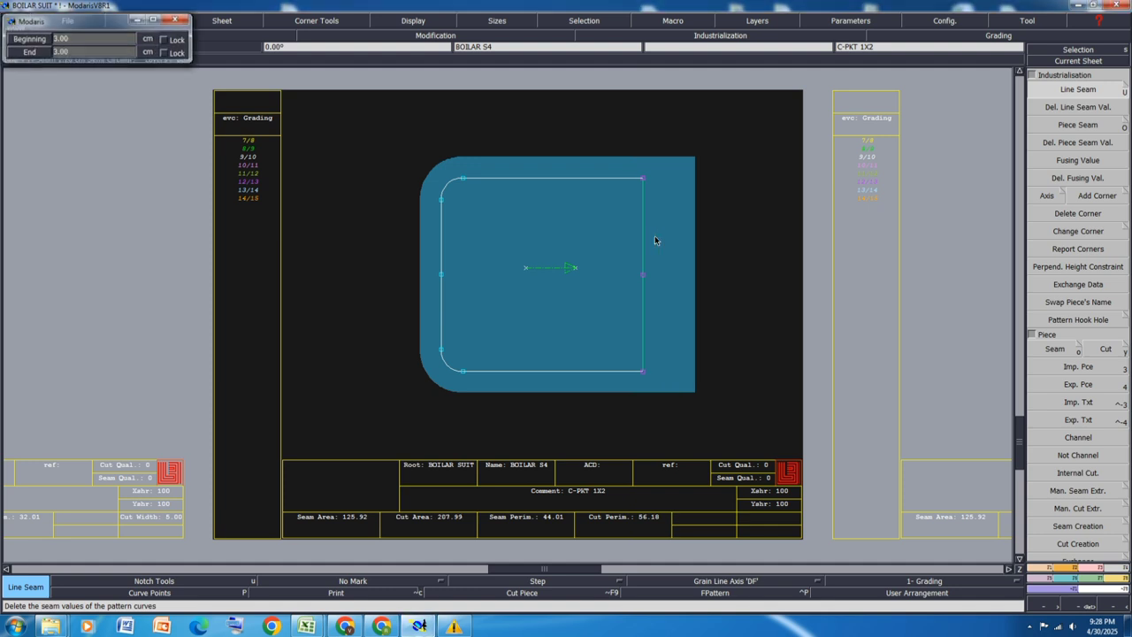
Enter the comment C/PKT FINI for the unseamed pocket BOILAR 26
key(Page_Down)
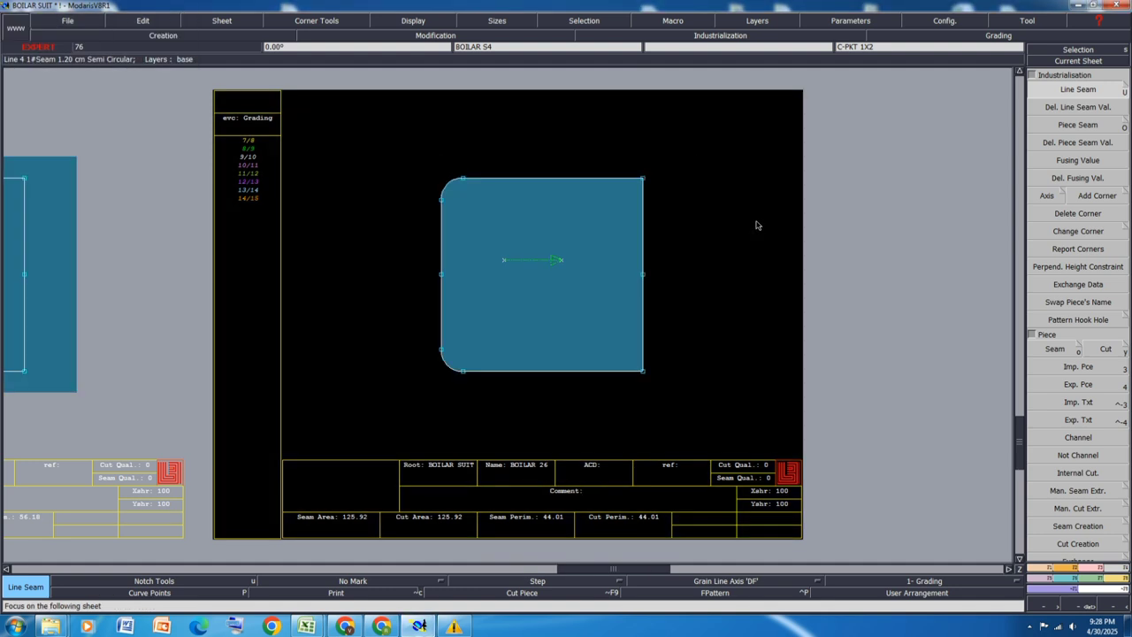
click(592, 497)
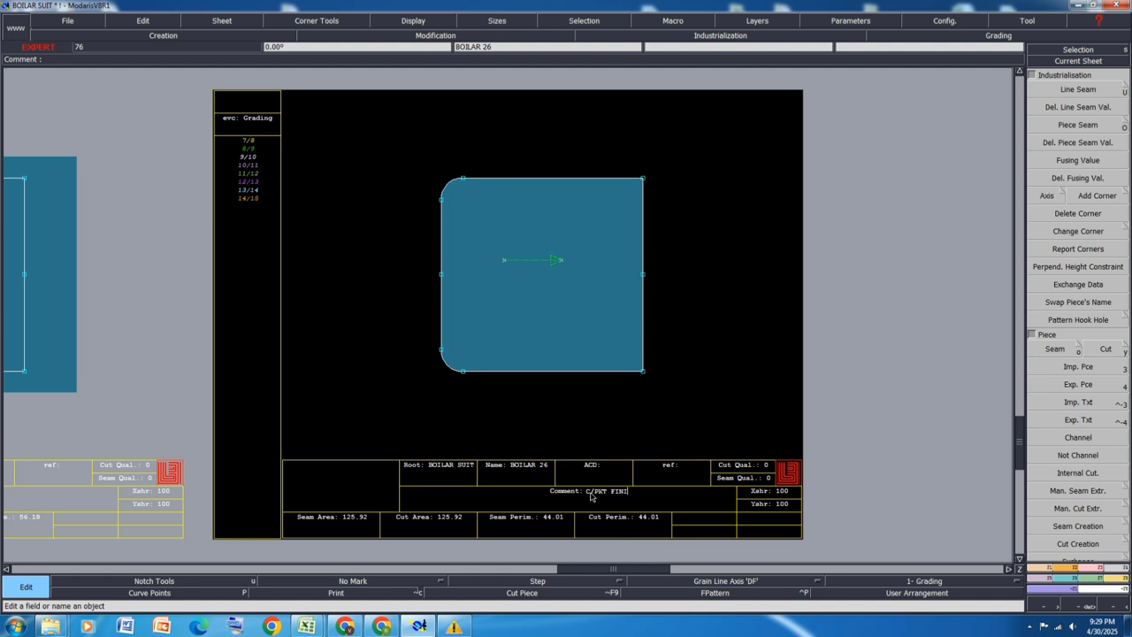
key(Return)
Save the BOILAR SUIT model despite the anomalies and rearrange all sheets on the desk with their title blocks hidden
key(Page_Down)
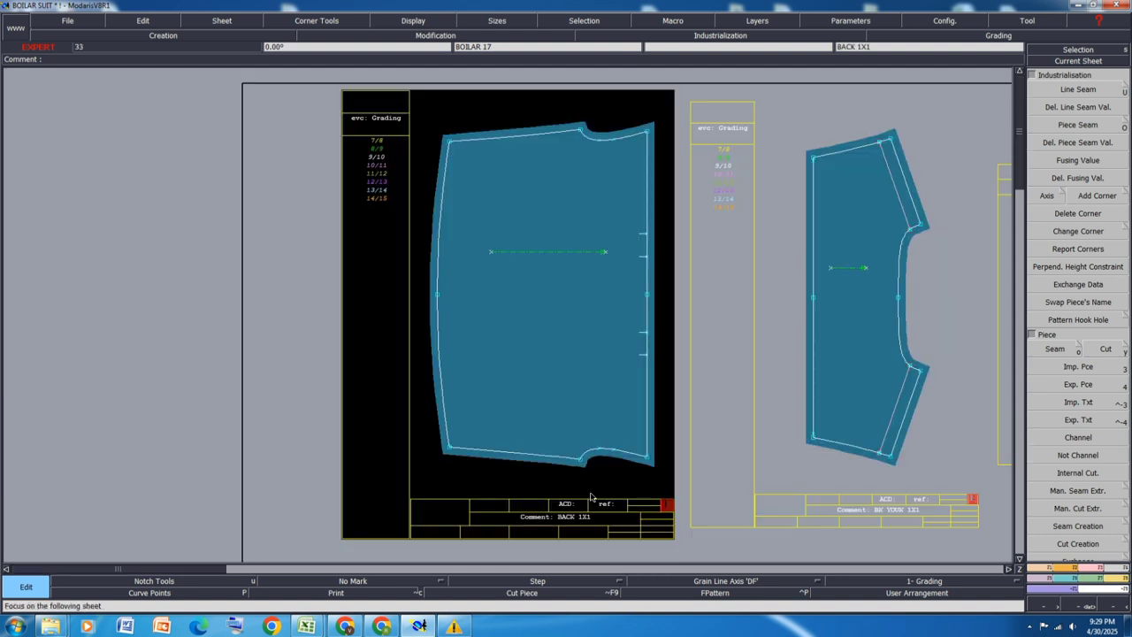
key(j)
key(ctrl+s)
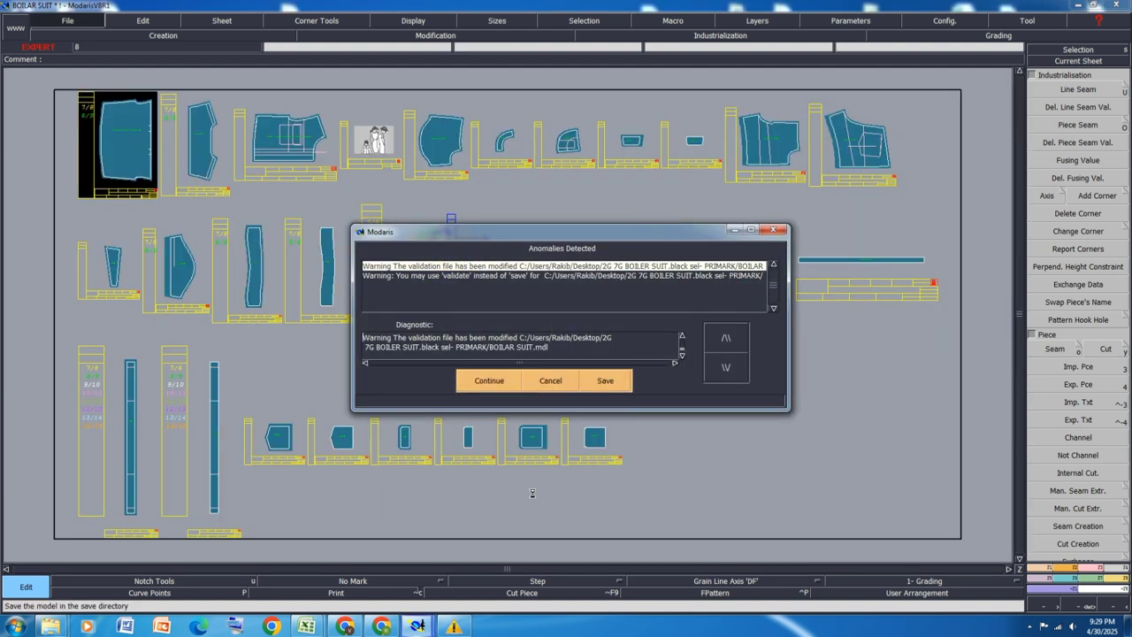
click(492, 378)
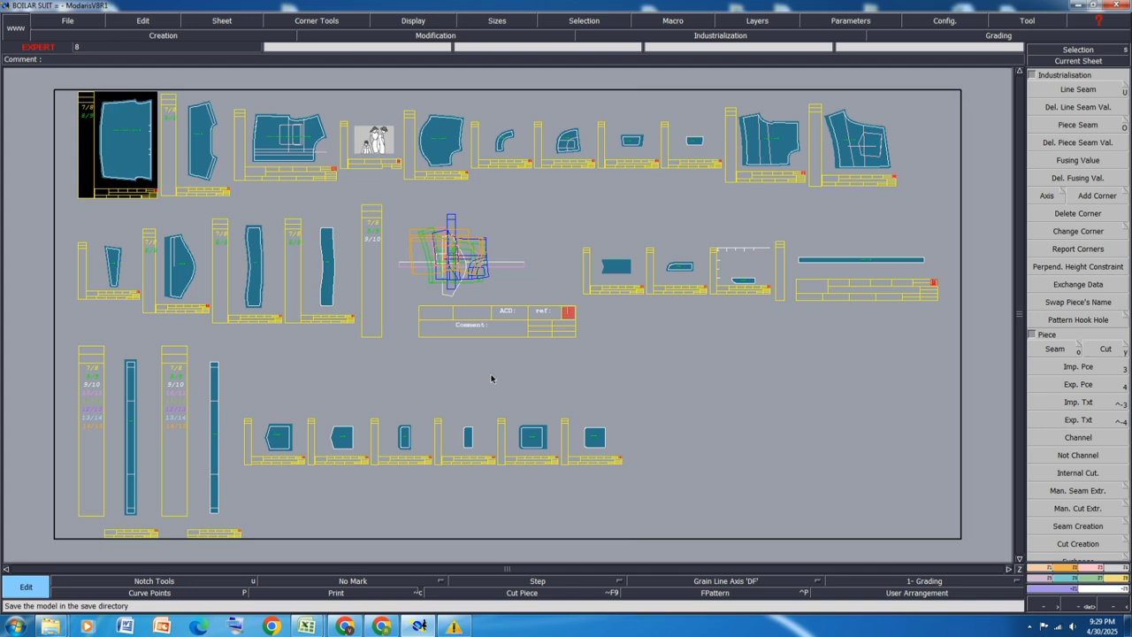
key(ctrl+u)
key(j)
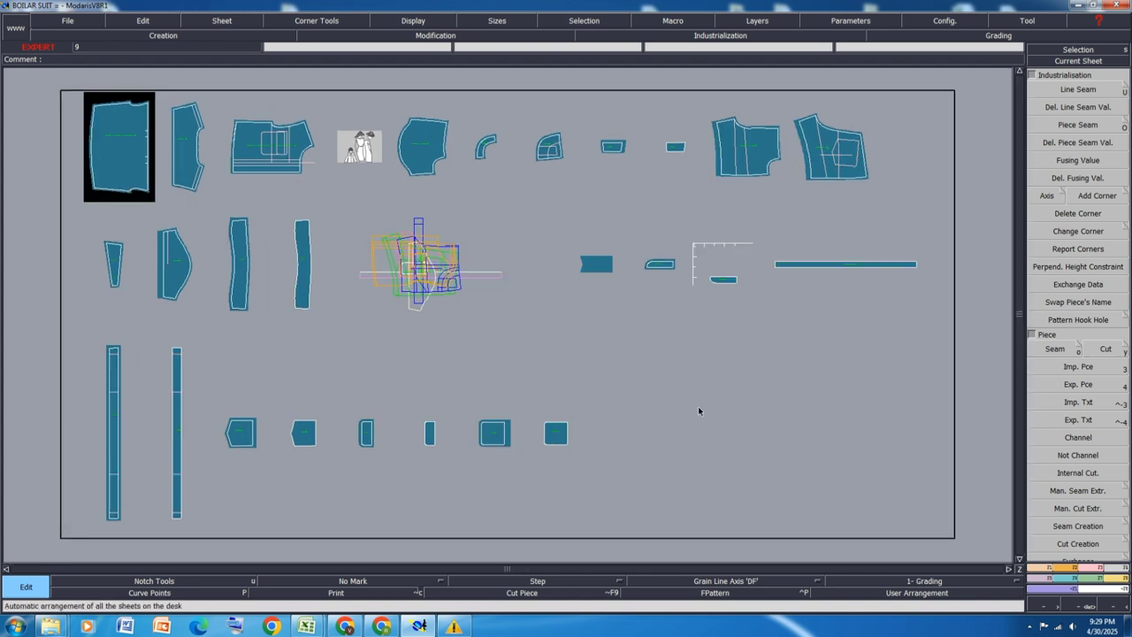
Create a new variant named BOILAR SU and close its empty article table
click(1118, 588)
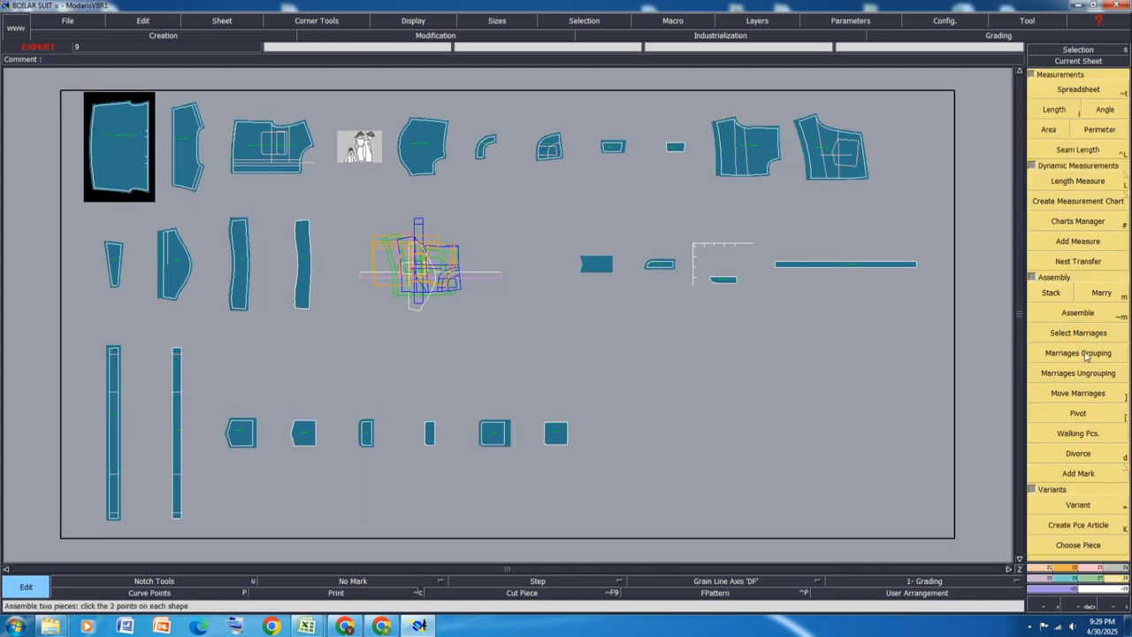
click(1094, 506)
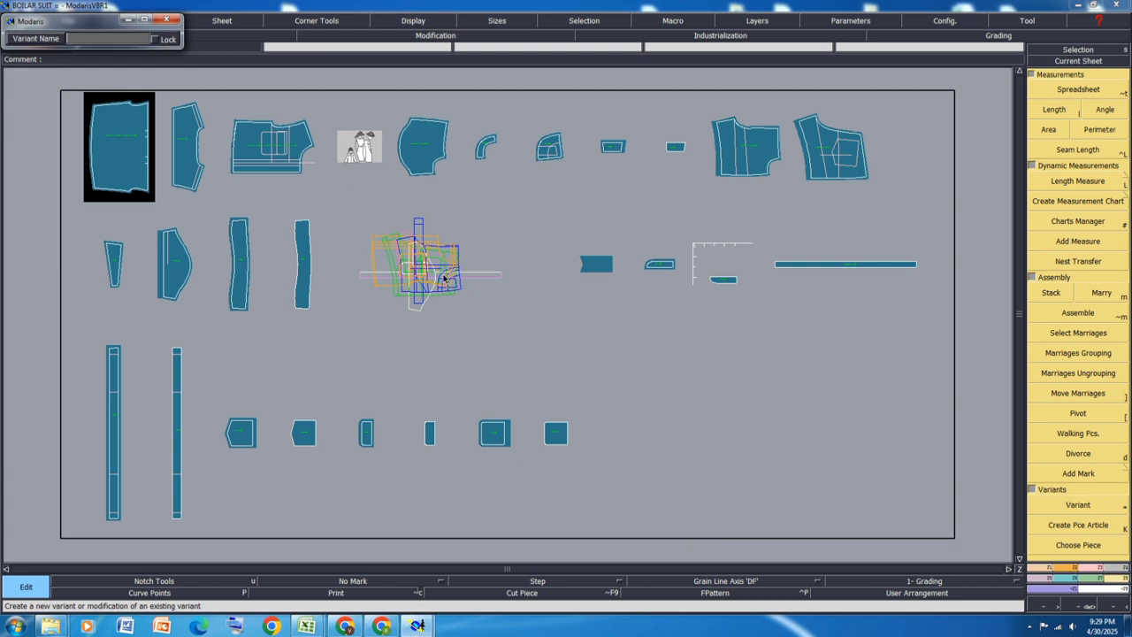
text(BOILAR SUIT)
key(Return)
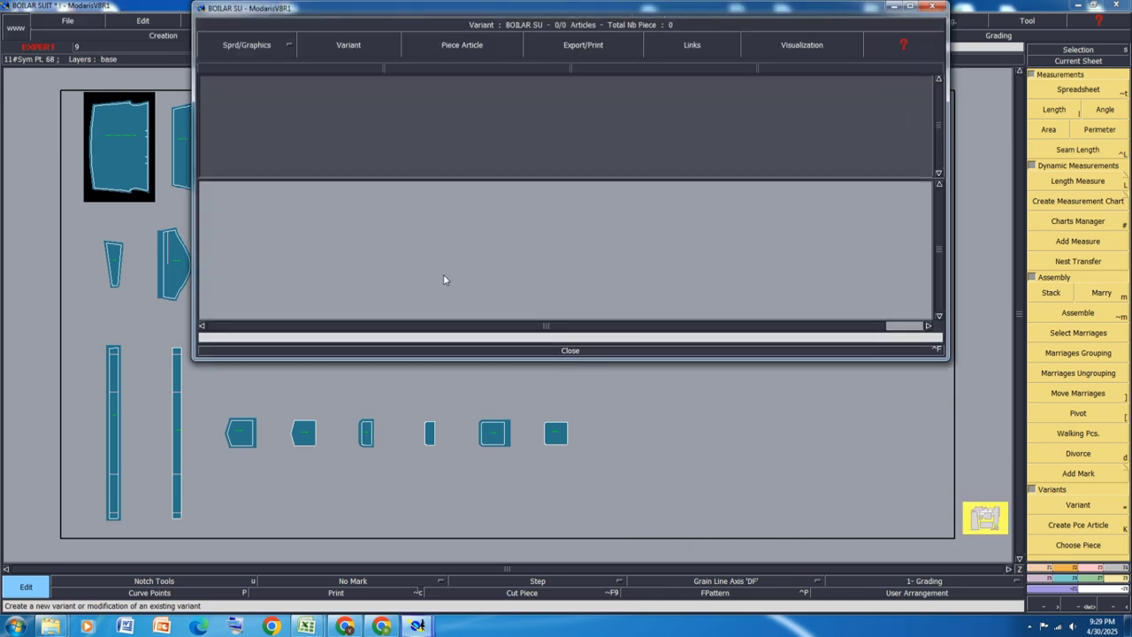
click(571, 350)
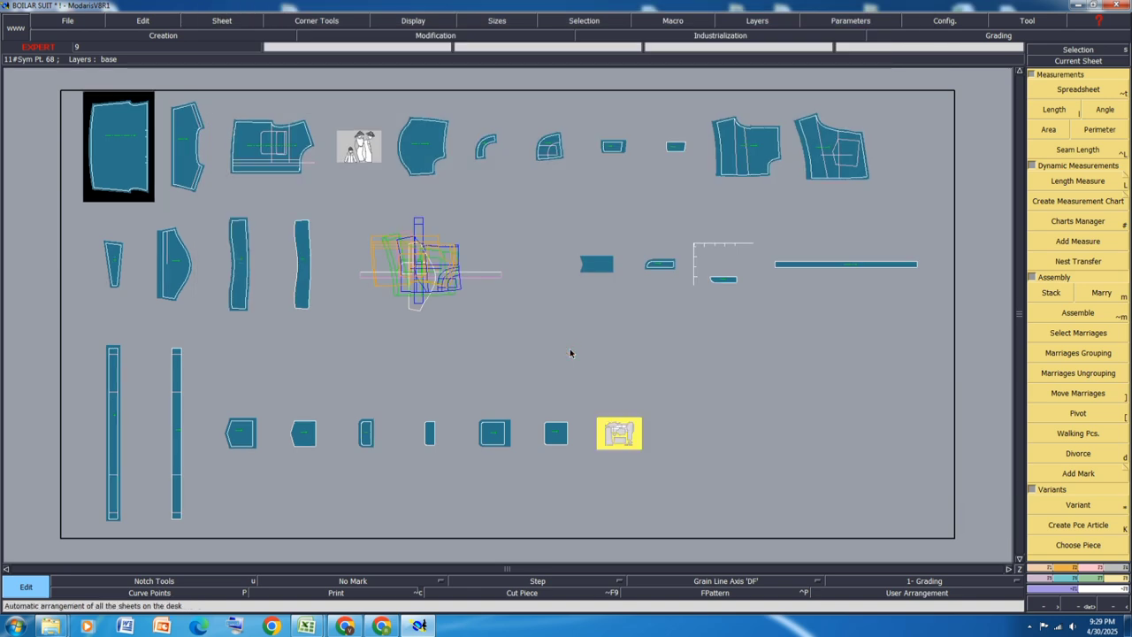
Create piece articles in the variant for the large back, its yoke, both leg pieces and the FRONT TOP piece
key(k)
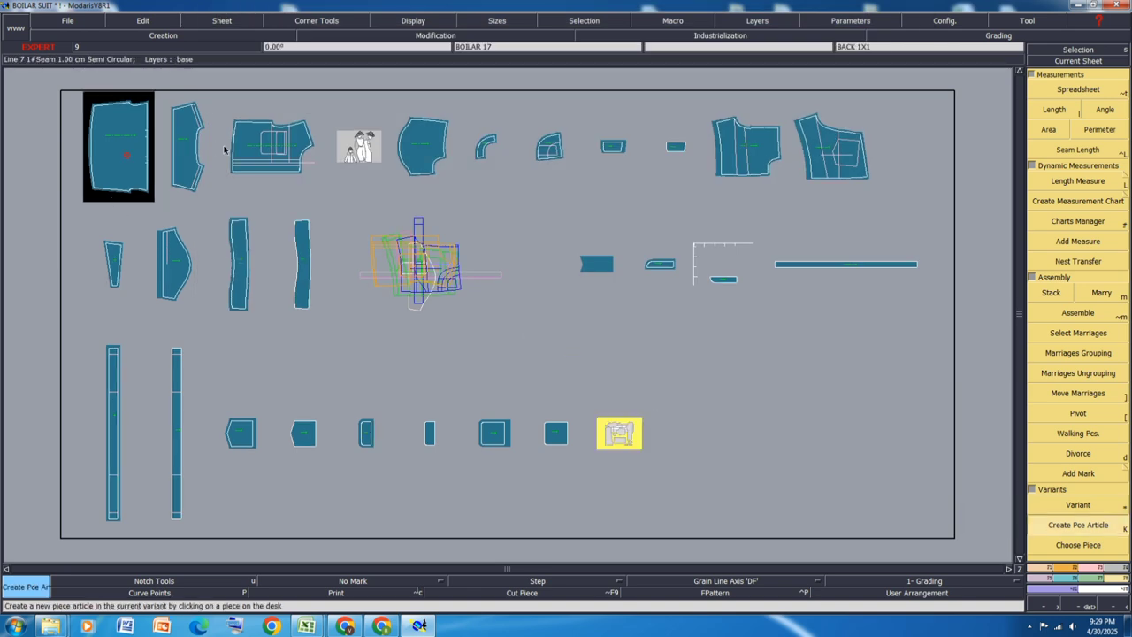
click(196, 162)
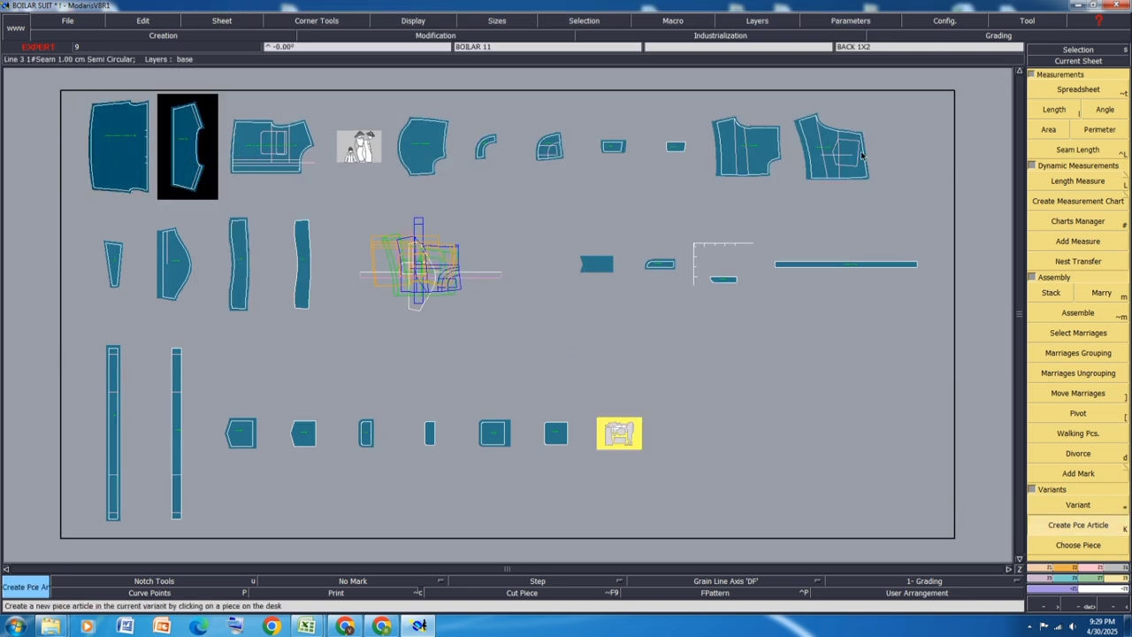
click(831, 146)
click(748, 146)
click(281, 148)
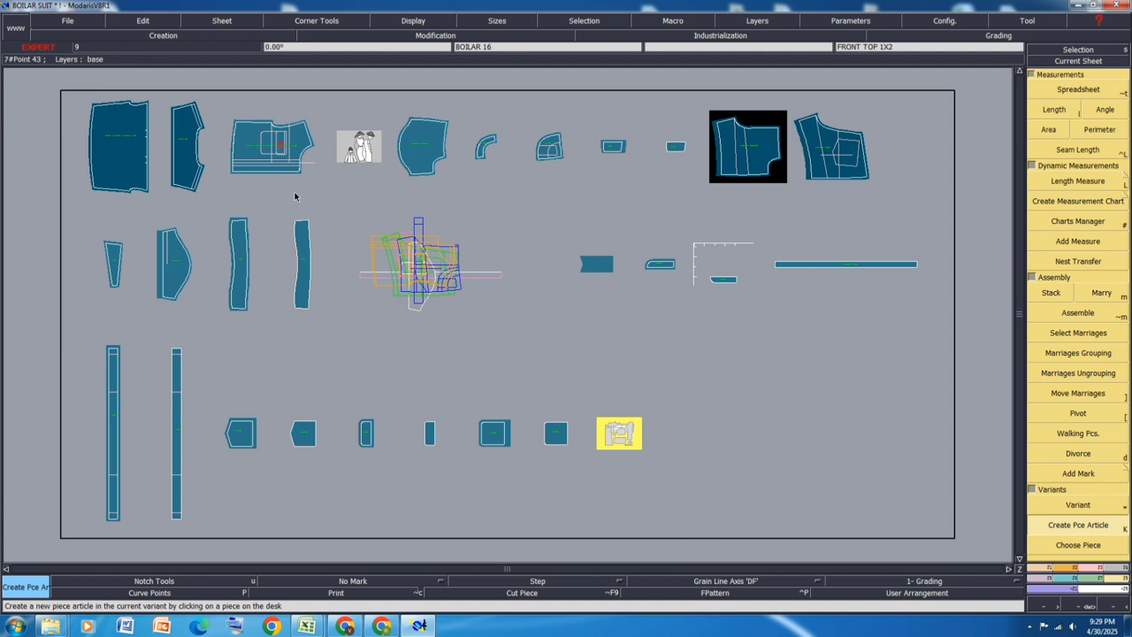
Create piece articles for BK YOUK S9, the tapered piece, the seamed curved strip, the coin pocket and the two curved pocket pieces
click(142, 269)
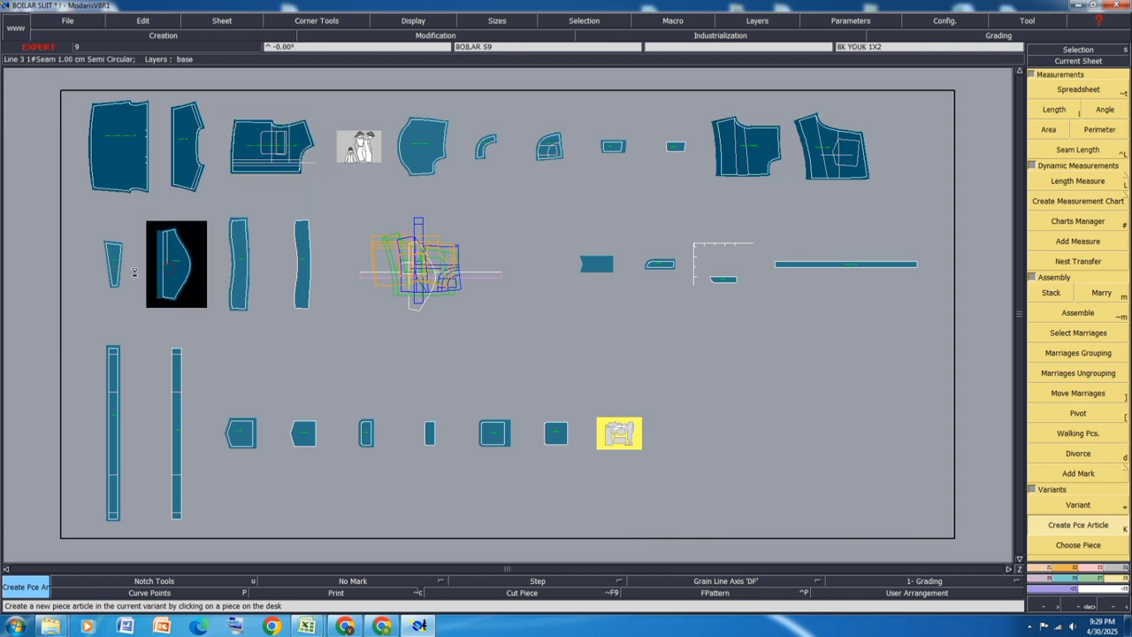
click(117, 271)
click(244, 270)
click(550, 147)
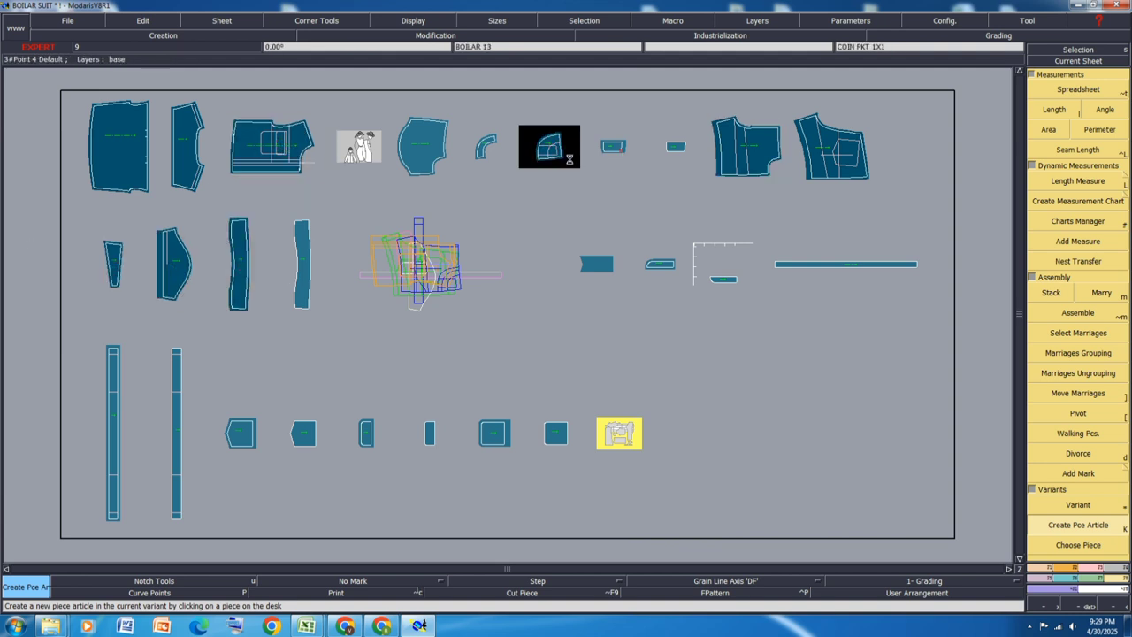
click(613, 146)
click(486, 148)
Create piece articles for BOILAR 23, the seamed fly, the loop, the seamed waistband, and the seamed back pocket, flap and C-PKT
click(608, 269)
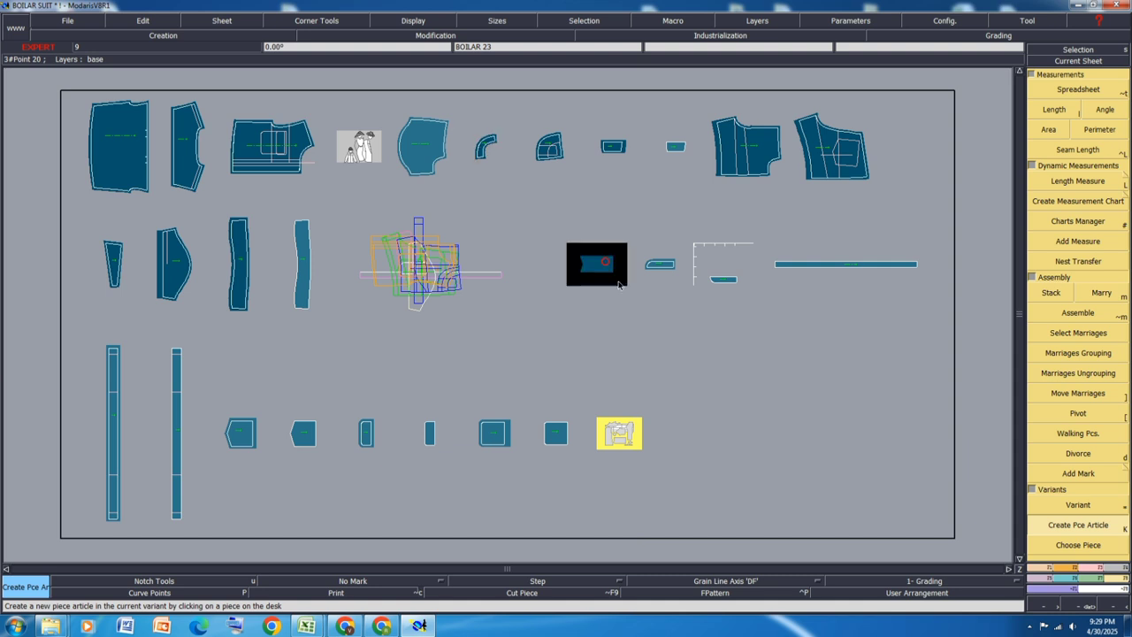
click(660, 264)
click(796, 265)
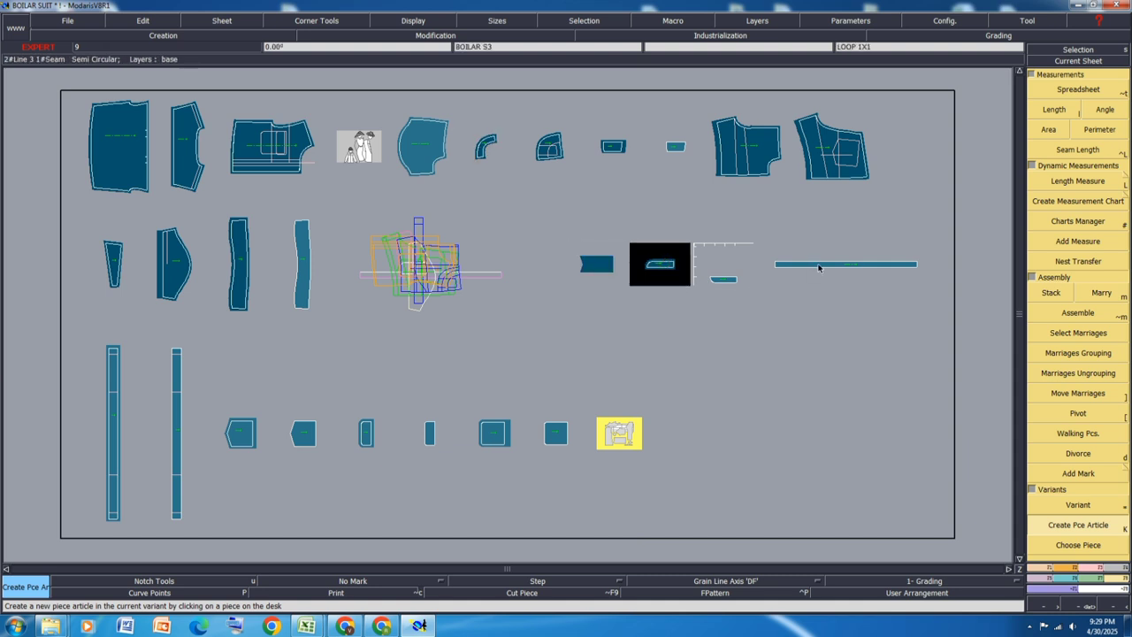
click(114, 409)
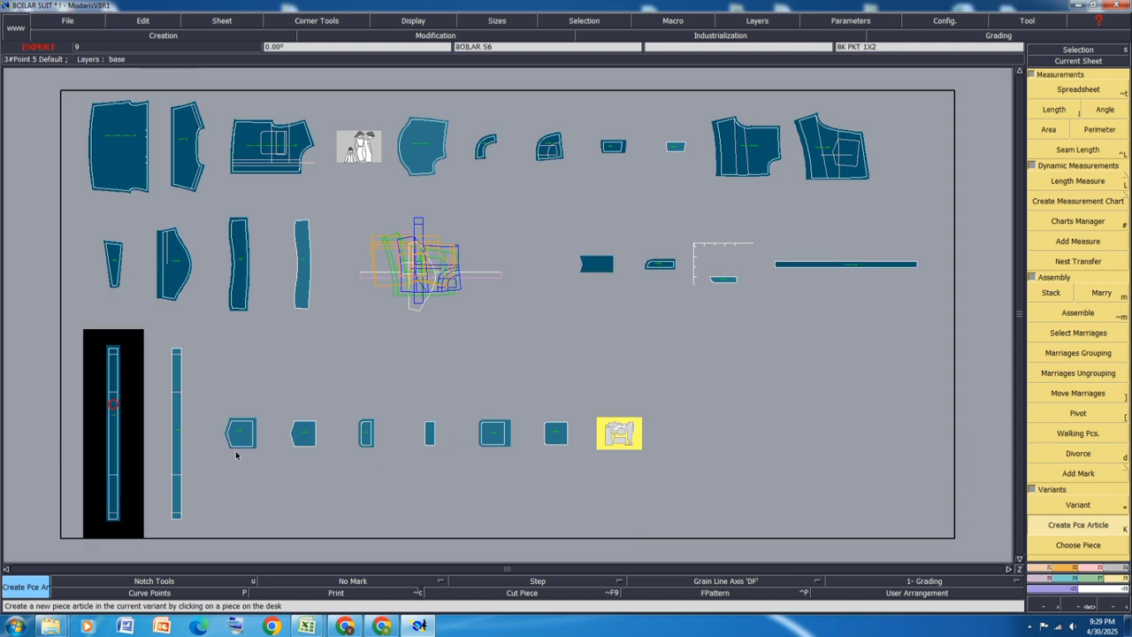
click(214, 430)
click(366, 434)
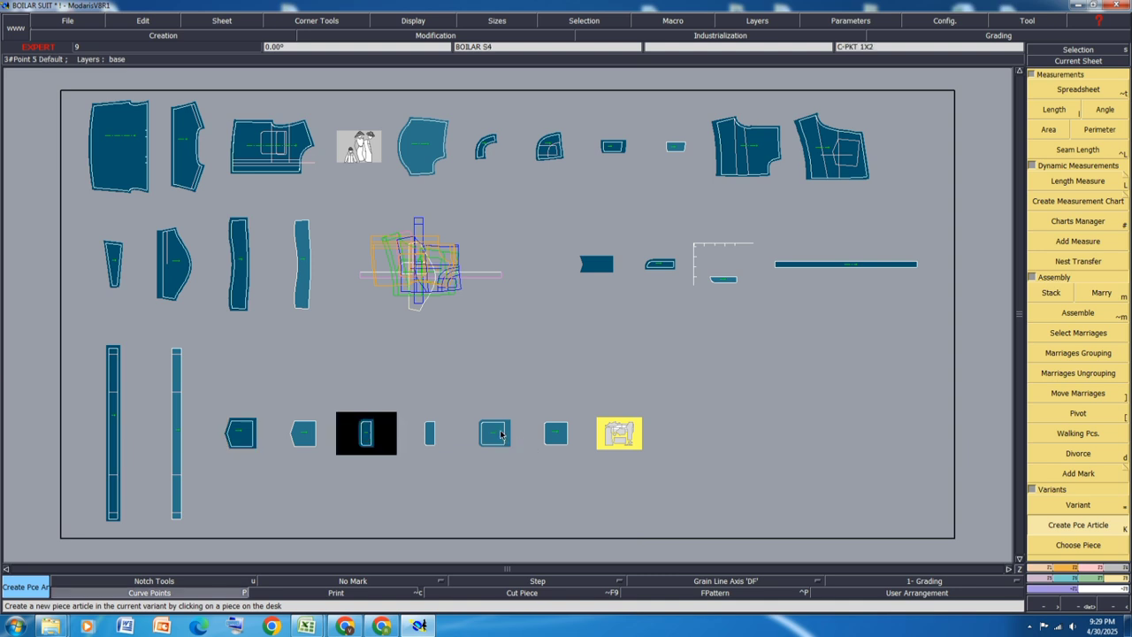
click(493, 434)
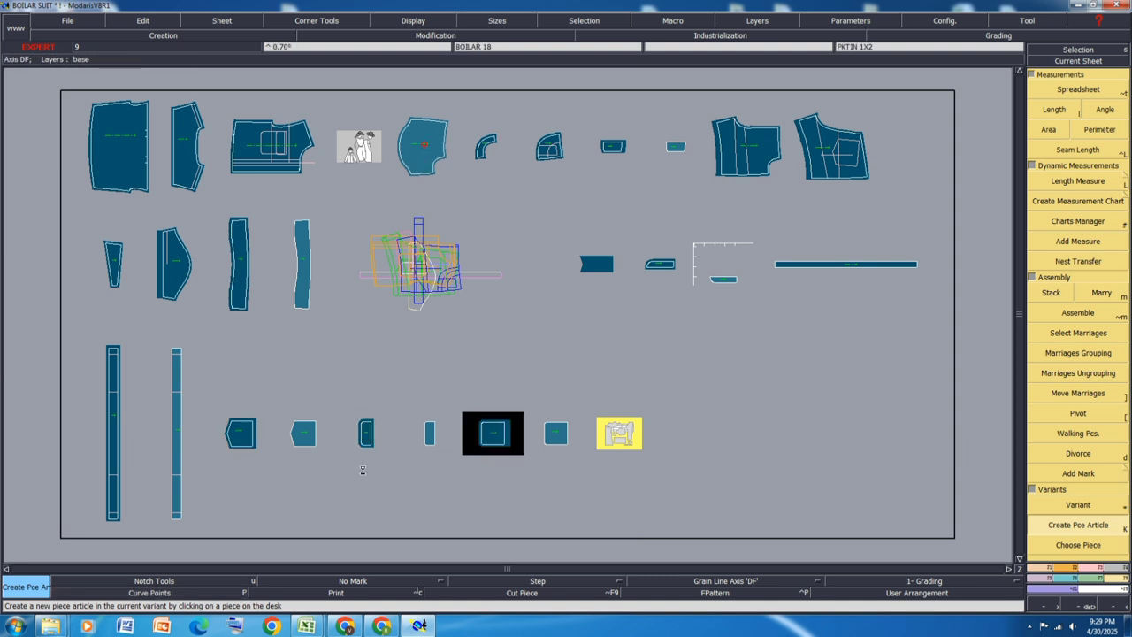
Create piece articles for pocketing BOILAR 18, the unseamed curved strip, and the finished back pocket, C/PKT, flap and S-FLY
click(429, 148)
click(306, 441)
click(301, 264)
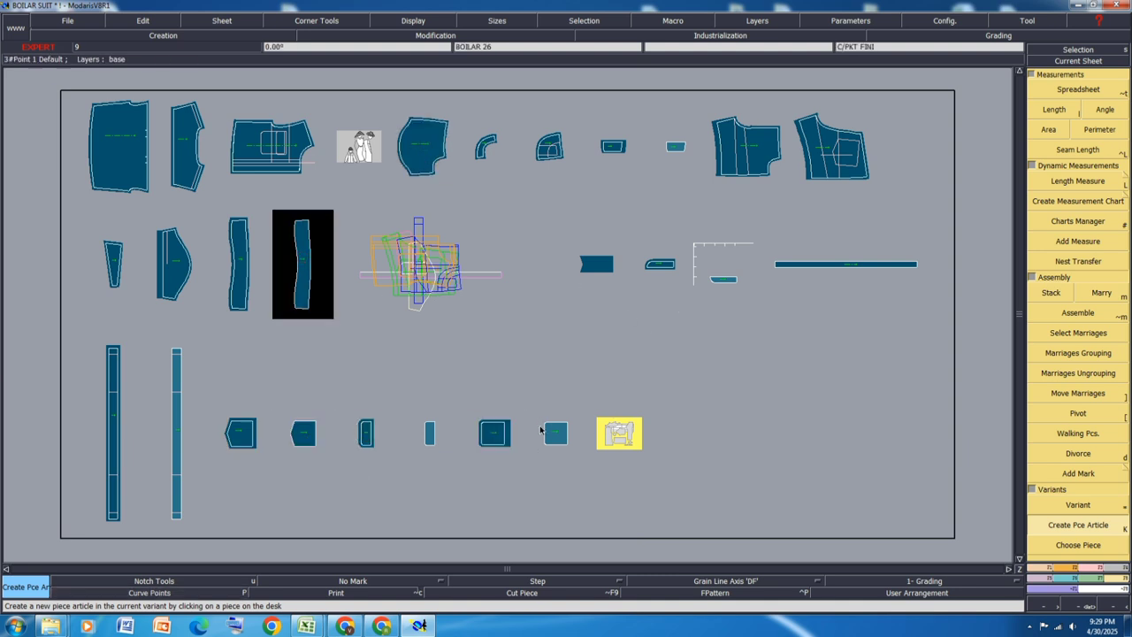
click(556, 434)
click(430, 433)
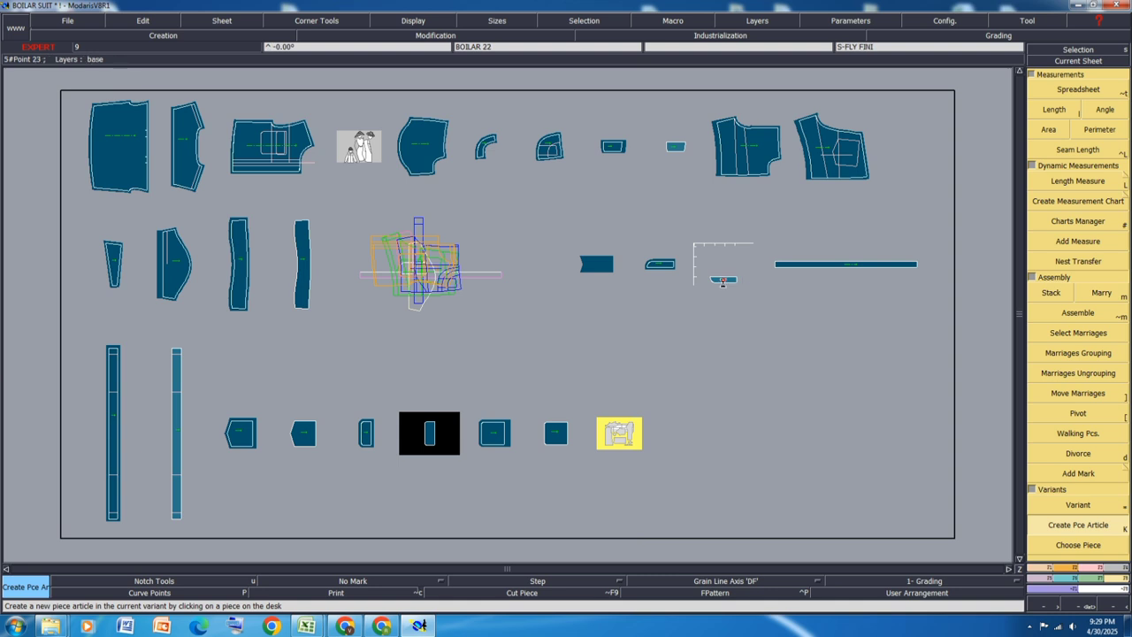
click(723, 281)
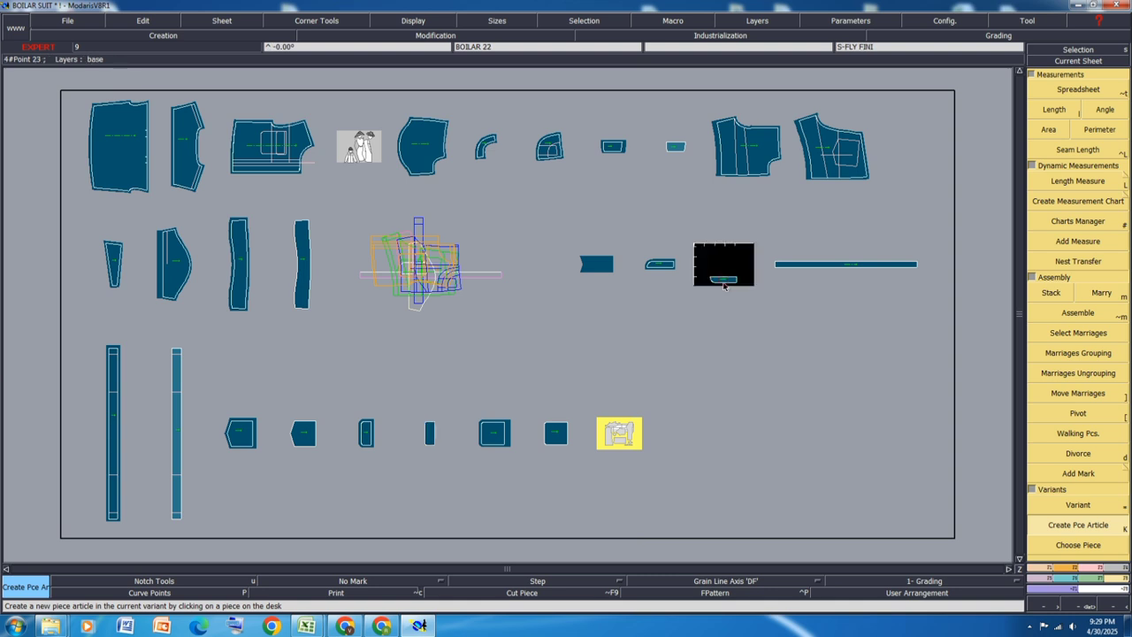
Hide the scale on the S-FLY FINI sheet and save the model with its new variant
key(e)
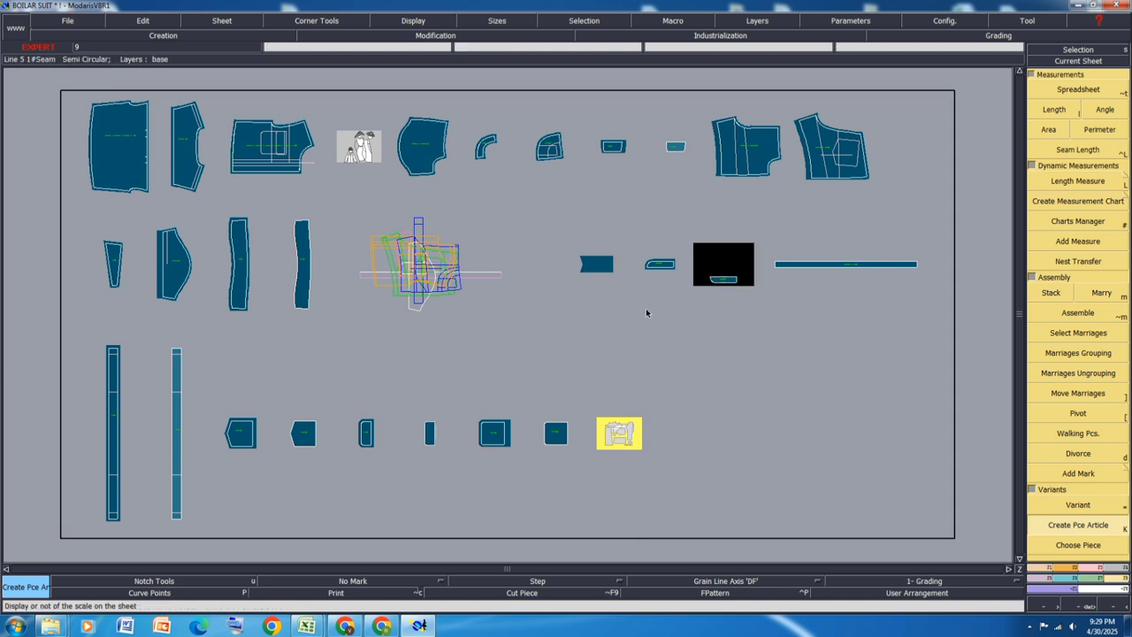
click(597, 264)
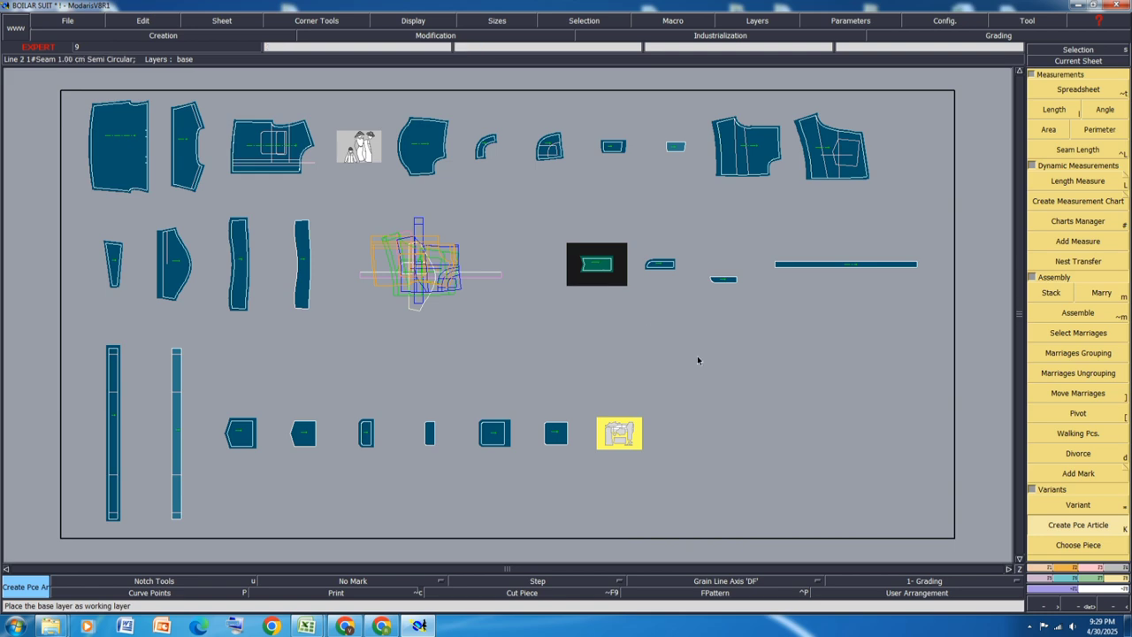
key(ctrl+s)
key(Return)
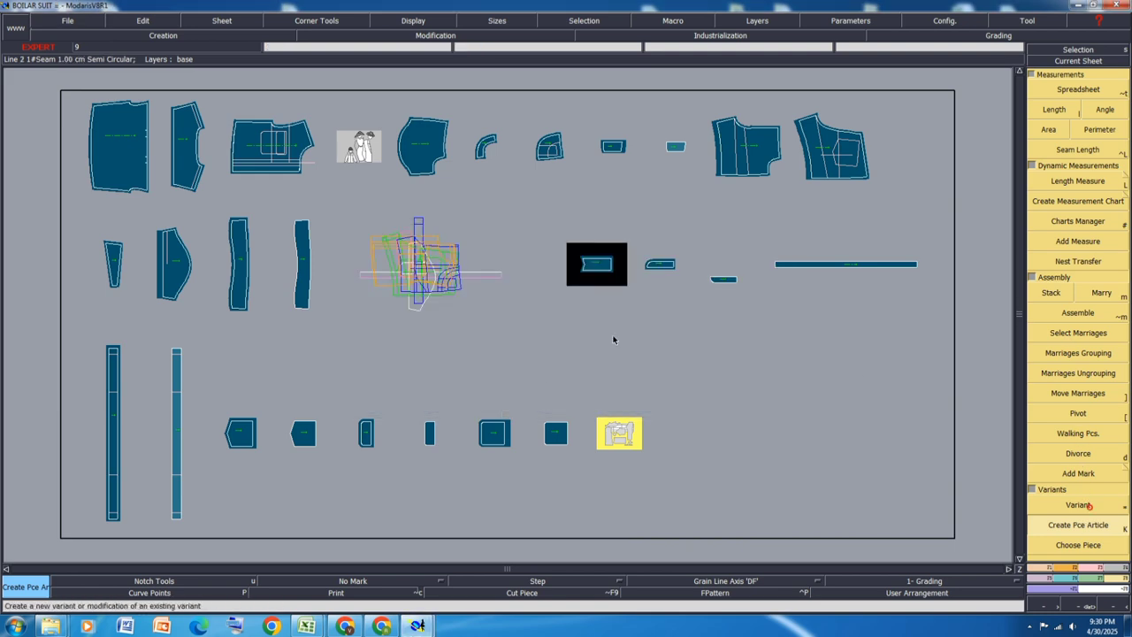
In the BOILAR SU variant, set S to 0 and DH to 1 for BACK 1X2 and FRONT 1X2
click(1088, 505)
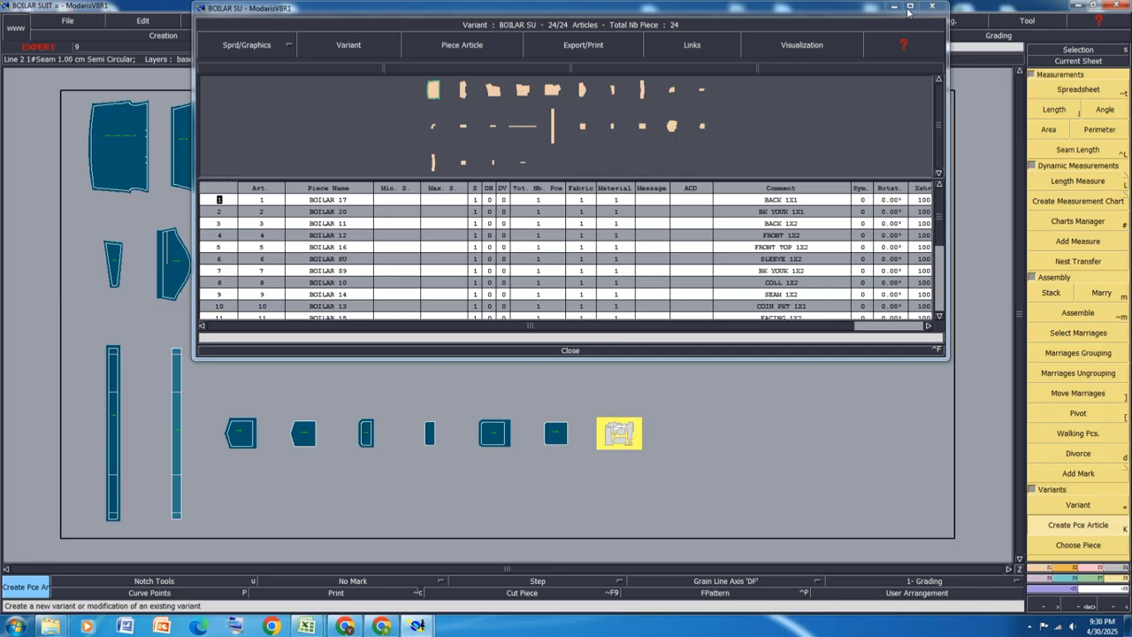
click(909, 7)
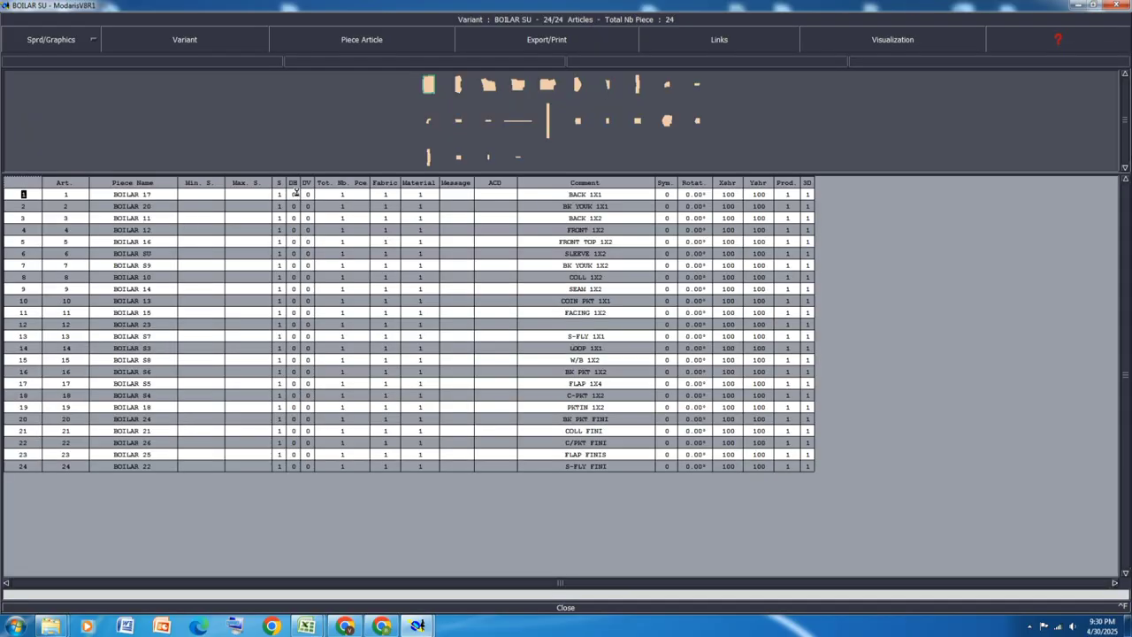
click(295, 194)
click(296, 207)
click(295, 217)
text(1)
key(Left)
text(0)
click(294, 230)
text(1)
key(Left)
text(0)
Set S to 0 and DH to 1 for FRONT TOP 1X2 and SLEEVE 1X2
click(295, 242)
text(1)
key(Left)
text(0)
click(295, 253)
text(1)
key(Left)
text(0)
Set S to 0 and DH to 1 for BK YOUK 1X2, COLL 1X2 and SEAM 1X2
click(294, 265)
text(1)
key(Left)
text(0)
click(293, 277)
text(1)
key(Left)
text(0)
click(294, 288)
text(1)
key(Left)
text(0)
Set S to 0 and DH to 1 for FACING 1X2, W/B 1X2 and BK PKT 1X2
click(295, 301)
click(296, 312)
click(296, 312)
click(297, 325)
click(296, 337)
click(296, 348)
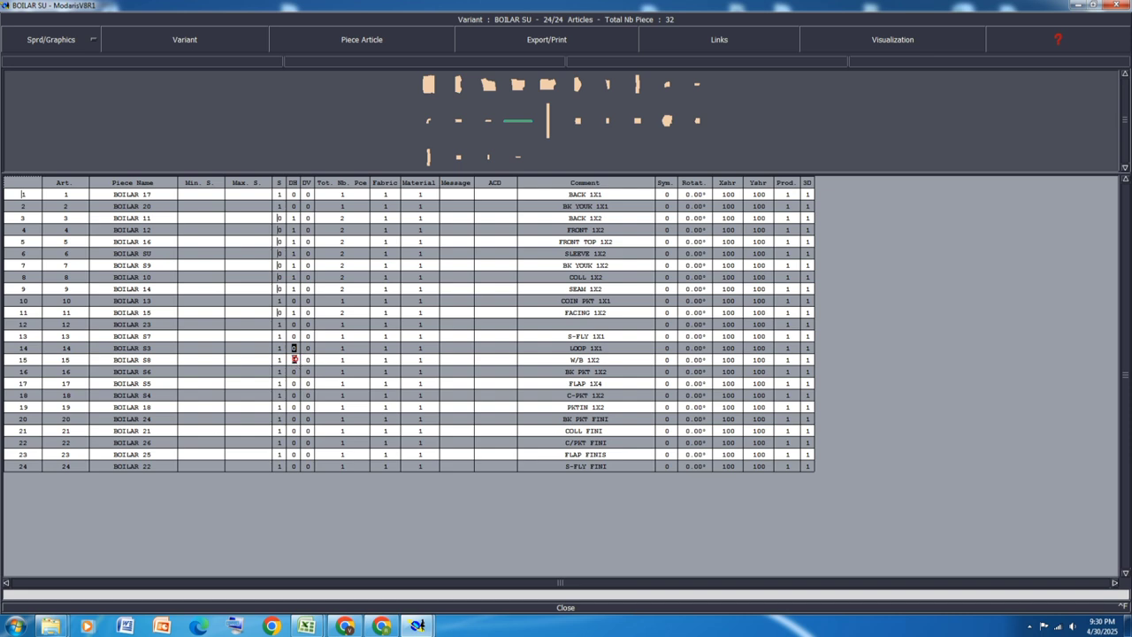
click(294, 360)
text(1)
key(Left)
text(0)
click(294, 371)
text(0)
Set S to 0 for FLAP 1X4 and C-PKT 1X2, with DH 2 for the flap and DH 1 for C-PKT
click(292, 382)
text(2)
key(Left)
text(0)
click(295, 396)
text(1)
key(Left)
text(0)
Set PKTIN 1X2 to S 0 and DH 1, and assign it fabric PO
click(296, 407)
text(1)
key(Left)
text(0)
click(388, 407)
text(PO)
Assign fabric FI to the five finished pieces, close the variant and display the fabric types on the pieces
drag(392, 419, 384, 469)
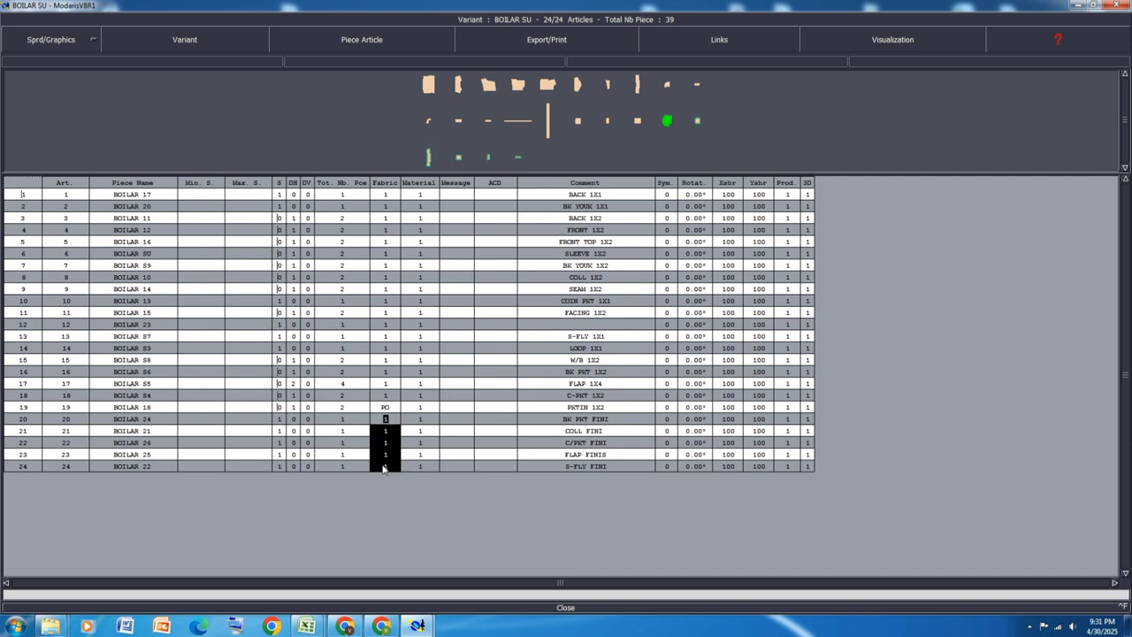
text(FI)
key(Return)
click(565, 608)
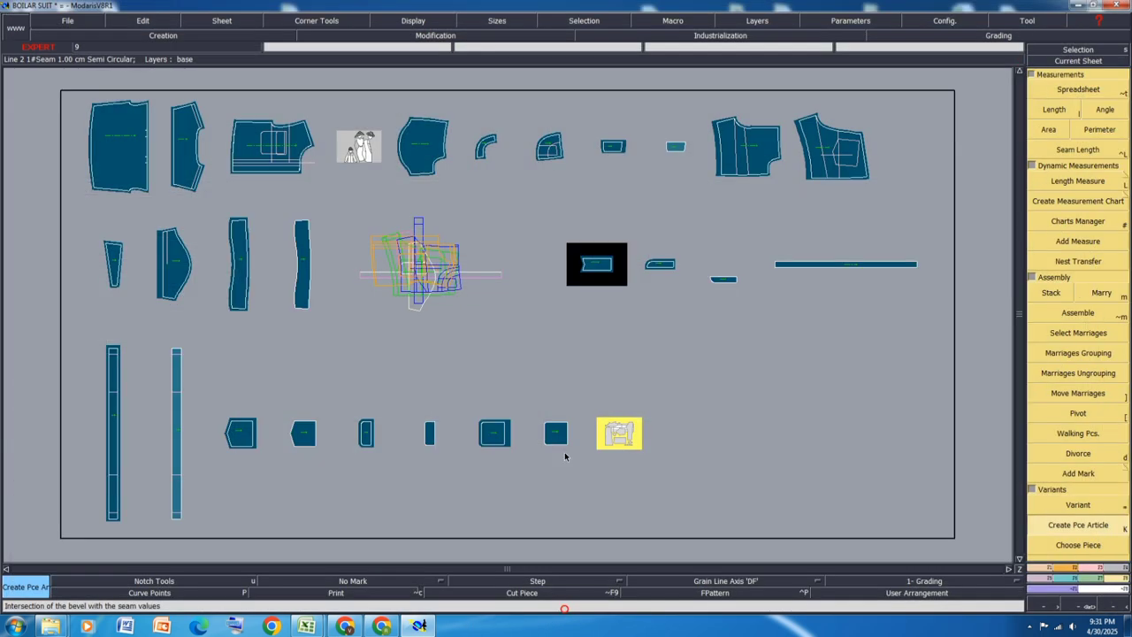
key(ctrl+f)
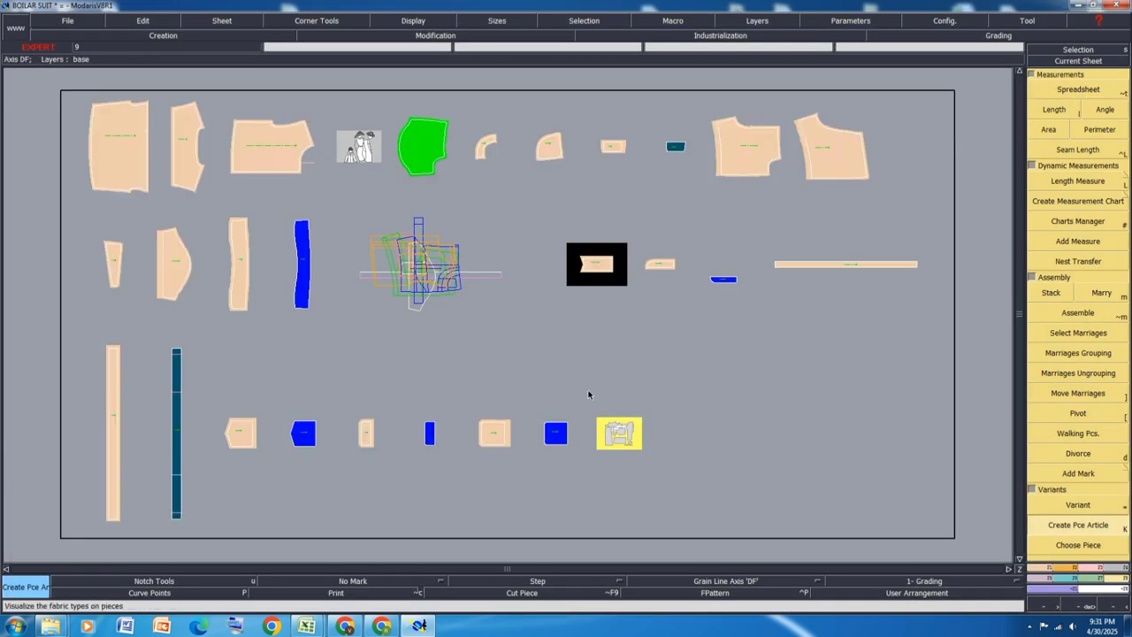
Copy the seamed S-FLY, FLAP and COLL pieces onto new sheets in the empty area of the desk
key(c)
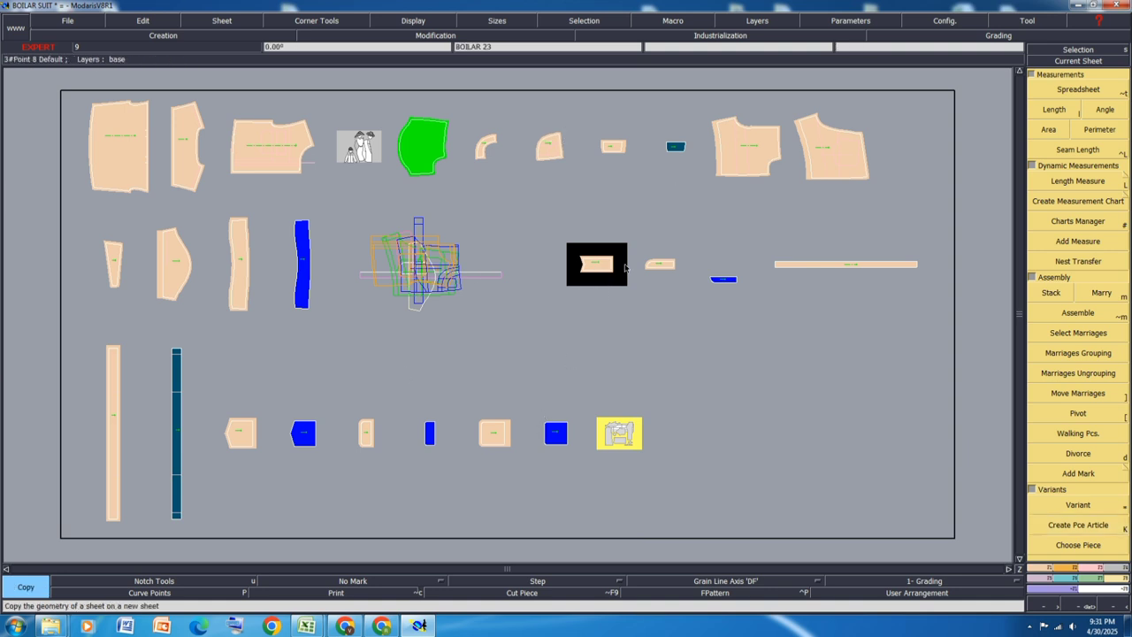
click(658, 267)
click(857, 399)
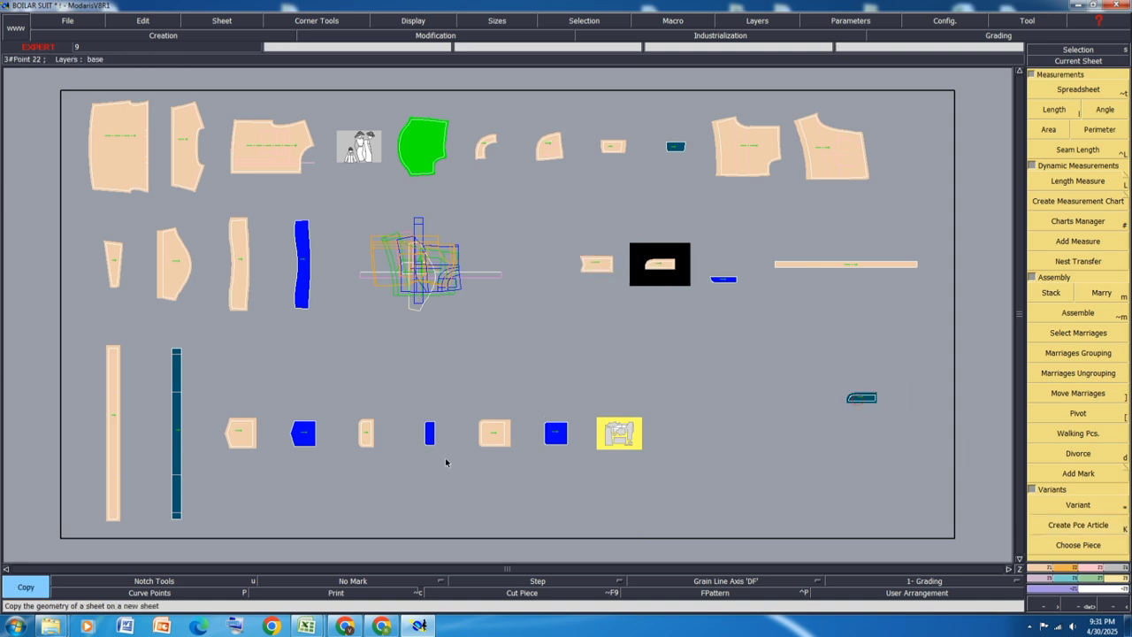
click(367, 433)
click(848, 466)
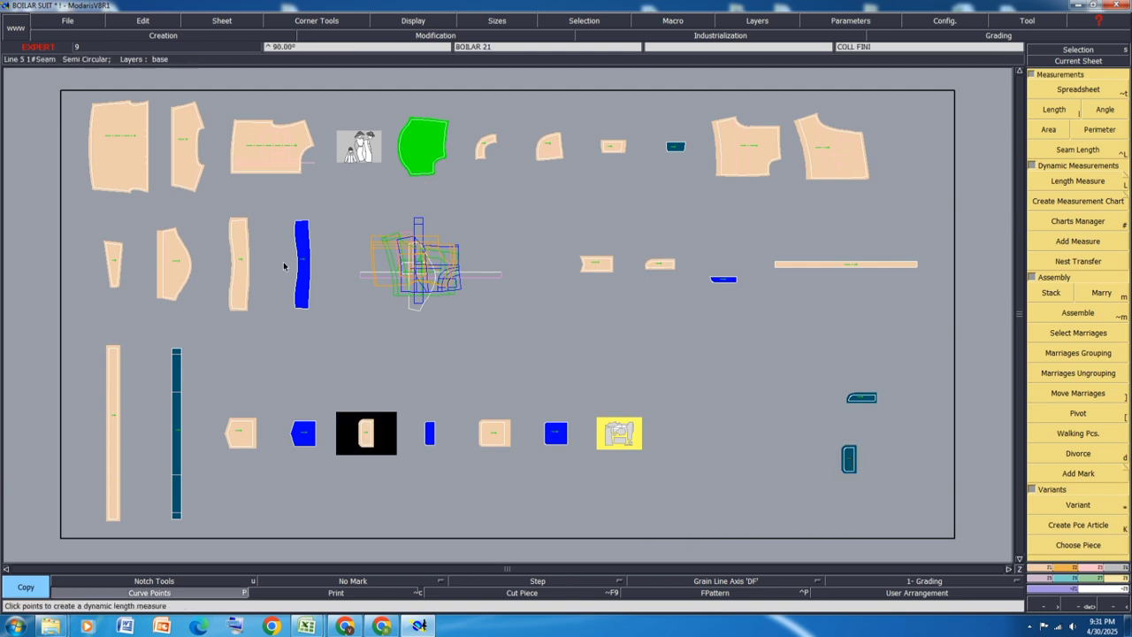
click(234, 266)
click(924, 440)
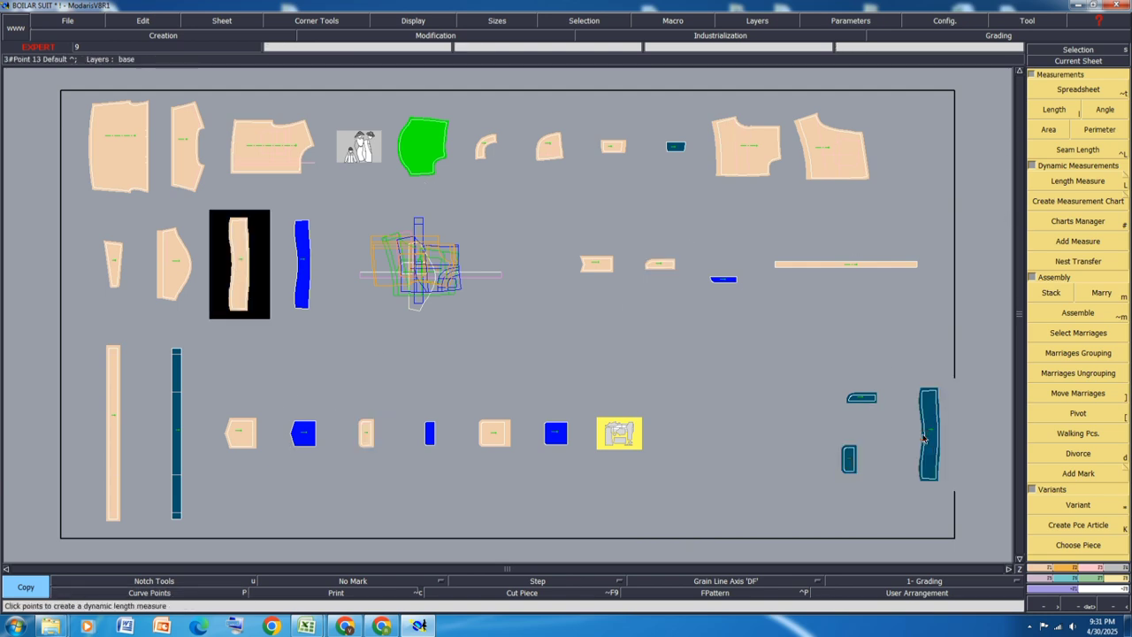
Create piece articles for the copied COLL, S-FLY and FLAP sheets
key(k)
click(925, 440)
click(862, 398)
click(850, 459)
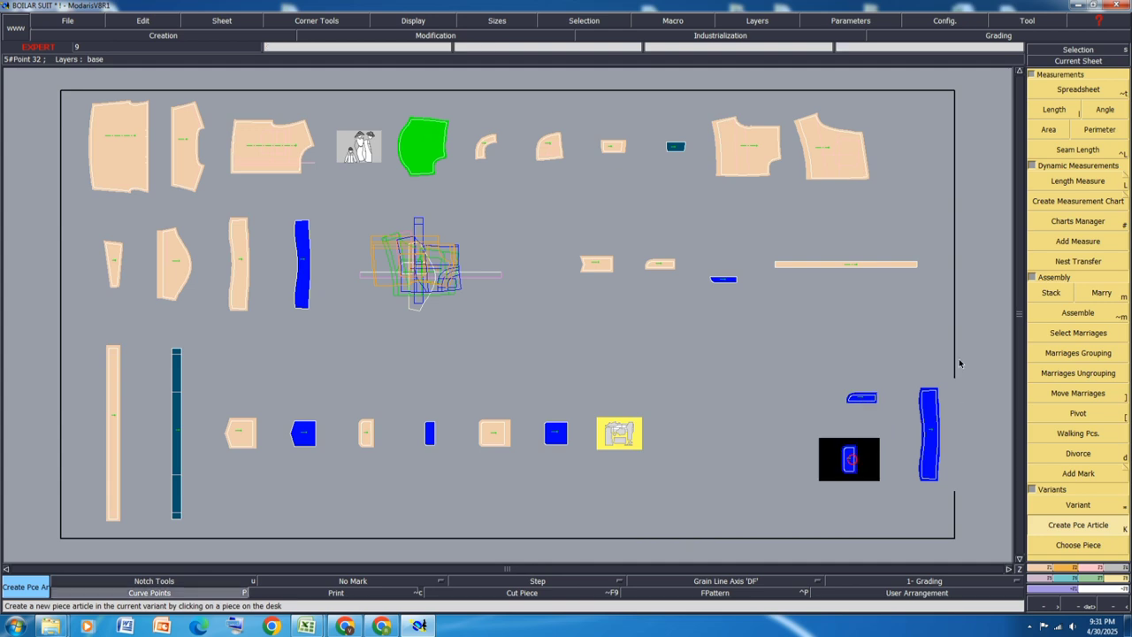
Select the three copied sheets and try a 1 cm line seam on the end of the COLL copy
drag(960, 363, 794, 521)
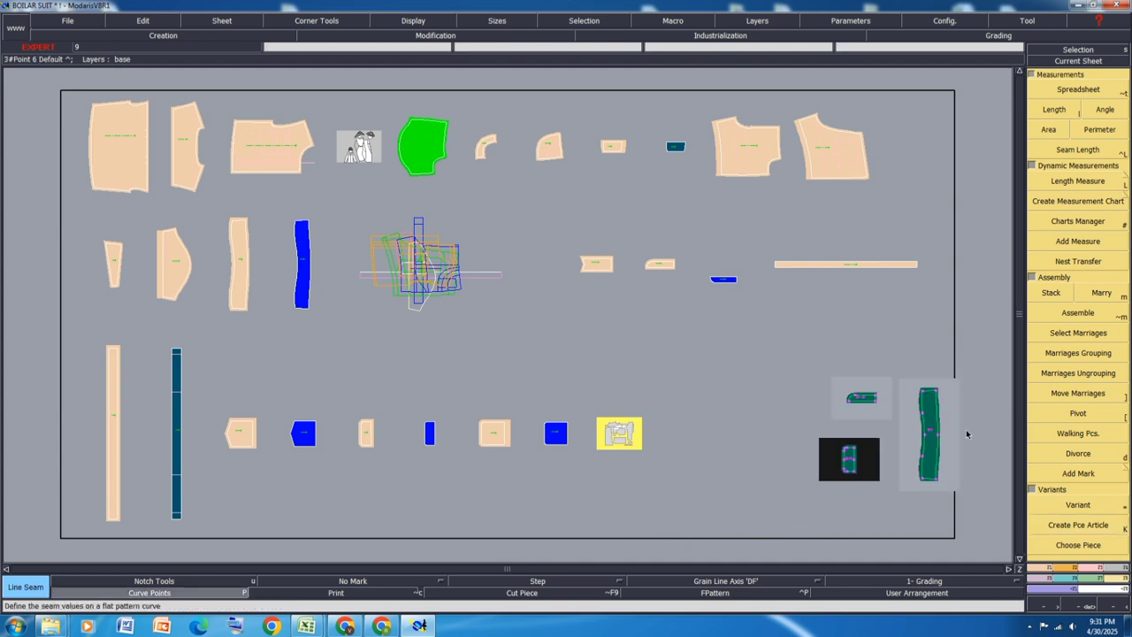
click(931, 388)
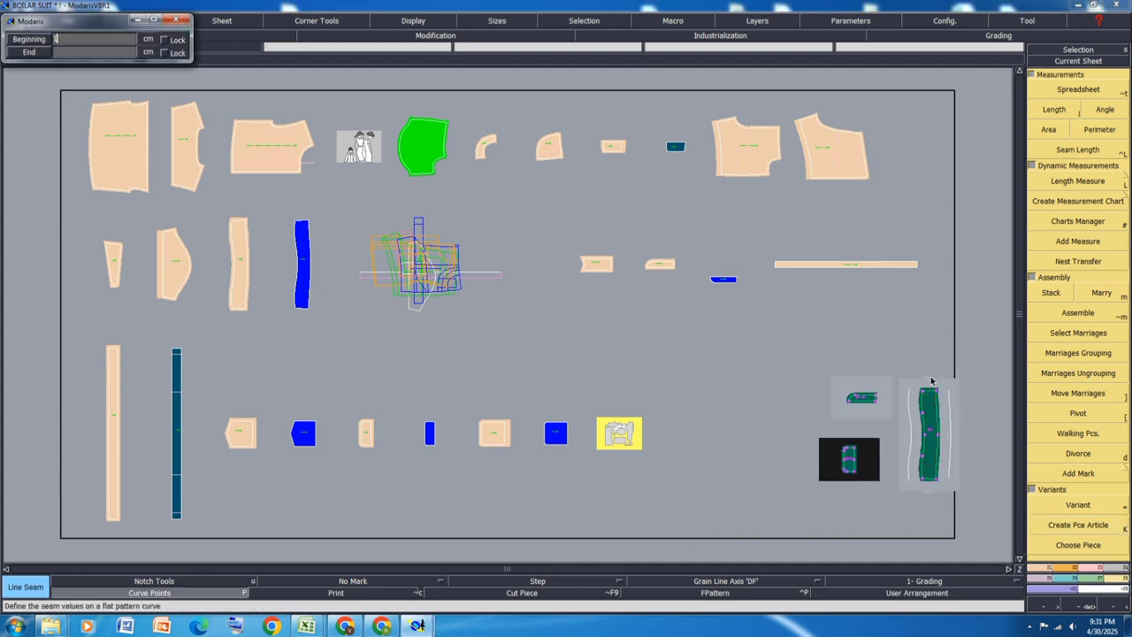
key(Tab)
text(1)
key(Return)
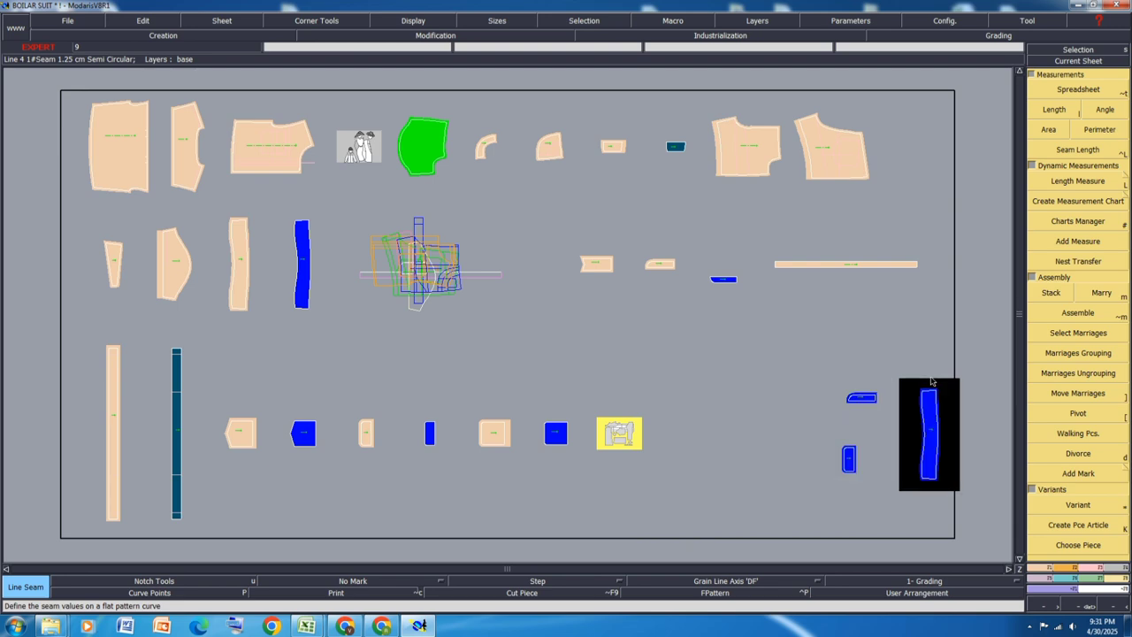
Create another piece article for the copied S-FLY sheet and review the BOILAR SU variant table
key(shift+k)
click(868, 398)
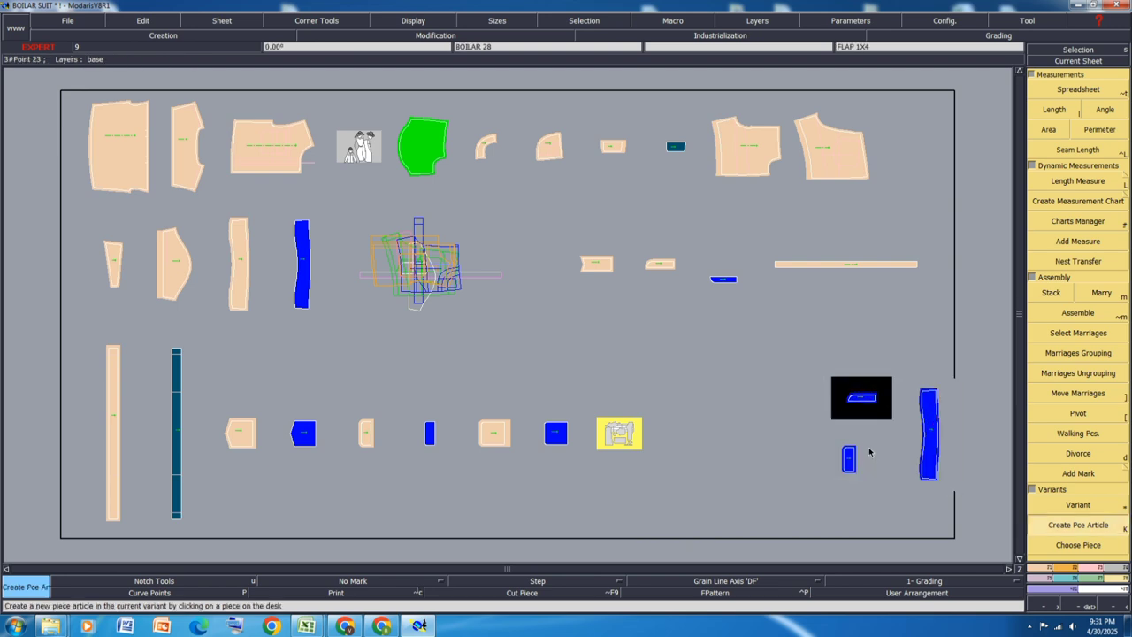
key(equal)
click(629, 434)
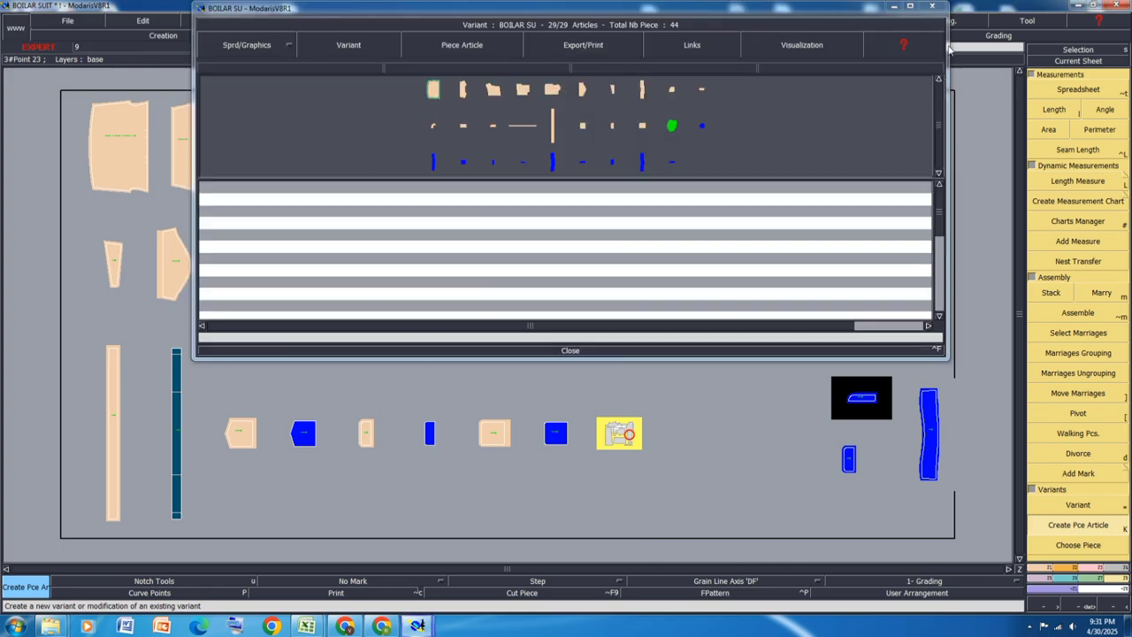
click(911, 6)
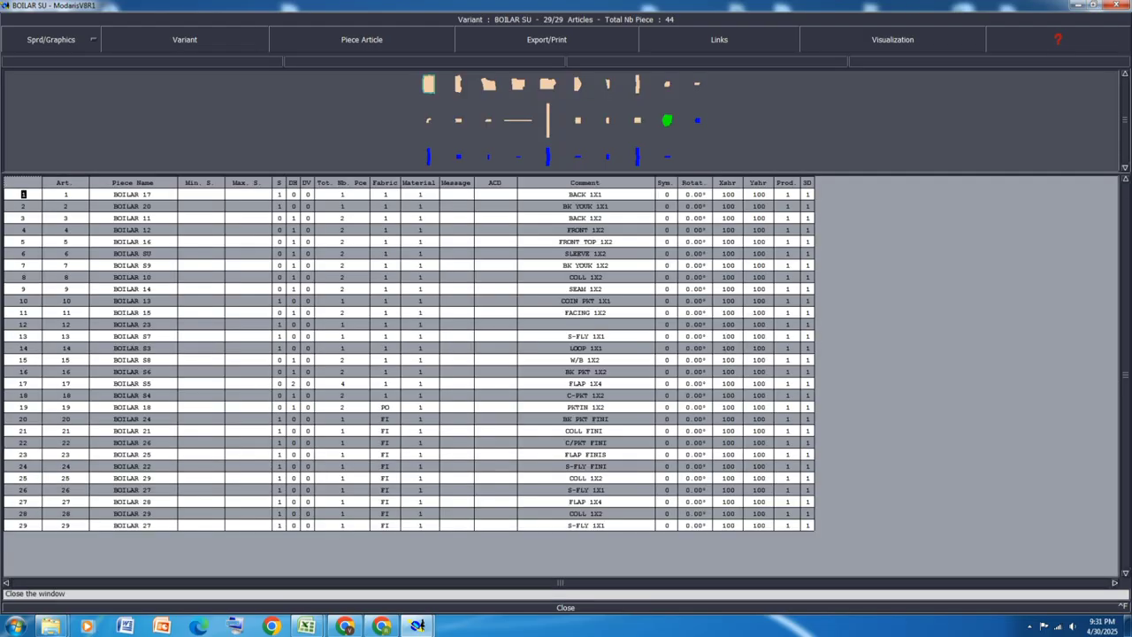
click(568, 609)
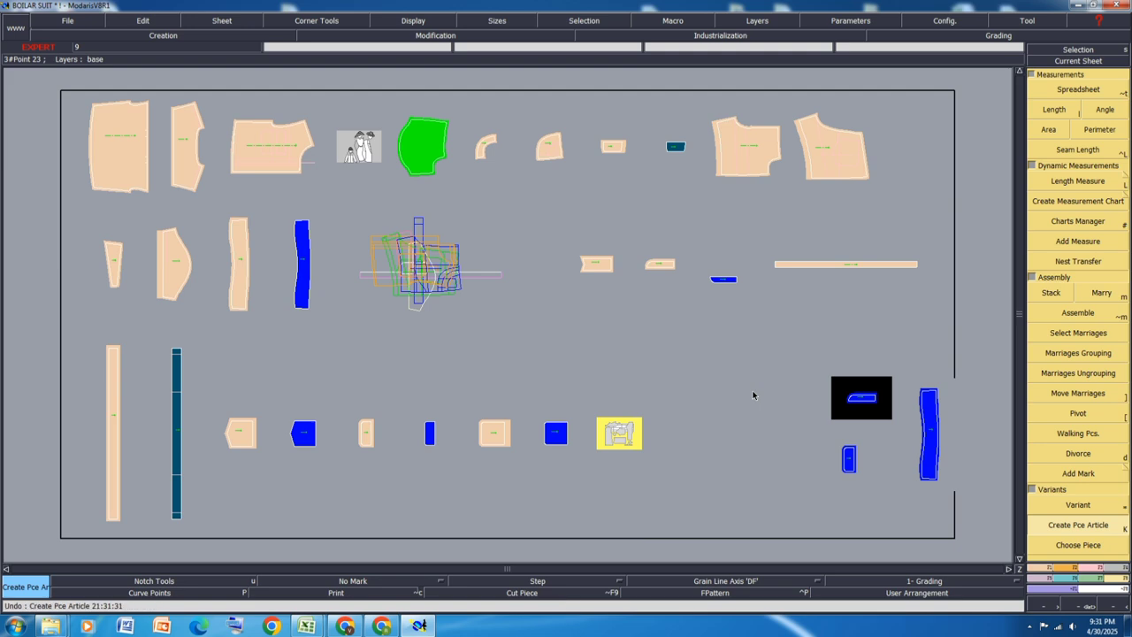
Delete piece articles 26 to 28 from the BOILAR SU variant, select article 25 and close the table
key(=)
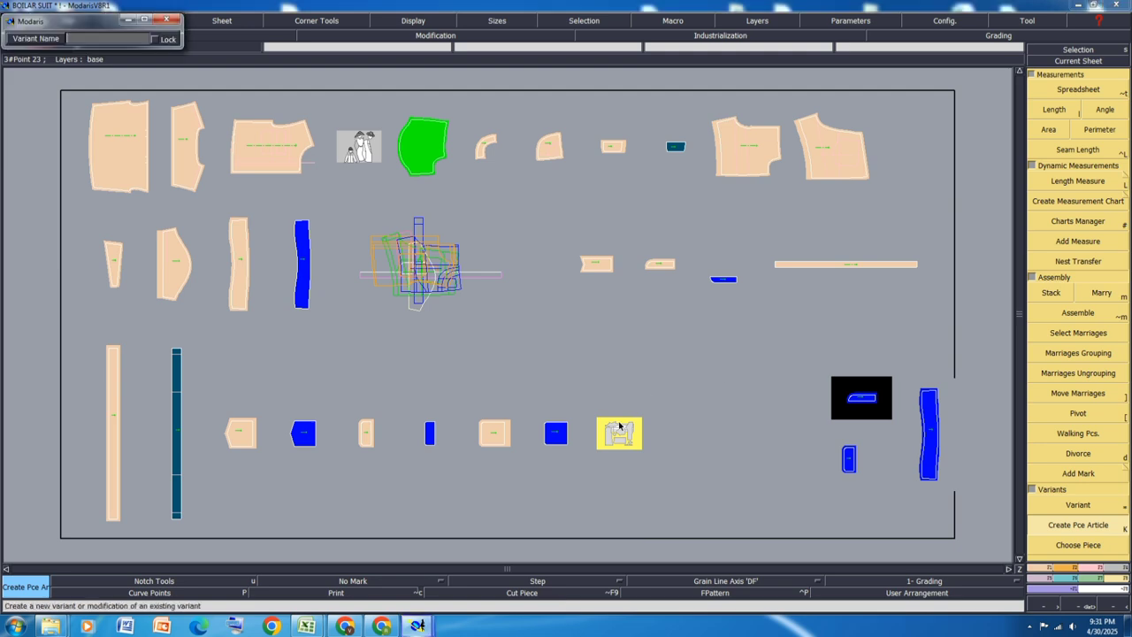
click(619, 430)
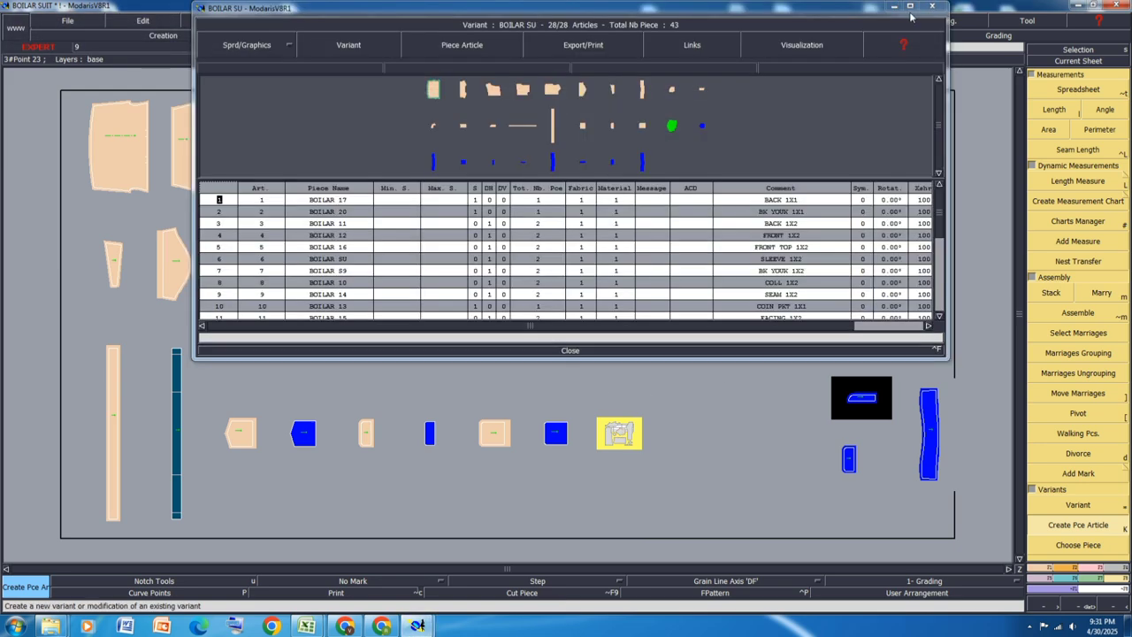
click(911, 7)
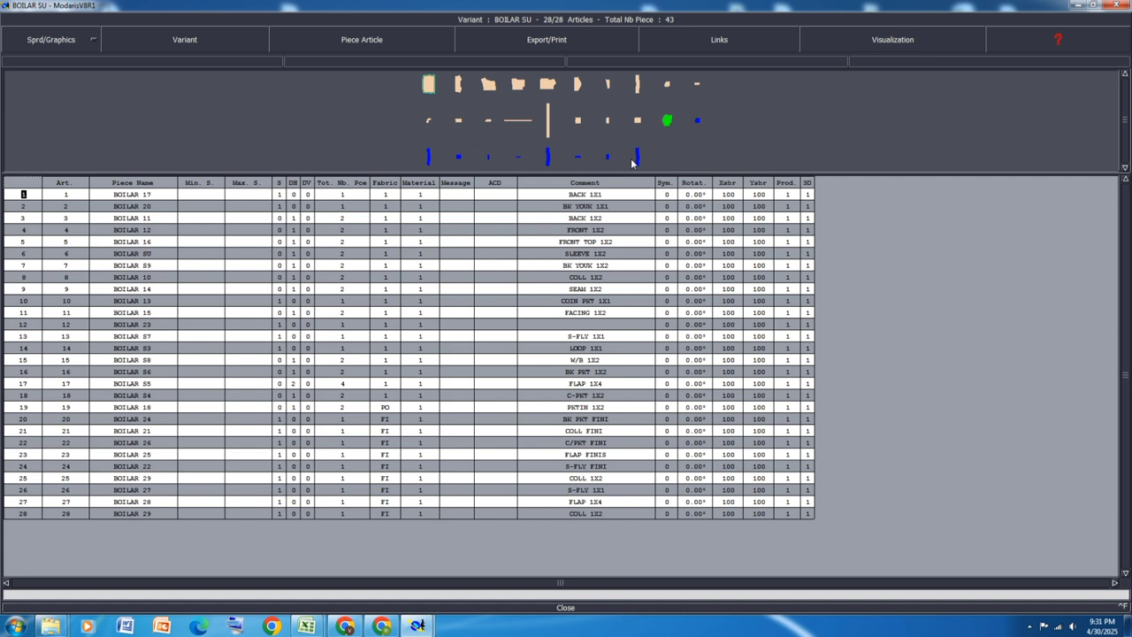
click(388, 513)
drag(387, 497, 386, 489)
click(341, 38)
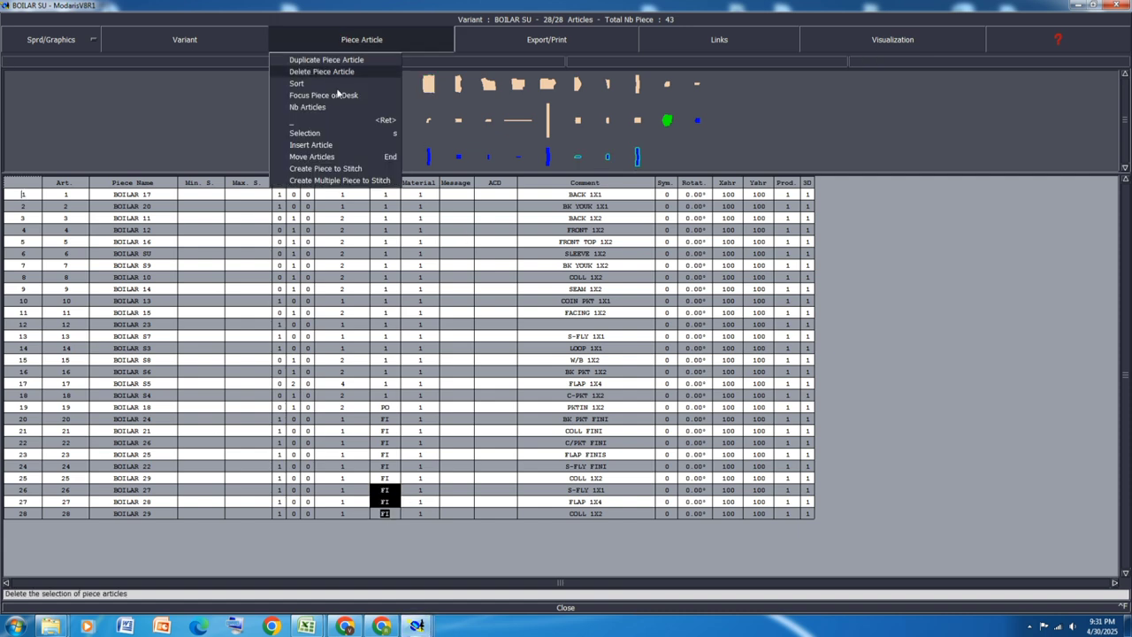
click(315, 74)
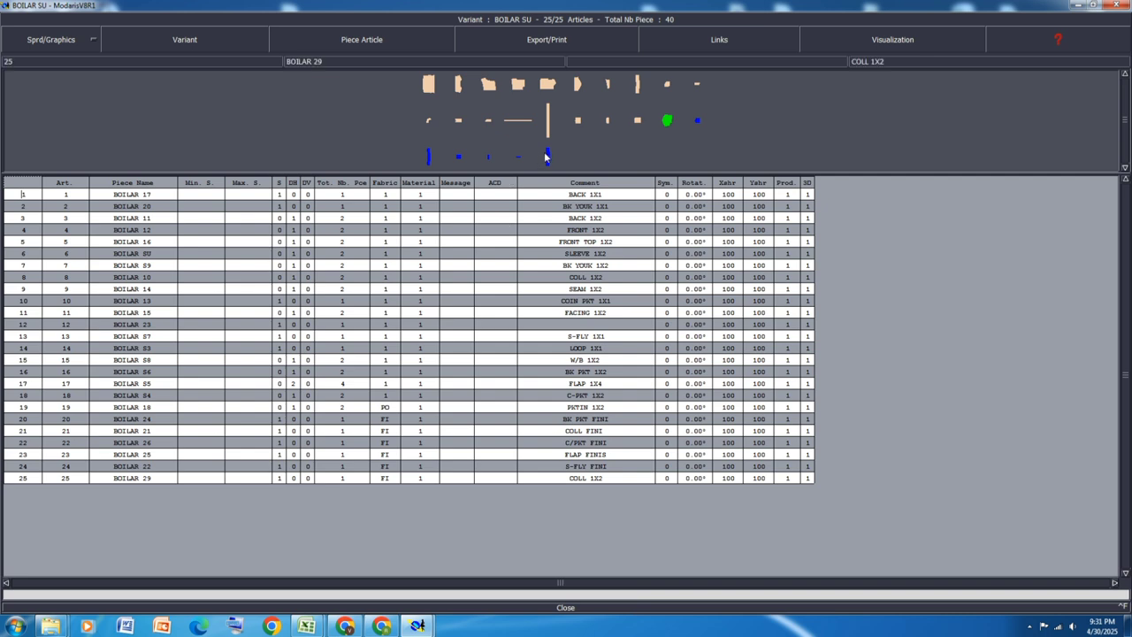
click(352, 40)
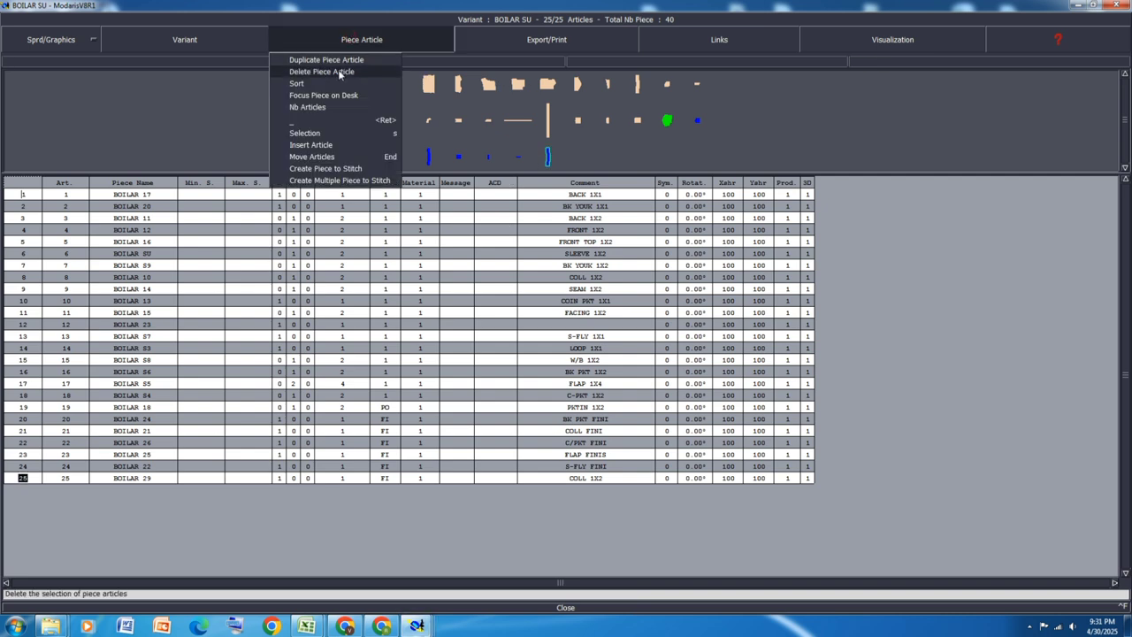
click(238, 140)
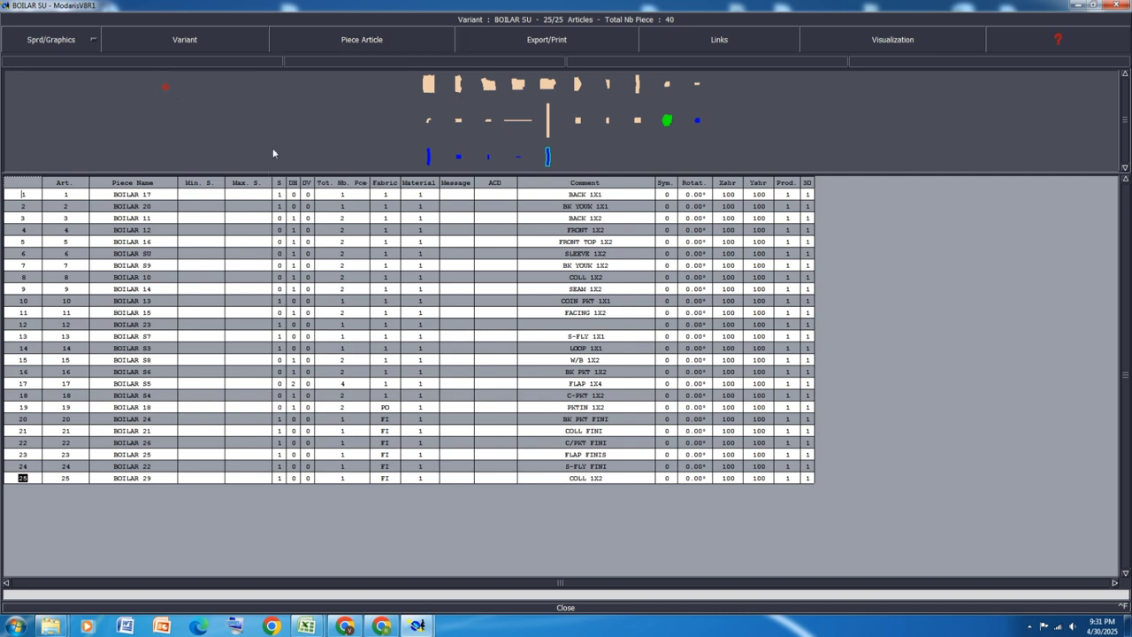
click(566, 607)
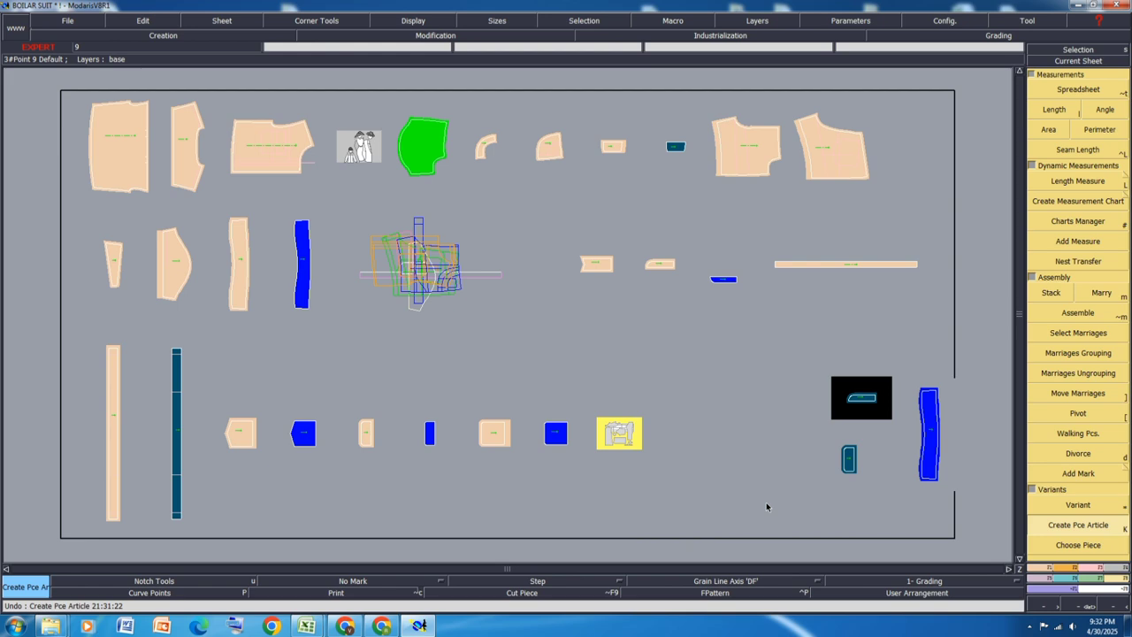
Arrange all sheets automatically, create piece articles for COIN PKT FINI and the unseamed waistband, and check the variant
key(8)
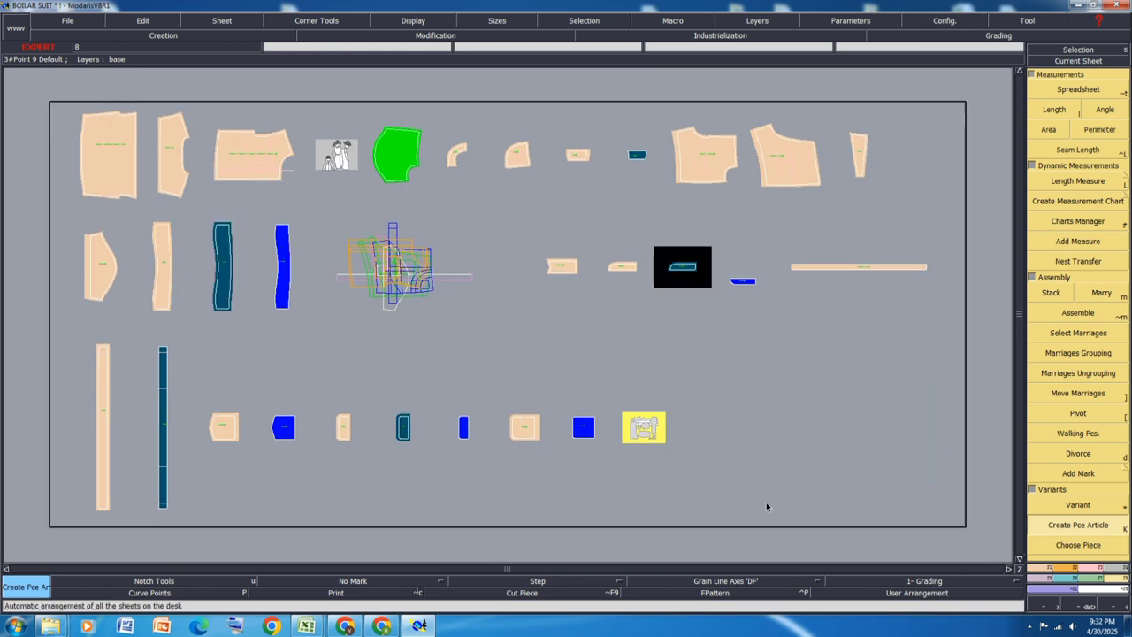
click(639, 156)
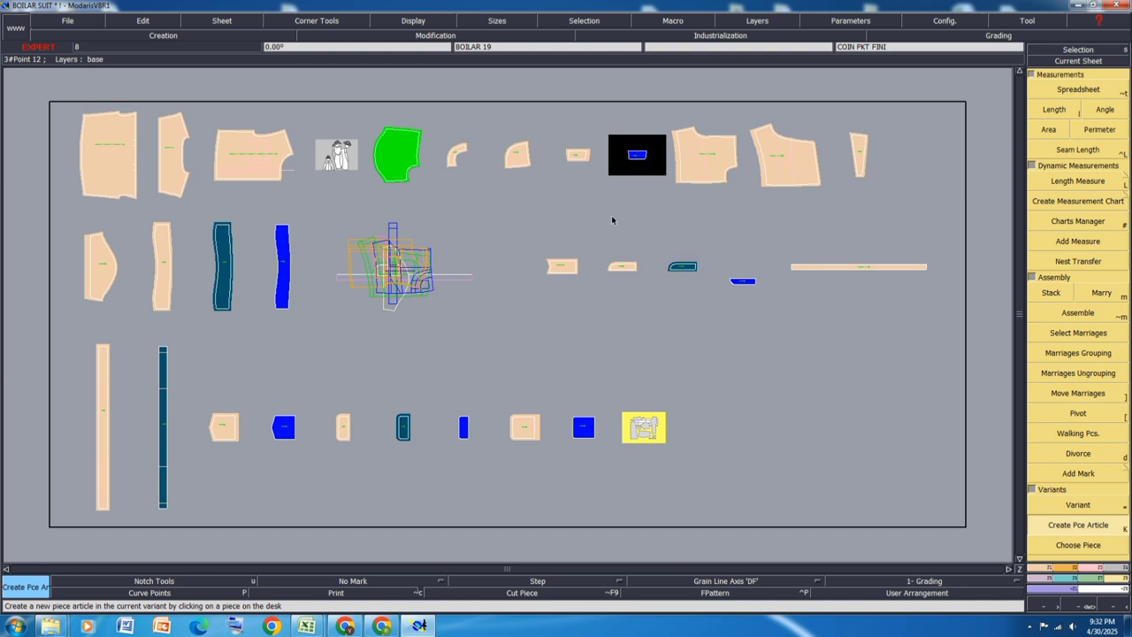
click(167, 388)
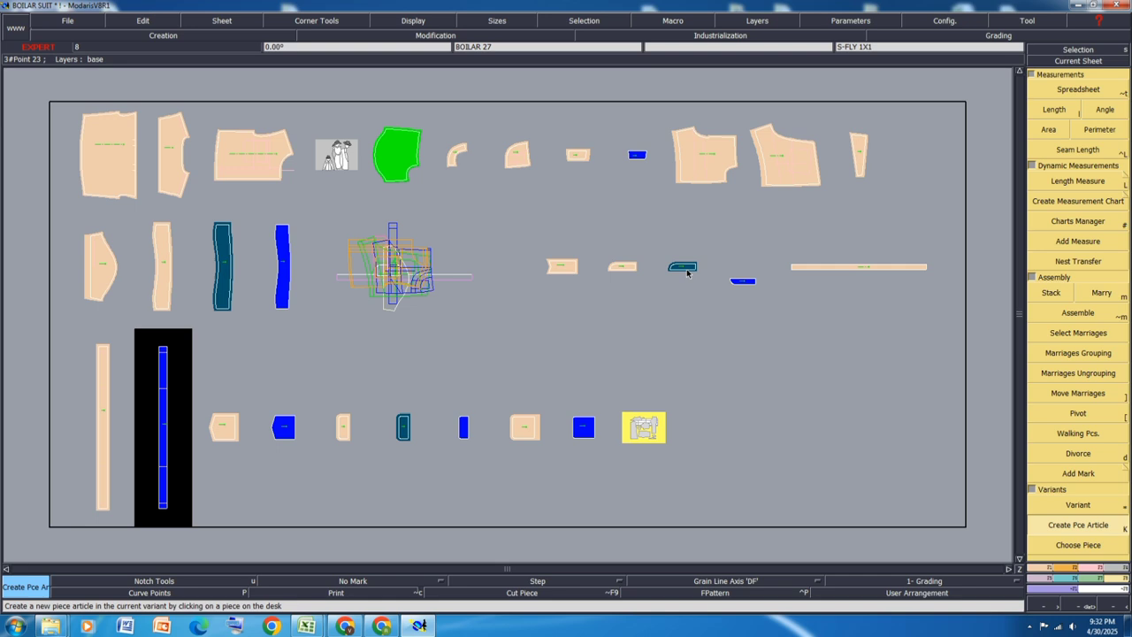
key(equal)
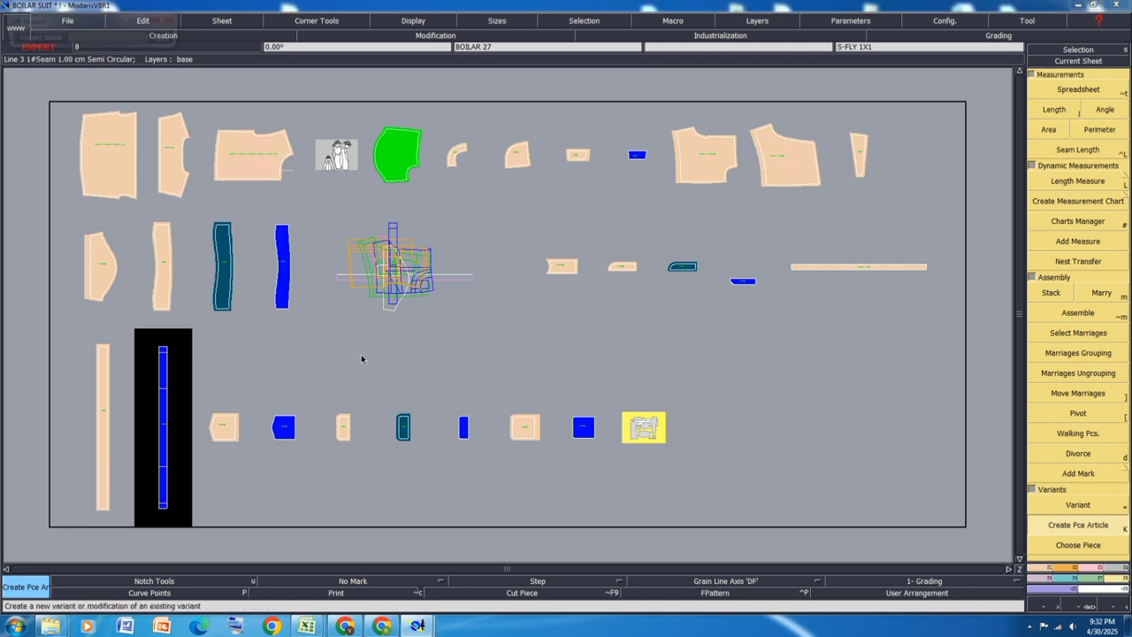
click(641, 430)
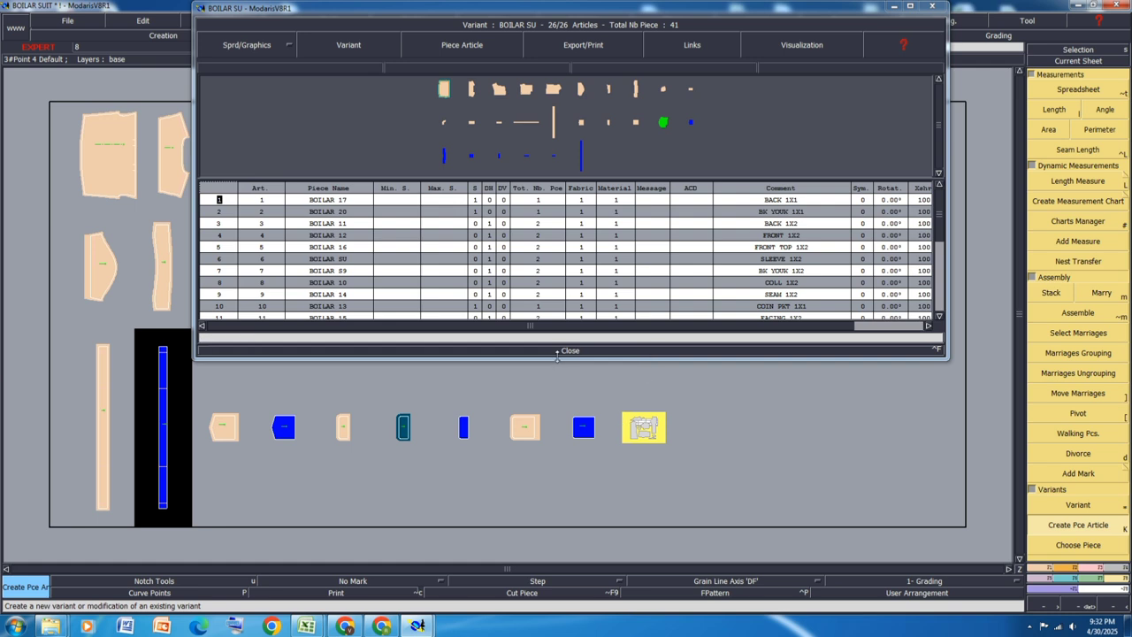
click(570, 351)
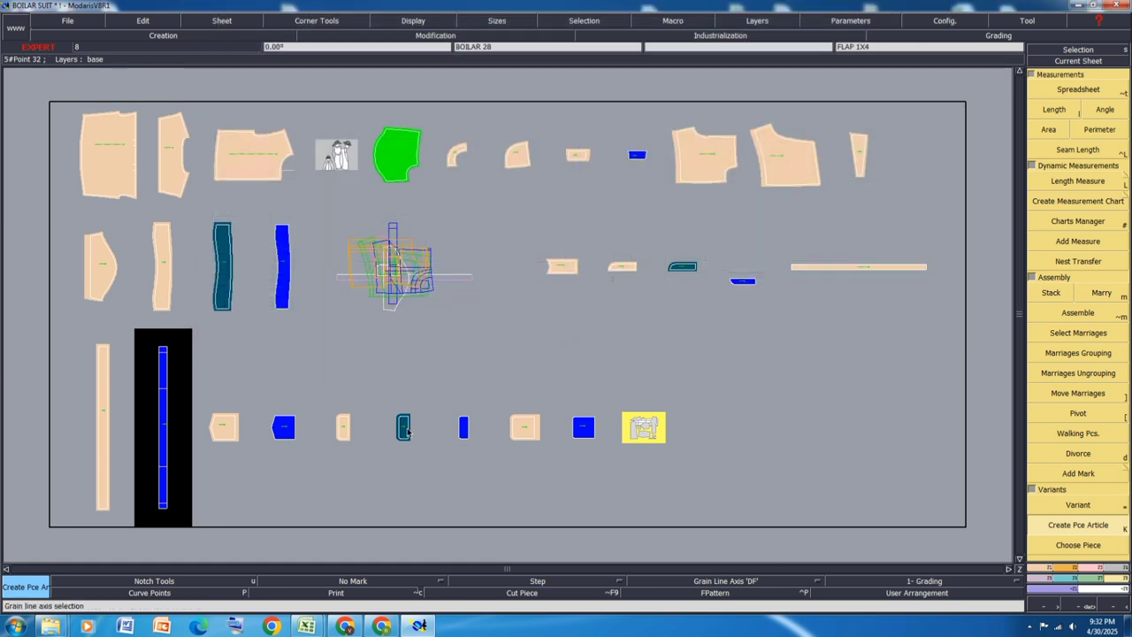
Create piece articles for the copied COLL 1X2, FLAP 1X4 and S-FLY 1X1 sheets, undoing the one mistakenly made for FLAP FINIS
click(228, 271)
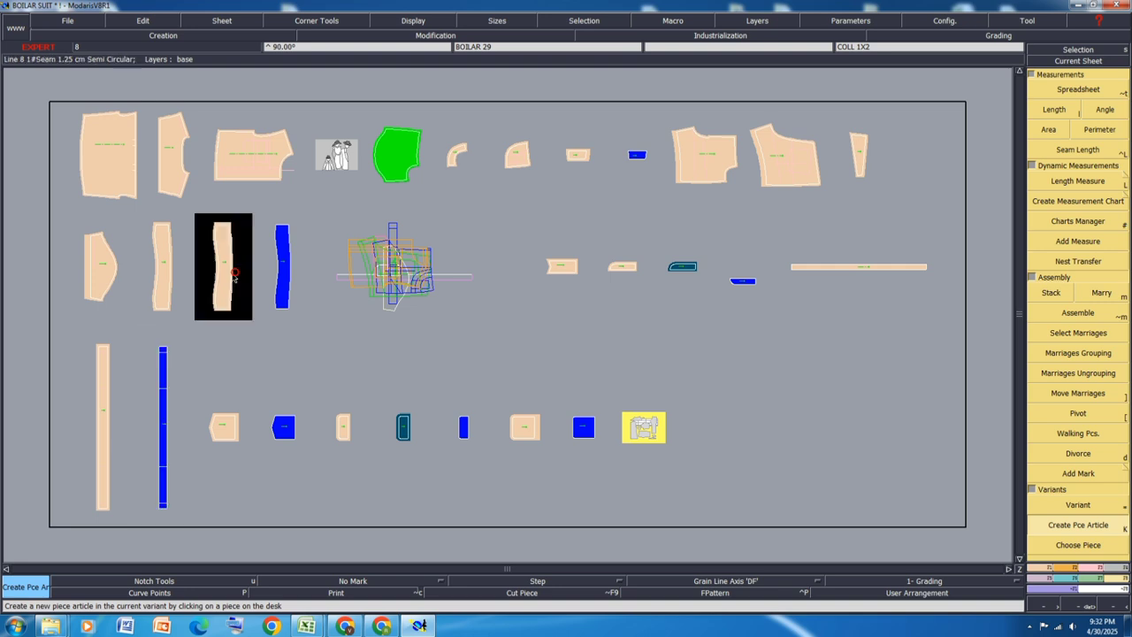
click(460, 431)
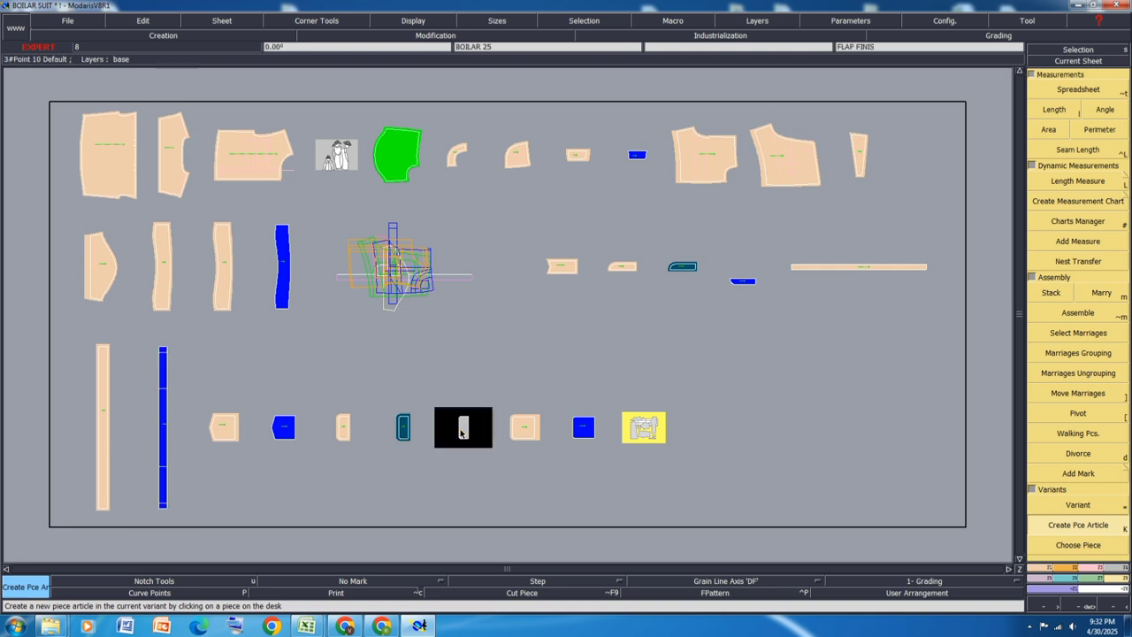
key(ctrl+z)
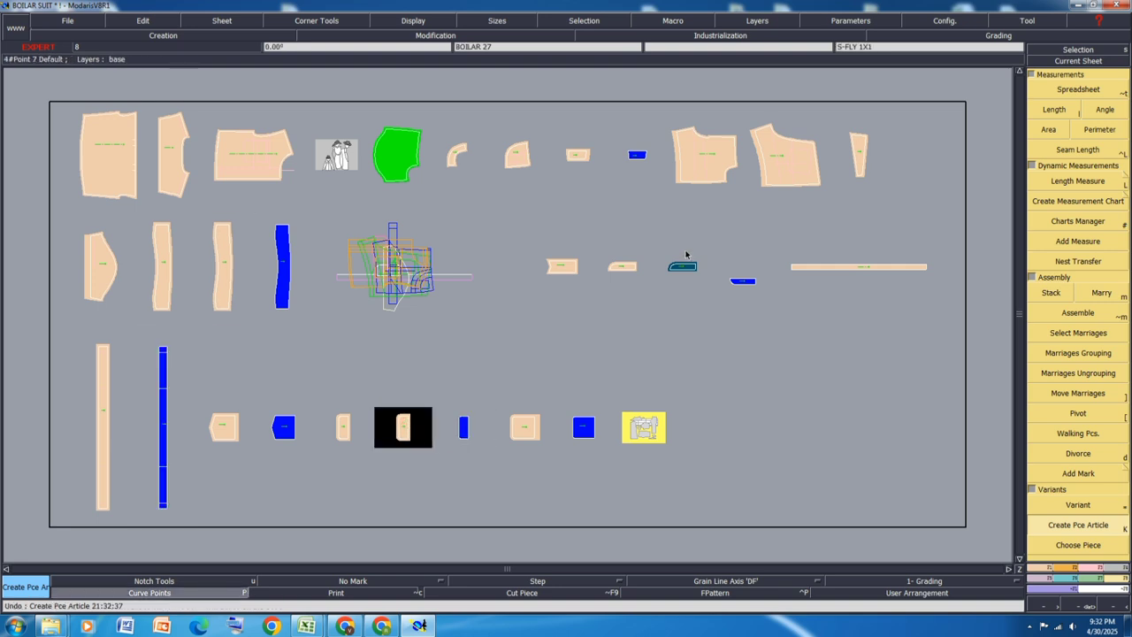
click(688, 273)
Set the fabric code of articles 27 to 29 in the BOILAR SU variant to FU
key(equal)
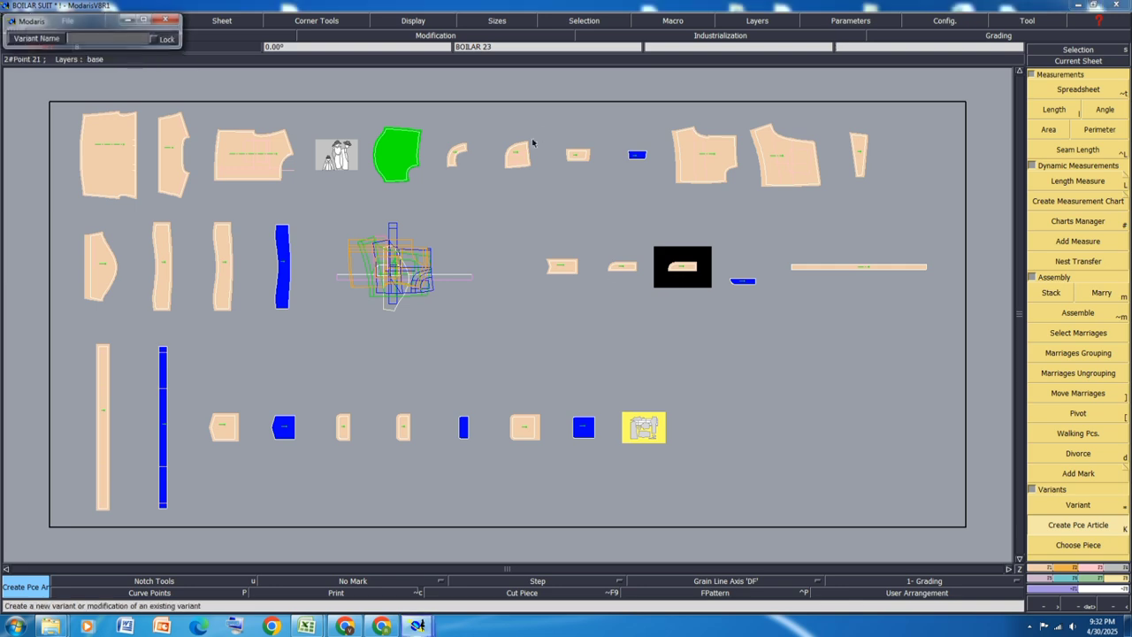
key(Return)
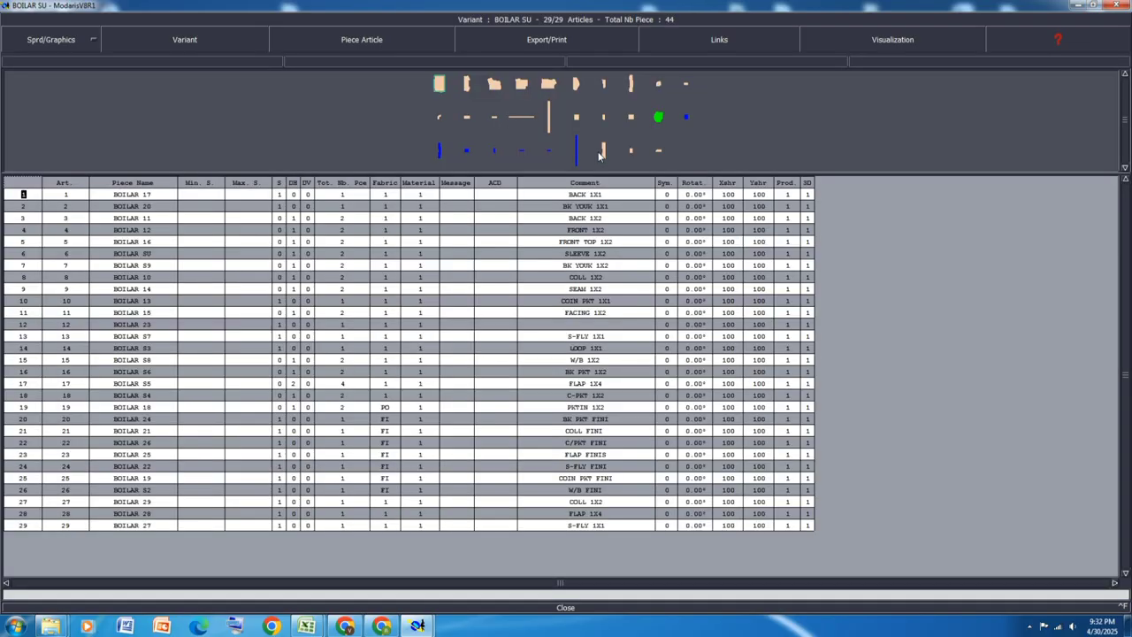
click(604, 152)
drag(388, 501, 380, 527)
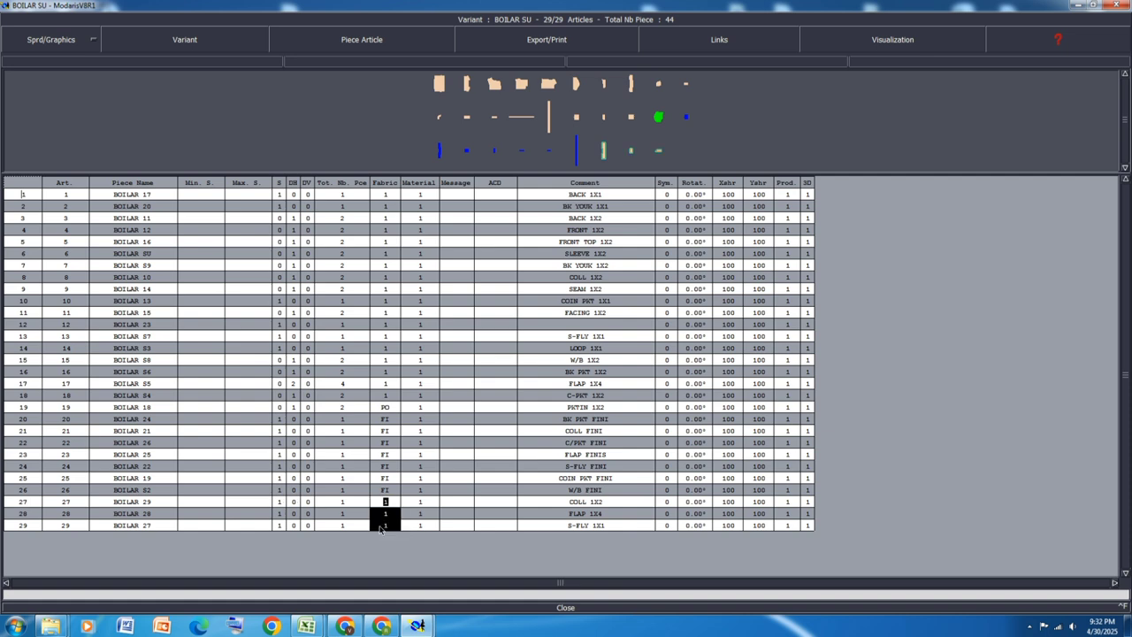
text(FU)
scroll(658, 154, up, 3)
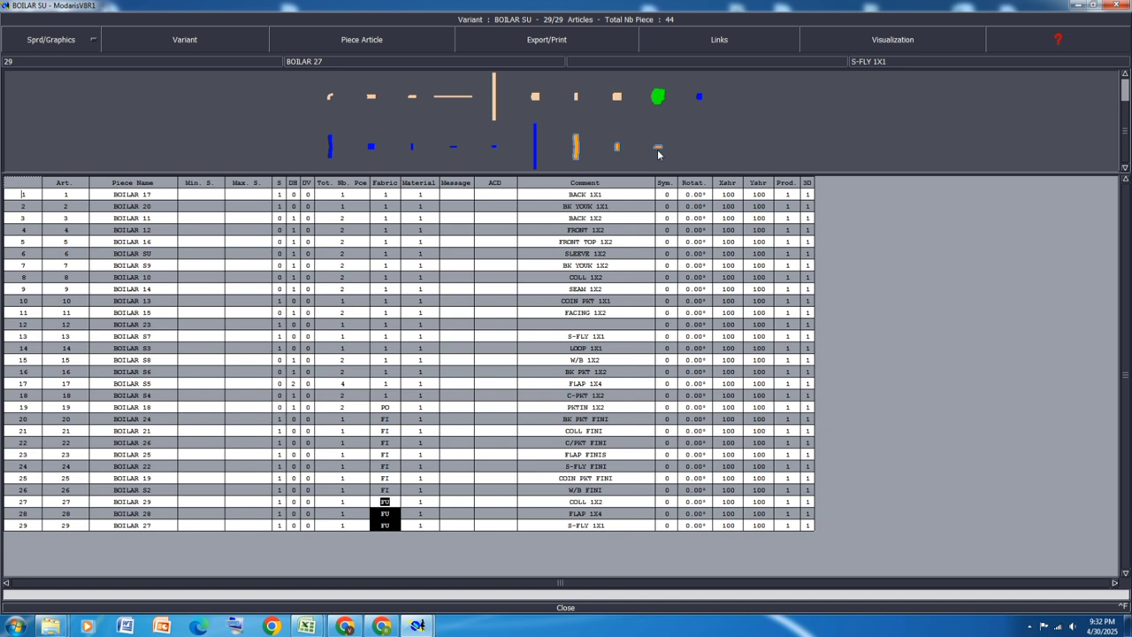
Set the DH quantity of the FLAP 1X4 copy, article 28, to 1 and close the variant table
click(573, 149)
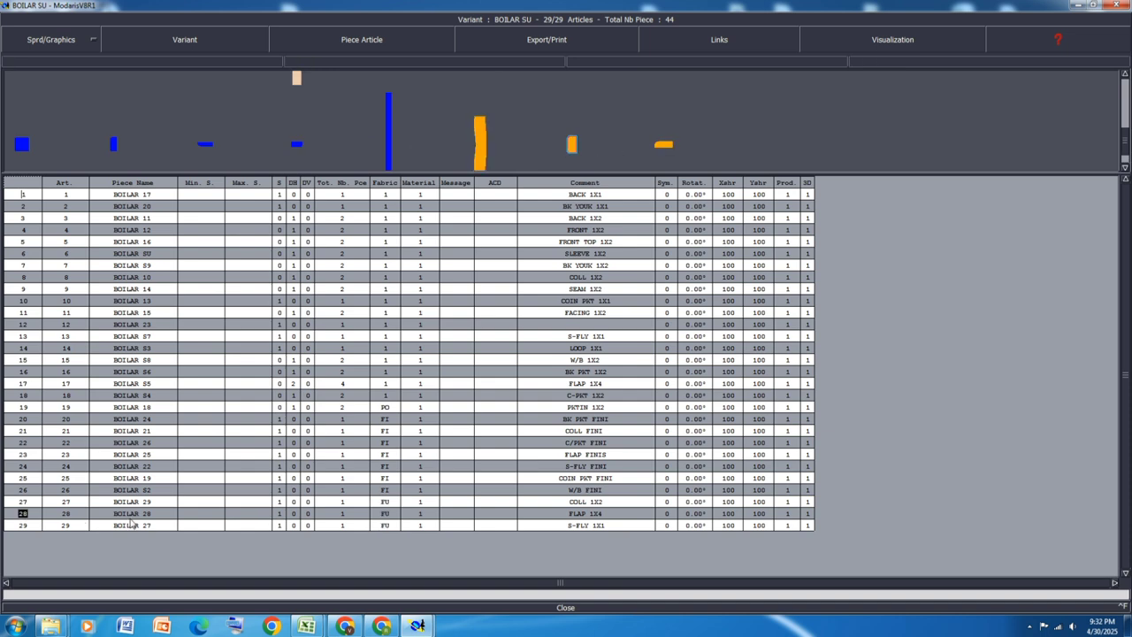
click(293, 513)
text(1)
key(Return)
click(566, 608)
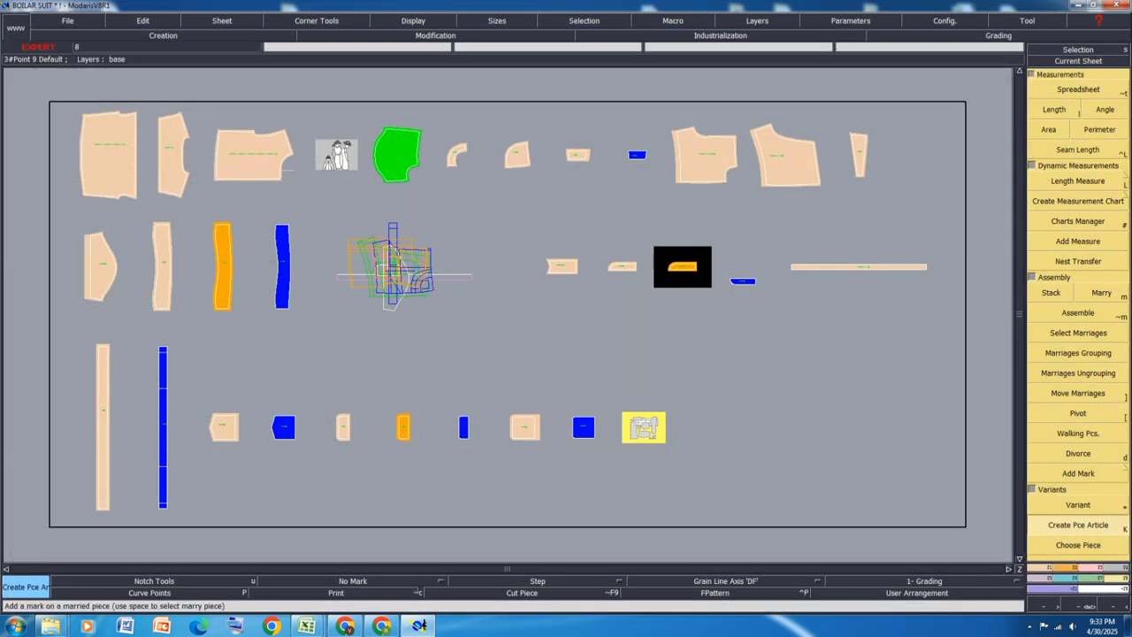
Mirror the copied S-FLY sheet with X symmetry
click(1073, 568)
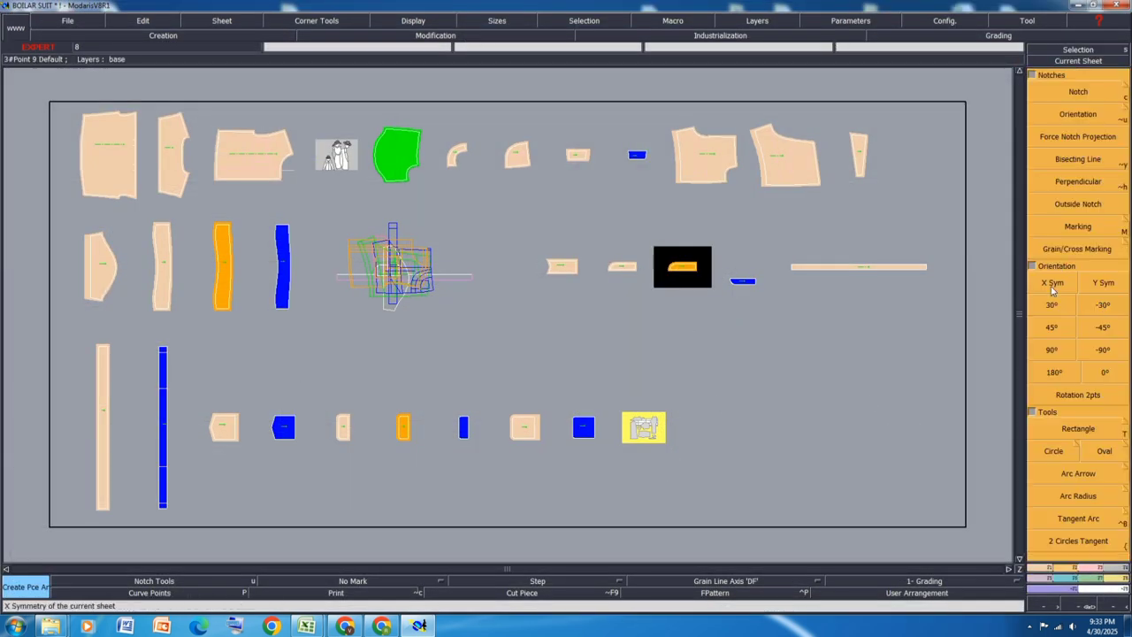
click(1052, 282)
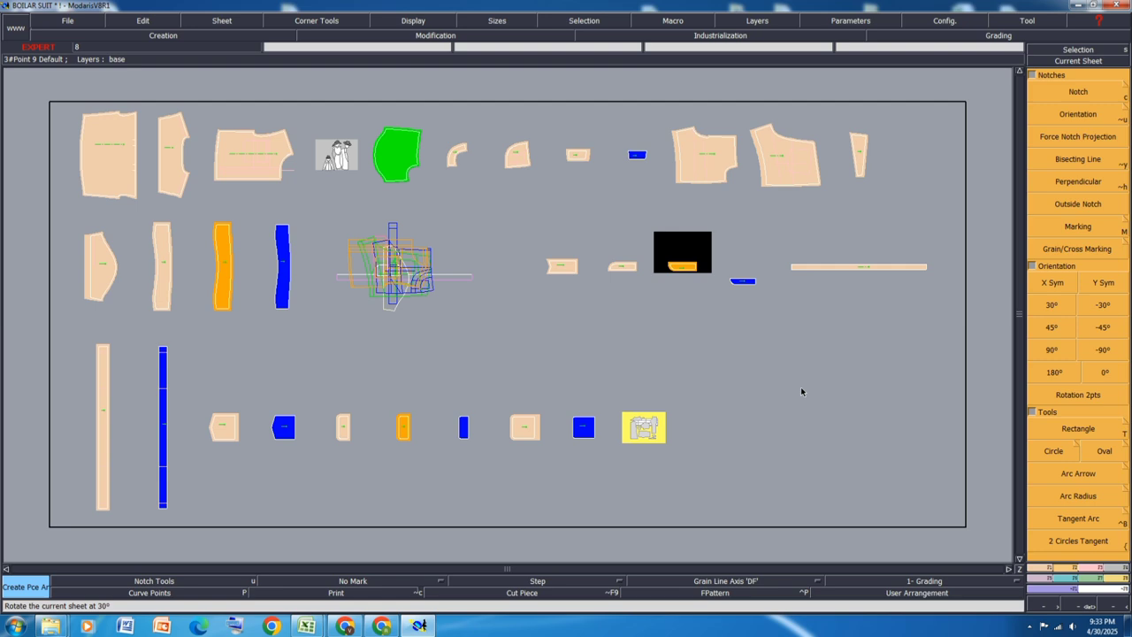
Select all sheets and display all their graded sizes
key(F7)
key(ctrl+a)
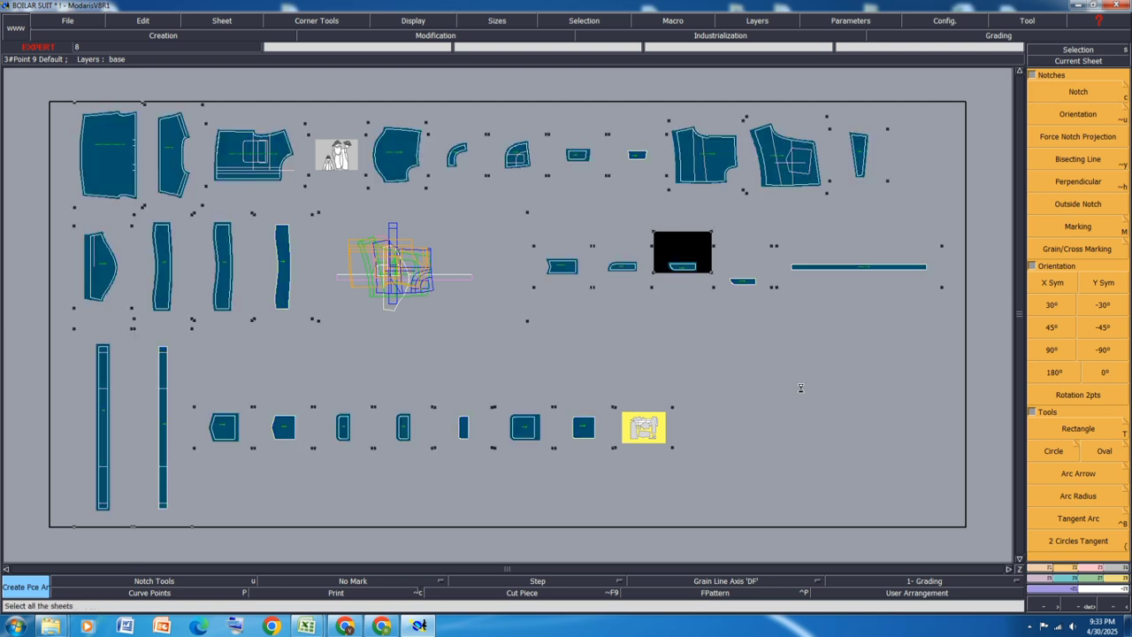
key(F11)
key(F11)
key(F10)
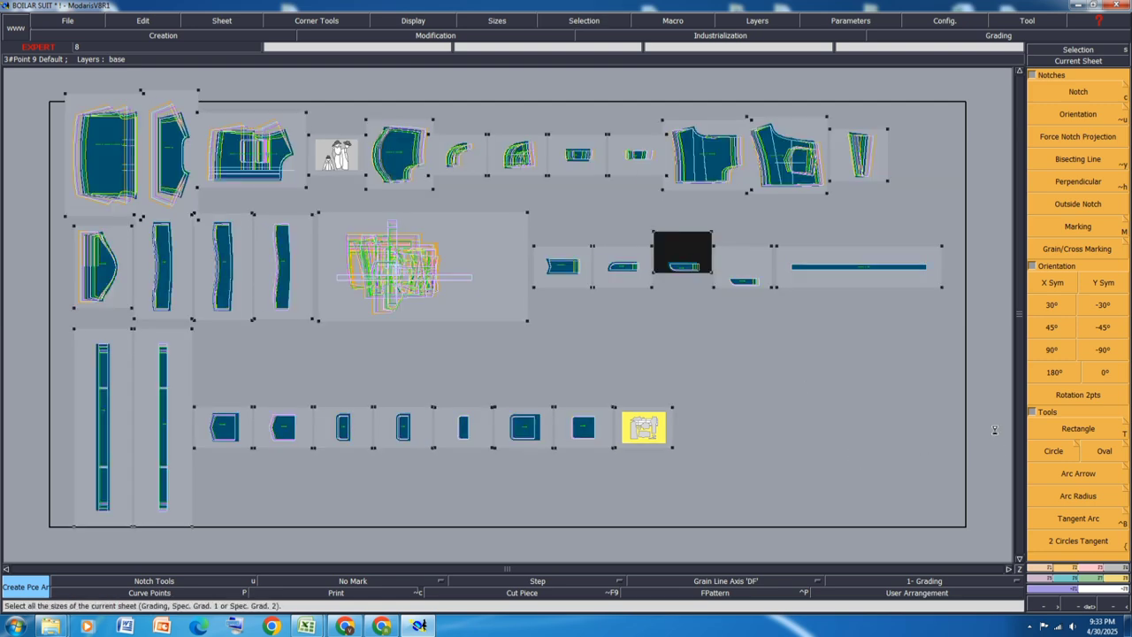
key(F11)
Arrange all sheets automatically on the desk and save the BOILAR SUIT model
key(j)
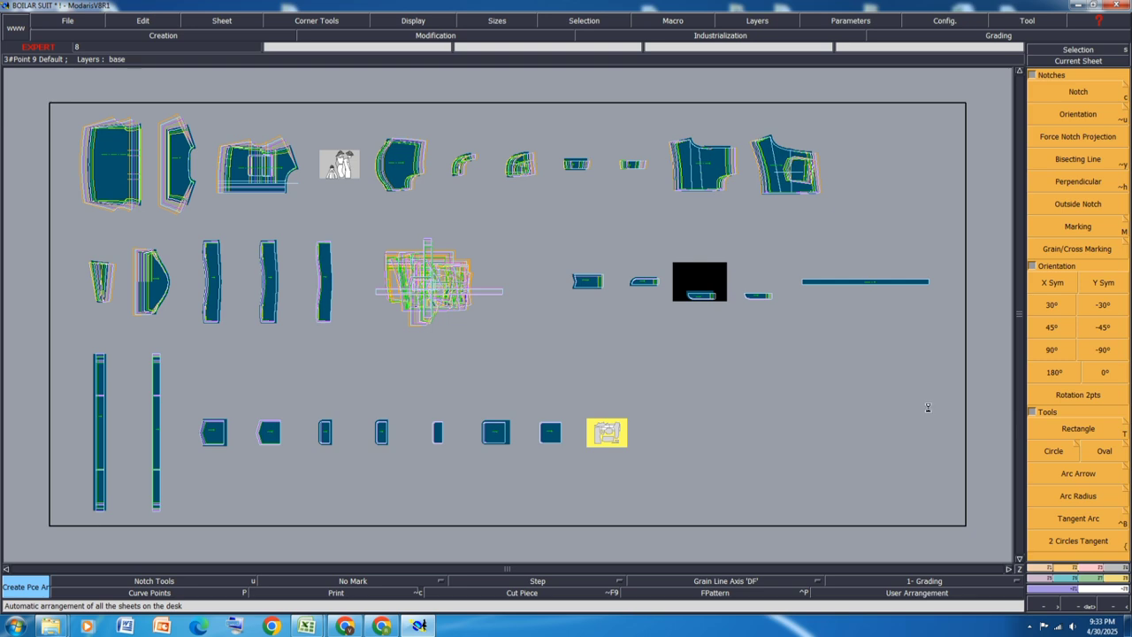
click(489, 377)
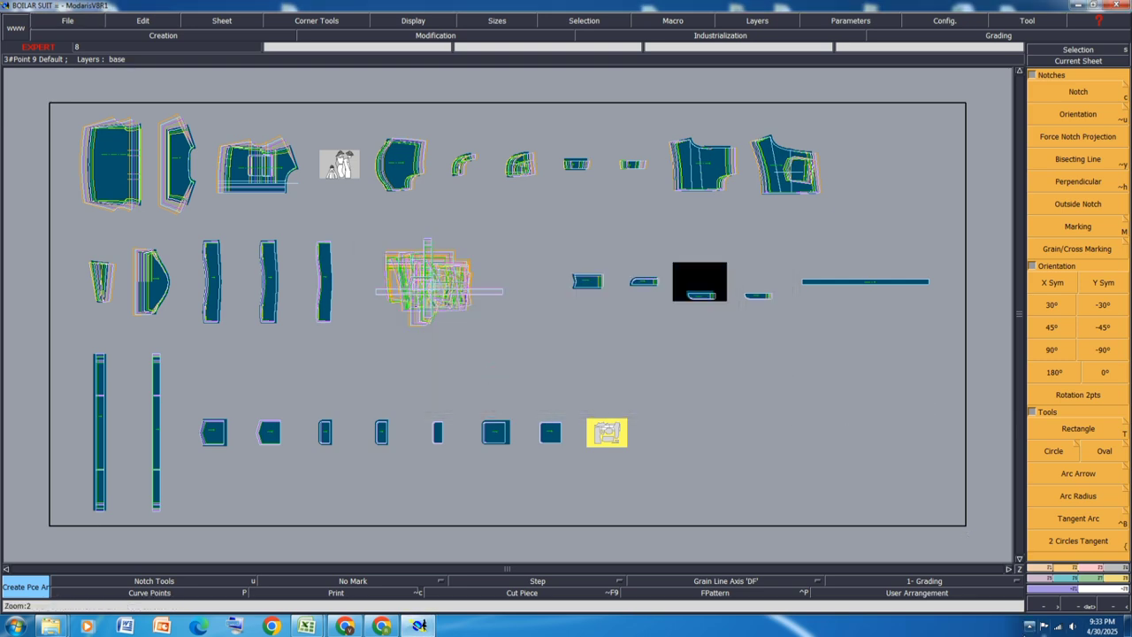
click(1030, 626)
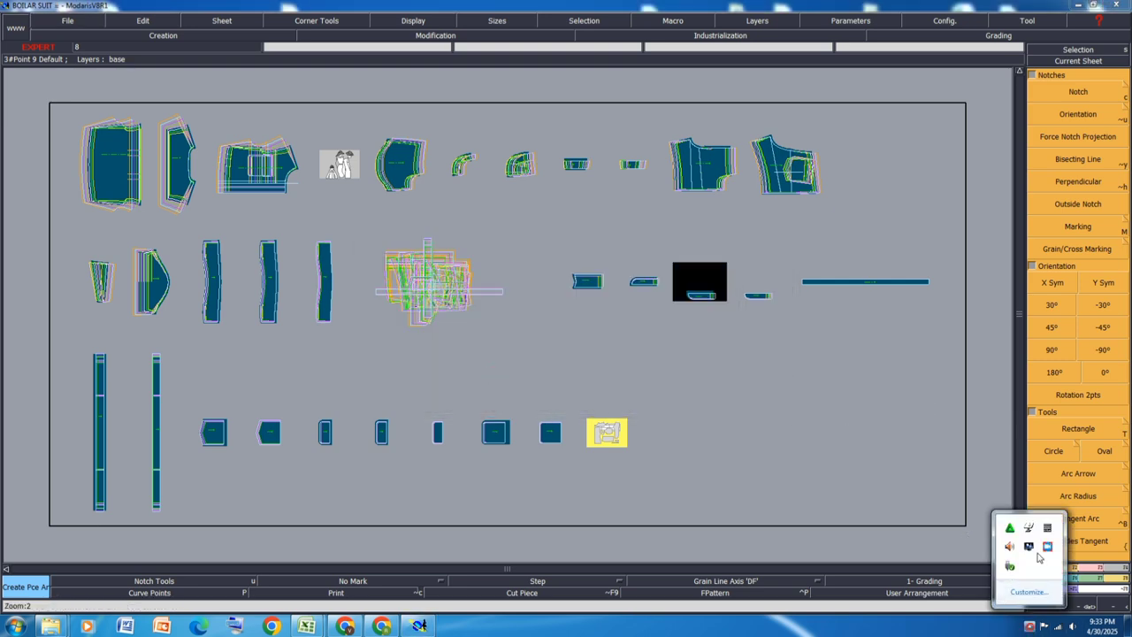
click(1047, 546)
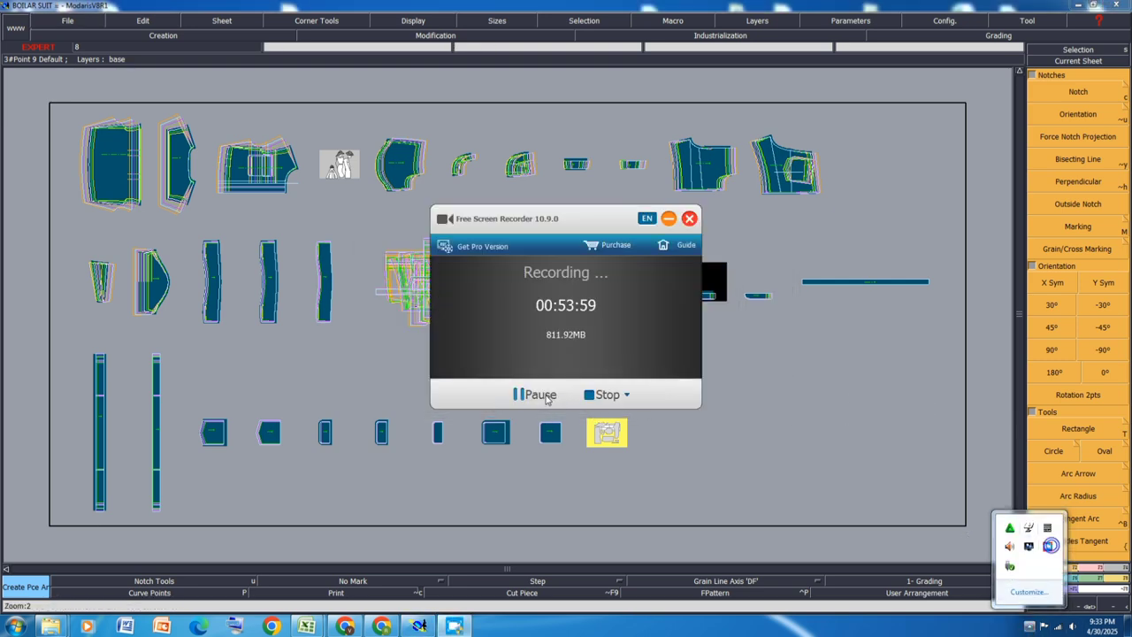